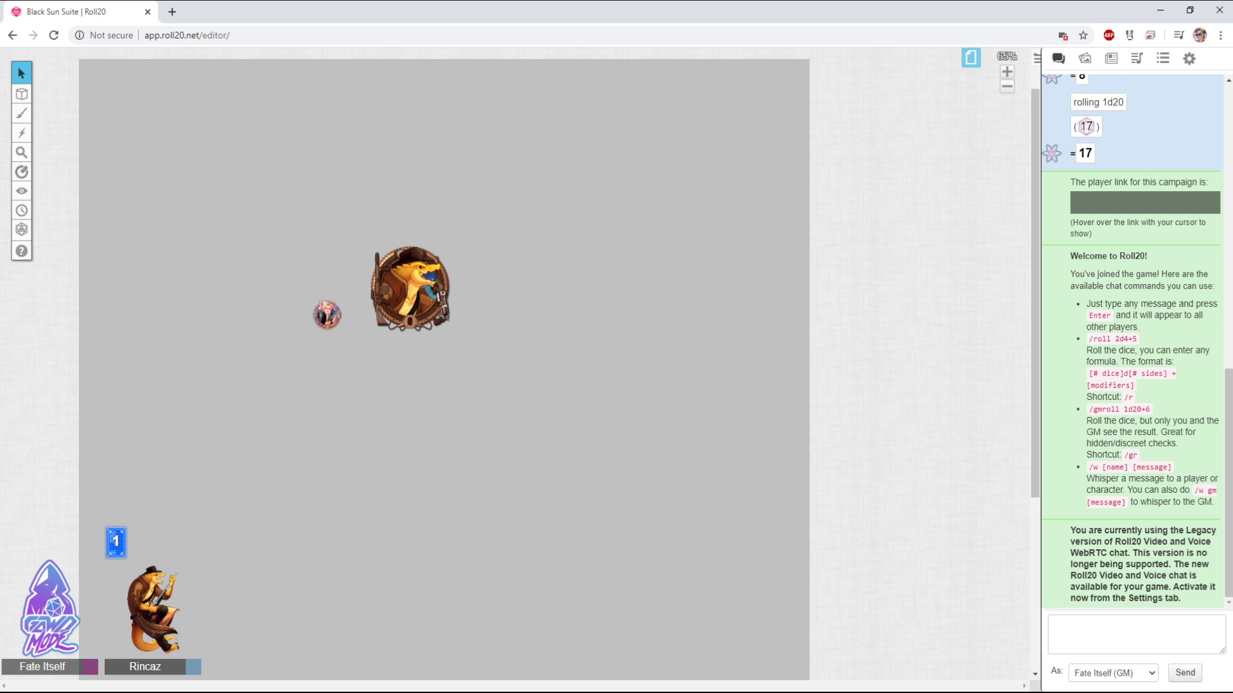
scroll(444, 370, up, 3)
scroll(445, 370, down, 3)
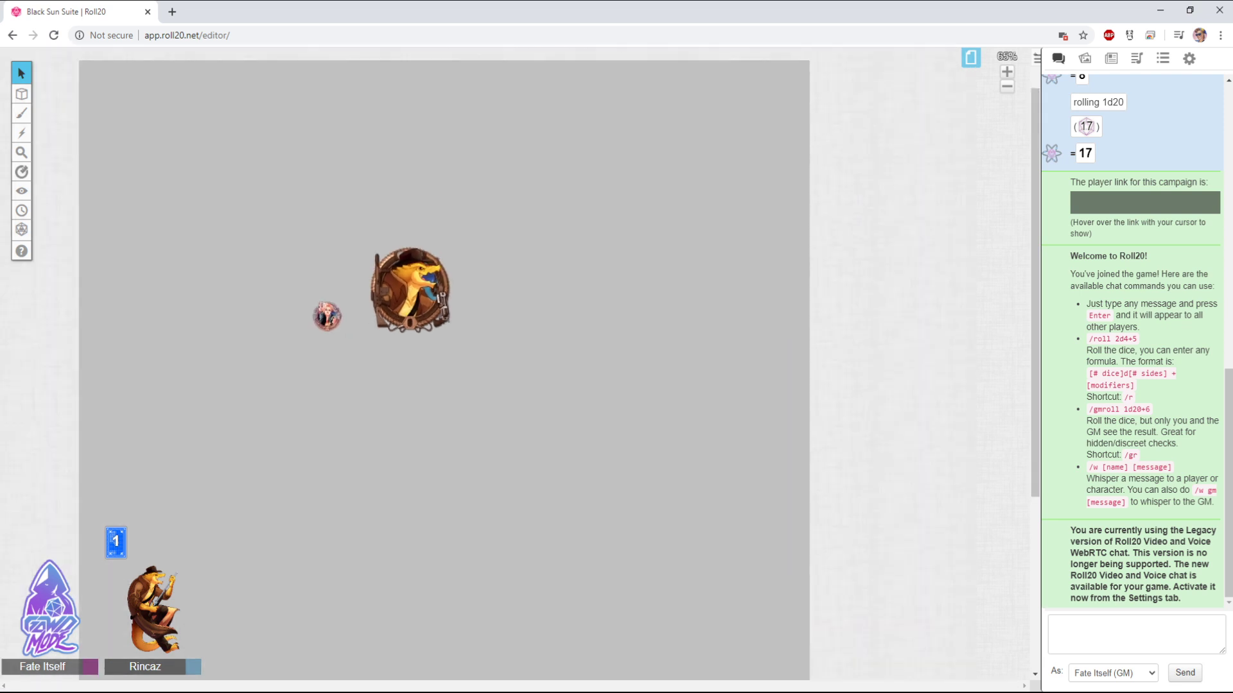
scroll(444, 370, down, 2)
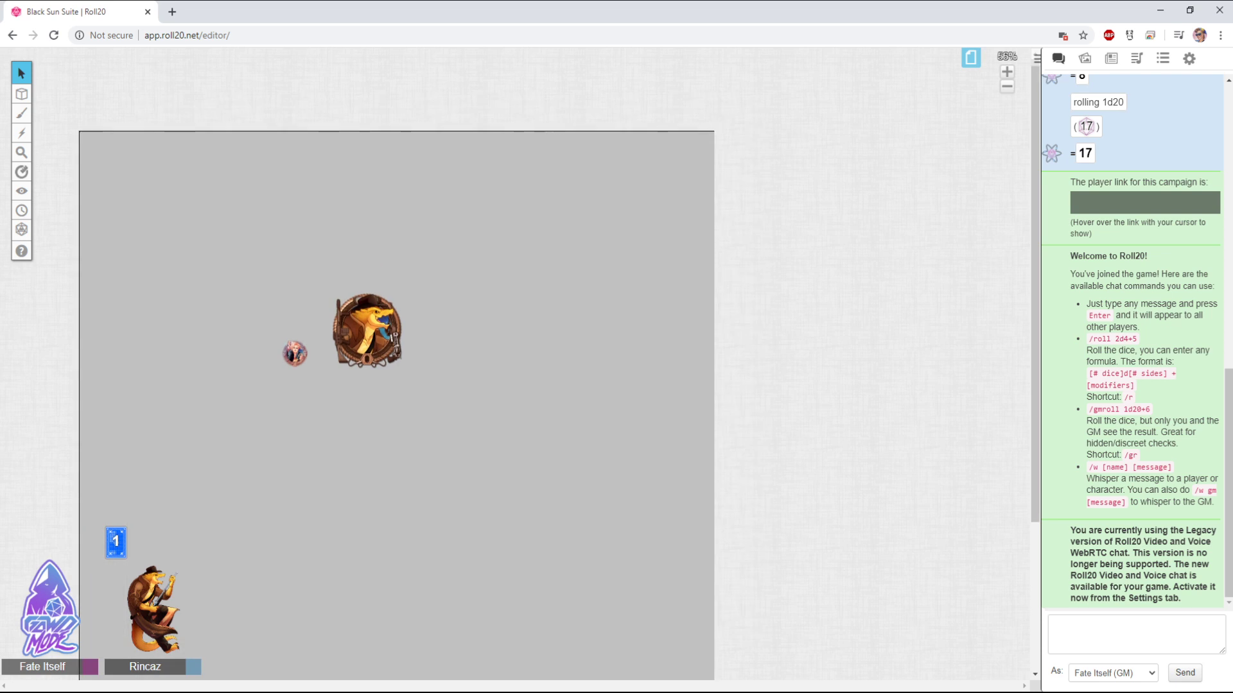
scroll(410, 372, up, 1)
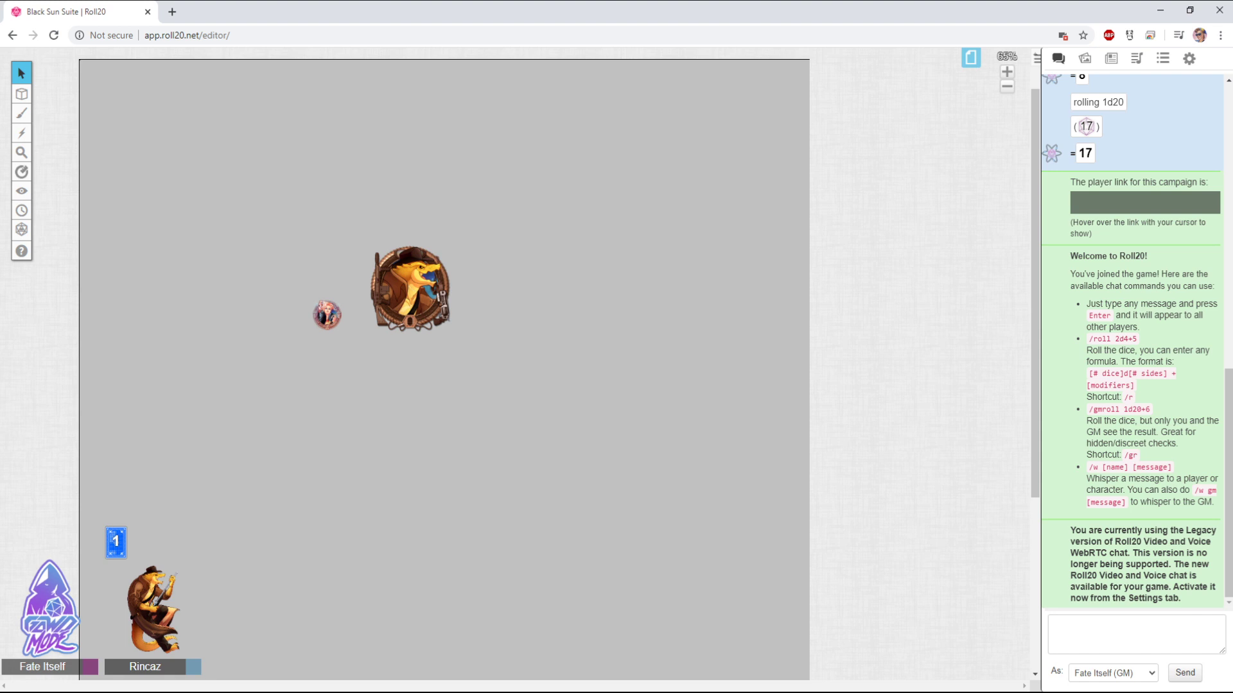
scroll(173, 381, up, 3)
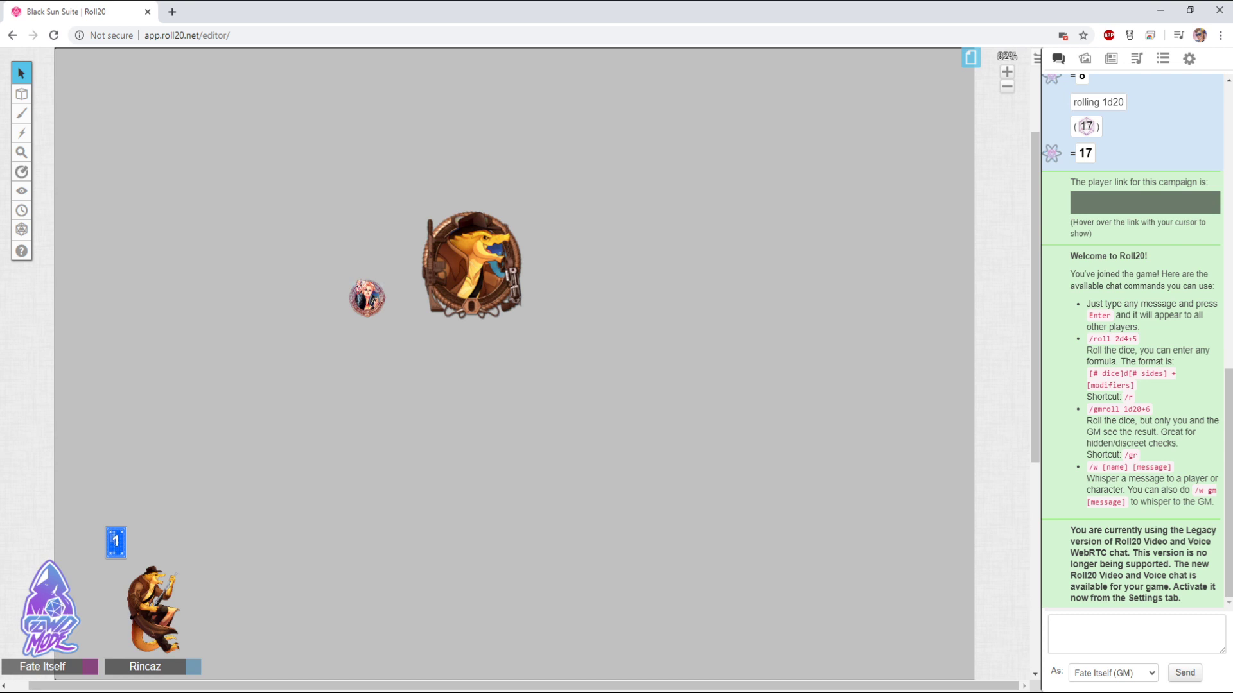
scroll(514, 364, down, 2)
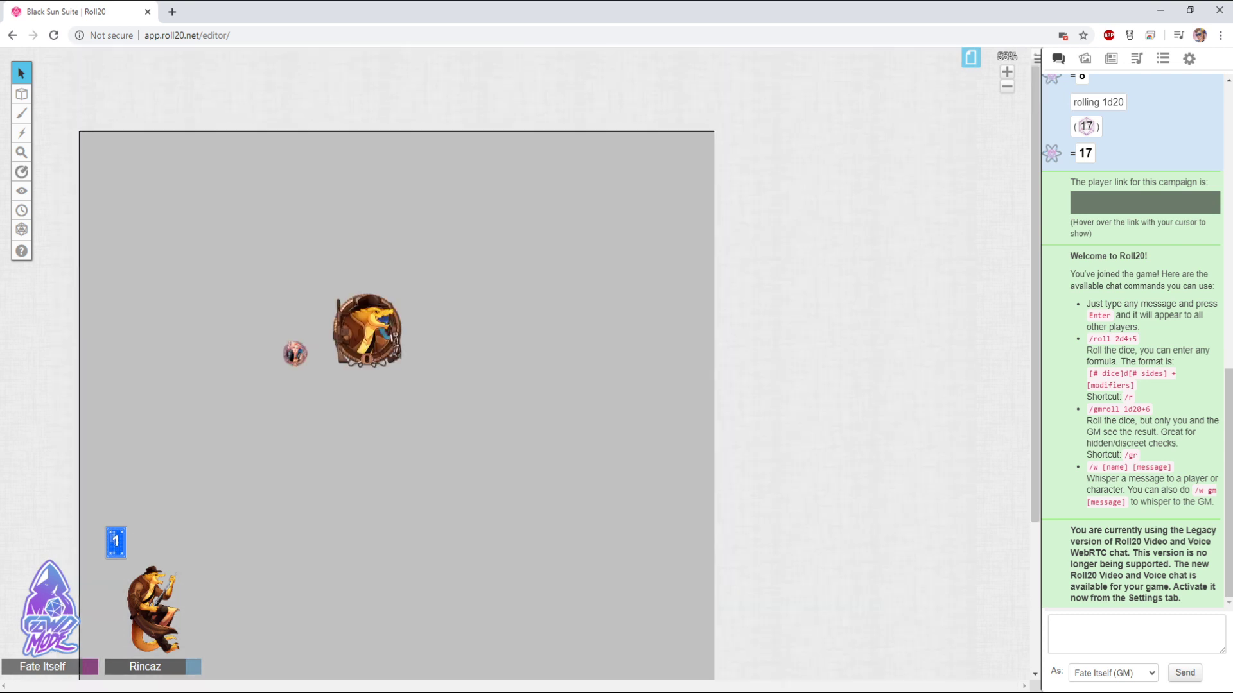
scroll(514, 364, down, 2)
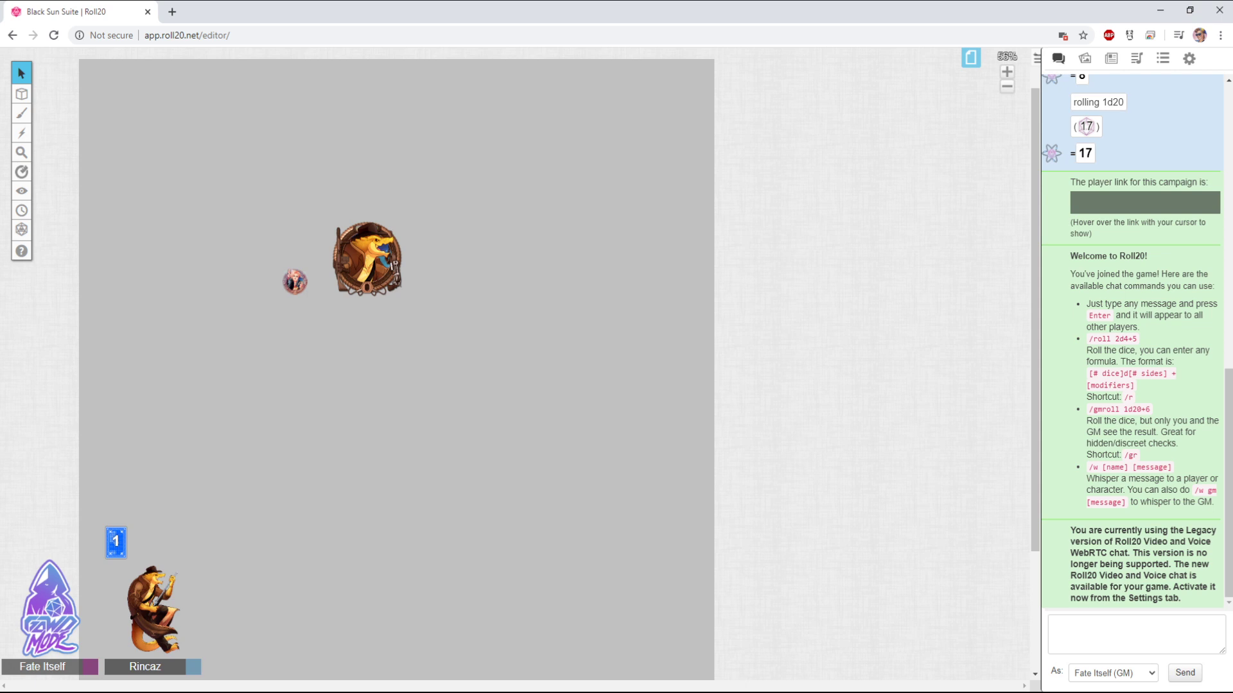
mouse_move(21, 94)
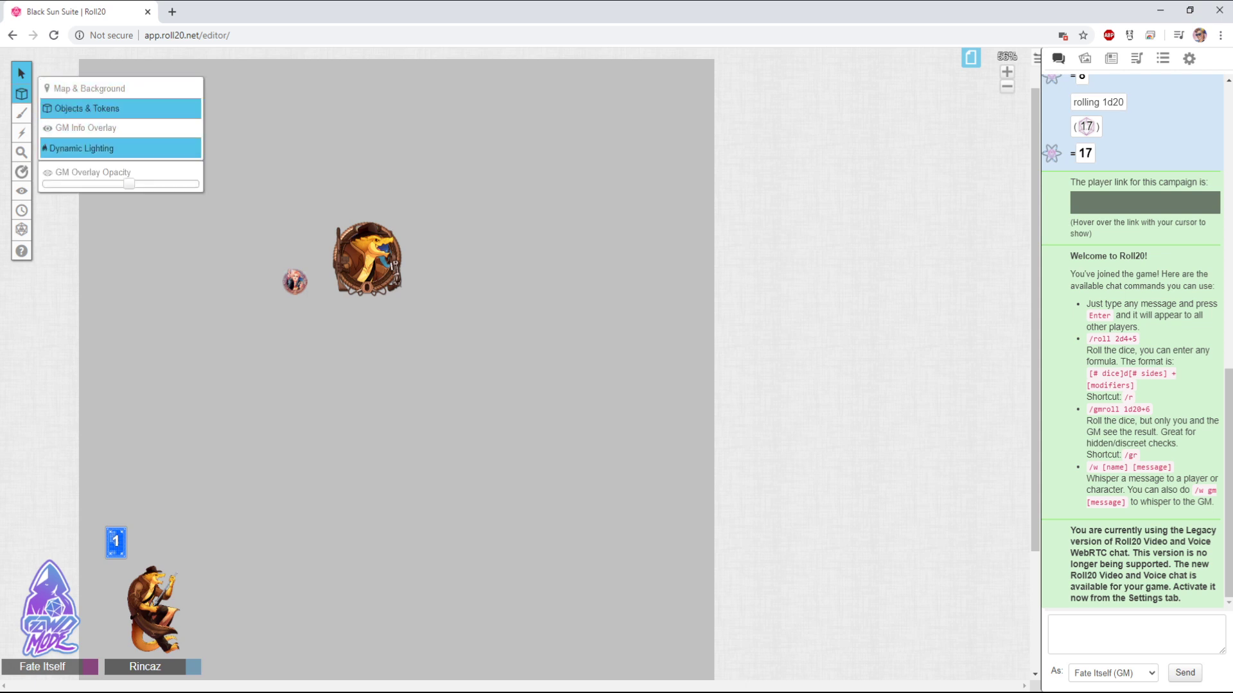
scroll(396, 369, up, 2)
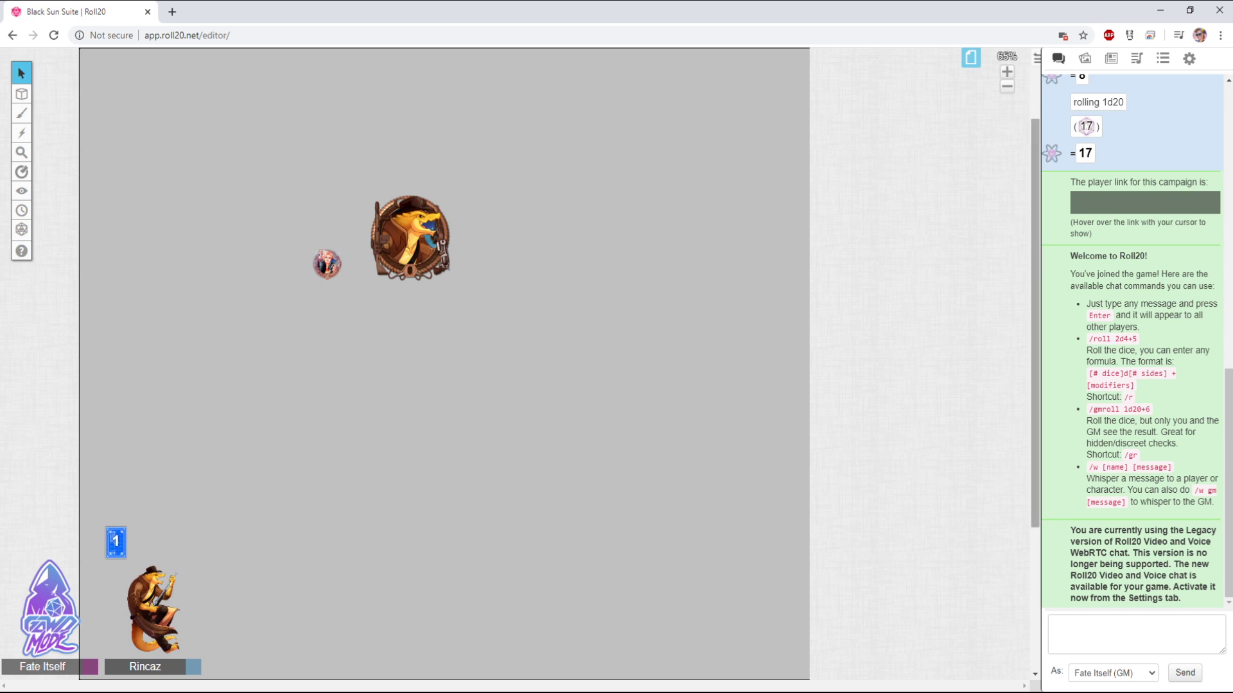
mouse_move(1035, 323)
mouse_down()
mouse_move(1035, 268)
mouse_move(1035, 304)
mouse_up()
scroll(514, 363, up, 3)
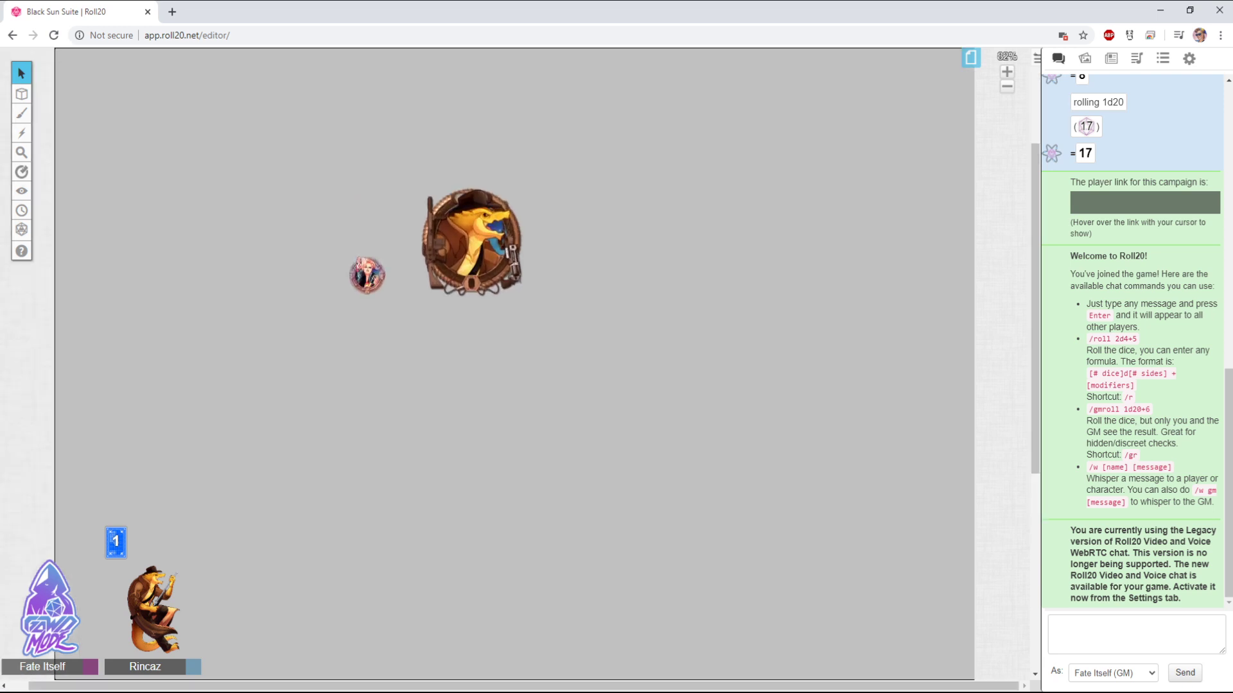
scroll(572, 364, up, 2)
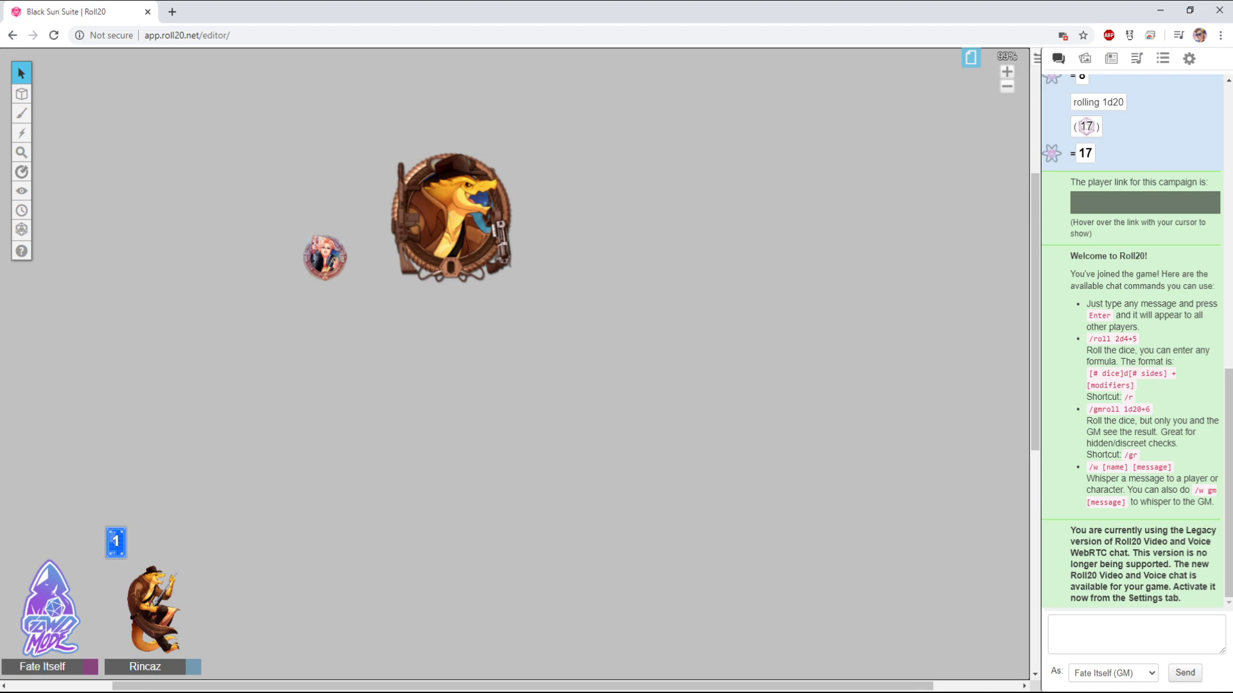
drag(1035, 312, 1035, 277)
scroll(513, 363, up, 2)
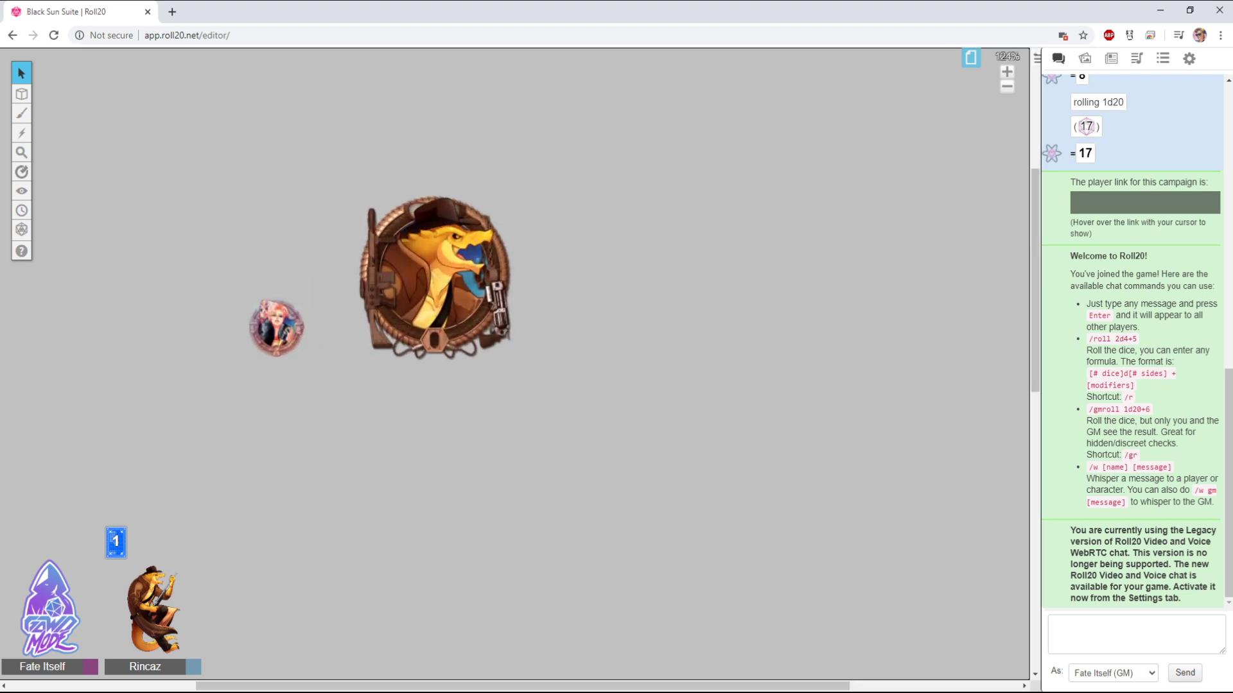
Display the campaign's list of pages, look over the available pages, and hide the list again
scroll(526, 366, down, 1)
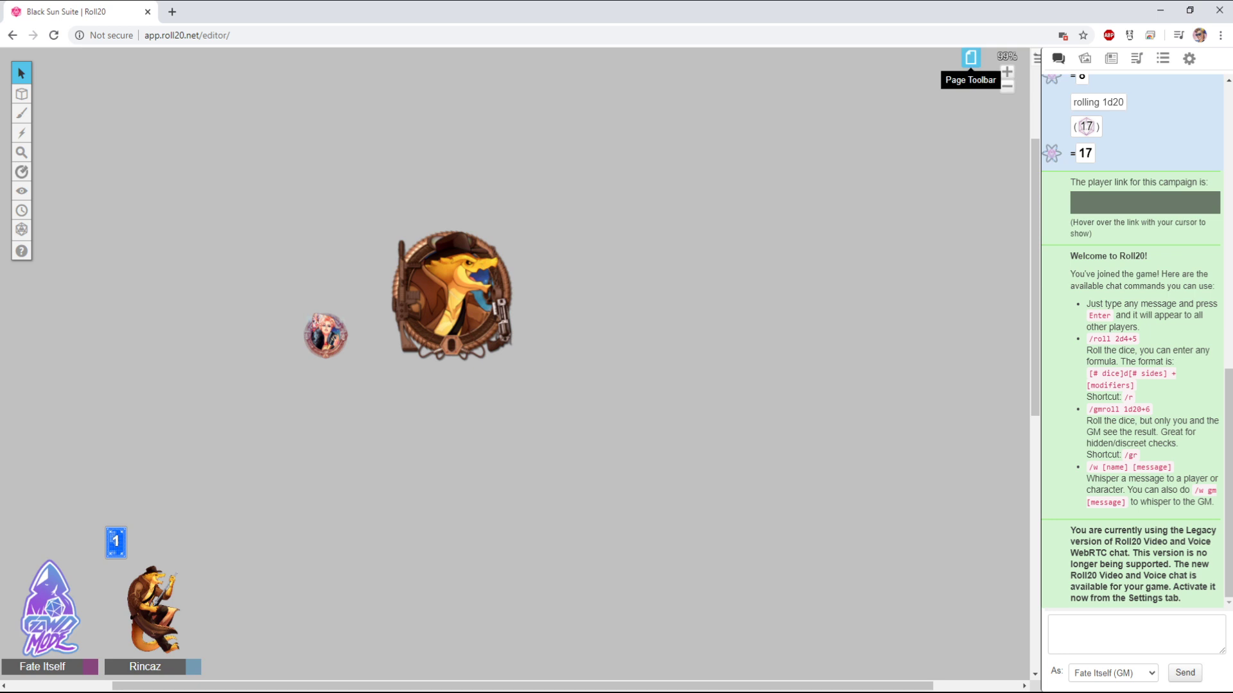
click(971, 58)
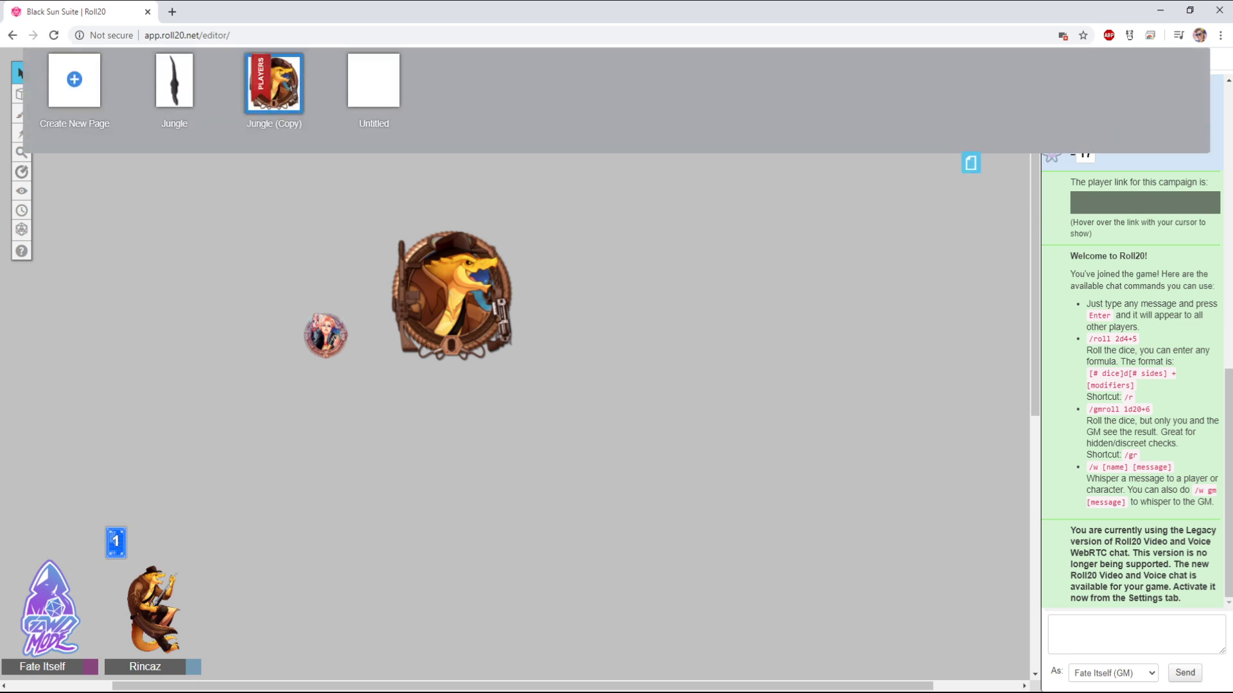
mouse_move(373, 80)
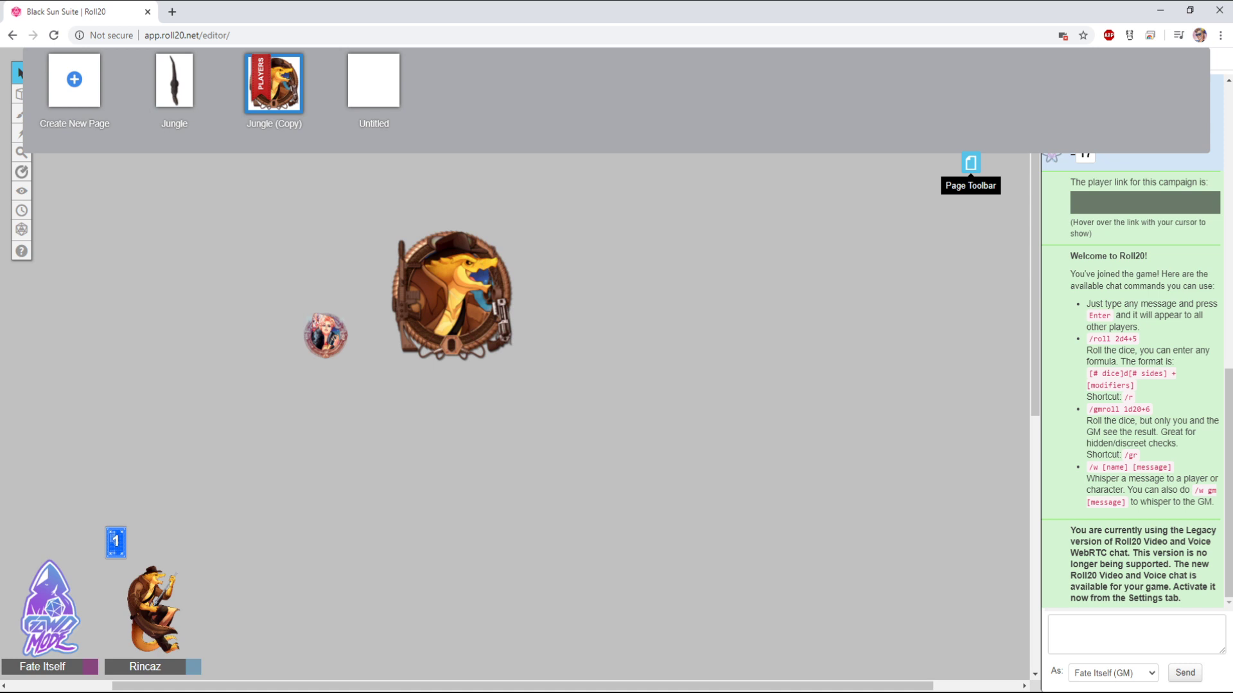
click(970, 162)
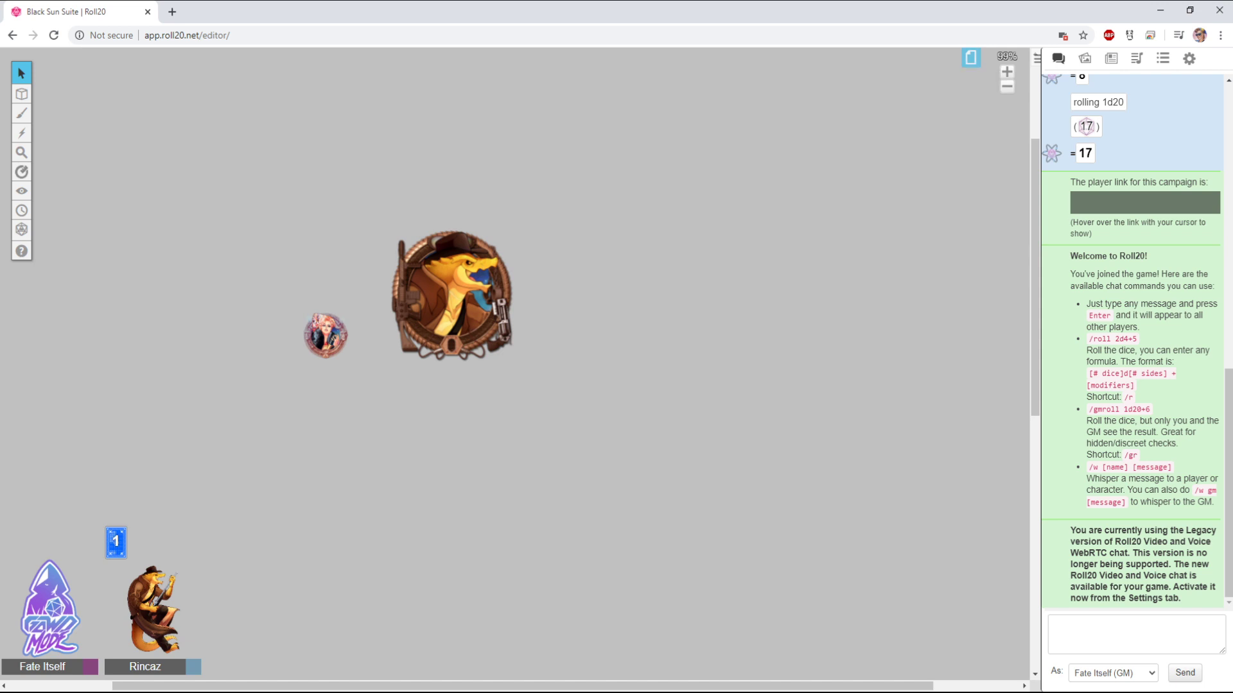
Shrink the yellow reptile token to about half its size and deselect it
click(452, 296)
drag(389, 230, 456, 300)
key(Escape)
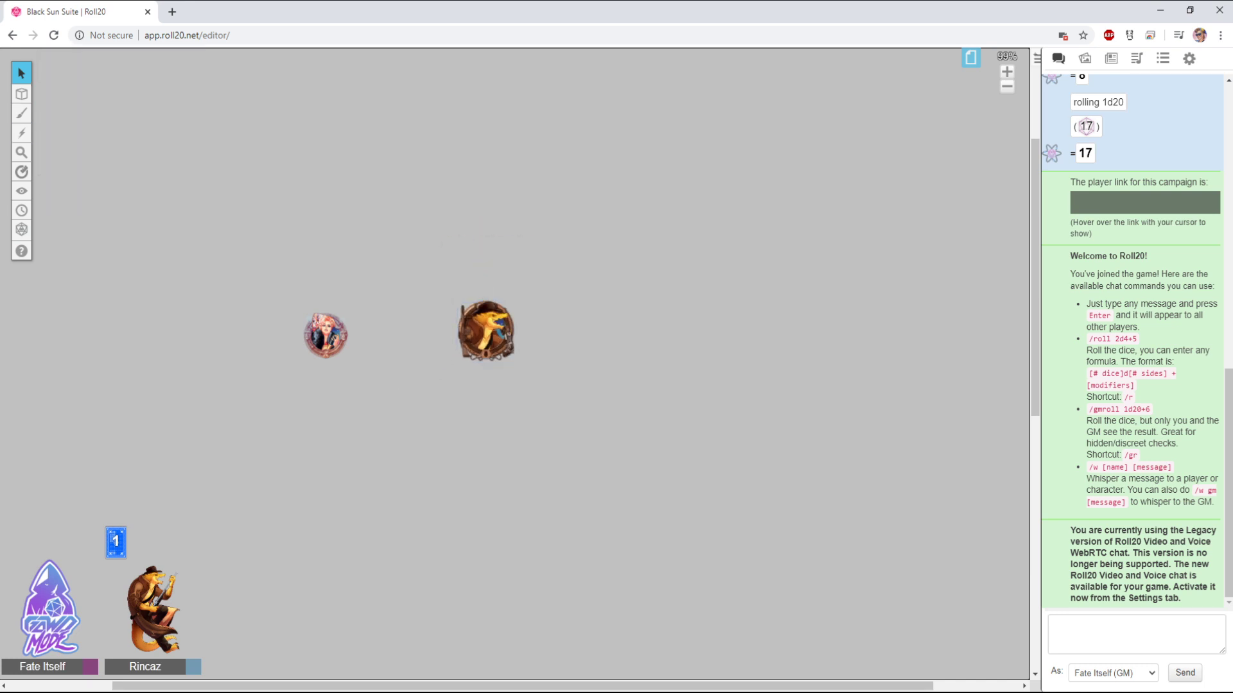
Browse the art library's Free Assets, examining the tokens in 0 - Freebies and the other asset sets, and collapse the list
mouse_move(21, 93)
click(1084, 58)
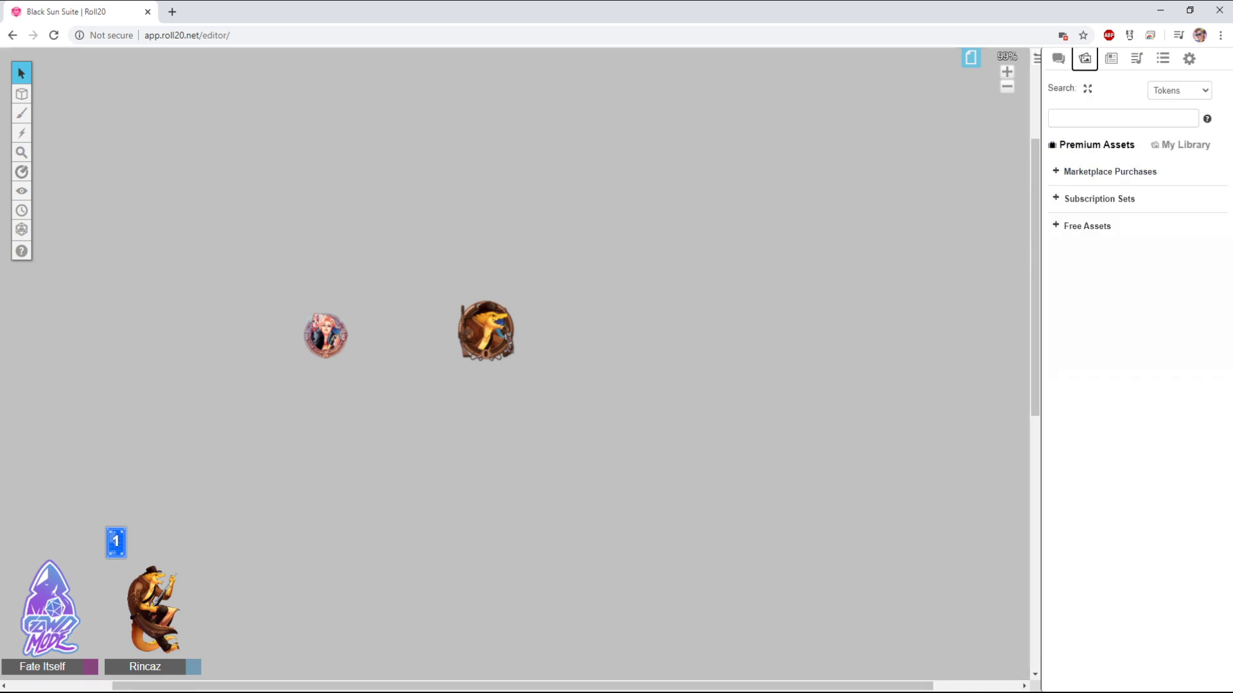
click(1086, 226)
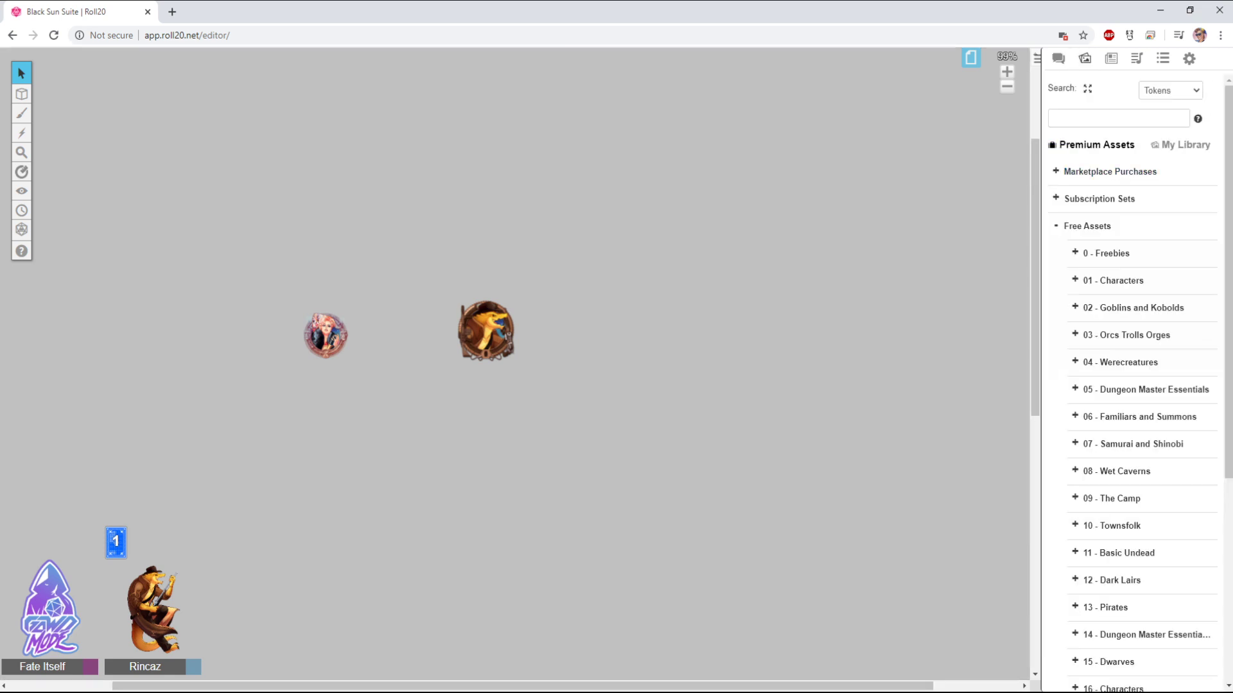
click(1105, 253)
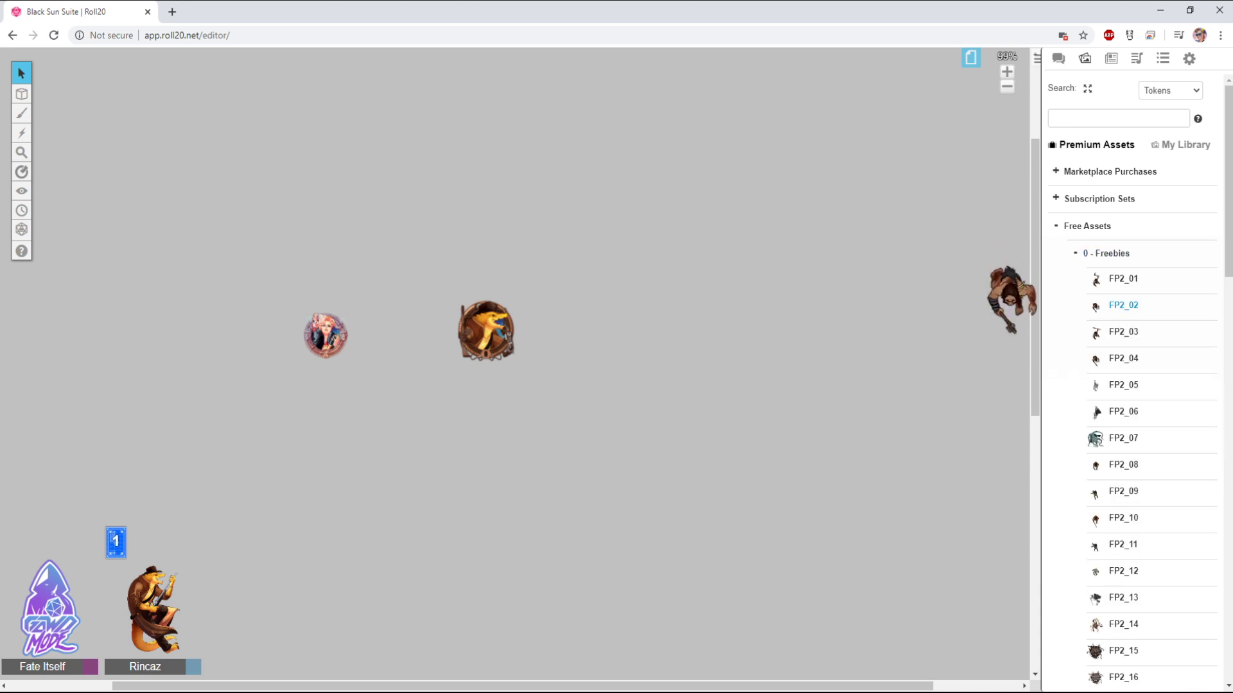
scroll(1130, 305, down, 10)
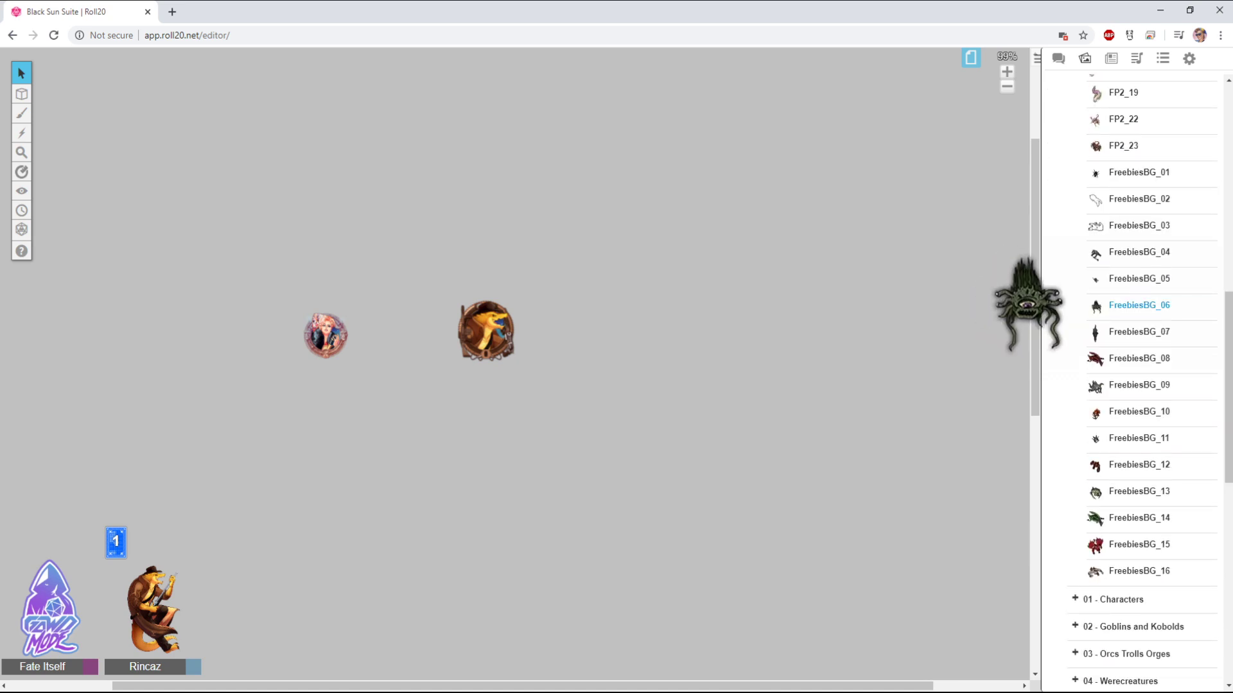
scroll(1130, 305, down, 4)
scroll(1130, 305, up, 3)
scroll(1130, 305, up, 10)
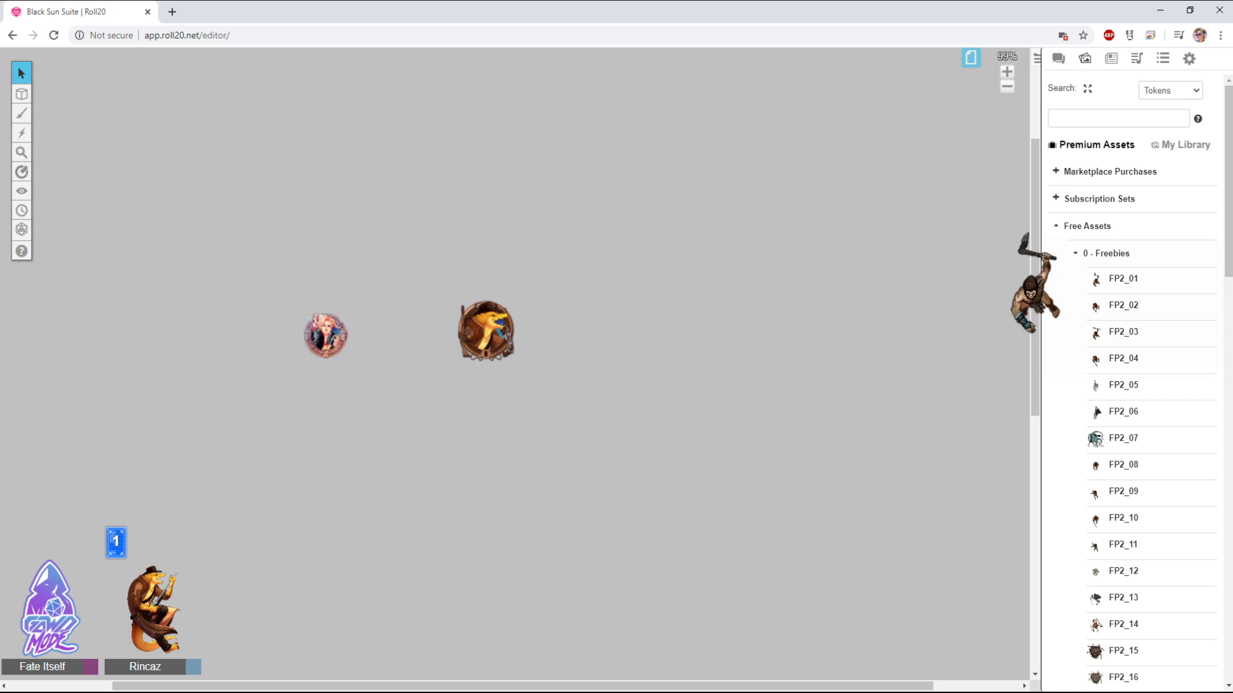
click(1106, 253)
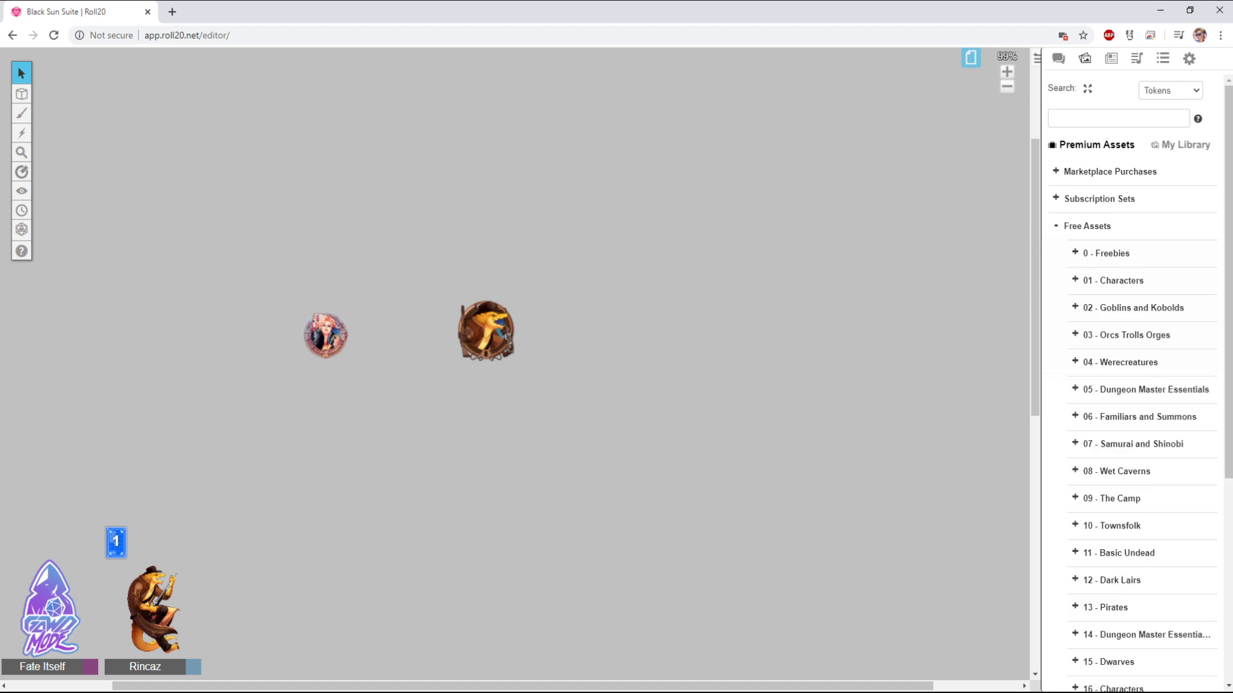
scroll(1143, 311, down, 5)
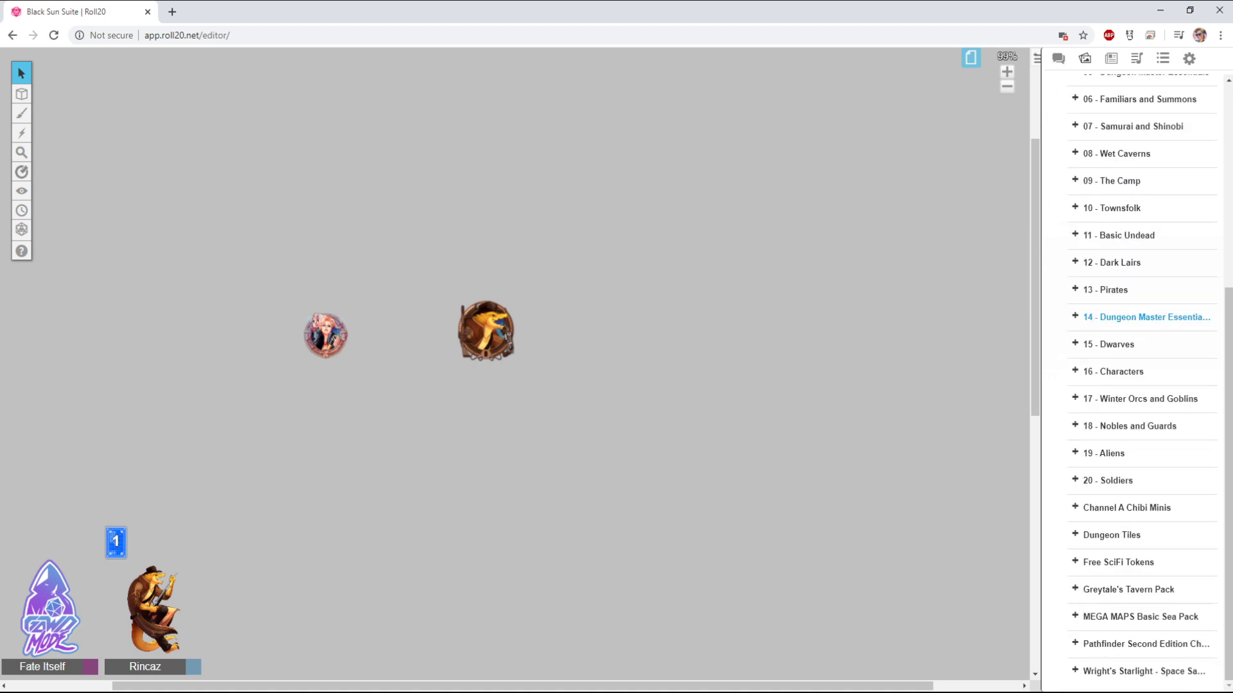
scroll(1143, 315, up, 6)
click(1087, 226)
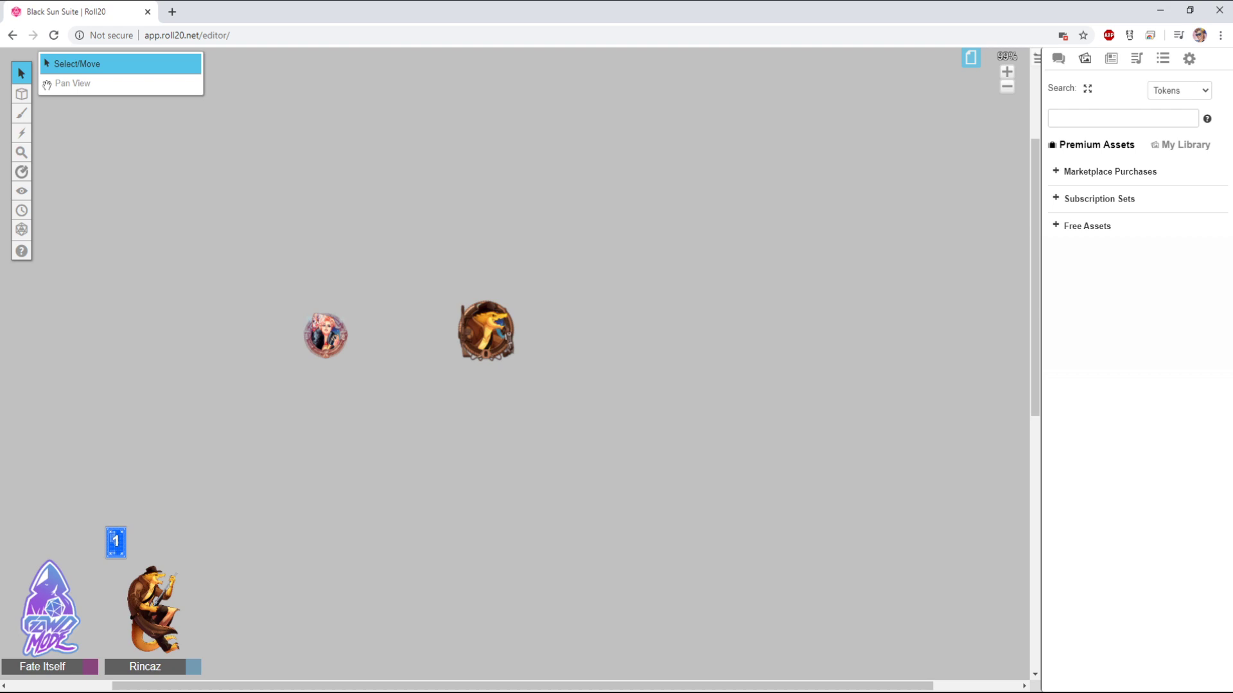
Switch to the Pan View tool and return to Select/Move
click(72, 84)
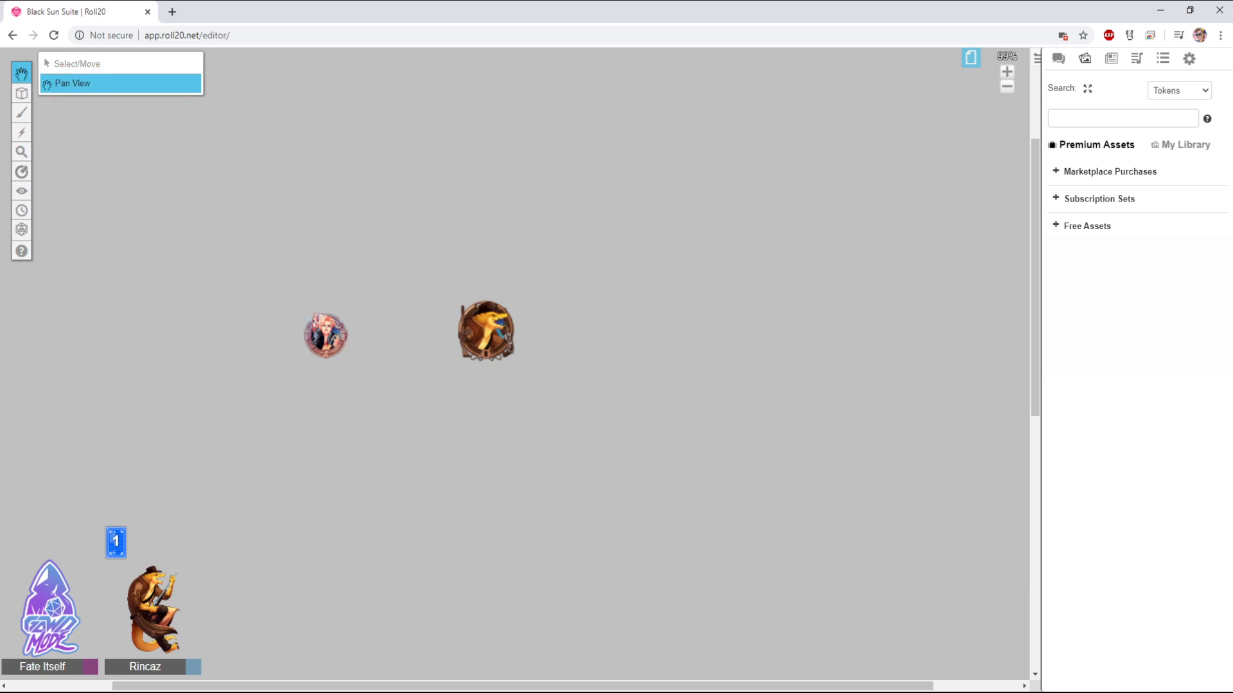
mouse_move(21, 73)
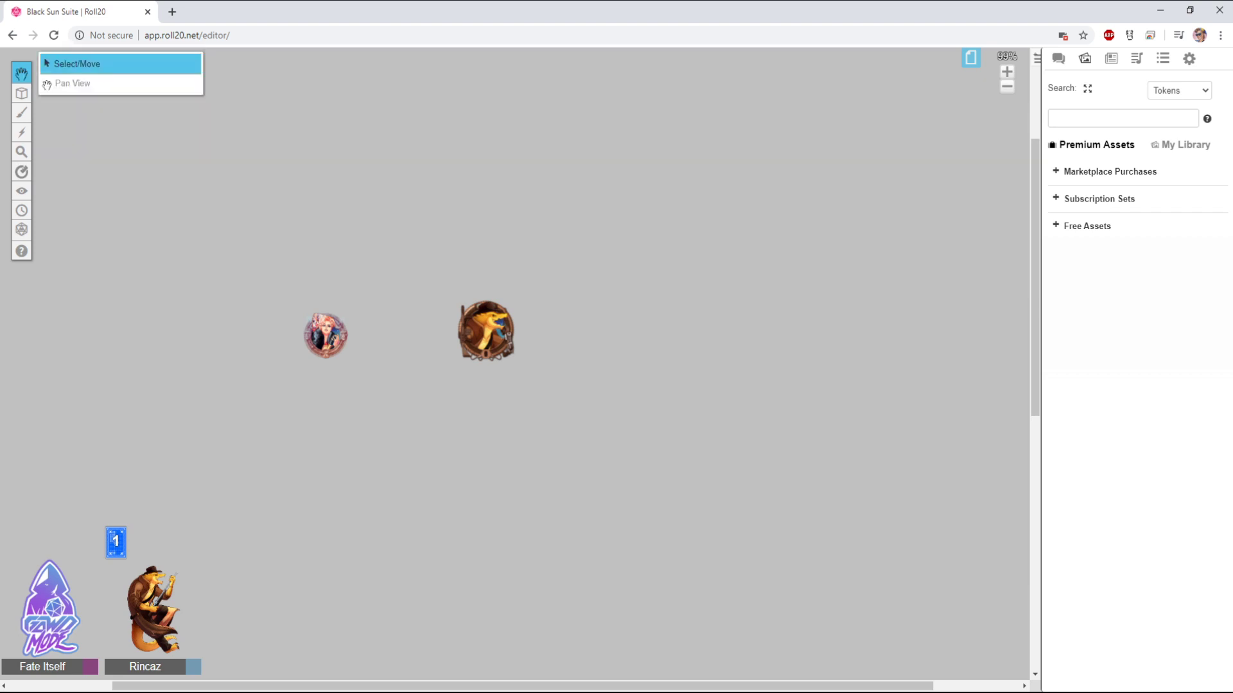
click(71, 62)
Move the yellow reptile token to a spot above and to the right of the pink-haired character's token, and view its context options
click(486, 331)
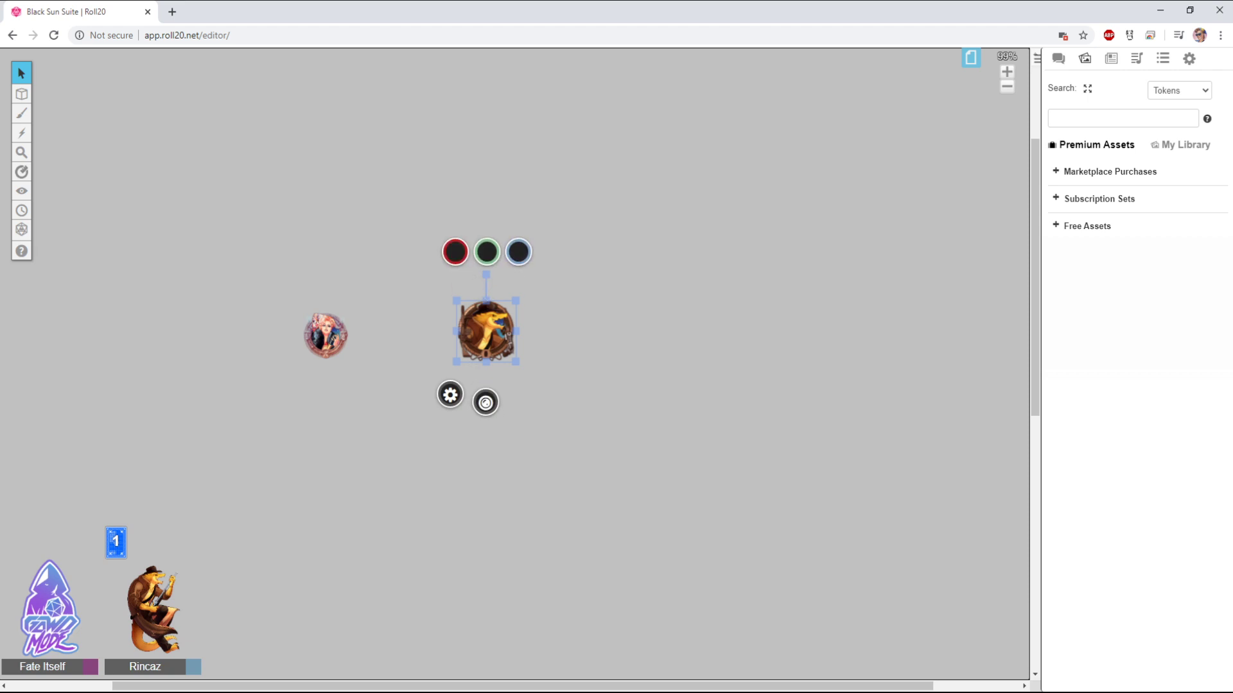
key(Escape)
click(486, 330)
key(Escape)
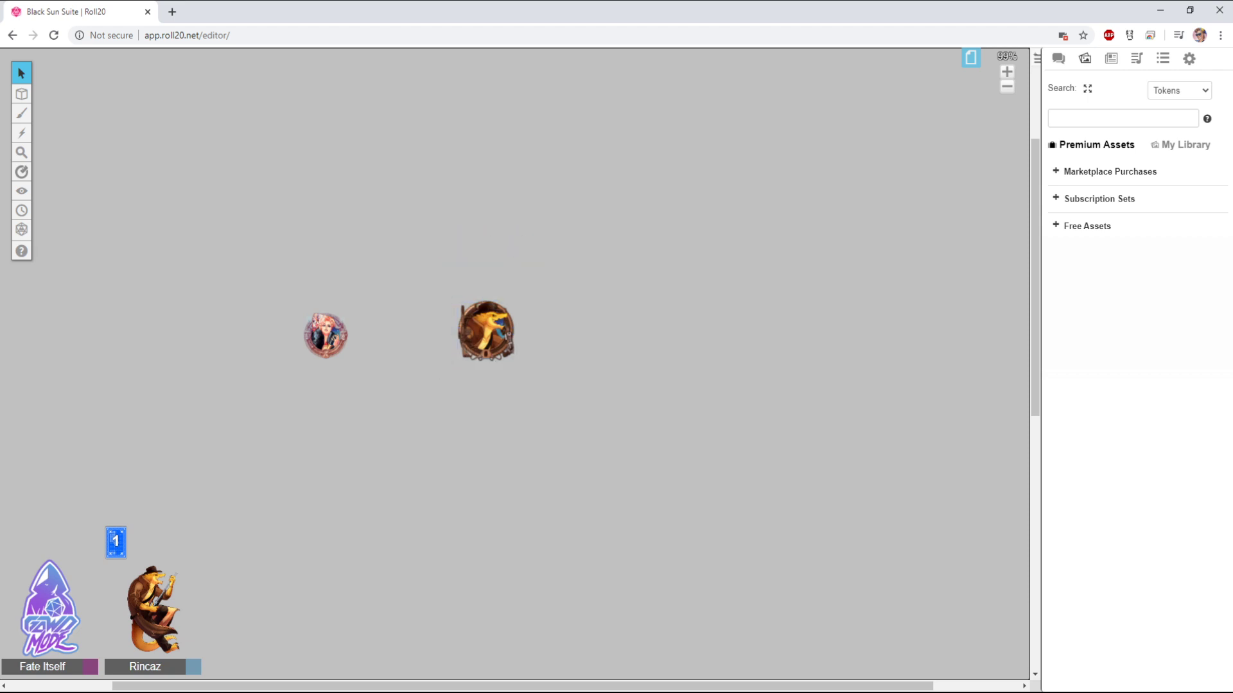
drag(486, 331, 453, 251)
key(Escape)
right_click(452, 247)
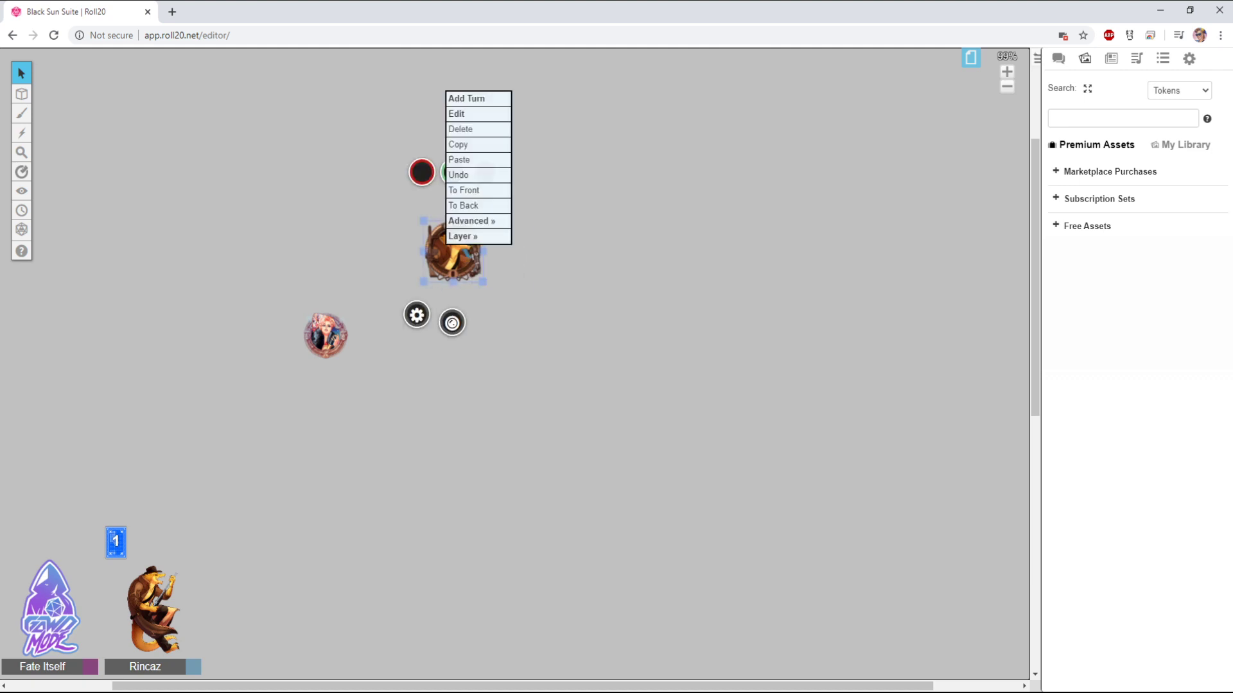
key(Escape)
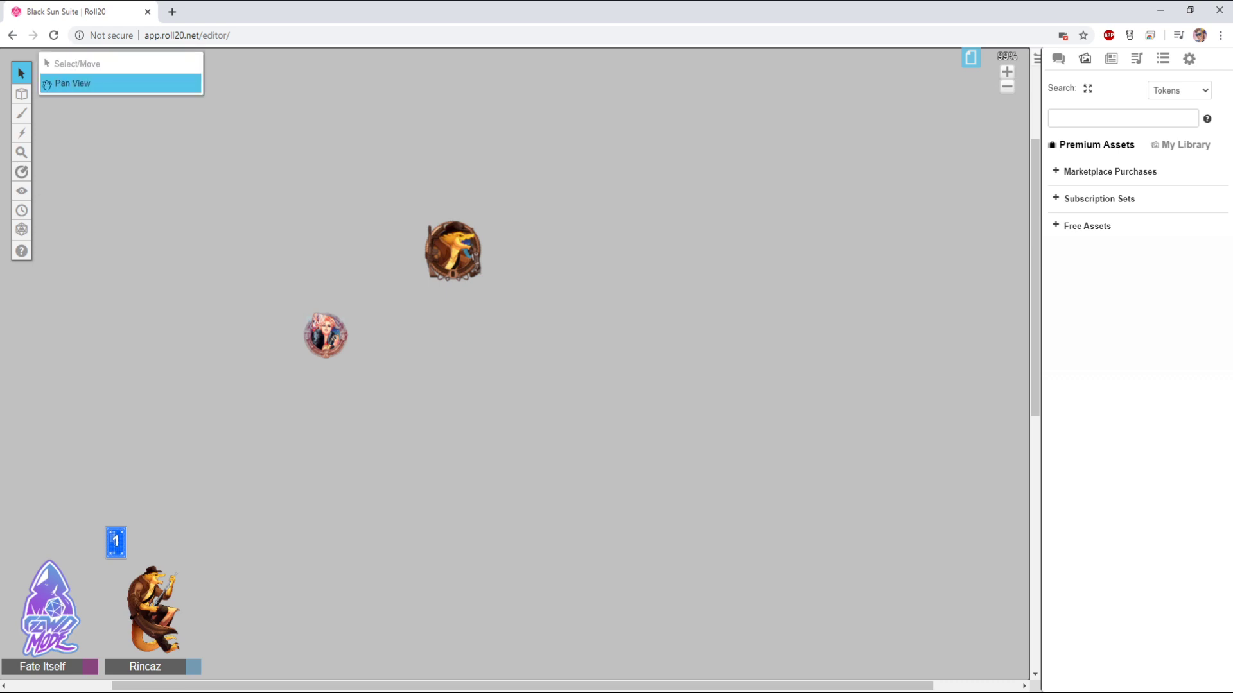
click(47, 84)
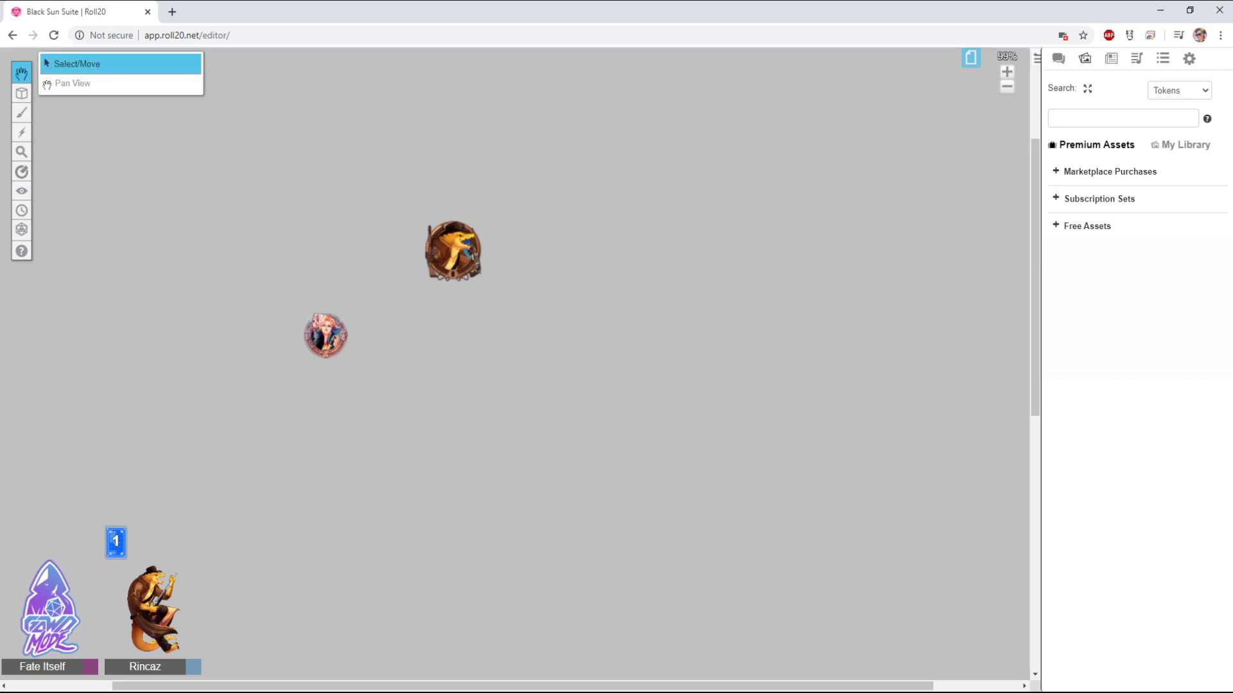
click(58, 61)
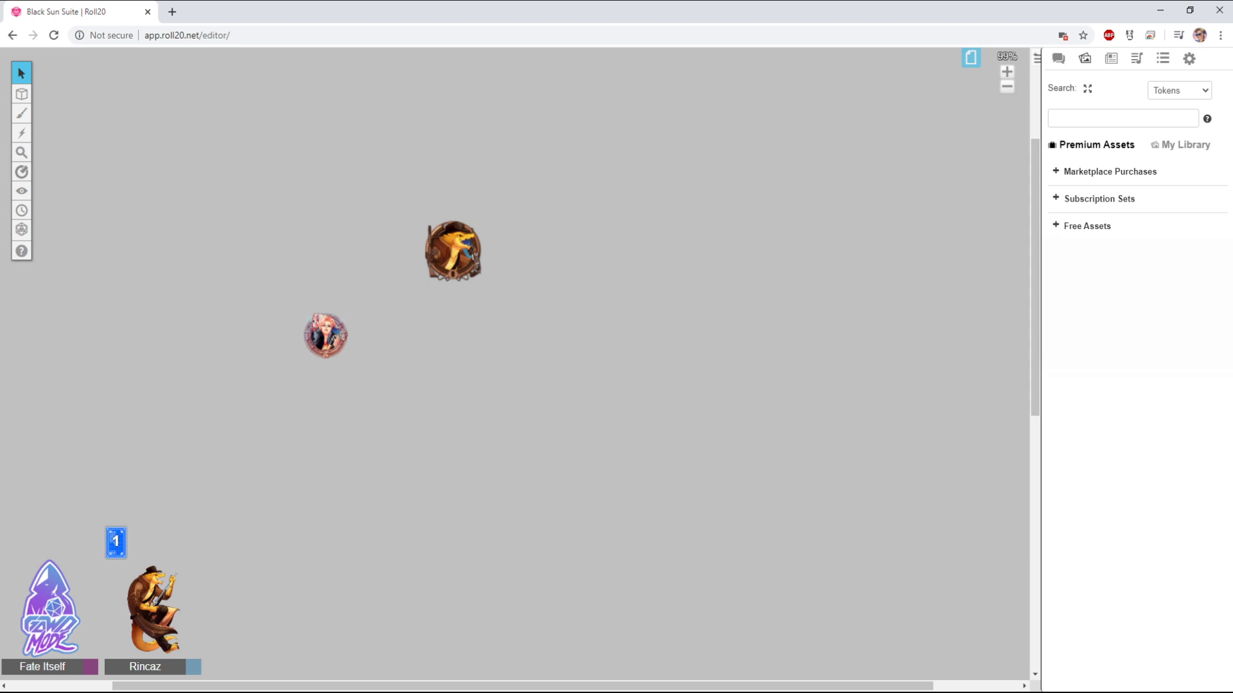
scroll(513, 360, down, 5)
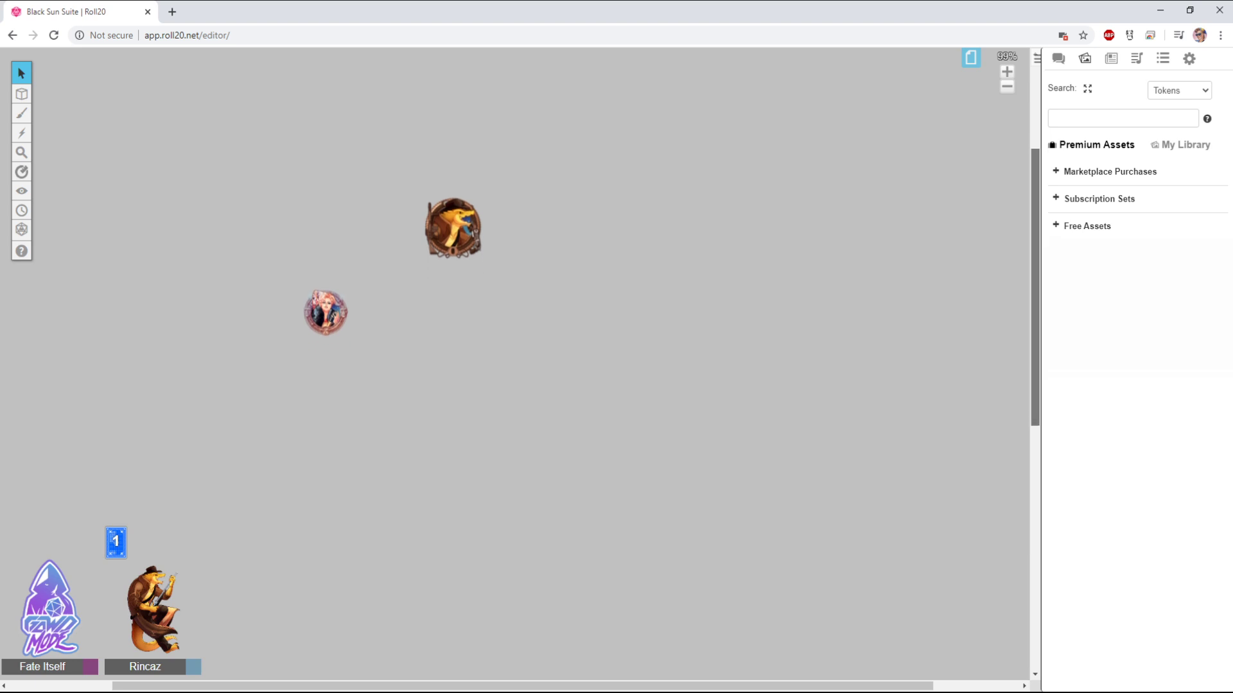
scroll(514, 359, up, 3)
scroll(513, 364, up, 2)
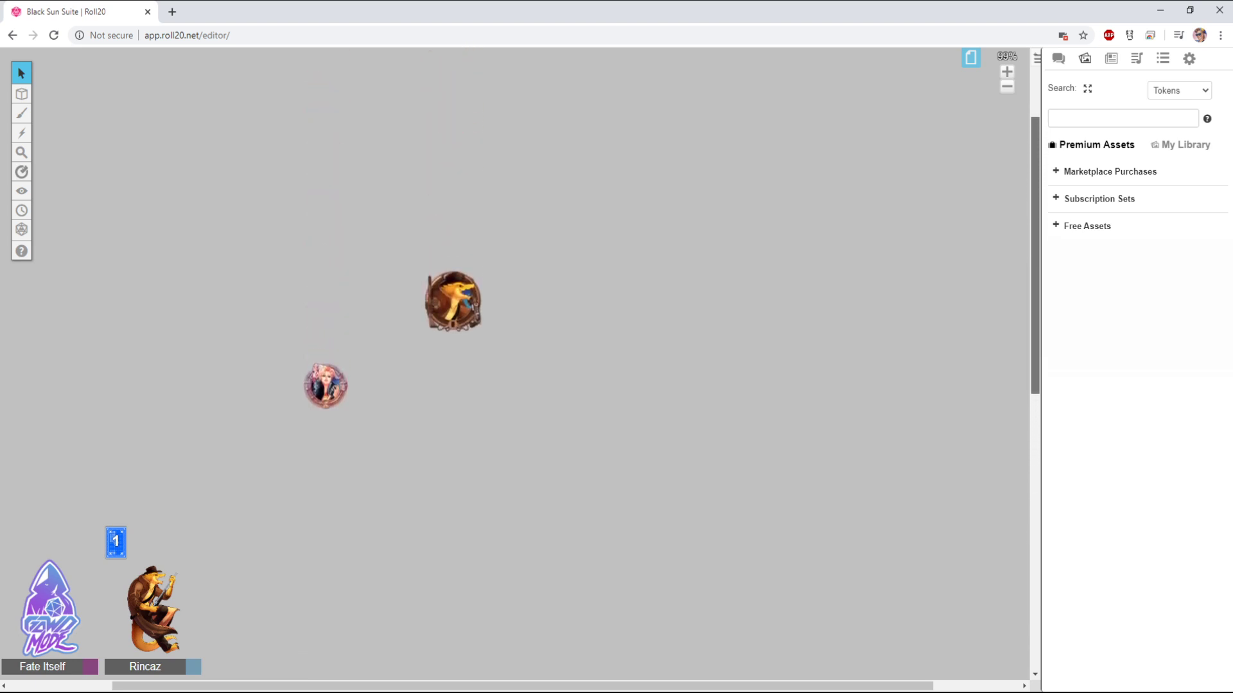
scroll(513, 363, down, 2)
scroll(514, 363, up, 1)
scroll(514, 360, down, 3)
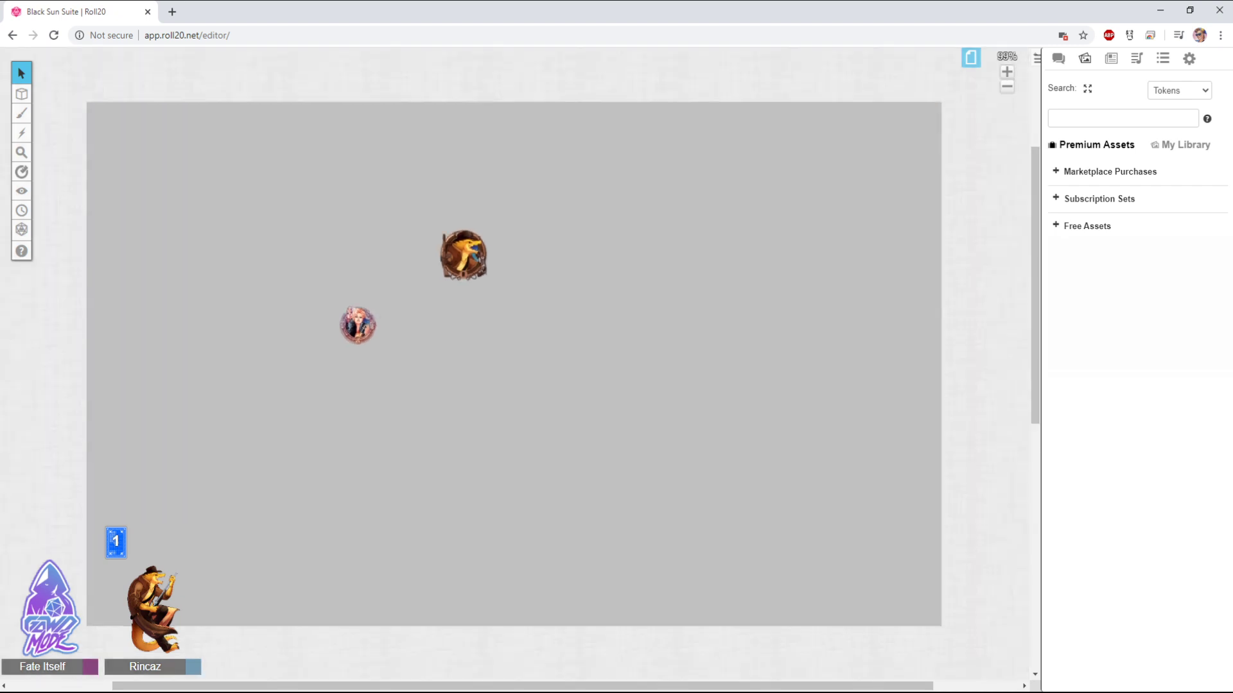
Zoom in and out on the page repeatedly, examining the two tokens at different scales
scroll(606, 423, up, 4)
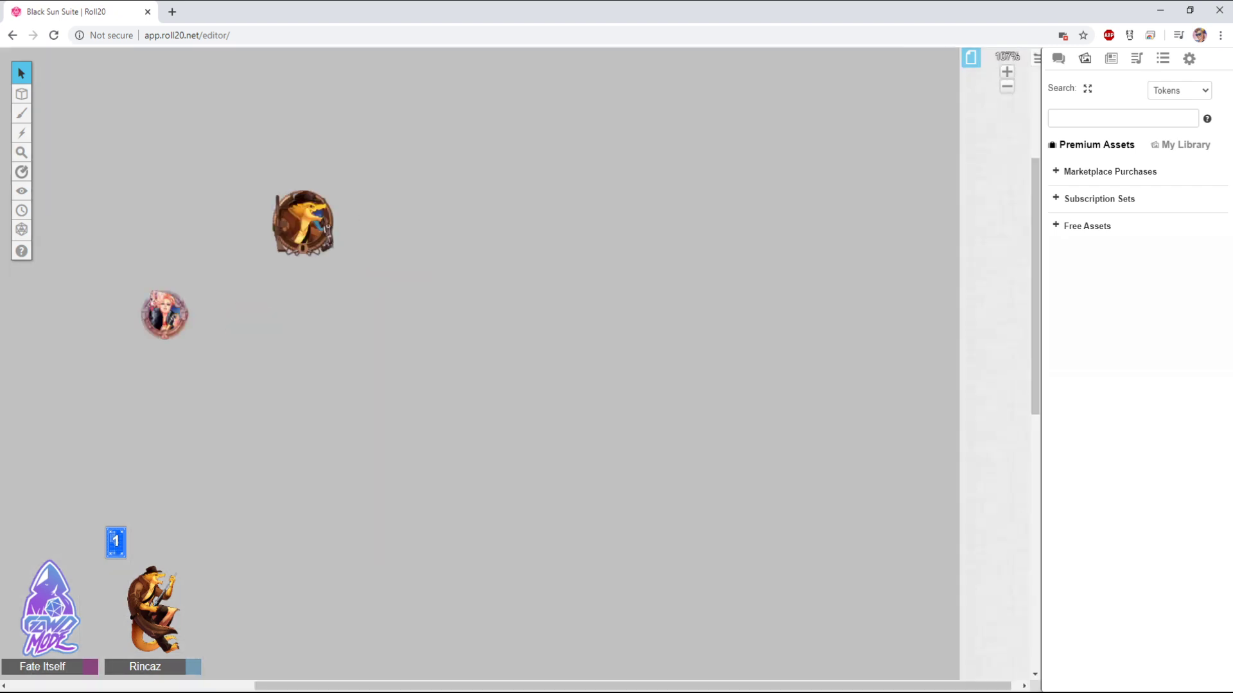
scroll(520, 364, down, 4)
scroll(520, 363, up, 3)
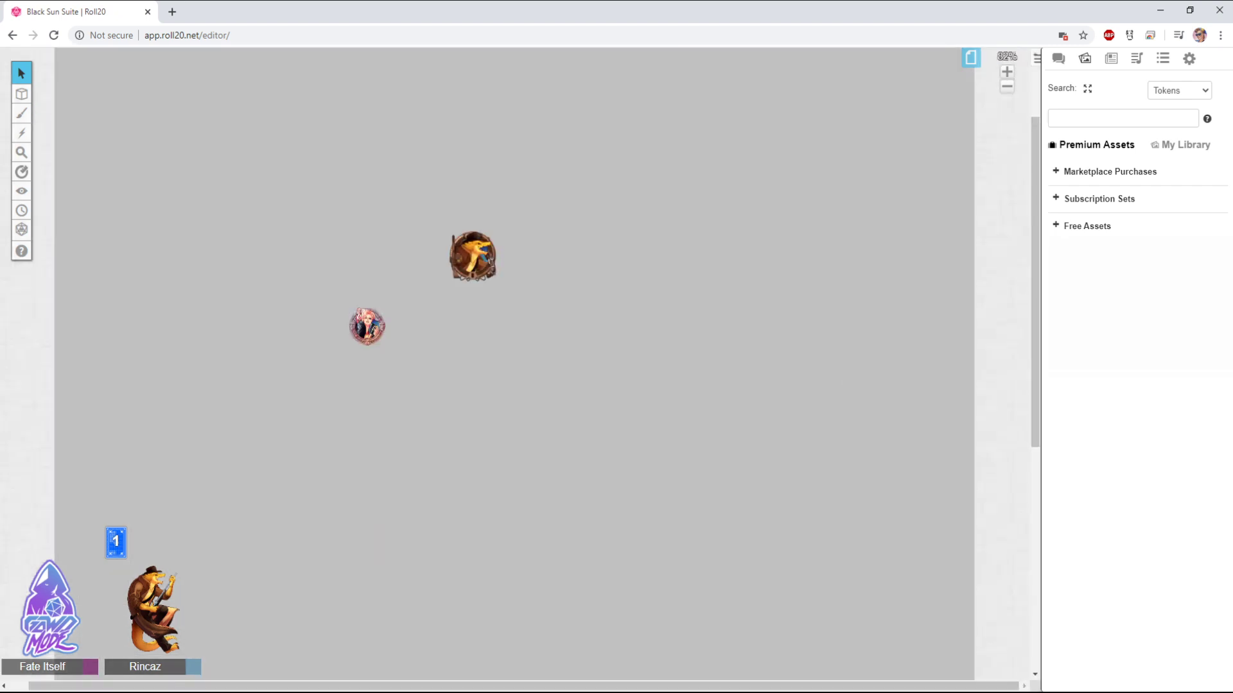
scroll(469, 353, down, 3)
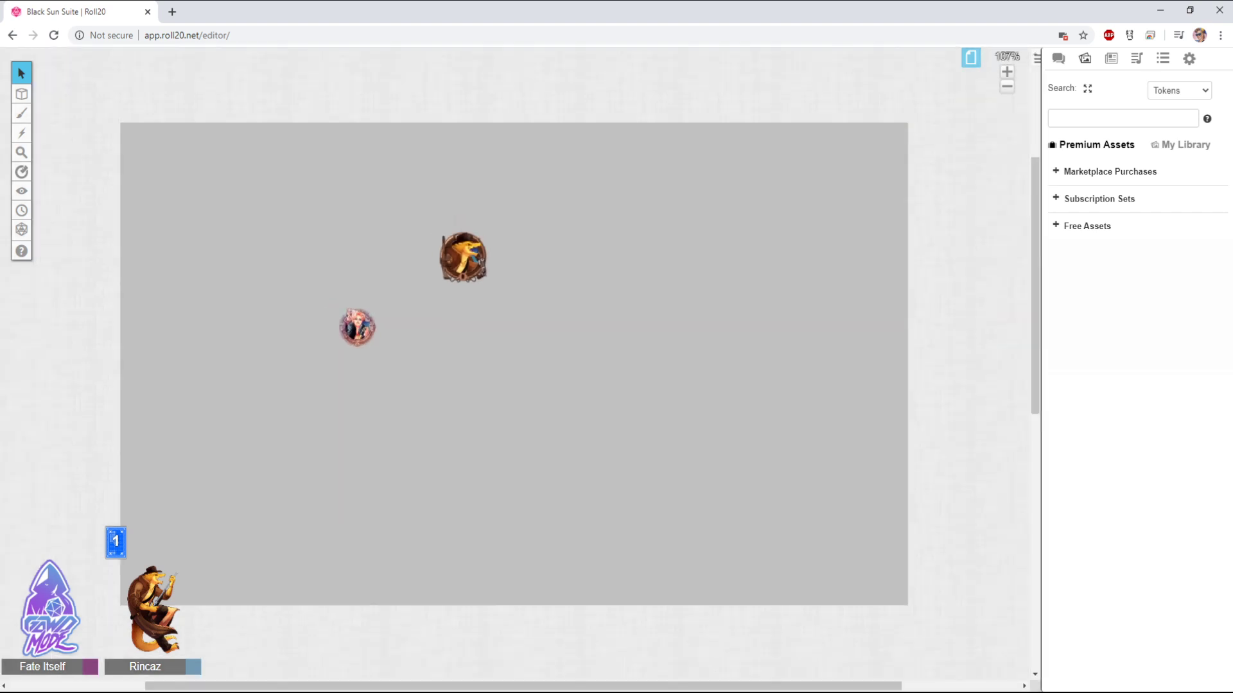
scroll(469, 353, up, 2)
scroll(469, 353, up, 3)
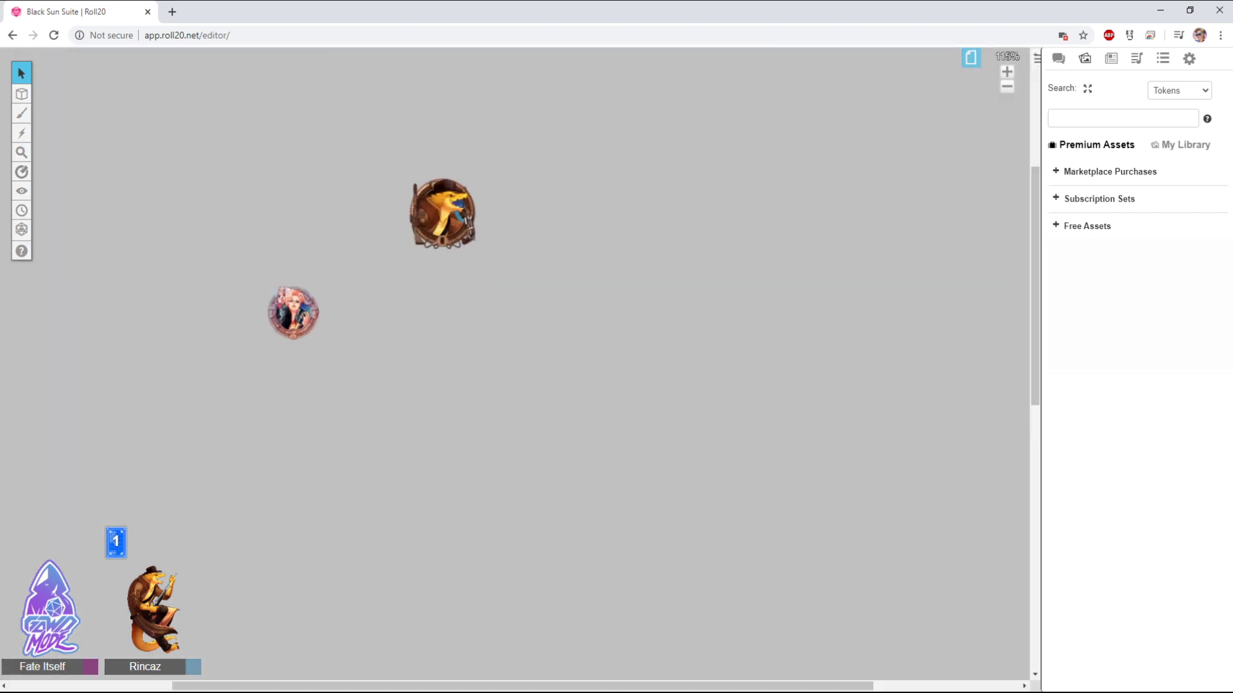
scroll(469, 353, down, 3)
scroll(468, 353, up, 2)
scroll(468, 353, down, 4)
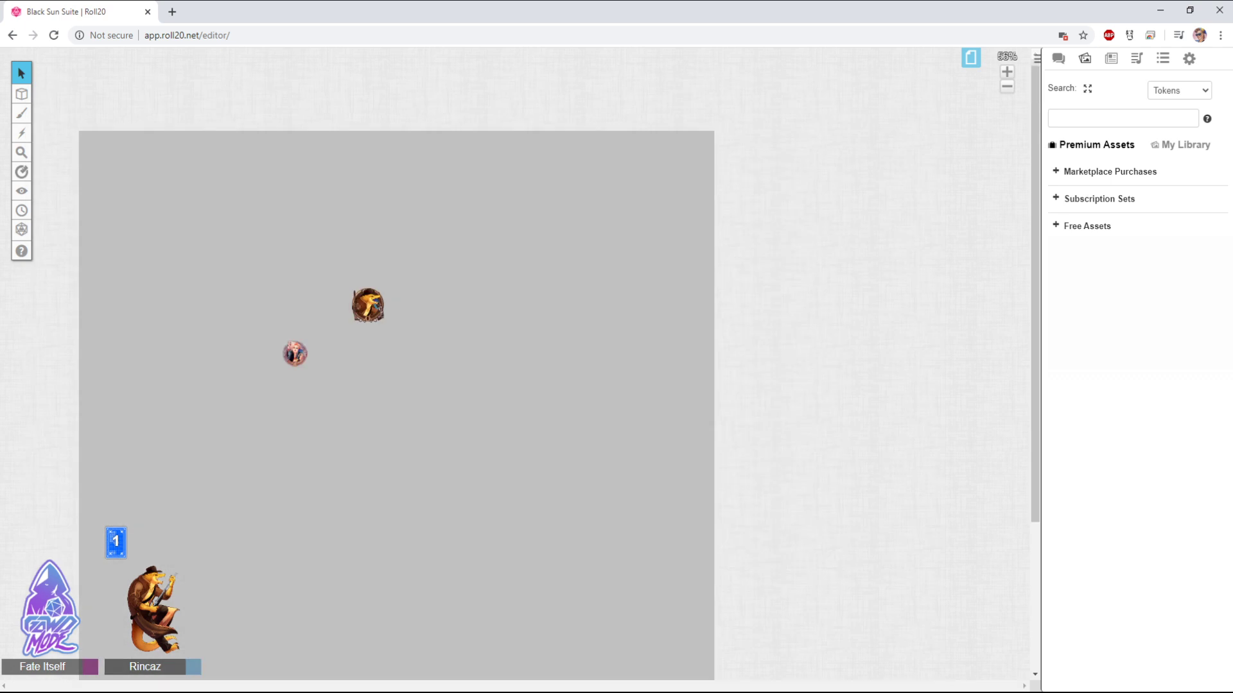
scroll(468, 353, up, 4)
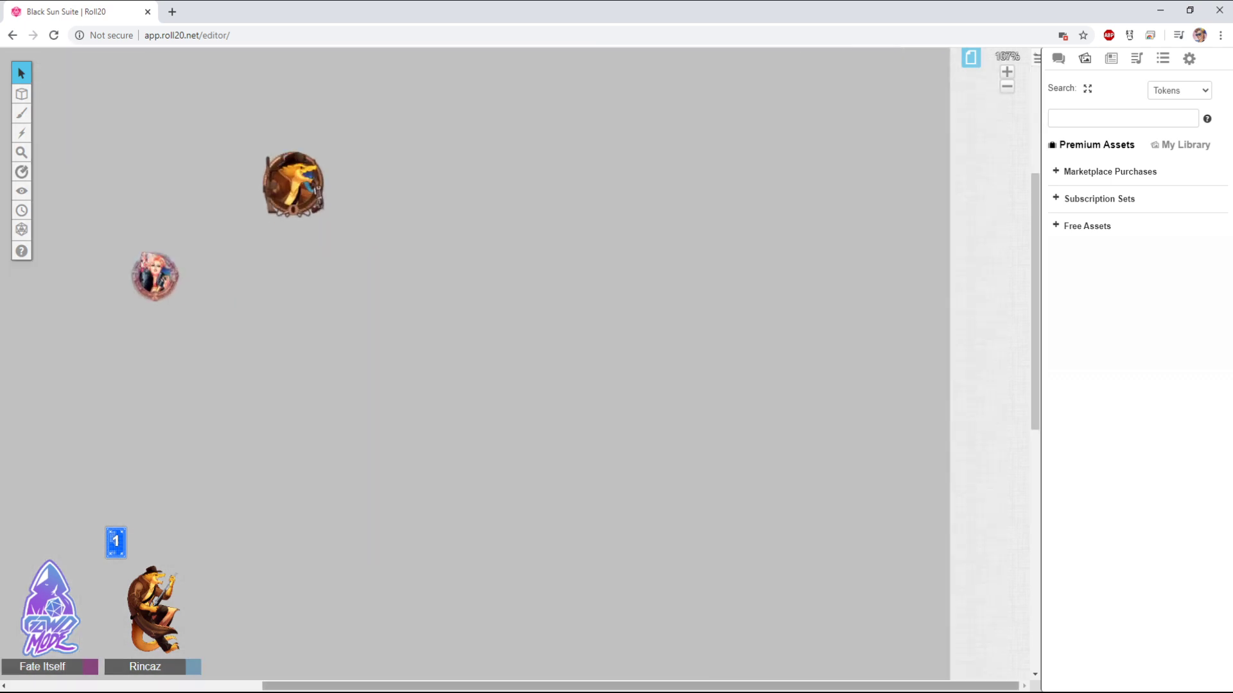
scroll(694, 359, down, 2)
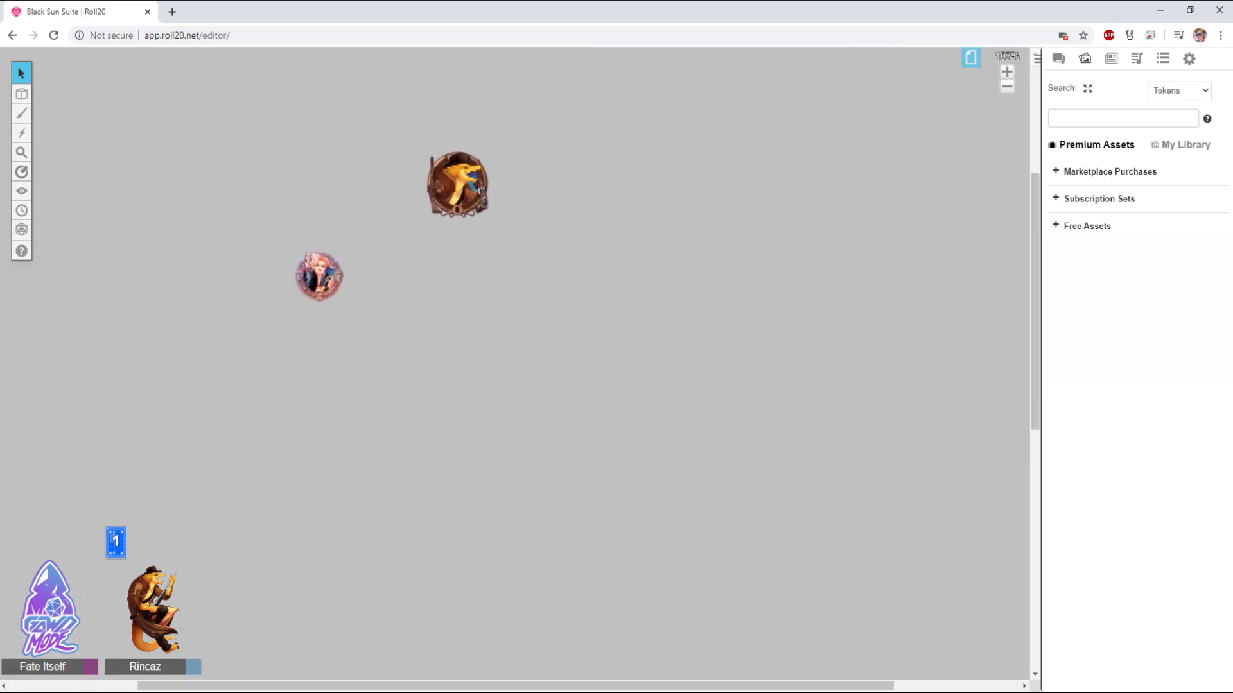
Select the yellow reptile token and the pink-haired character's token together, and clear the selection
click(467, 213)
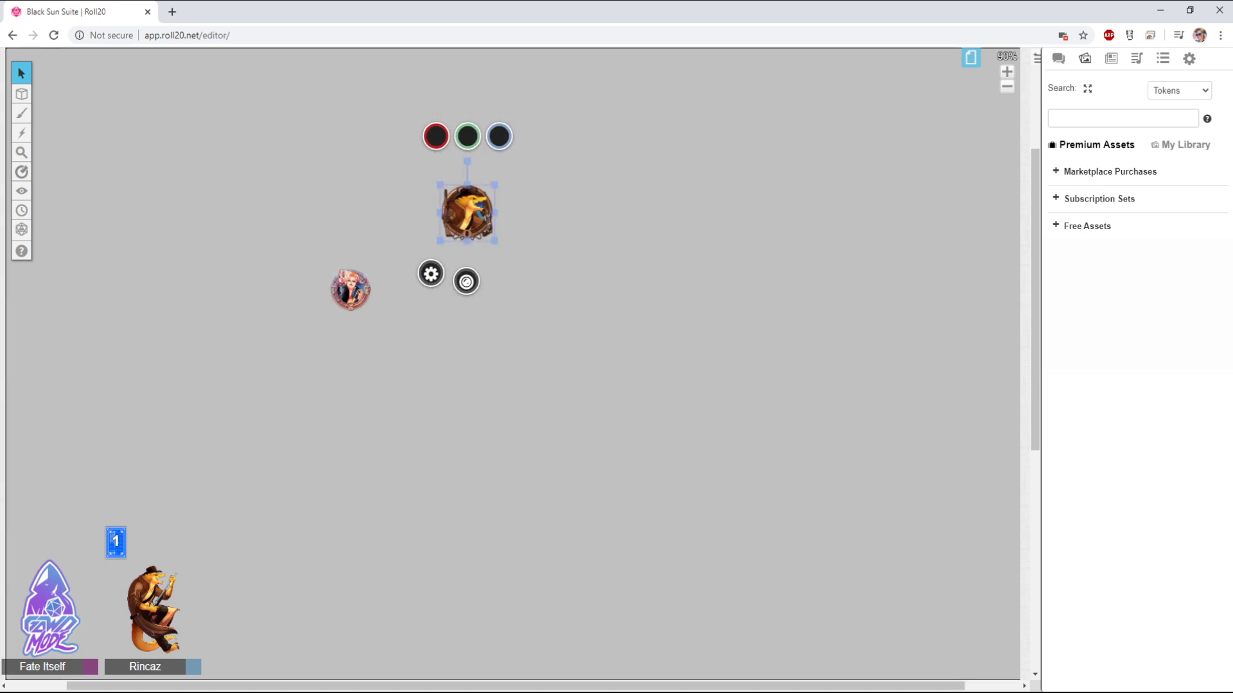
shift+click(351, 289)
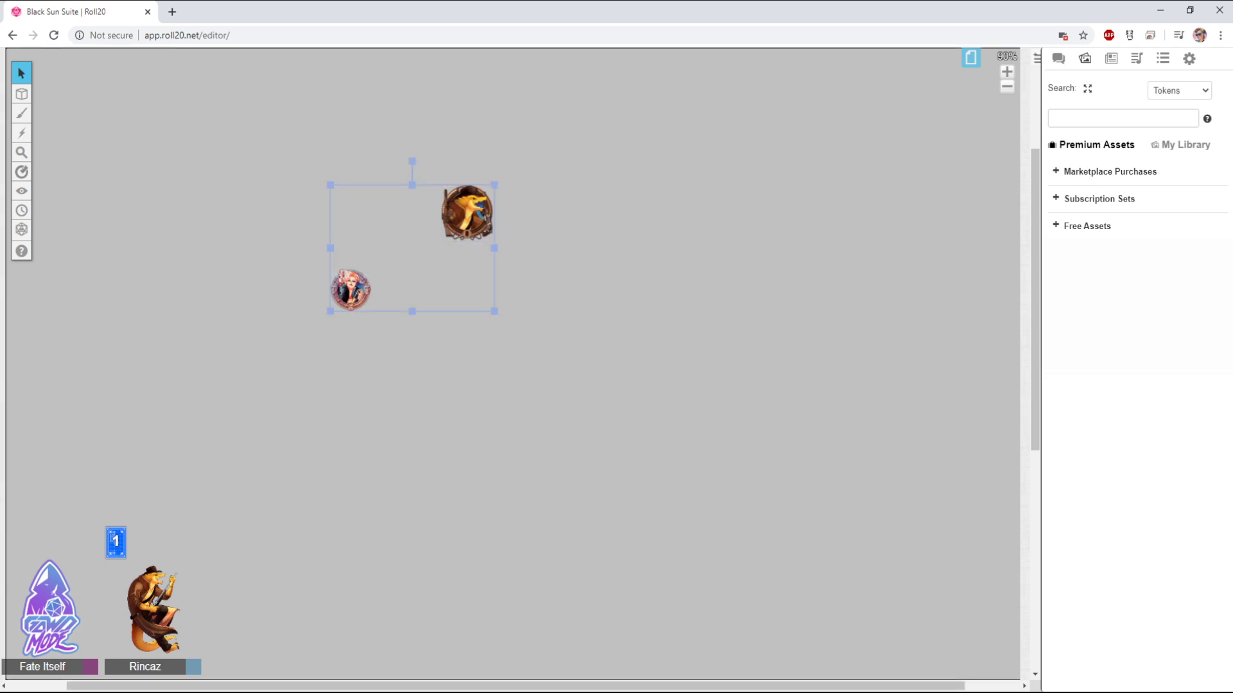
key(Escape)
Ping the pink-haired character's token with the view recentred on it, and move the token roughly level with the yellow reptile token
click(351, 290)
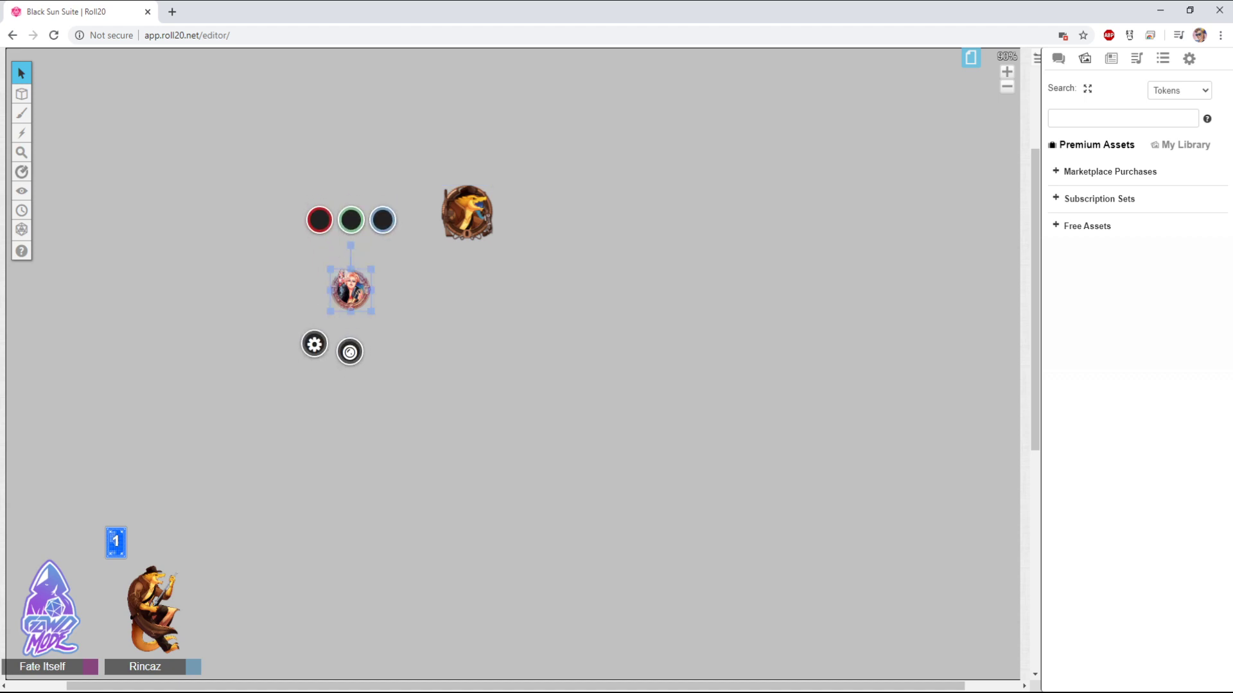
key(Escape)
shift+click(350, 289)
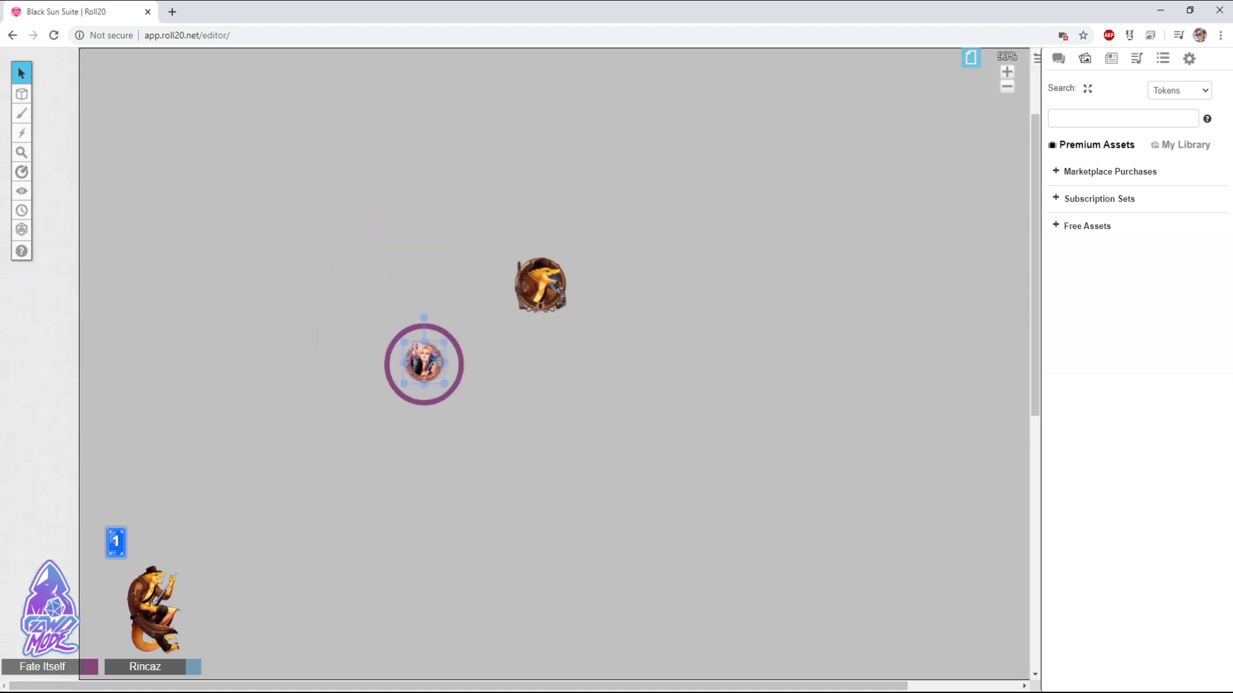
key(Escape)
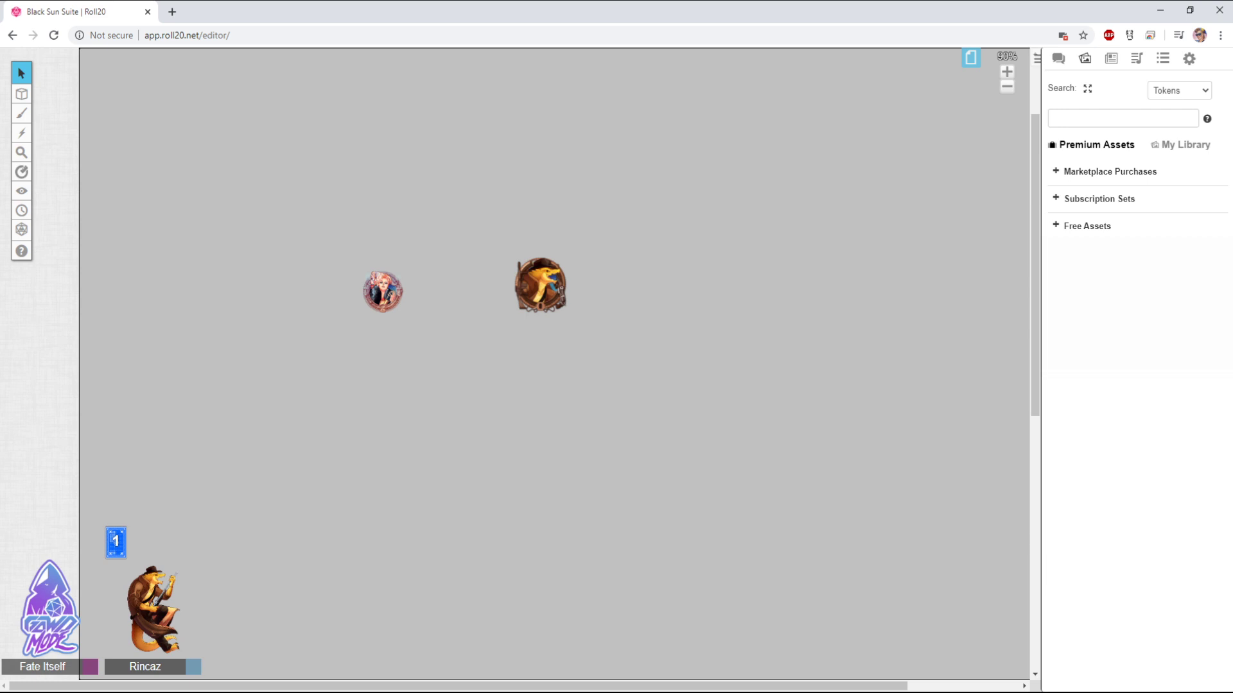
Ping empty spots in different corners of the page, recentring the view on each one
drag(458, 686, 566, 686)
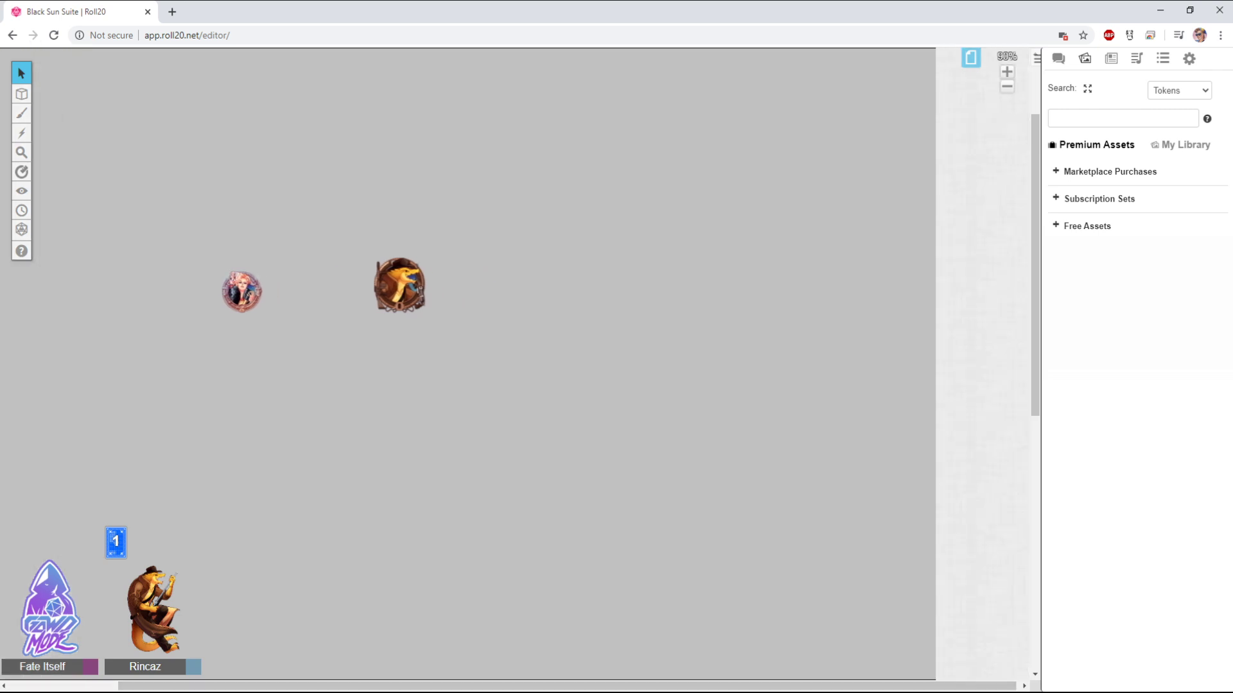
shift+click(125, 135)
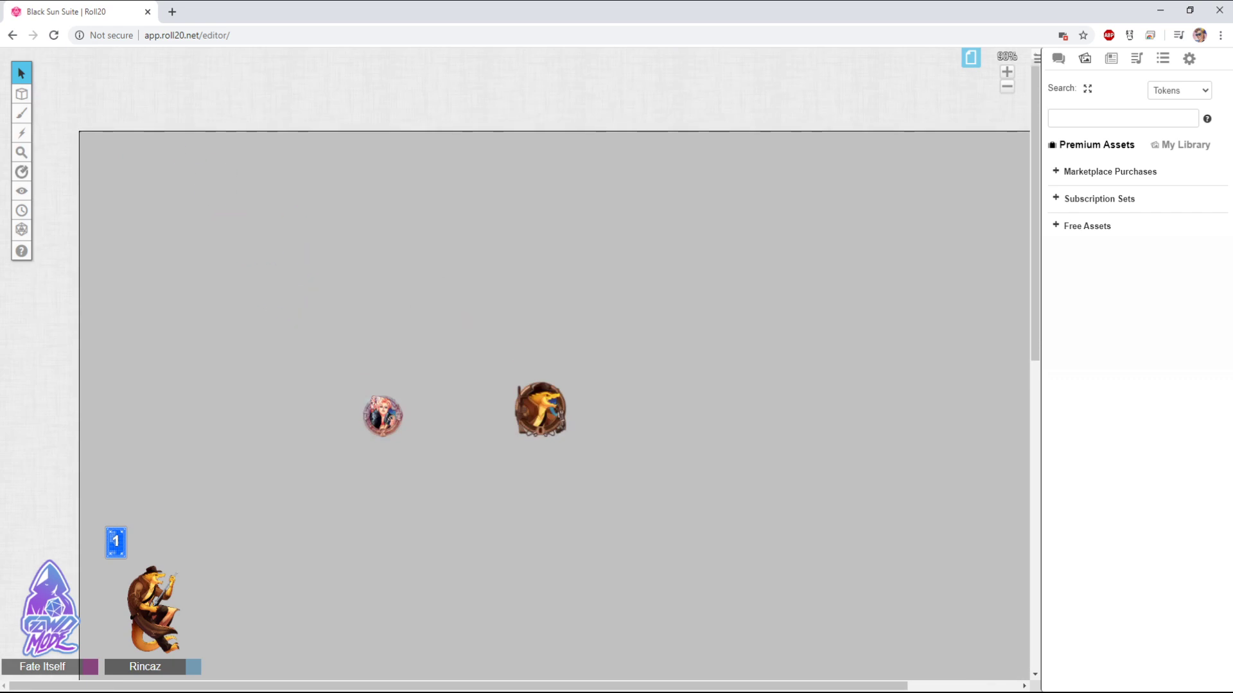
shift+click(873, 549)
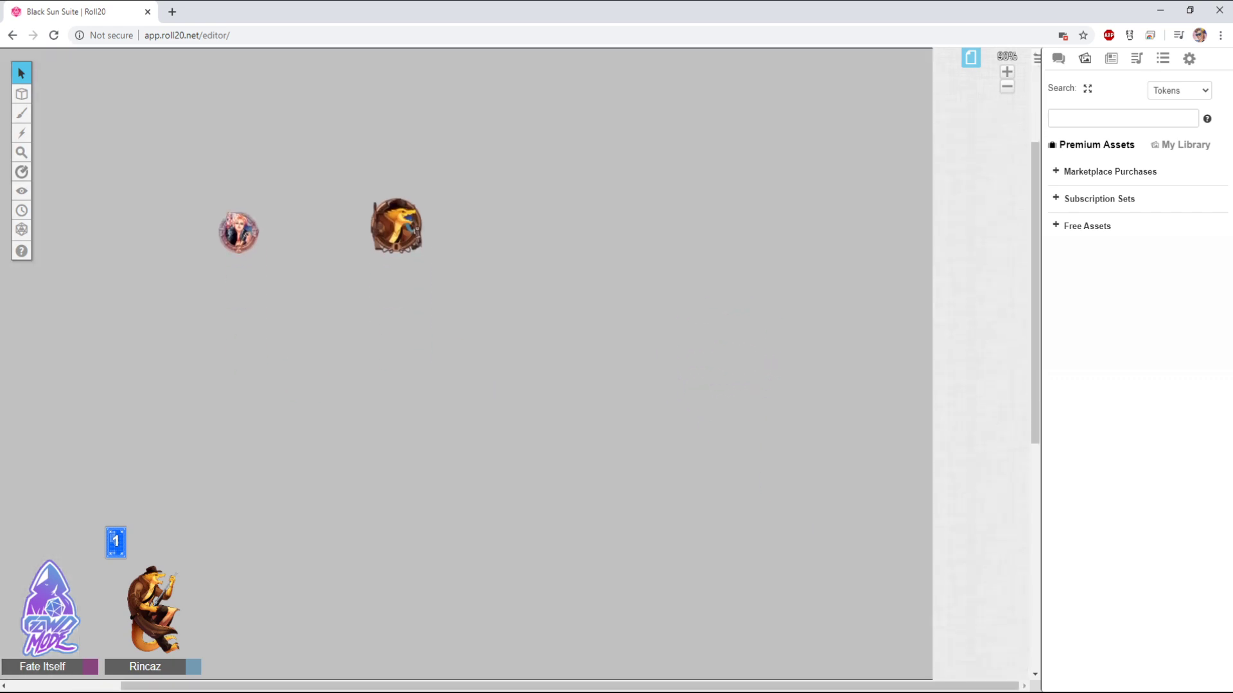
shift+click(283, 572)
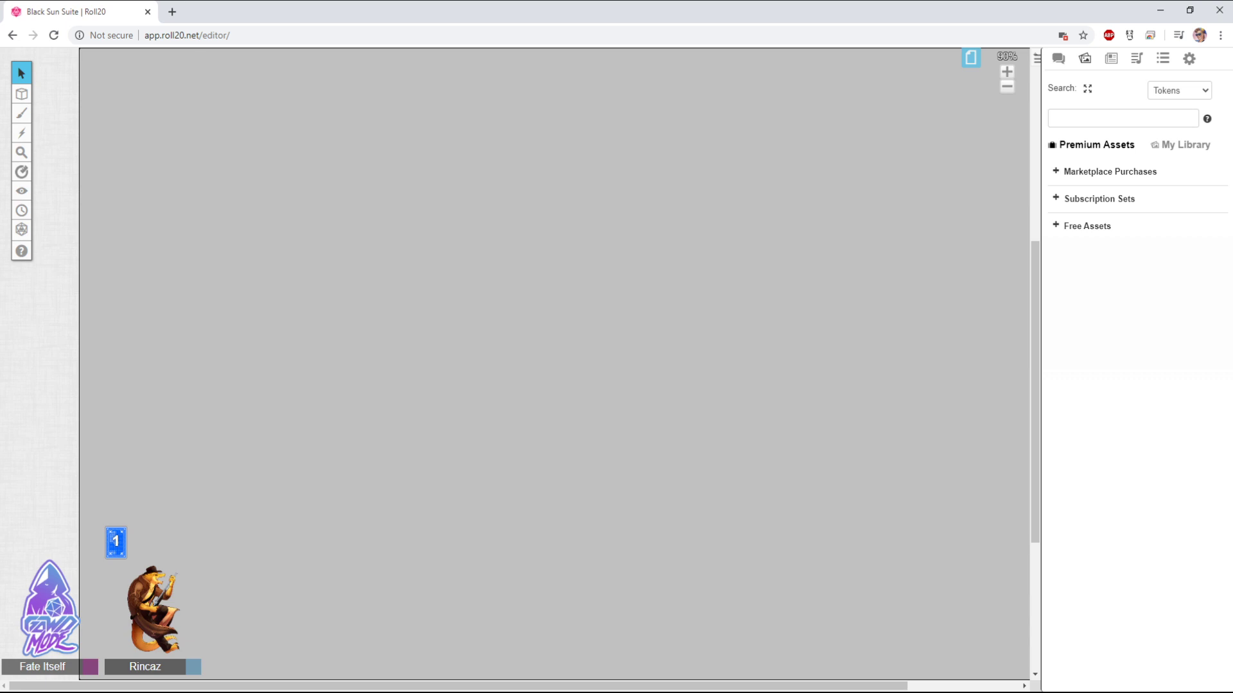
shift+click(737, 187)
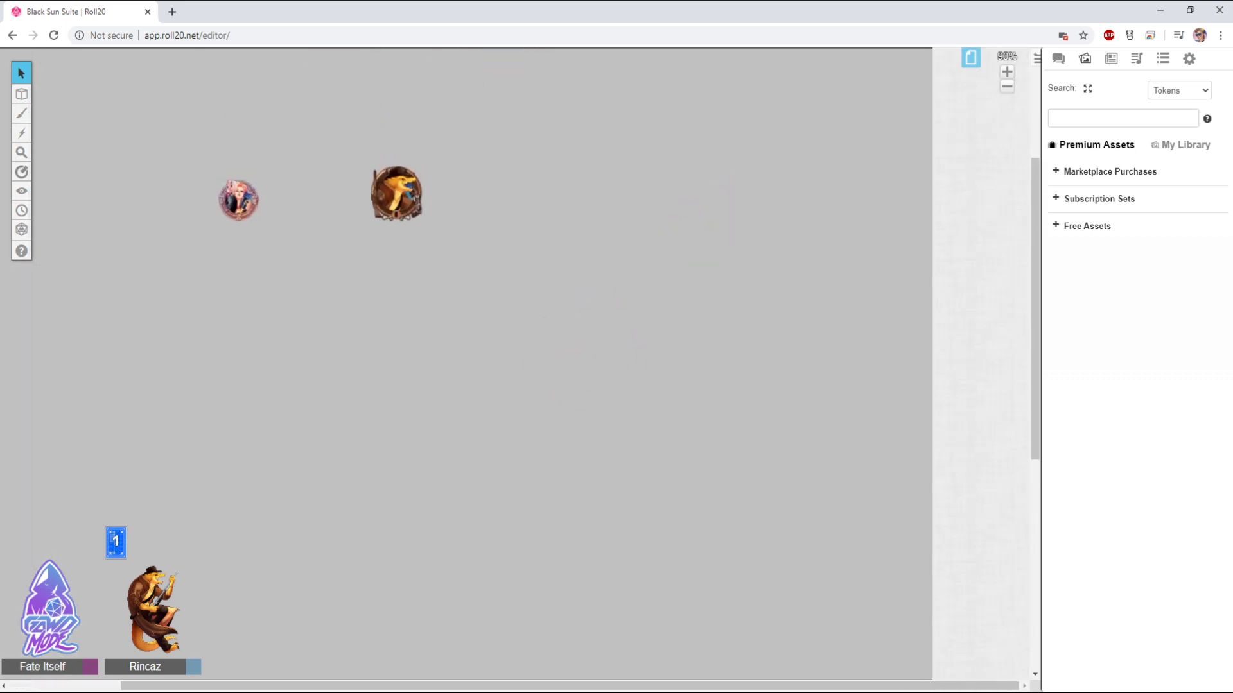
shift+click(286, 141)
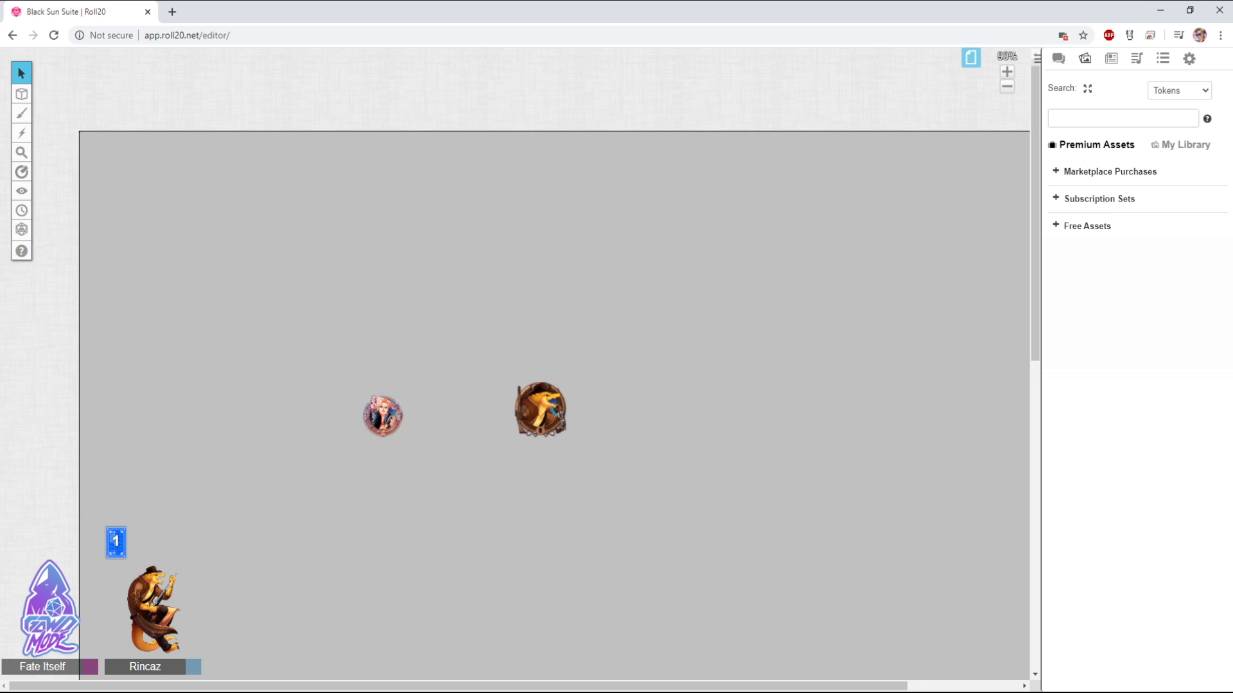
shift+click(842, 406)
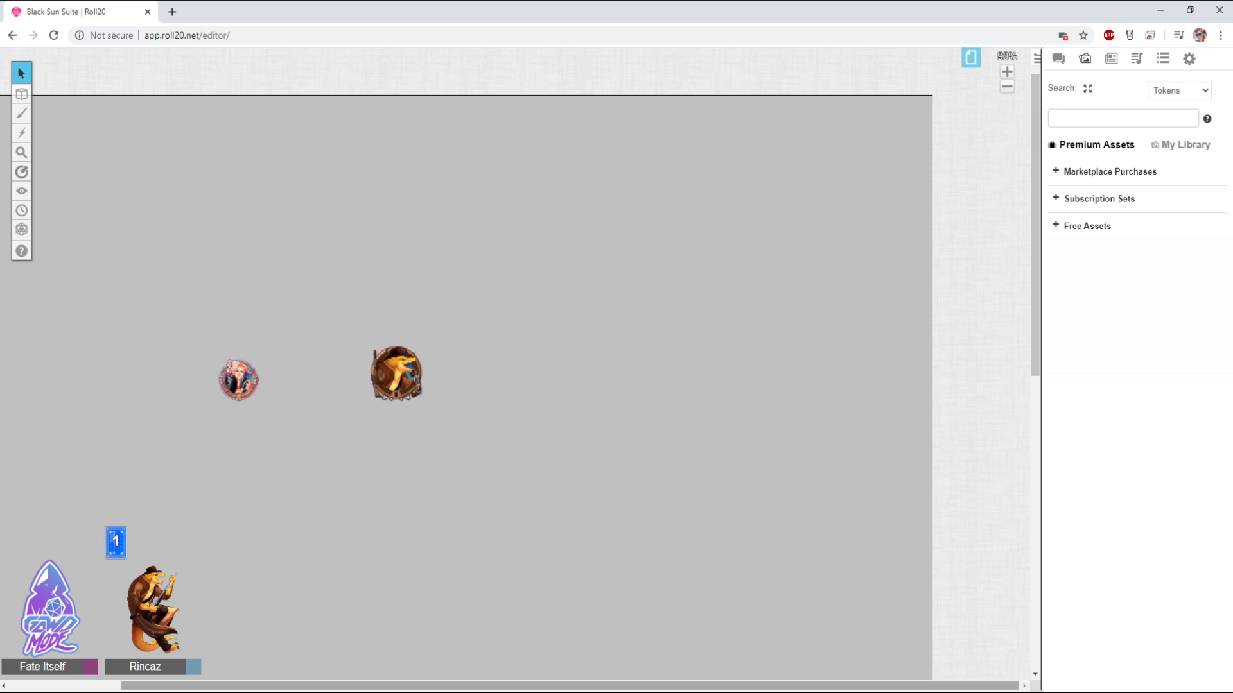
Switch to the Pan View tool and pan across the page in all directions, starting from the yellow reptile token
drag(569, 685, 468, 685)
mouse_move(21, 72)
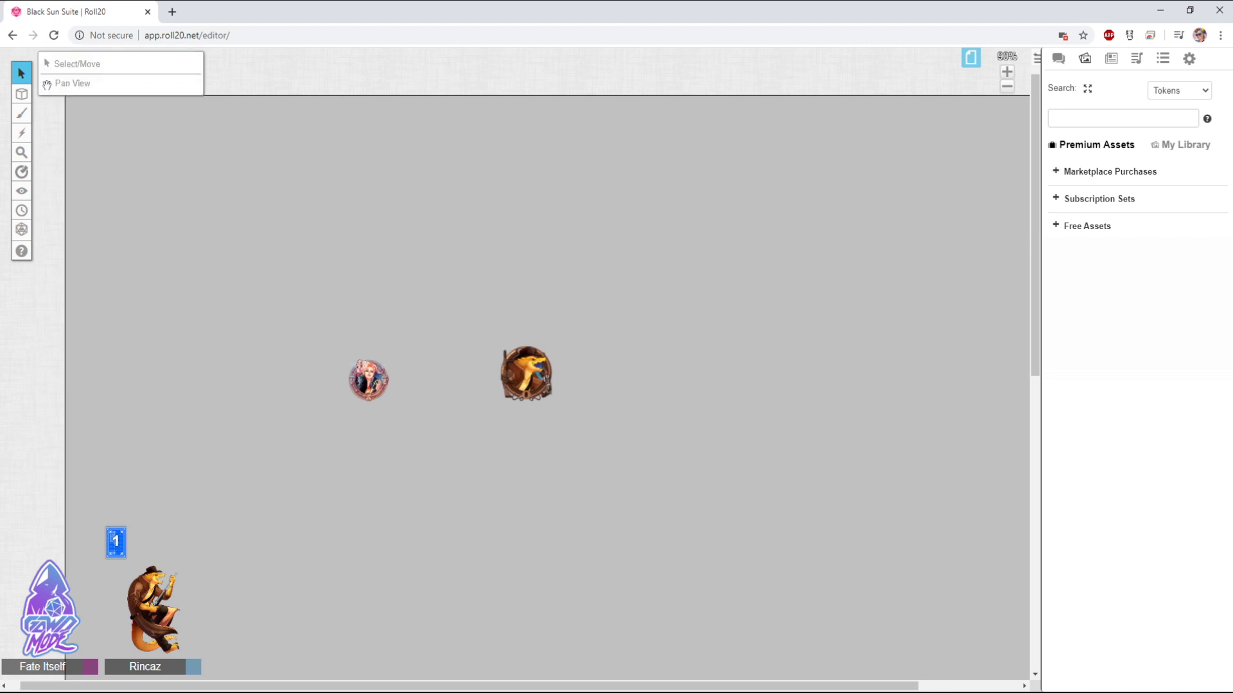
click(72, 83)
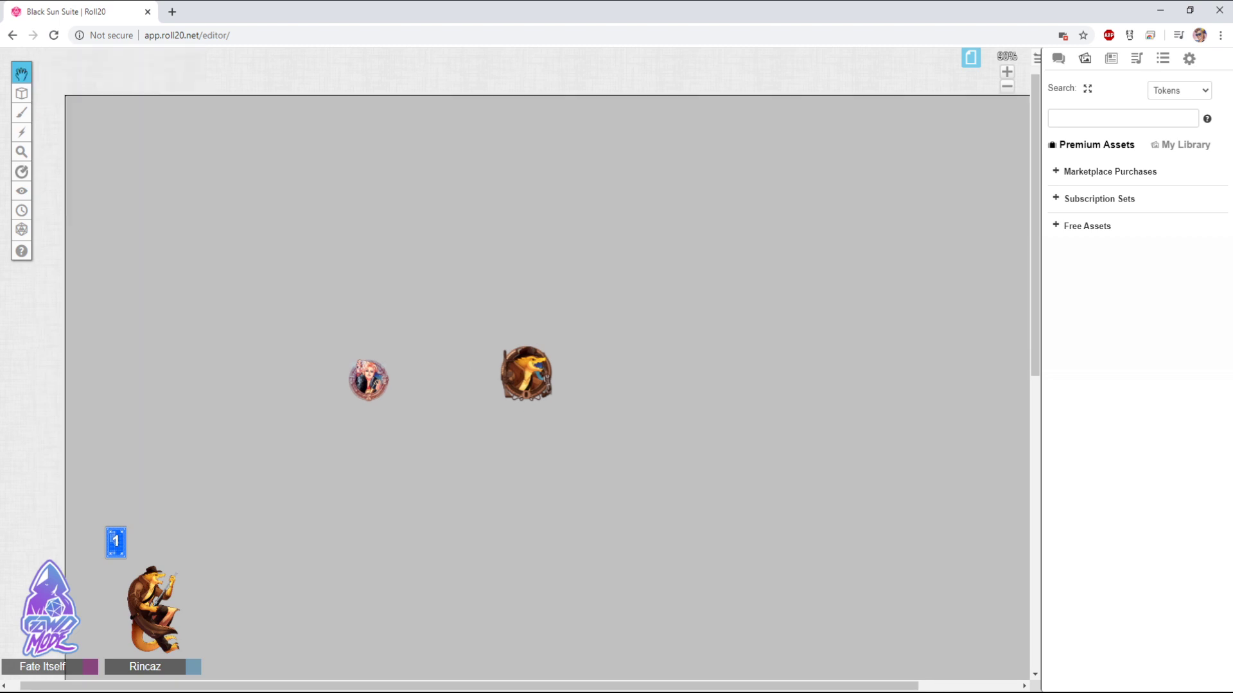
drag(527, 375, 455, 271)
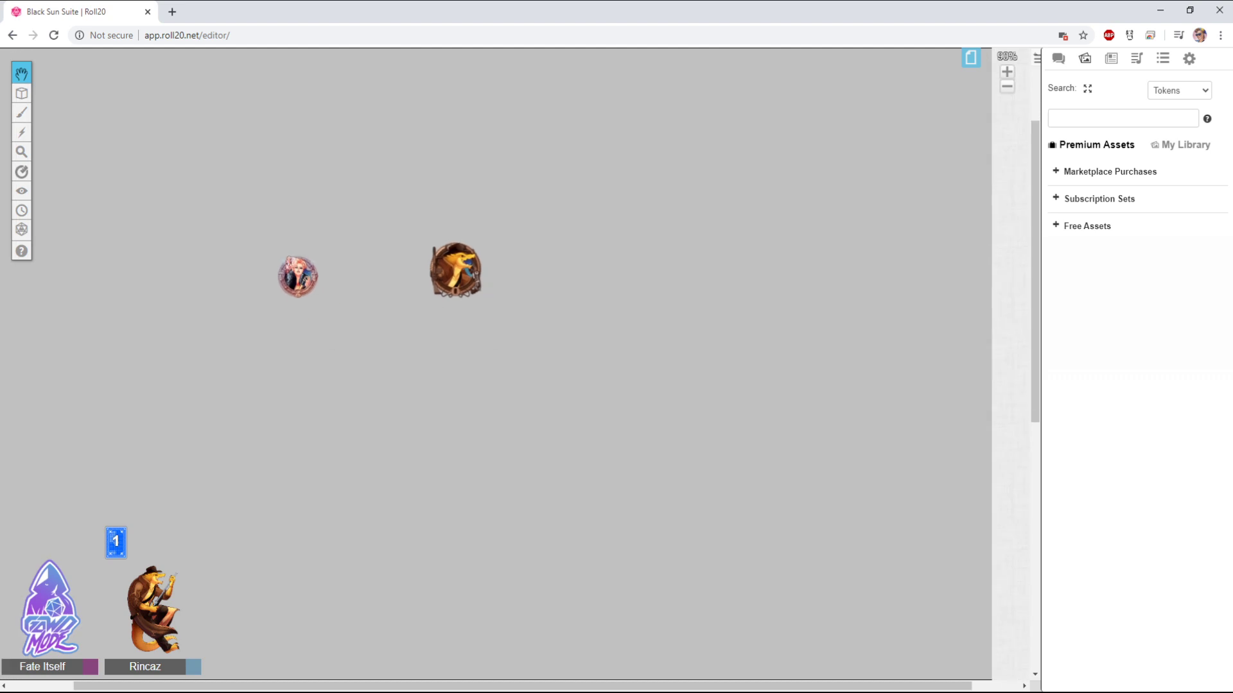
drag(527, 374, 596, 55)
scroll(467, 364, up, 6)
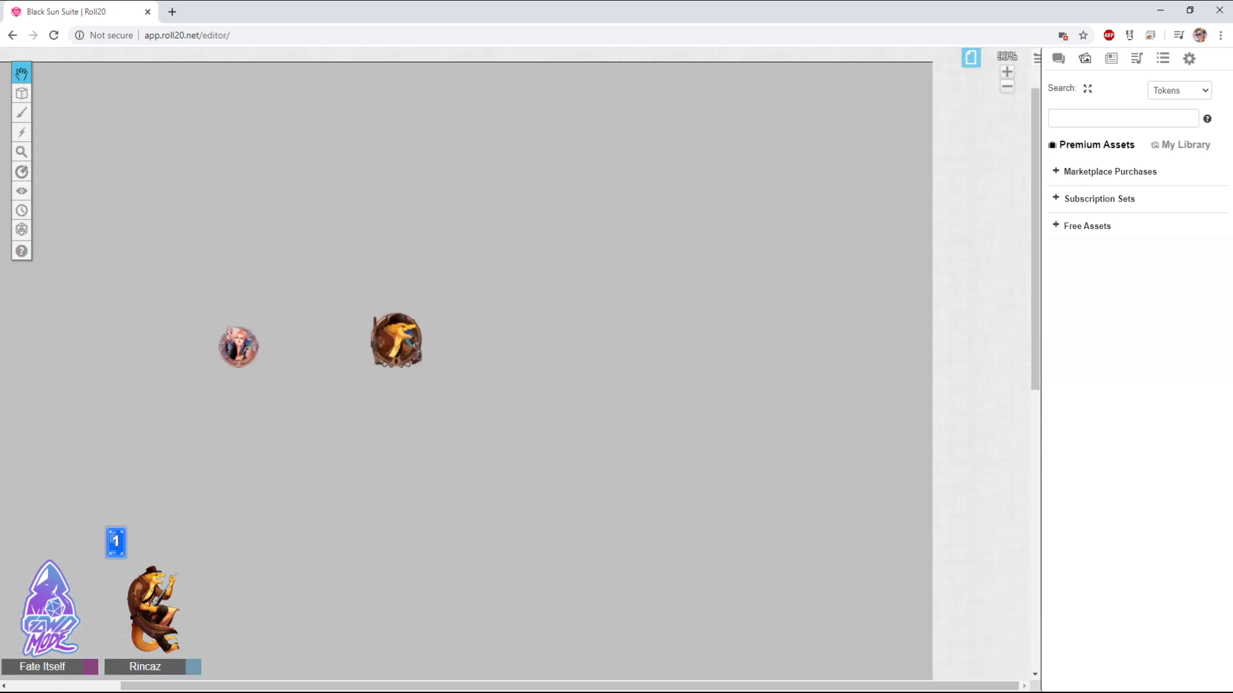
scroll(466, 363, left, 2)
scroll(466, 363, down, 3)
scroll(466, 363, right, 2)
scroll(466, 363, down, 4)
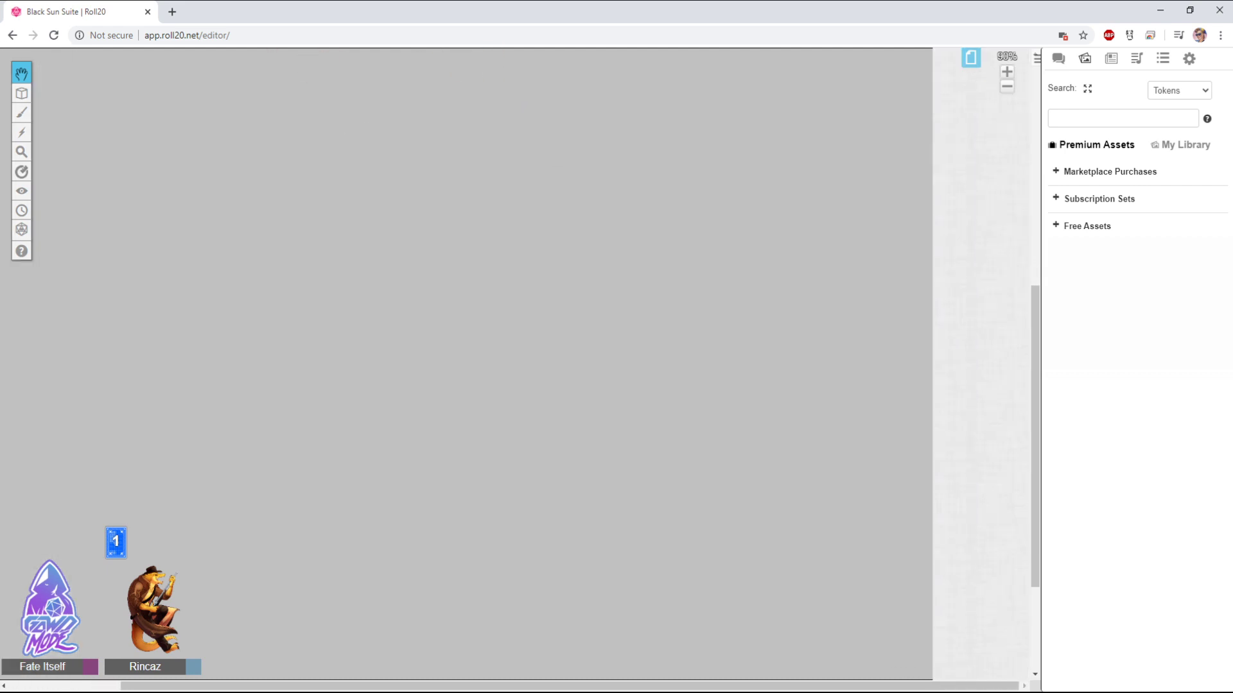
scroll(466, 364, left, 2)
scroll(466, 363, up, 6)
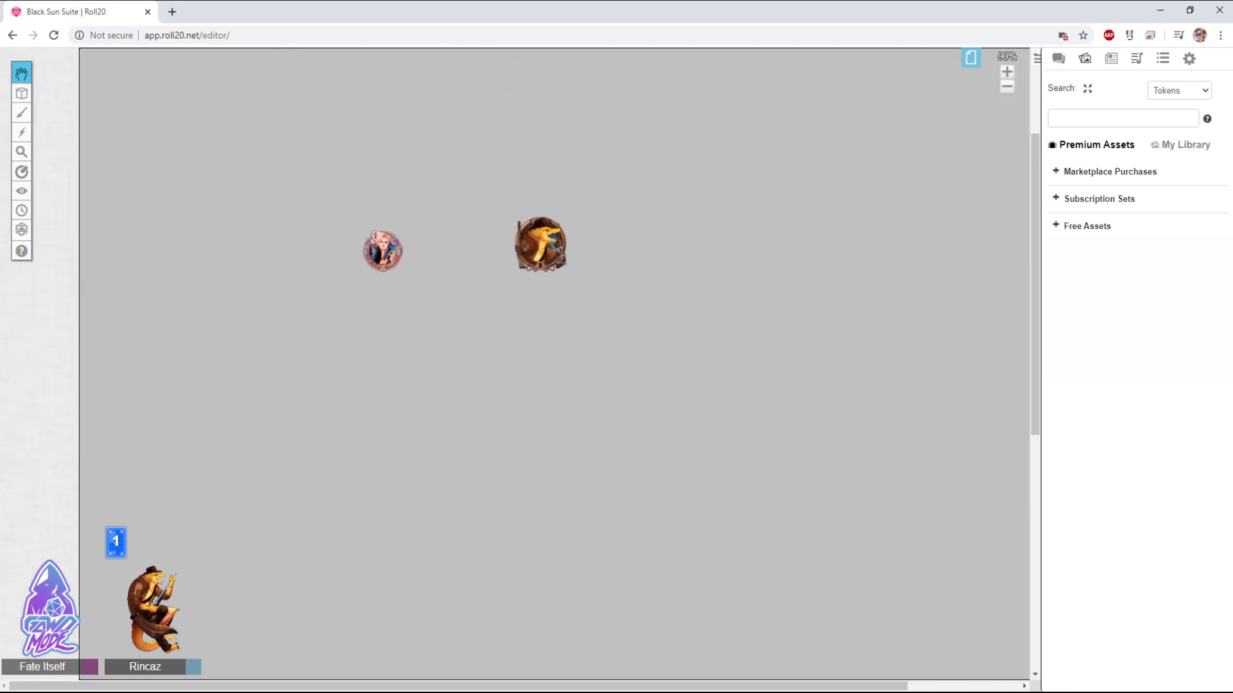
scroll(466, 363, right, 1)
scroll(466, 364, left, 1)
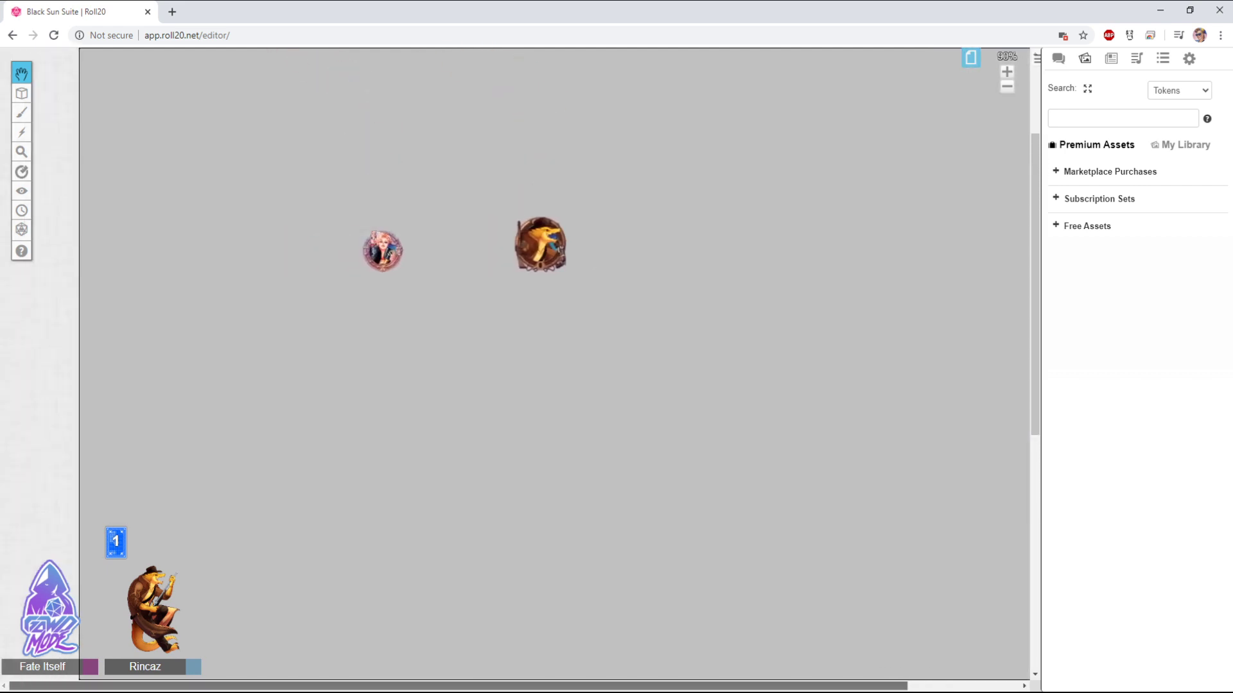
scroll(466, 364, right, 3)
scroll(466, 363, left, 1)
scroll(466, 363, right, 2)
scroll(466, 364, down, 6)
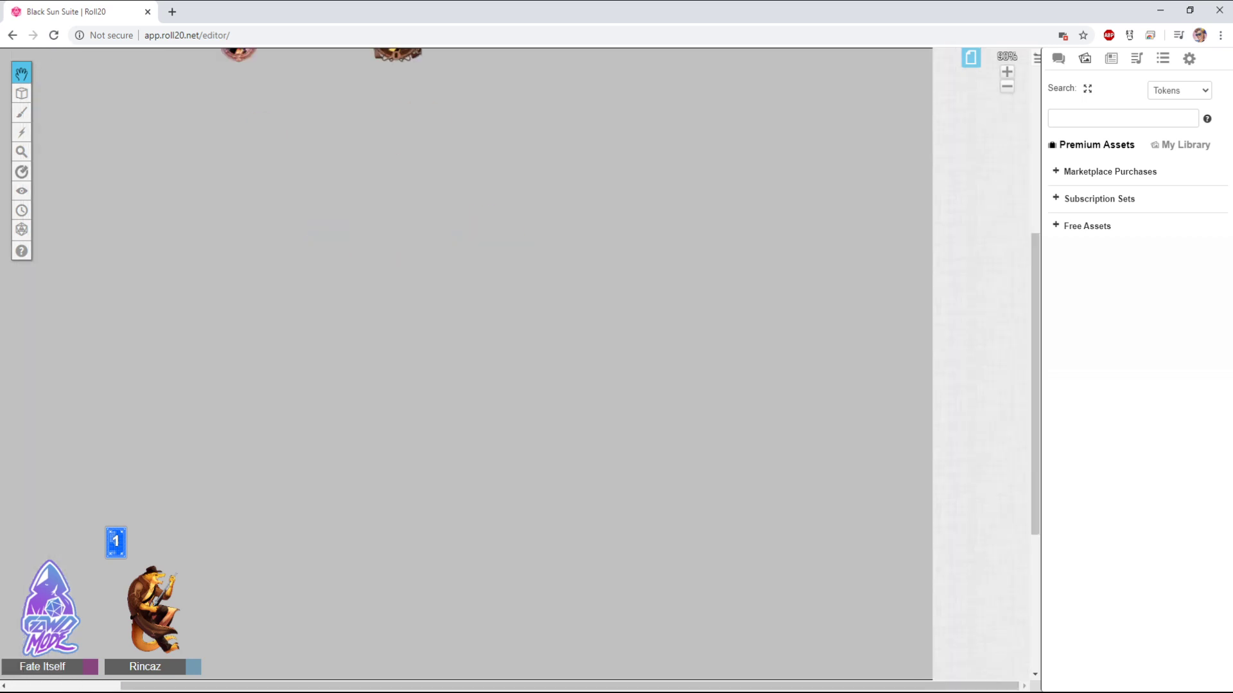
scroll(466, 363, up, 5)
scroll(466, 363, right, 2)
scroll(466, 363, down, 4)
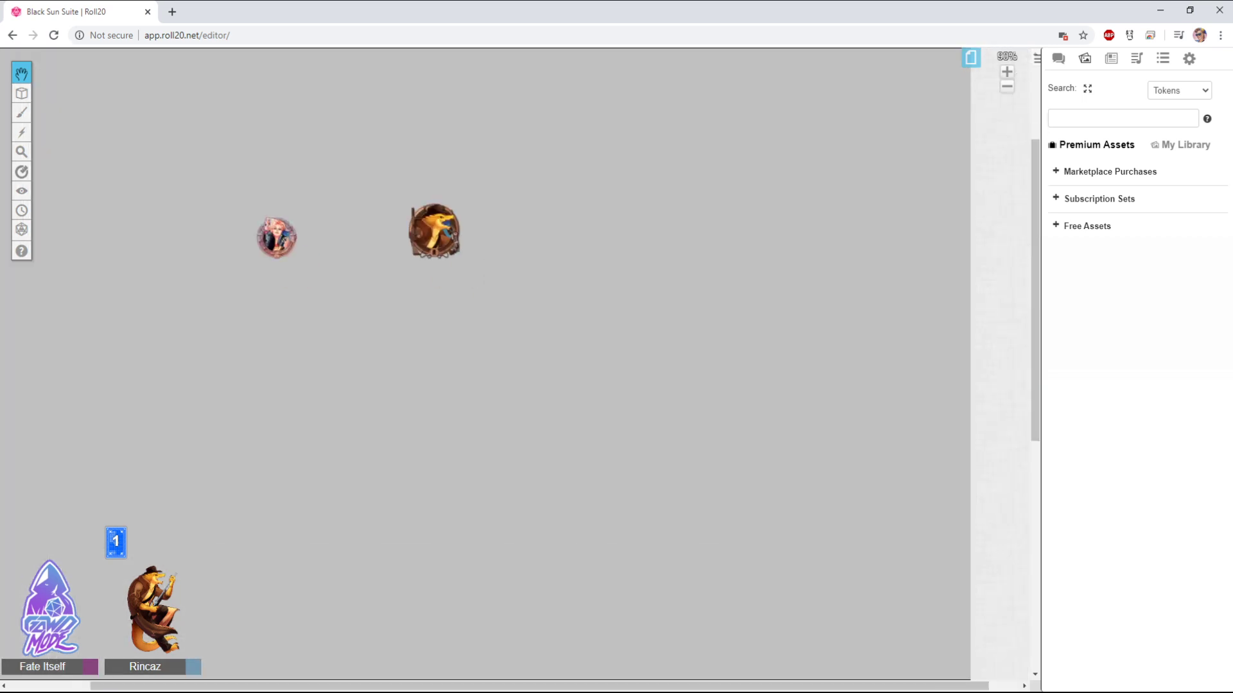
scroll(466, 363, left, 2)
scroll(466, 364, up, 4)
scroll(466, 364, right, 2)
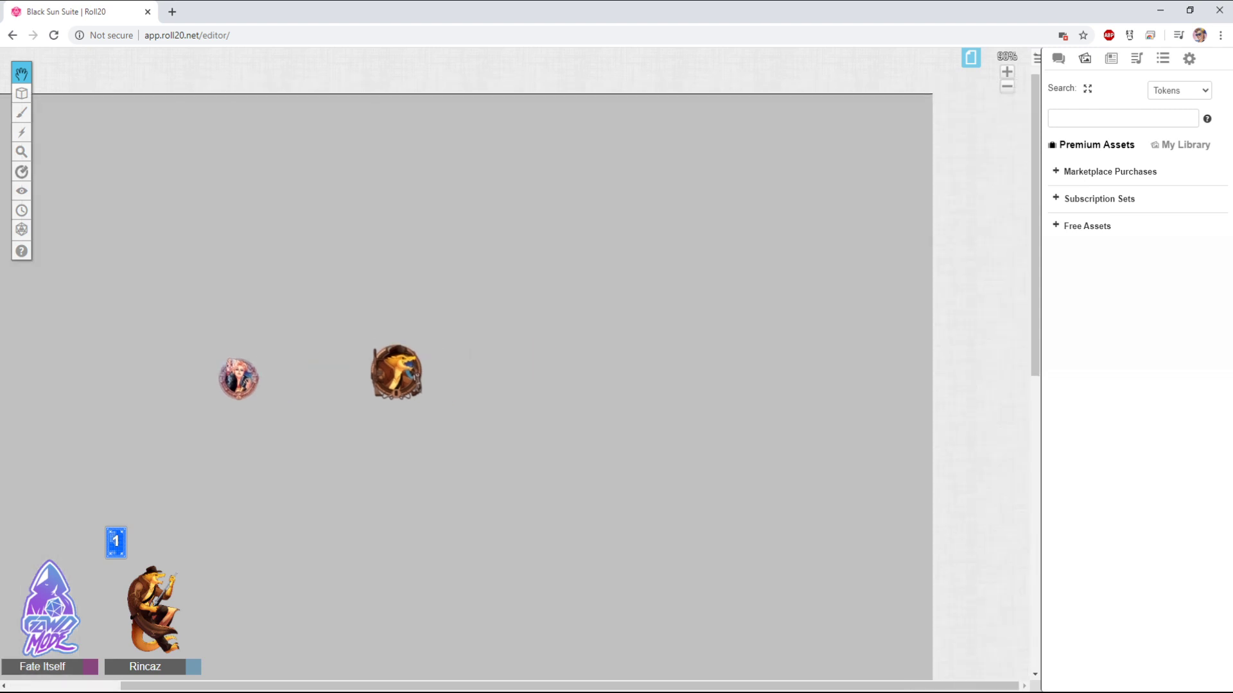
scroll(466, 364, down, 1)
scroll(466, 364, down, 3)
scroll(466, 364, right, 1)
scroll(466, 363, left, 2)
scroll(466, 364, up, 3)
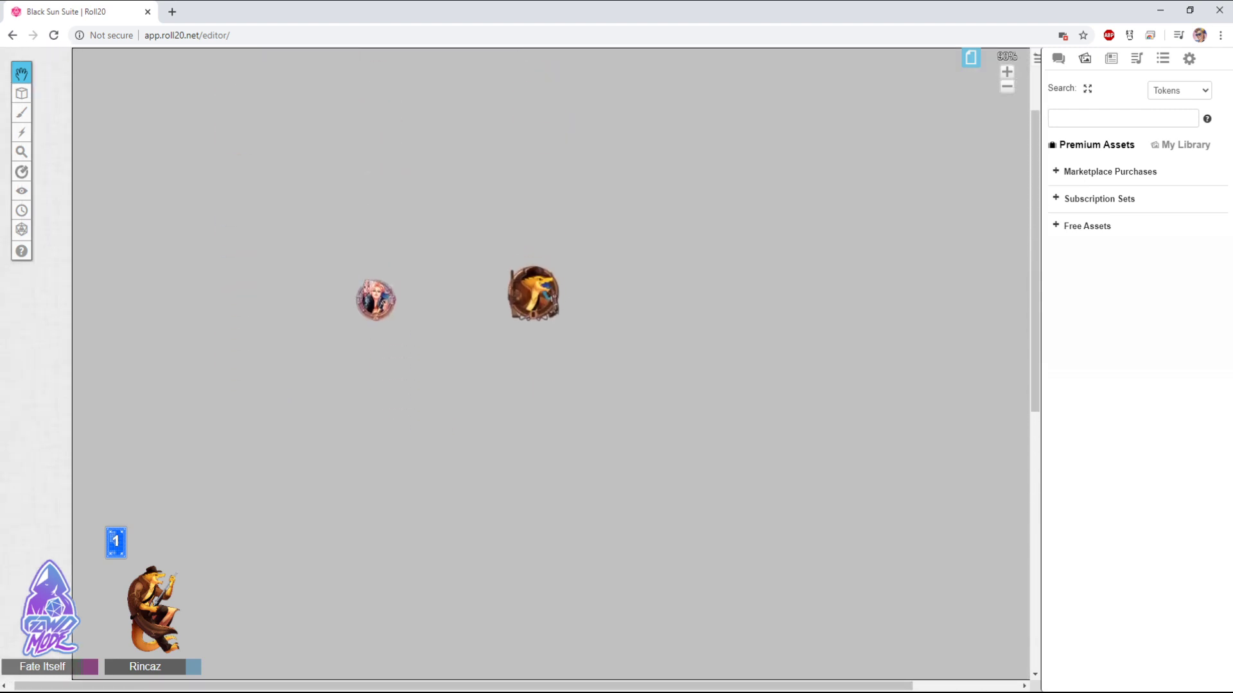
Return to the Select/Move tool, box-select the area around both tokens, and clear the selection
mouse_move(21, 73)
click(64, 64)
drag(296, 223, 719, 369)
click(718, 370)
Select the yellow reptile token to view its bars and context options, and deselect it
click(533, 294)
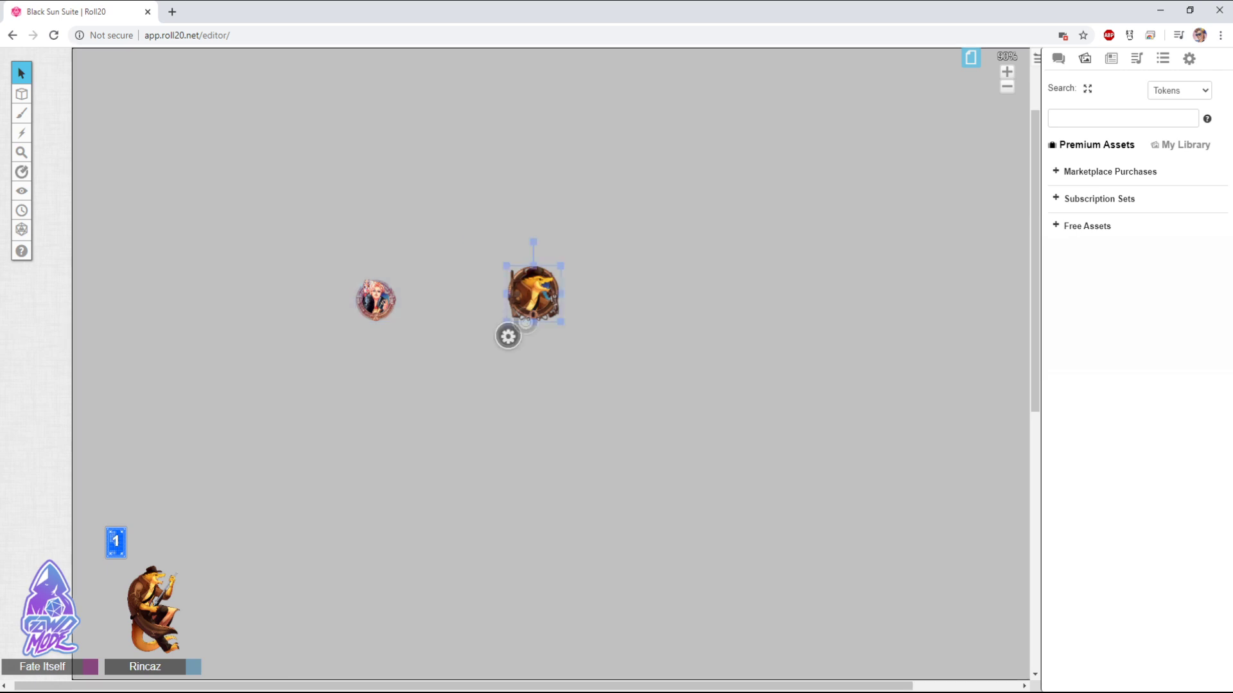
key(Escape)
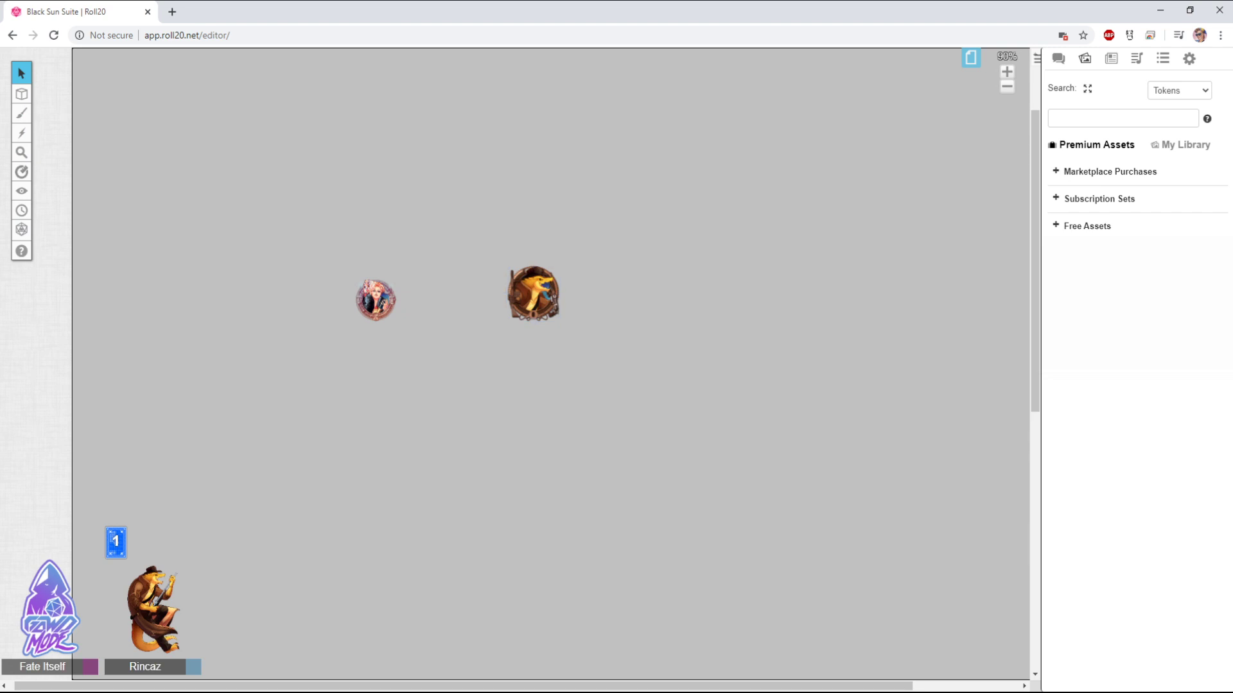
click(533, 293)
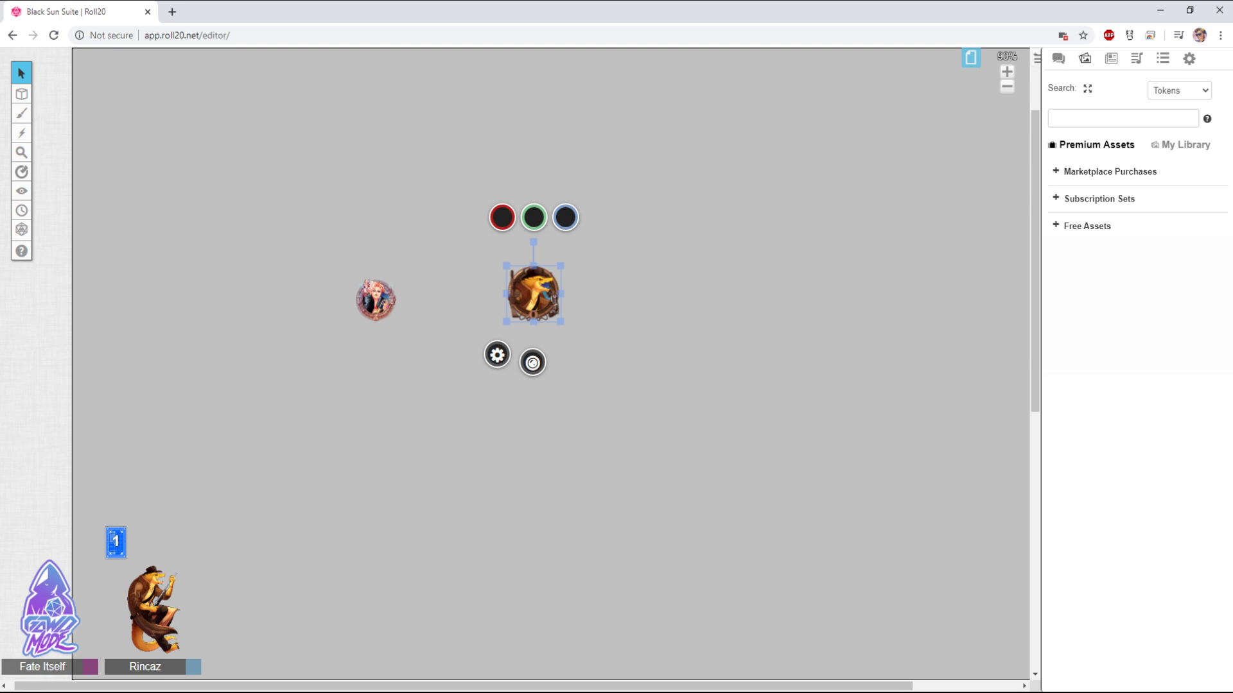
key(Escape)
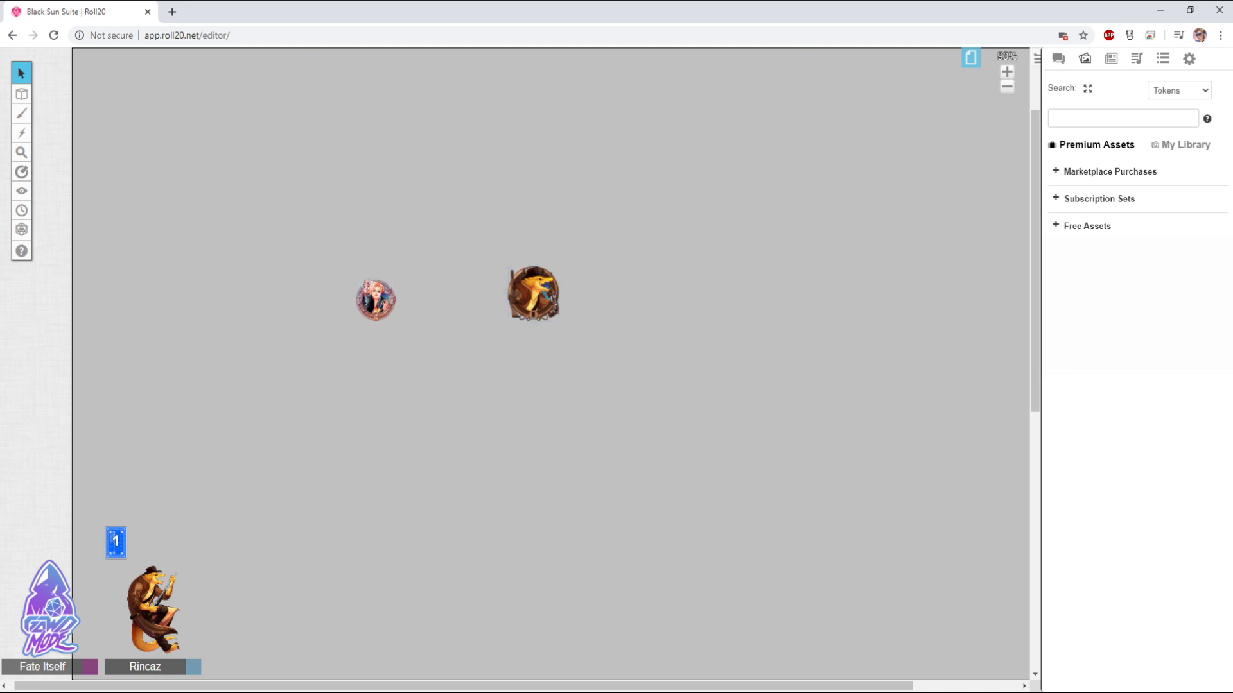
Expand the Free Assets category and its 0 - Freebies set in the art library
click(1086, 226)
click(1106, 252)
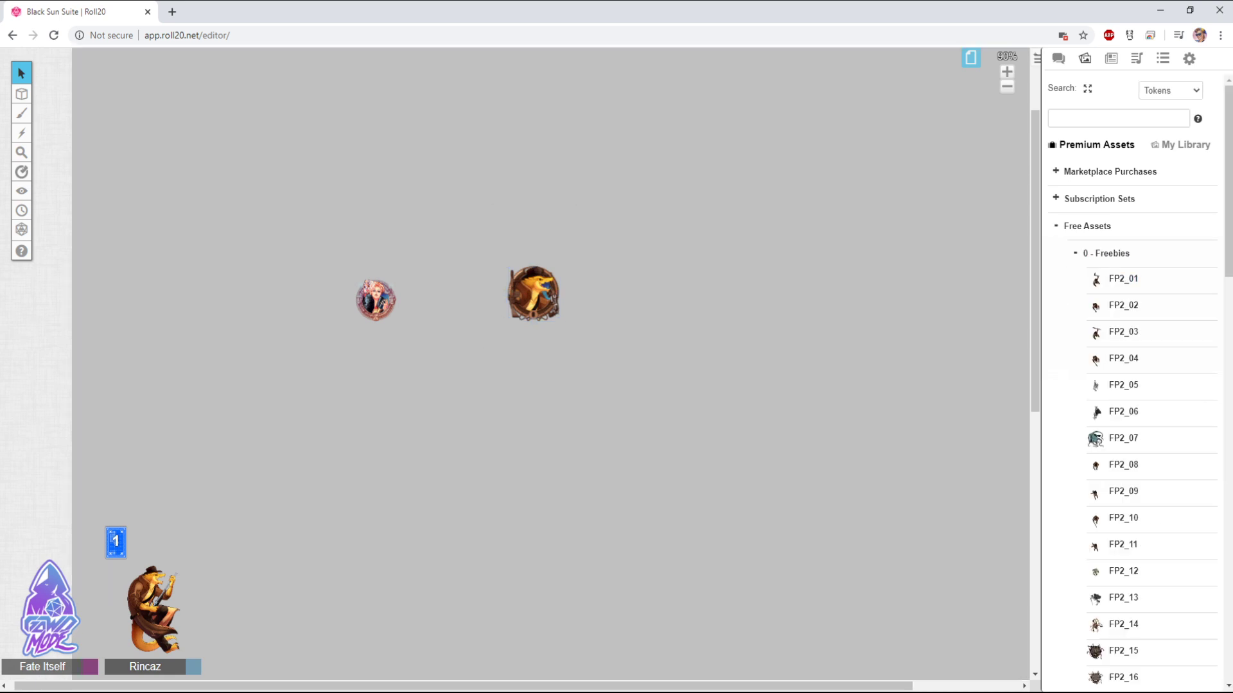
Select the yellow reptile token and the blonde woman token in turn to compare their context options, then clear the selection
click(533, 294)
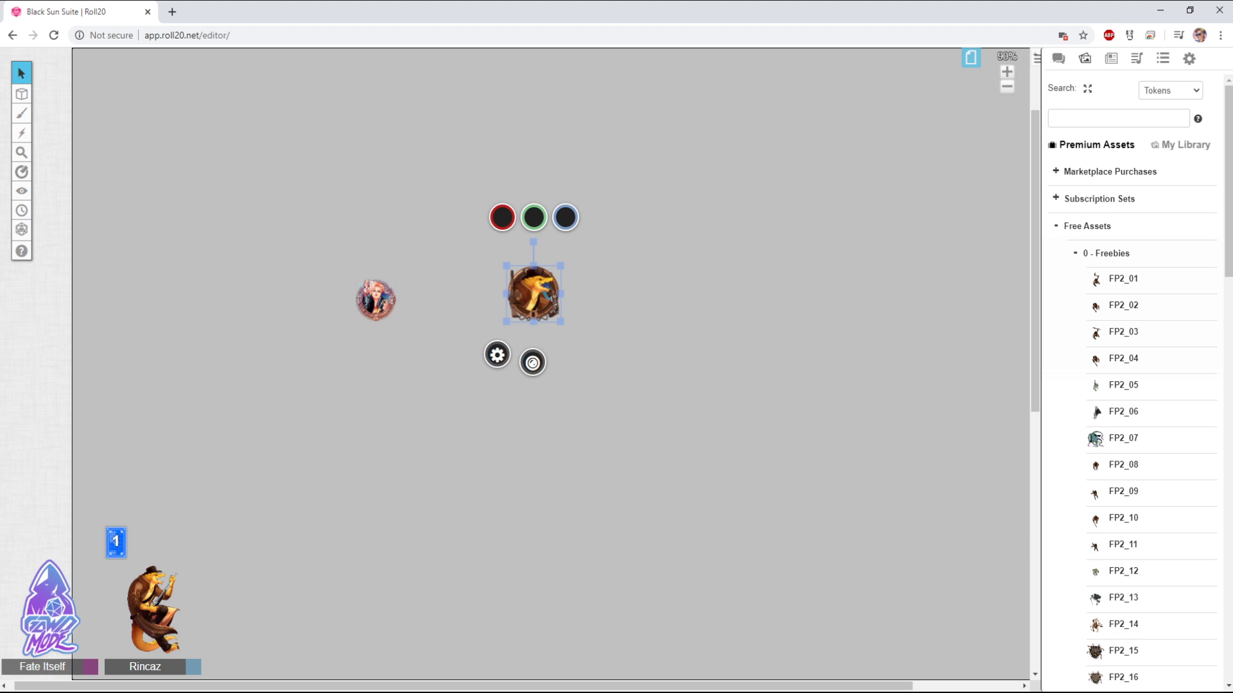
click(375, 300)
click(533, 293)
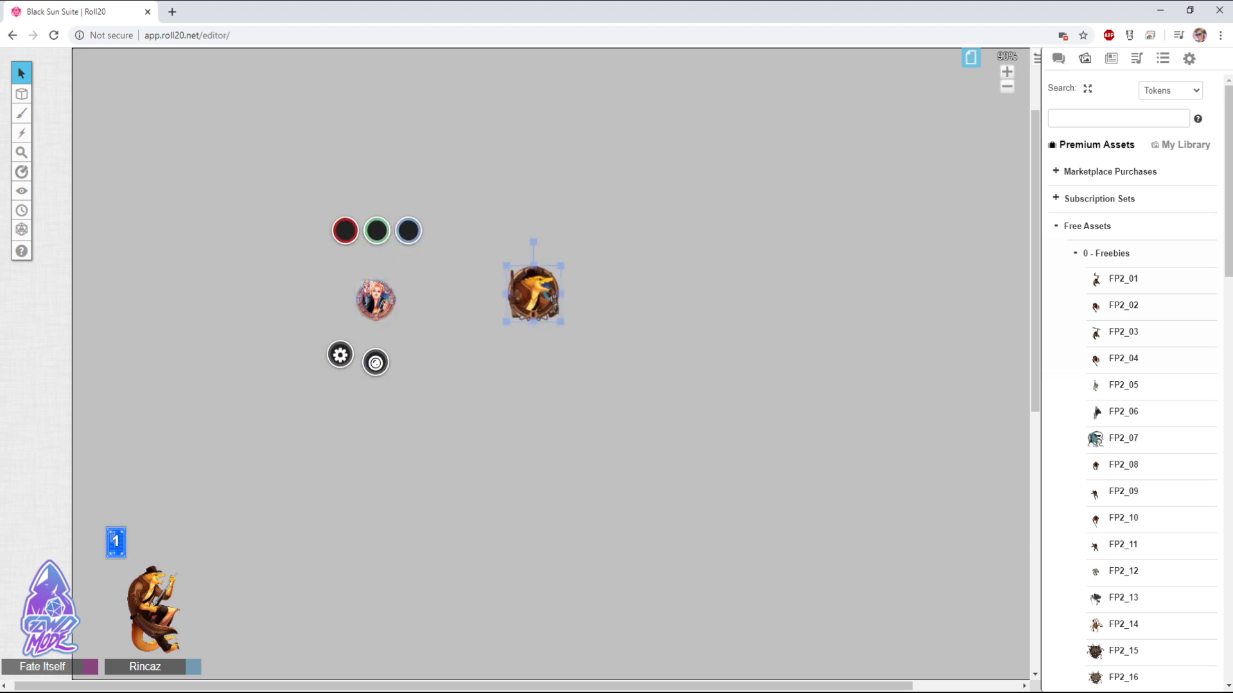
key(Escape)
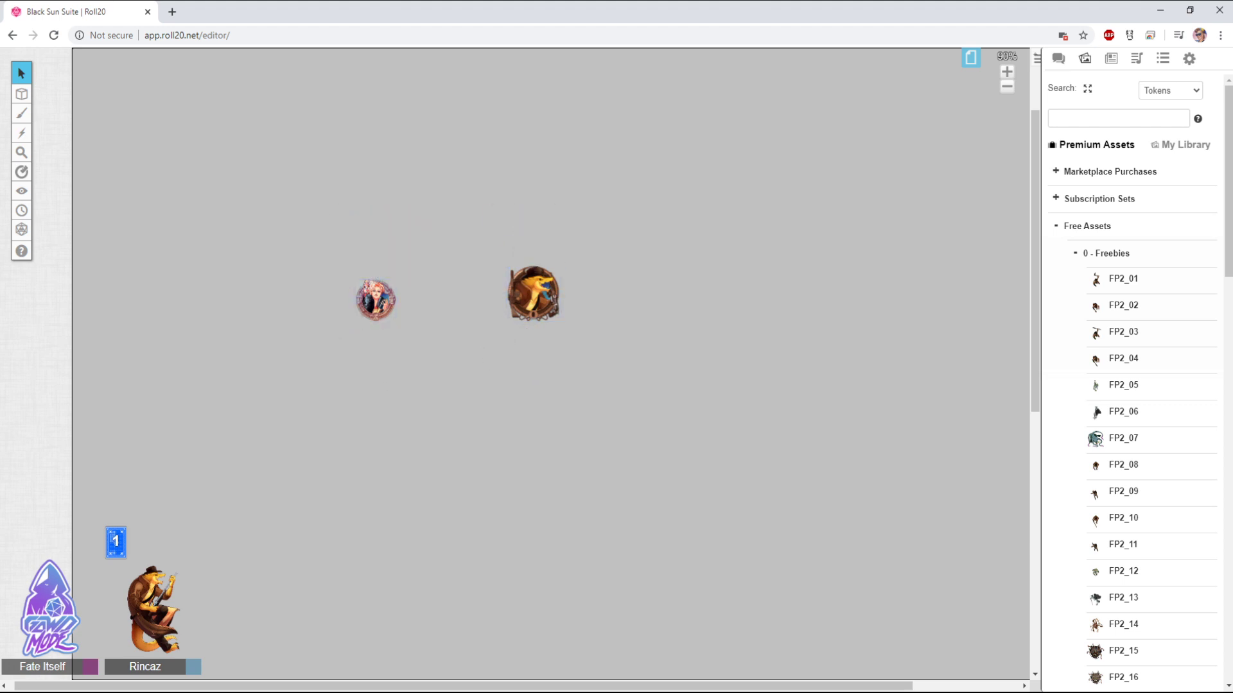
click(533, 293)
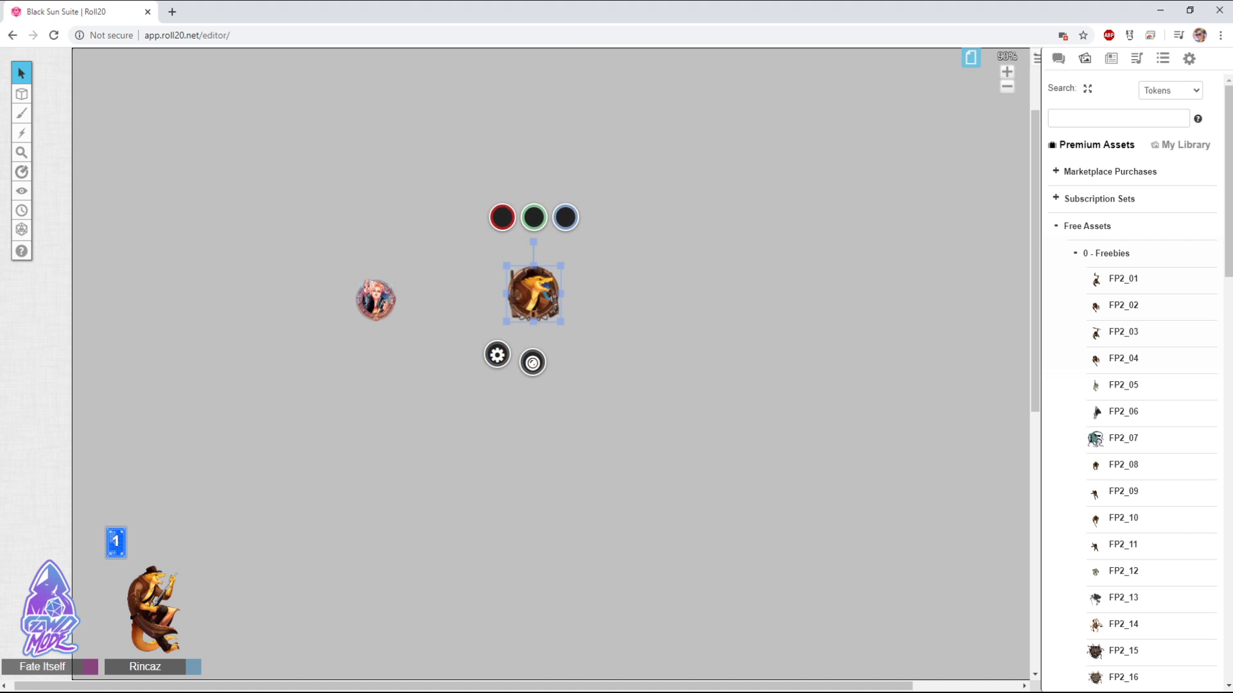
key(Escape)
View the yellow reptile token's artwork enlarged, close the preview, and deselect the token
click(534, 294)
key(shift+z)
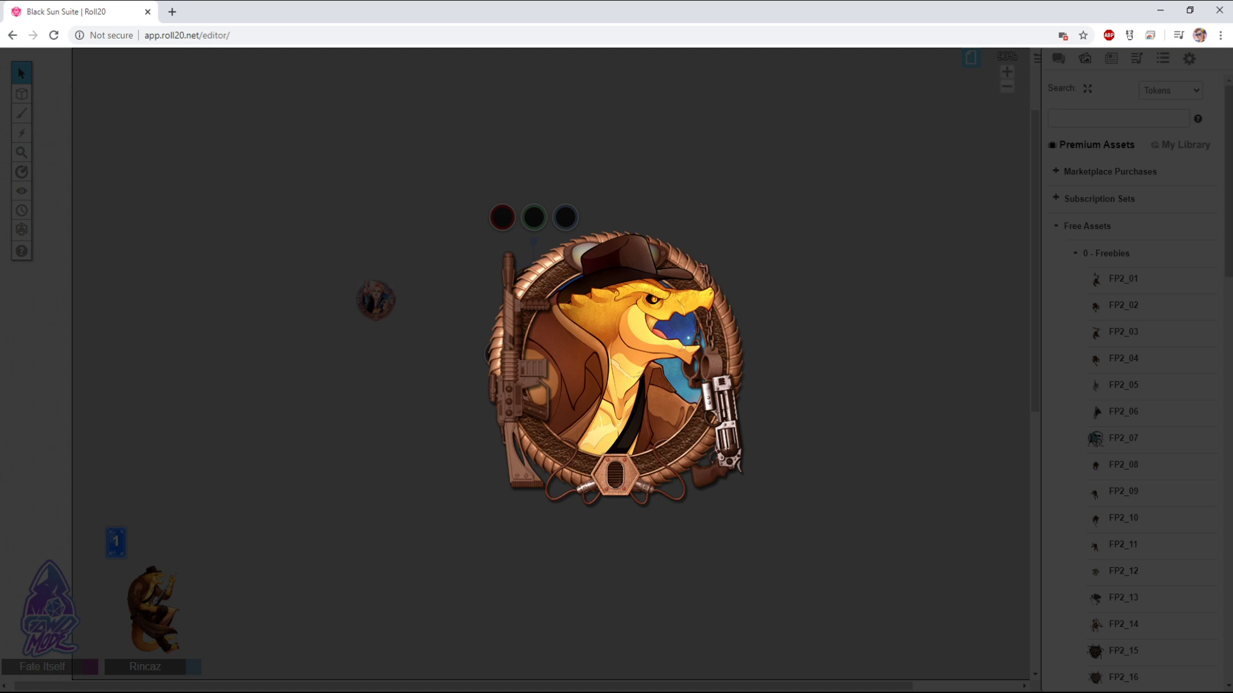
key(Escape)
key(Escape)
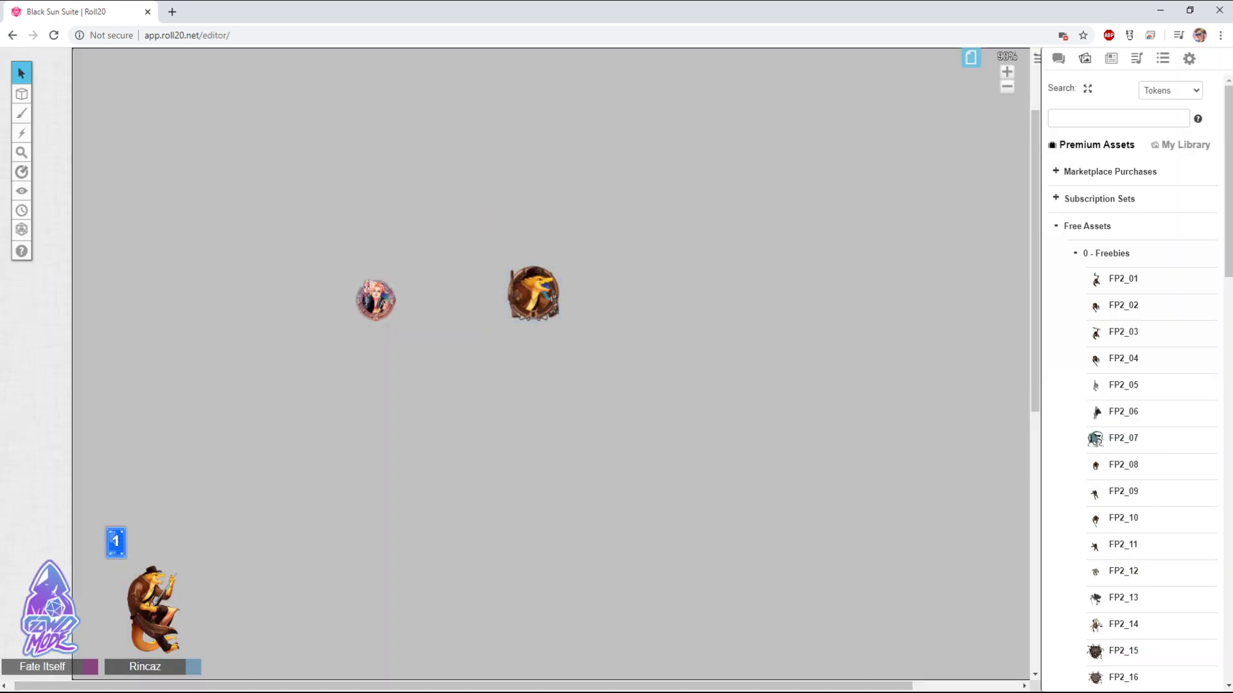
Ping an empty spot to recentre the view, show the reptile token's enlarged artwork again, and close it
shift+click(897, 388)
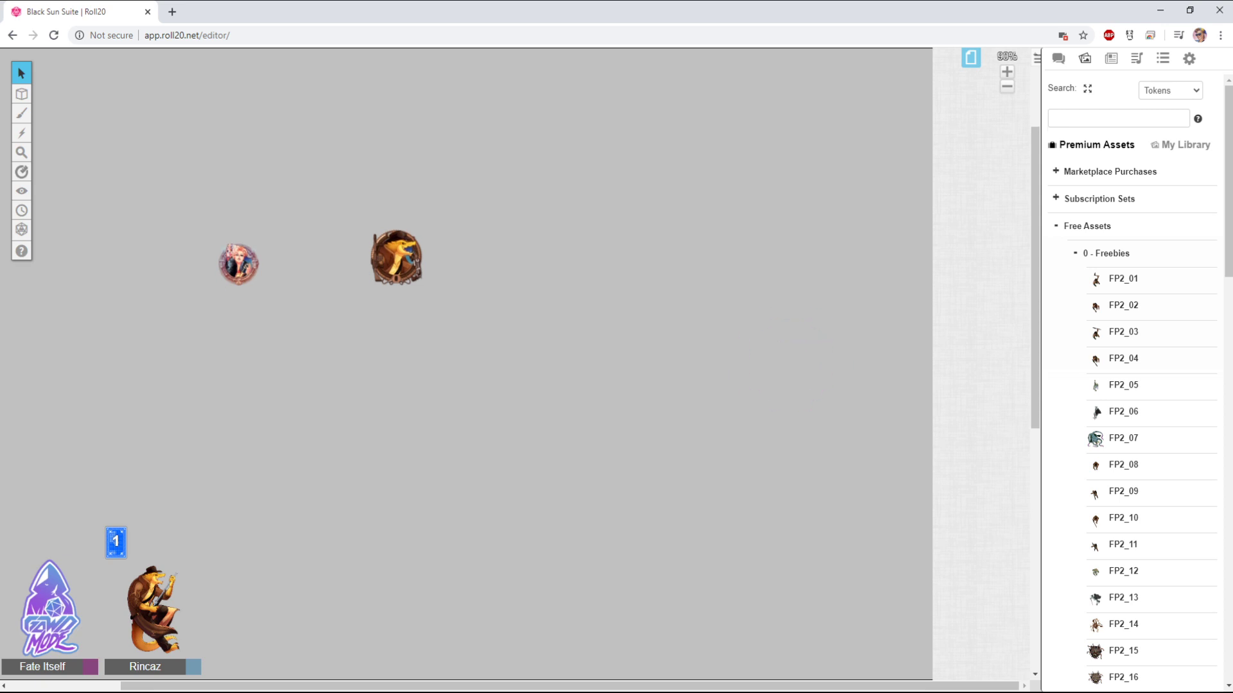
click(396, 258)
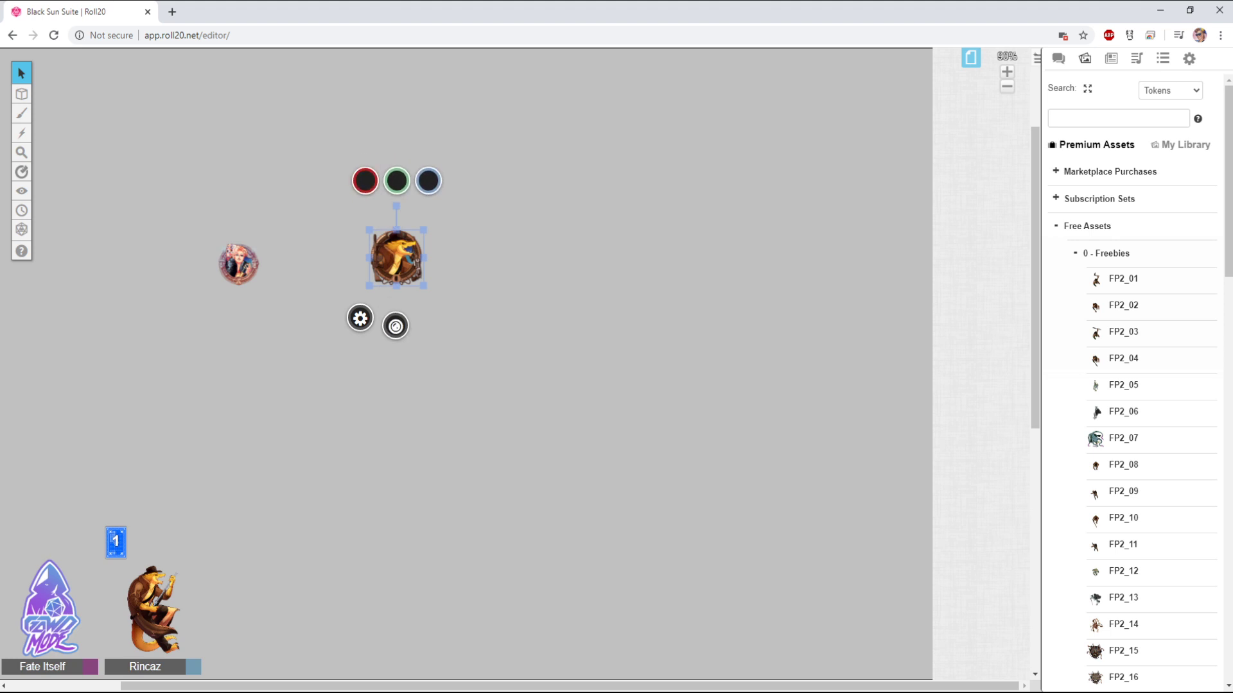
key(shift+z)
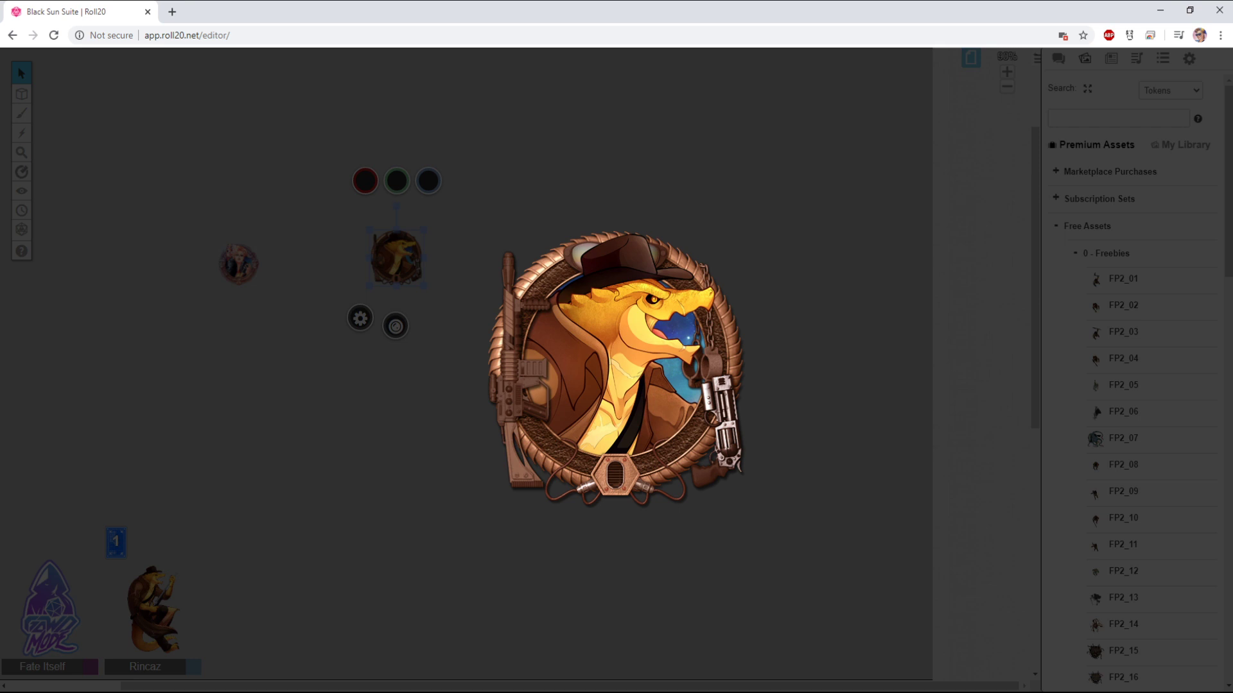
key(Escape)
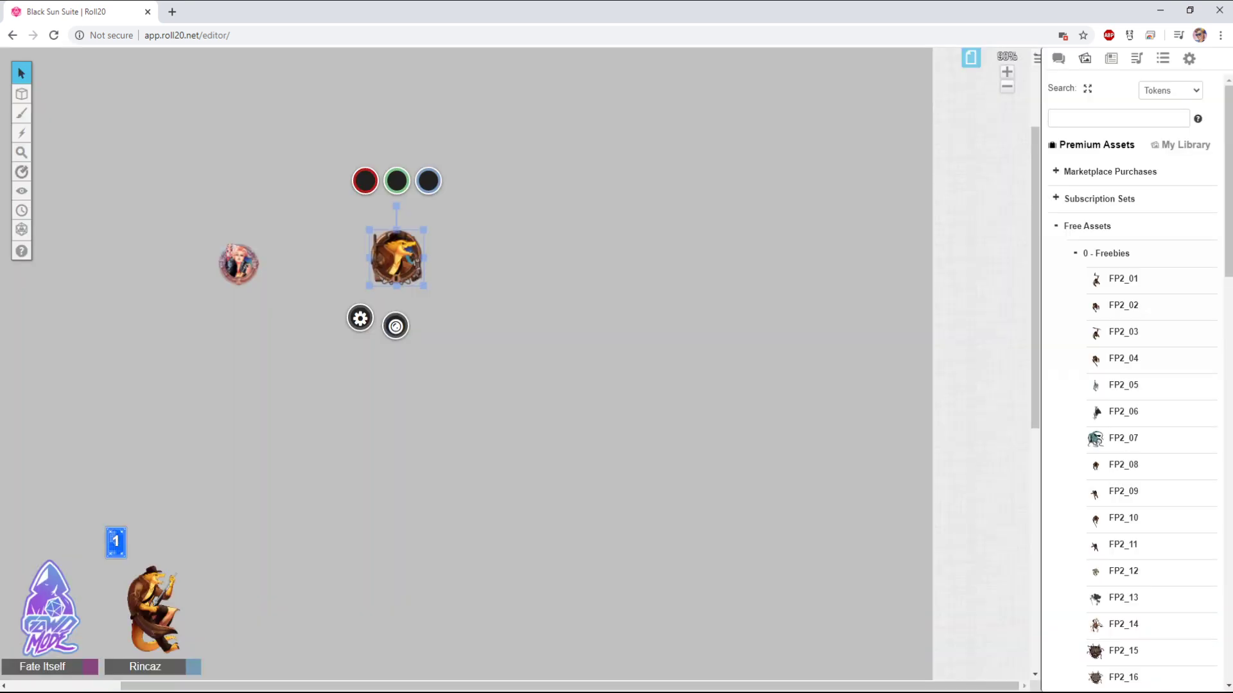
key(Escape)
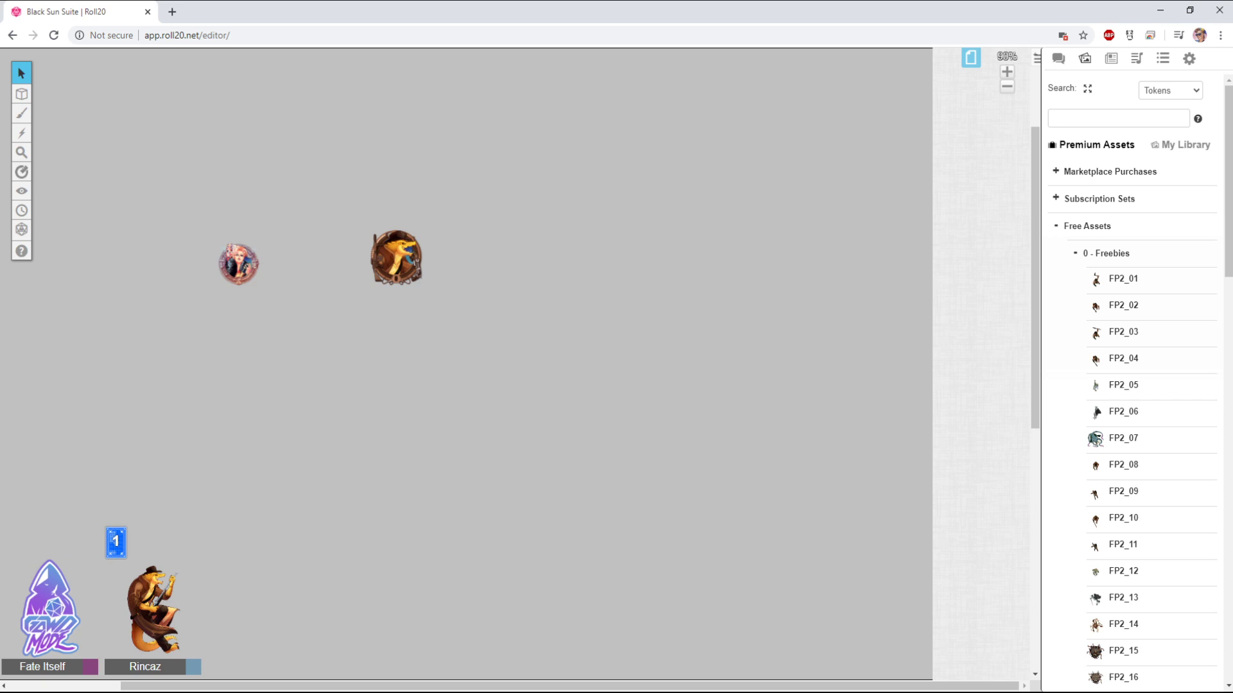
View the blonde woman token's artwork enlarged, close the preview, and deselect the token
drag(570, 687, 468, 686)
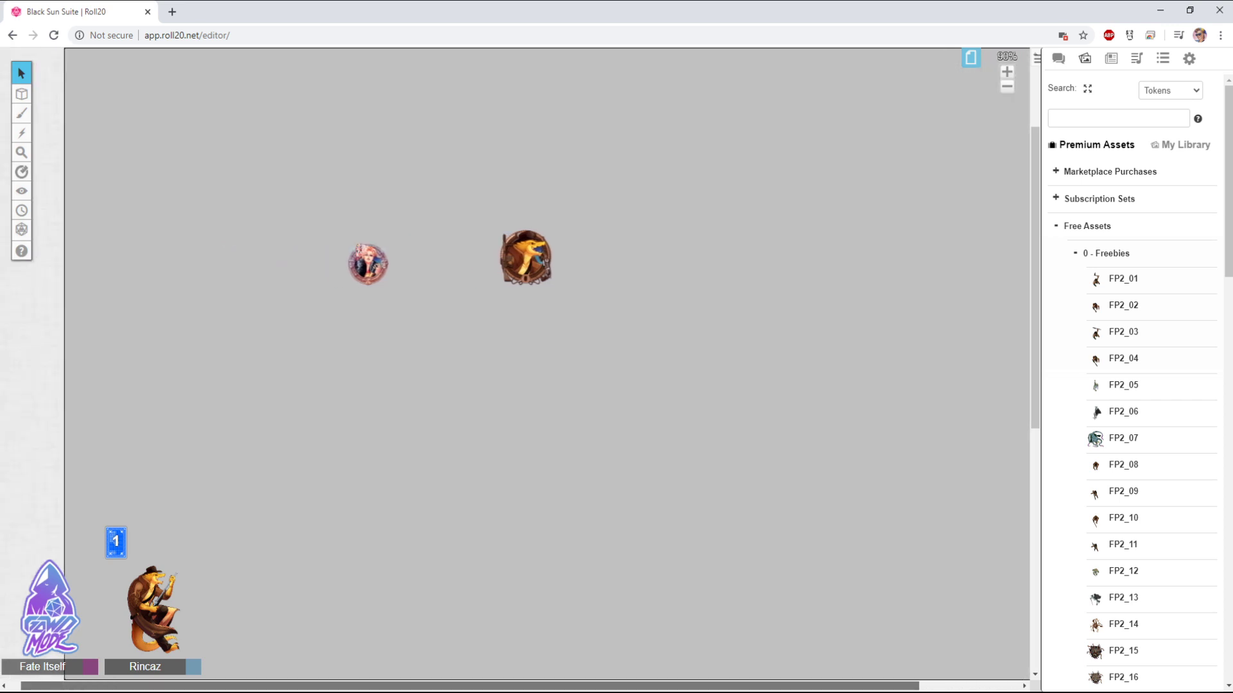
scroll(533, 361, up, 3)
scroll(520, 364, up, 3)
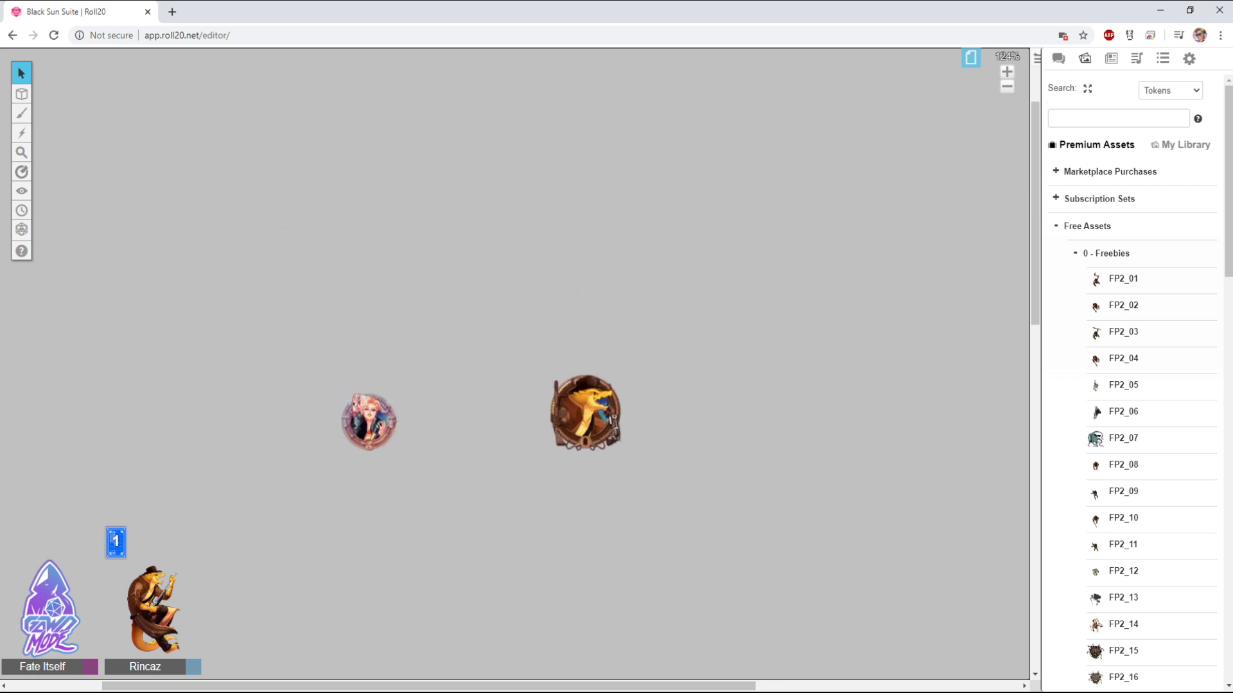
scroll(501, 361, down, 1)
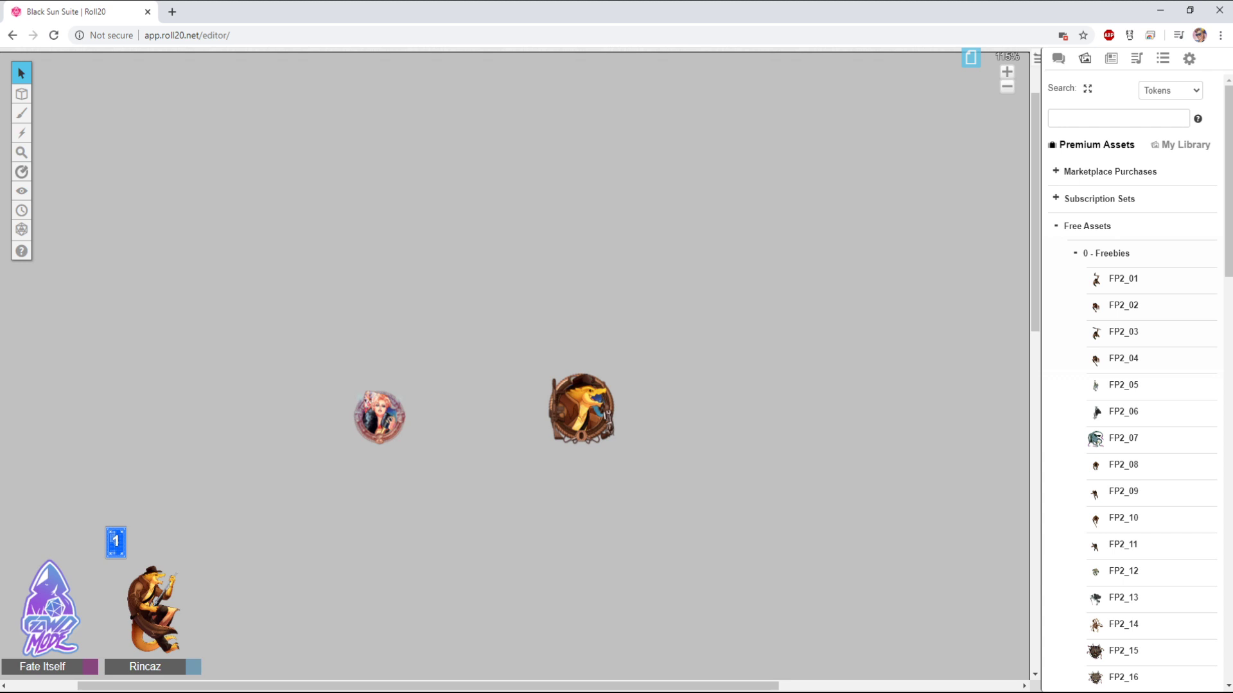
click(379, 417)
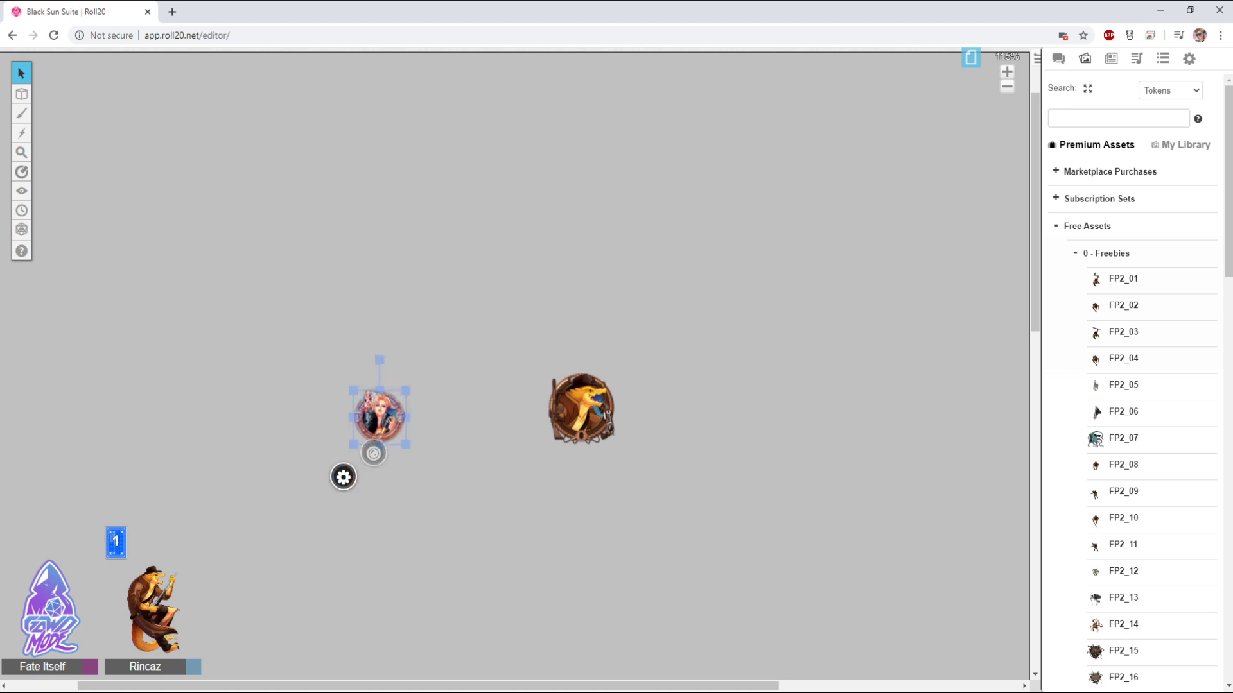
key(z)
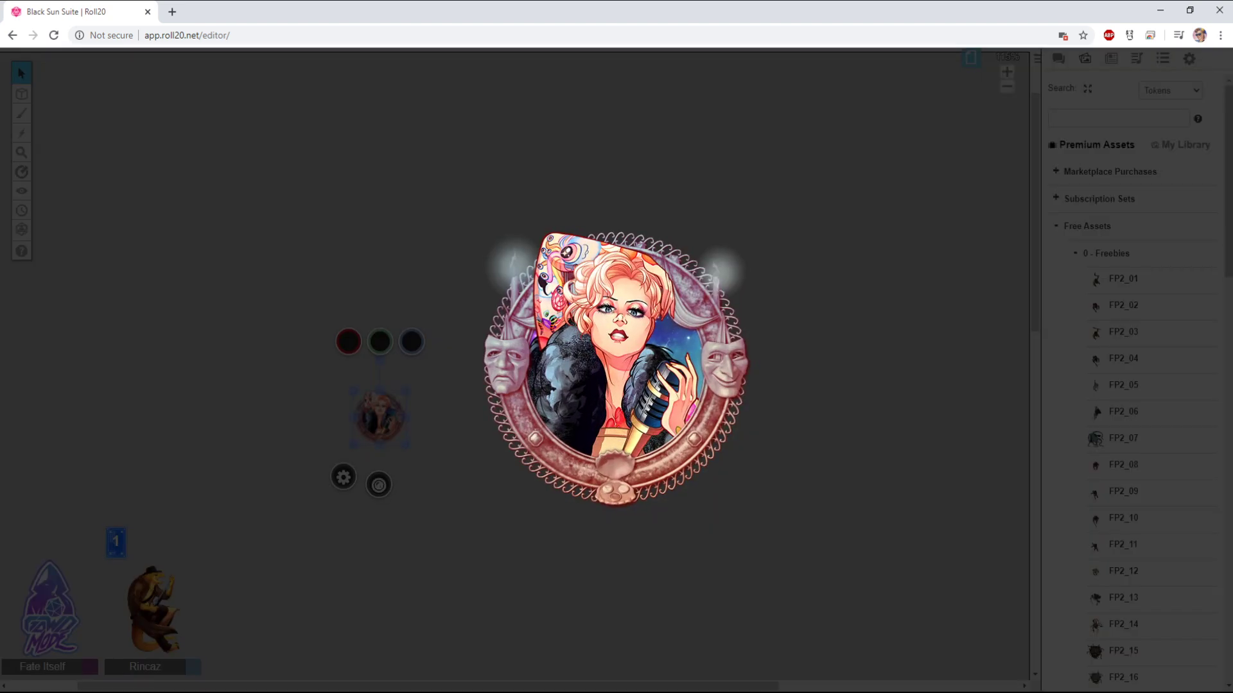
key(z)
key(Escape)
Switch the active layer to Map & Background
mouse_move(22, 94)
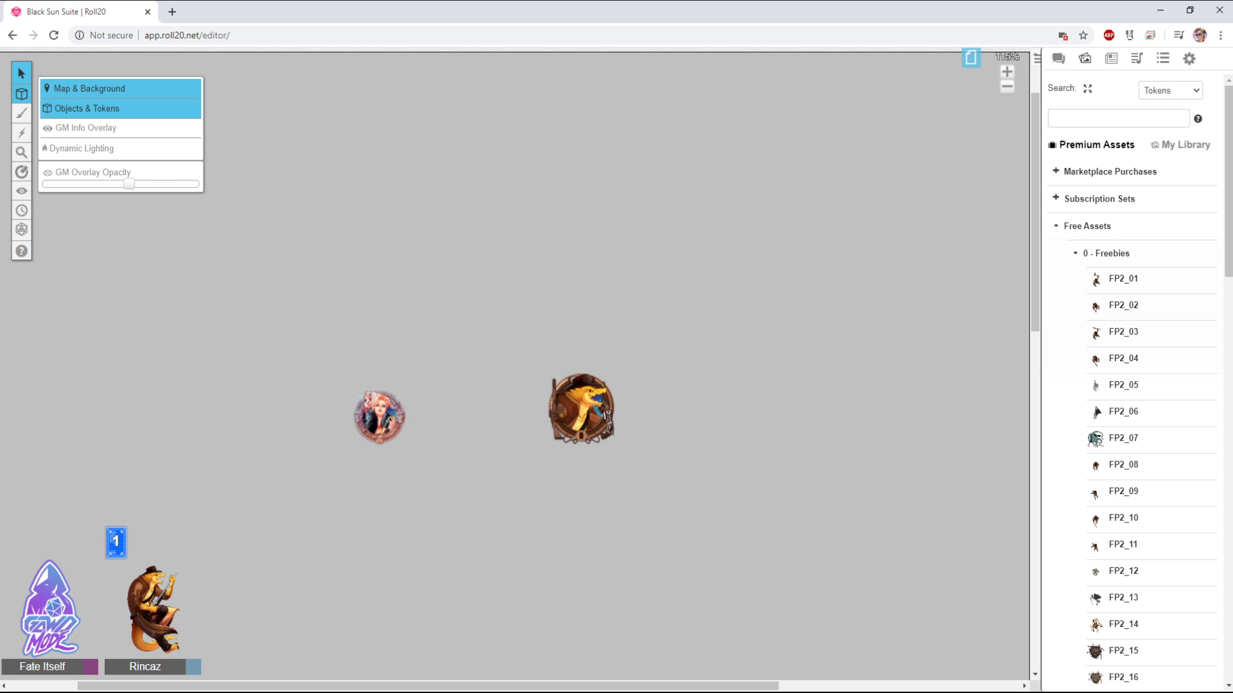
click(90, 88)
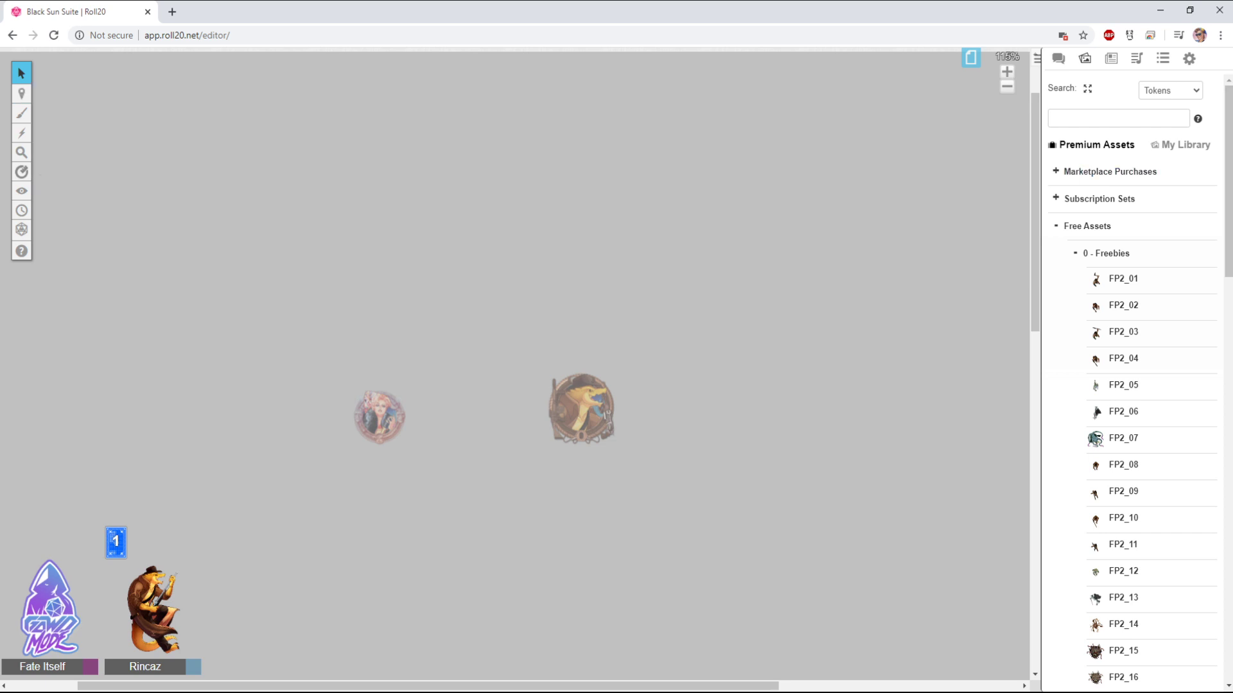
Browse the Subscription Sets, including A Dark and Modern World, and the free asset sets, and collapse Subscription Sets again
click(1098, 198)
click(1133, 226)
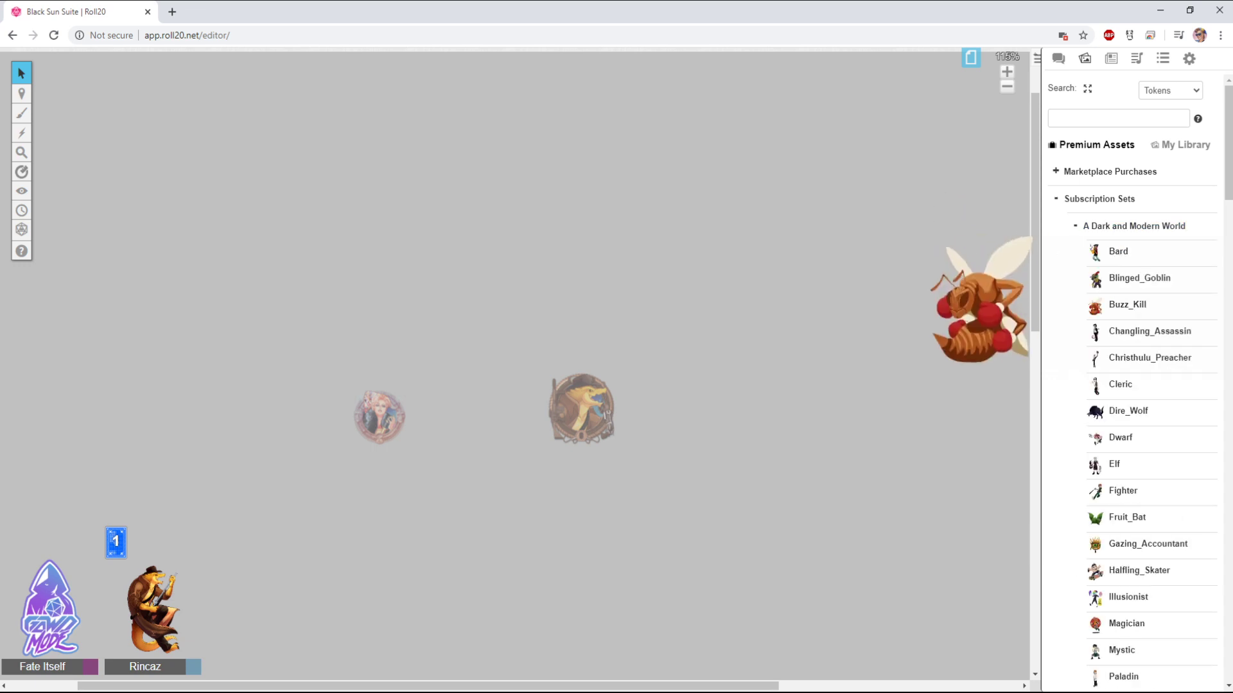
scroll(1130, 301, down, 15)
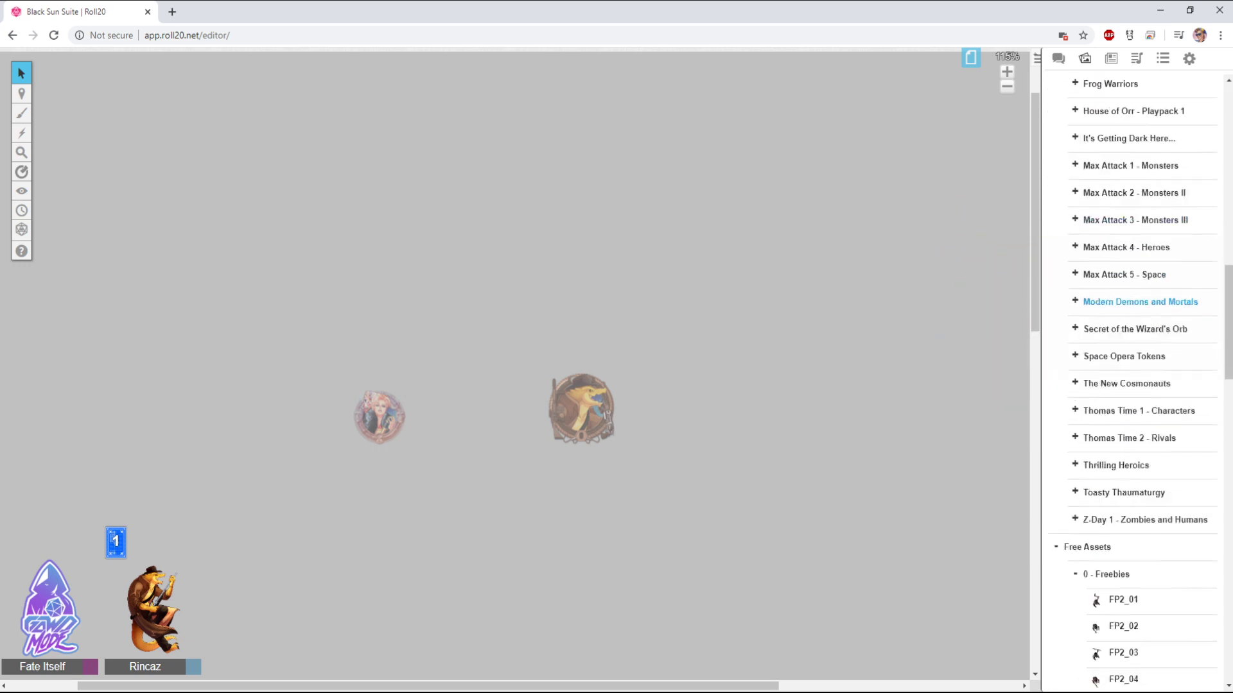
scroll(1130, 302, down, 20)
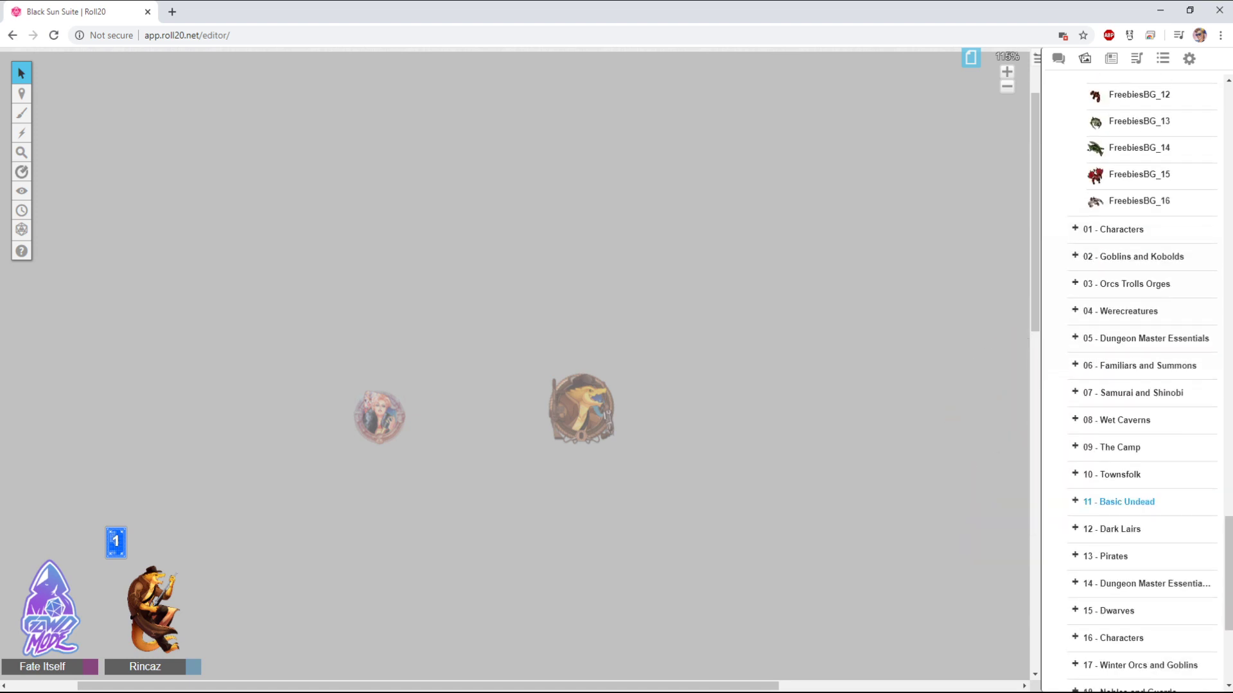
scroll(1130, 504, down, 4)
scroll(1130, 504, up, 11)
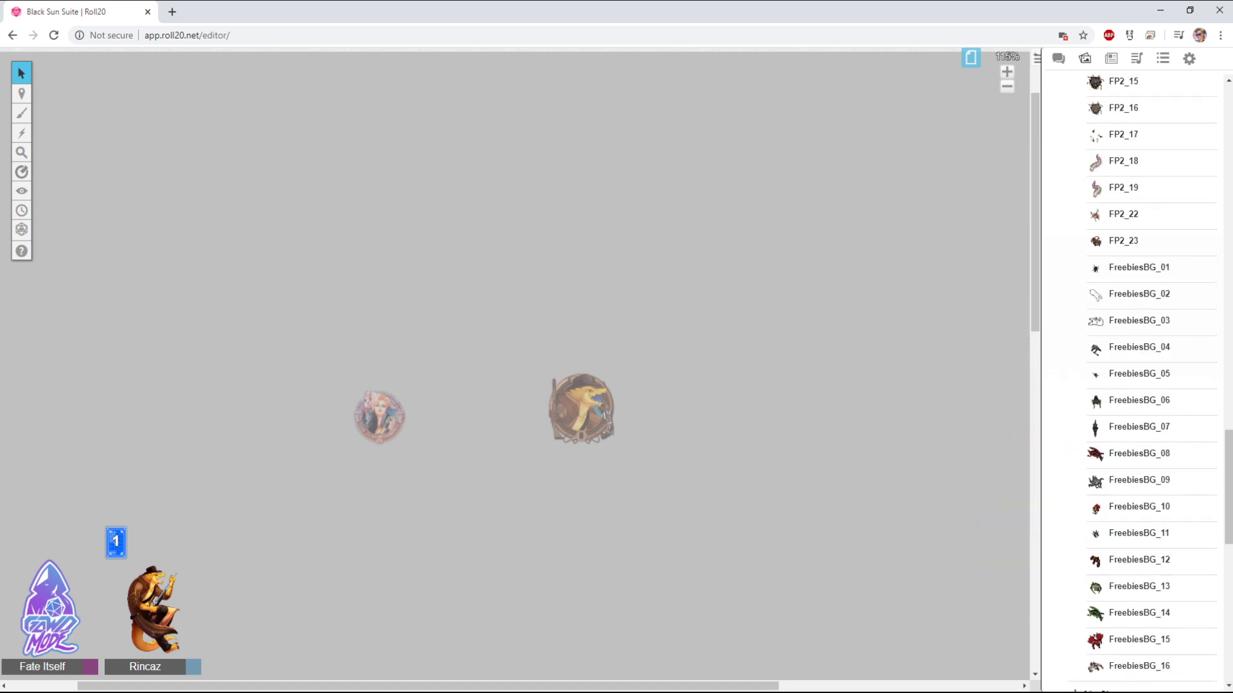
scroll(1142, 379, up, 15)
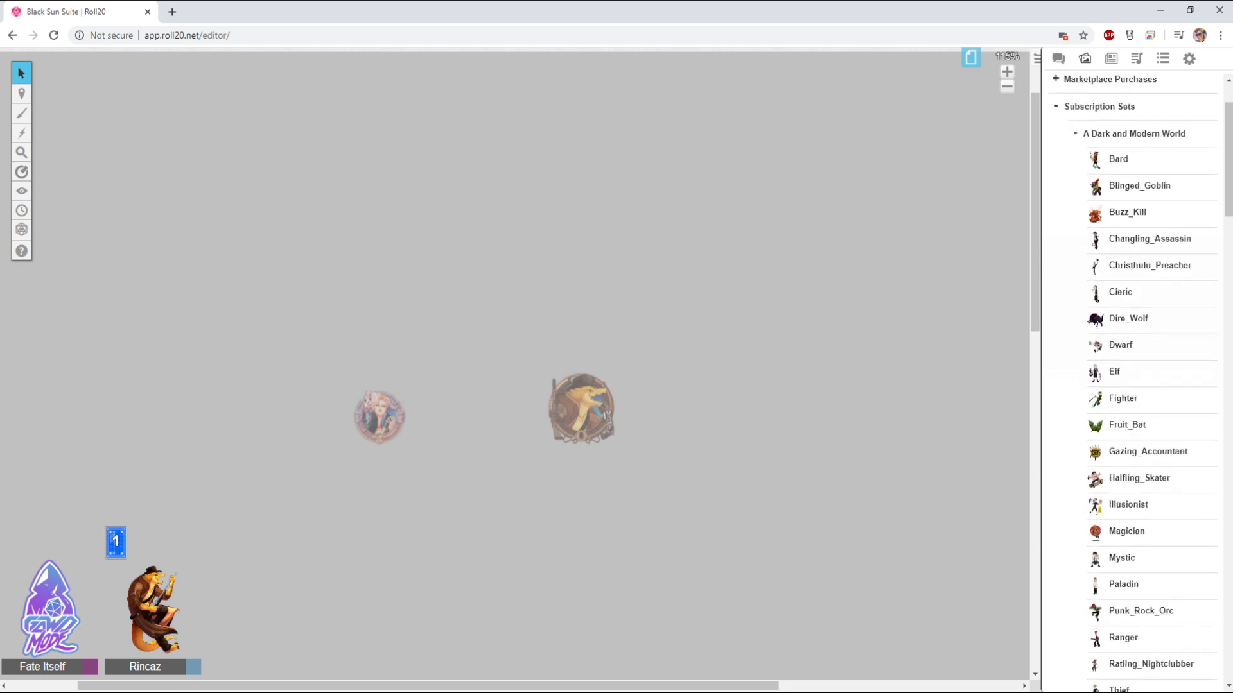
scroll(1142, 379, up, 3)
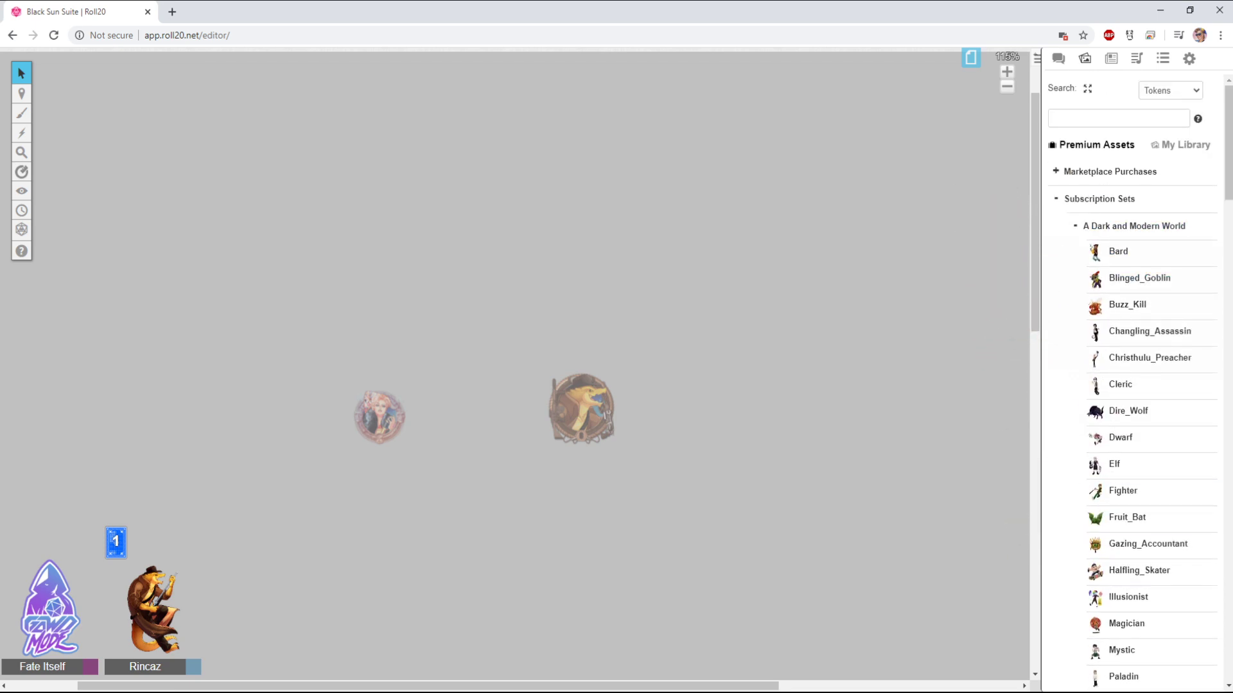
click(1098, 198)
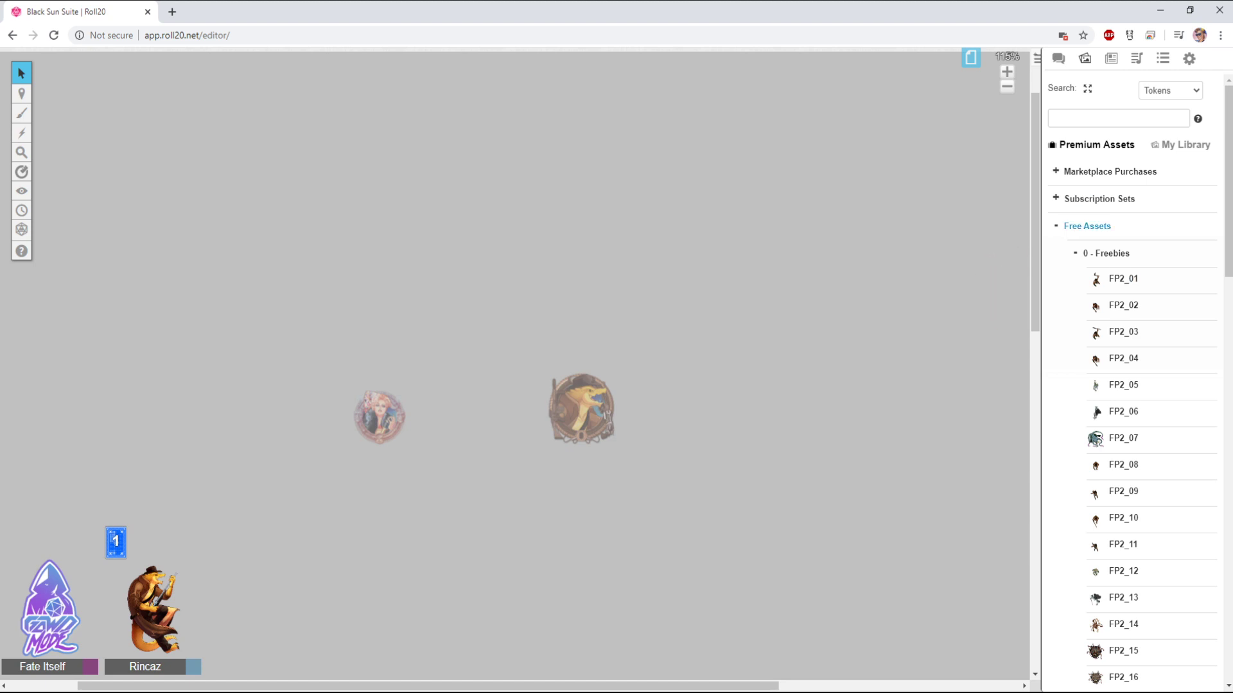
Place the Angel Fountain tile from the Aaron's Map Tiles marketplace set on the map layer above the blonde woman token
click(1086, 226)
click(1109, 171)
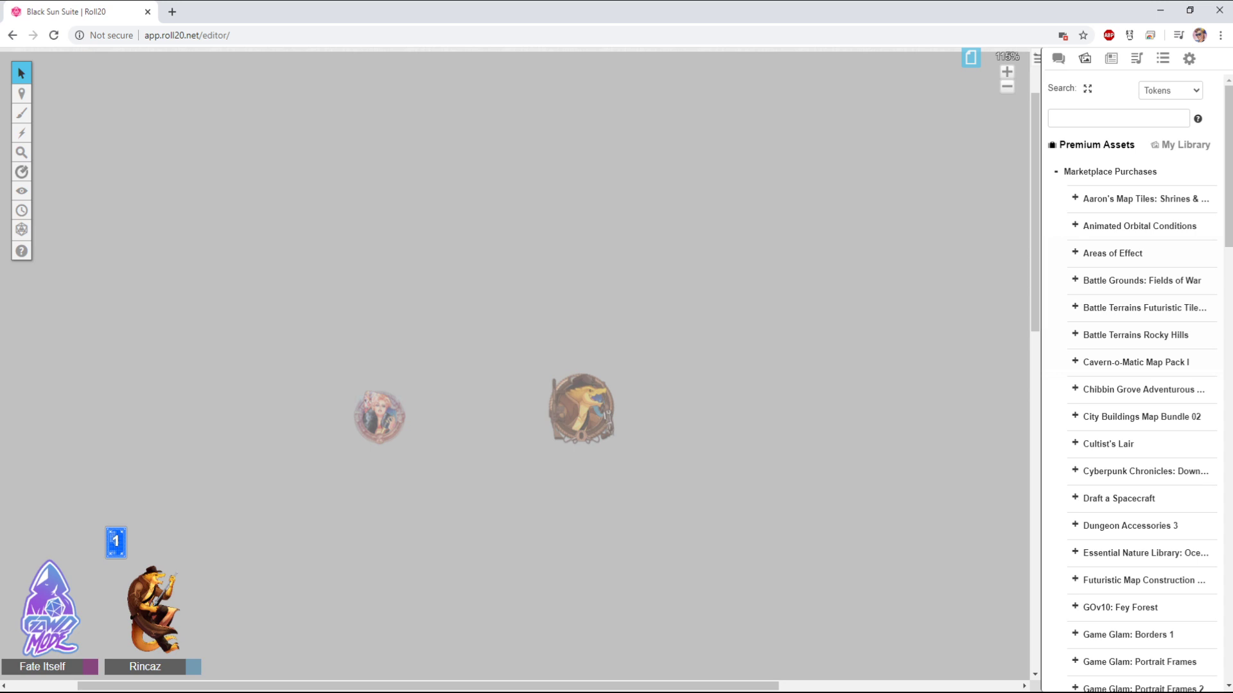
mouse_move(21, 94)
click(1140, 198)
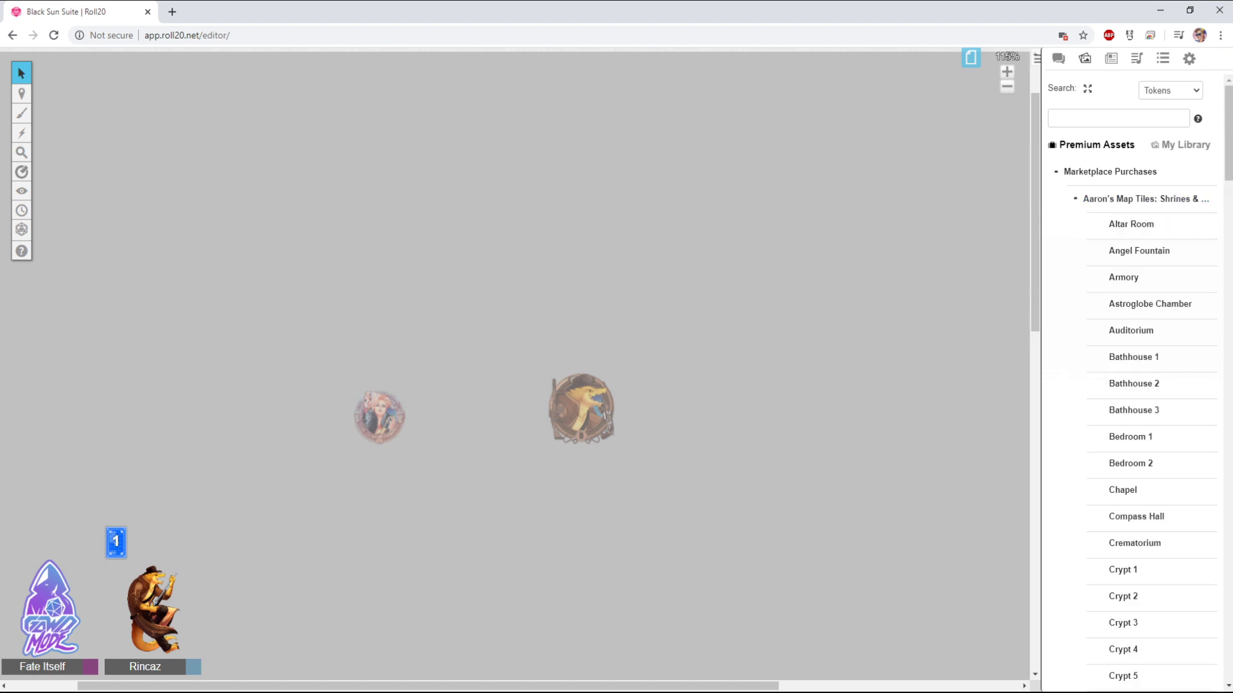
mouse_move(1139, 250)
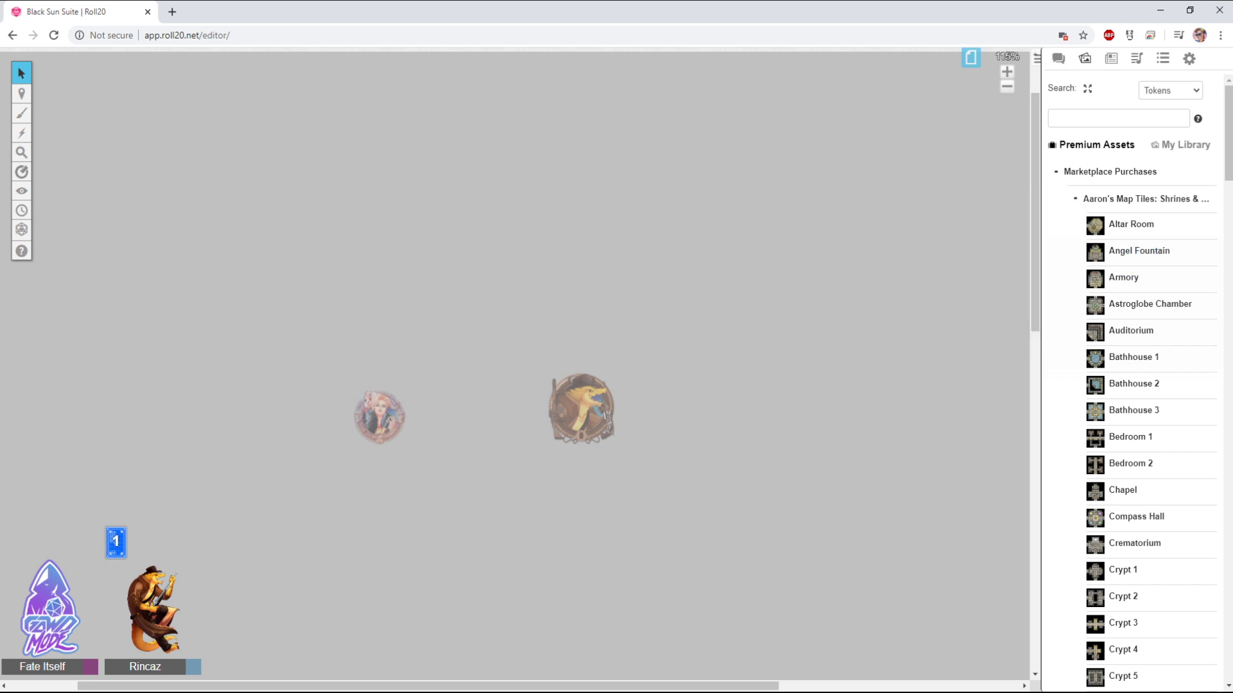
drag(321, 168, 766, 526)
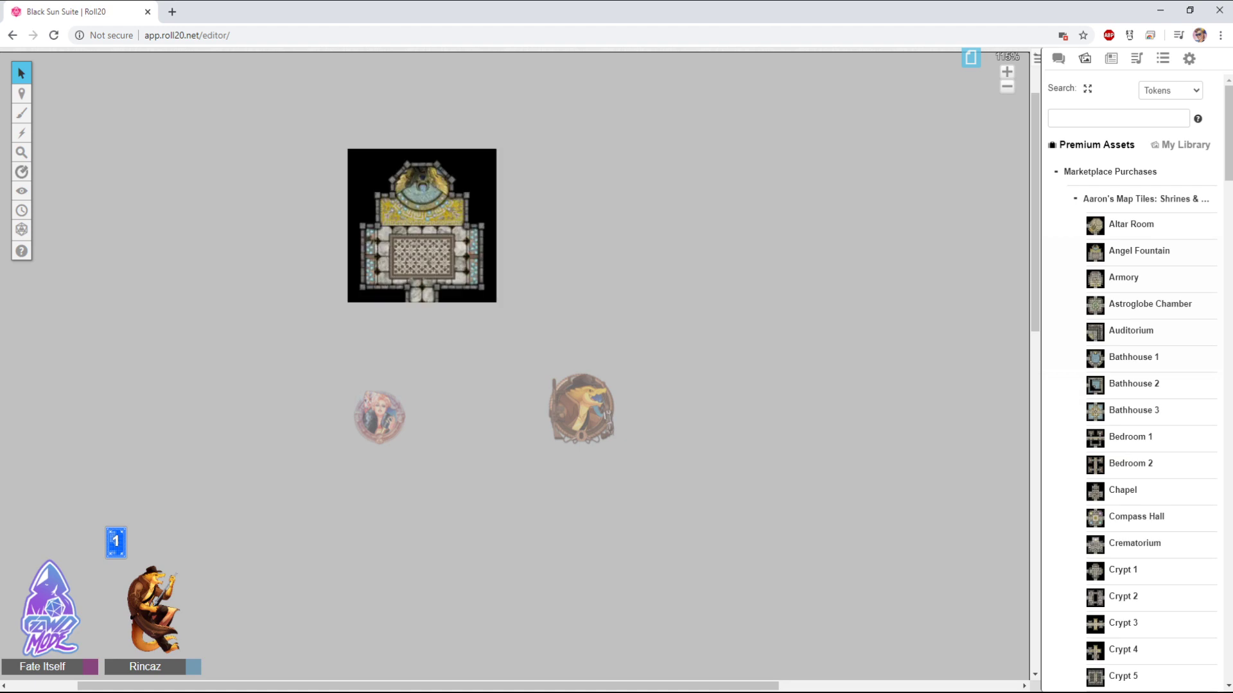
Enable the square grid on the Jungle (Copy) page and raise the grid opacity to slightly above half
click(971, 57)
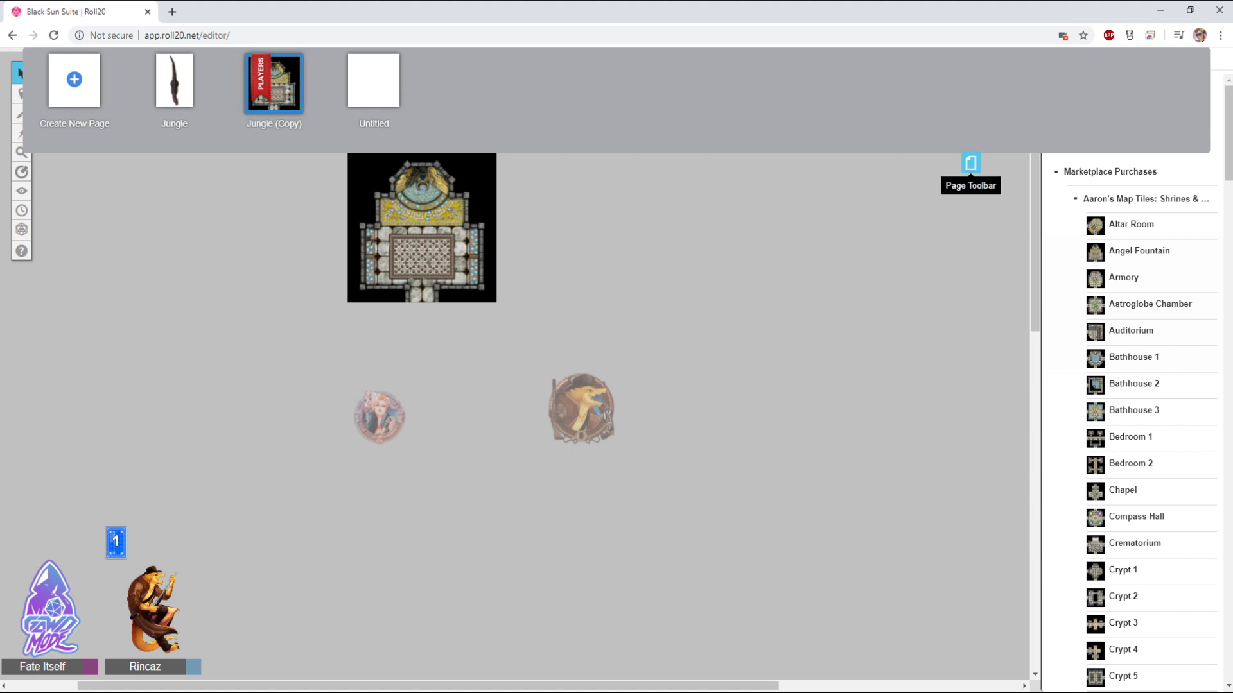
mouse_move(235, 64)
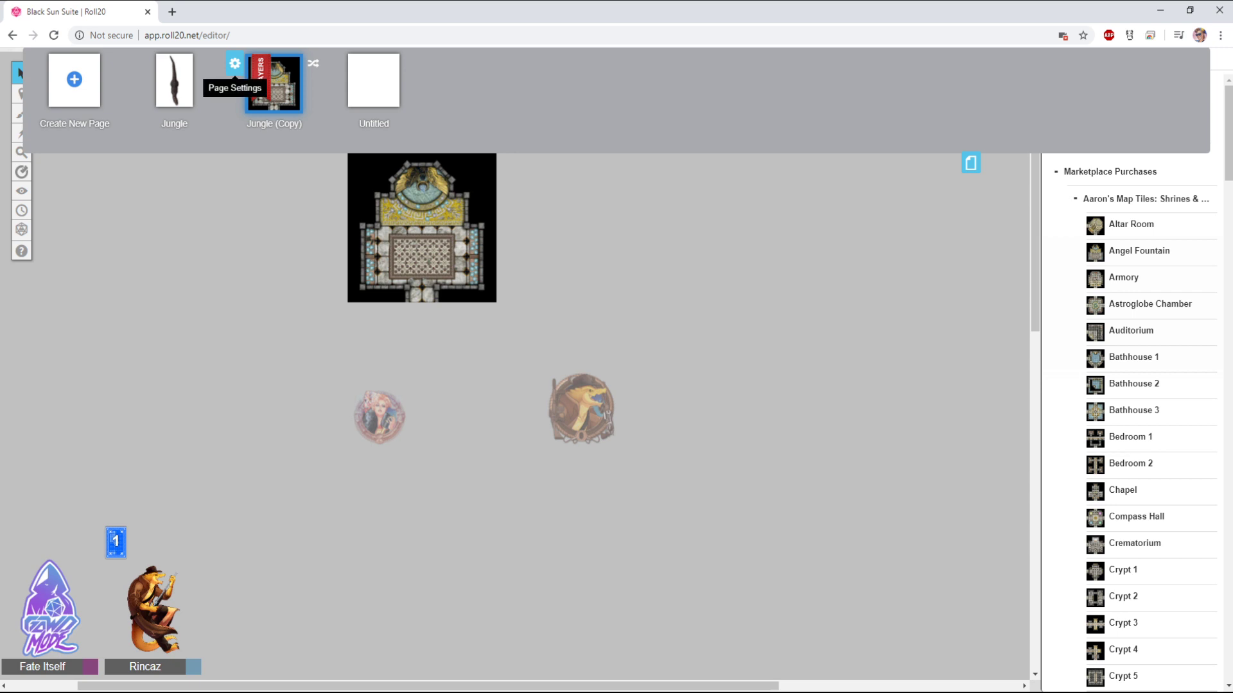
click(235, 63)
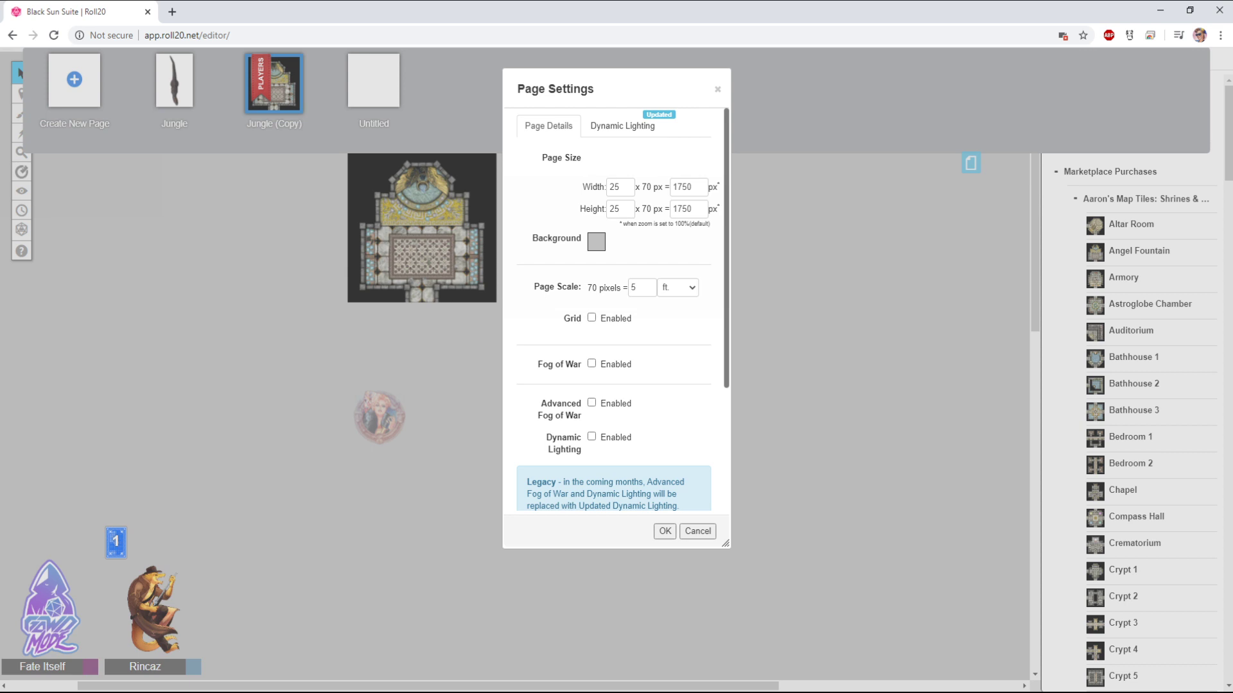
click(592, 317)
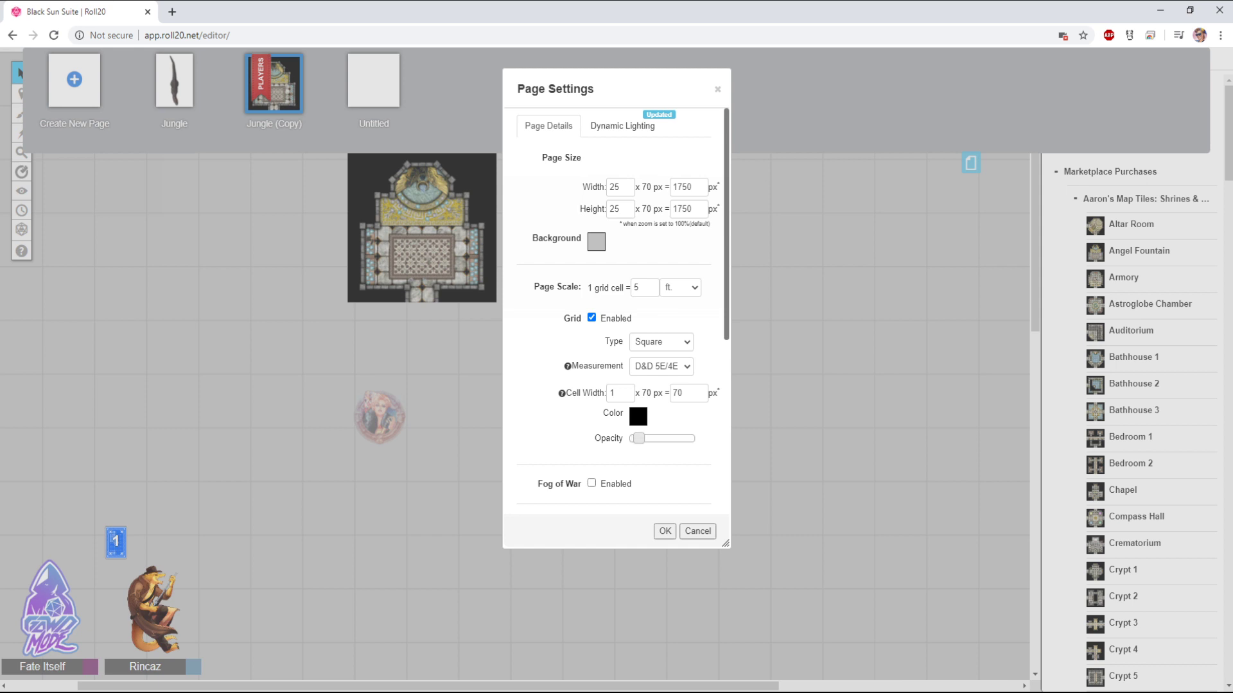
drag(639, 439, 664, 438)
scroll(616, 308, down, 2)
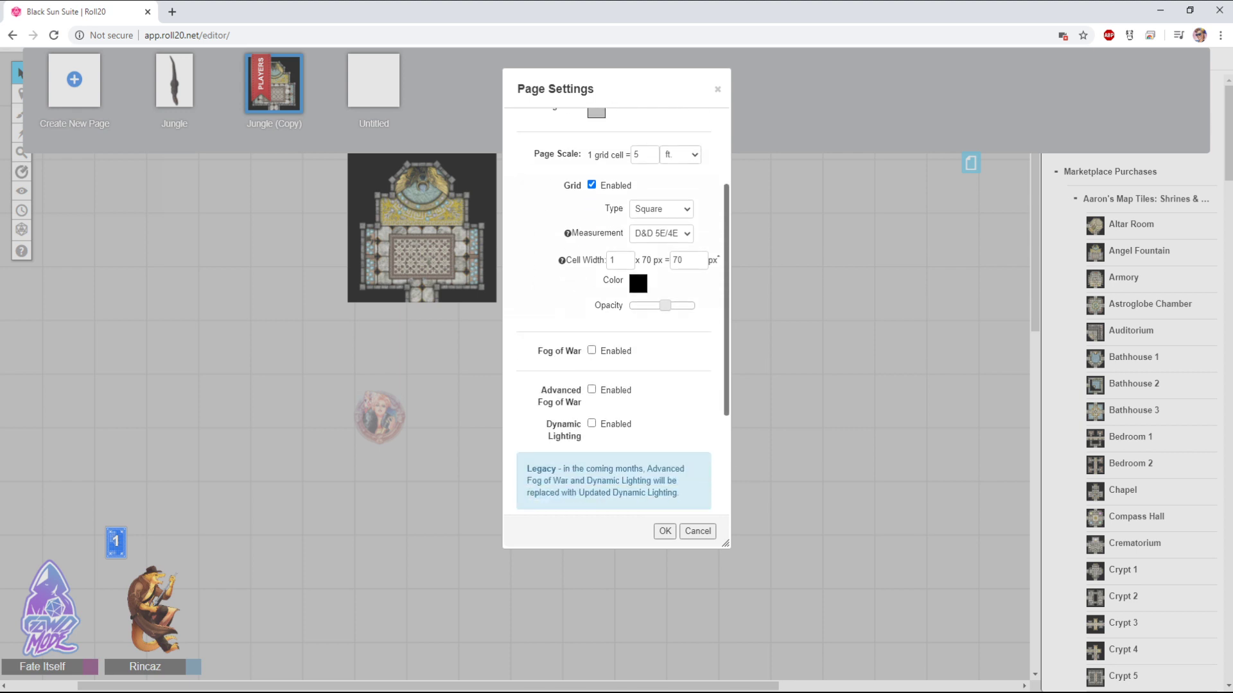
scroll(617, 308, up, 2)
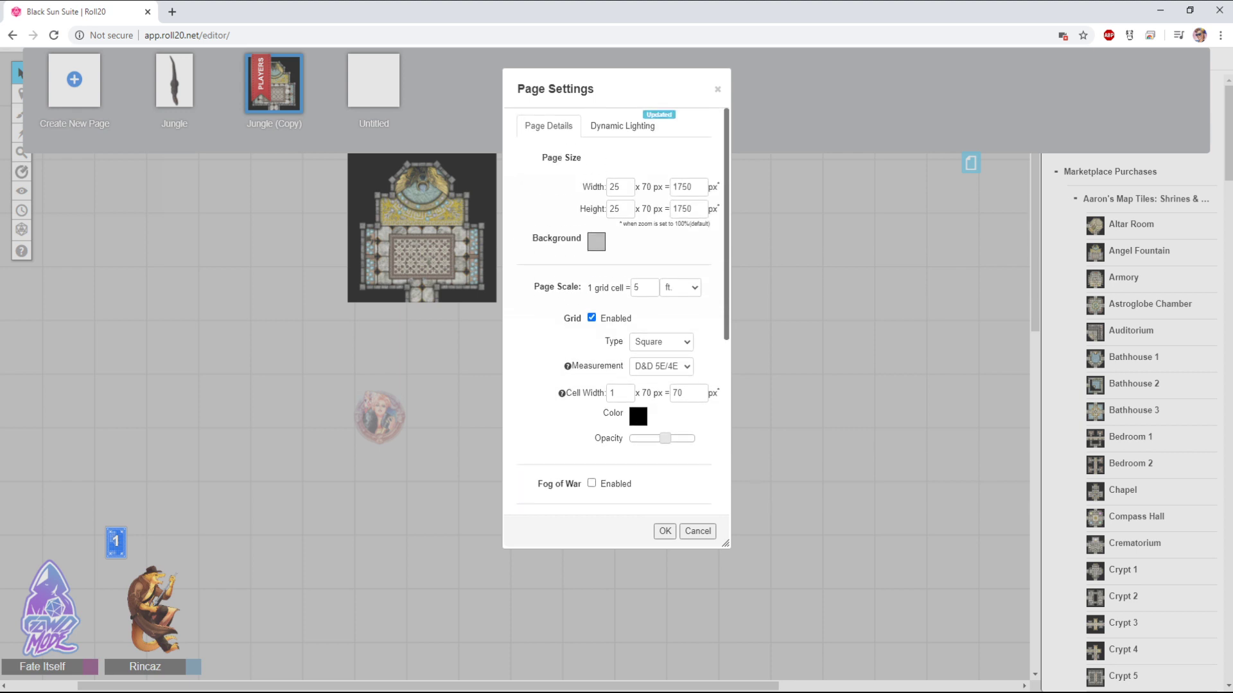
drag(665, 438, 670, 438)
click(664, 531)
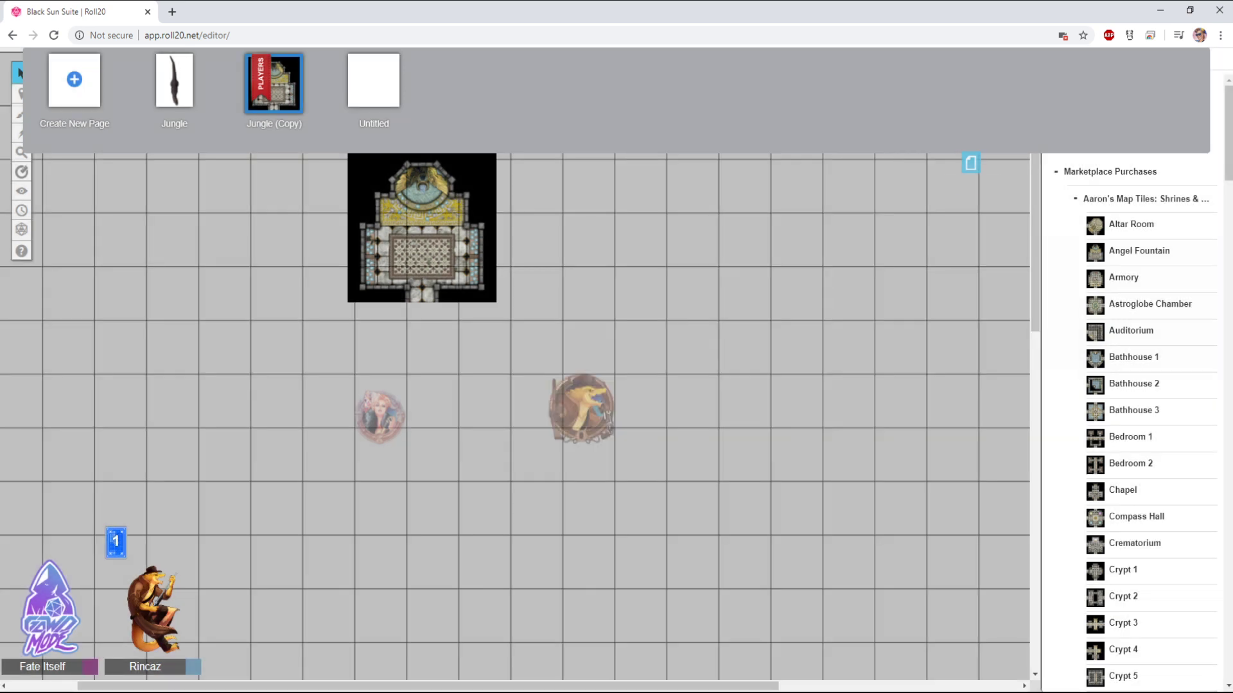
click(970, 162)
Enlarge the Angel Fountain tile to about seven by seven grid cells and reposition it above the blonde woman token
drag(427, 261, 486, 217)
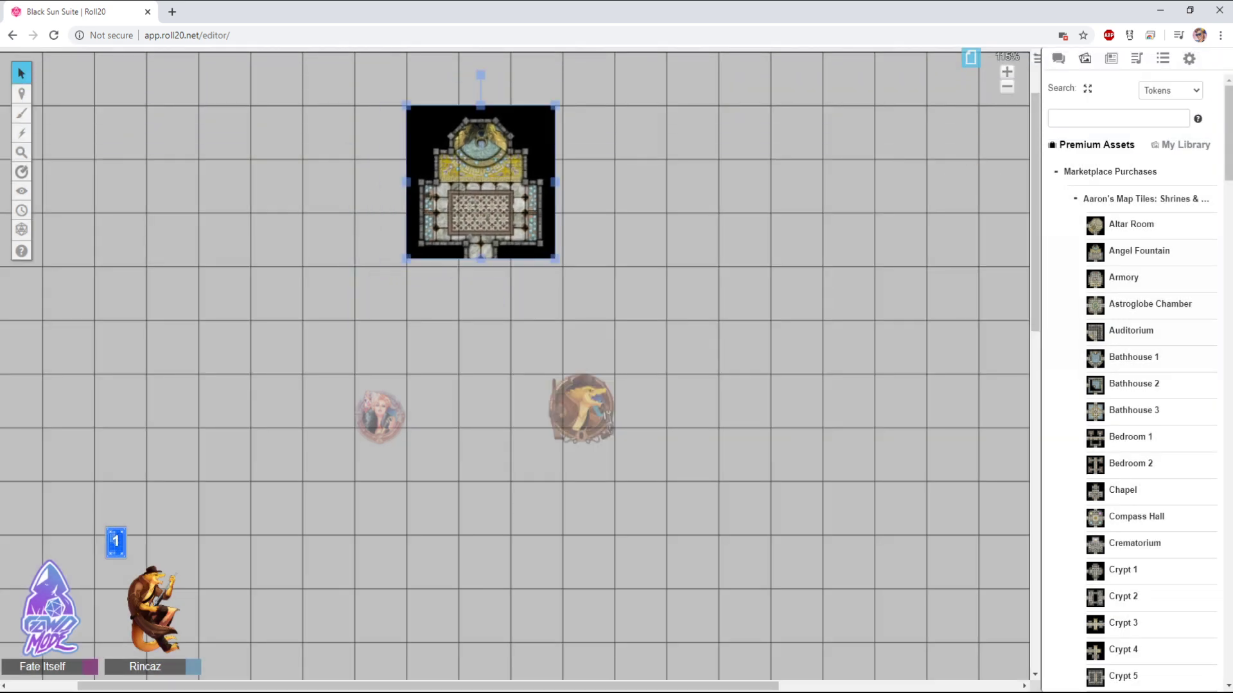
drag(555, 258, 770, 481)
drag(589, 293, 357, 181)
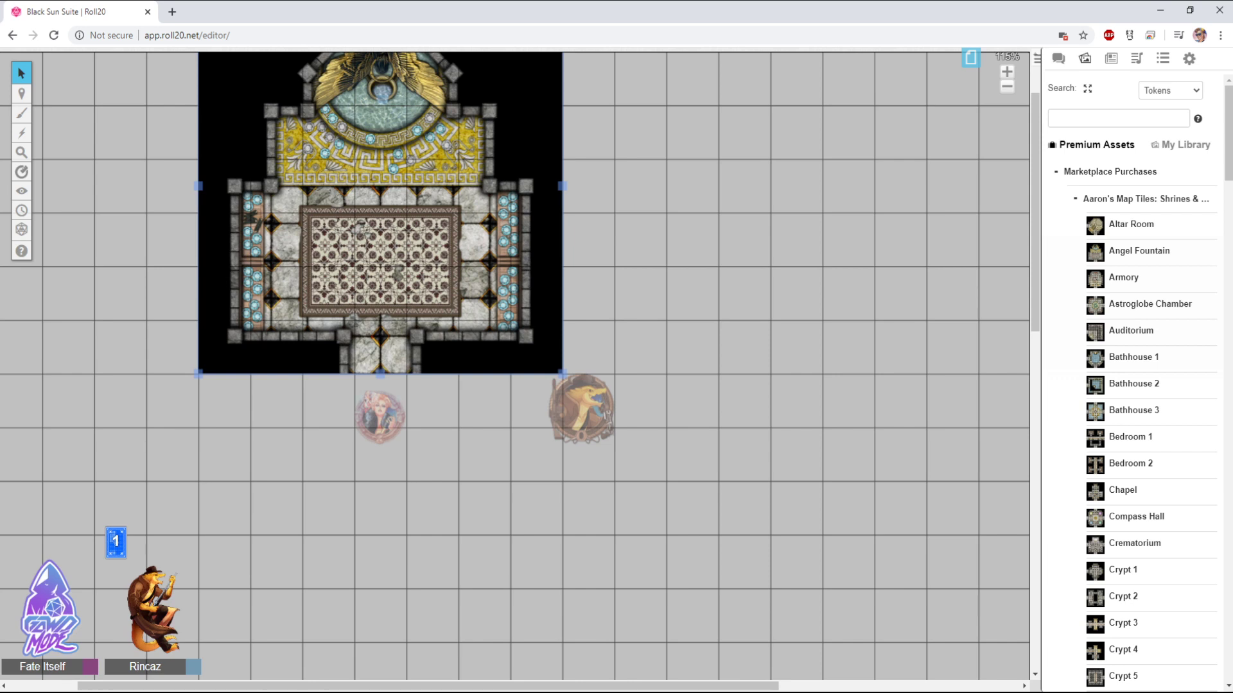
Set the background color of the Jungle (Copy) page to black
click(970, 58)
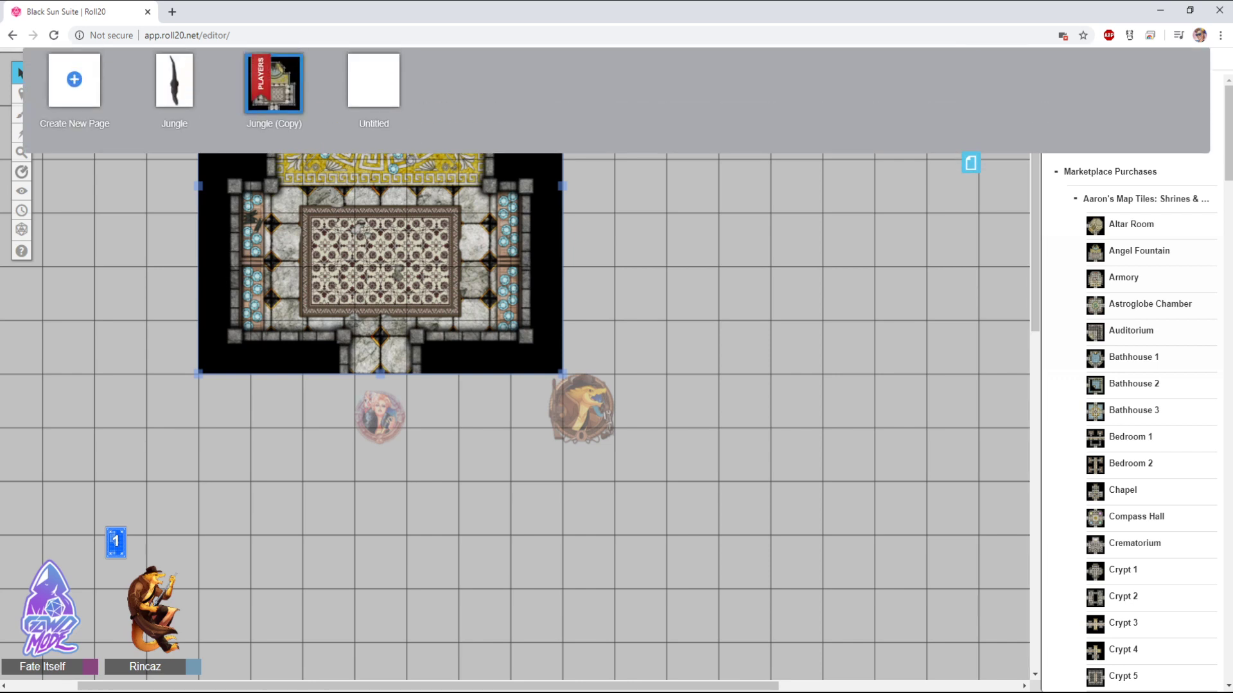
click(235, 63)
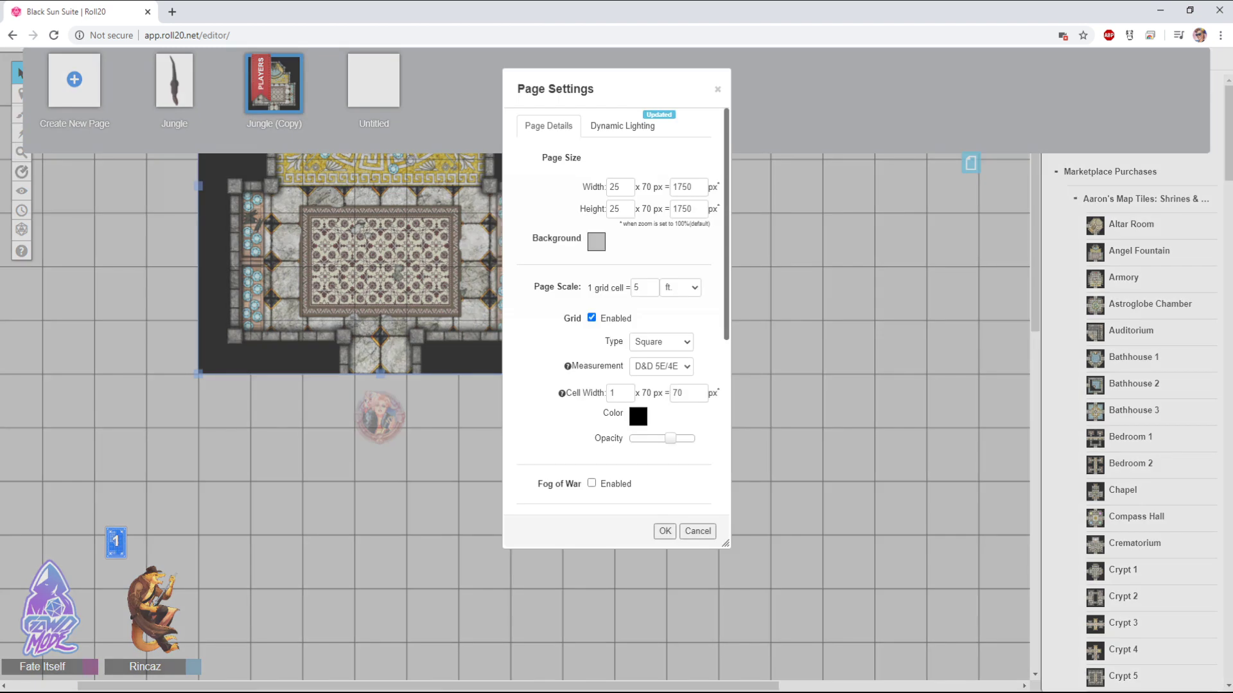
click(596, 242)
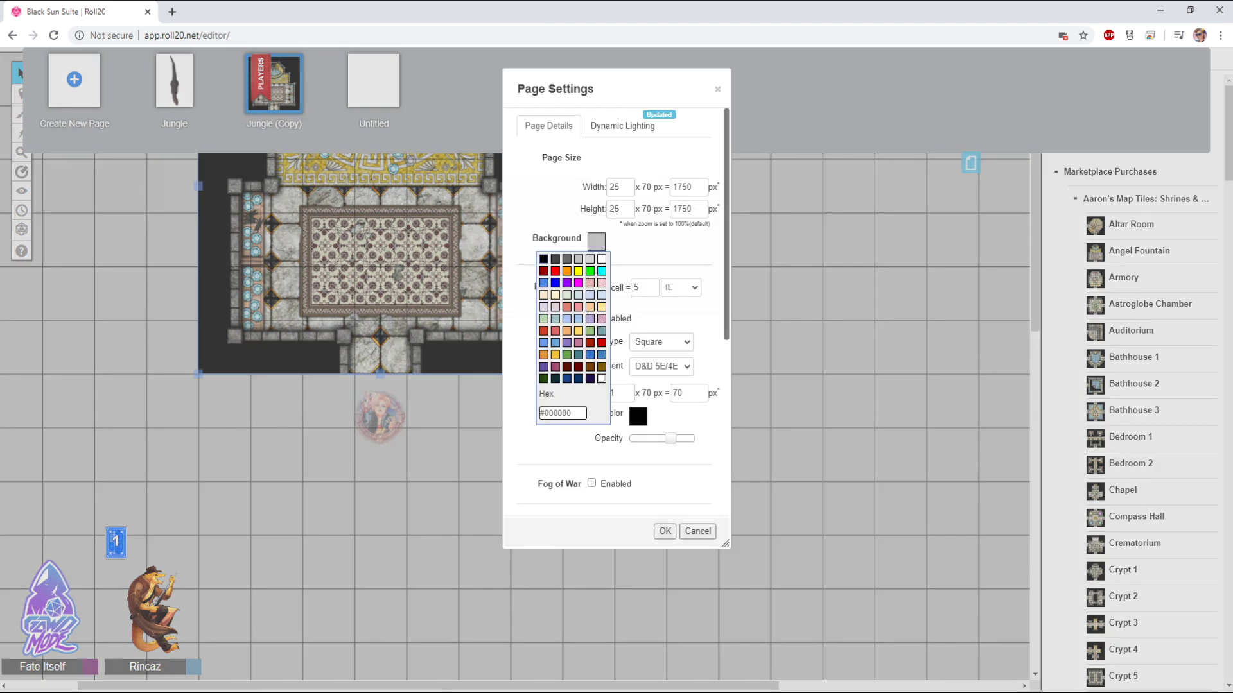
click(544, 259)
click(665, 531)
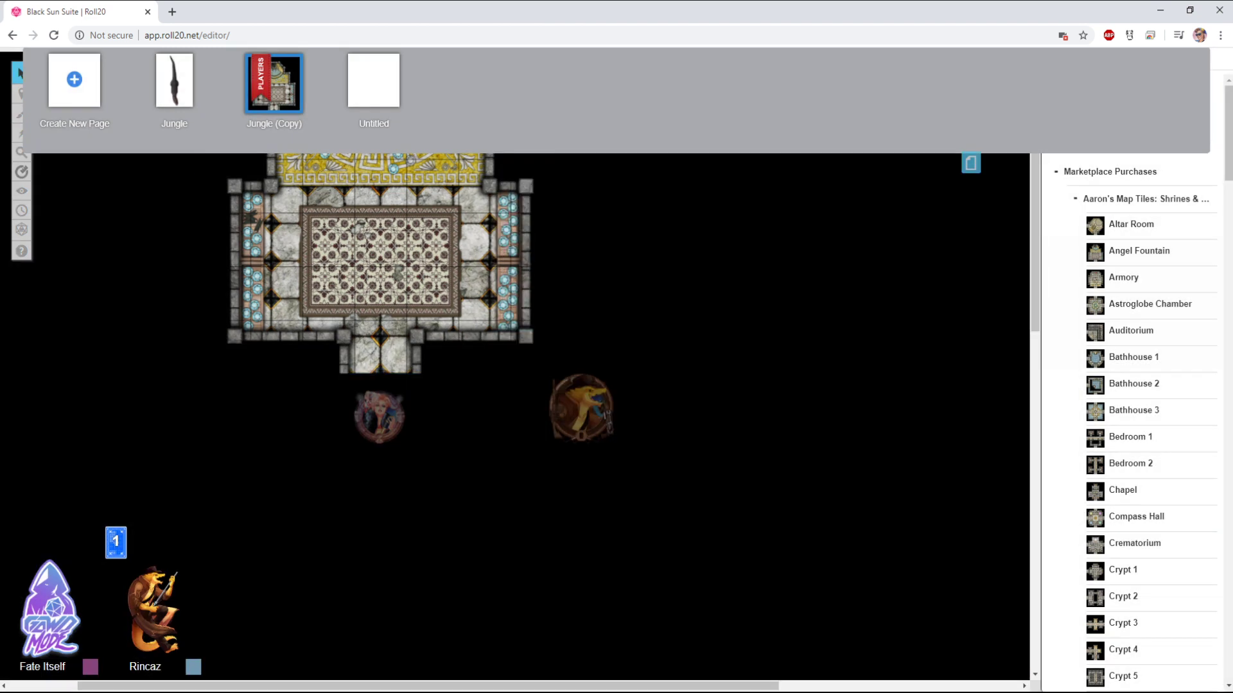
click(970, 163)
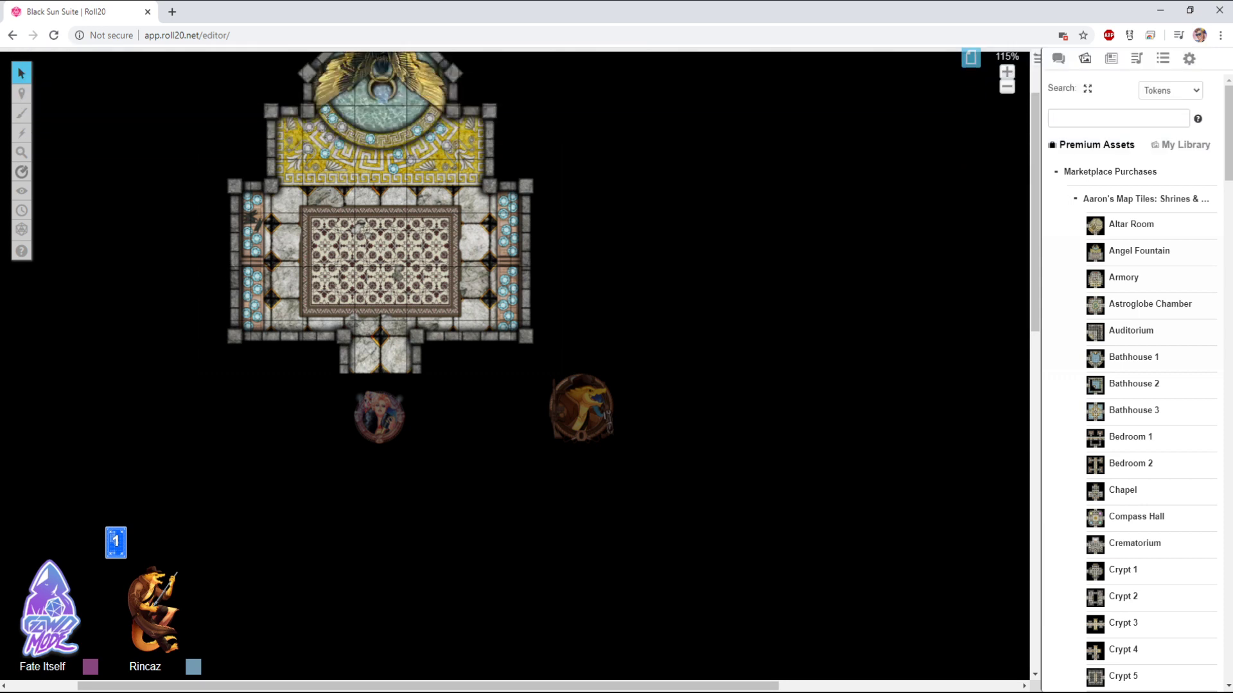
Move the Angel Fountain tile down one grid cell to meet the page's upper edge, and deselect it
drag(1034, 212, 1034, 192)
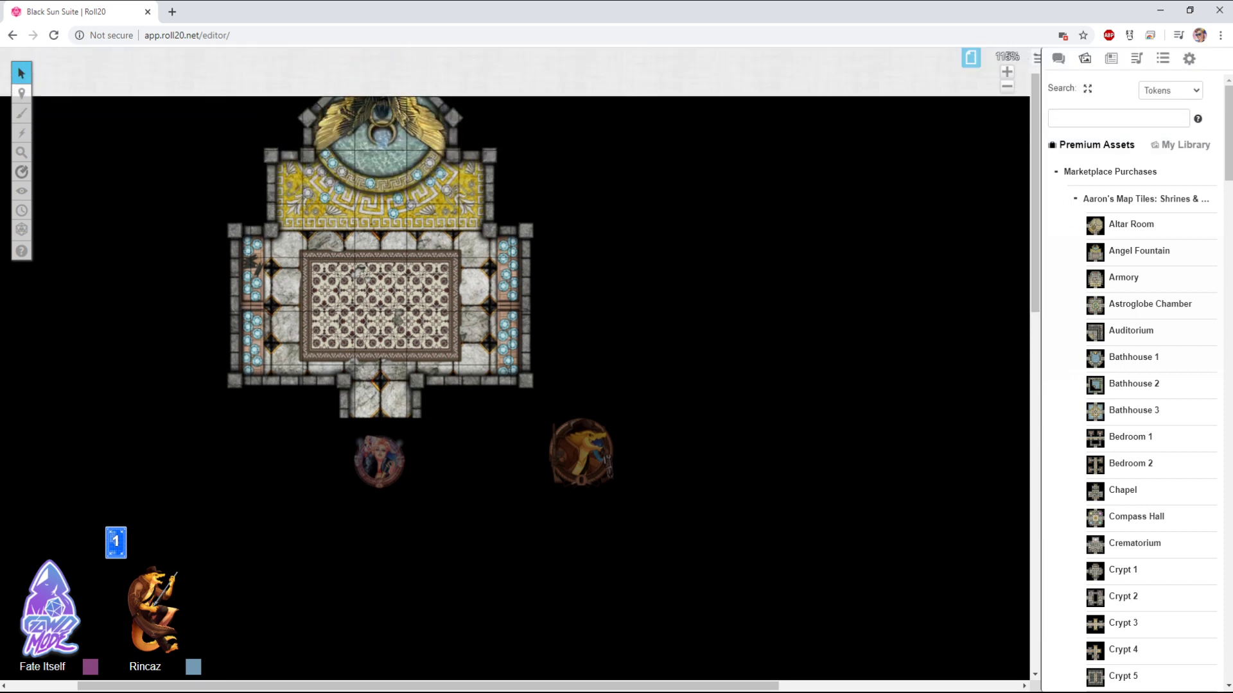
click(380, 257)
drag(380, 257, 385, 323)
key(Escape)
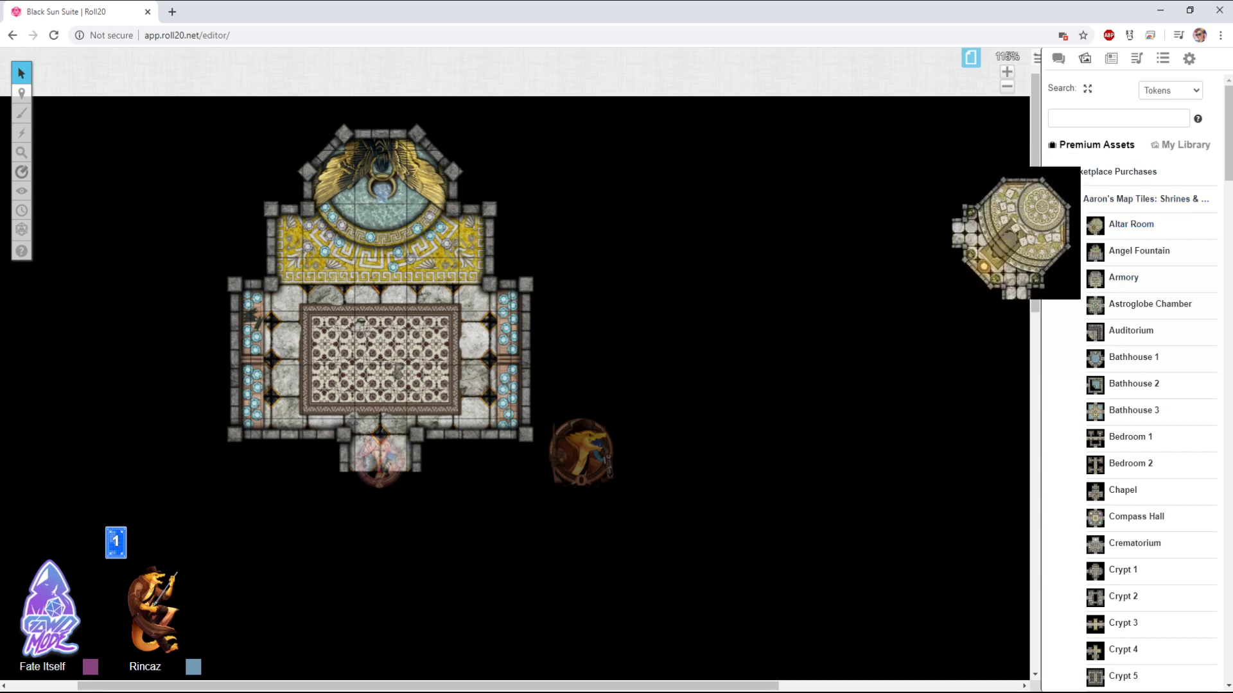
Place the Sea-theme1-top-right tile from the free MEGA MAPS Basic Sea Pack on the map, to the right of the Angel Fountain
scroll(1130, 343, down, 13)
scroll(1130, 343, down, 20)
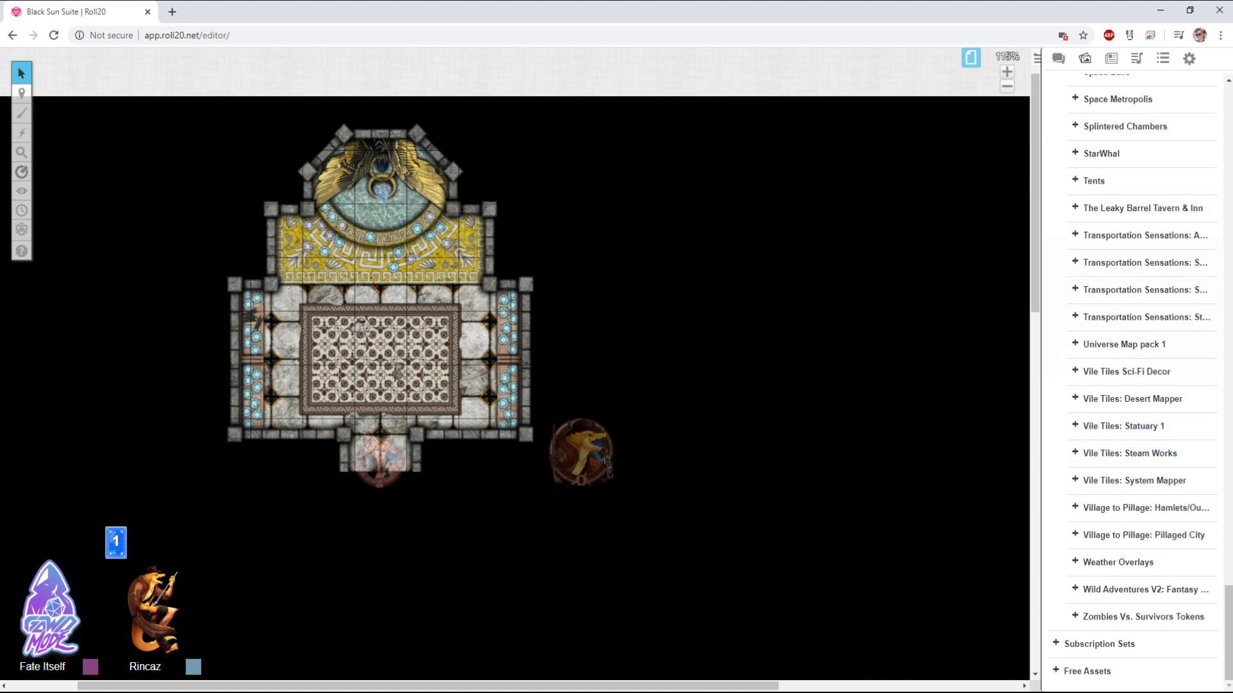
click(1087, 671)
scroll(1130, 530, down, 10)
scroll(1136, 578, down, 10)
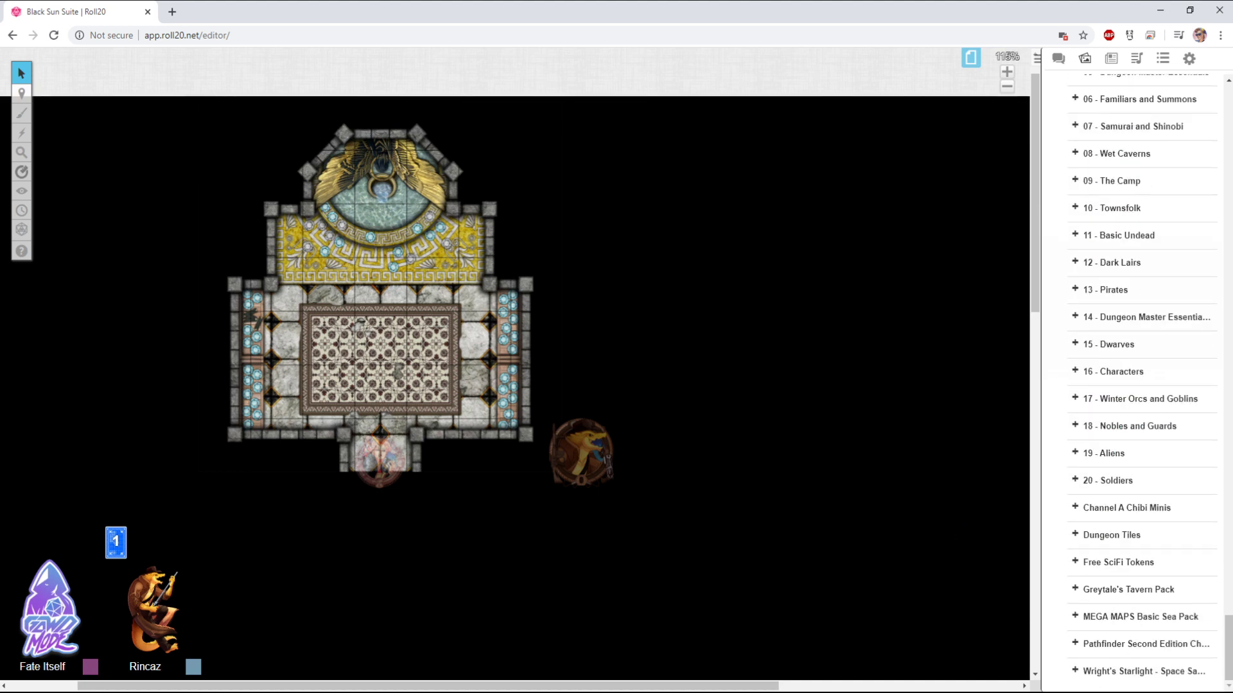
click(1140, 616)
scroll(1140, 514, down, 4)
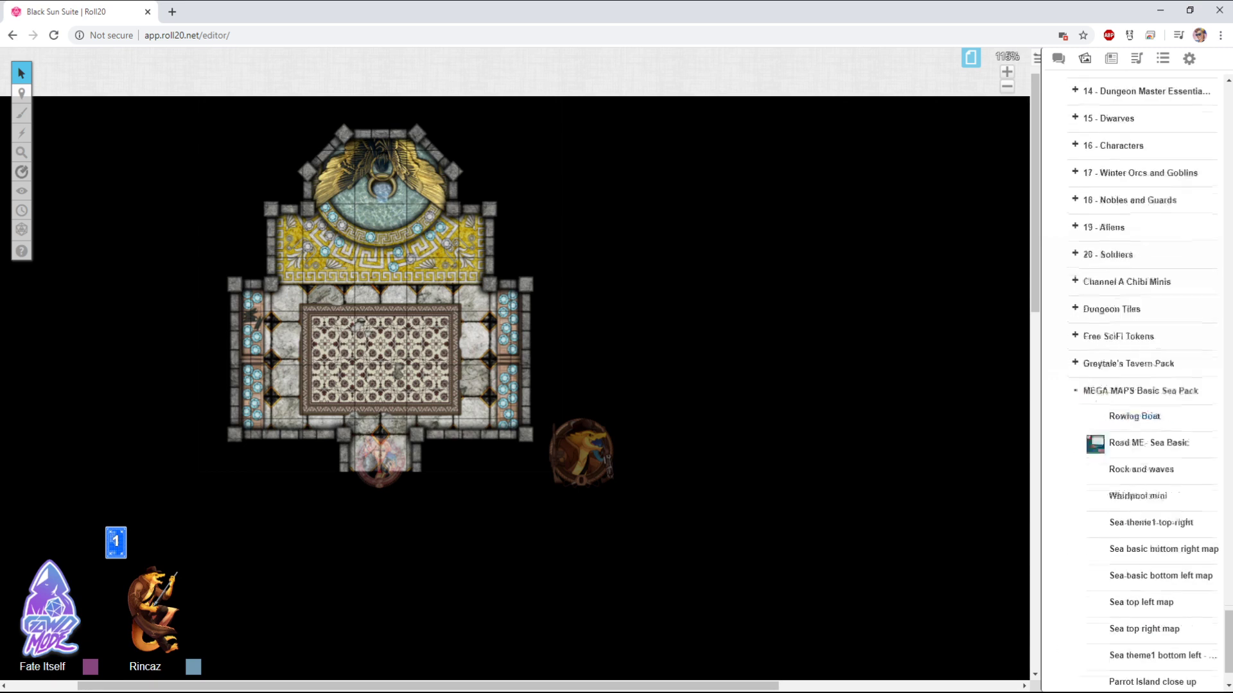
mouse_move(1140, 448)
scroll(1141, 462, down, 1)
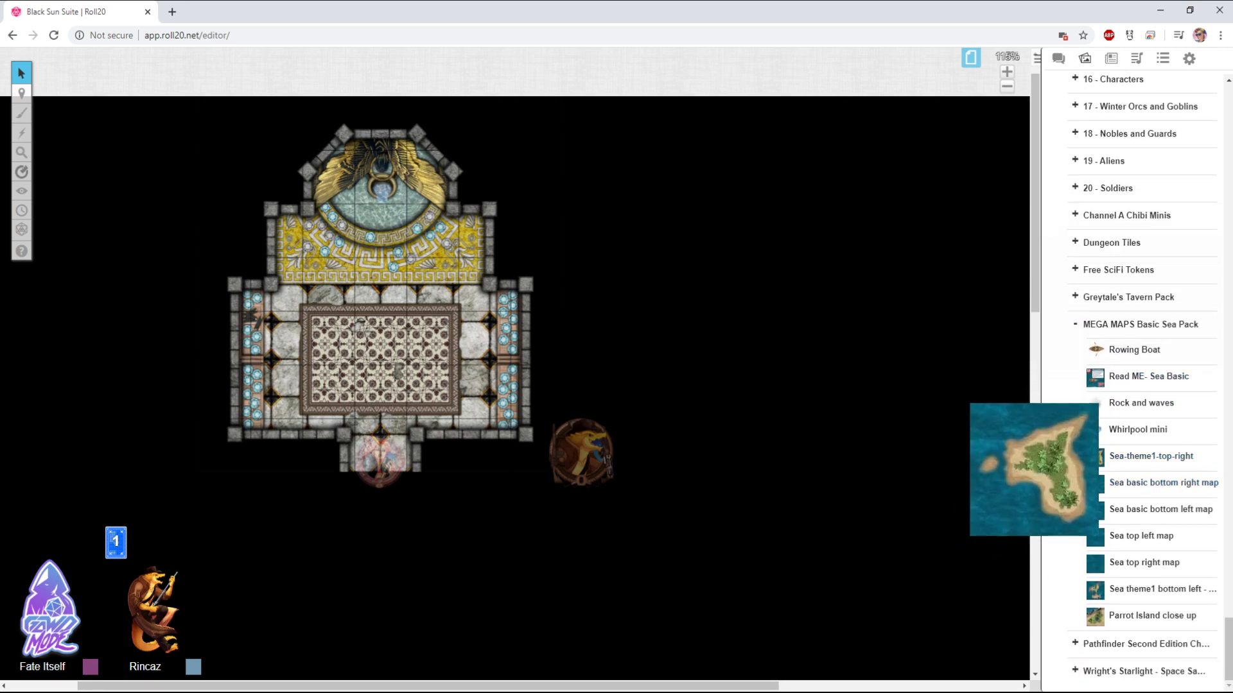
drag(1094, 457, 745, 231)
click(744, 231)
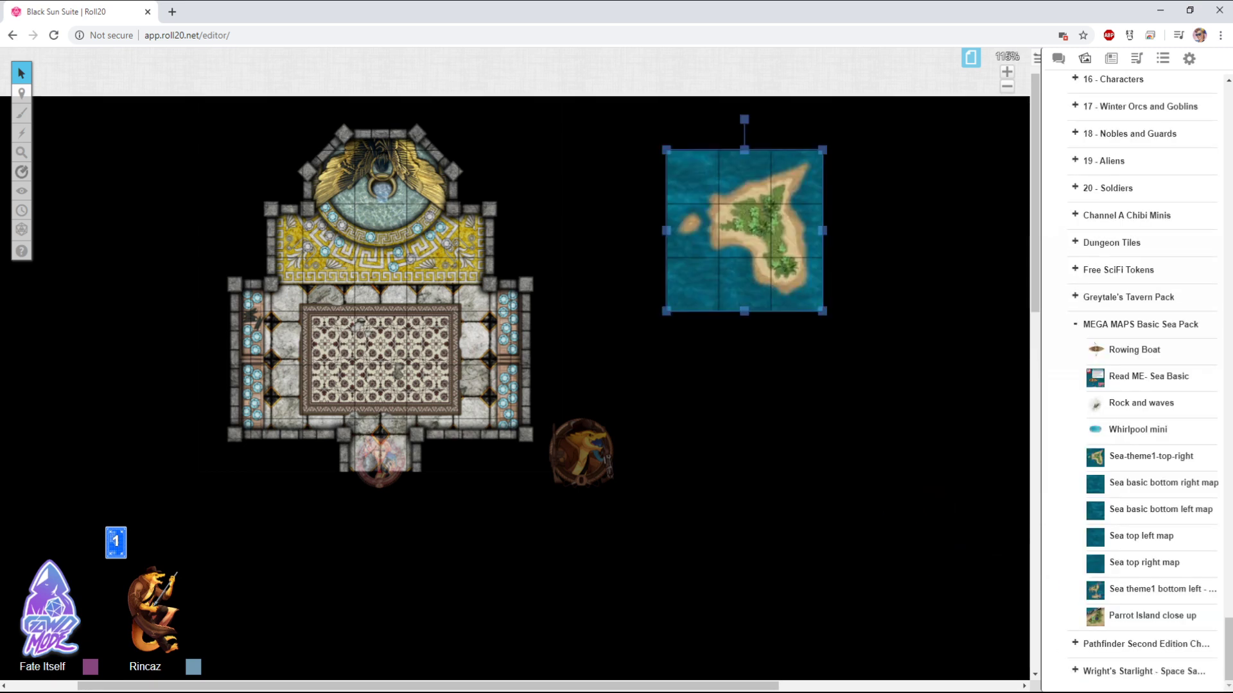
Enlarge the island tile to about seven by seven grid cells and align it to the grid beside the golden creature's token
drag(823, 312, 926, 419)
drag(796, 285, 744, 284)
key(Escape)
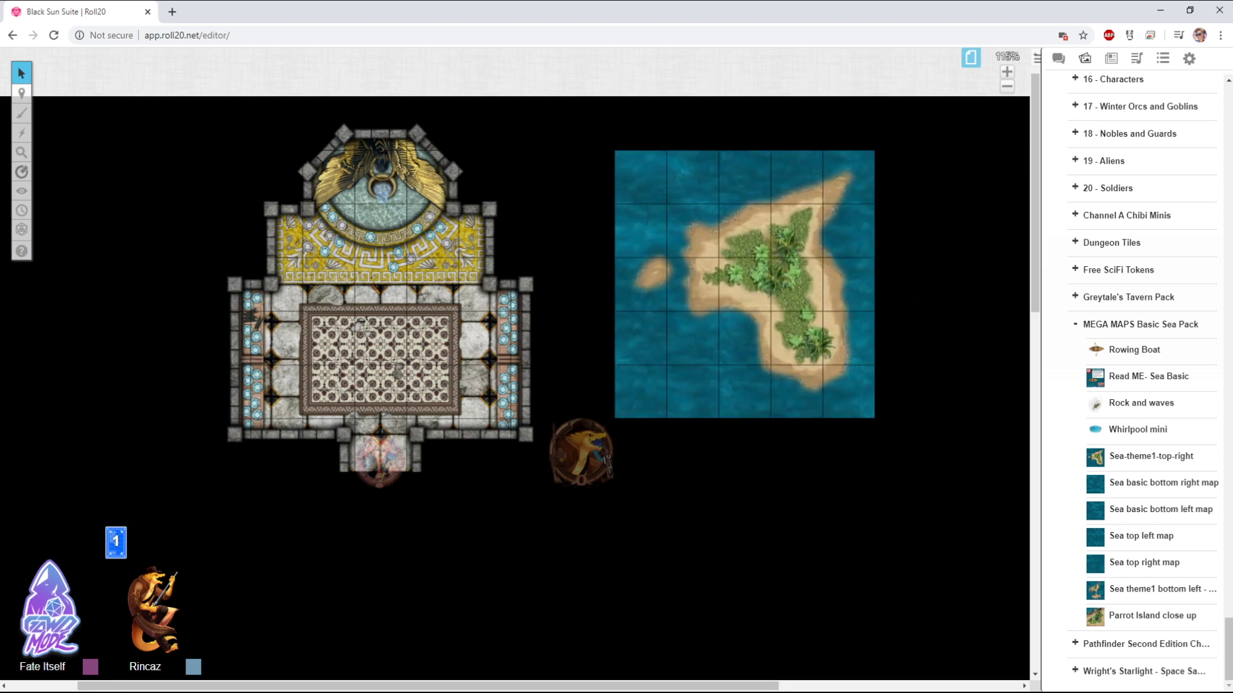
click(744, 285)
drag(874, 418, 981, 526)
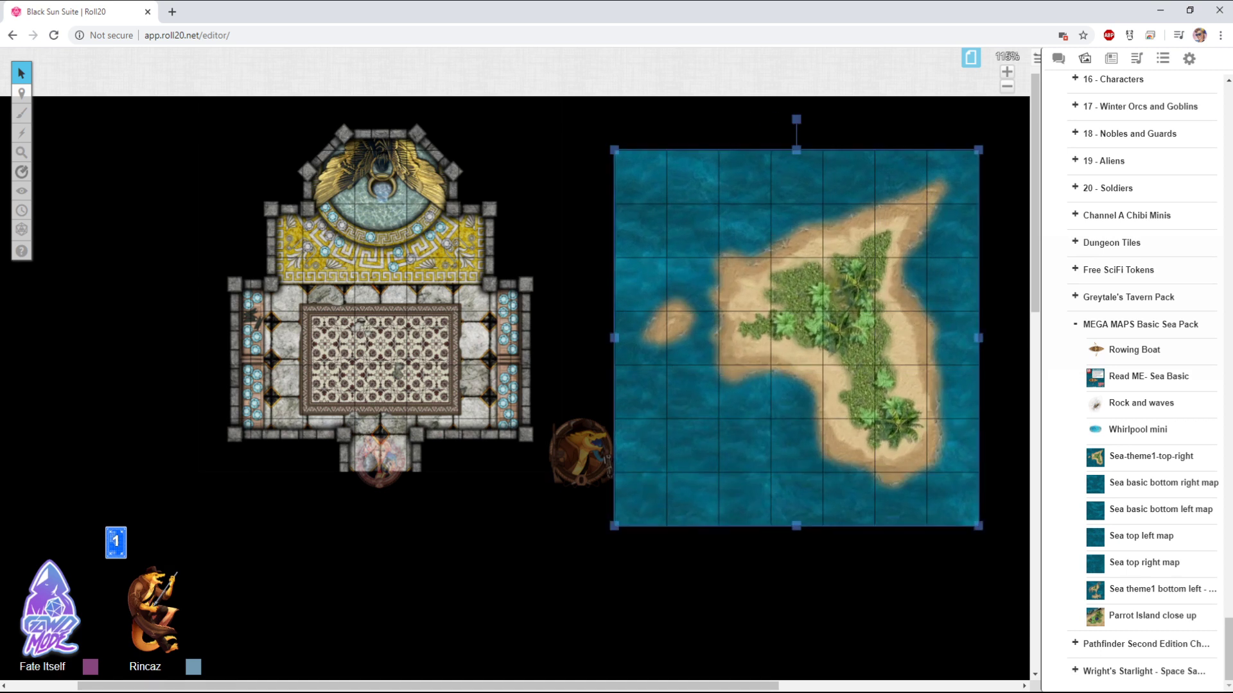
drag(797, 337, 796, 284)
key(Down)
Shift the Angel Fountain tile three grid cells left, farther away from the island tile
click(380, 283)
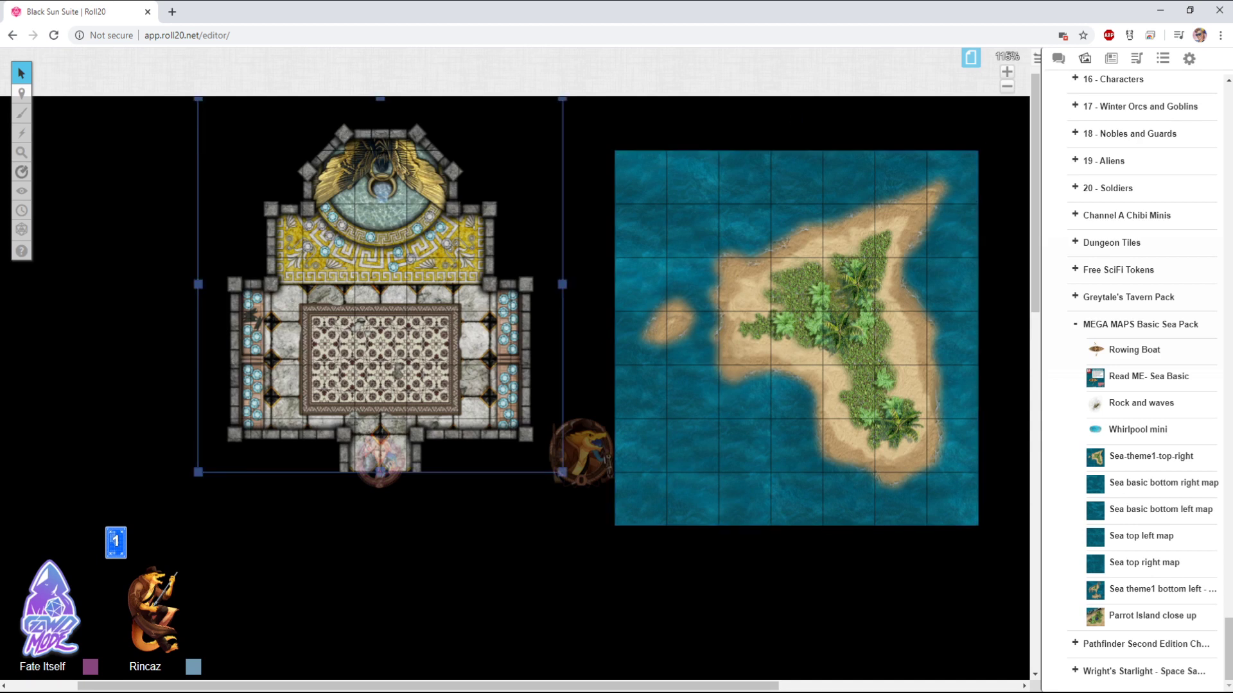
key(Delete)
click(797, 338)
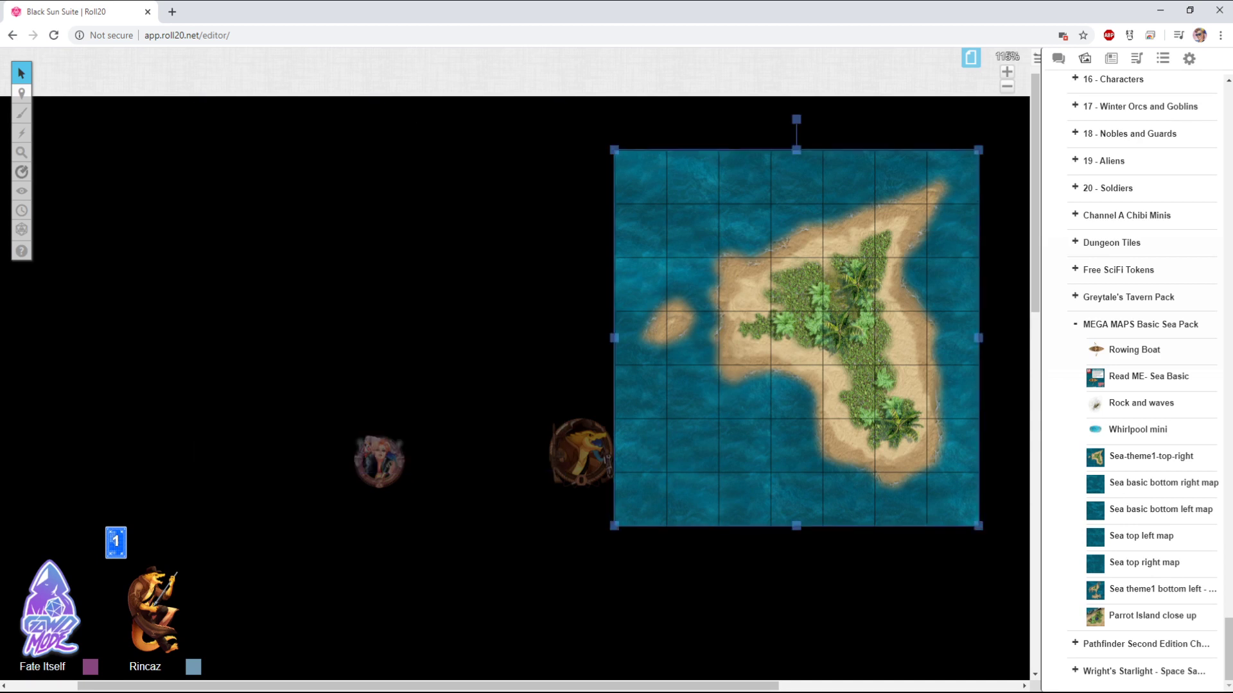
key(ctrl+z)
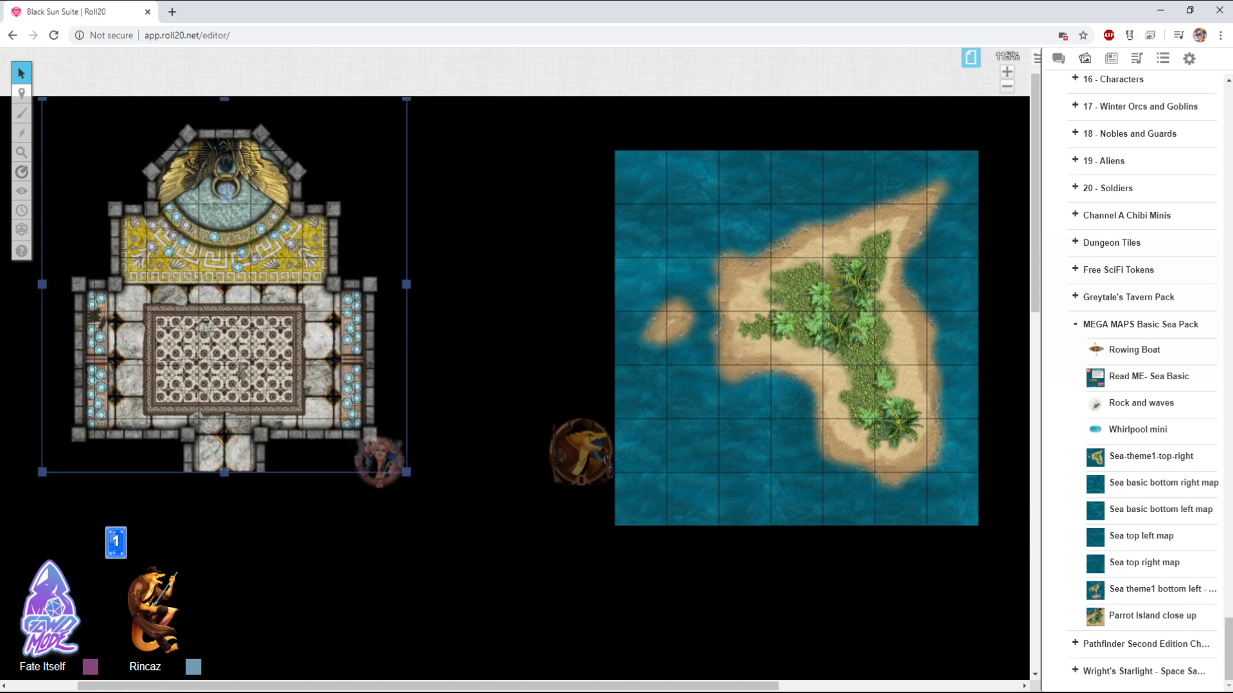
Set the background color of the Jungle (Copy) page to blue #4a86e8
click(971, 58)
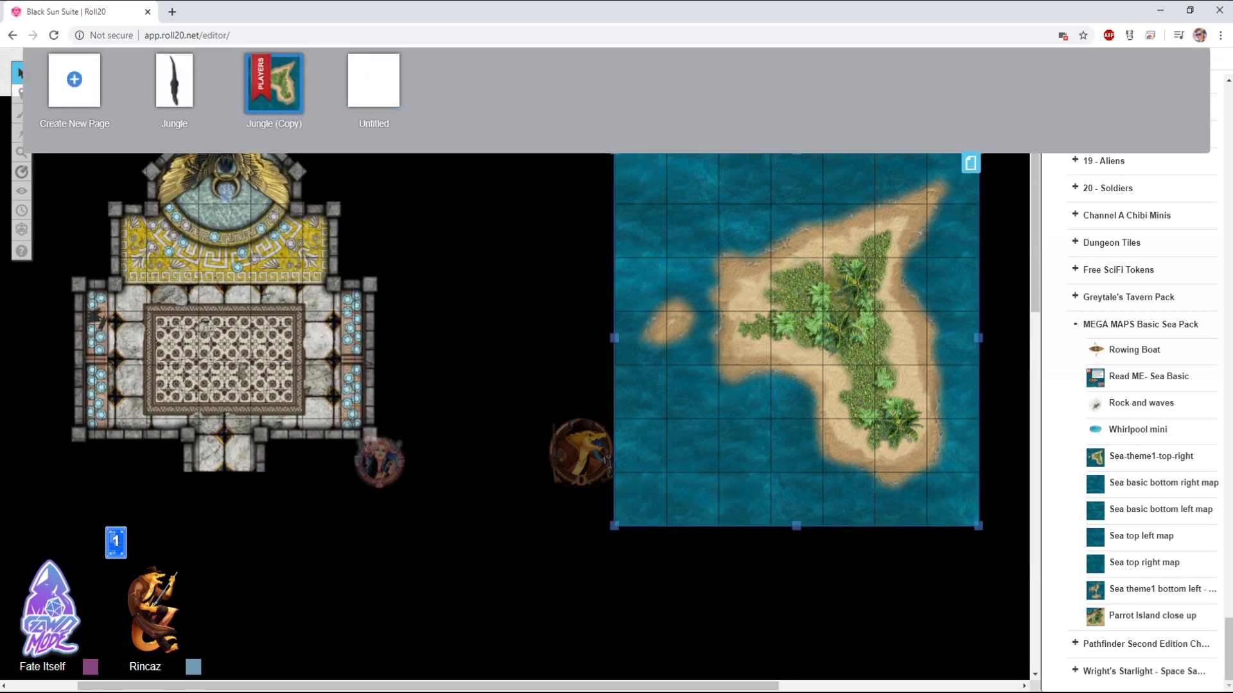
click(235, 63)
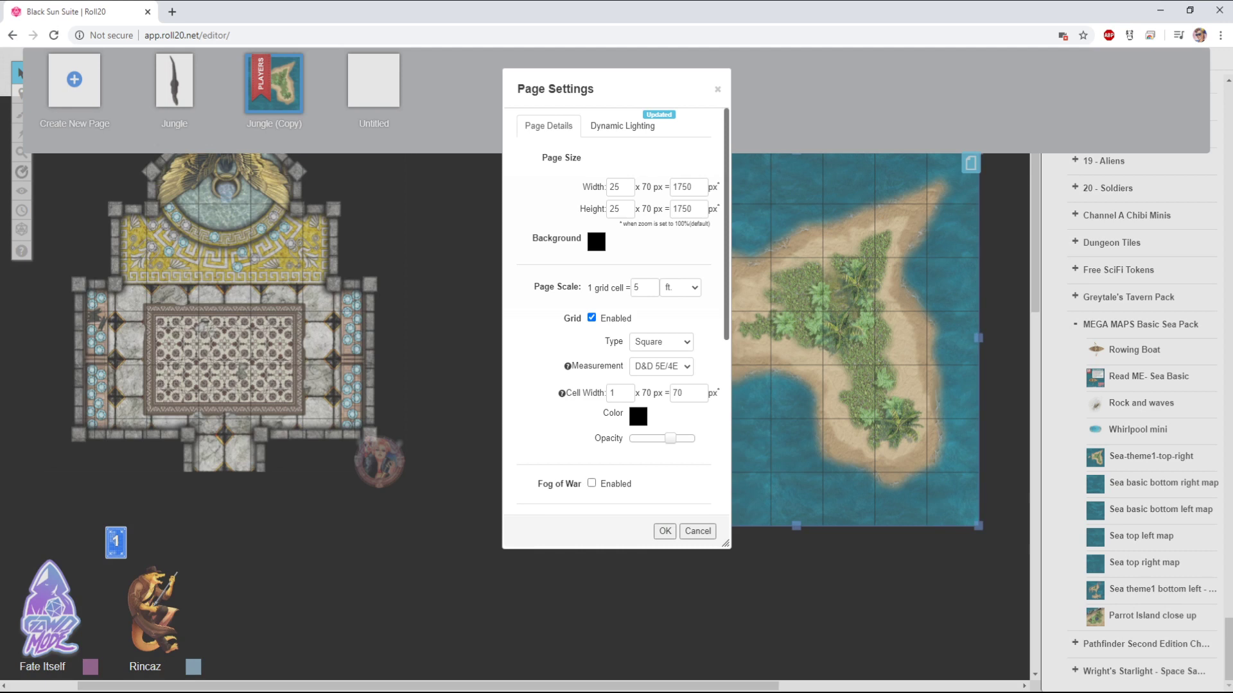
click(596, 241)
click(543, 282)
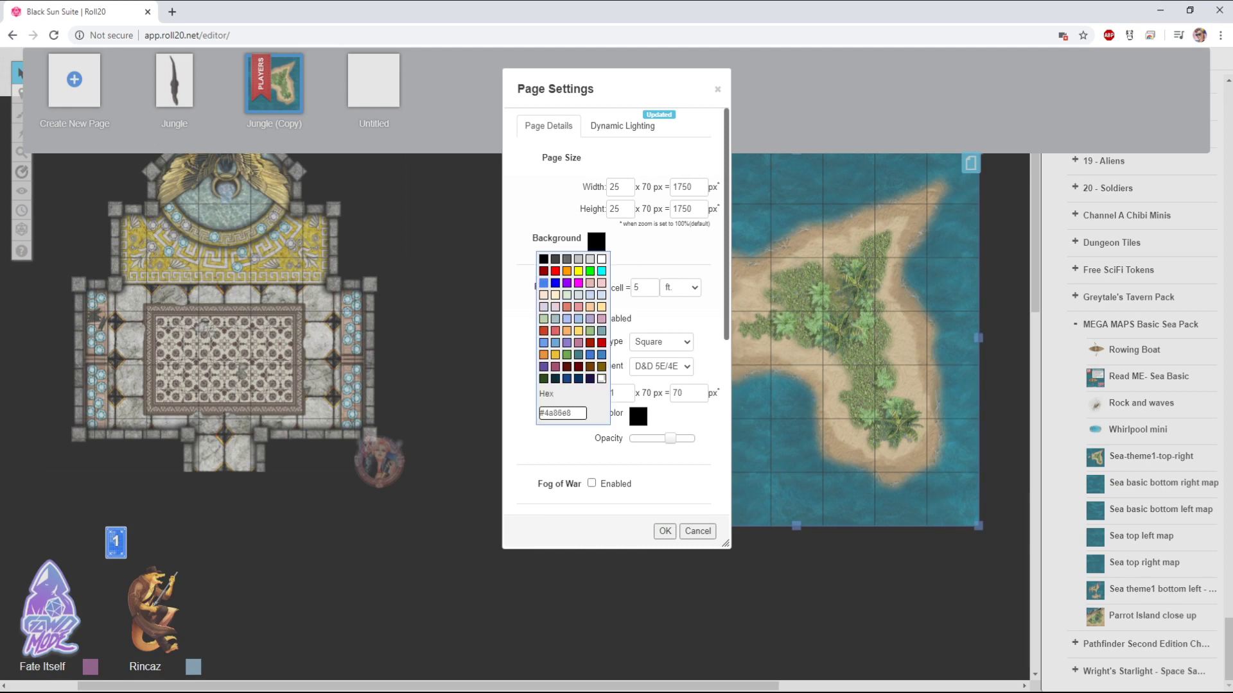
click(665, 531)
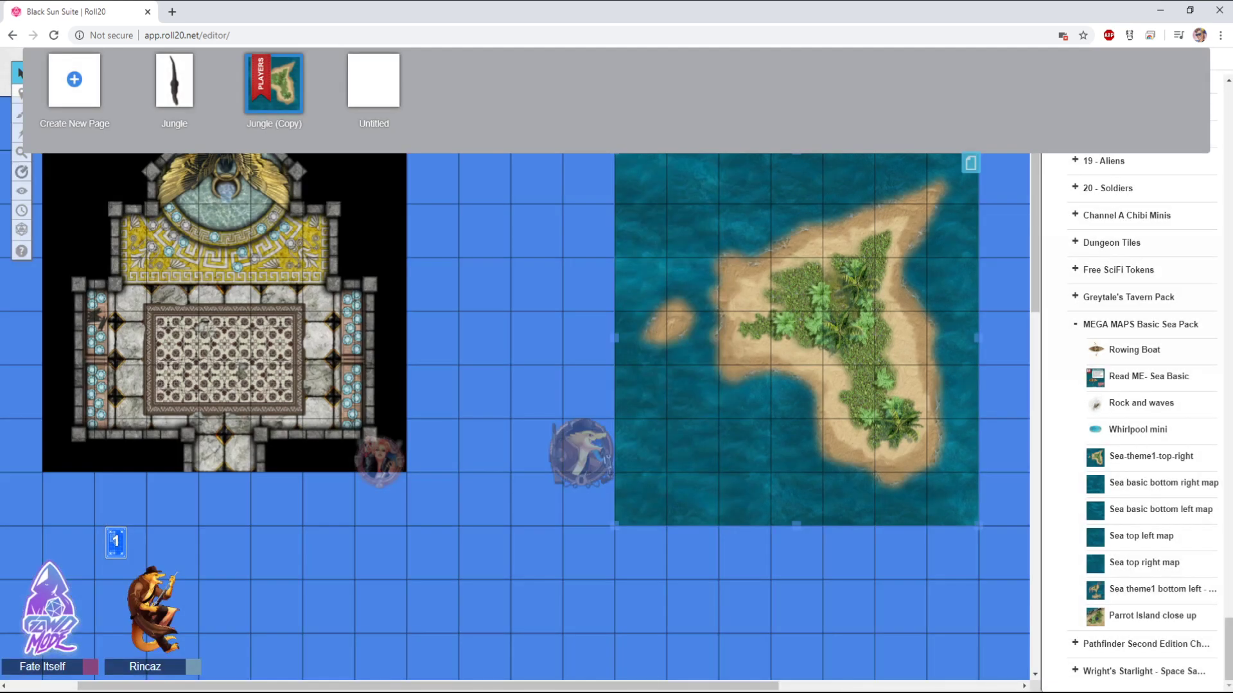
Set the Jungle (Copy) page background to the muted teal swatch to suit the sea around the island tile
click(235, 64)
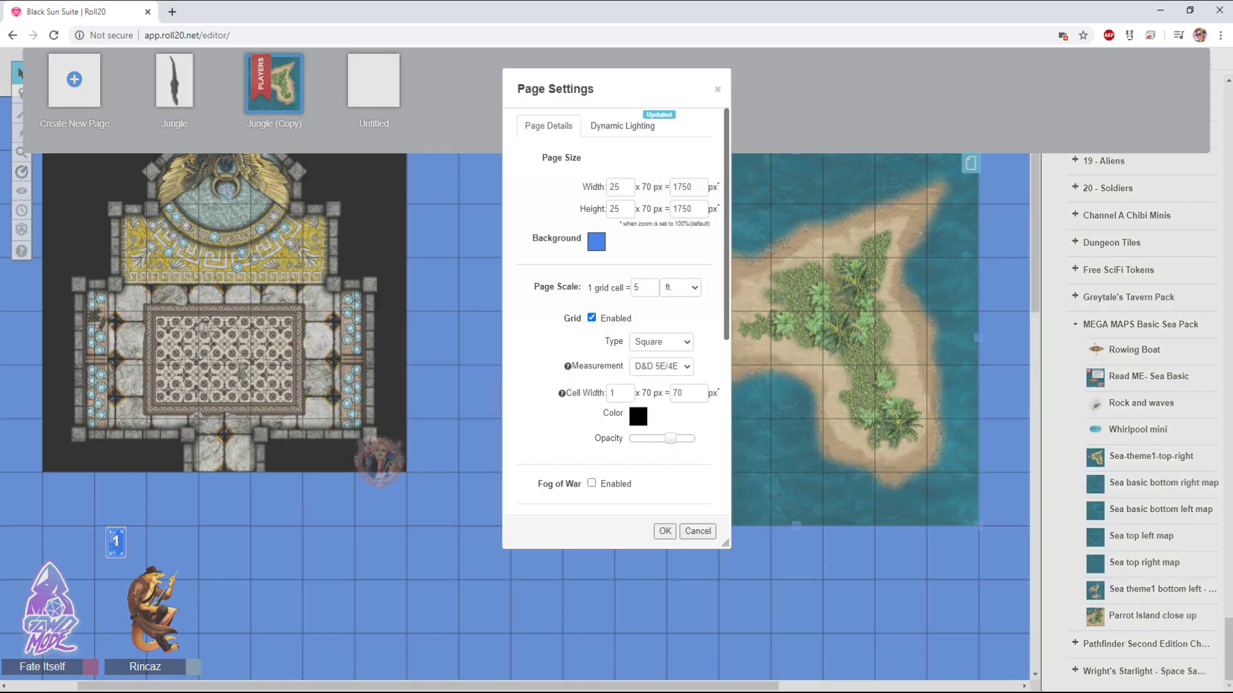
click(595, 241)
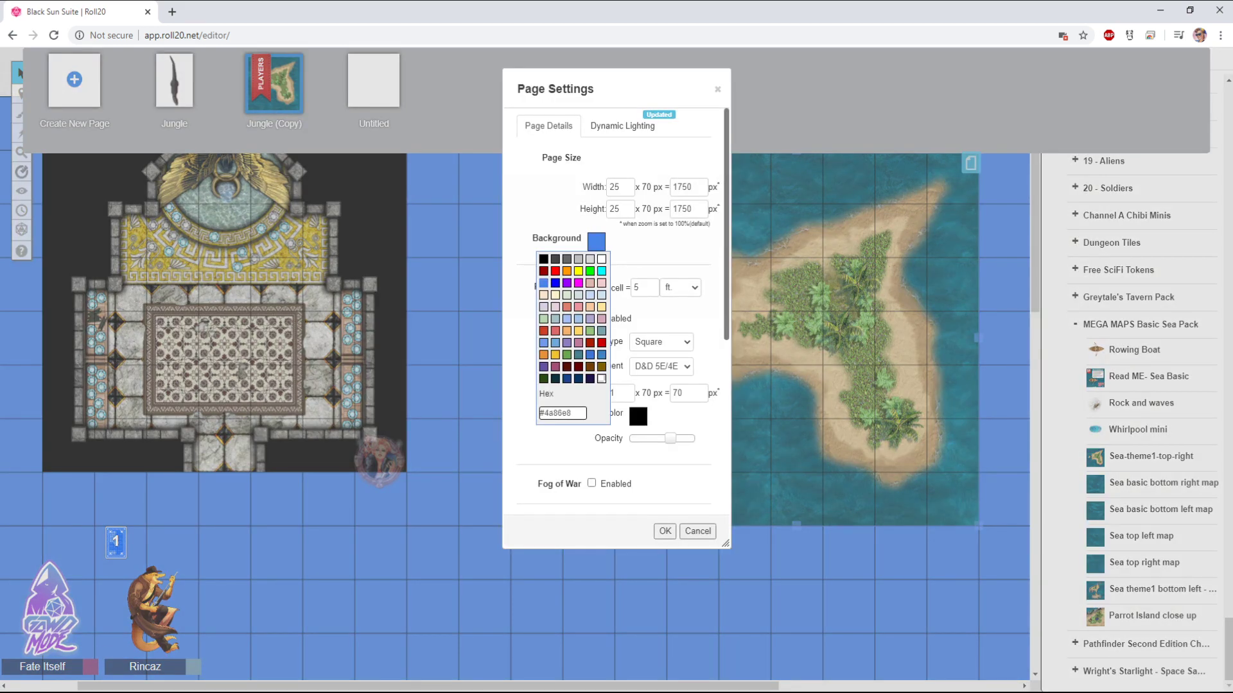
click(579, 354)
click(665, 530)
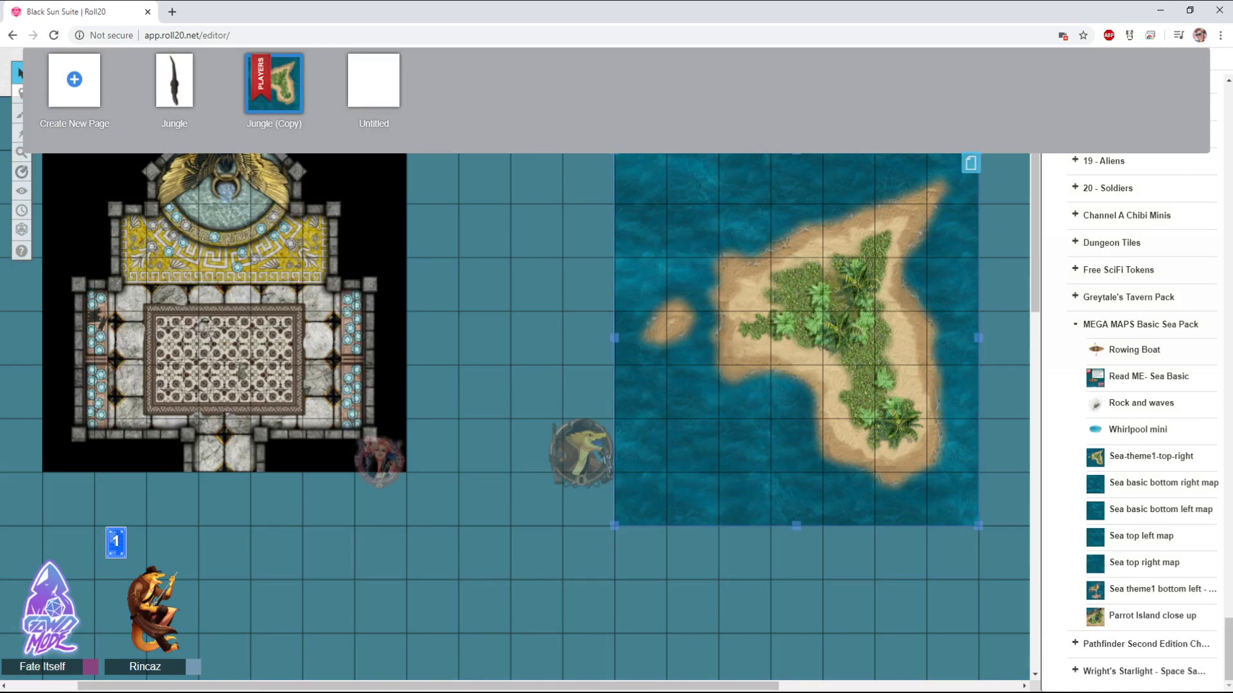
click(971, 163)
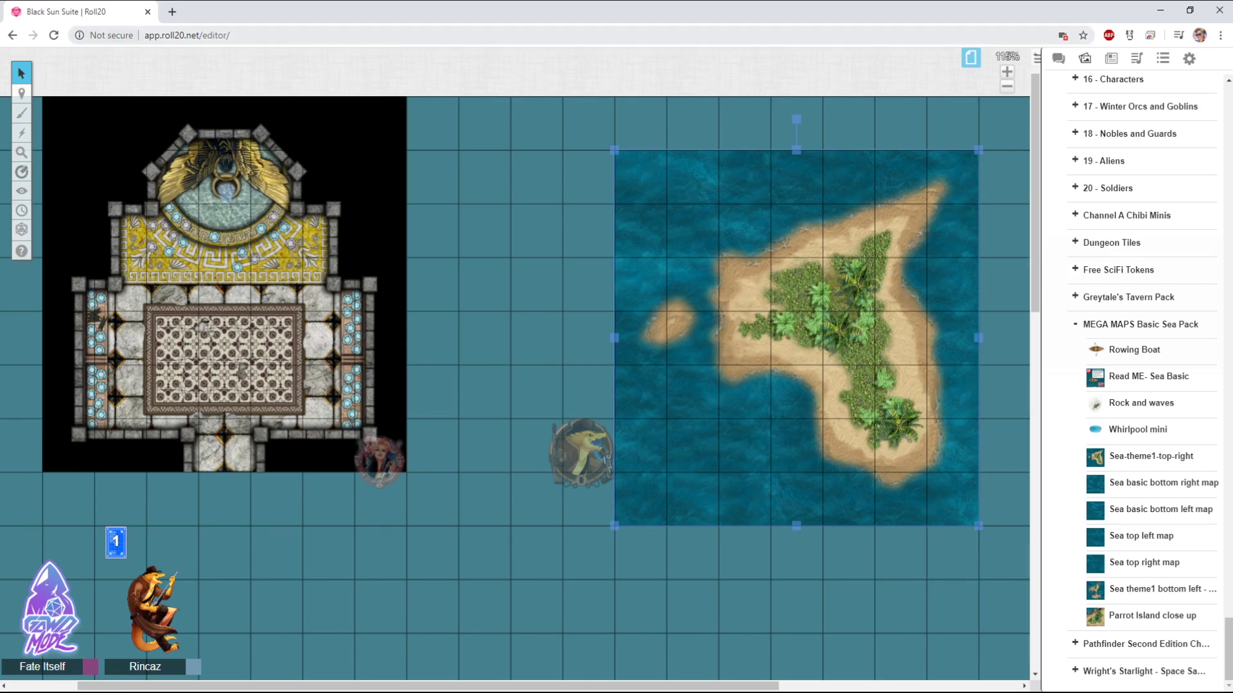
Check the current background color in the Jungle (Copy) page settings
click(970, 57)
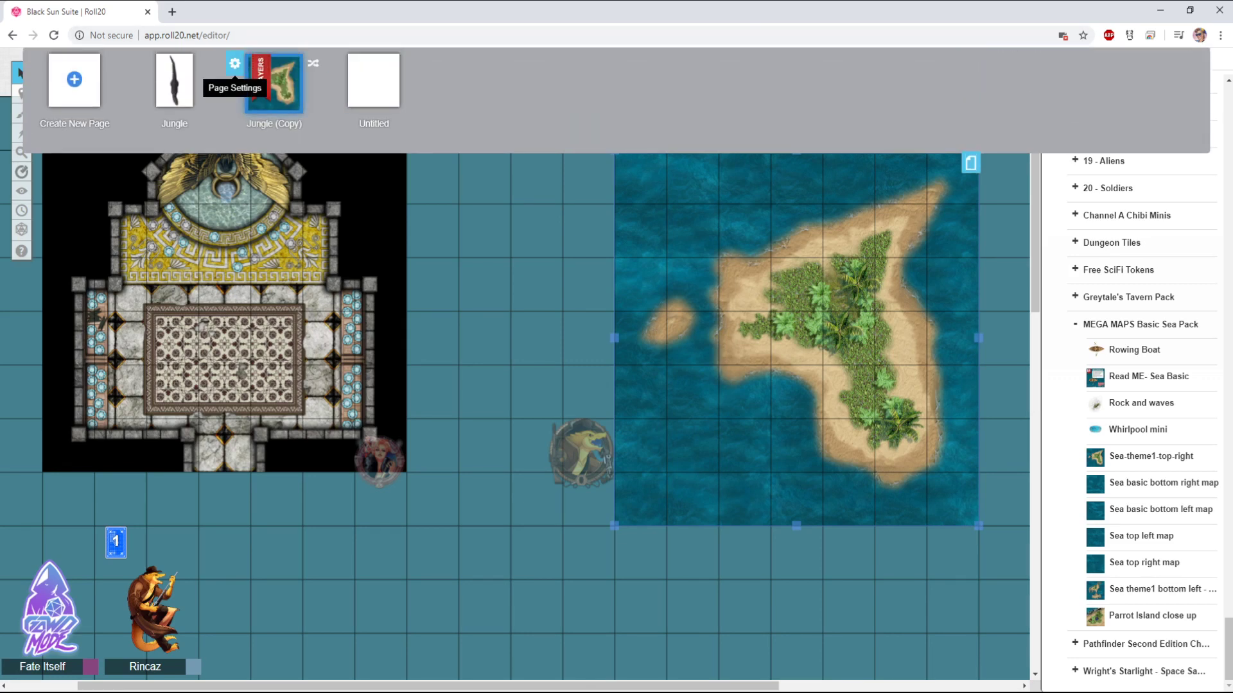
click(235, 63)
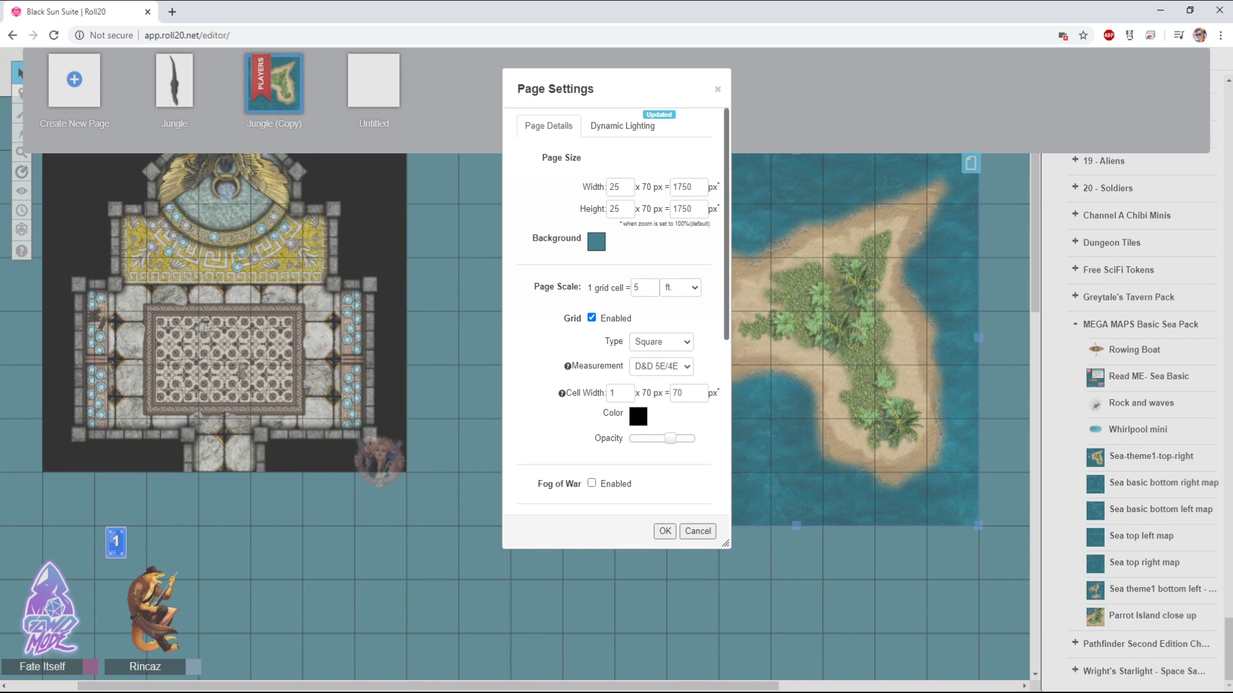
click(596, 241)
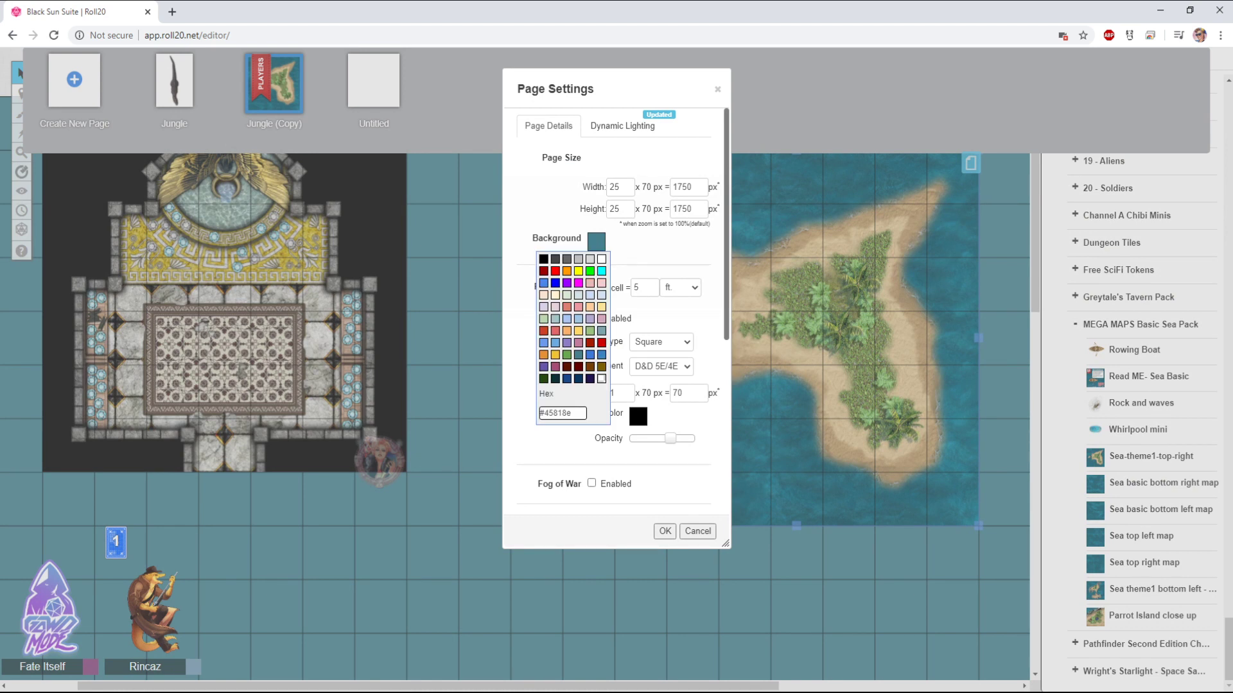
click(665, 531)
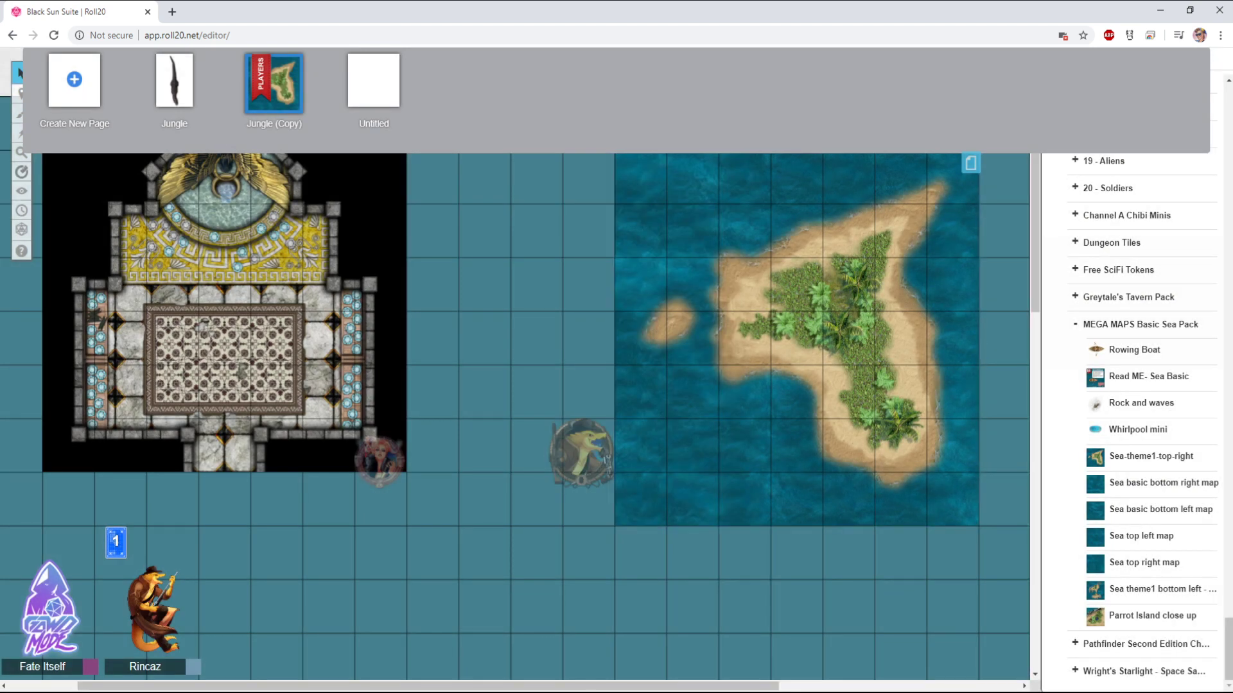
click(970, 163)
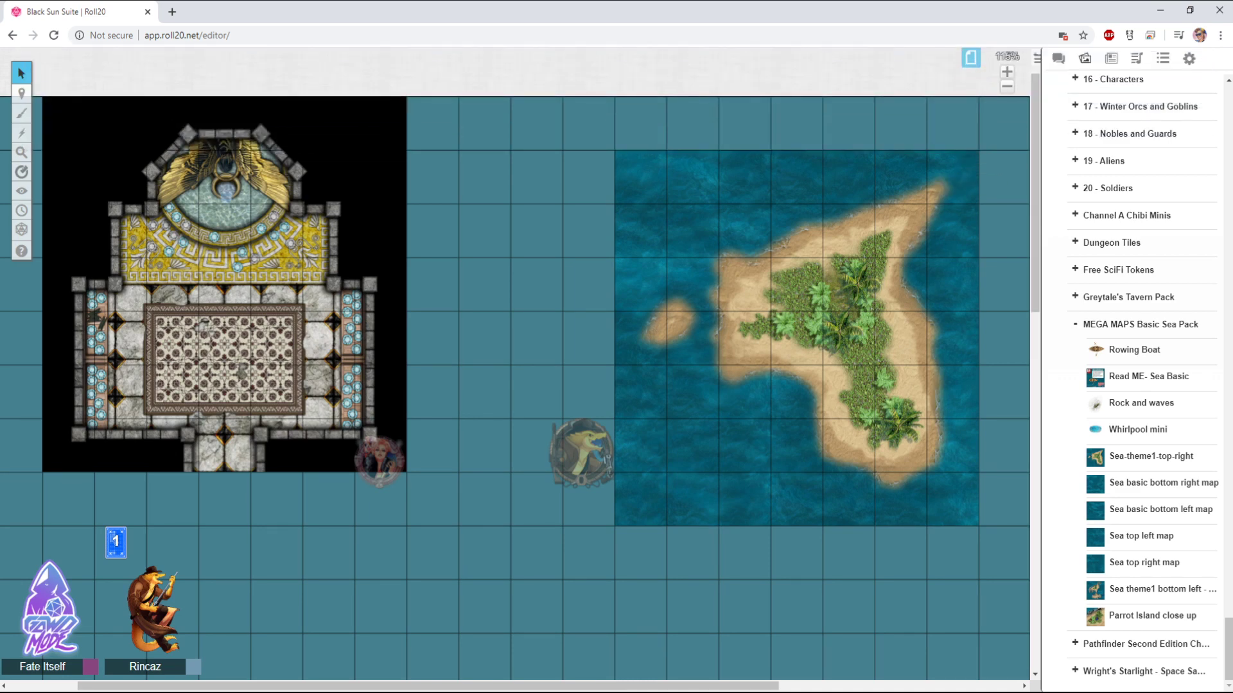
Set the Jungle (Copy) page background to black so it blends with the Angel Fountain tile's surroundings
mouse_move(797, 338)
mouse_down()
mouse_move(773, 303)
mouse_move(785, 318)
mouse_up()
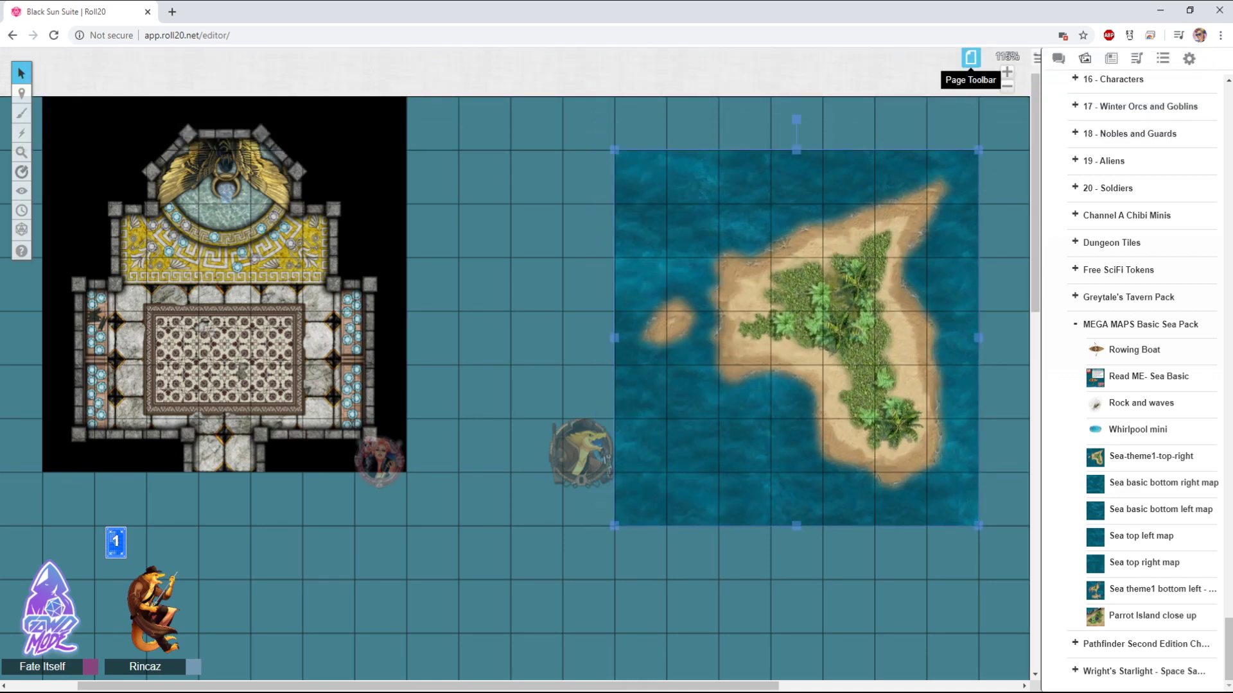
click(971, 58)
click(235, 62)
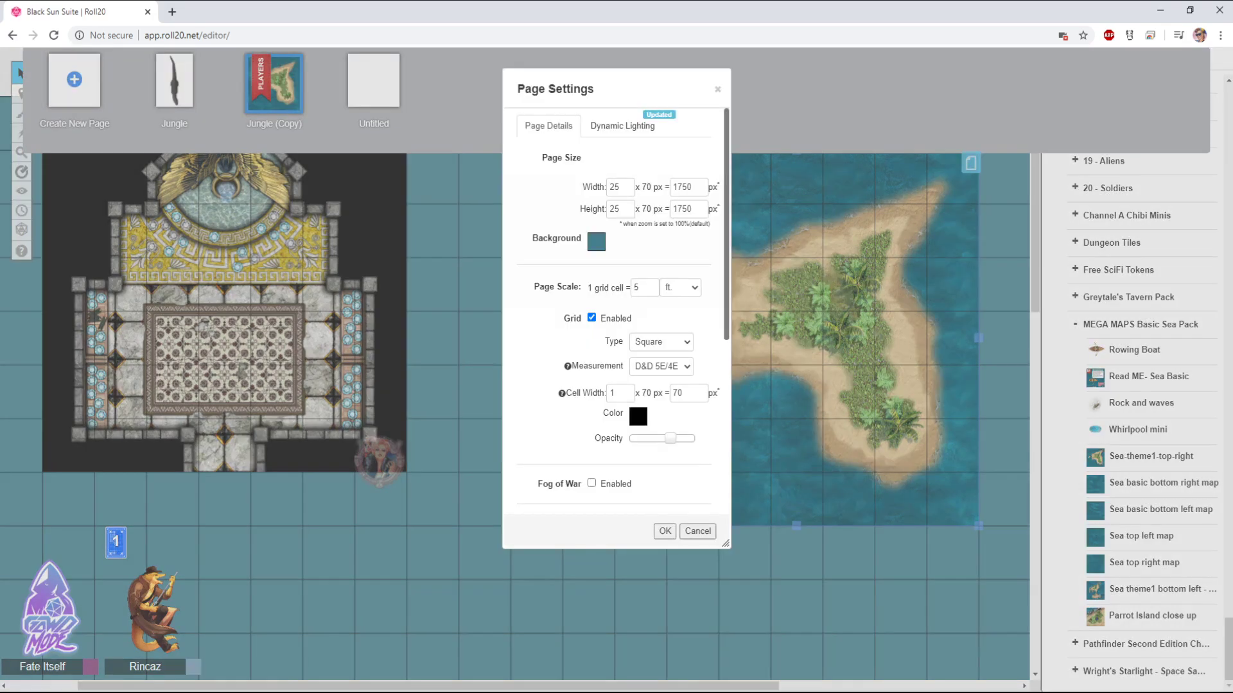
click(595, 241)
click(544, 258)
click(665, 531)
click(971, 162)
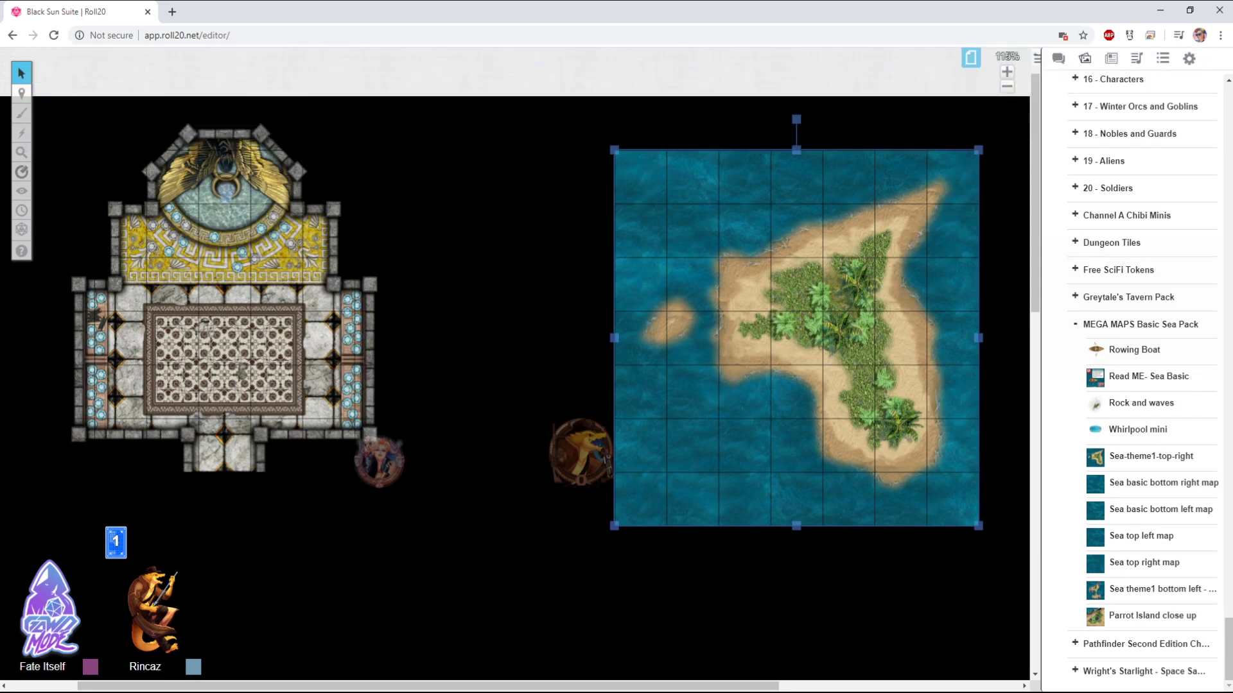
key(Escape)
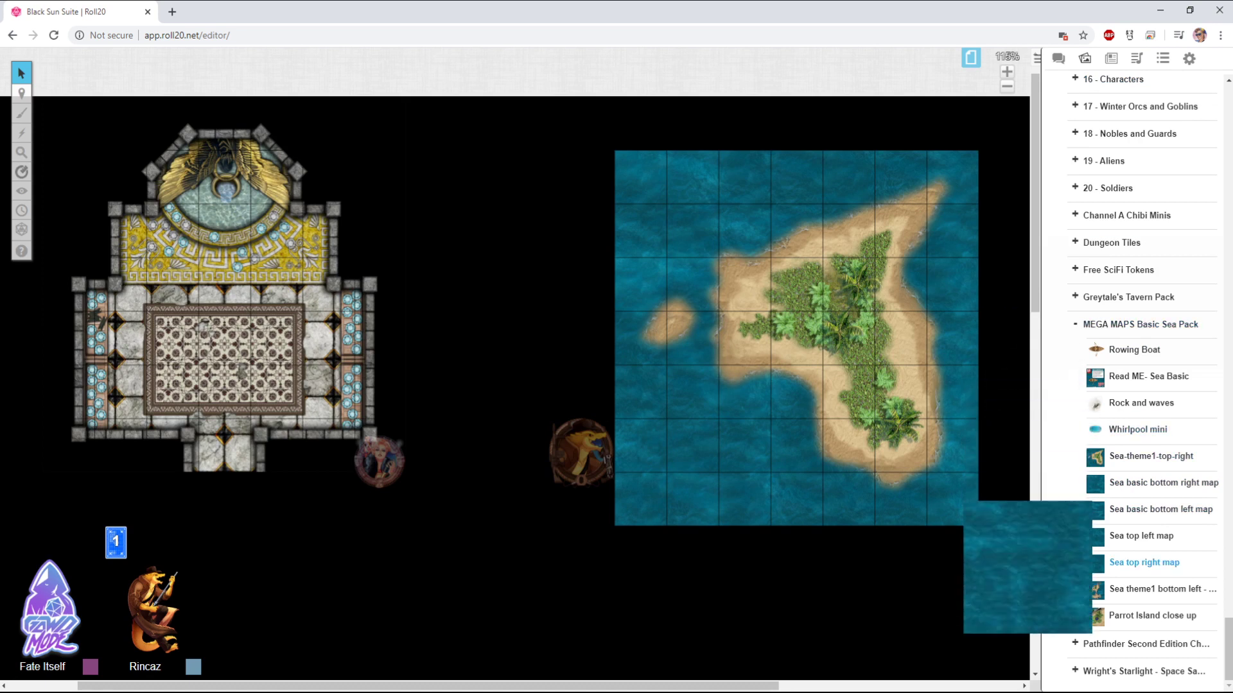
Try out a token from the Free Assets freebies on the island tile and delete it
scroll(1136, 443, up, 20)
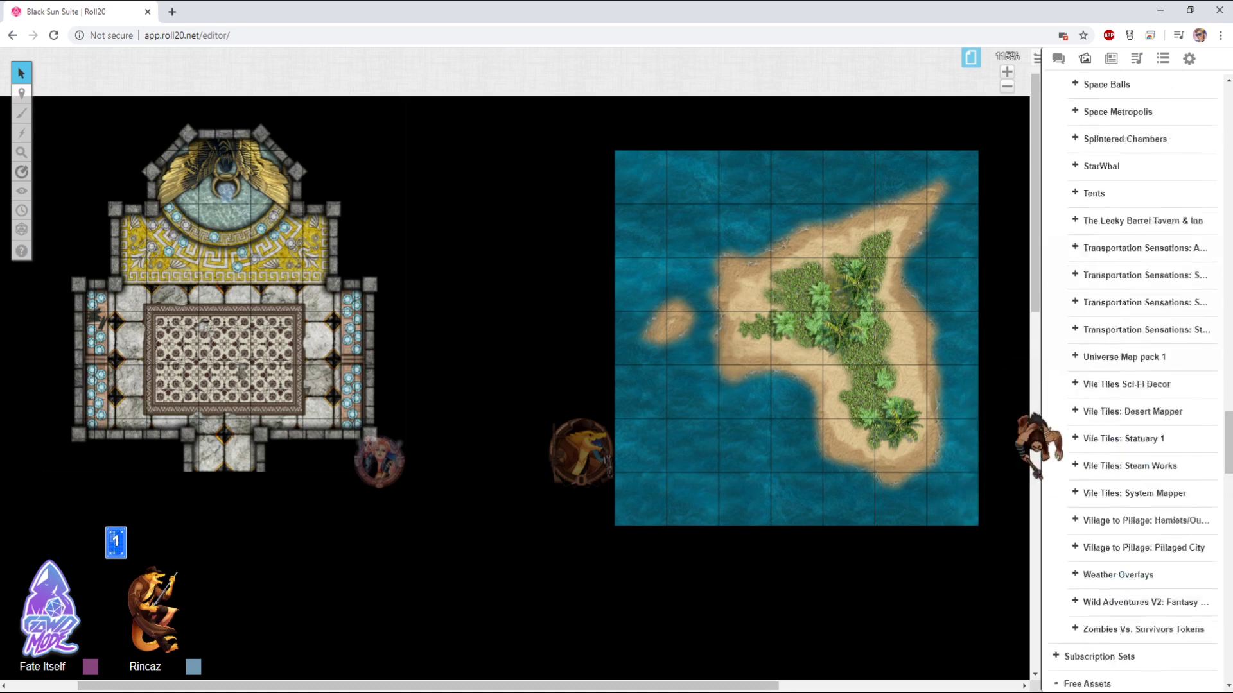
scroll(1123, 443, up, 15)
scroll(1123, 433, down, 20)
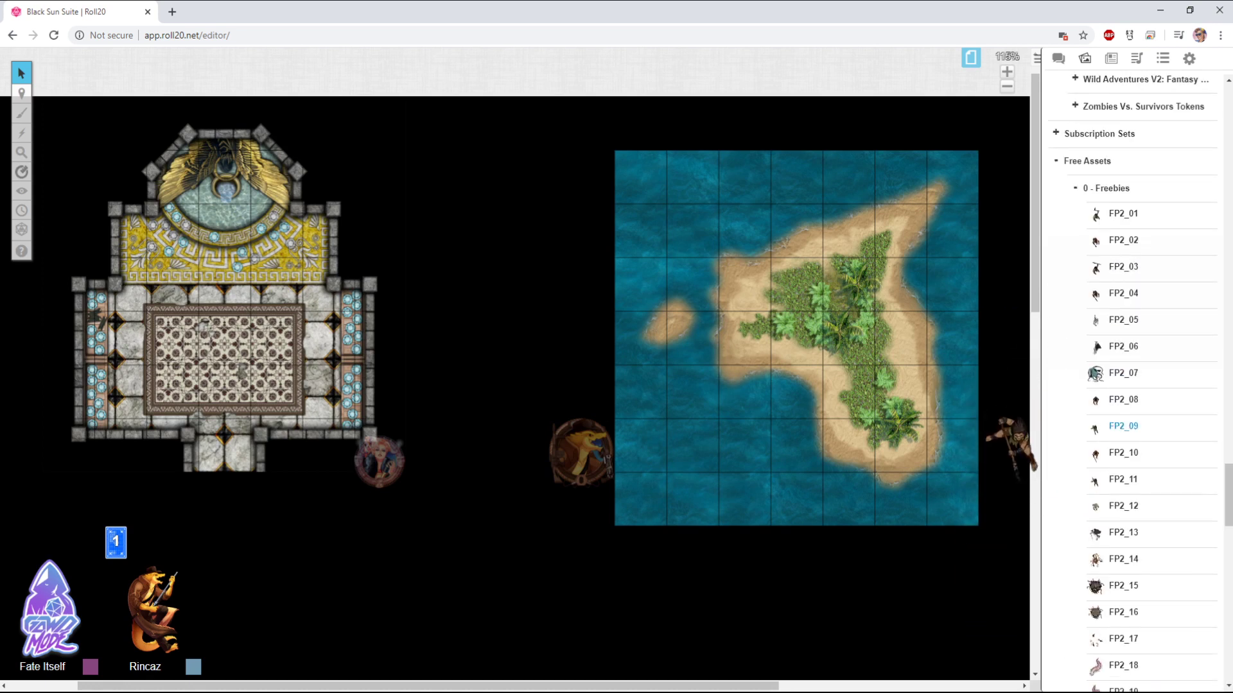
scroll(1124, 426, down, 7)
drag(1024, 443, 745, 283)
drag(615, 292, 796, 283)
key(Delete)
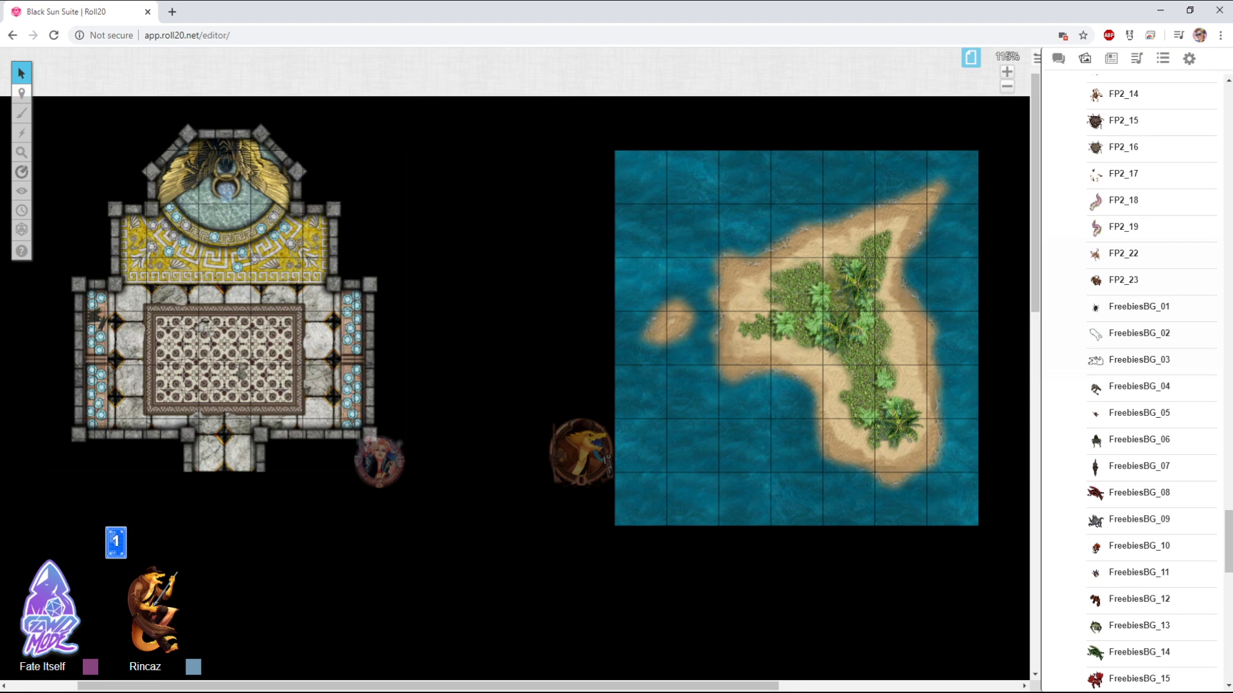
Examine the island tile's corner, side and rotation handles without altering the tile
click(796, 284)
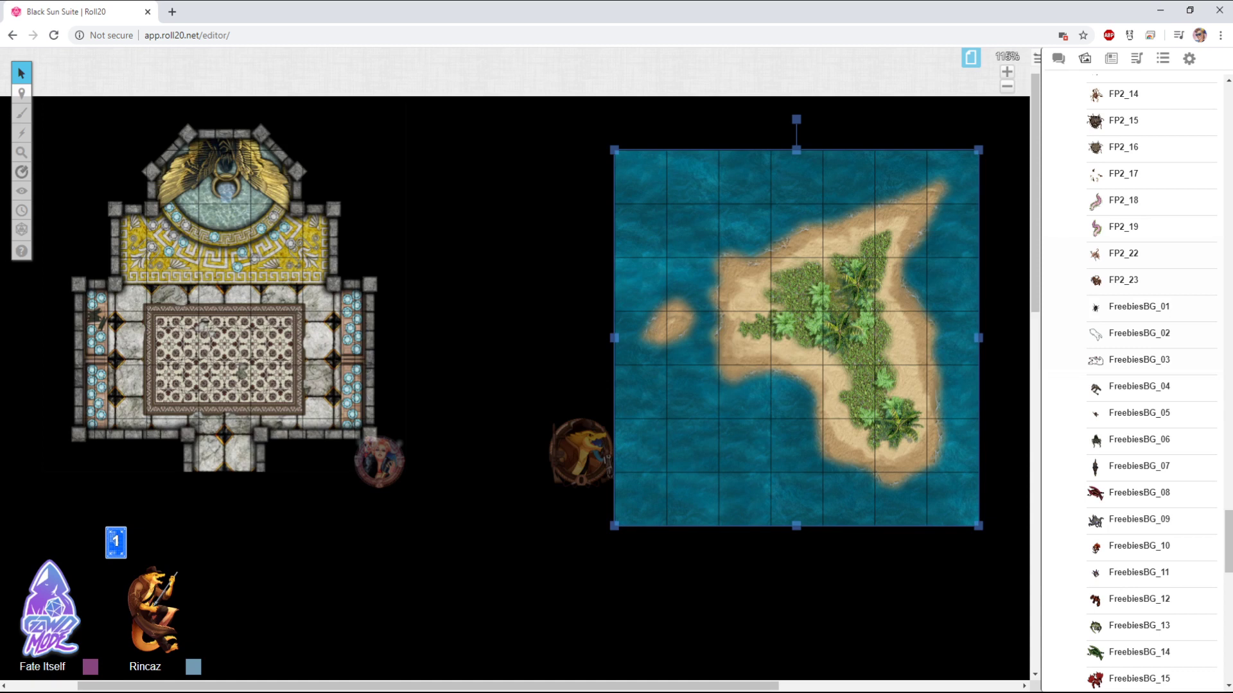
mouse_move(614, 525)
mouse_down()
mouse_move(657, 452)
mouse_move(684, 444)
mouse_move(538, 567)
mouse_move(647, 492)
mouse_move(729, 332)
mouse_move(614, 525)
mouse_up()
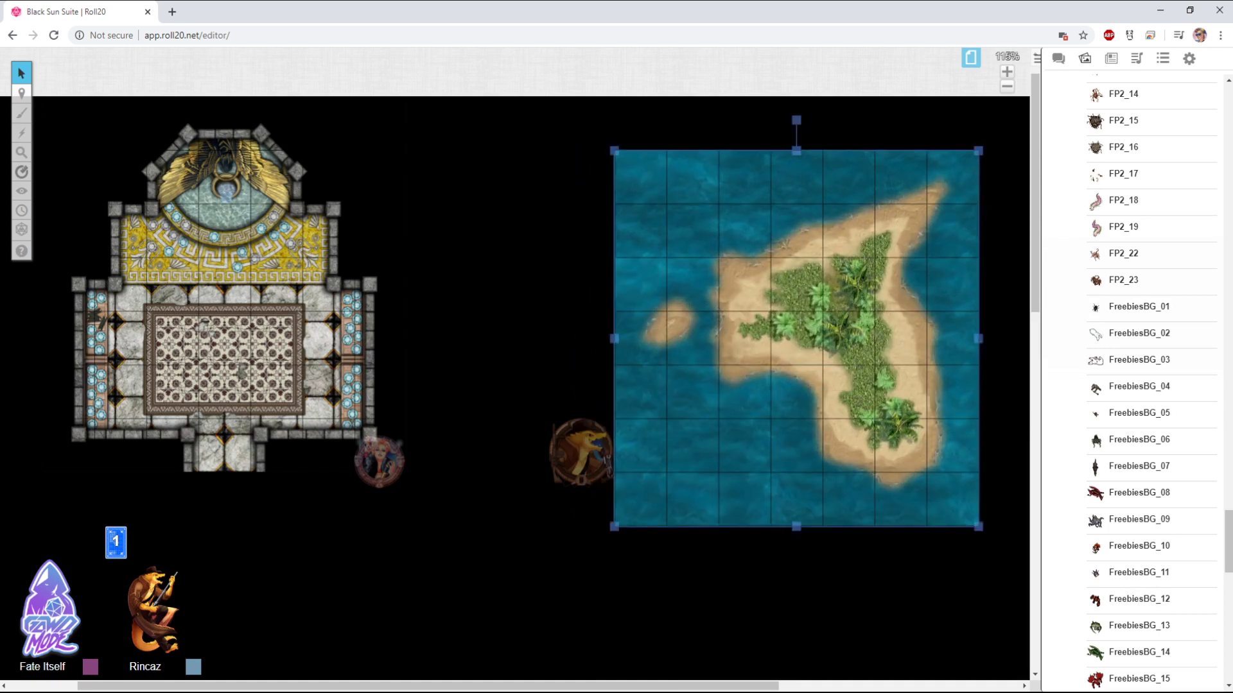
mouse_move(615, 338)
mouse_down()
mouse_move(679, 338)
mouse_move(615, 338)
mouse_up()
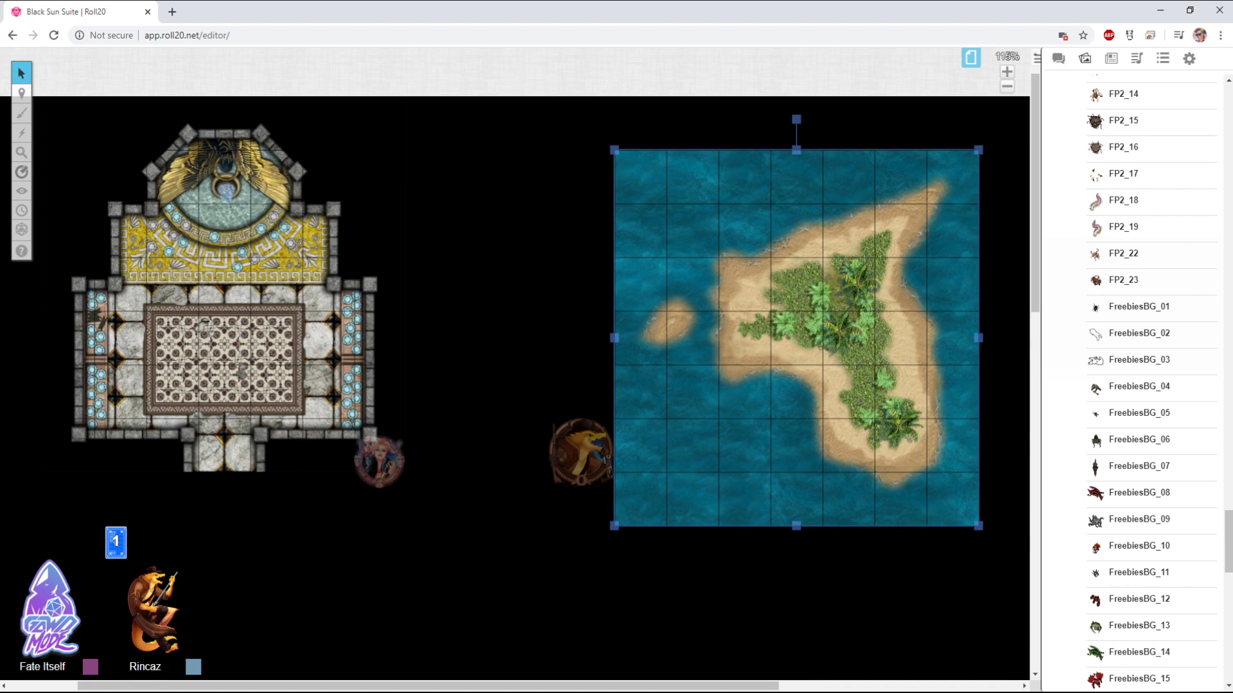
mouse_move(796, 120)
mouse_down()
mouse_move(906, 149)
mouse_move(1008, 346)
mouse_move(904, 527)
mouse_move(796, 556)
mouse_move(993, 267)
mouse_move(760, 124)
mouse_move(796, 119)
mouse_up()
key(Escape)
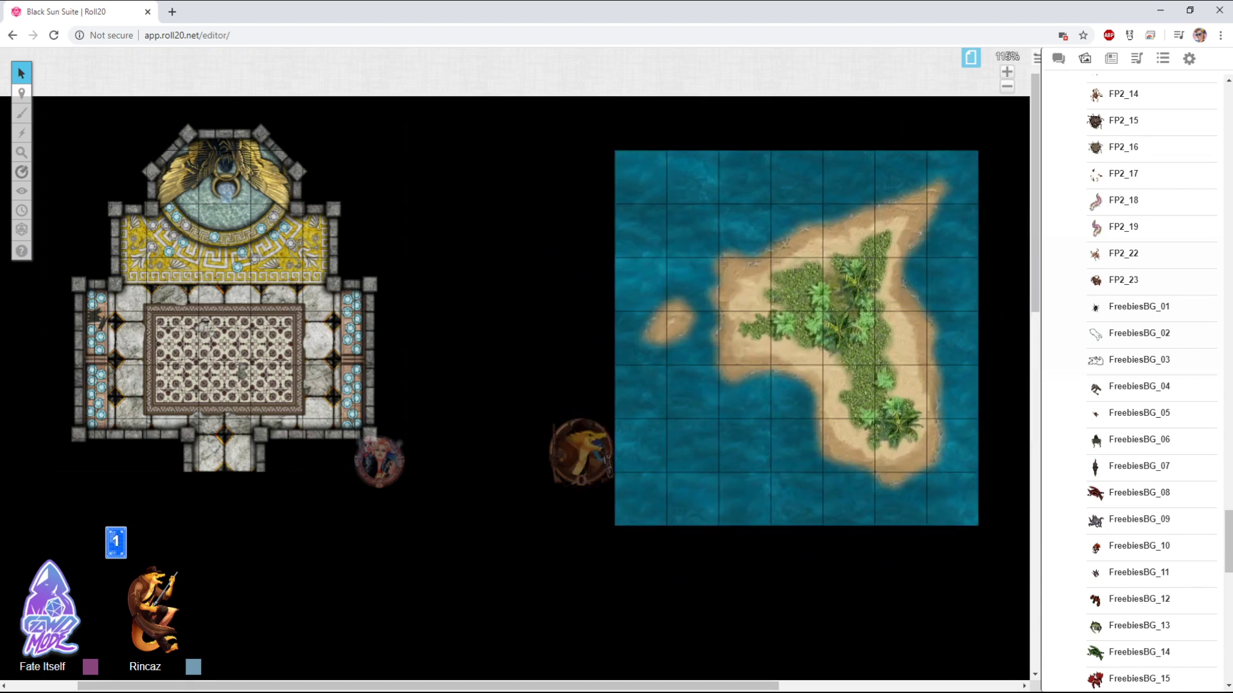
Duplicate the Angel Fountain tile, rotate the copy 180 degrees and place it directly below the original so their hallways join
click(224, 284)
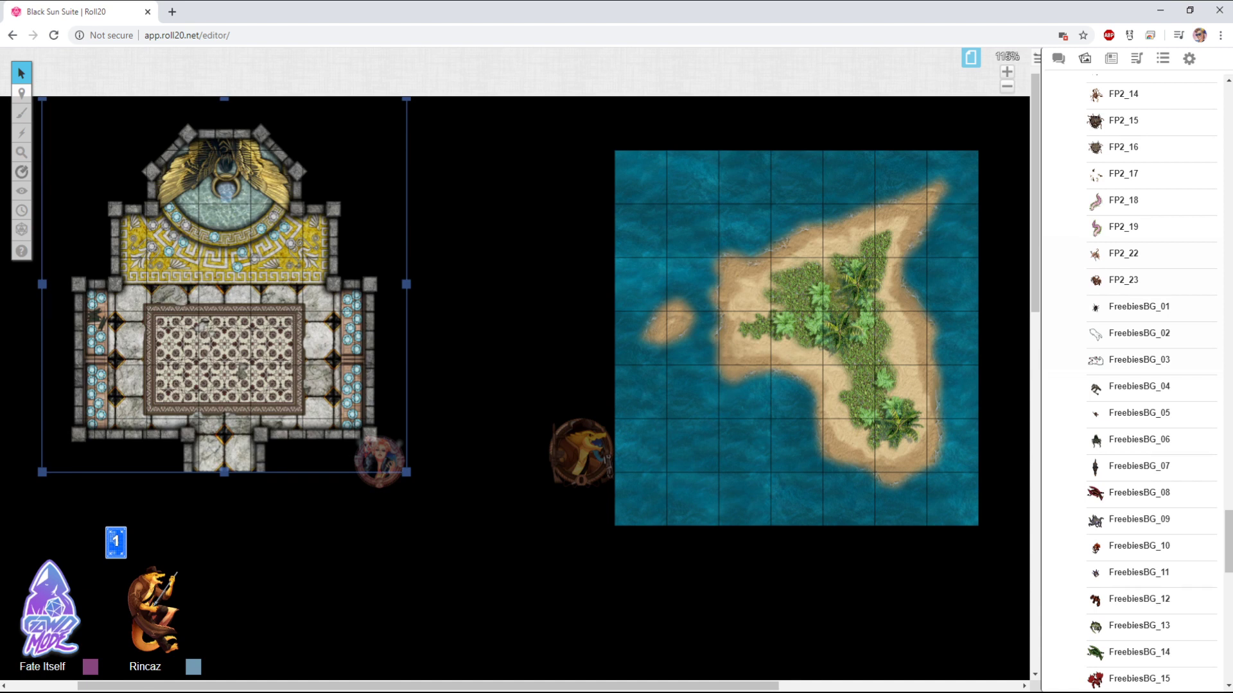
key(ctrl+v)
drag(238, 328, 432, 391)
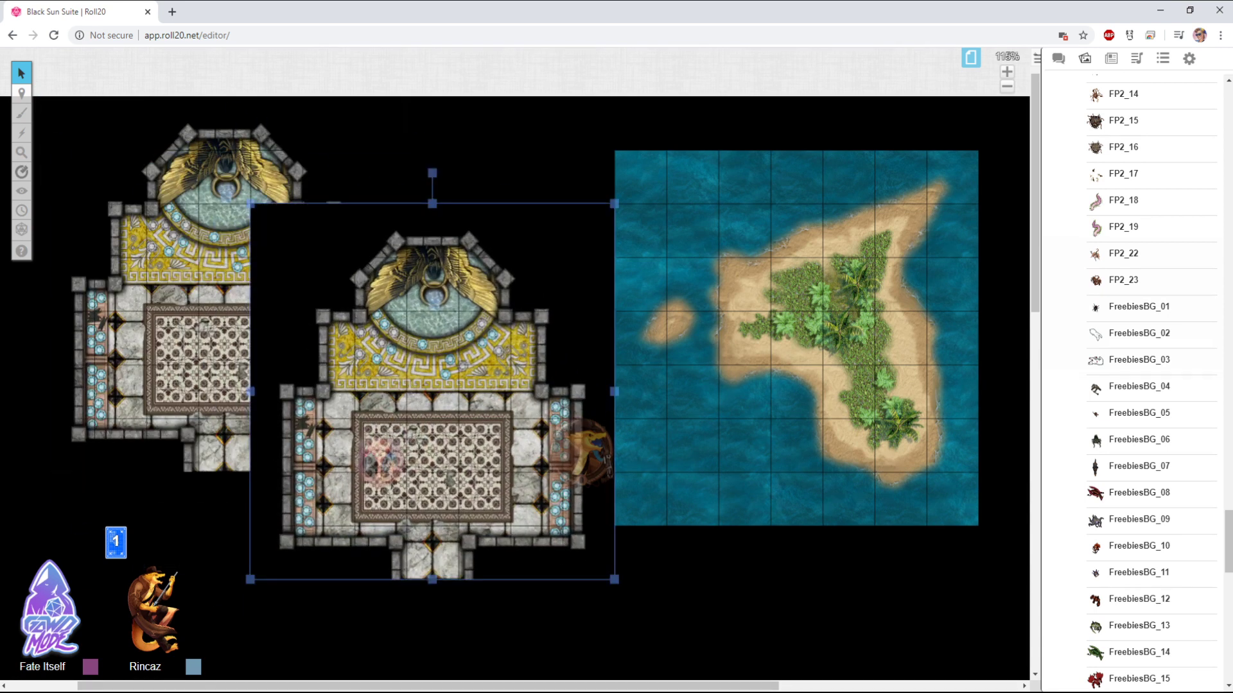
drag(432, 172, 432, 609)
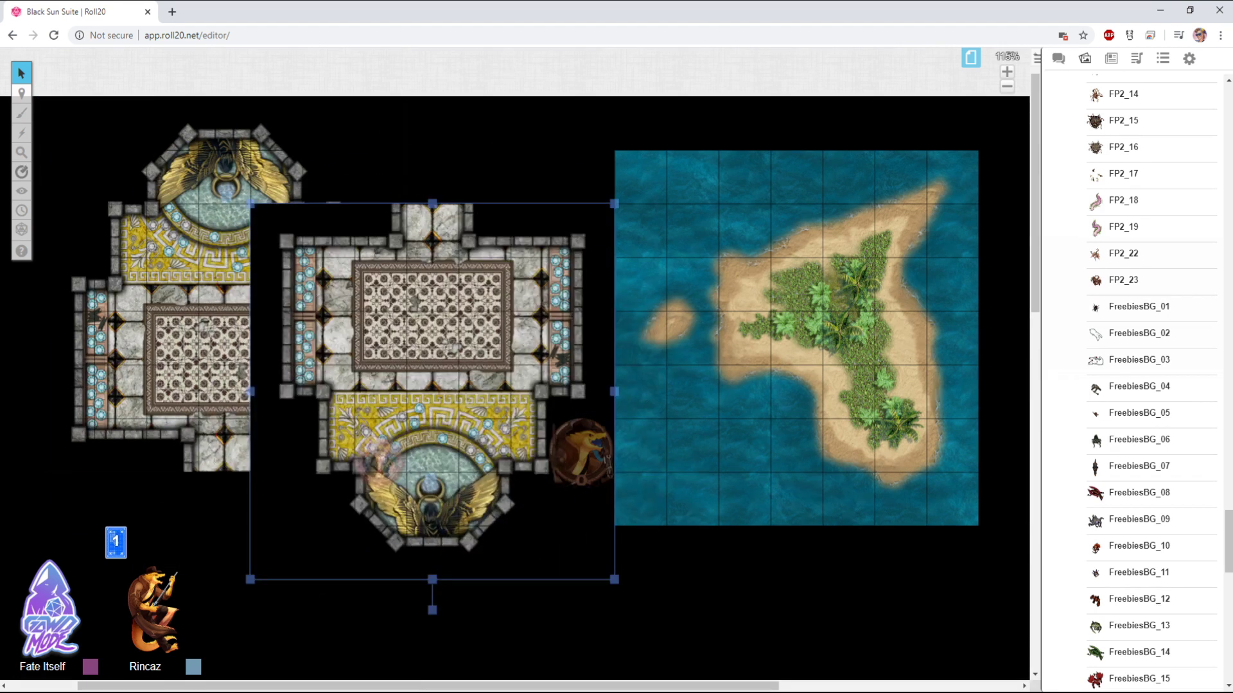
drag(432, 391, 224, 660)
key(Escape)
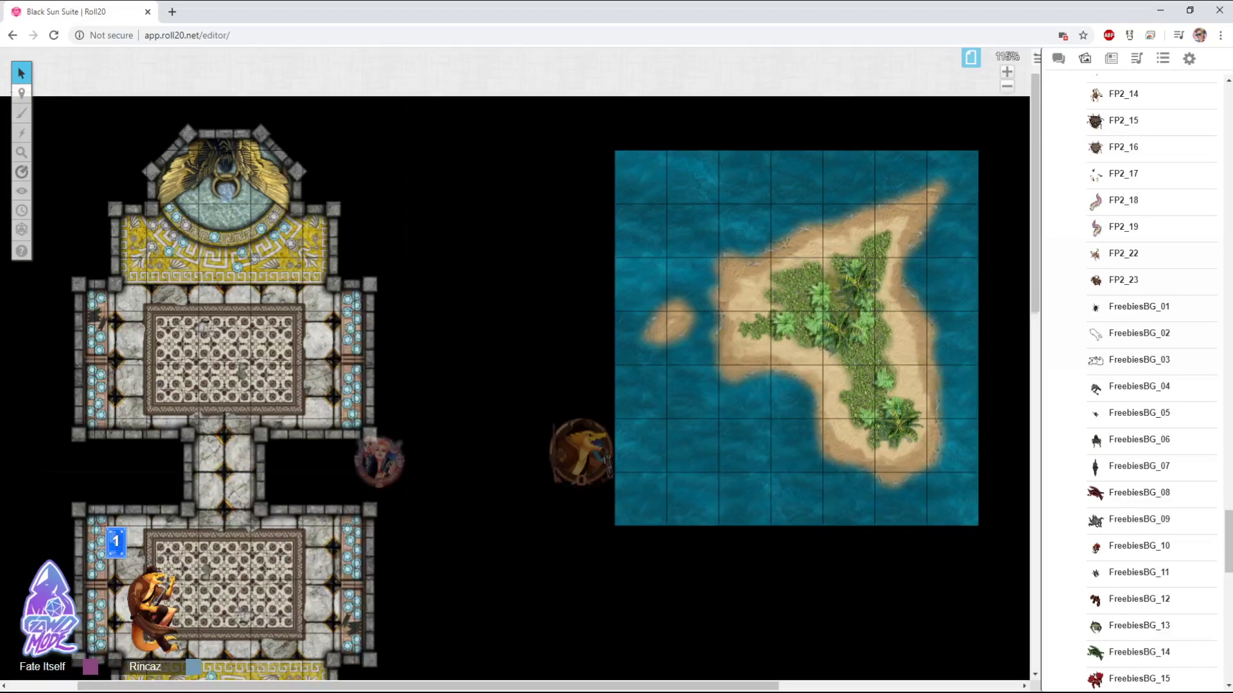
Inspect the joined fountain rooms and preview the Angel Fountain tile in the Marketplace Purchases map tile set
drag(521, 363, 578, 253)
scroll(539, 364, up, 2)
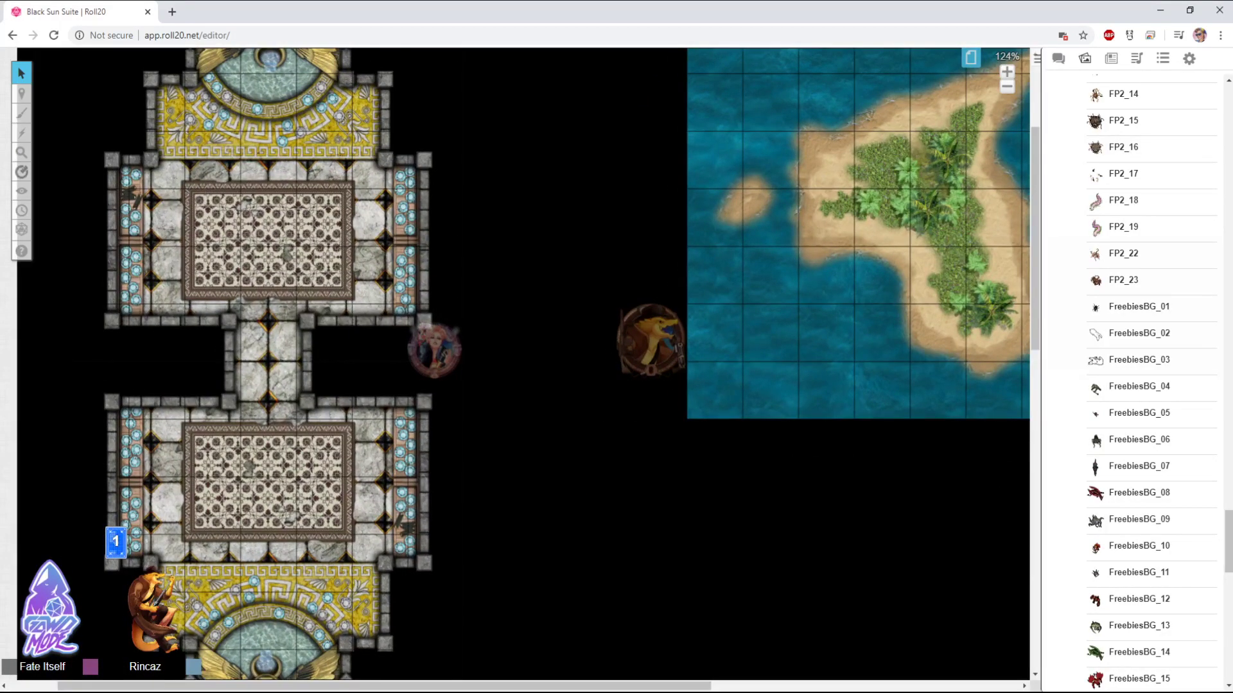
drag(538, 364, 600, 526)
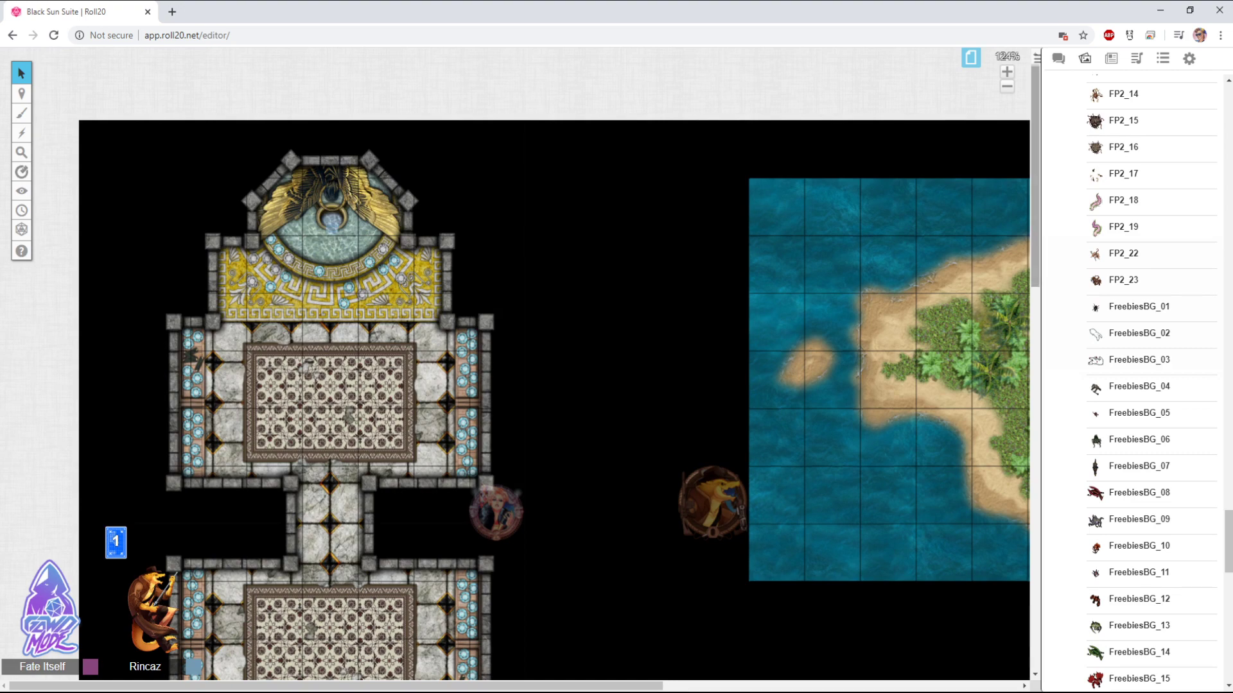
scroll(1142, 385, up, 15)
scroll(1143, 378, up, 20)
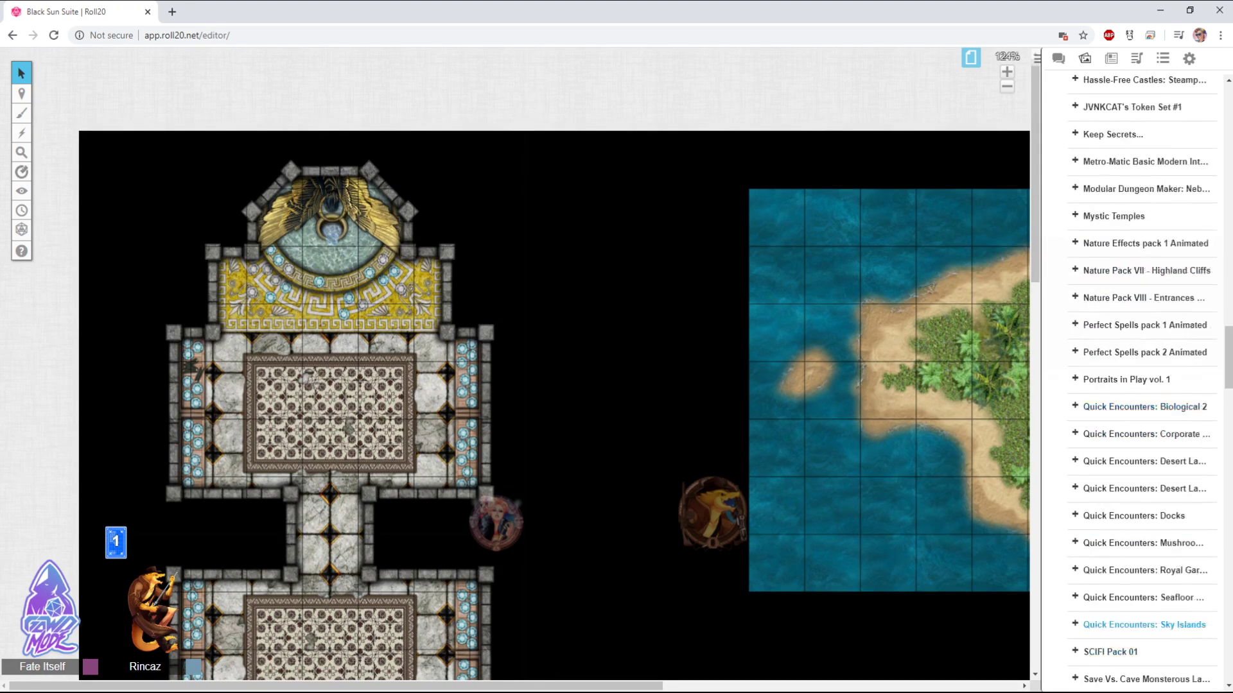
scroll(1133, 410, up, 10)
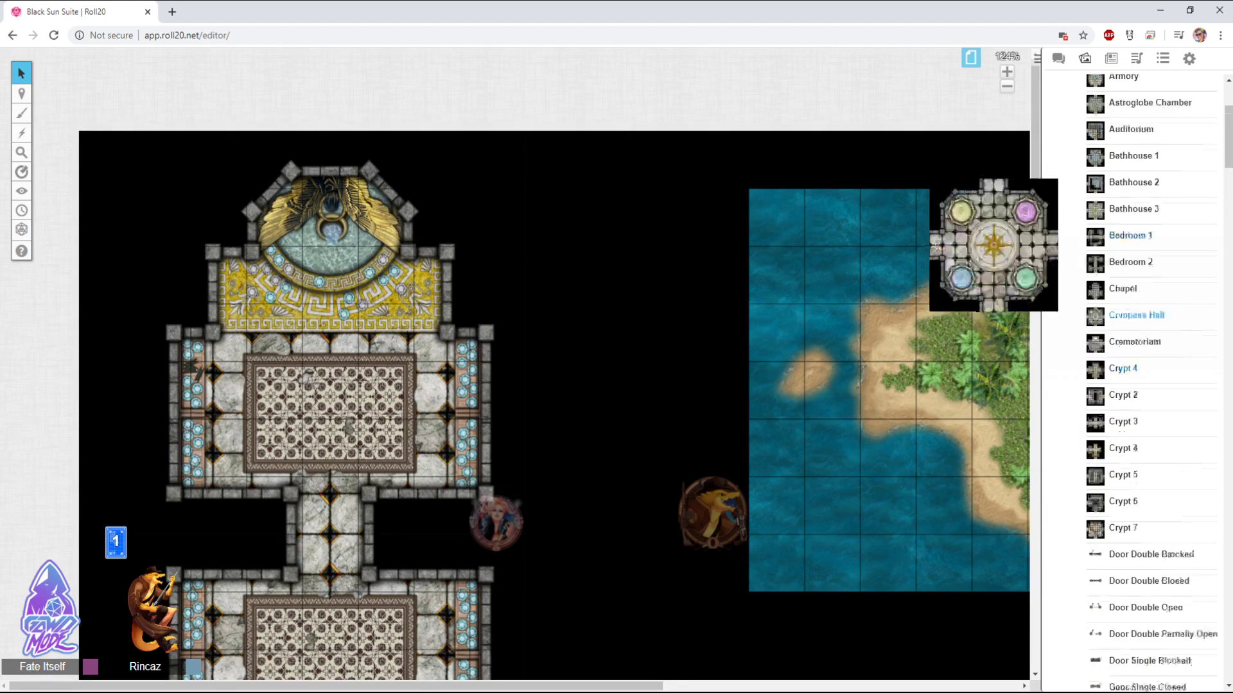
mouse_move(1139, 250)
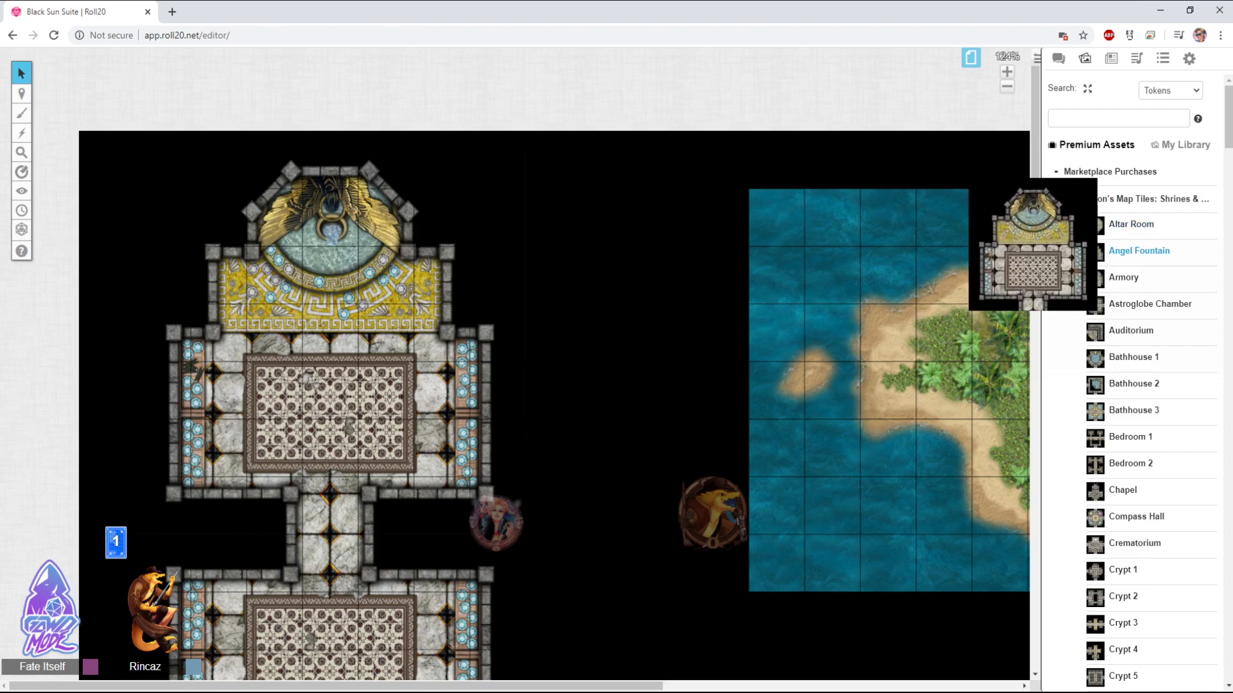
Set the Jungle (Copy) page background to dark gray so the black edges of the Angel Fountain tiles stand out
click(330, 332)
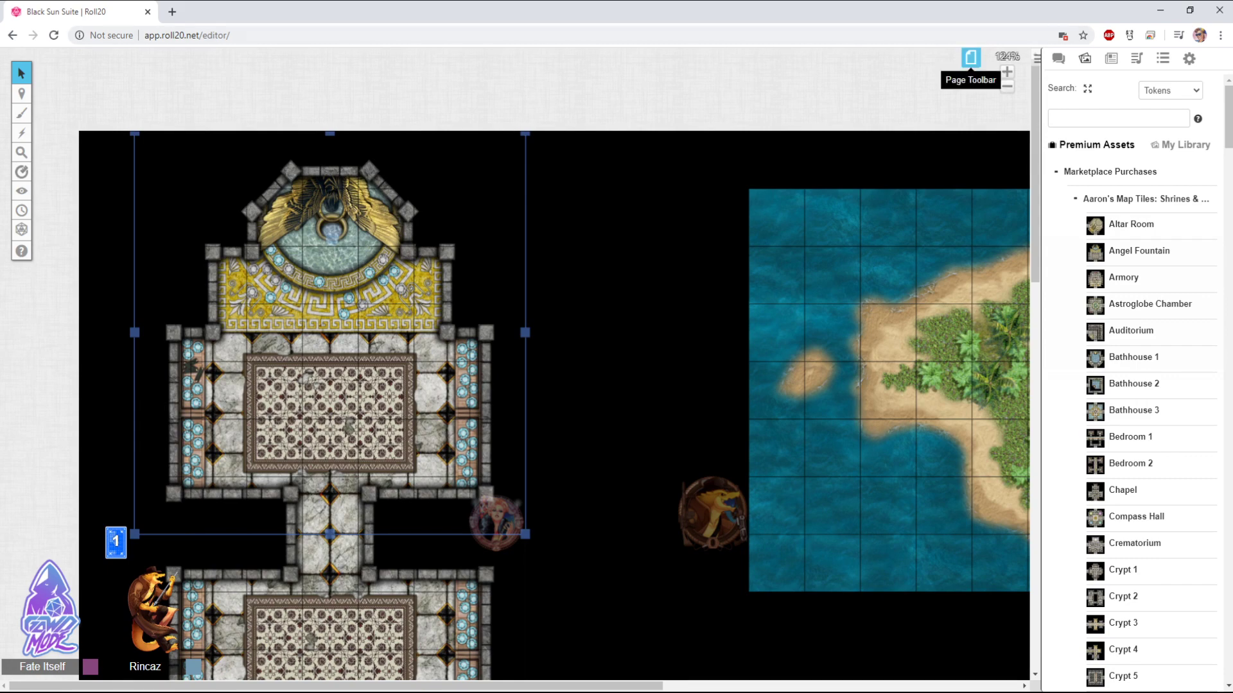
click(971, 58)
click(235, 63)
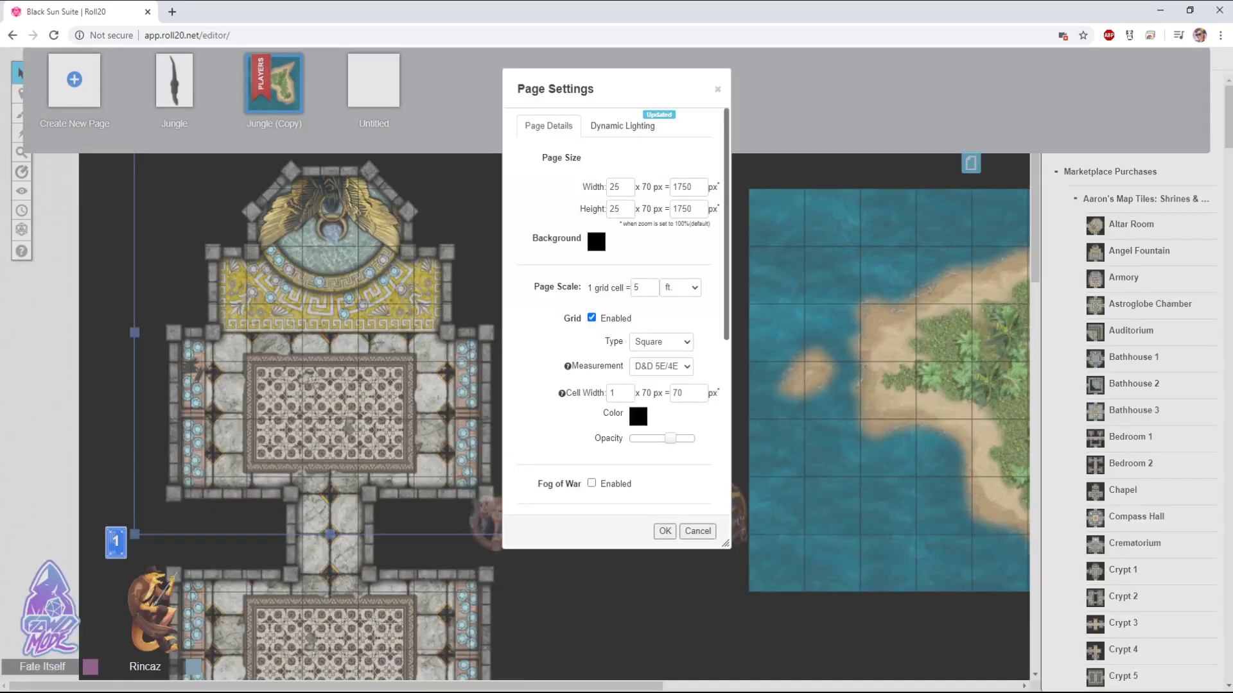
click(596, 242)
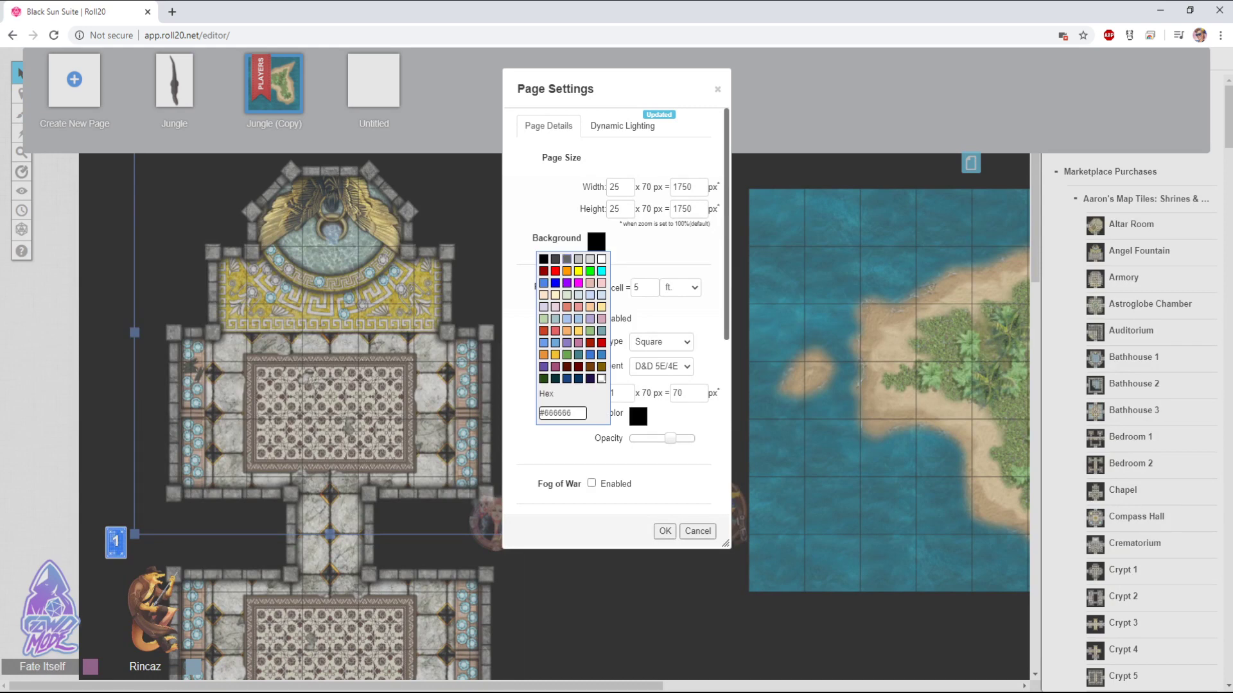
click(578, 258)
click(664, 531)
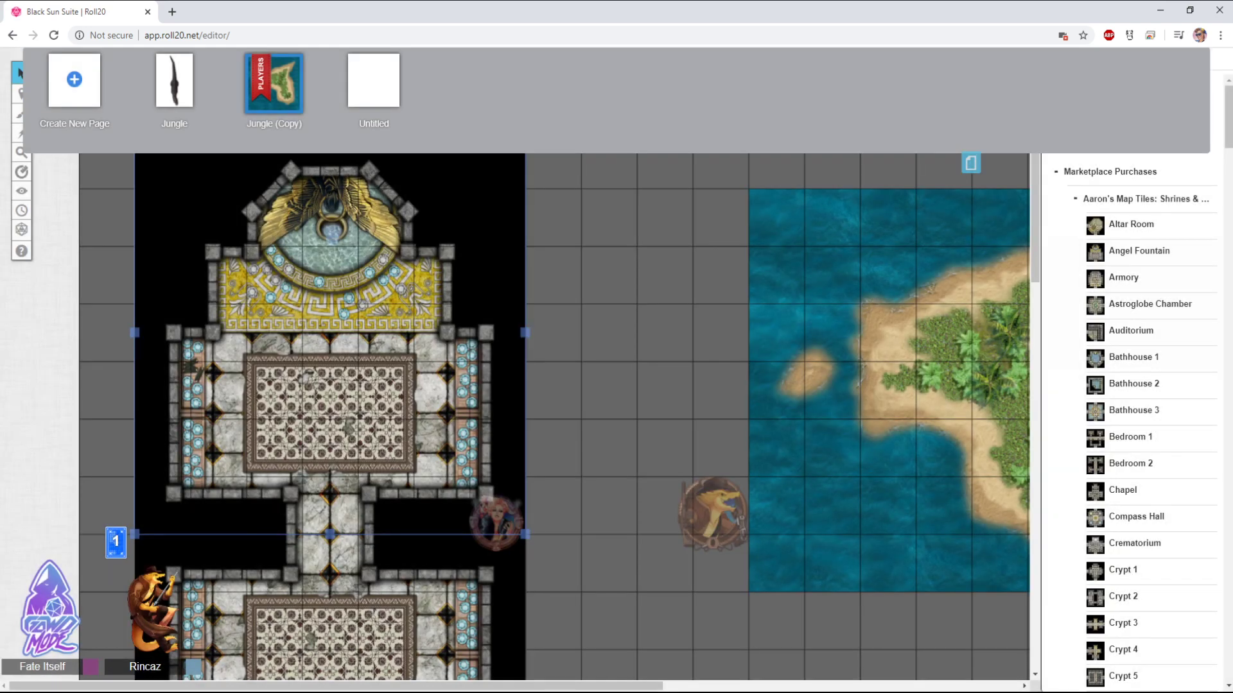
click(970, 162)
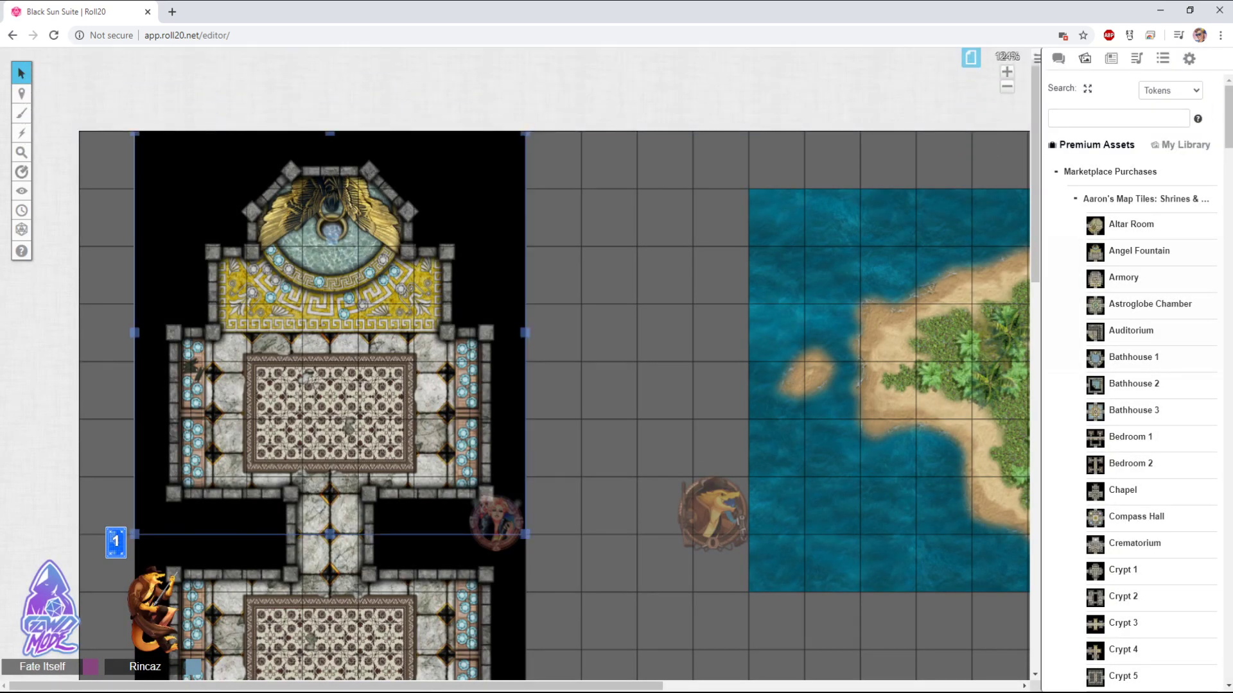
Enlarge the upper Angel Fountain tile to nine by nine grid cells and resize it back to seven by seven
drag(526, 534, 637, 650)
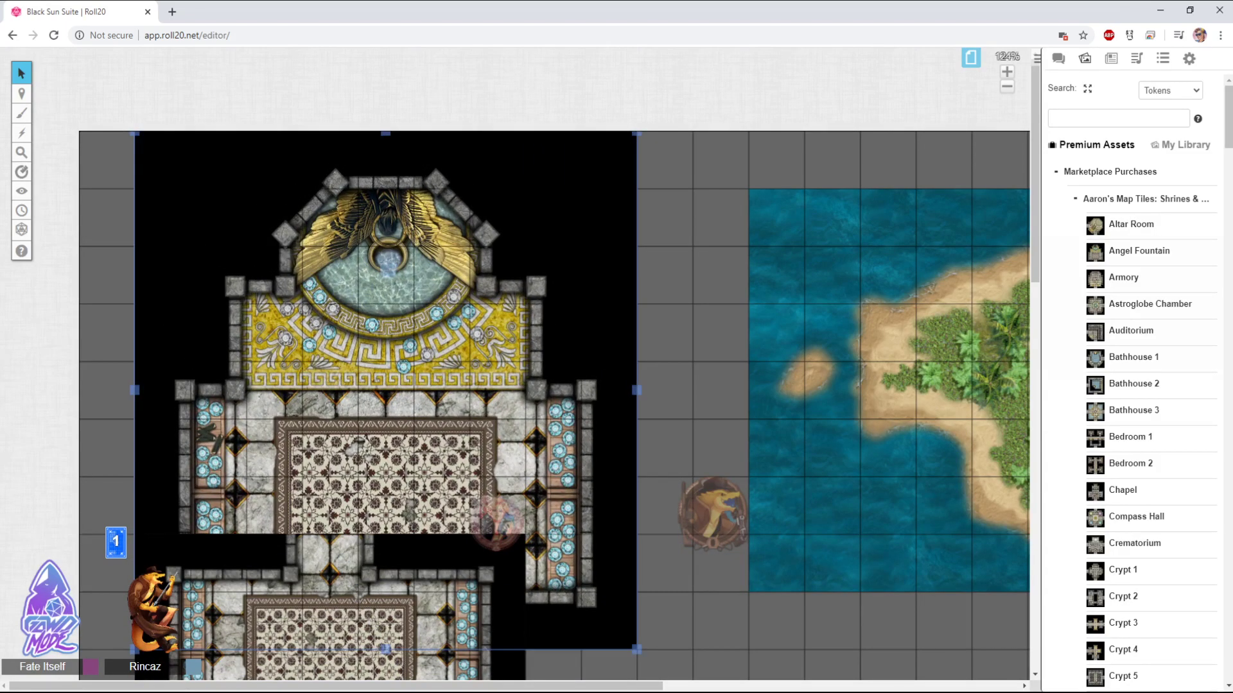
scroll(552, 369, down, 5)
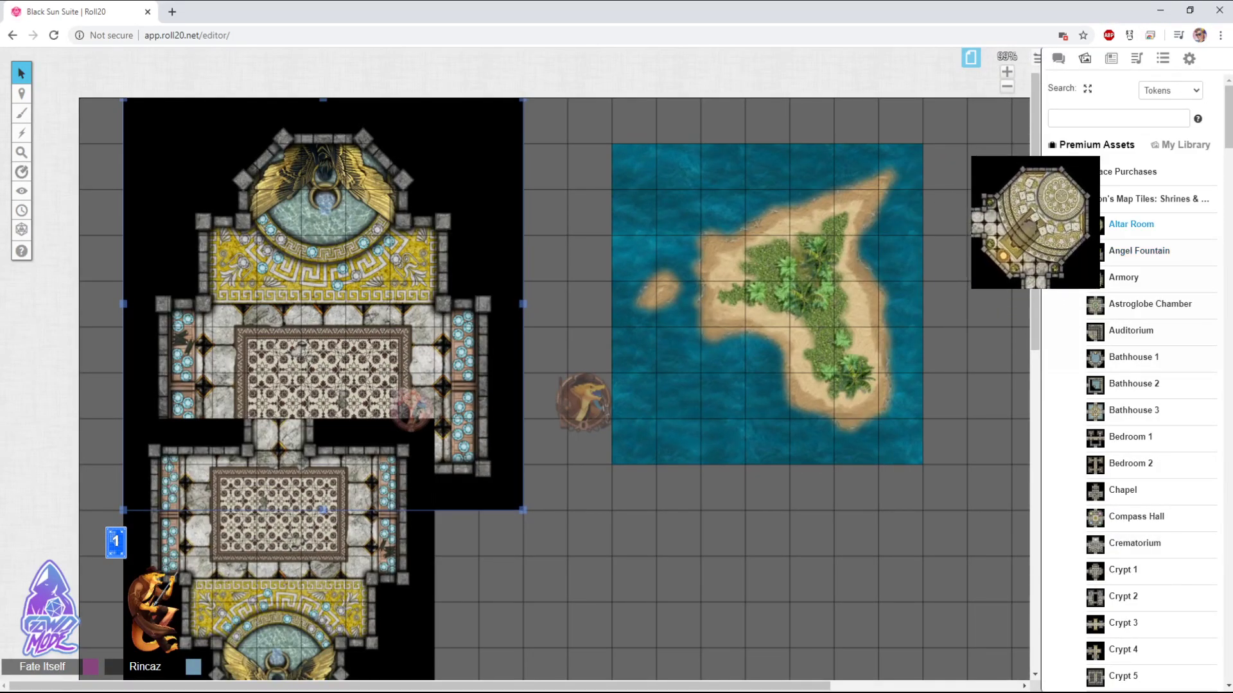
key(Escape)
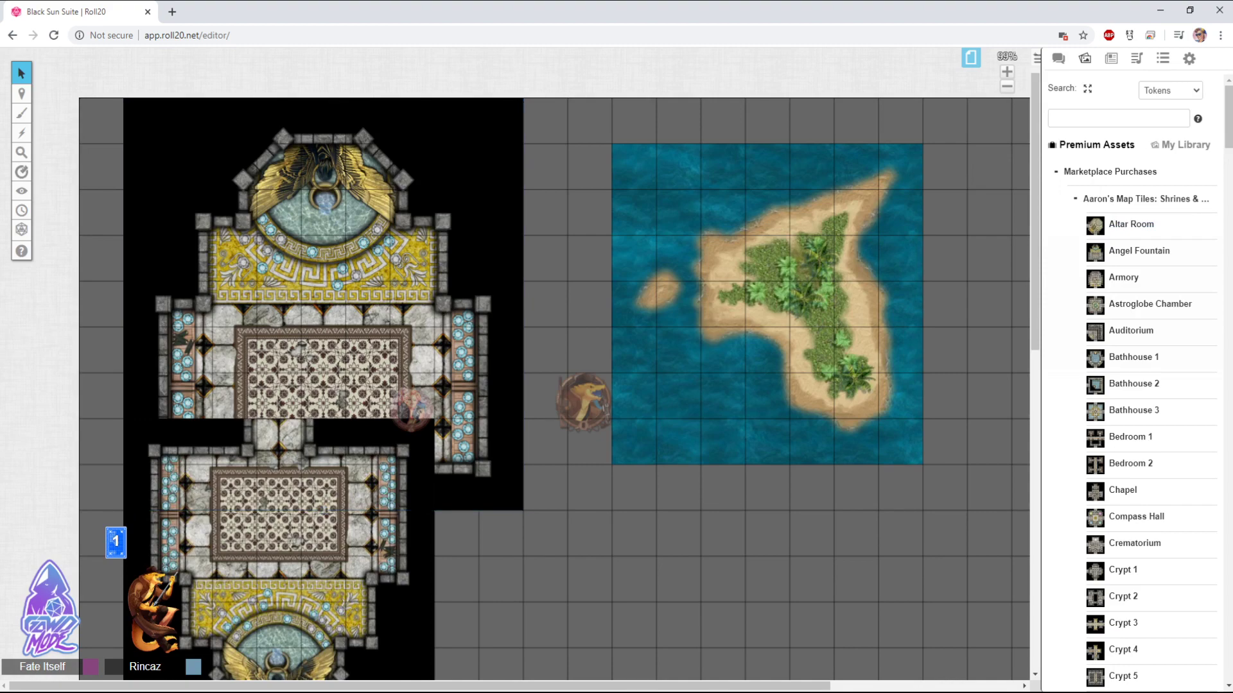
click(323, 304)
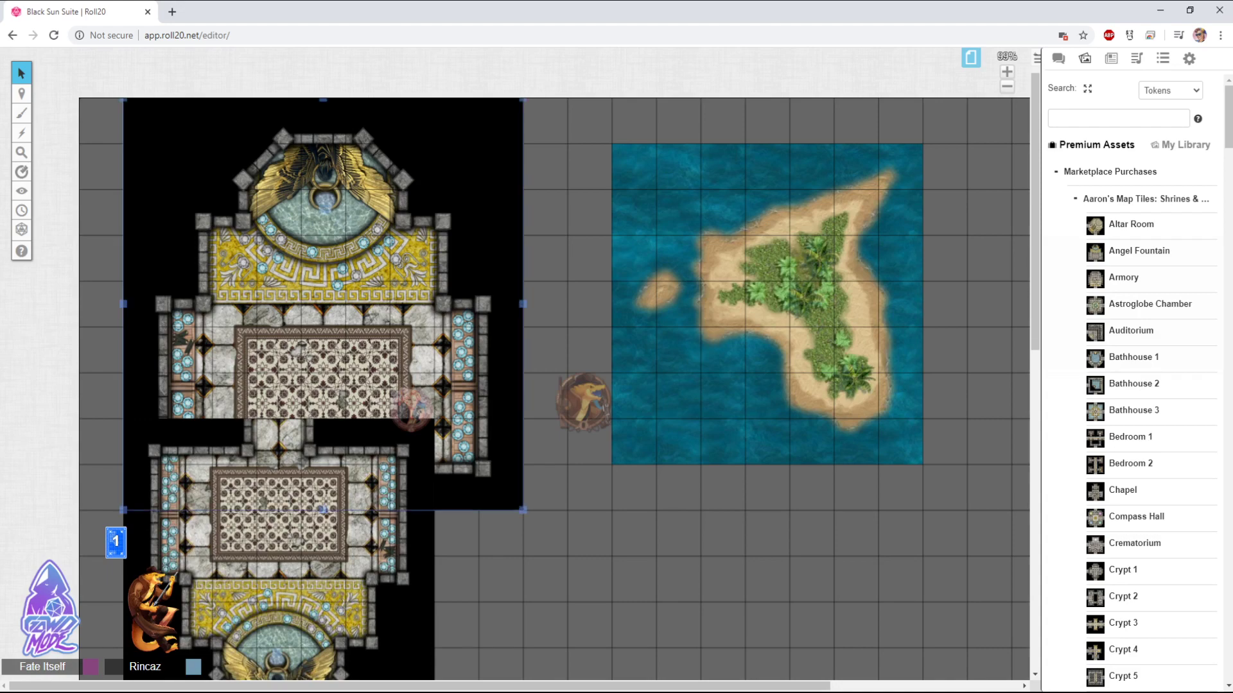
drag(523, 510, 434, 418)
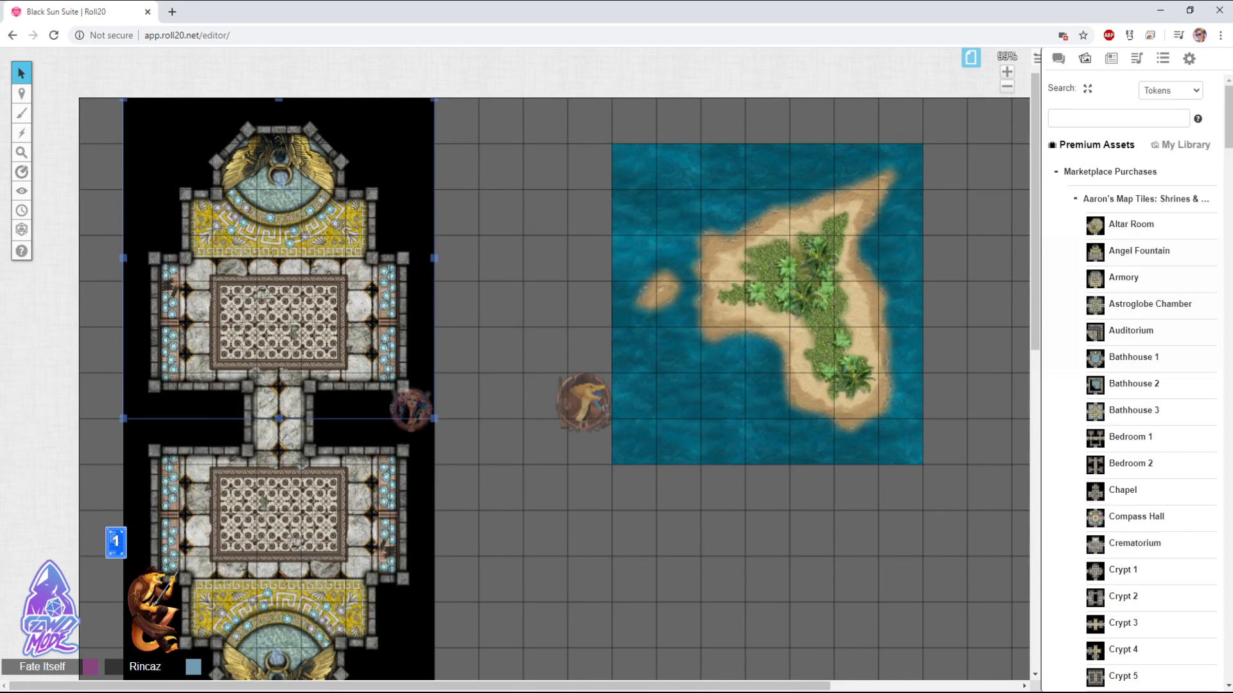
Examine the two joined fountain rooms against the grid and preview the Altar Room and Angel Fountain tiles in the art library
key(Escape)
scroll(522, 386, up, 3)
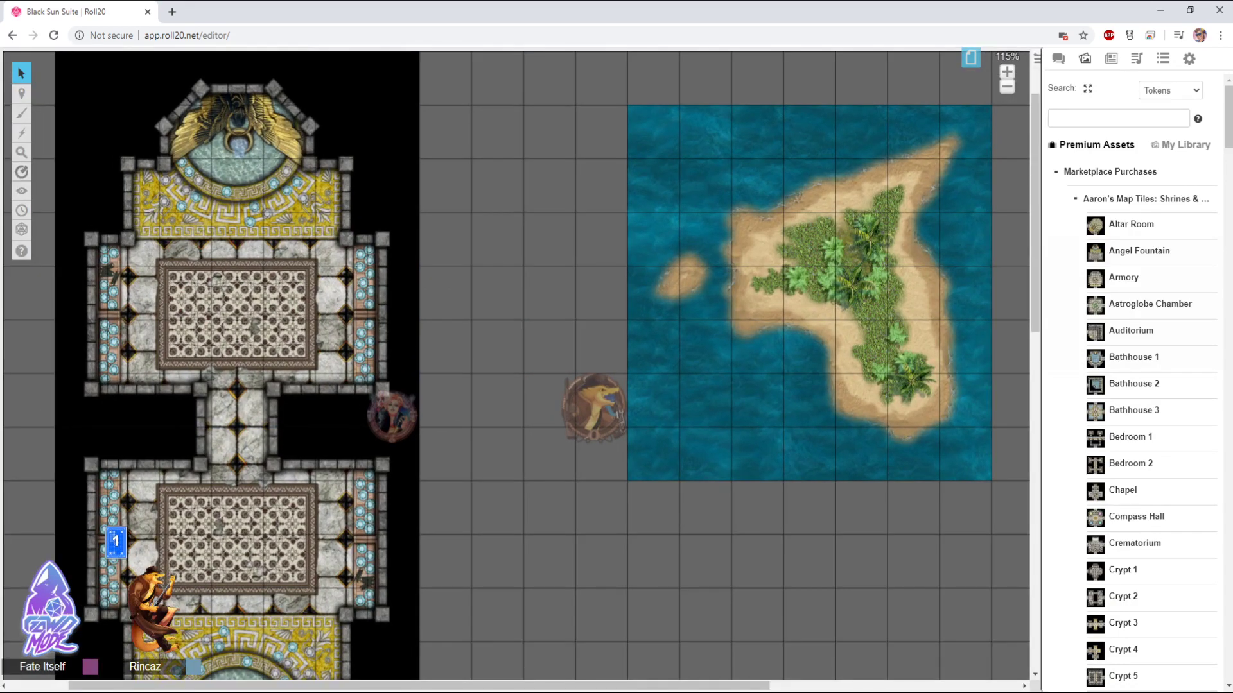
scroll(522, 386, left, 2)
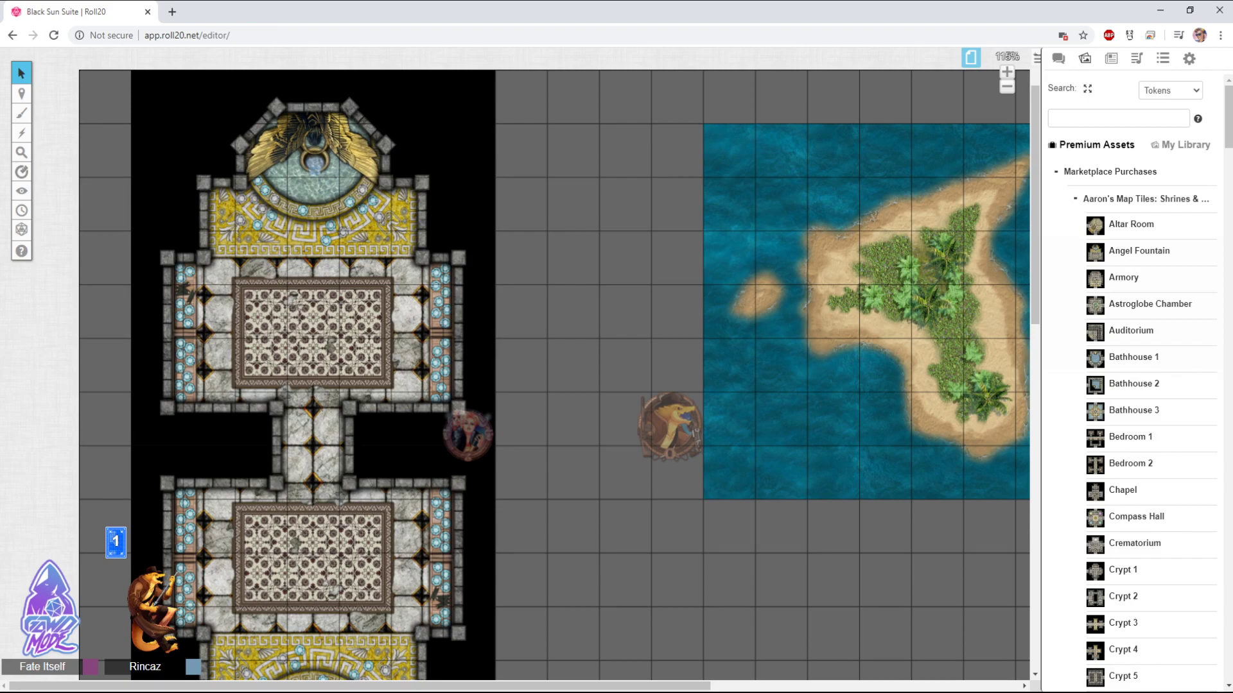
drag(561, 341, 393, 635)
key(Escape)
click(313, 258)
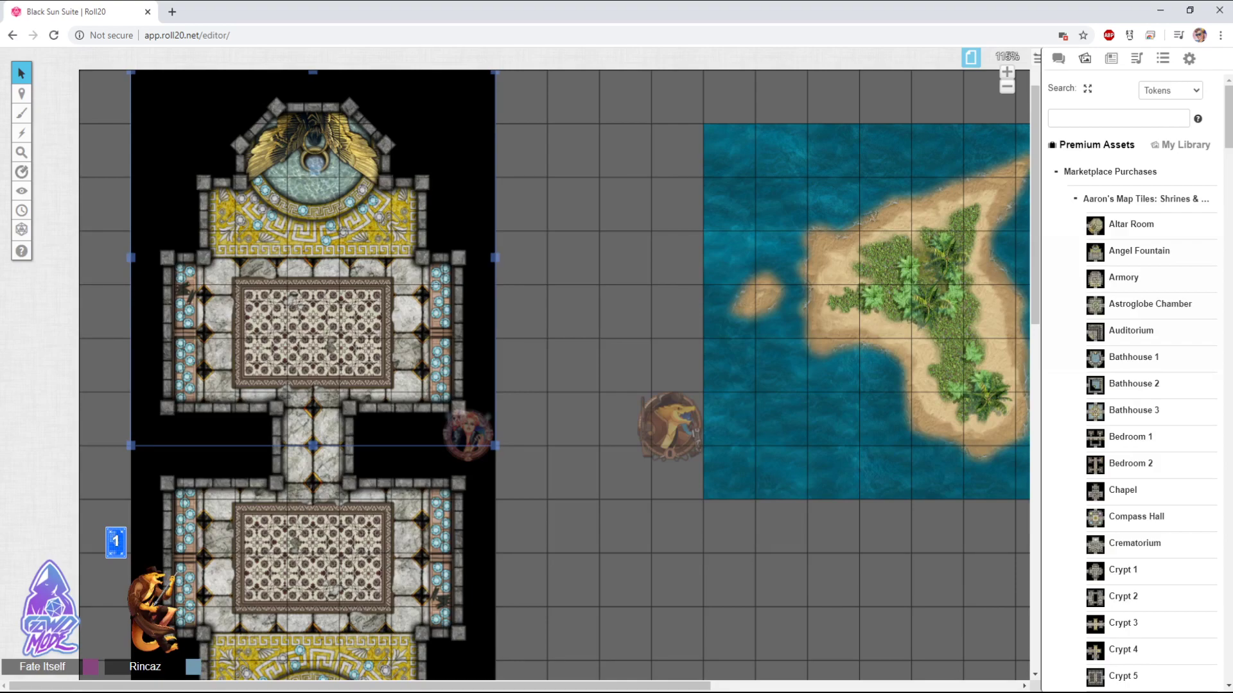
key(Escape)
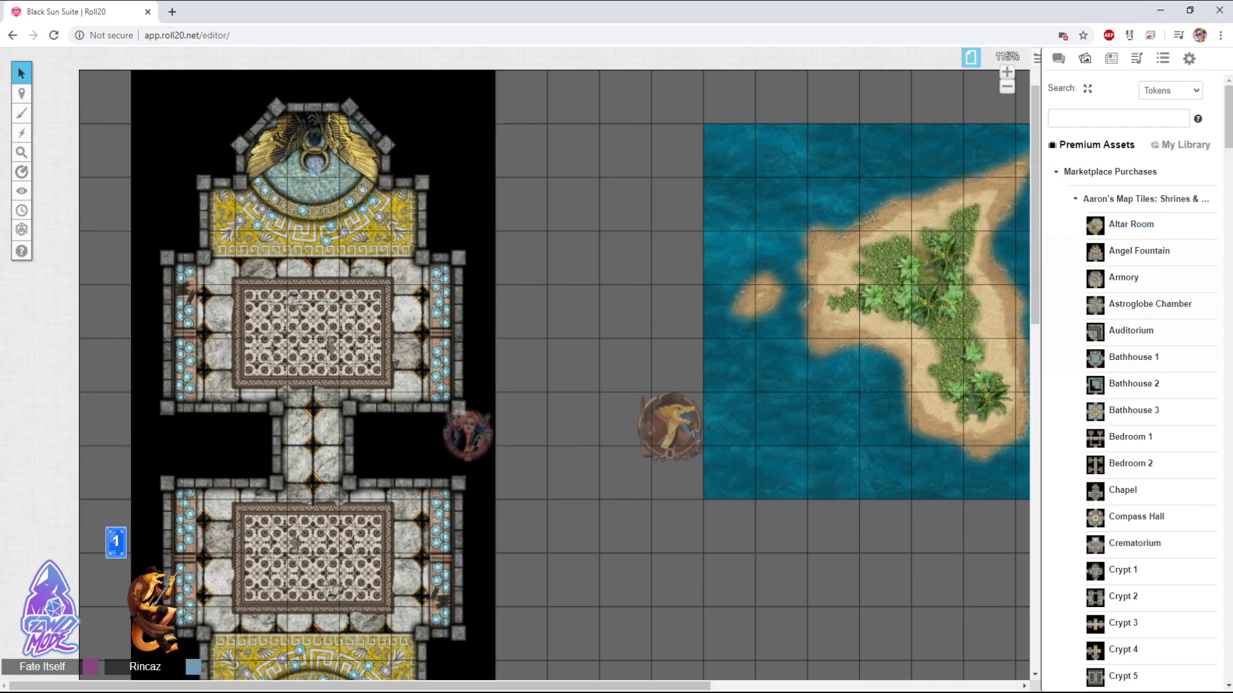
mouse_move(1130, 224)
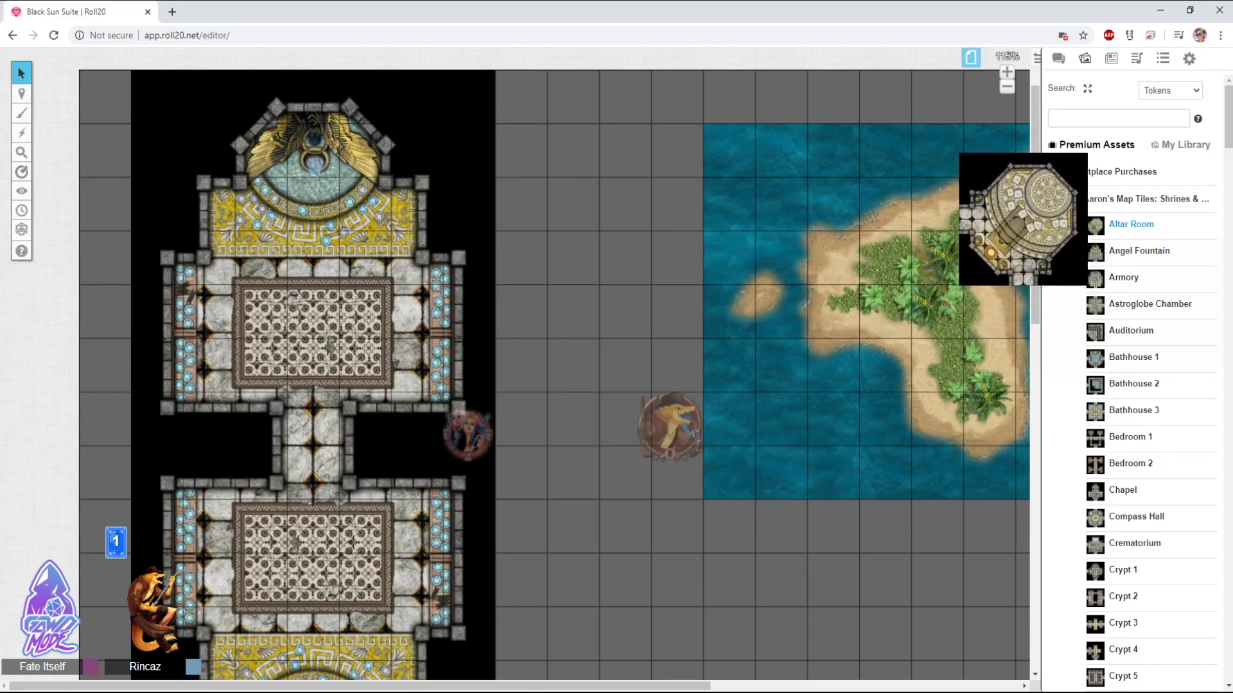
mouse_move(1137, 250)
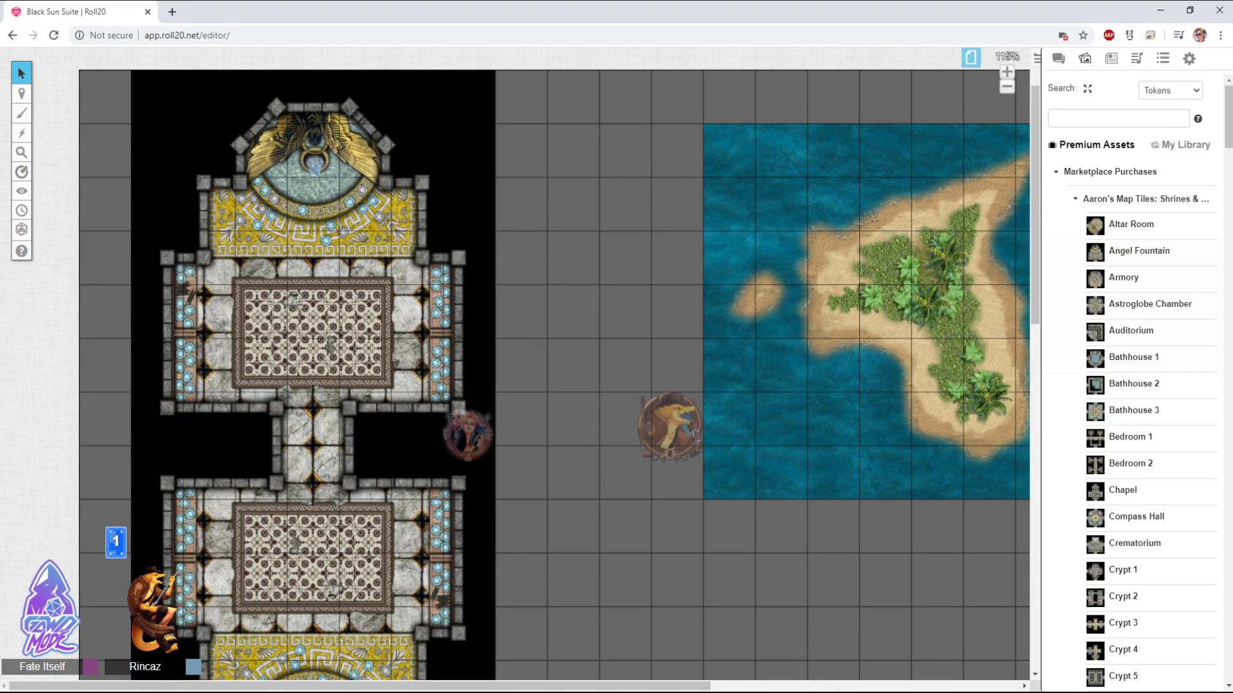
Enlarge the upper Angel Fountain tile to eleven by eleven grid cells and shift it two cells to the right
click(313, 258)
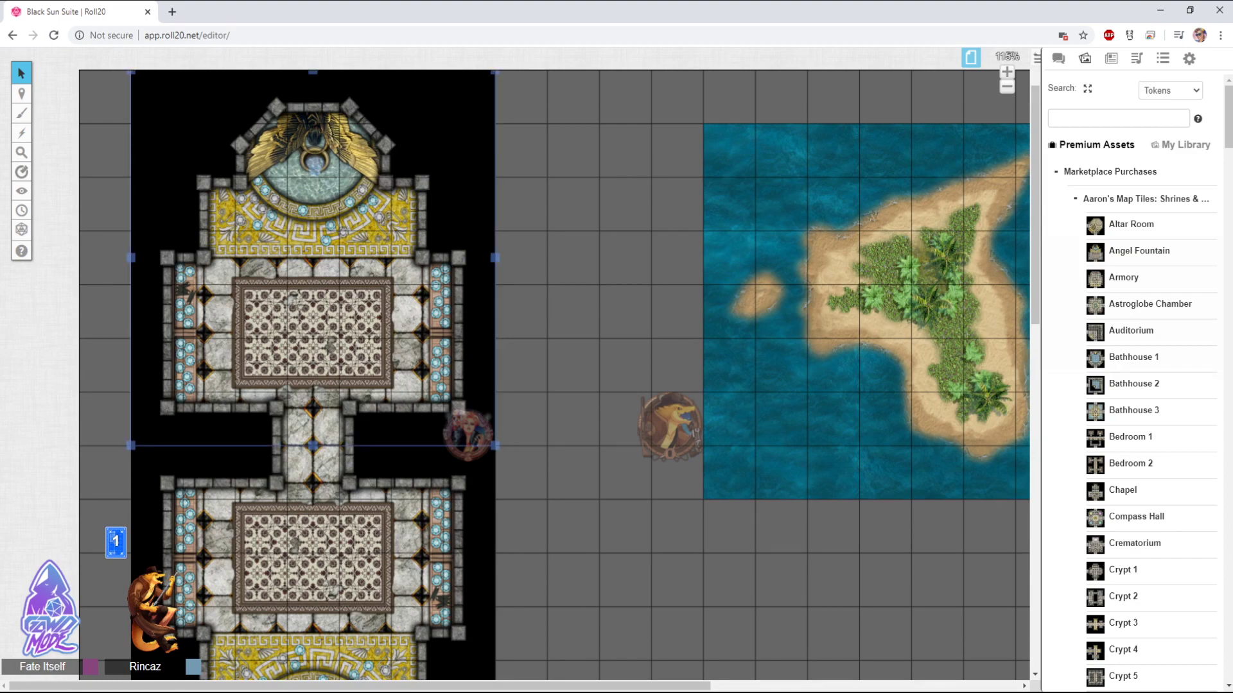
drag(494, 445, 703, 659)
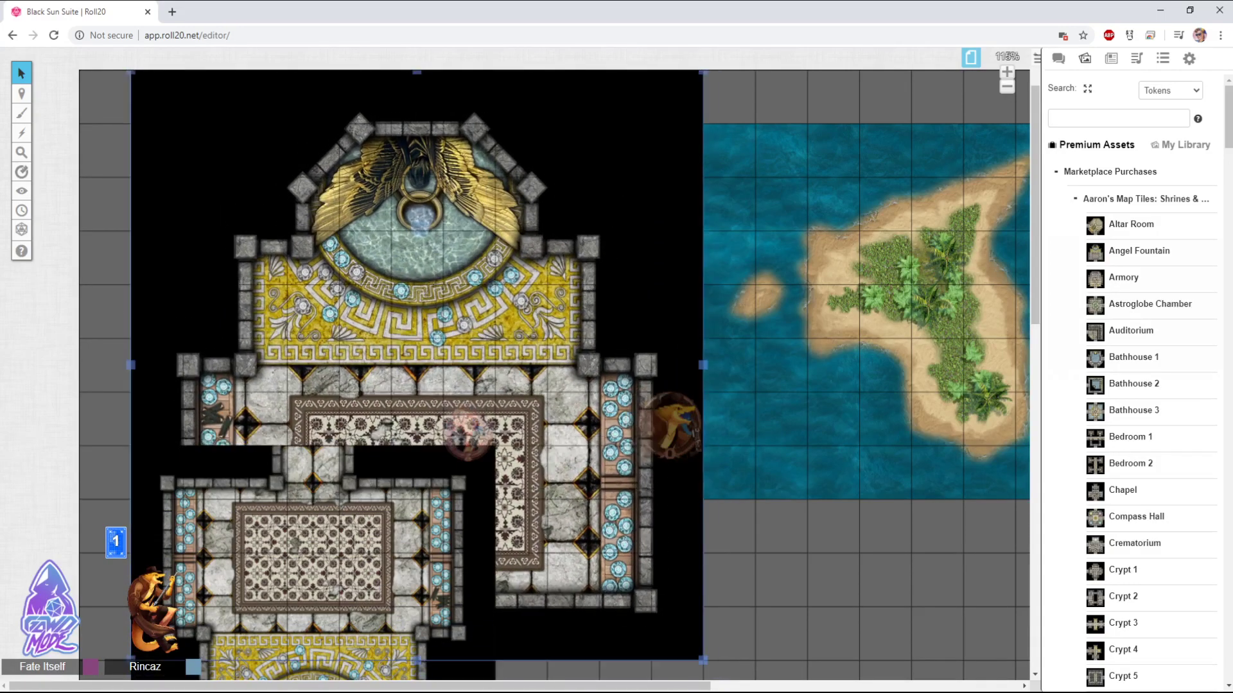
drag(417, 365, 625, 365)
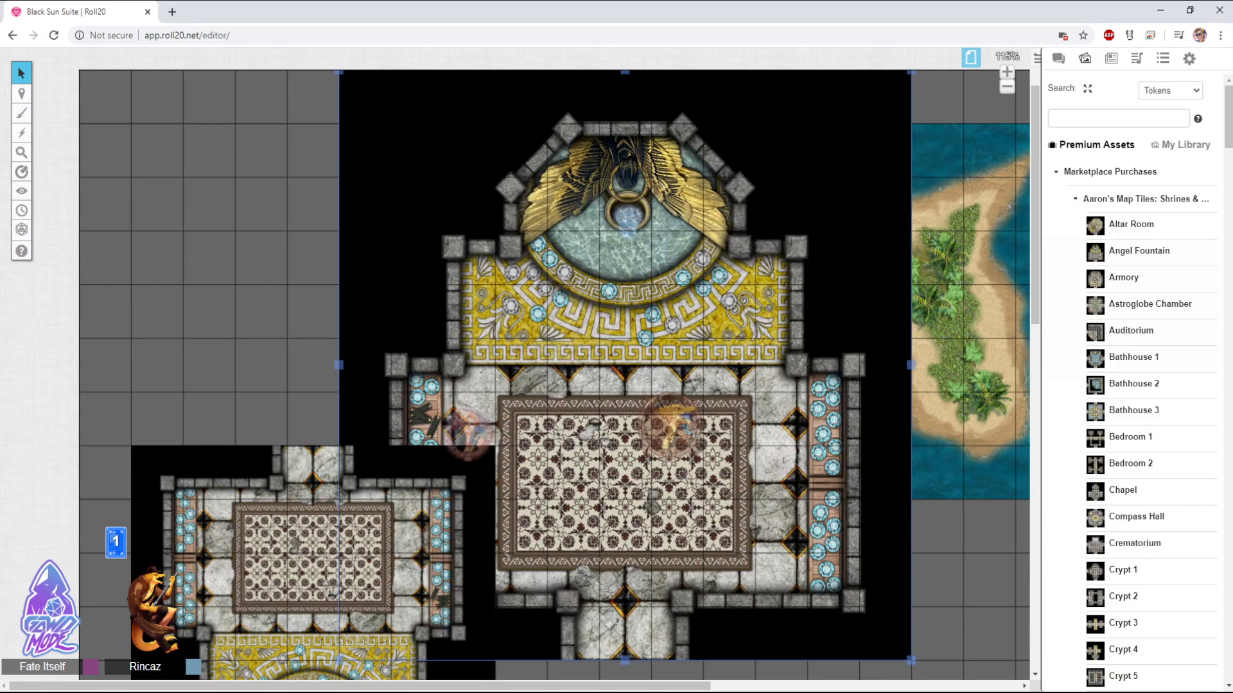
drag(624, 364, 520, 364)
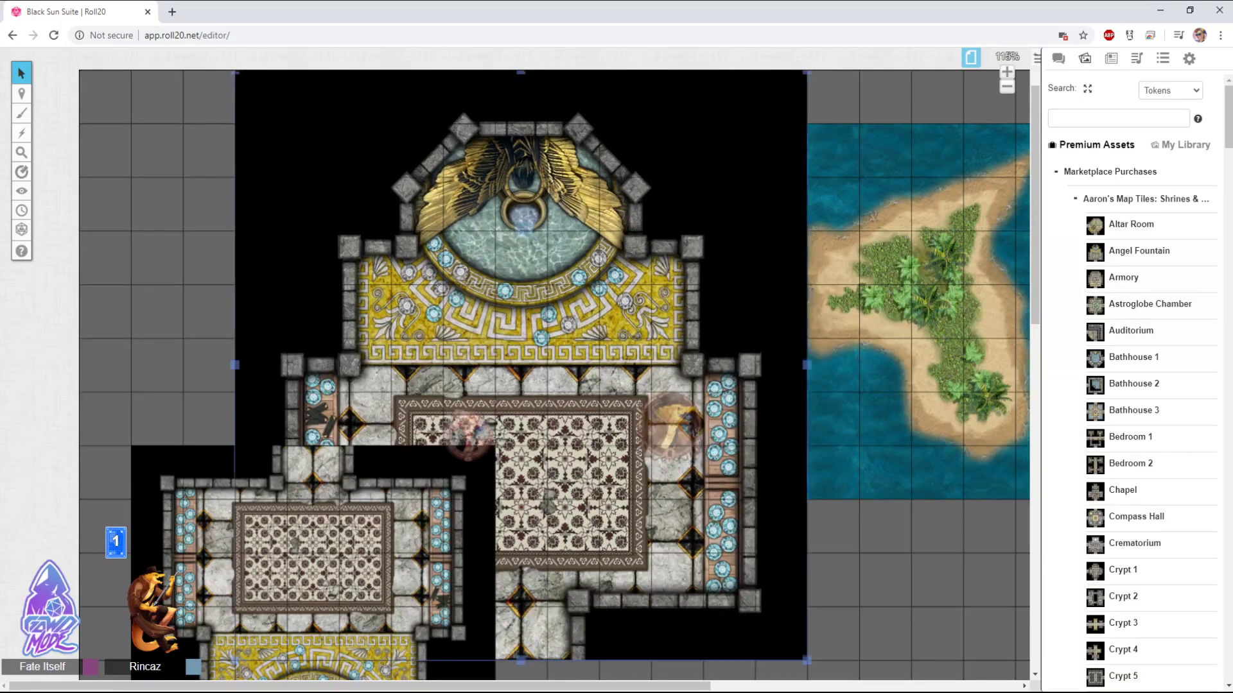
Resize the upper Angel Fountain tile to ten by ten cells and align its lower hallway with the smaller room's hallway
drag(807, 660, 755, 606)
drag(494, 338, 547, 338)
key(Up)
key(Up)
key(Up)
key(Left)
key(Left)
key(Left)
key(Left)
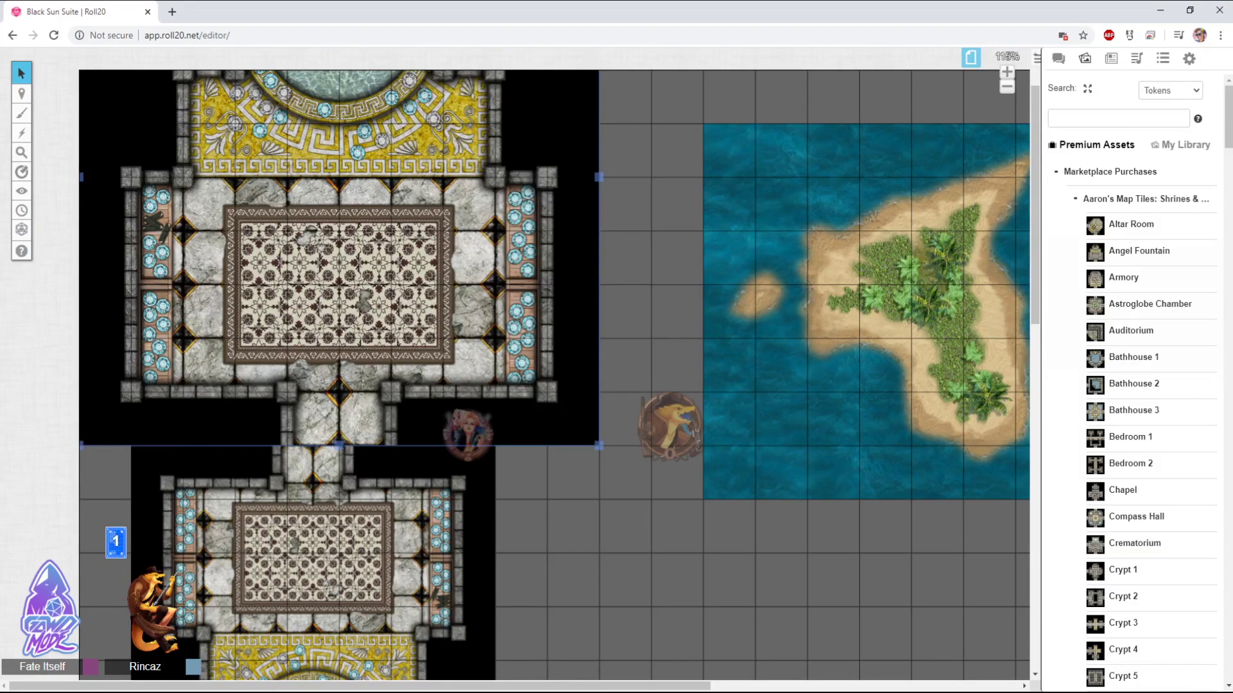
Assign the enlarged tile to the Map Layer, and move the smaller room two cells and the enlarged one one cell down
right_click(564, 207)
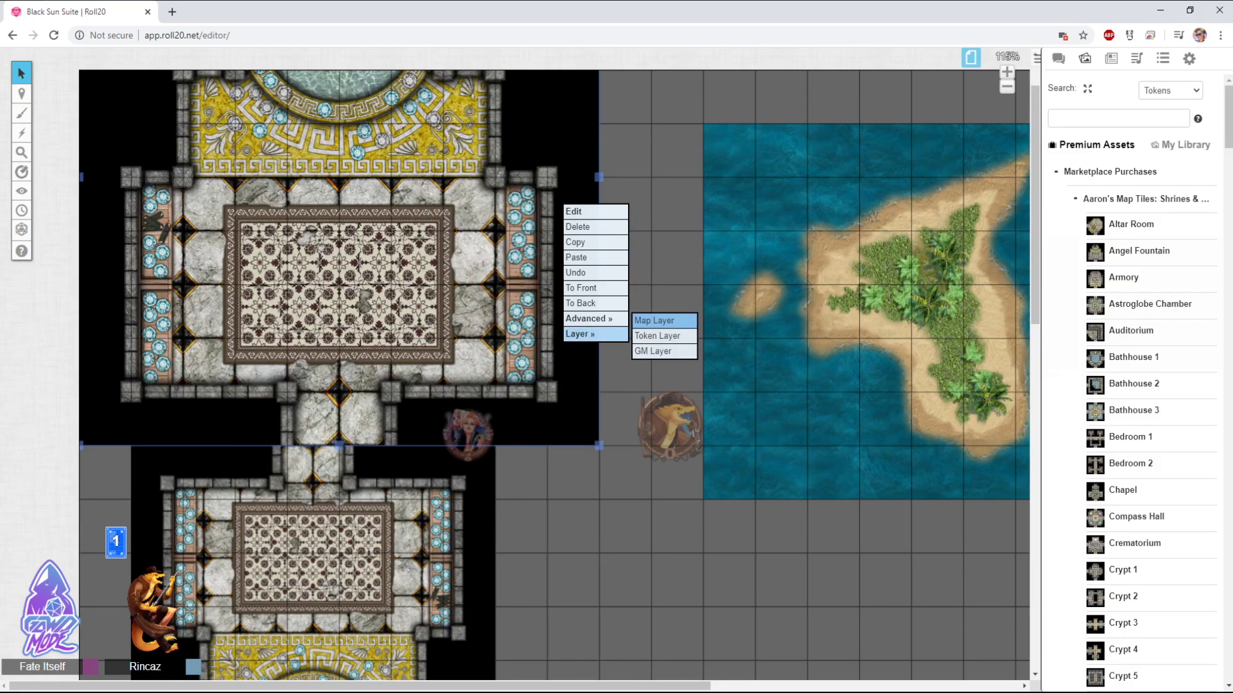
mouse_move(595, 334)
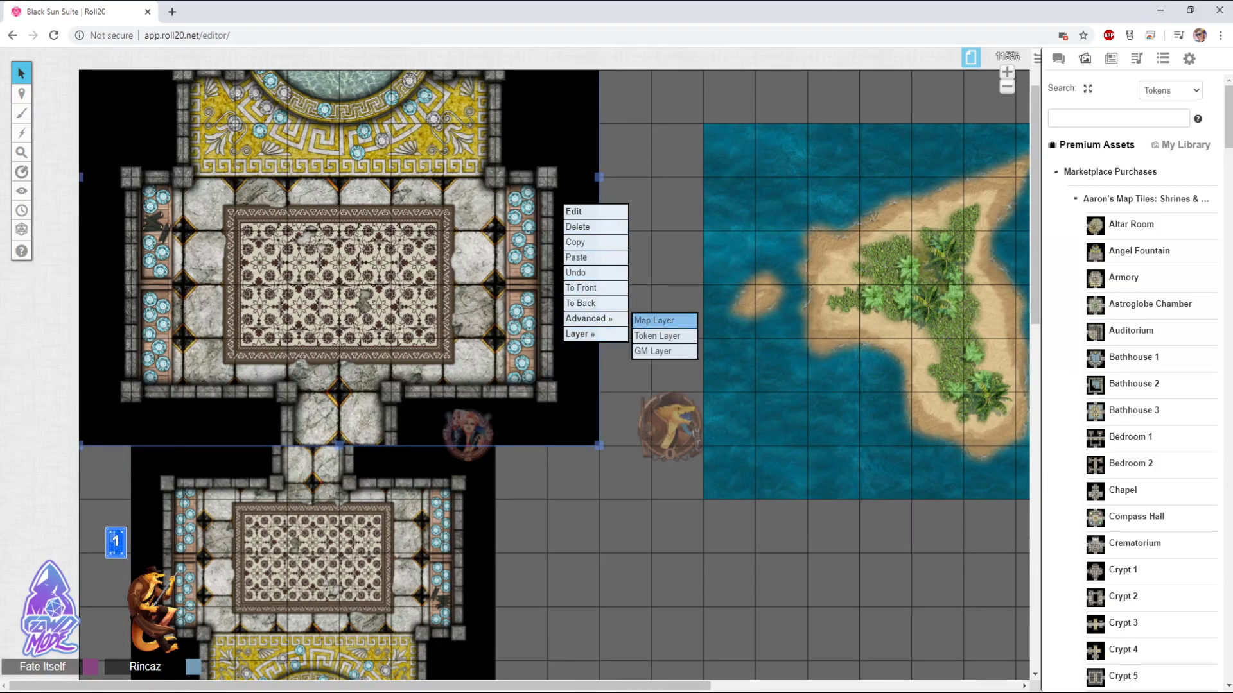
click(655, 321)
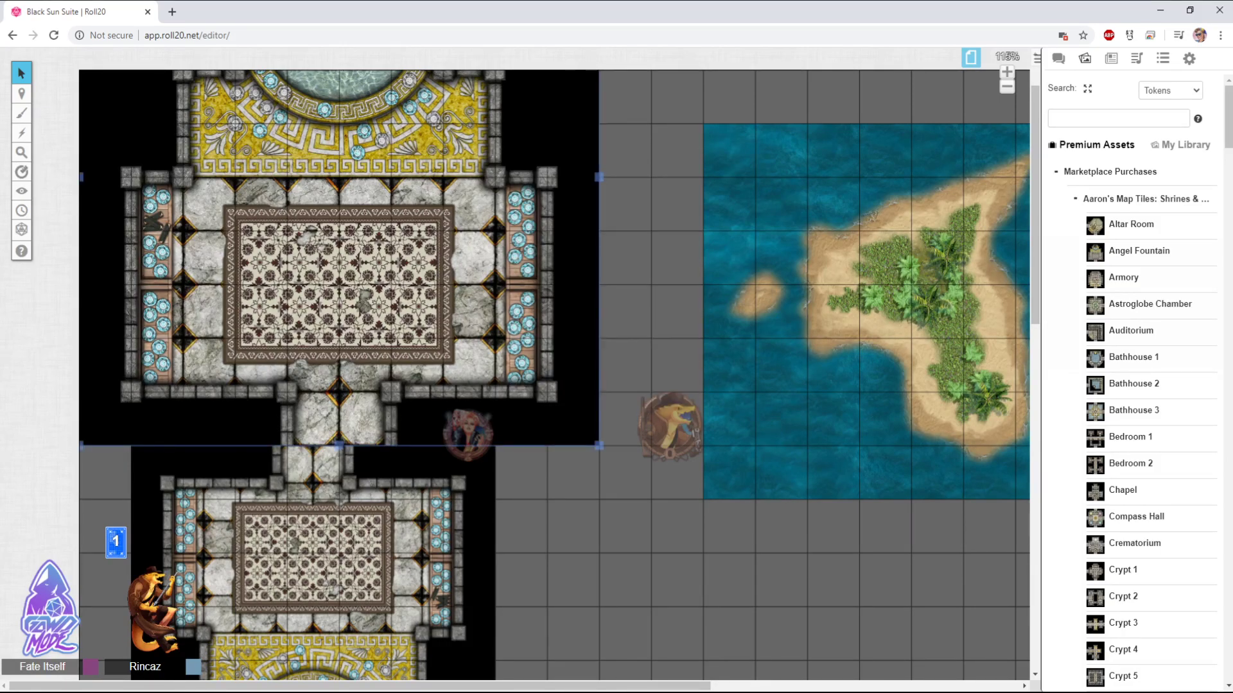
drag(313, 558, 335, 666)
drag(339, 283, 339, 336)
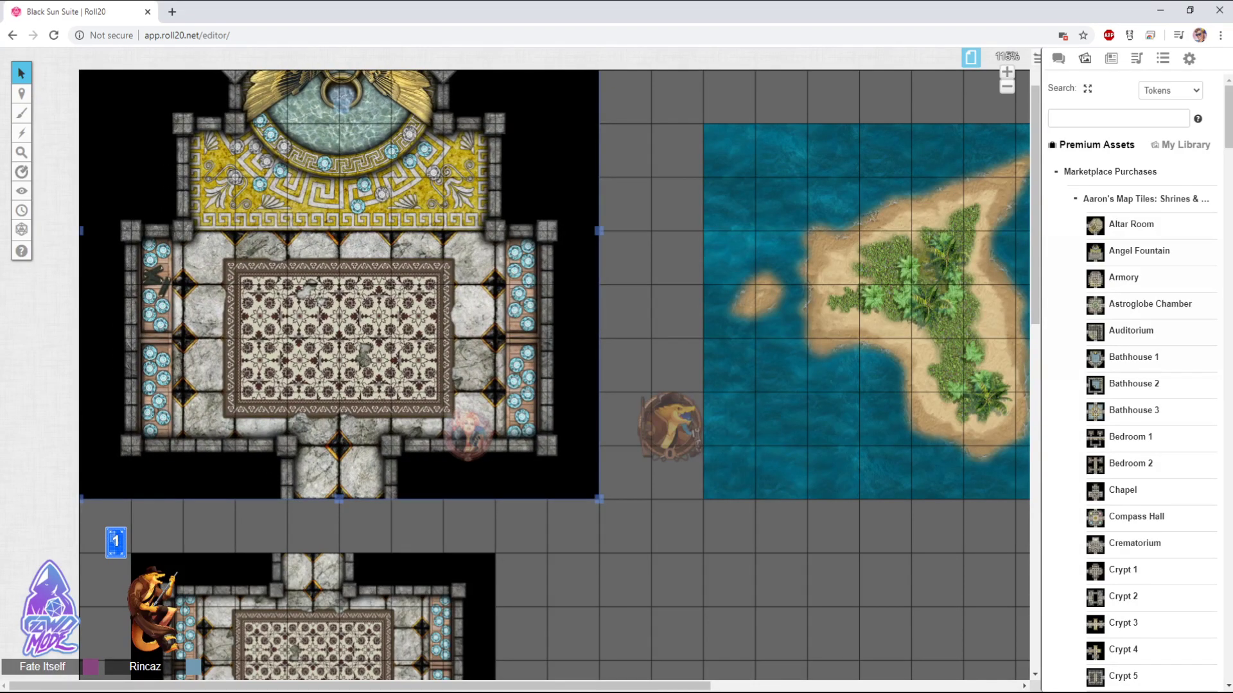
key(Escape)
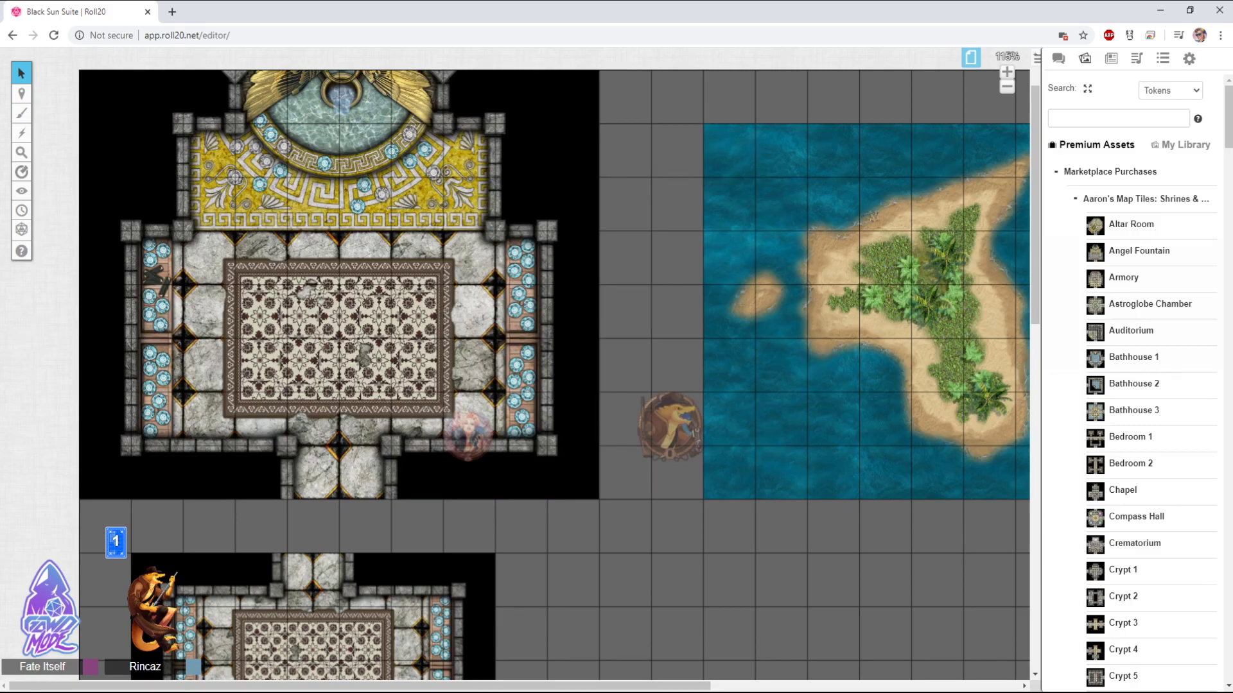
Switch to the Objects & Tokens layer, move the orange lizard token into the large fountain room and shrink it to one grid cell
mouse_move(21, 93)
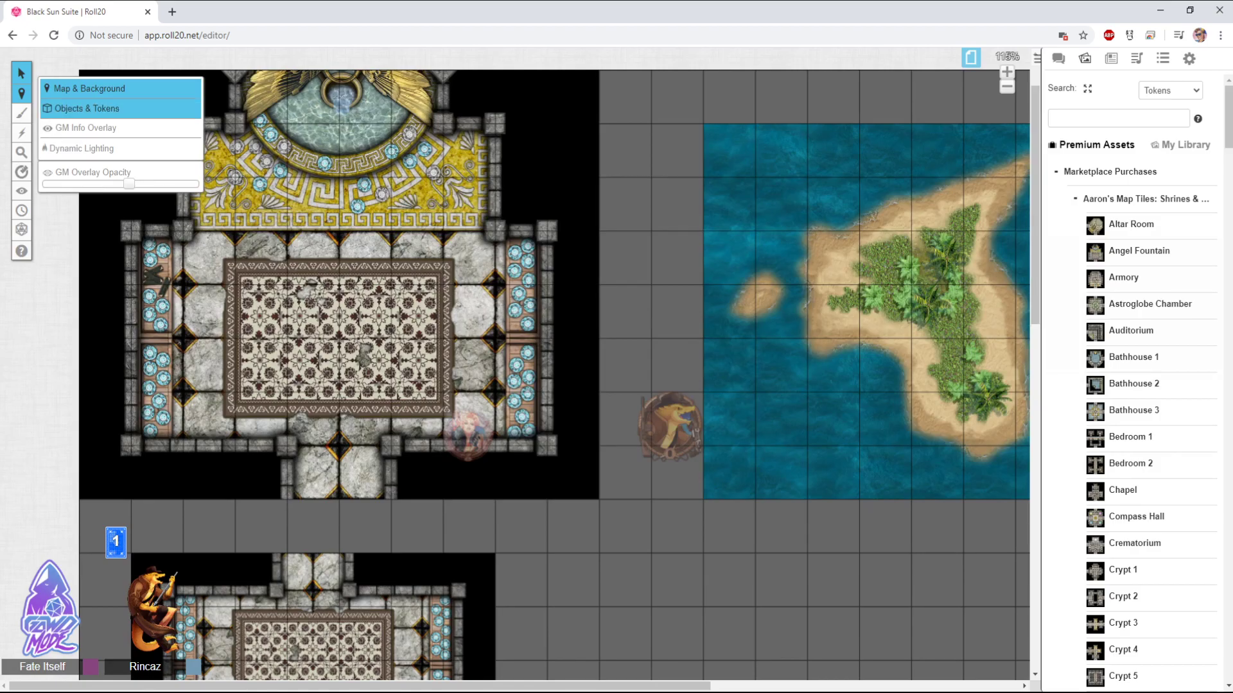
click(87, 107)
click(467, 420)
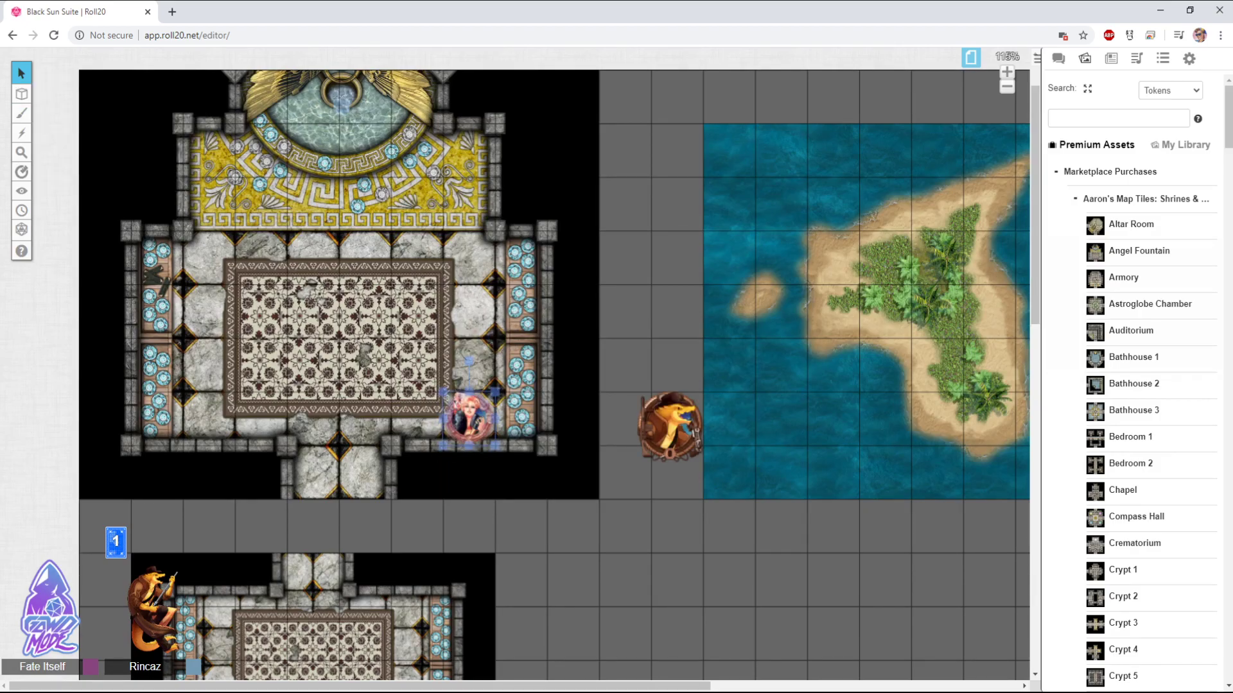
drag(670, 425, 634, 429)
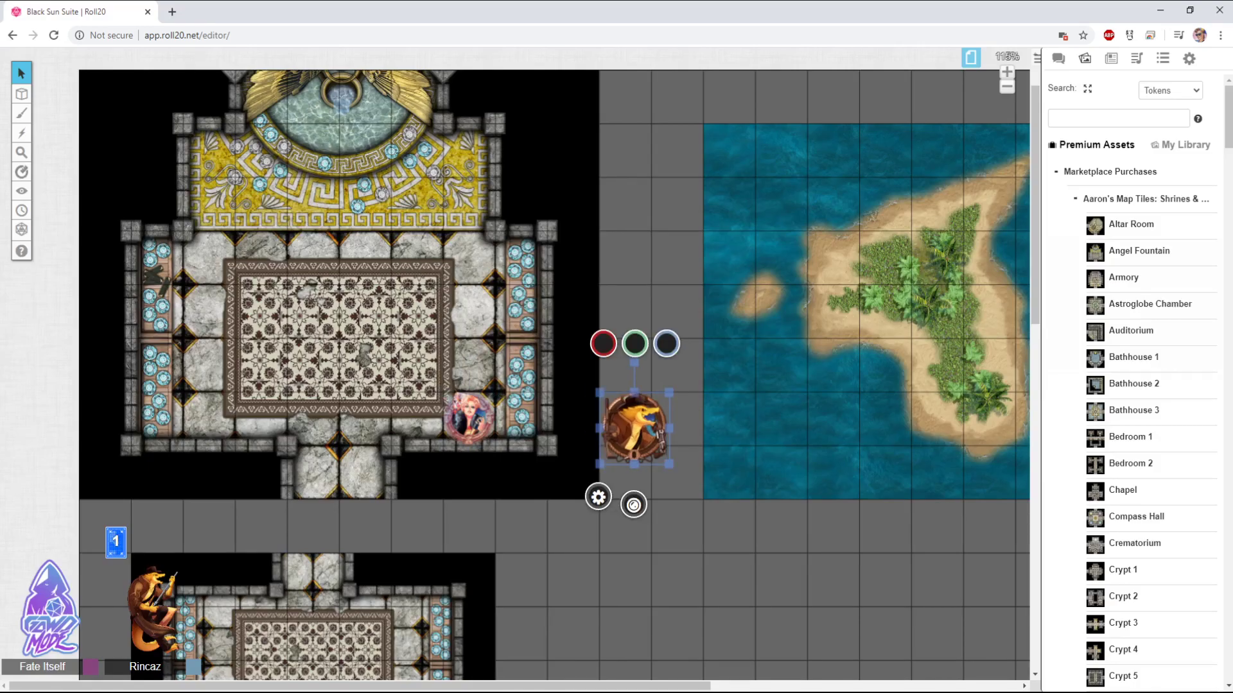
drag(635, 429, 469, 364)
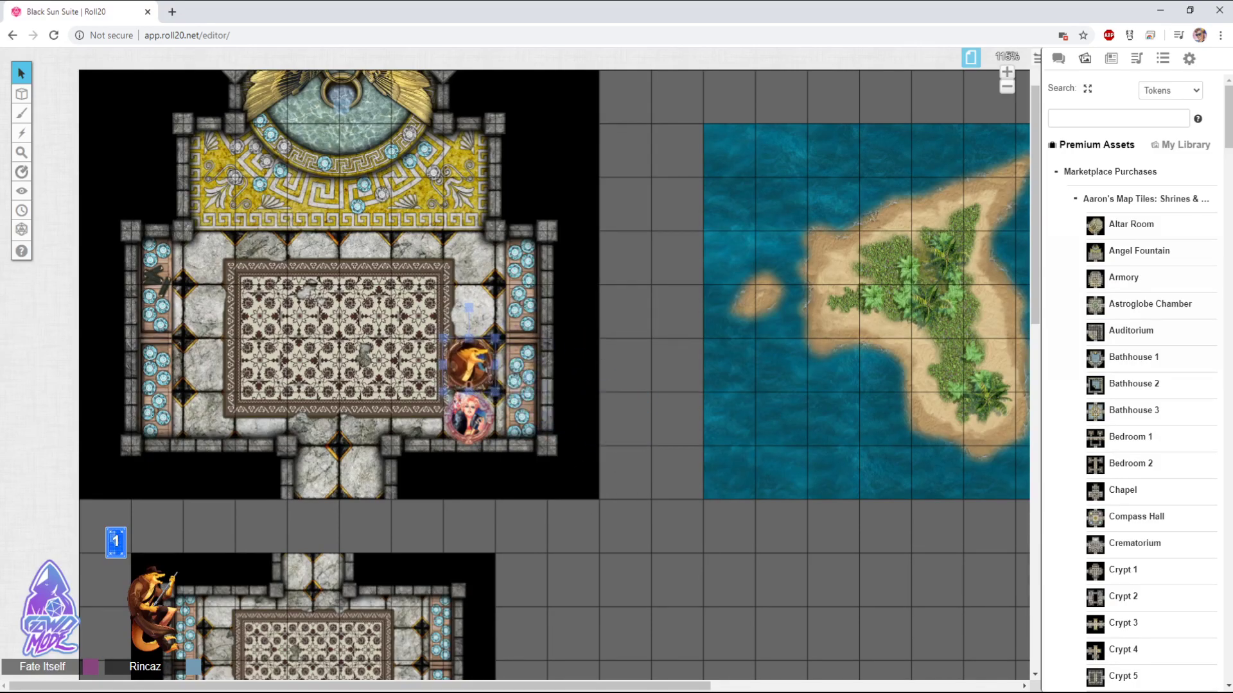
Move the lizard token cell by cell across the carpet to the carpet's upper edge
key(Left)
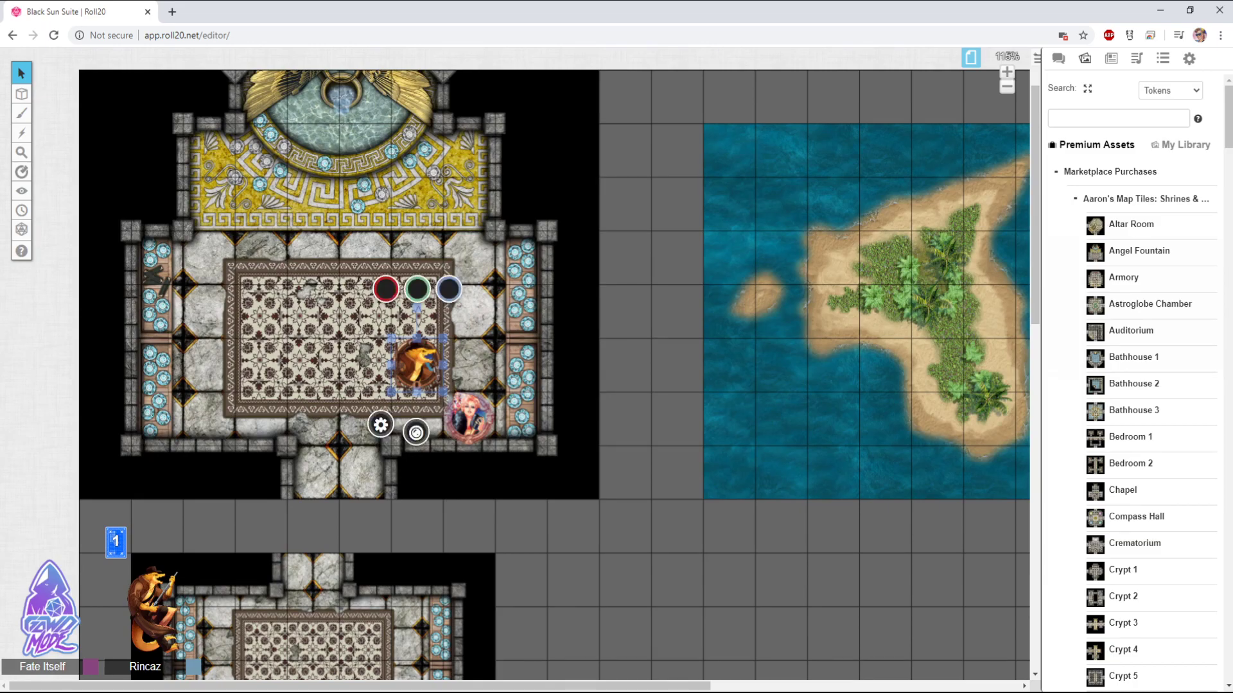
key(Up)
key(Right)
drag(468, 311, 364, 257)
key(Left)
key(Left)
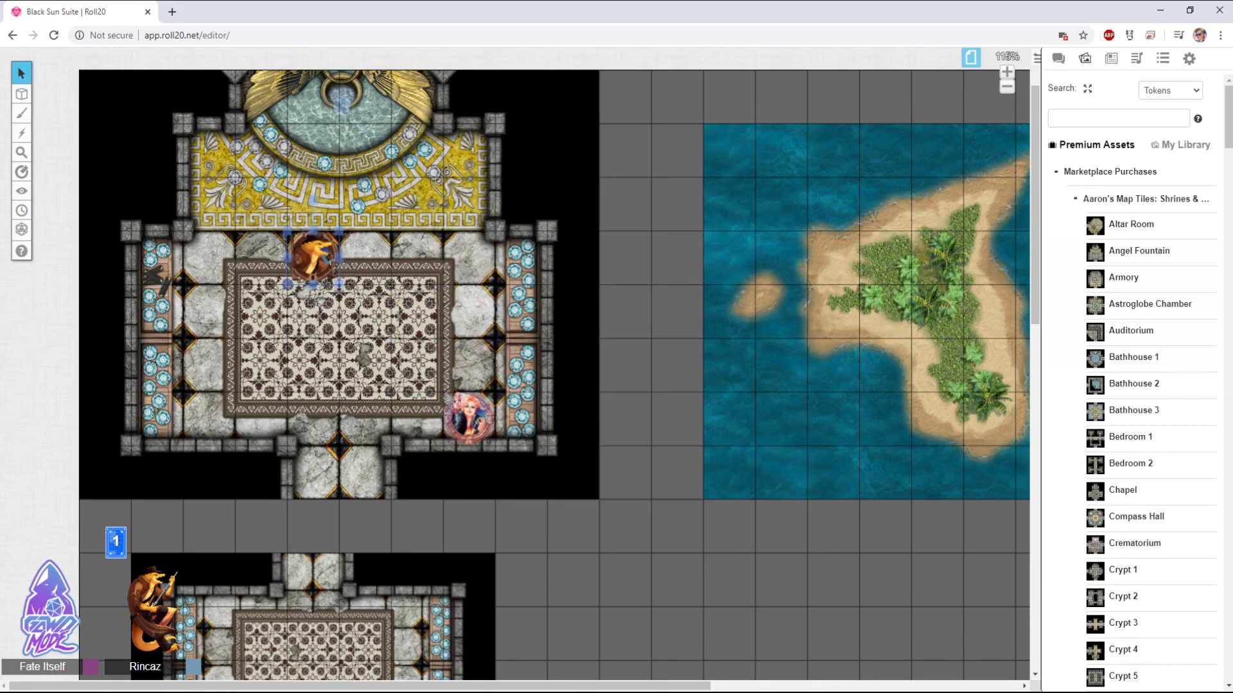
Move the pink-haired woman token to the carpet's upper right corner and back down to the floor beside its right edge
scroll(466, 318, up, 1)
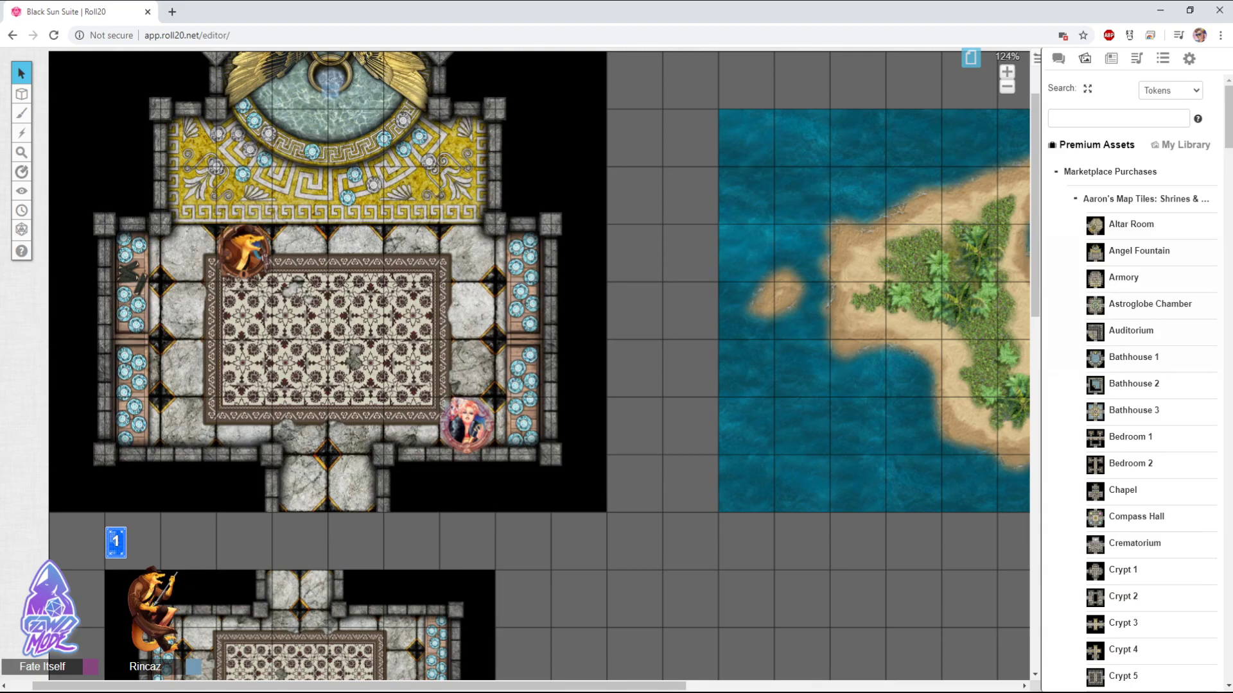
mouse_move(466, 423)
mouse_down()
mouse_move(427, 251)
mouse_move(411, 252)
mouse_up()
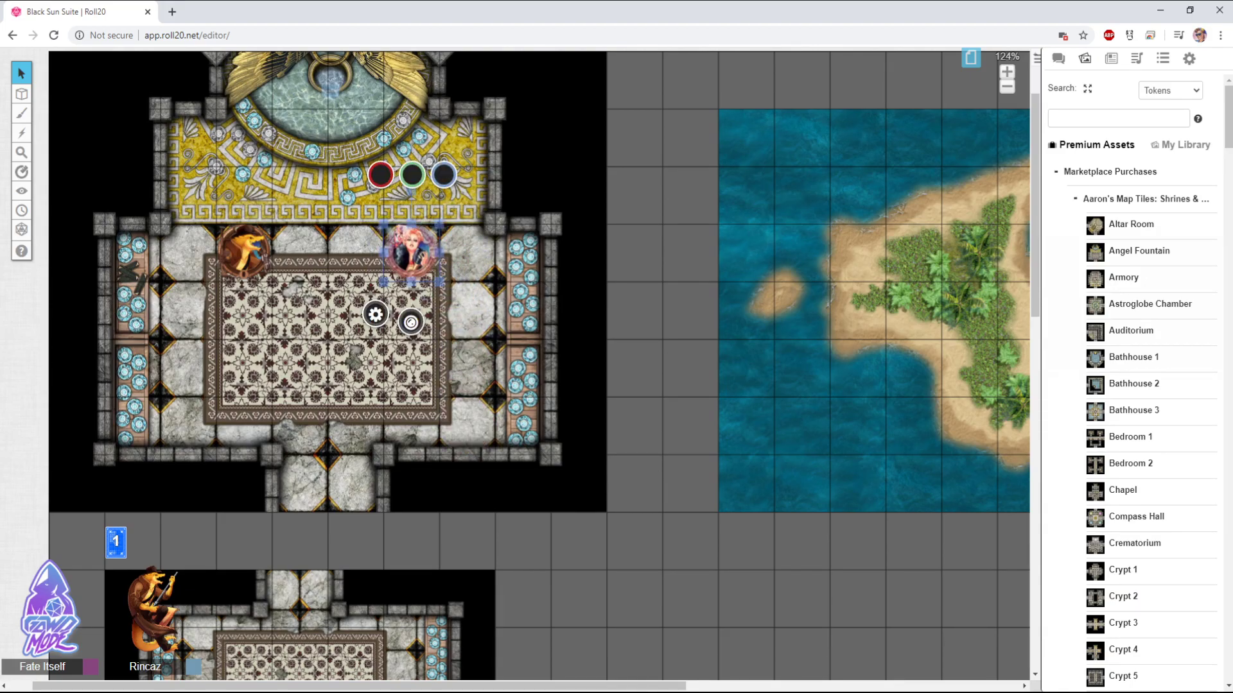
key(Escape)
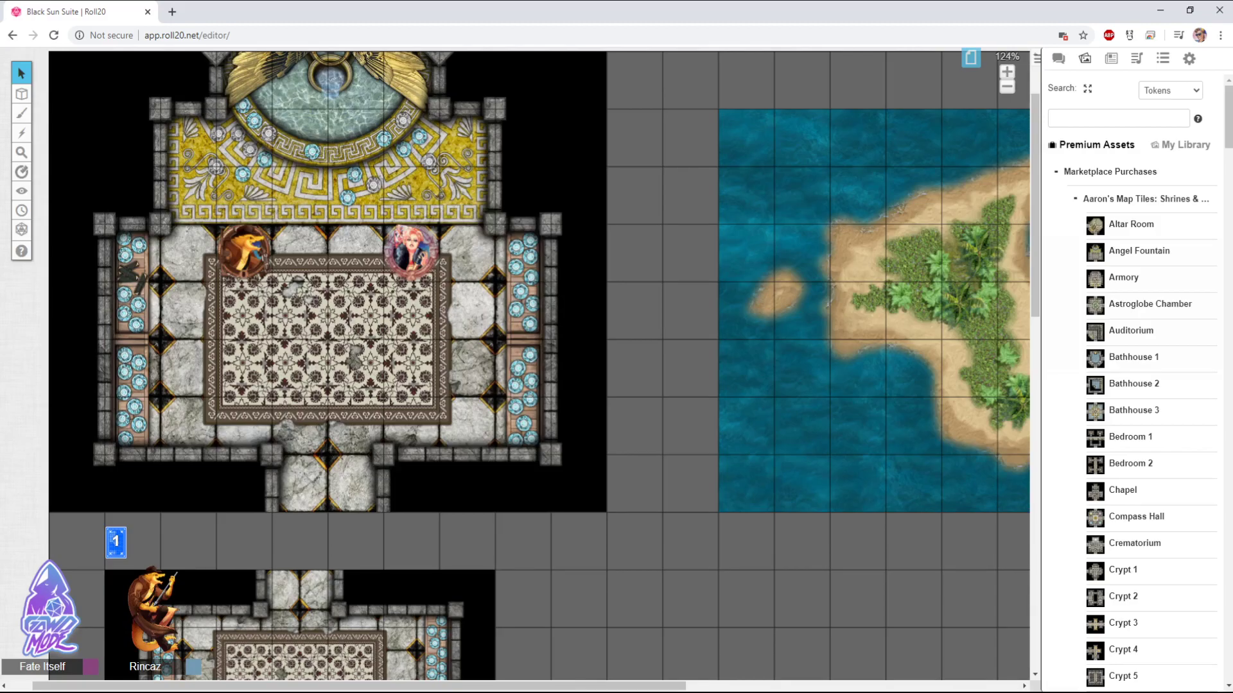
drag(410, 252, 468, 367)
key(Escape)
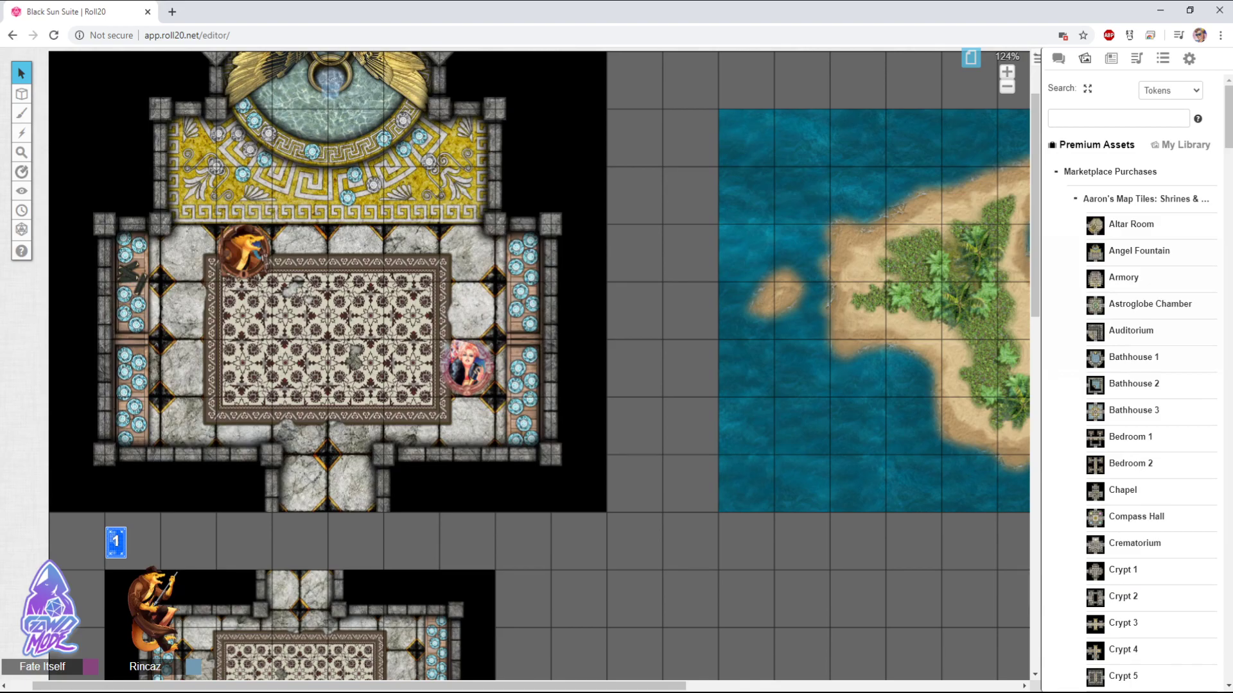
Measure the distance from the lizard token straight across to the right side of the fountain room
scroll(540, 365, down, 1)
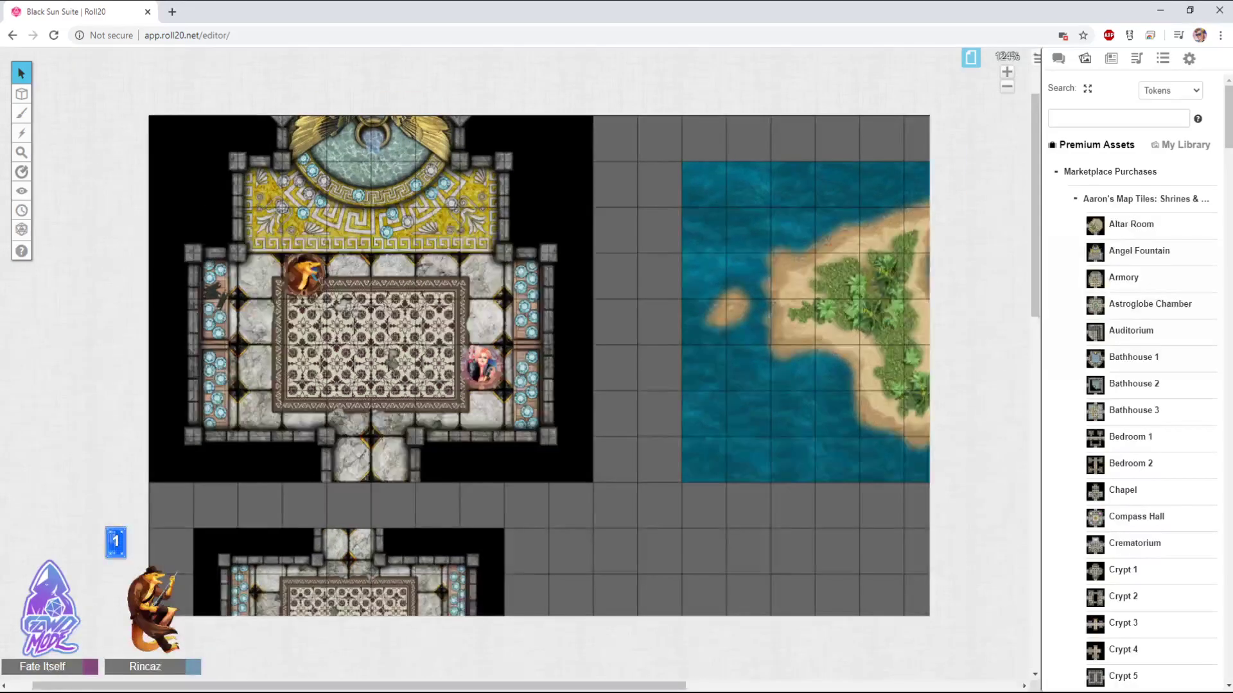
key(q)
drag(235, 277, 453, 277)
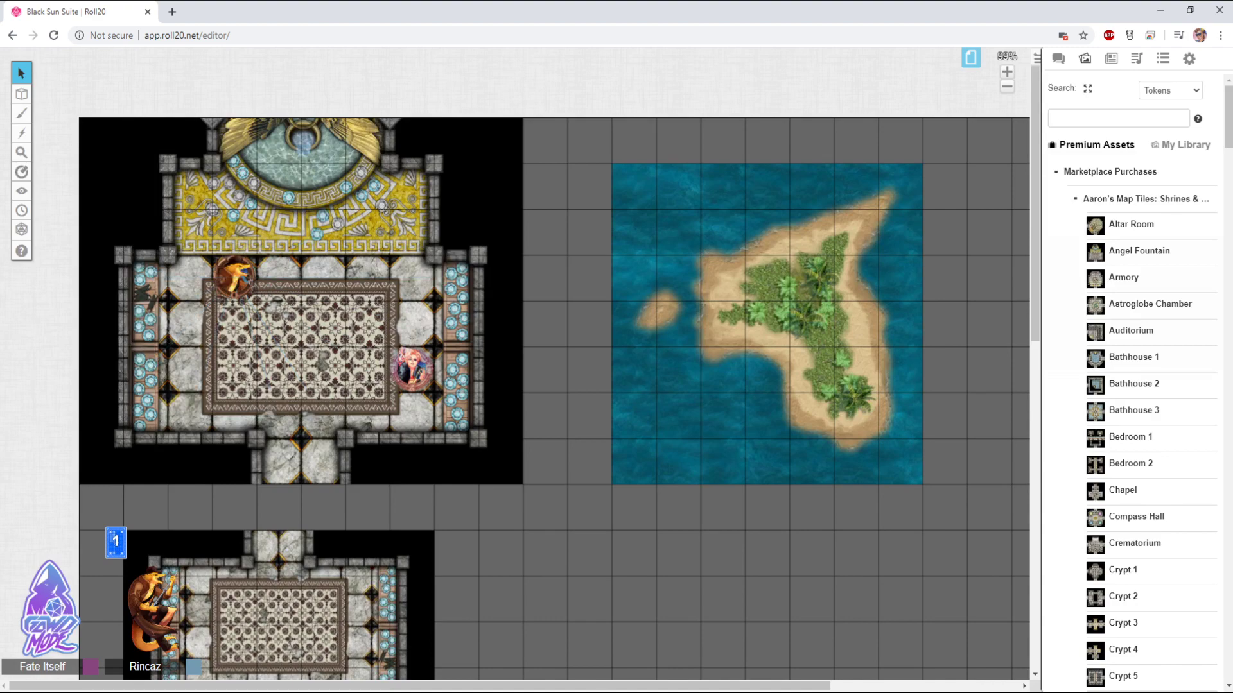
Switch to the Map & Background layer and move the large Angel Fountain tile down one grid cell
mouse_move(22, 94)
click(84, 88)
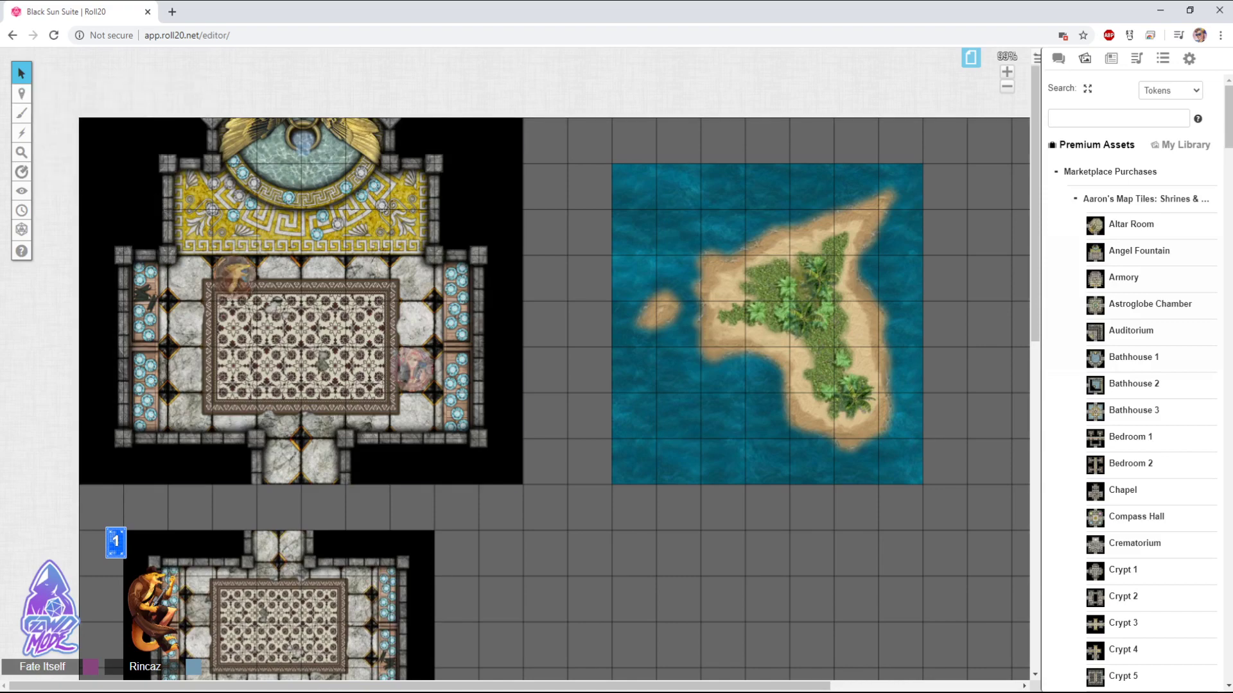
click(300, 301)
drag(300, 301, 300, 346)
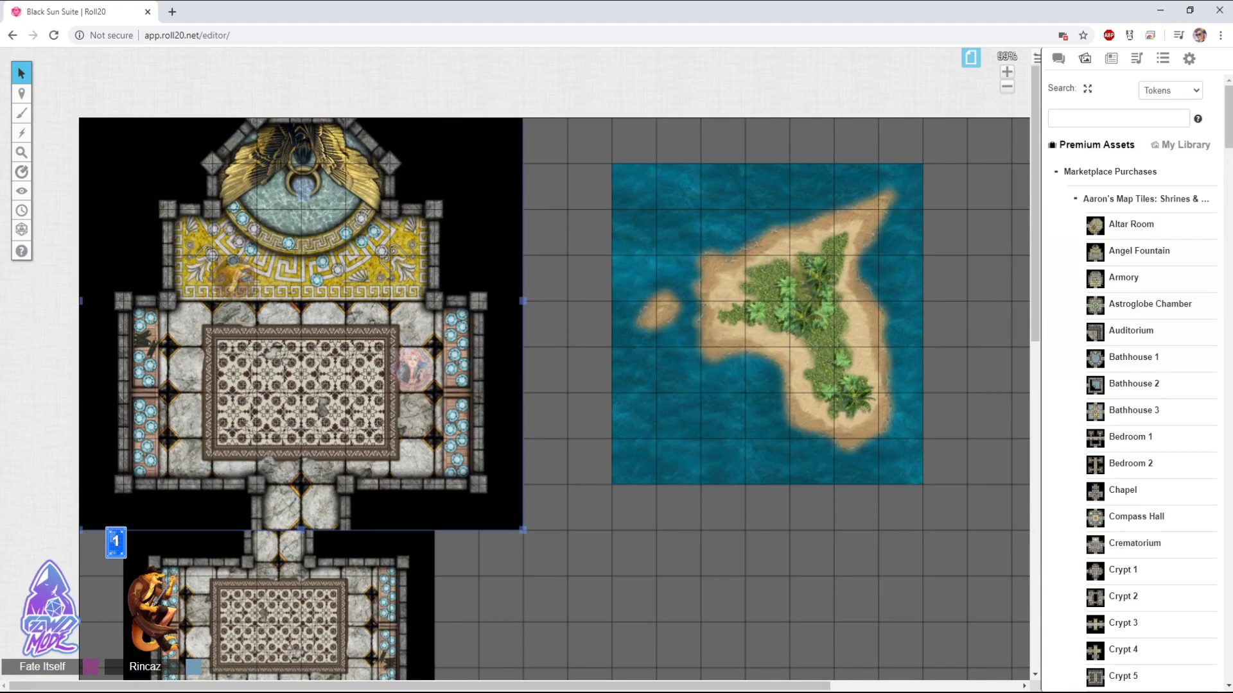
Delete the smaller Angel Fountain tile and move the large one two cells right, against the island tile
drag(279, 610, 323, 655)
key(Delete)
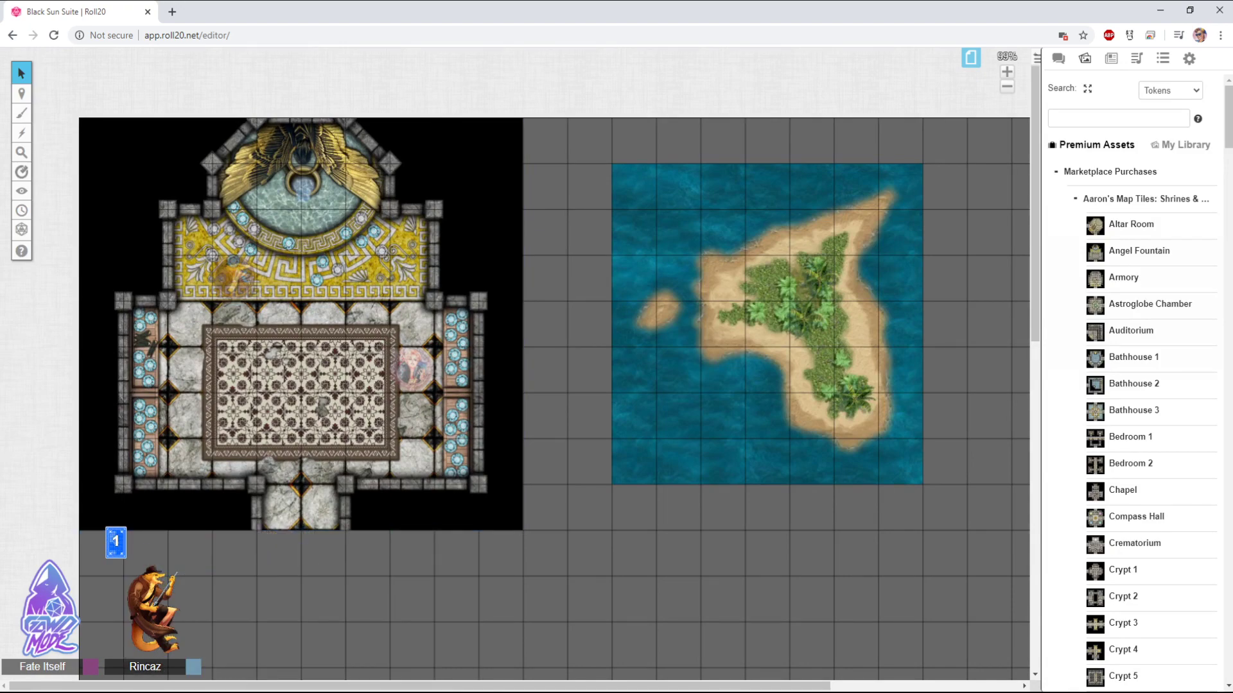
drag(301, 301, 389, 300)
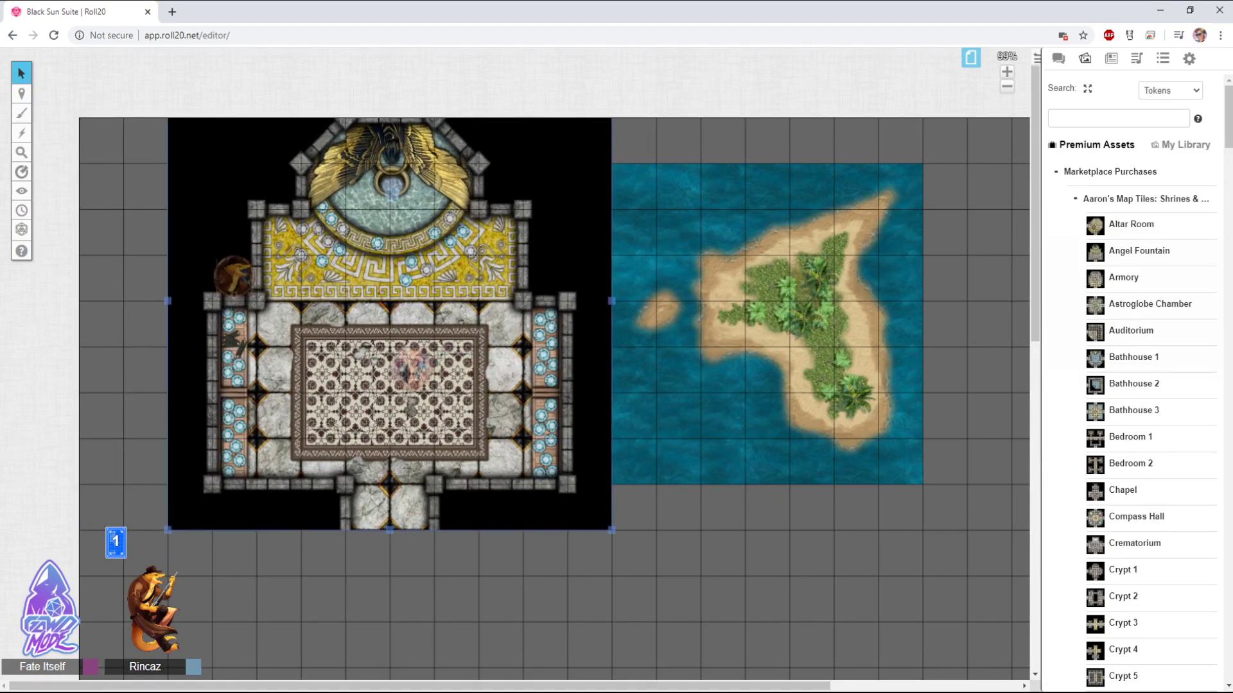
Review the context options available for the fountain room tile and the island tile
right_click(531, 324)
mouse_move(548, 452)
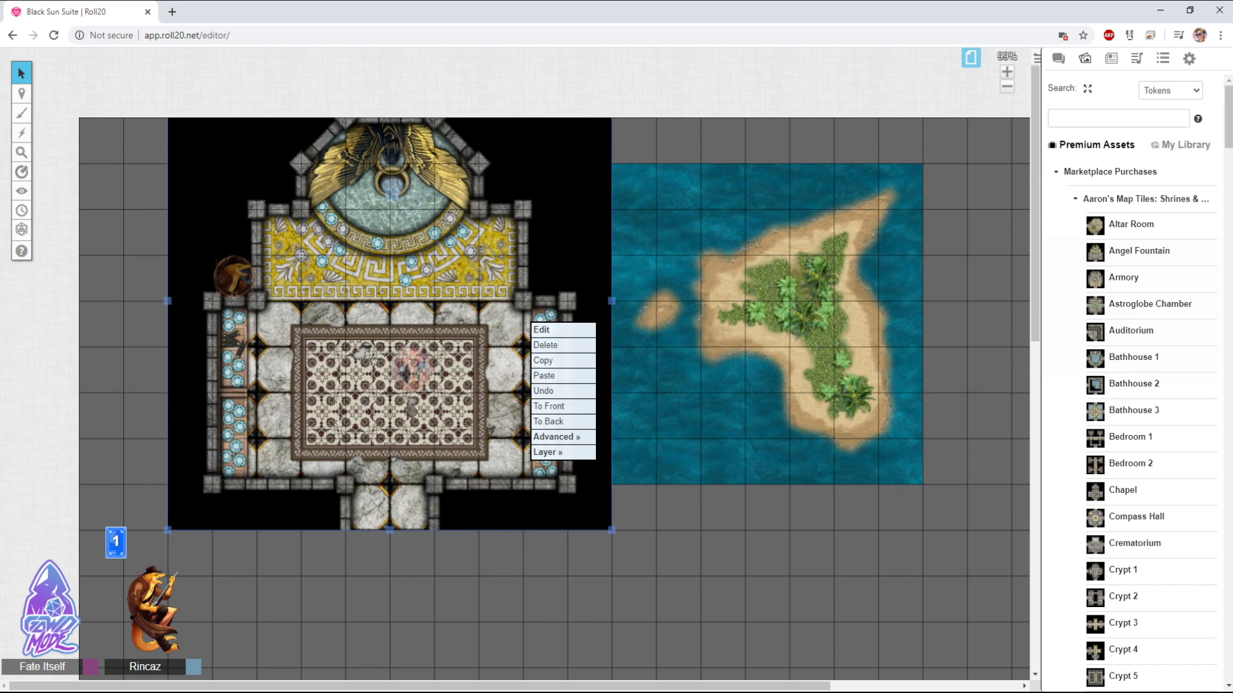
right_click(678, 257)
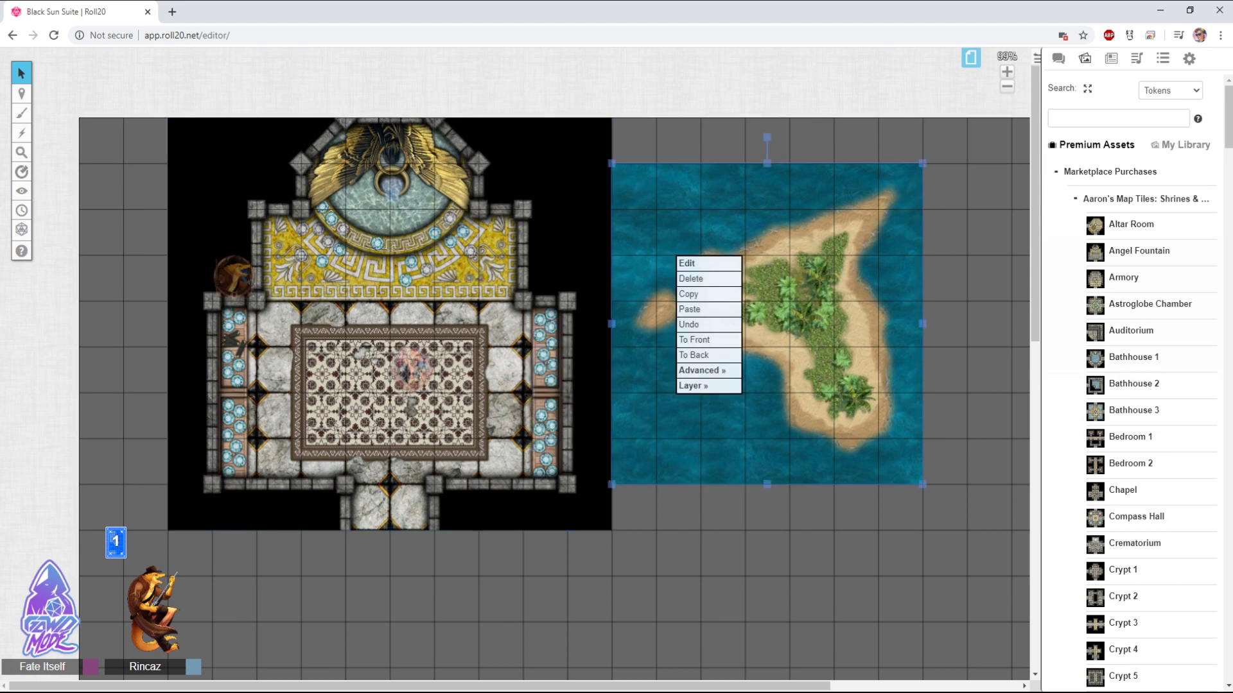
right_click(544, 258)
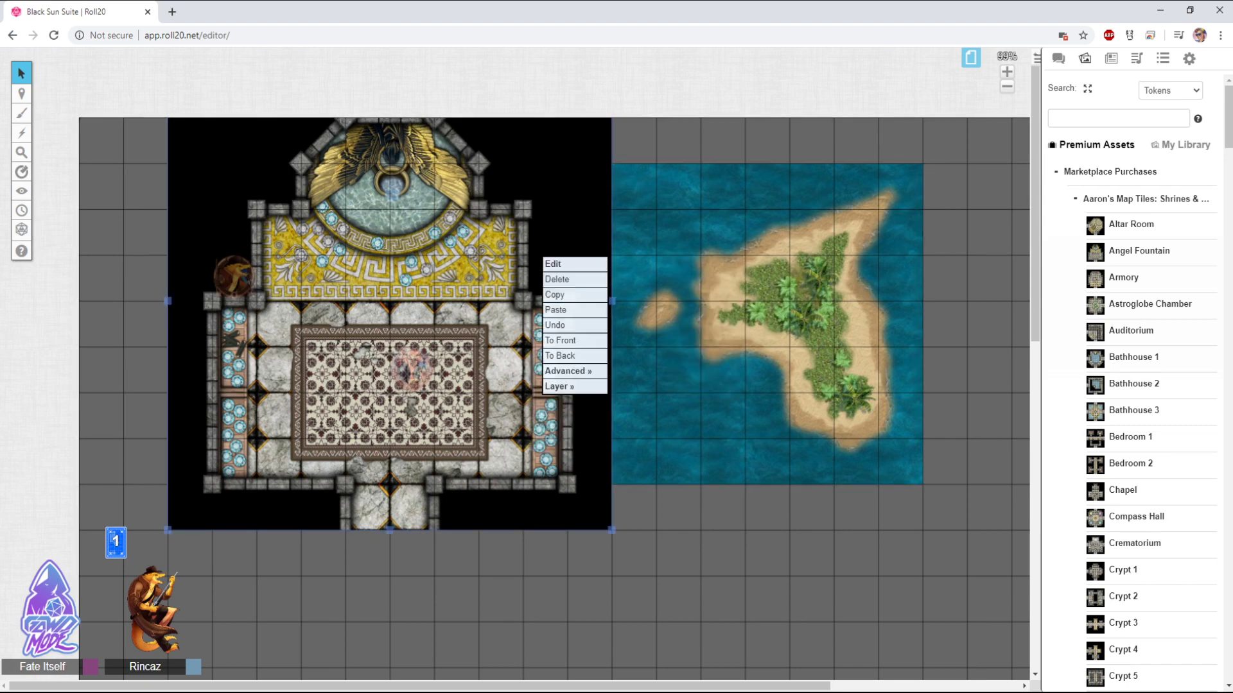
right_click(753, 286)
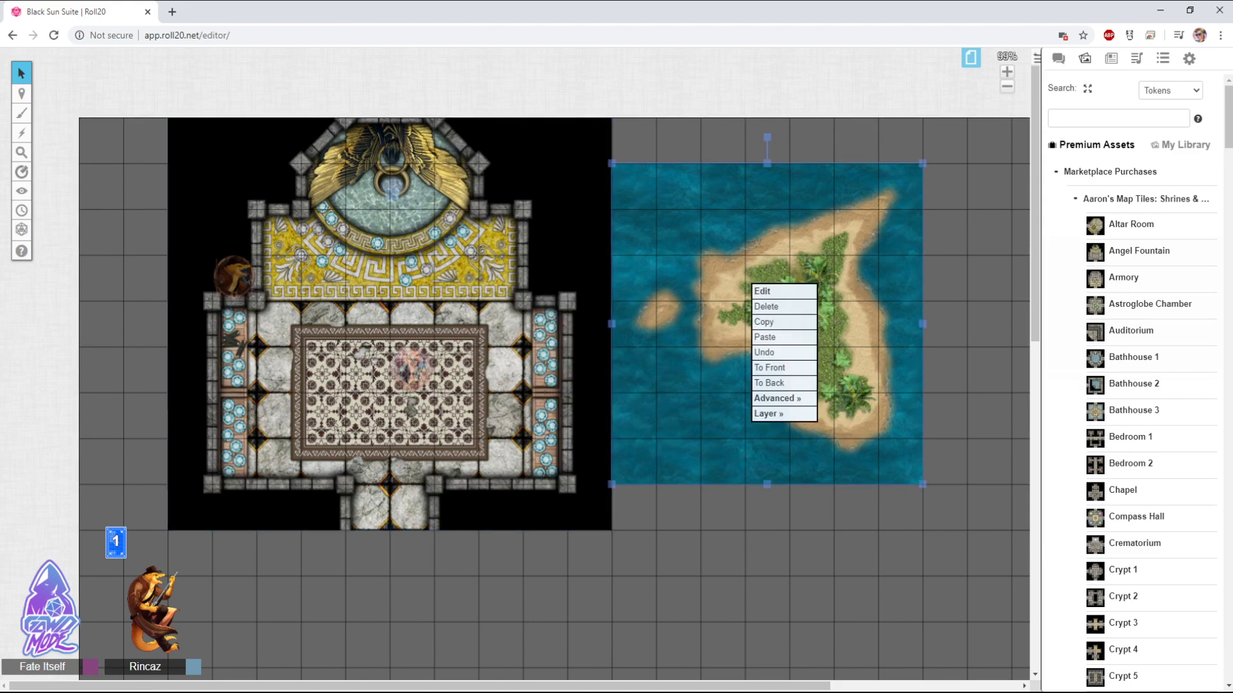
right_click(558, 298)
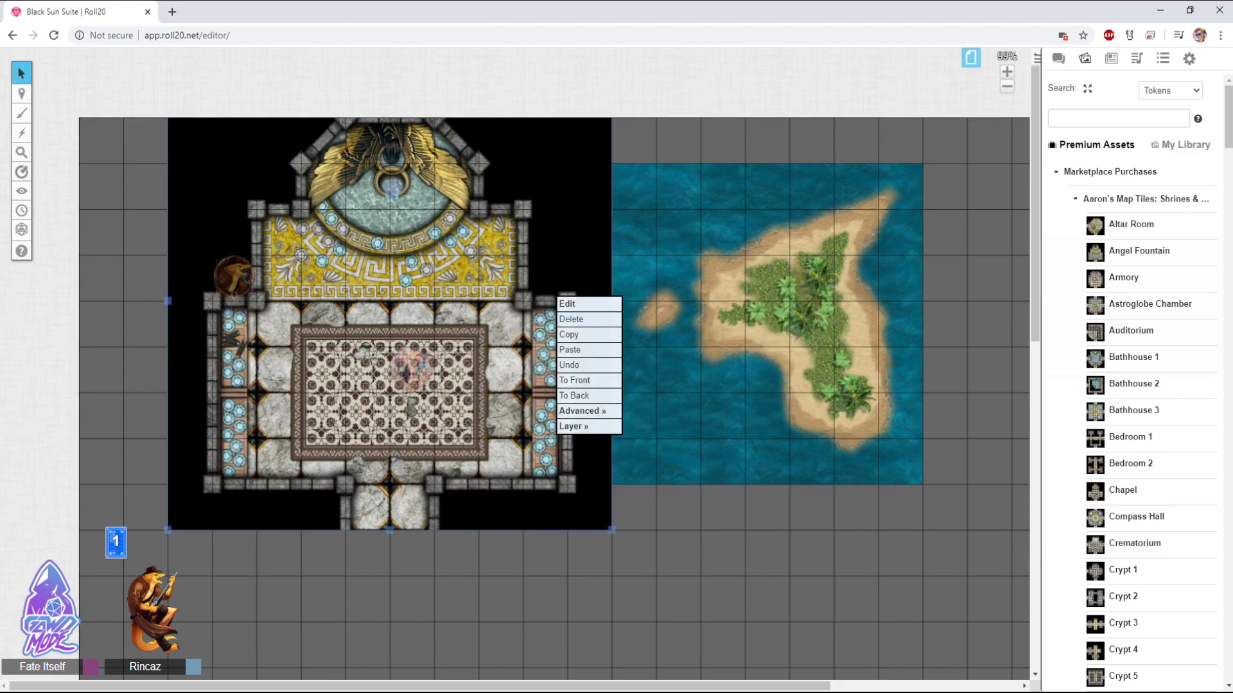
right_click(771, 198)
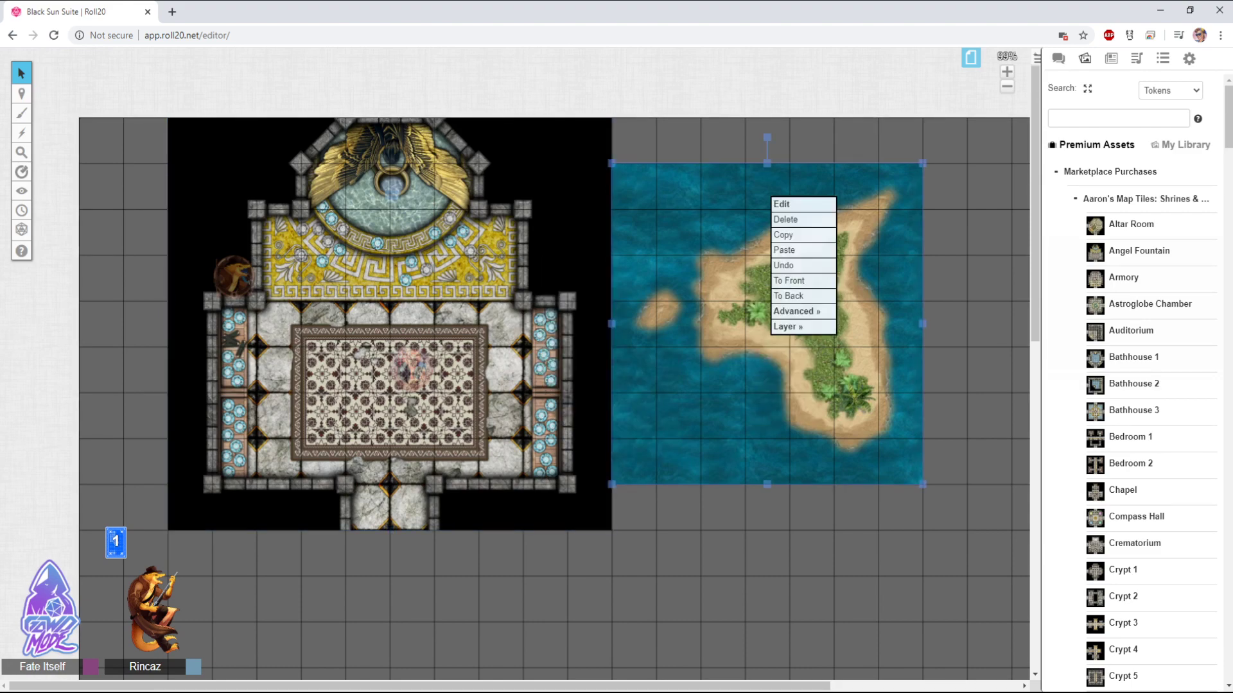
right_click(516, 224)
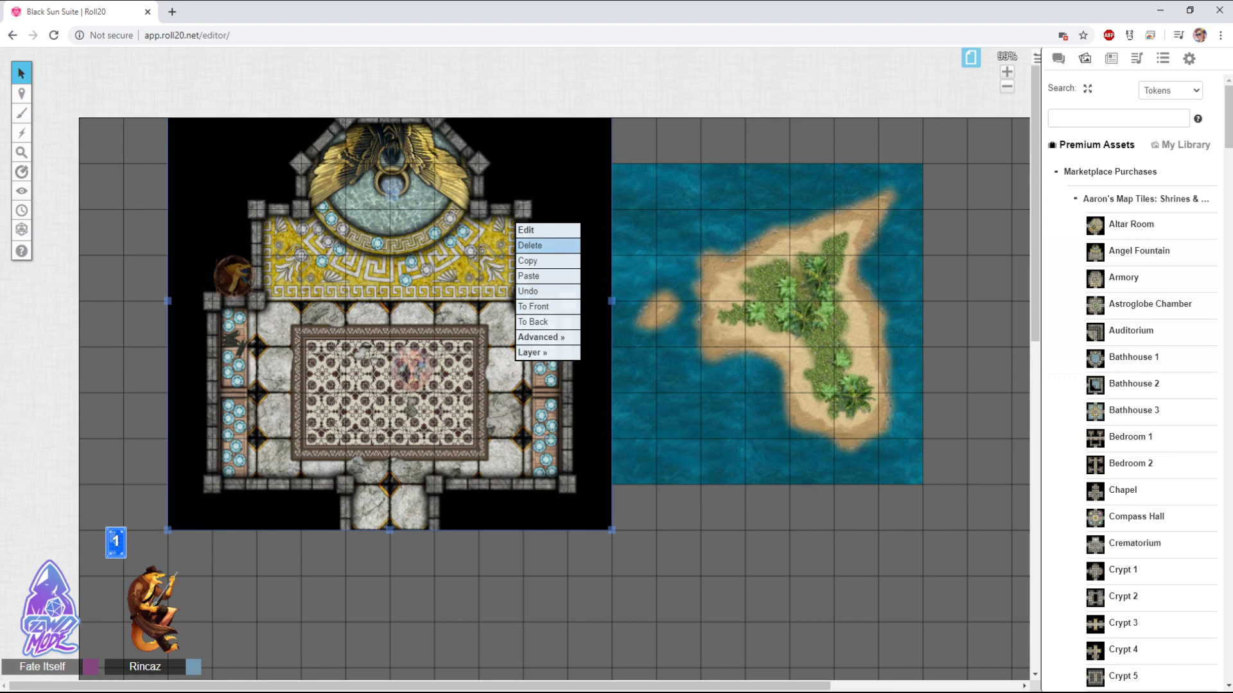
key(Escape)
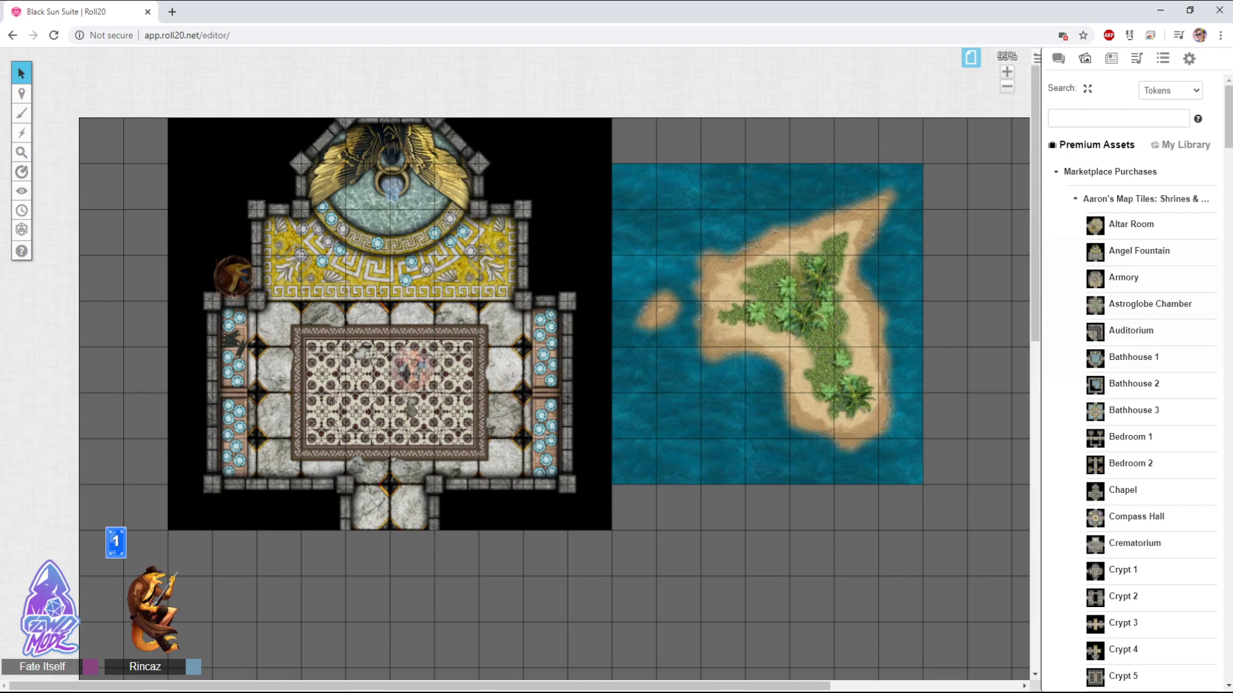
Delete the island tile and undo the deletion
click(766, 324)
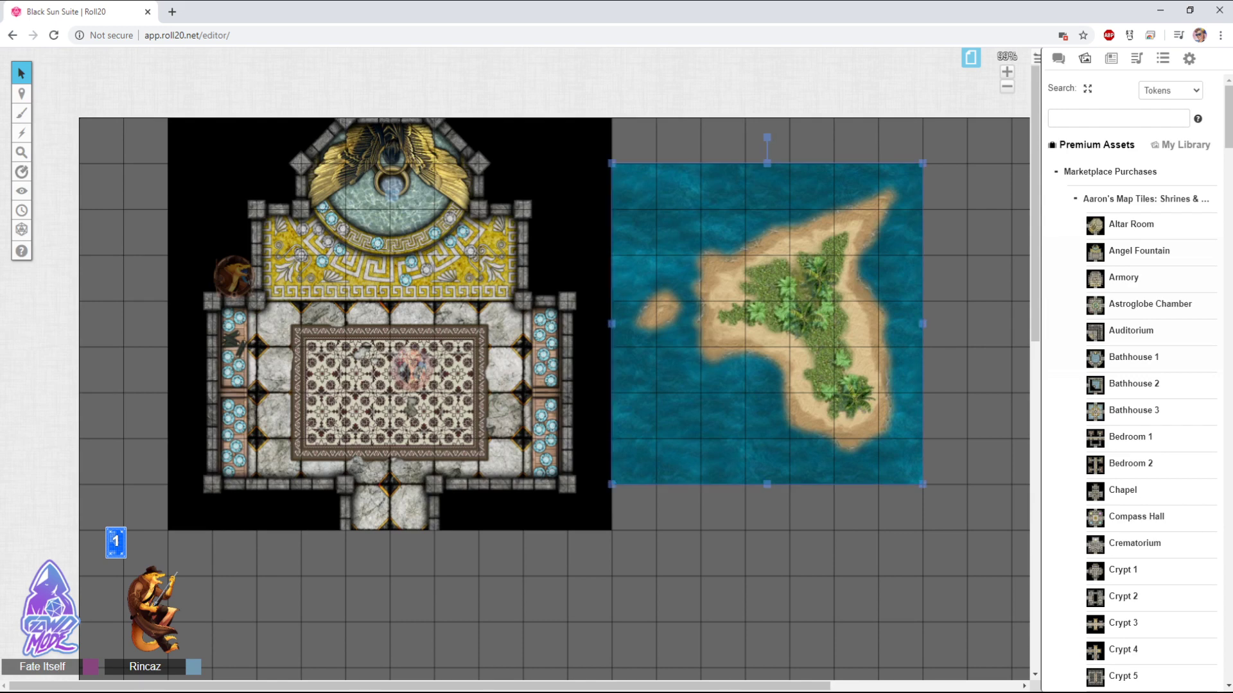
key(Delete)
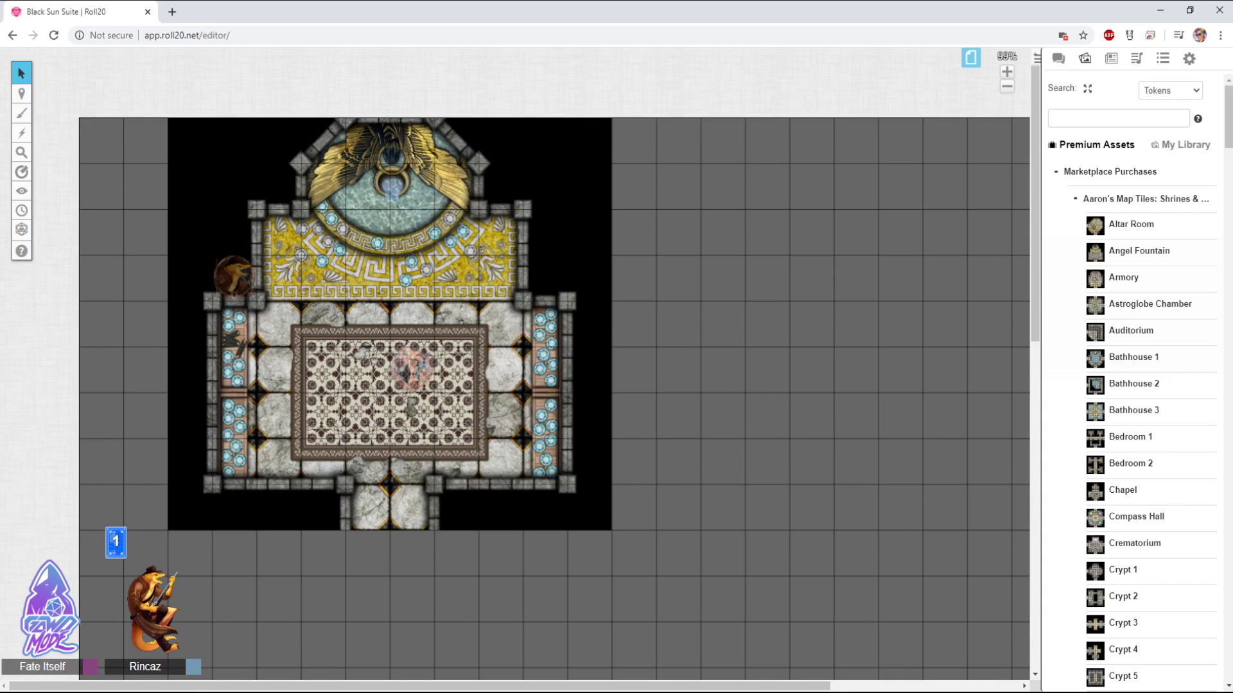
key(ctrl+z)
Send the fountain room tile to the back and move it one grid cell right, partly beneath the island tile
click(390, 300)
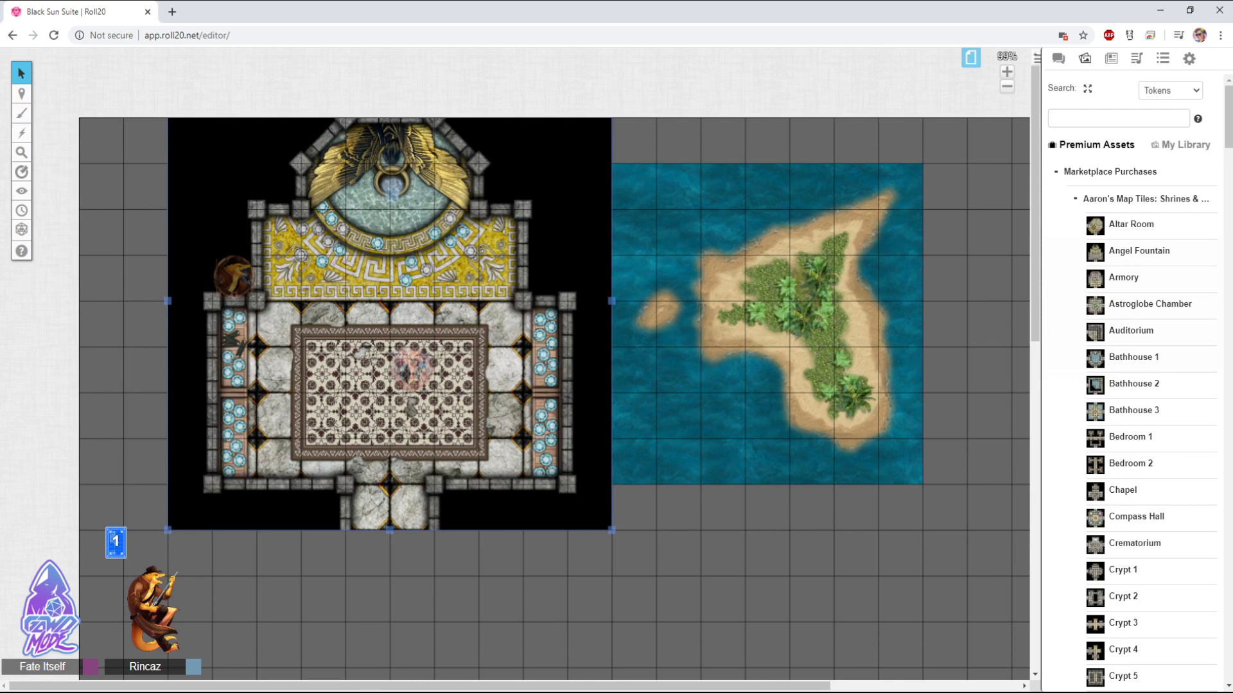
key(Escape)
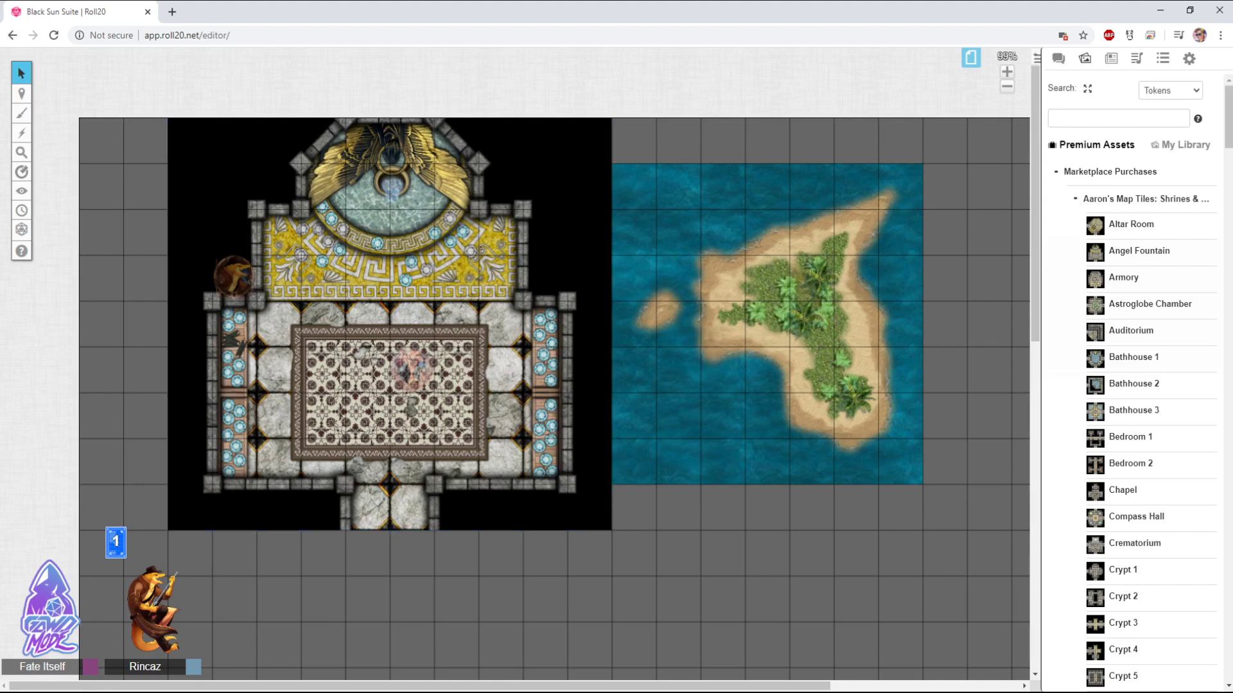
click(389, 301)
right_click(509, 230)
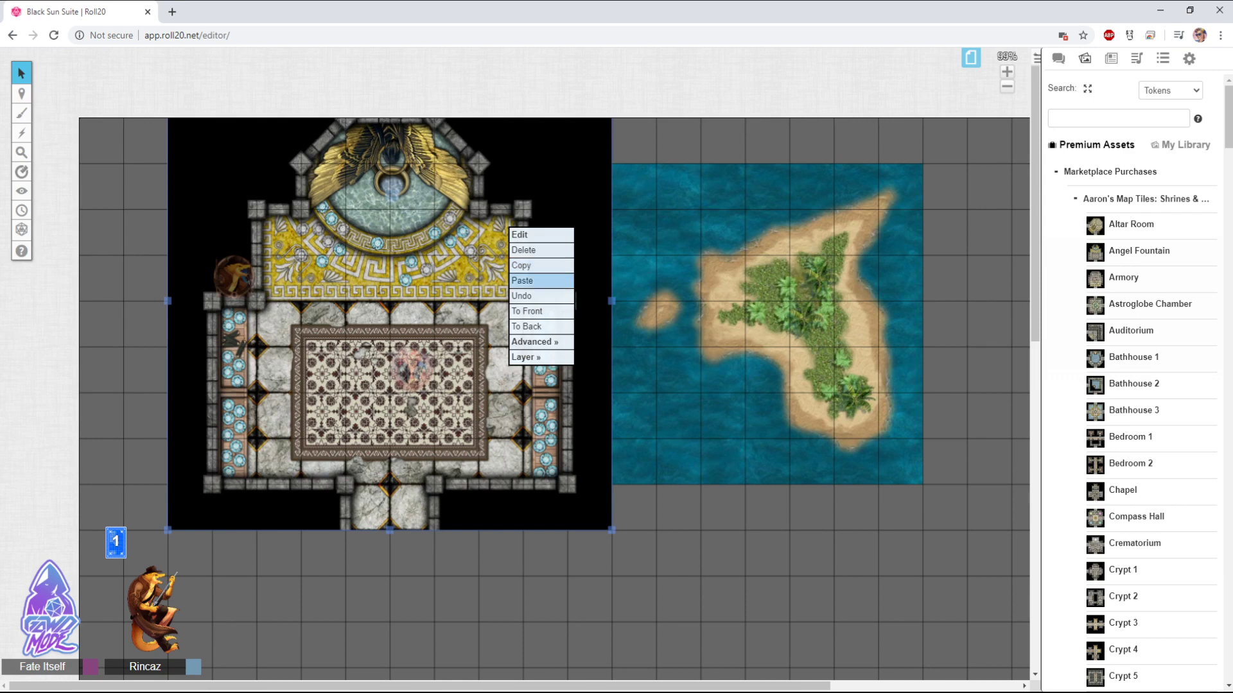
click(527, 326)
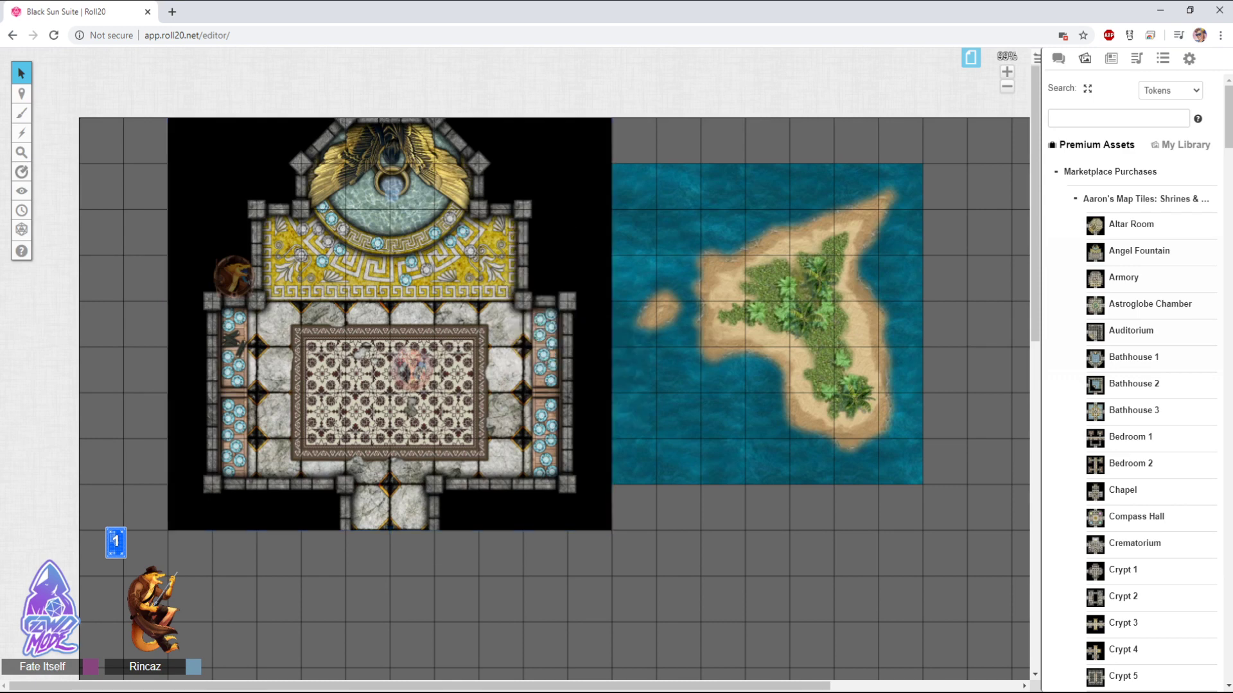
drag(527, 327, 584, 326)
key(Escape)
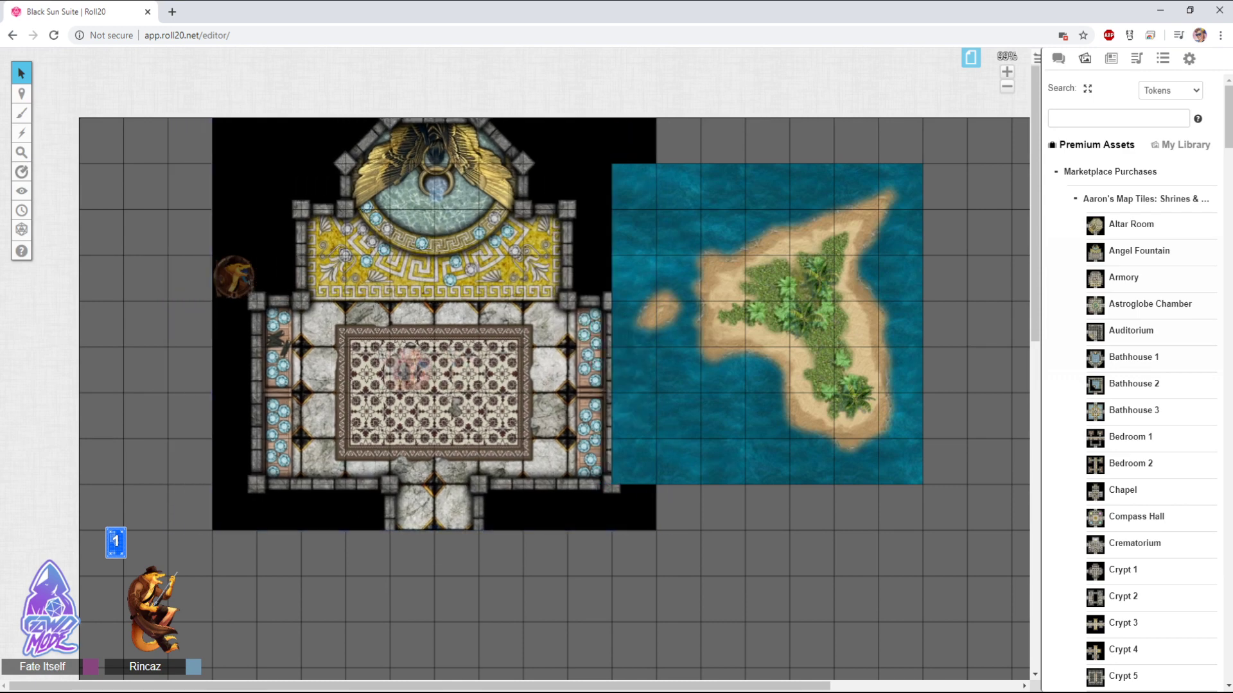
Move the island tile one grid cell right, flush with the fountain room tile's edge
mouse_move(21, 93)
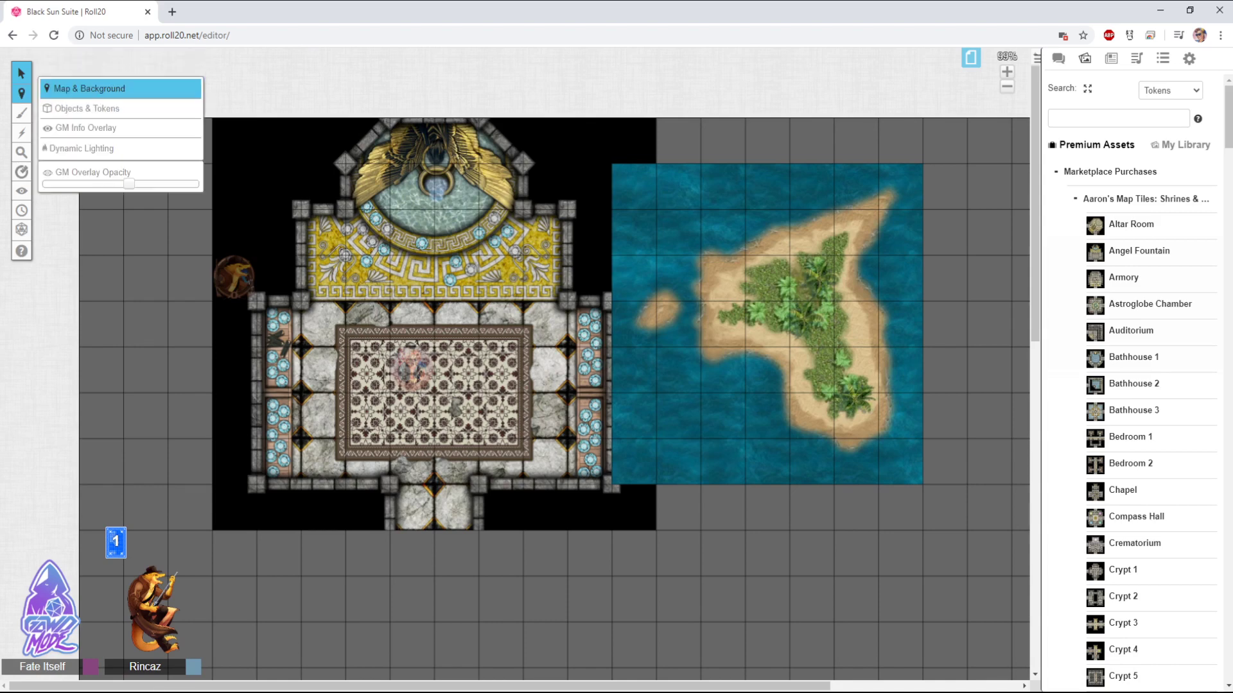
click(87, 107)
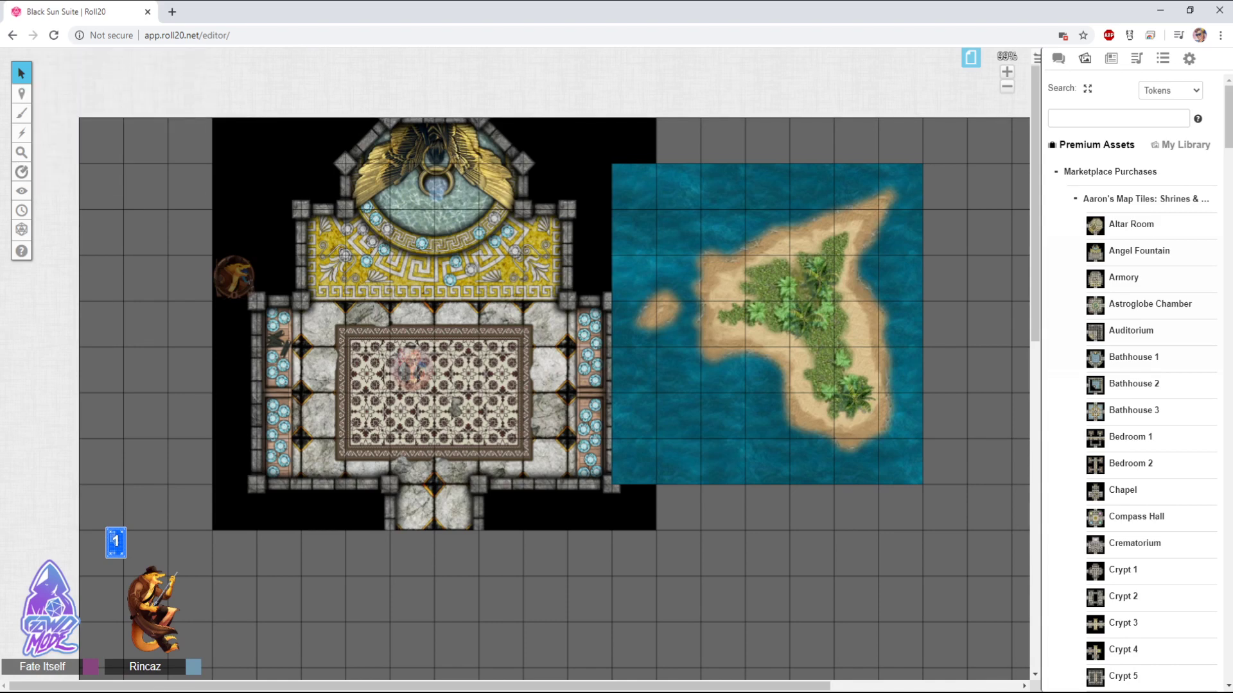
click(434, 300)
right_click(537, 158)
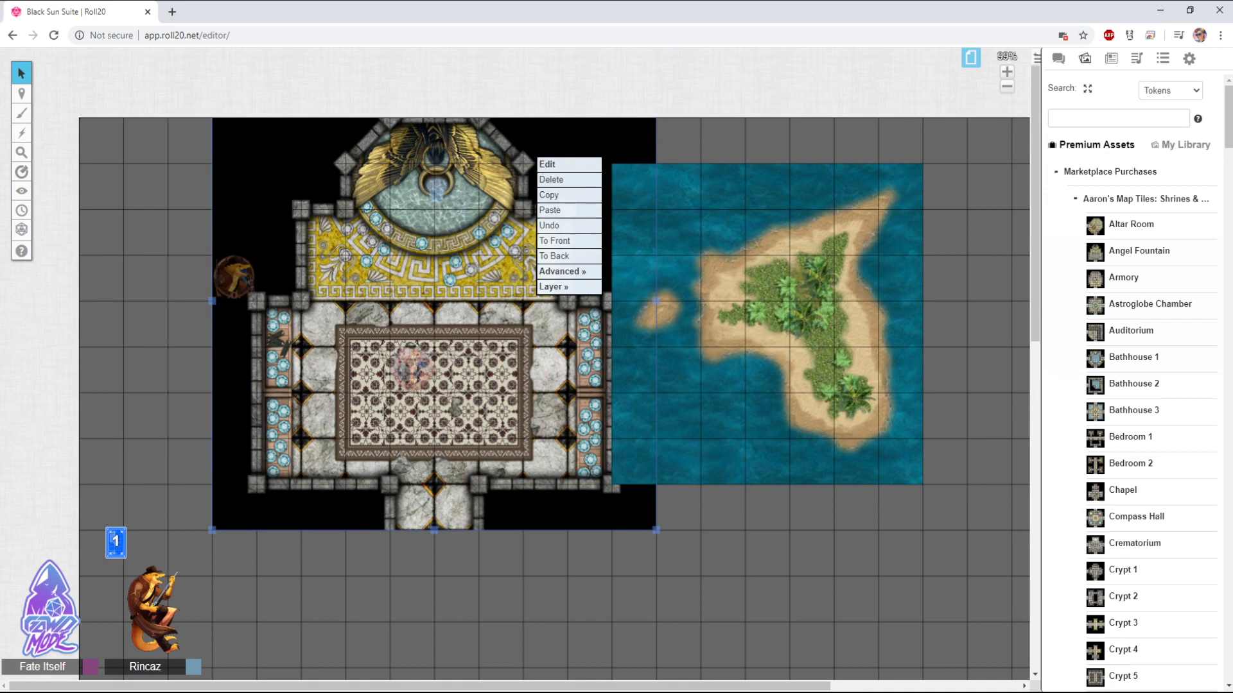
key(Escape)
drag(767, 323, 811, 323)
Place the Door Double Partially Open tile from the art library in the fountain room's doorway, sized four grid cells wide and two high
scroll(1130, 468, down, 10)
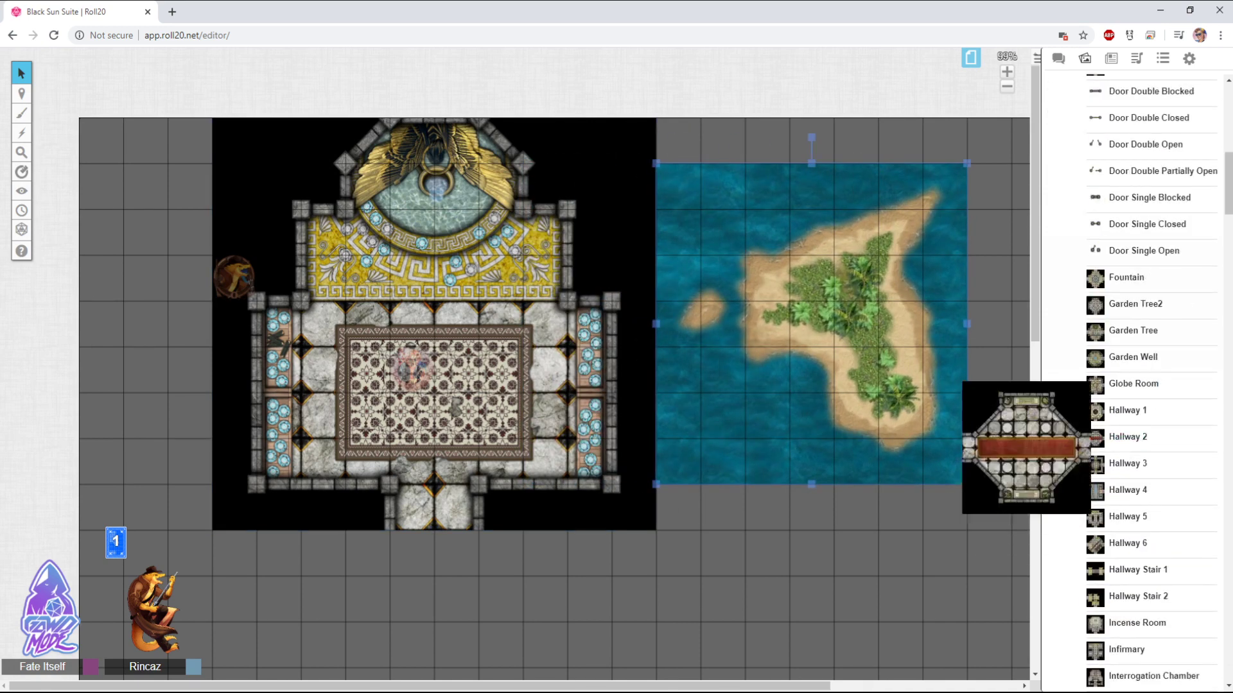
scroll(1130, 302, up, 2)
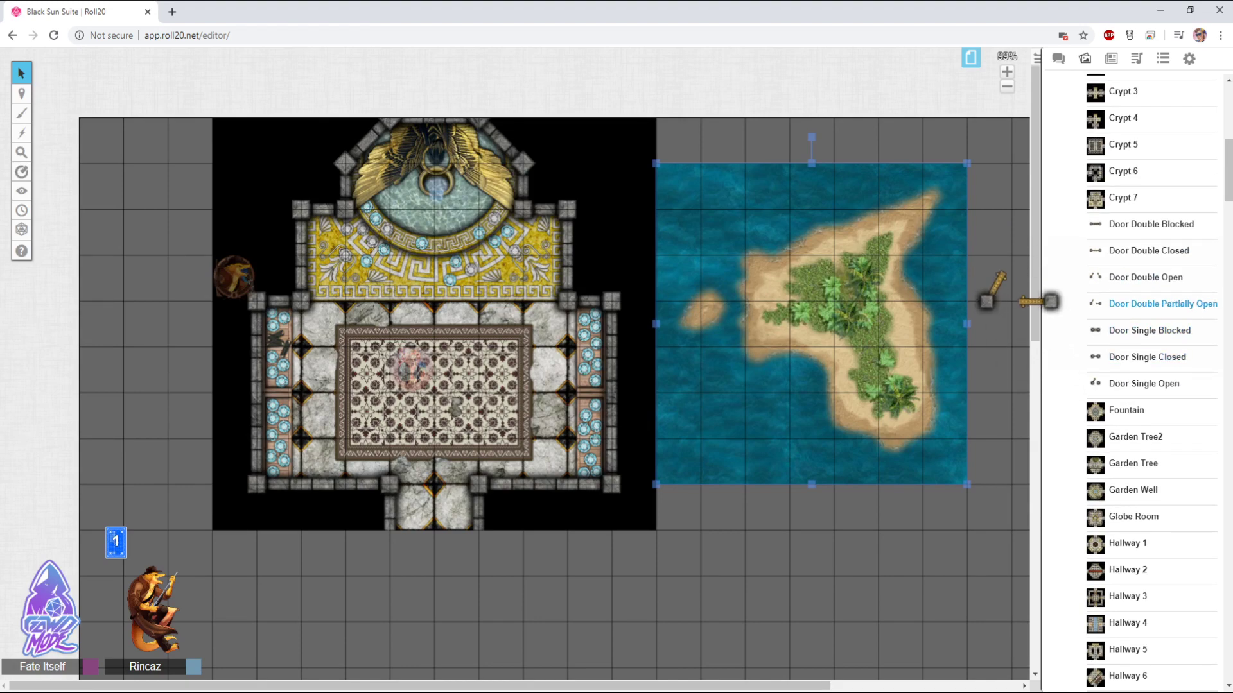
drag(1019, 296, 523, 508)
drag(390, 507, 344, 508)
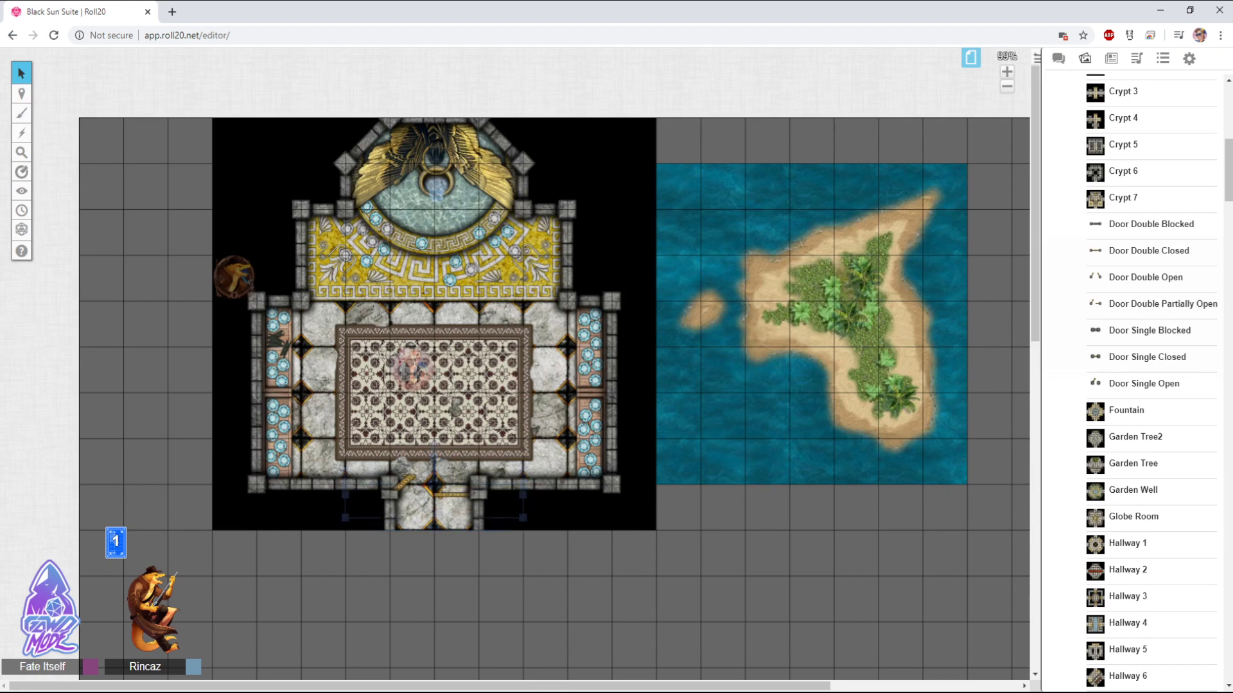
key(Up)
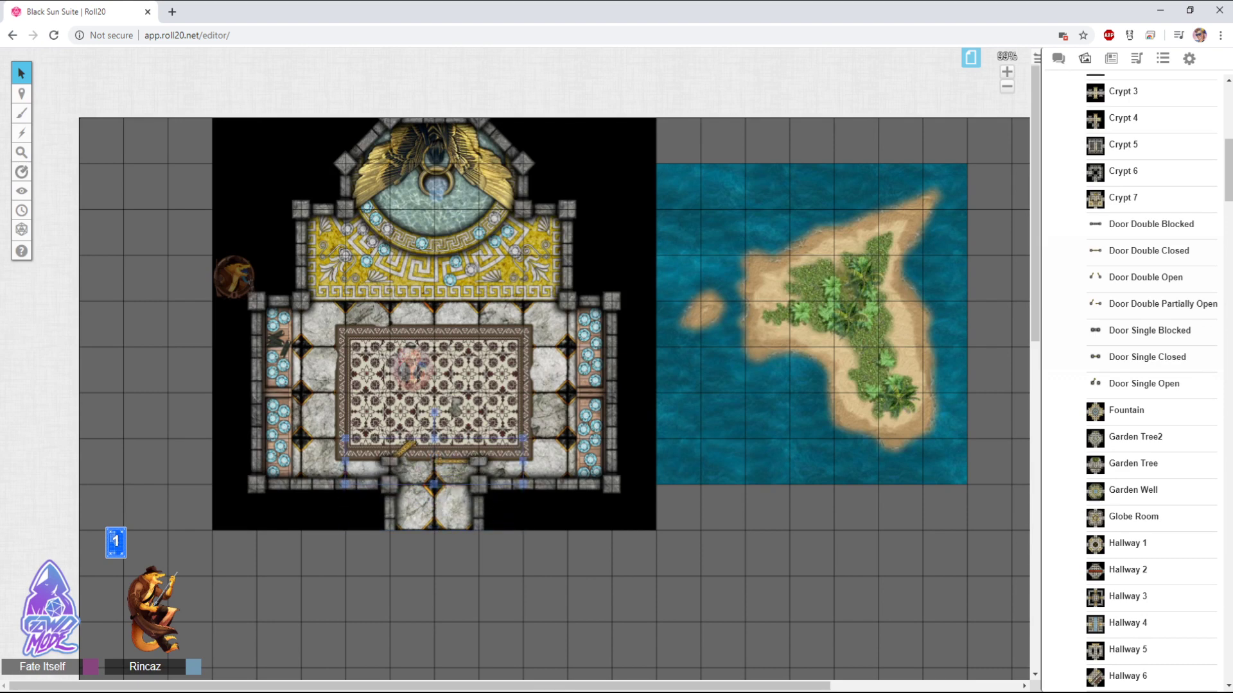
key(Down)
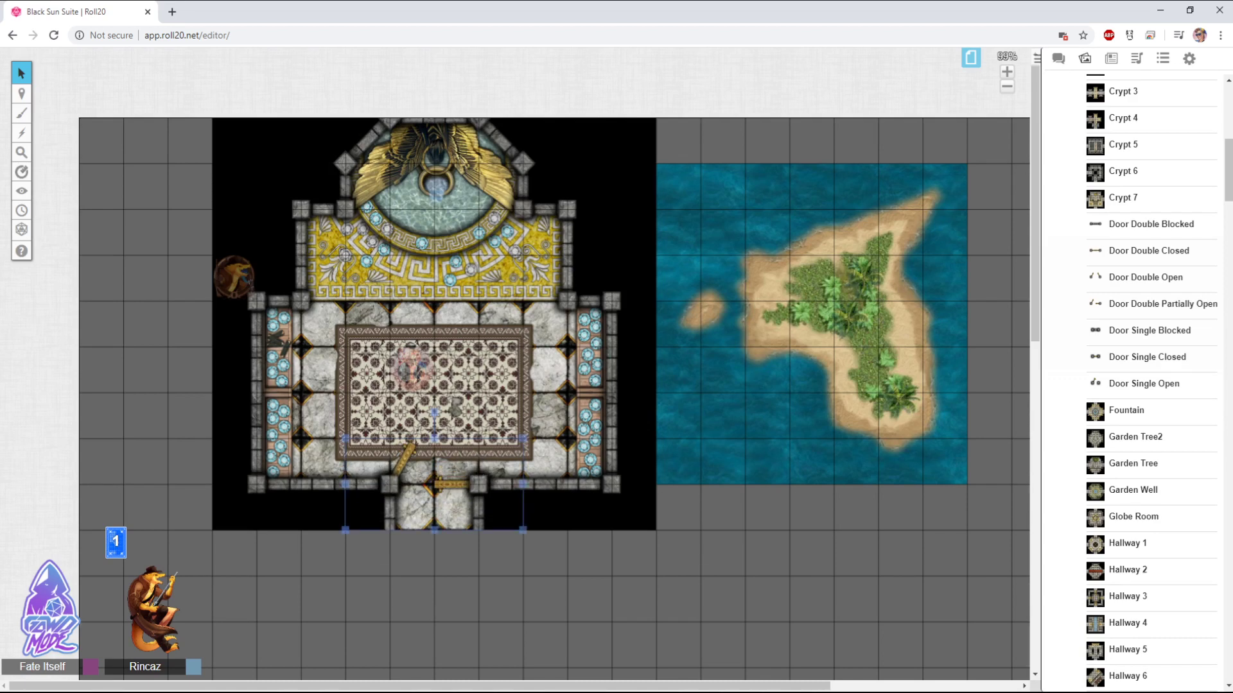
Move the double door down to the lower end of the entrance corridor and back up to the room's doorway
key(Down)
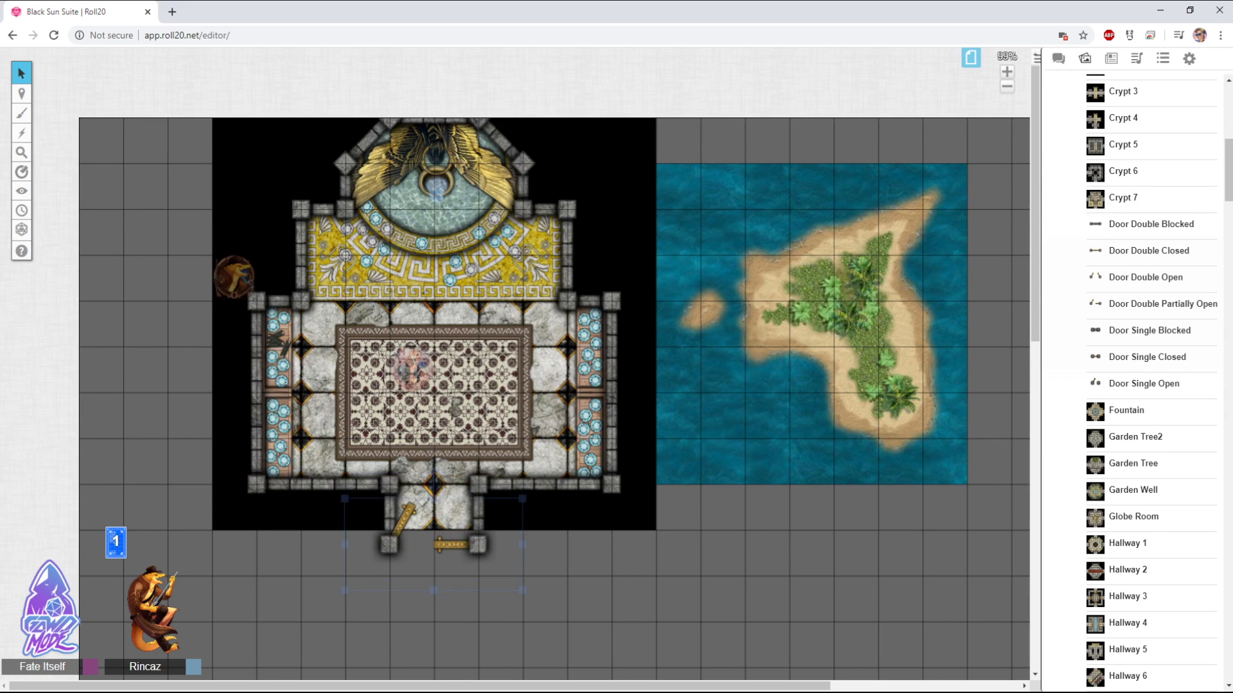
key(Escape)
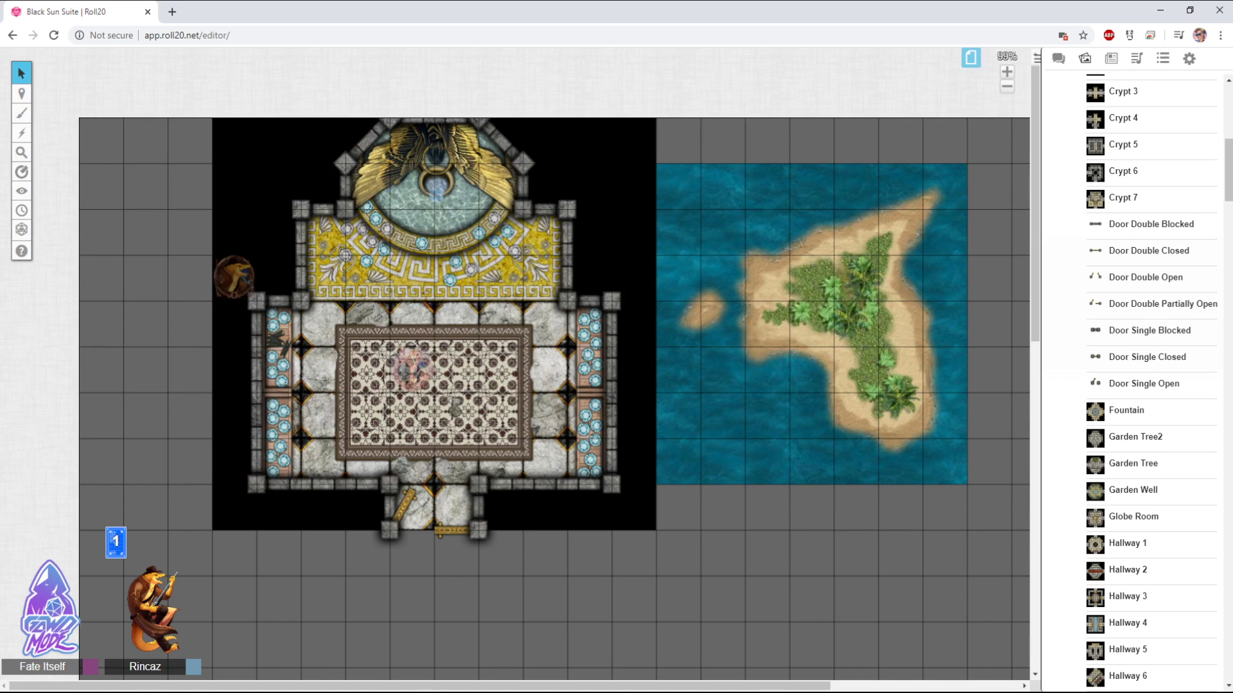
drag(453, 530, 453, 484)
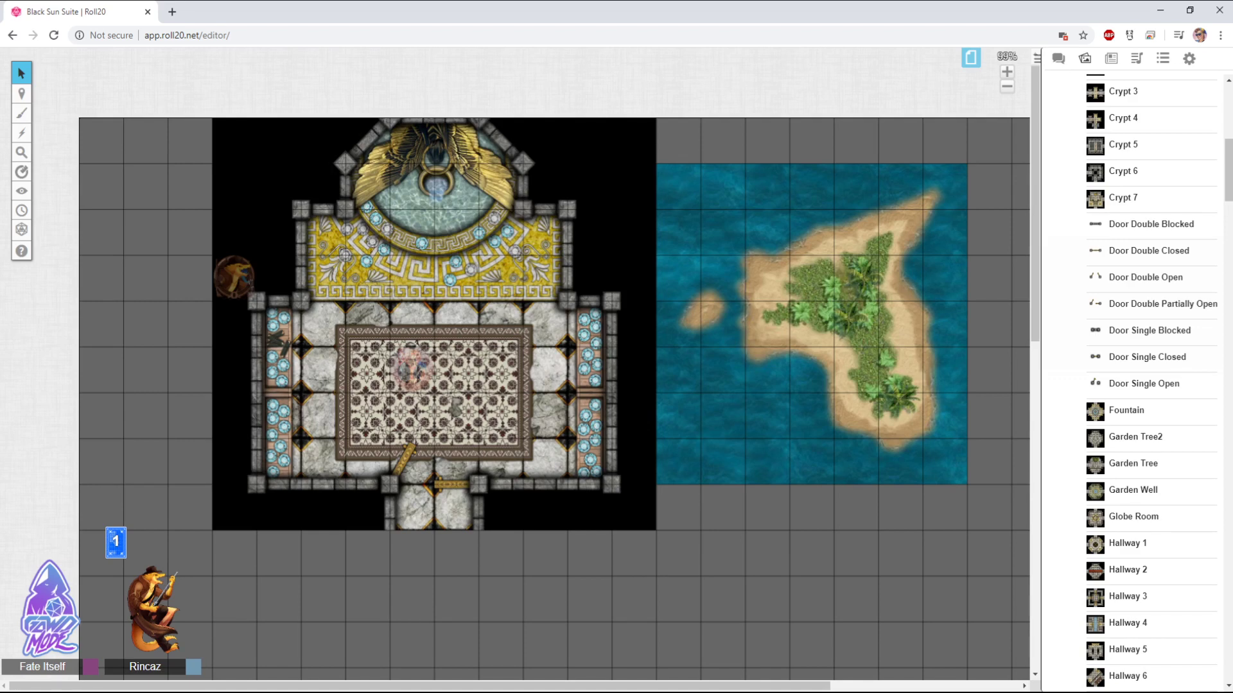
Assign the partially open double door to the Map Layer
click(434, 484)
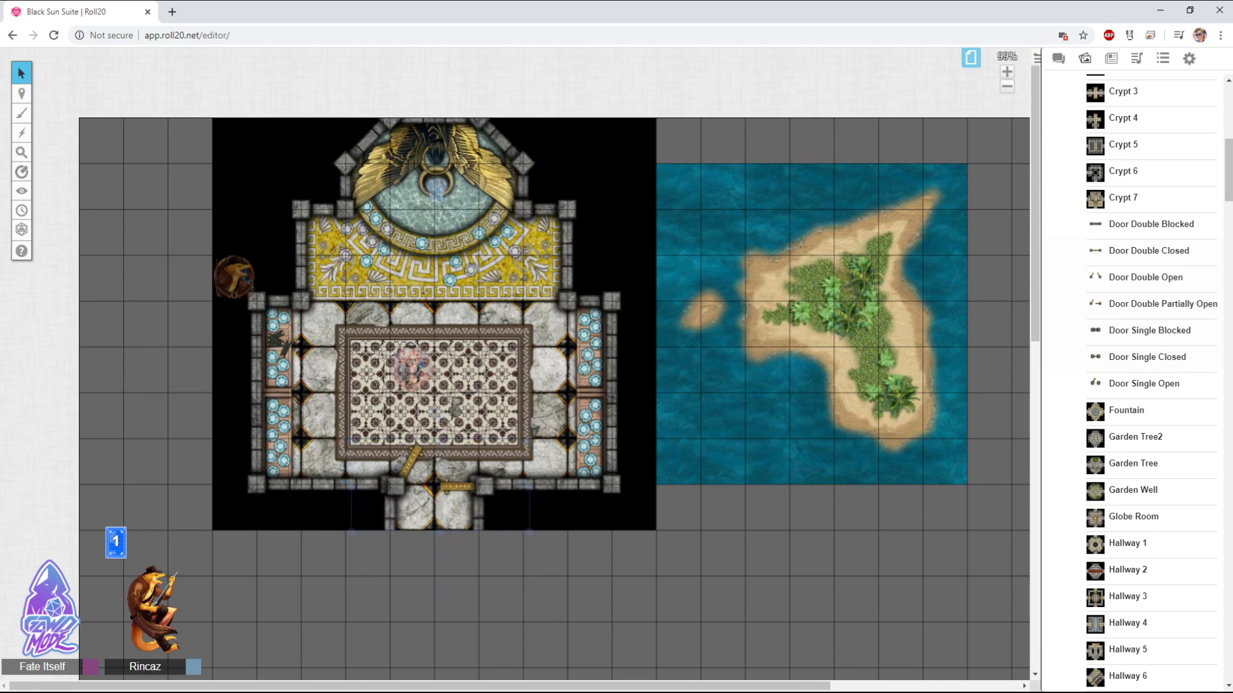
right_click(484, 344)
mouse_move(500, 473)
click(574, 459)
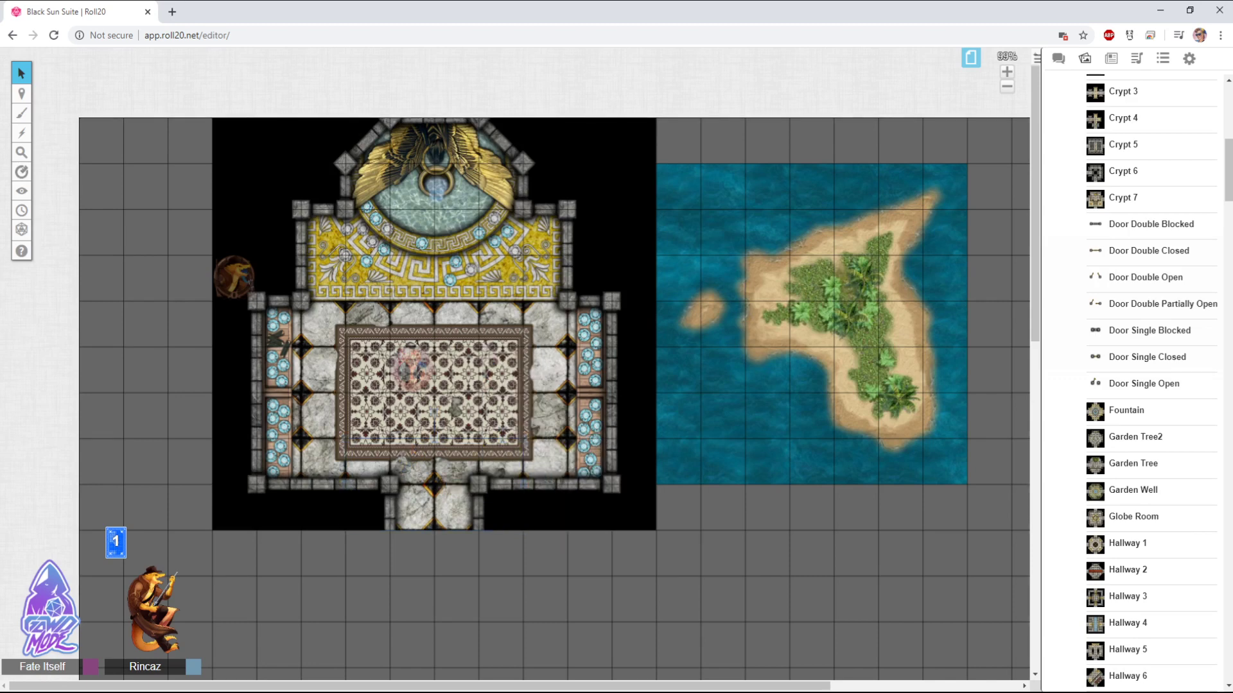
Send the fountain room tile to the back, beneath the double door
click(434, 324)
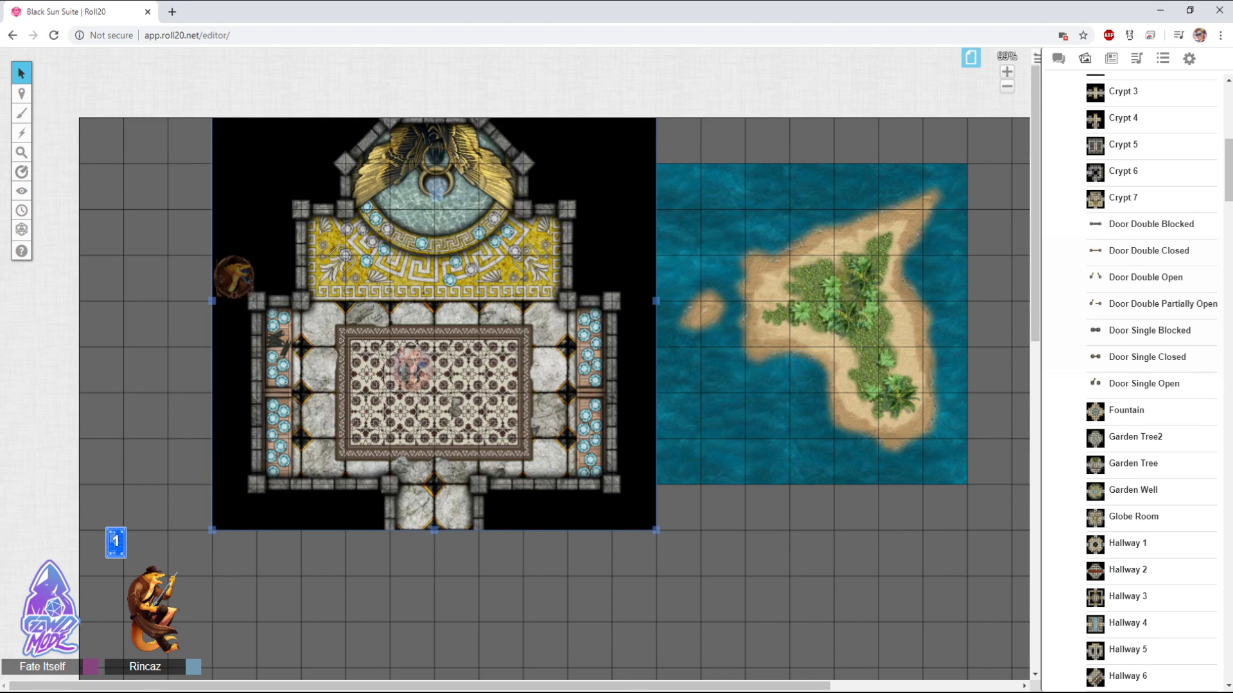
right_click(558, 248)
click(589, 345)
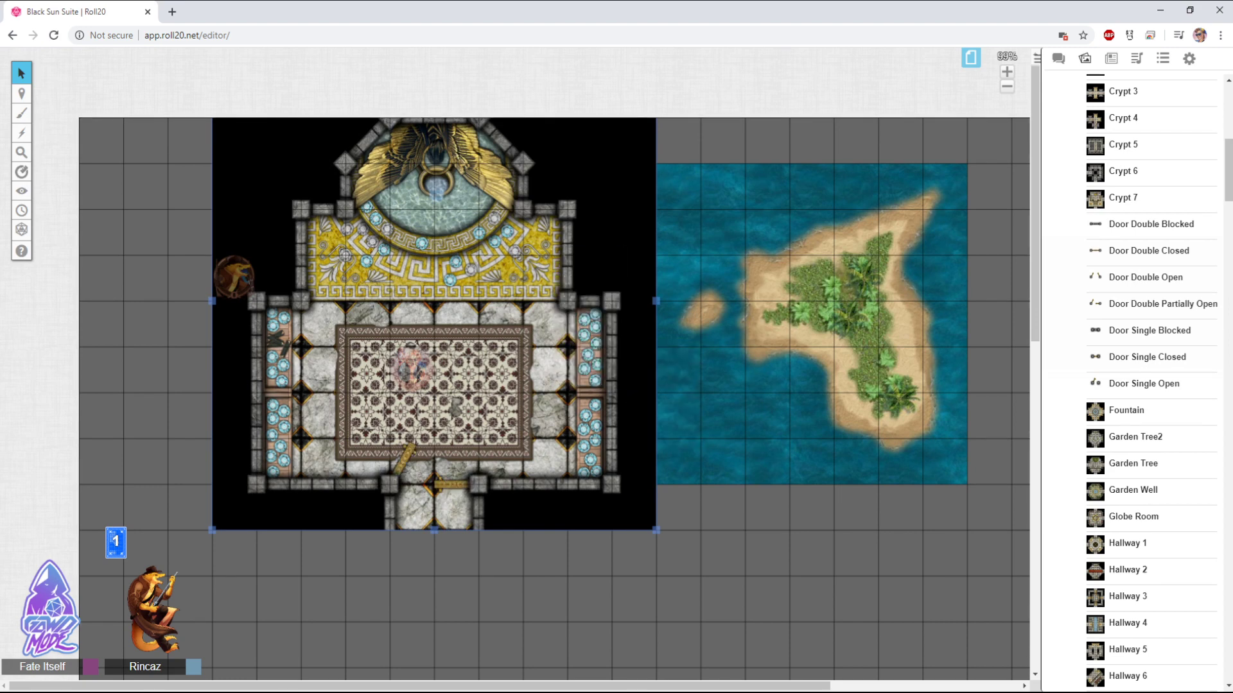
mouse_move(22, 93)
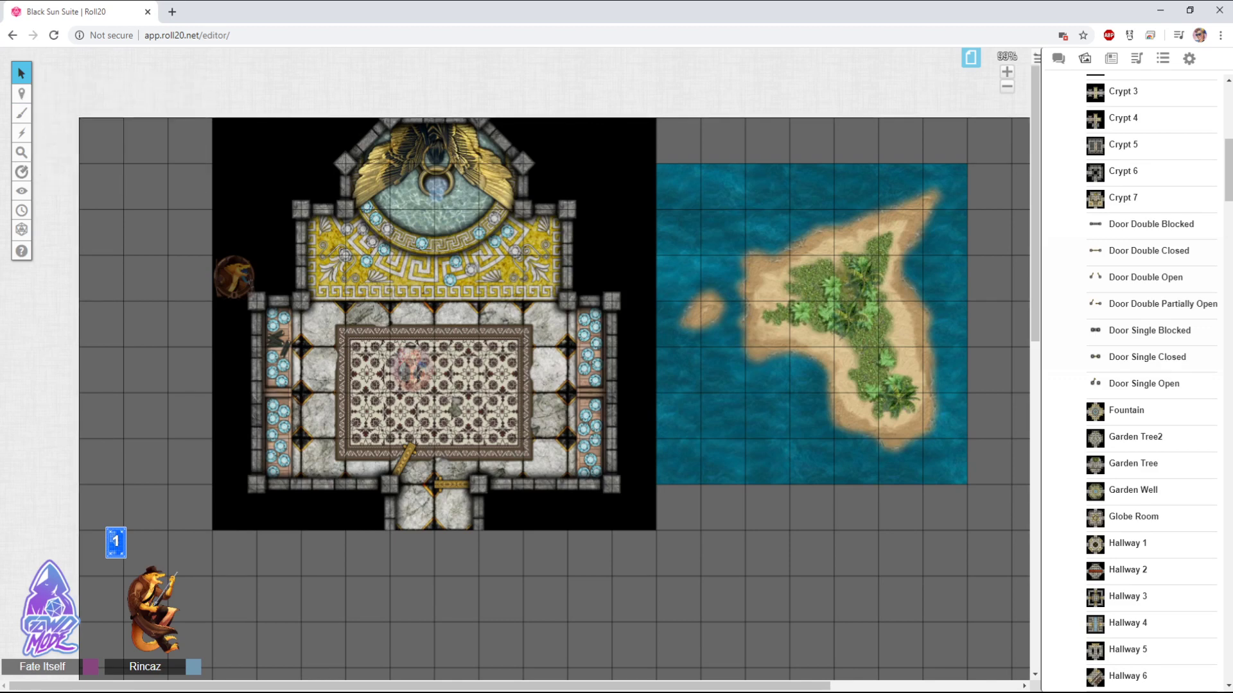
click(434, 324)
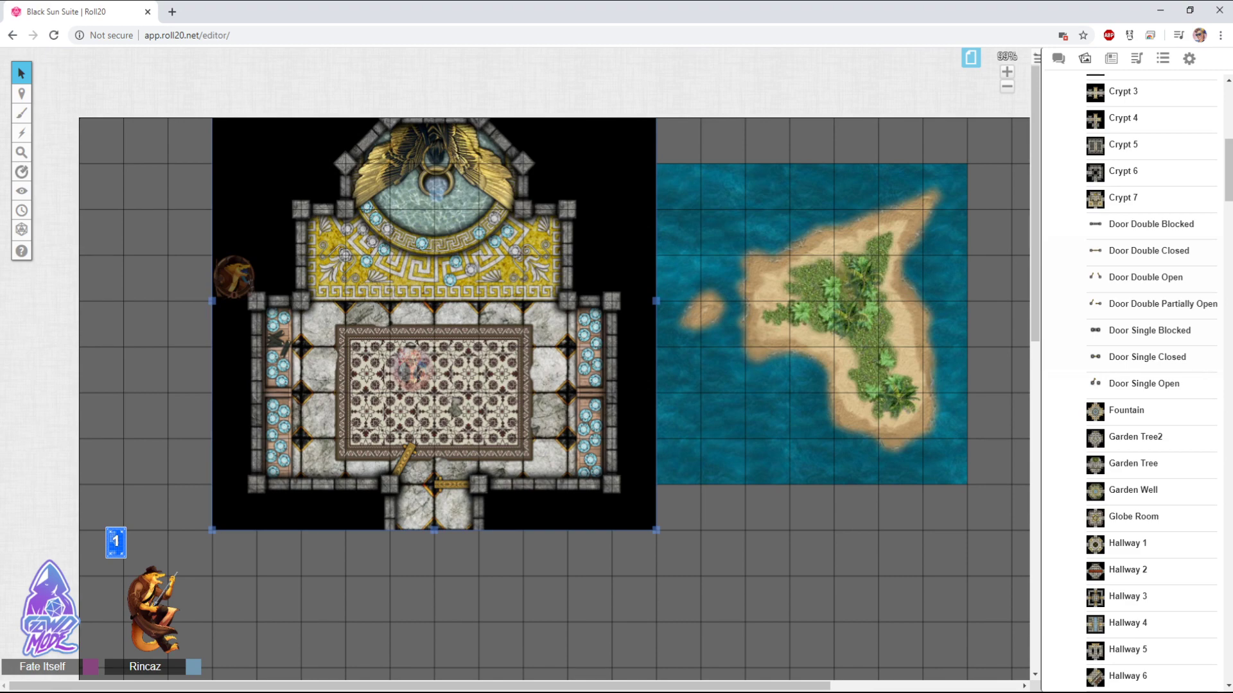
click(434, 484)
key(Escape)
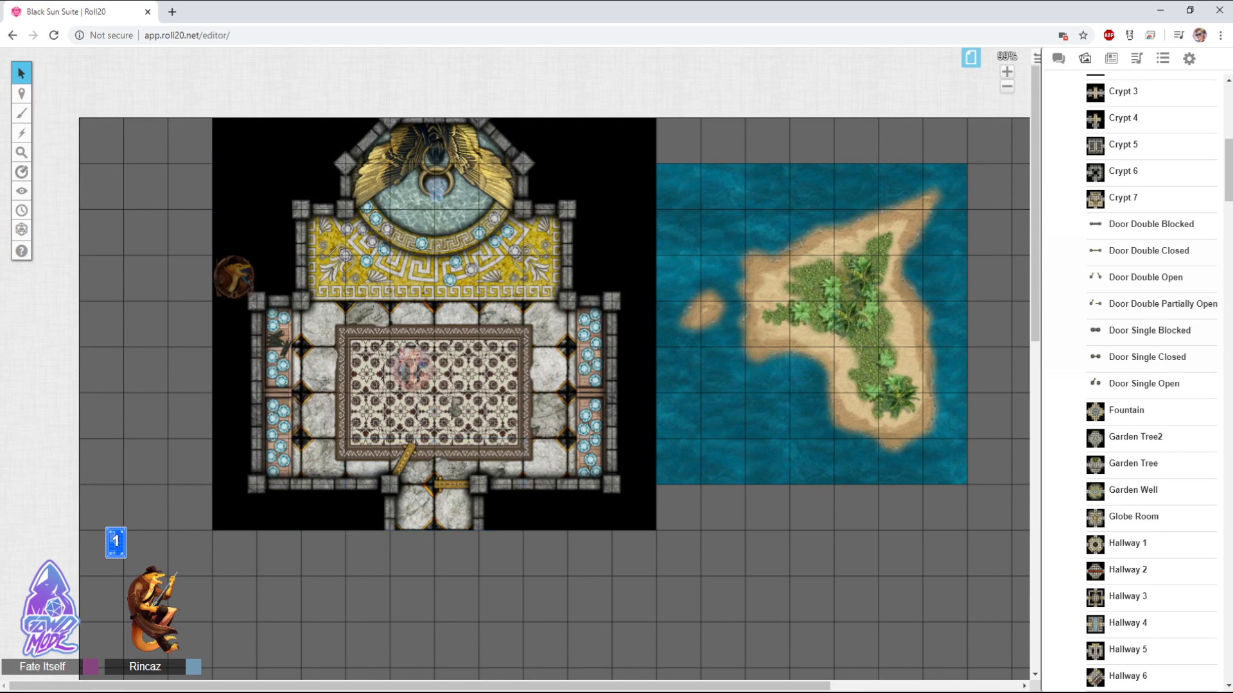
click(434, 484)
Move the island tile three grid cells left so it overlaps the fountain room, and assign it to the Map Layer
drag(812, 324, 677, 324)
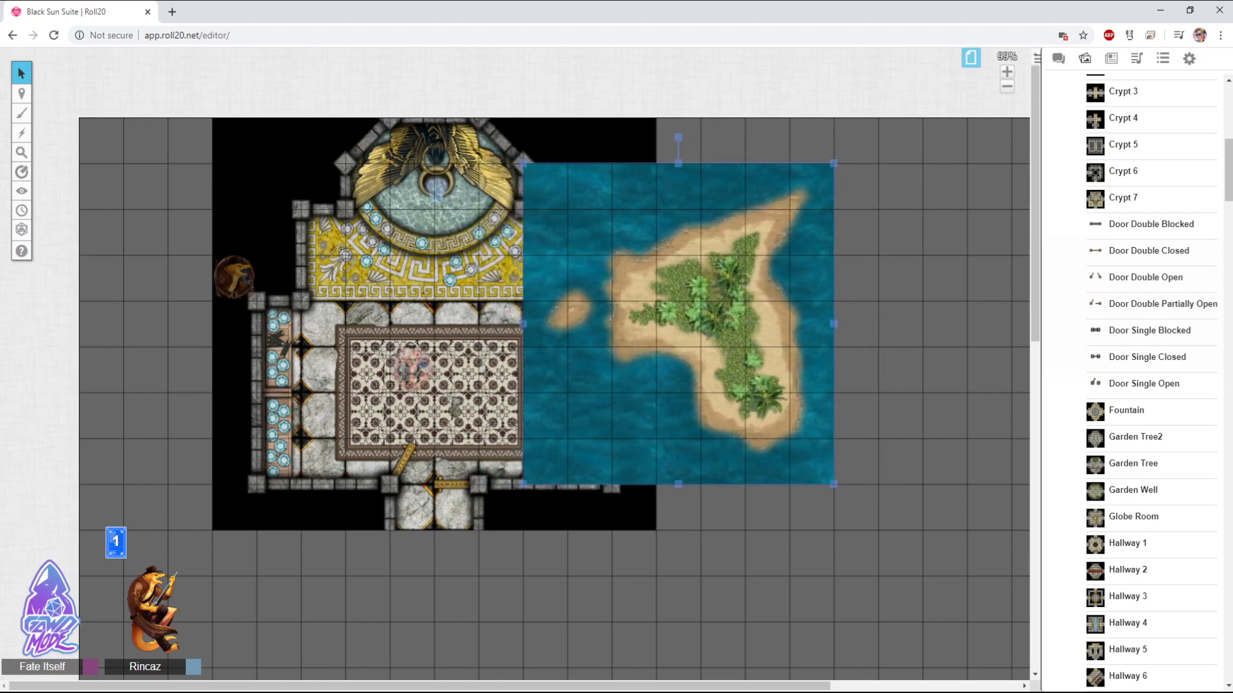
right_click(724, 306)
mouse_move(741, 434)
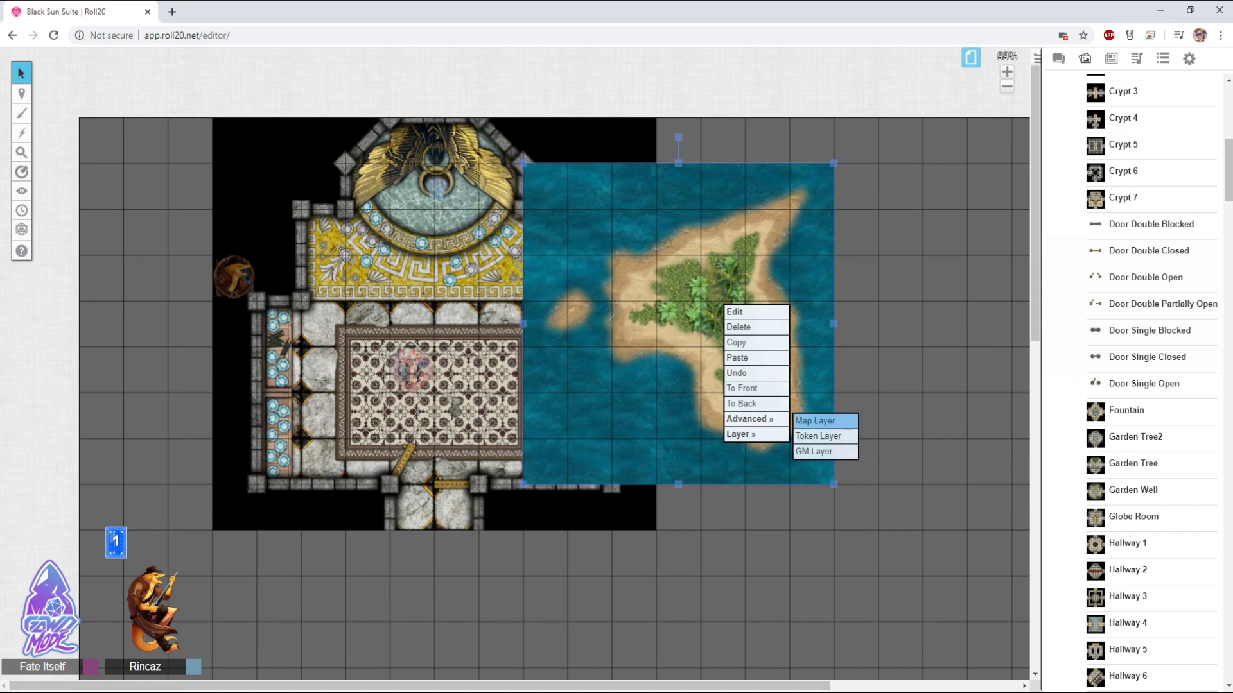
click(822, 420)
Send the island tile to the back, beneath the fountain room tile
right_click(806, 291)
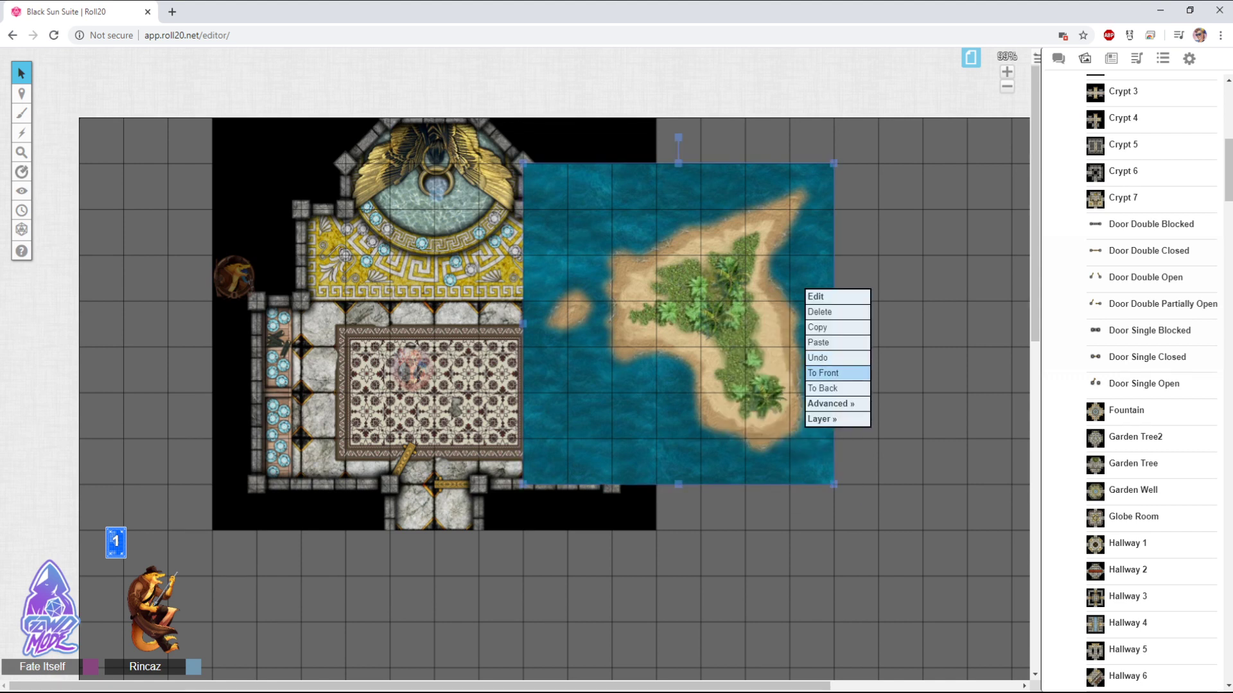
click(823, 388)
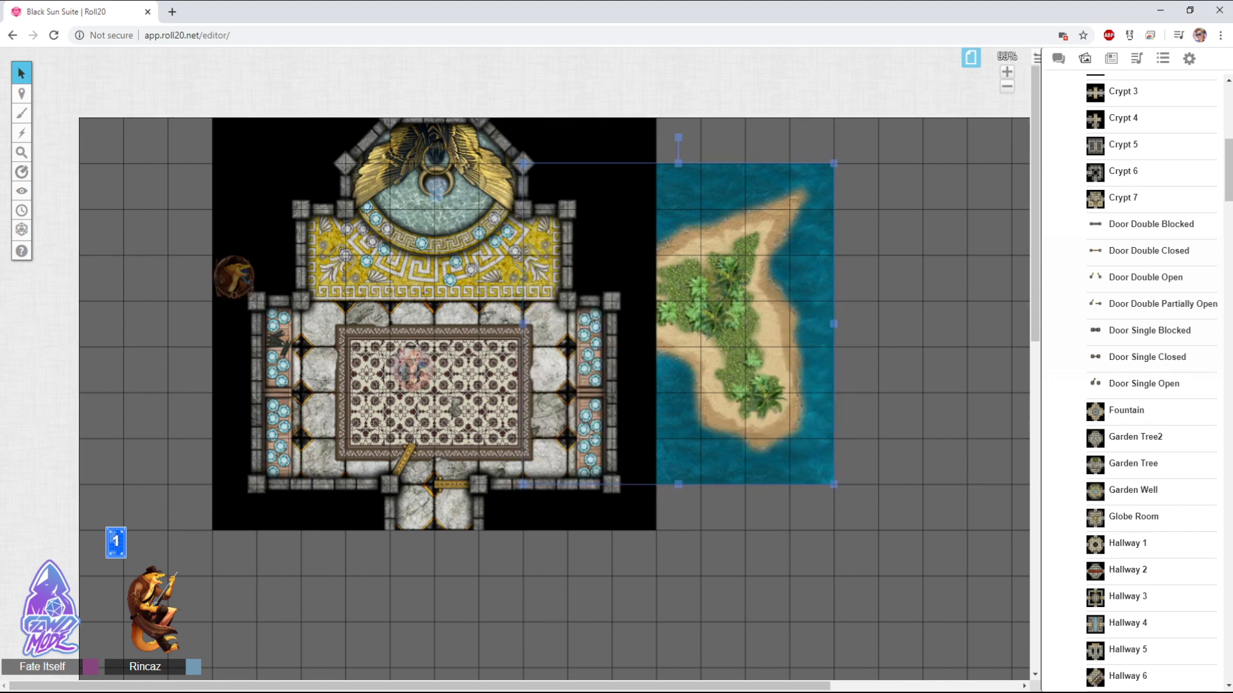
click(434, 323)
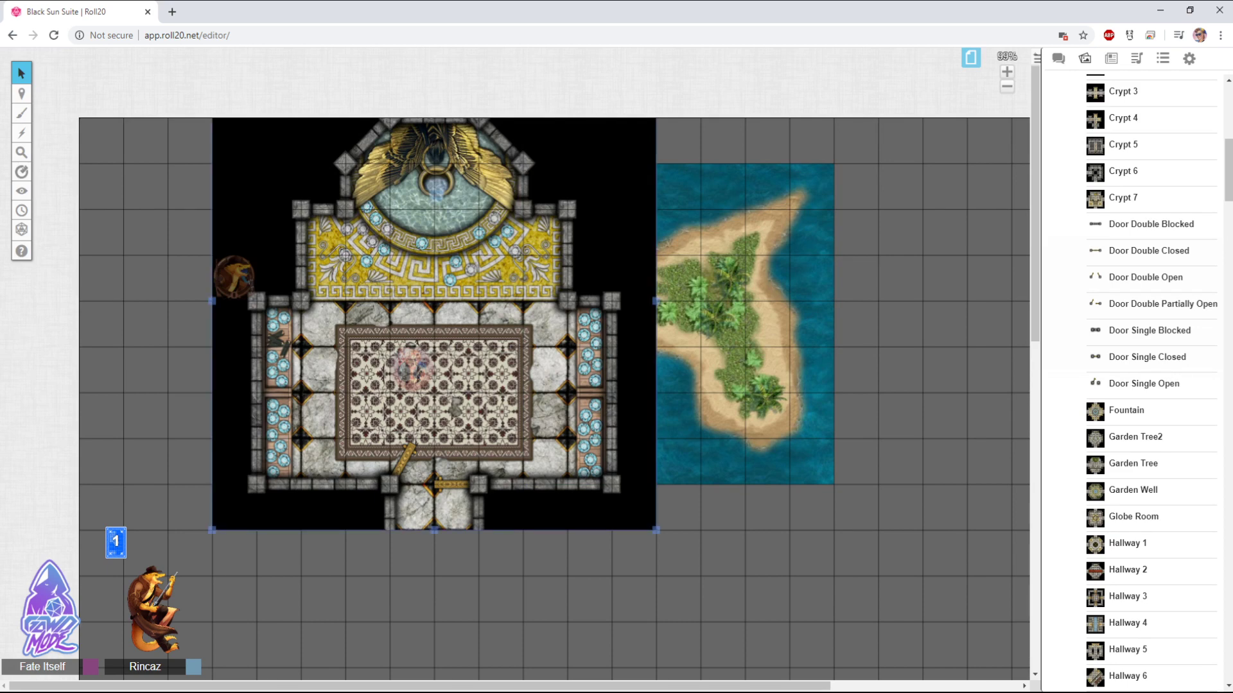
key(Escape)
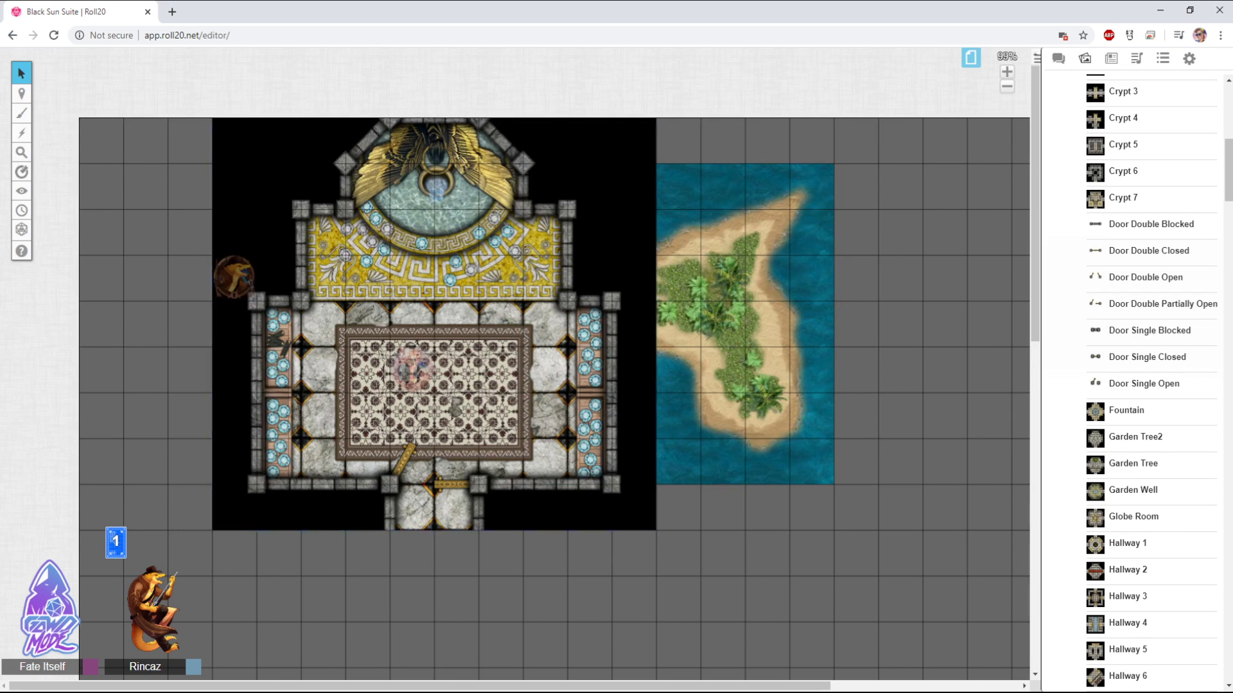
click(434, 324)
key(Escape)
click(434, 484)
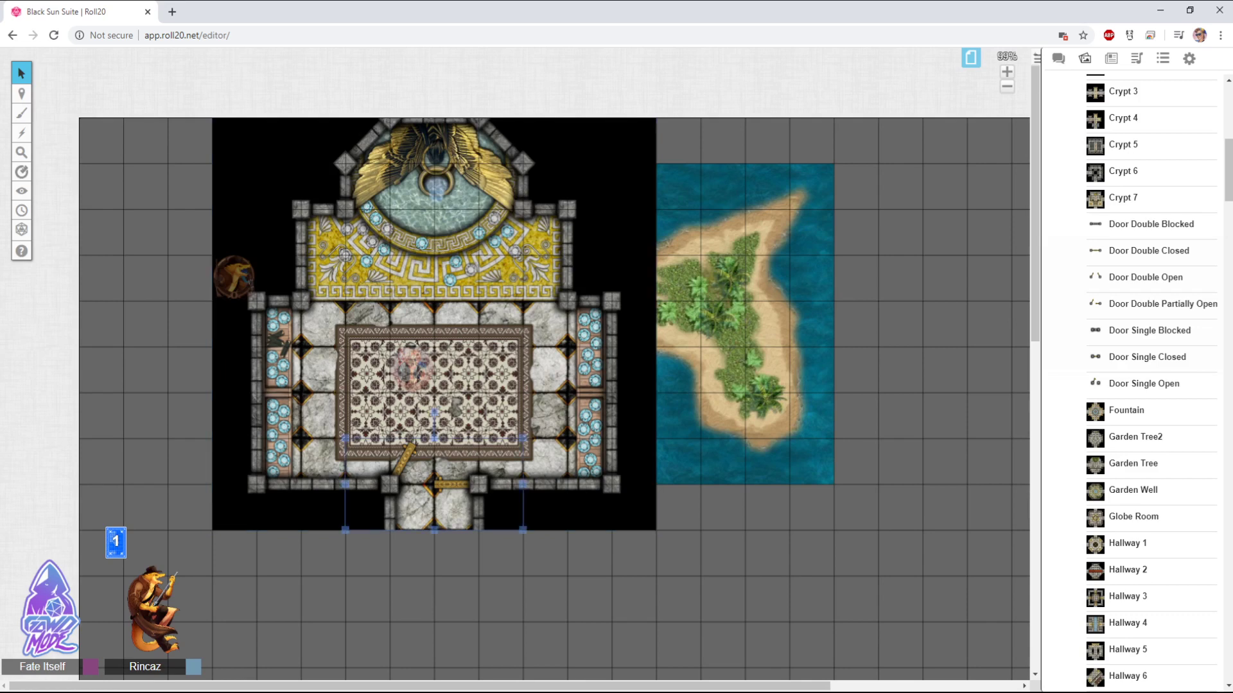
right_click(483, 160)
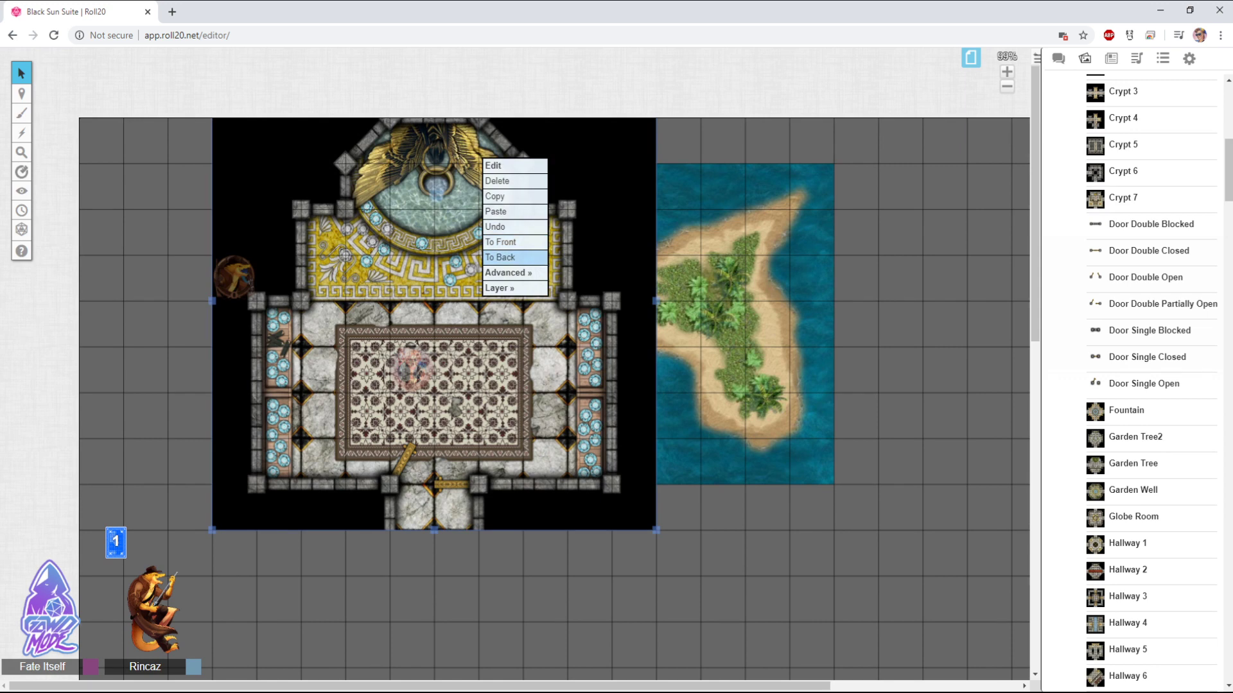
key(Escape)
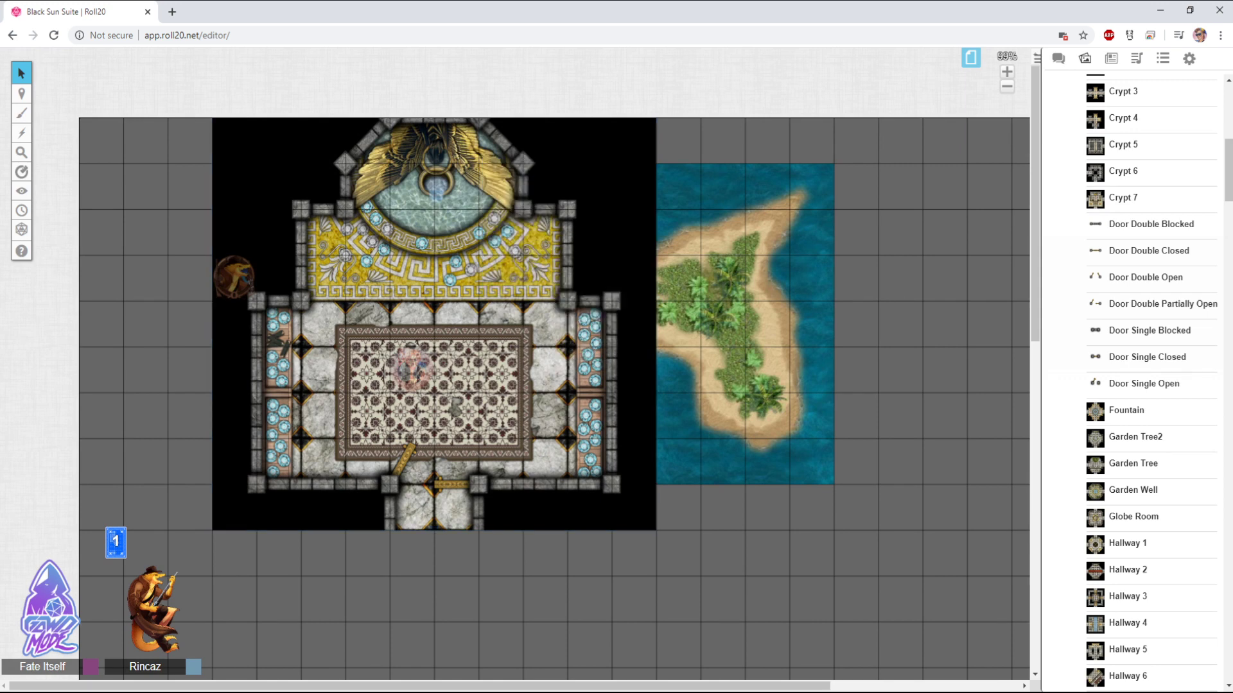
Place the Door Double Blocked and Door Double Open tiles from the art library along the island's right edge
mouse_move(1133, 490)
scroll(1117, 558, down, 16)
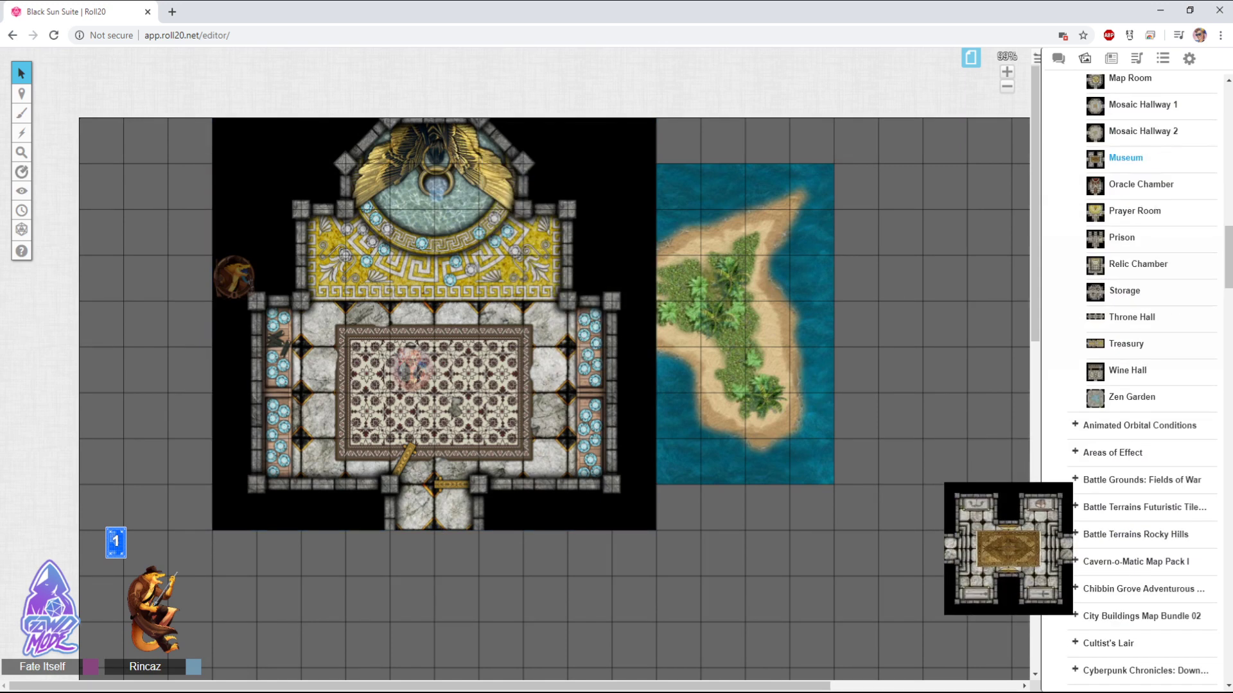
scroll(1130, 525, down, 4)
scroll(1130, 482, up, 7)
scroll(1130, 481, down, 6)
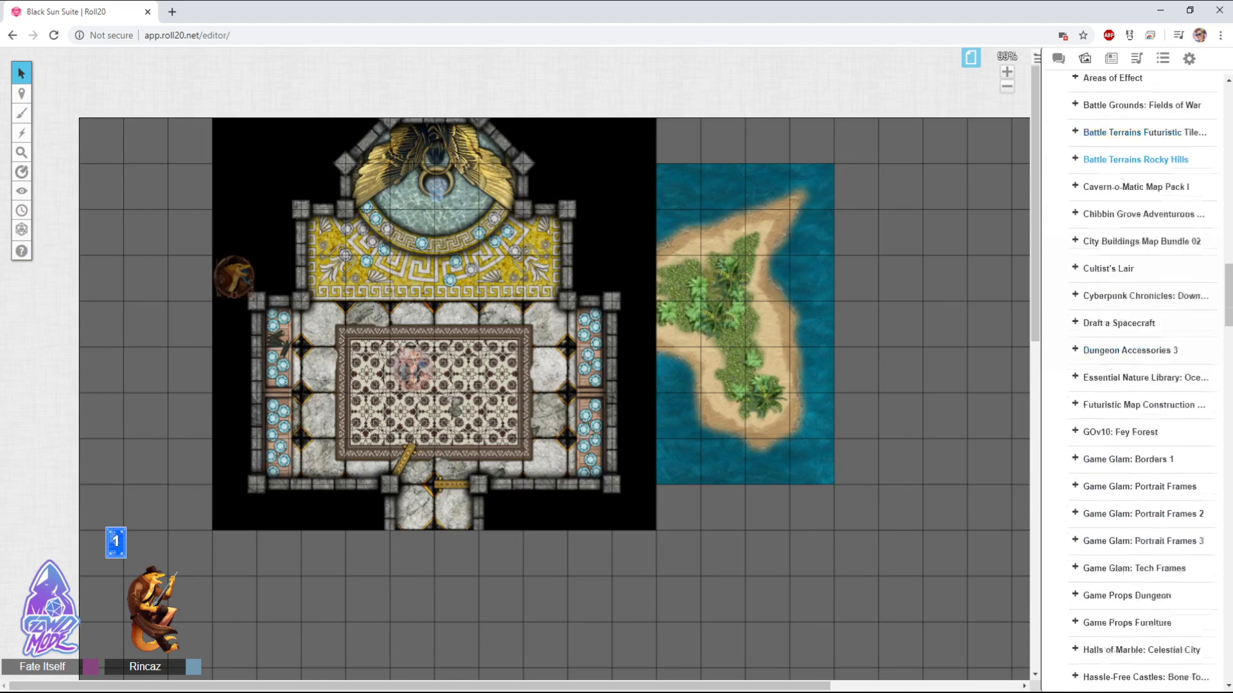
scroll(1130, 481, up, 9)
scroll(1149, 383, up, 10)
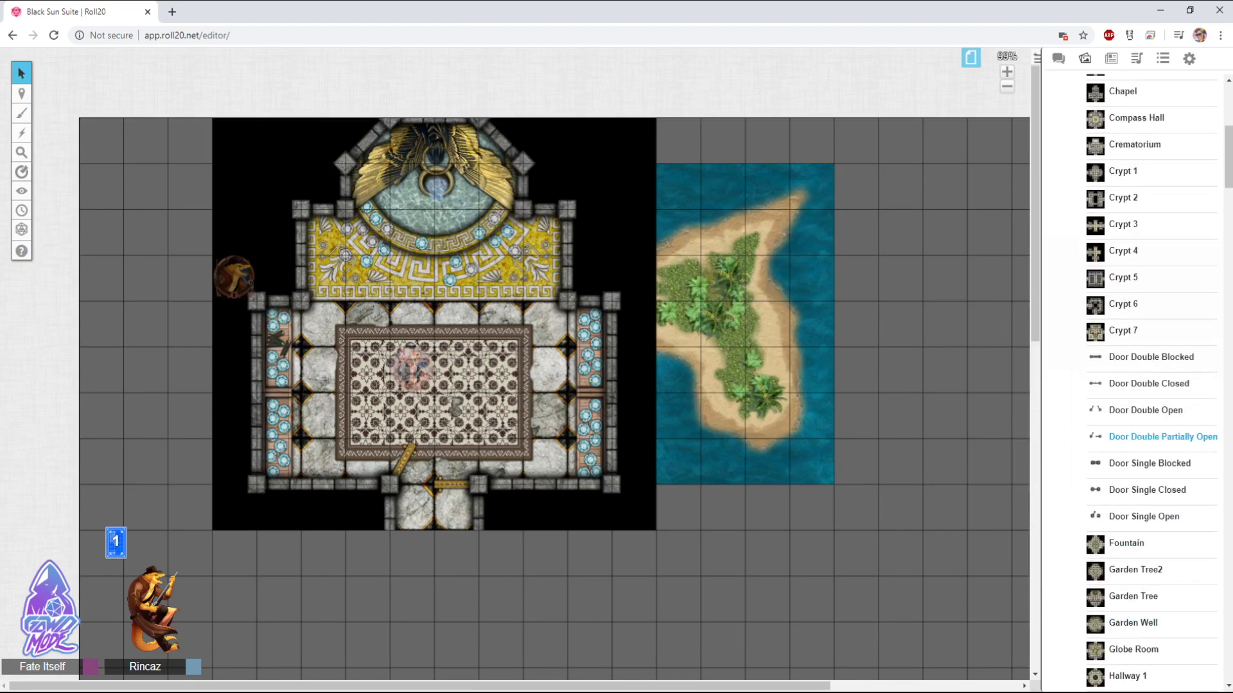
drag(1142, 357, 857, 461)
drag(1143, 410, 857, 367)
Place a second Door Double Blocked tile across the fountain room's lower right corner and send it to the back, shifted one grid cell left
drag(1149, 357, 678, 507)
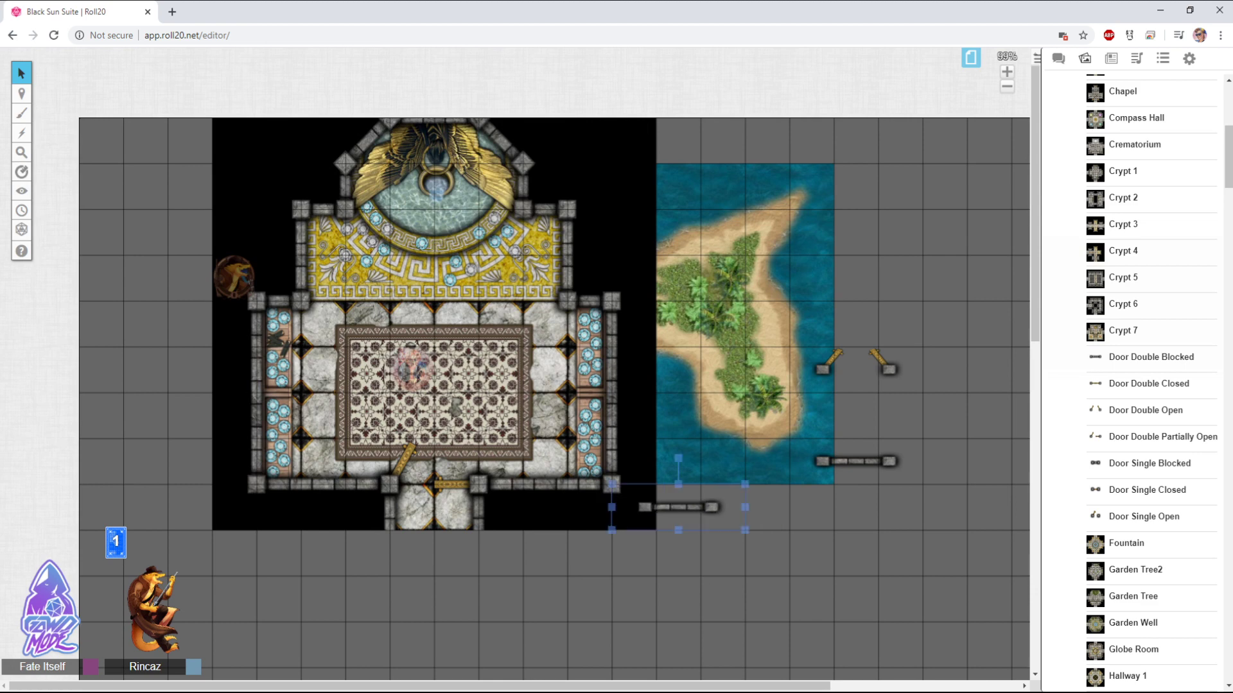
right_click(700, 508)
click(725, 466)
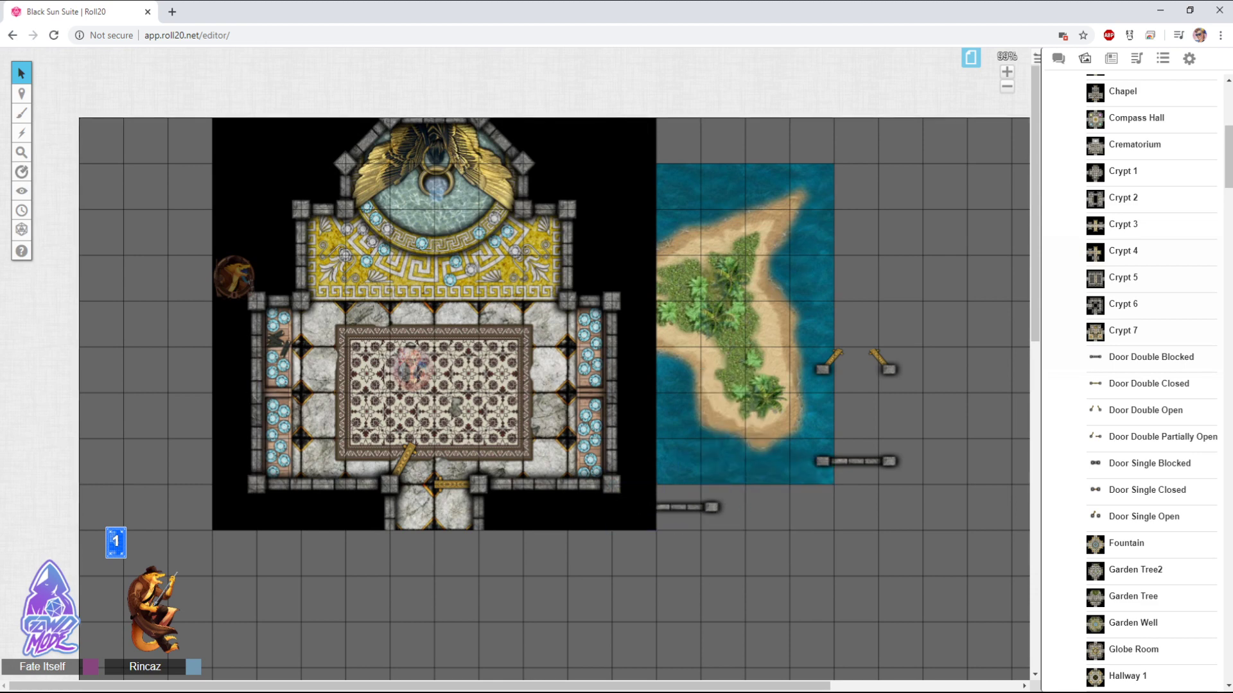
key(Left)
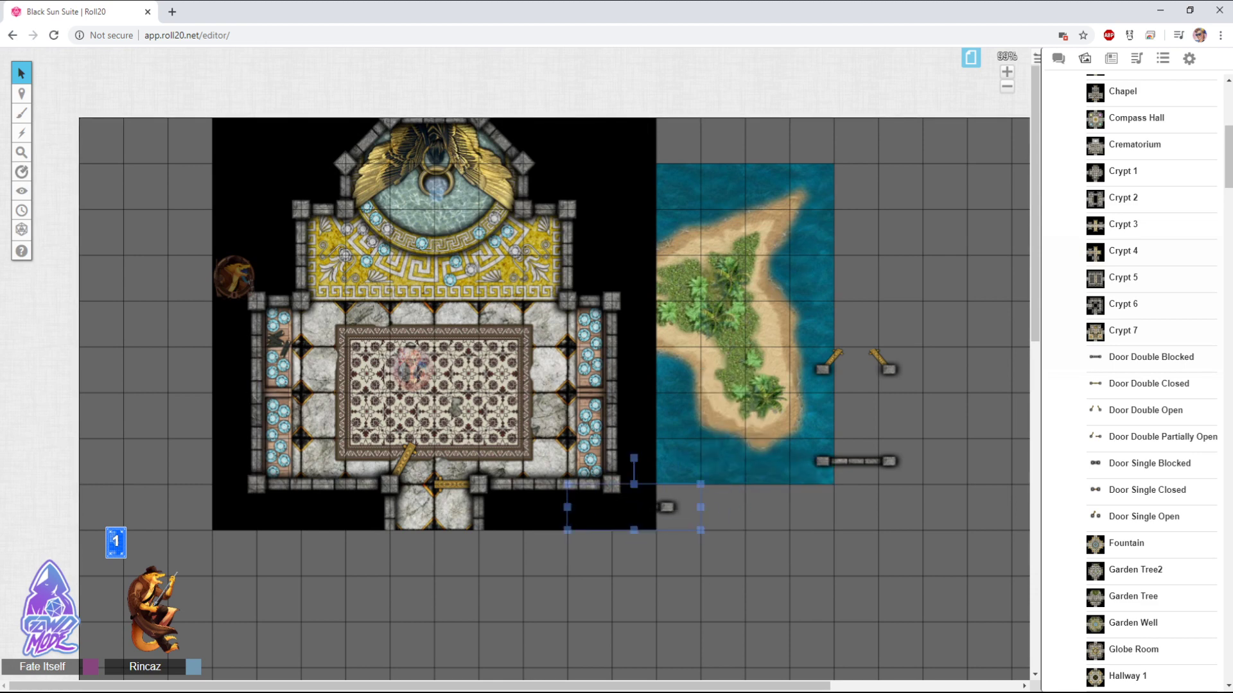
Move both blocked double doors onto the empty grid to the lower right of the island
drag(667, 507, 886, 524)
drag(845, 461, 929, 419)
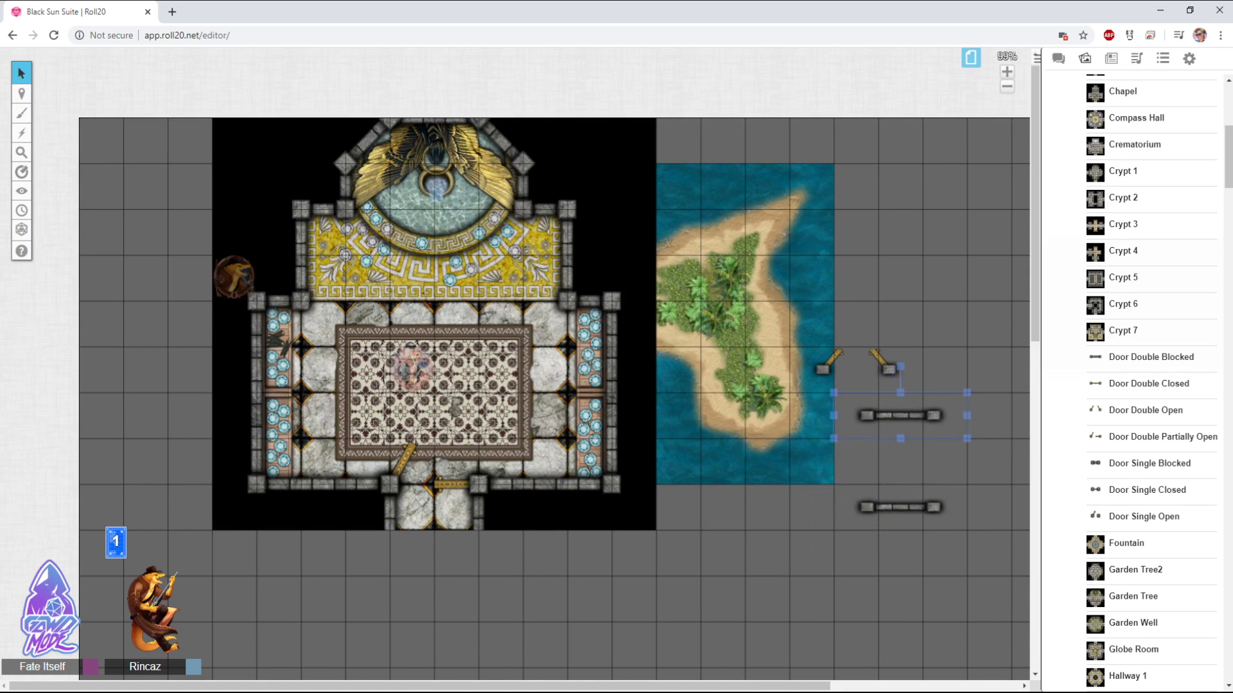
click(410, 347)
key(Escape)
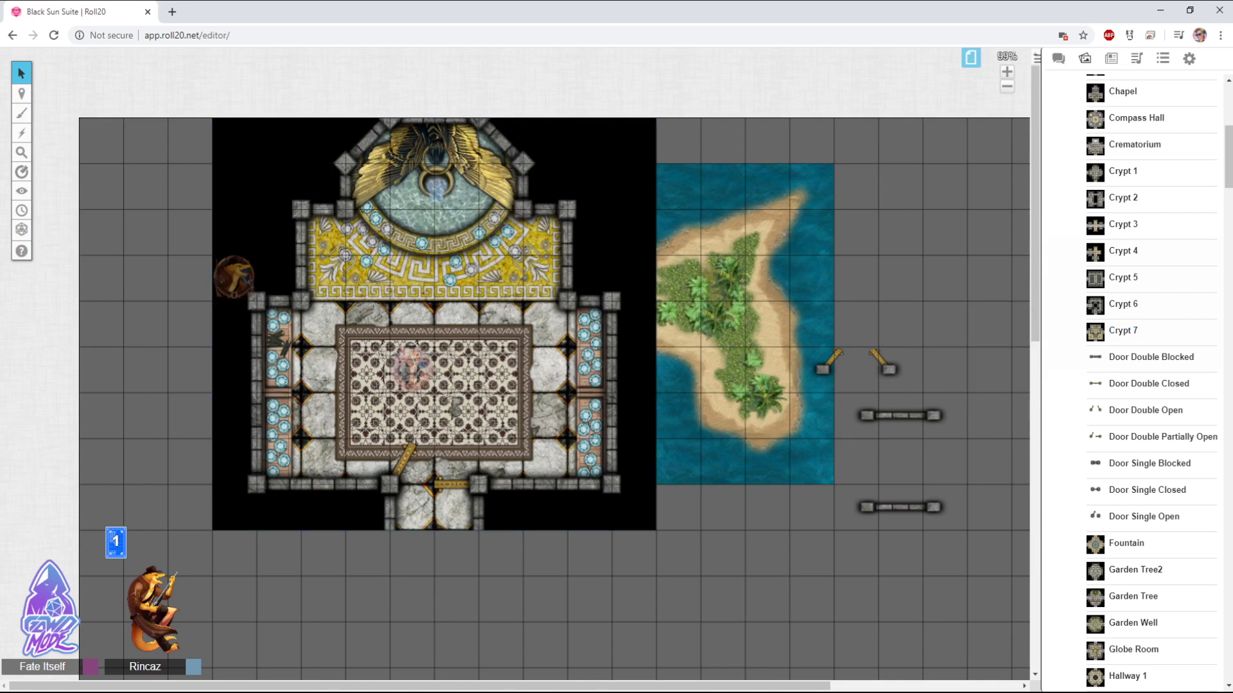
Toggle the Is Drawing option on the fountain room tile and reselect the tile
right_click(545, 169)
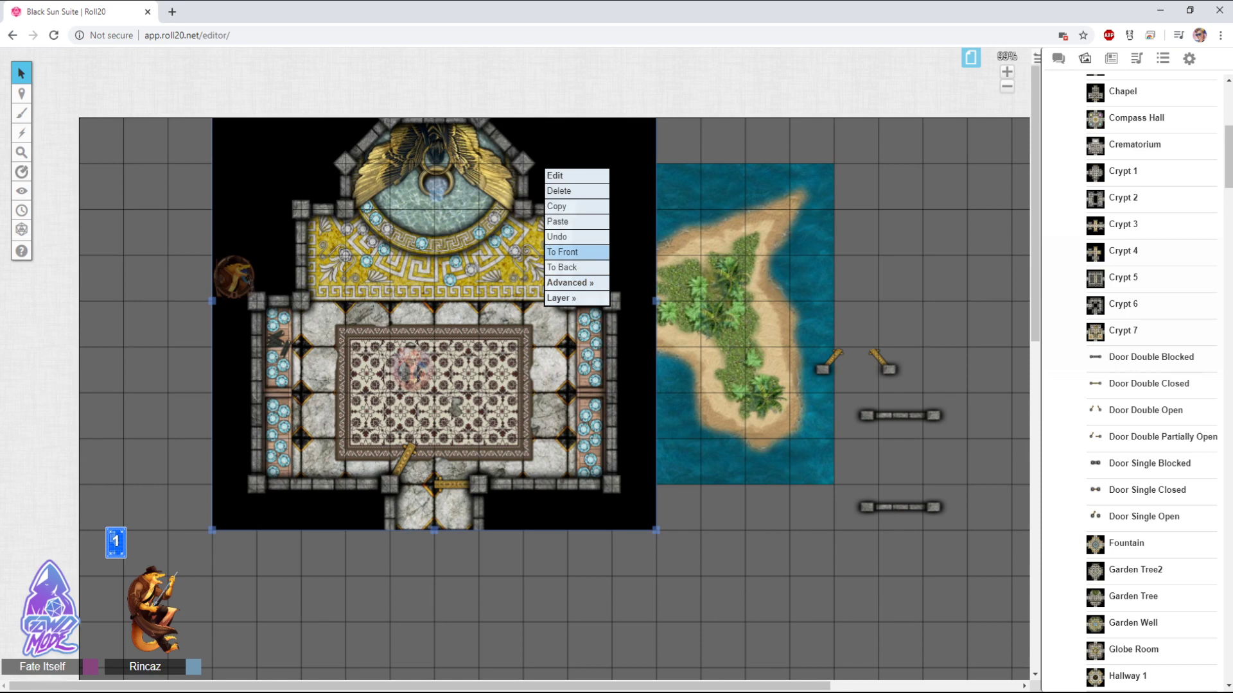
mouse_move(569, 282)
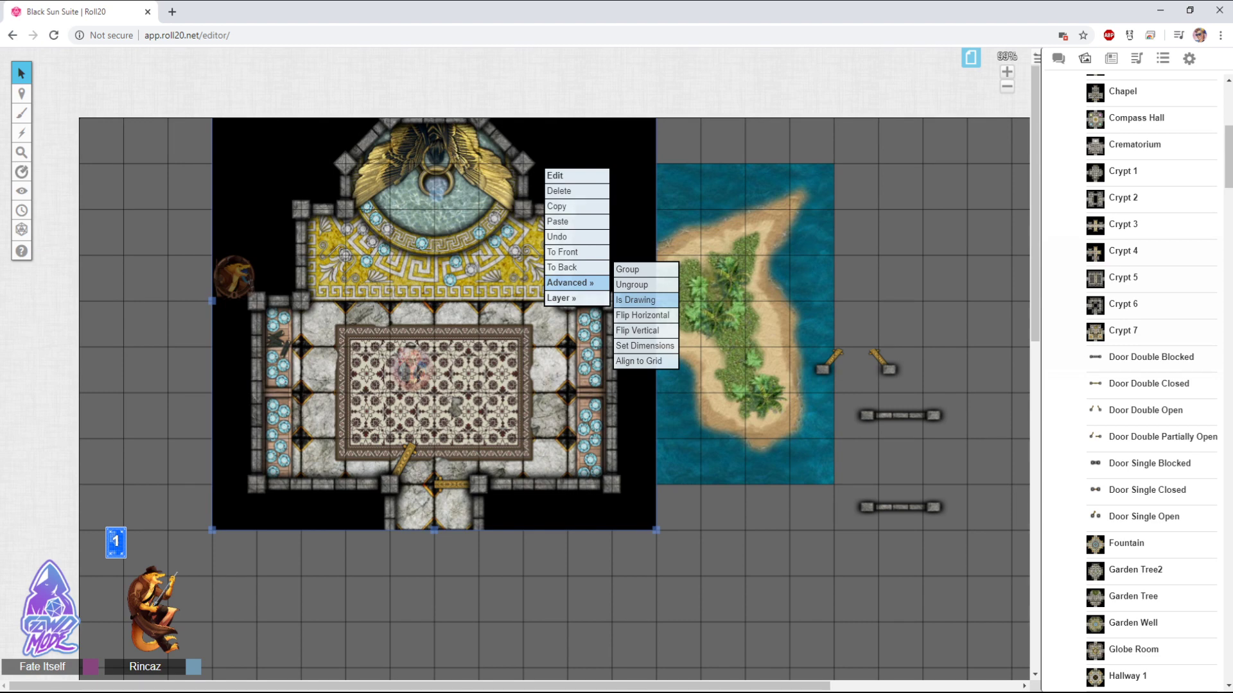
click(643, 300)
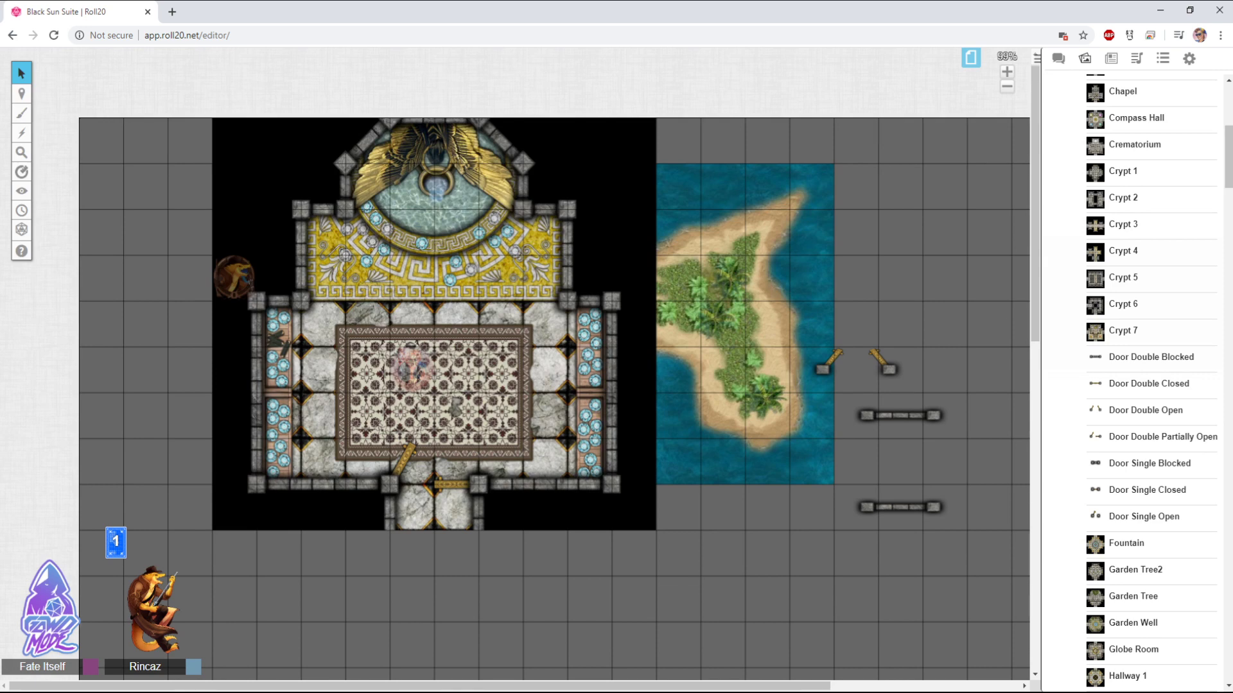
click(373, 417)
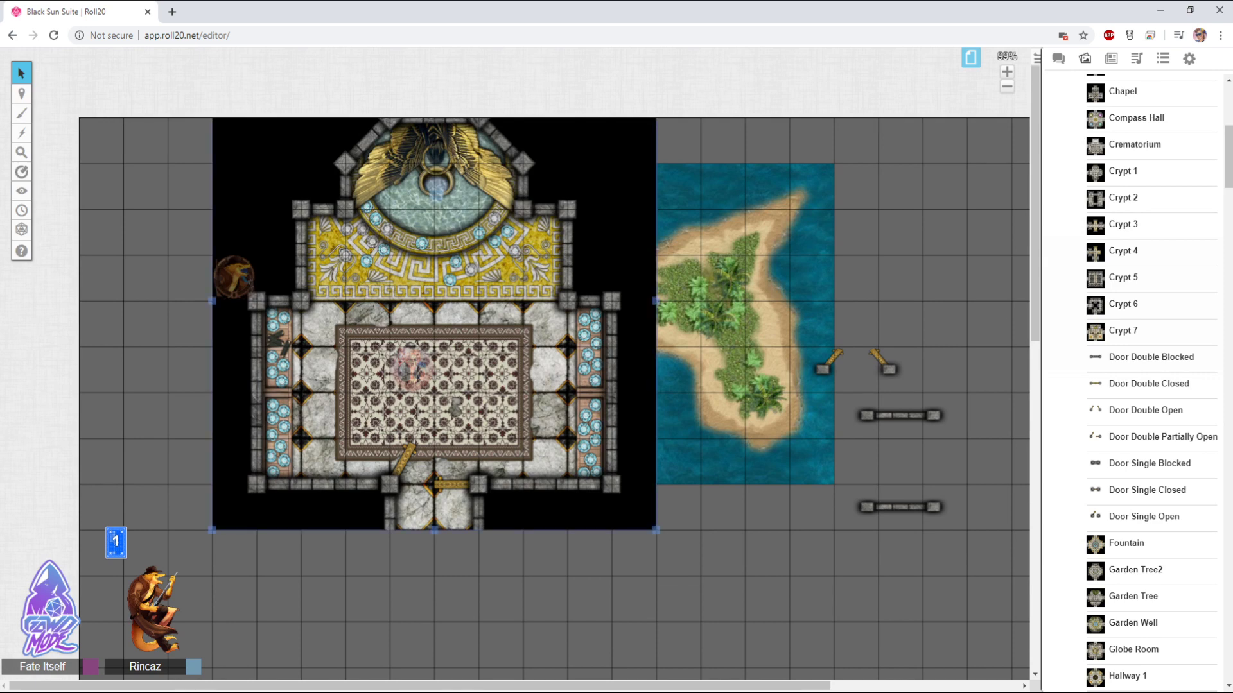
Shift the island tile one grid cell right and narrow it from its right edge to six cells wide
click(744, 324)
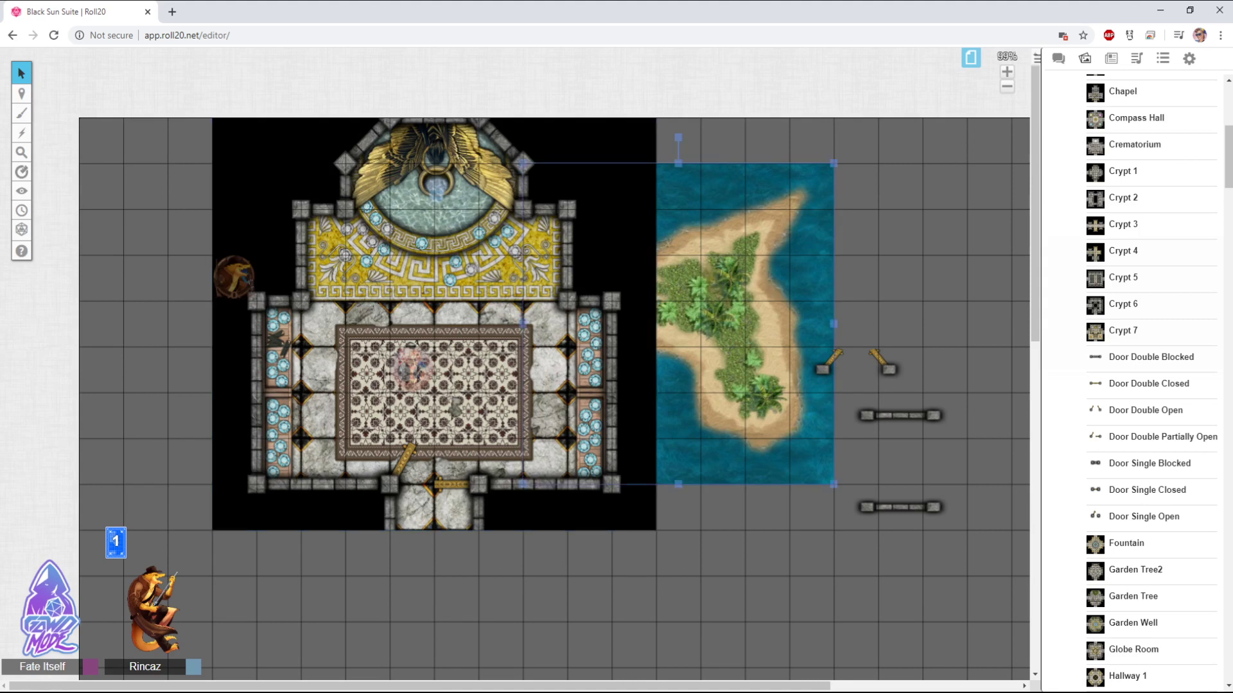
key(Right)
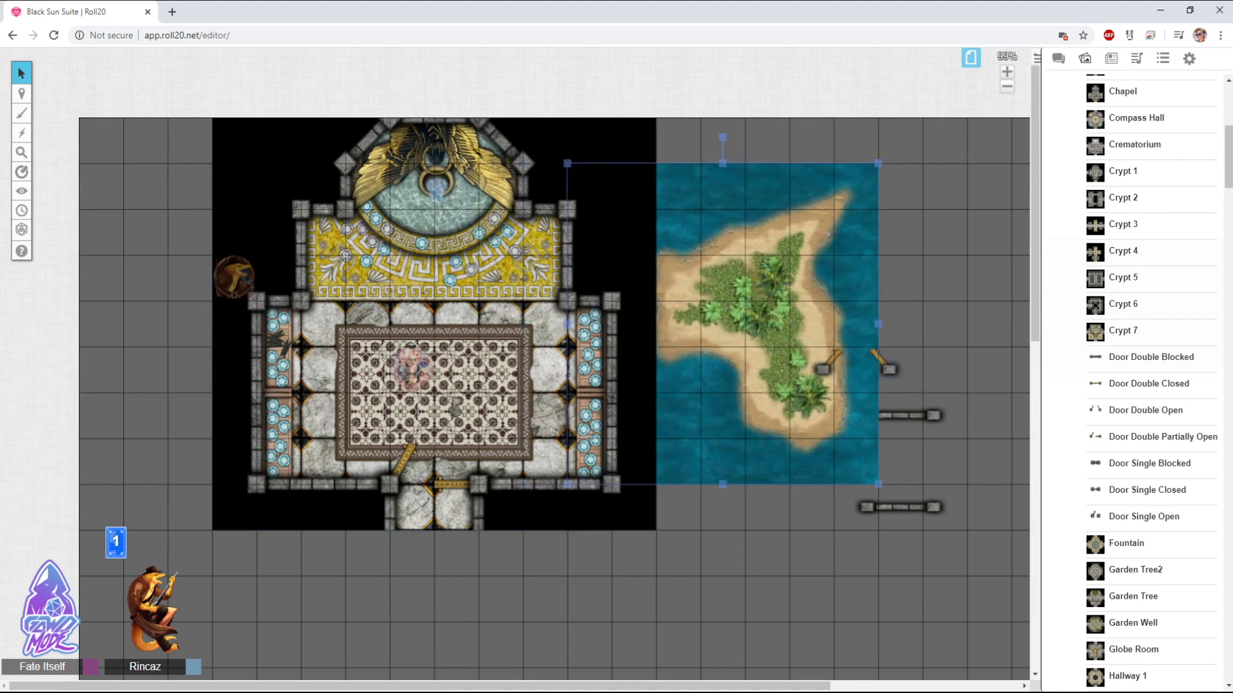
mouse_move(878, 324)
mouse_down()
mouse_move(837, 323)
mouse_move(855, 323)
mouse_up()
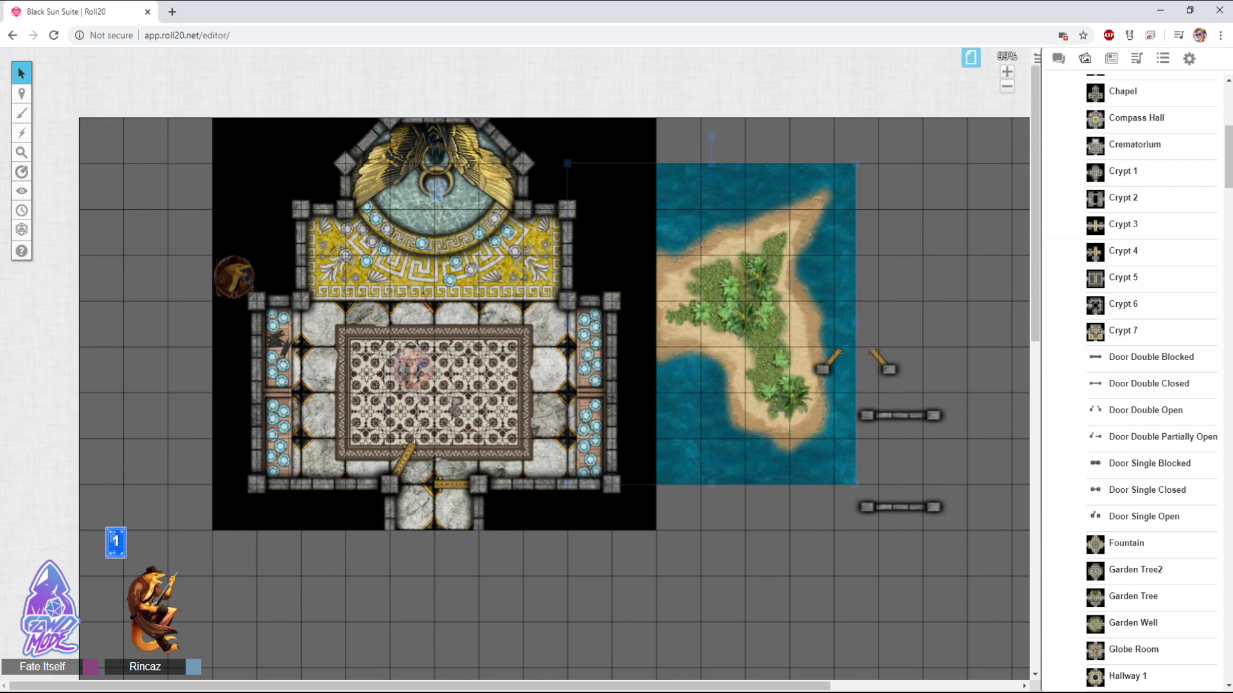
drag(855, 324, 834, 324)
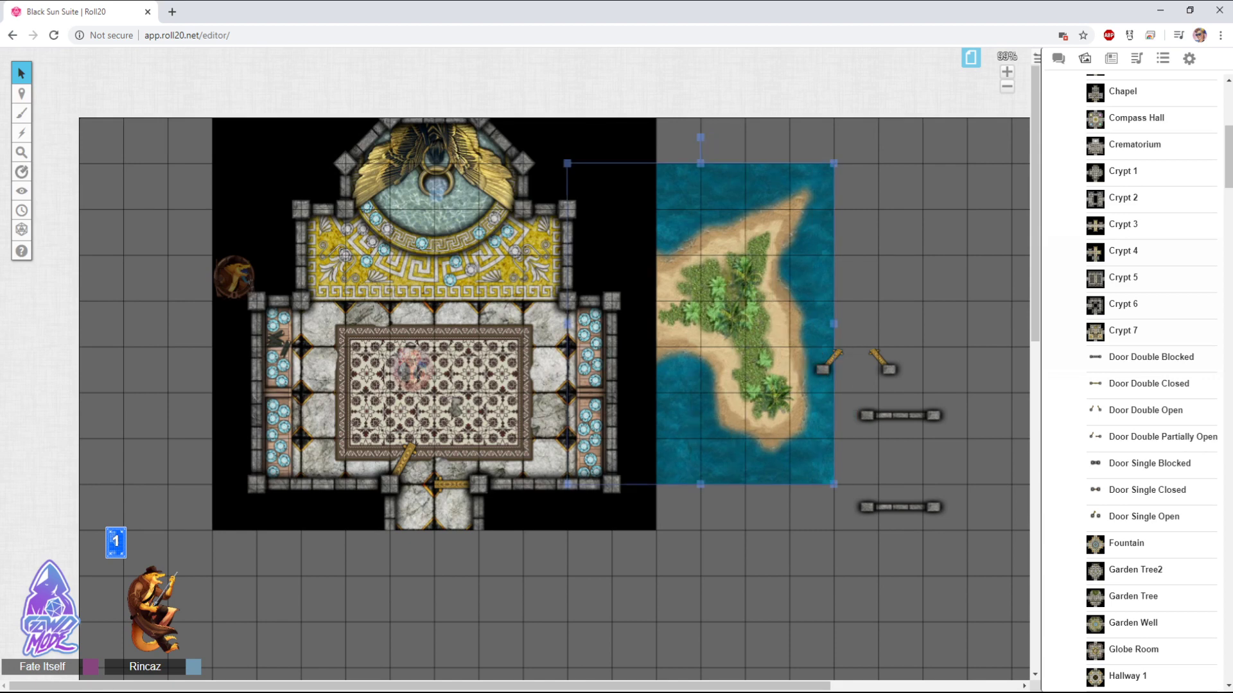
Move the island tile three grid cells right, clear of the fountain room, and shrink it to five by five cells
drag(745, 324, 878, 324)
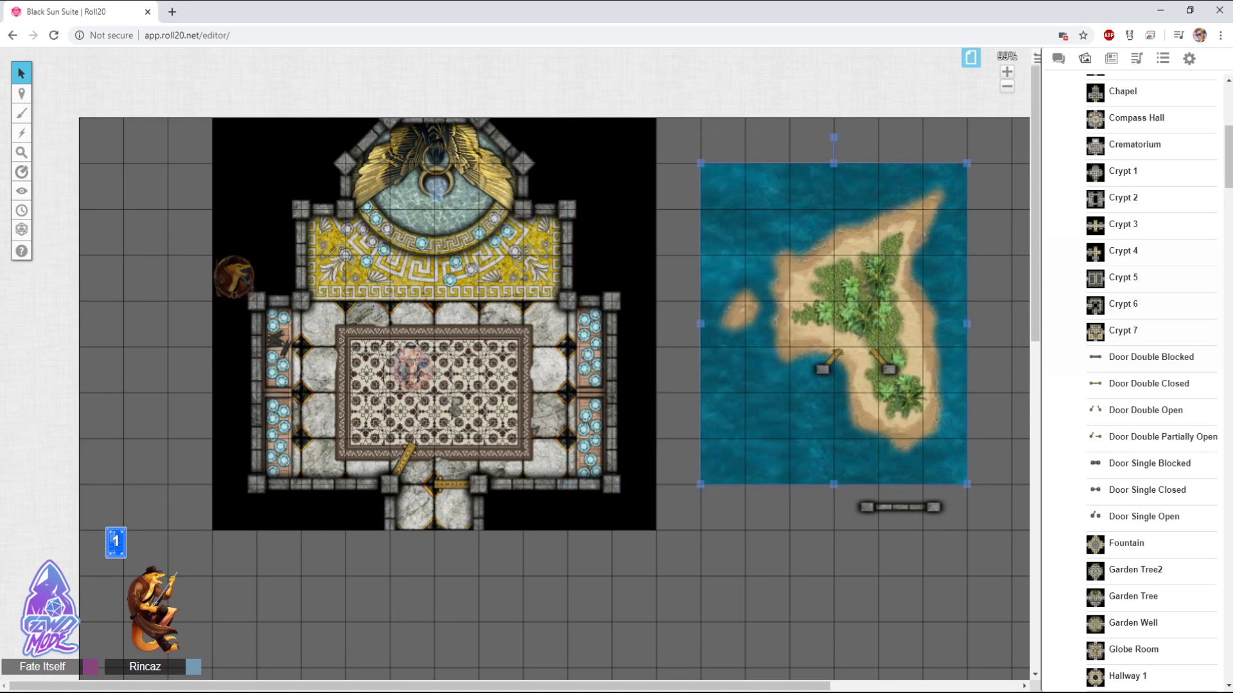
drag(833, 485, 833, 439)
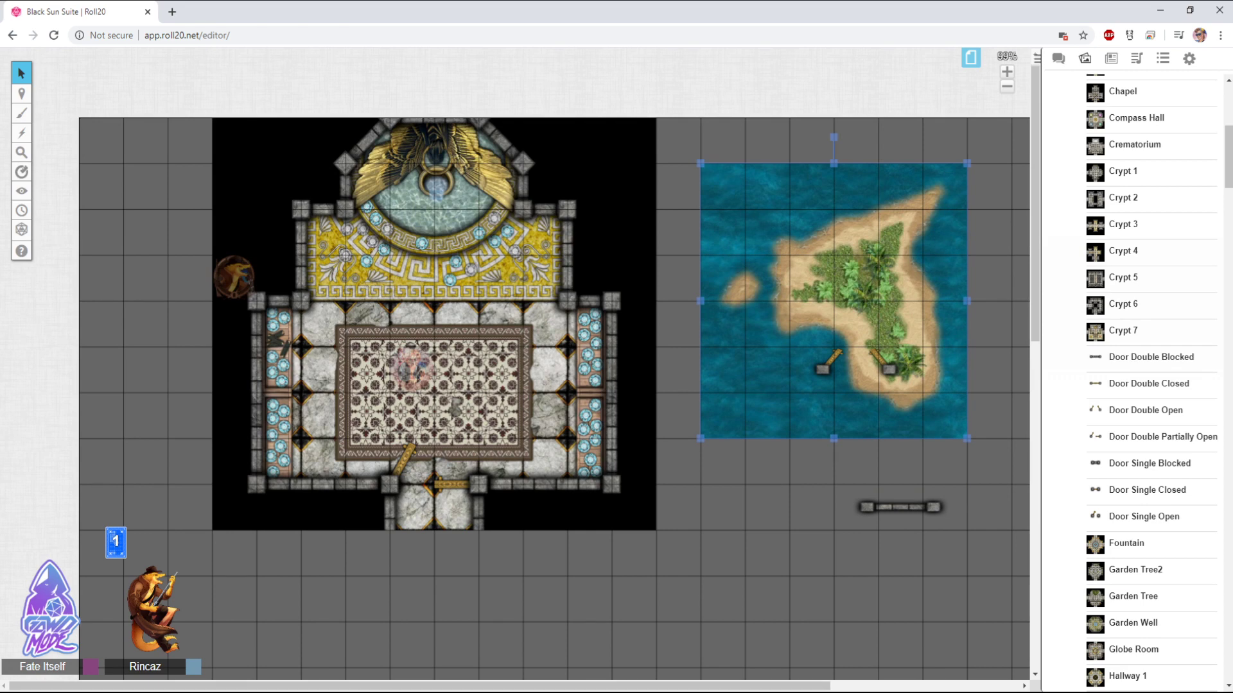
drag(701, 439, 745, 392)
Shift the partially open double door and return it to the room's doorway, and toggle its Is Drawing option
click(434, 484)
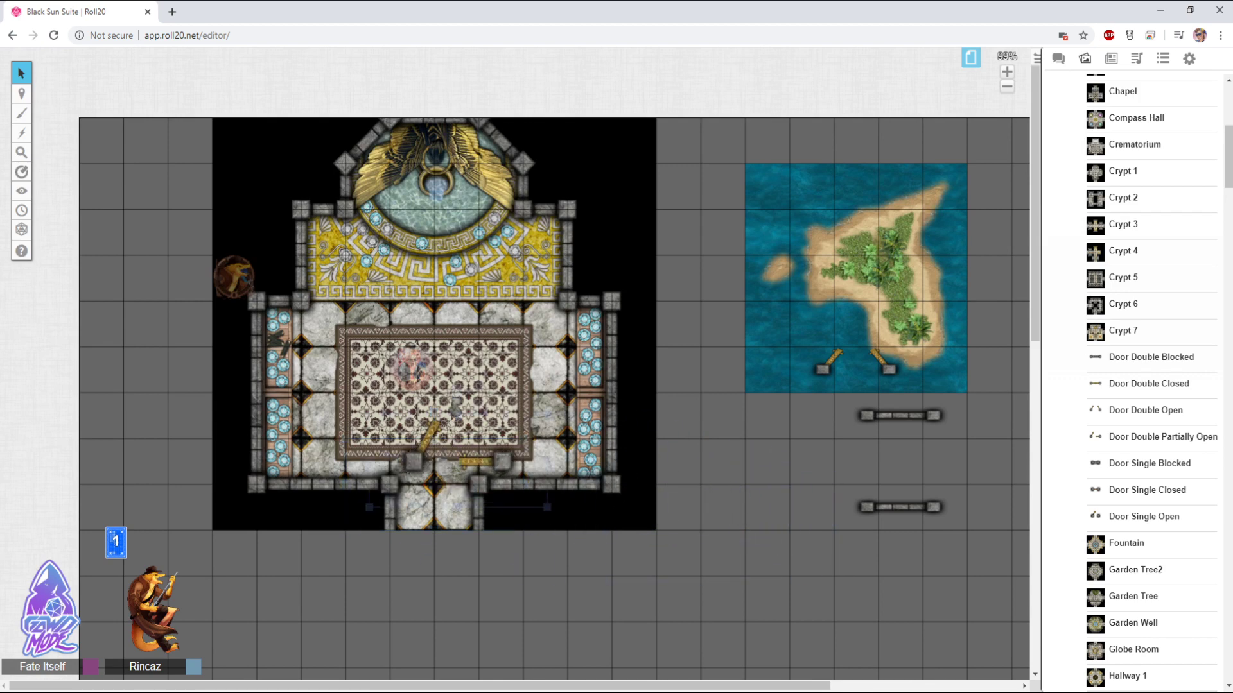
drag(425, 486, 434, 484)
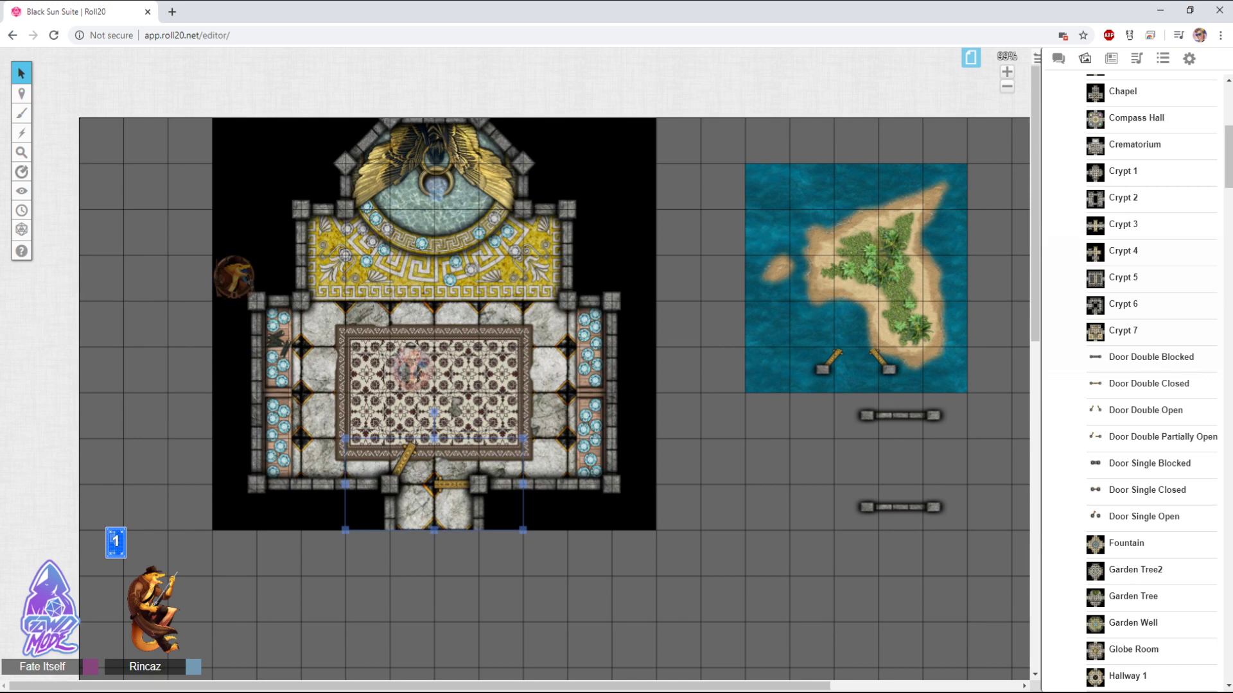
right_click(485, 345)
mouse_move(508, 457)
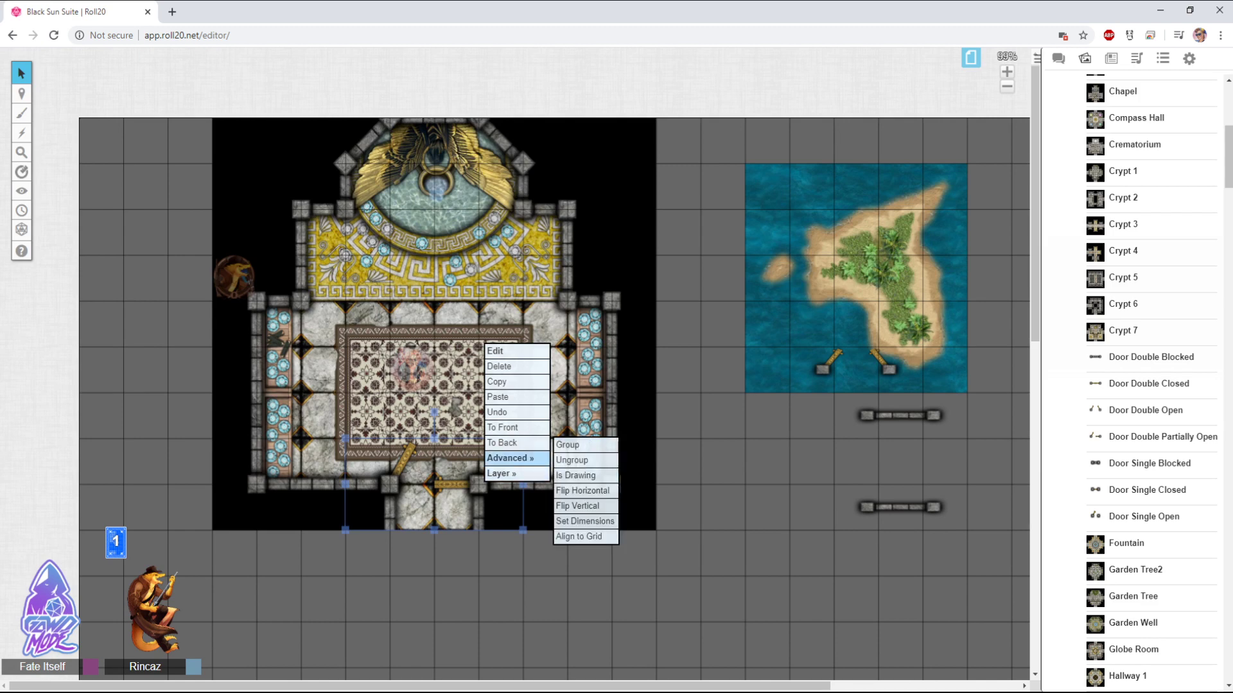
click(585, 475)
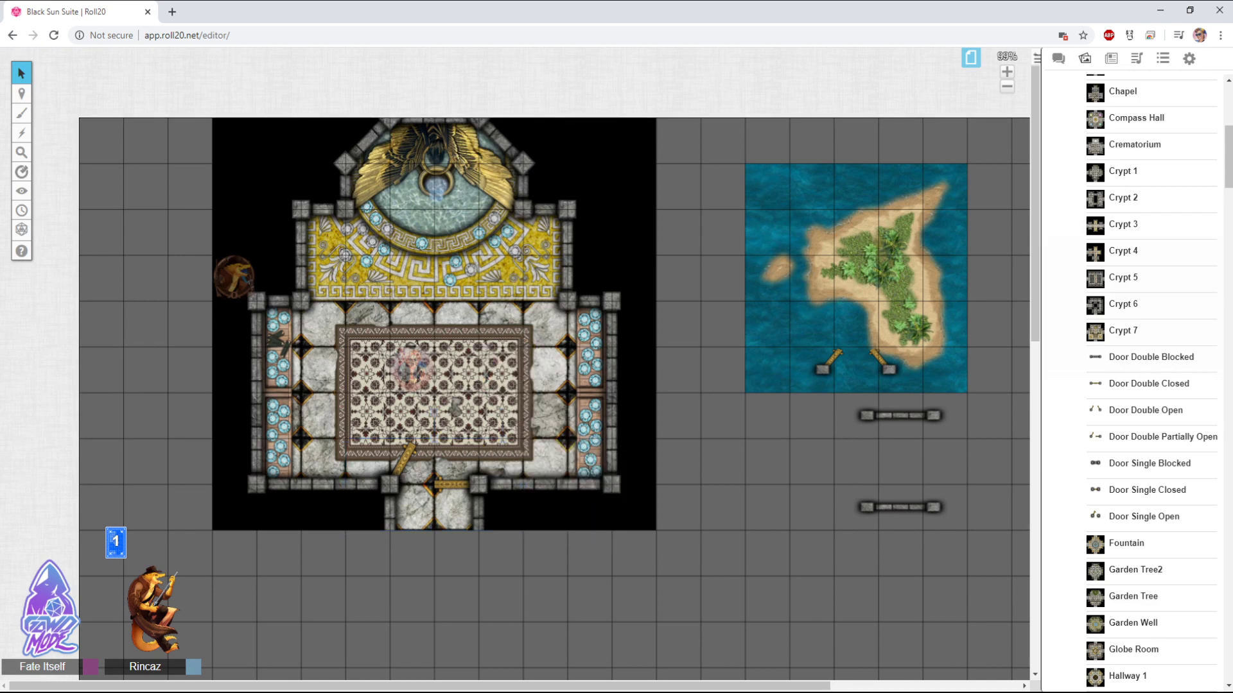
Shrink the partially open double door freely to about 2.7 by 1.6 grid cells and rotate it slightly clockwise
click(434, 484)
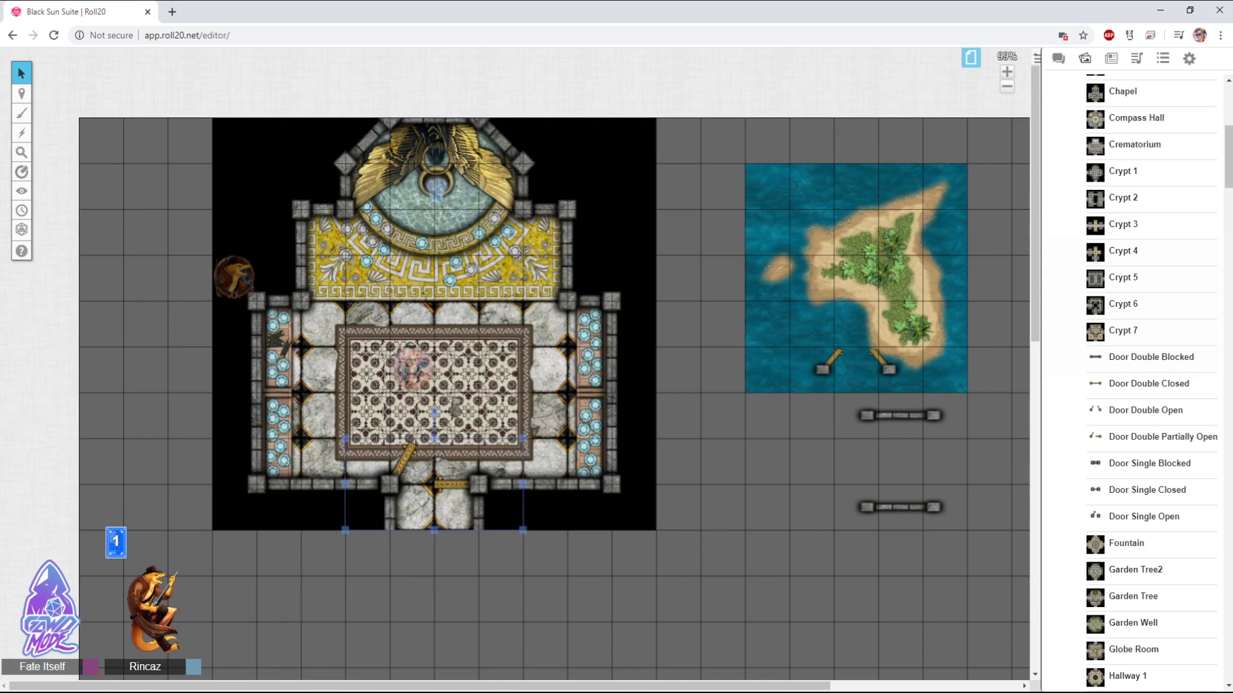
drag(523, 484, 490, 484)
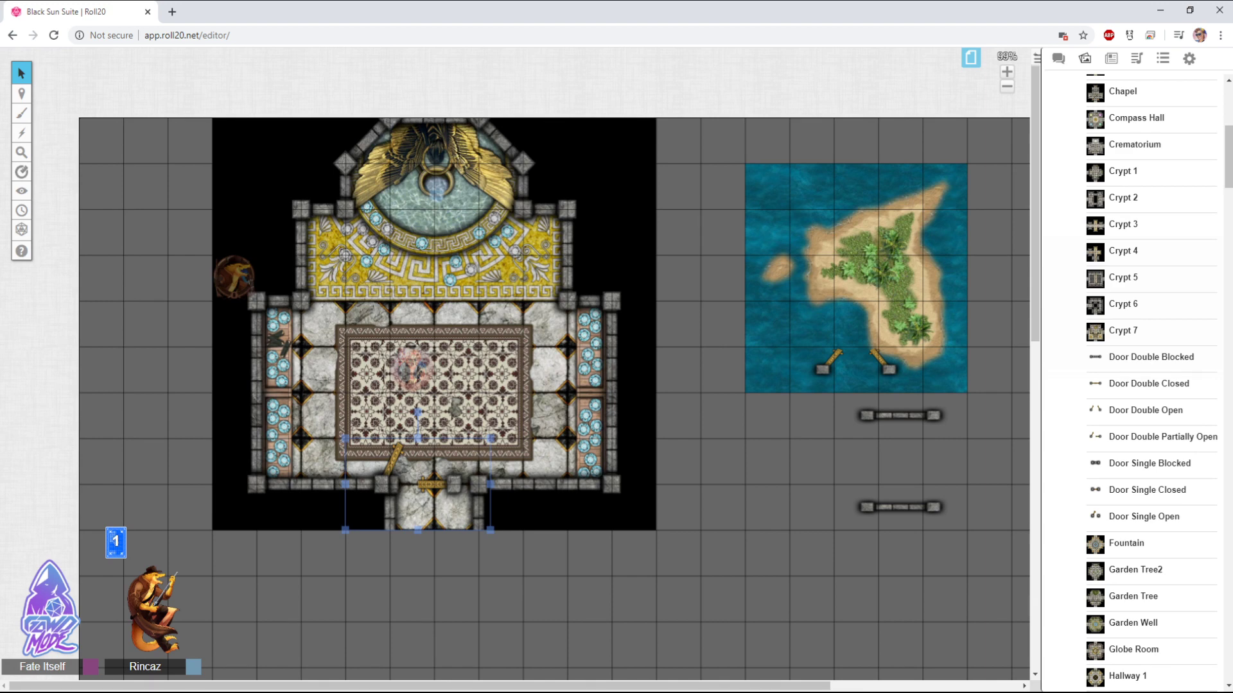
drag(345, 530, 371, 513)
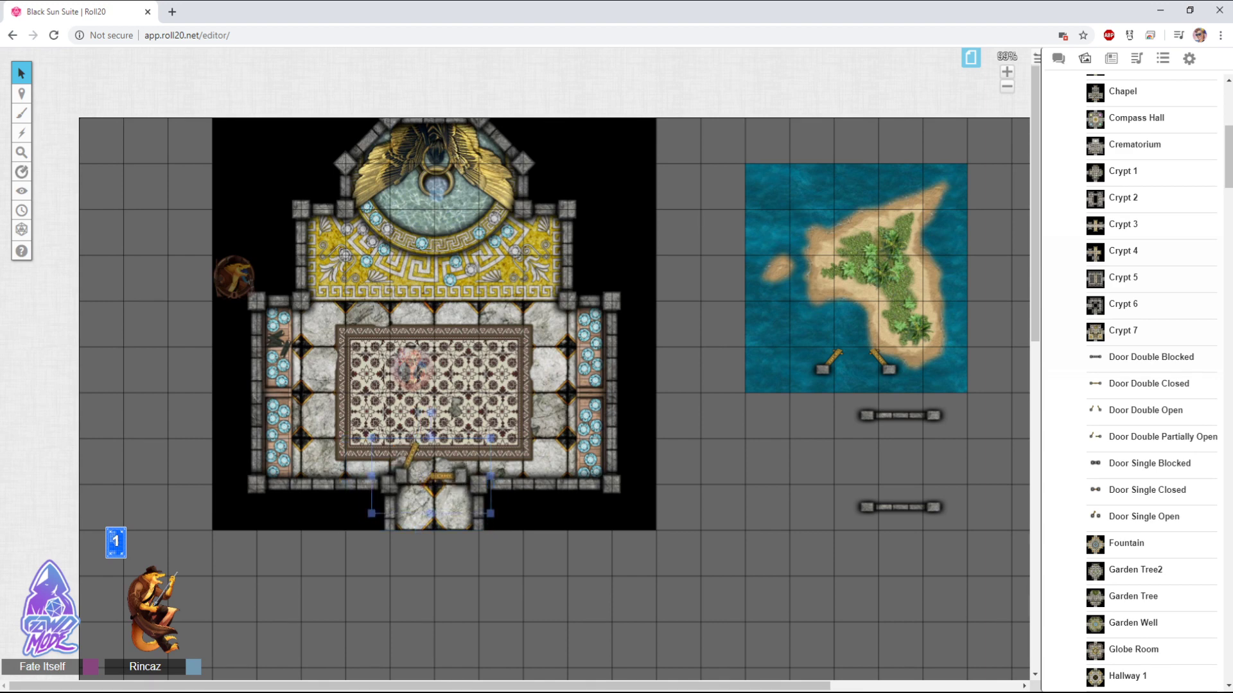
drag(431, 413, 447, 415)
click(856, 278)
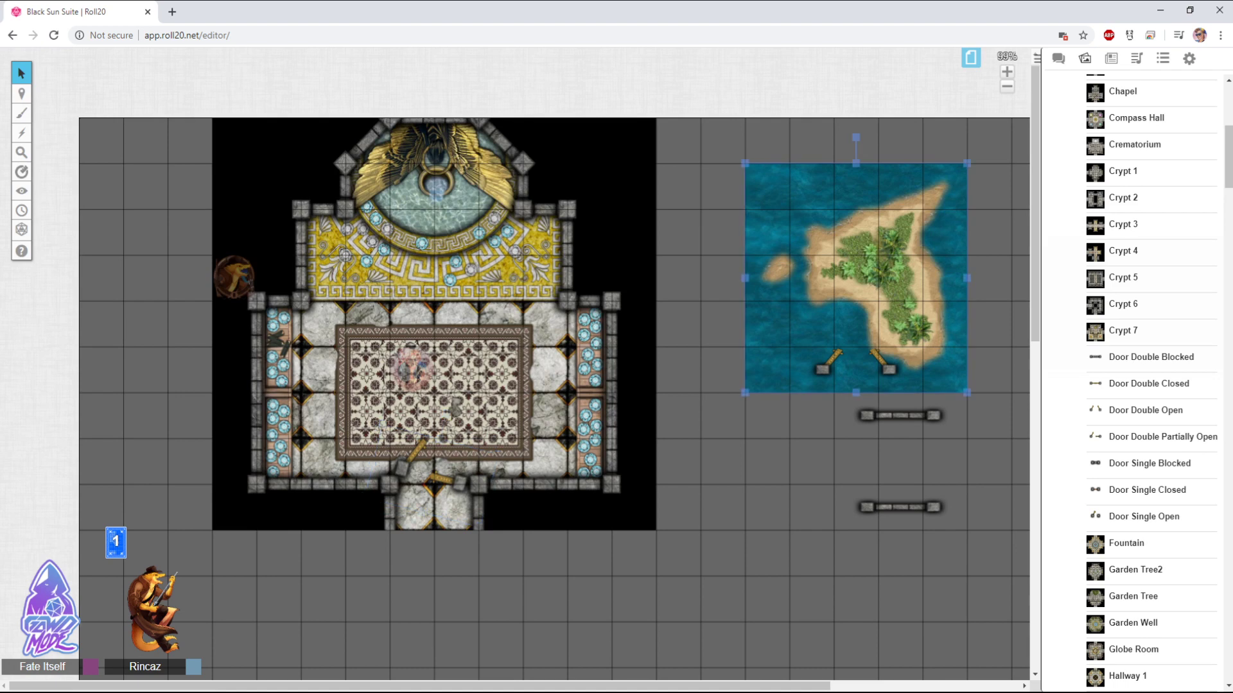
Rotate the island tile 90 degrees counterclockwise and move the partially open double door out of the room's doorway onto the empty grid
drag(856, 138, 759, 178)
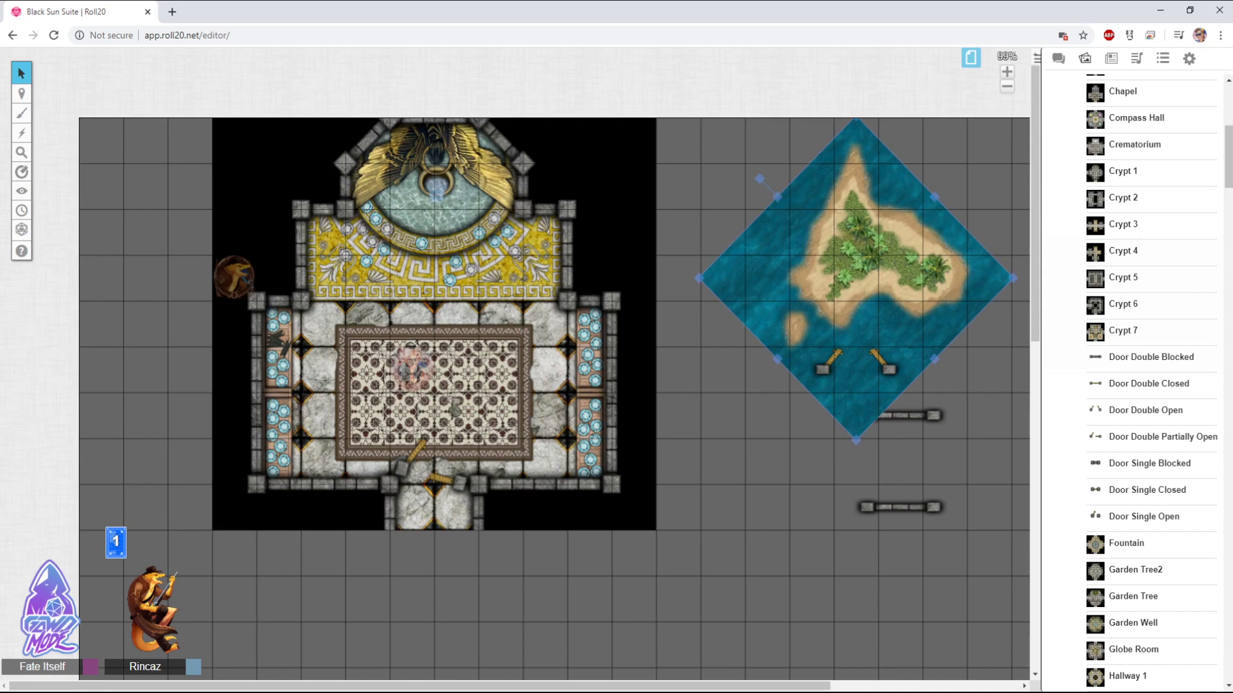
drag(759, 178, 719, 278)
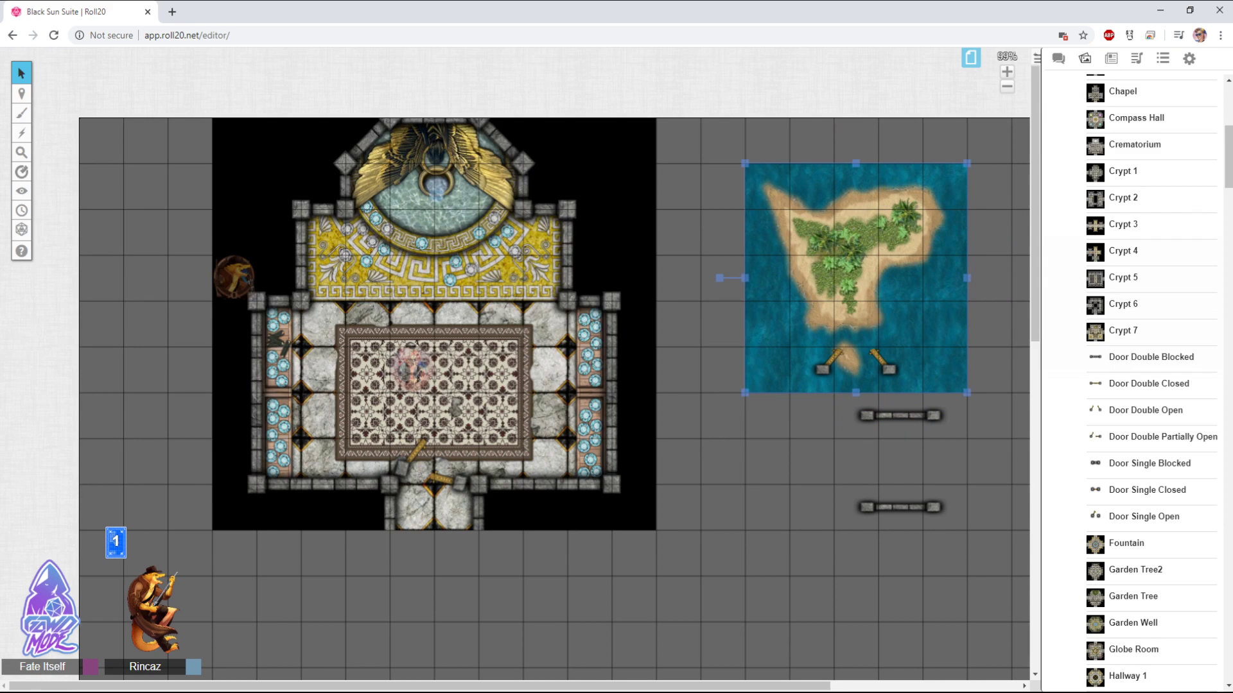
click(431, 476)
drag(430, 476, 708, 472)
Search the art library for "rock" and place the rubble_8_1x2 token at the right end of the fountain room's gold floor
drag(1095, 172, 1073, 165)
scroll(1109, 172, up, 6)
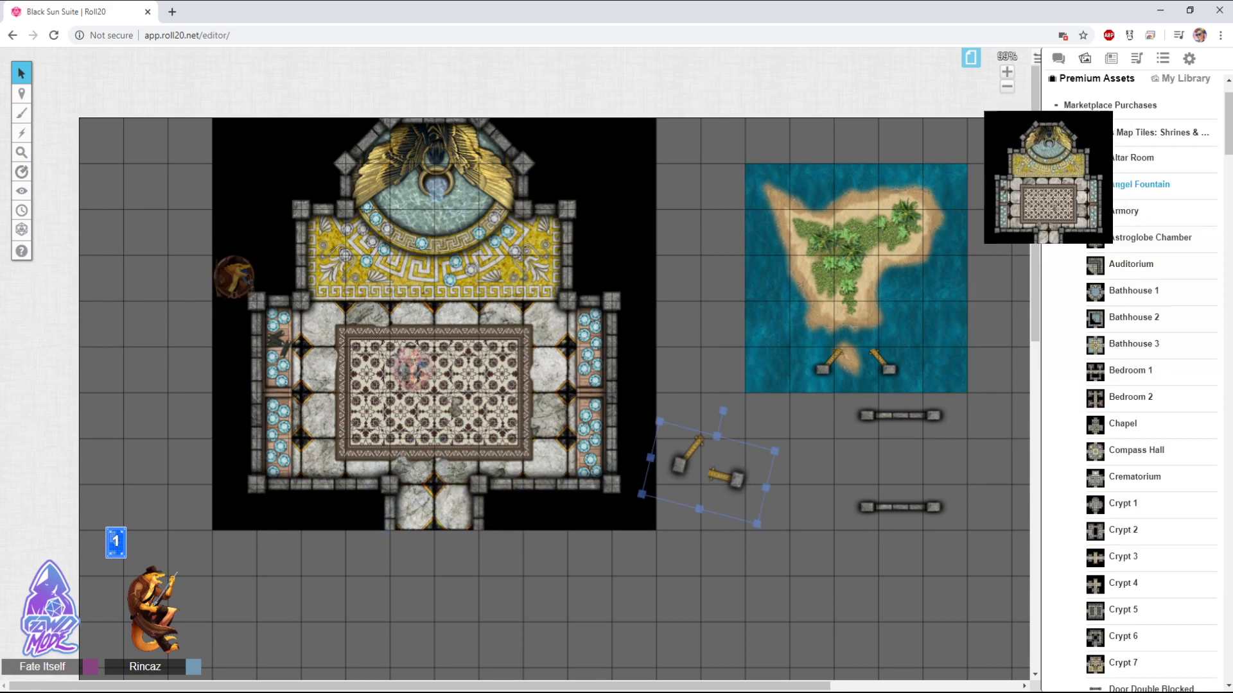
click(1118, 117)
text(rock)
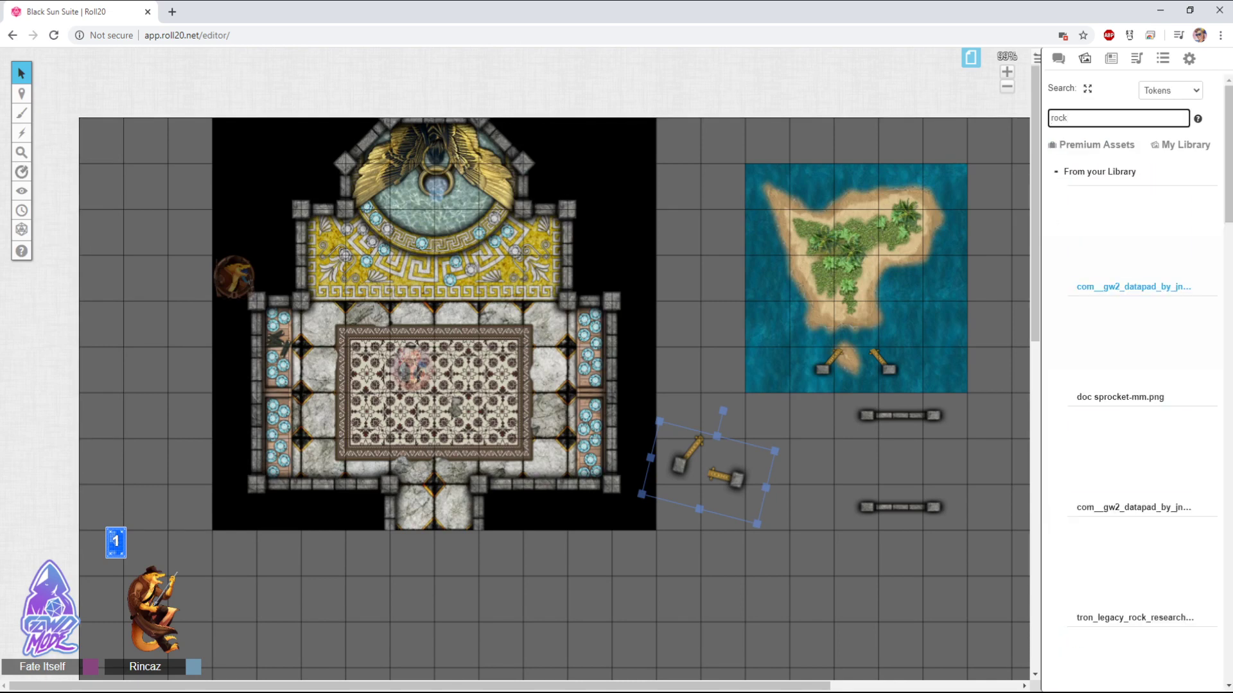
scroll(1134, 385, down, 6)
scroll(1133, 385, down, 15)
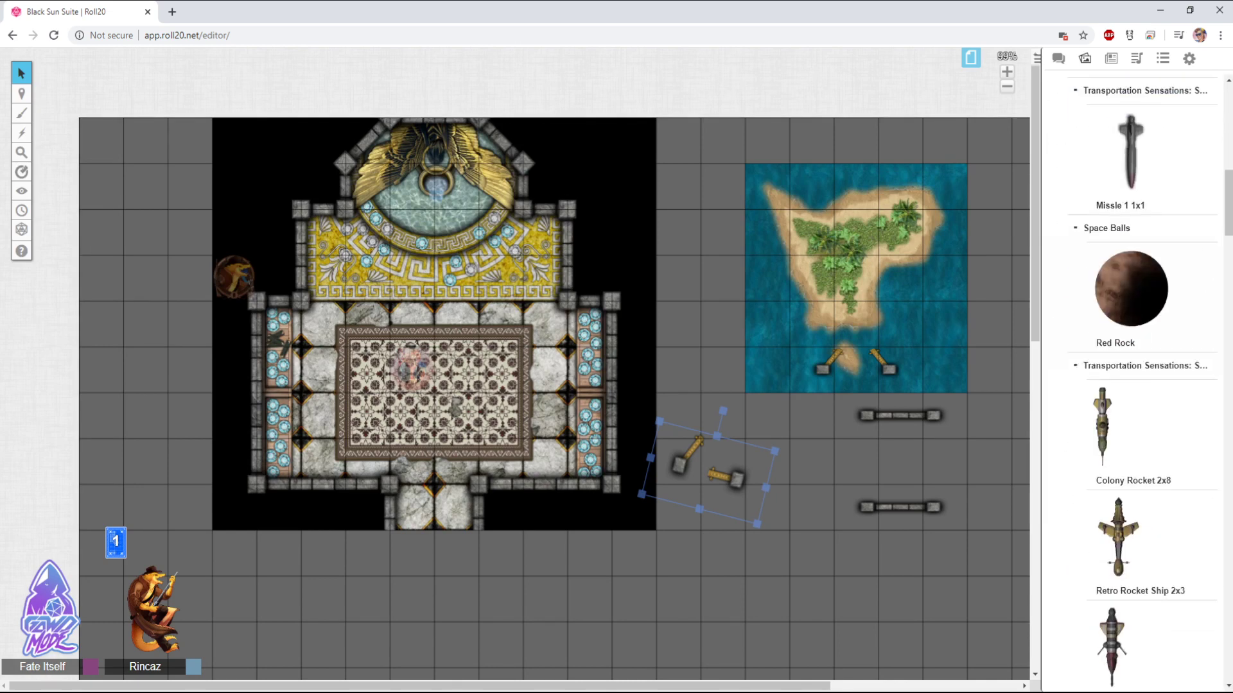
scroll(1133, 385, down, 16)
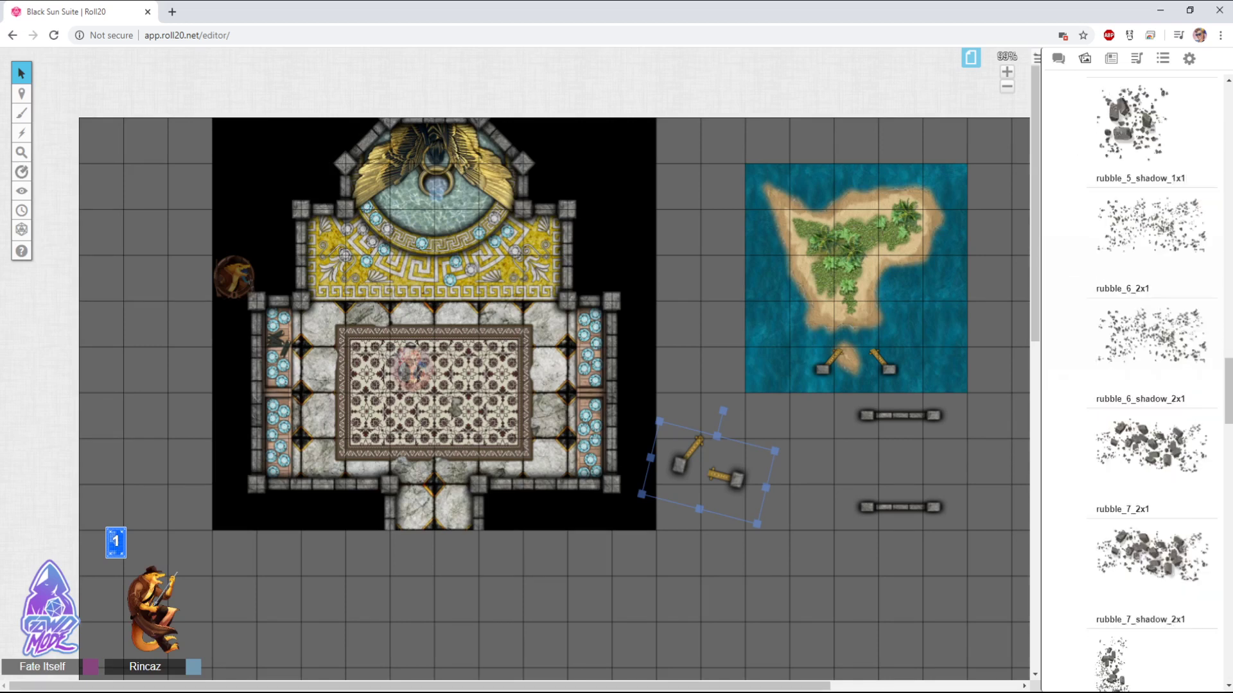
drag(1112, 311, 523, 279)
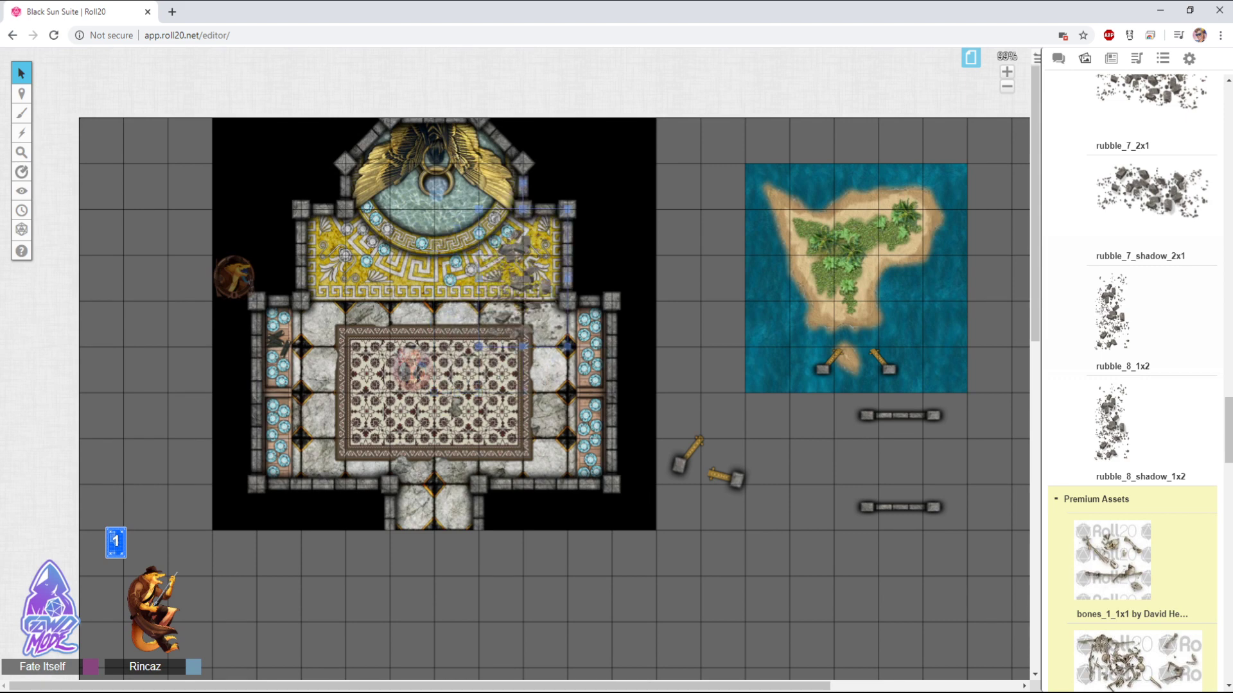
Rotate the rubble about 45 degrees clockwise and toggle its Is Drawing option
drag(523, 183, 587, 211)
key(Escape)
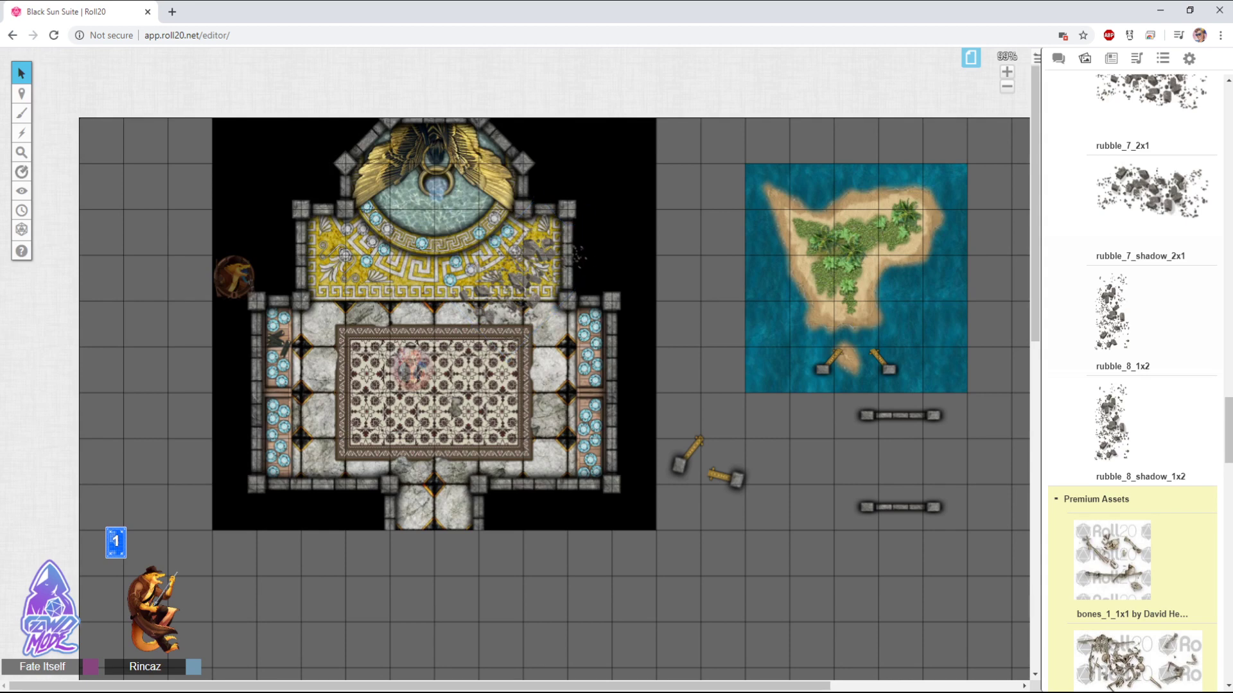
click(523, 279)
right_click(522, 279)
mouse_move(555, 232)
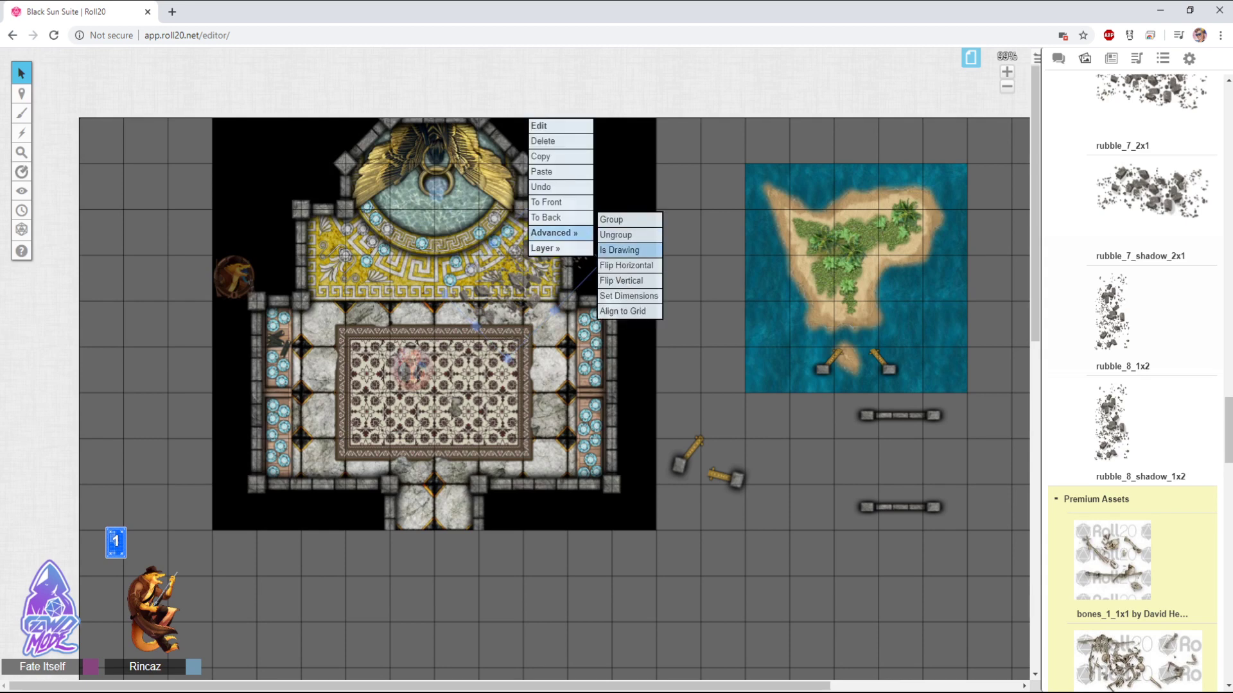
click(621, 250)
Turn the rubble back to a slight clockwise tilt and move it to the upper-left corner of the room's marble floor
drag(588, 211, 535, 184)
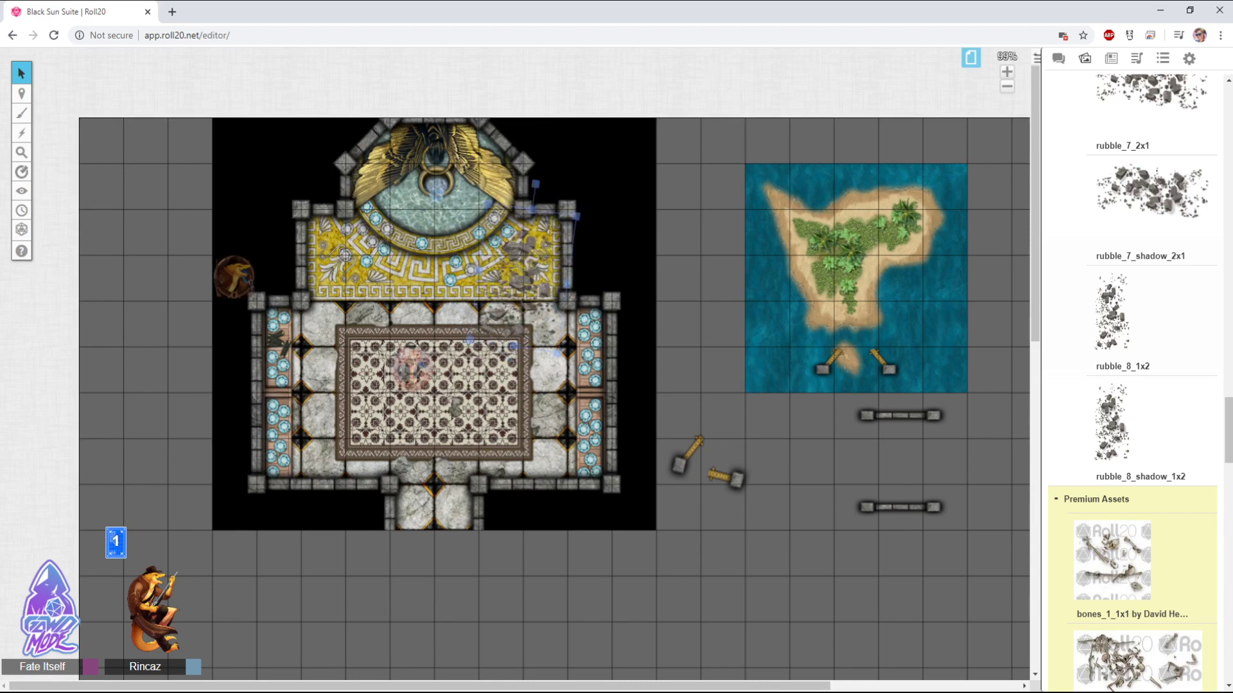
drag(478, 269, 337, 306)
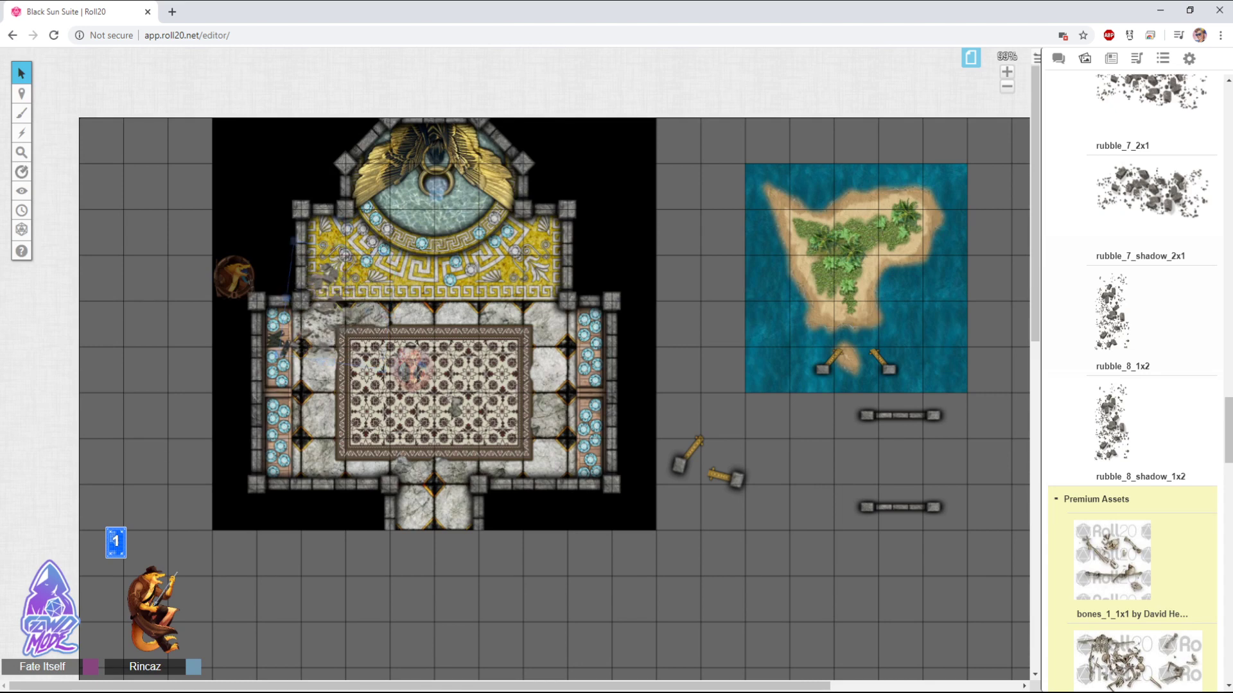
drag(337, 307, 344, 307)
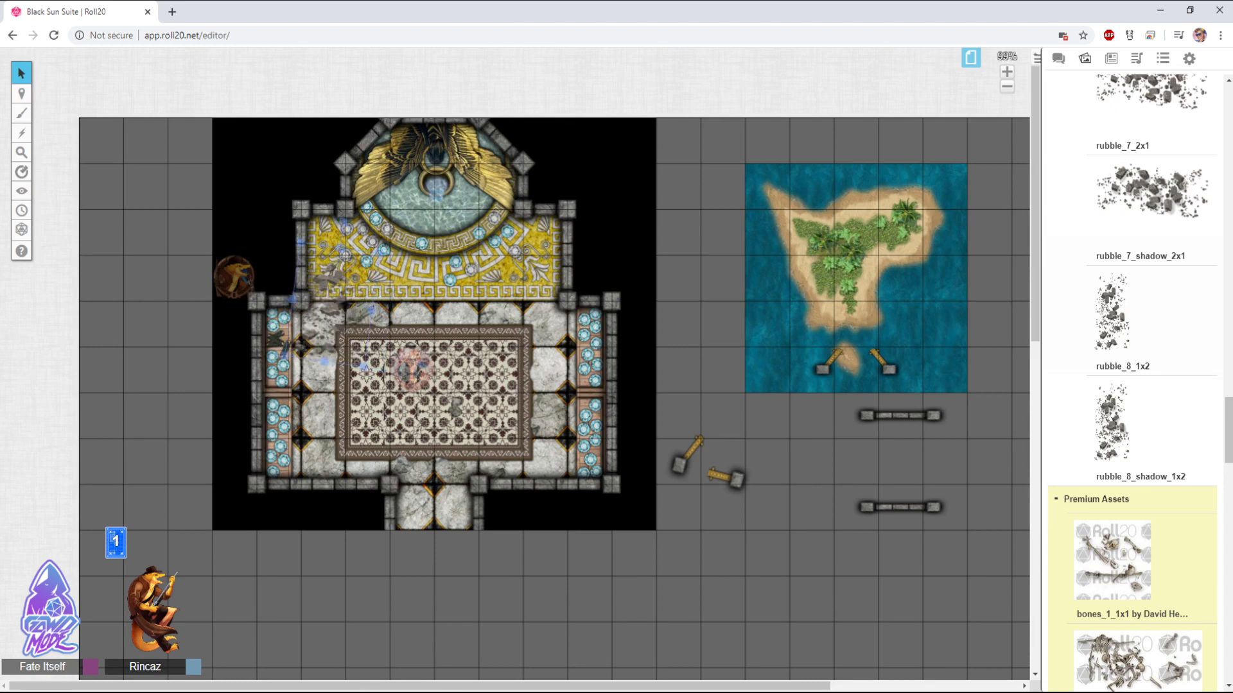
scroll(1133, 385, up, 15)
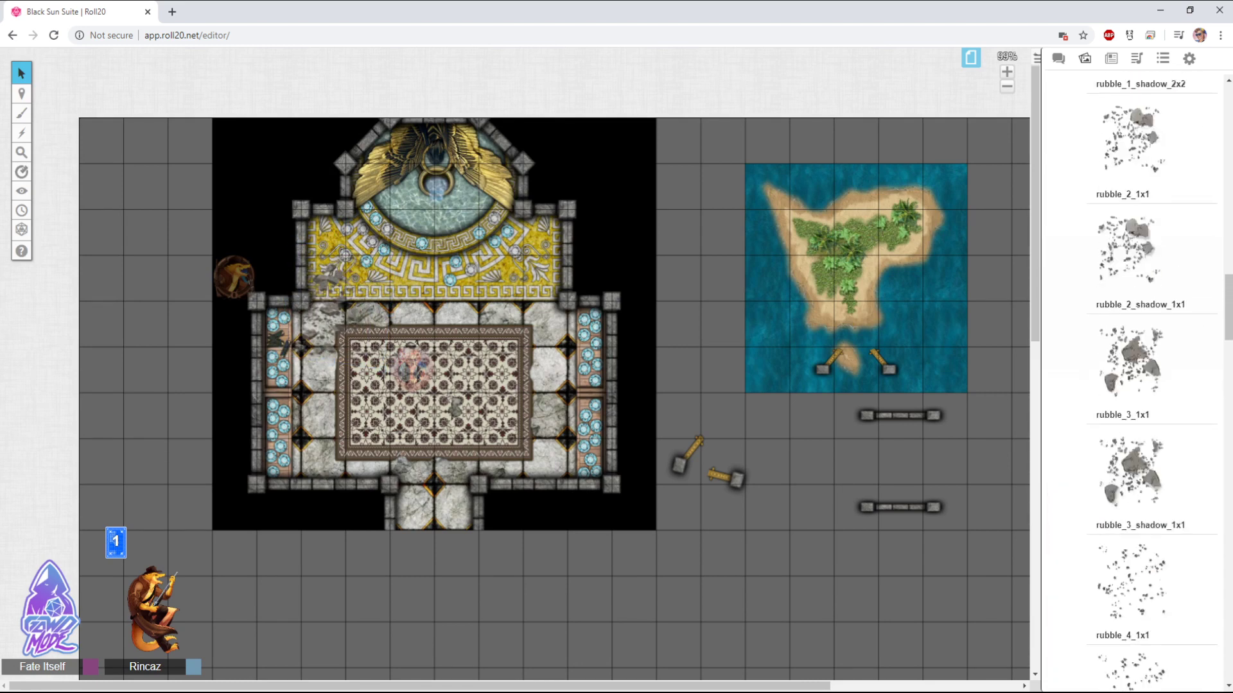
scroll(1134, 385, up, 20)
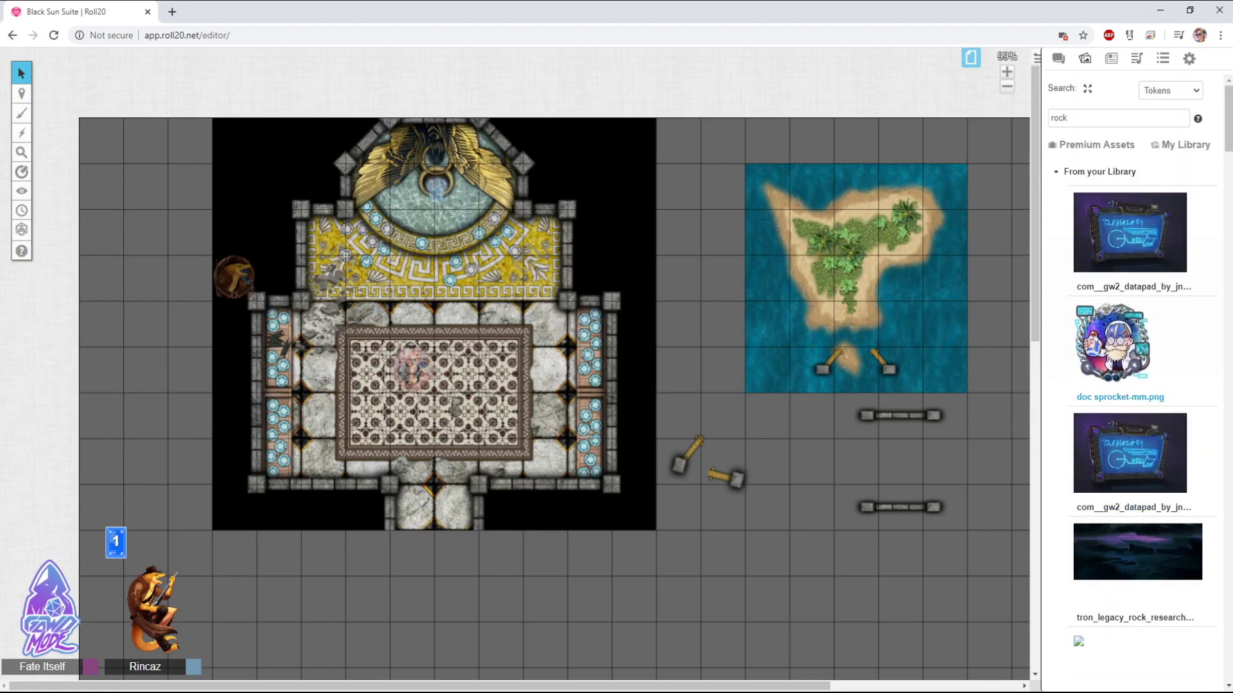
double_click(1058, 117)
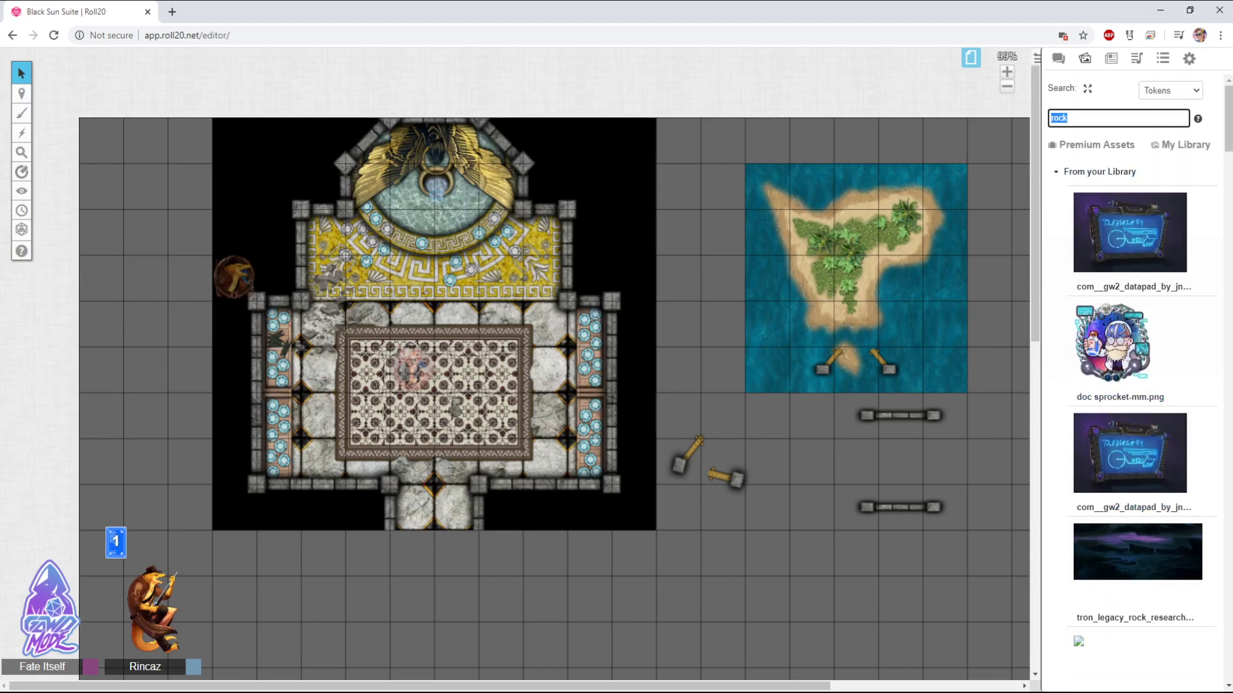
right_click(599, 299)
mouse_move(622, 412)
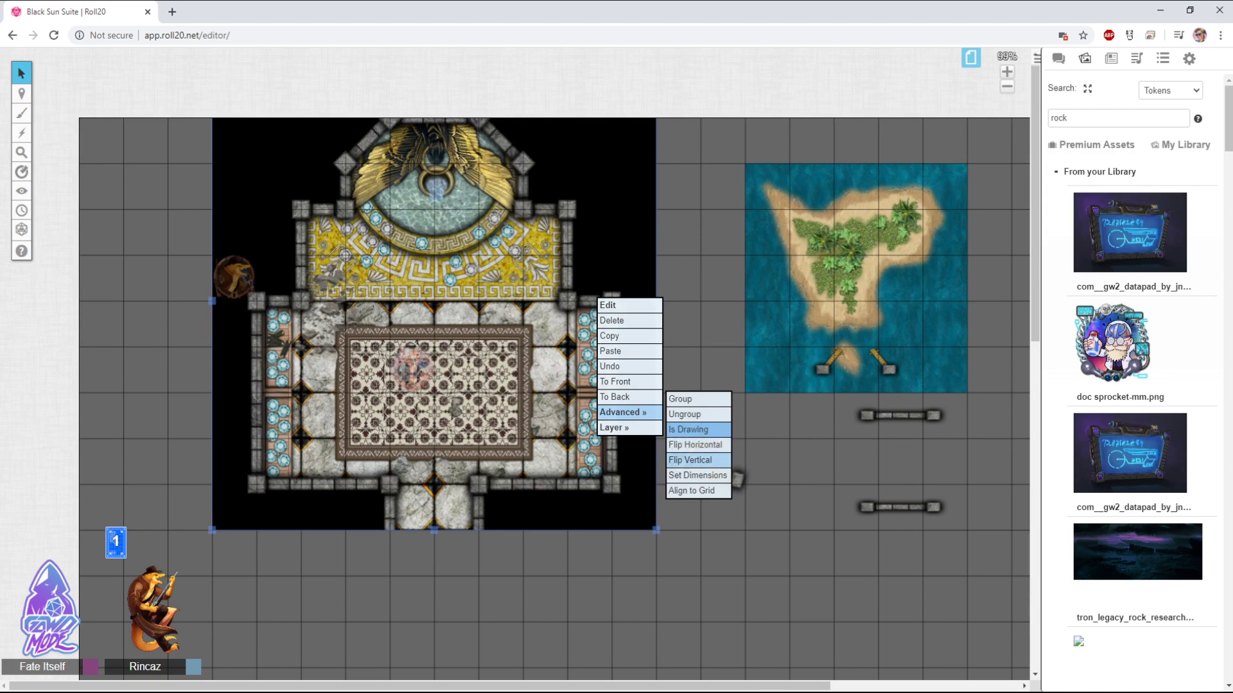
Flip the island tile both vertically and horizontally
click(889, 363)
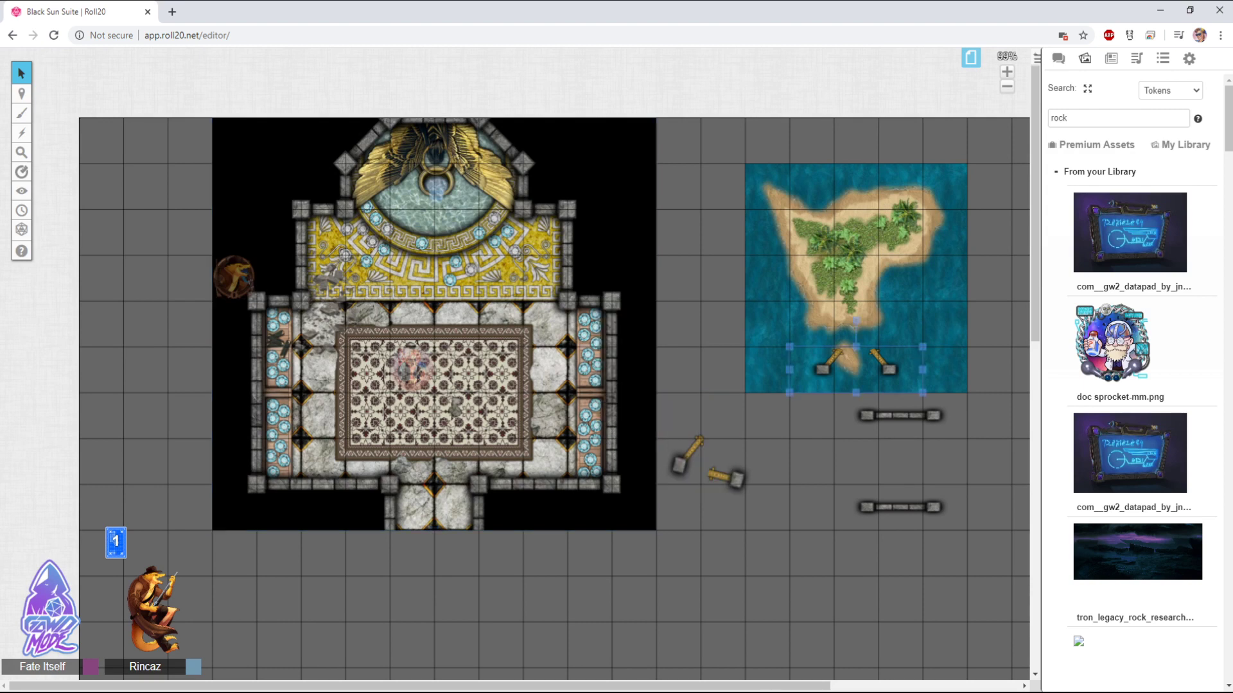
click(856, 278)
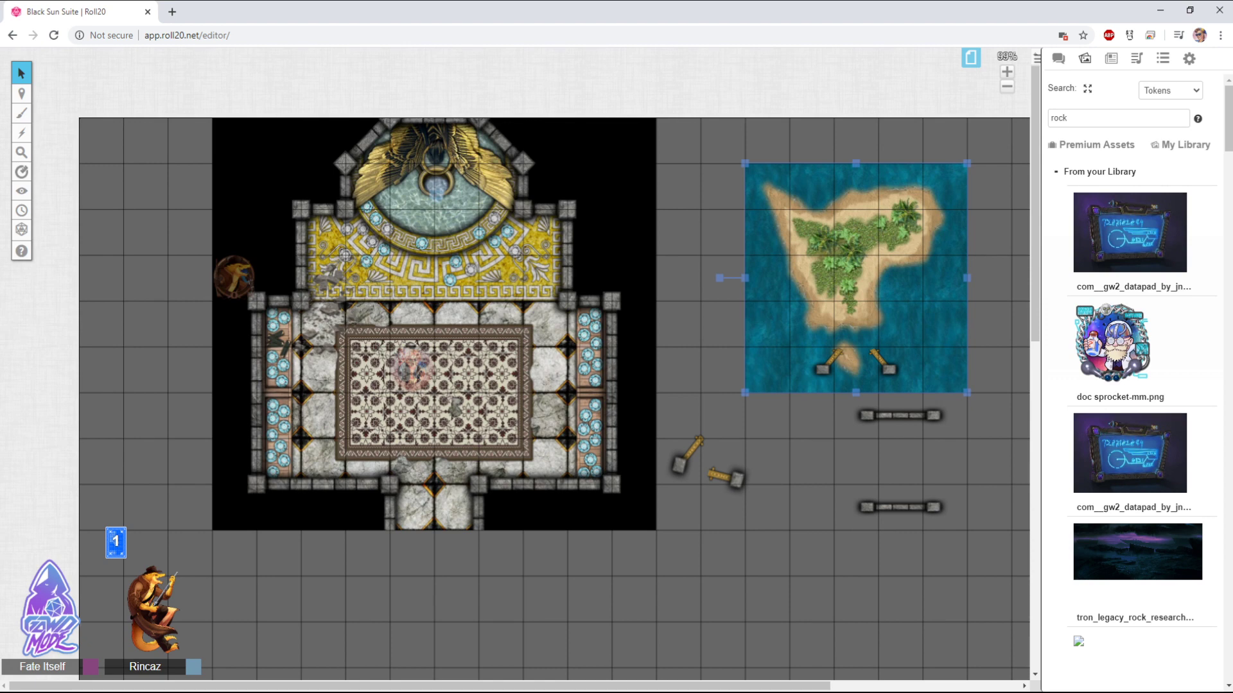
right_click(794, 131)
mouse_move(819, 243)
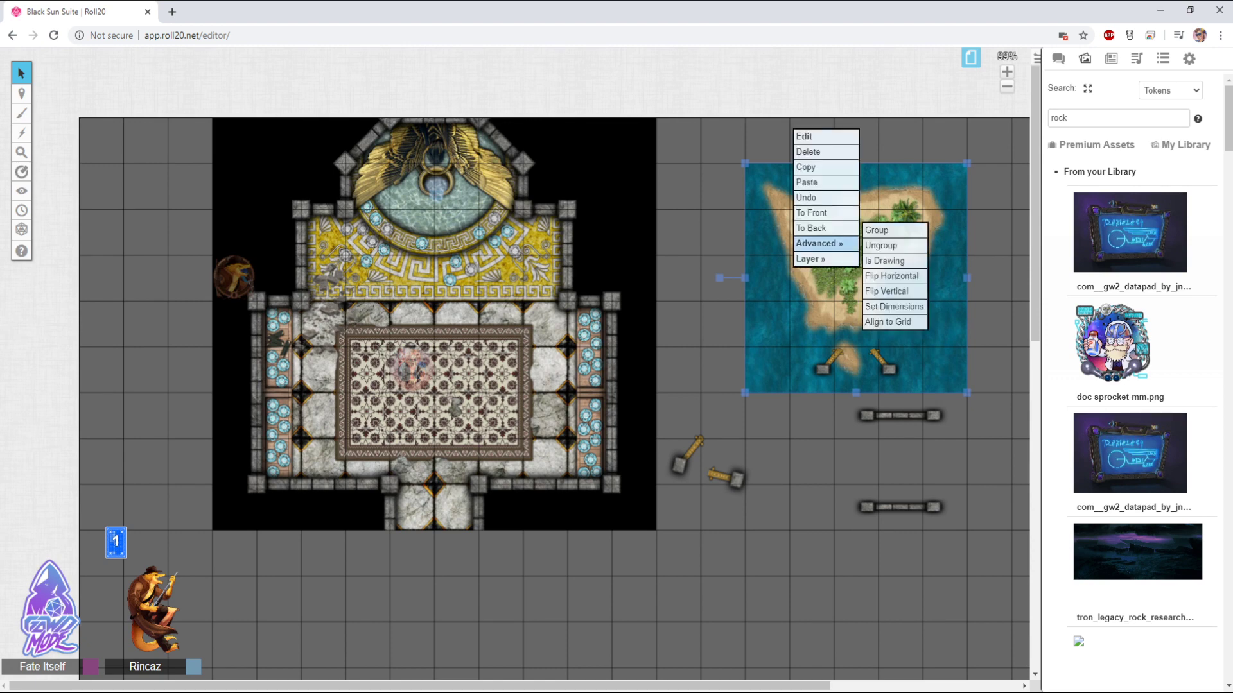
click(894, 291)
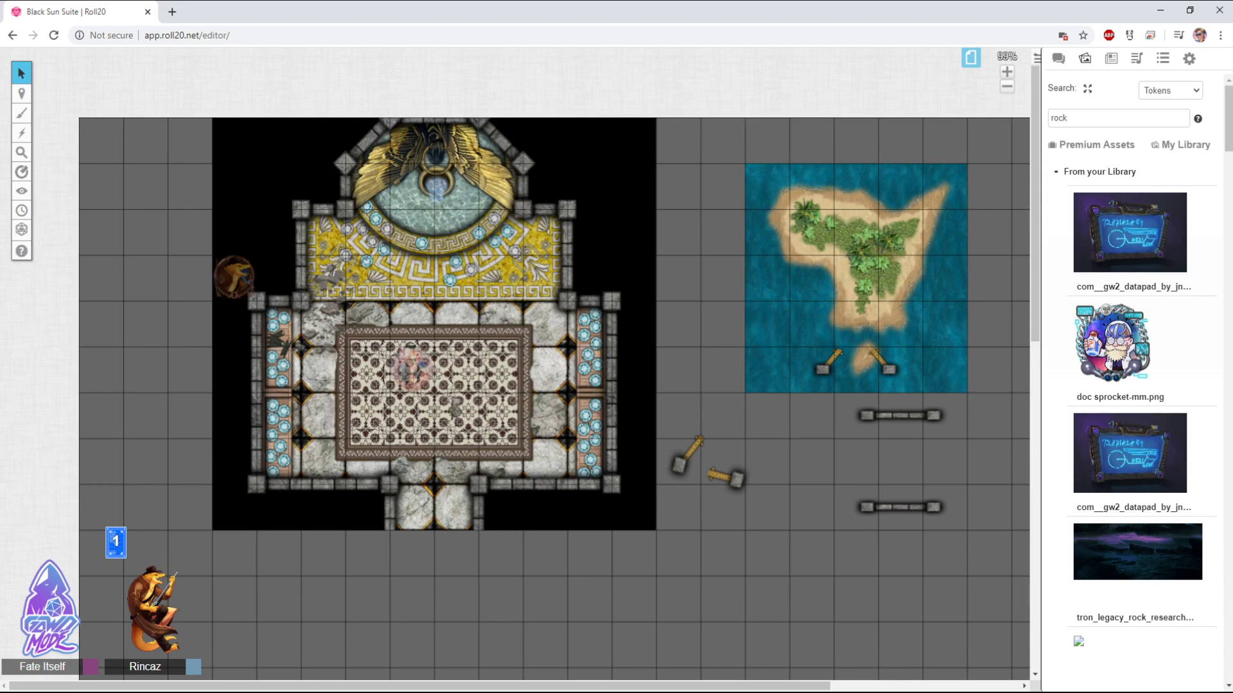
right_click(815, 173)
mouse_move(854, 271)
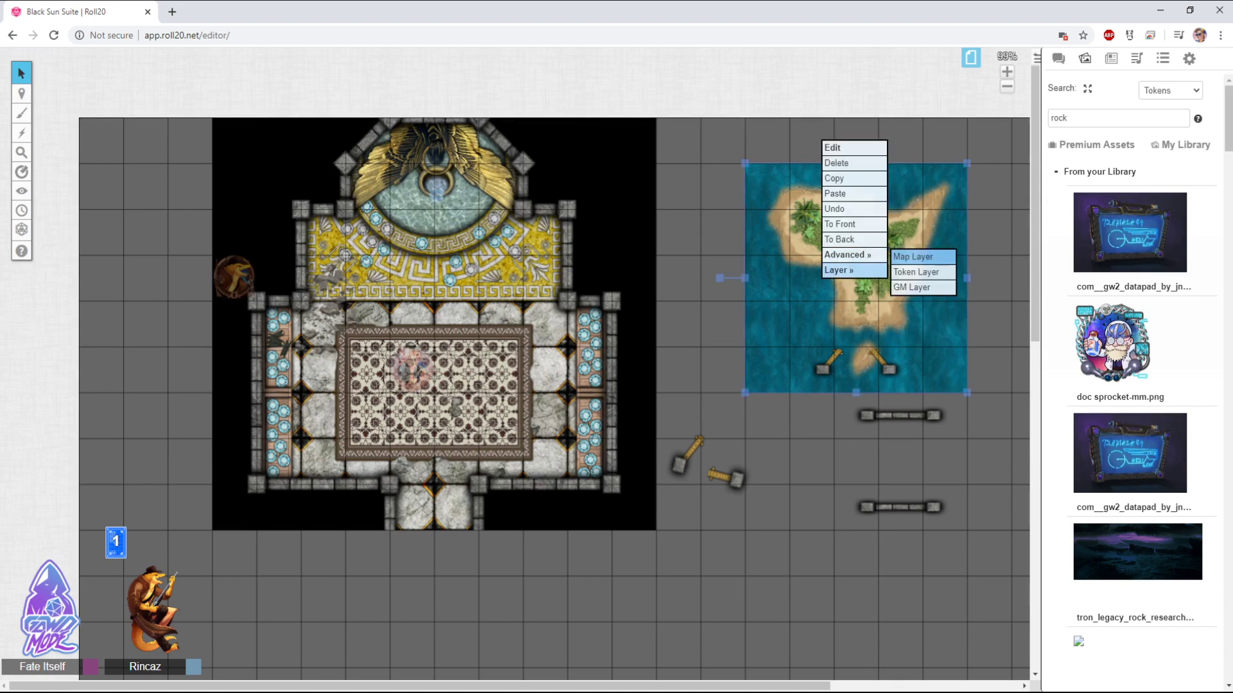
click(915, 302)
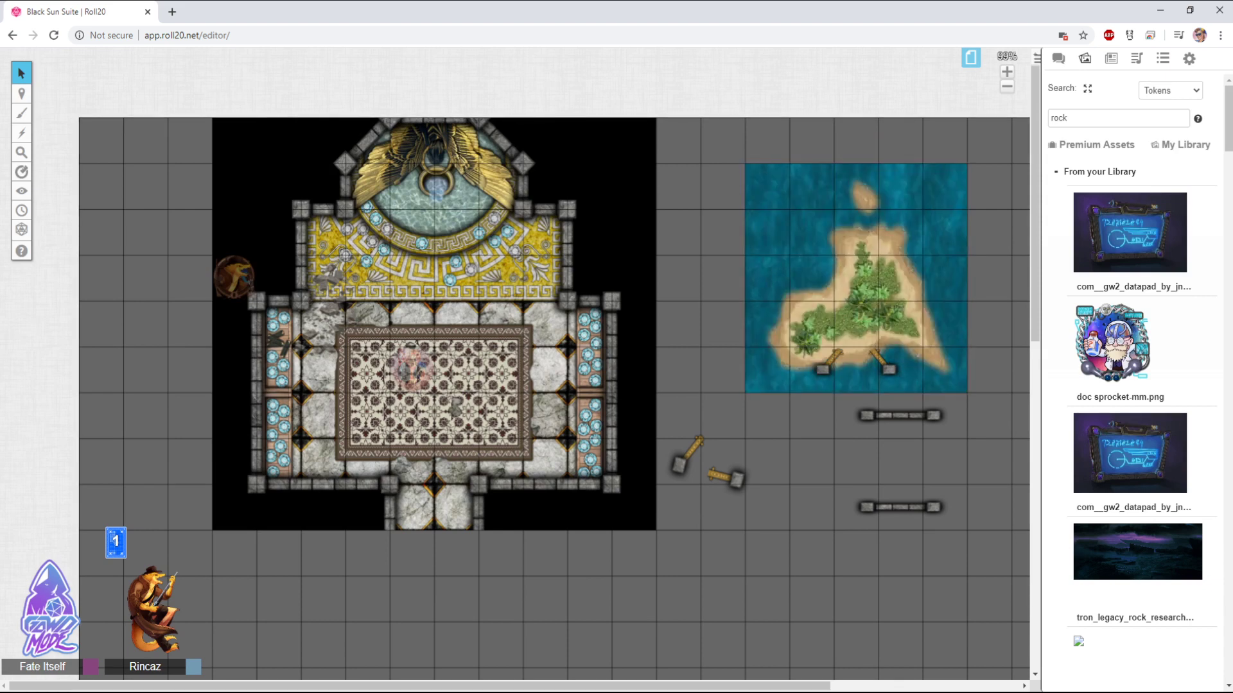
Rotate the island tile 180 degrees with its rotation handle
right_click(819, 154)
mouse_move(835, 281)
click(907, 267)
click(855, 278)
drag(721, 278, 990, 254)
drag(834, 146, 992, 278)
View the island tile's width and height in the Set Dimensions dialog and cancel without changing them
right_click(812, 143)
mouse_move(834, 254)
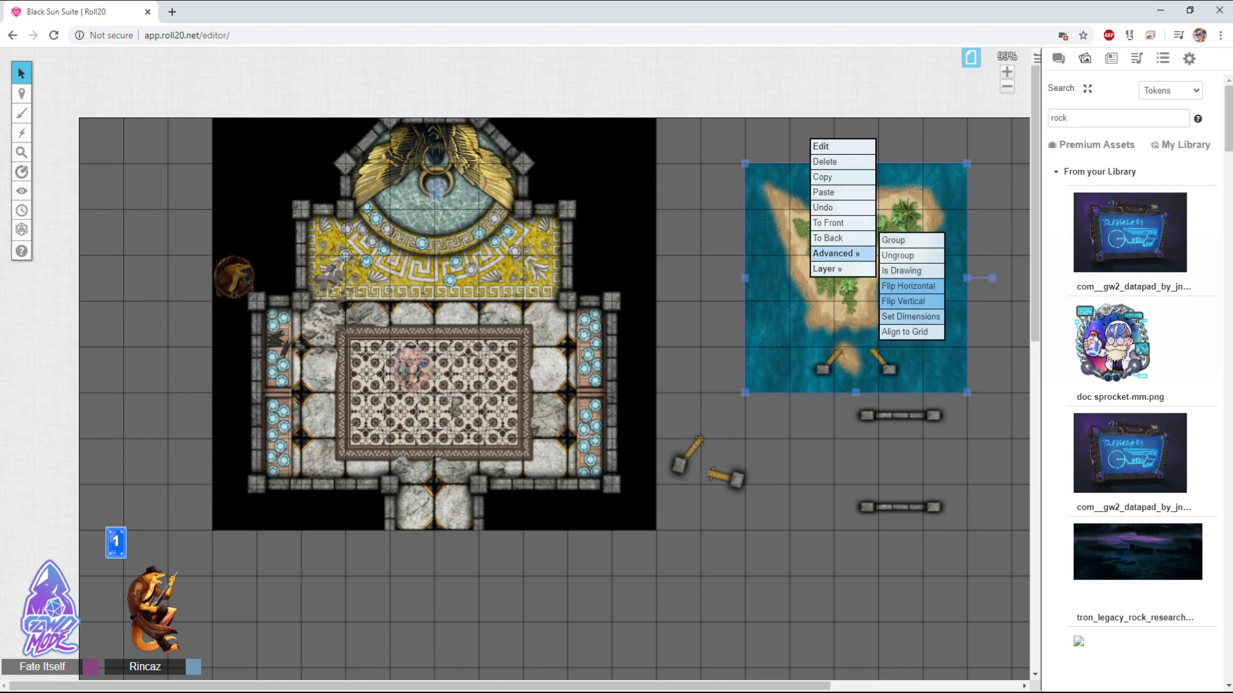
click(910, 316)
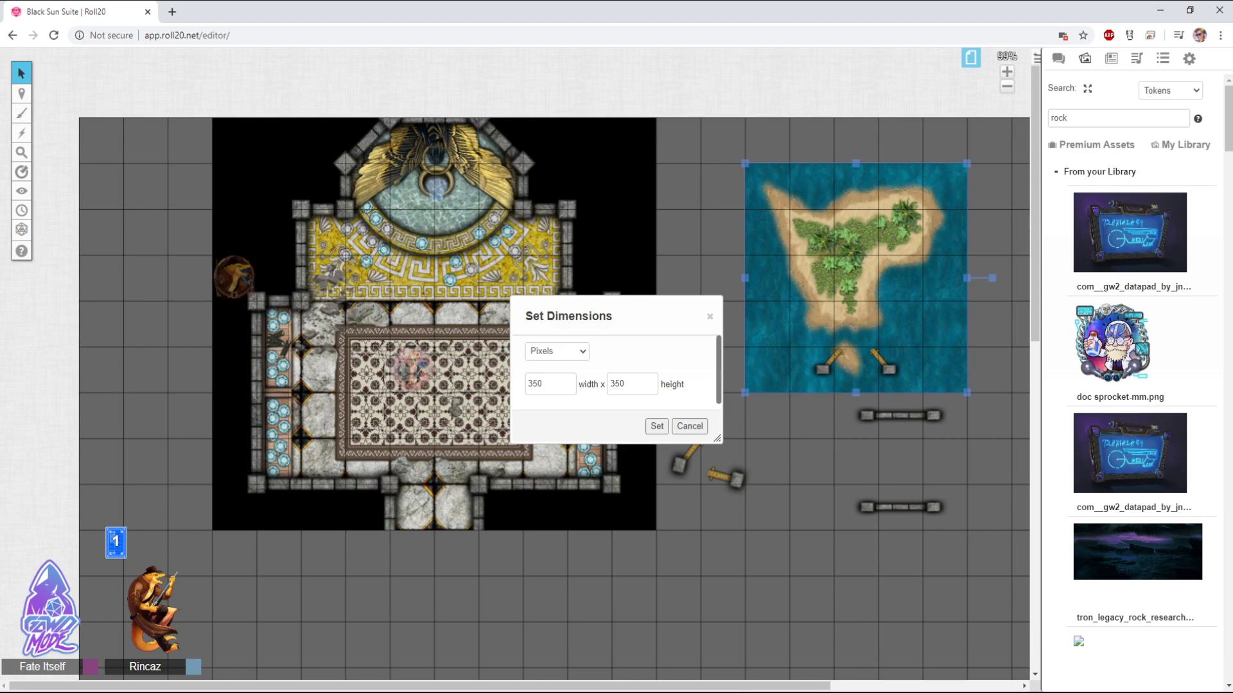
right_click(838, 169)
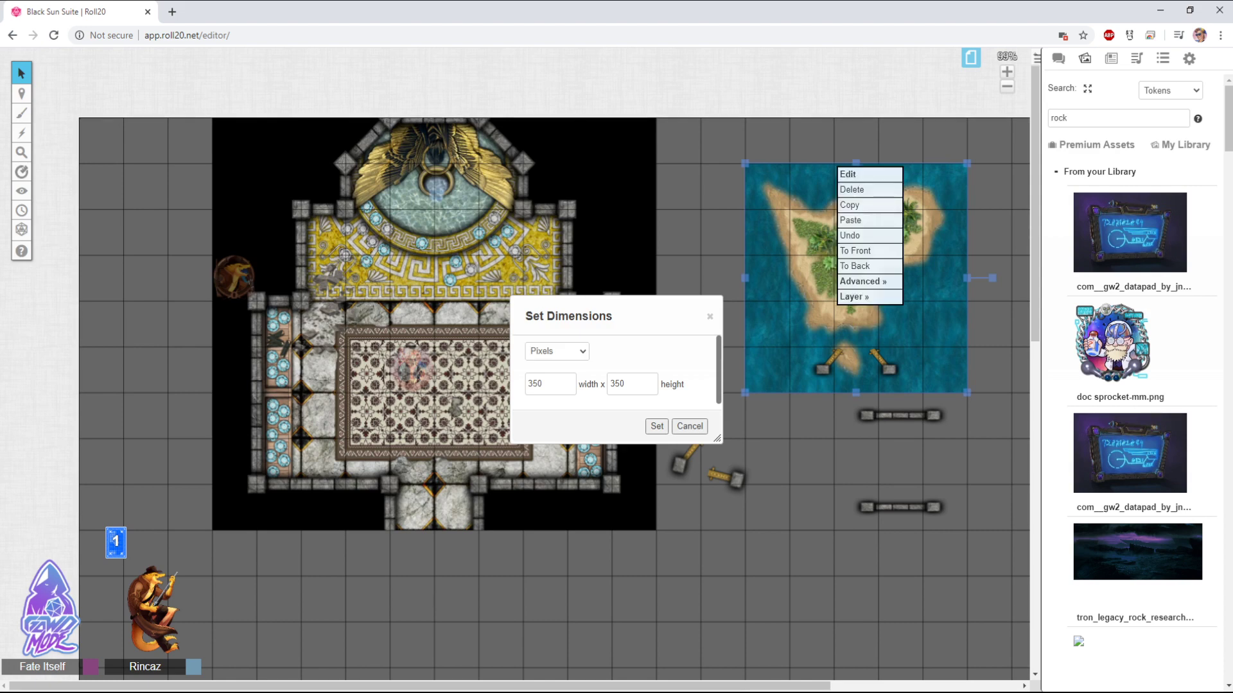
mouse_move(862, 281)
drag(616, 316, 616, 317)
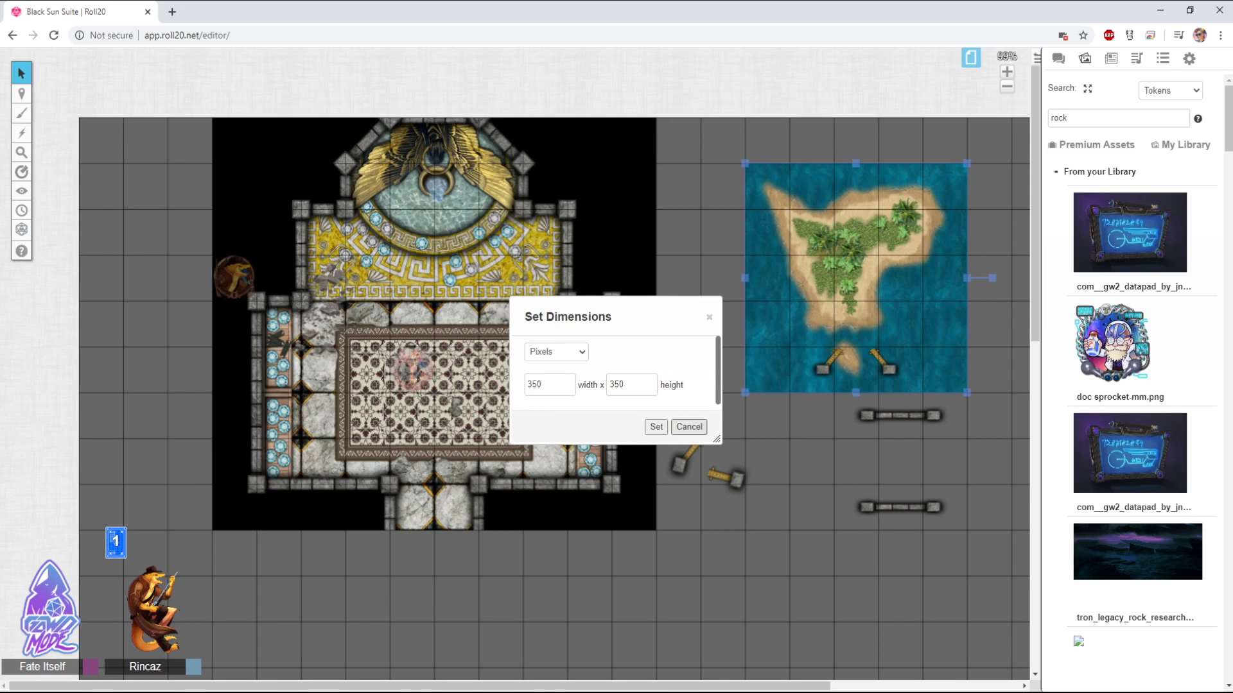
click(689, 427)
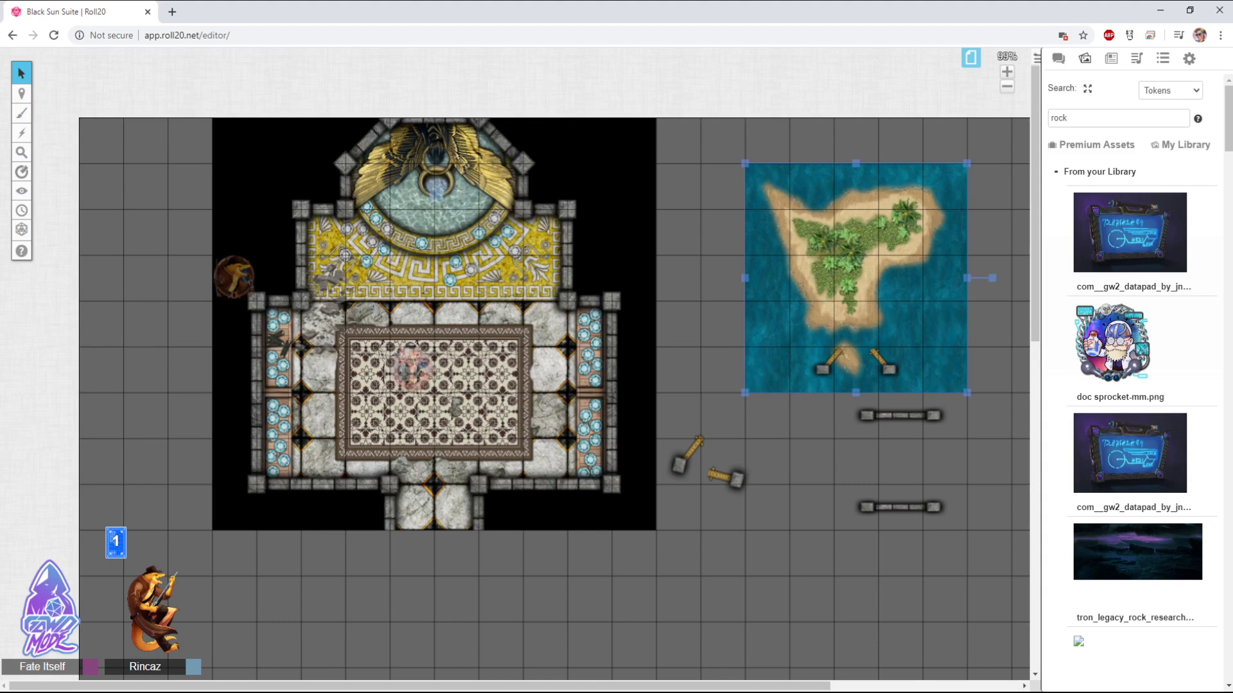
Align the island tile to the grid by marking a 3 by 3 cell box and accepting a 70 by 70 pixel cell size
scroll(1133, 385, down, 5)
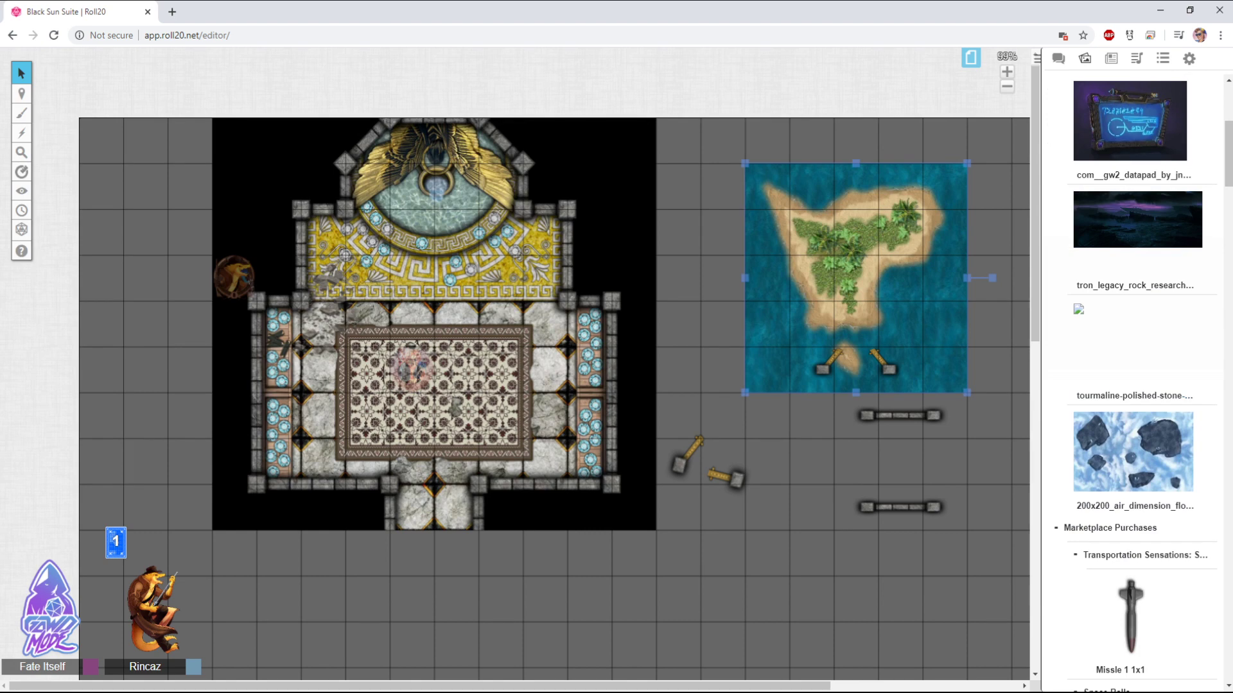
right_click(793, 182)
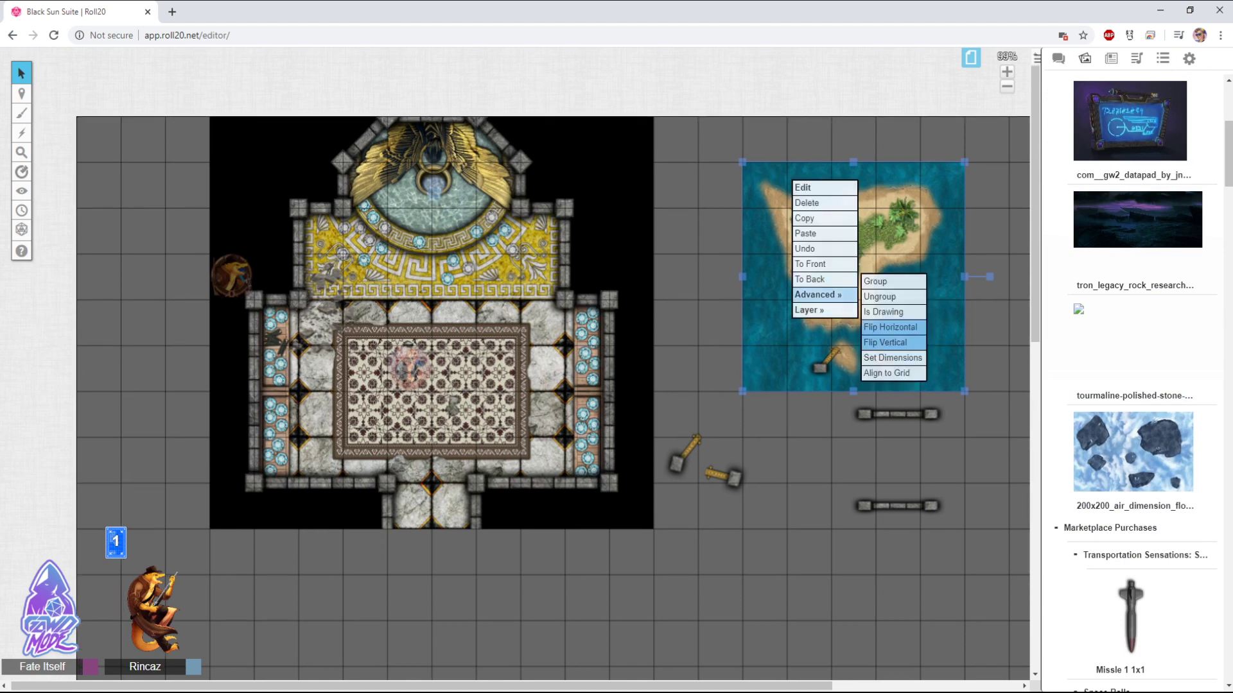
mouse_move(815, 310)
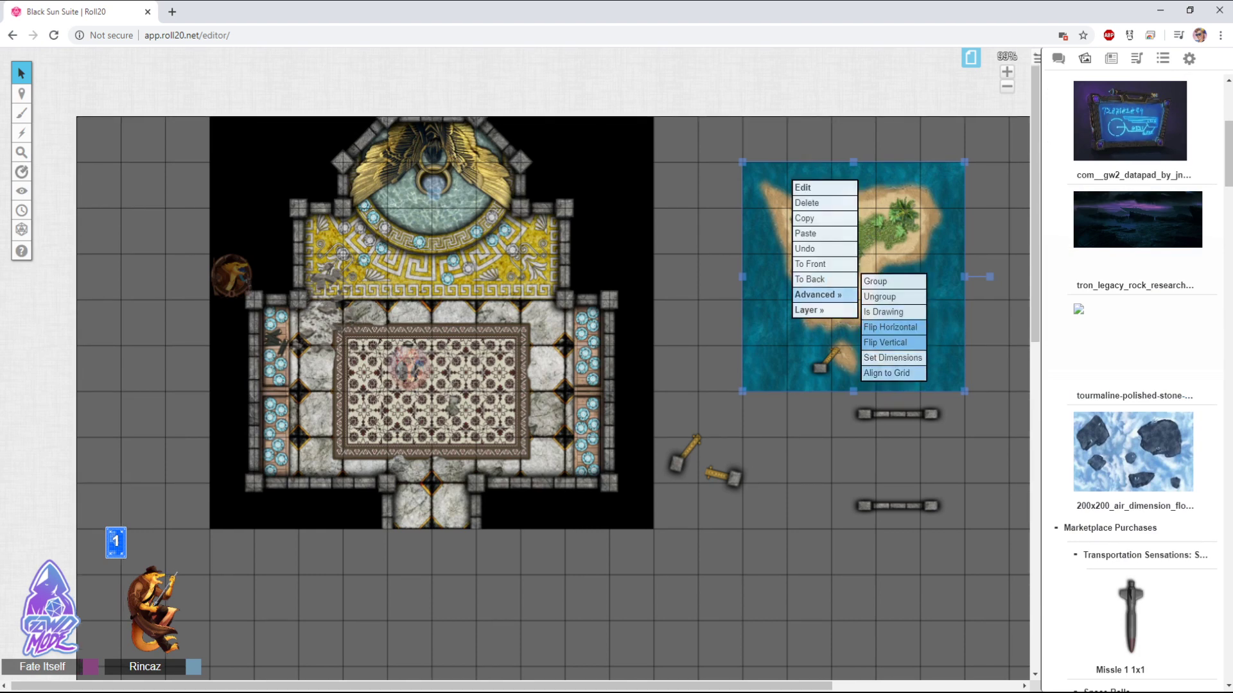
click(893, 373)
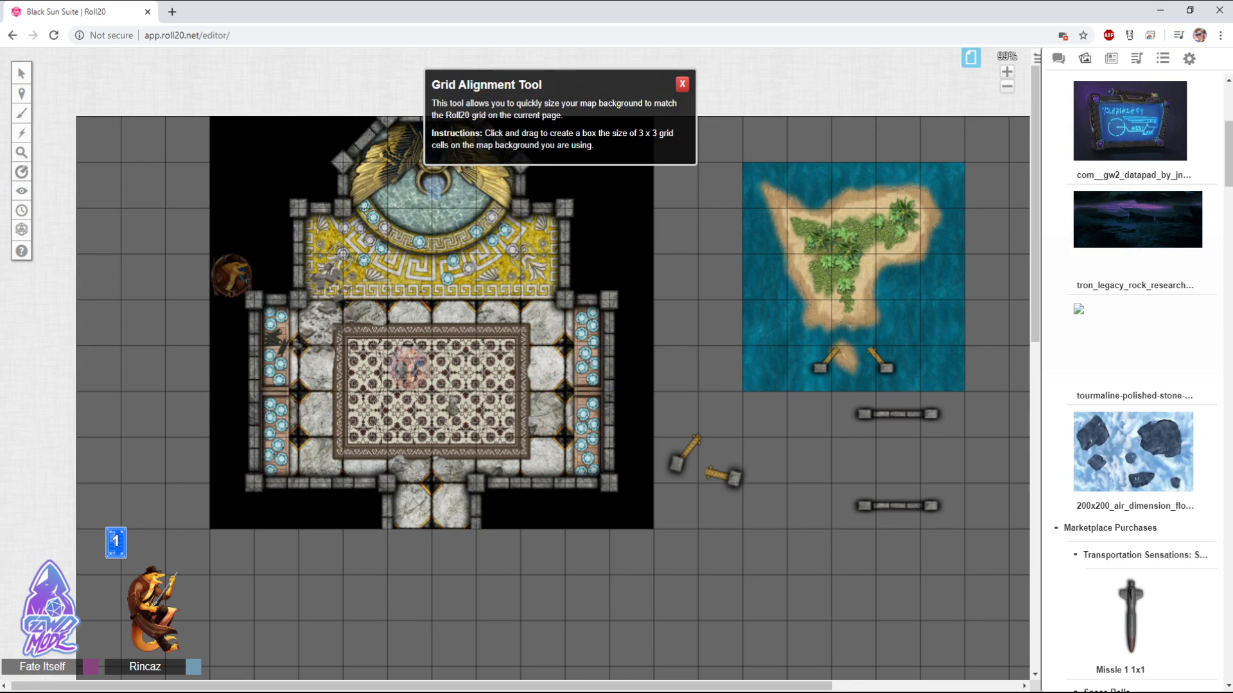
drag(698, 208, 832, 345)
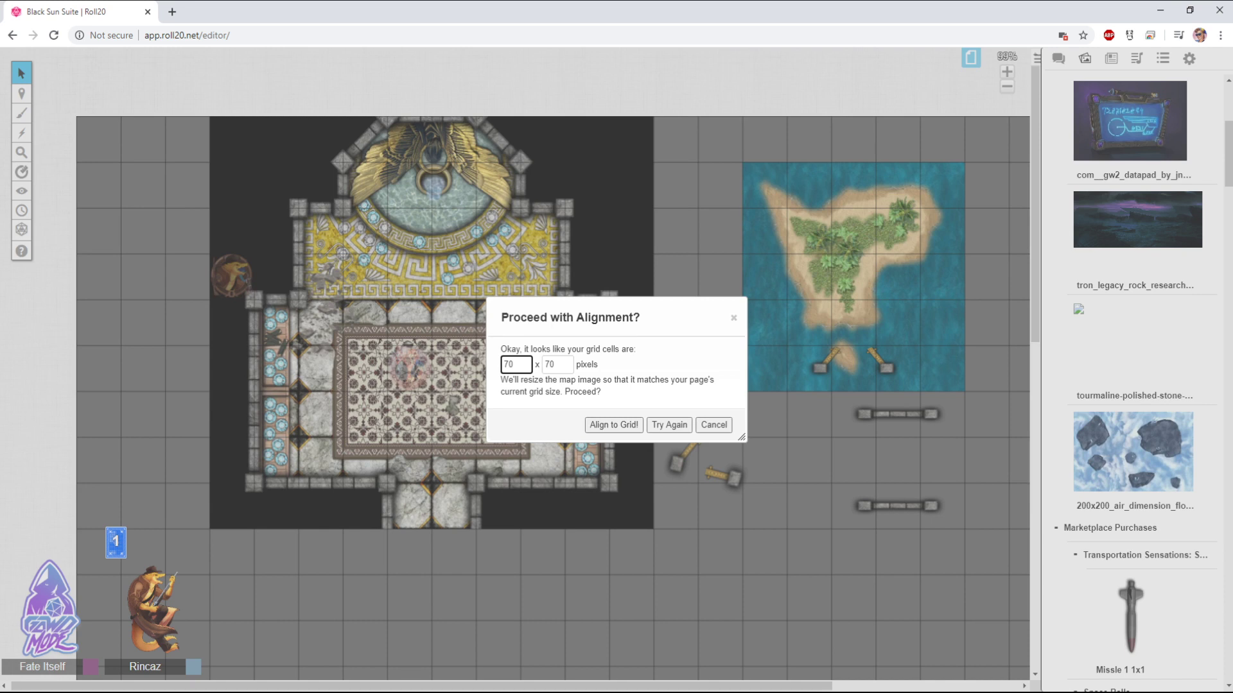
click(614, 424)
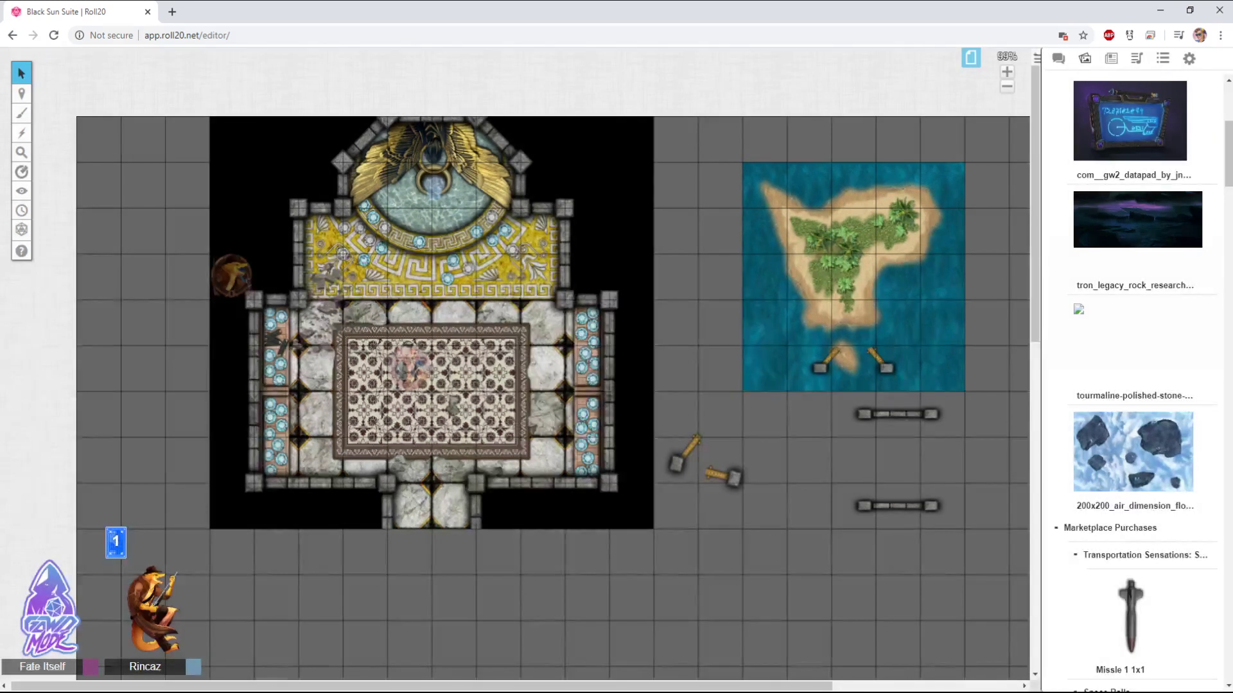
Shift the island tile one grid cell left
right_click(713, 330)
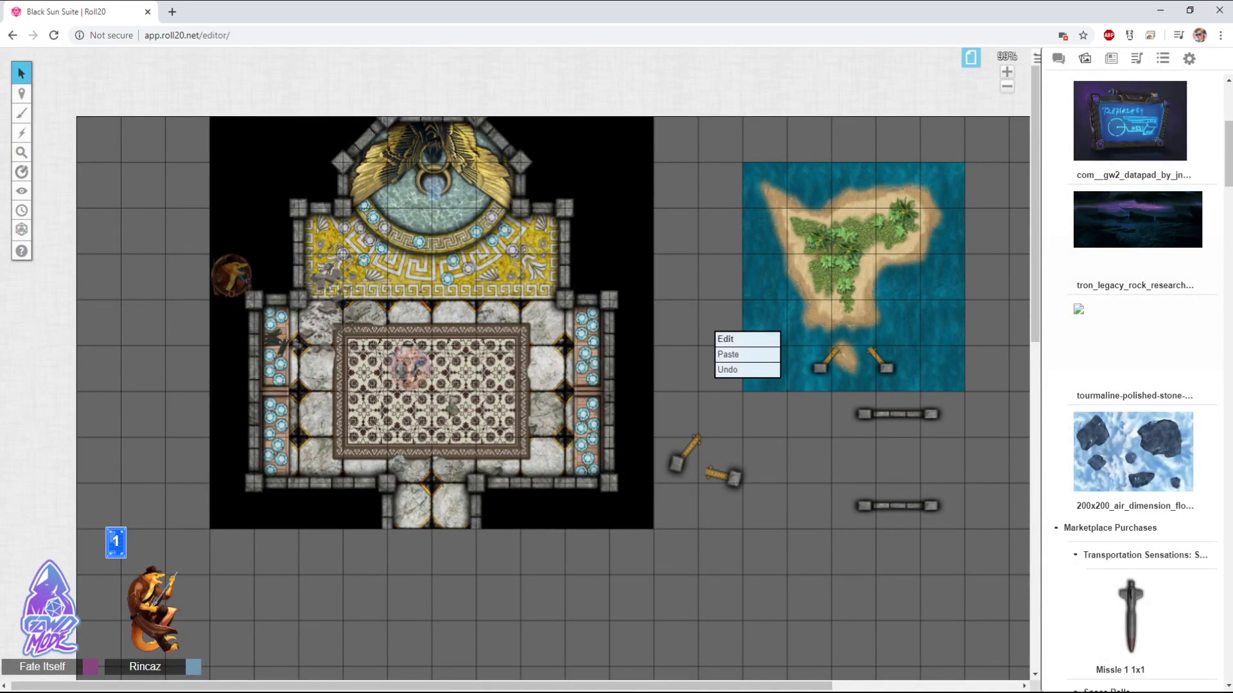
click(853, 276)
key(Left)
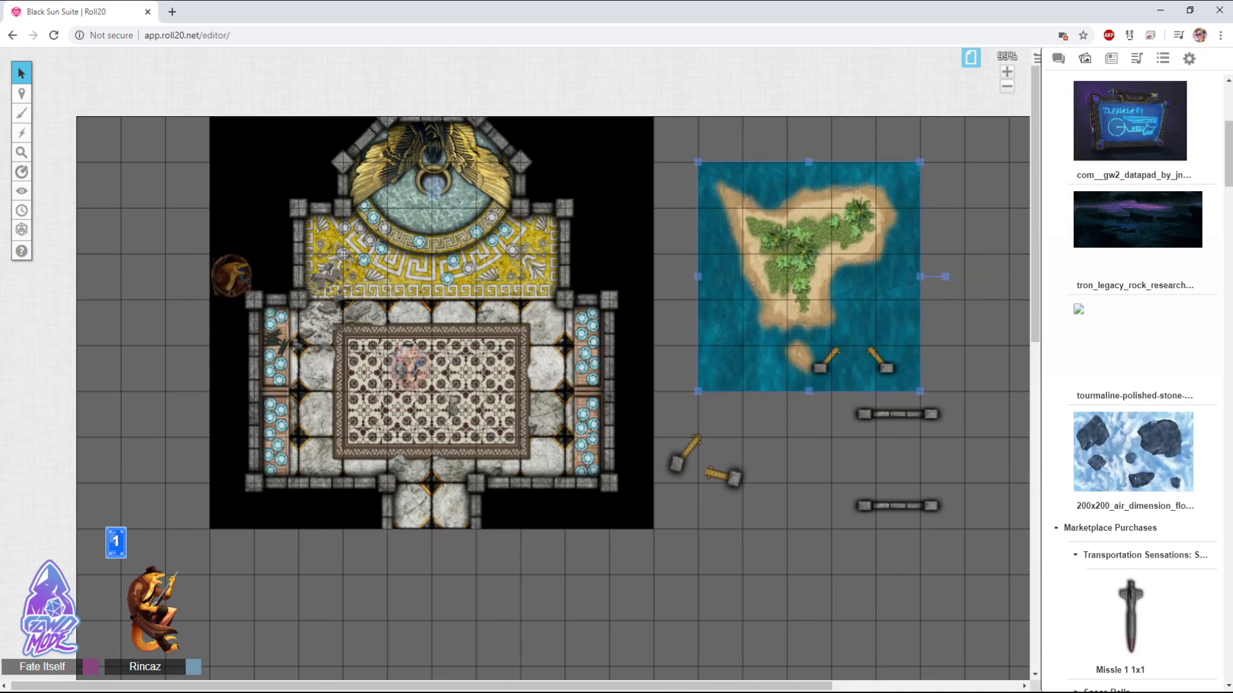
Align the island tile to the grid with a 3 by 3 cell box, entering a 5 by 5 pixel cell size, and inspect the resized tile
right_click(782, 315)
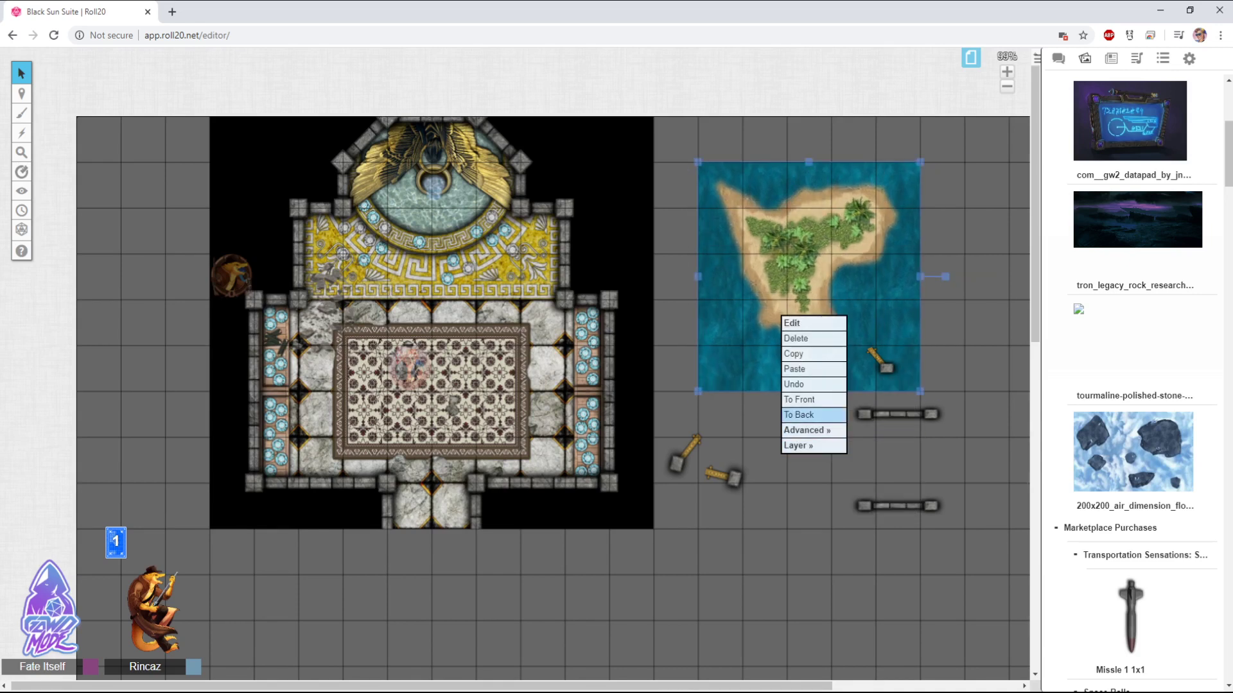
click(883, 511)
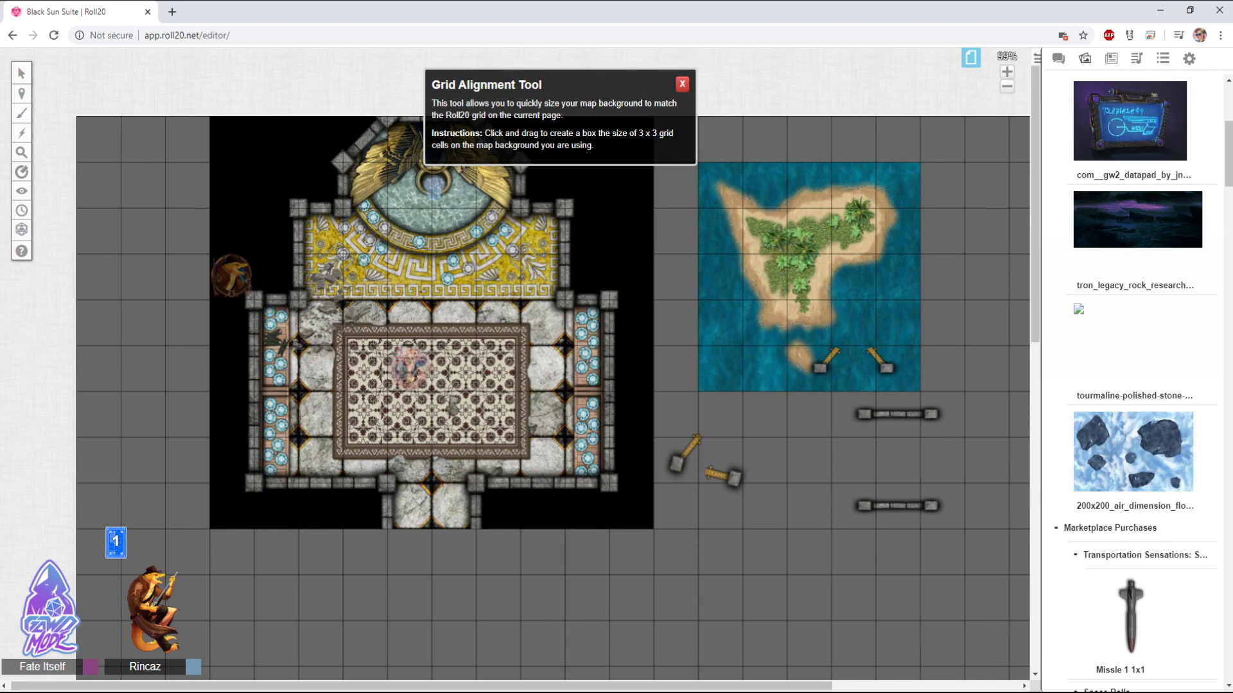
drag(649, 208, 792, 346)
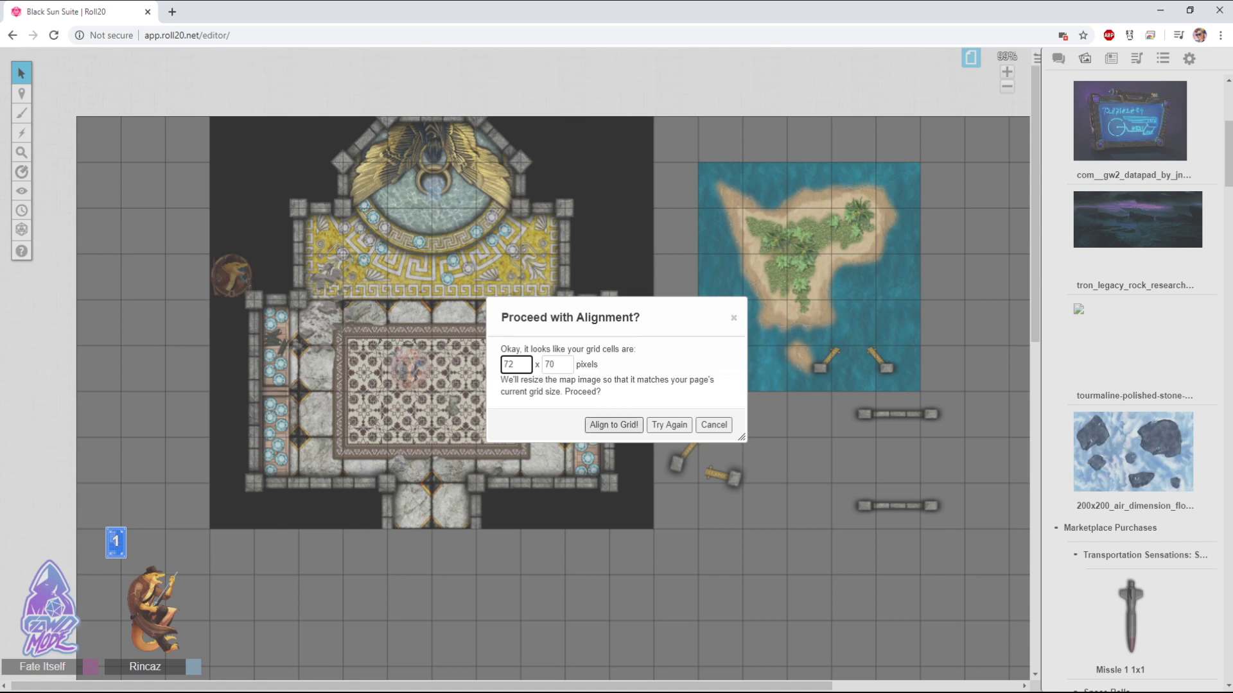
double_click(509, 364)
text(5)
key(Tab)
text(5)
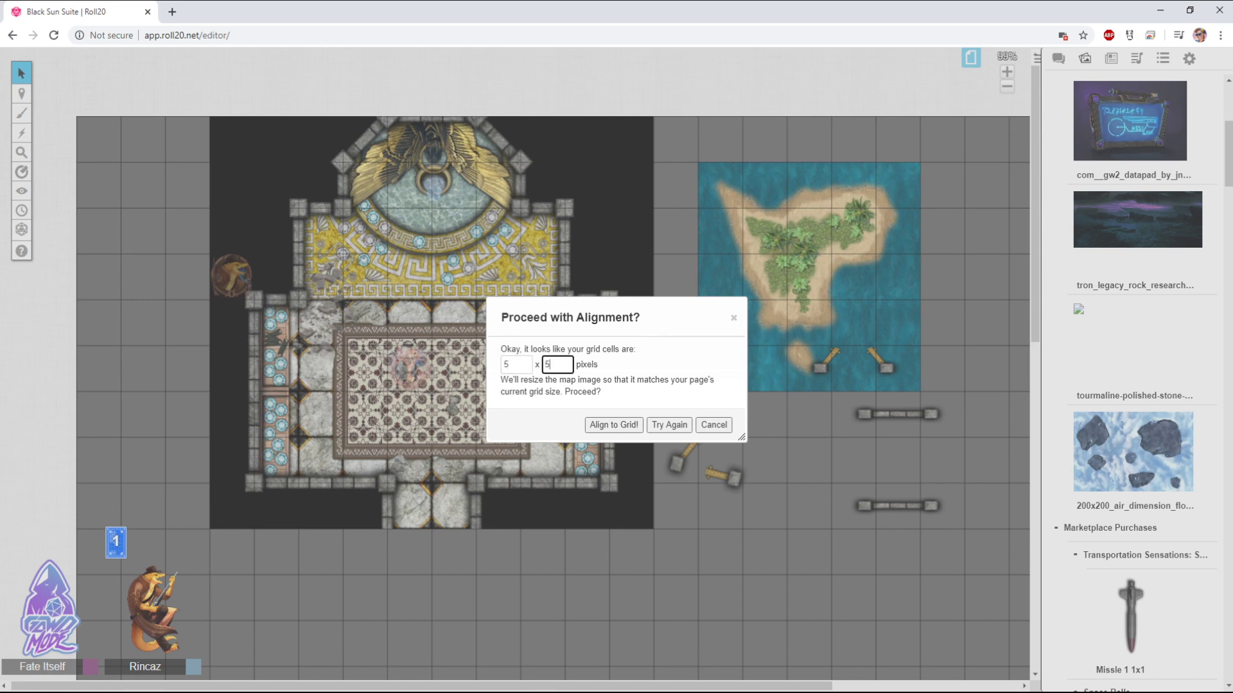
click(613, 424)
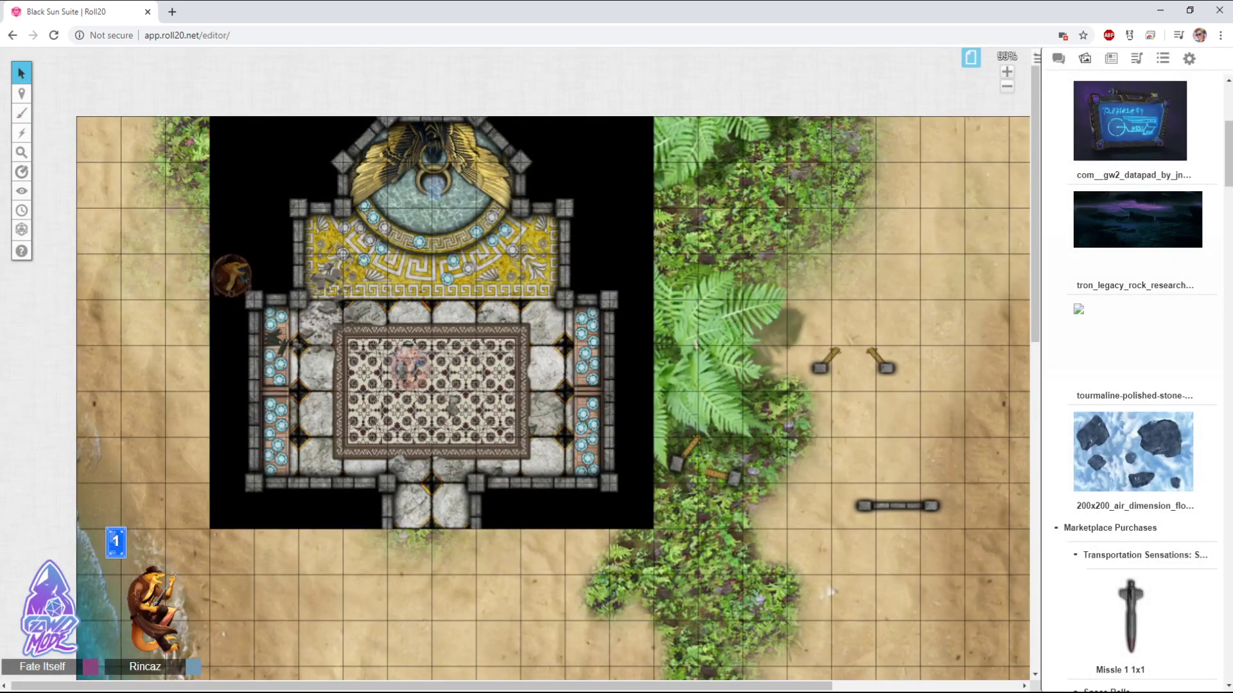
scroll(553, 398, down, 4)
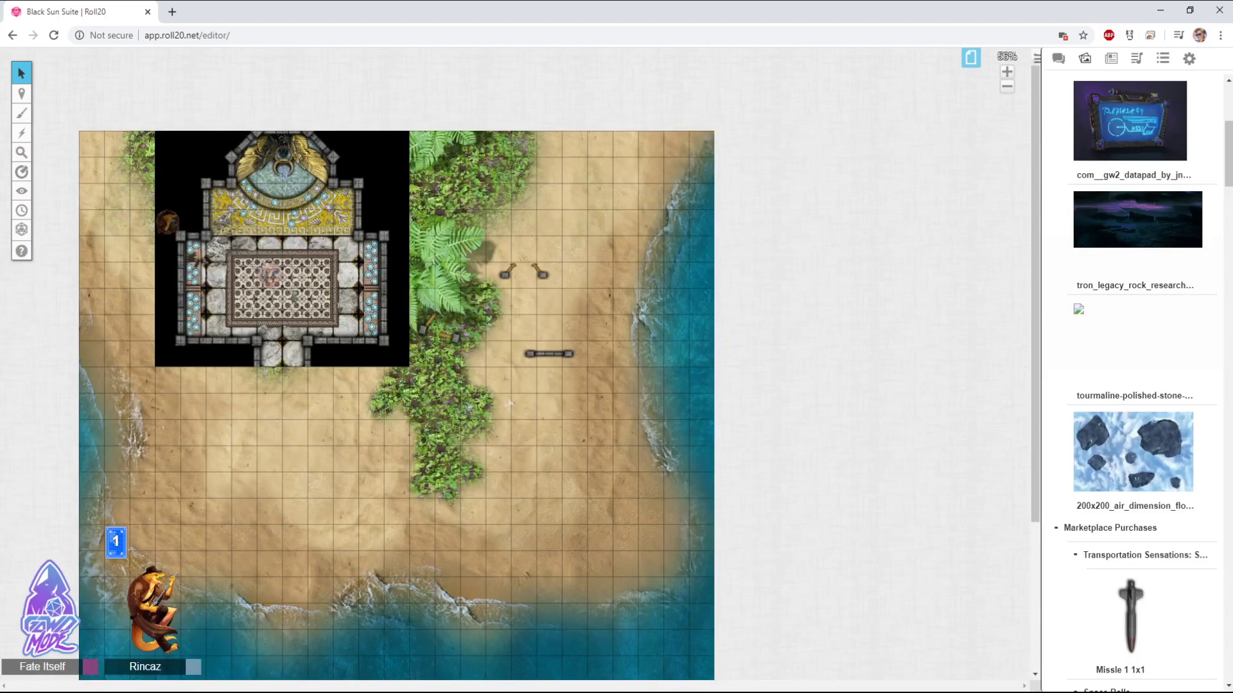
scroll(509, 369, up, 3)
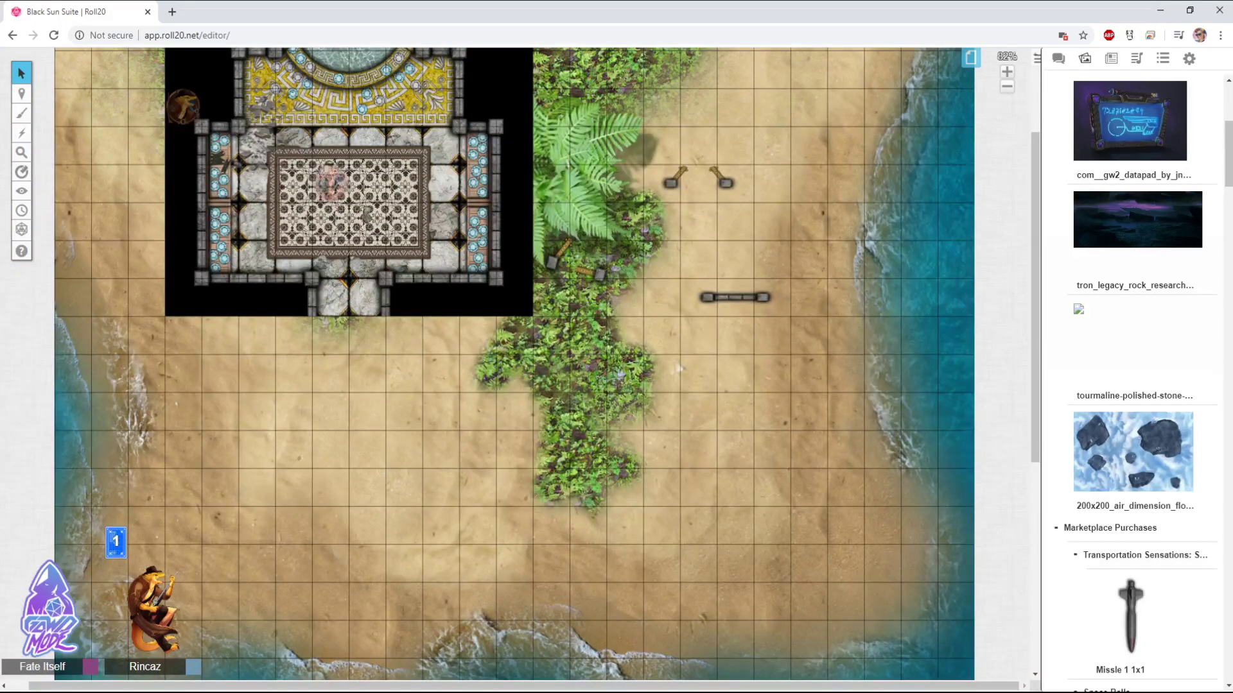
scroll(513, 366, down, 3)
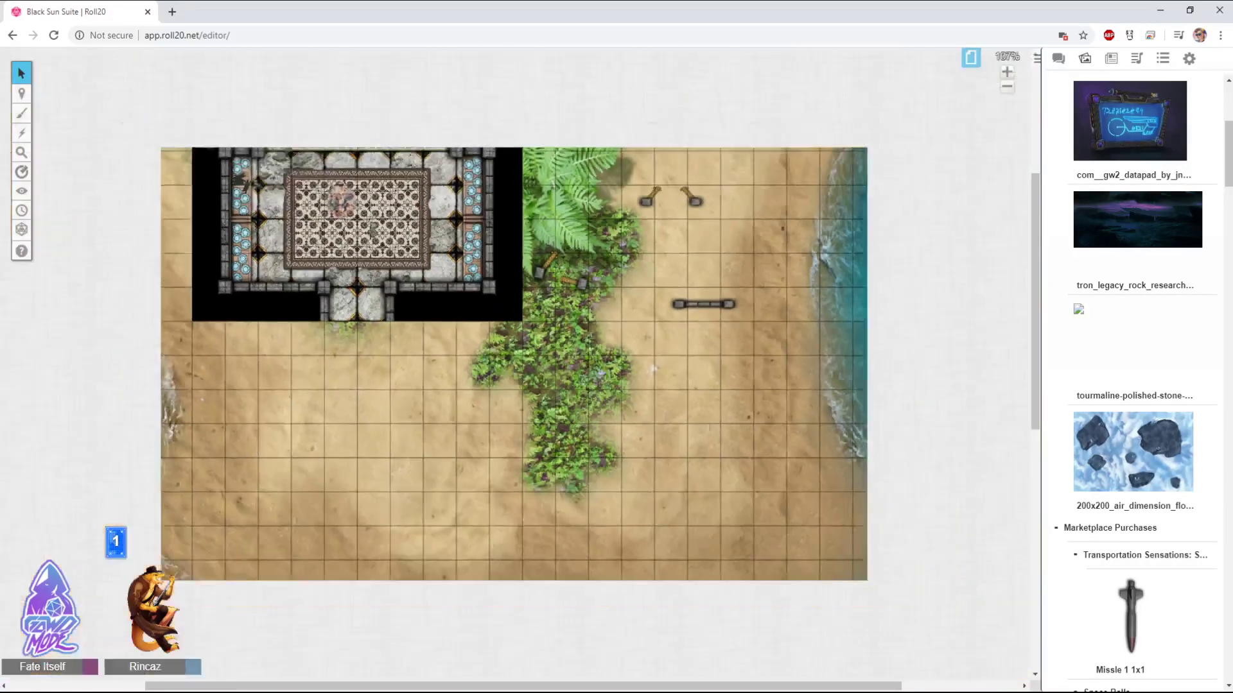
scroll(520, 369, up, 3)
scroll(521, 369, down, 4)
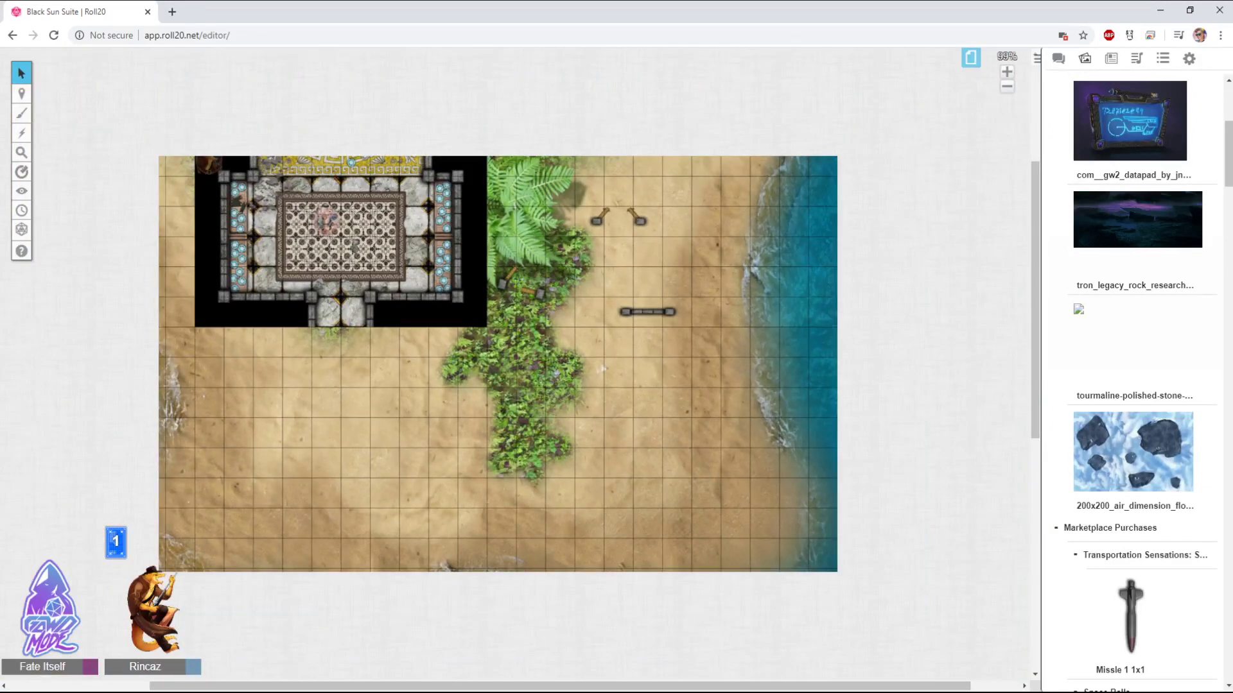
scroll(521, 369, up, 1)
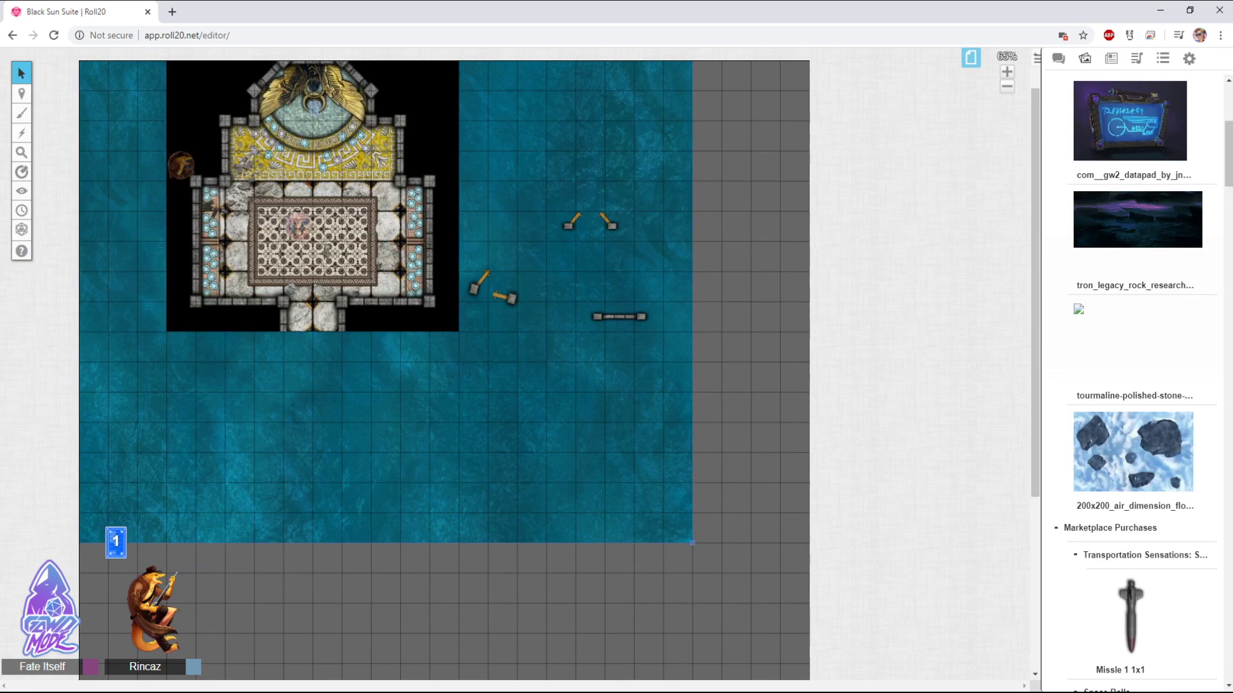
Resize the water tile from its corner, enlarging, shrinking and enlarging it again to span the page width, and switch to the Objects & Tokens layer
drag(692, 542, 809, 664)
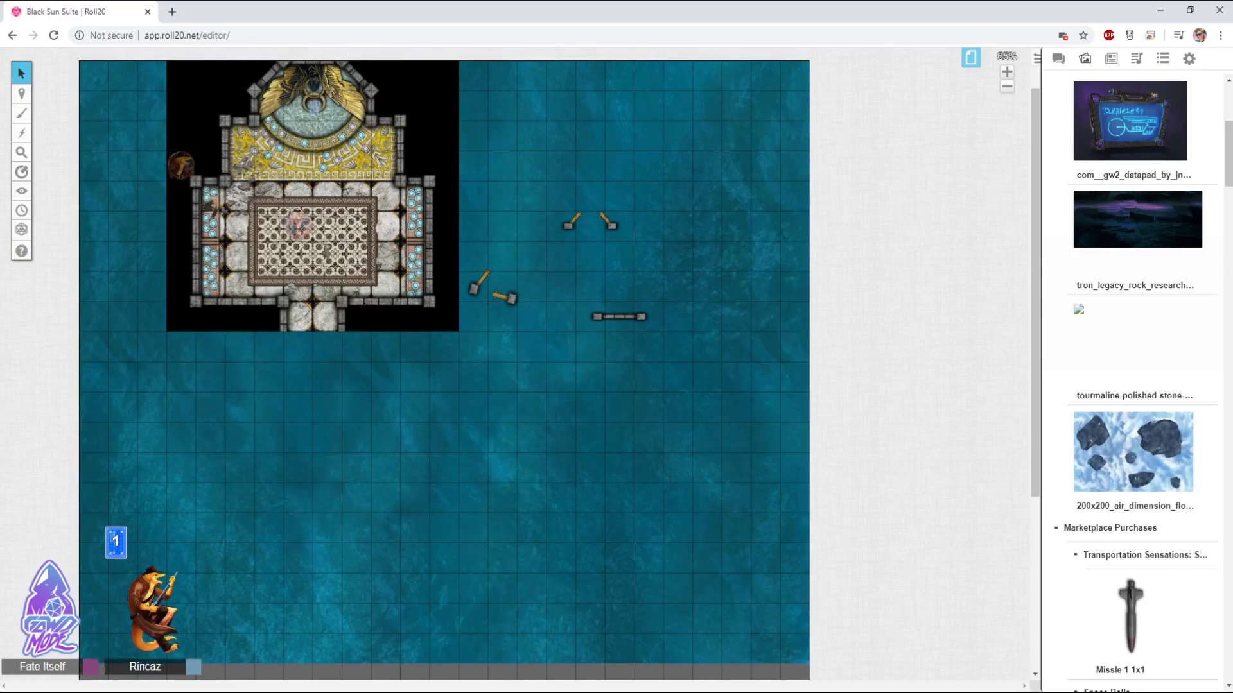
drag(809, 664, 458, 422)
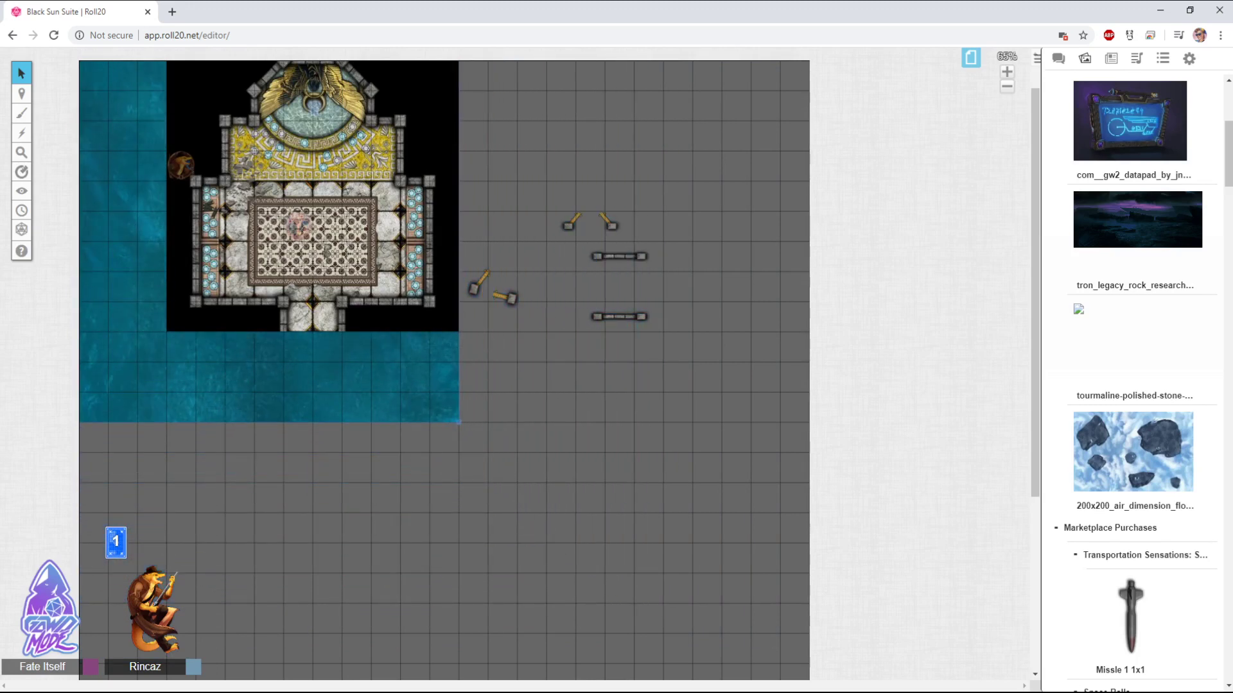
drag(458, 422, 809, 680)
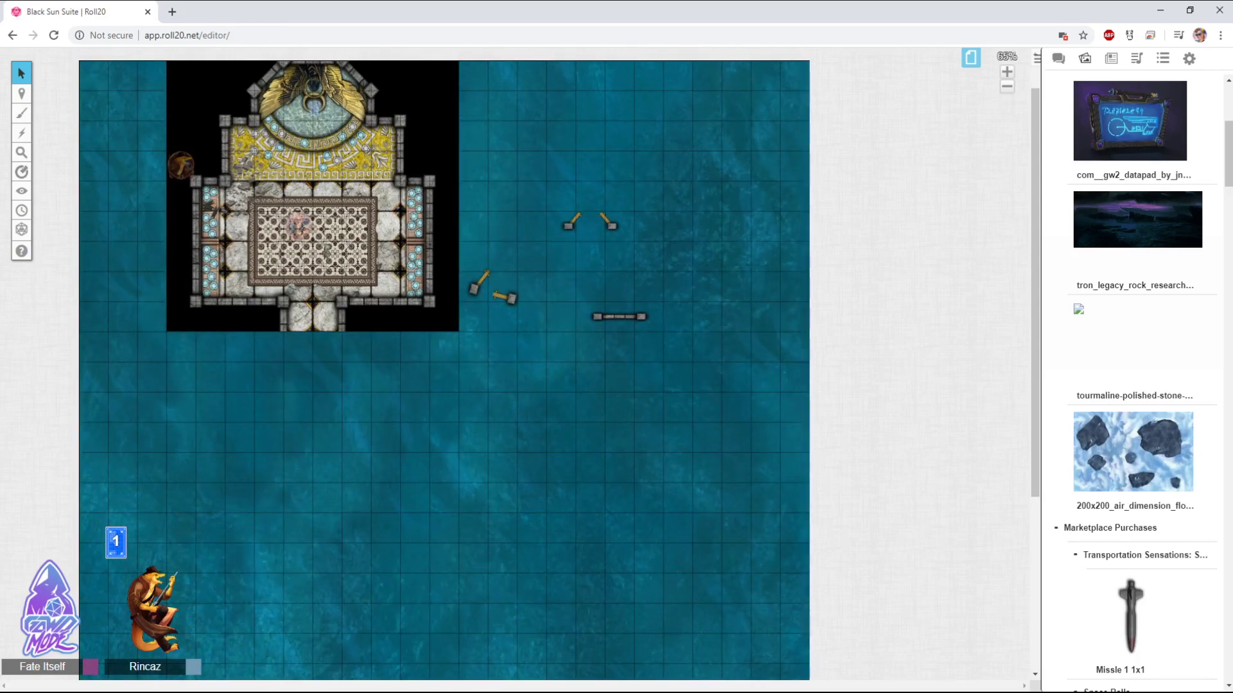
mouse_move(22, 93)
click(77, 108)
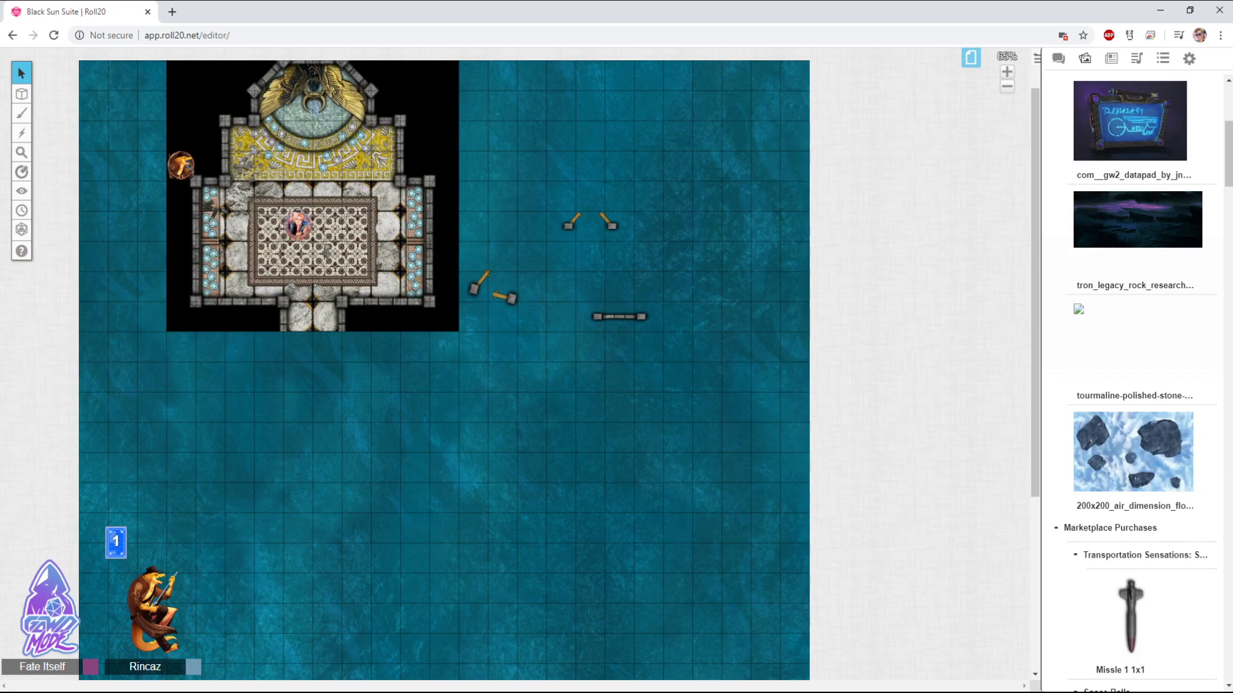
Extend the water tile to the page's bottom edge on the Map & Background layer and return to the Objects & Tokens layer
scroll(443, 369, down, 5)
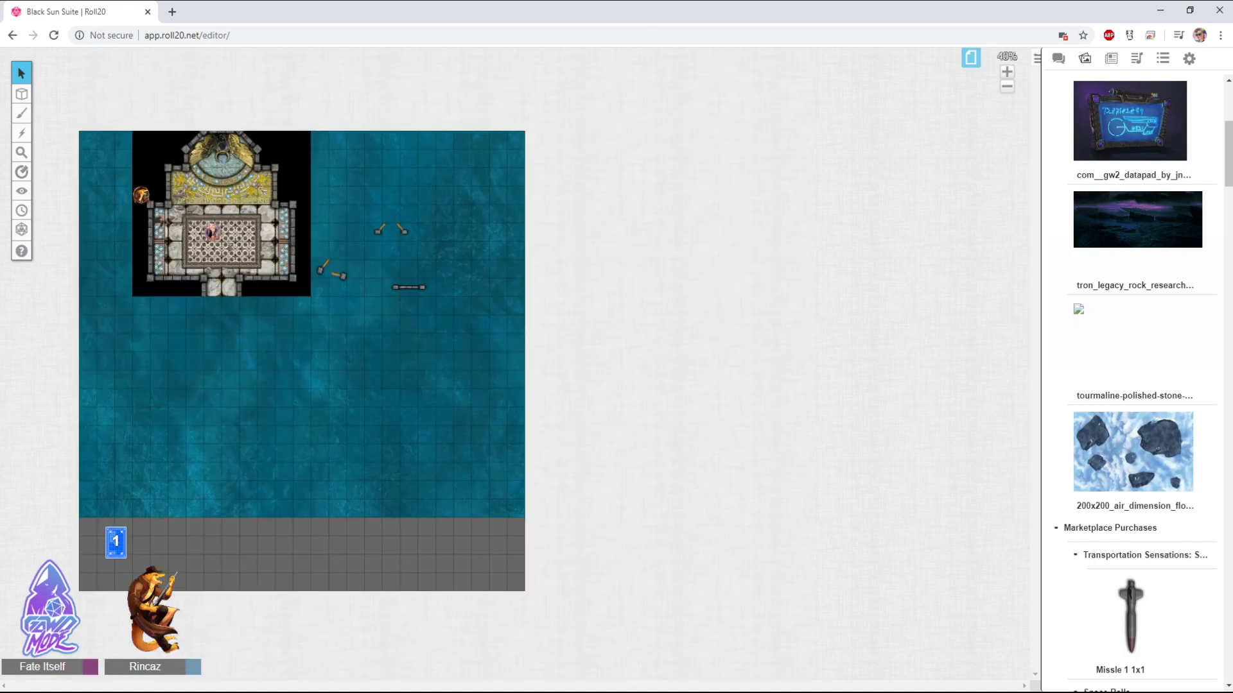
mouse_move(21, 94)
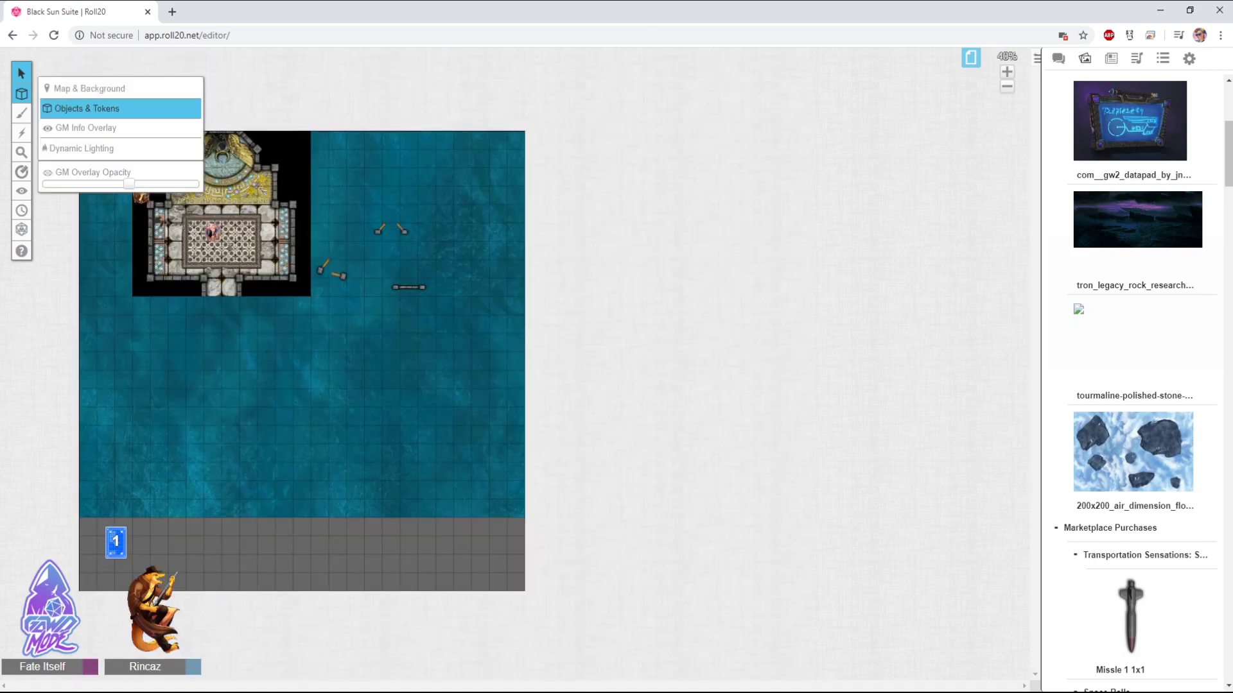
click(90, 89)
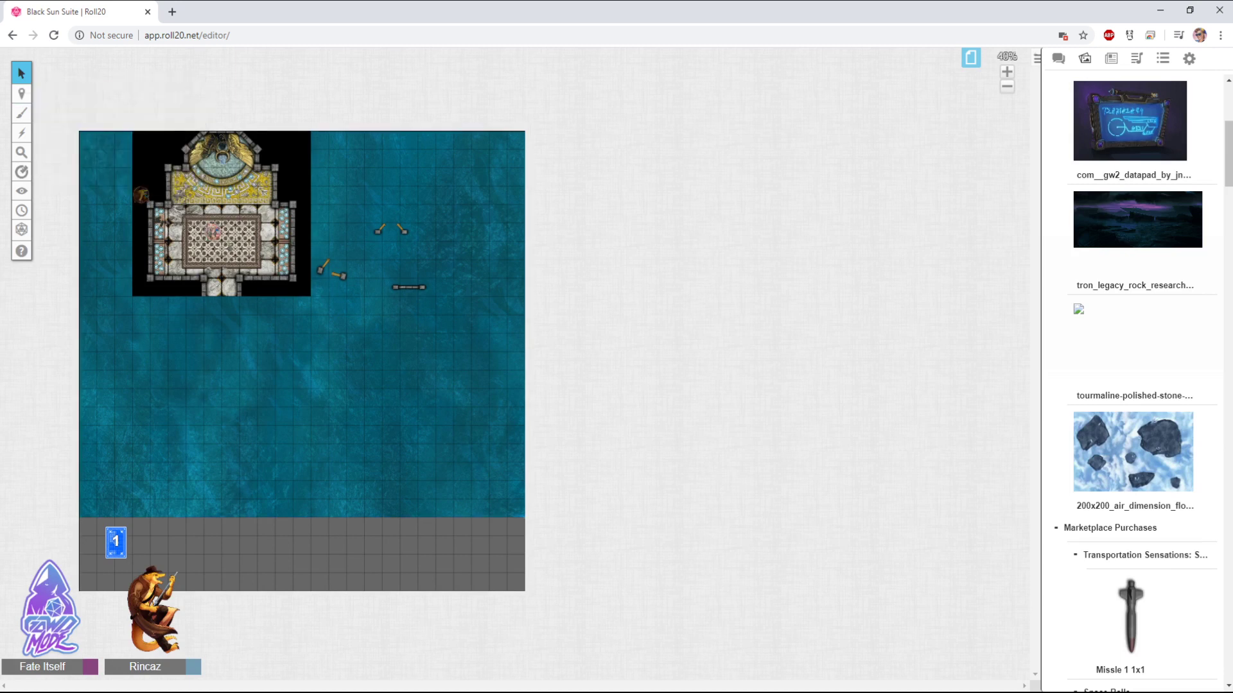
mouse_move(21, 93)
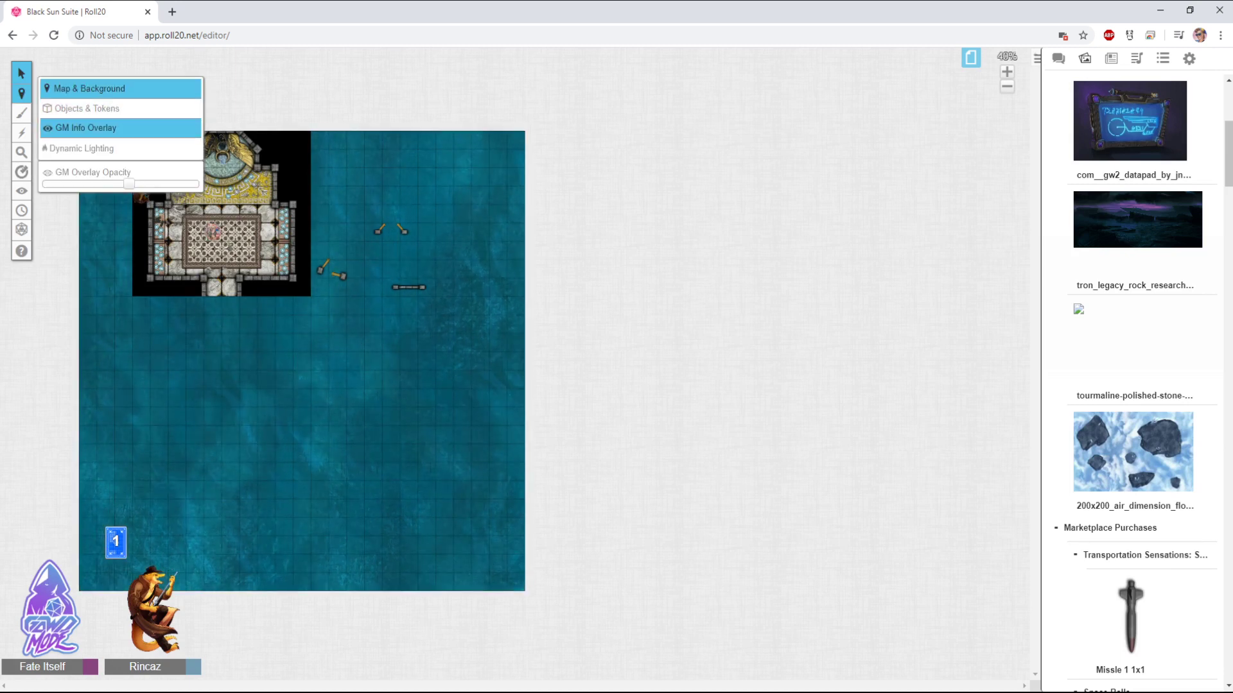
click(77, 105)
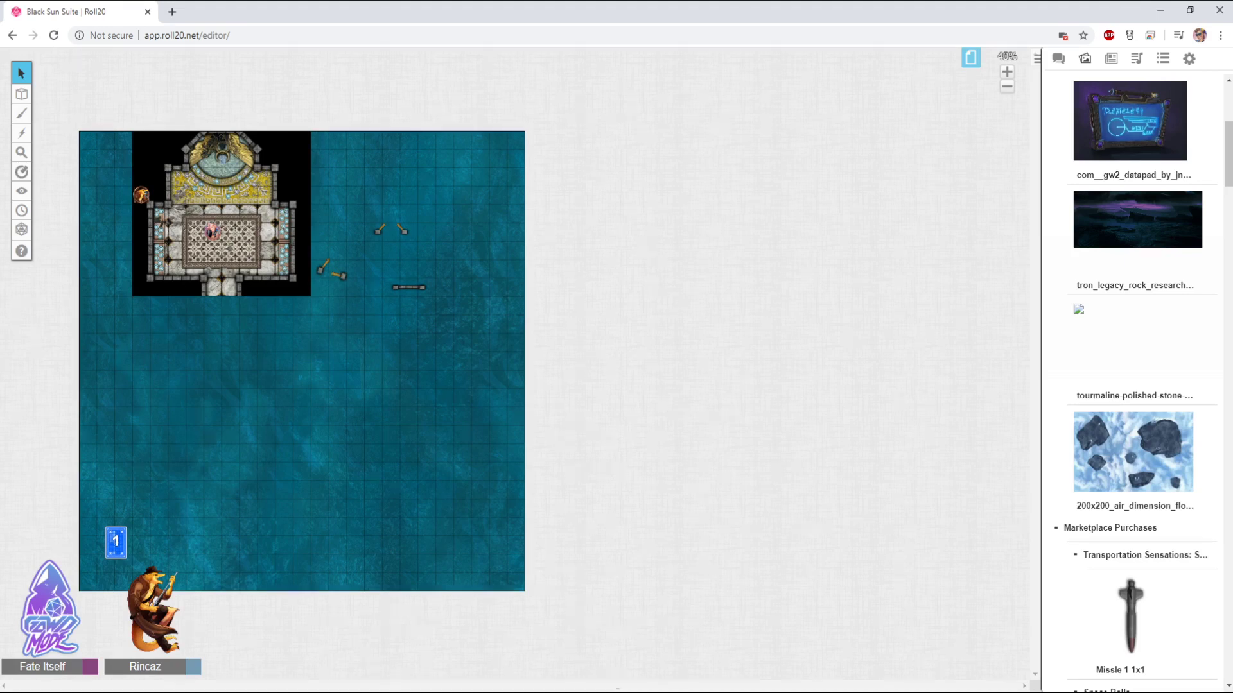
Switch to the Map & Background layer and back to Objects & Tokens to compare how the tokens display
scroll(79, 473, up, 3)
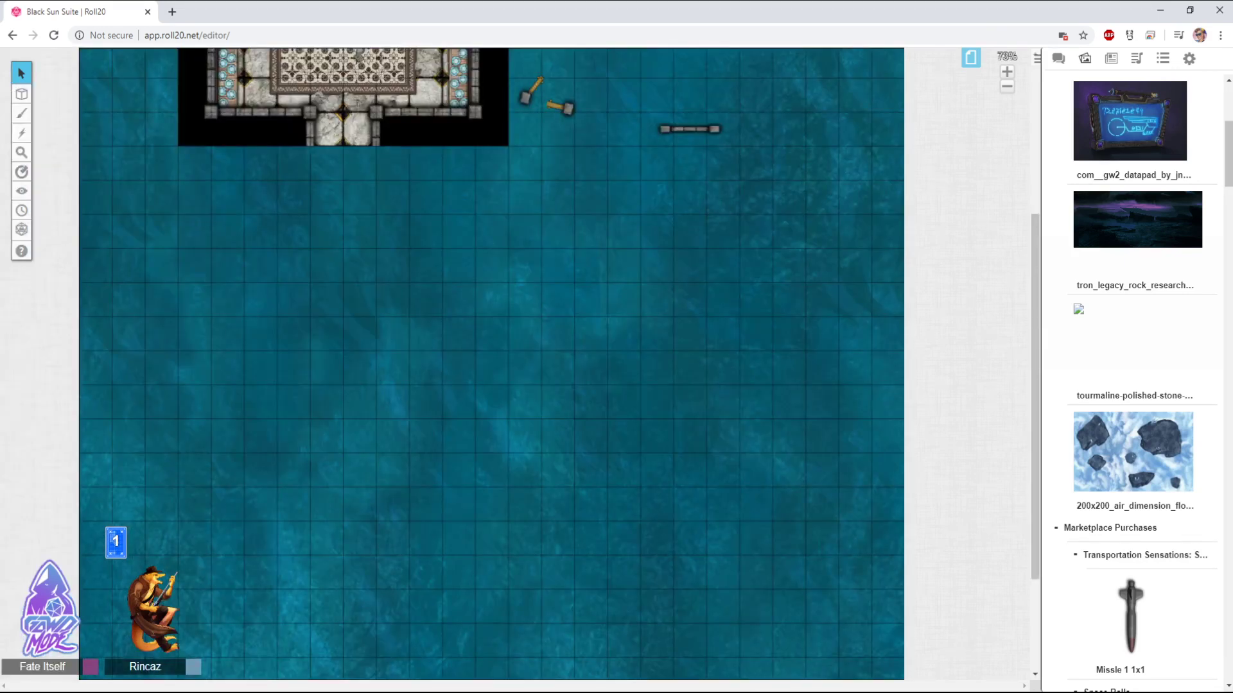
scroll(492, 363, up, 4)
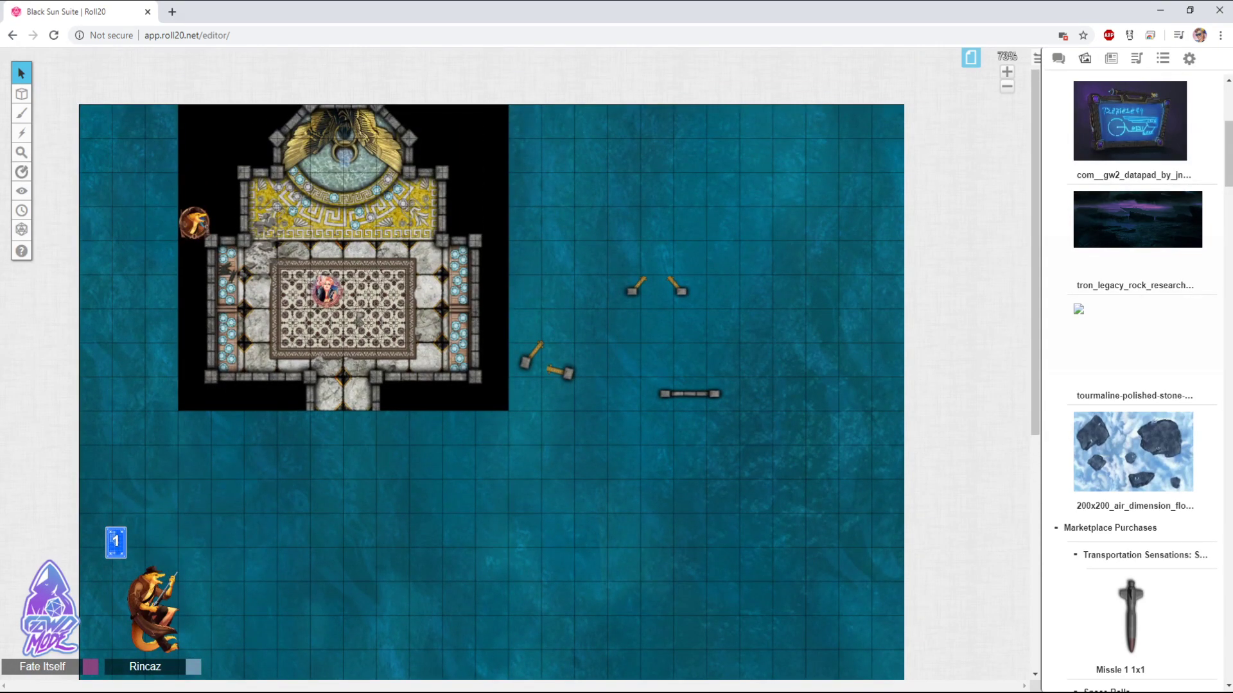
mouse_move(21, 94)
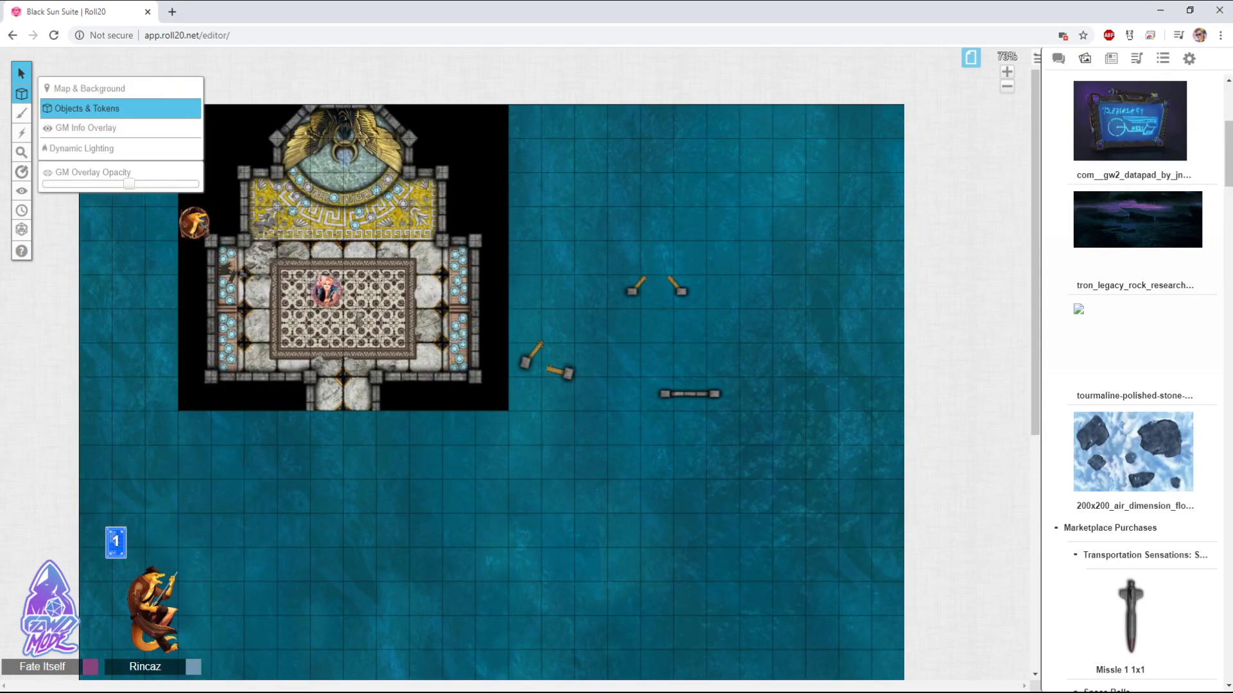
click(90, 88)
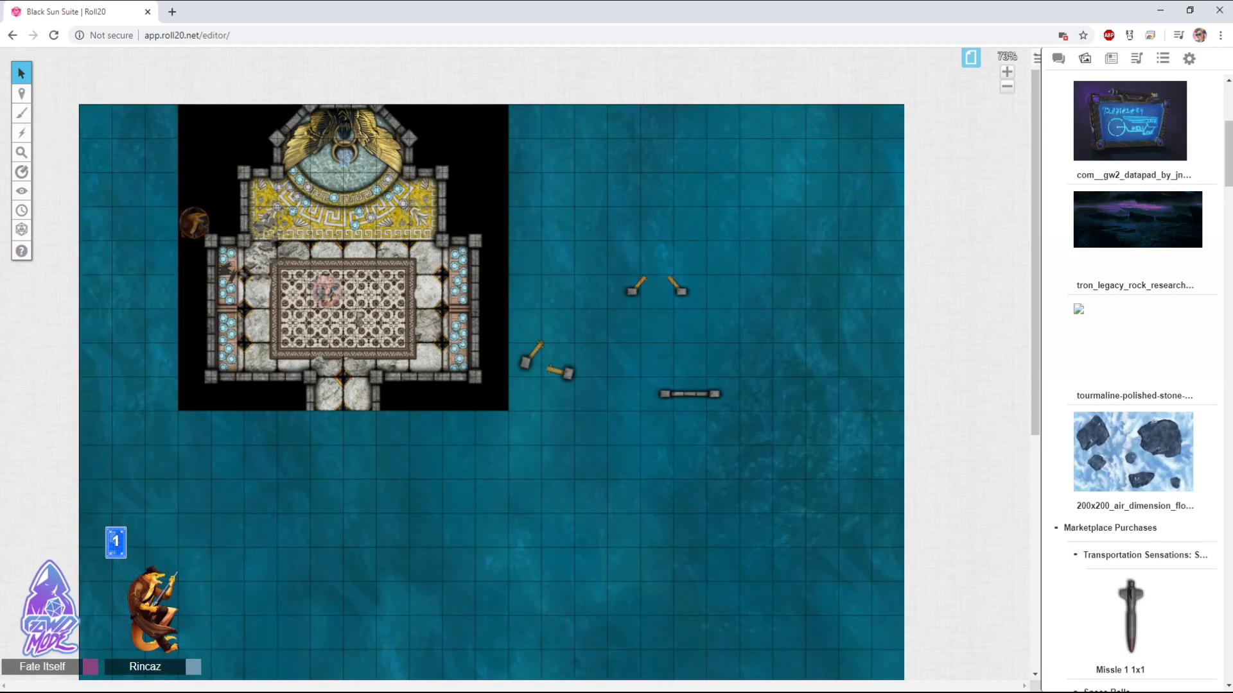
mouse_move(22, 94)
click(90, 105)
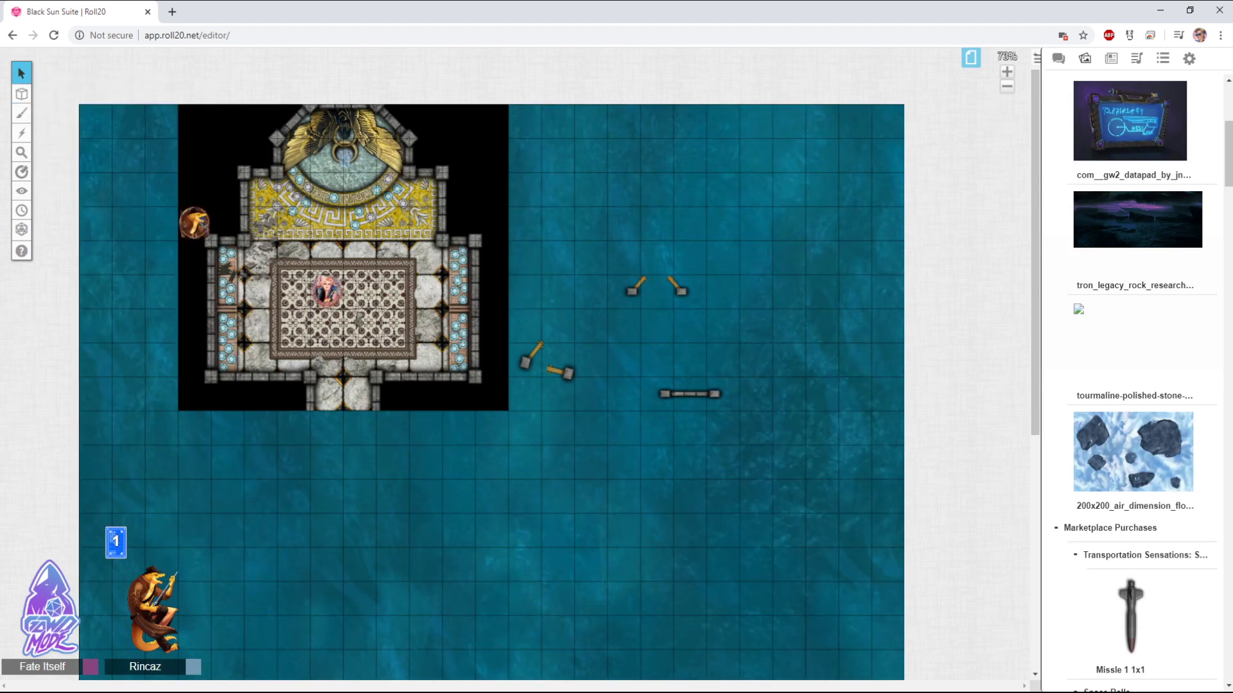
Try to box-select the map pieces while on the Objects & Tokens layer, and switch to the Map & Background layer
drag(449, 248, 709, 454)
mouse_move(21, 93)
click(90, 86)
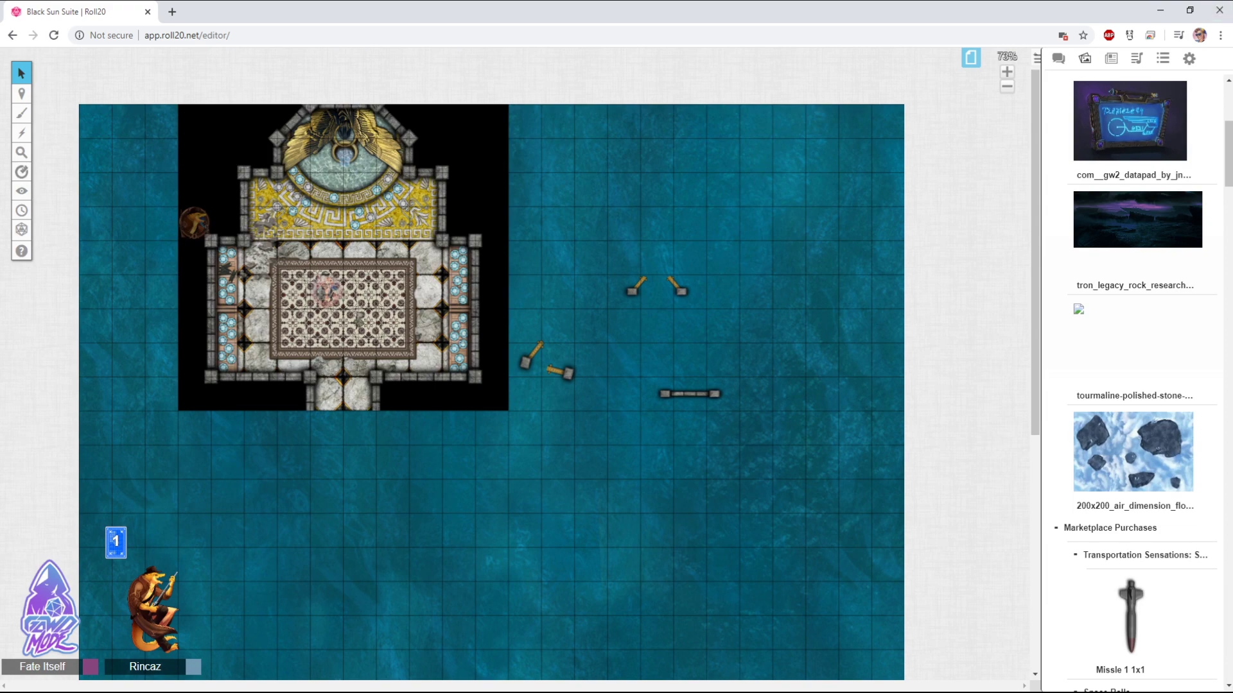
Enlarge the temple map from its lower-right corner to about 17 grid cells wide and deselect it
click(343, 257)
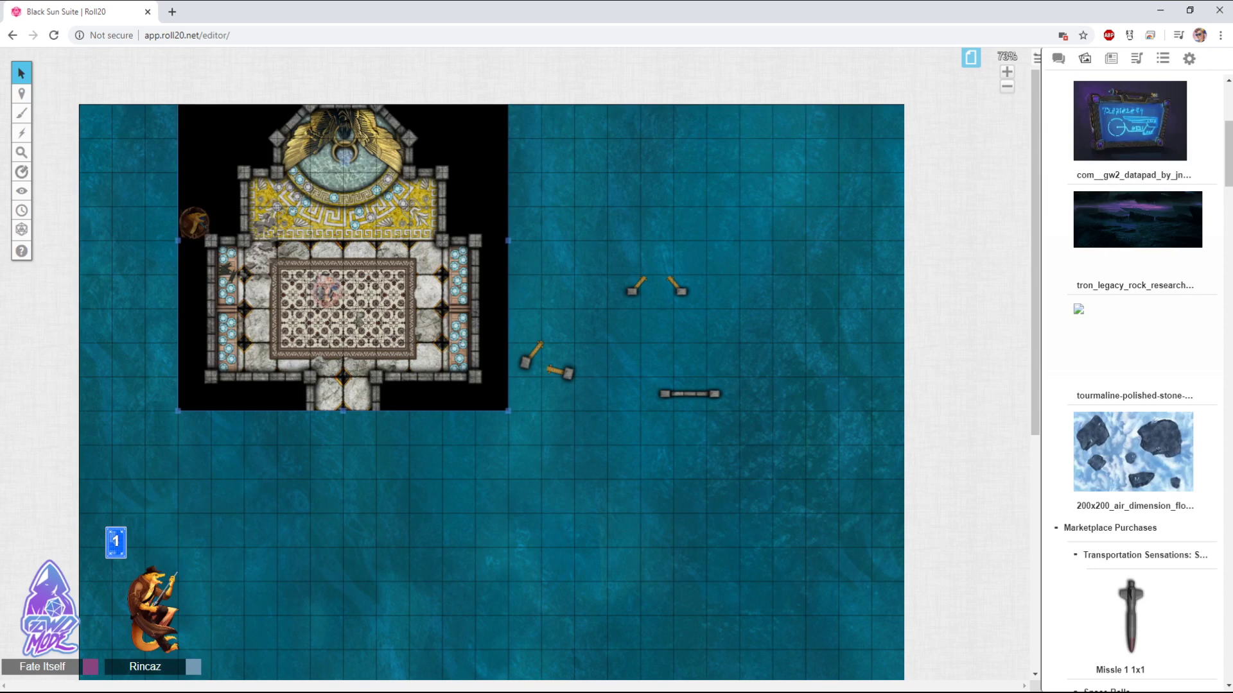
drag(508, 410, 754, 665)
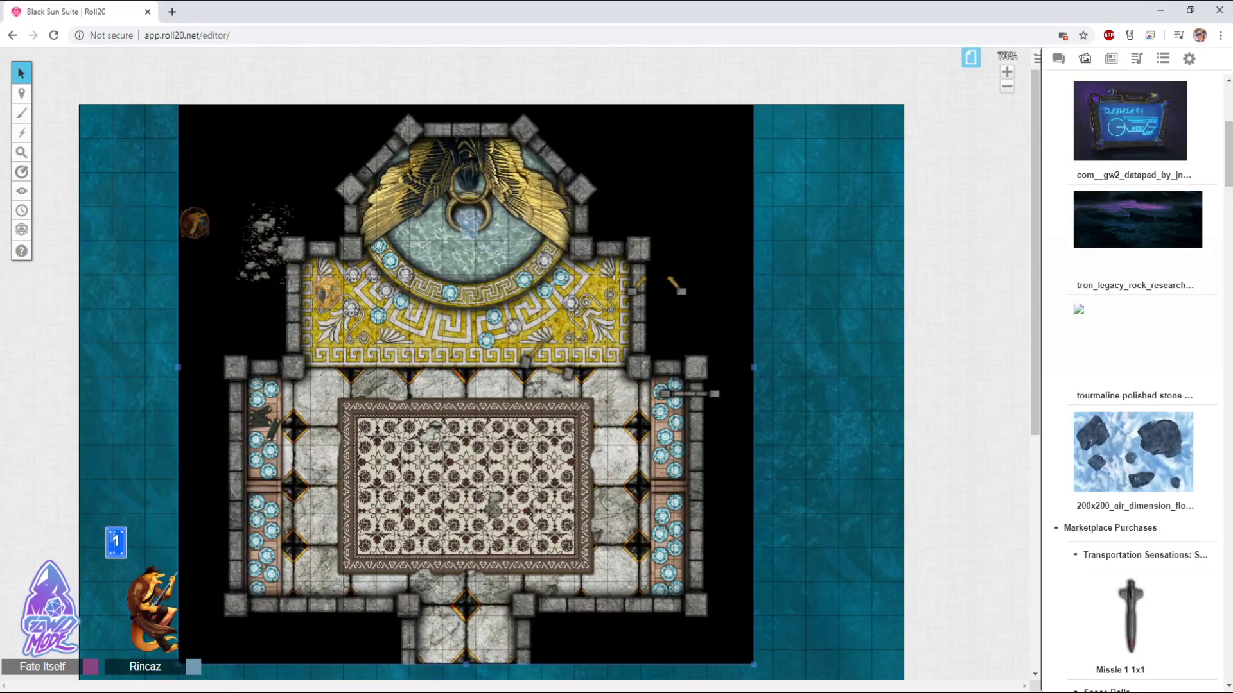
key(Escape)
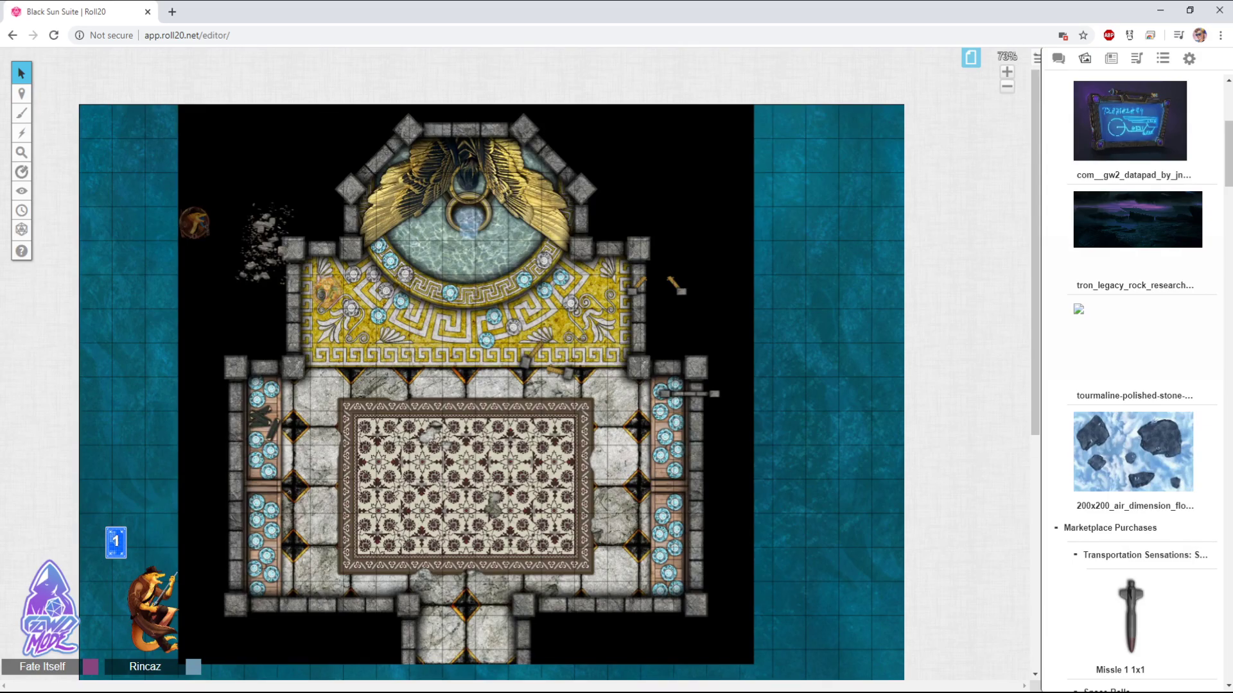
Shrink the enlarged temple map back to about 10 grid cells wide and deselect it
click(690, 393)
click(719, 334)
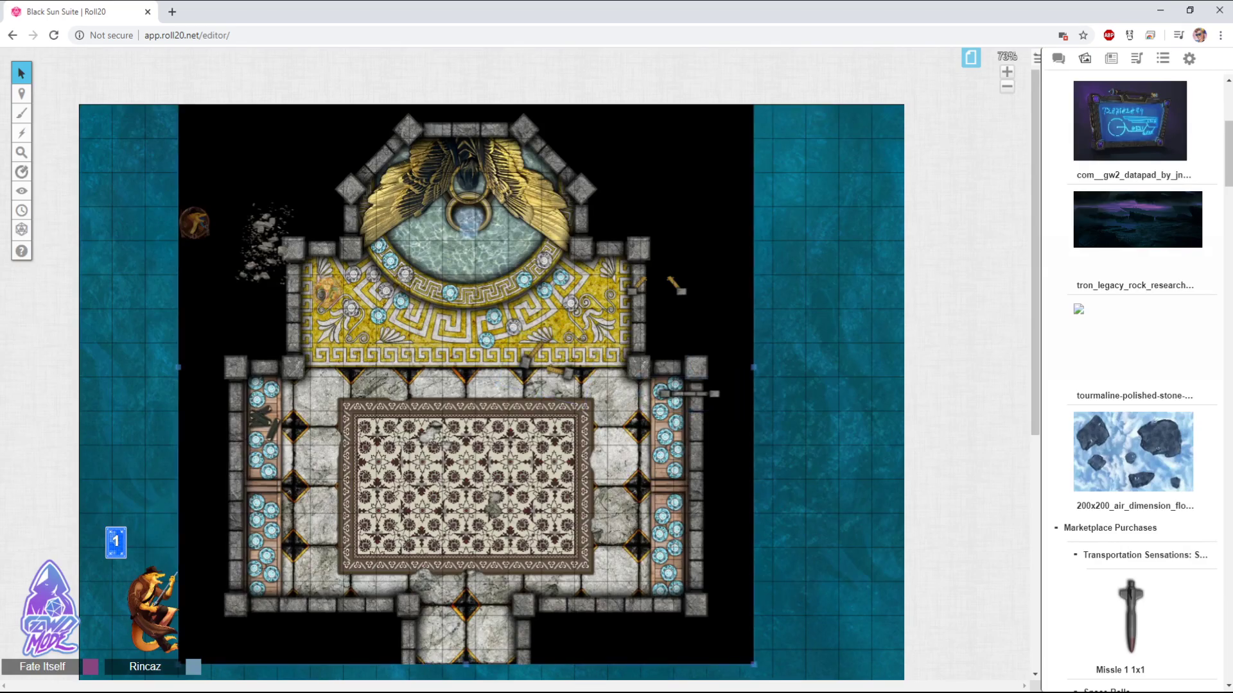
drag(753, 663, 509, 411)
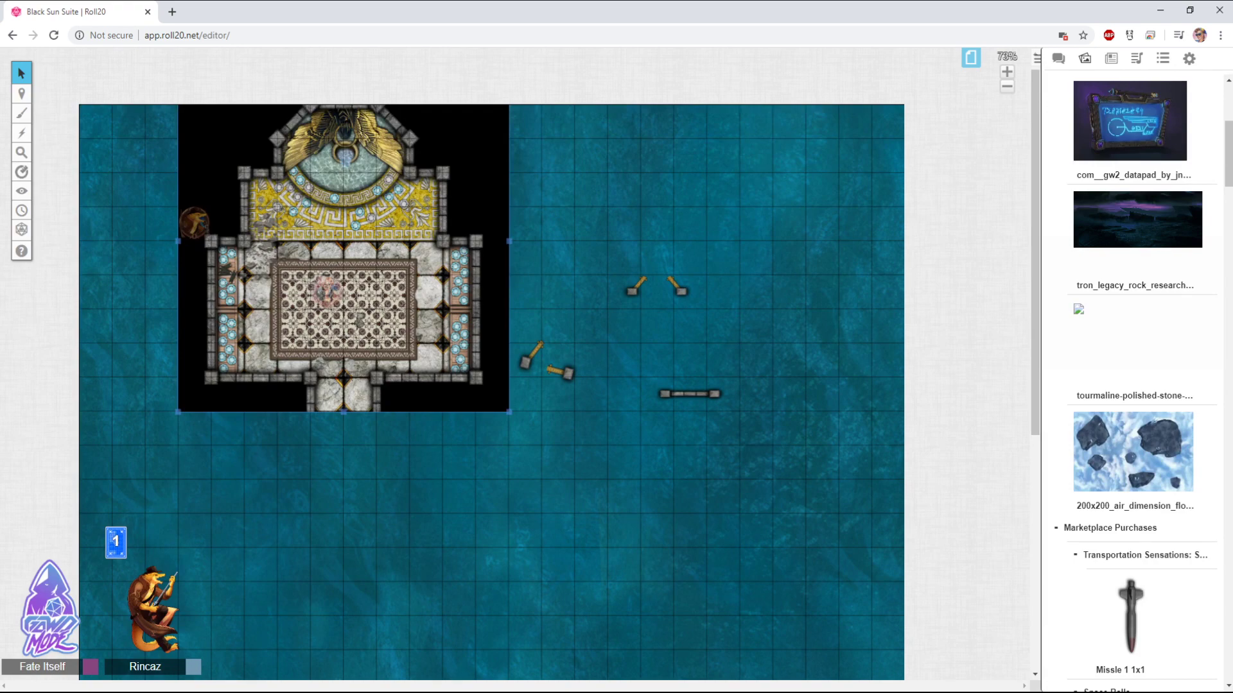
key(Escape)
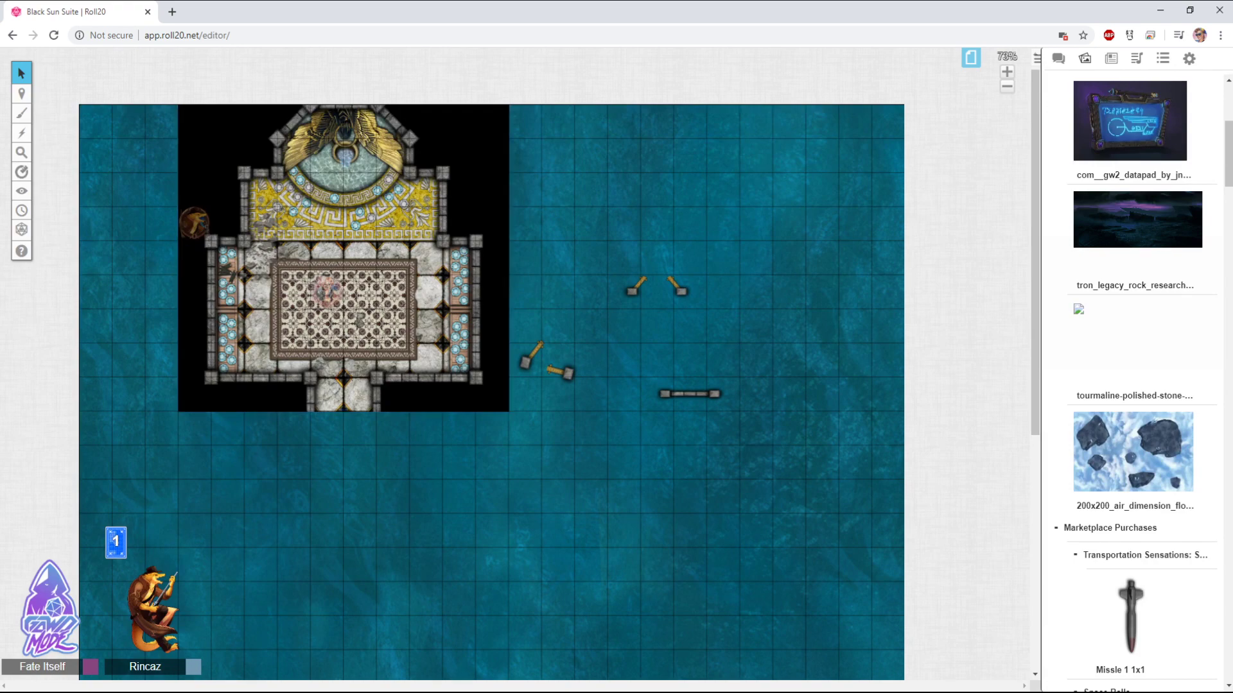
Check the layer choices, stay on Map & Background, and select the open gate piece on the water east of the temple
scroll(492, 392, down, 3)
scroll(452, 369, up, 3)
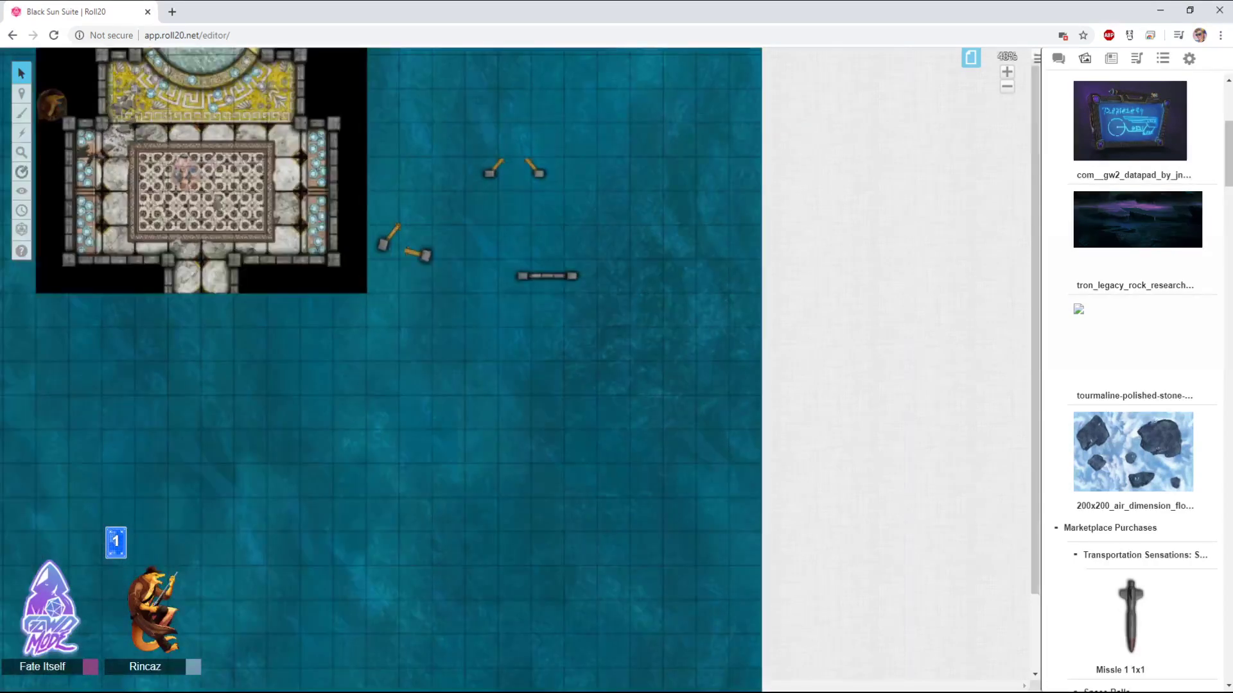
scroll(453, 369, up, 2)
scroll(491, 385, up, 1)
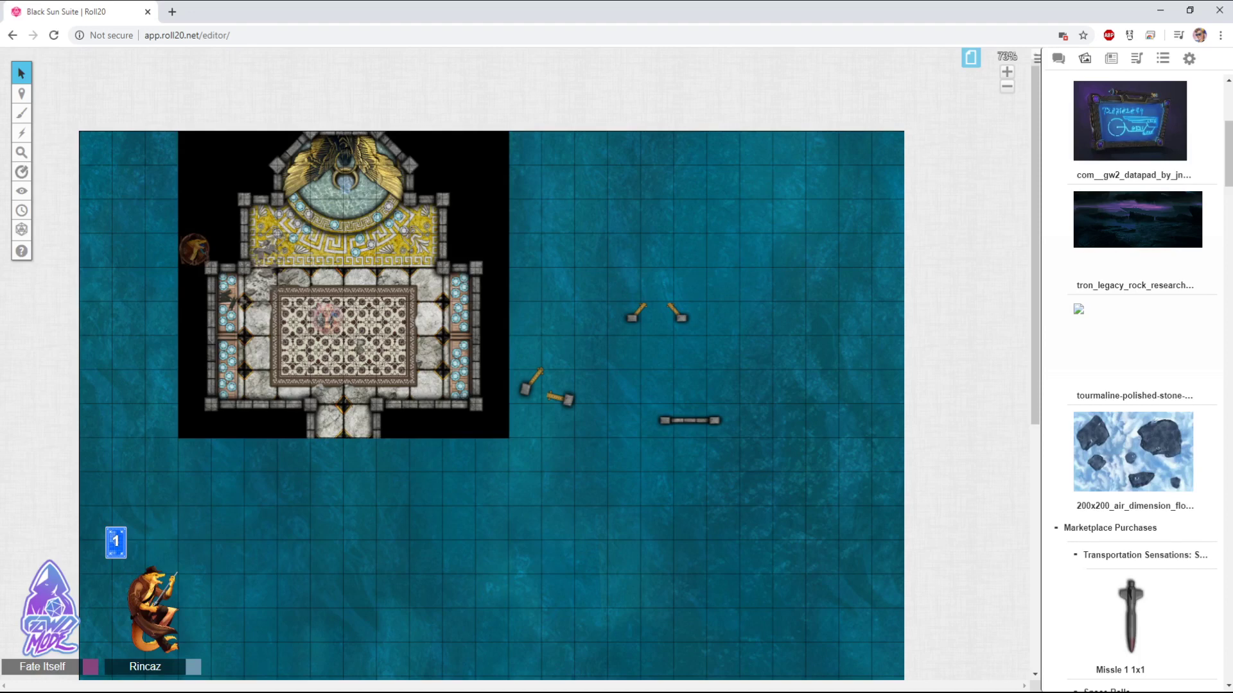
mouse_move(21, 93)
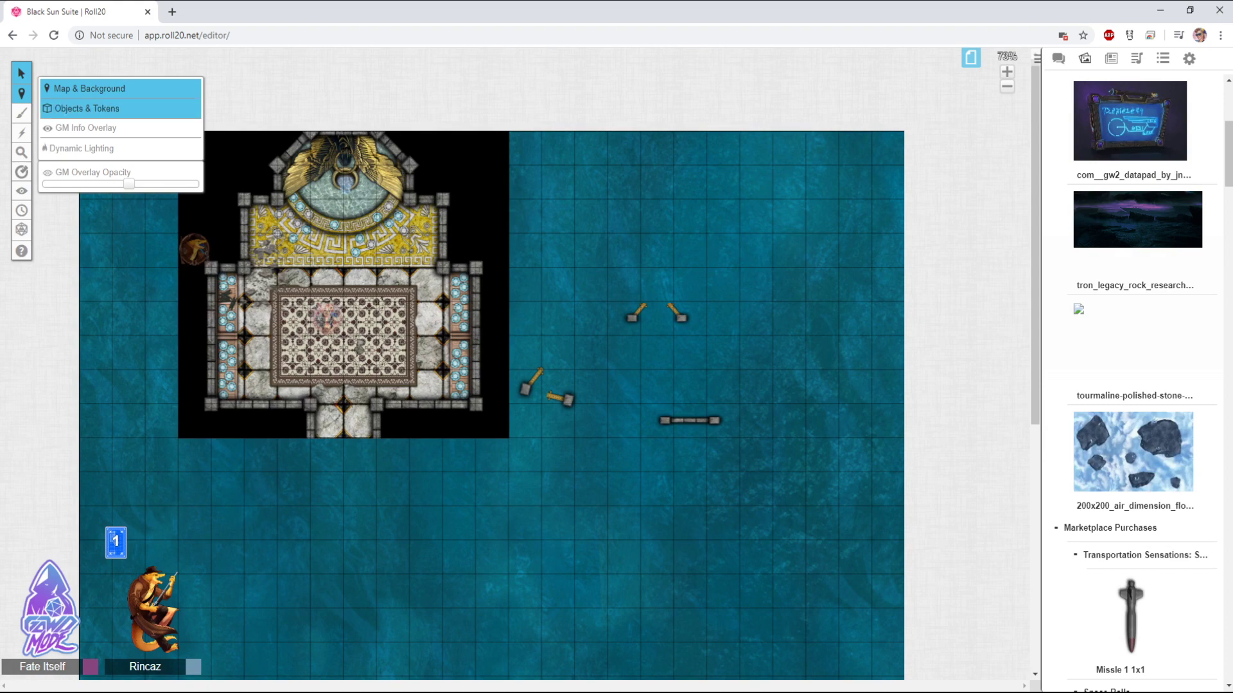
click(86, 108)
click(88, 88)
click(656, 318)
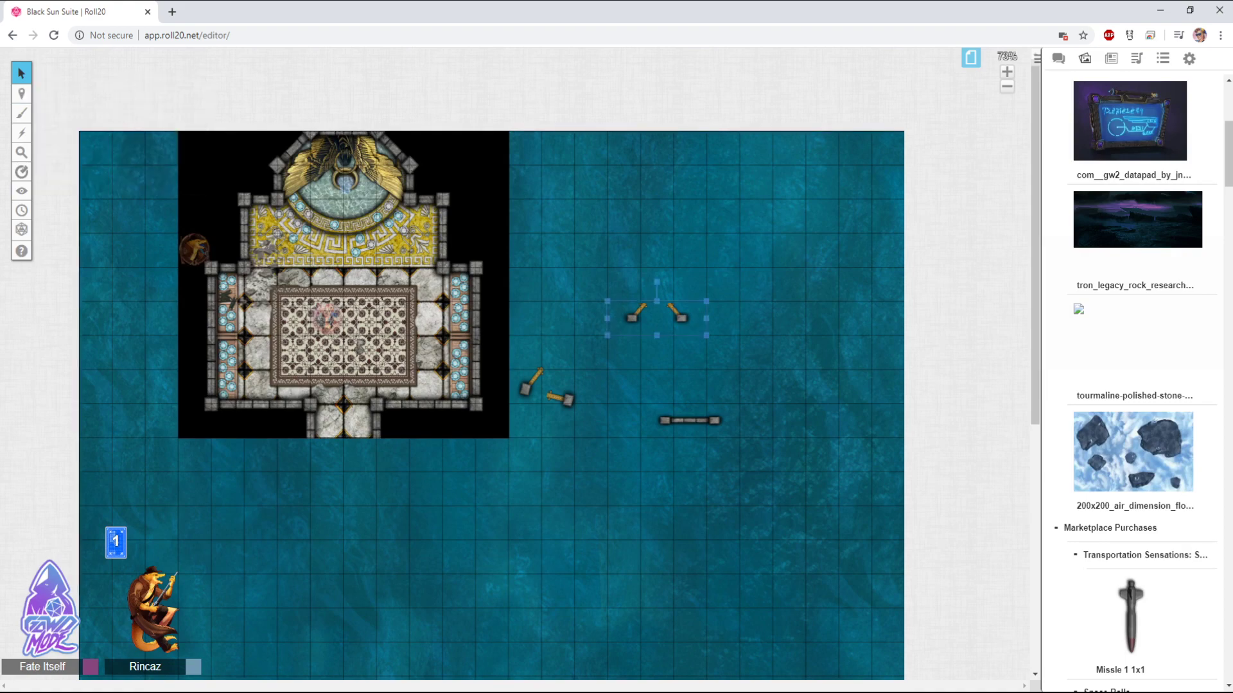
Place the open gate piece over the temple's lower east side, and move the temple map about six grid cells east
drag(656, 318, 426, 352)
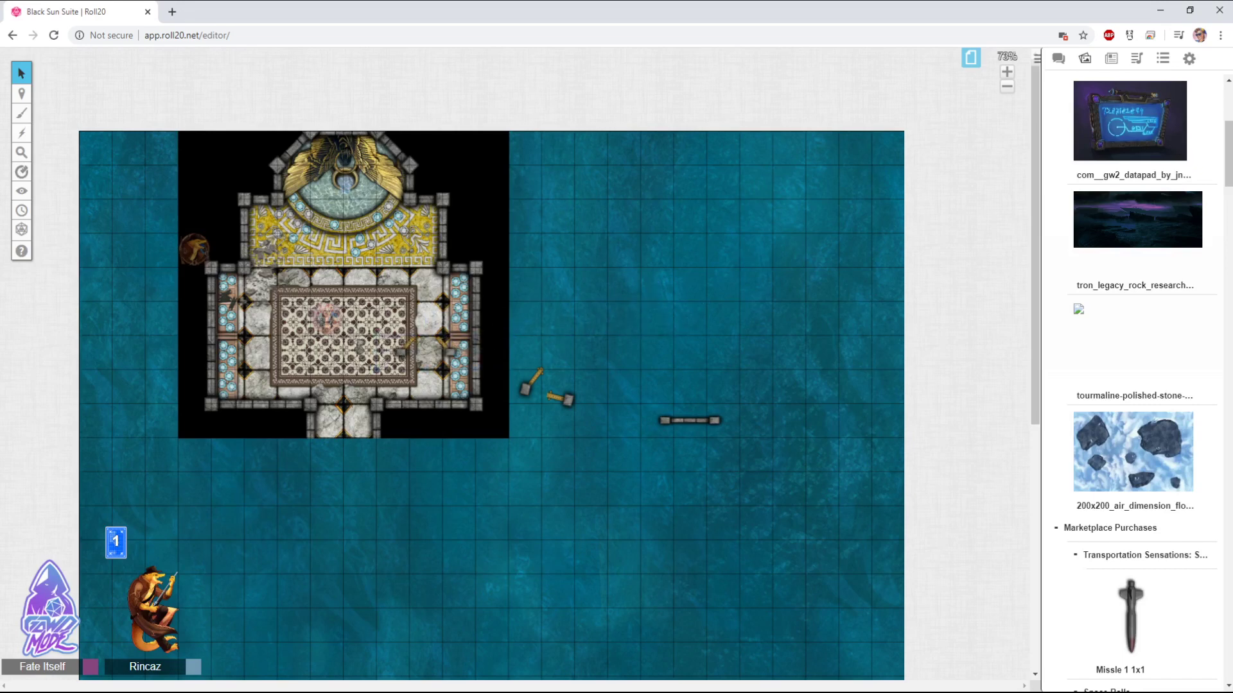
mouse_move(21, 93)
drag(360, 346, 571, 351)
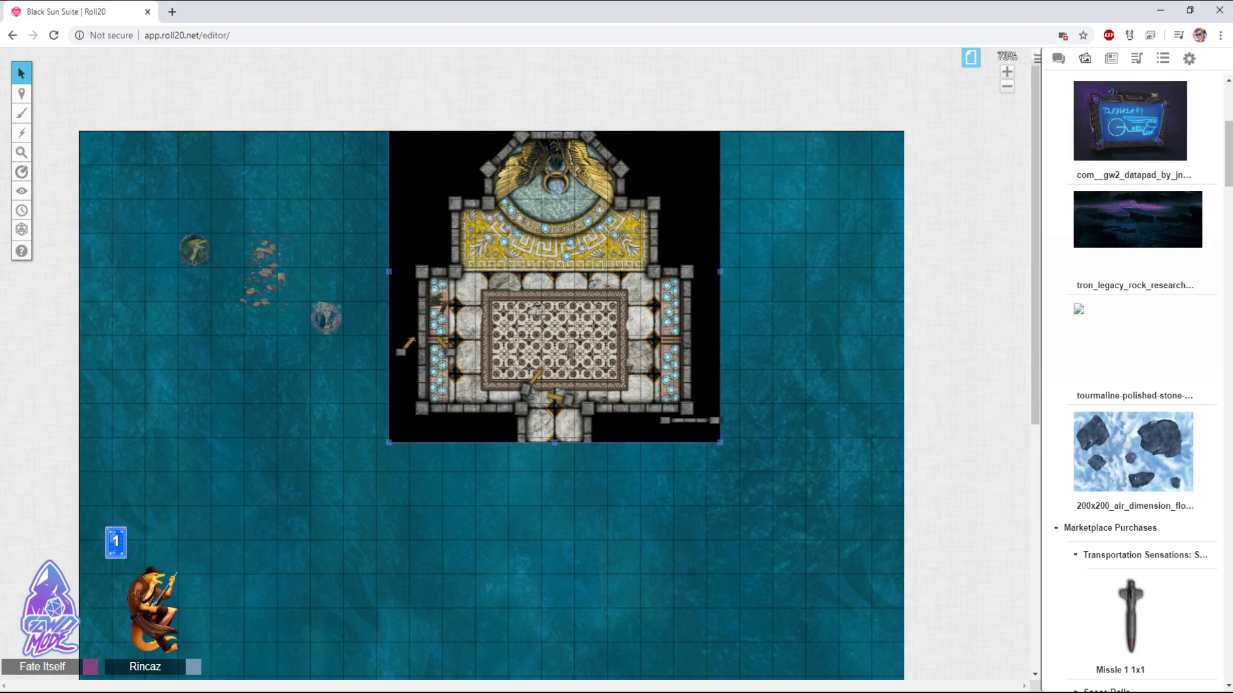
Alternate between the Objects & Tokens and Map & Background layers to compare how the character tokens display, ending on Map & Background
click(87, 108)
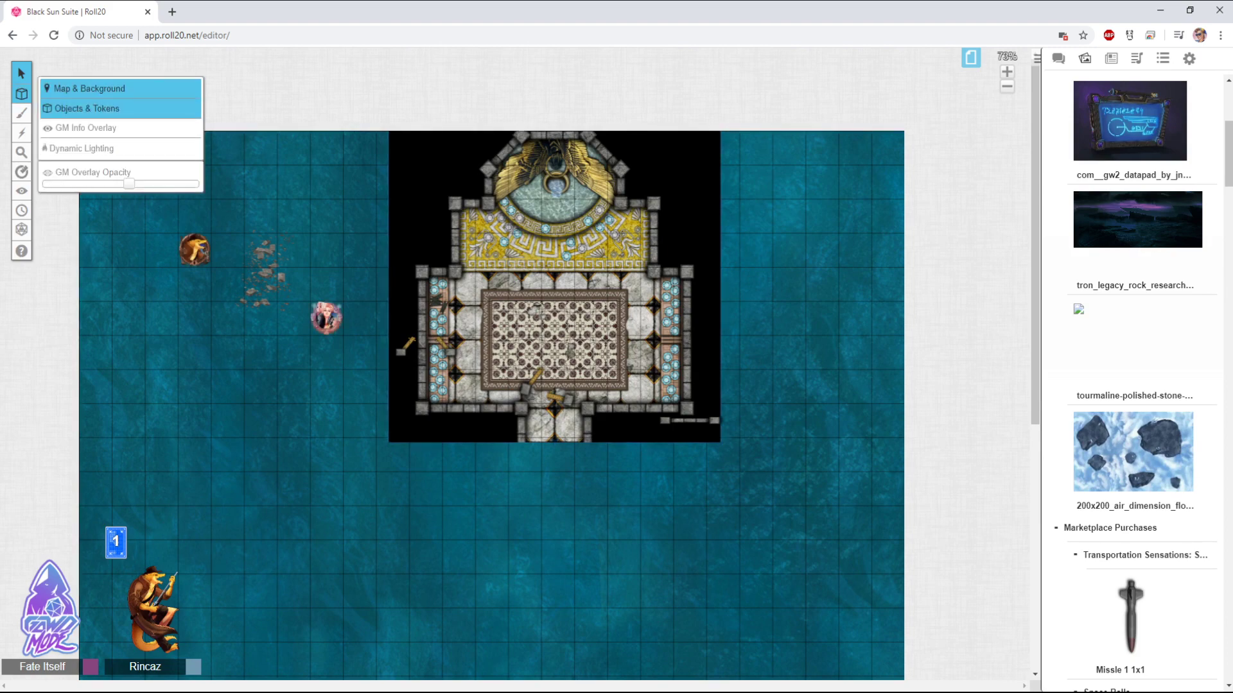
click(89, 88)
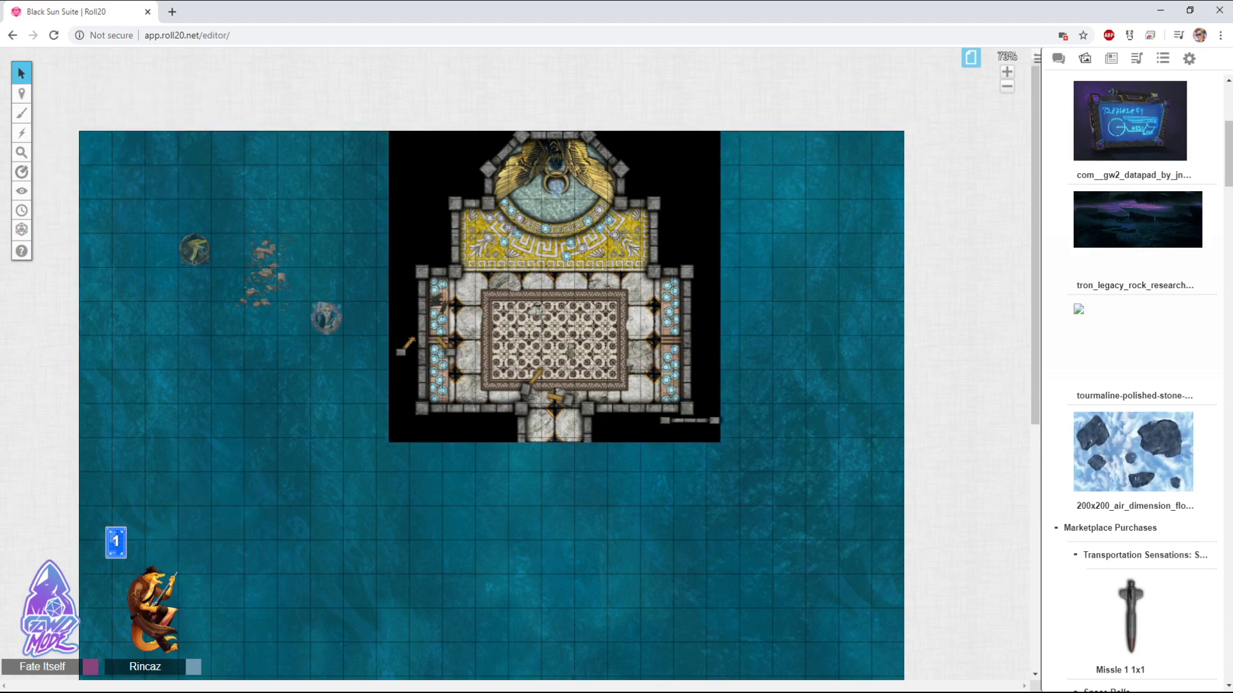
mouse_move(21, 93)
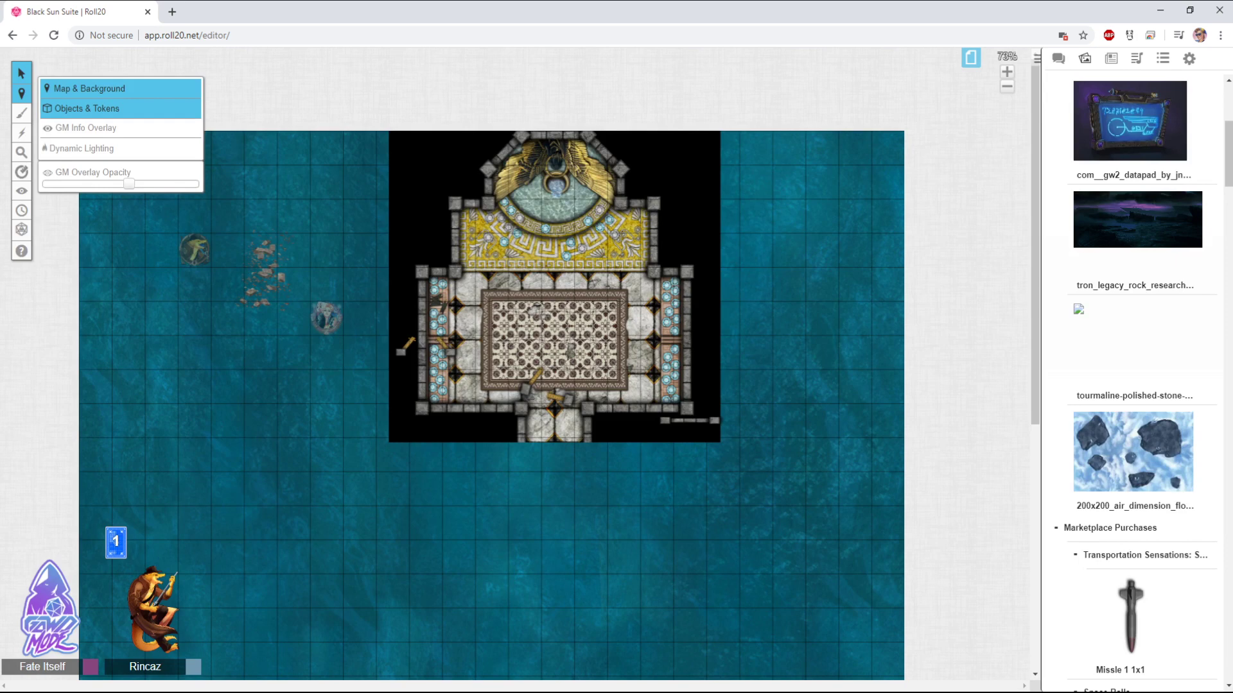
click(87, 107)
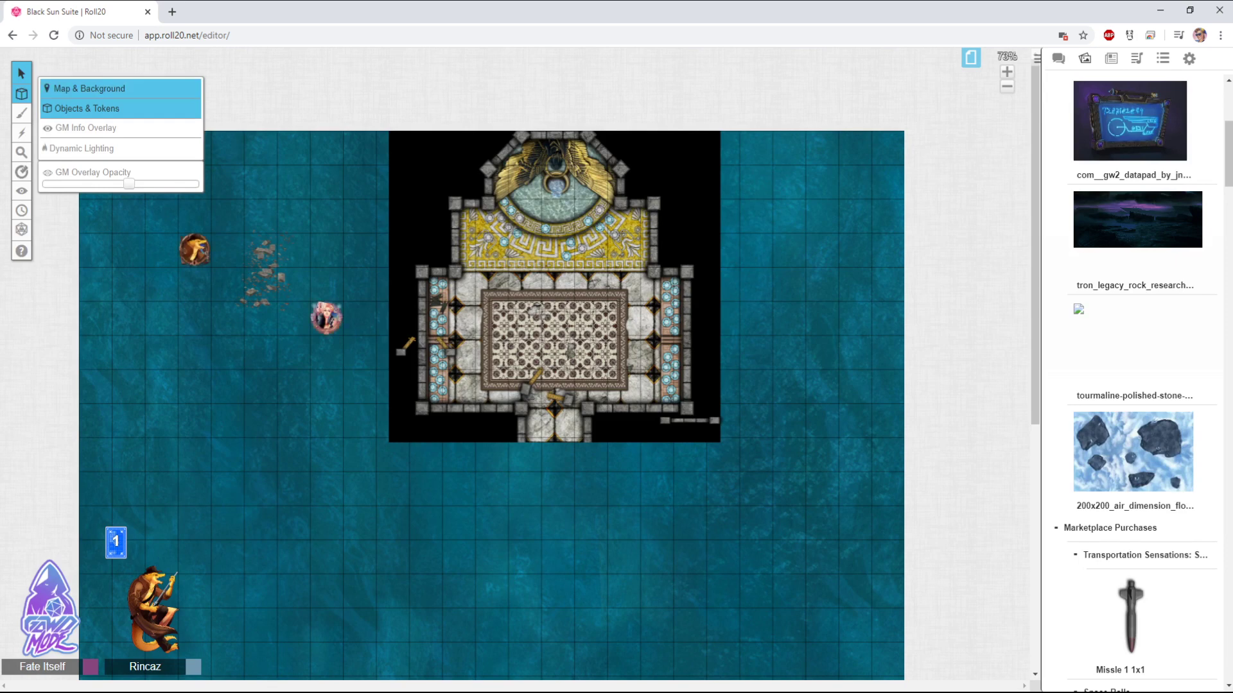
click(86, 88)
mouse_move(21, 93)
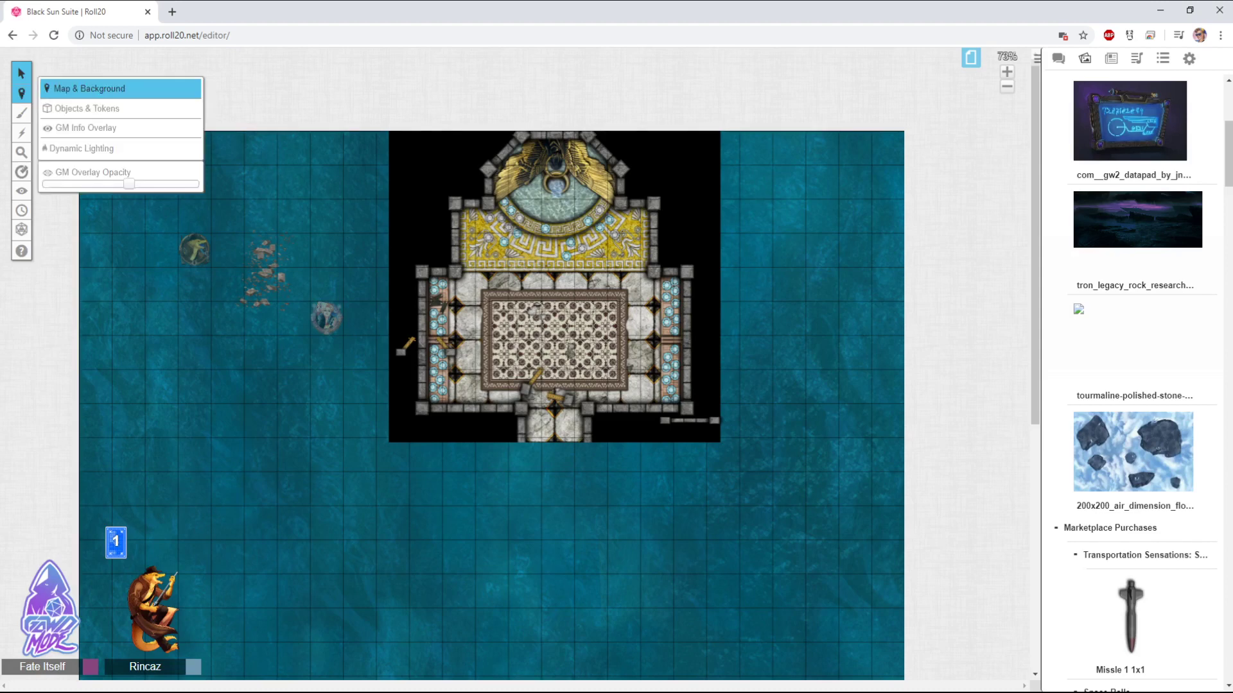
click(86, 106)
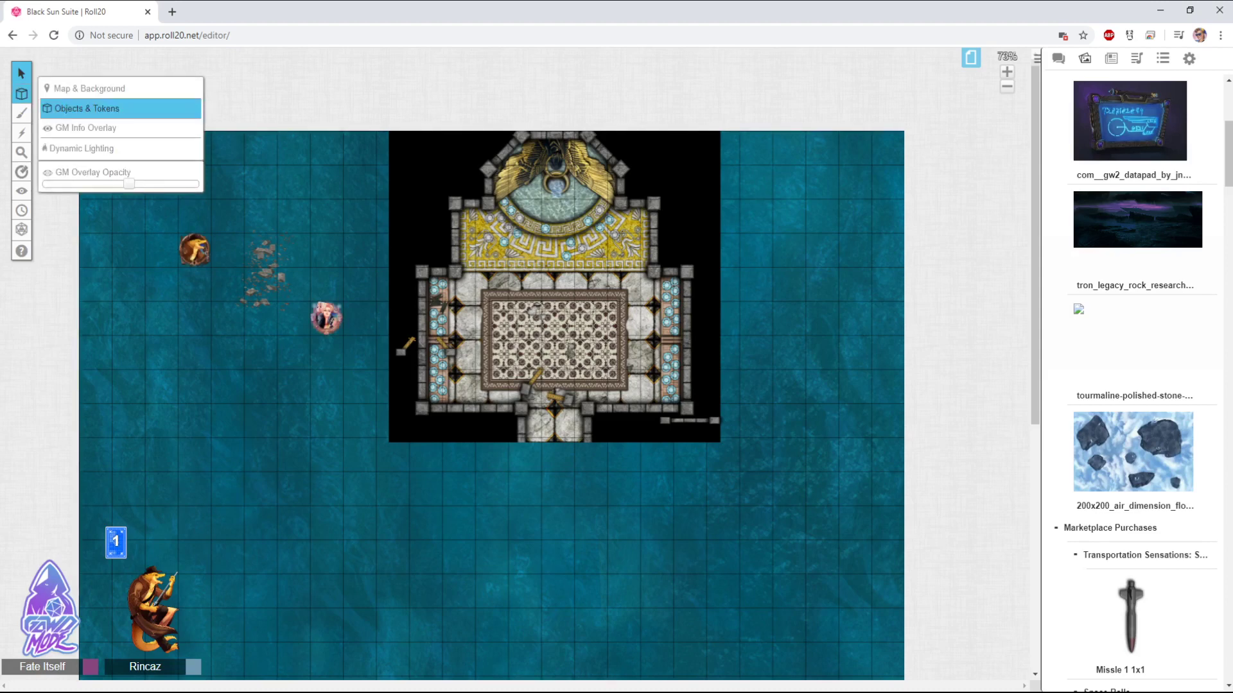
click(86, 88)
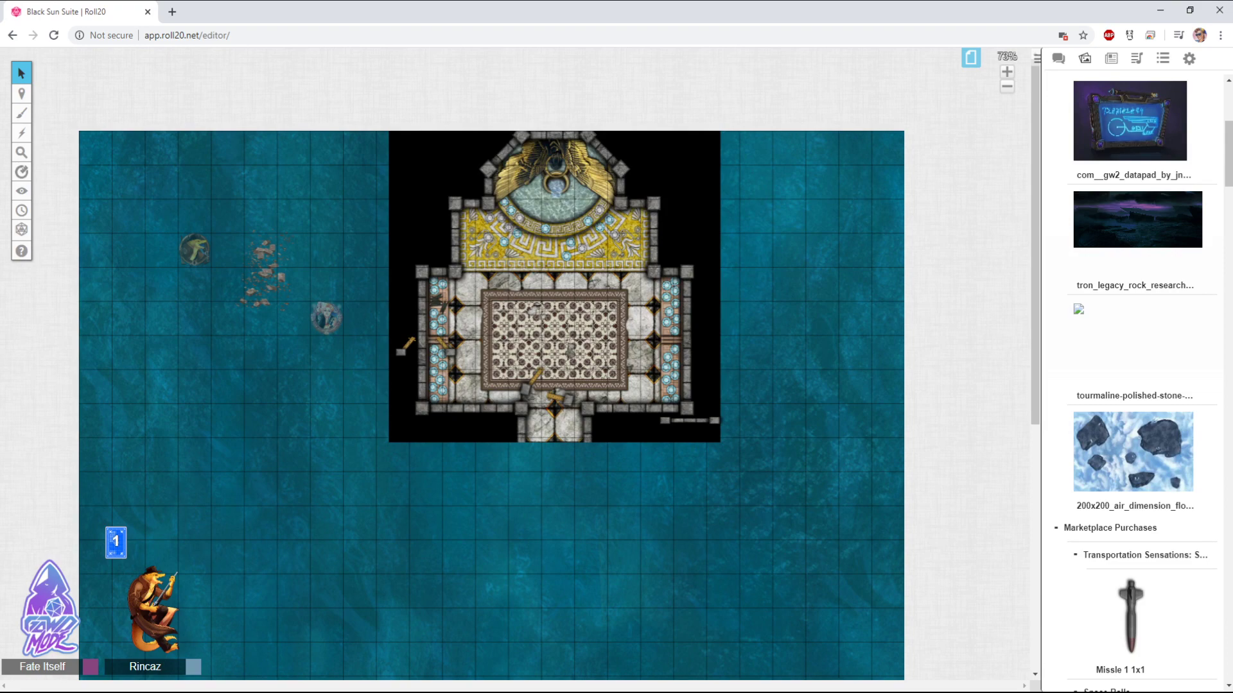
Switch to the Objects & Tokens layer, move the portrait token near the rubble one cell east and one cell south, and deselect it
mouse_move(21, 94)
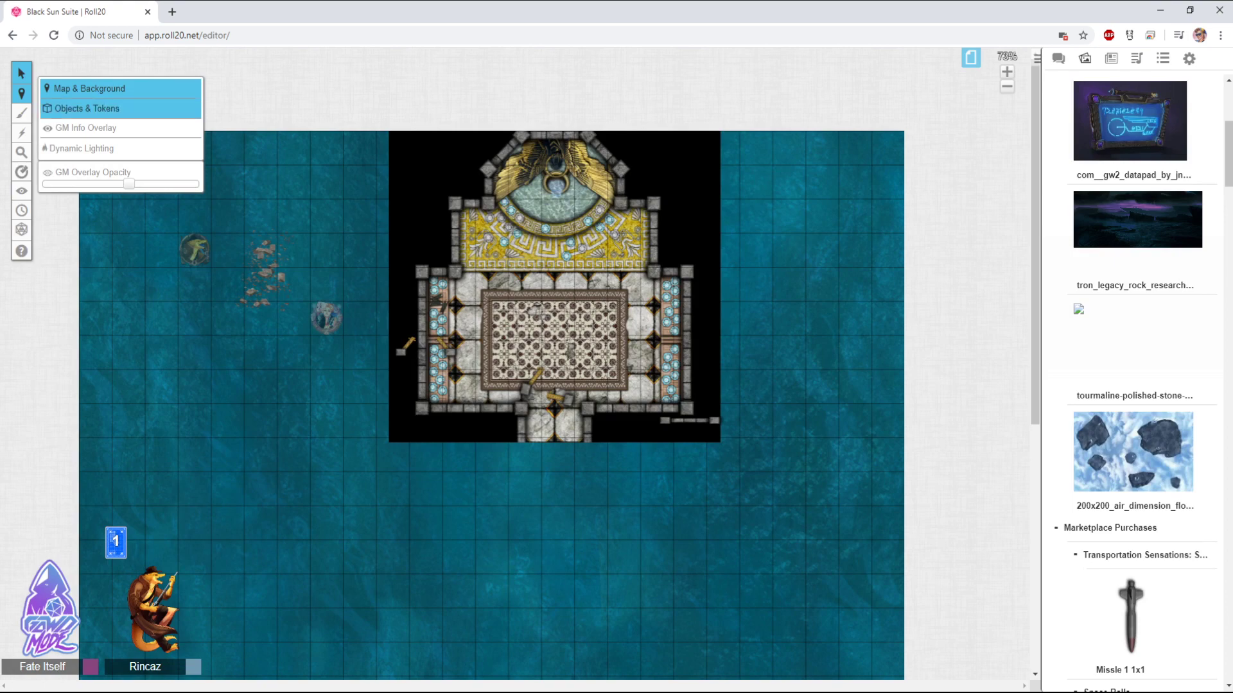
click(87, 108)
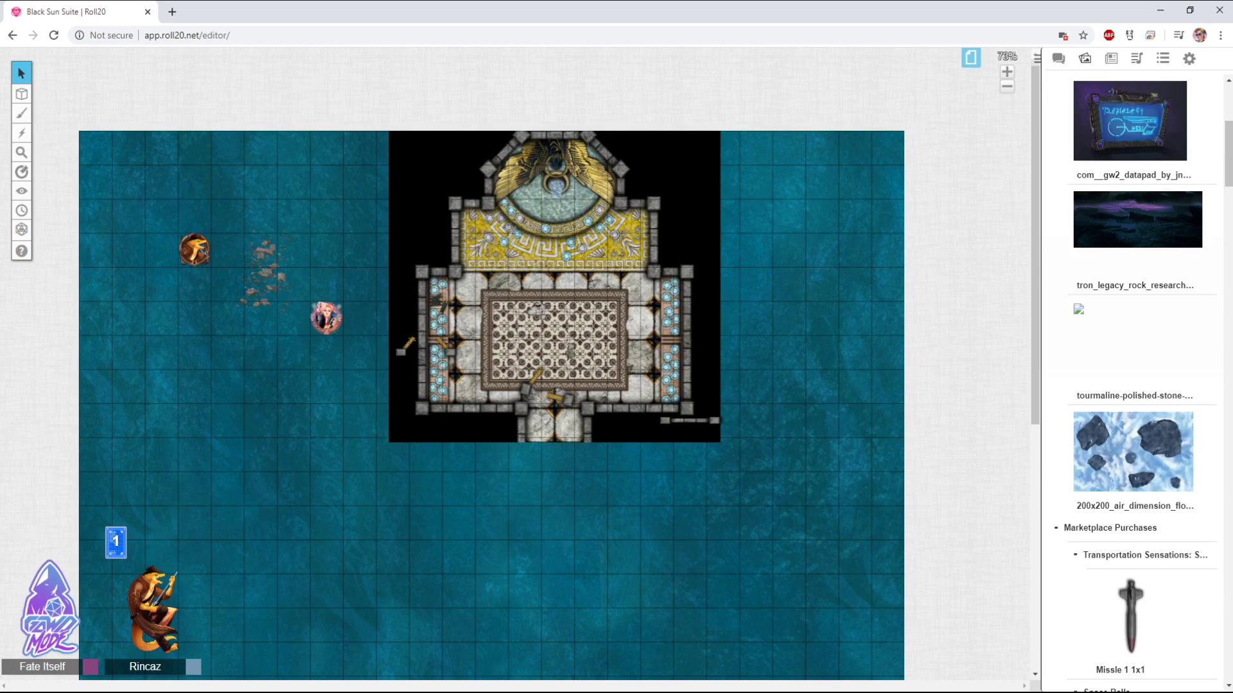
mouse_move(21, 94)
click(326, 317)
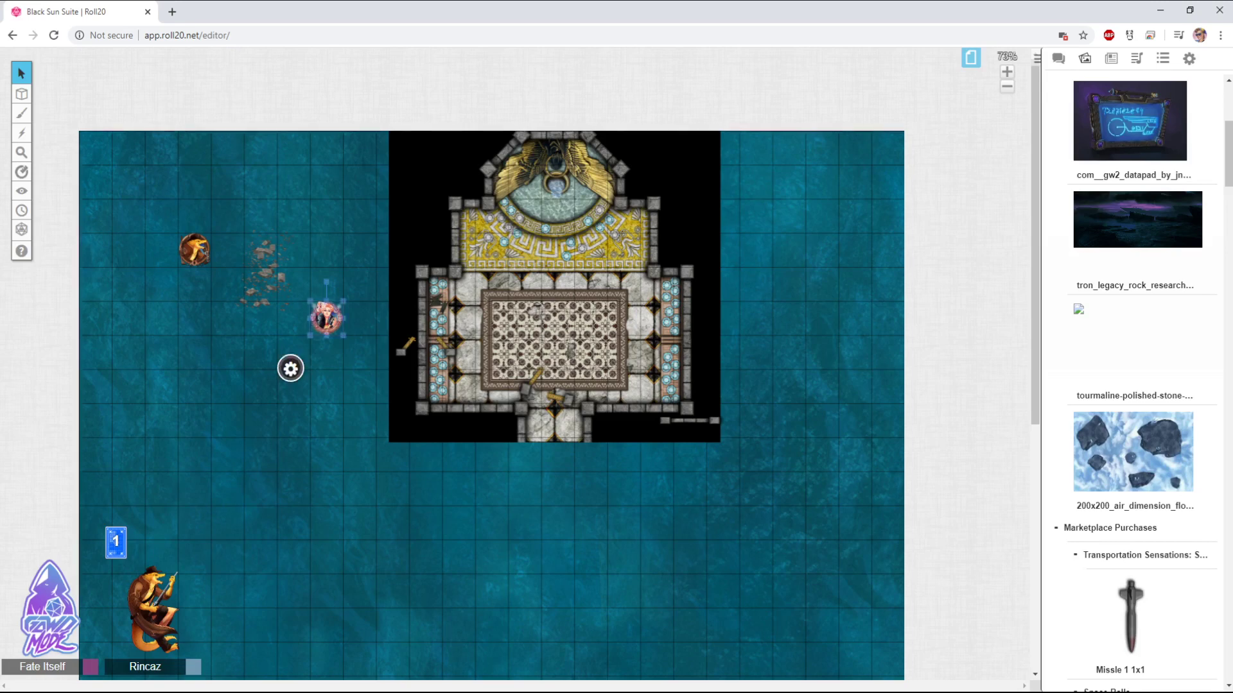
mouse_move(327, 317)
mouse_down()
mouse_move(359, 317)
mouse_move(359, 352)
mouse_up()
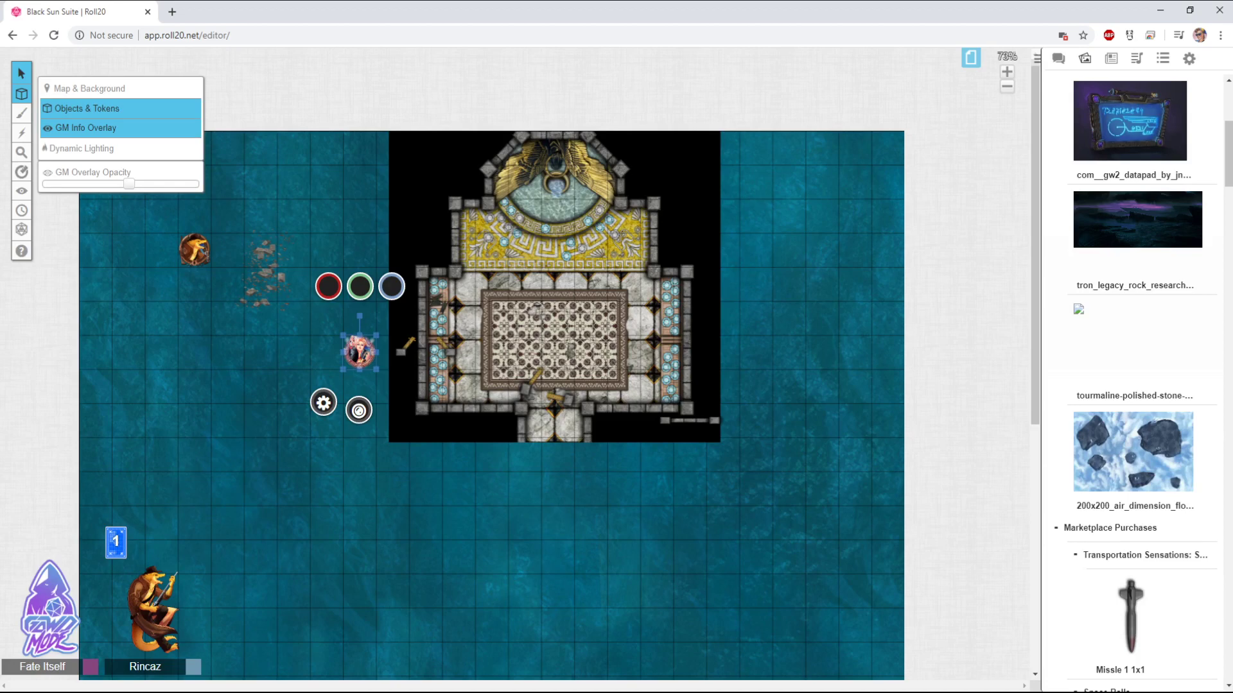
key(Escape)
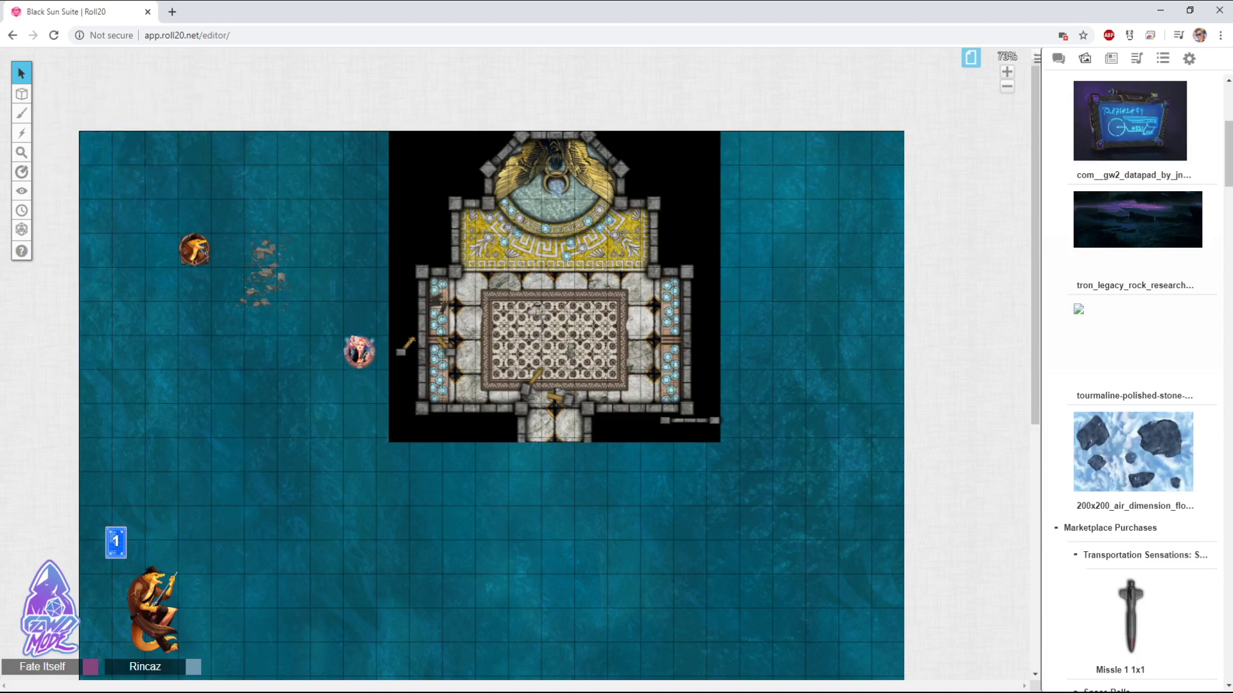
Duplicate the portrait token beside the temple's west side, placing the second one three cells to its west
click(359, 352)
key(Escape)
click(194, 249)
click(358, 352)
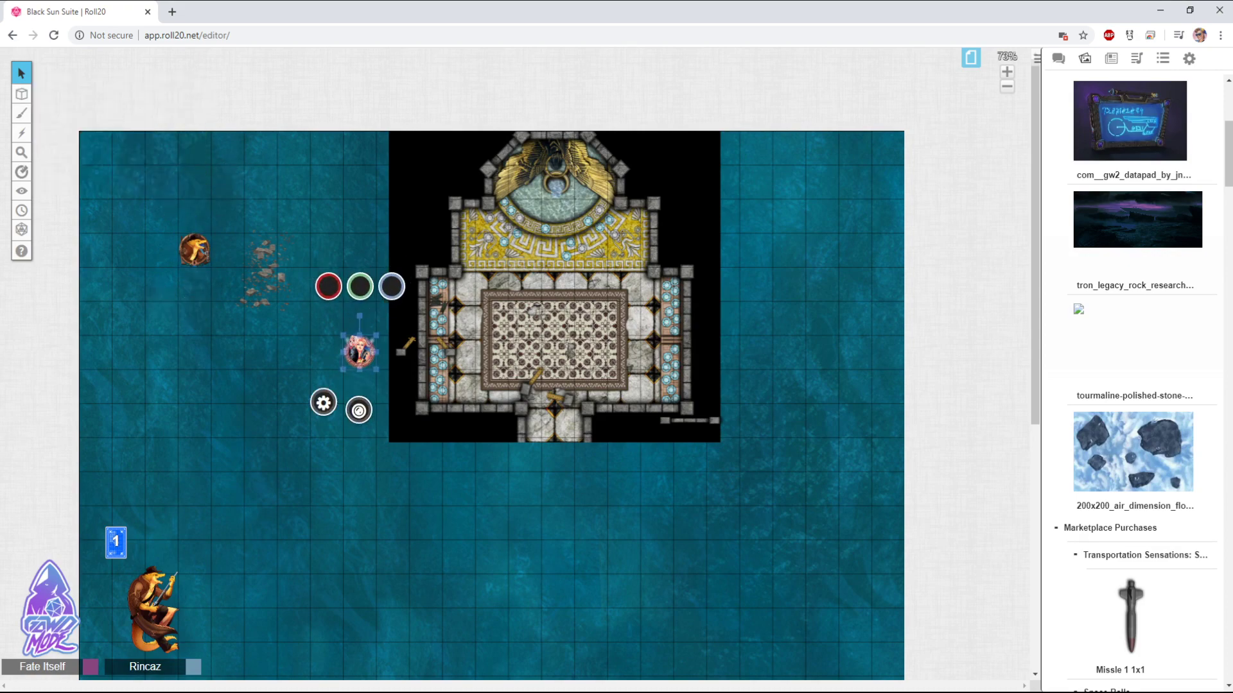
drag(359, 351, 260, 351)
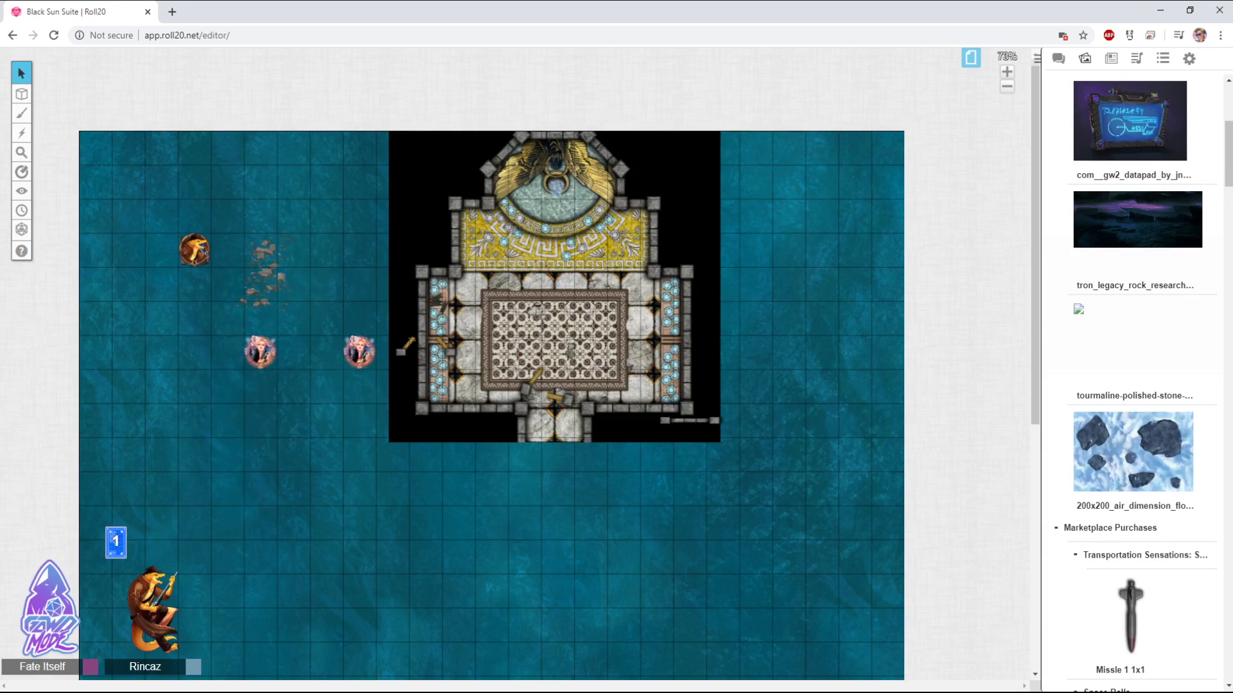
Replace the search term in the token art library with "golb"
scroll(1133, 385, up, 5)
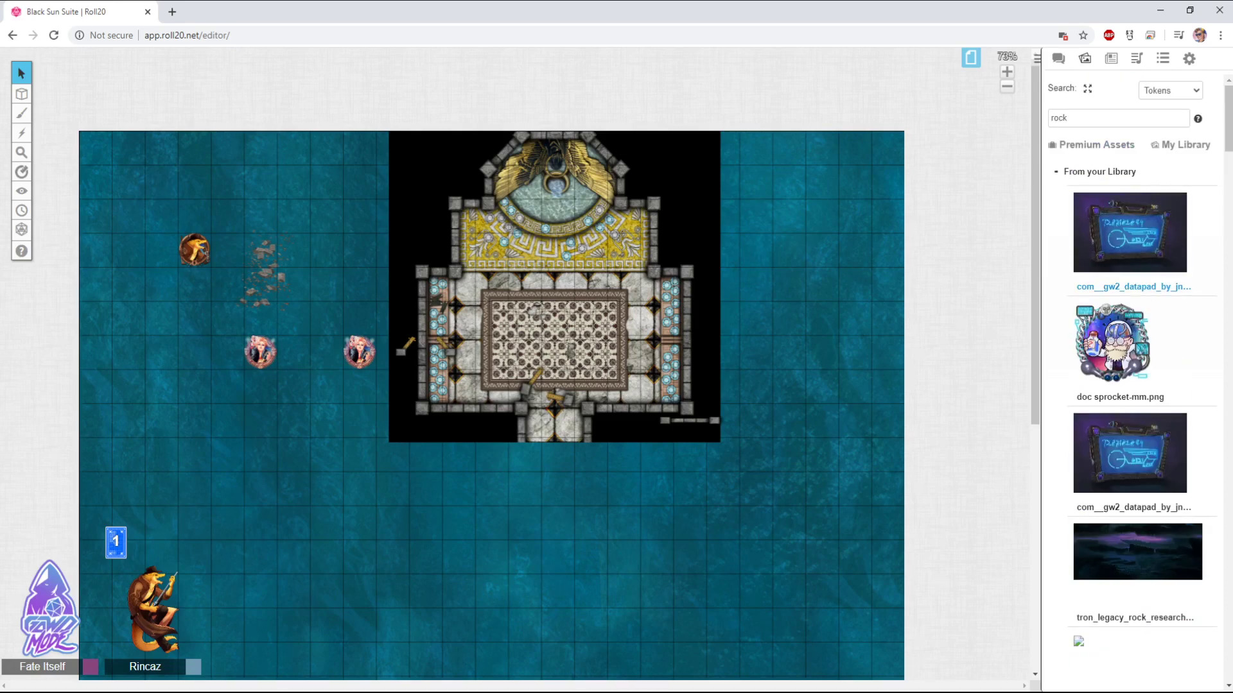
double_click(1058, 118)
text(golb)
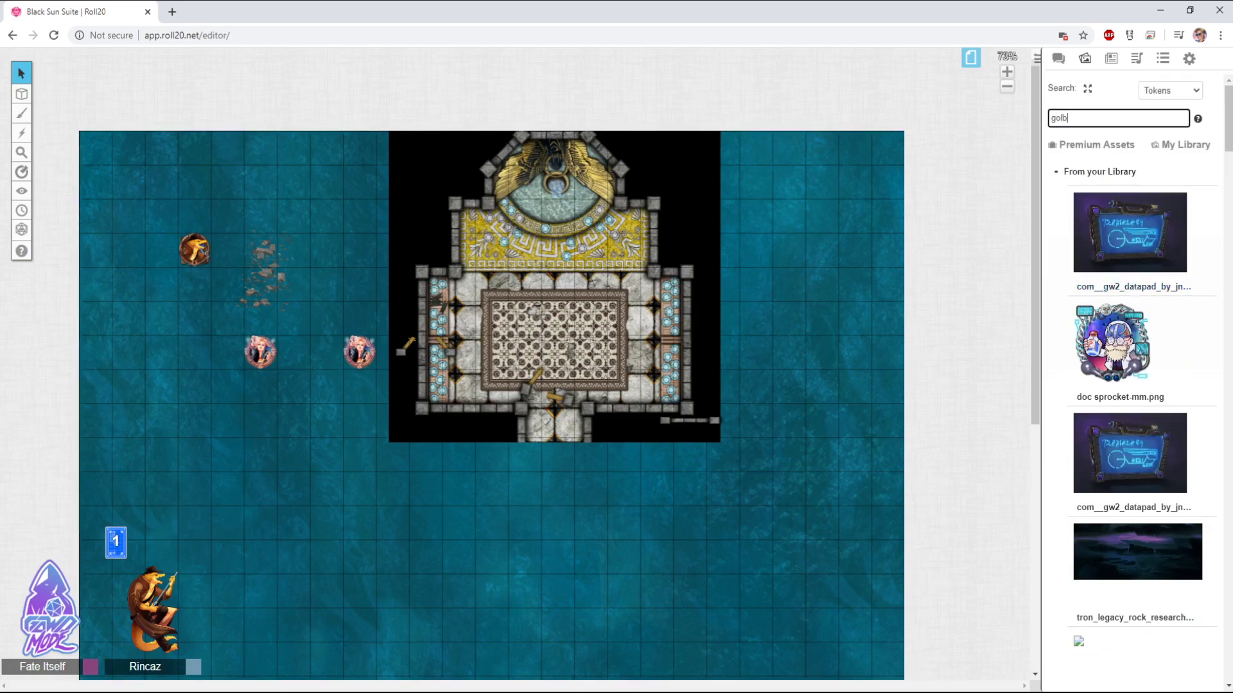
Search the art library's tokens for "goblins"
key(BackSpace)
key(BackSpace)
key(BackSpace)
text(oblins)
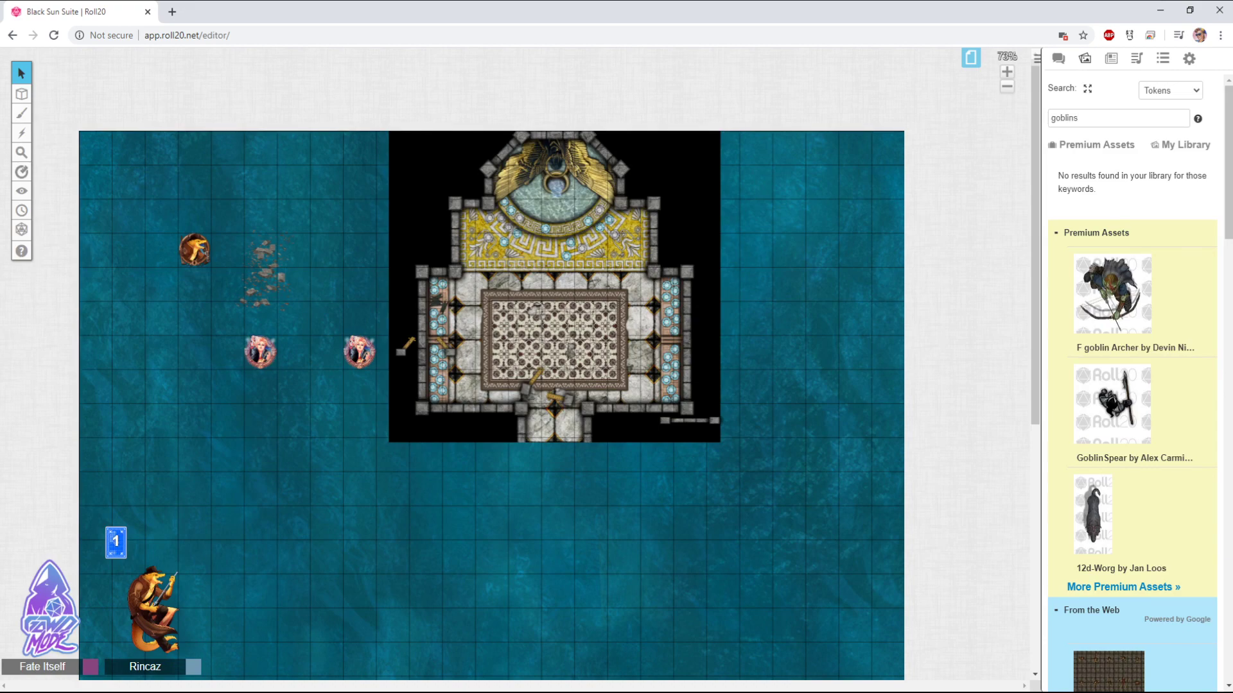
On the Map & Background layer, reposition and resize the open double-door piece at the hall's lower entrance
mouse_move(21, 94)
click(83, 87)
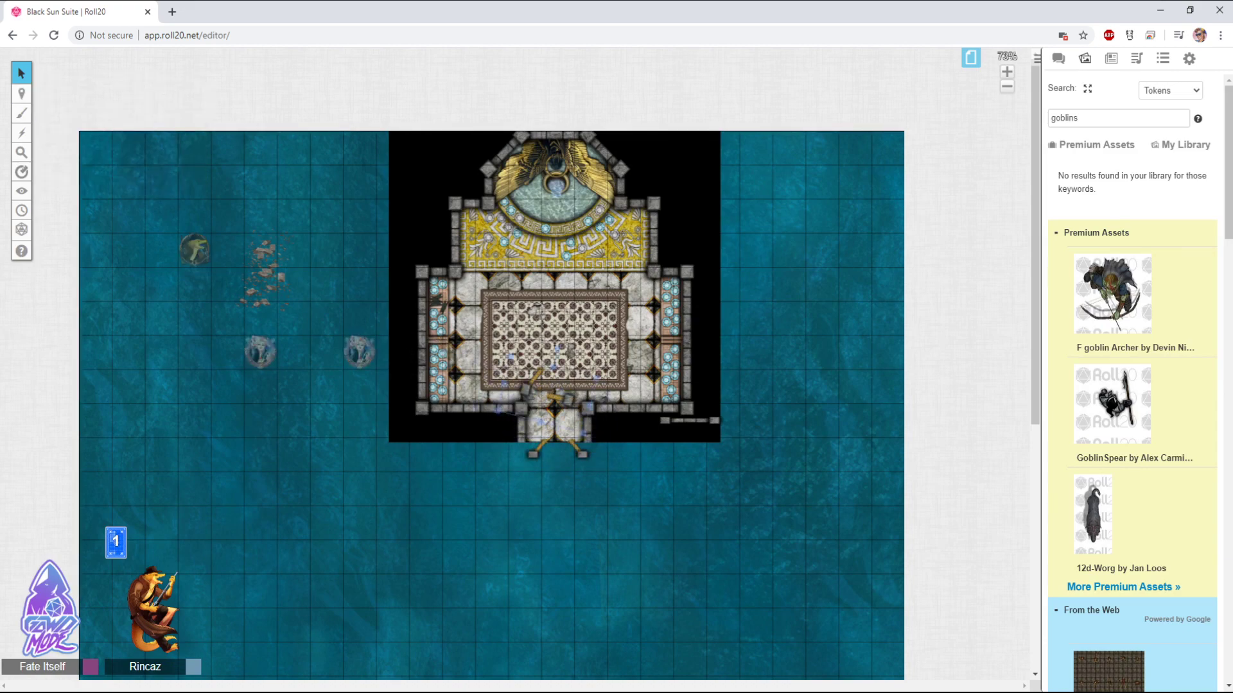
key(Delete)
drag(558, 453, 475, 402)
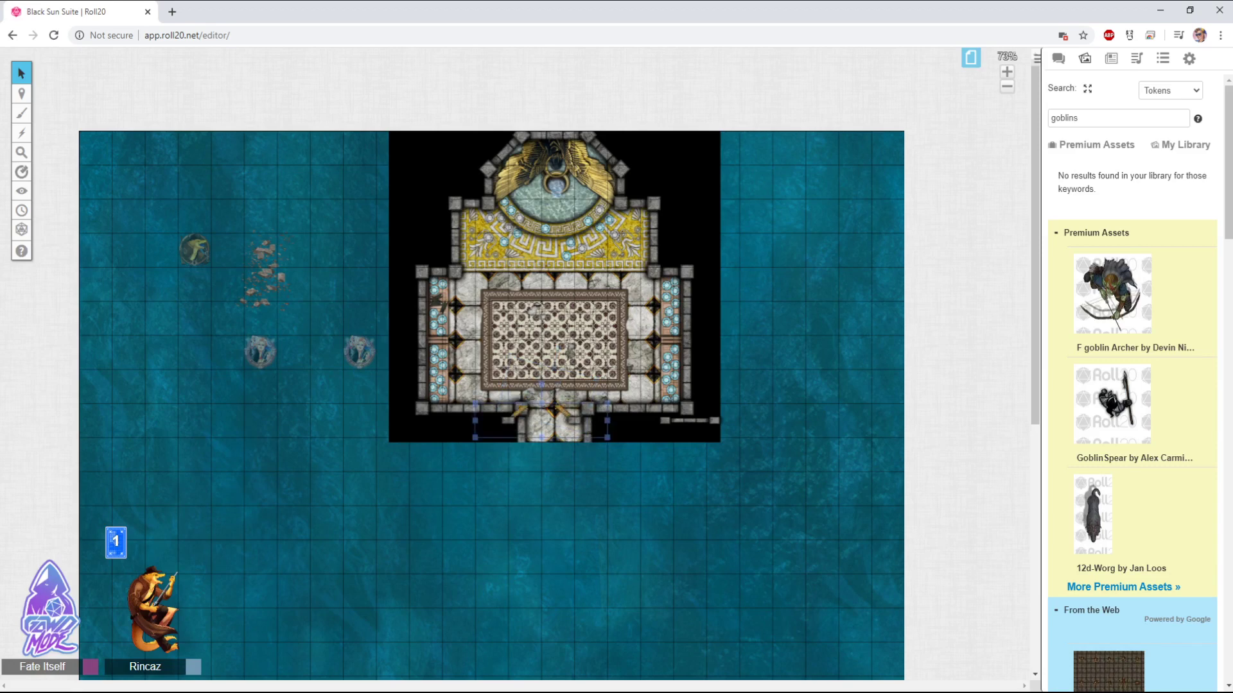
drag(546, 421, 546, 387)
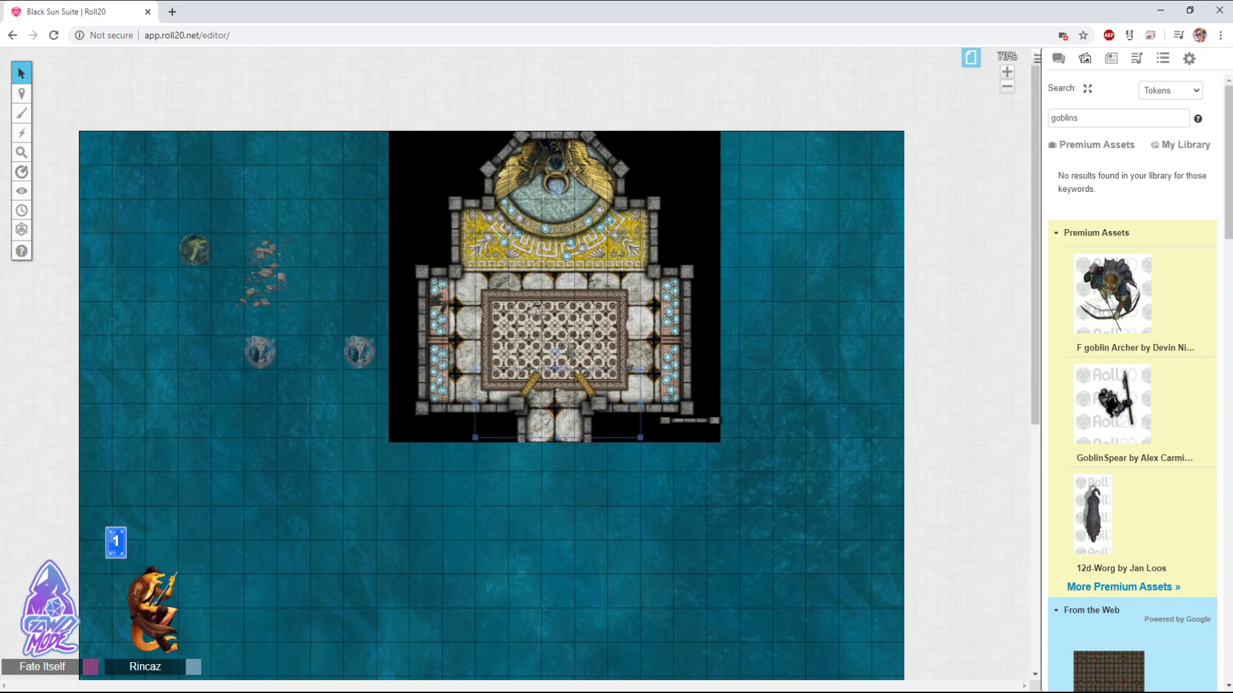
Move the double-door piece from the map layer to the token layer
right_click(603, 403)
mouse_move(636, 394)
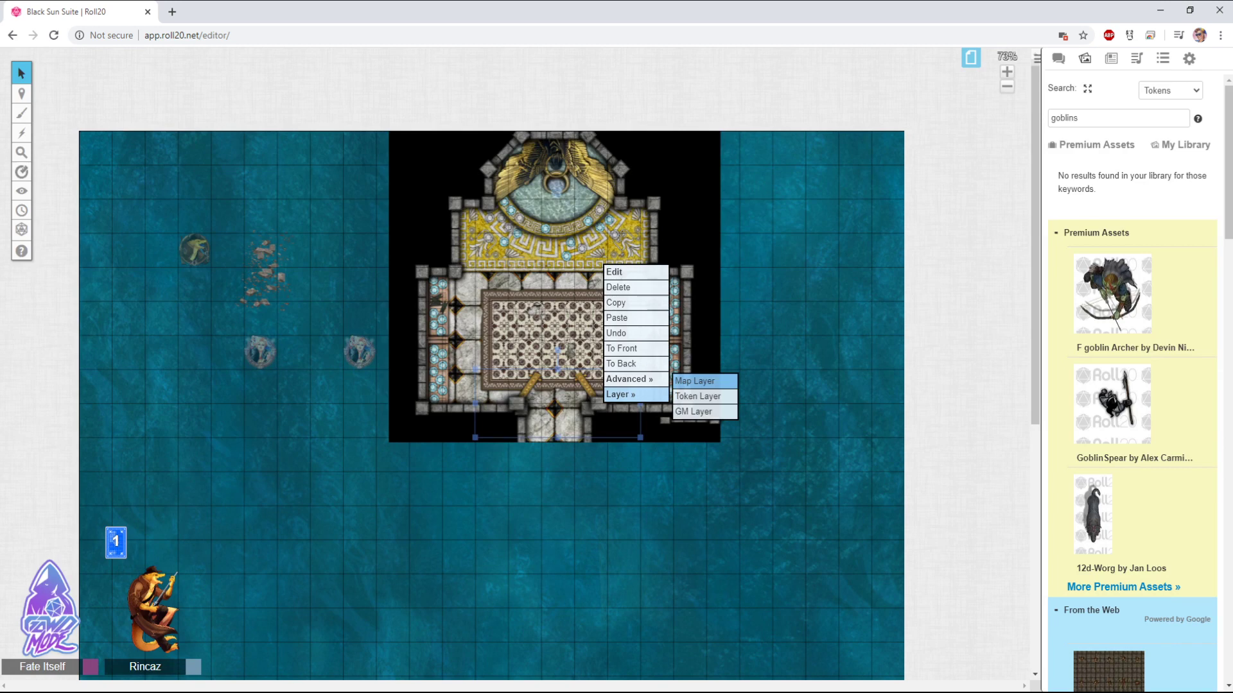
click(693, 381)
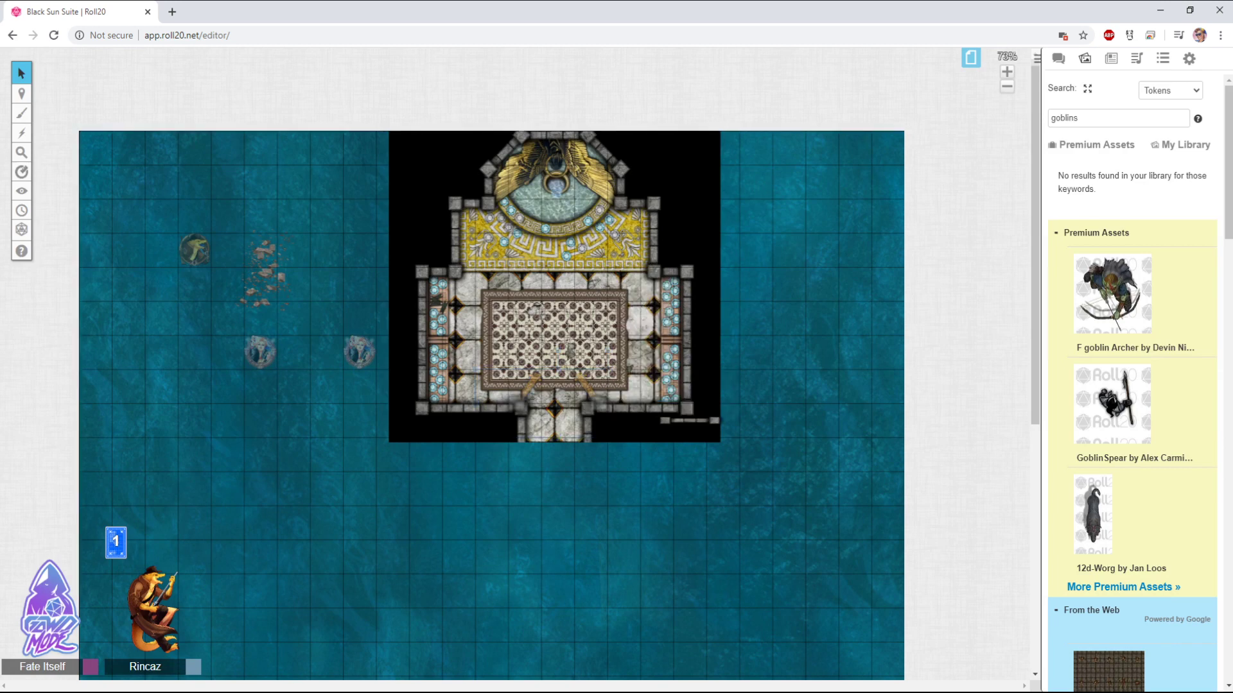
On the Objects & Tokens layer, align the double-door piece with the hall entrance and place a pink-haired token on the carpet above it
mouse_move(21, 94)
click(83, 104)
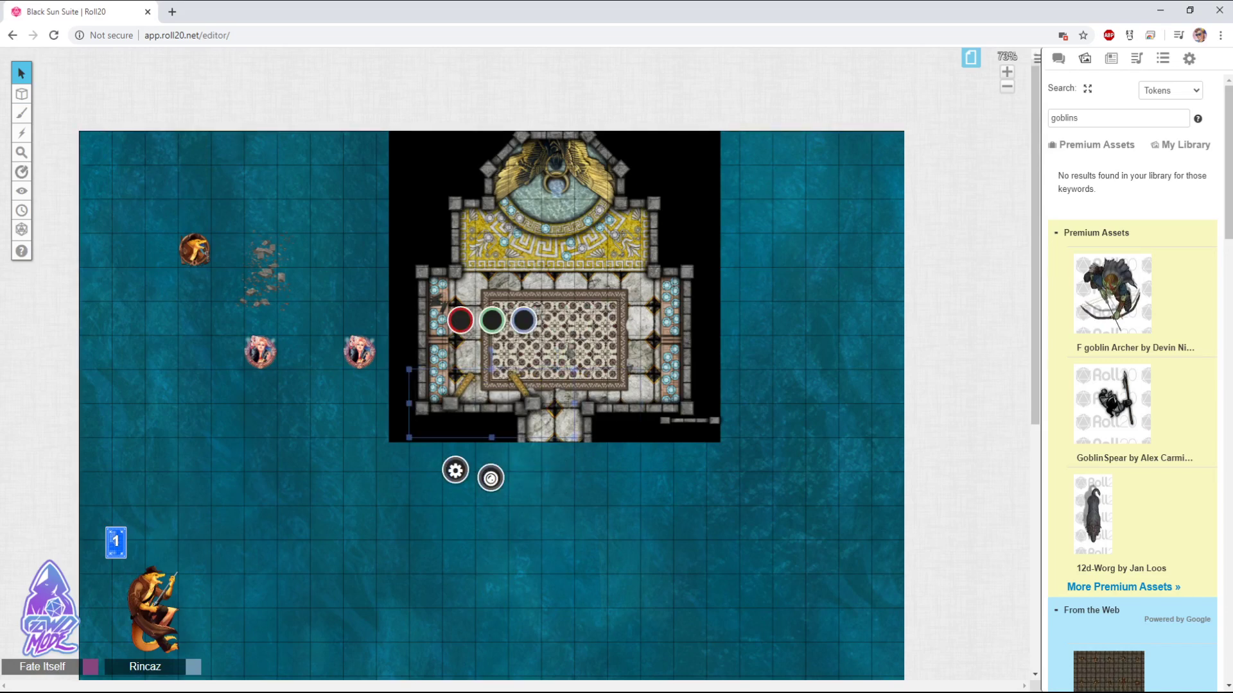
drag(576, 403, 556, 403)
drag(359, 352, 557, 352)
key(Escape)
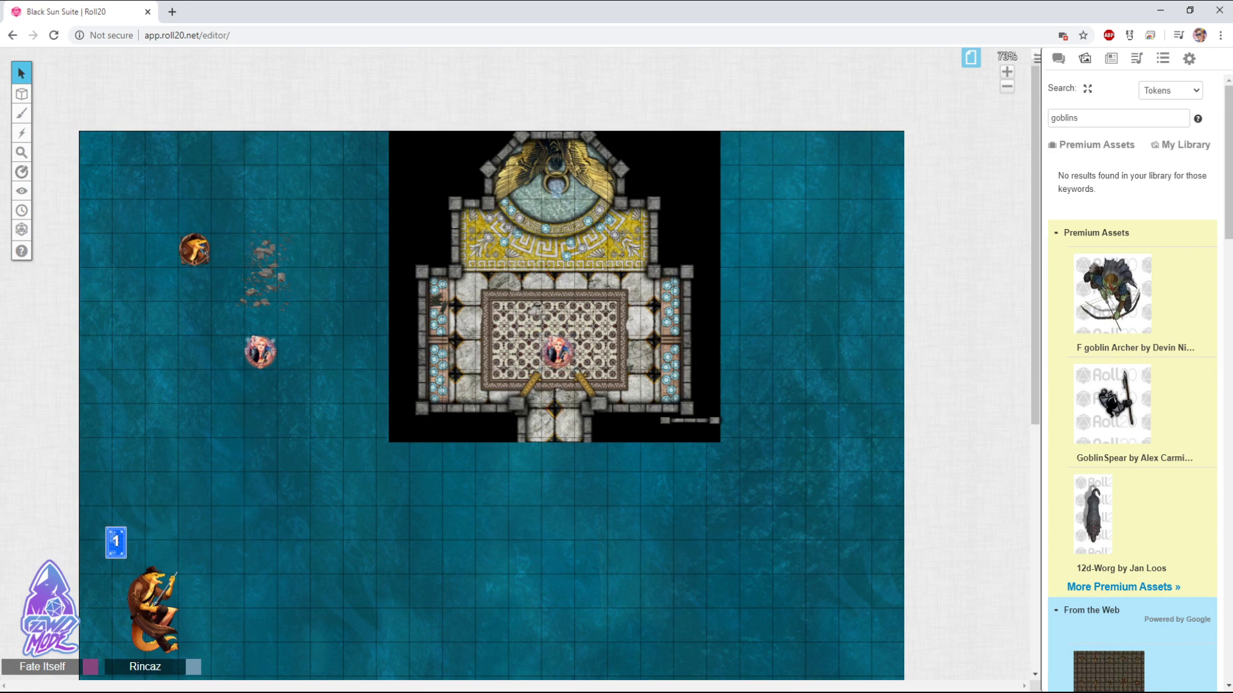
Remove the double-door piece from the hall's lower entrance
mouse_move(21, 94)
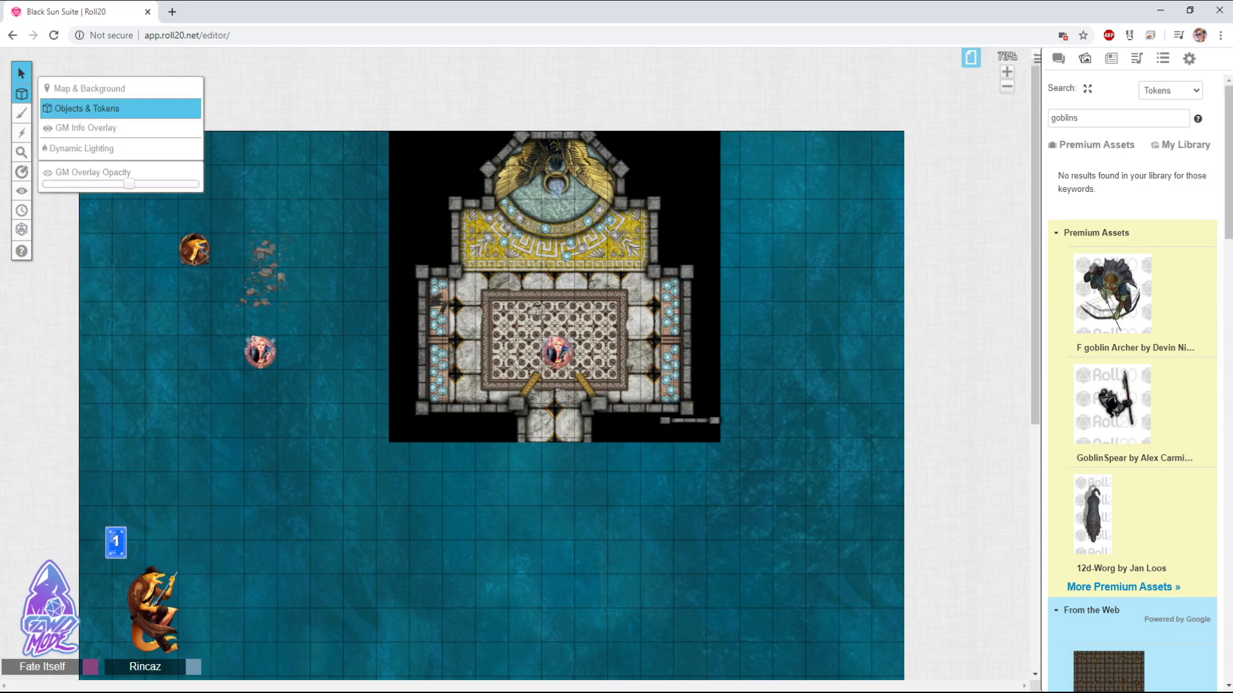
click(557, 411)
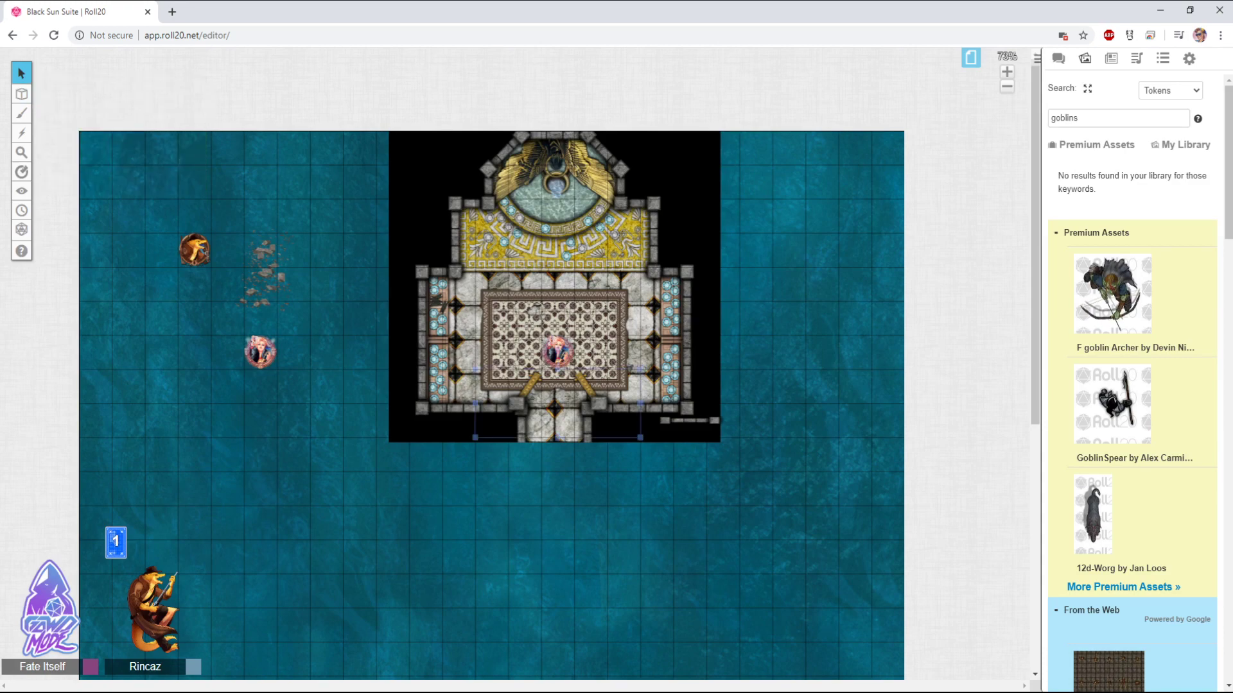
key(Escape)
click(558, 352)
key(Escape)
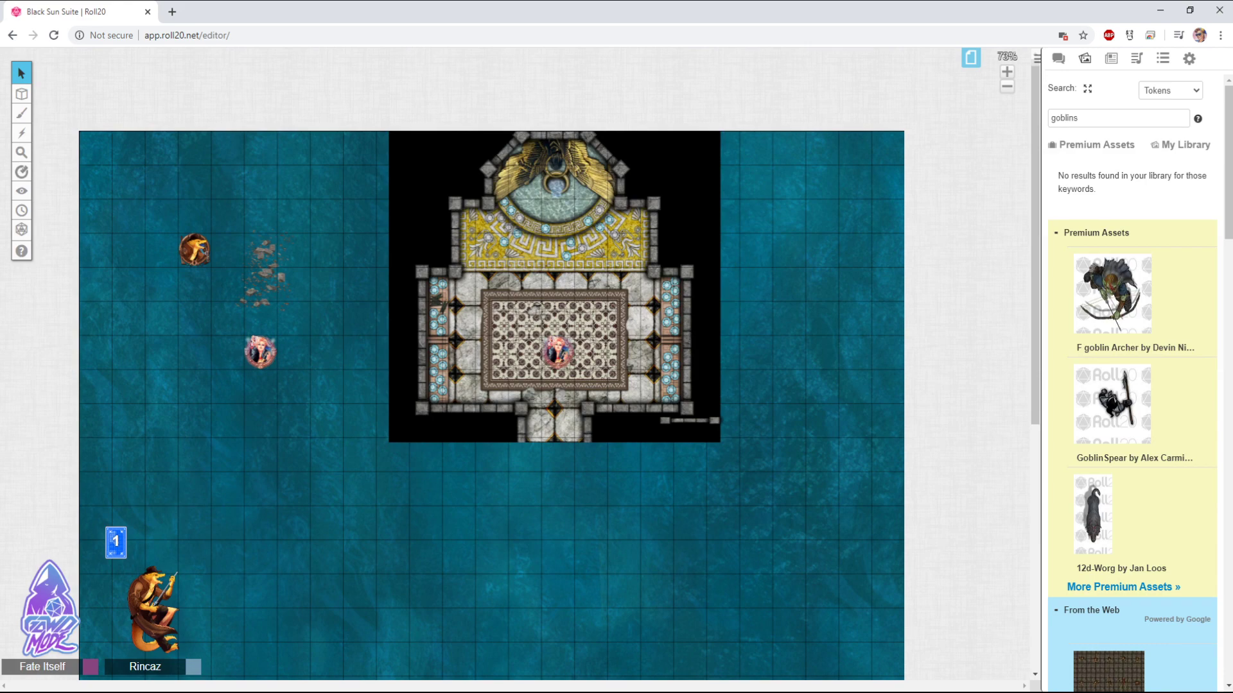
click(557, 352)
key(Escape)
mouse_move(21, 93)
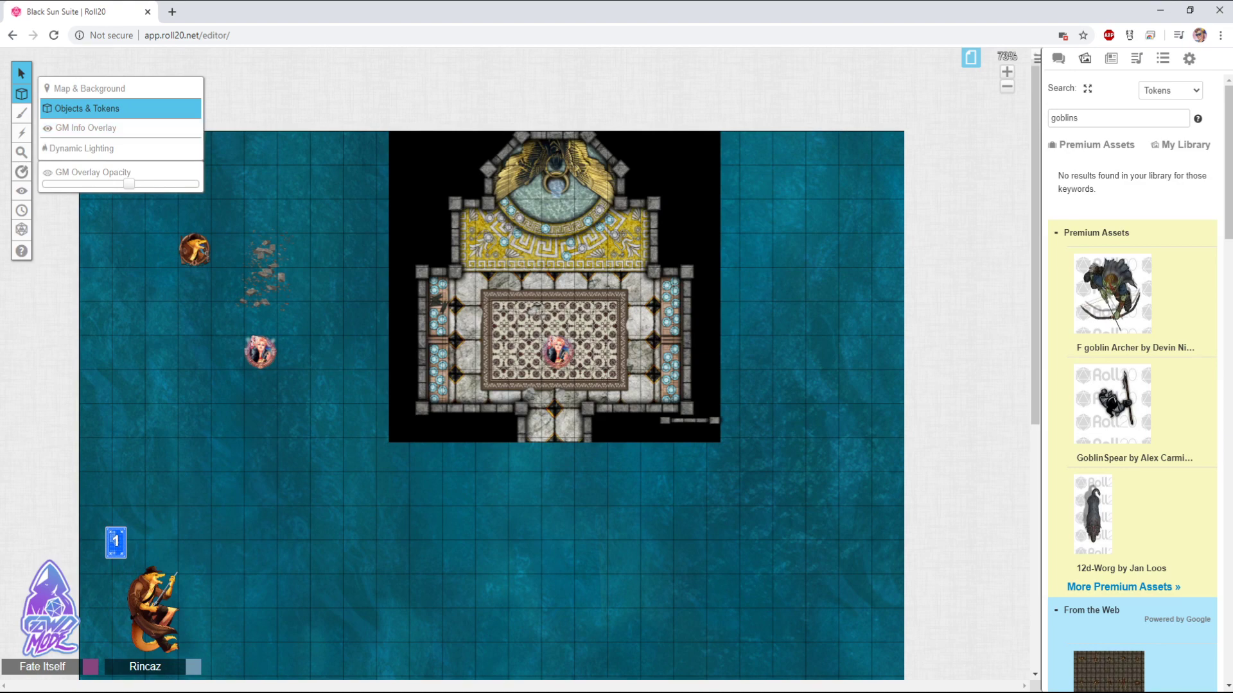
Review the basic and advanced settings of the pink-haired token outside the hall, and close them without saving
click(260, 352)
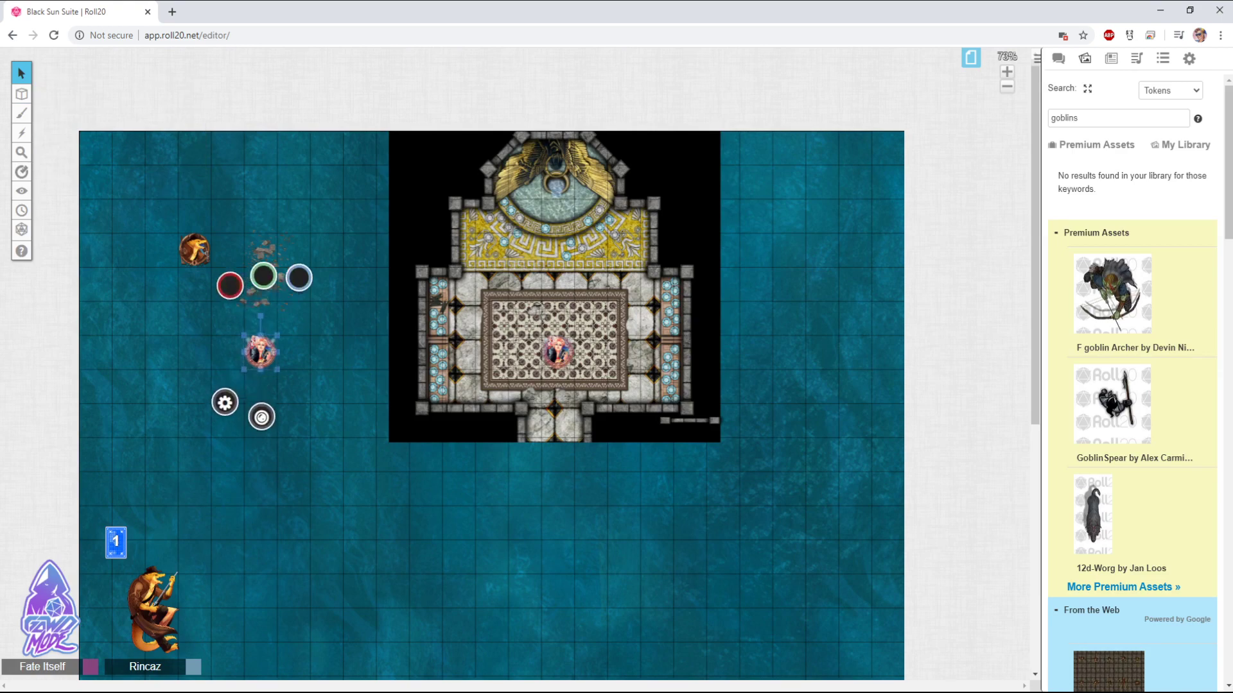
click(224, 403)
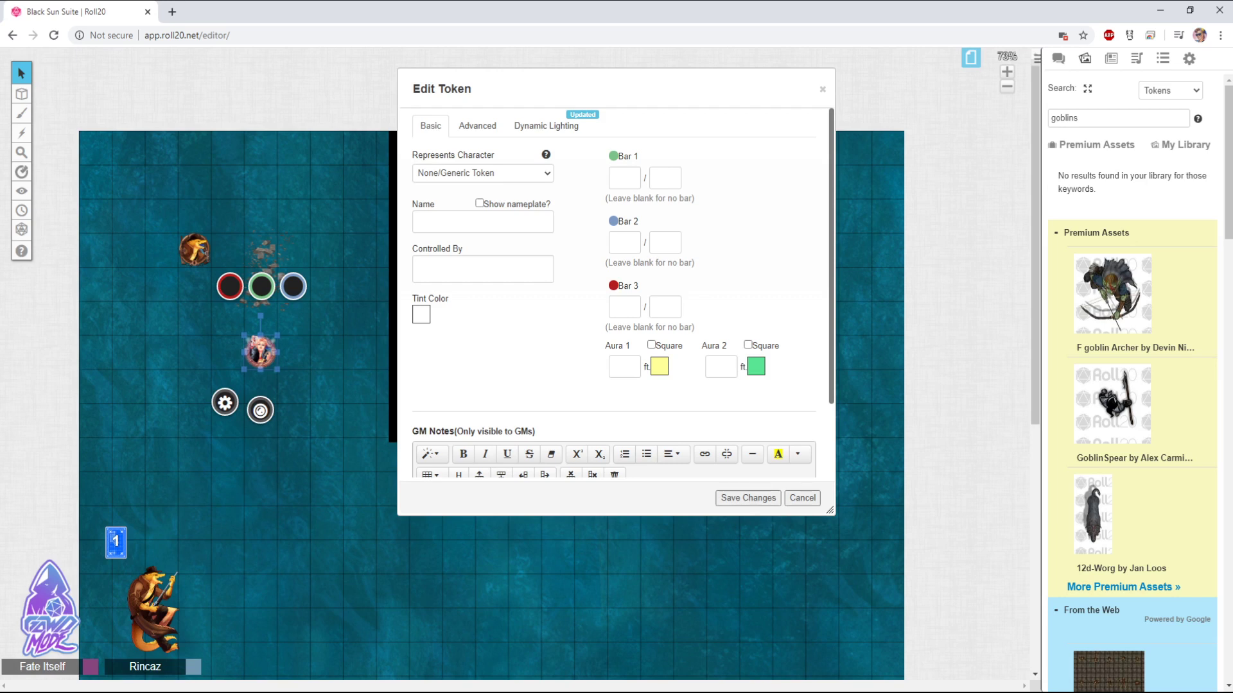
click(477, 126)
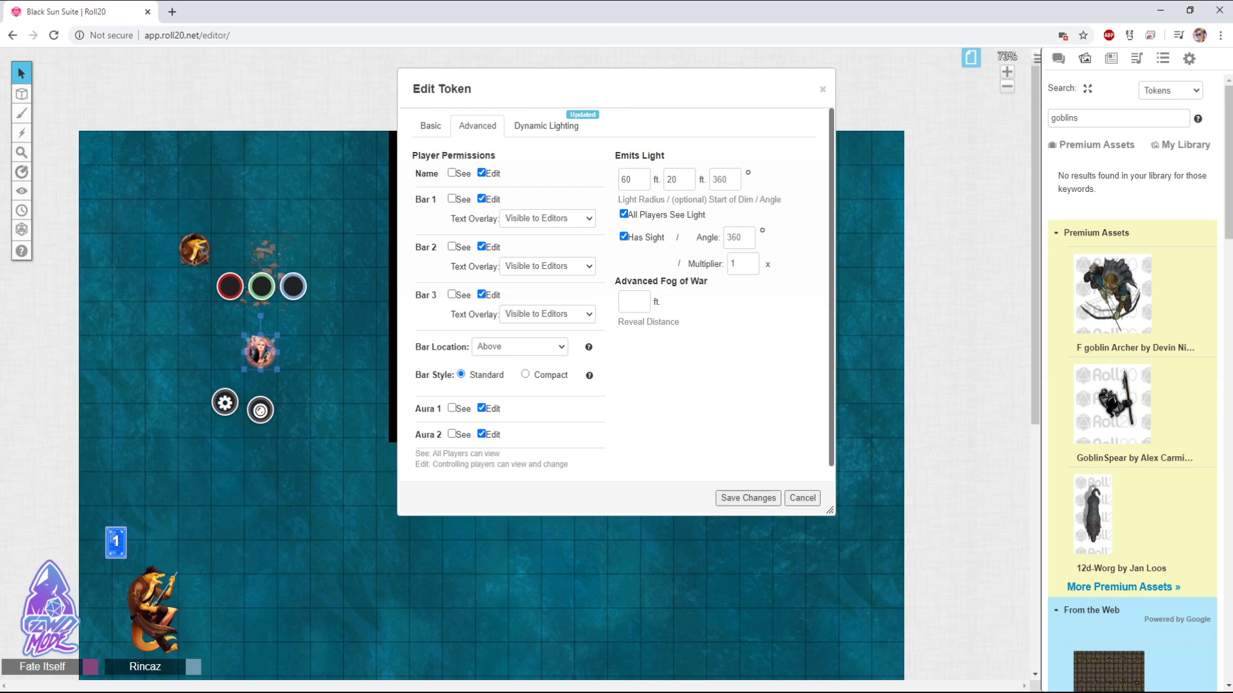
click(431, 126)
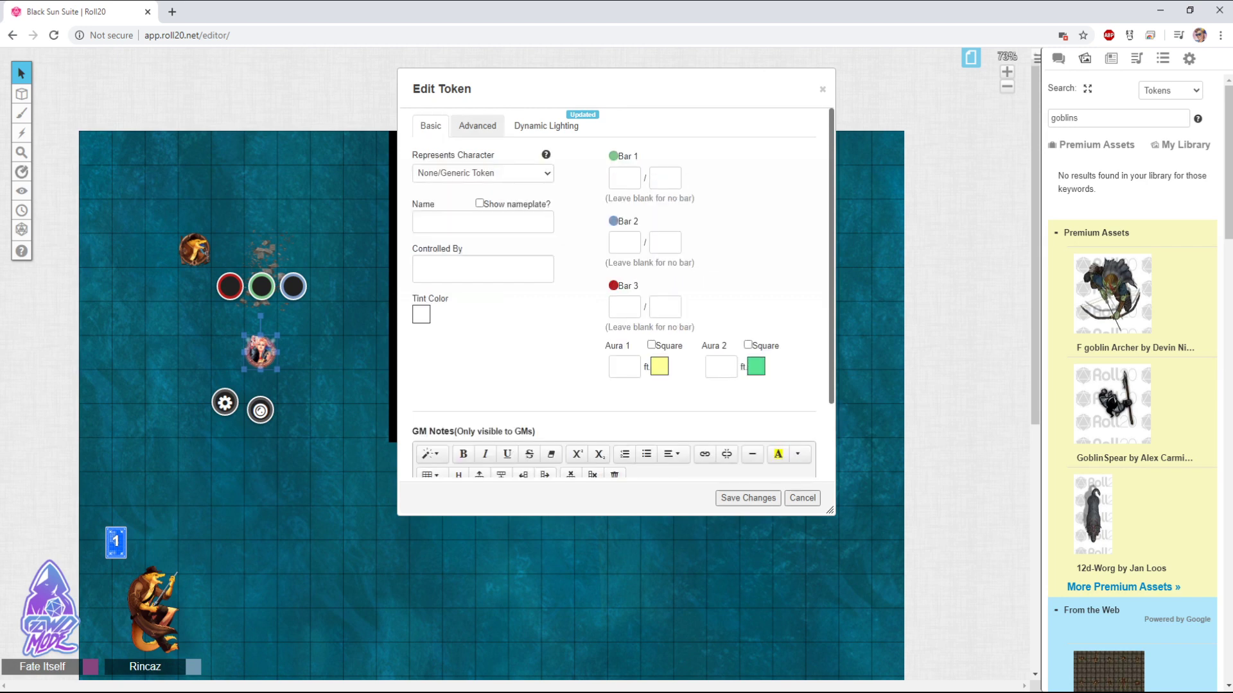
scroll(615, 294, down, 3)
scroll(615, 294, up, 3)
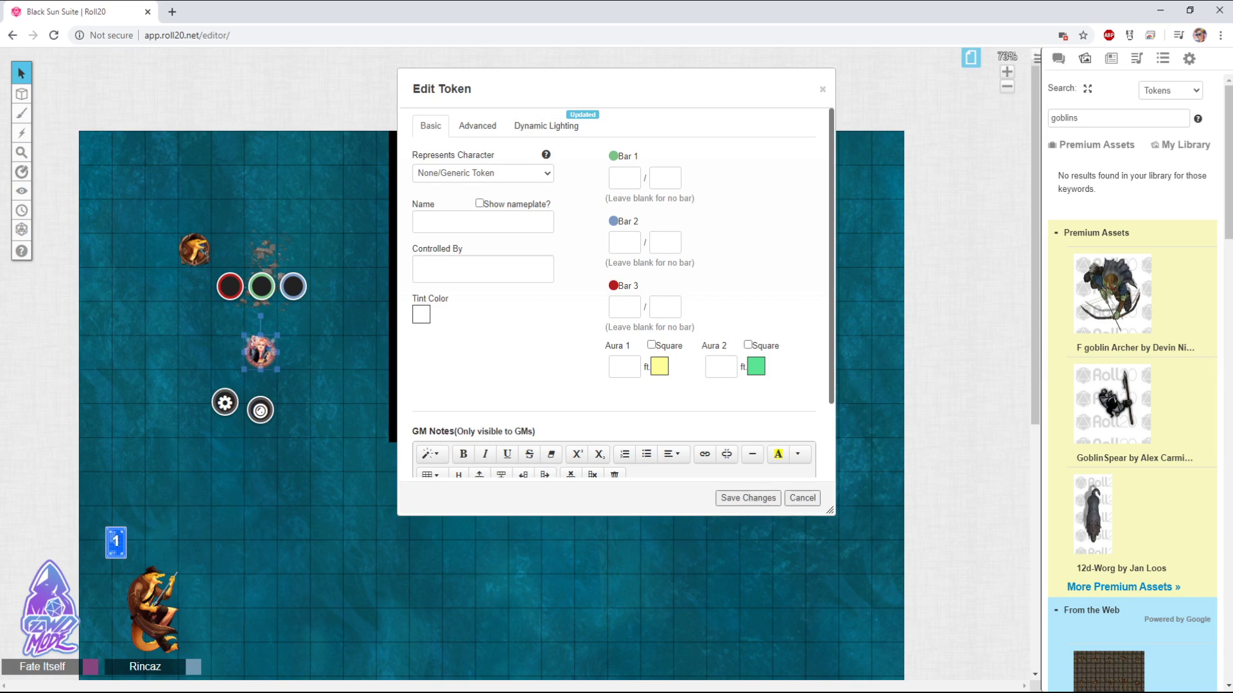
click(801, 497)
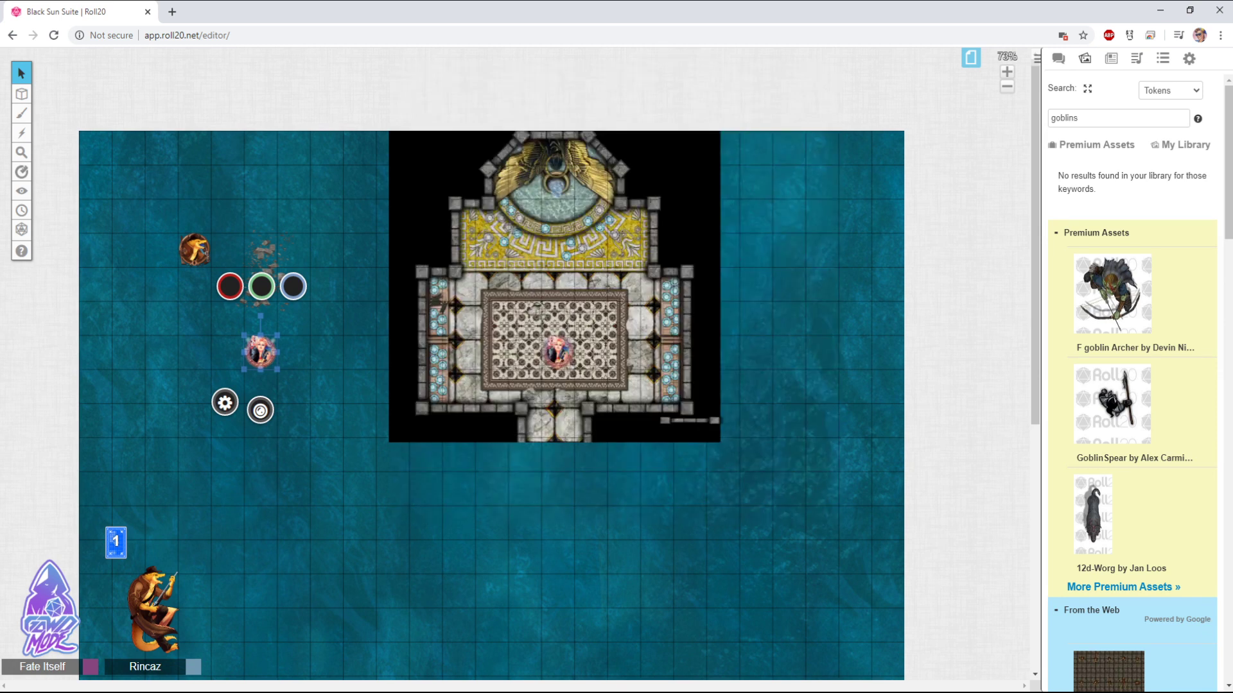
Move the Rincaz token down to two squares right of the pink-haired token outside the hall
drag(195, 250, 326, 352)
key(Escape)
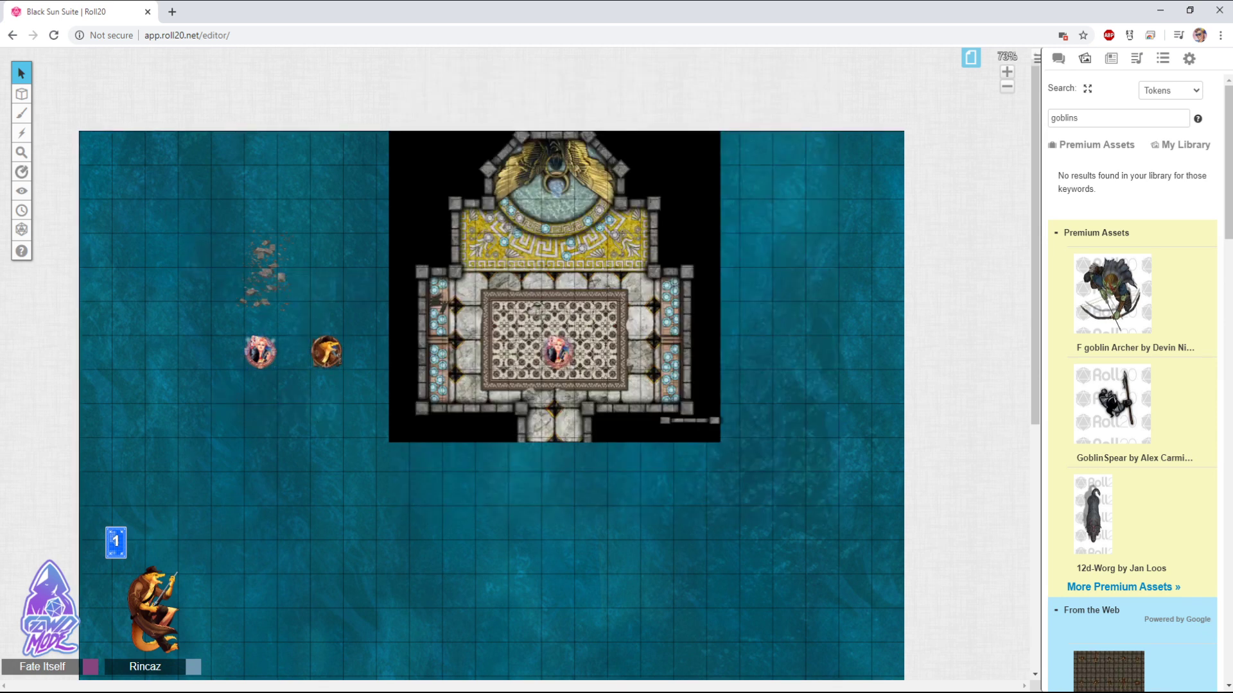
scroll(491, 409, up, 4)
drag(491, 408, 669, 462)
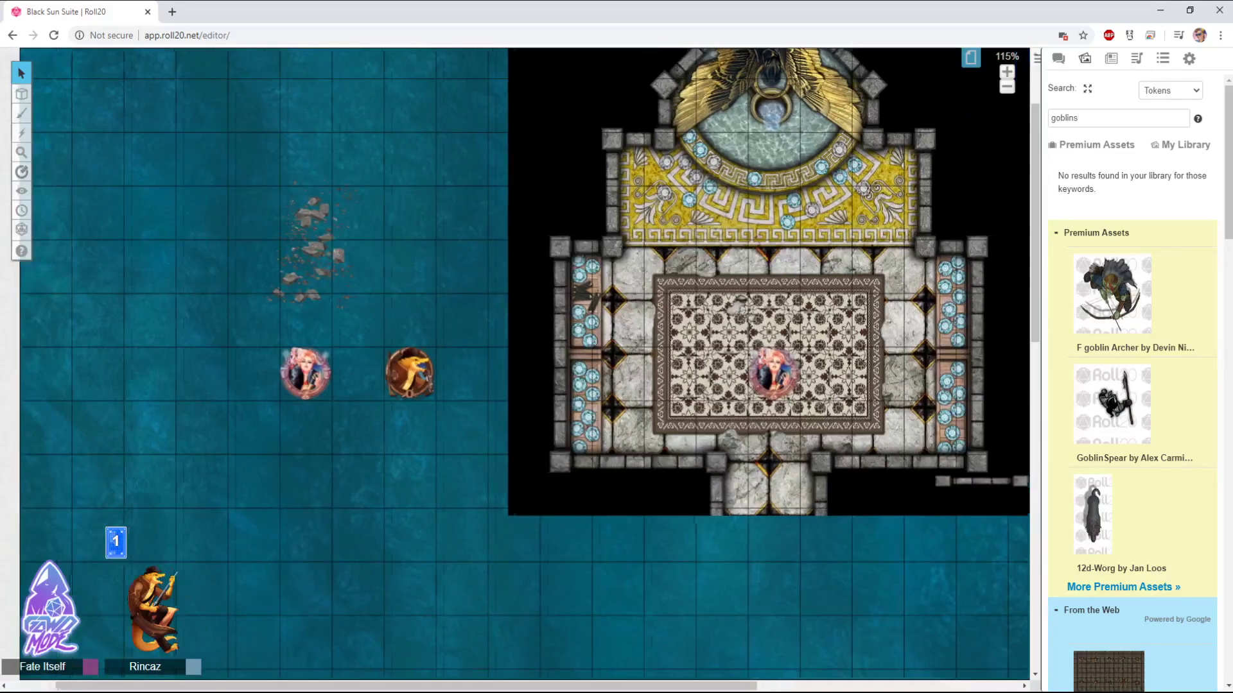
scroll(246, 387, up, 4)
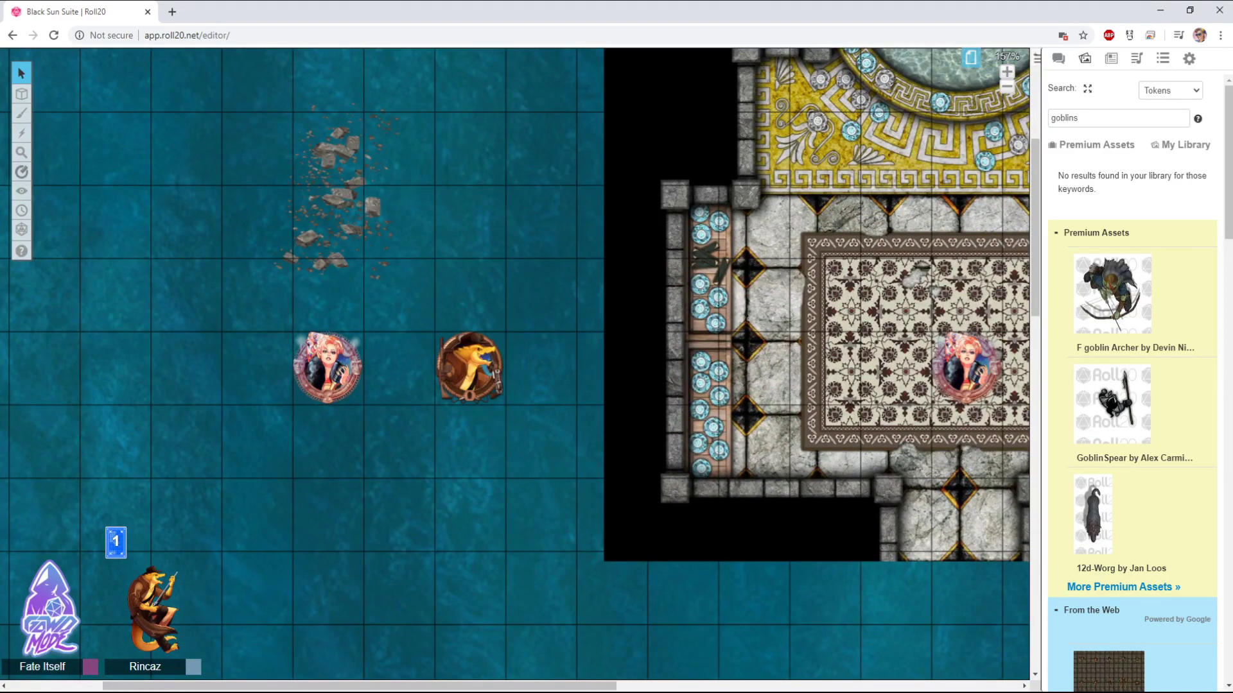
click(469, 367)
key(Escape)
click(470, 368)
key(Escape)
Look through the goblin search results in the art library and clear the search text
click(1058, 59)
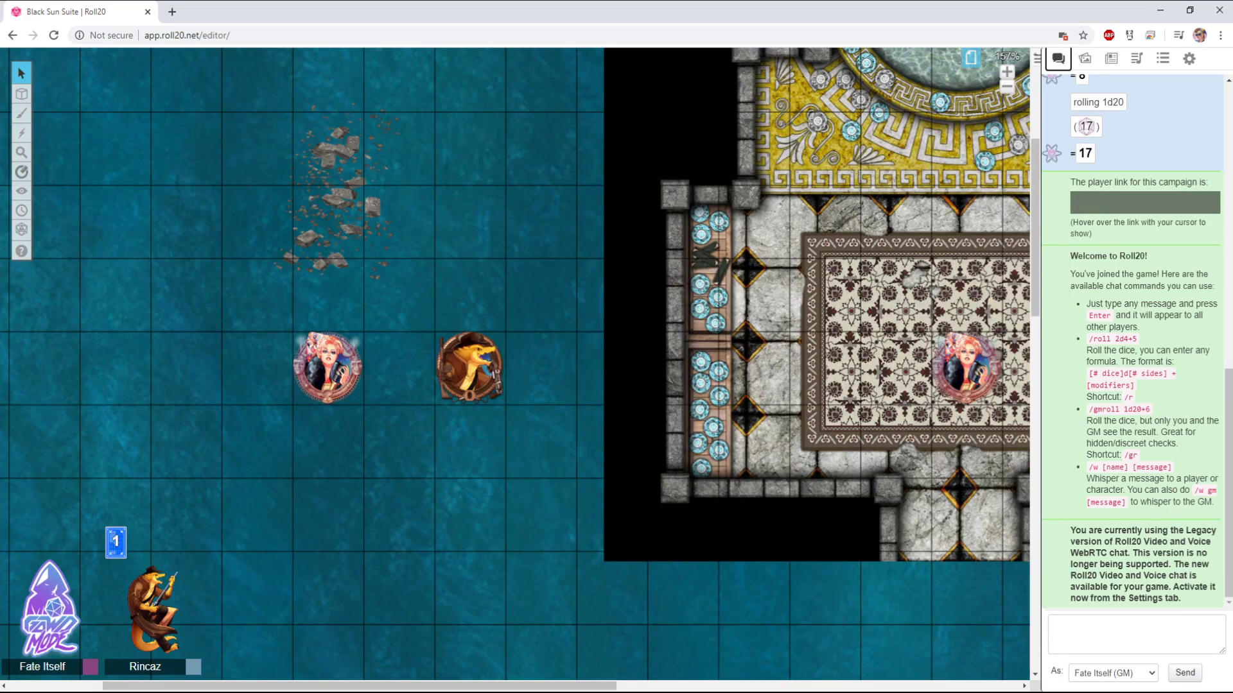
click(1085, 59)
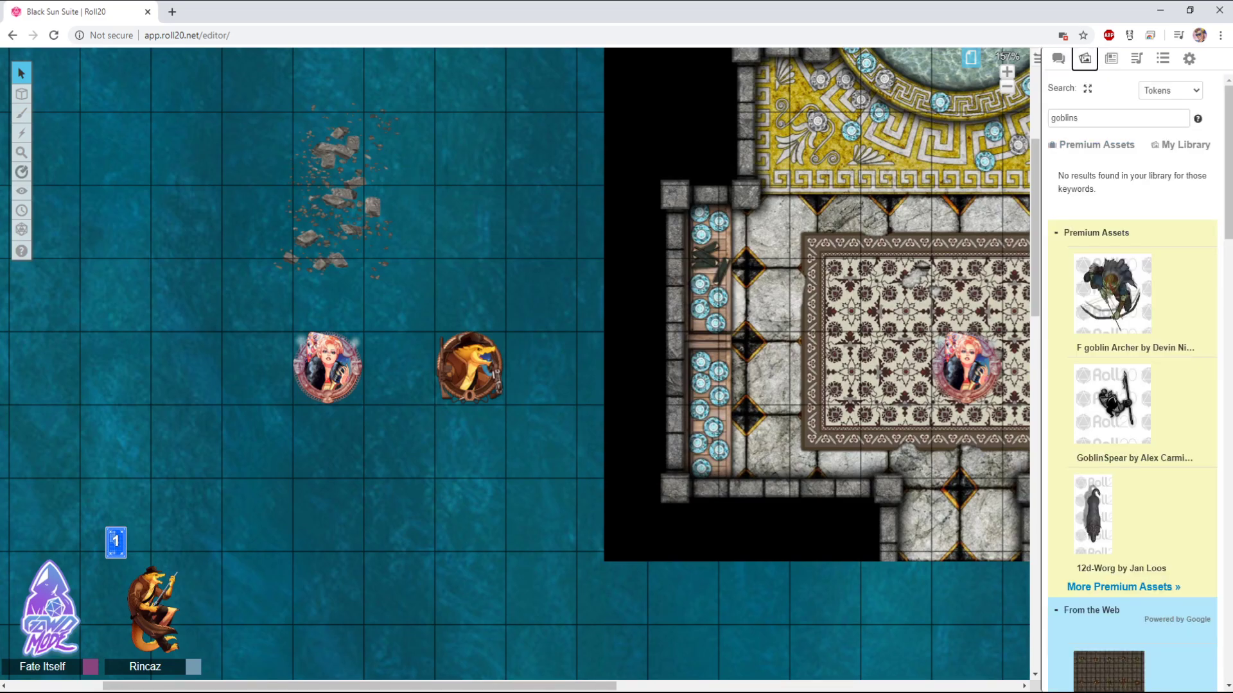
scroll(1133, 385, down, 10)
scroll(1133, 385, up, 6)
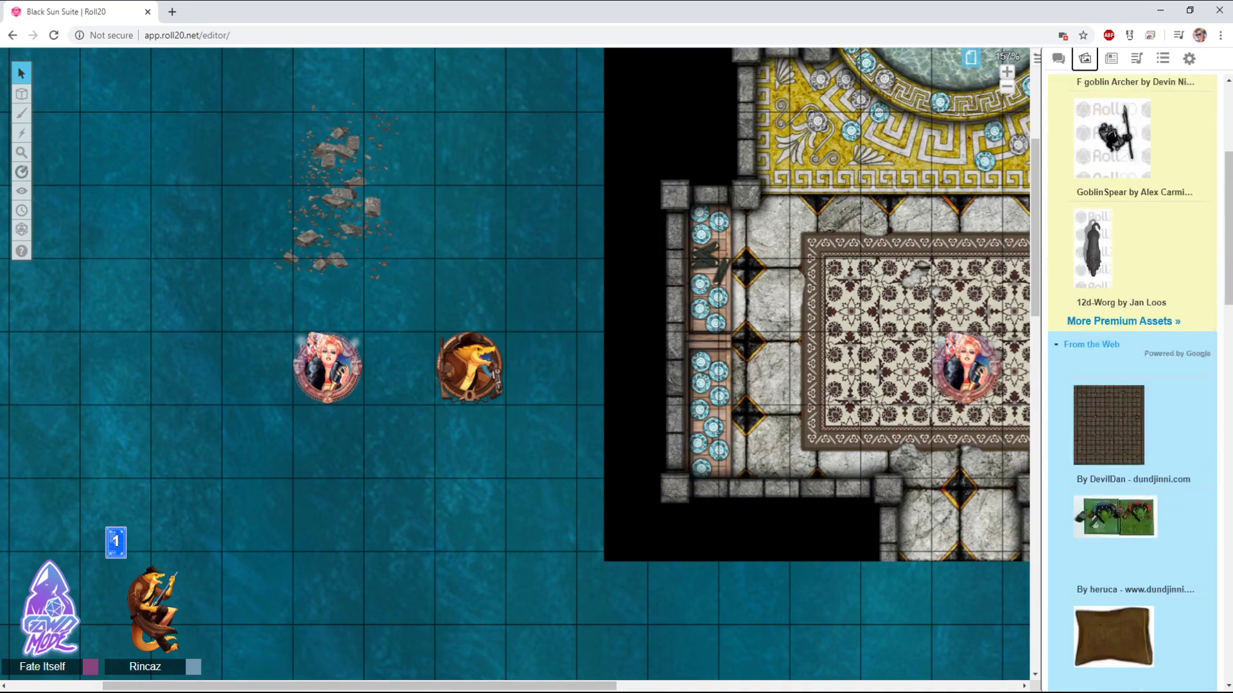
scroll(1132, 385, up, 4)
drag(1078, 118, 1049, 118)
key(BackSpace)
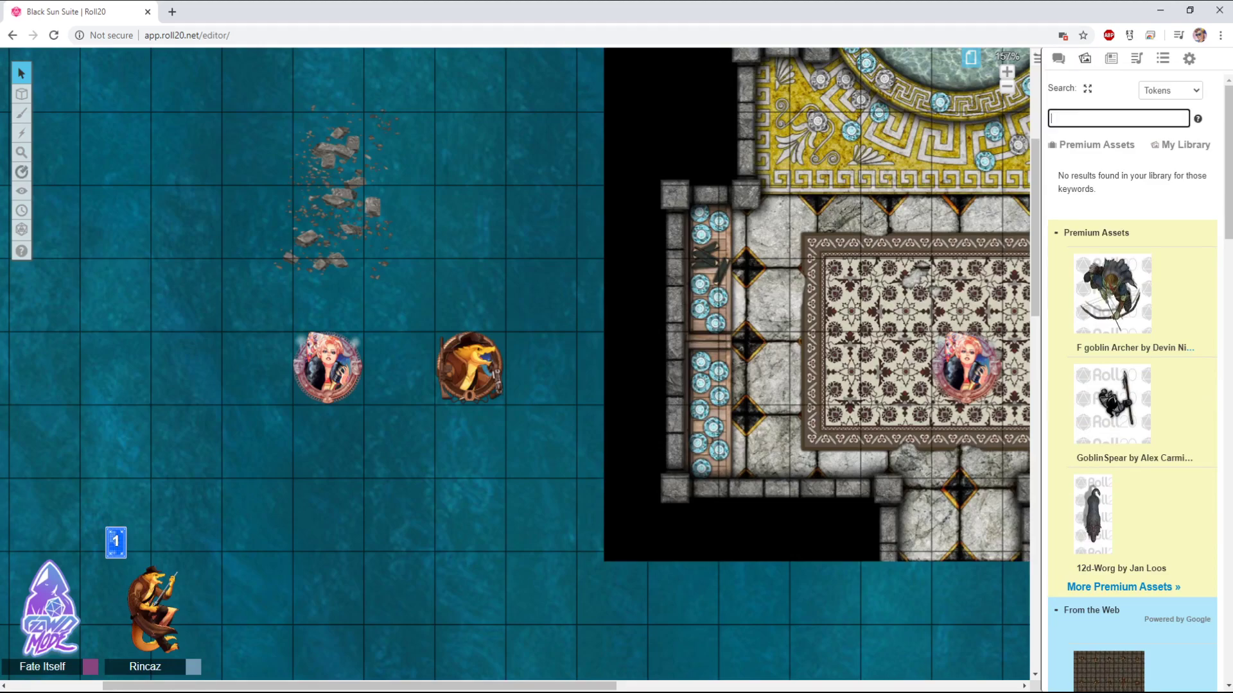
Select the Rincaz token and view the list of actions available for it
click(469, 366)
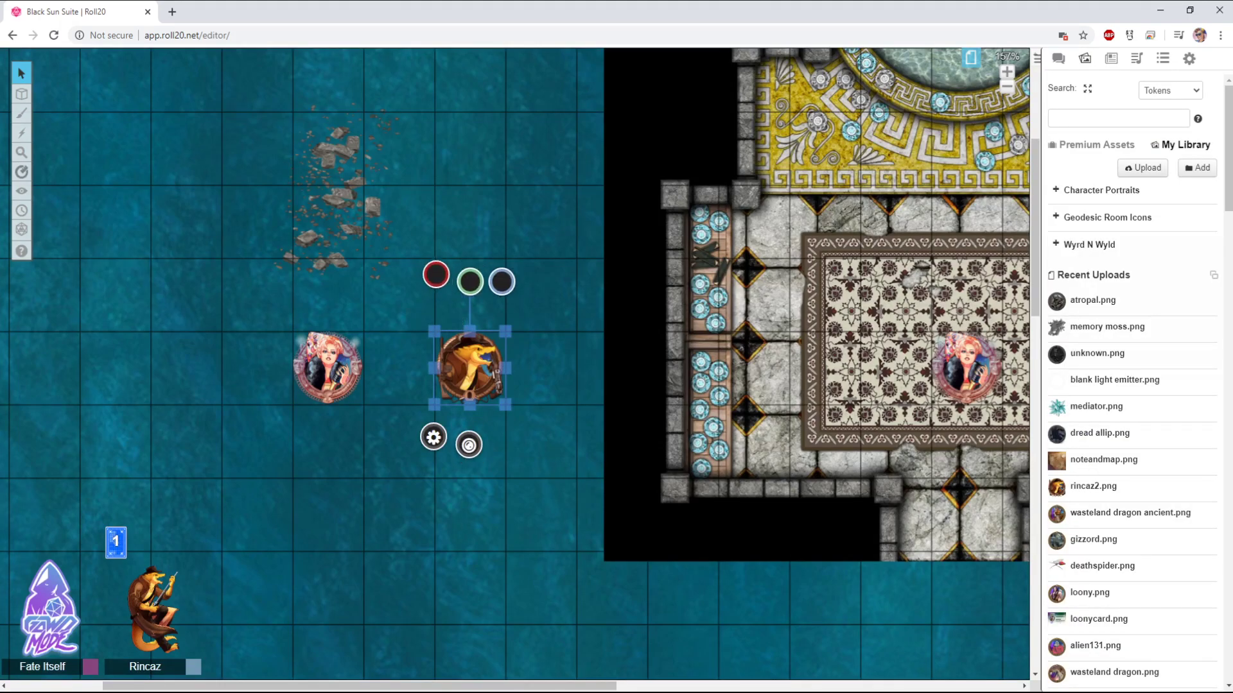
mouse_move(496, 395)
mouse_down()
mouse_move(518, 418)
mouse_move(505, 405)
mouse_up()
right_click(483, 376)
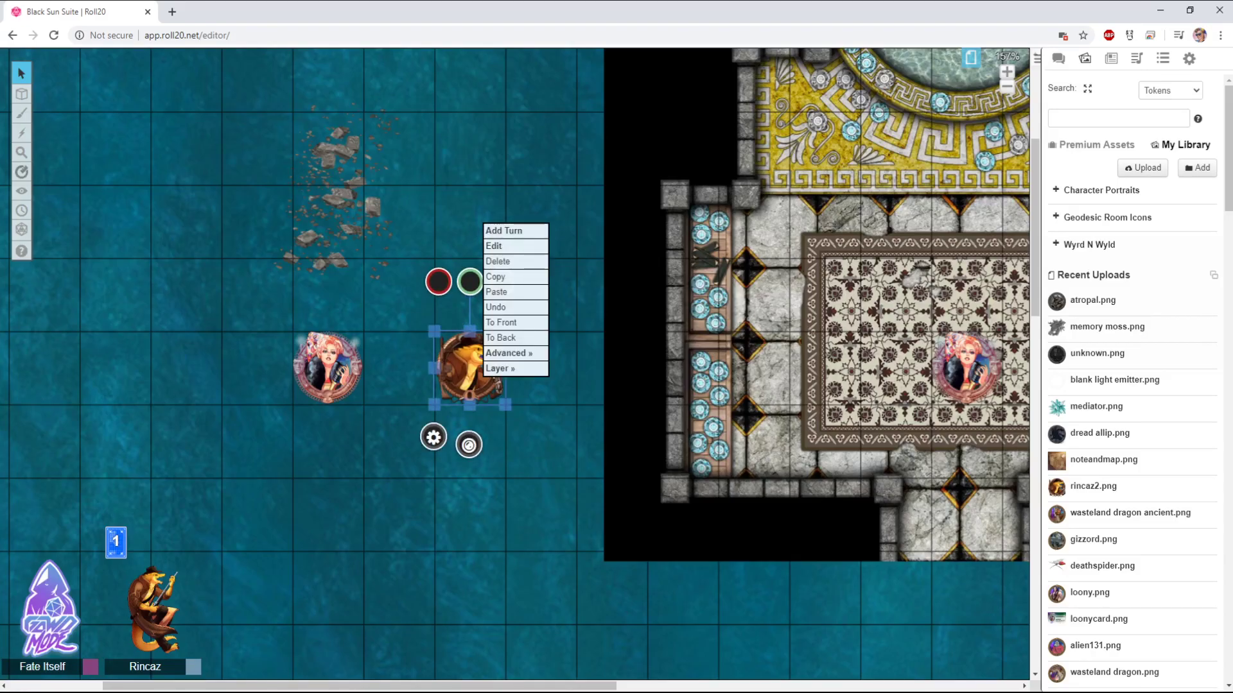
key(Escape)
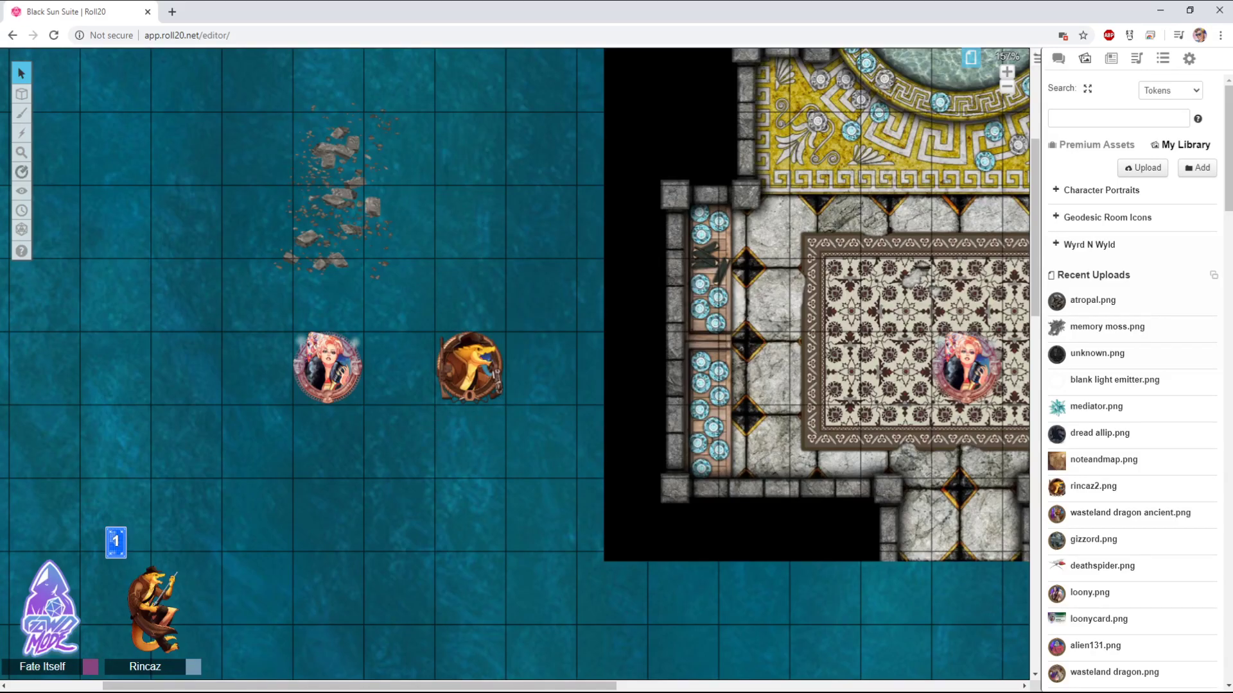
View the Rincaz token's basic settings and close them without saving
click(470, 367)
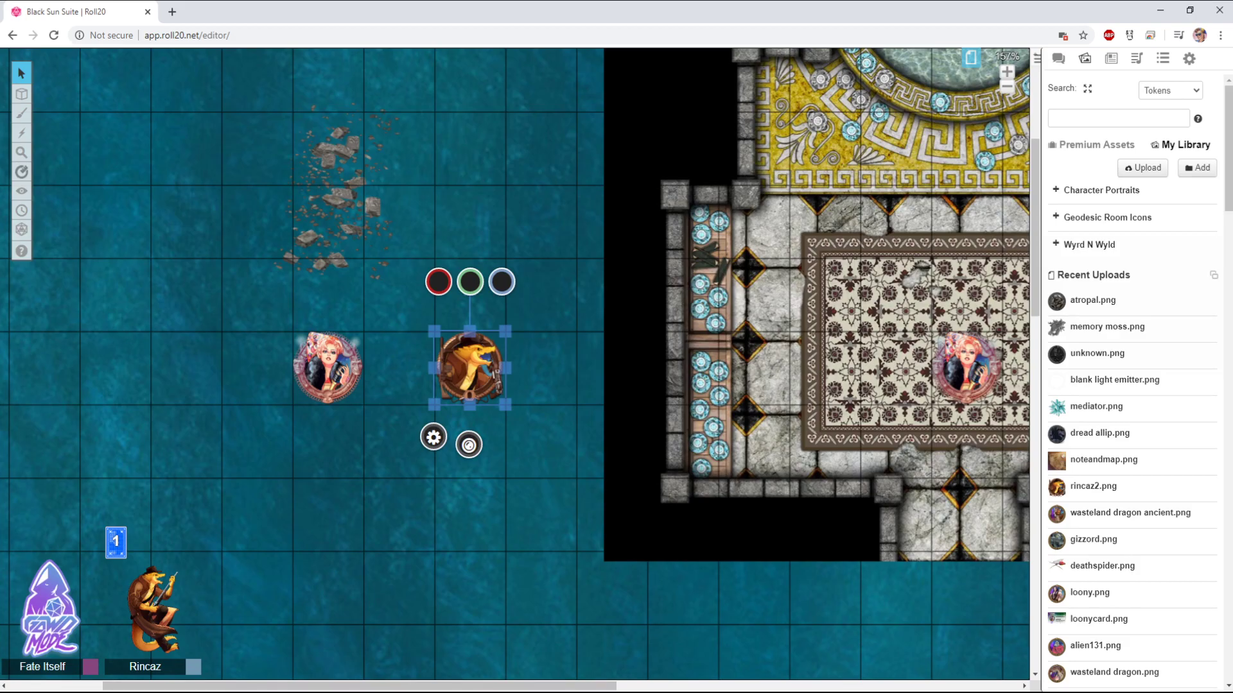
double_click(451, 389)
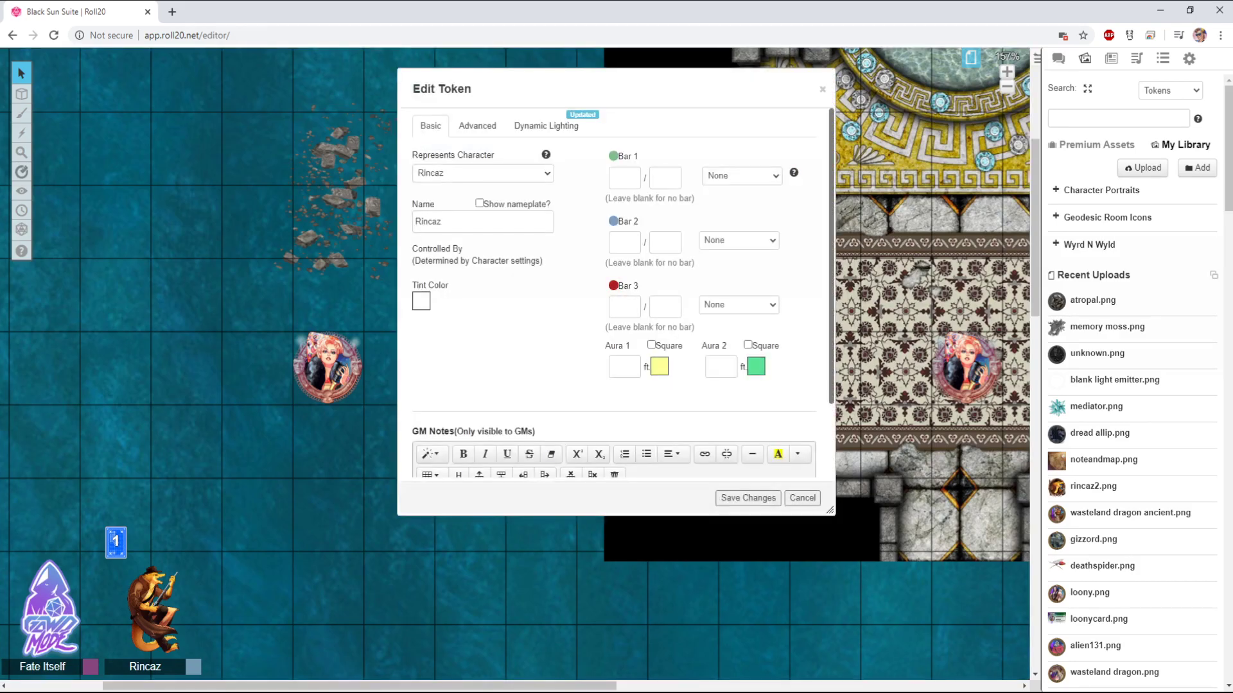
click(823, 89)
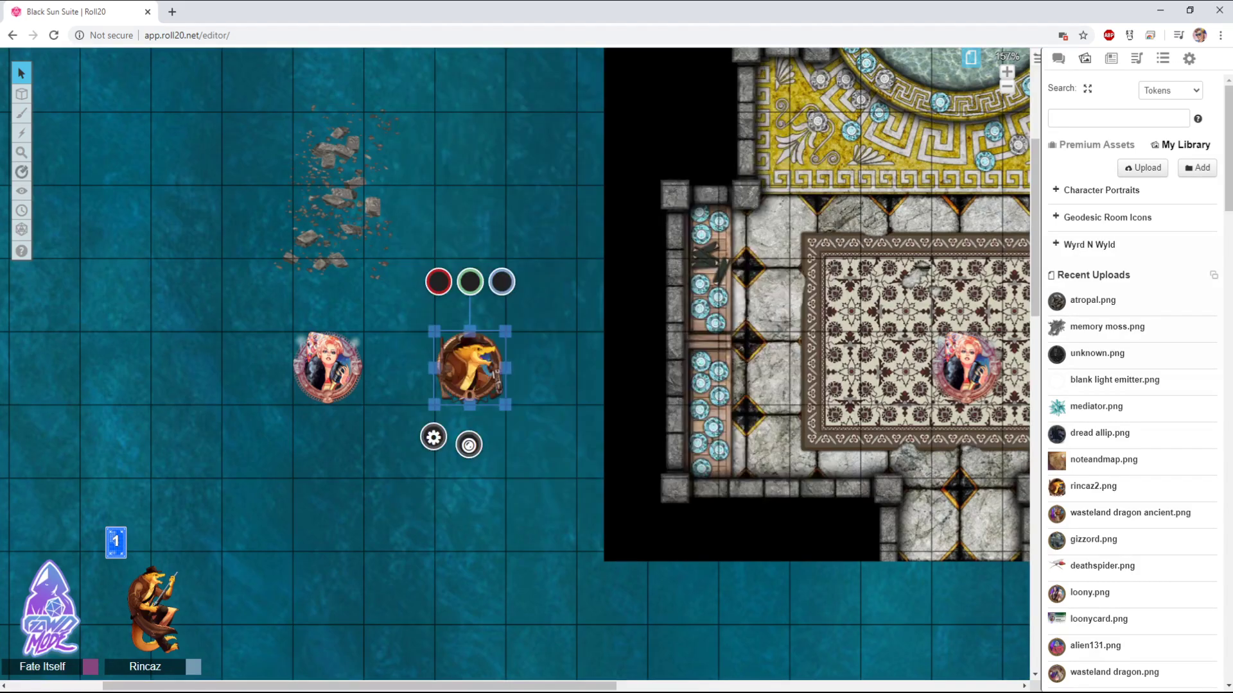
key(Escape)
Examine the Rincaz token's red bar value and its basic settings without entering or saving anything
click(469, 367)
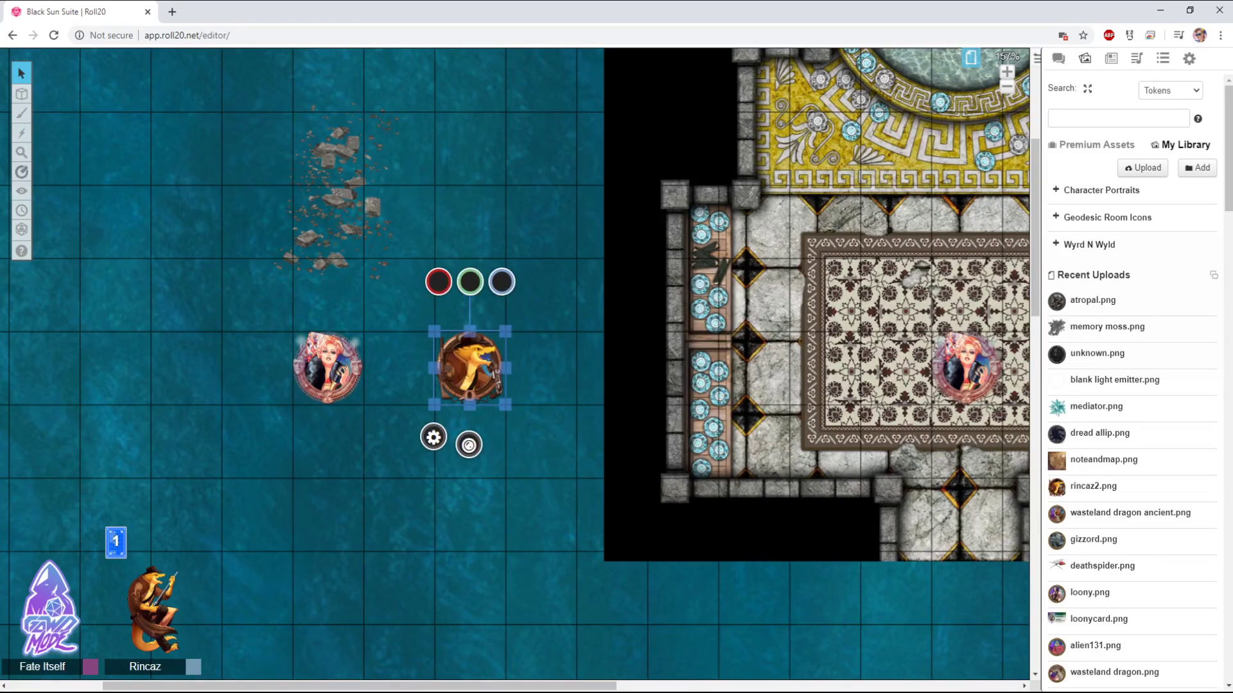
click(438, 281)
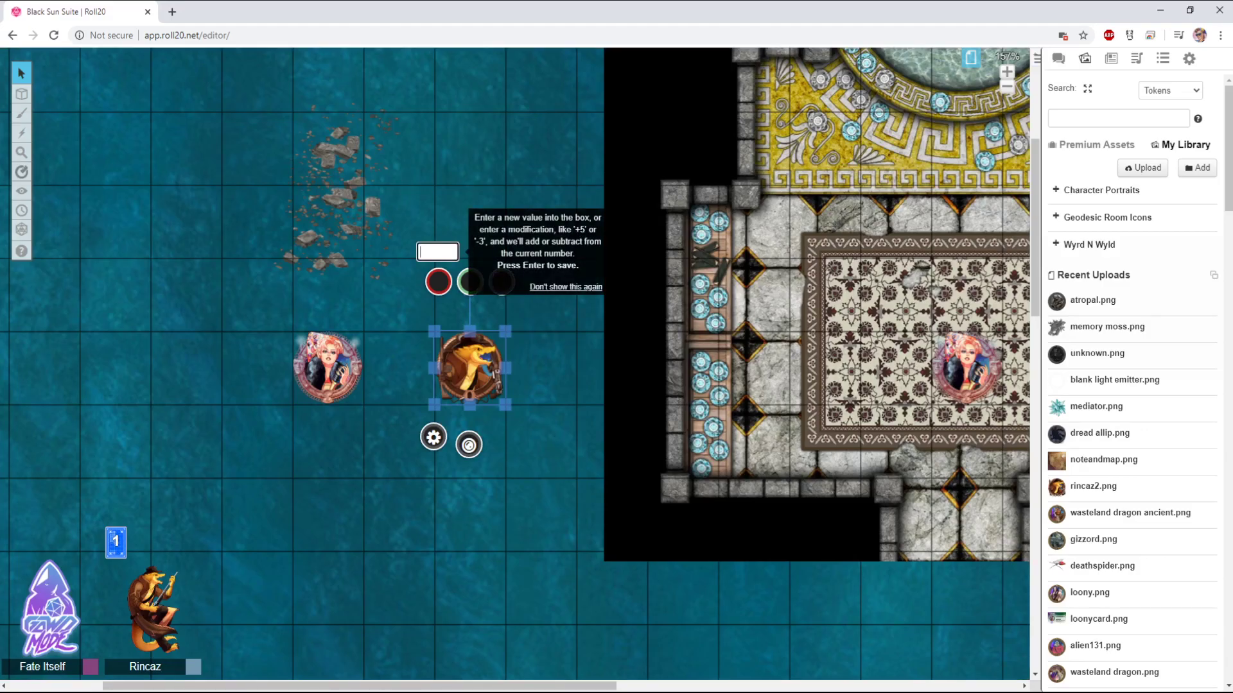
key(Escape)
click(470, 367)
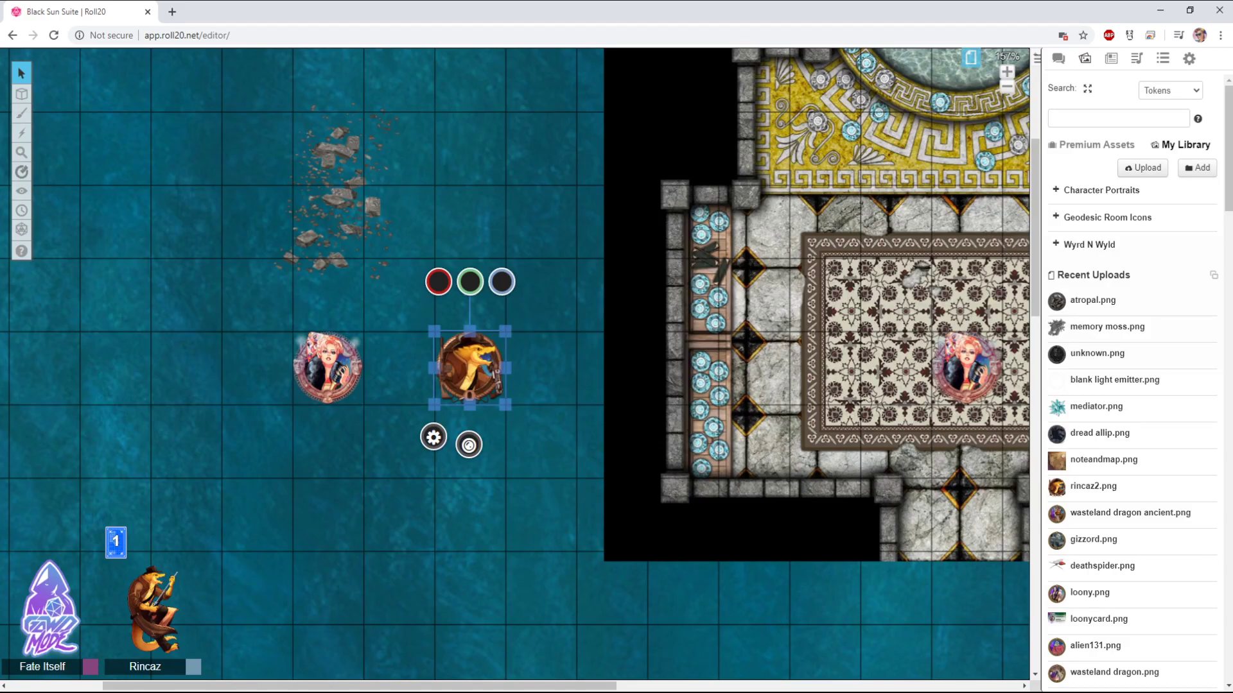
click(438, 282)
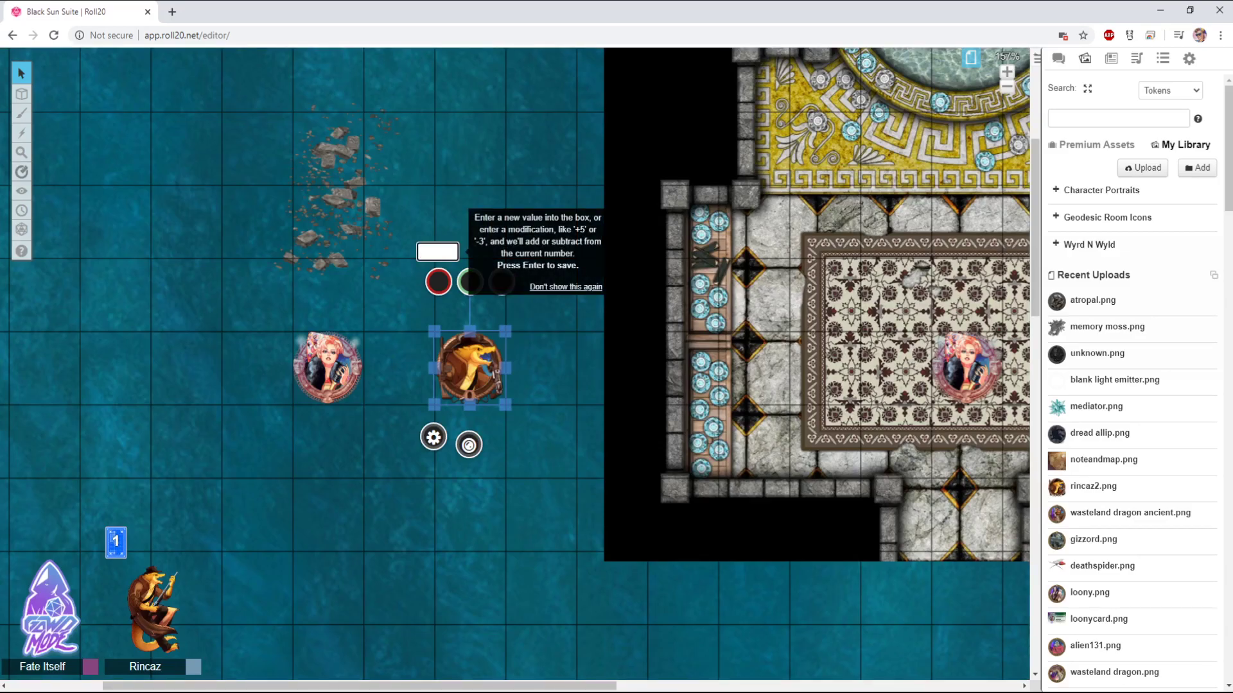
key(Escape)
click(469, 367)
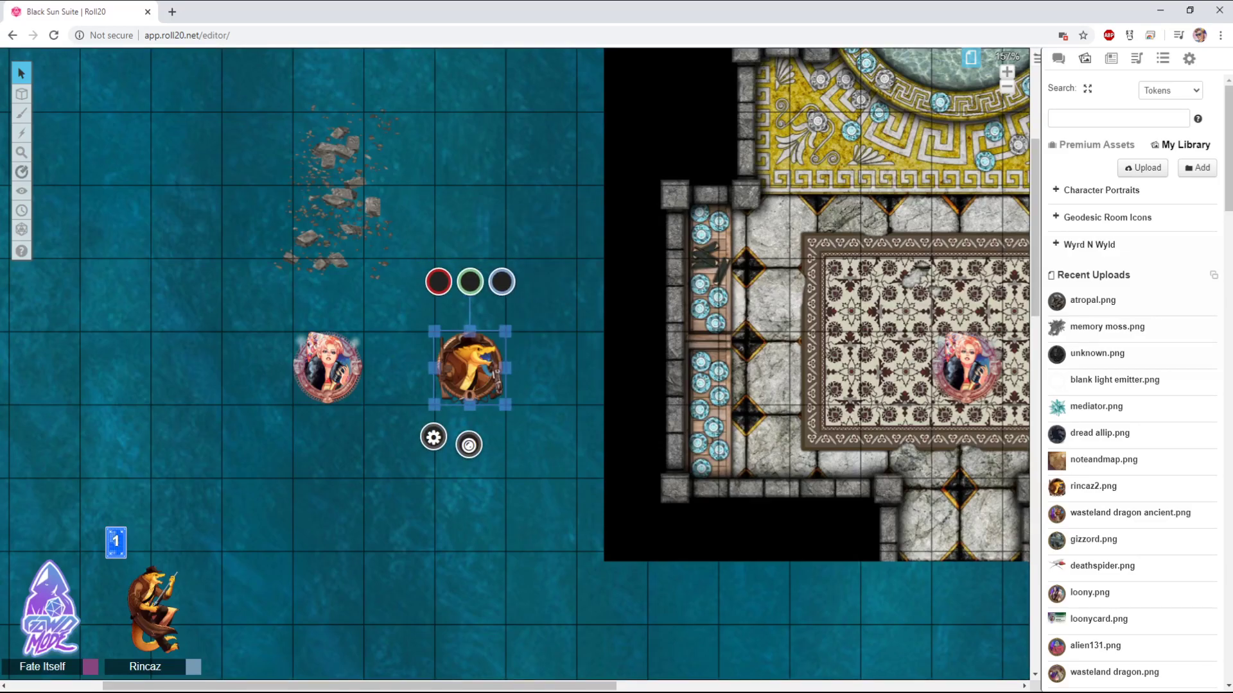
click(433, 437)
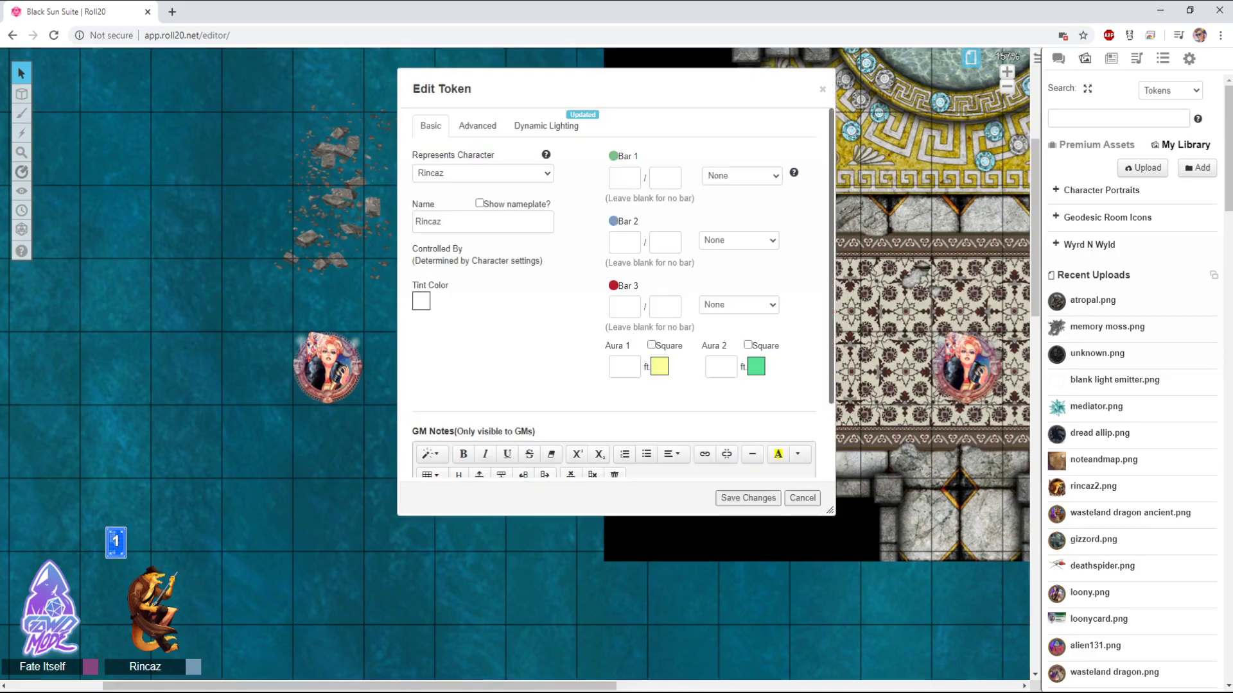
click(802, 497)
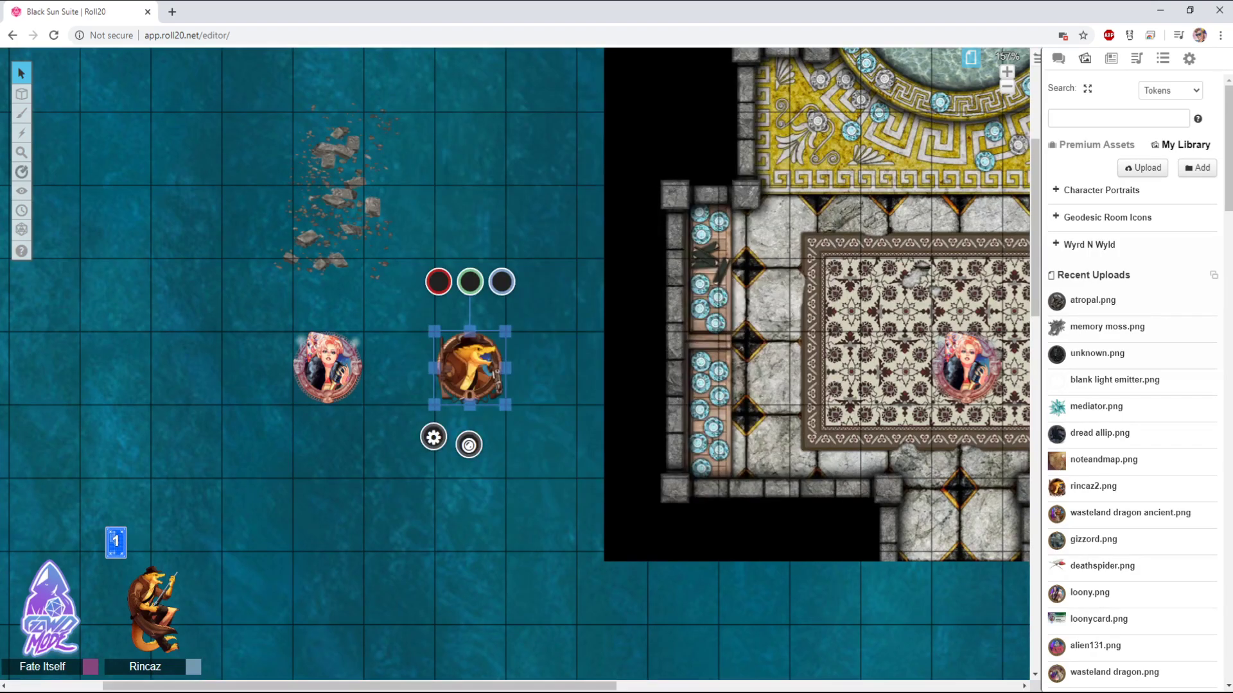
Set the Rincaz token's green bar value to 5 and deselect the token
click(469, 281)
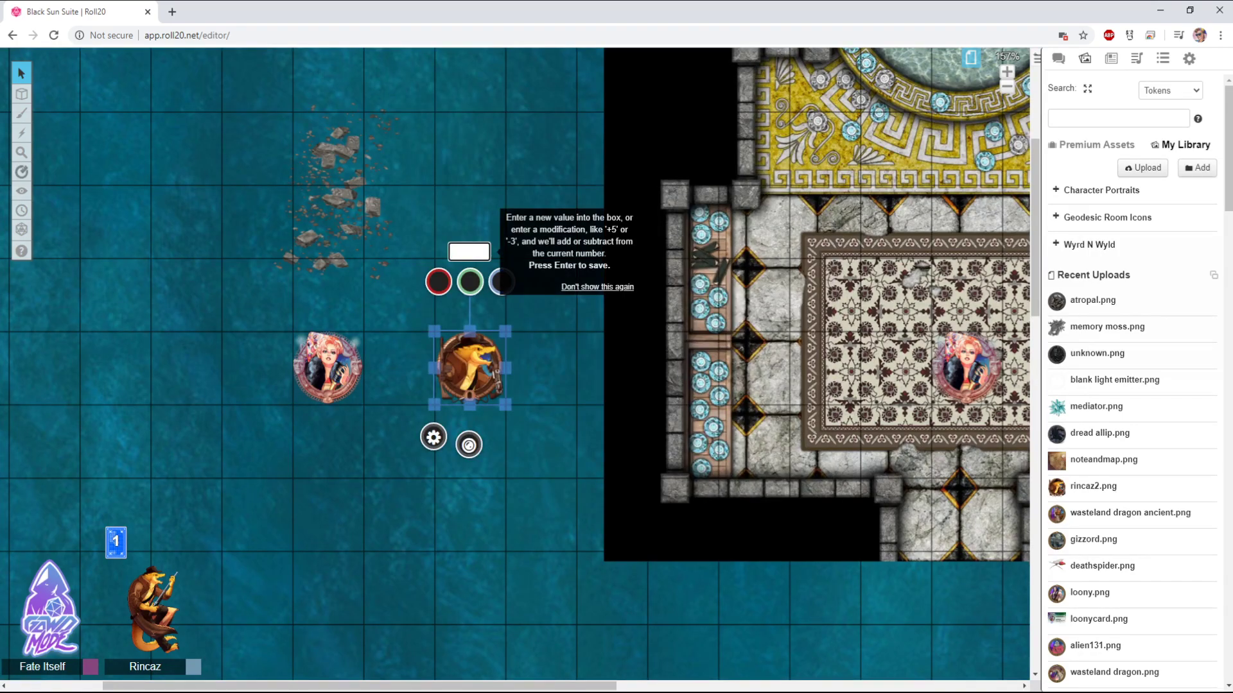
text(5)
key(Return)
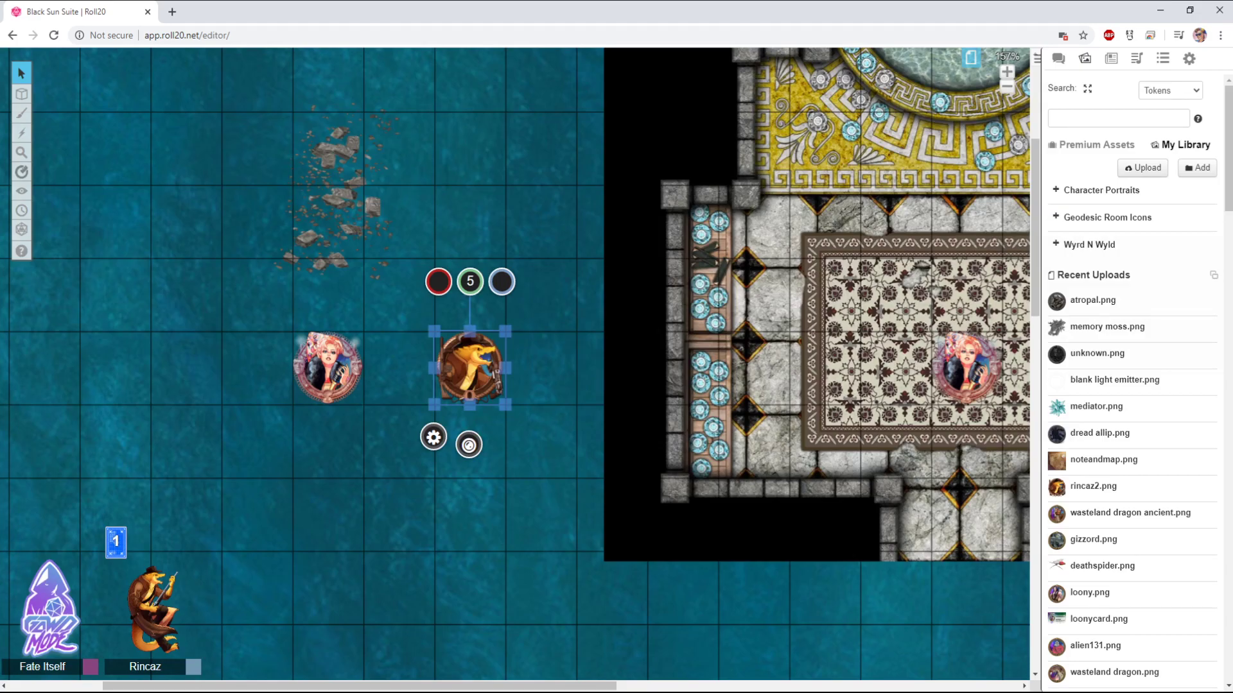
click(469, 282)
key(Escape)
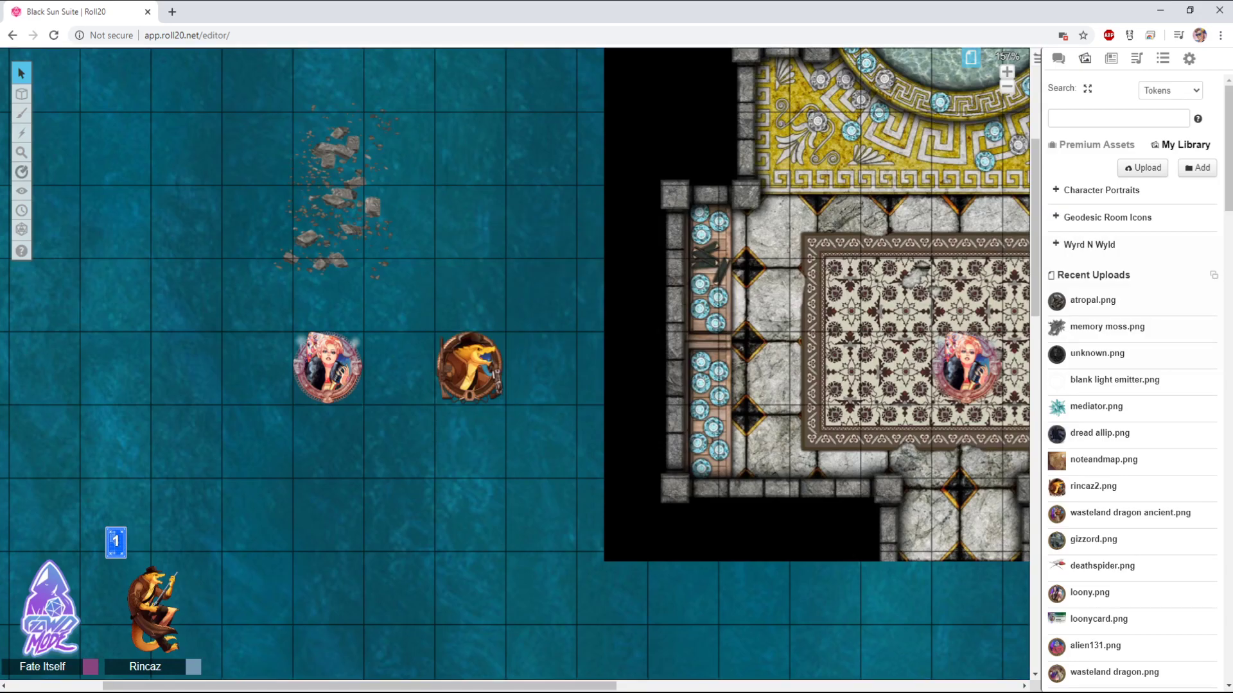
Reopen the Rincaz token's green bar value to inspect it, entering no new number
click(469, 368)
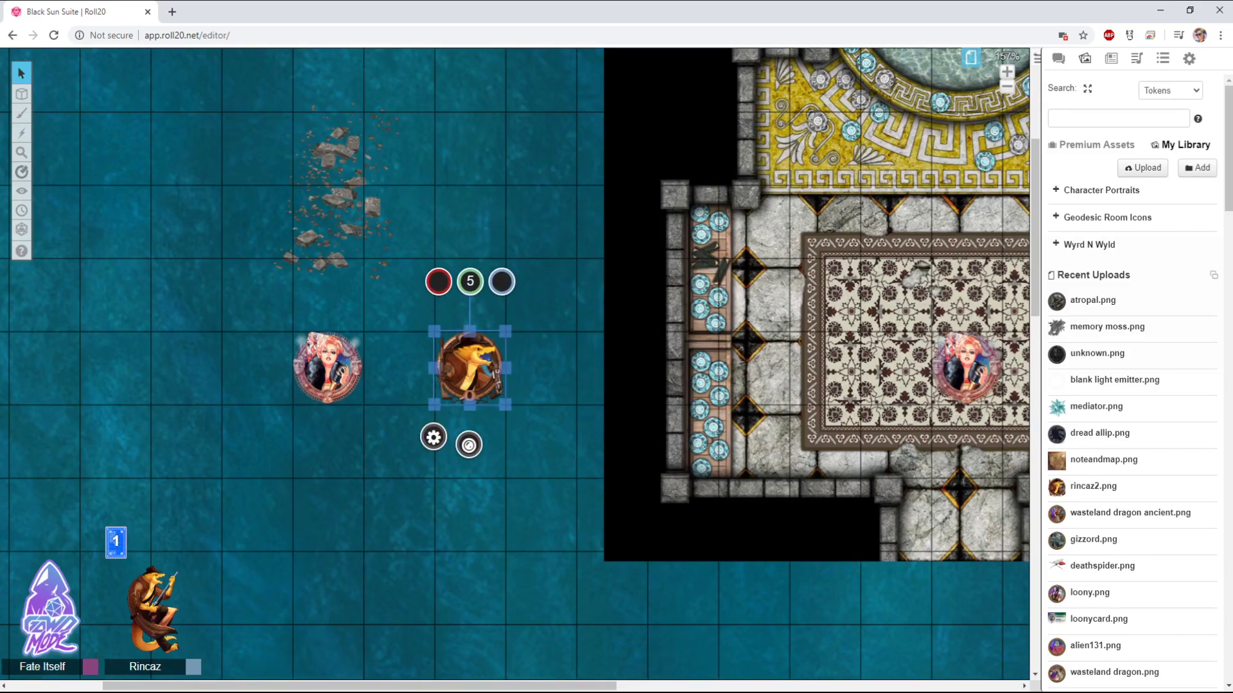
key(Escape)
click(469, 368)
click(470, 281)
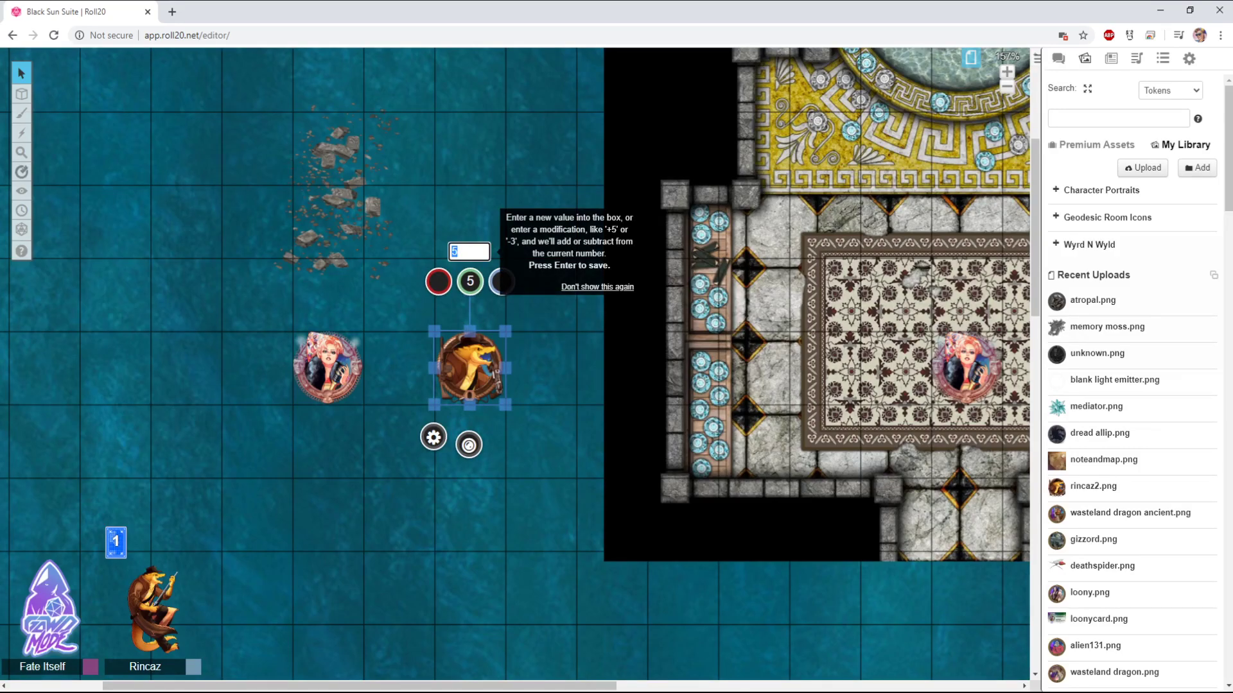
key(Return)
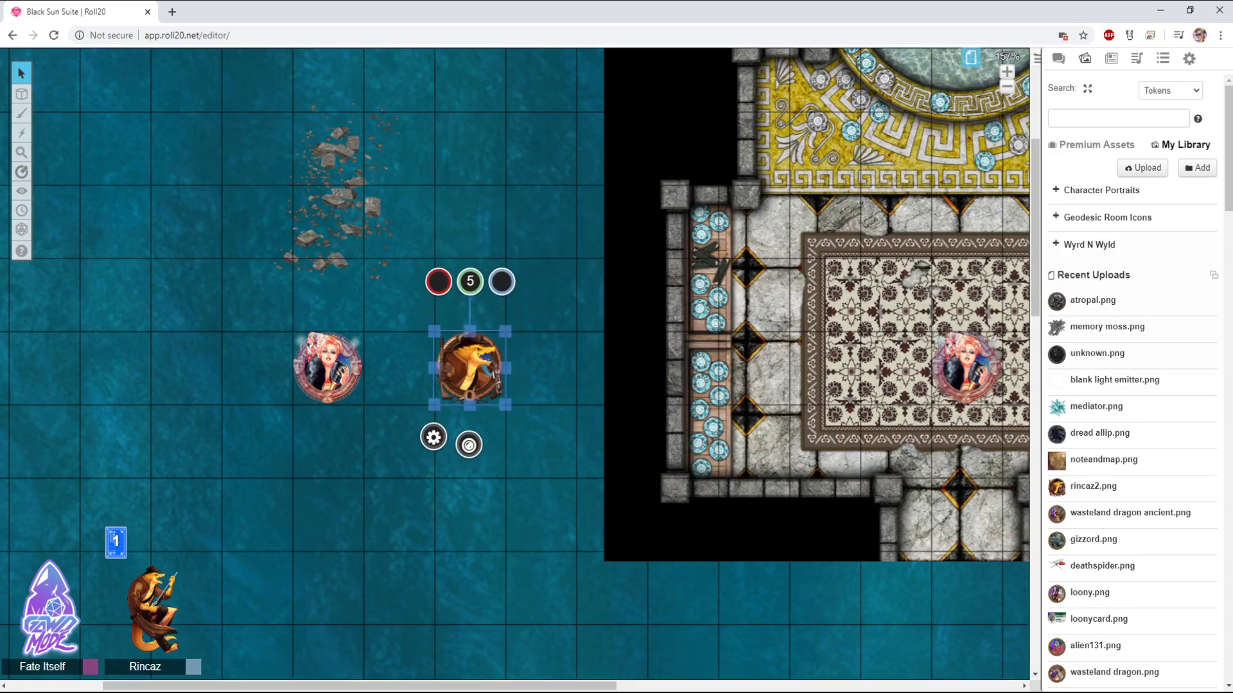
click(470, 368)
key(Escape)
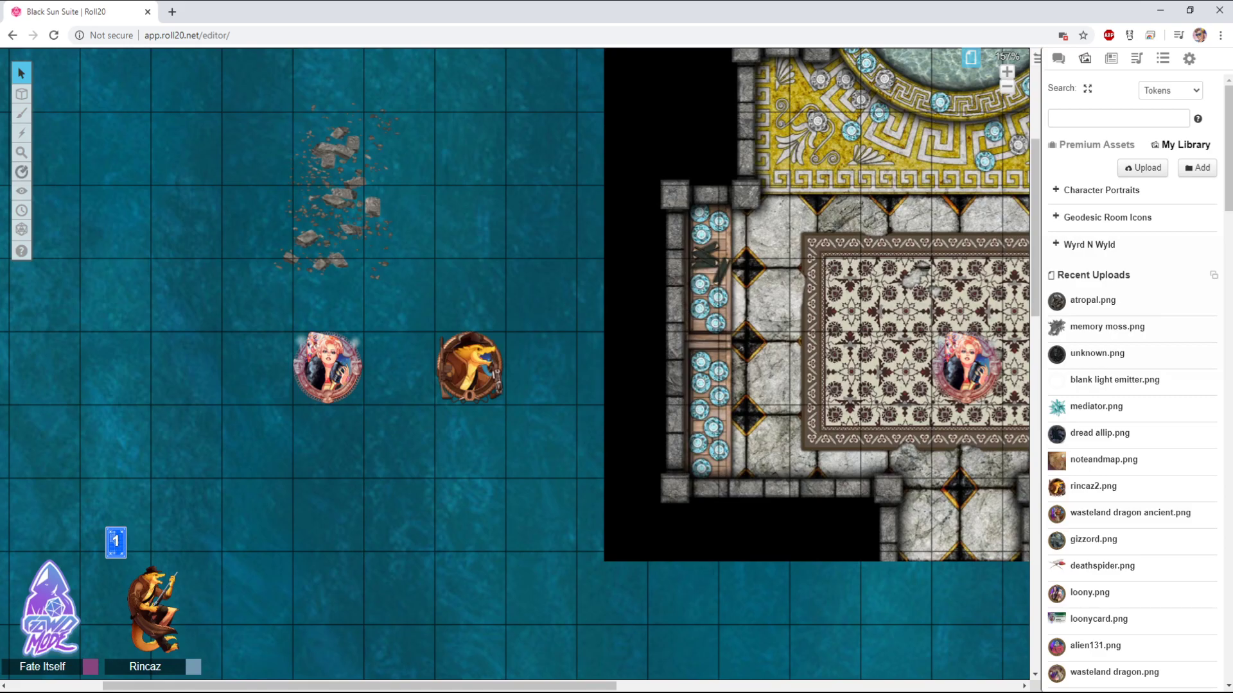
Review the Rincaz token's basic and advanced settings, including its bars and GM notes, and close them without saving
double_click(468, 366)
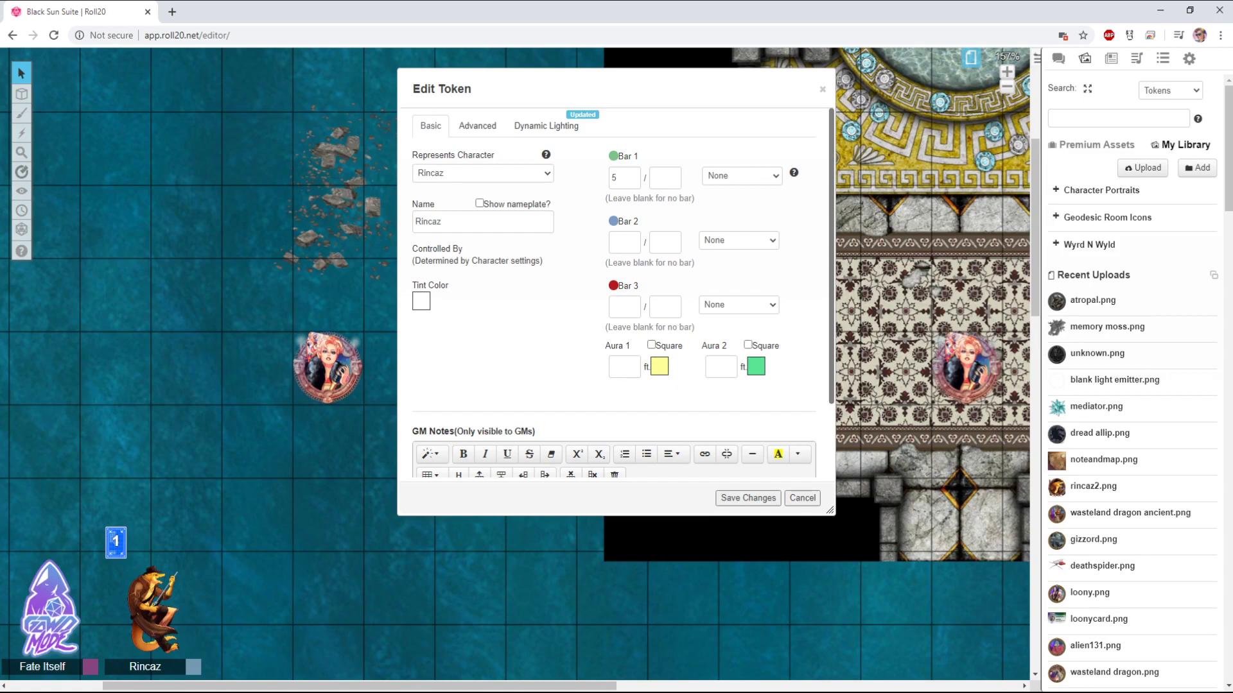
scroll(614, 293, down, 2)
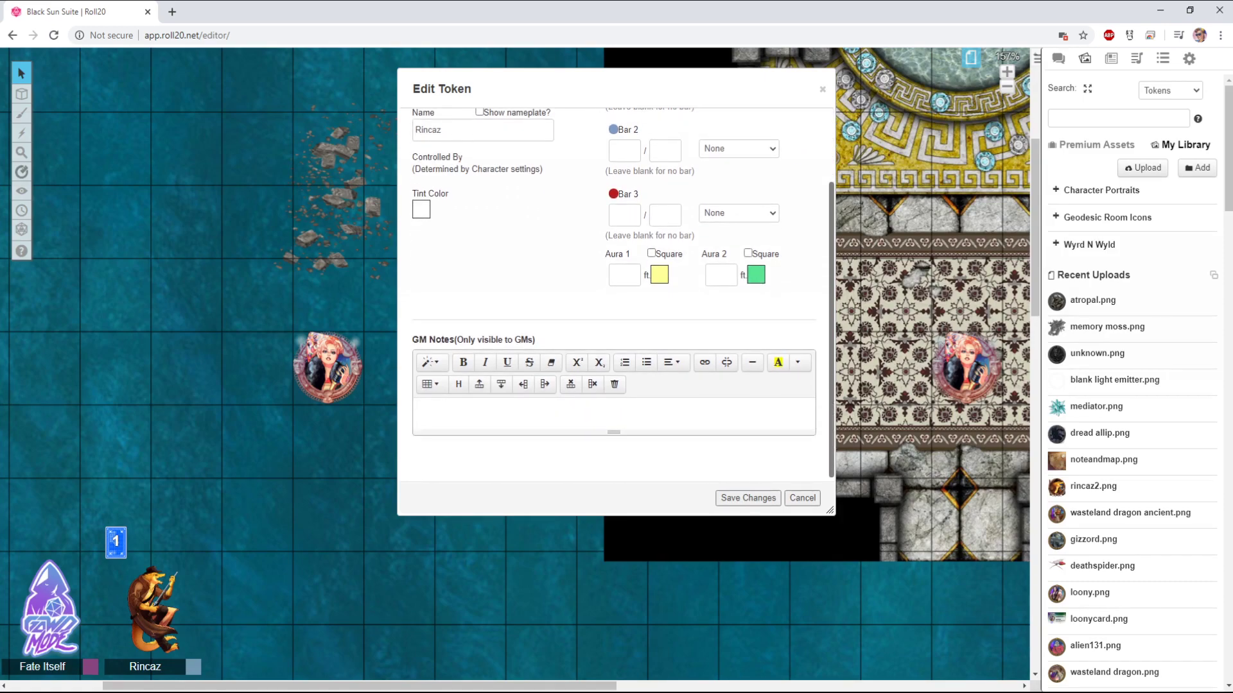
scroll(613, 293, up, 2)
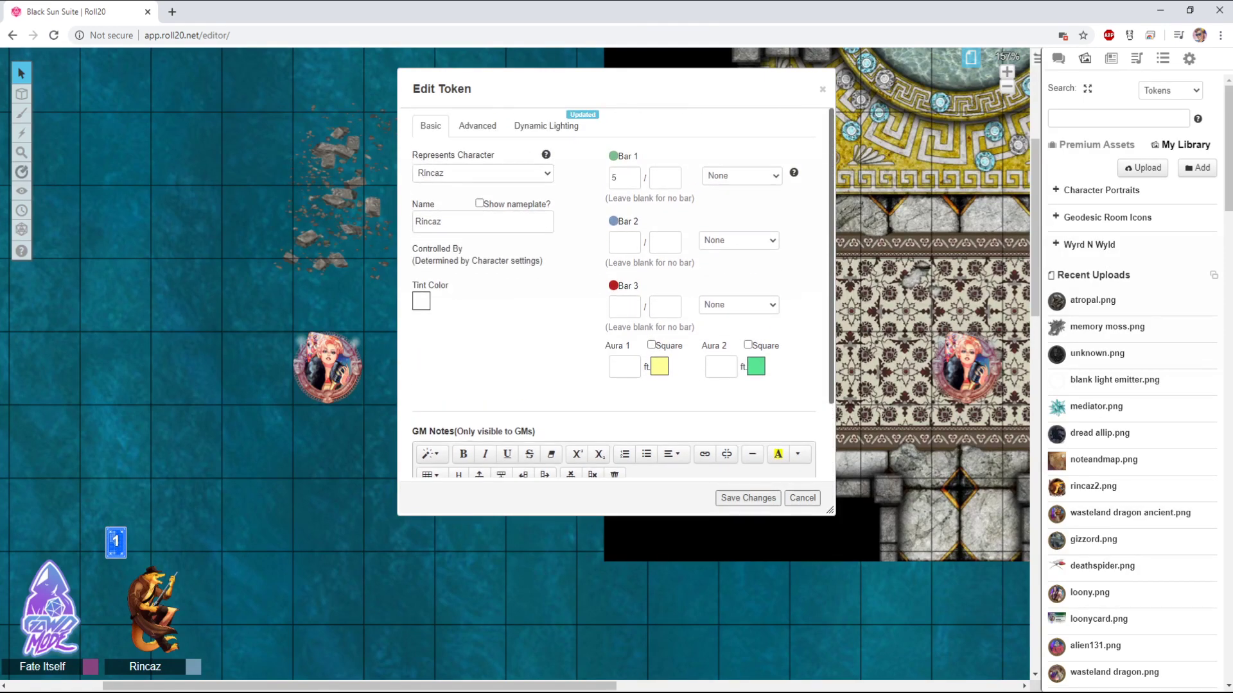
mouse_move(793, 173)
click(476, 126)
click(429, 126)
scroll(614, 293, down, 2)
scroll(614, 293, up, 2)
click(801, 497)
key(Escape)
click(469, 368)
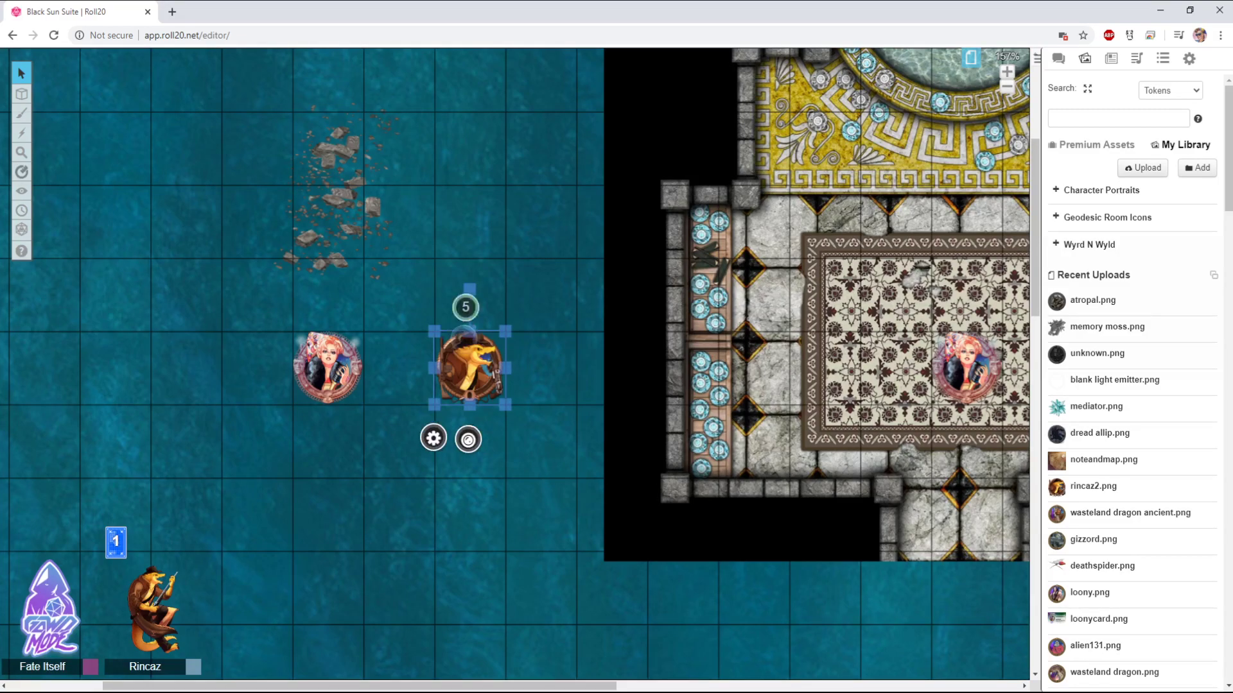
click(434, 437)
click(801, 497)
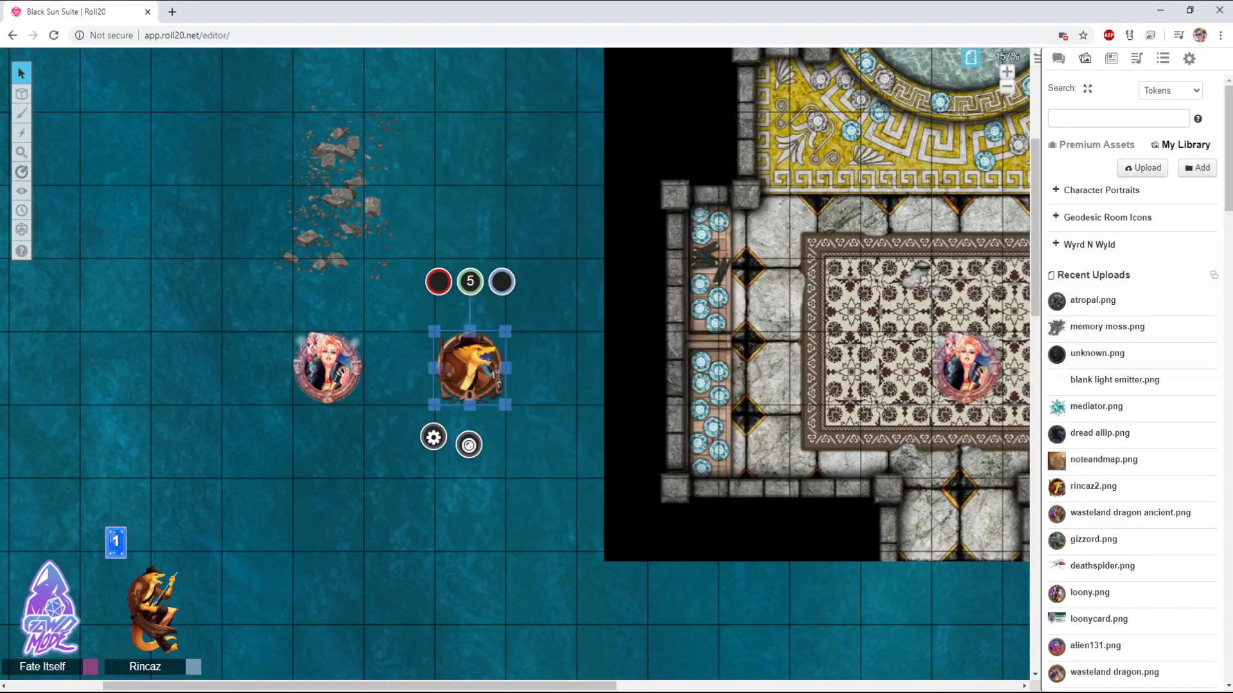
key(Escape)
click(470, 368)
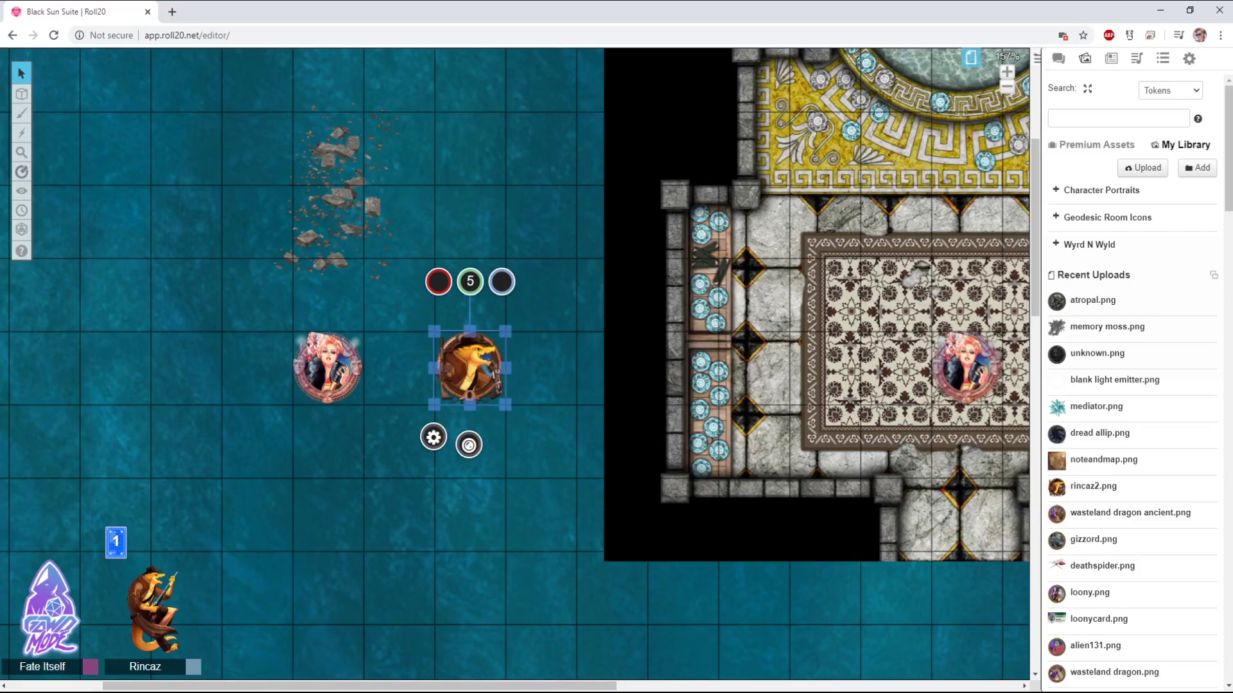
key(Escape)
click(469, 368)
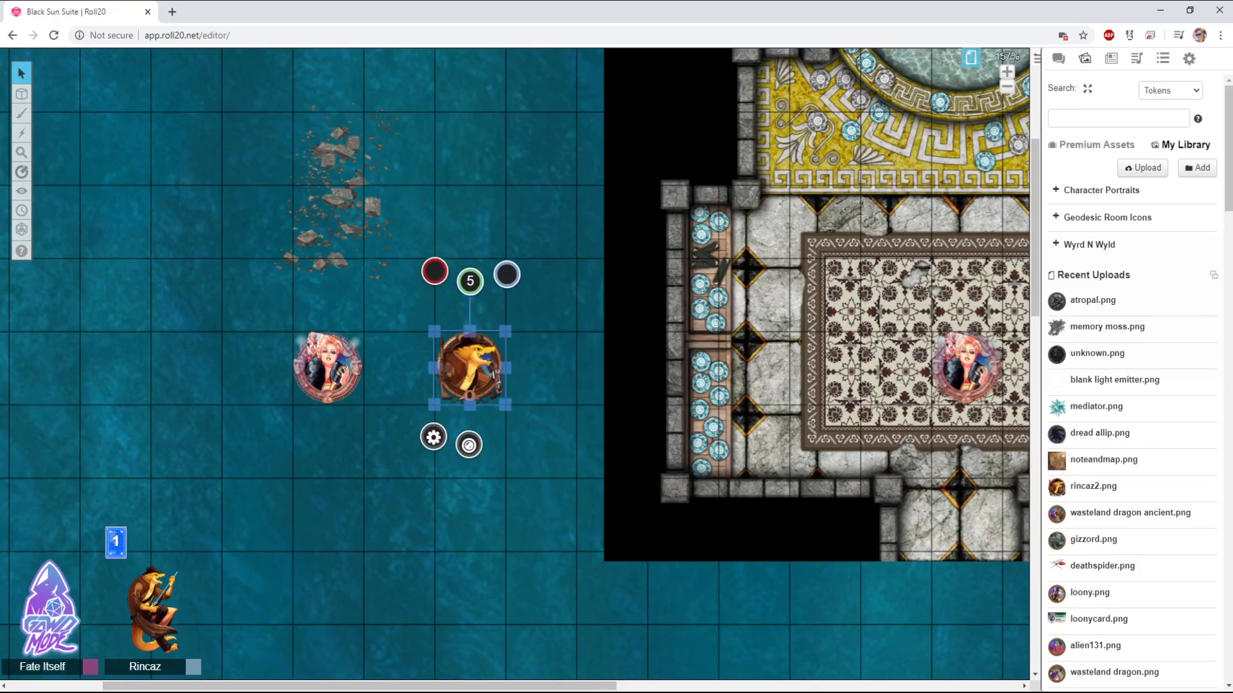
key(Escape)
click(469, 367)
key(Escape)
Open the Rincaz token's status marker choices and look through the first rows
click(469, 368)
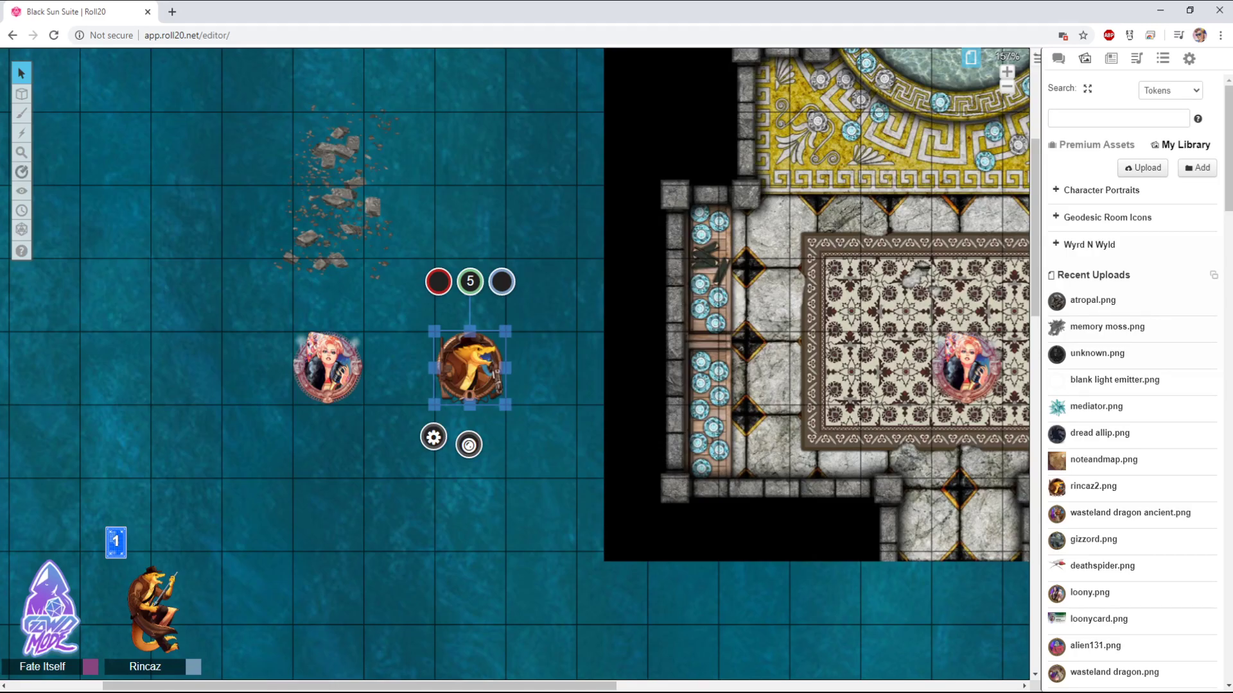
click(468, 445)
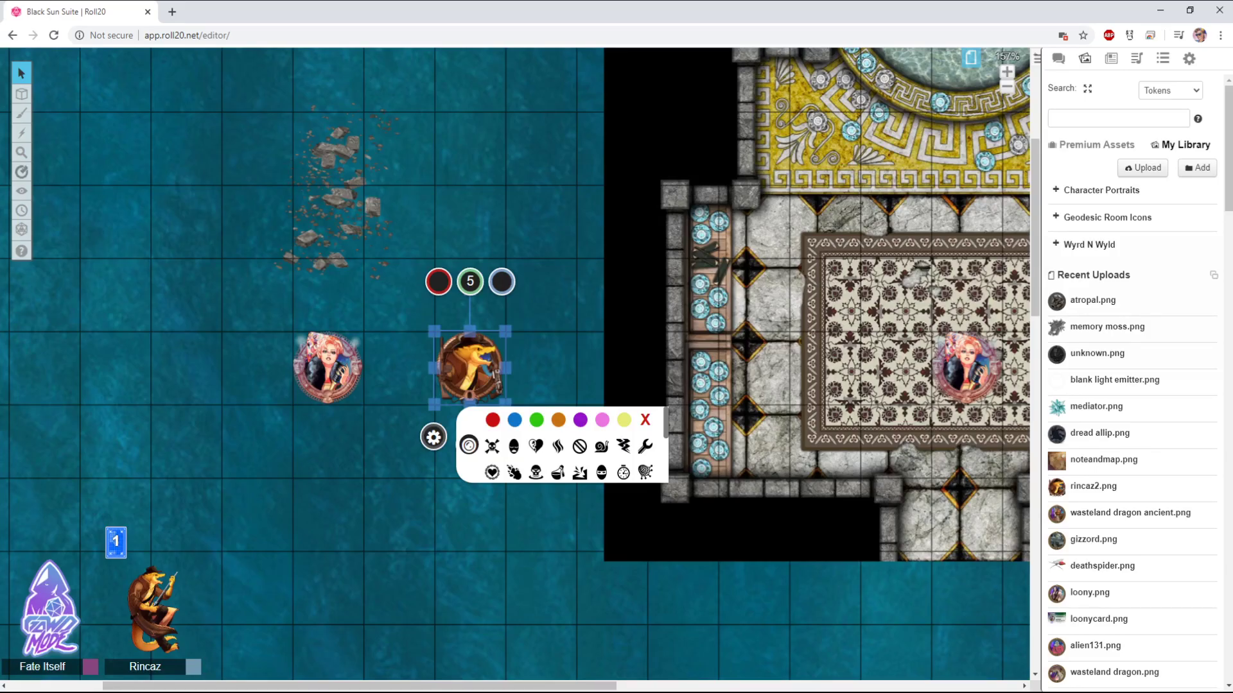
scroll(562, 445, down, 2)
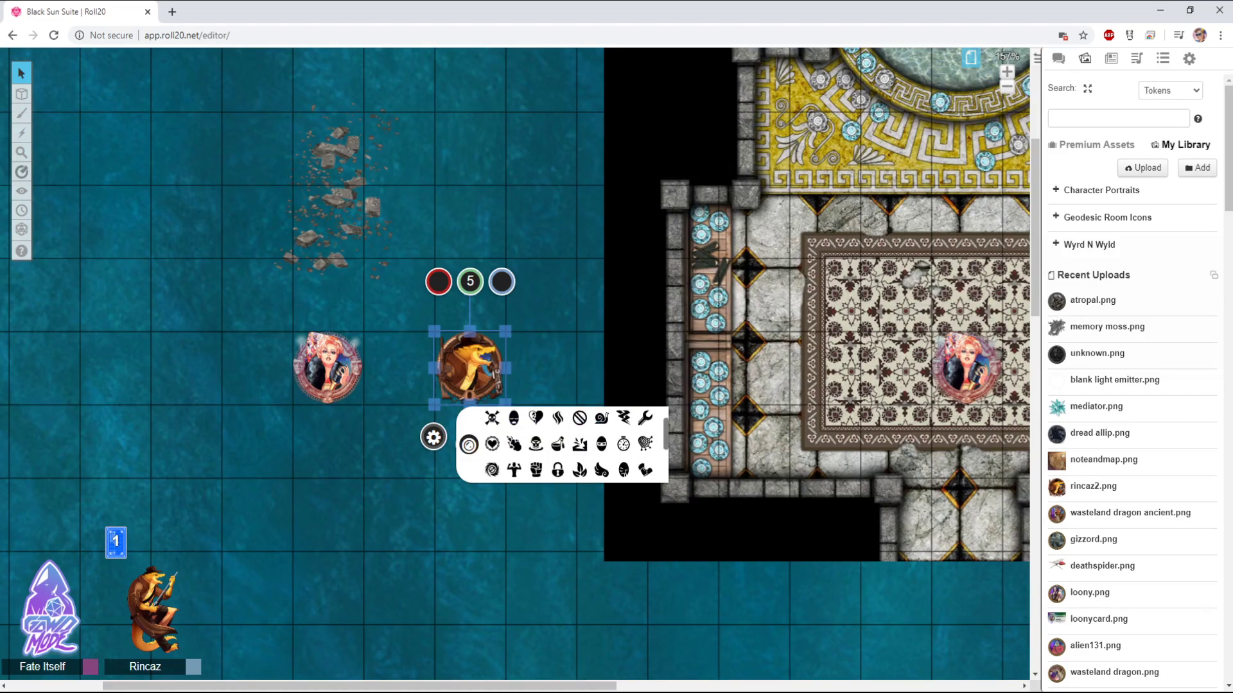
scroll(561, 445, up, 2)
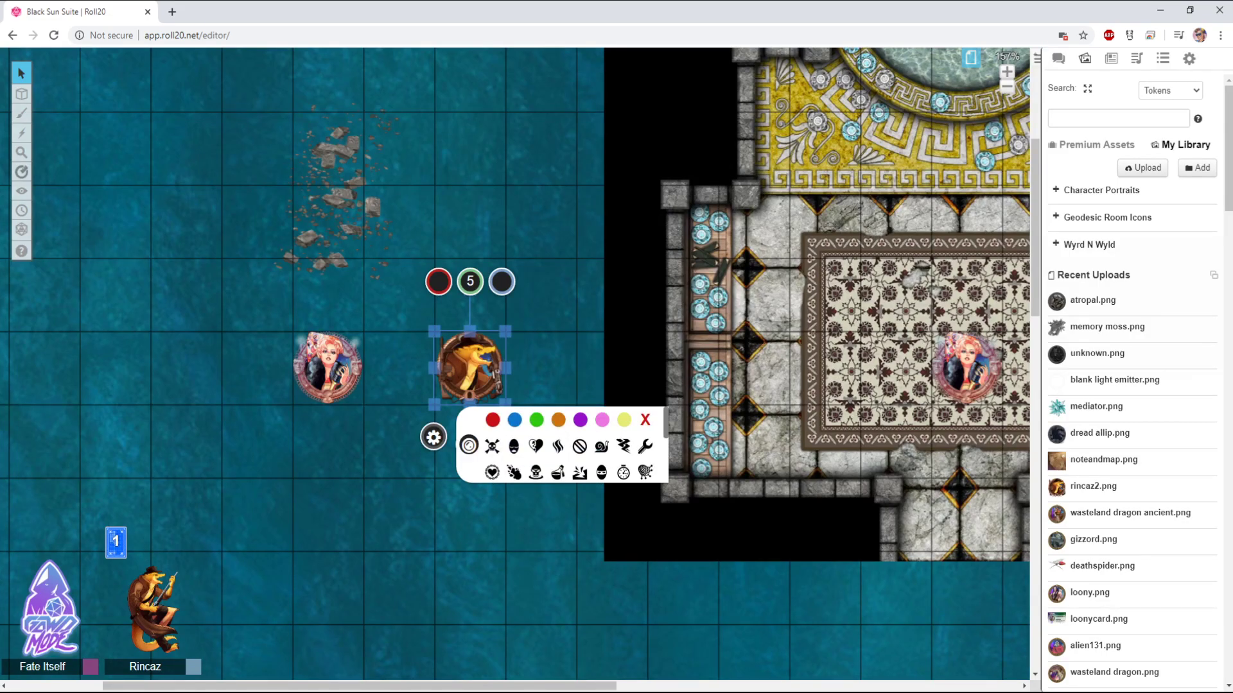
Add the red, blue and green dot markers and the wavy-stripe status marker to the Rincaz token
click(492, 420)
click(515, 420)
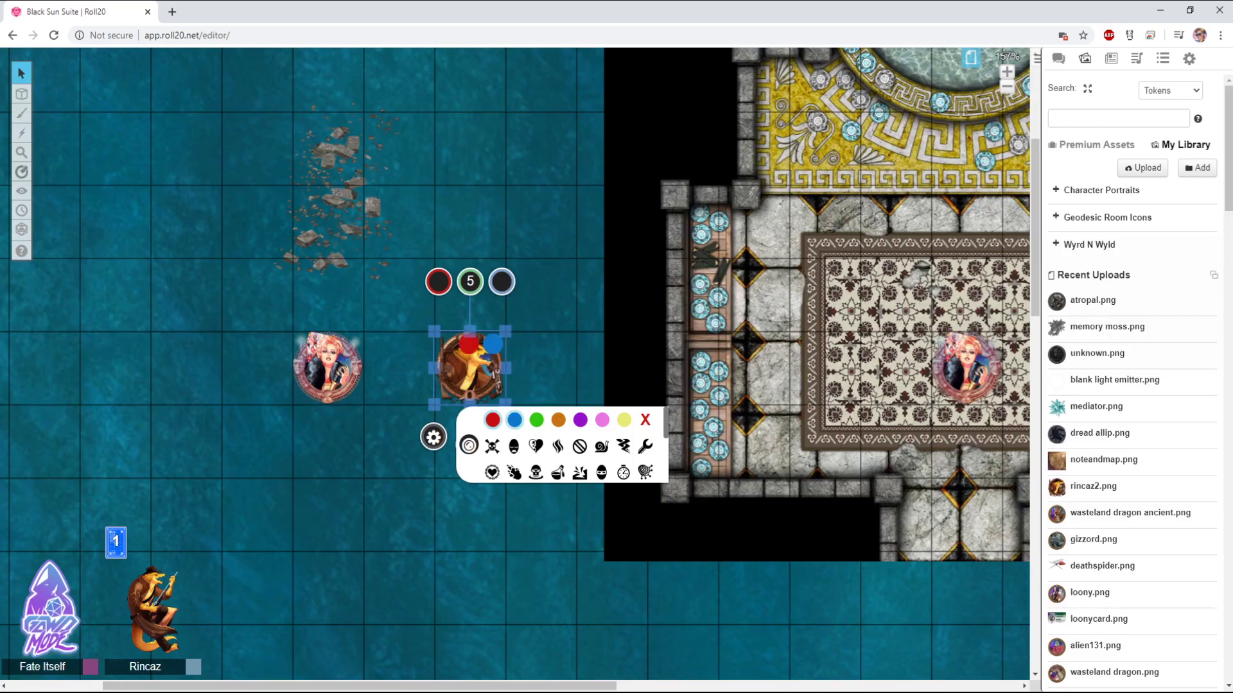
click(536, 419)
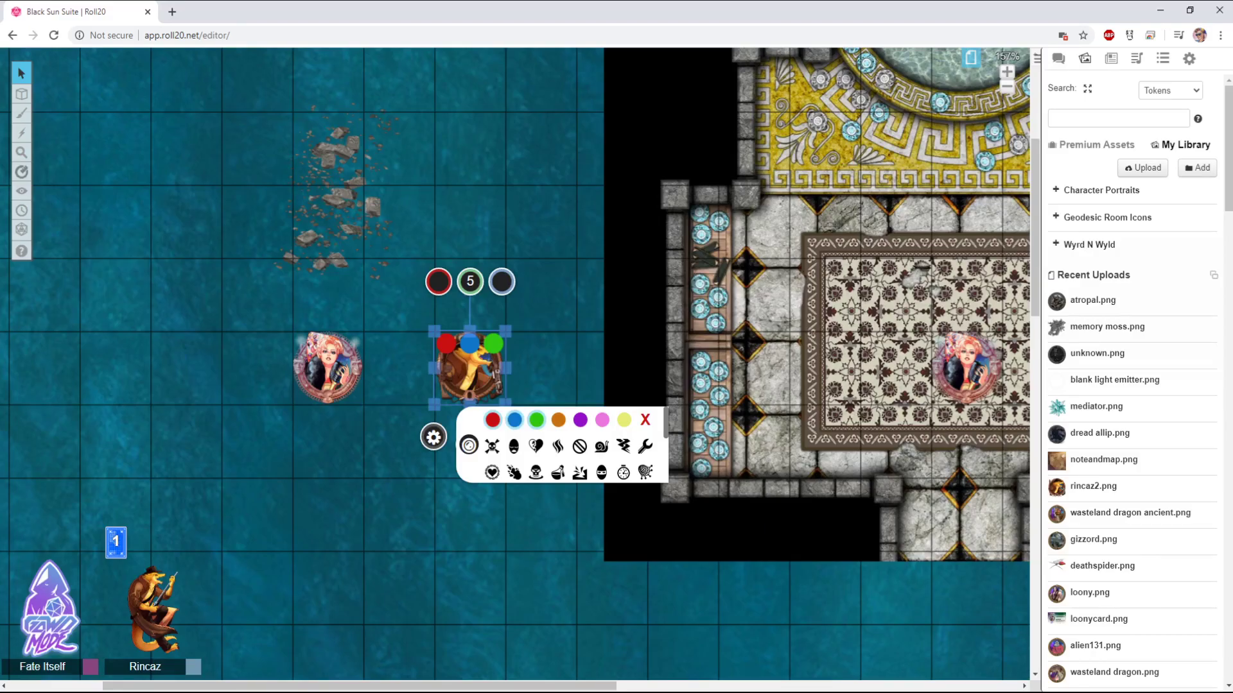
click(557, 446)
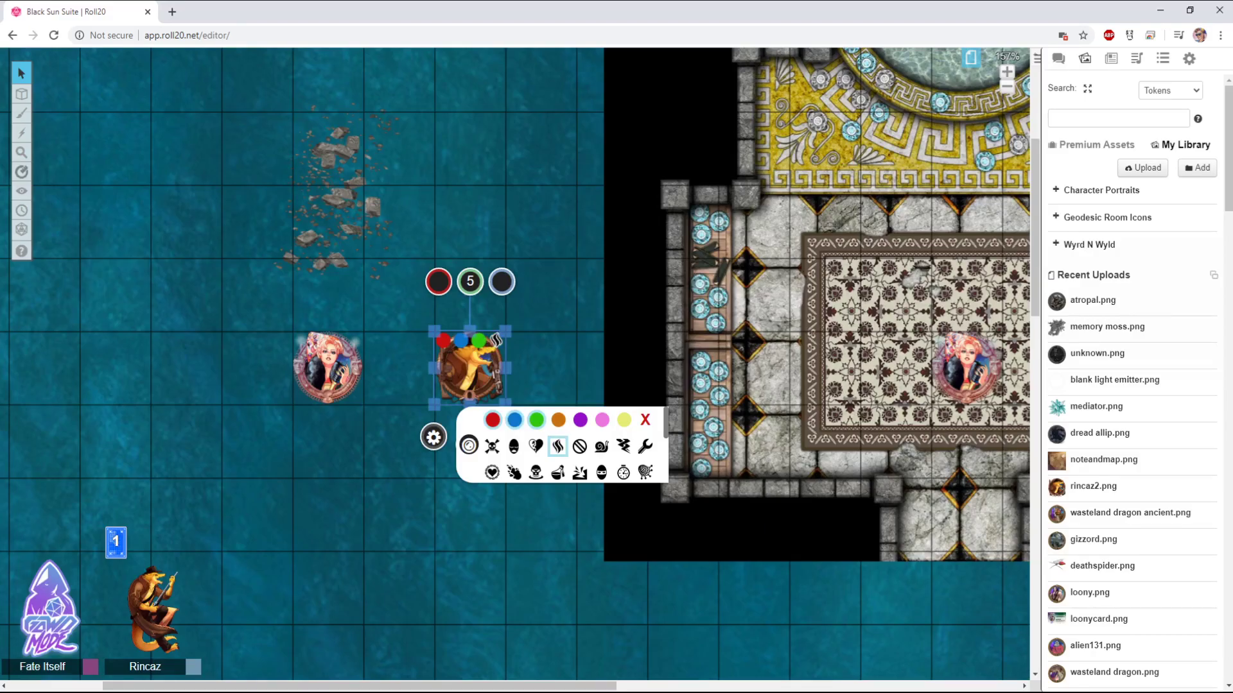
Remove the red, blue, green and wavy-stripe status markers from the Rincaz token
click(493, 420)
click(515, 420)
click(536, 420)
click(557, 447)
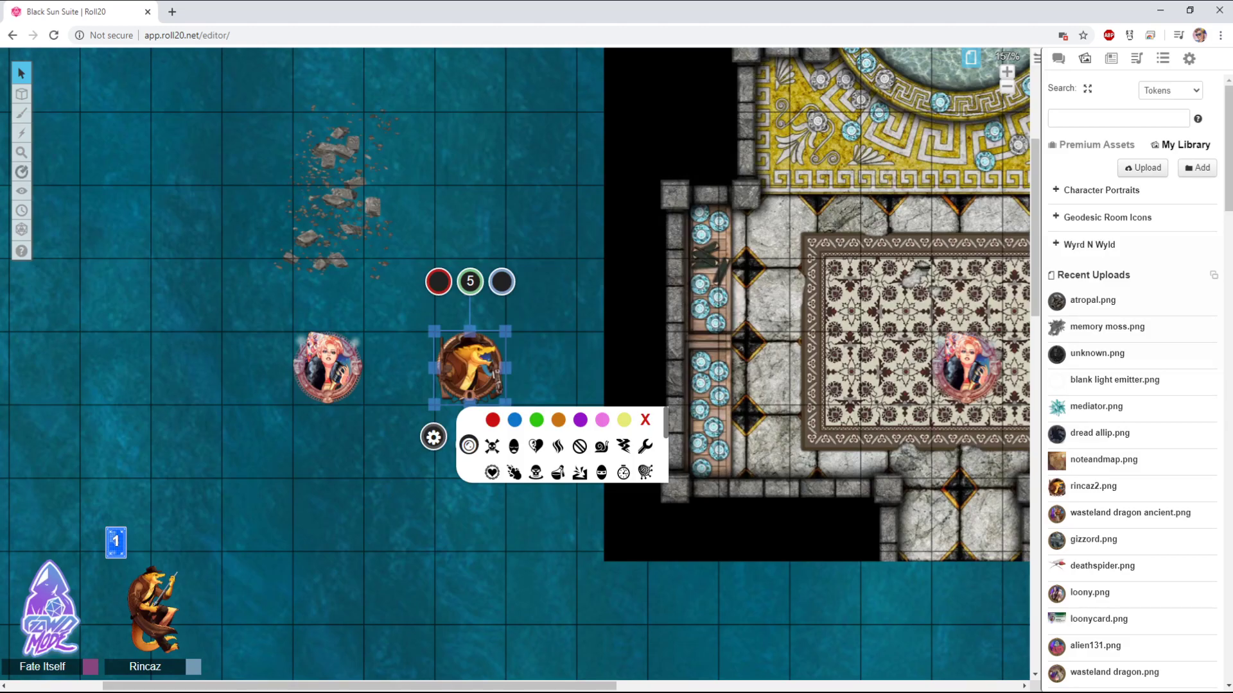
Toggle the snail marker on and off, and mark the Rincaz token with the red status dot
click(601, 446)
click(601, 446)
click(493, 420)
key(Escape)
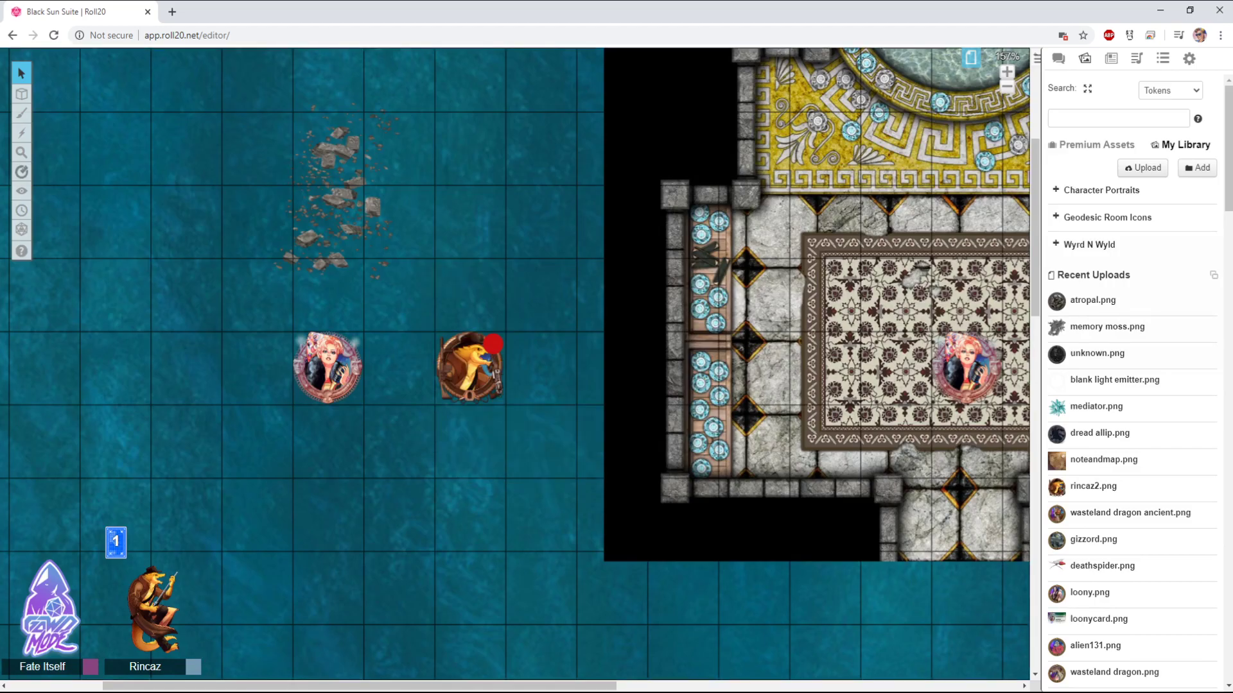
Look through the full range of status marker icons available for the Rincaz token
click(469, 367)
key(Escape)
click(469, 368)
click(469, 444)
scroll(561, 445, down, 3)
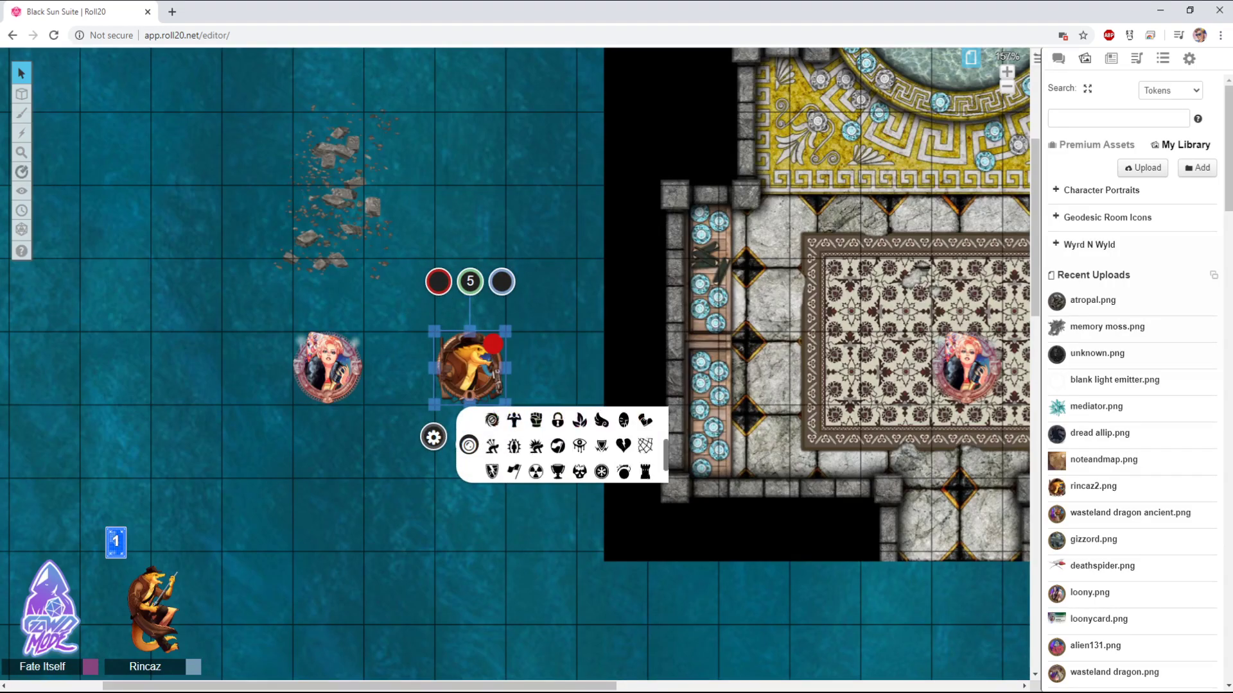
scroll(561, 445, up, 3)
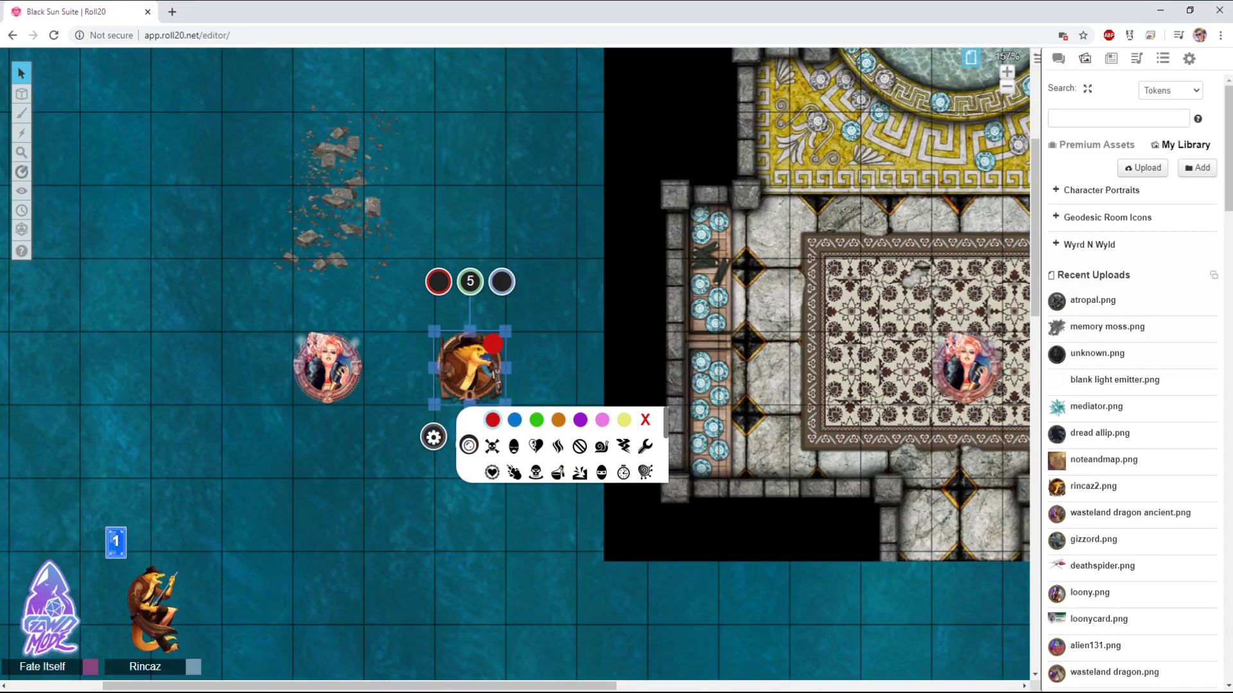
scroll(562, 445, down, 3)
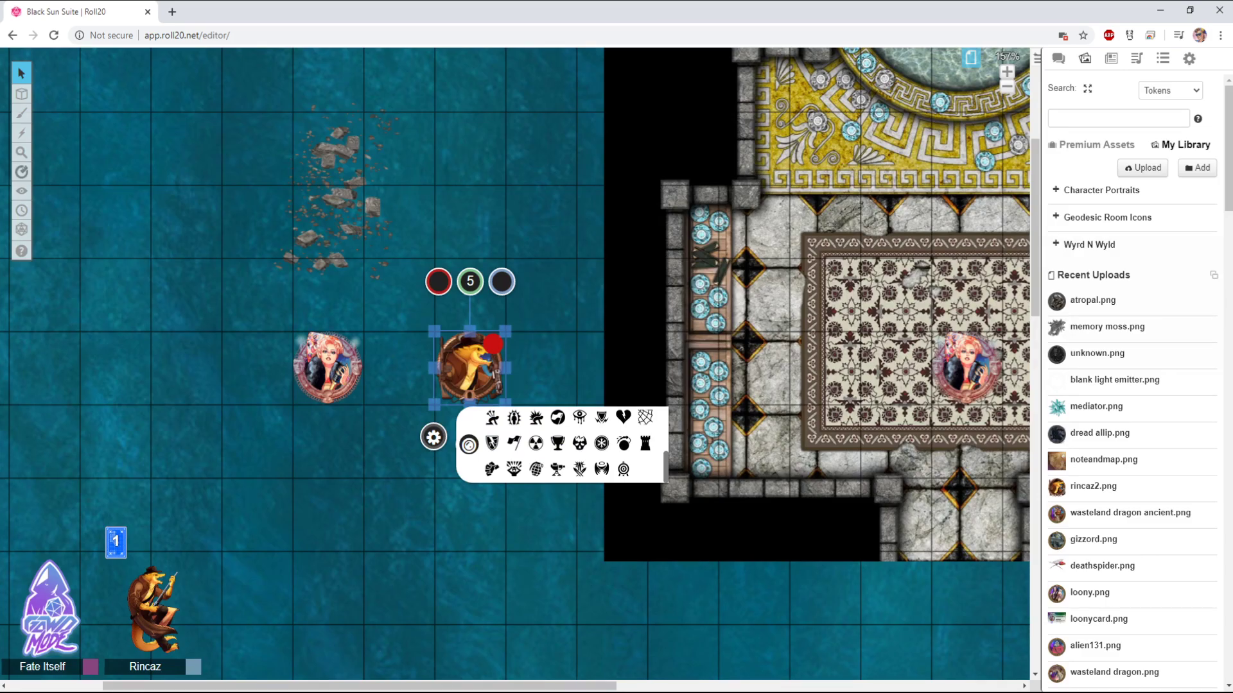
scroll(561, 445, up, 3)
scroll(561, 445, down, 3)
scroll(562, 445, up, 3)
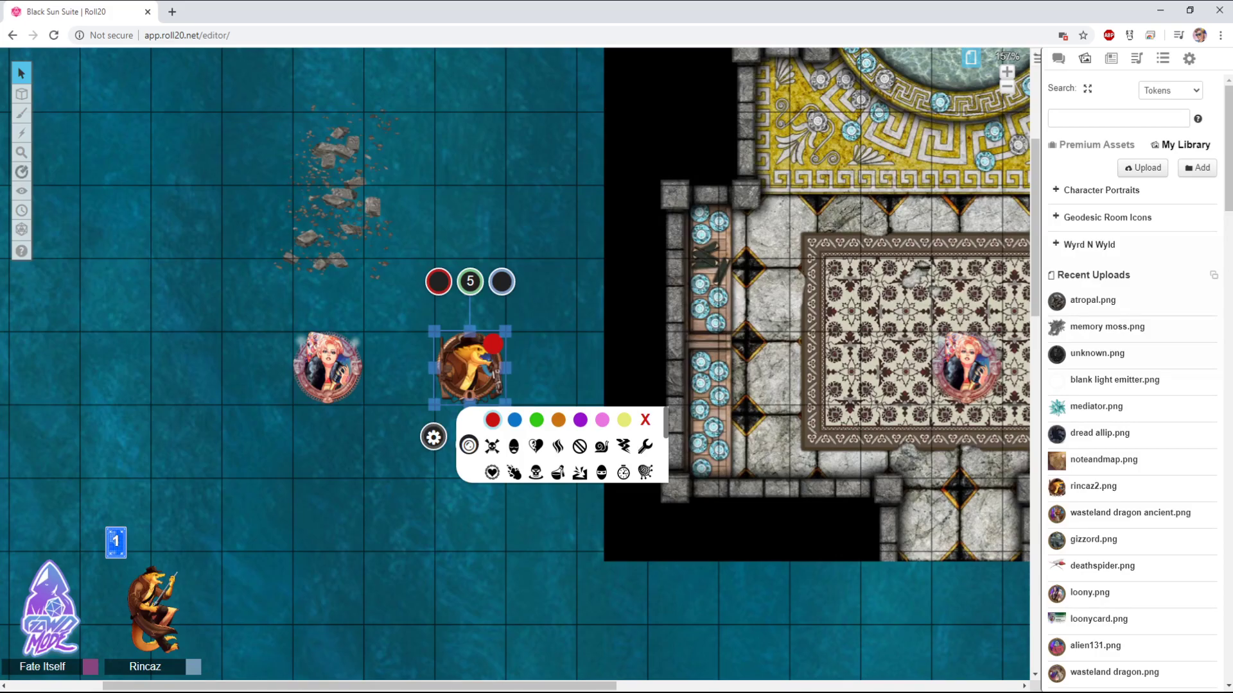
scroll(562, 445, down, 5)
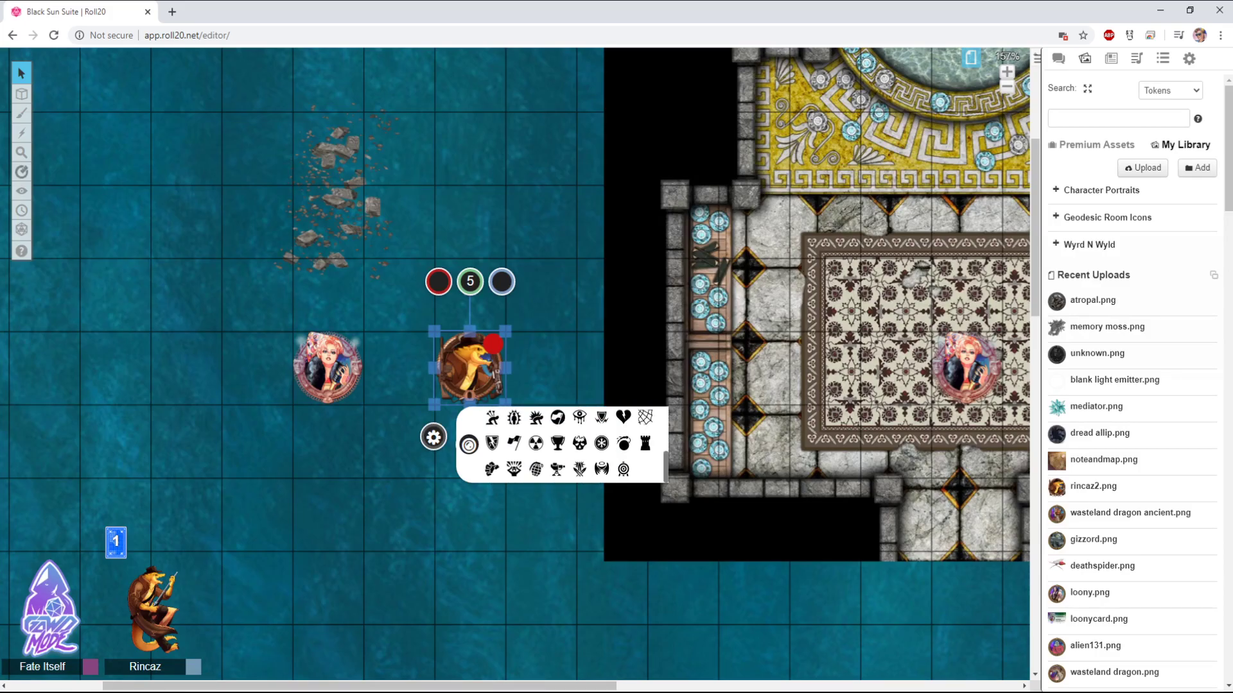
Add the red X status marker to the Rincaz token and deselect the token
scroll(561, 445, up, 5)
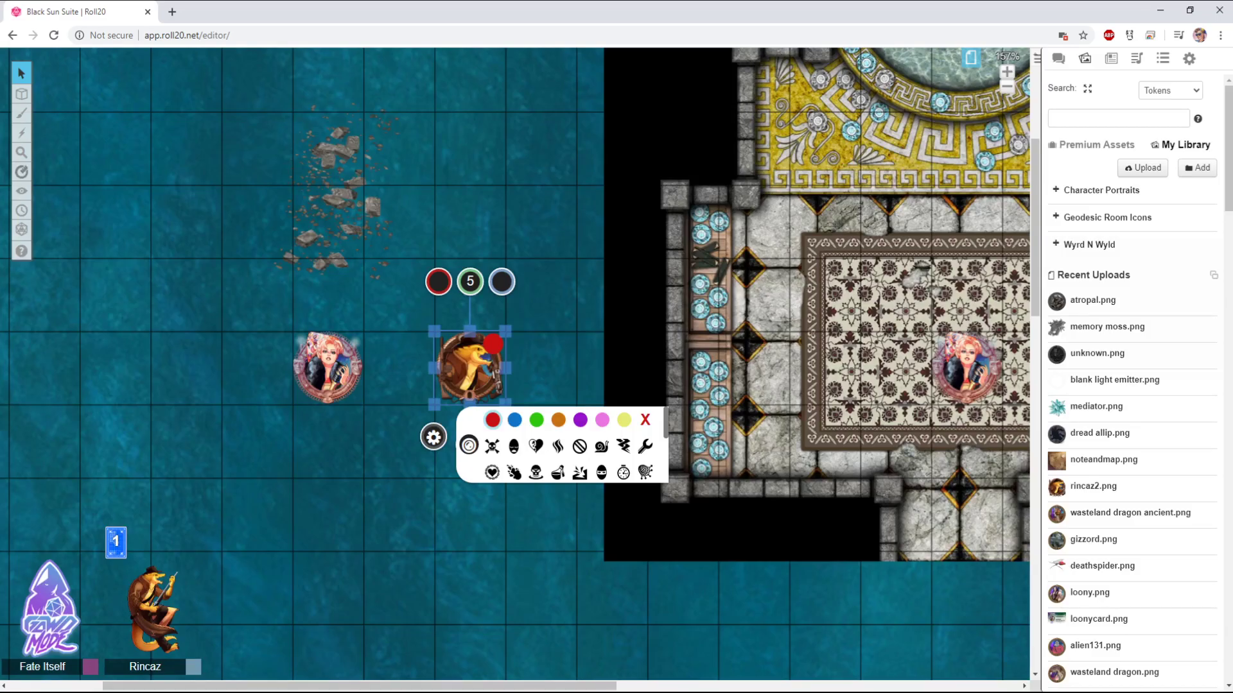
scroll(562, 445, down, 3)
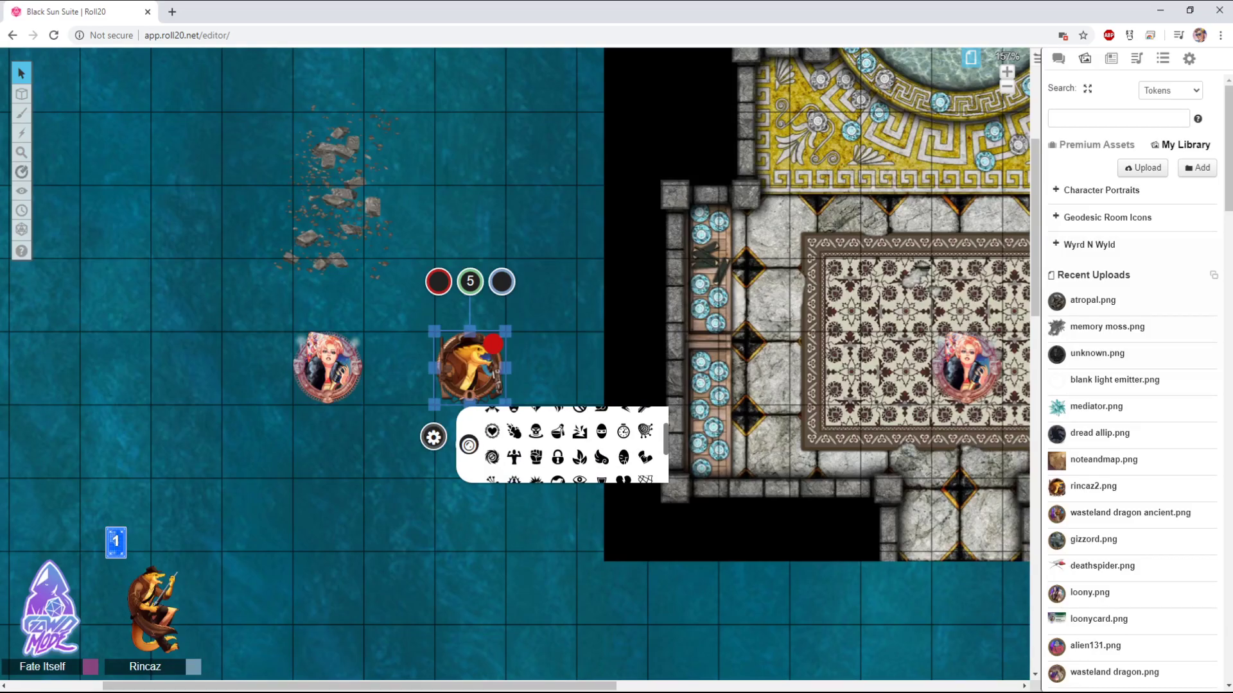
scroll(562, 445, up, 3)
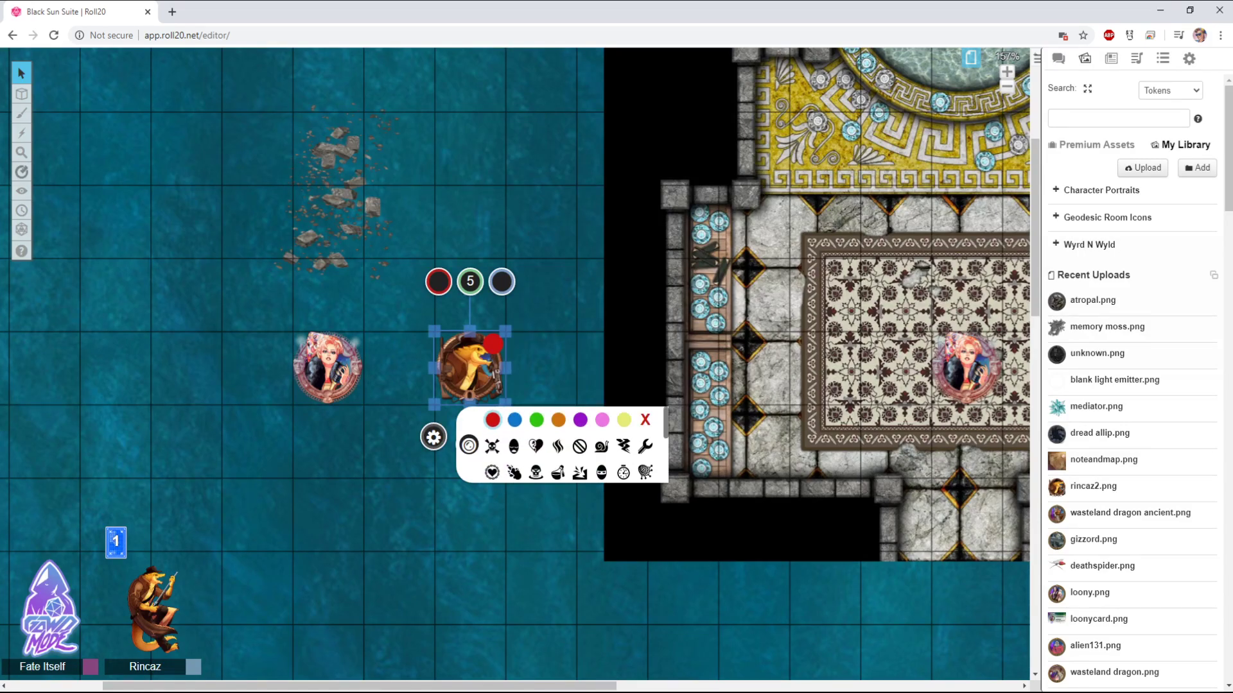
click(645, 420)
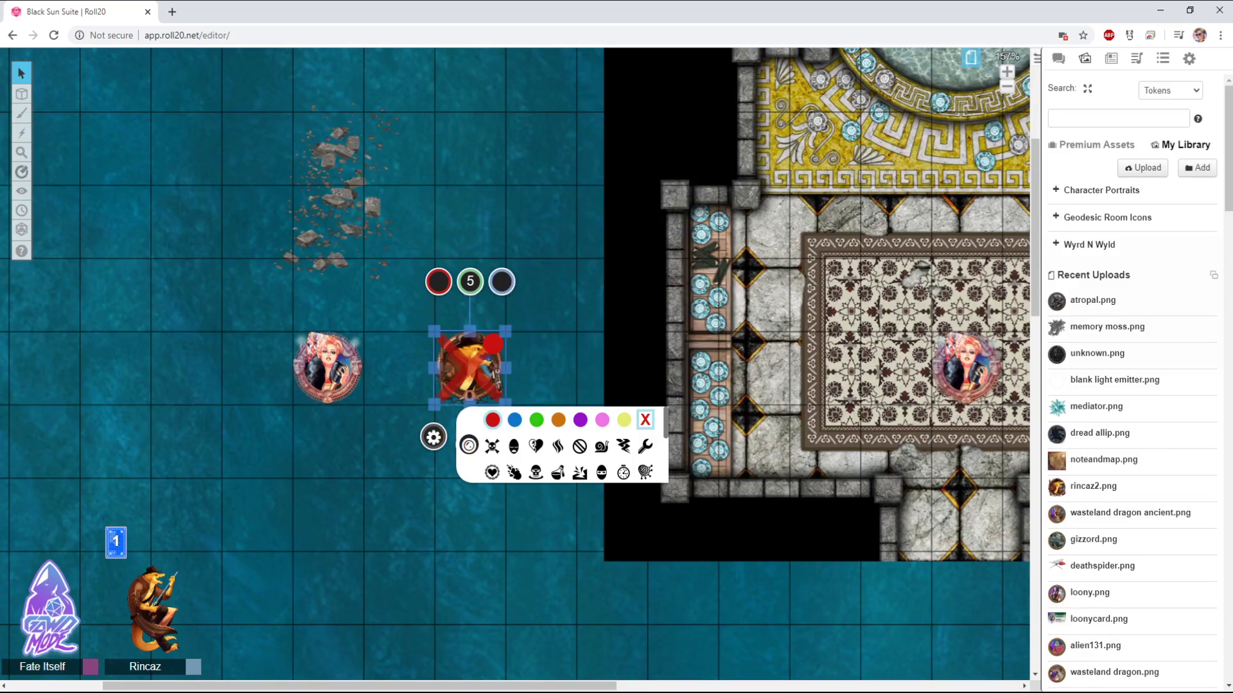
key(Escape)
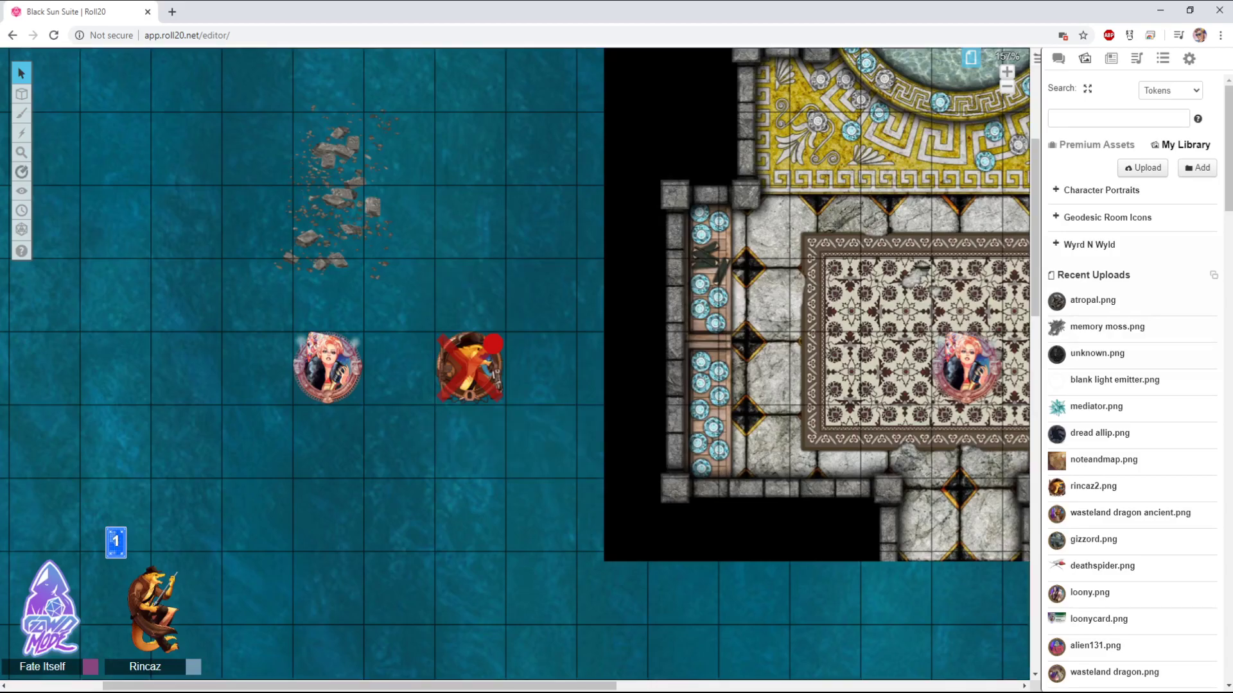
Remove the red dot and red X status markers from the Rincaz token
click(469, 367)
click(469, 445)
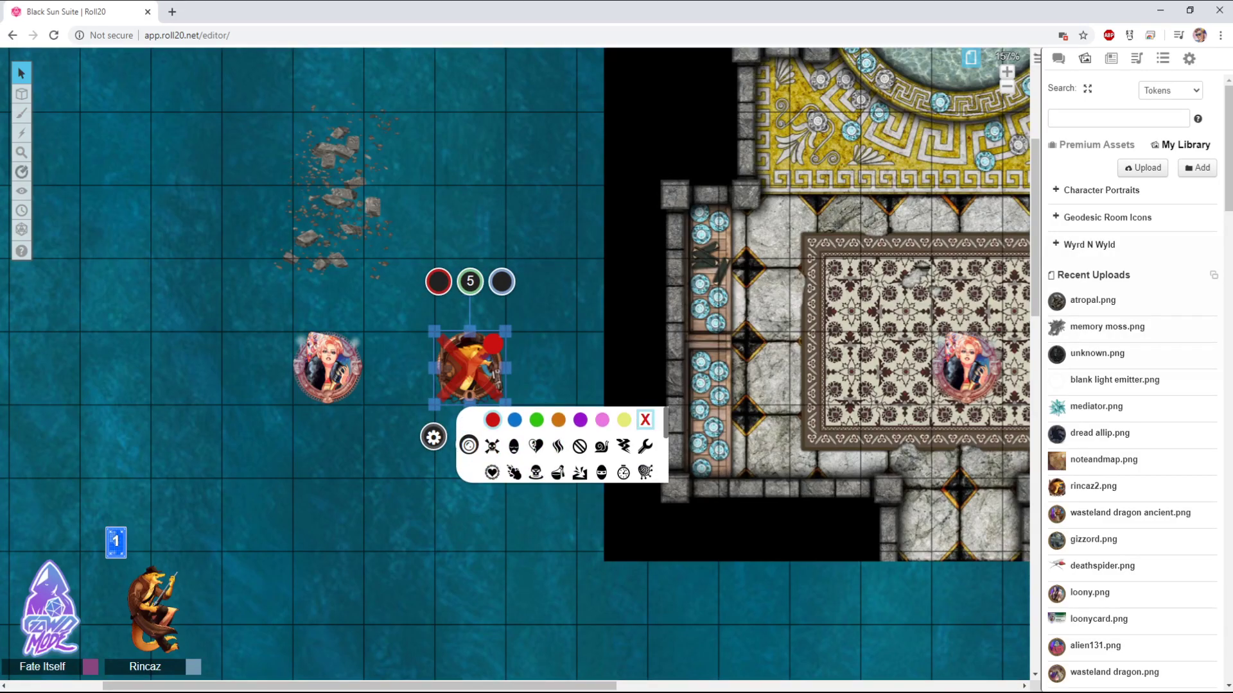
key(Escape)
click(469, 367)
click(469, 445)
click(492, 420)
click(645, 420)
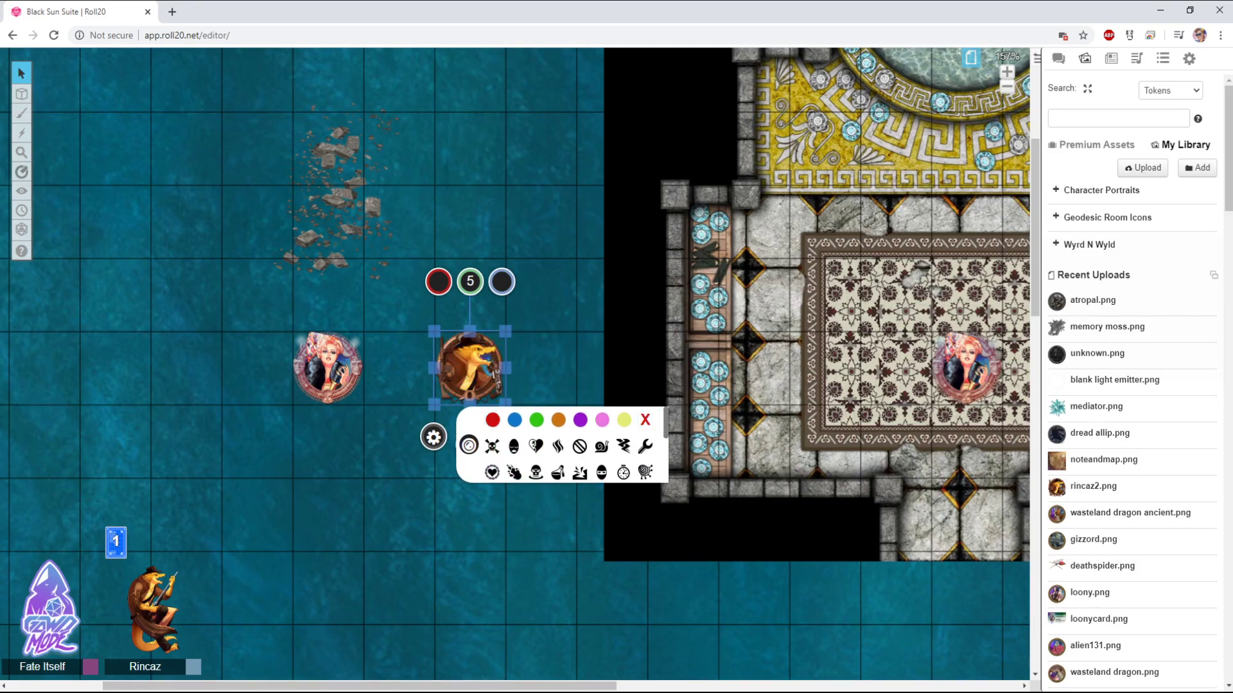
Open the Rincaz token's settings and move the dialog clear of the token
click(433, 438)
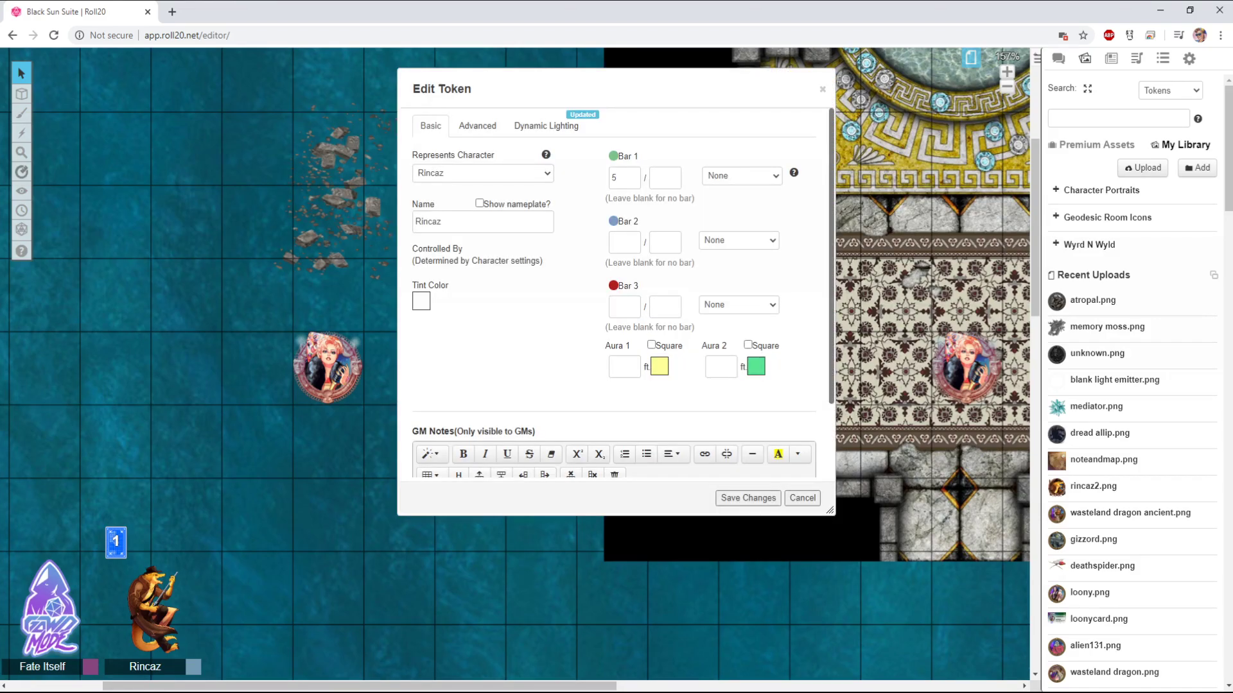
drag(488, 89, 719, 159)
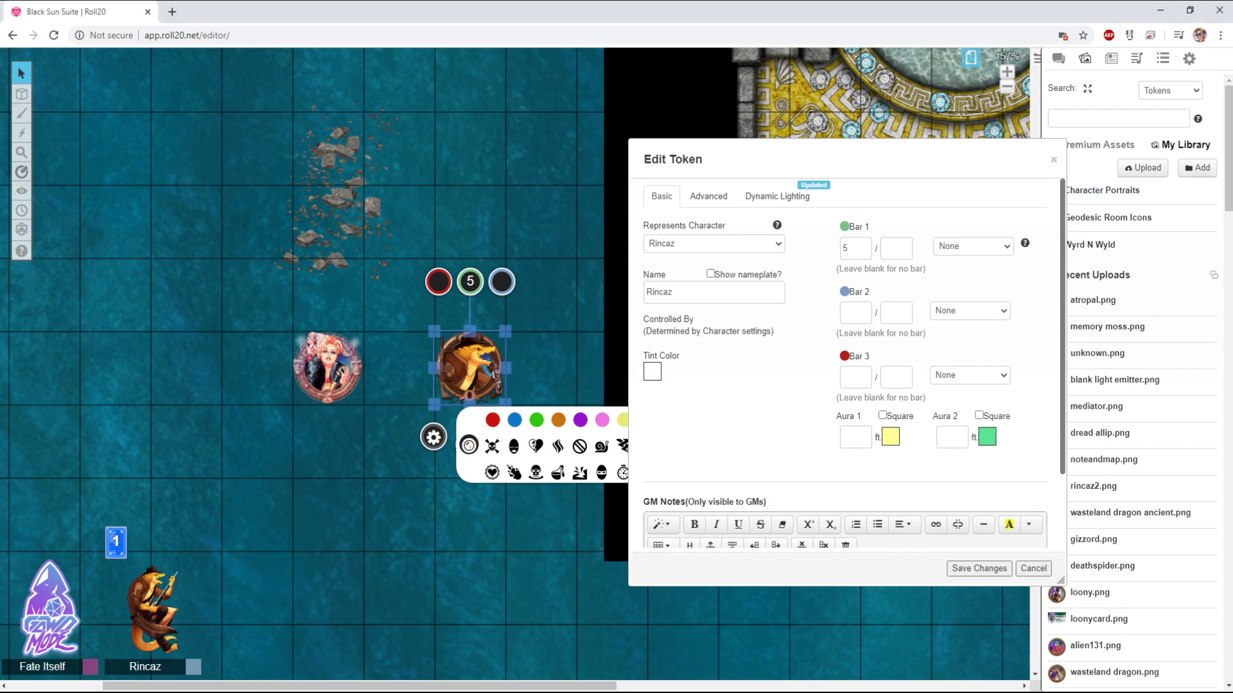
drag(847, 160, 742, 154)
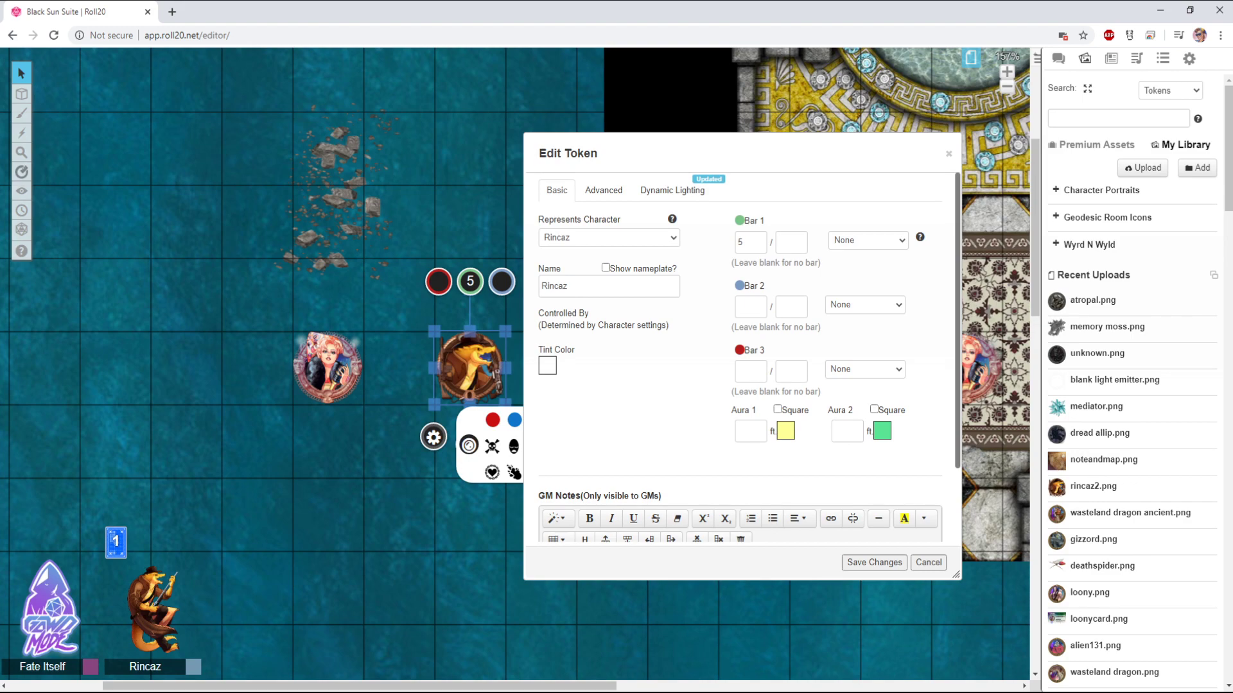
Set the token to represent None/Generic Token and clear its name
click(581, 251)
click(569, 286)
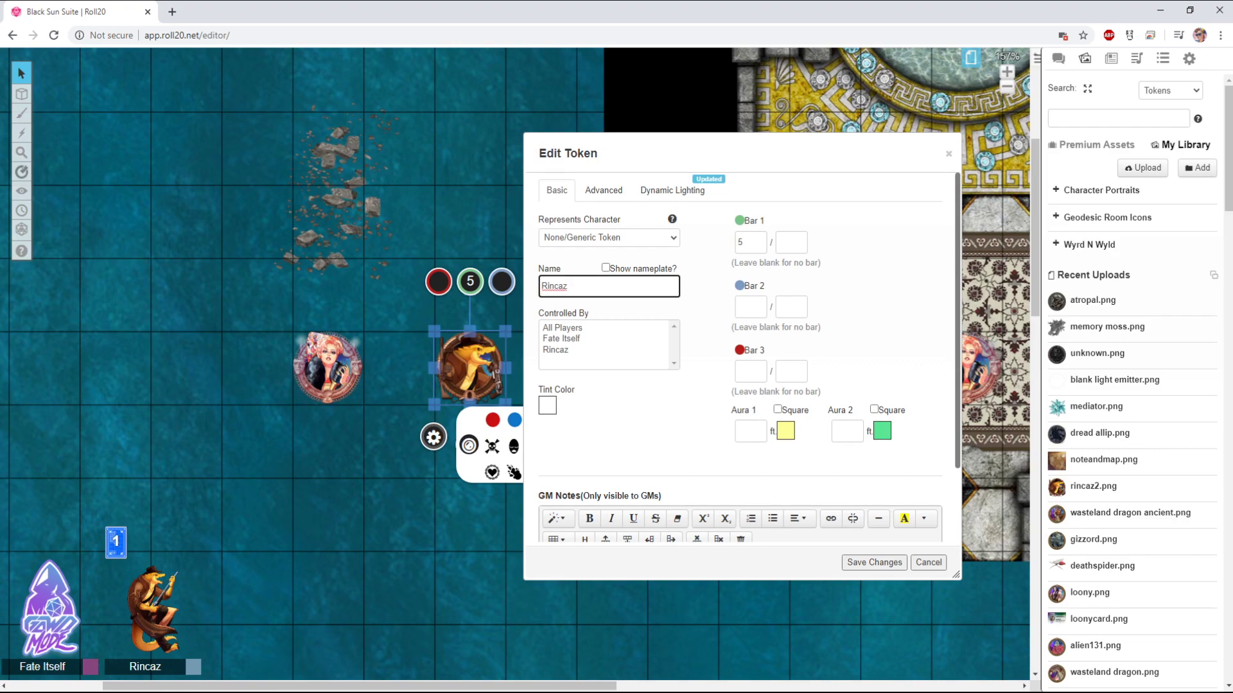
key(BackSpace)
key(BackSpace)
key(BackSpace)
key(BackSpace)
key(BackSpace)
key(BackSpace)
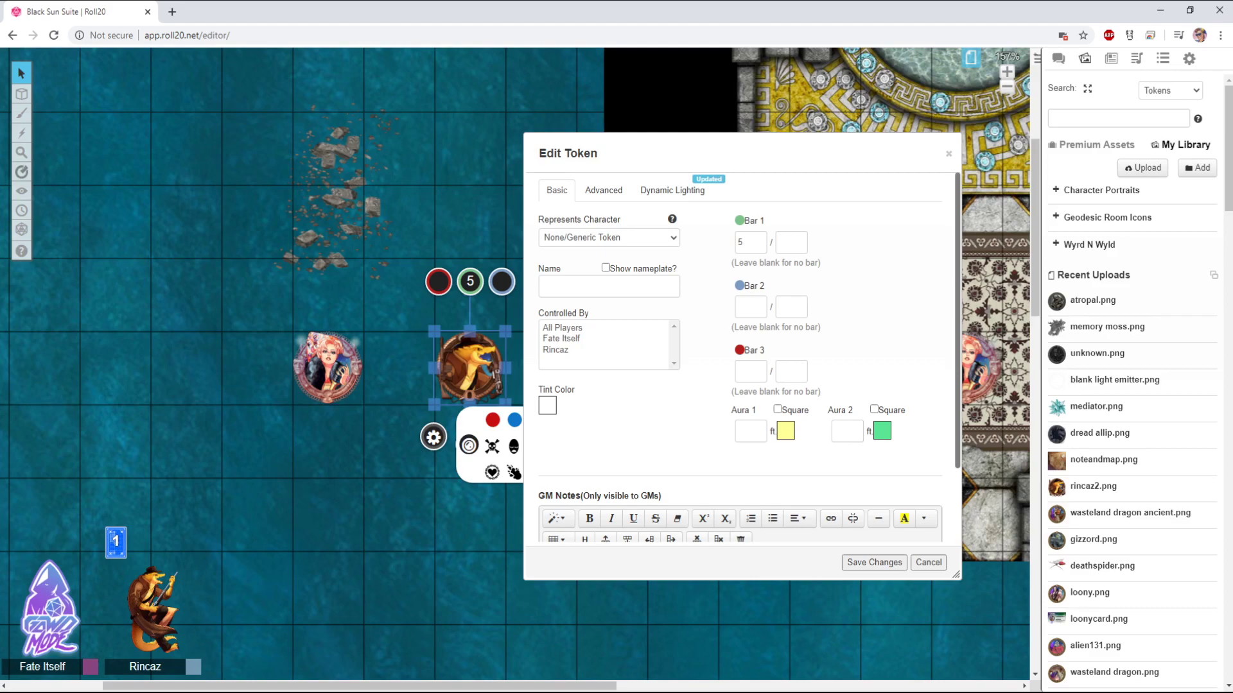
Create a new journal character named Rincaz, save it and close its sheet
mouse_move(672, 219)
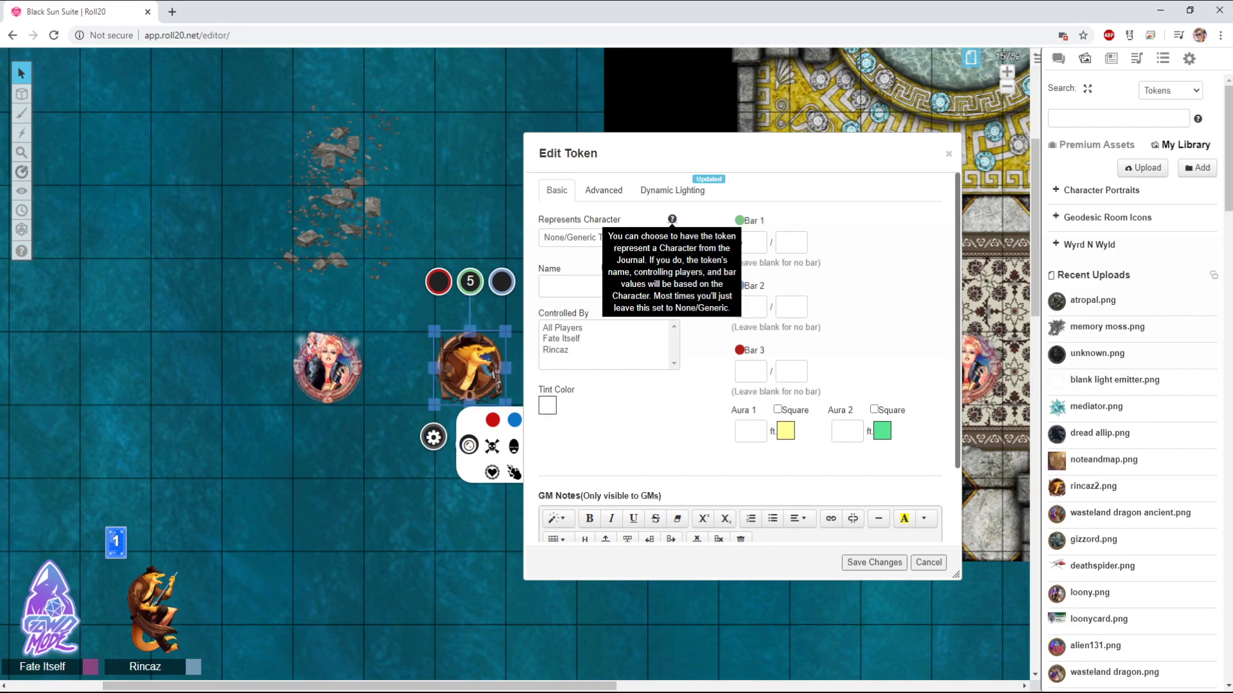
click(1111, 58)
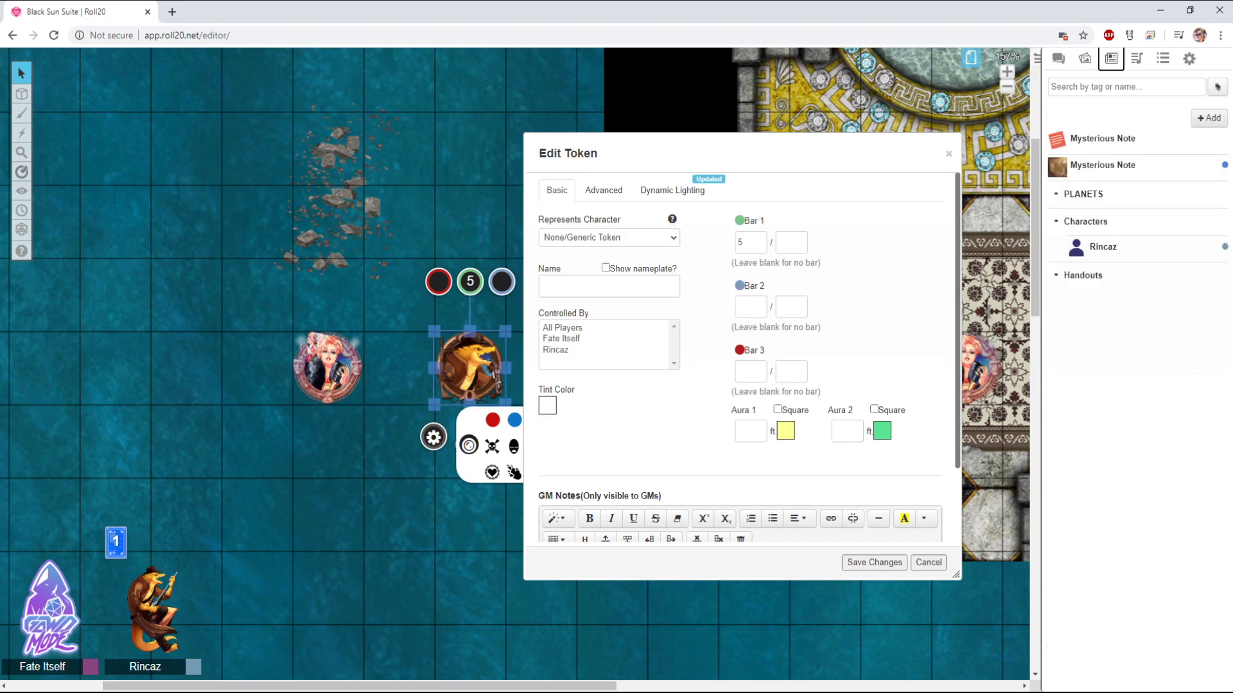
click(1214, 119)
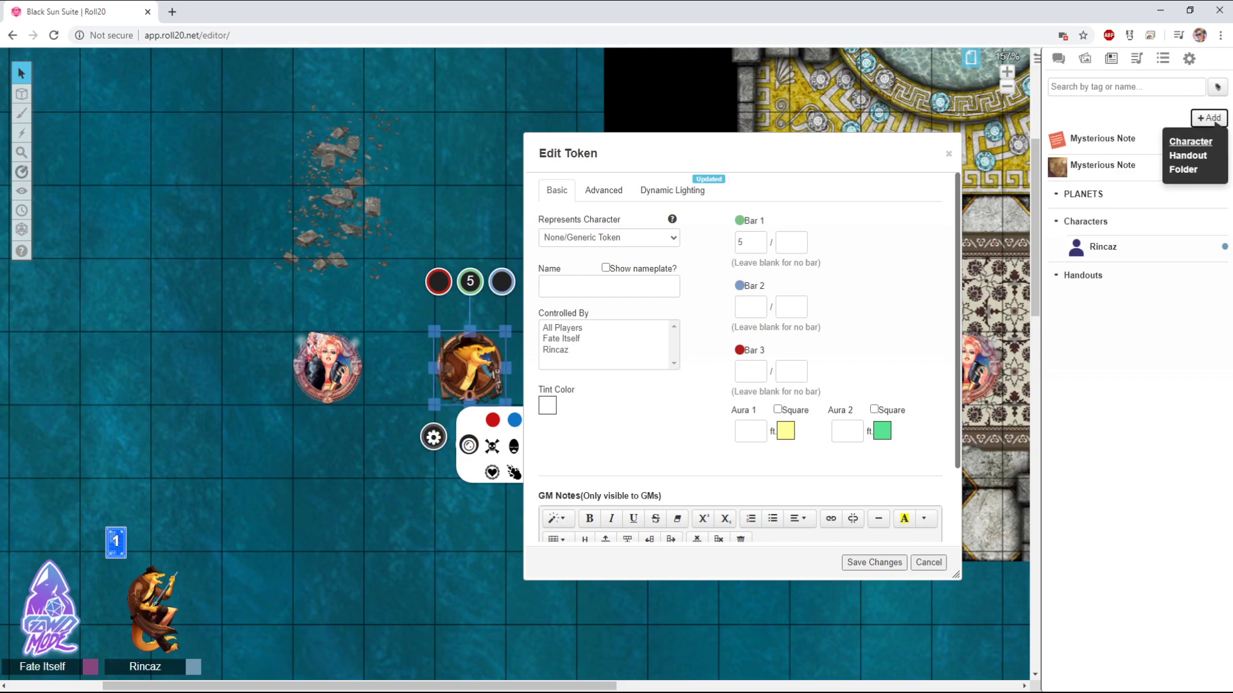
click(1190, 141)
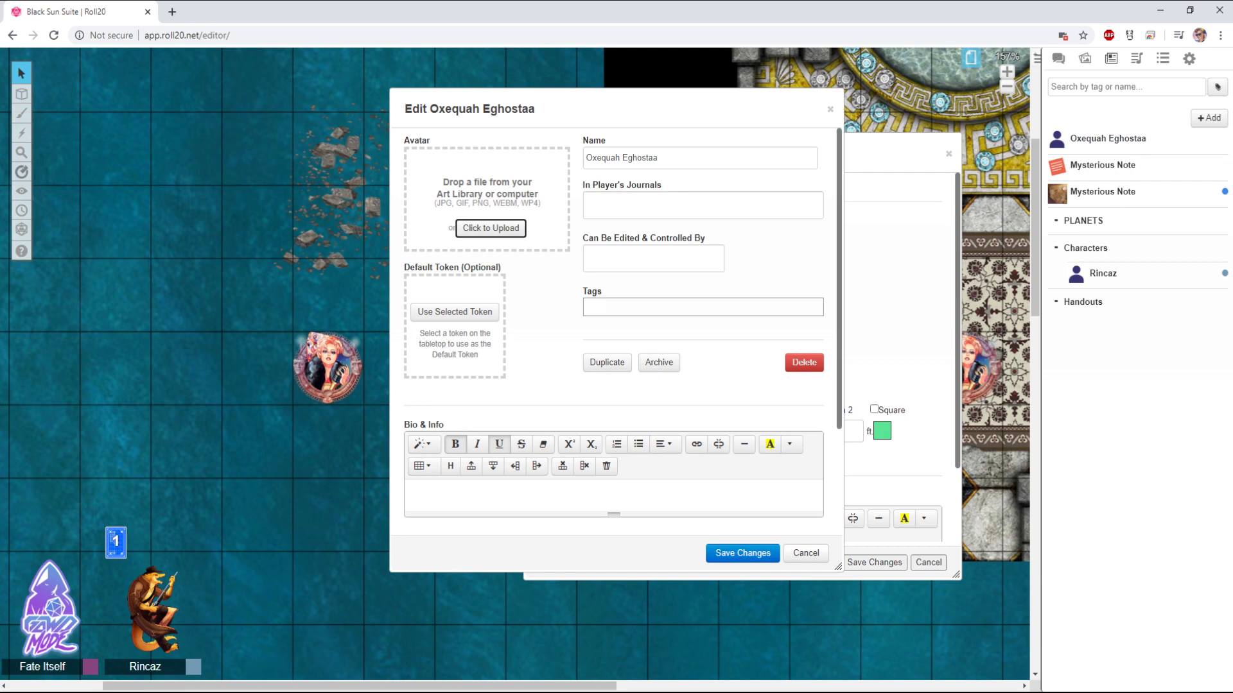
triple_click(630, 160)
text(Rincaz)
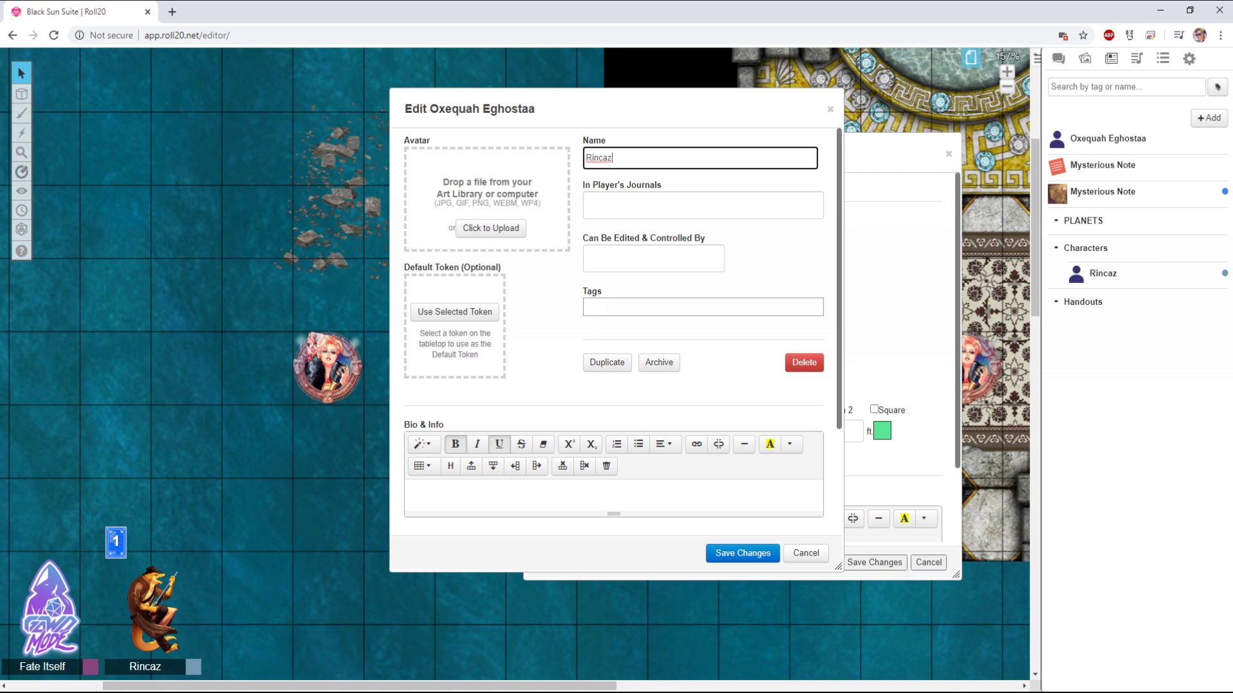
key(Return)
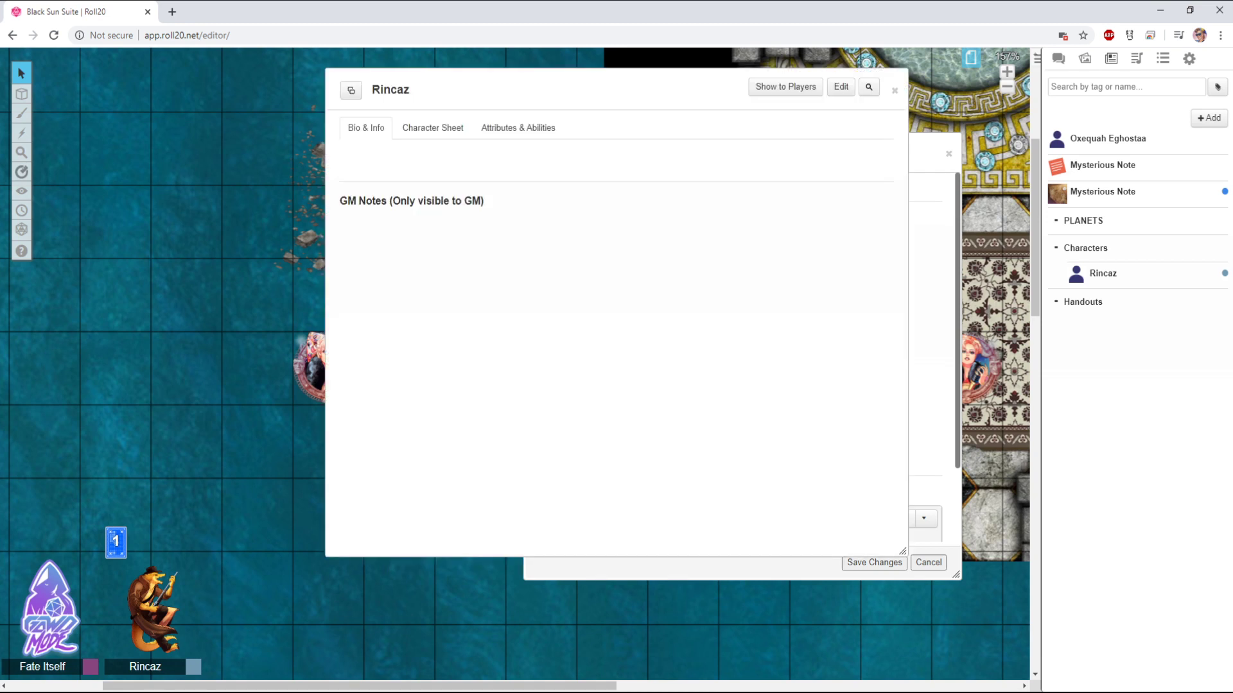
click(894, 90)
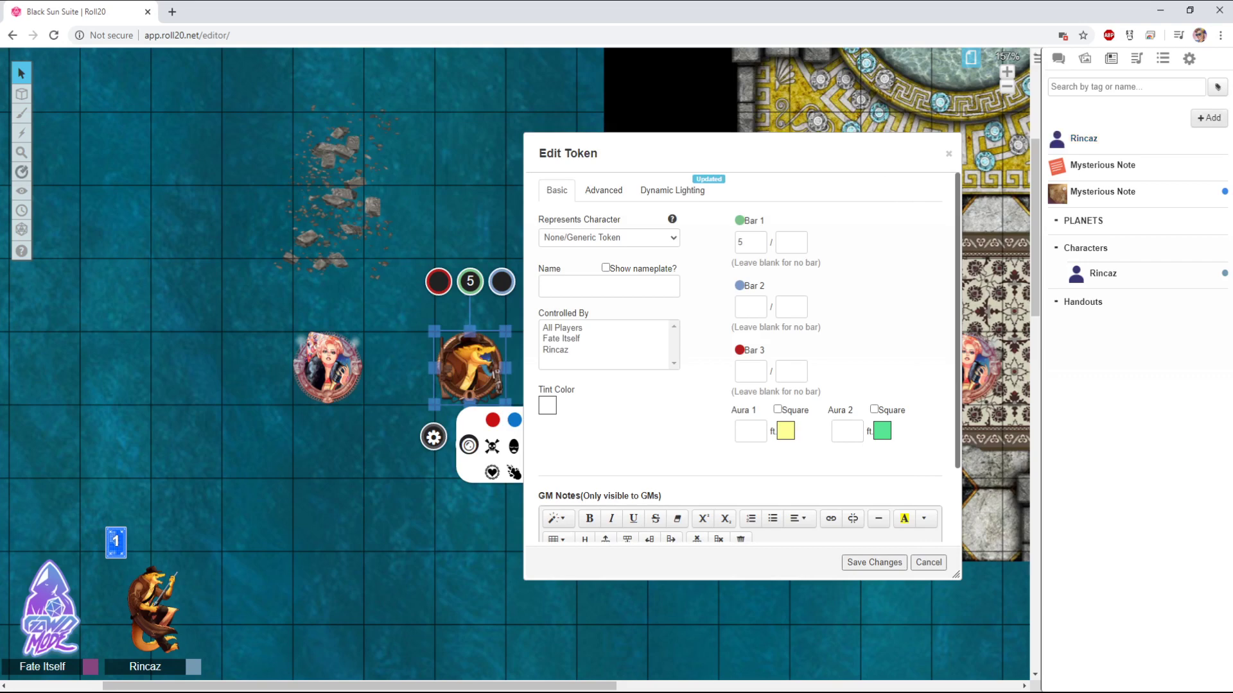
Allow the player Rincaz to edit and control the new Rincaz character, and save the change
mouse_move(1215, 122)
click(1083, 138)
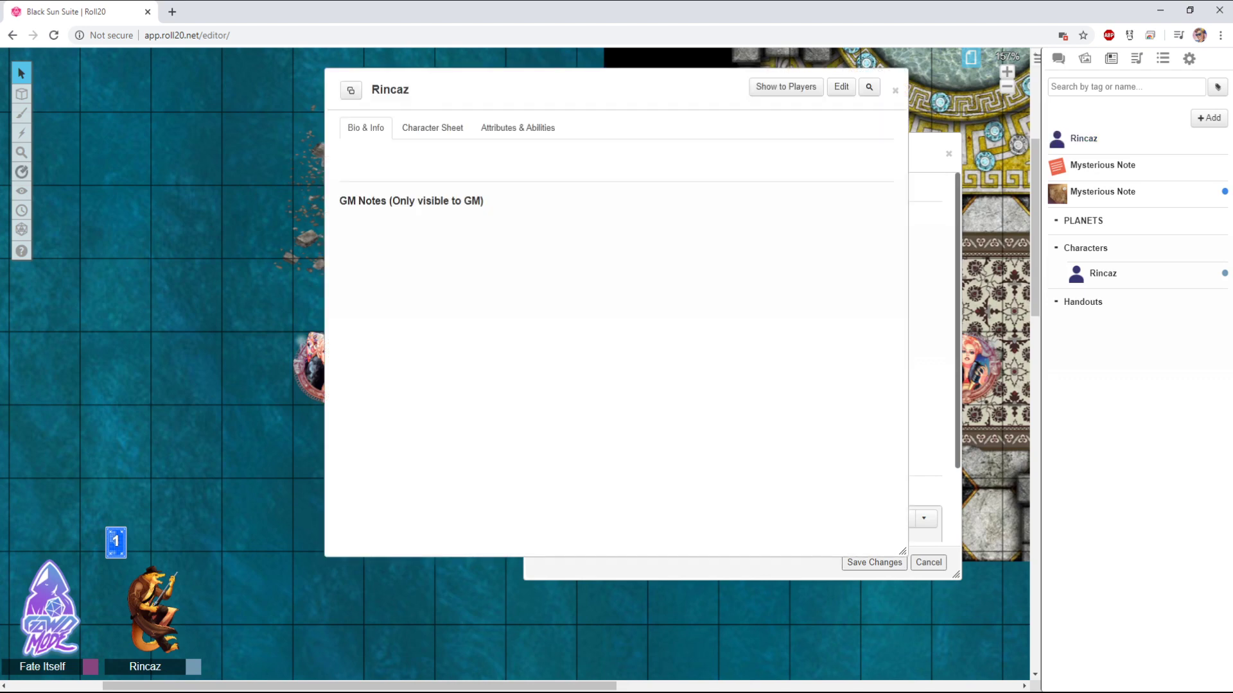
click(841, 86)
scroll(615, 321, down, 3)
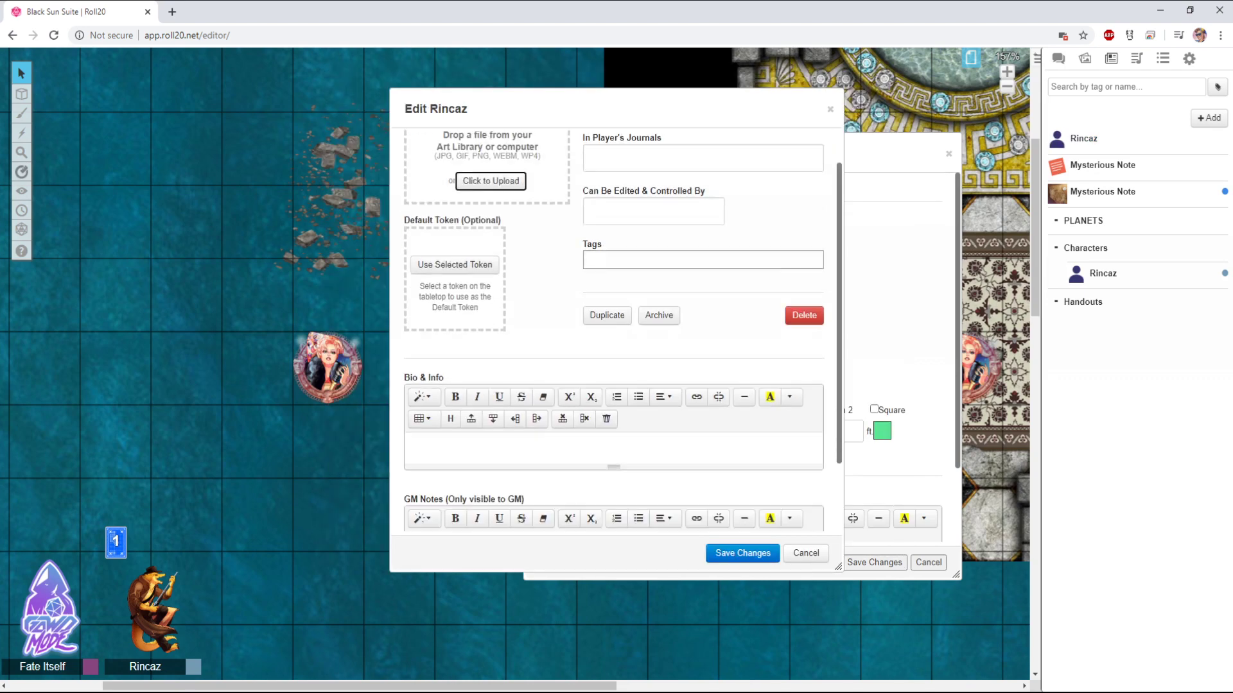
scroll(615, 321, up, 3)
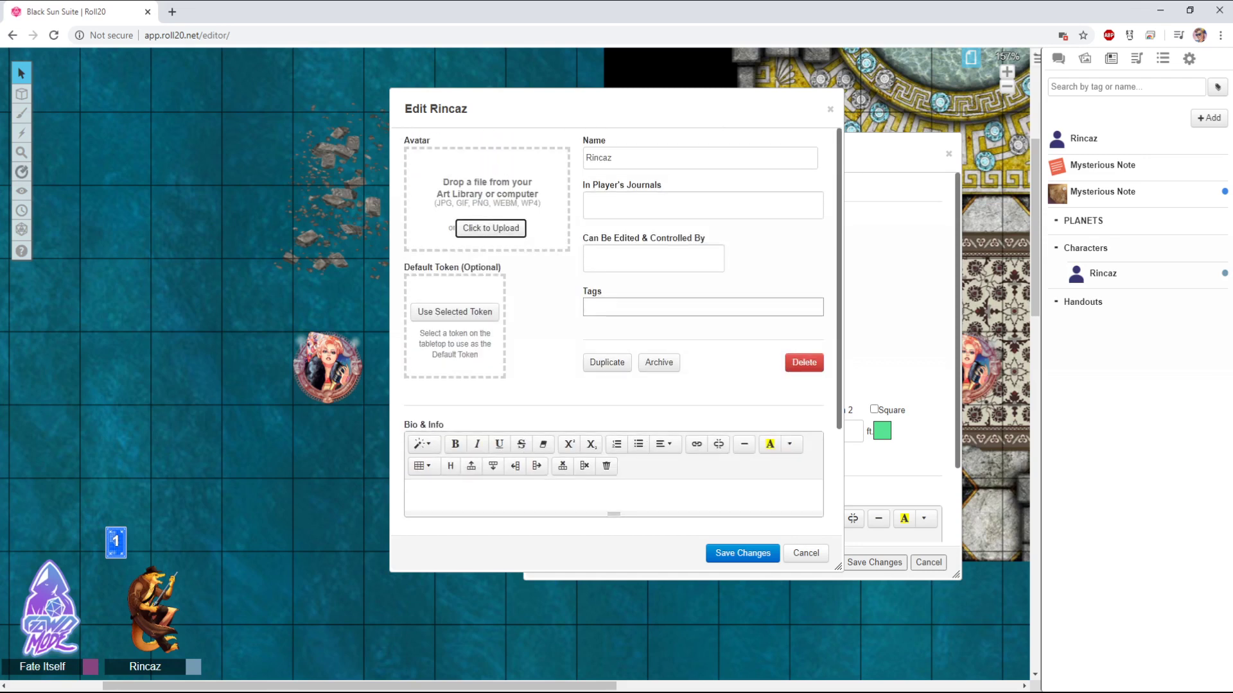
click(652, 258)
click(653, 317)
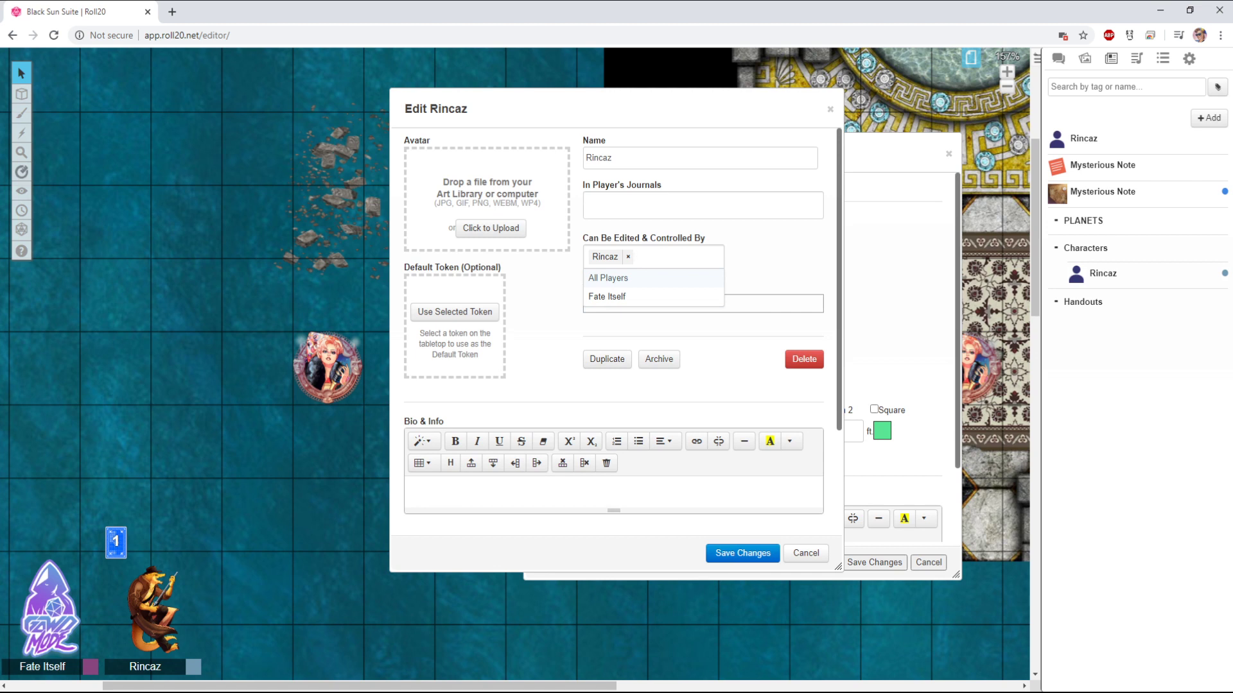
click(742, 553)
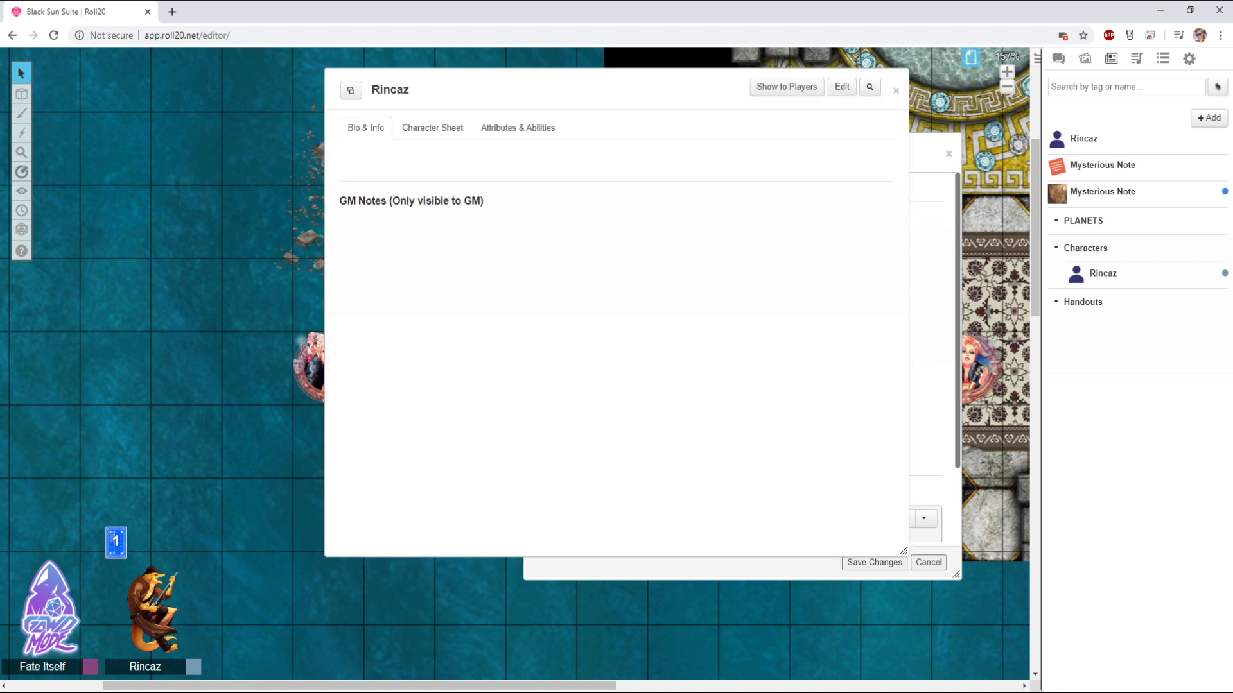
key(Escape)
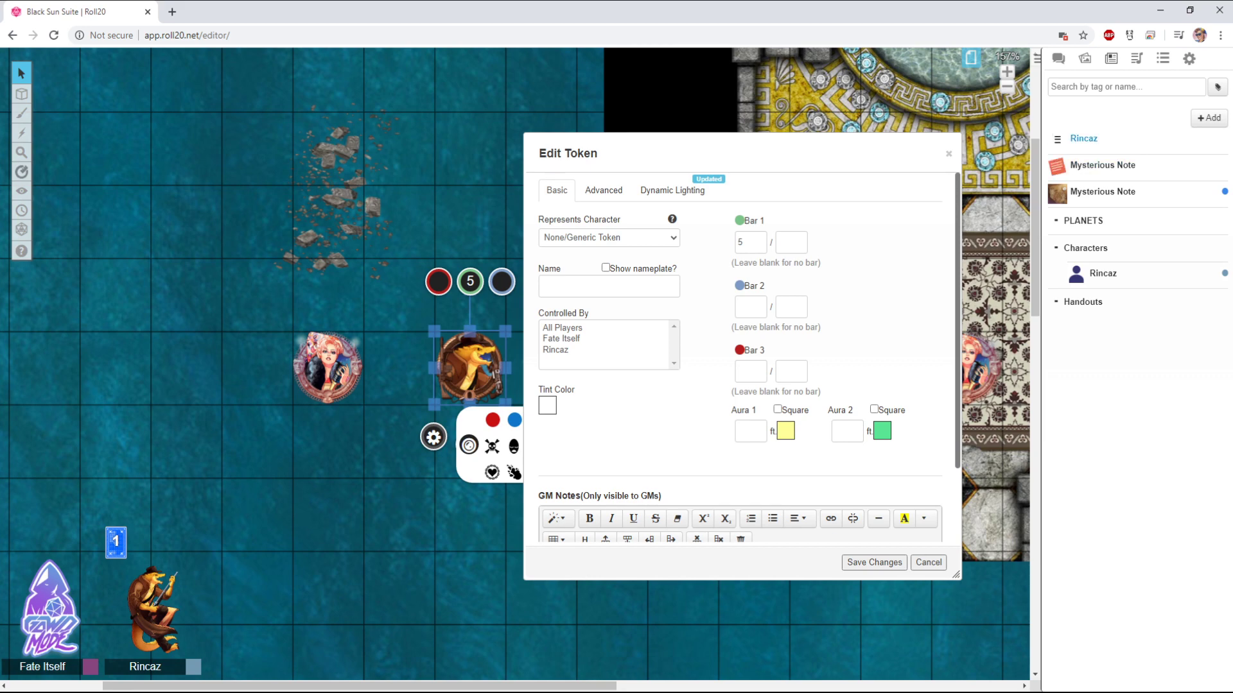
Examine the new Rincaz character's bio, Call of Cthulhu character sheet, and attributes and abilities
click(1083, 138)
click(431, 128)
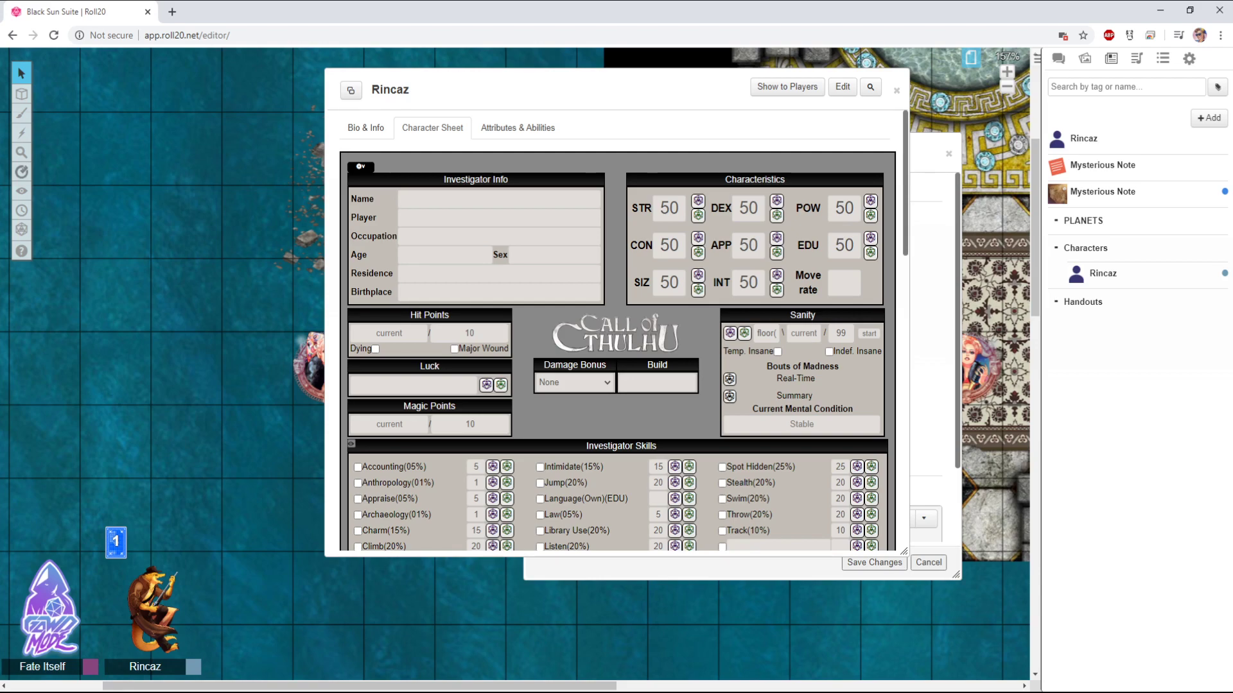
click(517, 128)
click(432, 128)
click(366, 128)
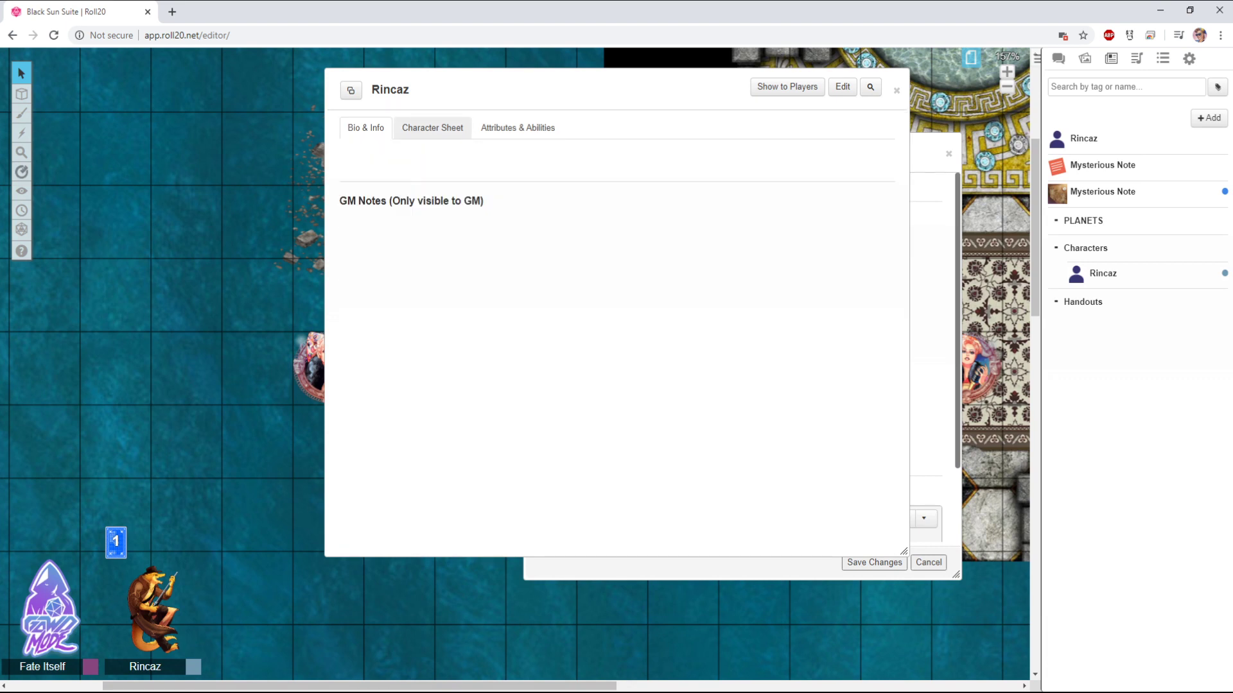
click(432, 127)
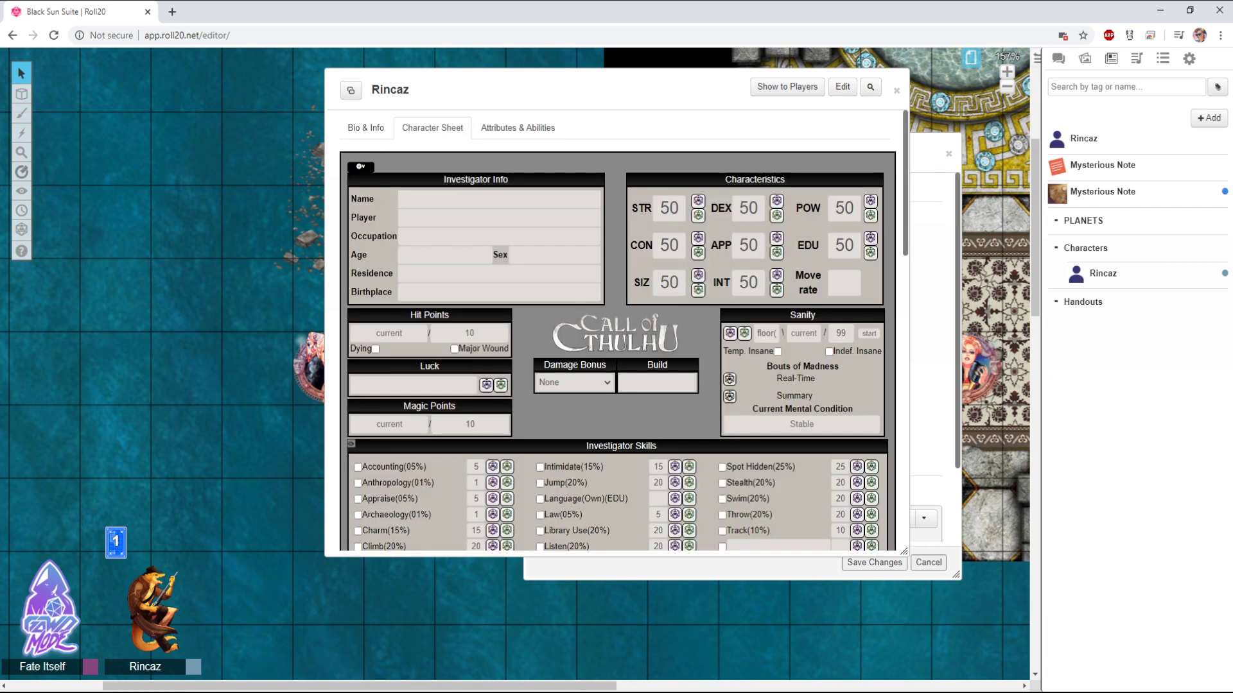
click(366, 128)
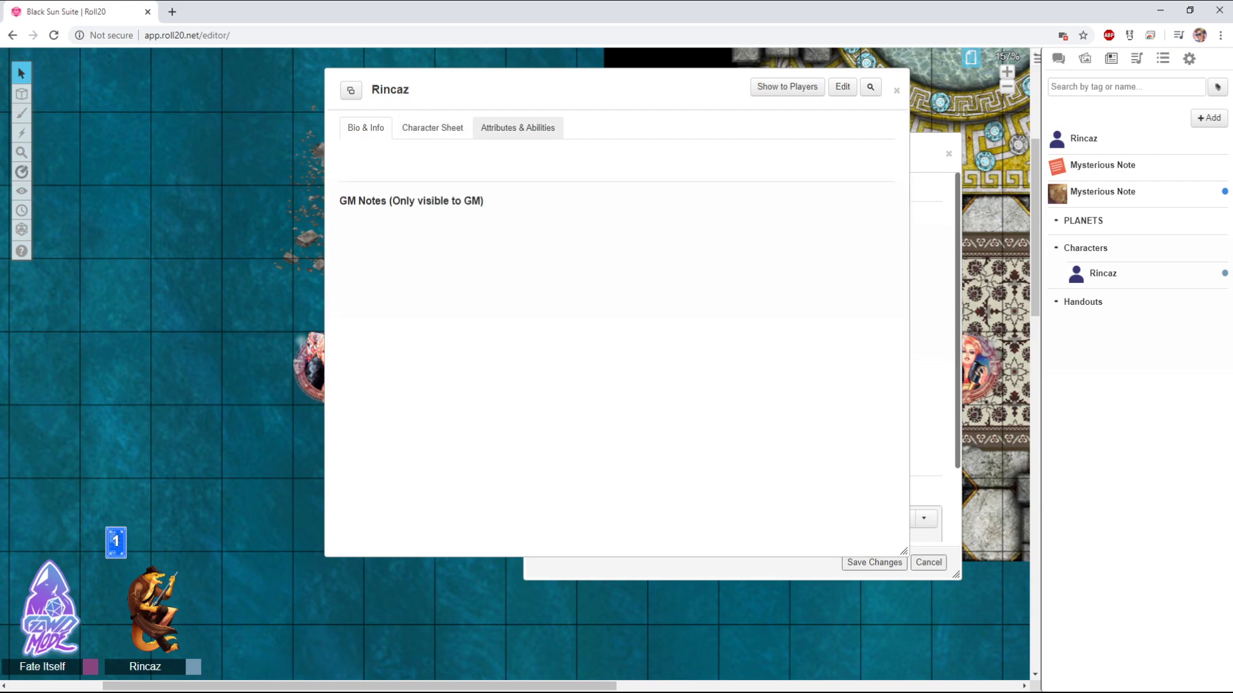
click(518, 128)
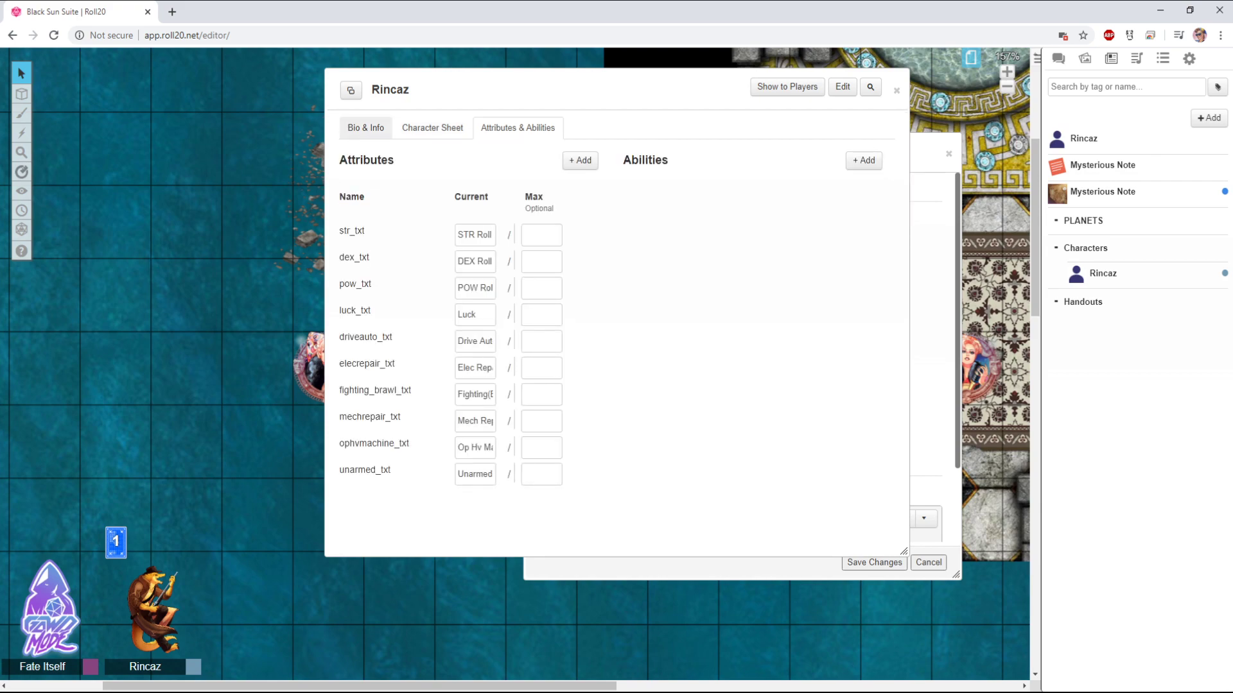
click(365, 127)
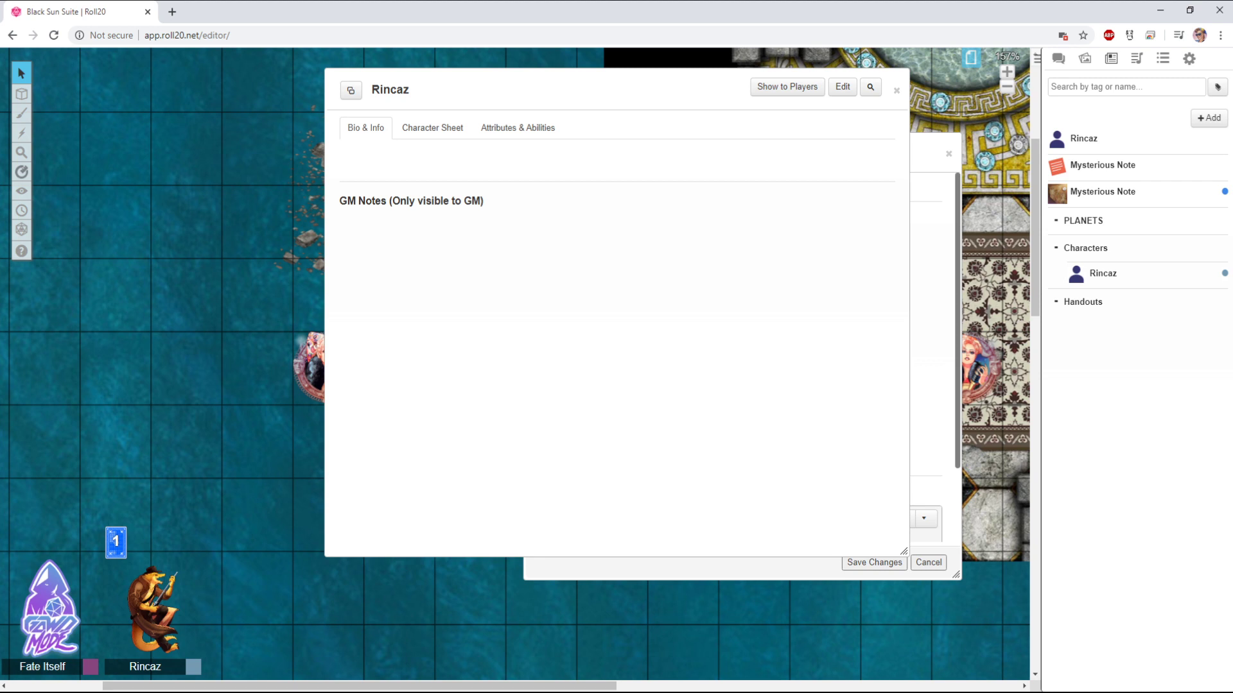
click(897, 90)
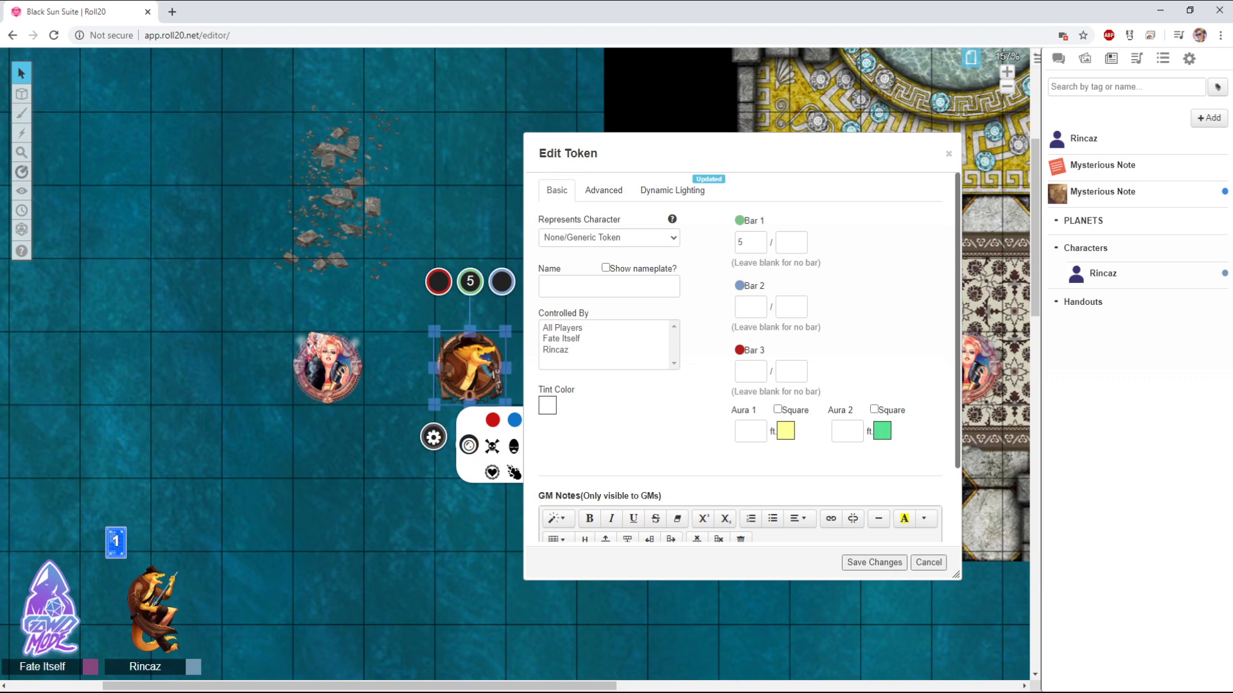
Set the token to represent the Rincaz character, and open the new Rincaz character from the journal
click(556, 262)
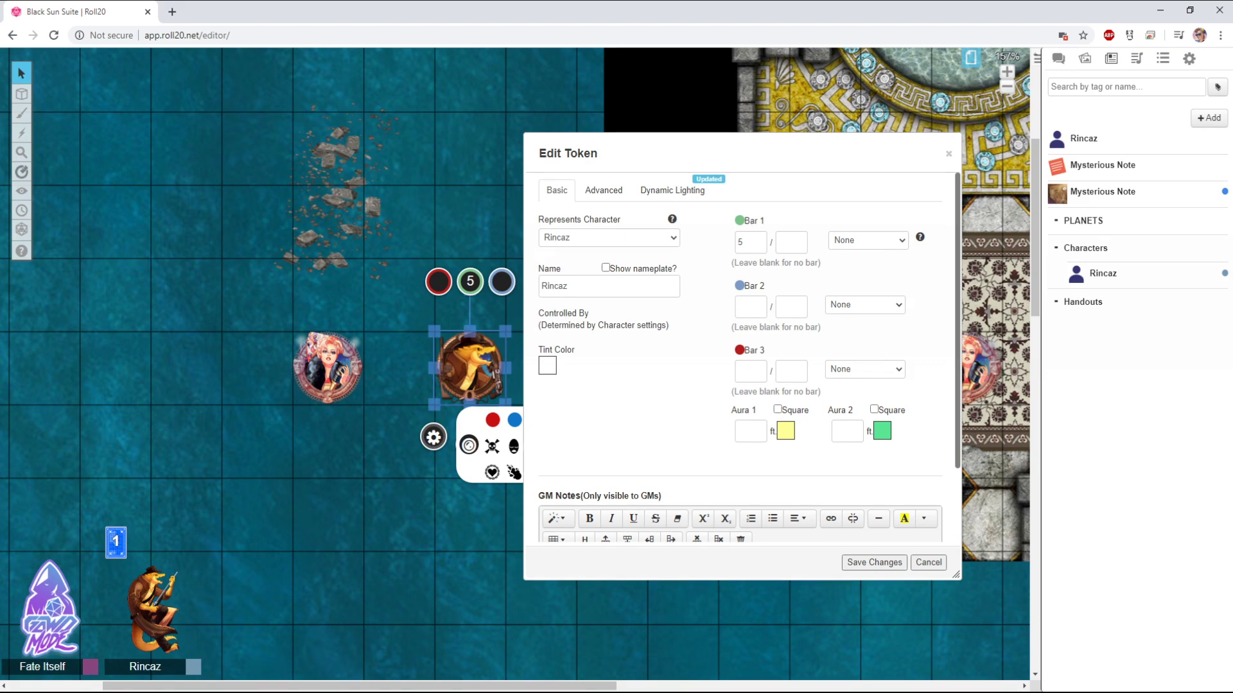
mouse_move(743, 153)
mouse_down()
mouse_move(850, 163)
mouse_move(772, 142)
mouse_up()
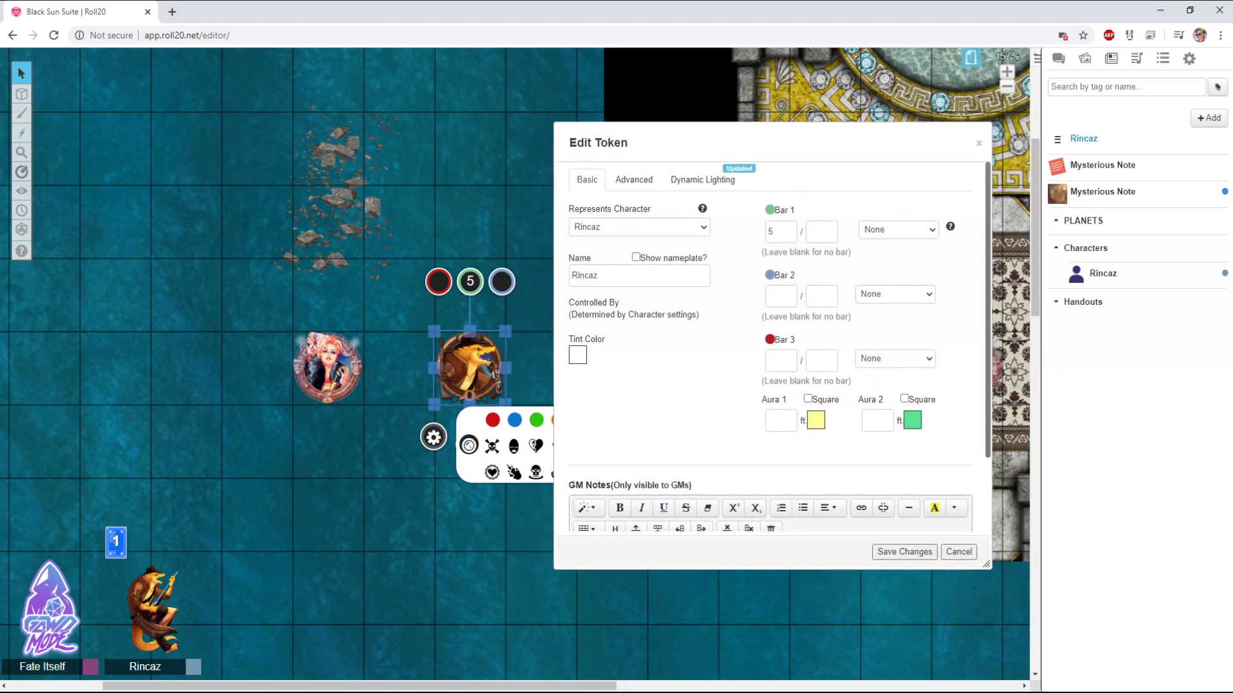
click(1084, 139)
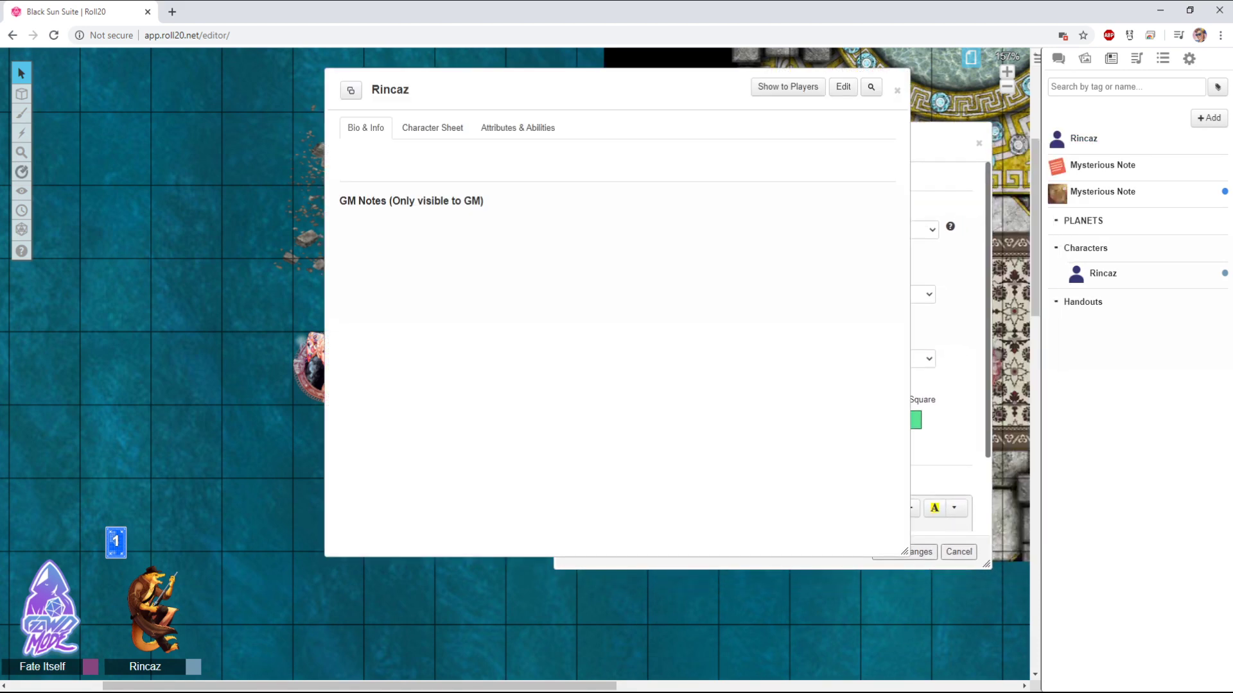
Review the Rincaz character's edit settings, including who can edit and control it, and close them without changes
click(843, 86)
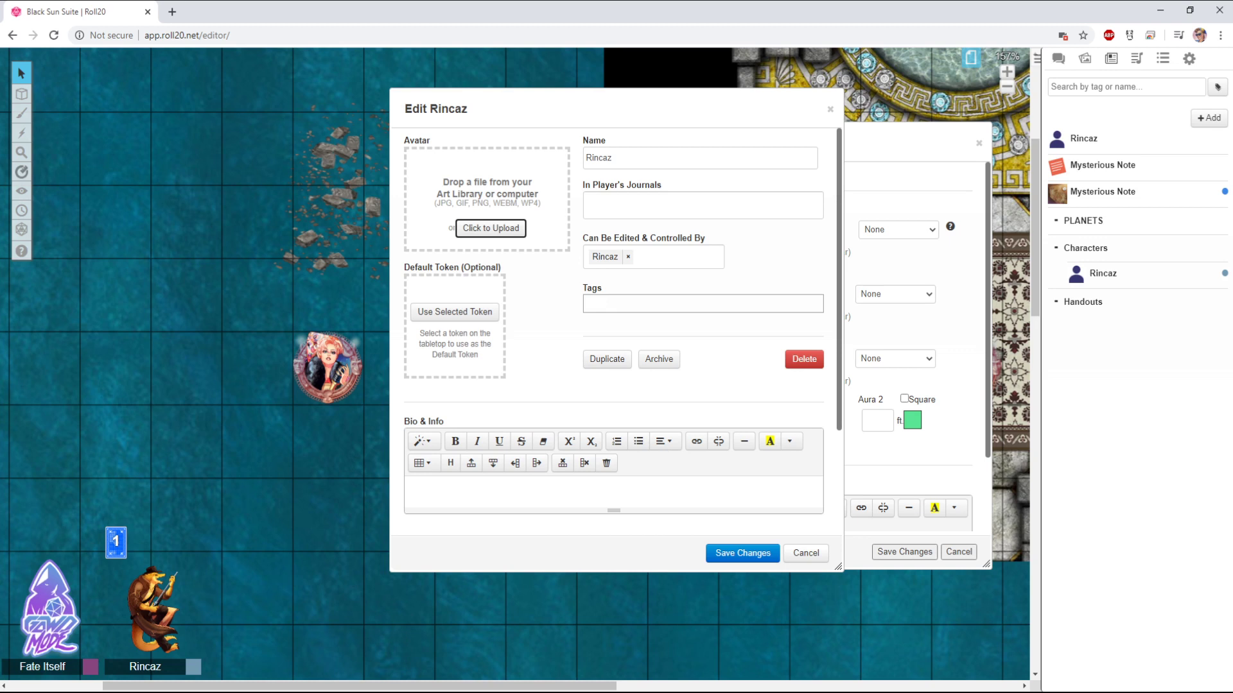
key(Escape)
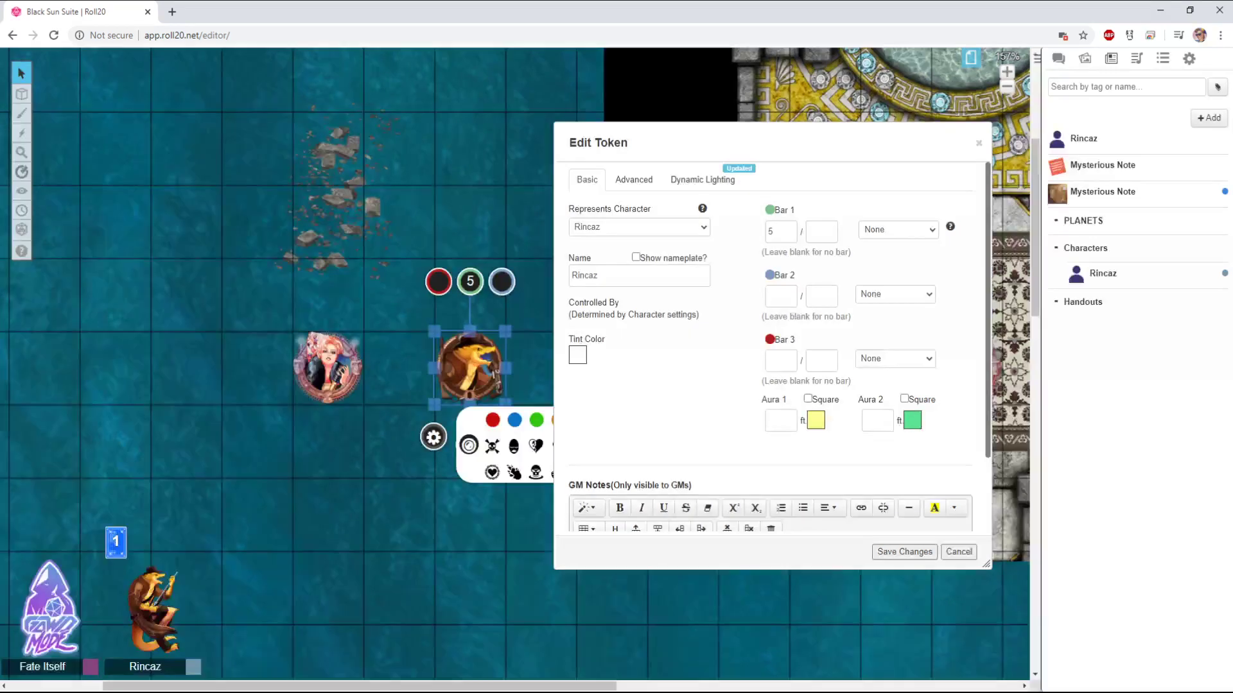
Switch the token's represented character to None/Generic Token and back to Rincaz to compare the available settings
click(638, 227)
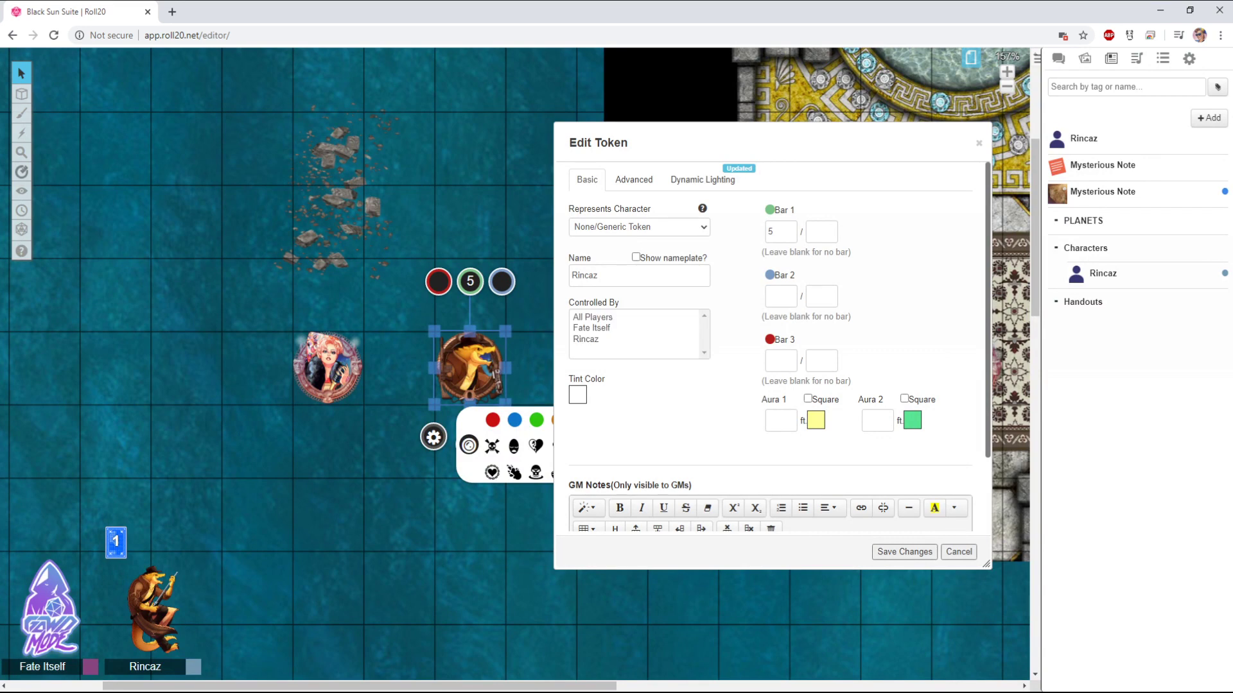
key(Down)
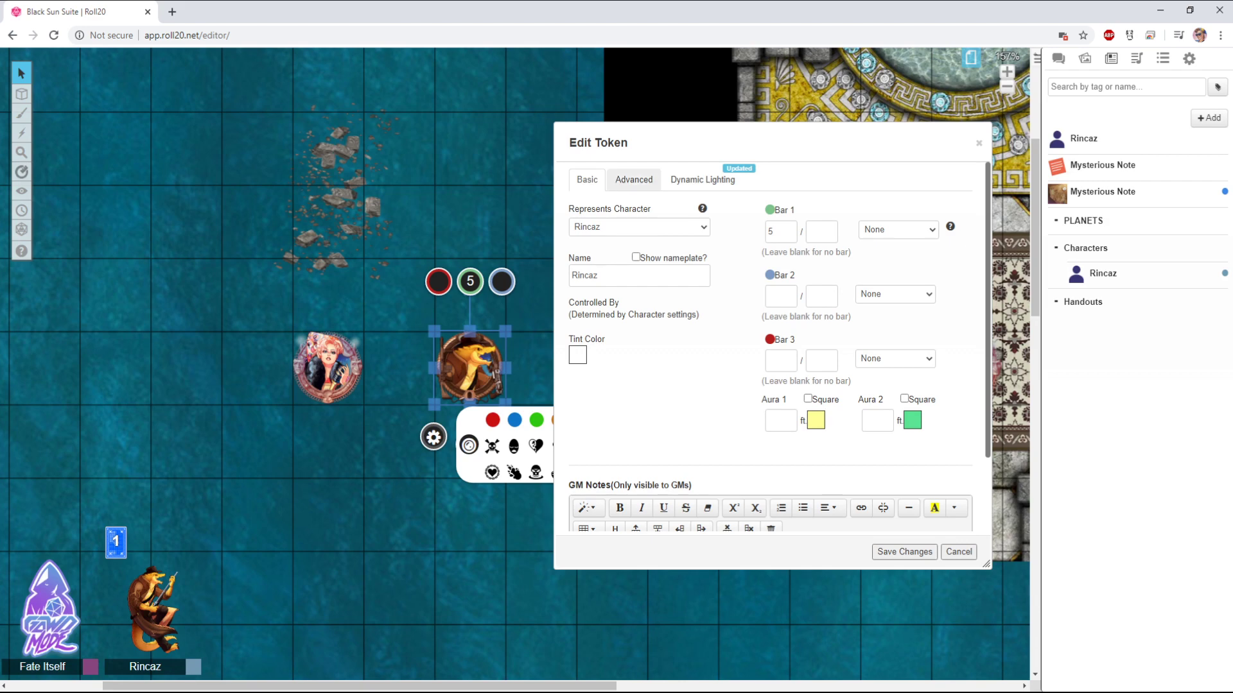
click(634, 179)
click(587, 179)
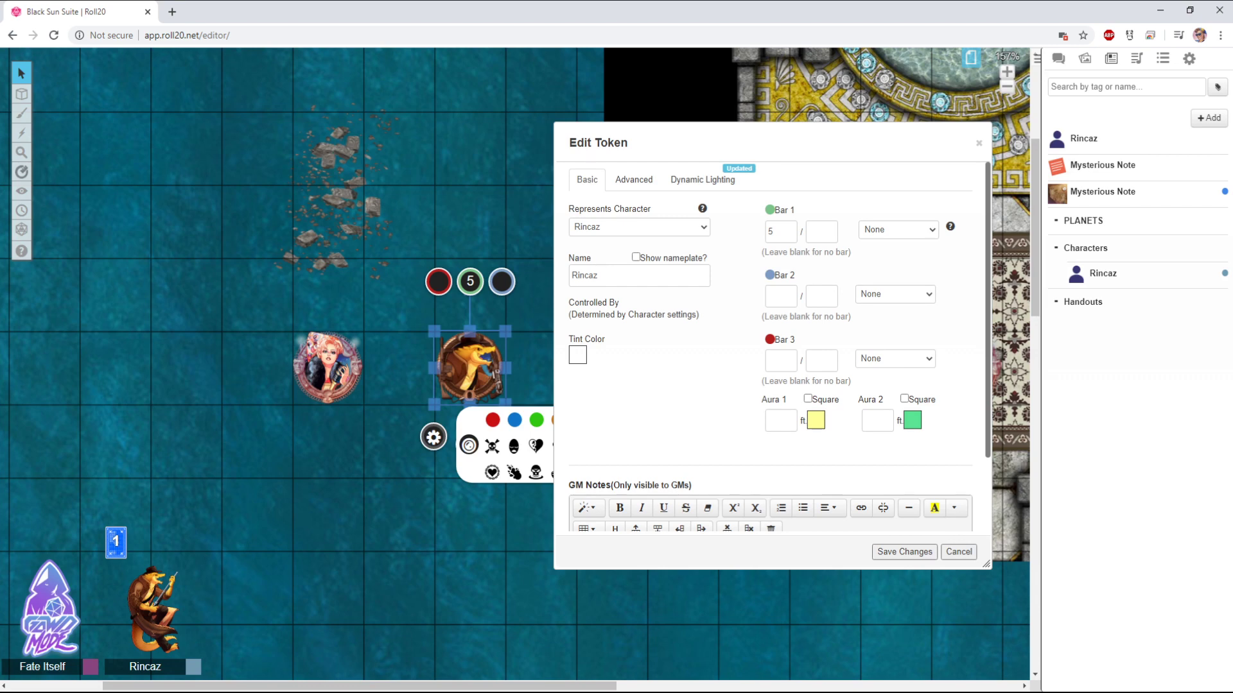
Set the token's represented character to None/Generic Token, enable its nameplate, and save the changes
click(611, 241)
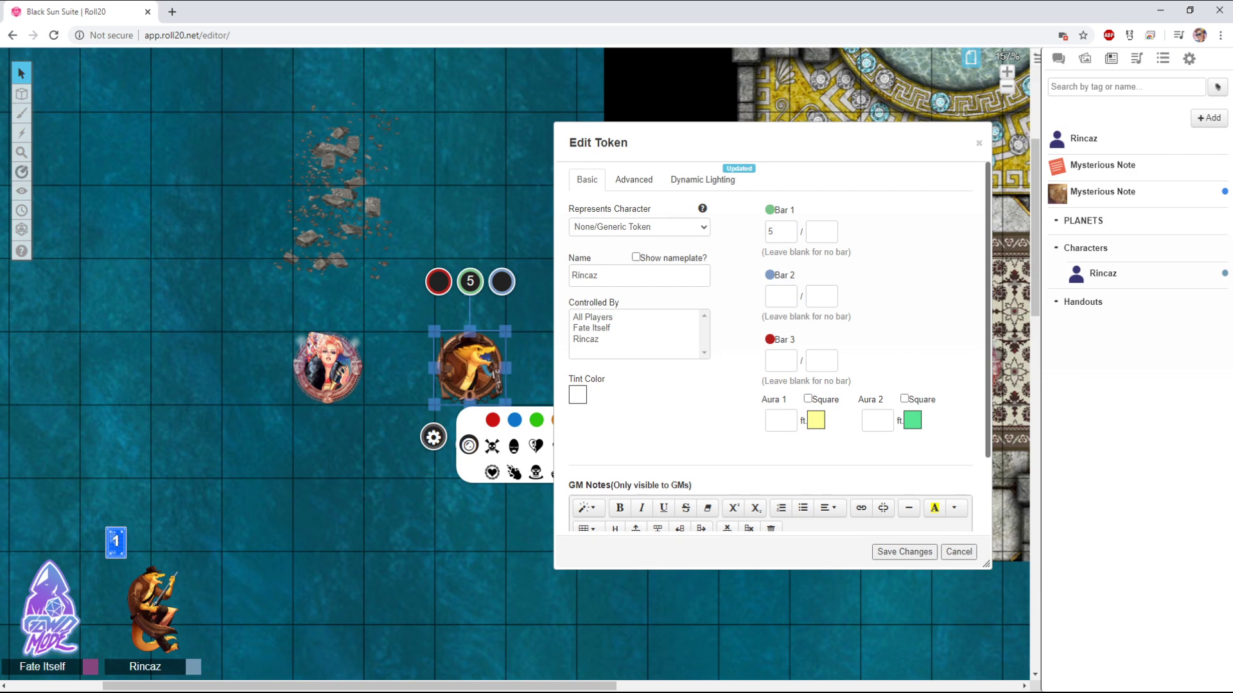
key(Tab)
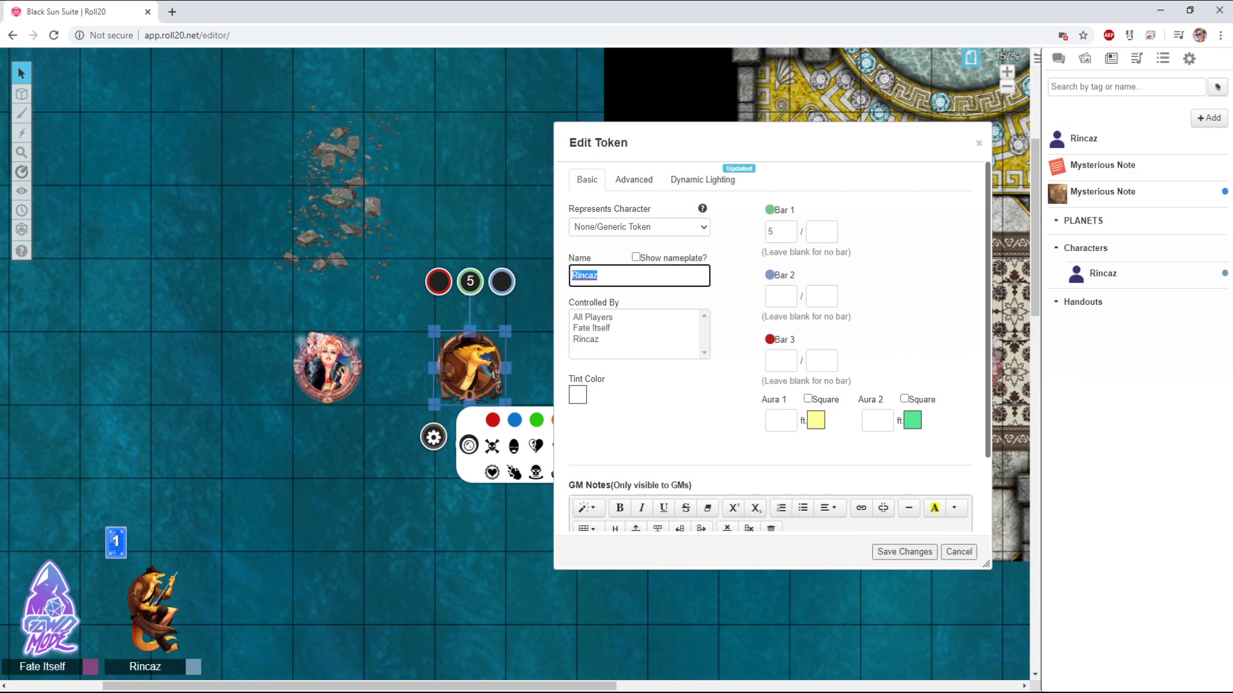
key(Tab)
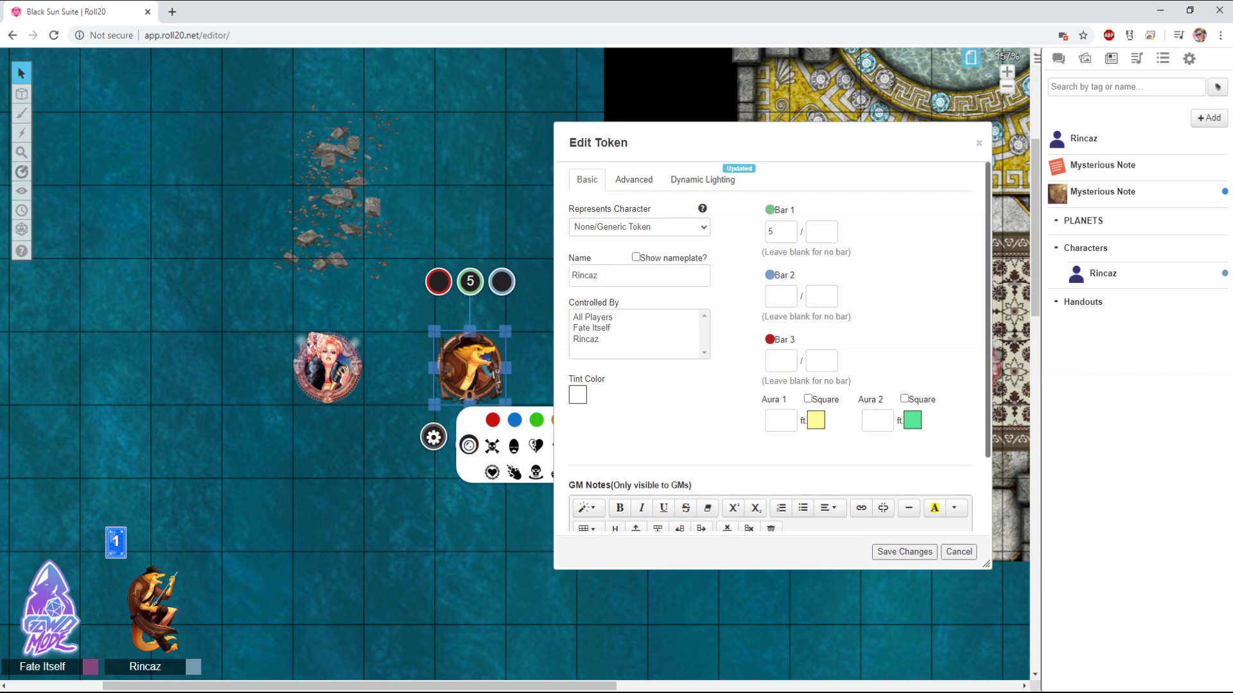
key(Escape)
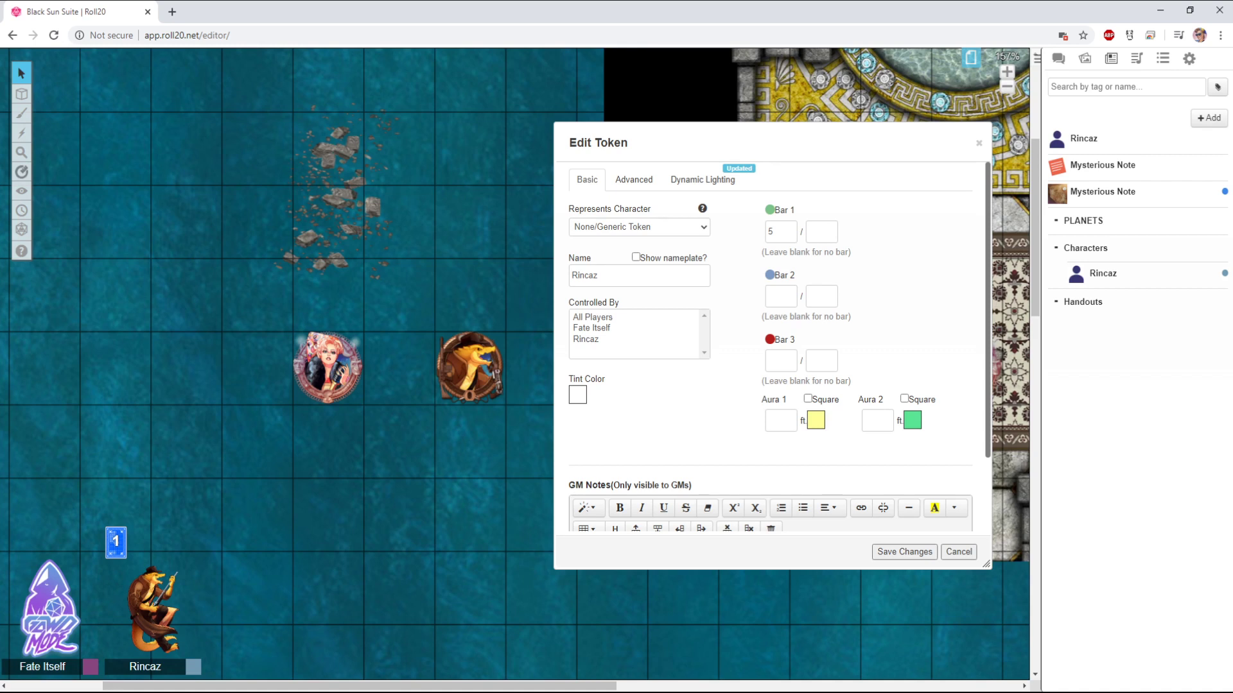
click(636, 257)
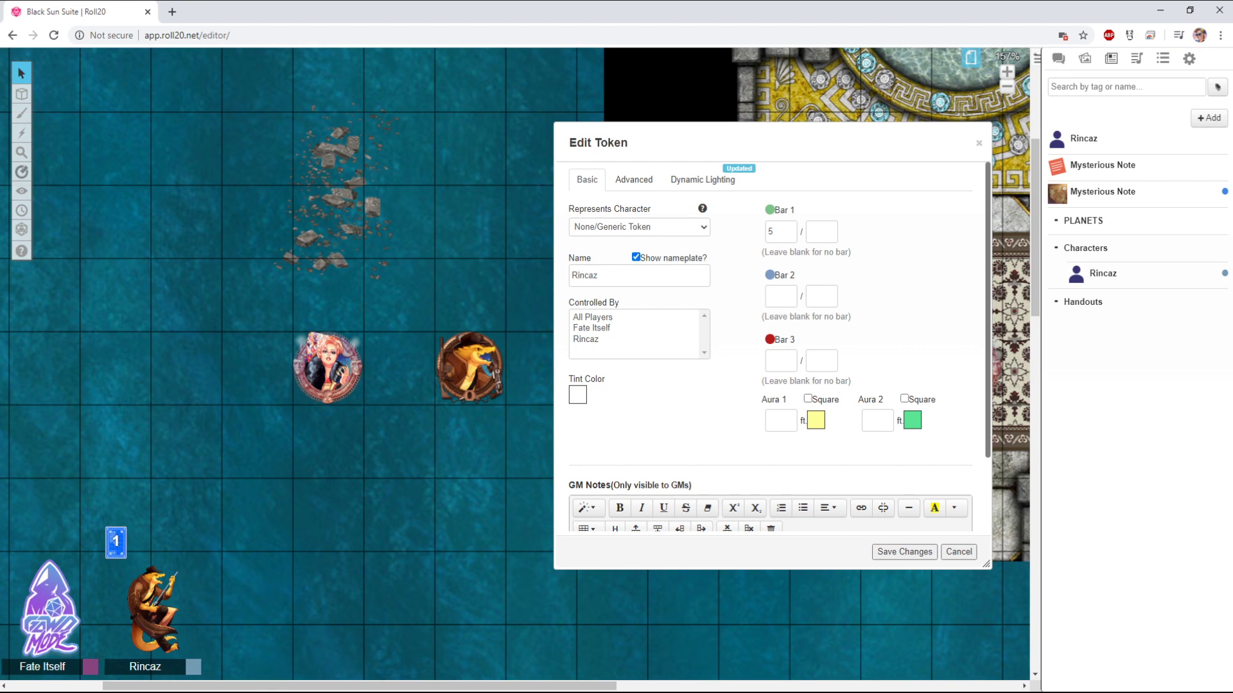
click(904, 551)
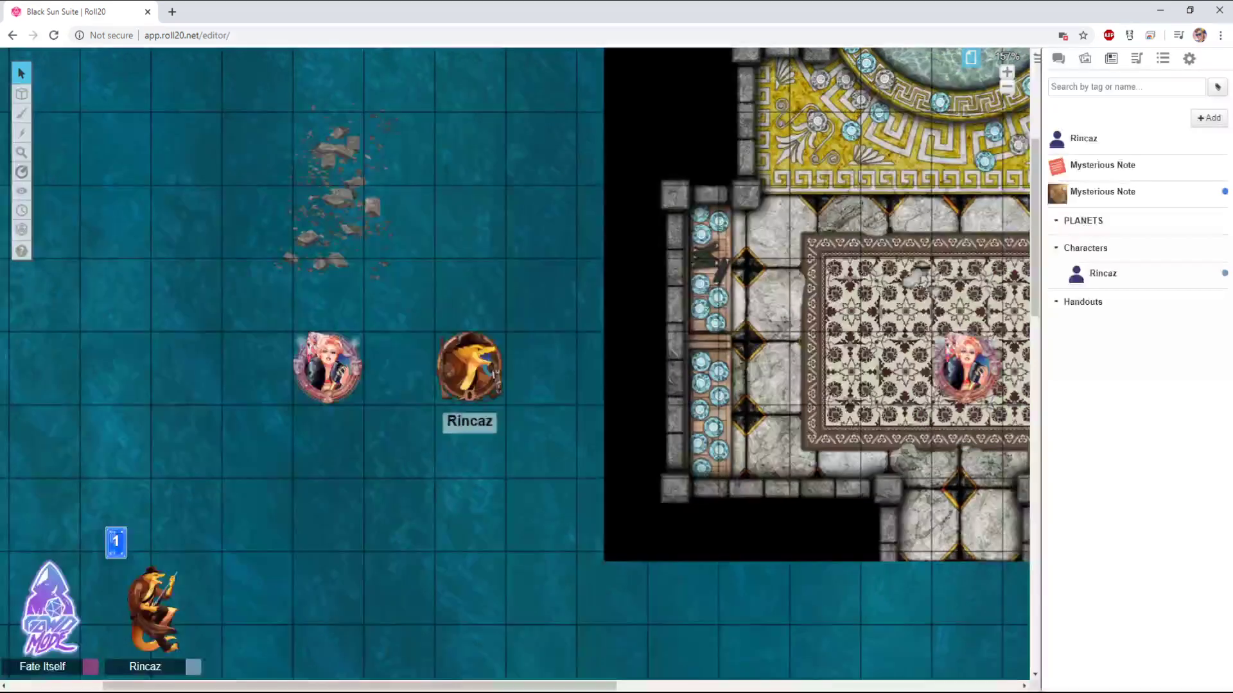
Reopen the Rincaz token's settings and examine its basic options and advanced player permissions
click(433, 438)
drag(462, 88, 672, 168)
click(687, 204)
click(640, 205)
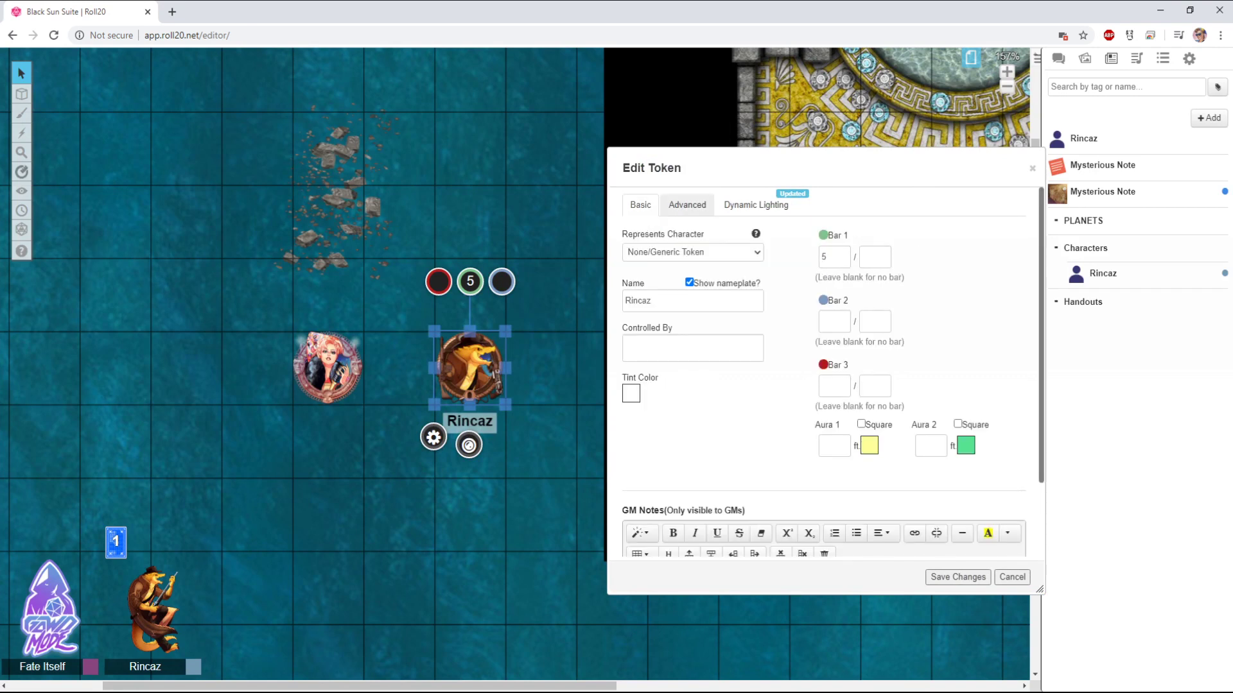
click(687, 204)
click(640, 204)
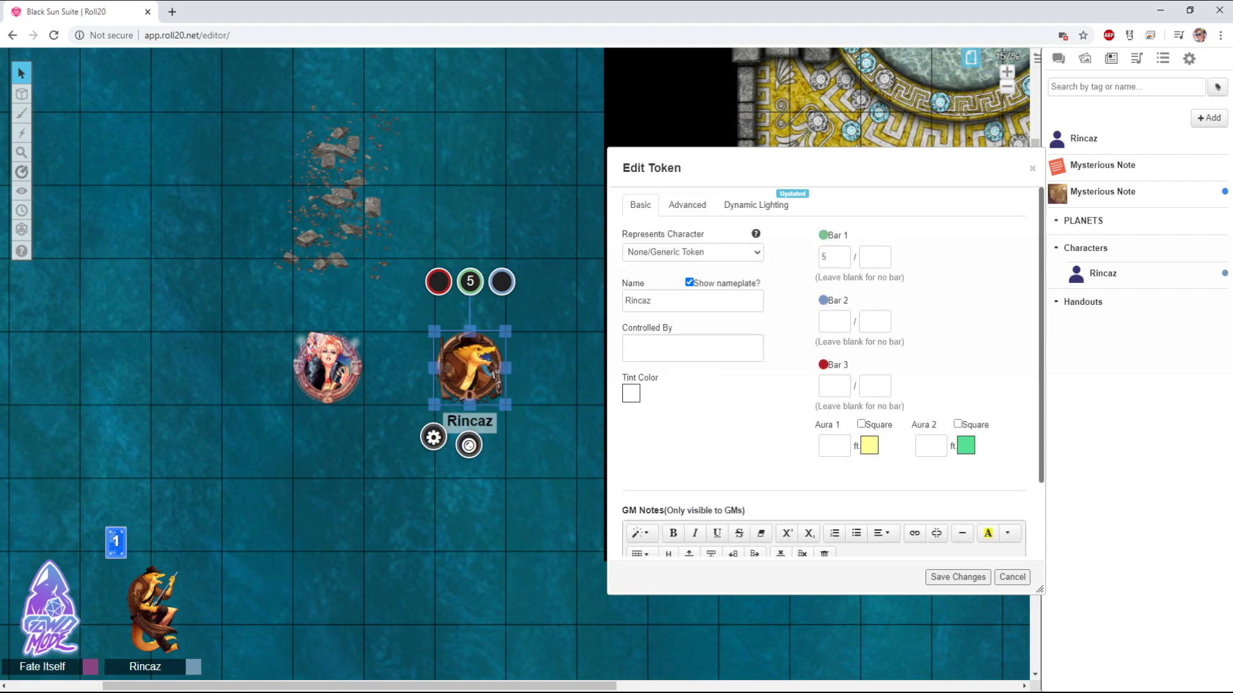
key(Escape)
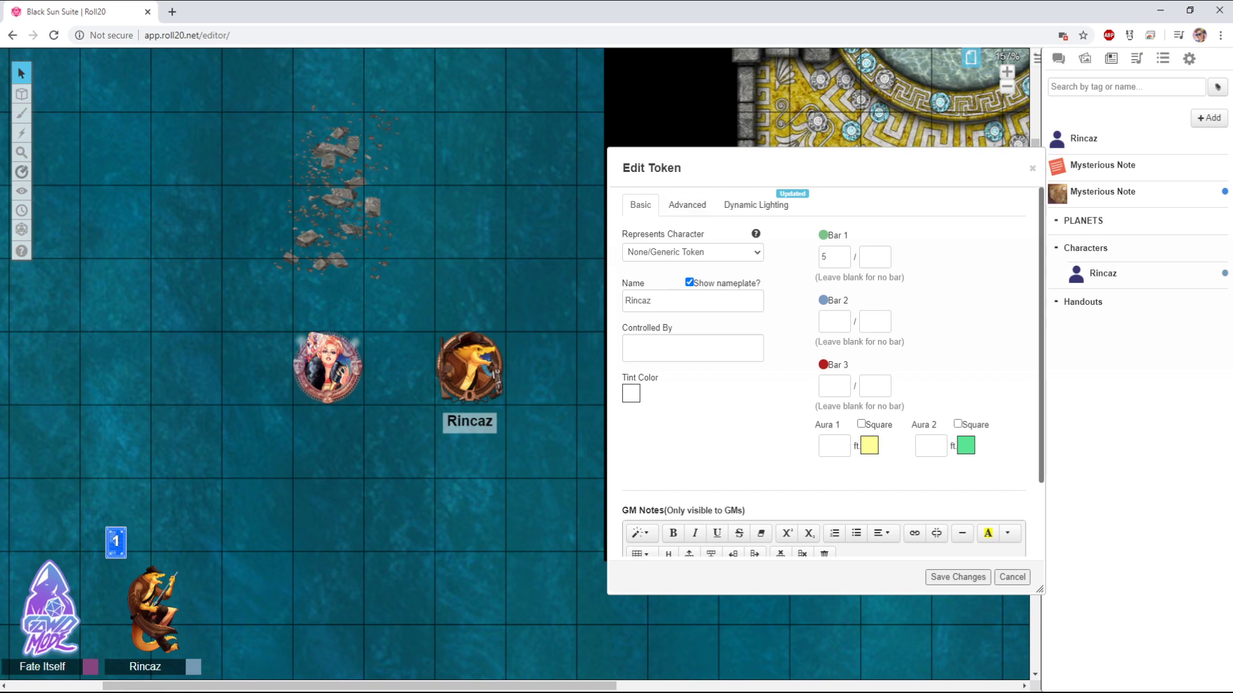
click(686, 205)
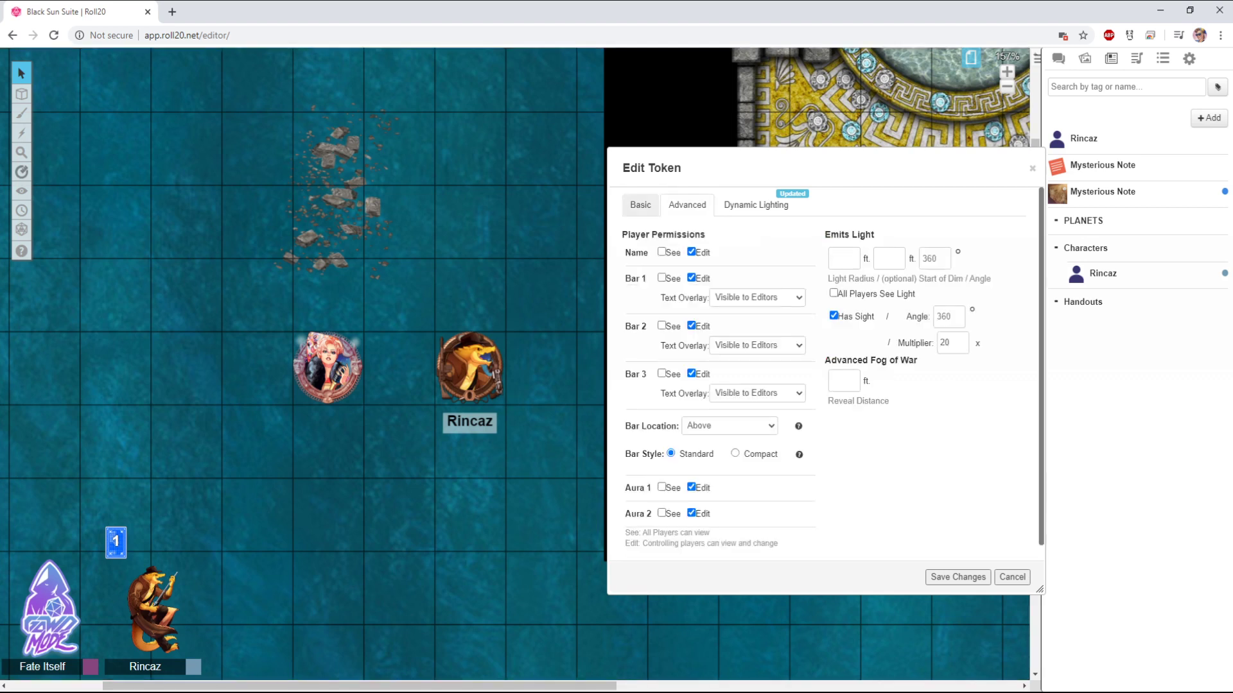
click(639, 205)
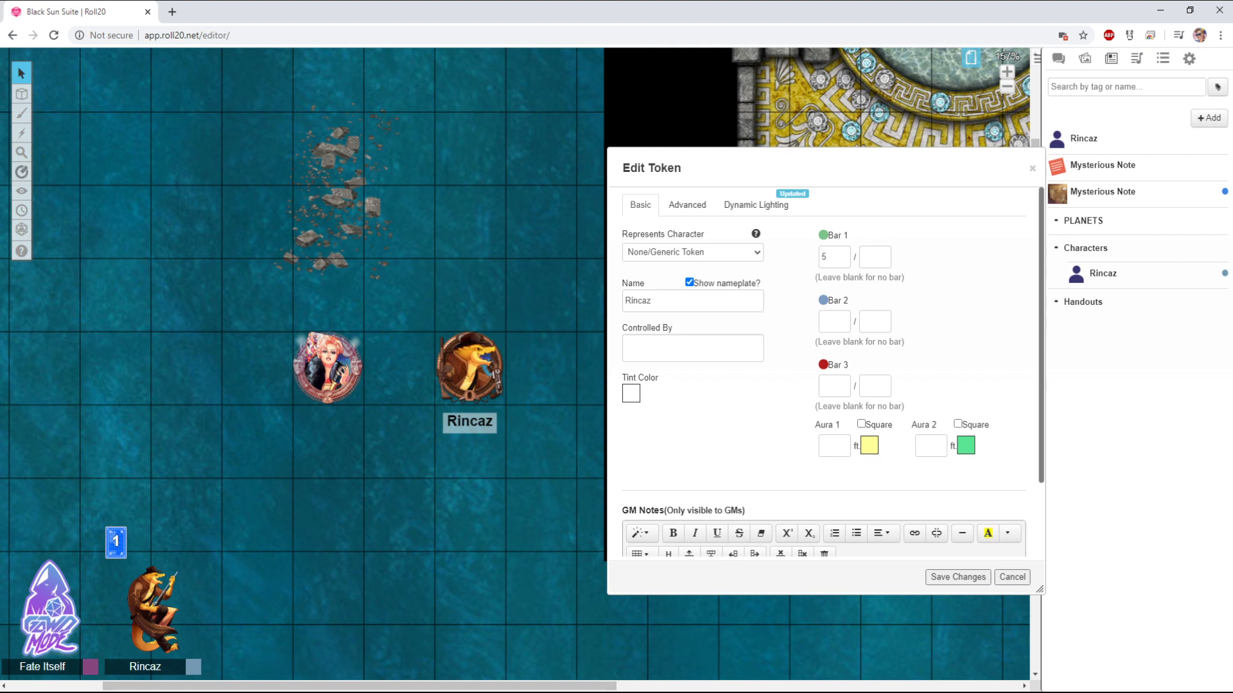
click(692, 347)
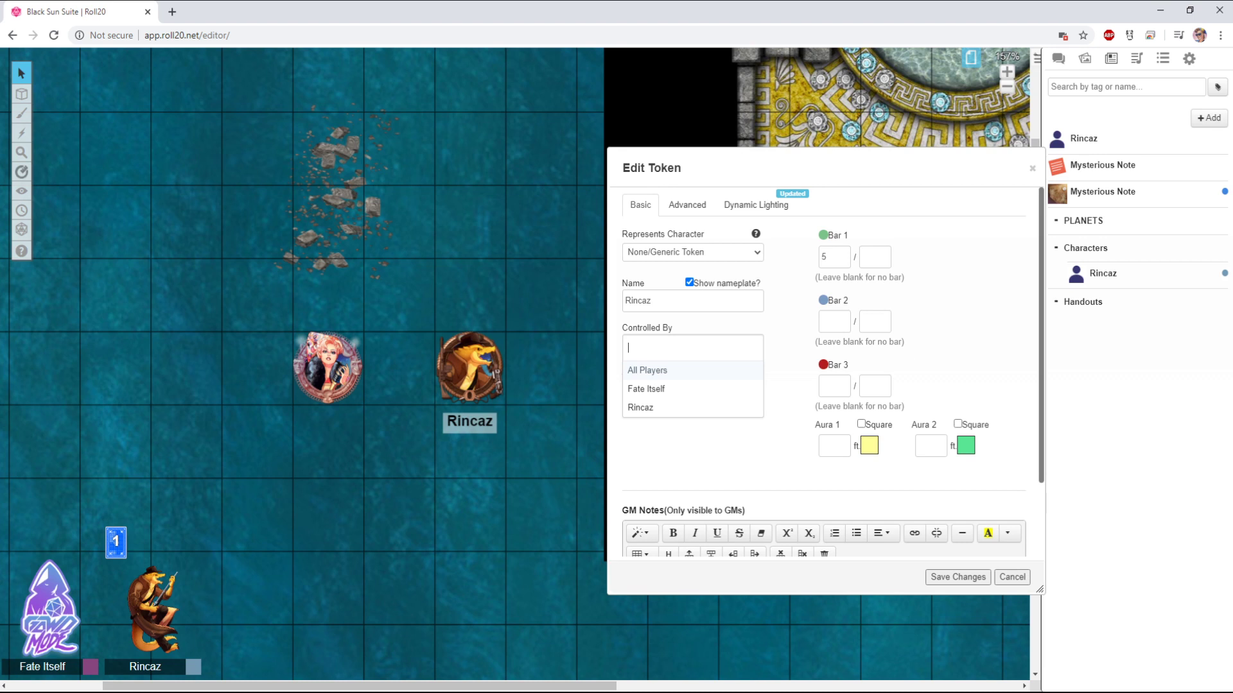
key(Return)
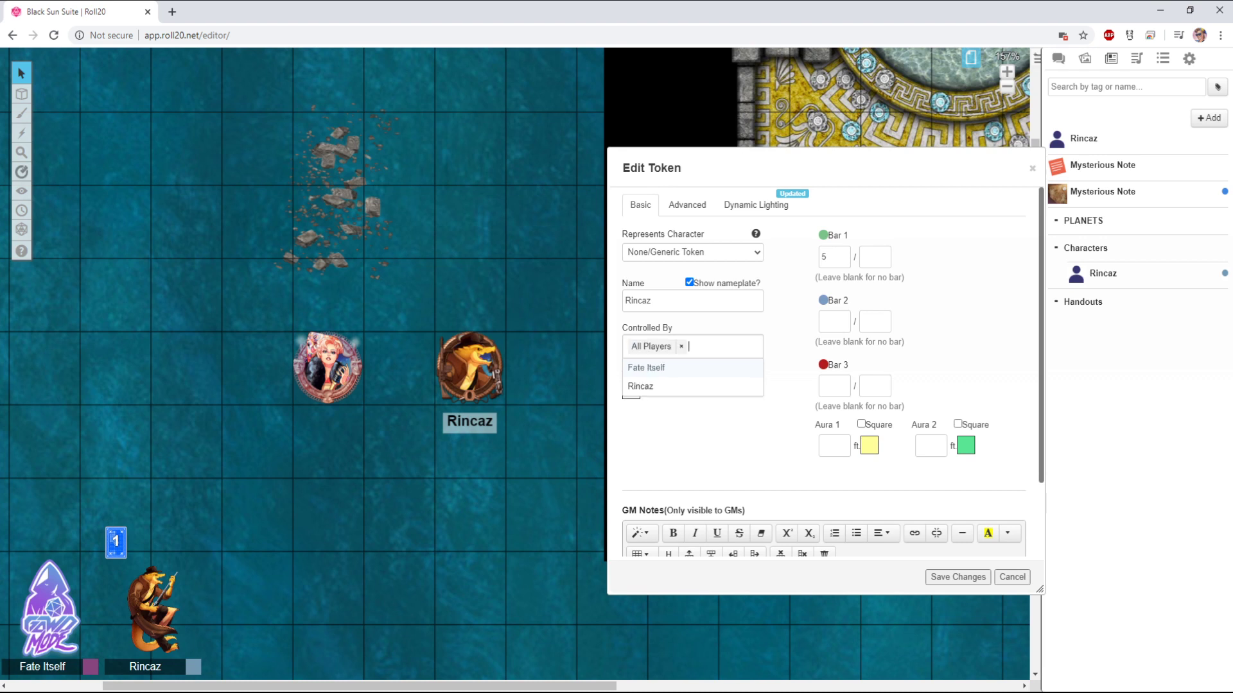
key(Escape)
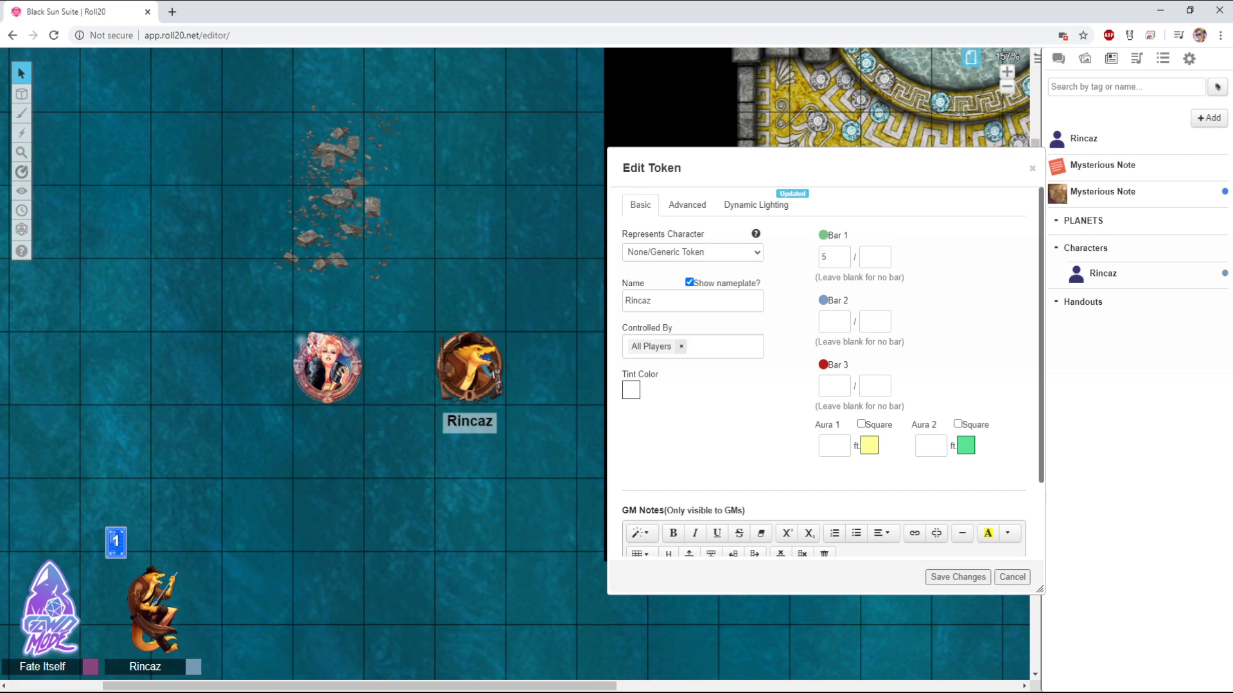
click(681, 347)
key(Return)
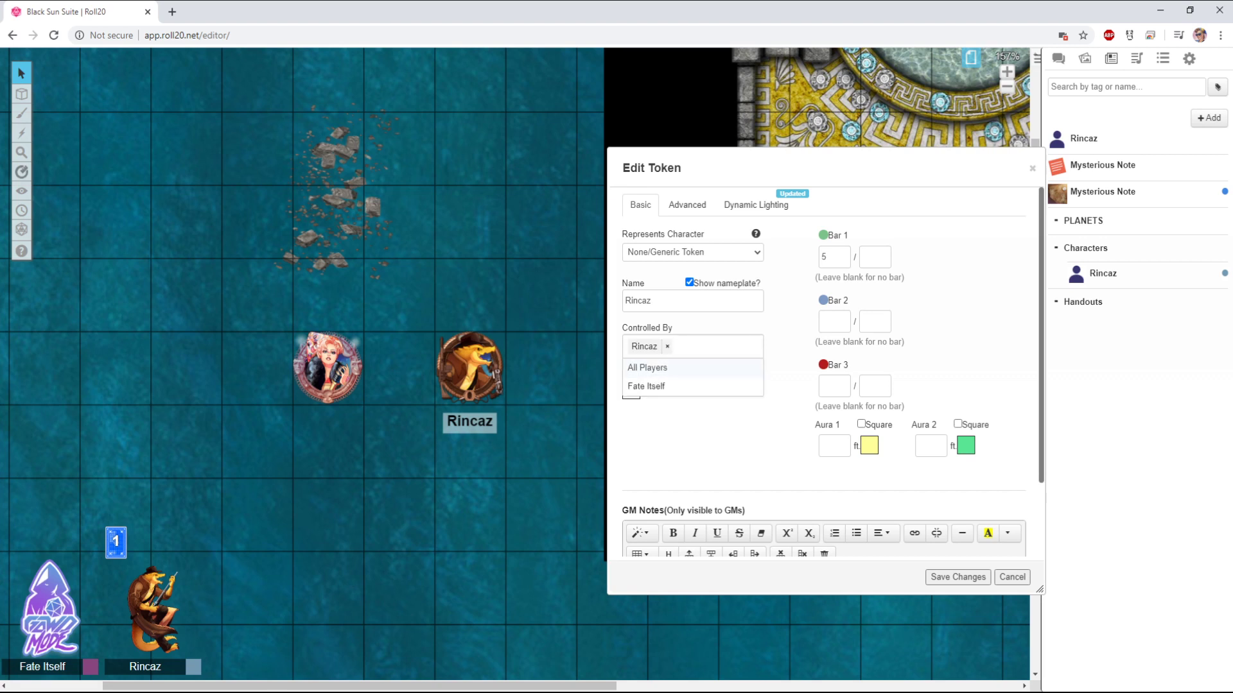
key(Escape)
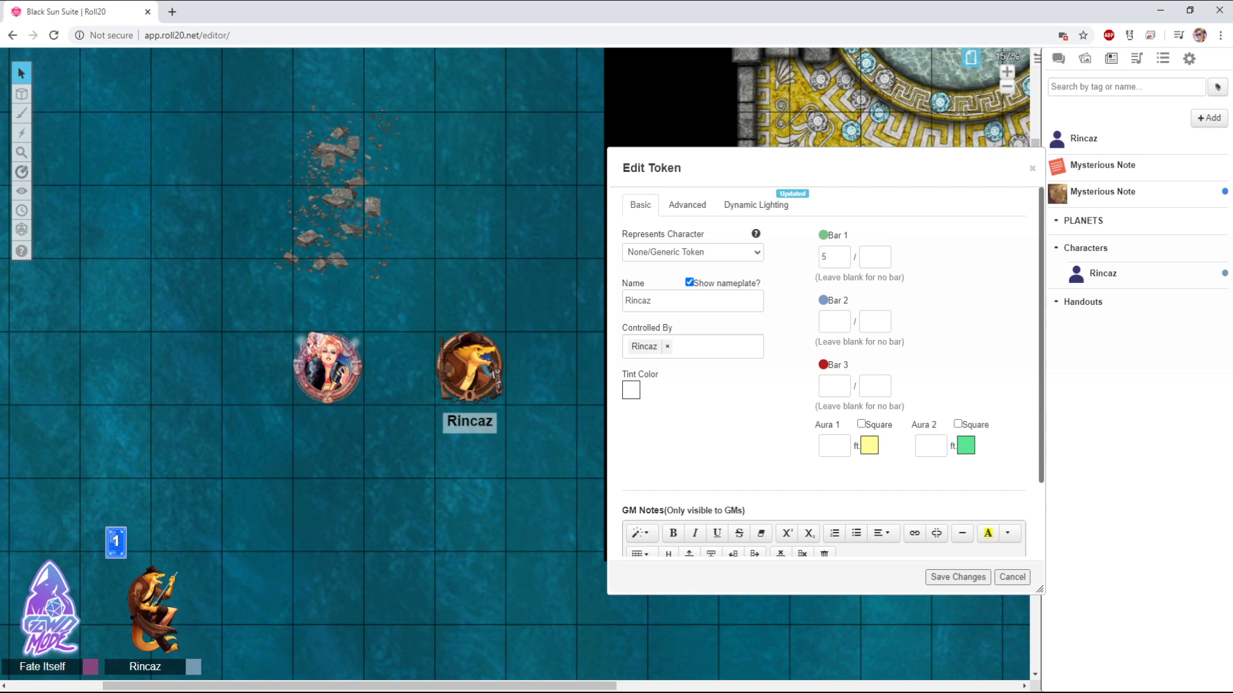
Examine the token's tint color choices, and close the token settings without saving
click(631, 390)
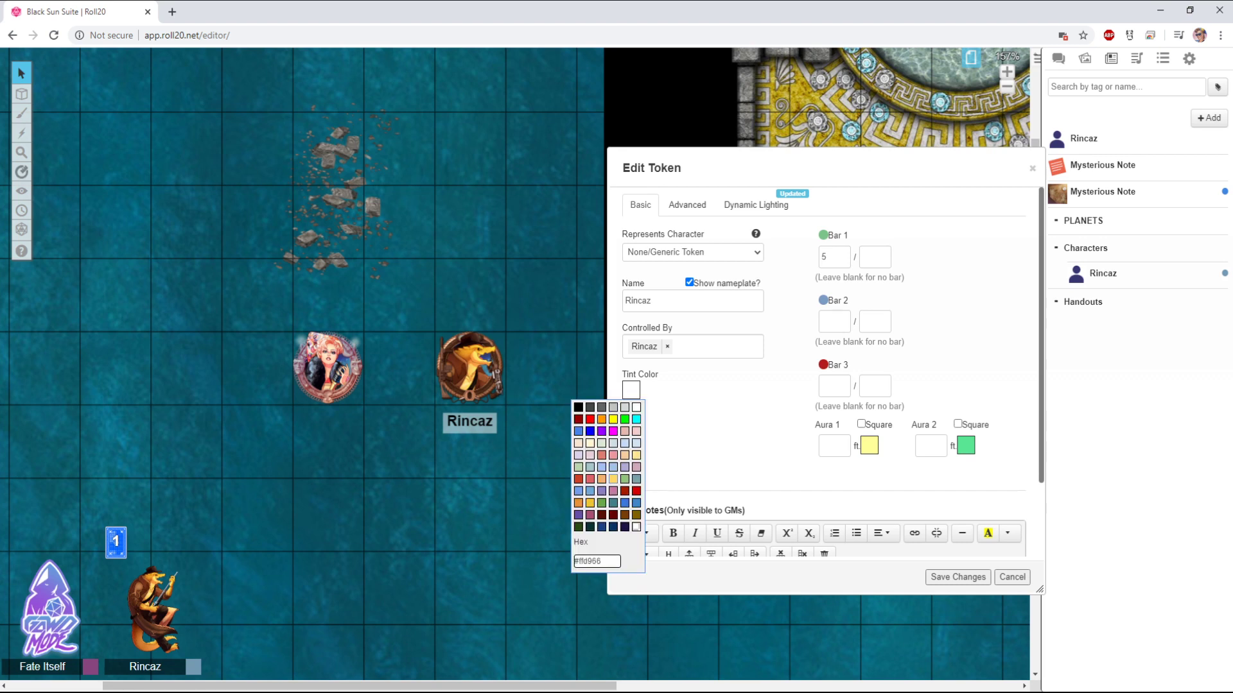
click(631, 389)
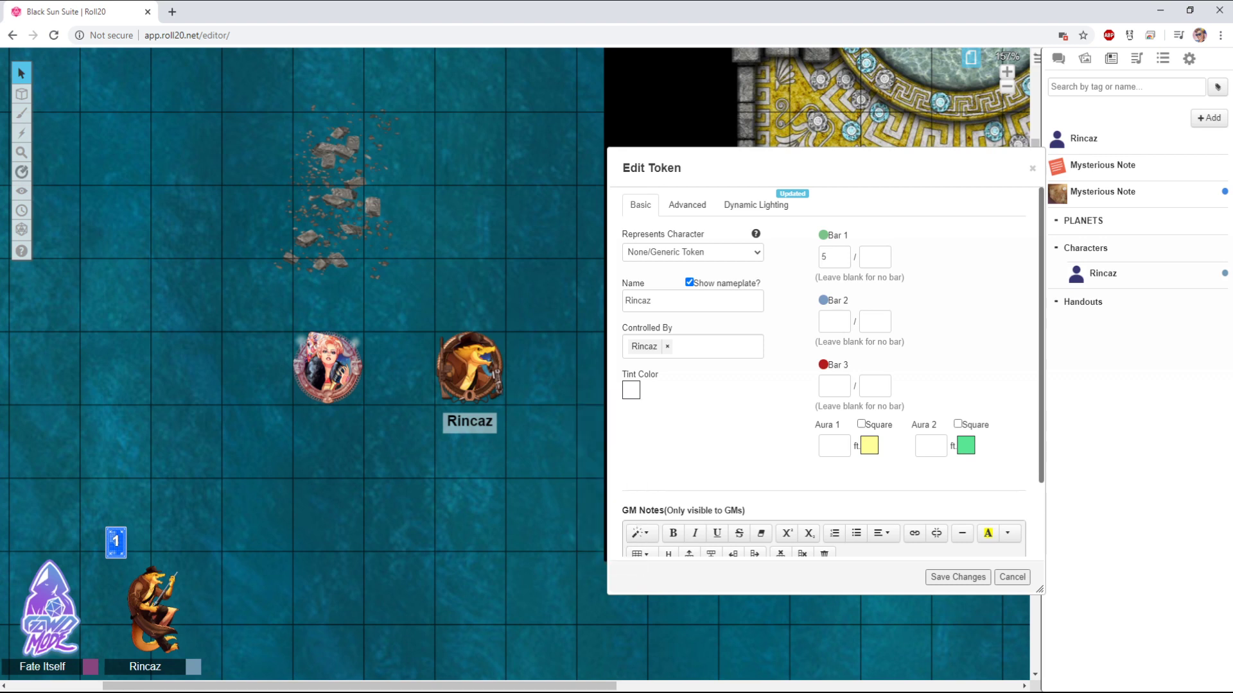
click(630, 389)
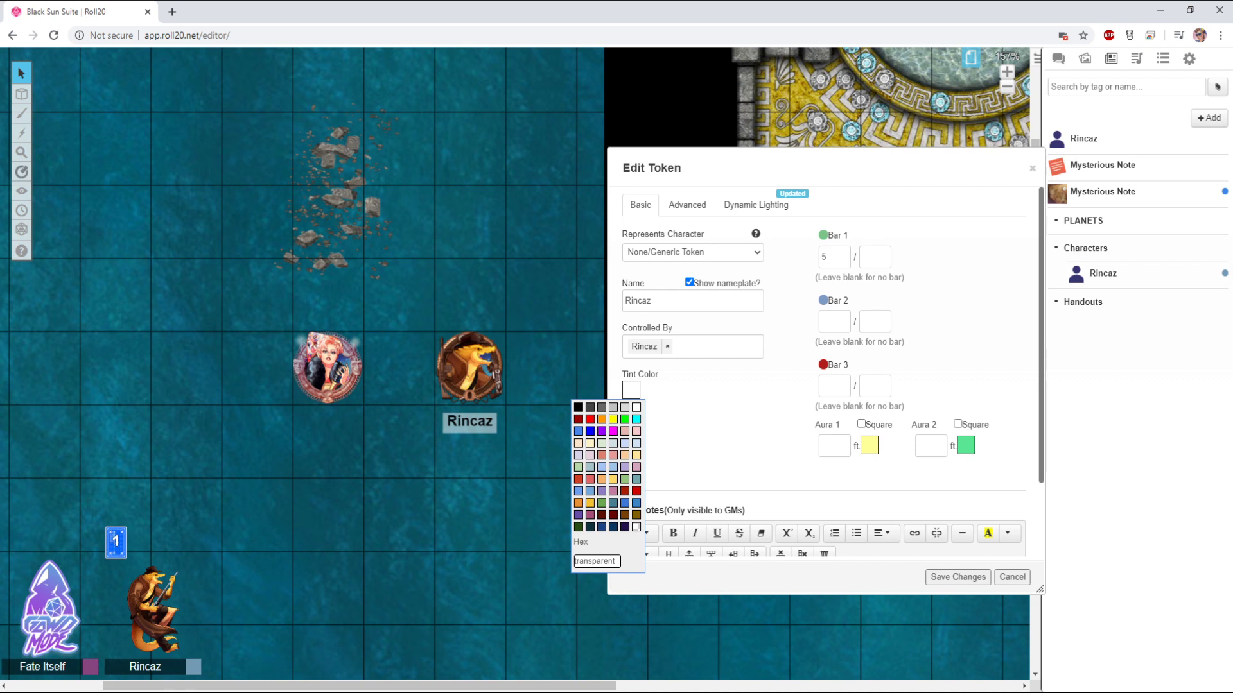
click(1011, 578)
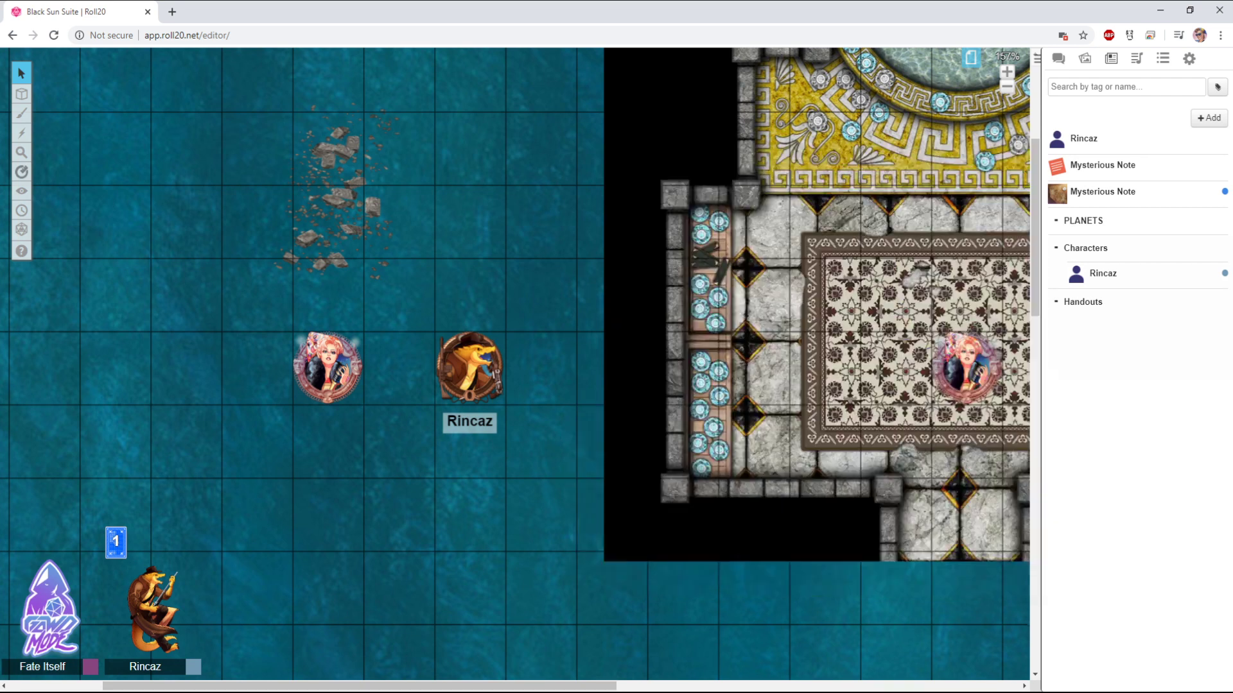
On the Map & Background layer, tint the rubble graphic dark green, save the change and deselect it
mouse_move(22, 93)
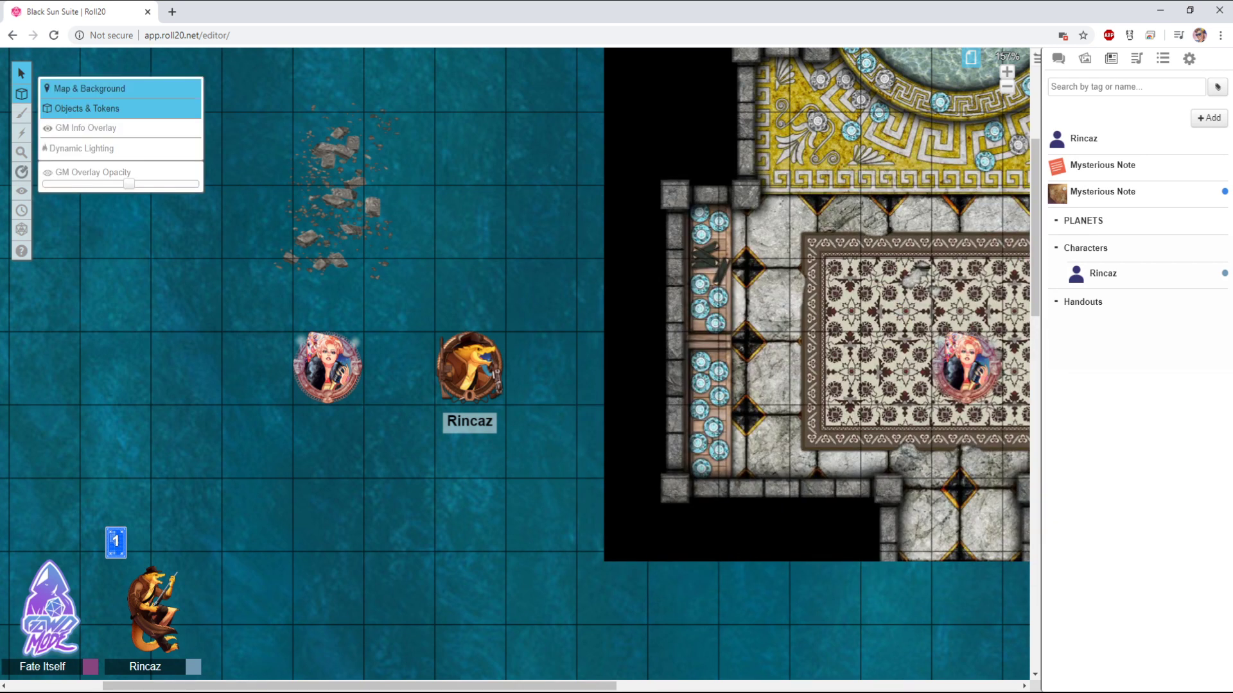
click(84, 88)
double_click(340, 187)
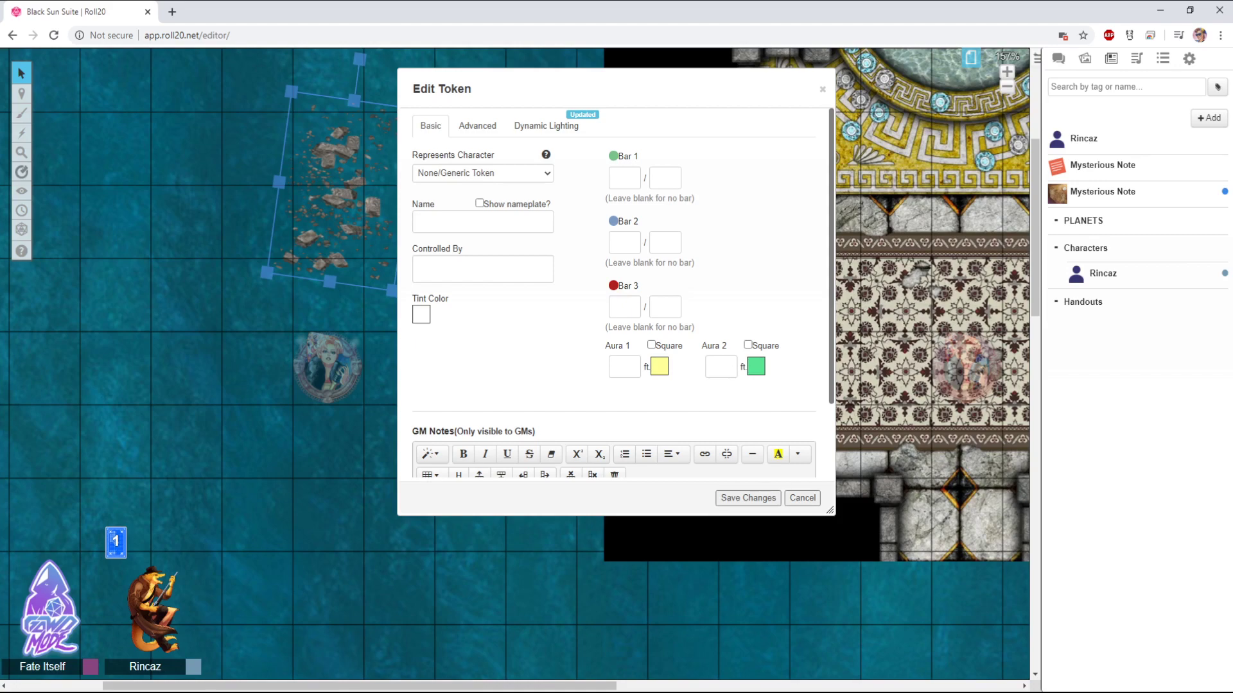
click(420, 314)
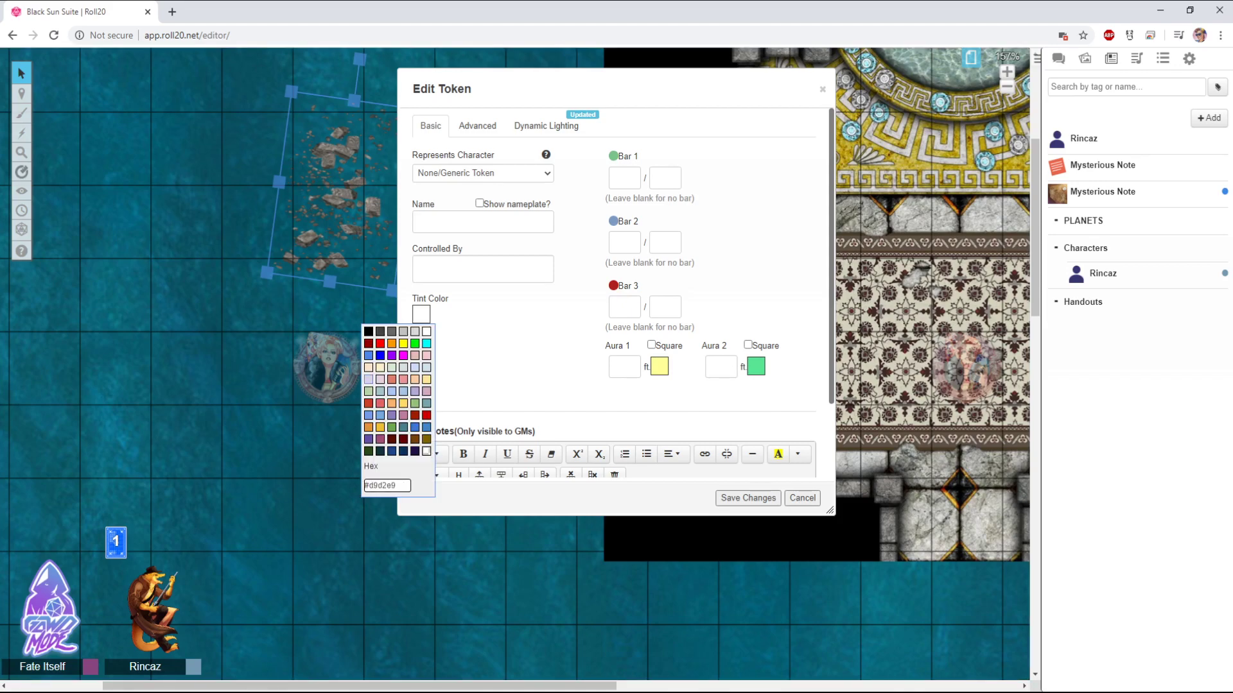
click(368, 452)
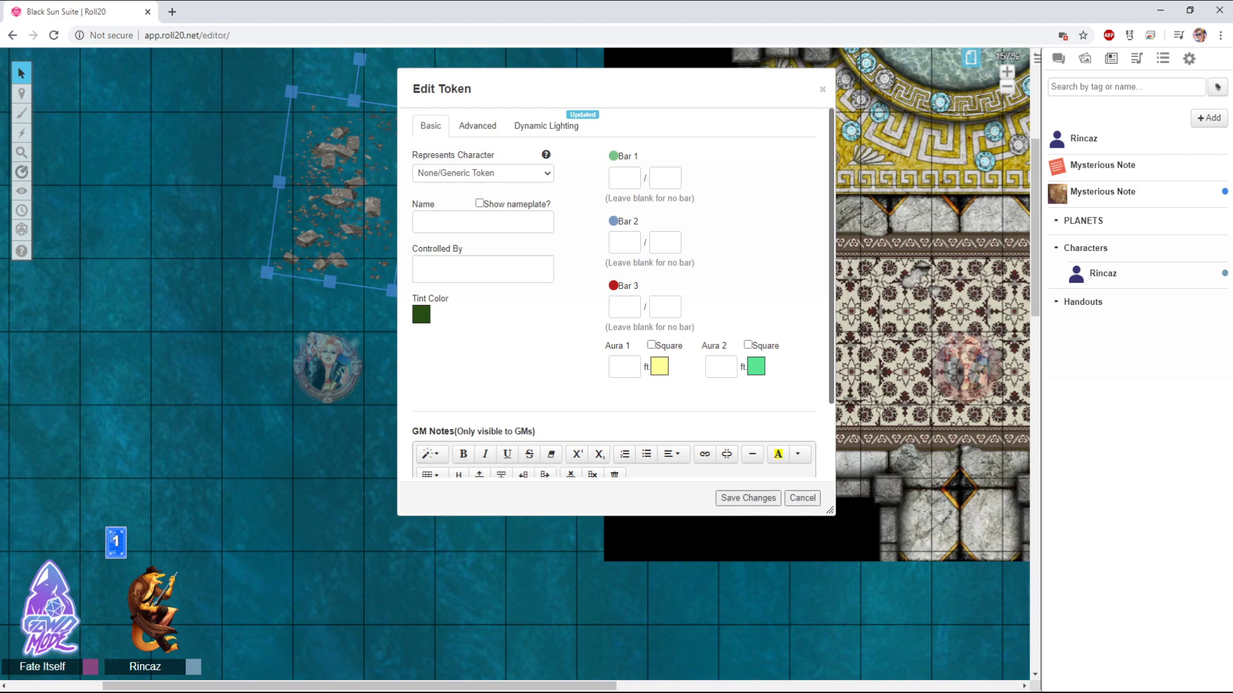
click(748, 498)
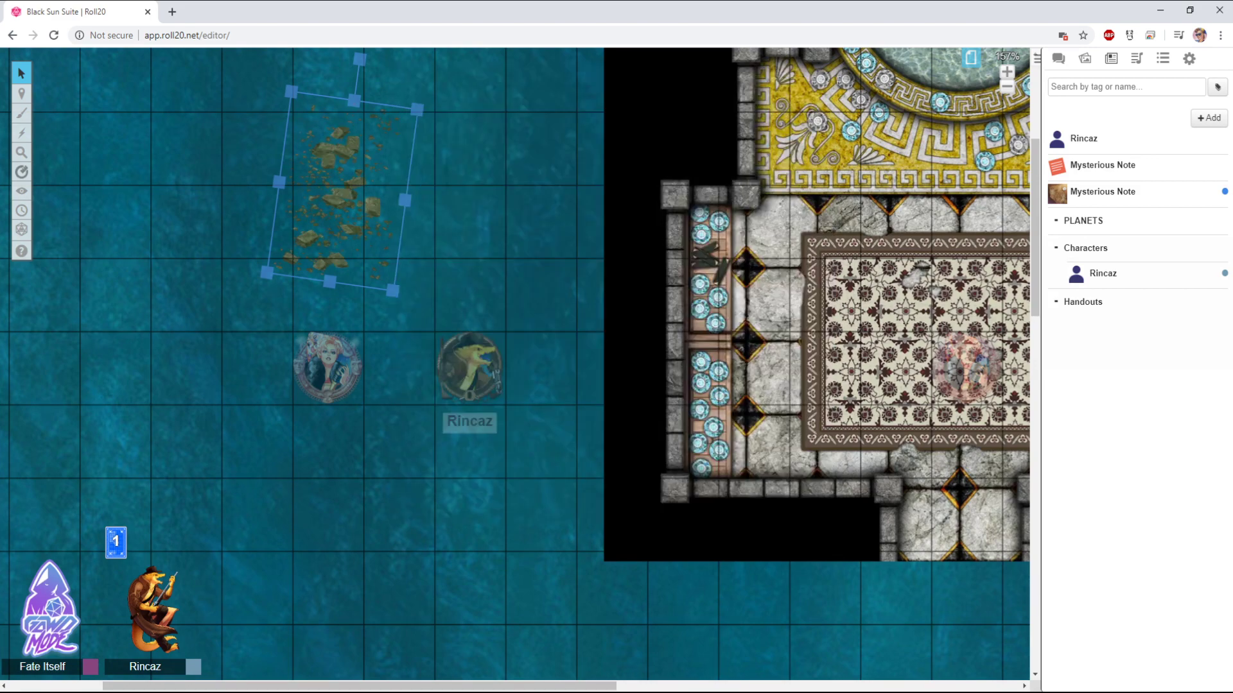
key(Escape)
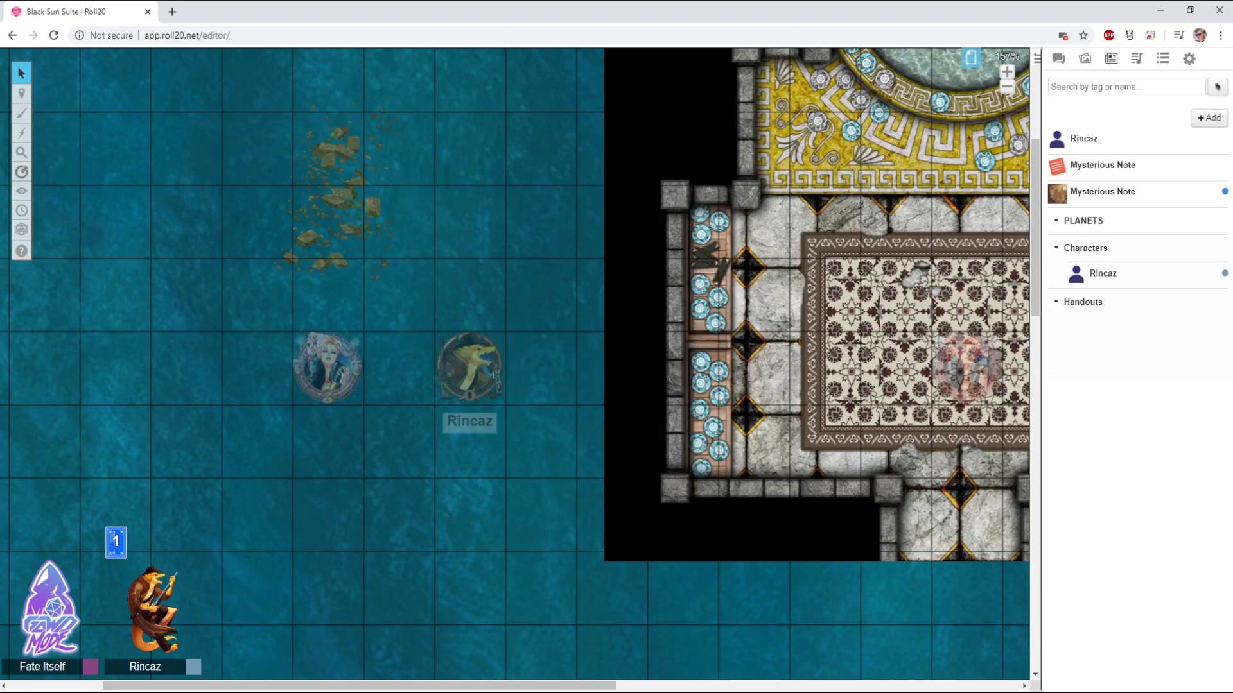
On the Objects & Tokens layer, tint the Rincaz token yellow-orange, save the change and deselect it
mouse_move(21, 94)
click(96, 109)
click(460, 344)
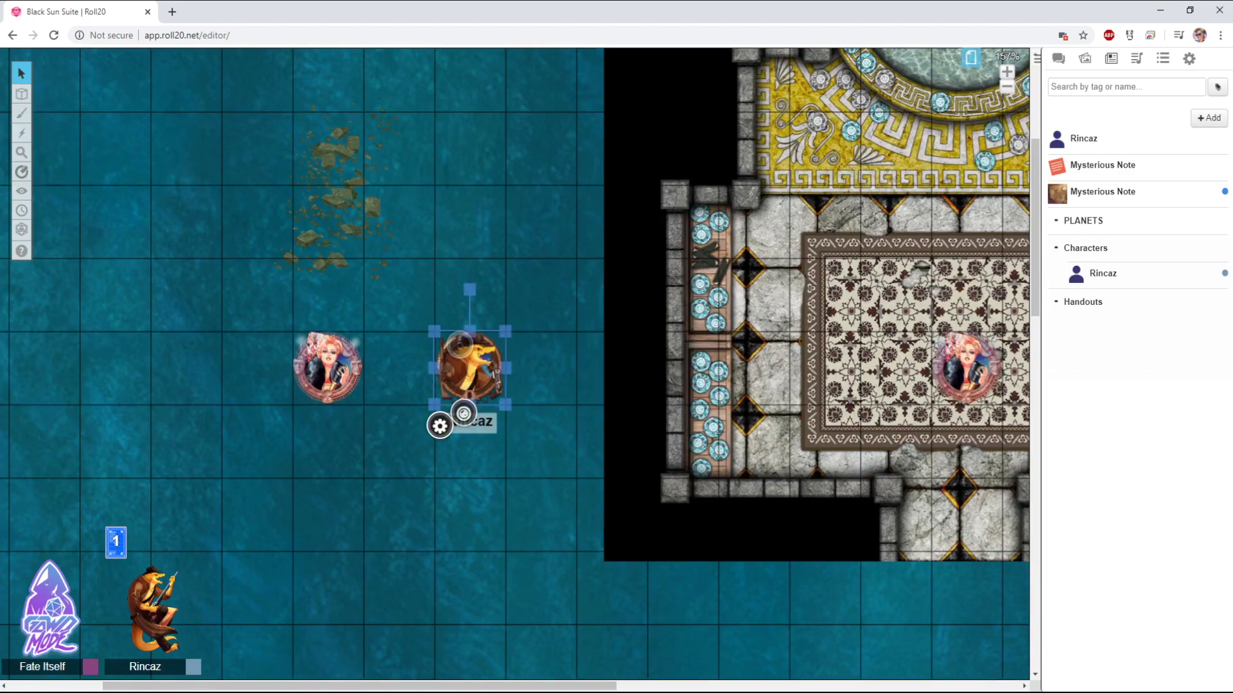
click(439, 426)
click(421, 315)
drag(488, 88, 707, 143)
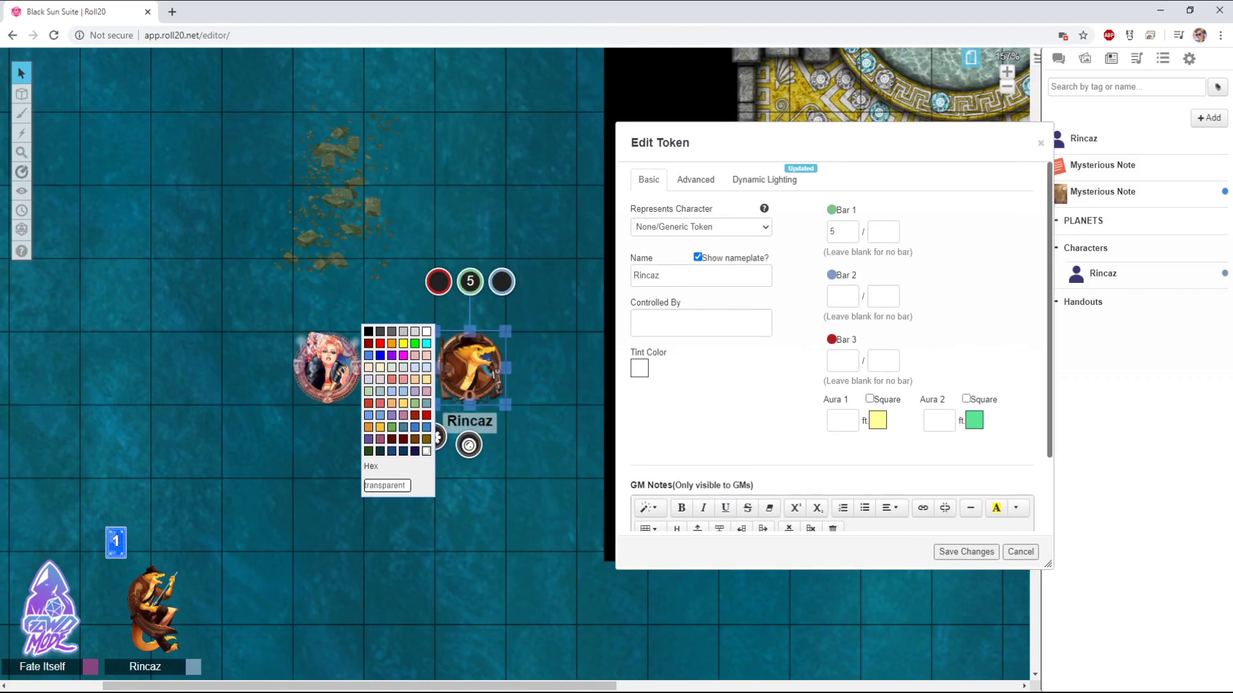
click(404, 404)
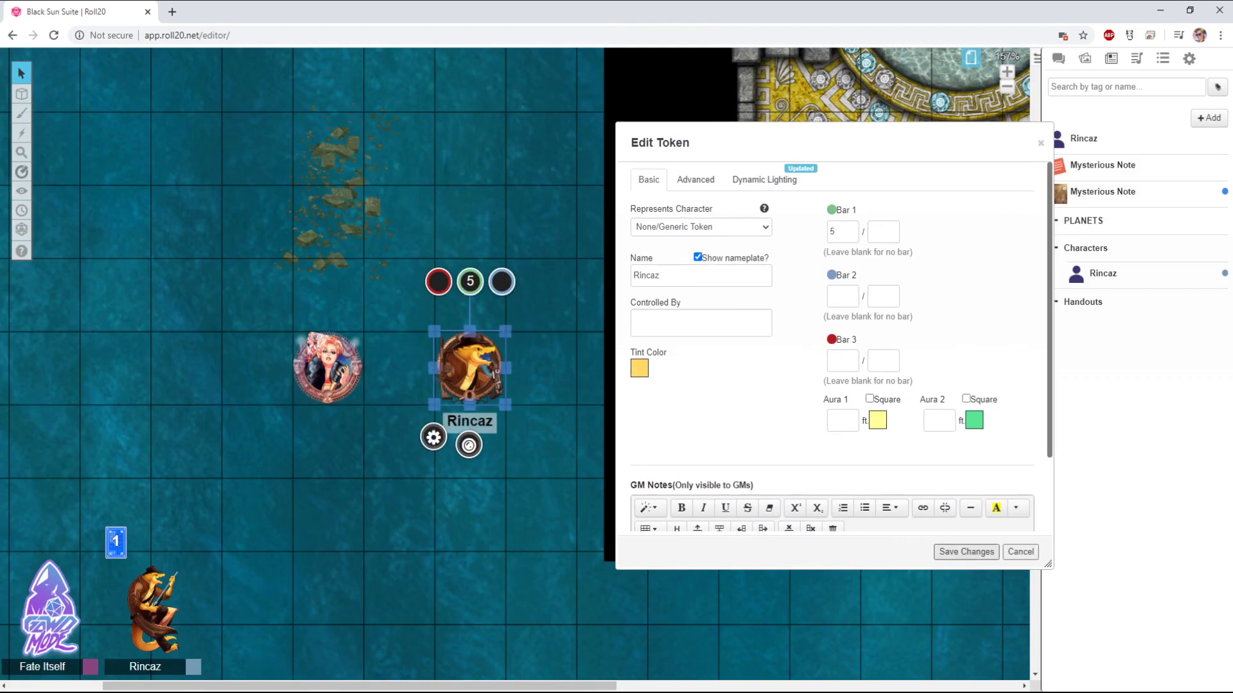
click(966, 553)
key(Escape)
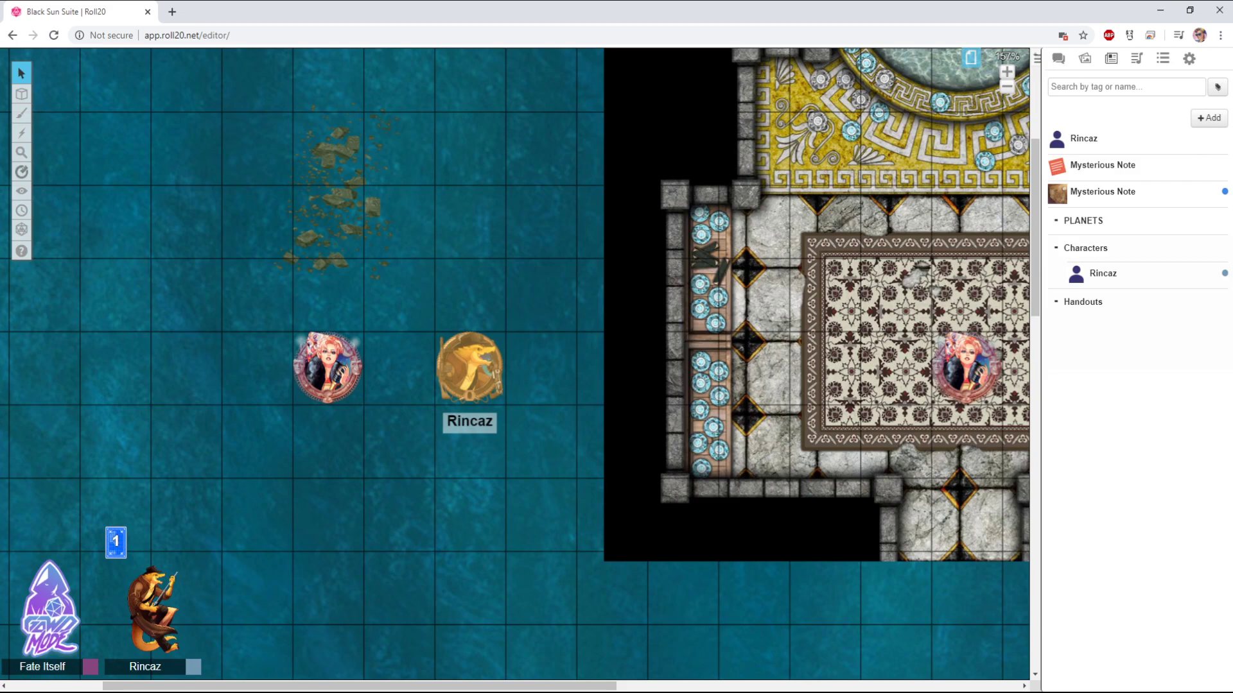
Reset the Rincaz token's tint color to transparent and save the change
click(469, 367)
click(434, 437)
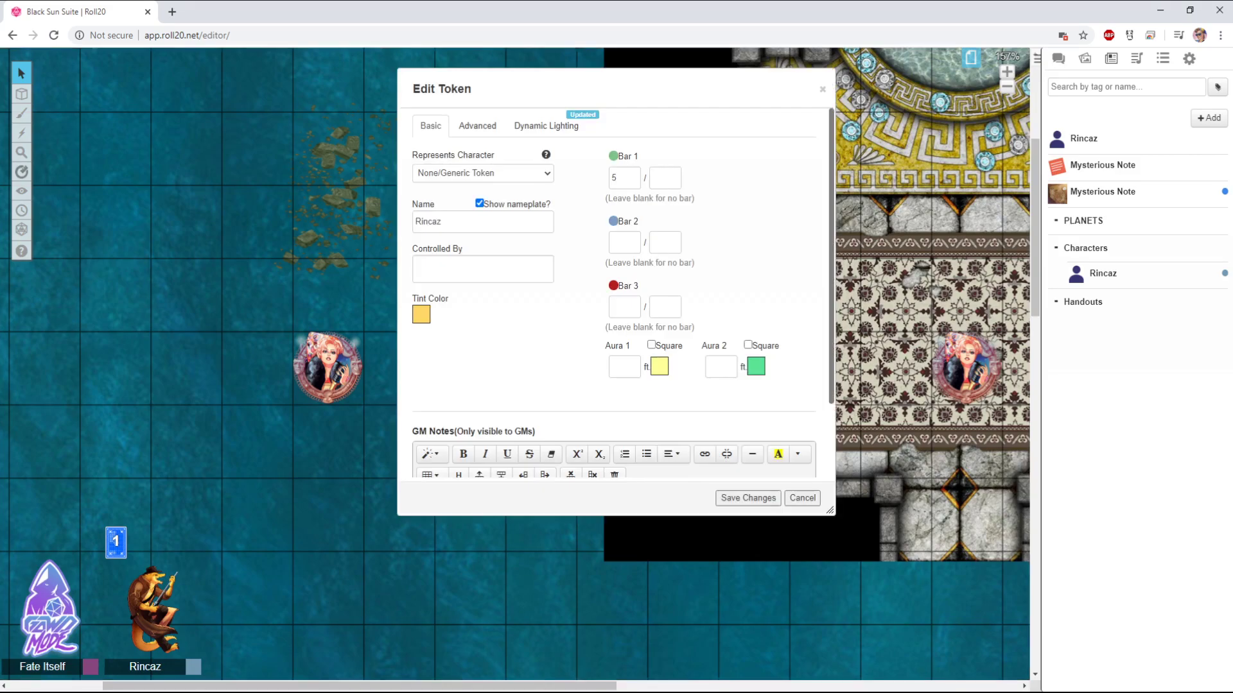
click(802, 498)
key(Escape)
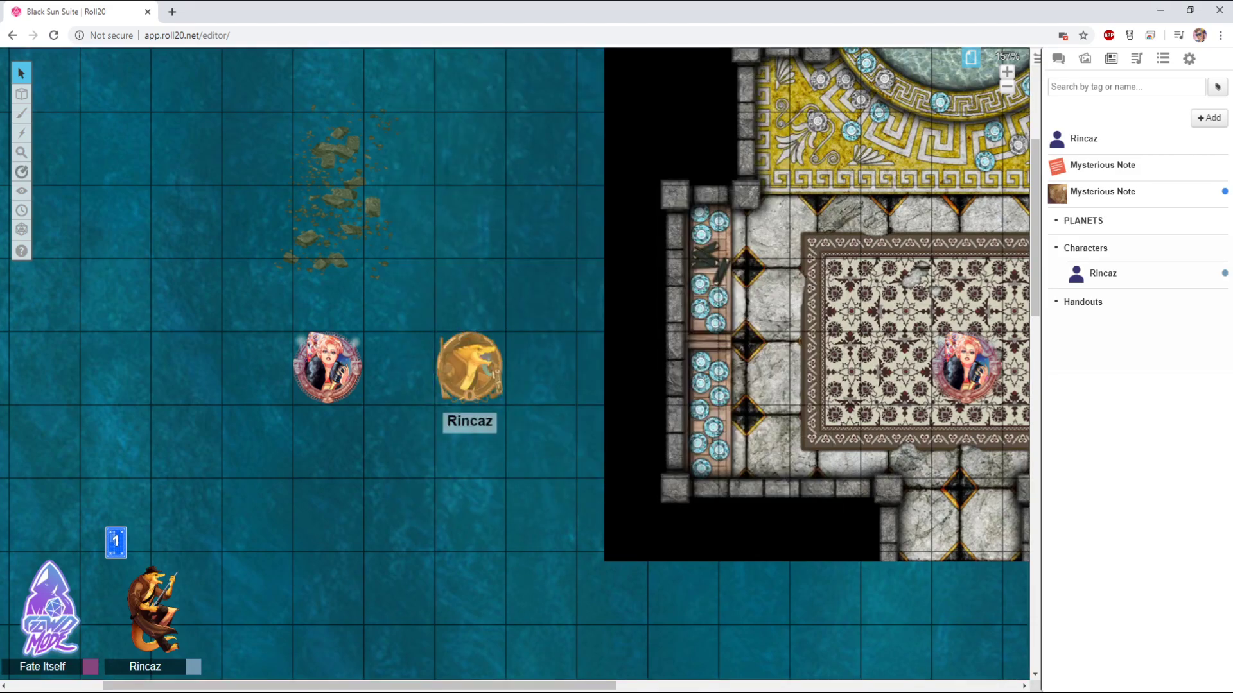
double_click(469, 367)
click(421, 314)
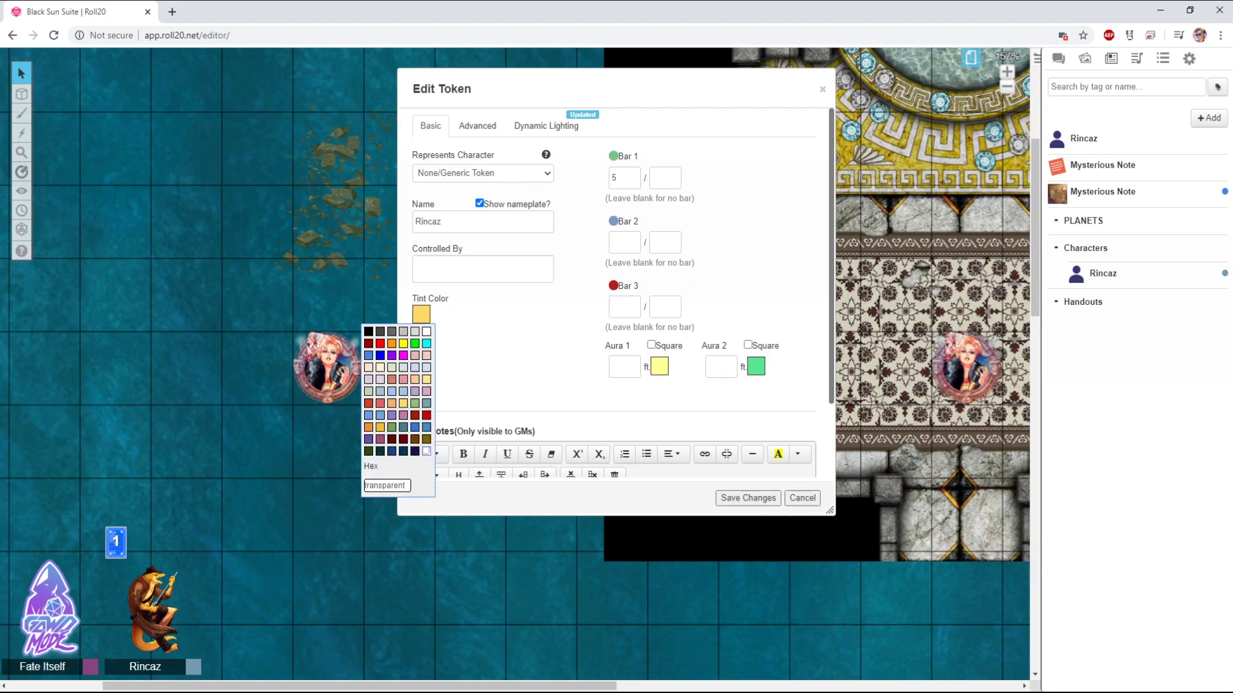
click(426, 451)
click(748, 498)
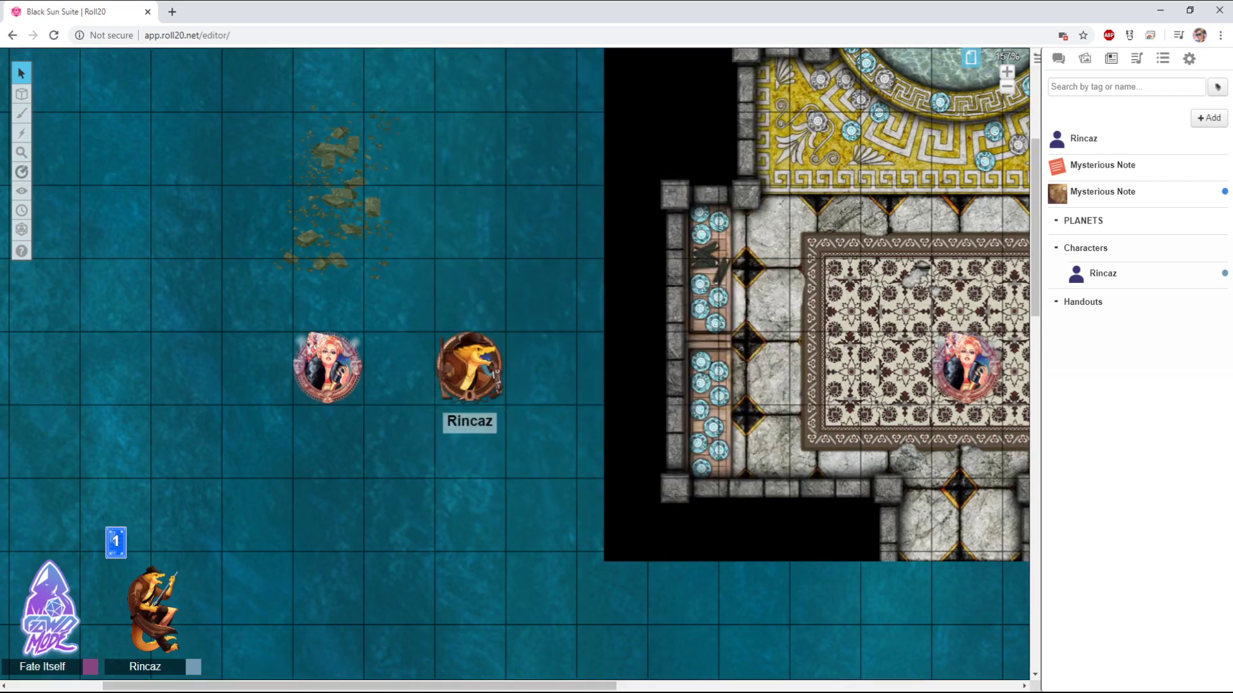
Move the pink-haired woman's token from the patterned carpet to the blue area near the Rincaz token, and delete it
click(327, 367)
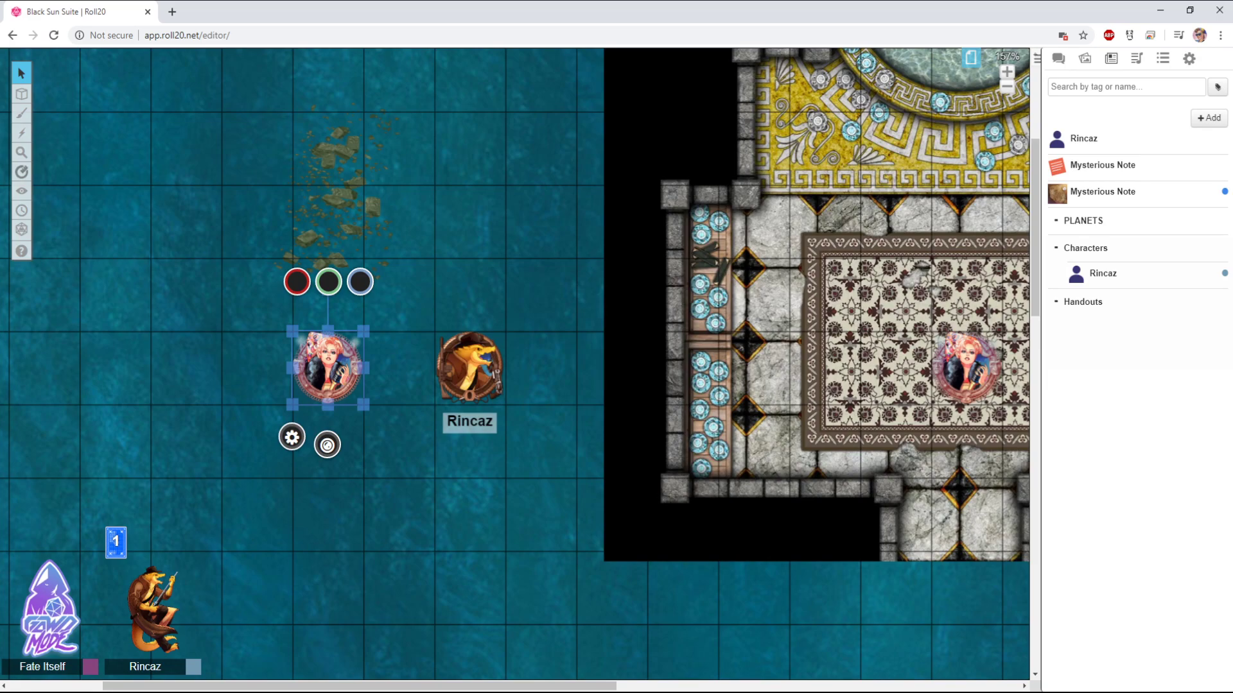
drag(967, 366, 398, 442)
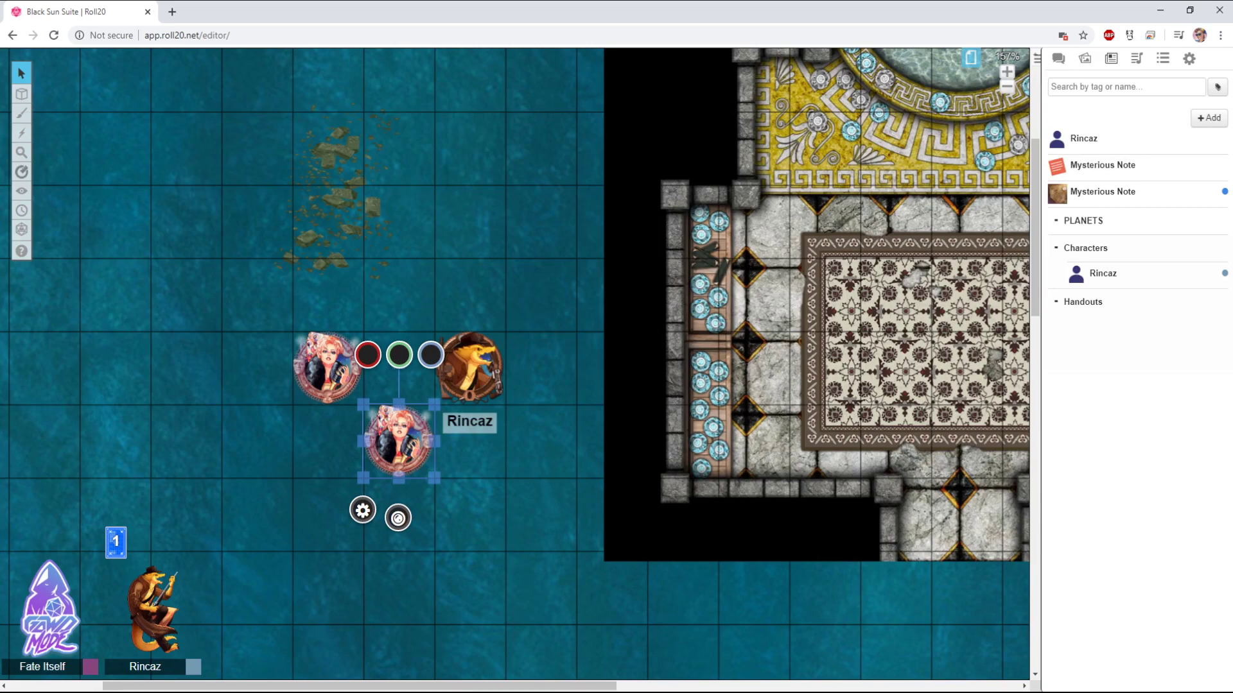
key(Escape)
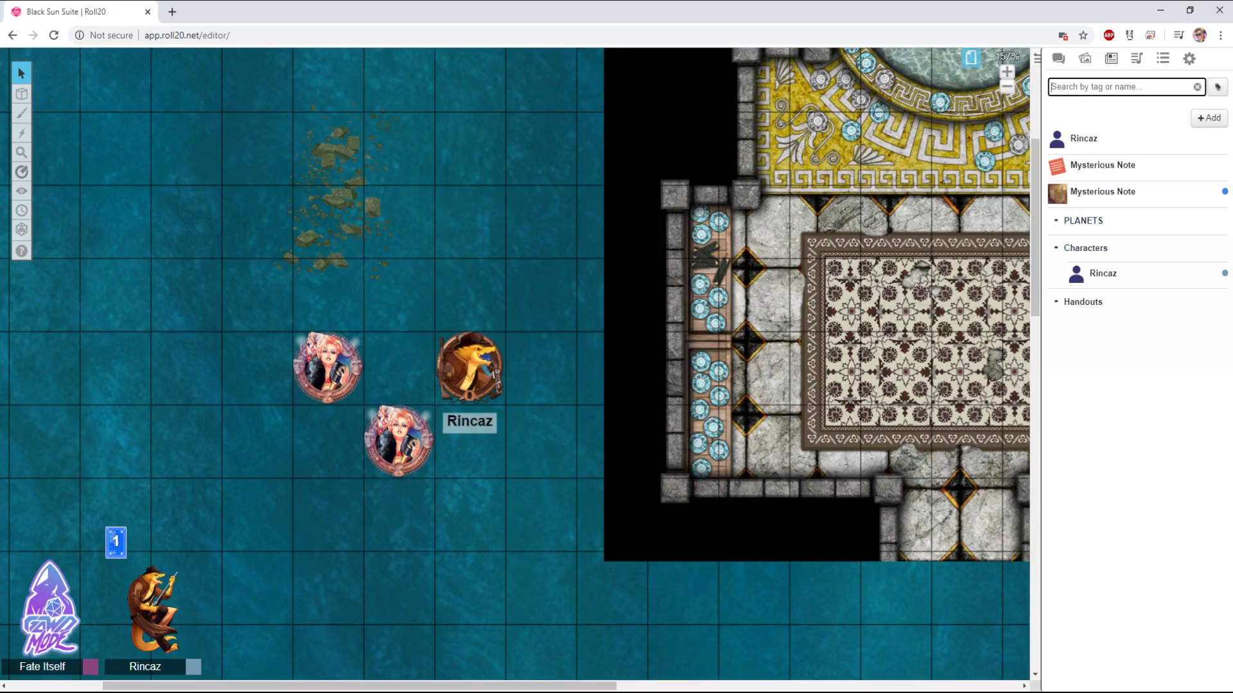
click(1085, 59)
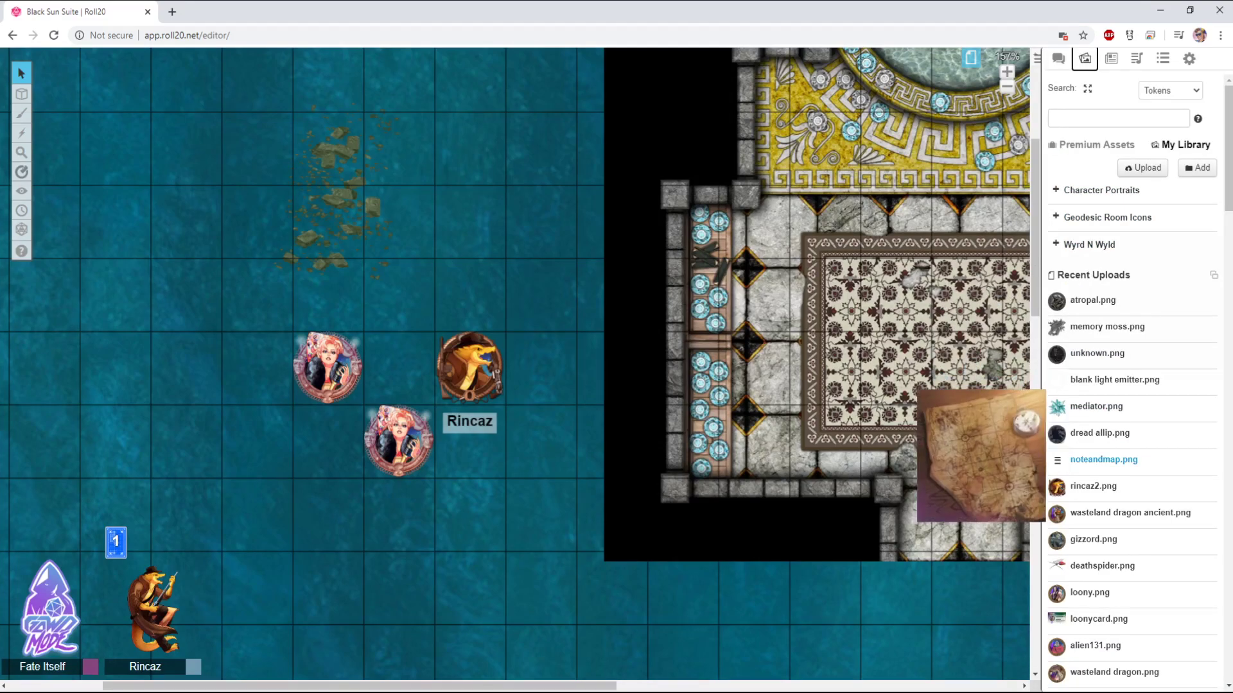
click(398, 440)
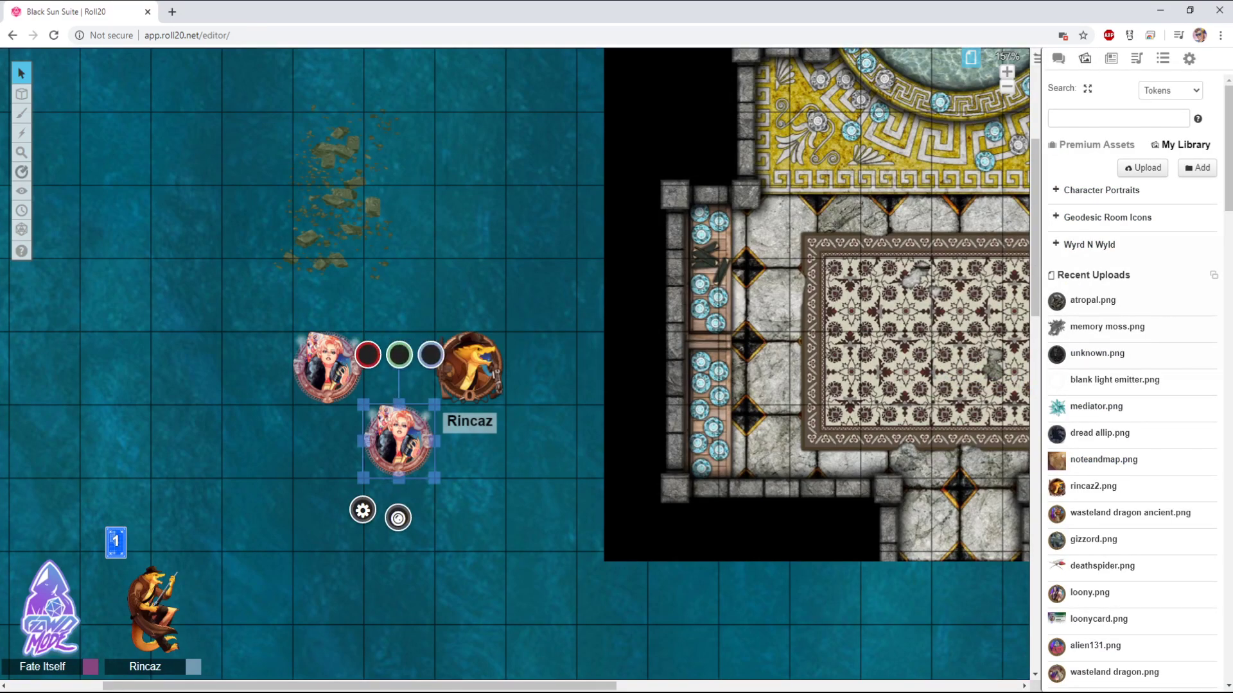
key(Delete)
Paste a copy of the woman's token and place it diagonally between the remaining woman's token and the Rincaz token
click(327, 367)
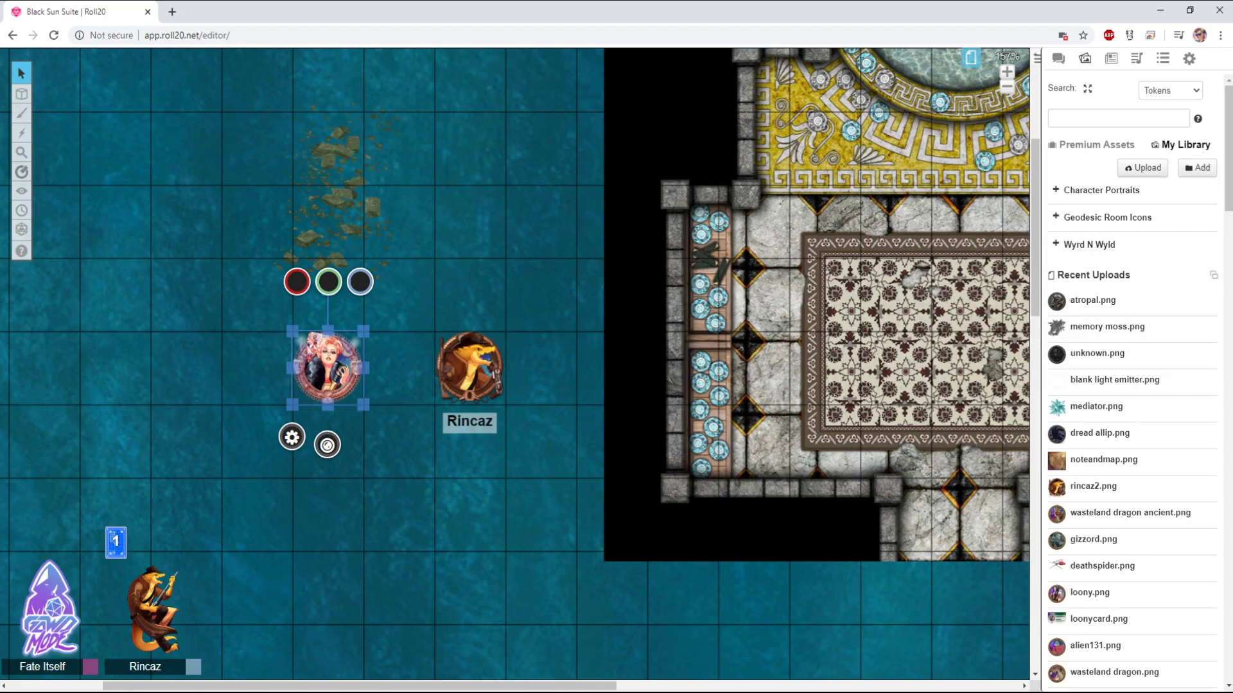
key(ctrl+v)
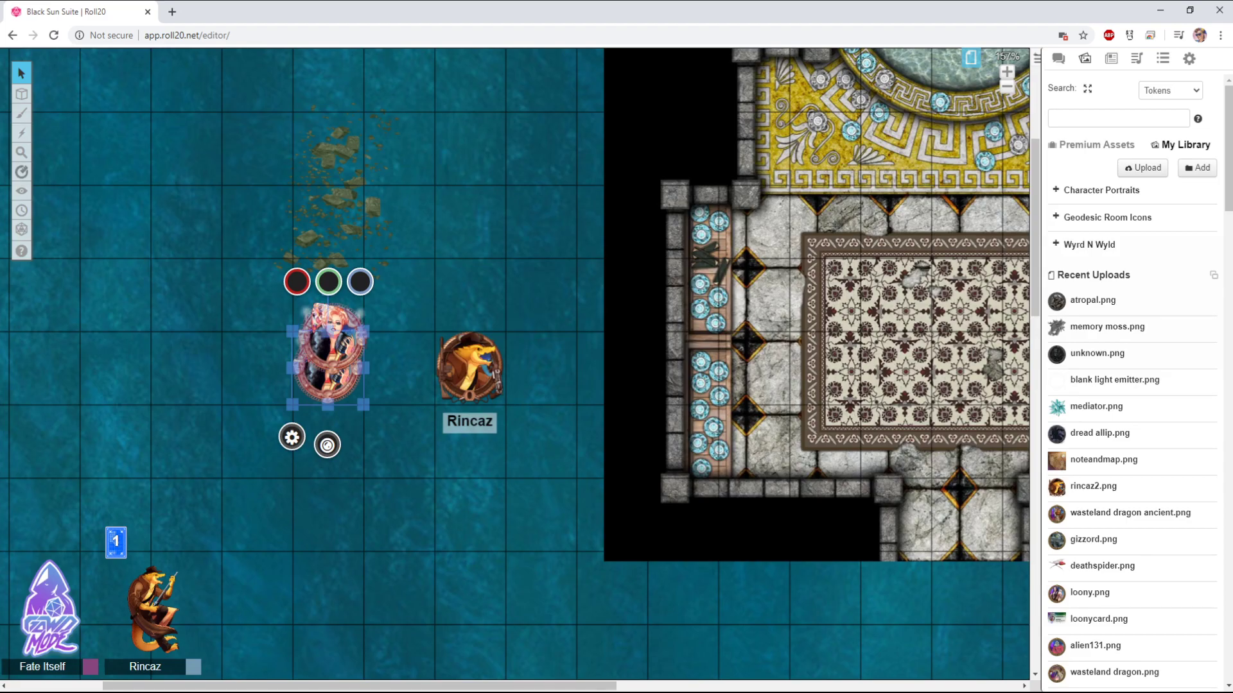
key(ctrl+z)
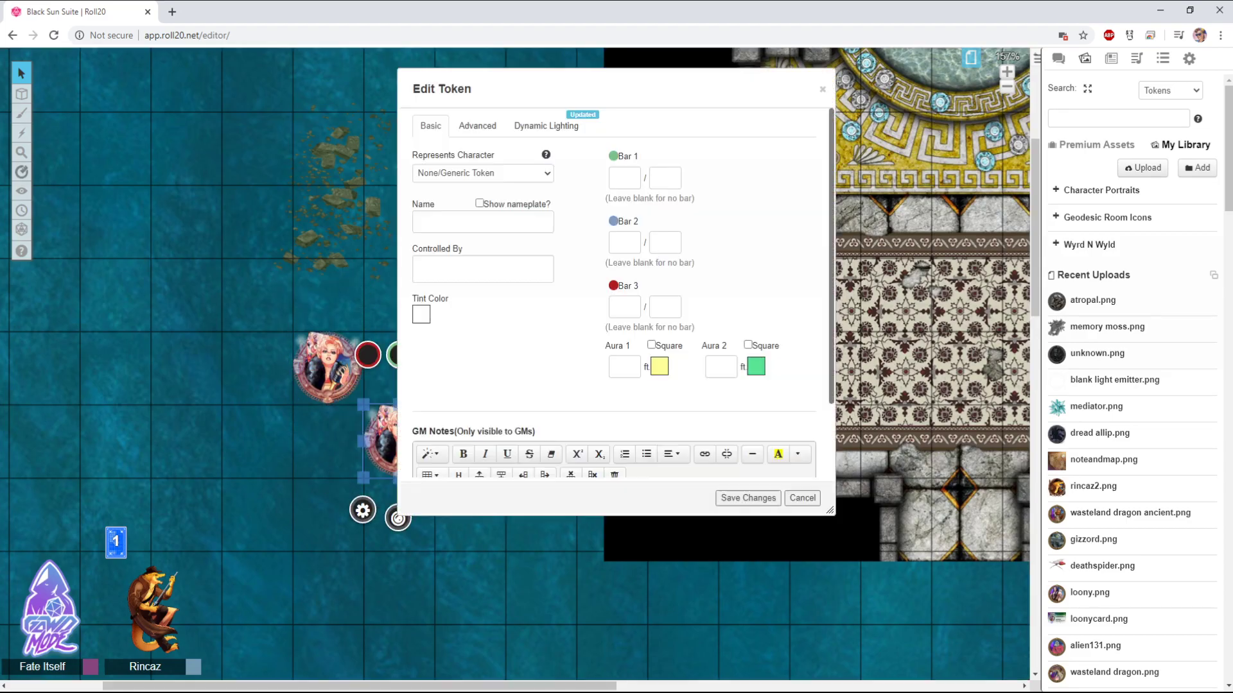
Tint the copied woman's token magenta (#ff00ff) and save the change
click(420, 314)
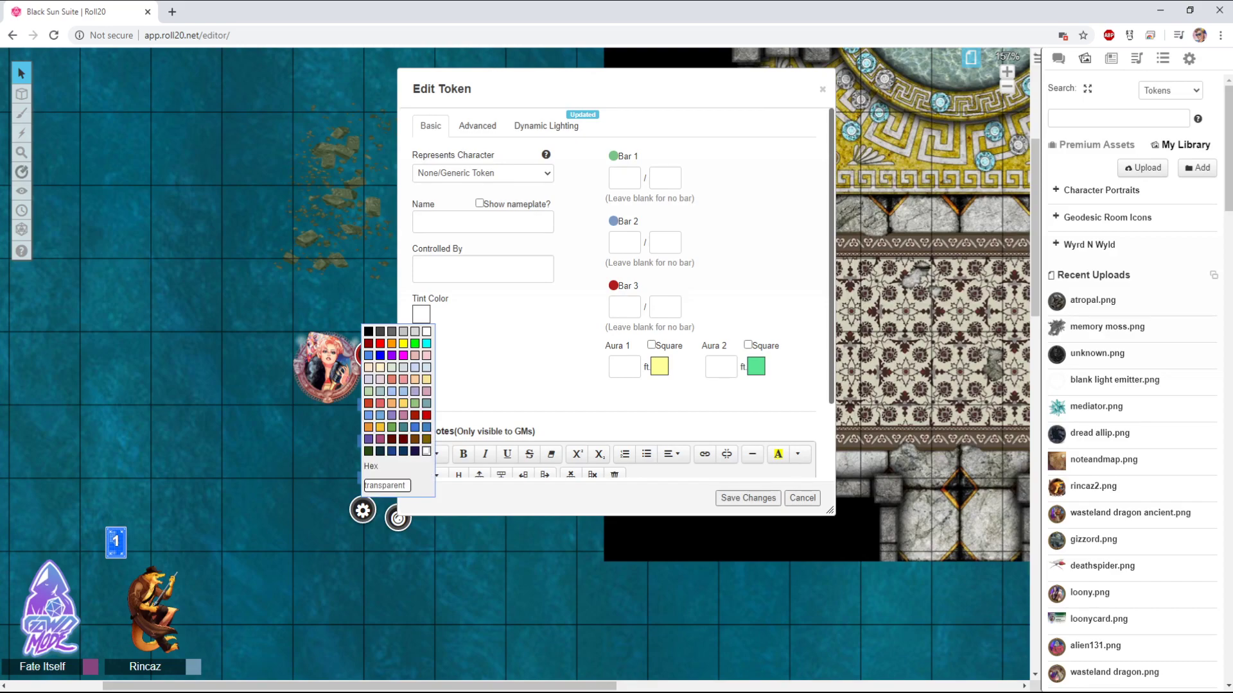
click(392, 355)
click(403, 355)
drag(488, 89, 642, 106)
click(403, 355)
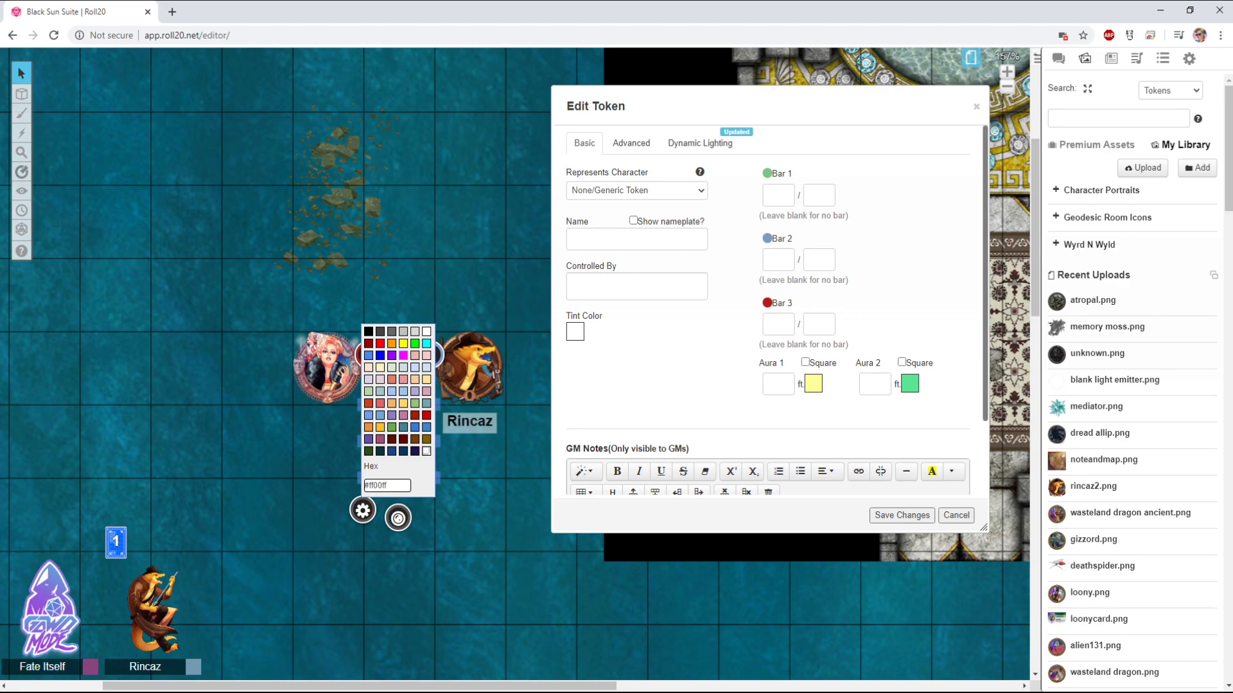
click(902, 515)
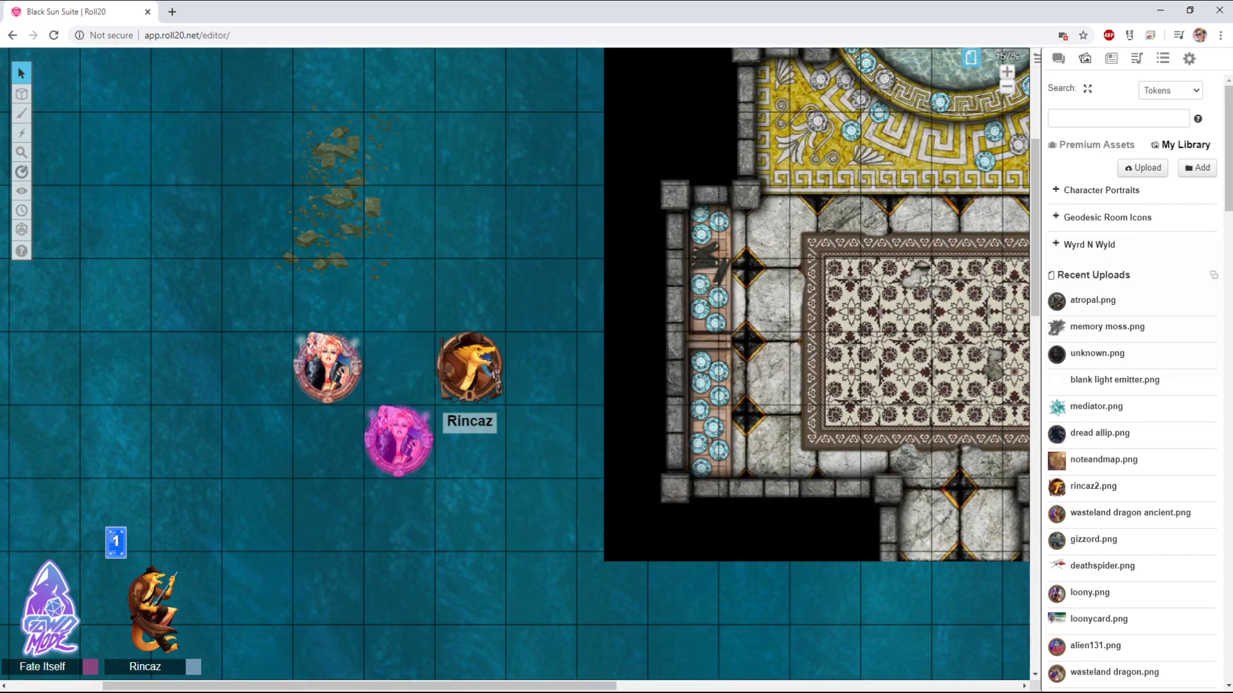
Move the magenta woman's token into the row of the other two tokens, two squares from the original, and delete it
drag(398, 441, 186, 294)
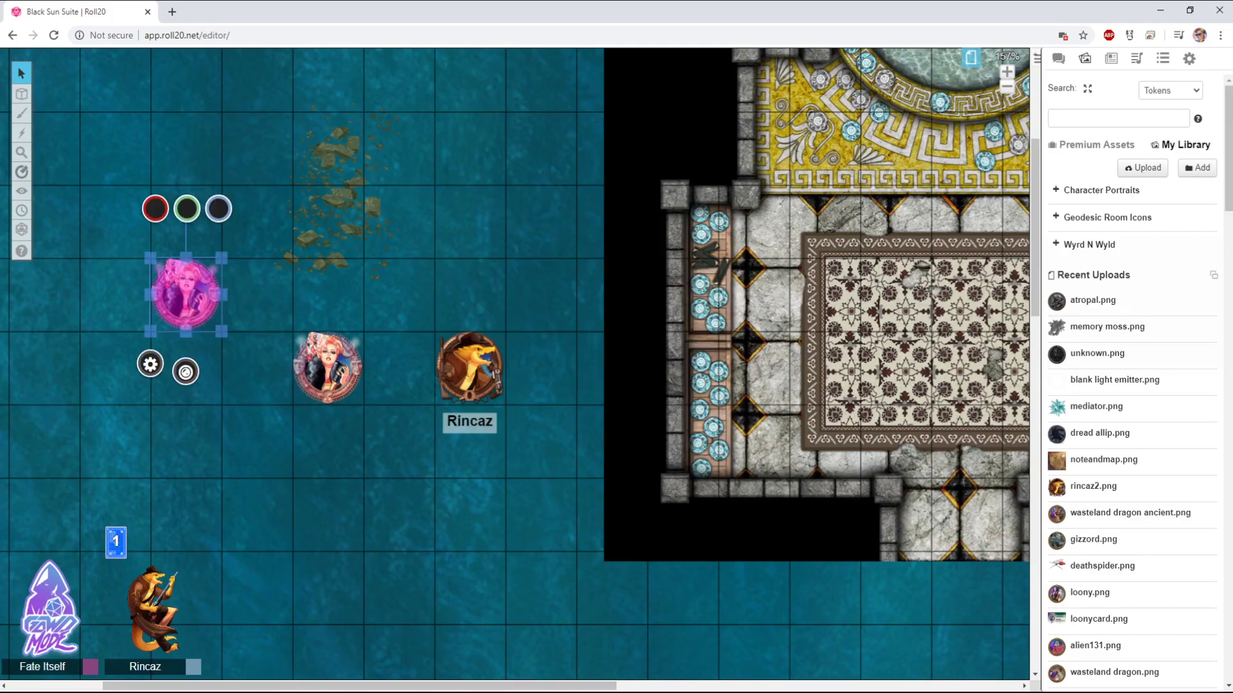
key(Escape)
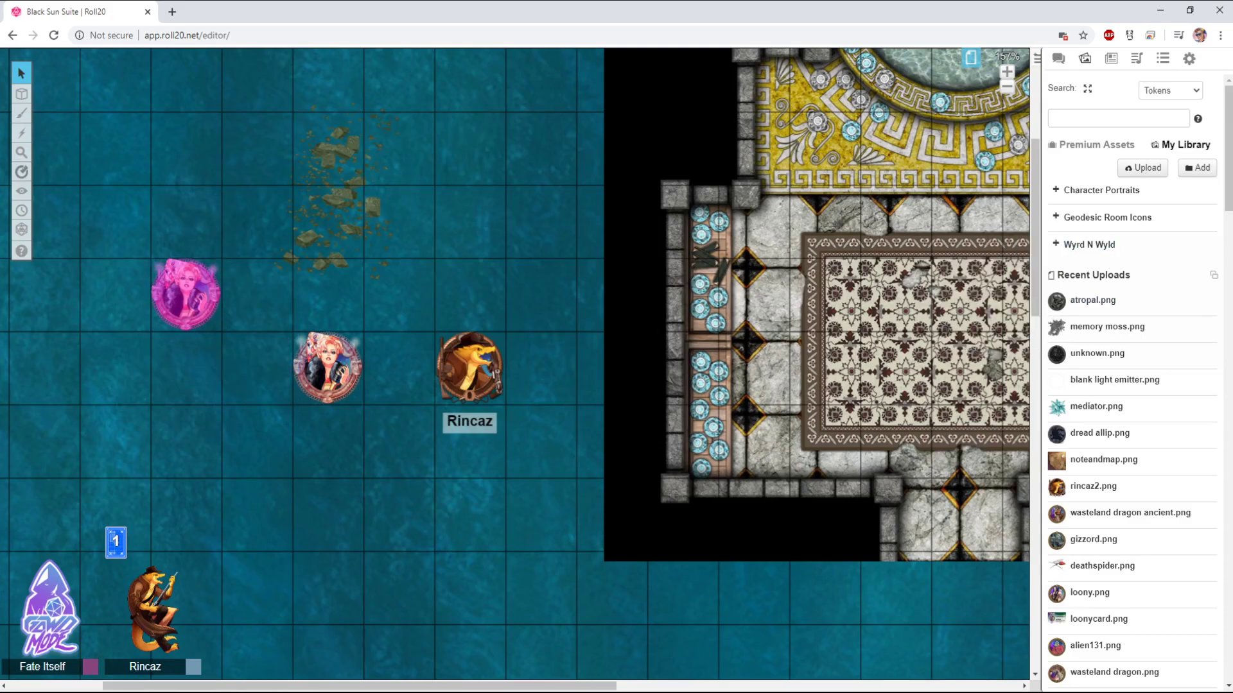
drag(186, 294, 184, 363)
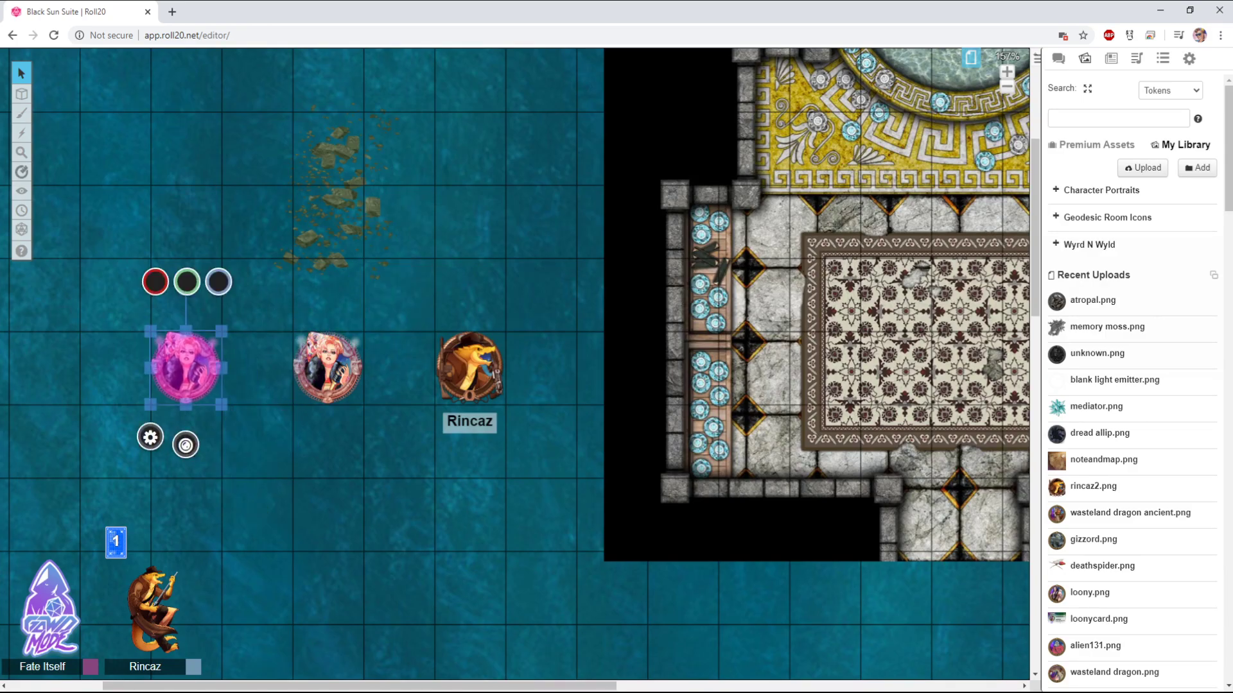
click(186, 367)
click(185, 367)
key(Delete)
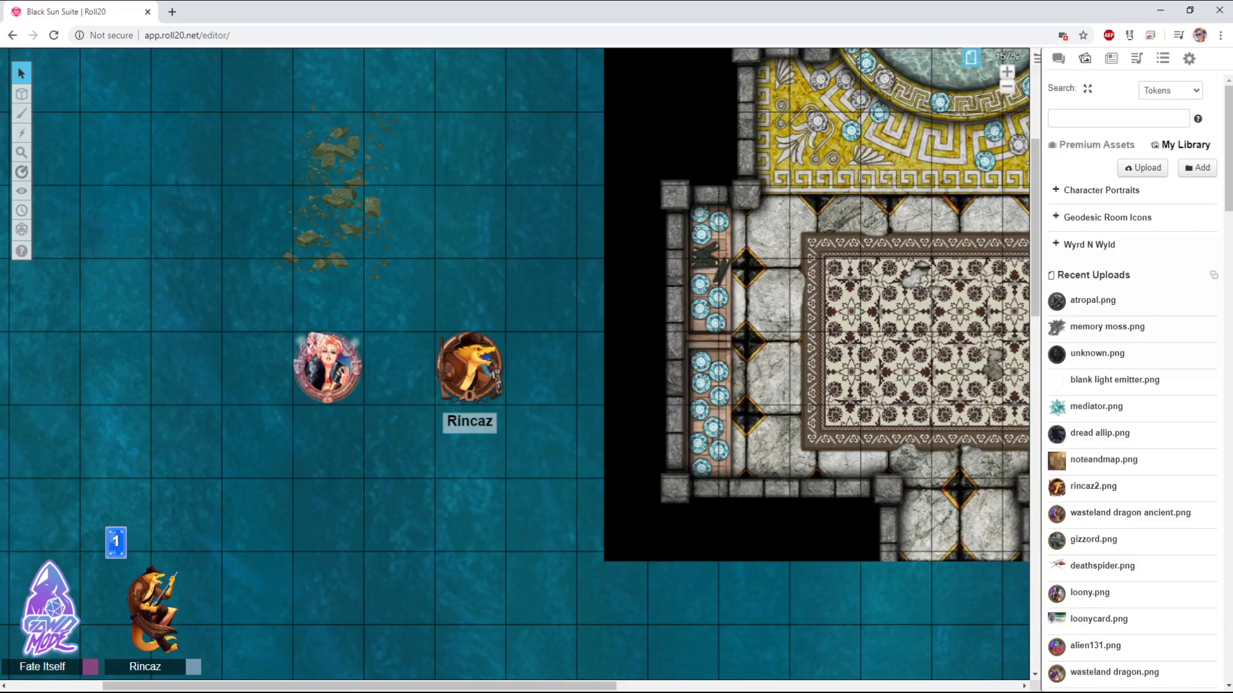
Close the woman's token settings without saving, and place a copy of the Rincaz token in the square beside the original
double_click(327, 366)
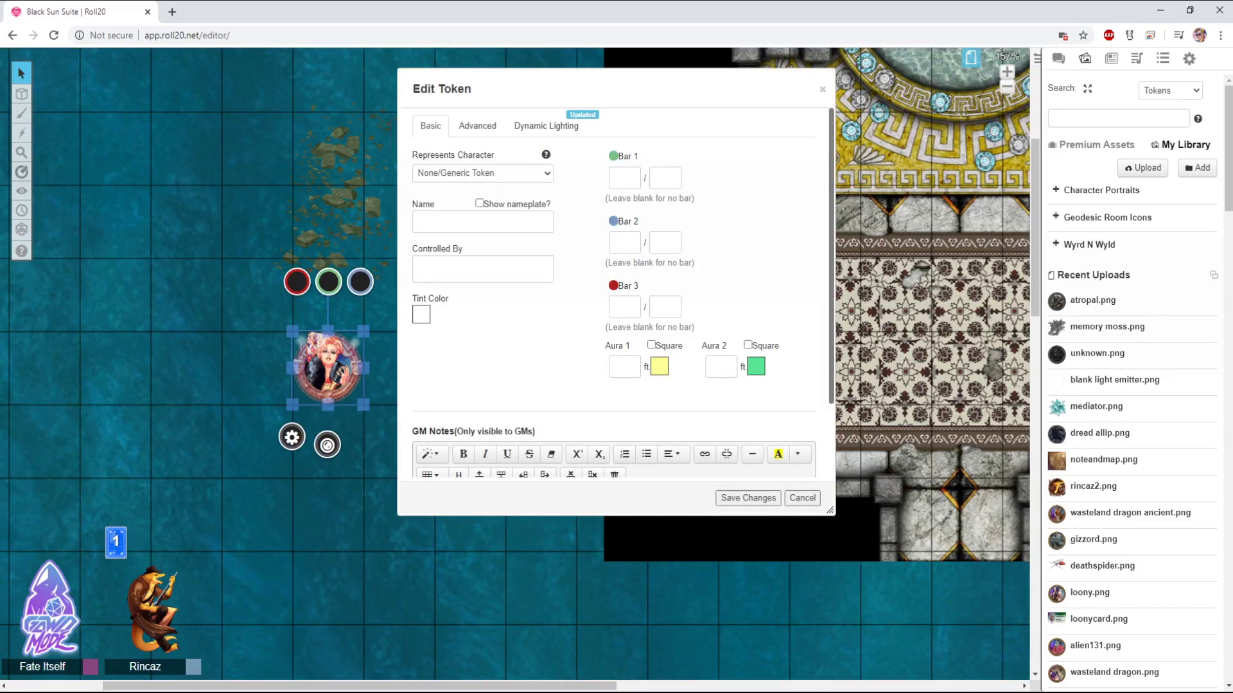
click(802, 498)
click(470, 367)
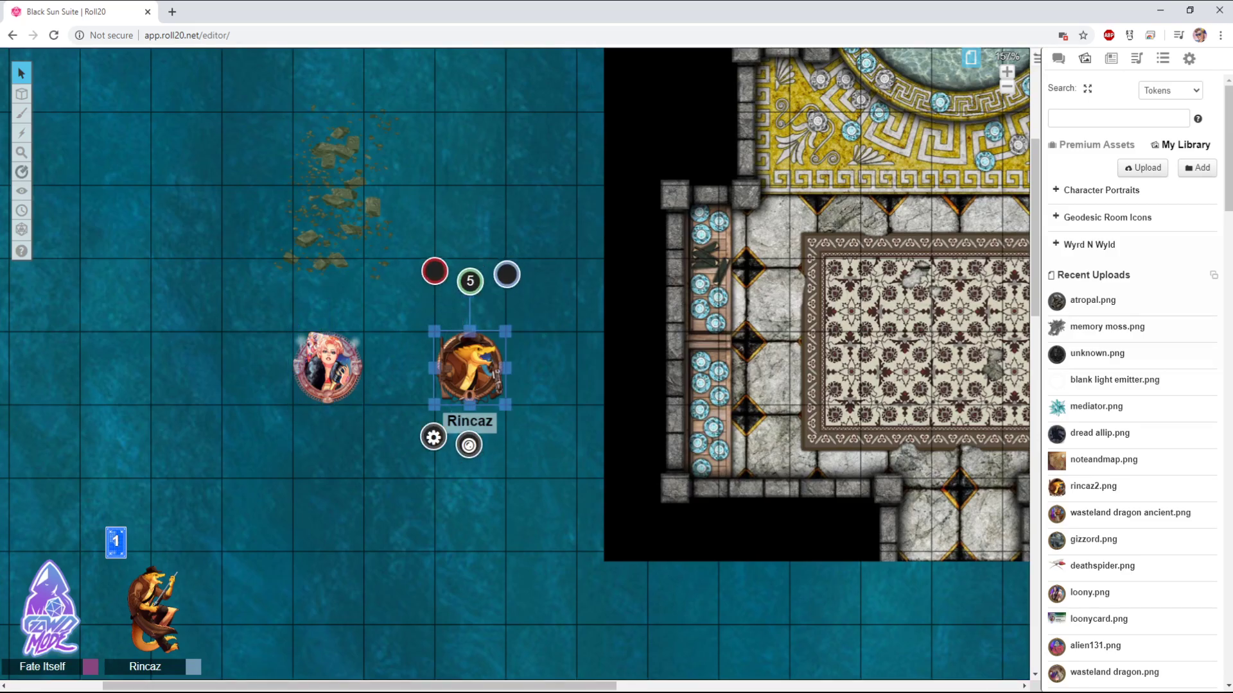
key(ctrl+v)
drag(502, 389, 541, 367)
Tint the Rincaz copy magenta and save the change
double_click(541, 368)
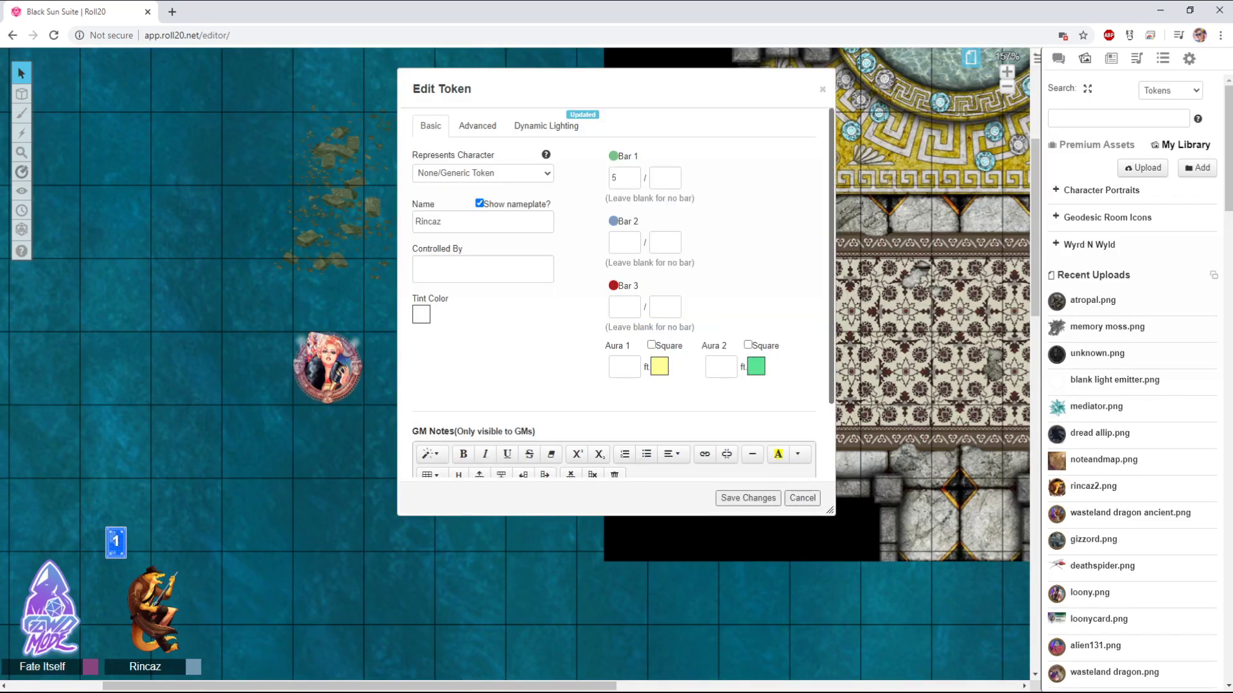
click(421, 314)
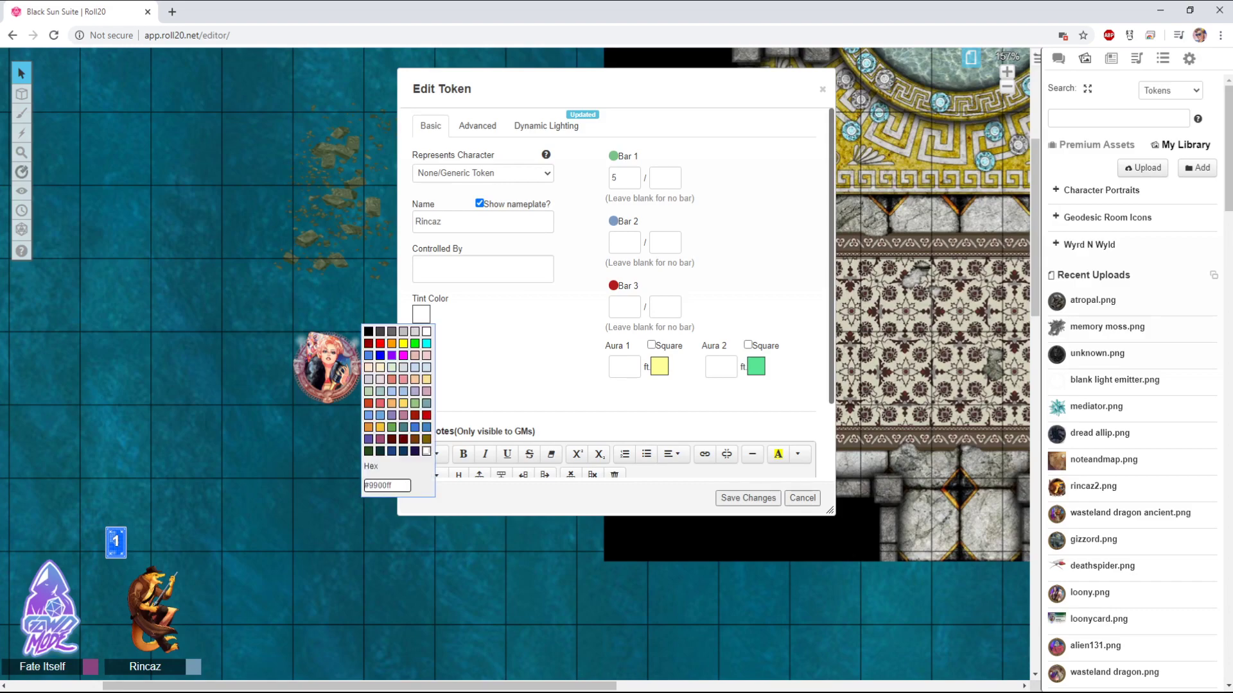
click(392, 355)
click(748, 498)
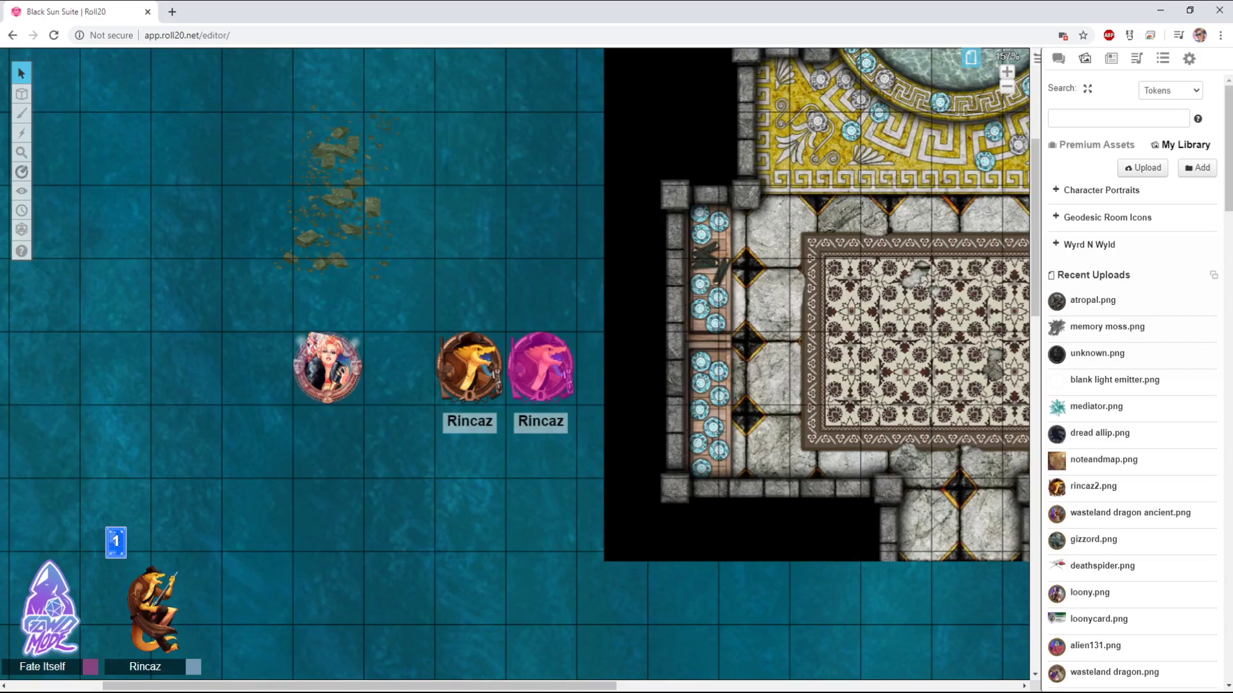
Give the player Rincaz control of the original Rincaz token, save the change, and delete the magenta copy
click(469, 367)
click(434, 437)
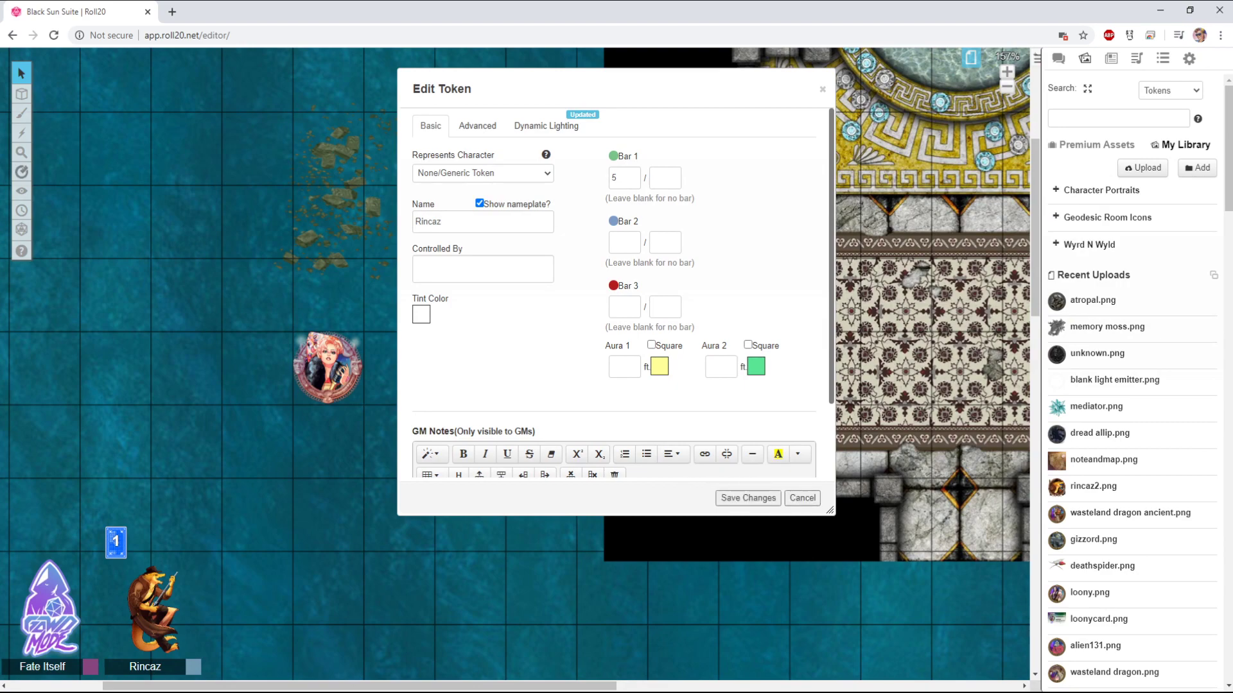
click(482, 268)
click(431, 328)
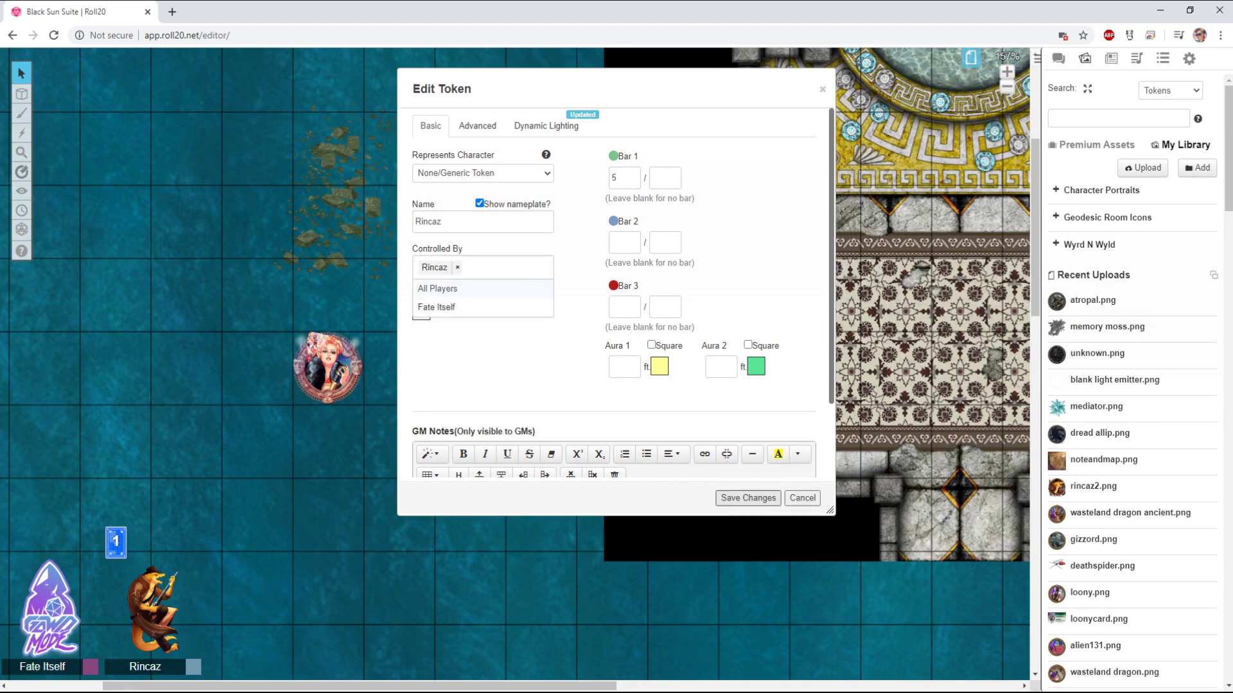
click(748, 498)
click(541, 367)
key(Delete)
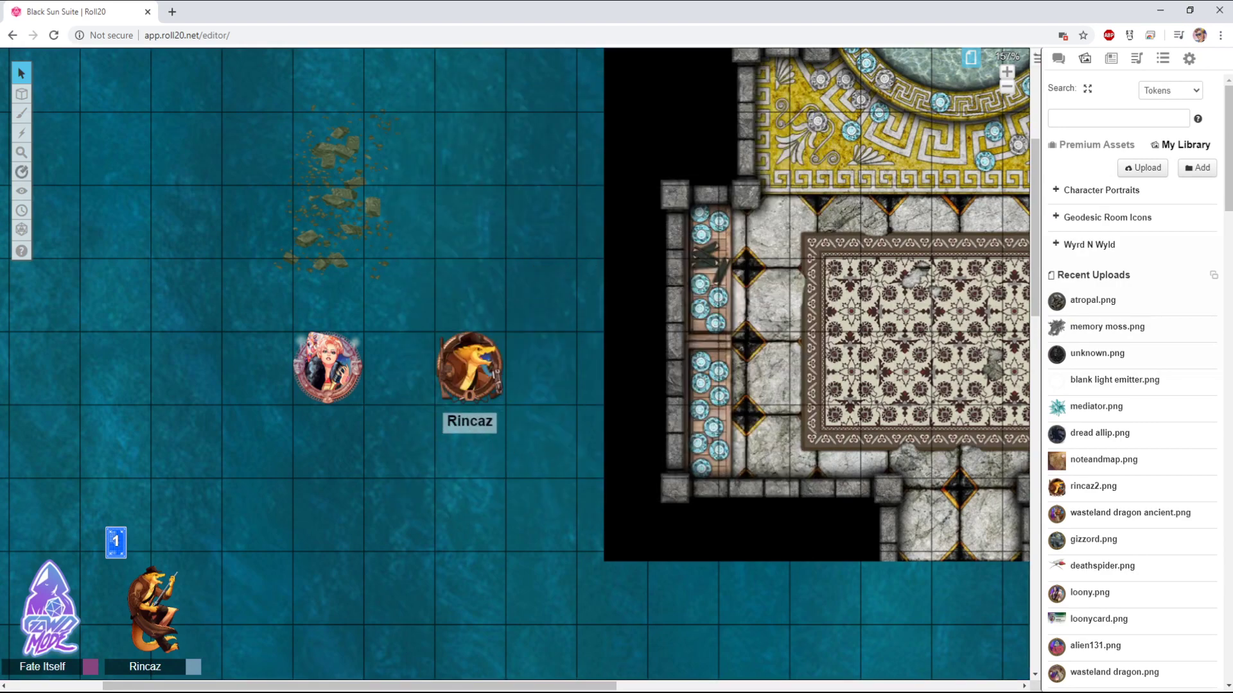
Duplicate the player-controlled Rincaz token and place the copy in the square beside the original
click(463, 354)
key(ctrl+c)
key(ctrl+v)
drag(465, 359, 546, 370)
Tint the duplicated Rincaz token magenta, save the change and deselect it
double_click(545, 368)
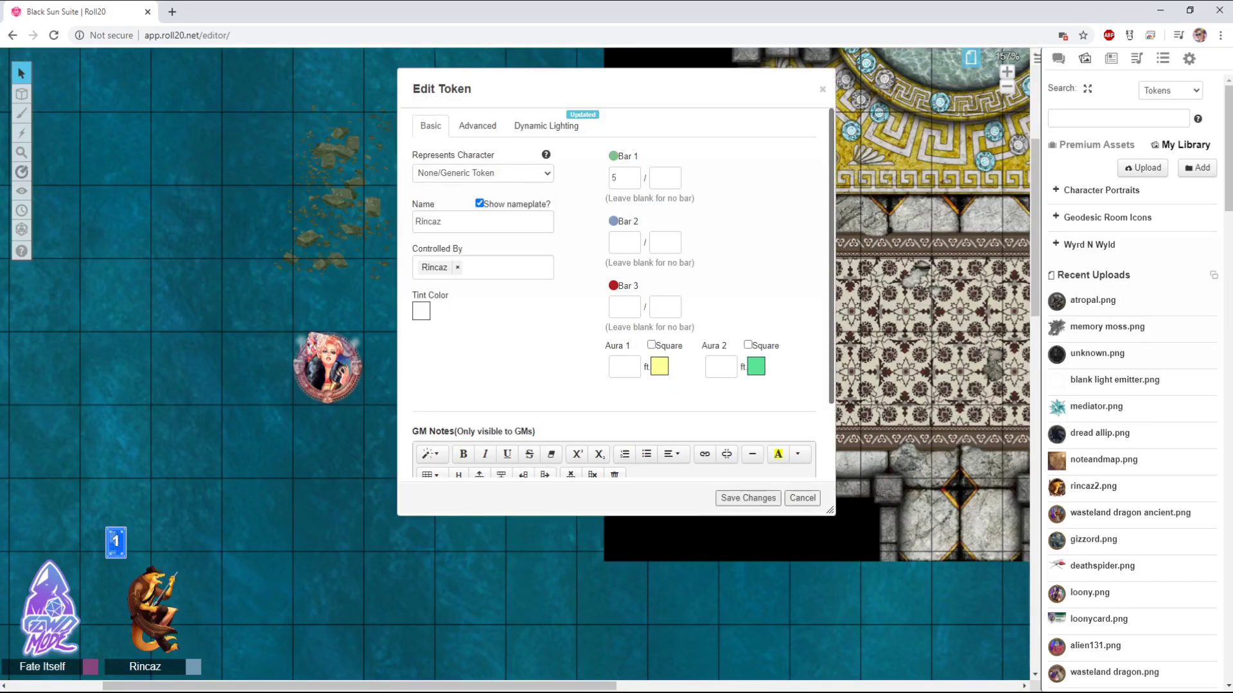
click(421, 311)
click(404, 340)
click(748, 498)
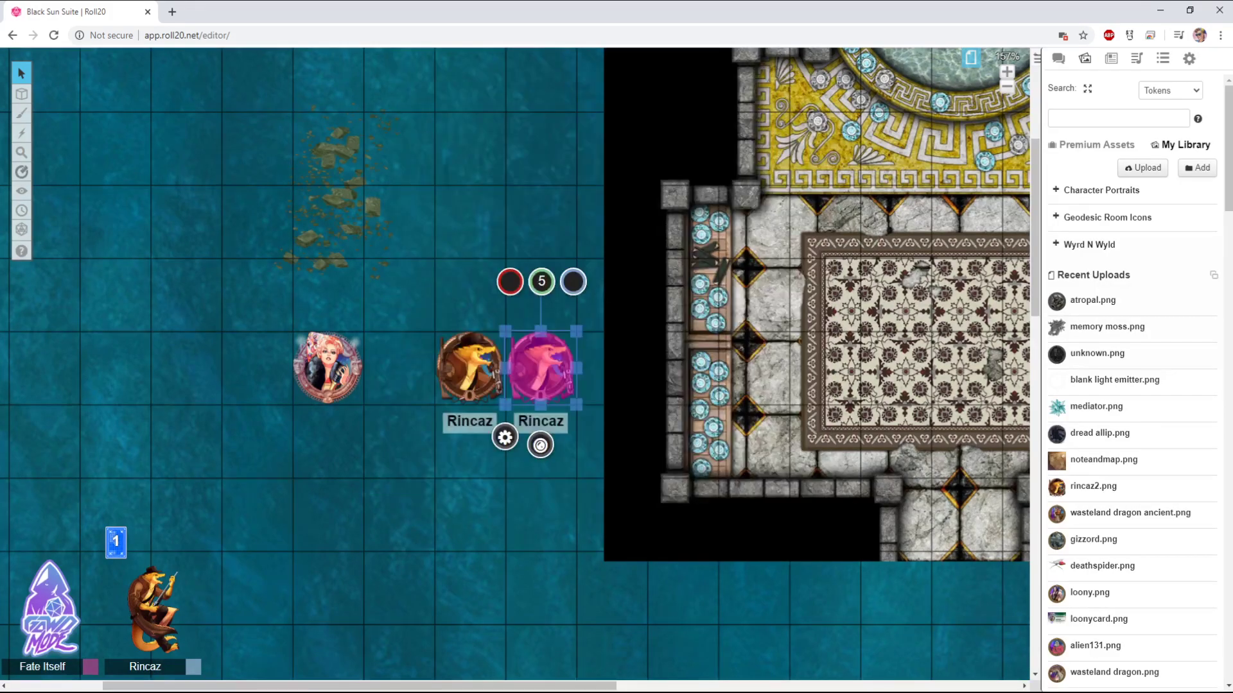
key(Escape)
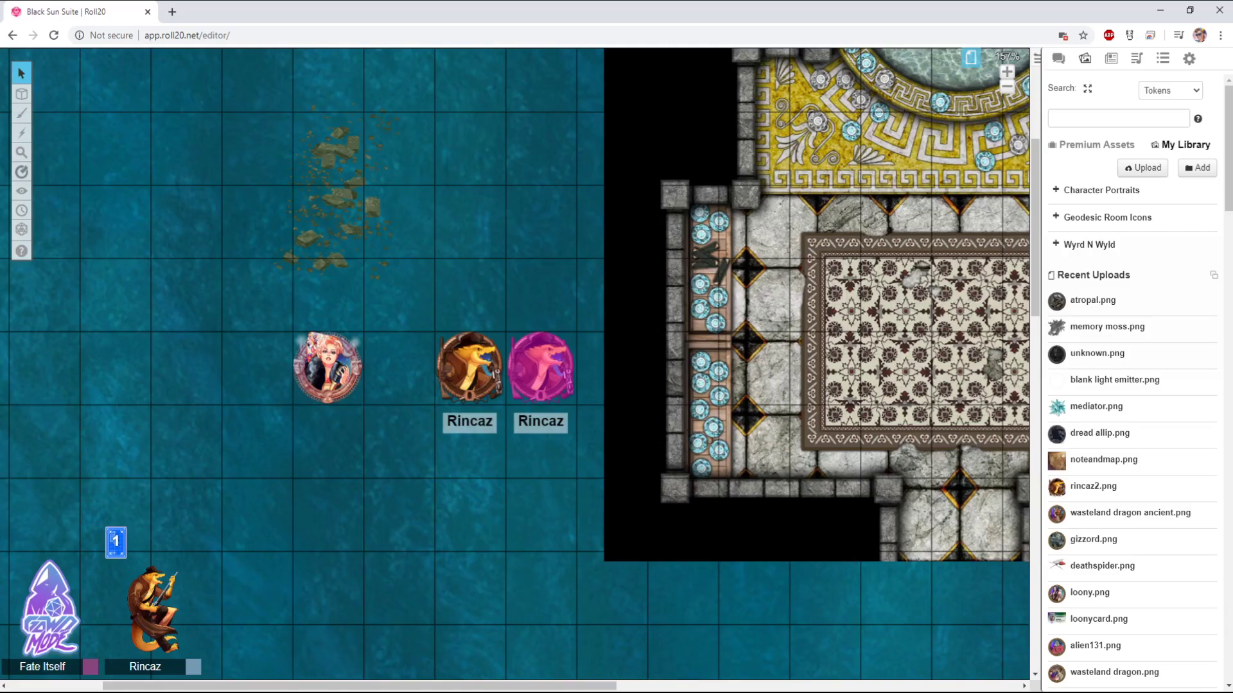
Compare the original Rincaz token with its magenta copy by selecting each in turn
right_click(481, 379)
mouse_move(512, 372)
click(576, 375)
click(469, 367)
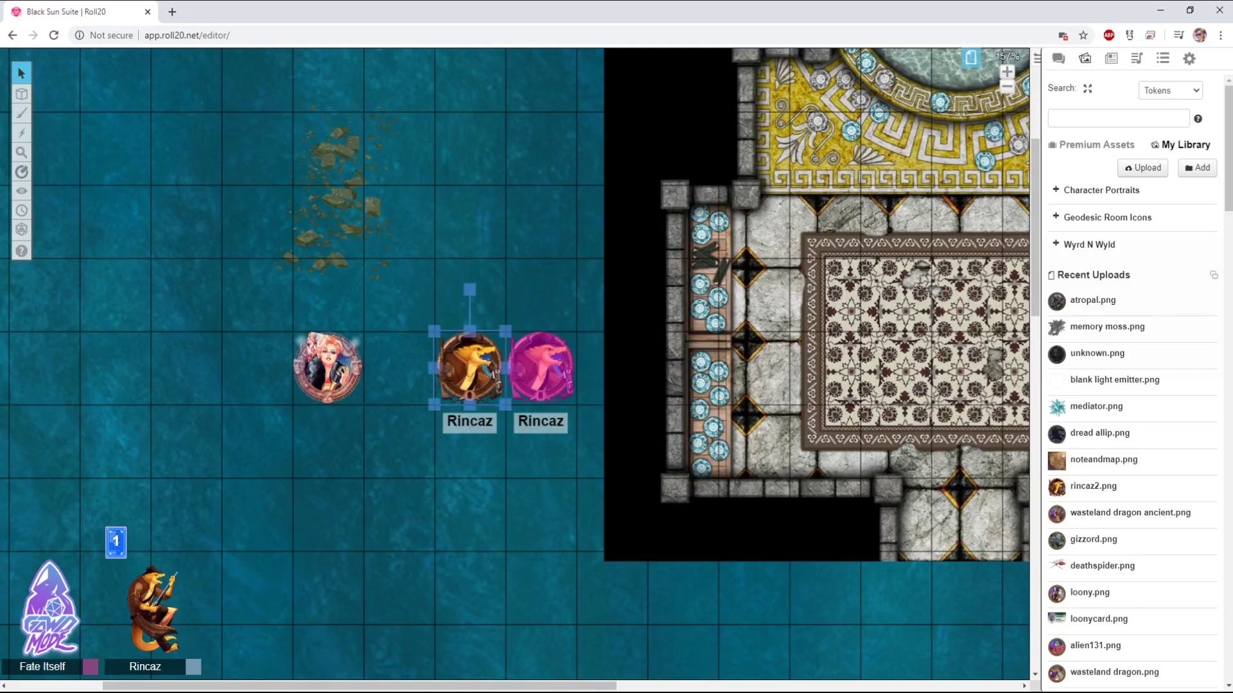
click(541, 368)
key(Escape)
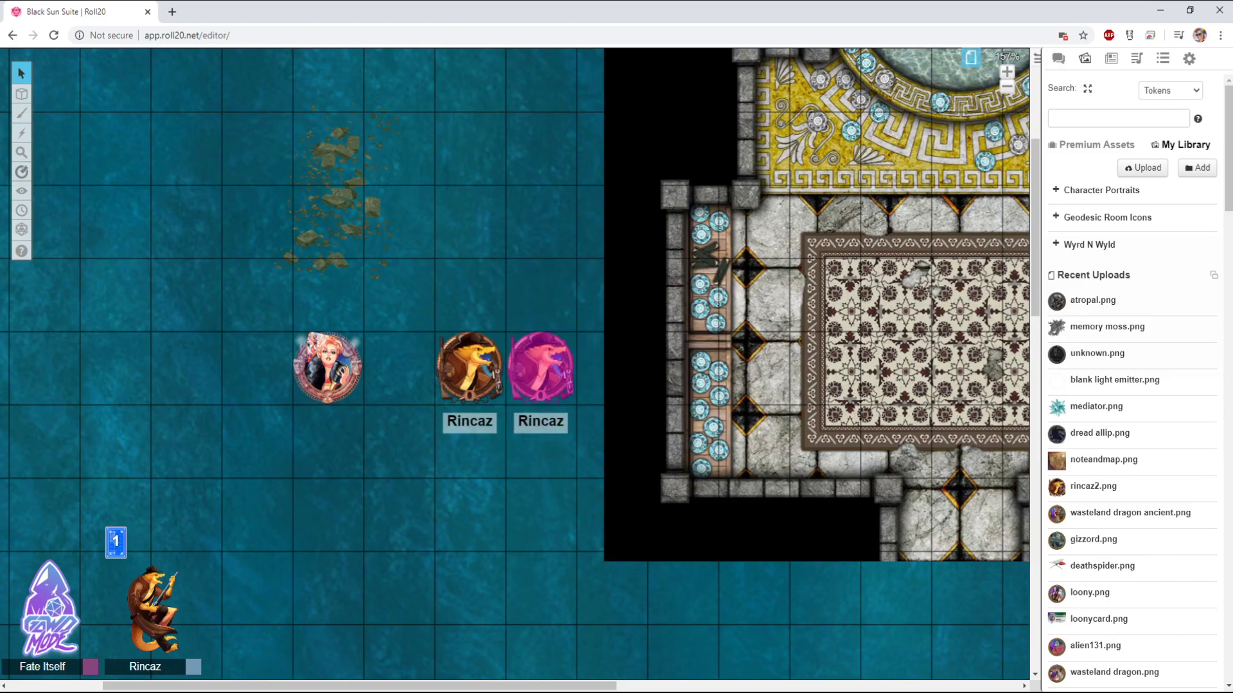
click(470, 368)
click(540, 367)
click(470, 367)
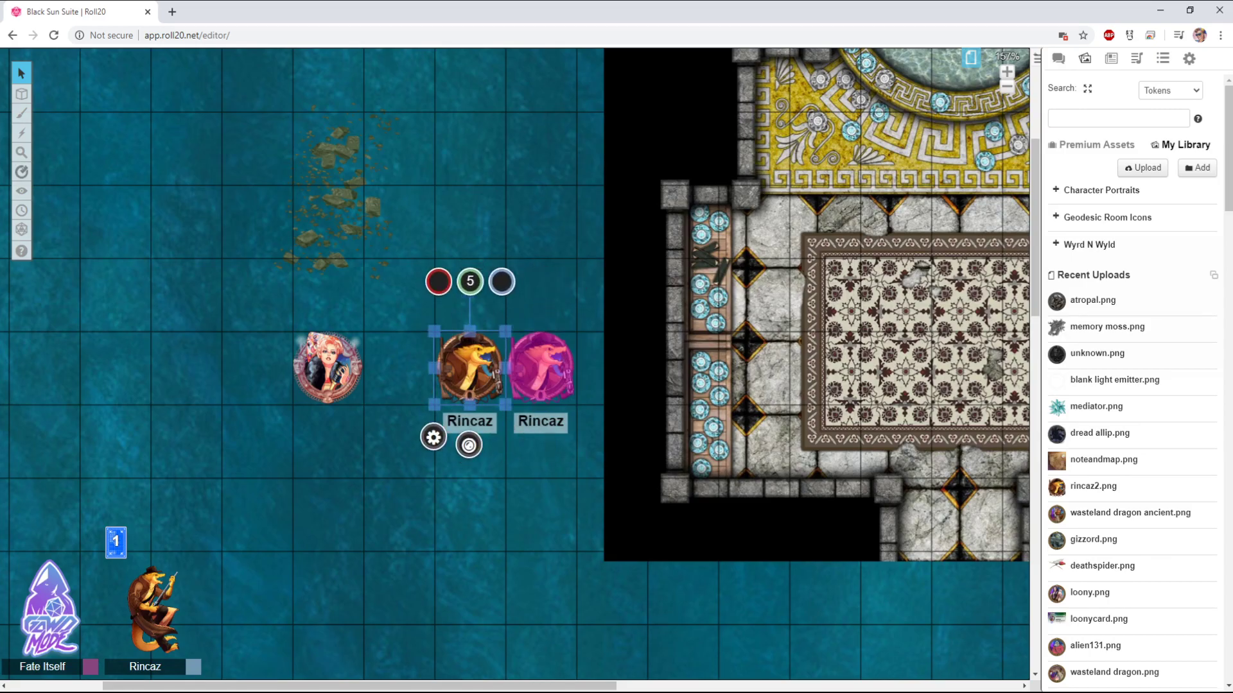
click(540, 368)
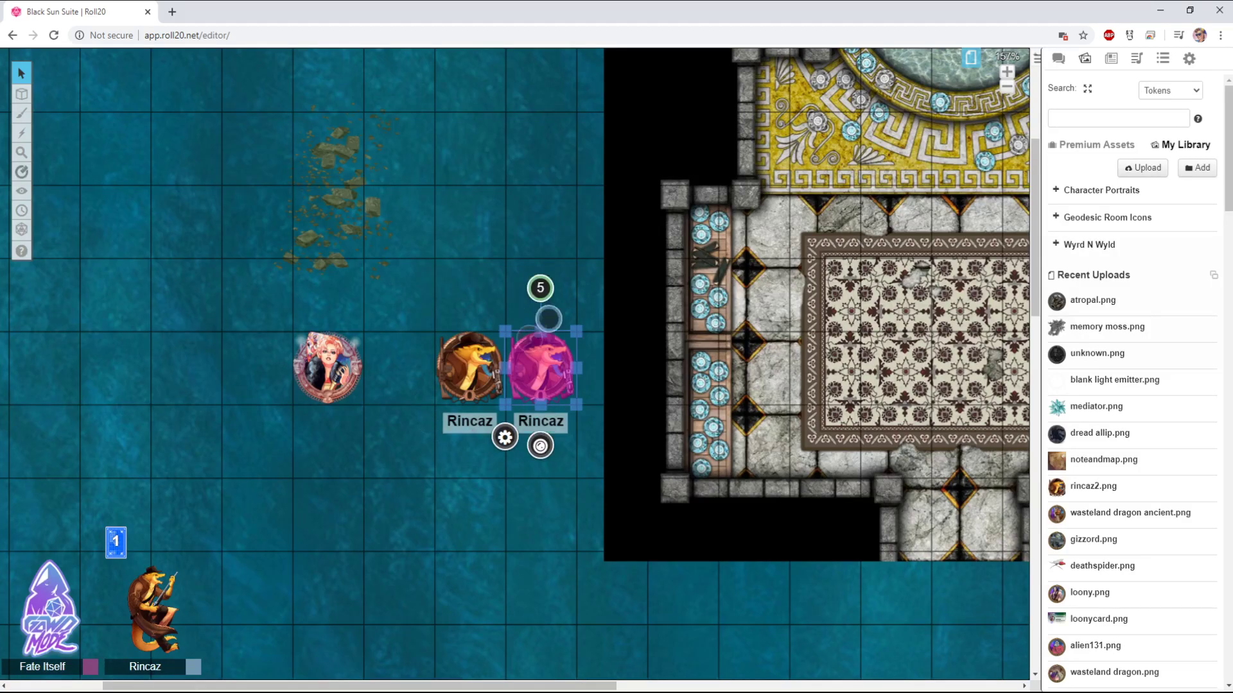
key(Escape)
click(540, 367)
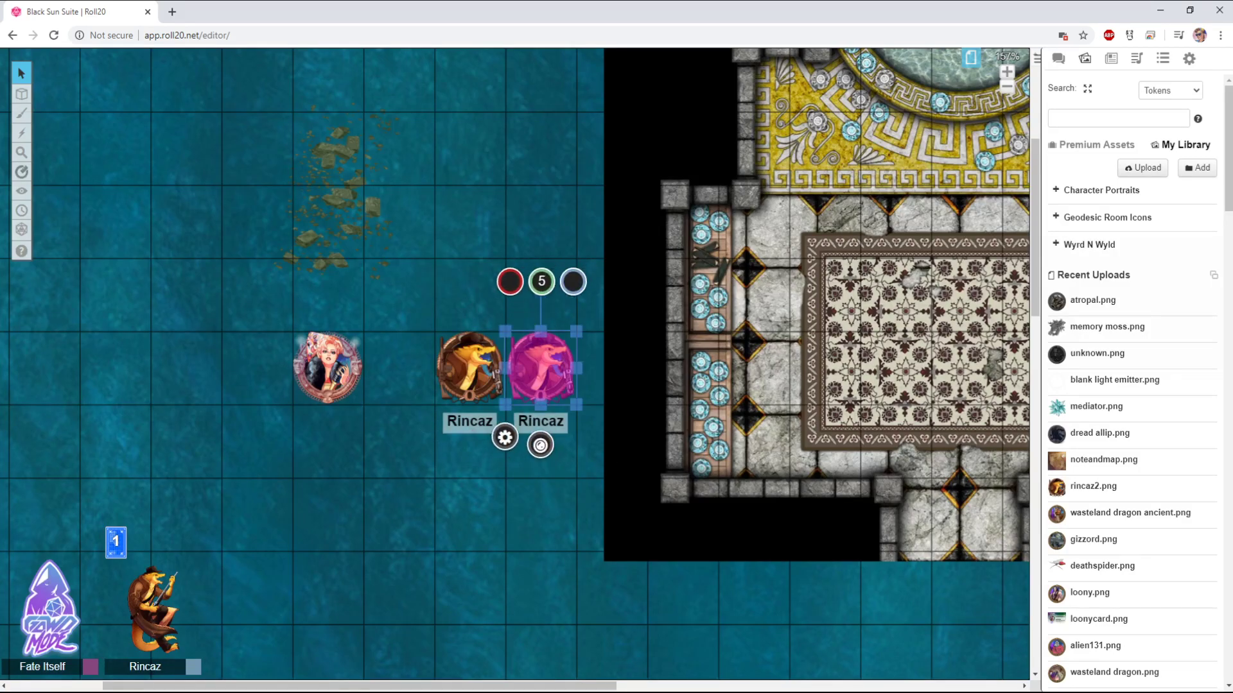
Delete the magenta copy of the Rincaz token, keeping the original
click(470, 367)
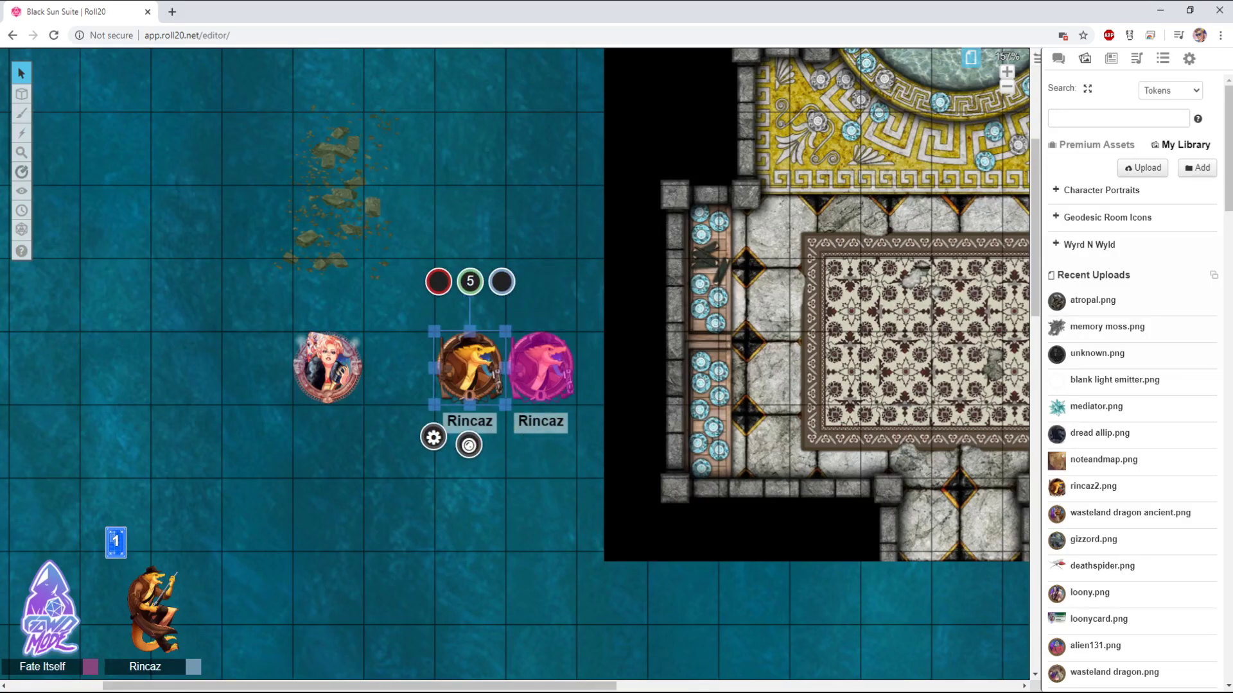
click(540, 368)
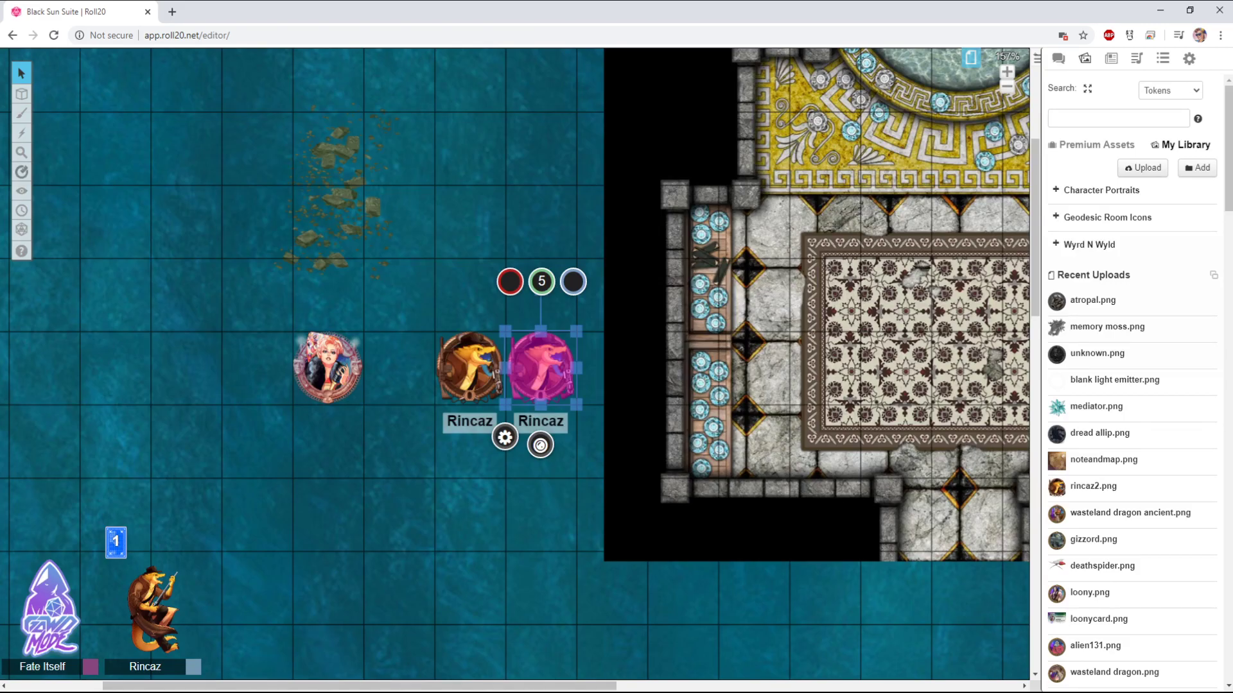
key(Delete)
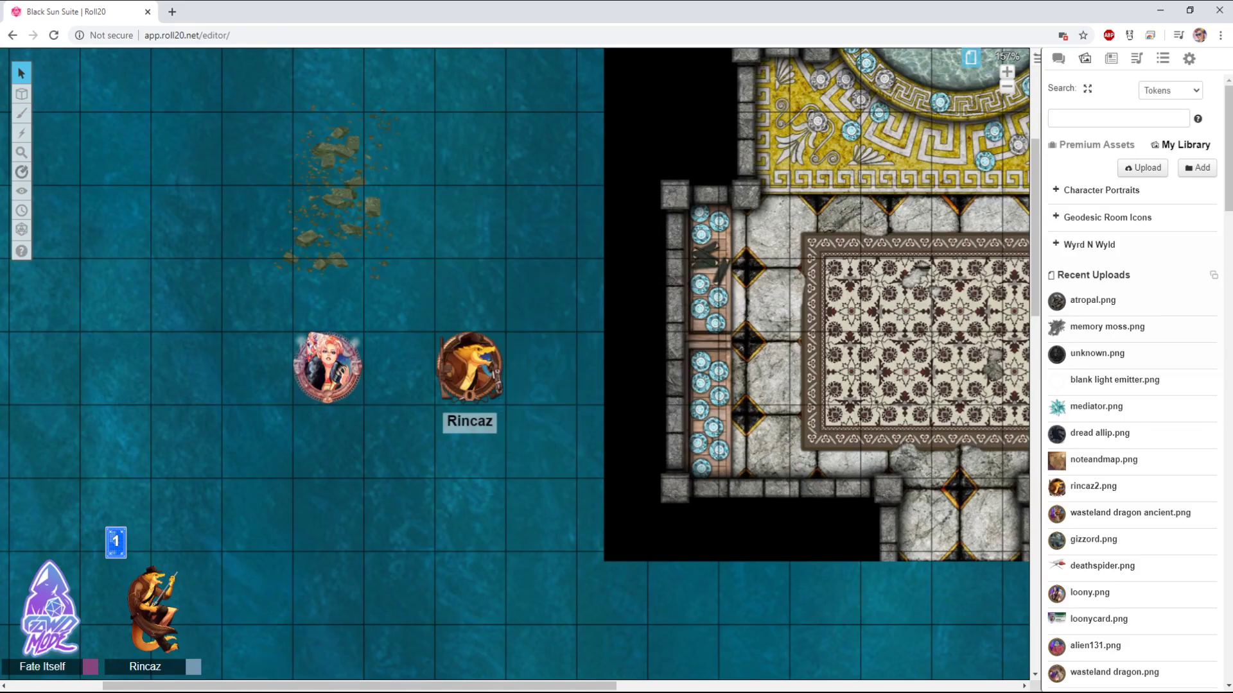
Open the original Rincaz token's settings and make the token represent the character Rincaz
double_click(469, 366)
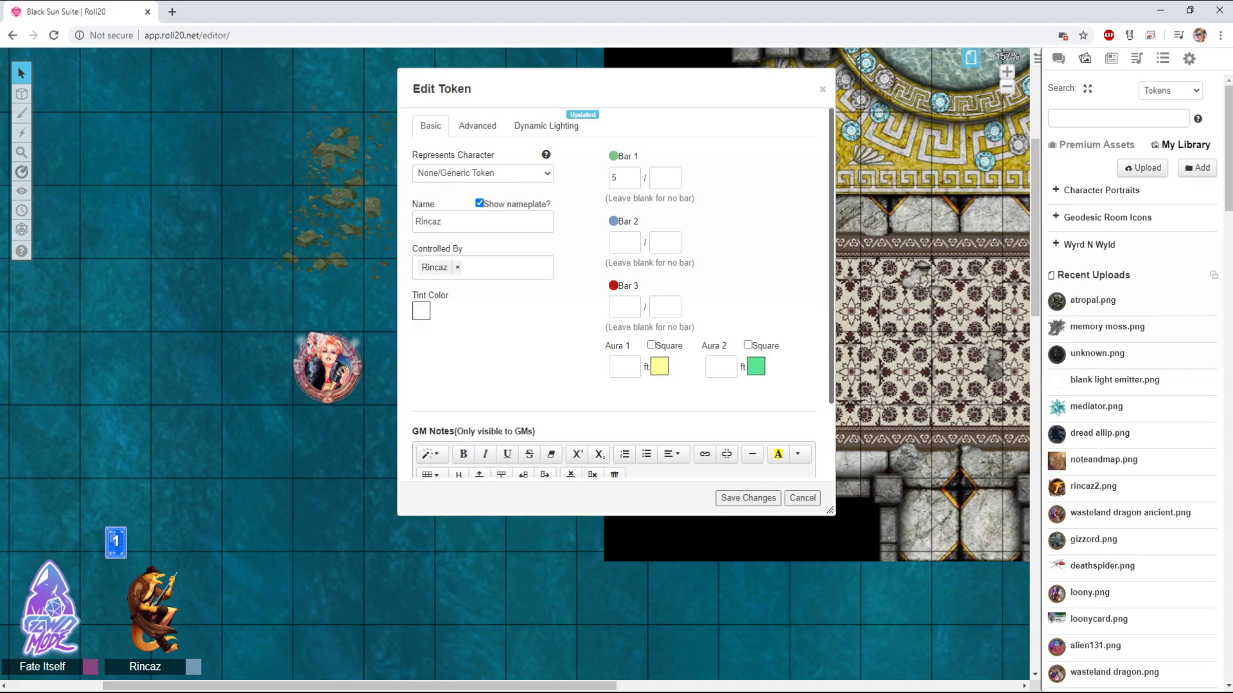
scroll(615, 292, down, 3)
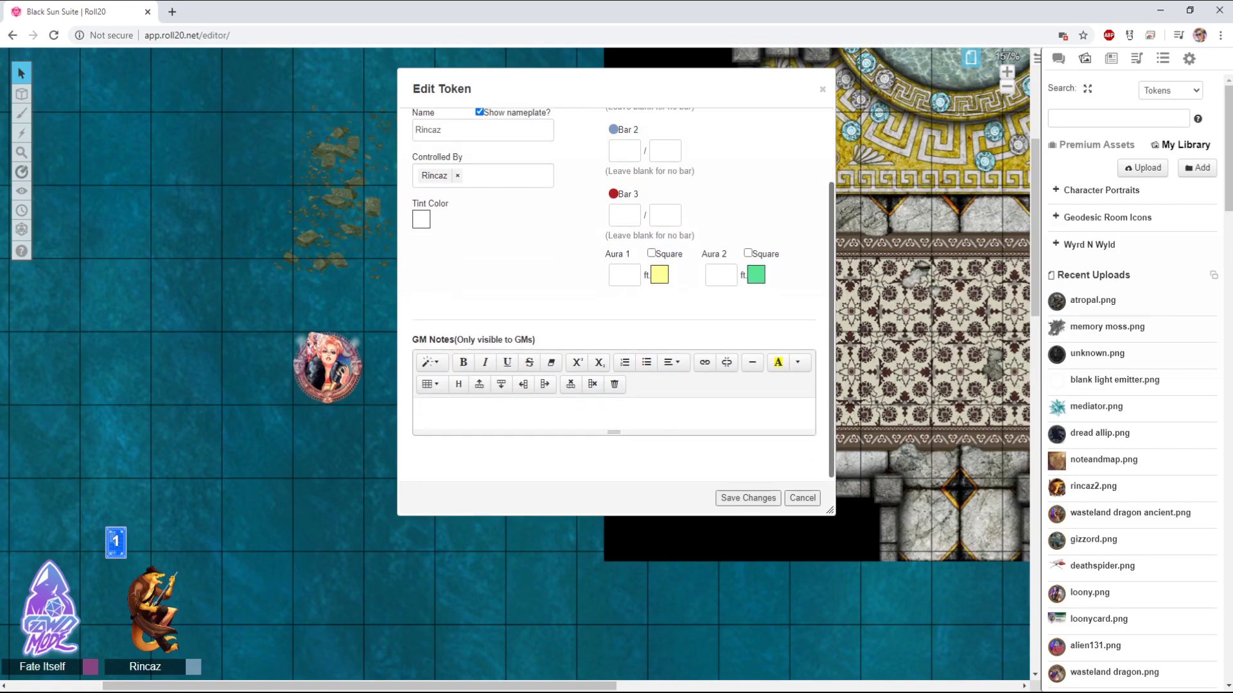
scroll(614, 293, up, 3)
drag(614, 88, 756, 116)
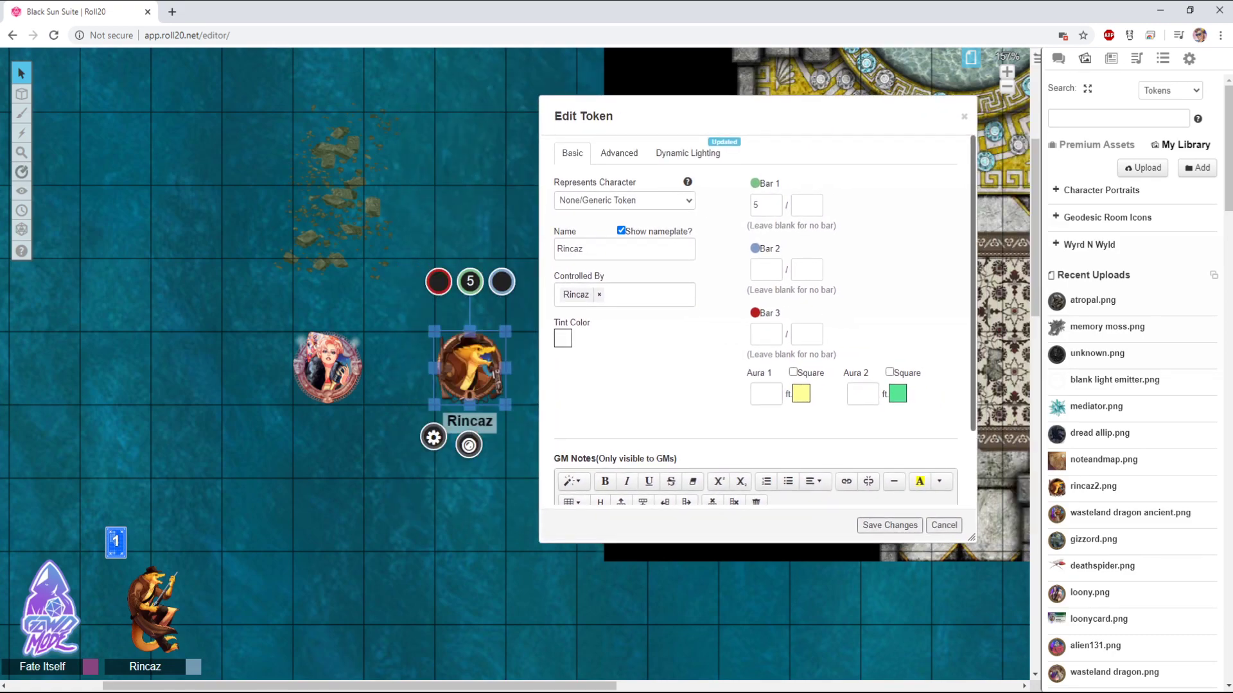
scroll(755, 321, down, 3)
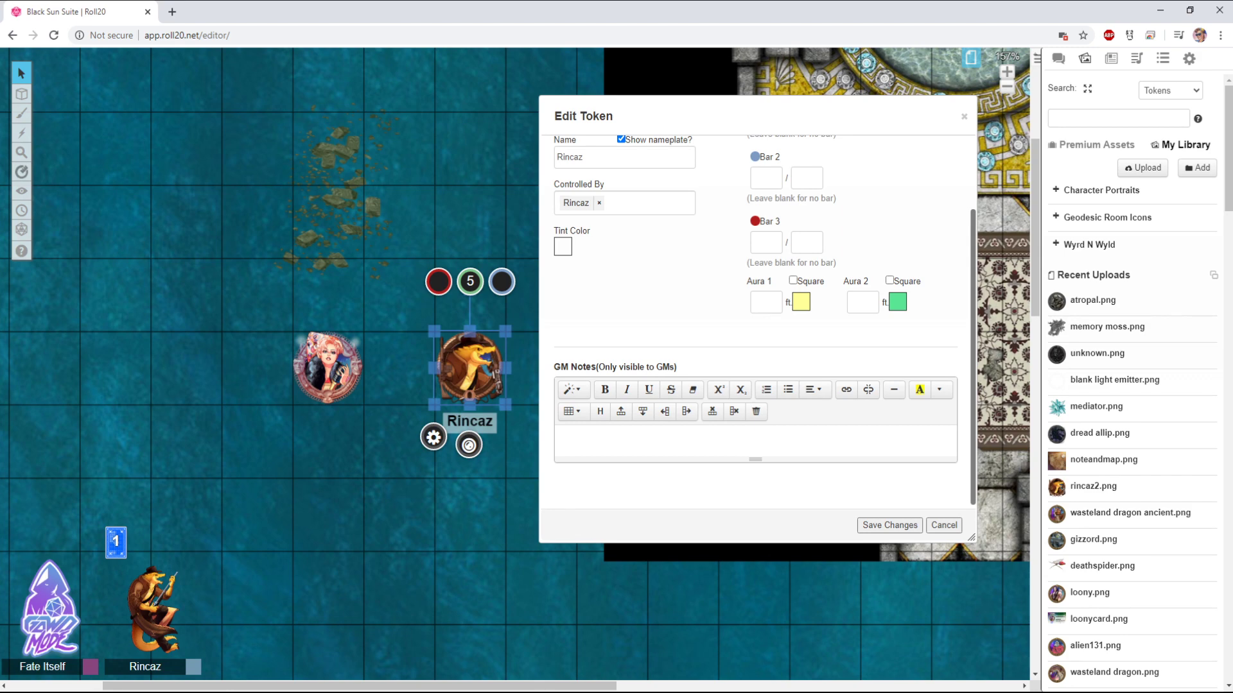
scroll(758, 321, up, 3)
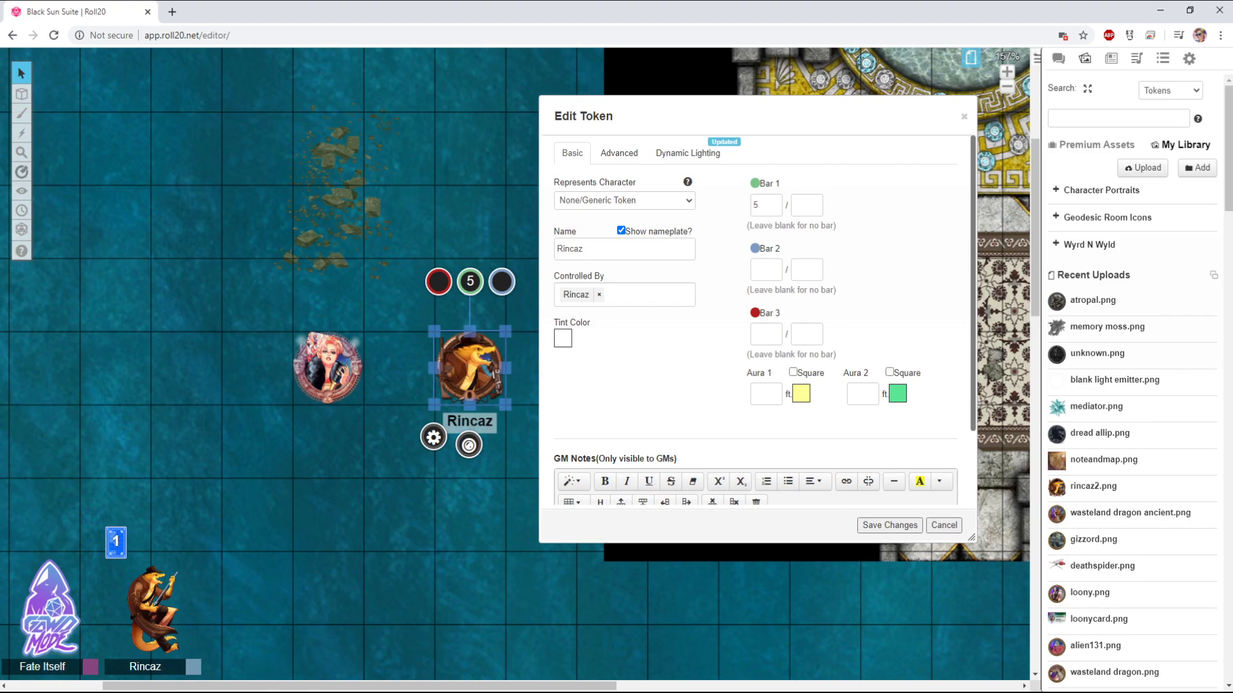
click(765, 204)
click(623, 201)
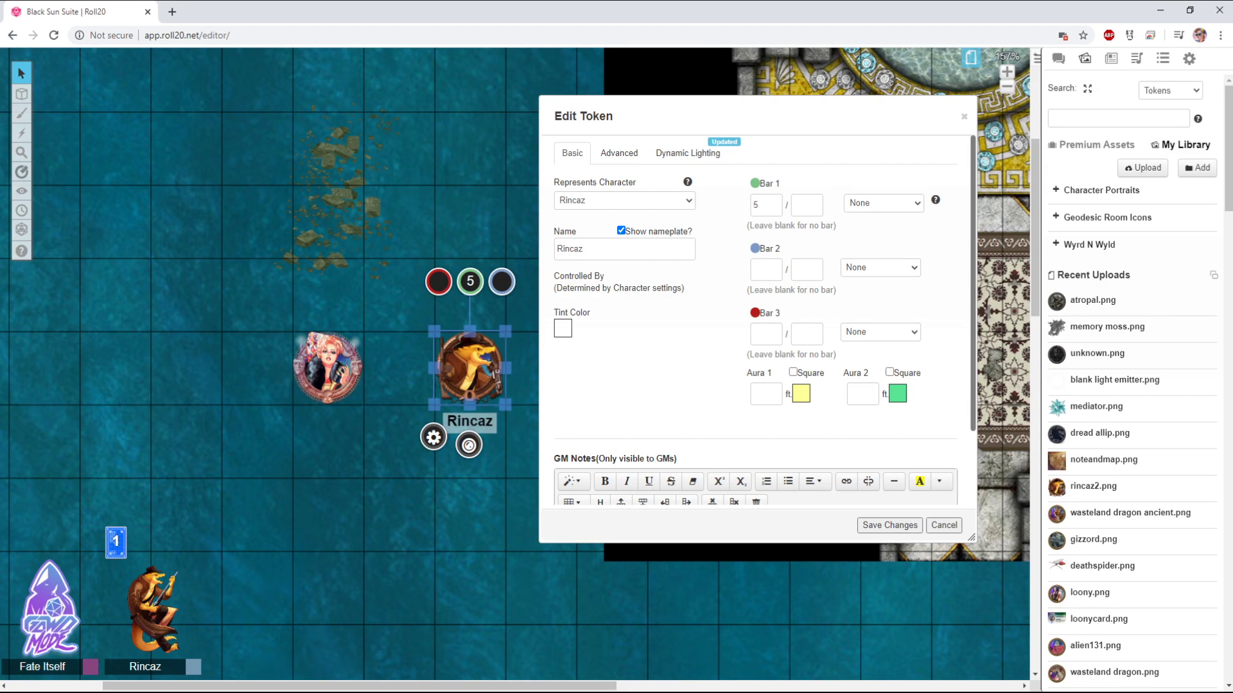
Set the token's Bar 1 to a current value of 25 and a maximum of 25, and save the changes
double_click(756, 205)
double_click(756, 205)
text(25)
key(Tab)
text(25)
click(889, 525)
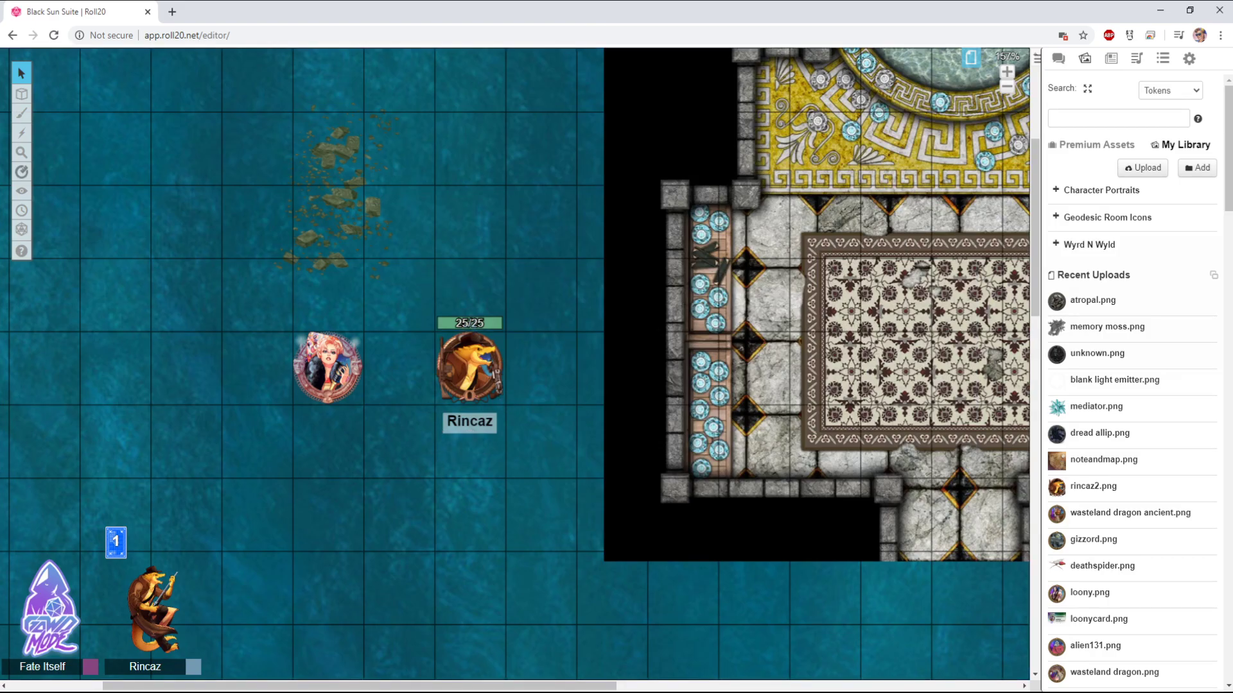
Set the current value of the Rincaz token's Bar 1 to 23
click(469, 366)
double_click(469, 366)
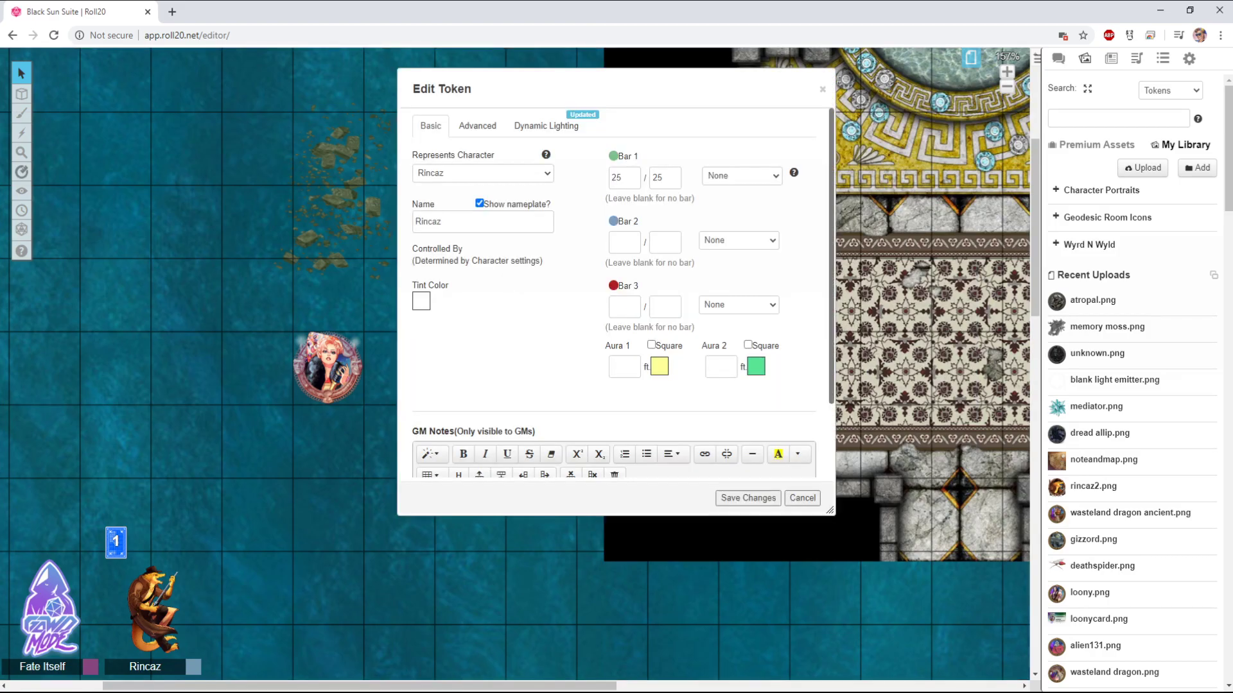
text(23)
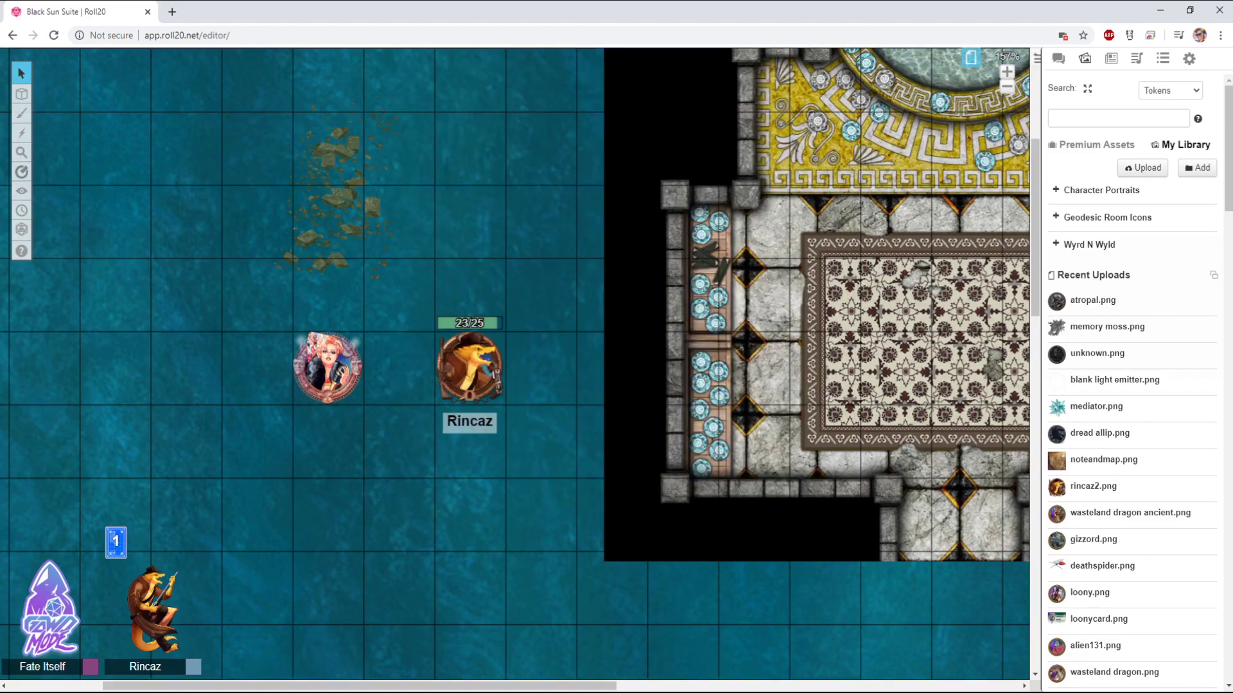
Set the Rincaz token's green bar value to 11 directly on the map
click(469, 367)
click(470, 281)
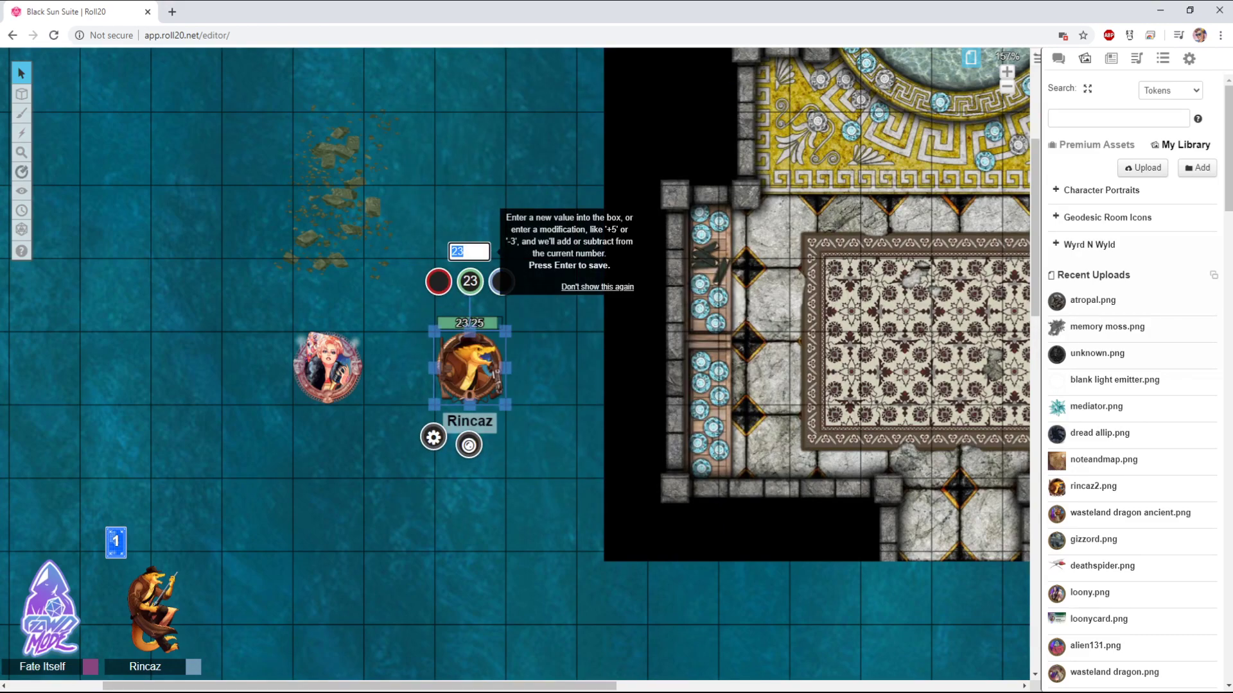
text(11)
key(Return)
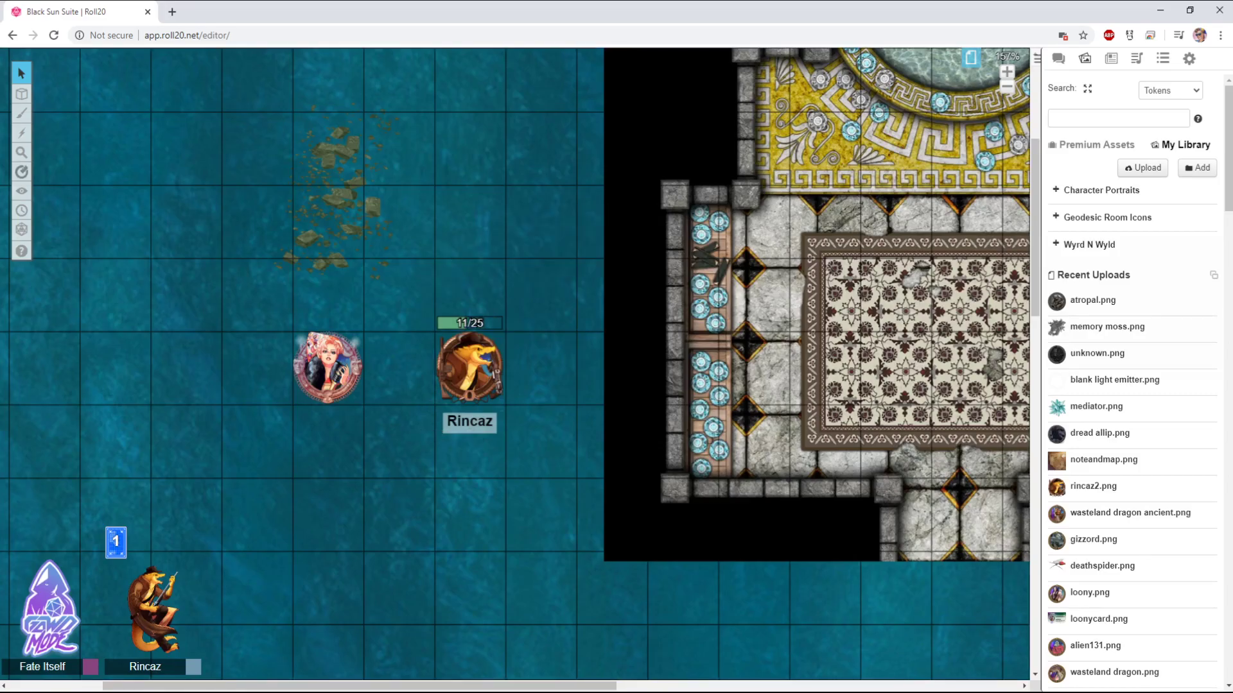
Open the Rincaz token's settings and link Bar 1 to the hp attribute
click(469, 367)
click(433, 437)
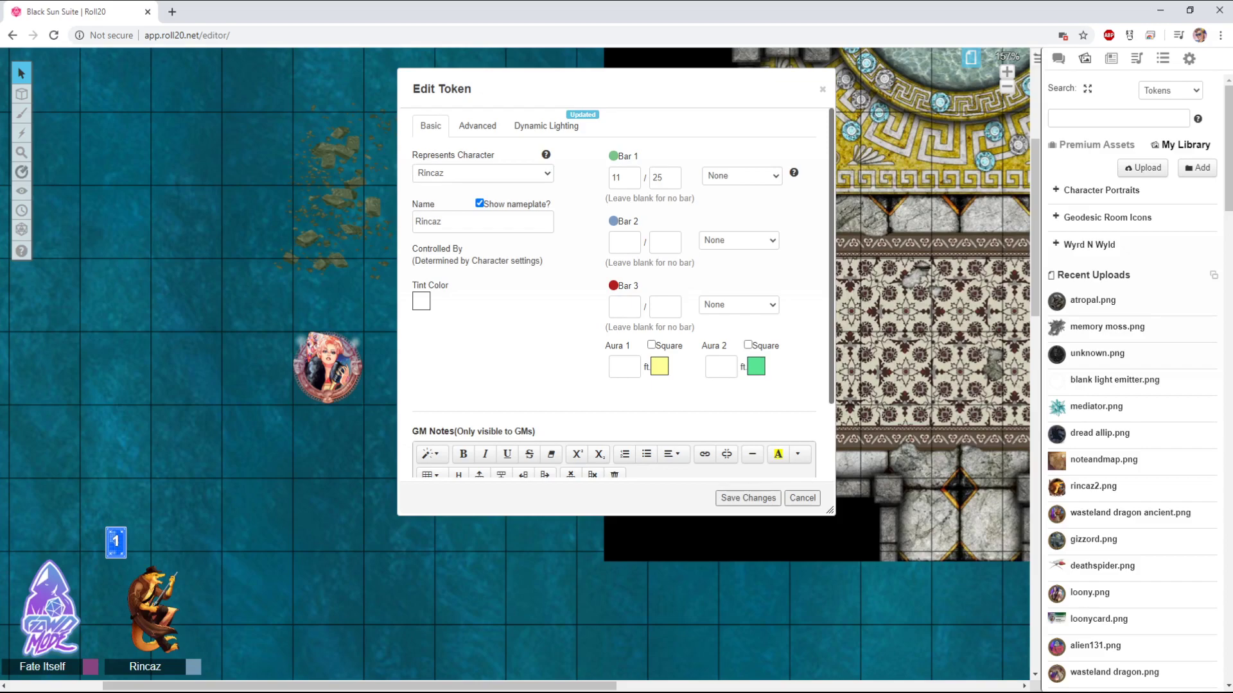
mouse_move(794, 173)
key(Down)
Set the token's Bar 2 to 2 / 2 and Bar 3 to 4 / 4, and save the changes
click(623, 242)
click(623, 242)
text(2)
key(Tab)
text(2)
key(Tab)
text(4)
key(Tab)
text(4)
key(Tab)
drag(546, 88, 665, 114)
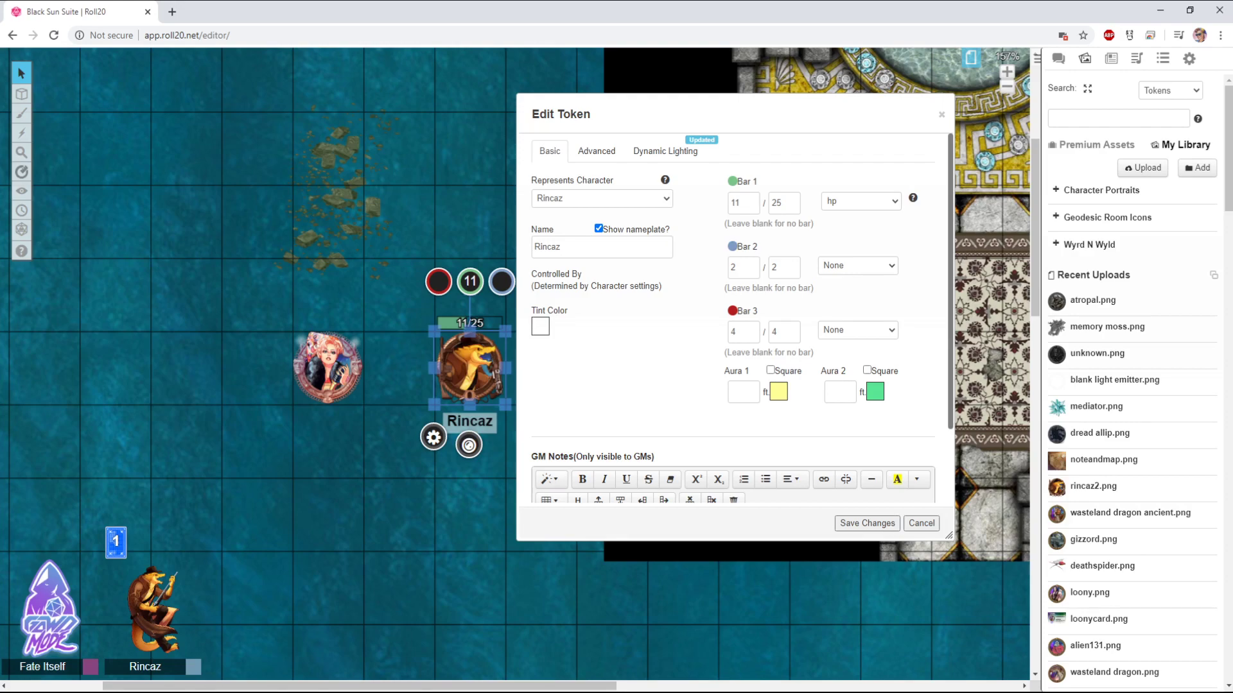
click(867, 523)
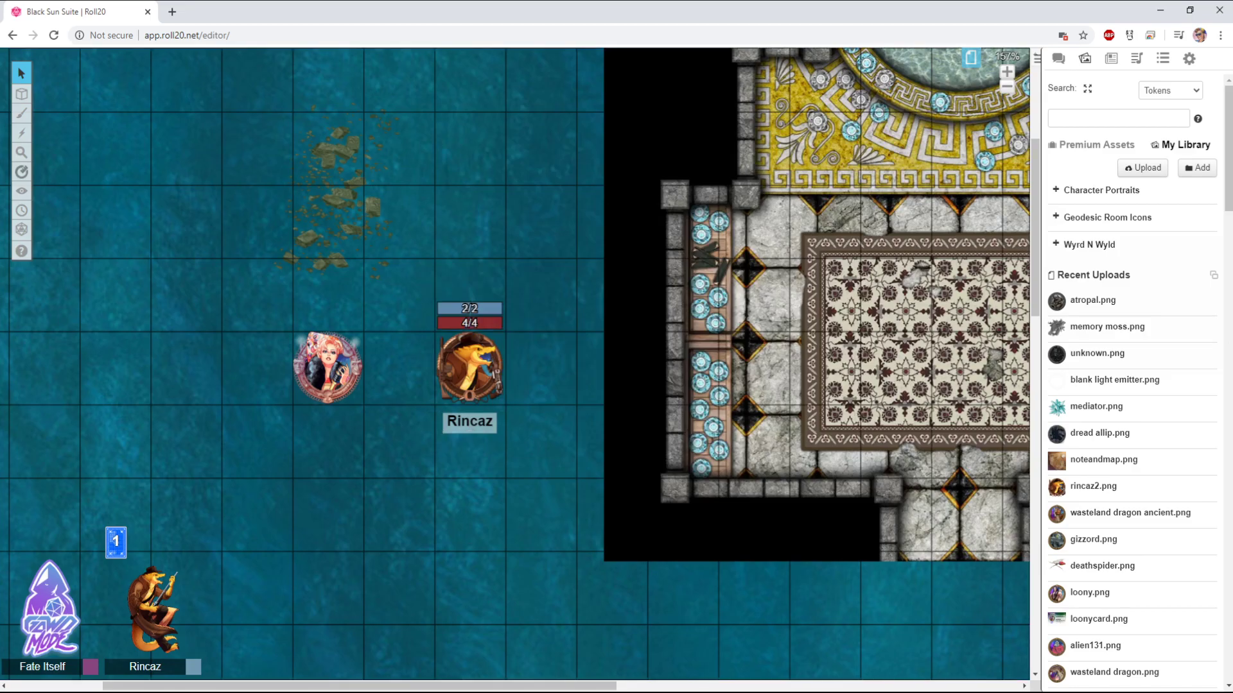
Unlink the Rincaz token's Bar 1 from any attribute, set its maximum to 25 and save the changes
double_click(469, 367)
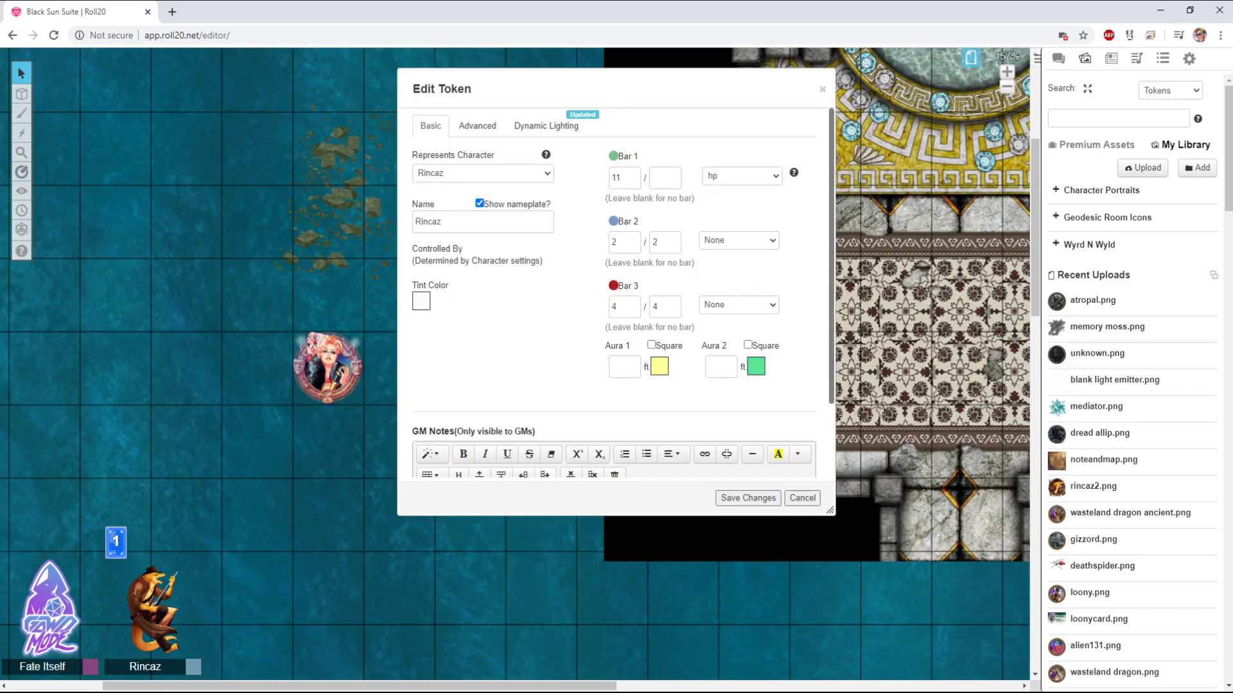
click(663, 178)
click(741, 191)
click(664, 178)
text(25)
click(748, 499)
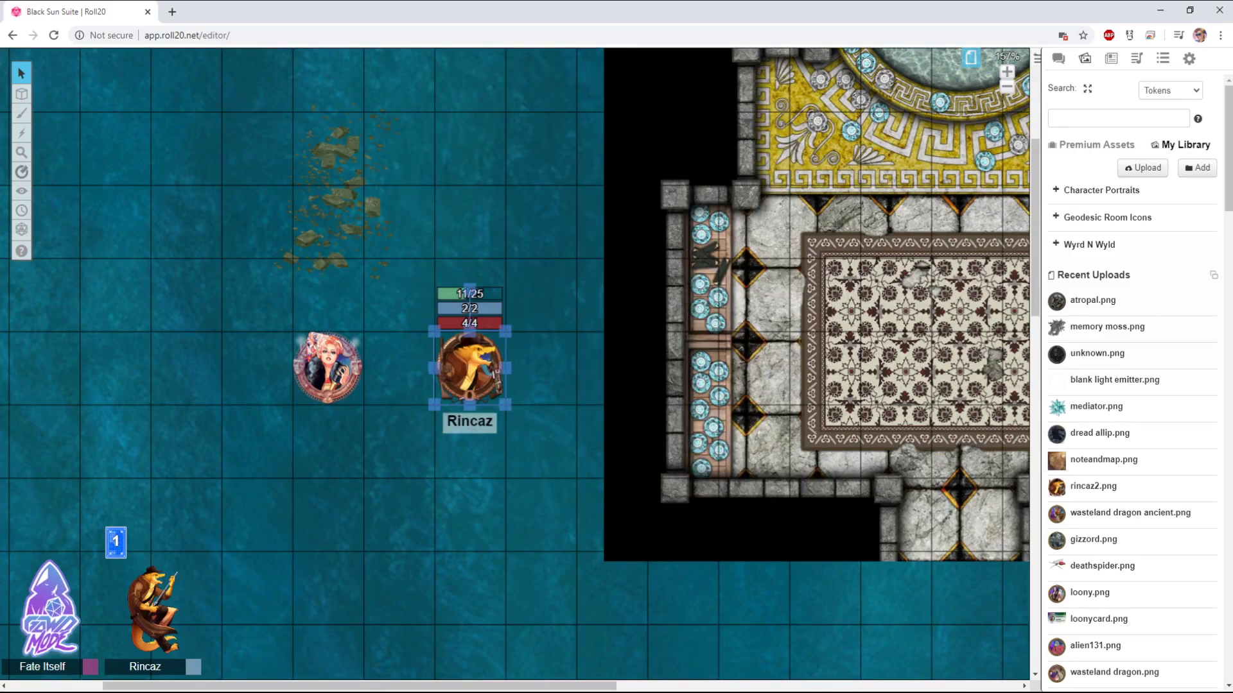
Review the Rincaz token's settings, close them without saving and deselect the token
double_click(470, 366)
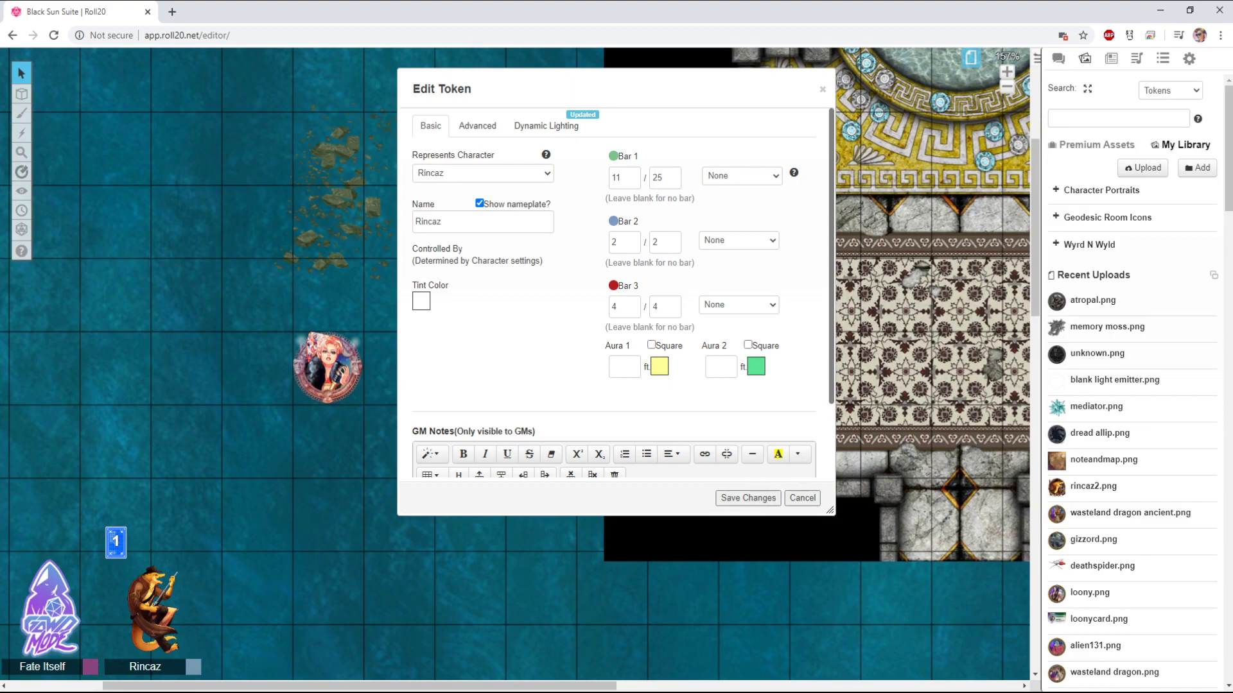
scroll(615, 295, down, 2)
scroll(614, 295, up, 2)
click(802, 498)
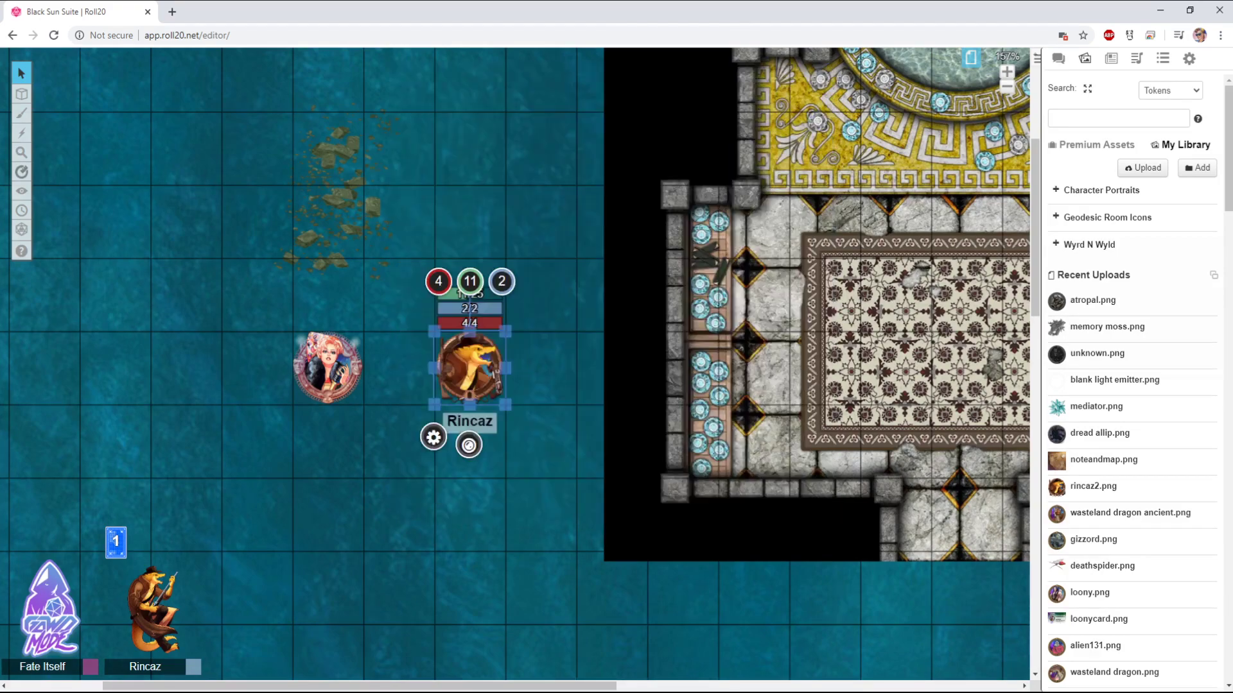
key(Escape)
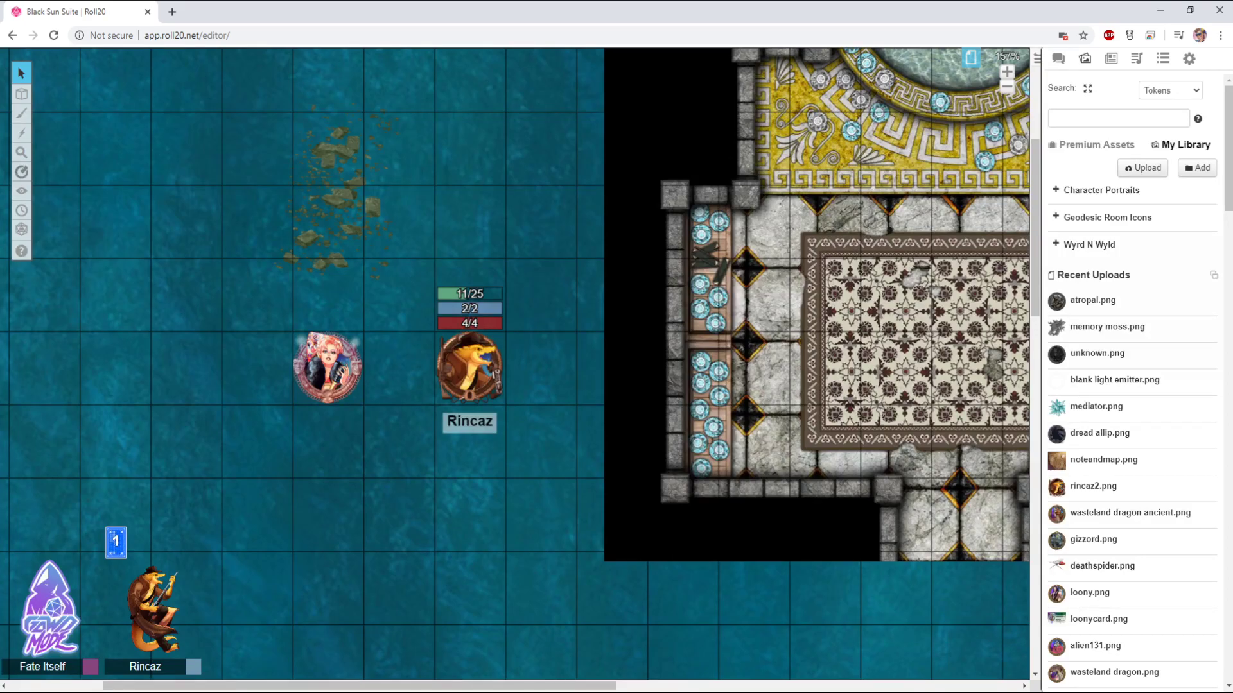
Bring the Rincaz token to the front and place it in the square directly below the pink-haired character's token
drag(469, 366, 403, 389)
right_click(399, 366)
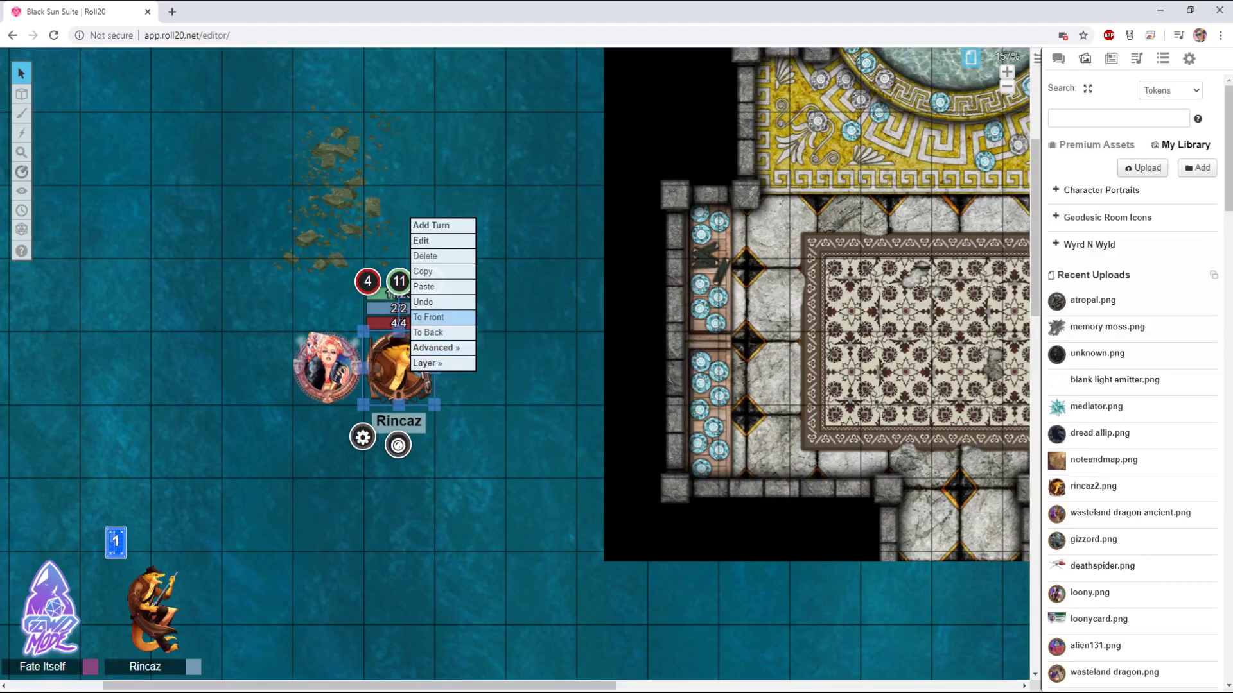
click(429, 318)
drag(398, 367, 327, 441)
key(Escape)
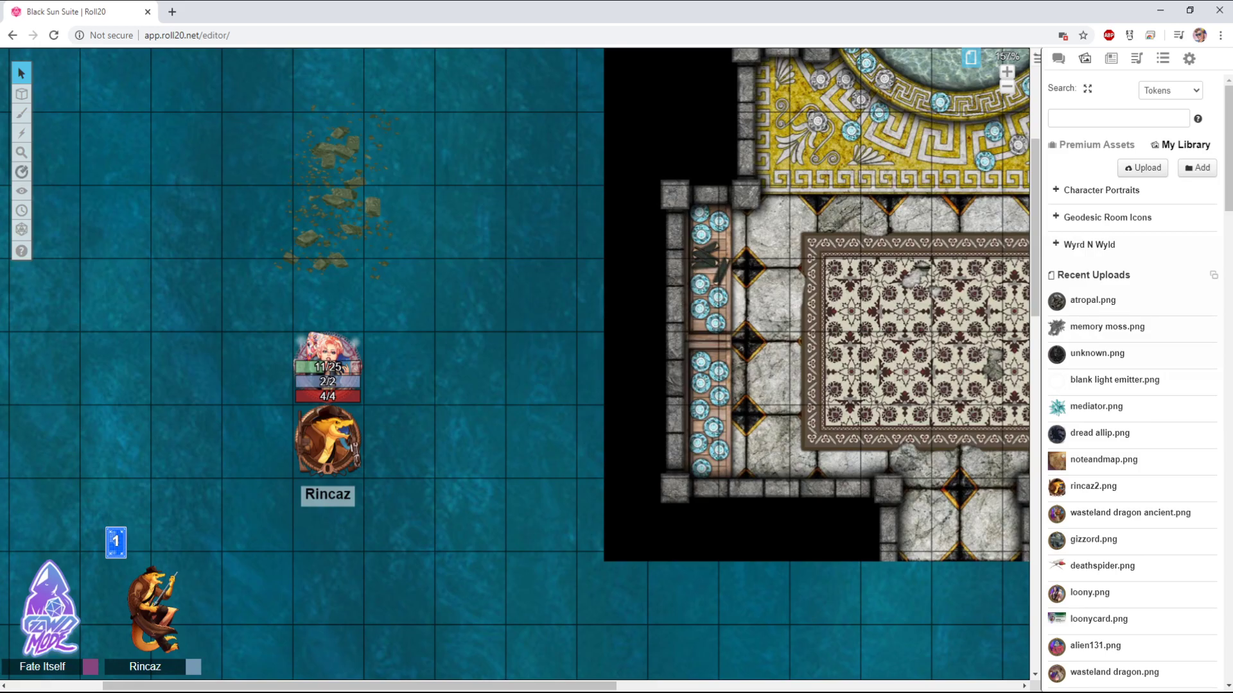
Send the Rincaz token to the back, behind the pink-haired character's token, and deselect it
right_click(347, 411)
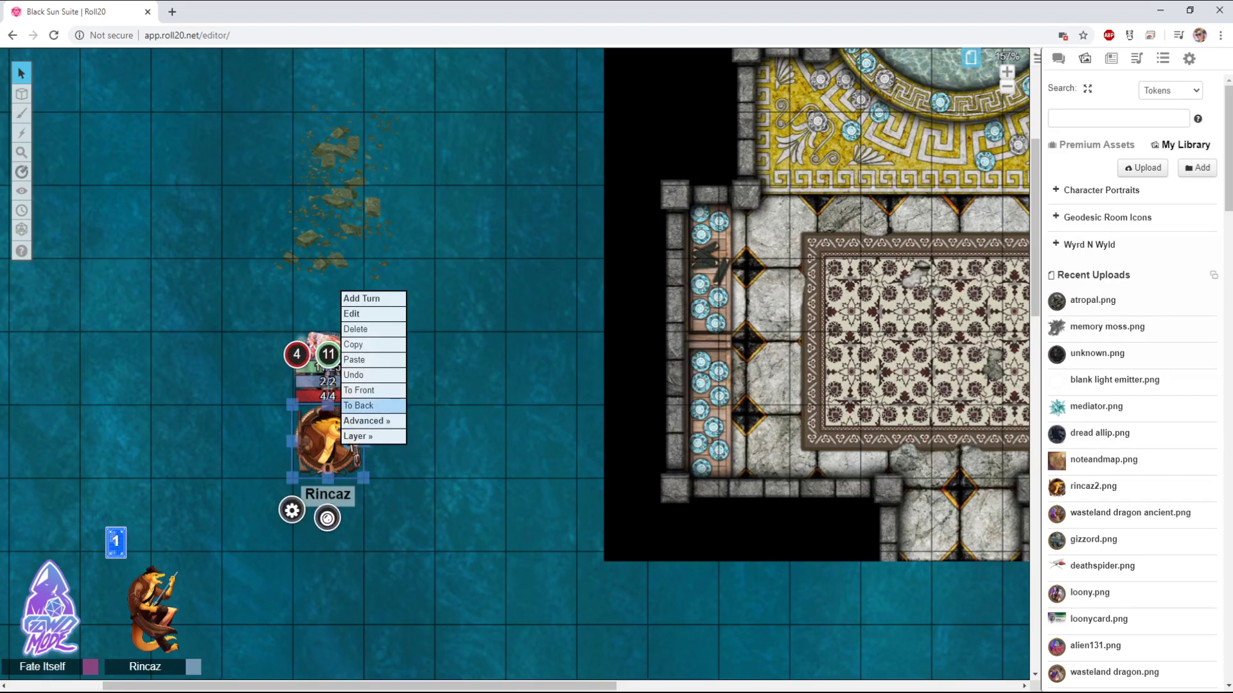
click(359, 405)
key(Escape)
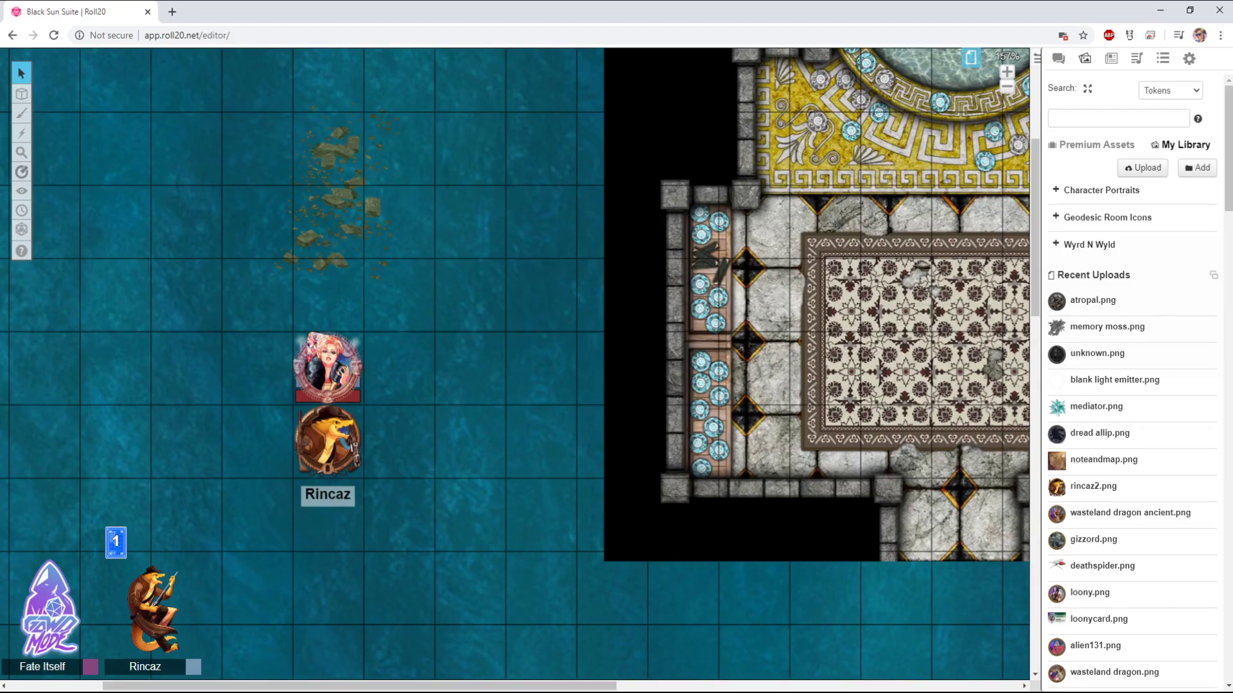
Move the Rincaz token to the square immediately right of the pink-haired character's token and deselect it
mouse_move(327, 440)
mouse_down()
mouse_move(377, 391)
mouse_move(393, 352)
mouse_move(398, 365)
mouse_up()
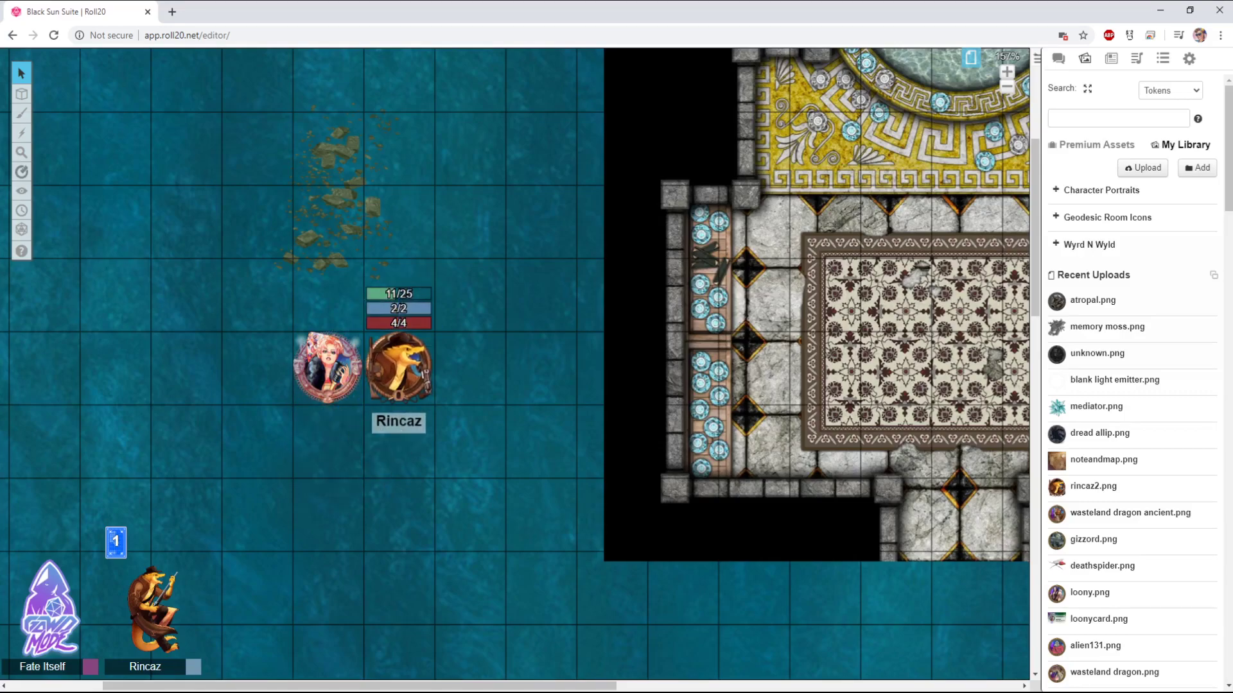
click(398, 366)
key(Escape)
Open the Rincaz token's settings and set the Aura 1 color to bright green, leaving its Square option off
click(399, 367)
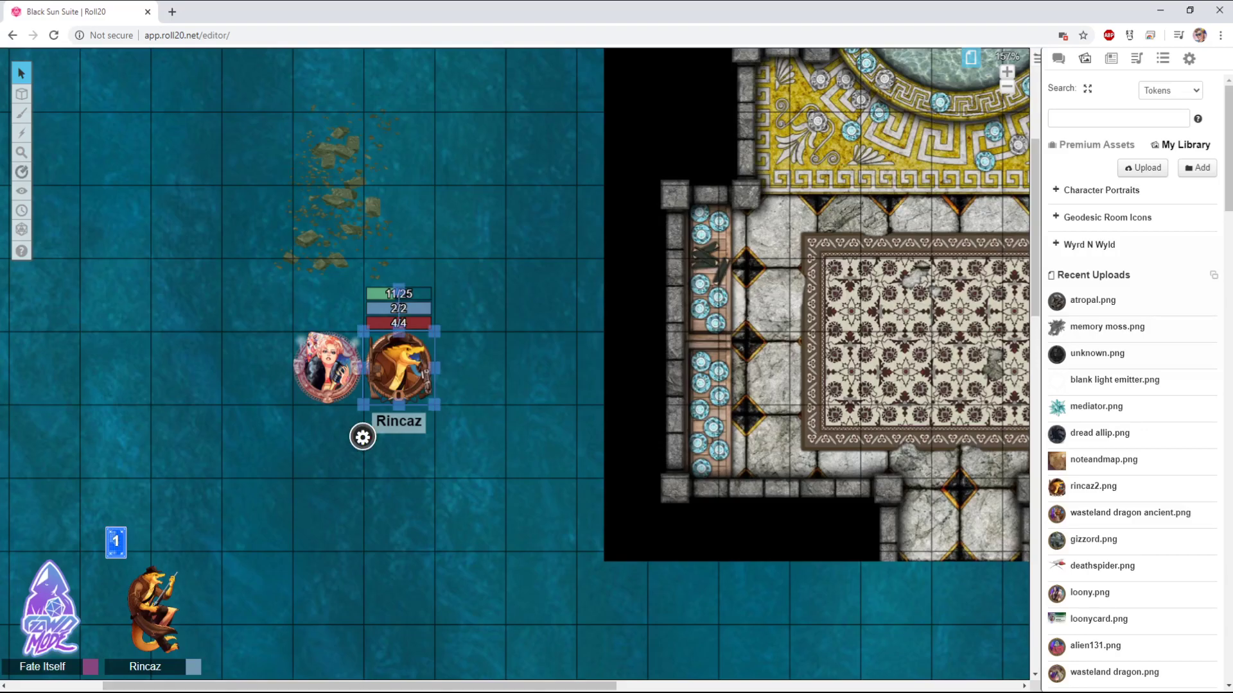
click(363, 437)
drag(616, 89, 910, 88)
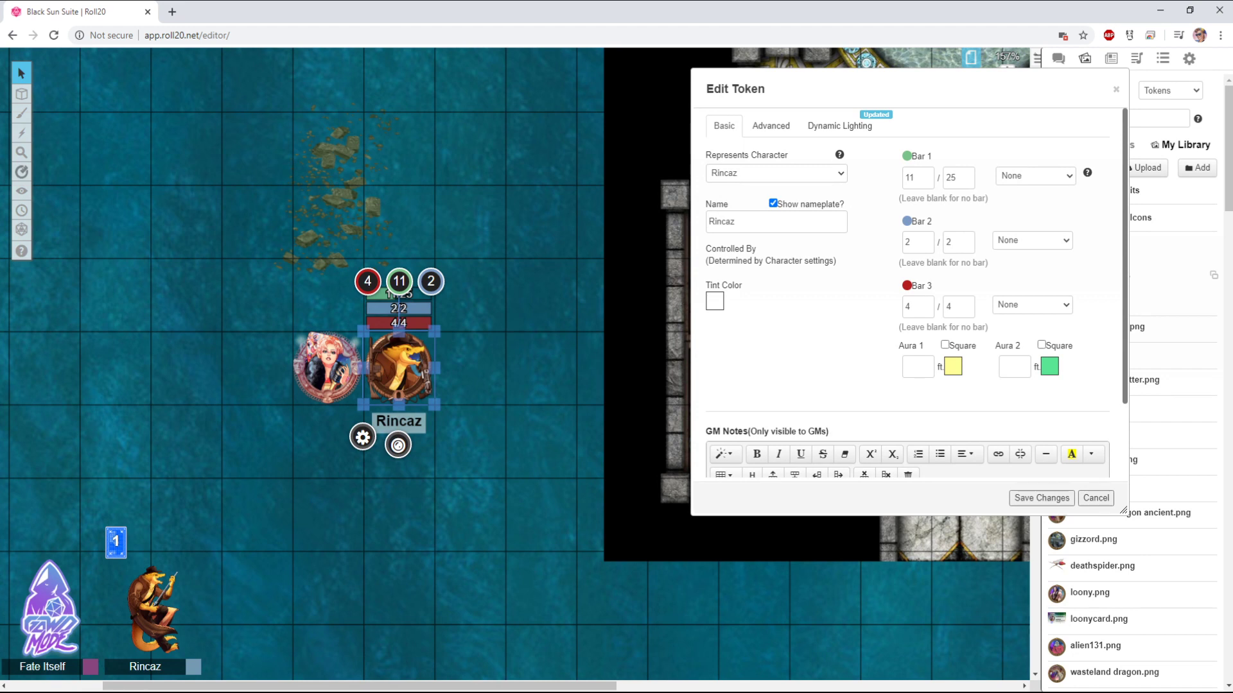
scroll(905, 295, down, 2)
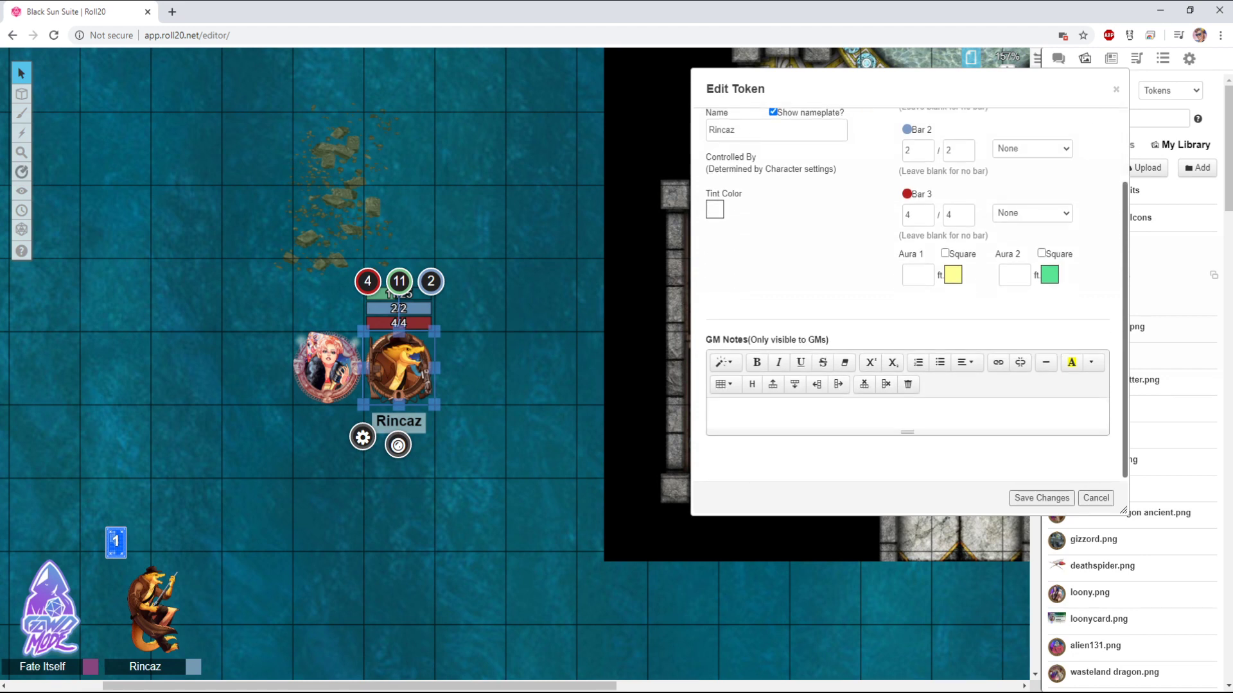
scroll(905, 295, up, 2)
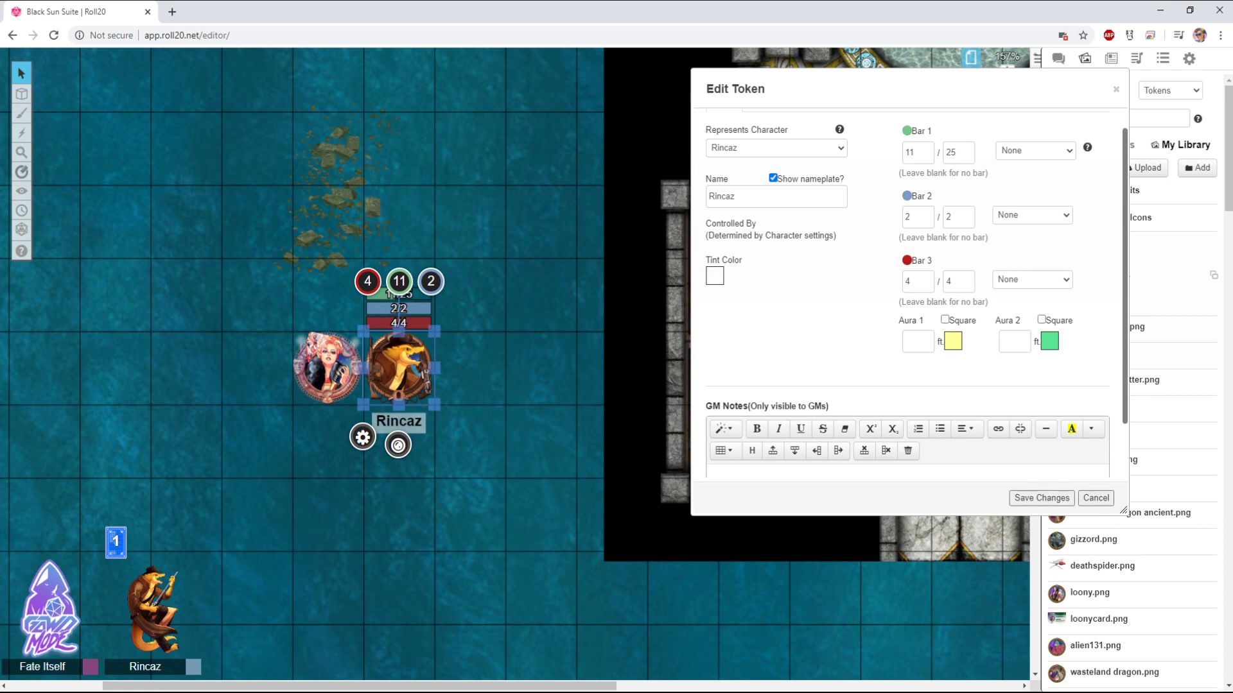
click(945, 320)
click(944, 319)
click(952, 341)
key(Escape)
click(952, 341)
click(947, 370)
Set the Aura 1 radius to 10 ft, save the changes and deselect the token
click(917, 341)
text(10)
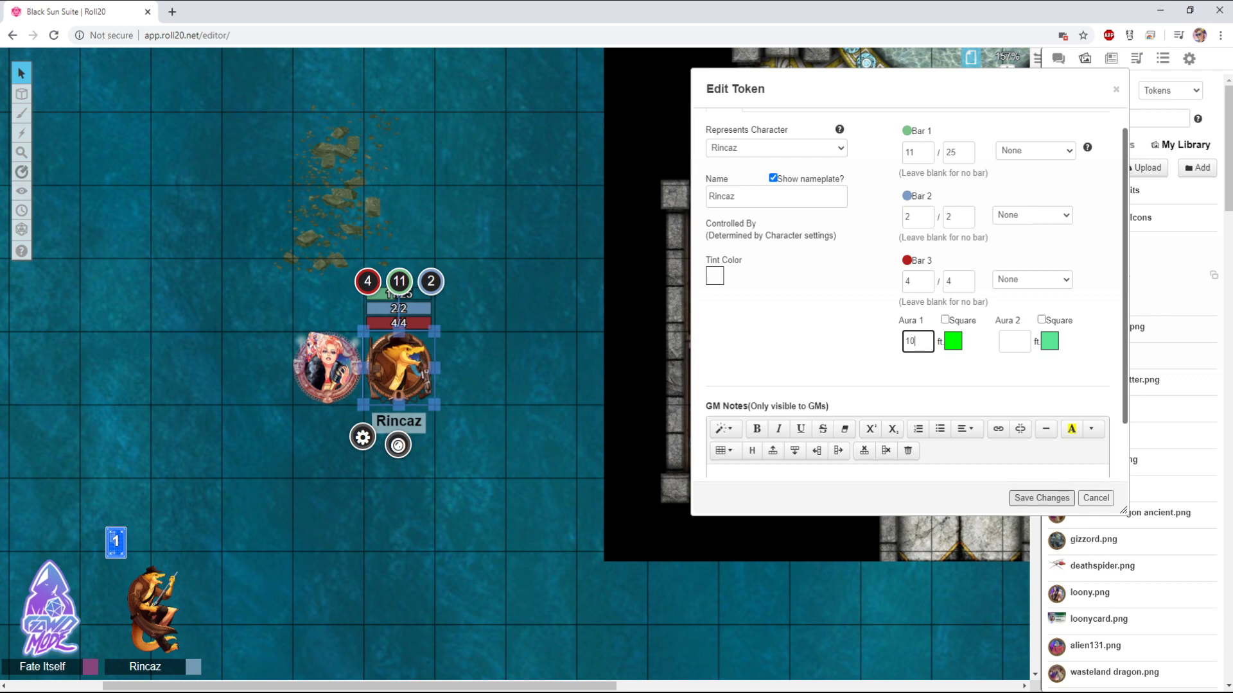
click(1040, 498)
key(Escape)
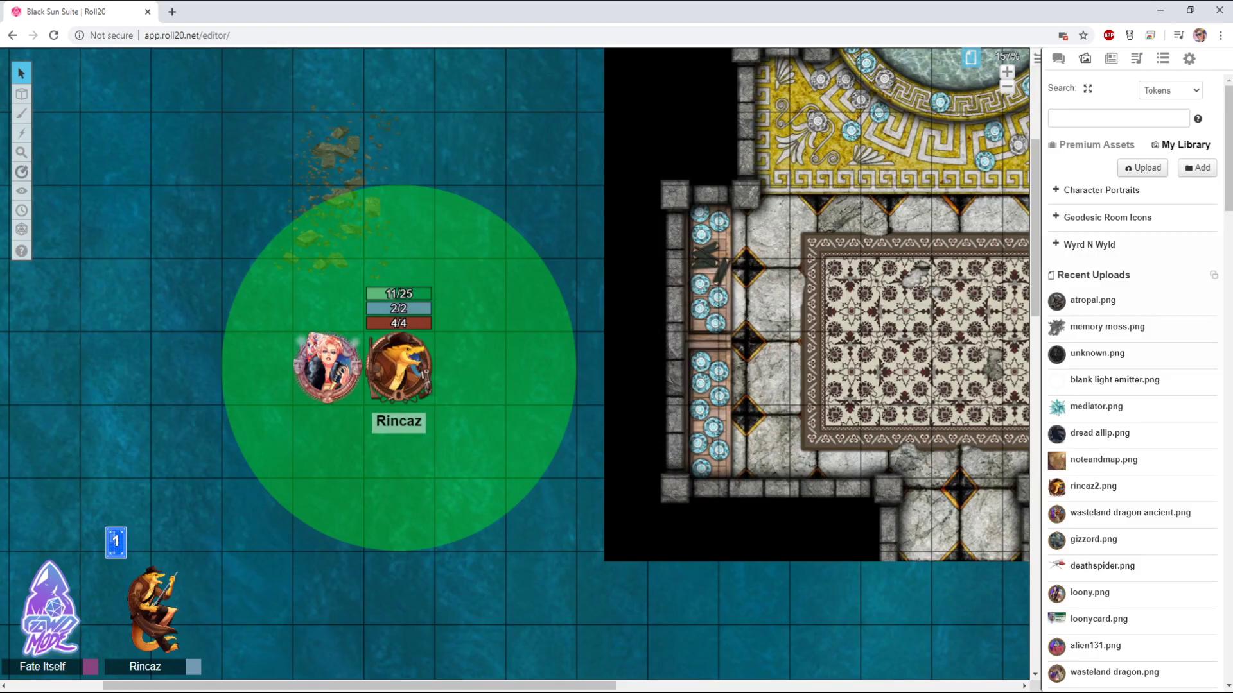
Open the Rincaz token's settings and review its basic values, auras and GM Notes alongside its advanced player permissions
double_click(398, 366)
scroll(615, 293, down, 2)
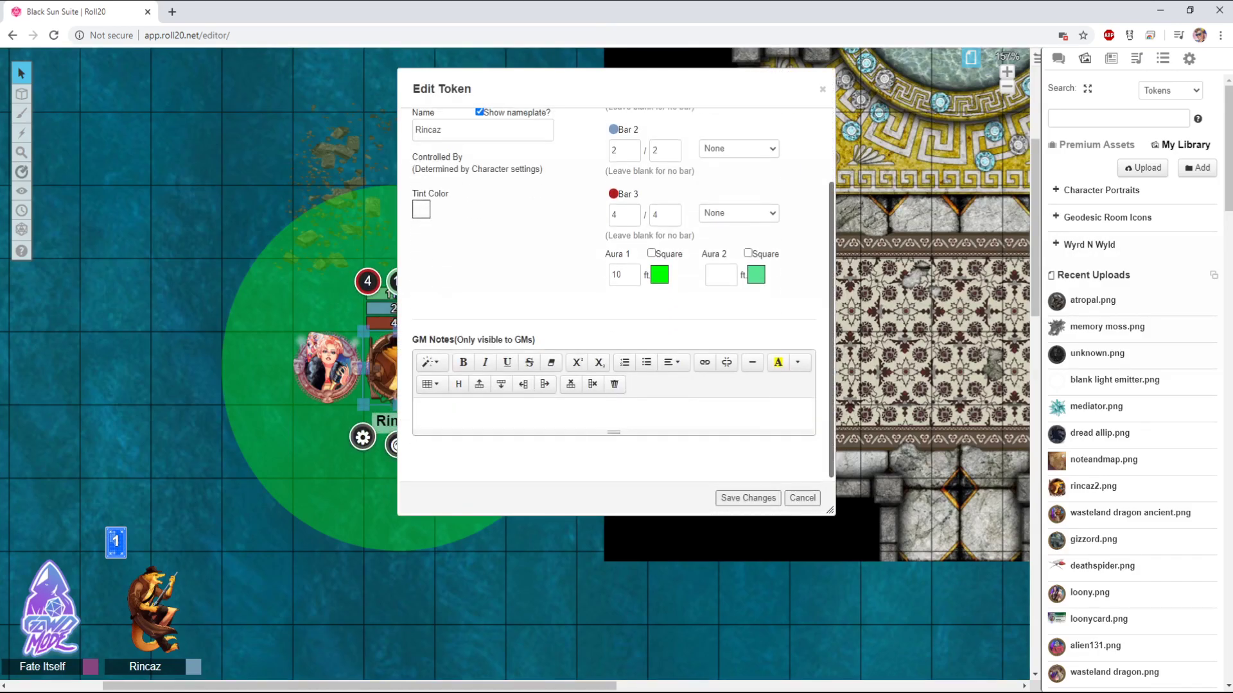
scroll(578, 366, up, 3)
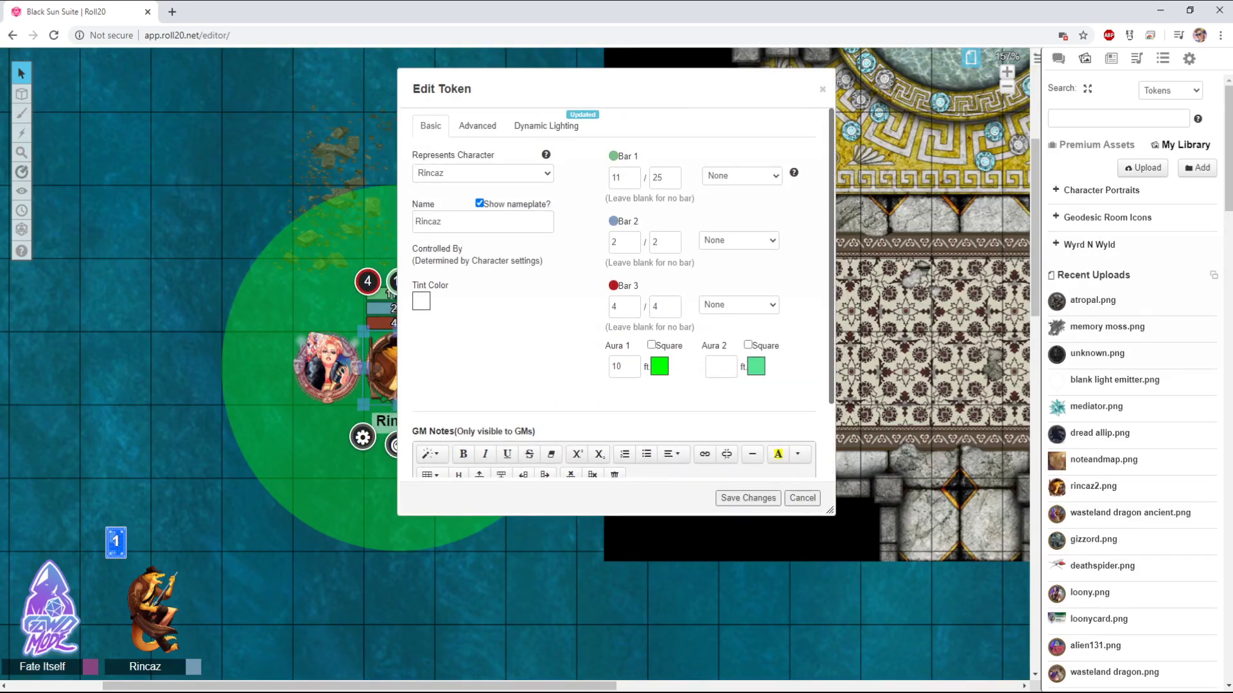
drag(475, 88, 675, 123)
click(678, 160)
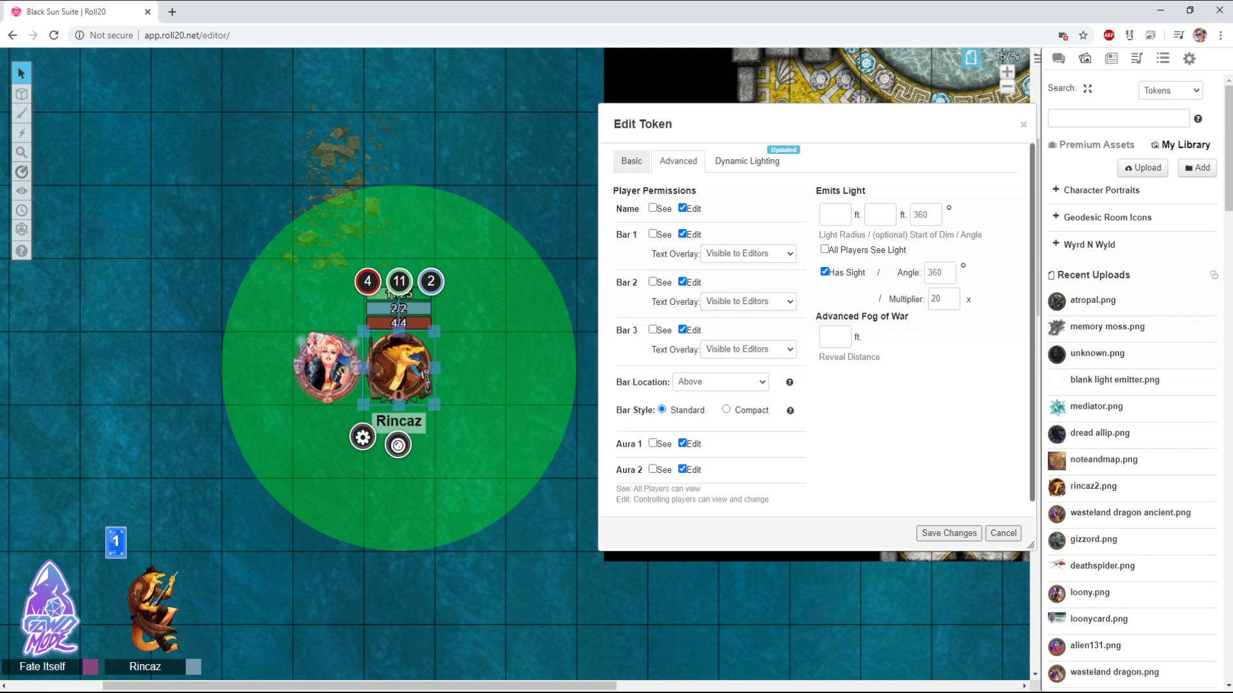
key(Escape)
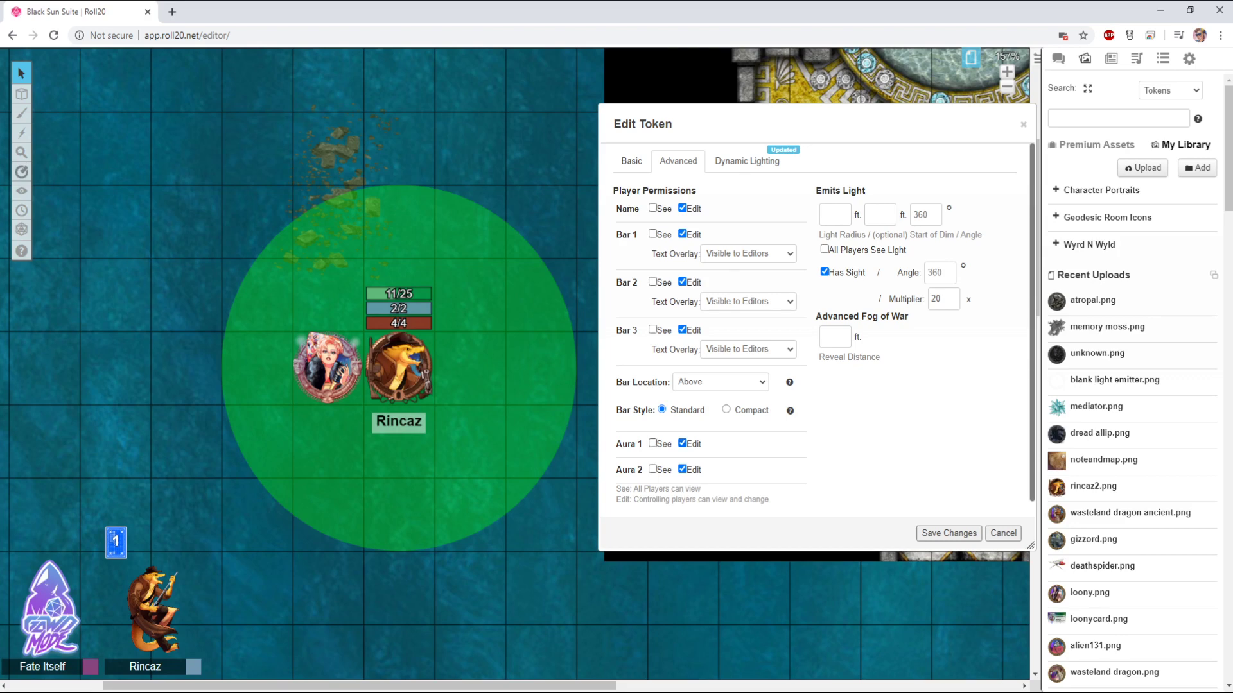
click(631, 161)
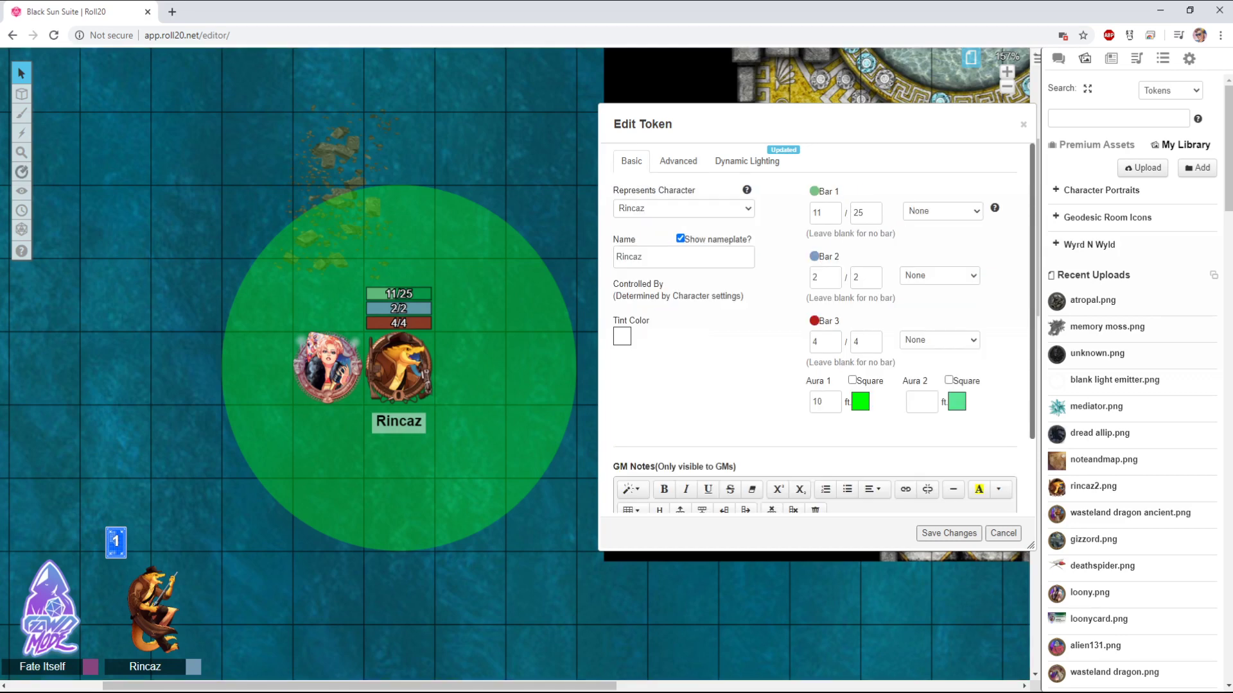
scroll(751, 401, down, 2)
scroll(752, 401, up, 2)
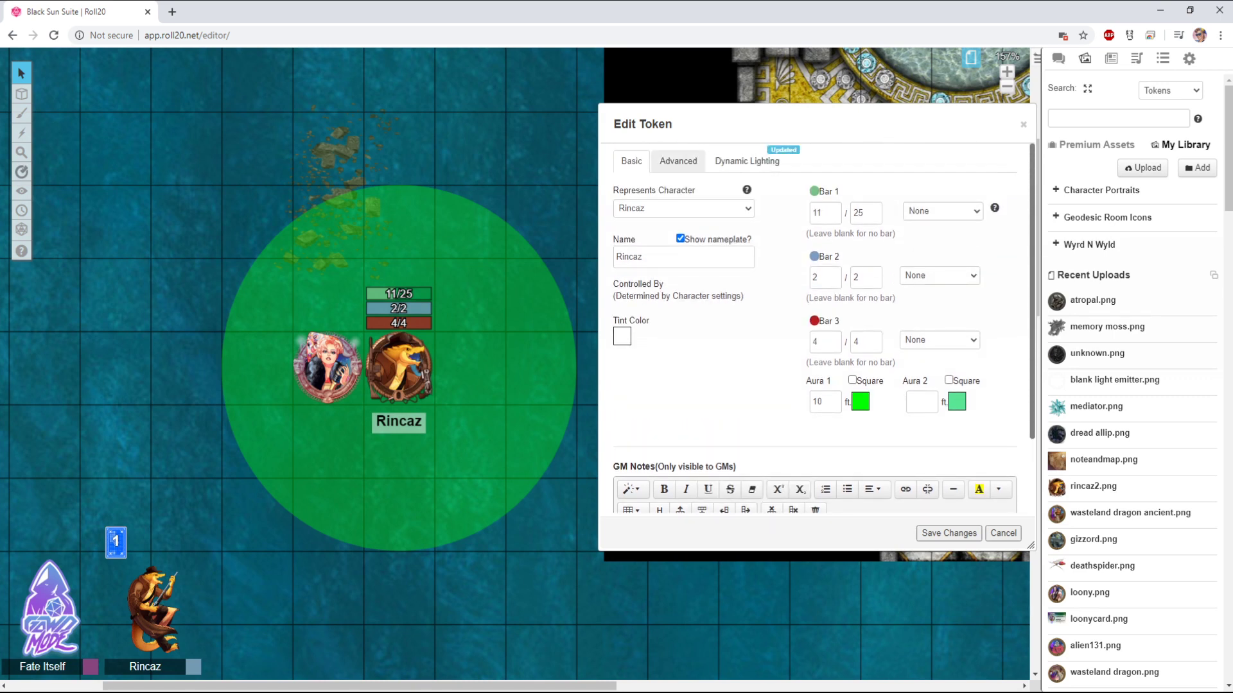
click(678, 161)
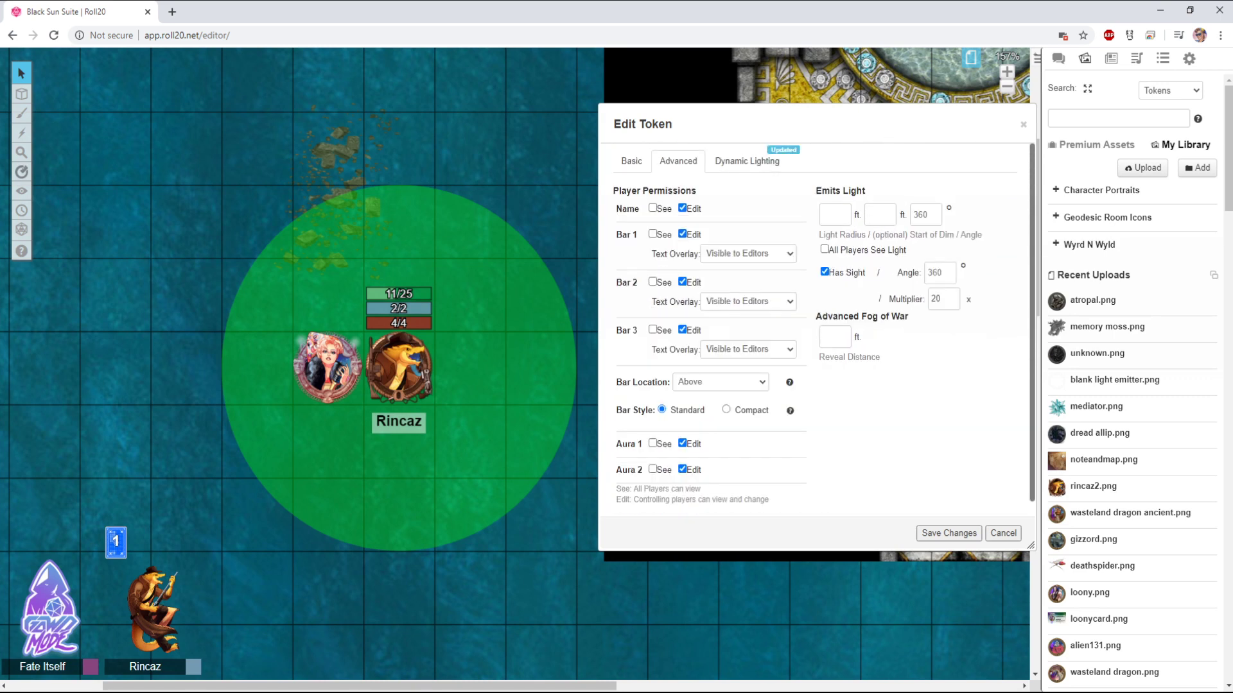
click(631, 161)
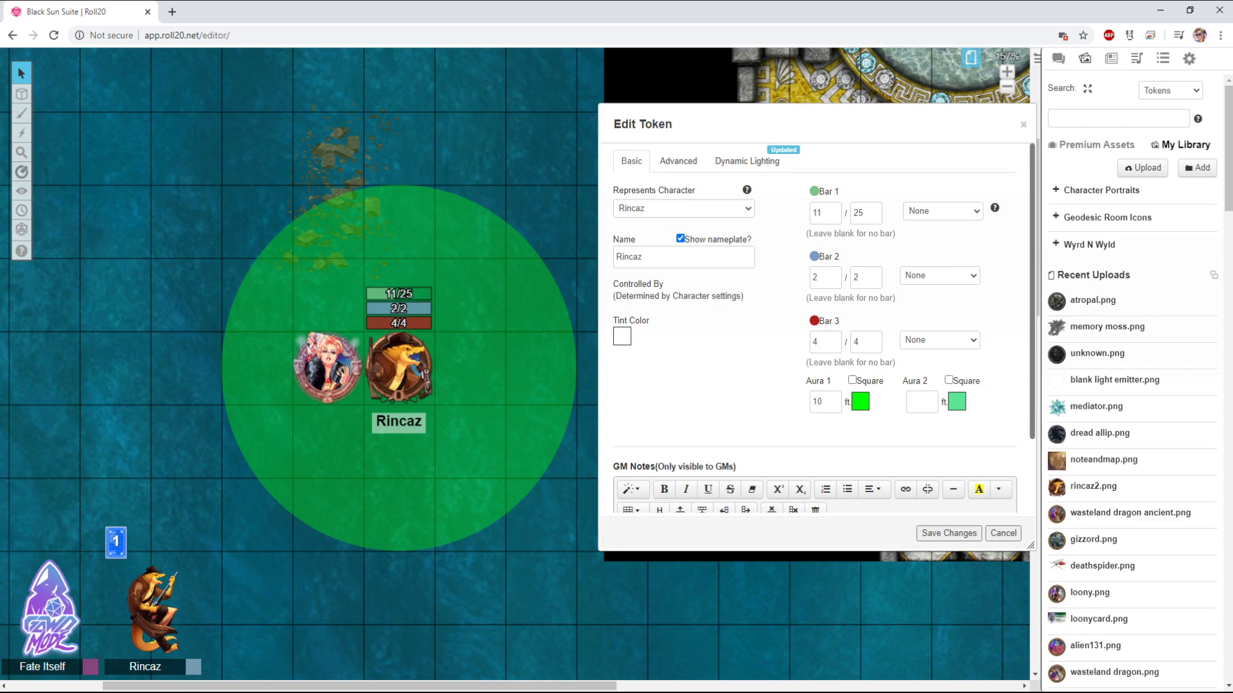
Move the Rincaz token one square to the right, keeping its settings open, and deselect it
click(921, 402)
key(Tab)
drag(398, 366, 469, 366)
key(Escape)
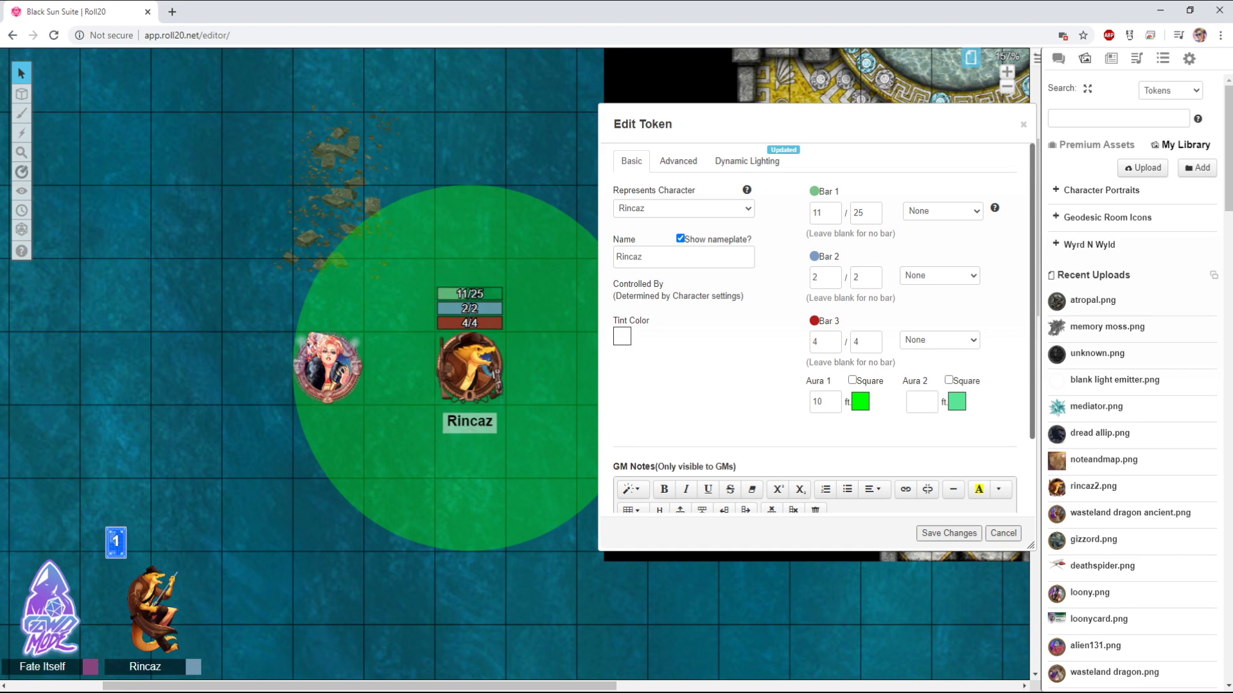
Examine the GM Notes area in the Rincaz token's settings and close the settings without saving
scroll(798, 413, down, 2)
scroll(798, 413, up, 2)
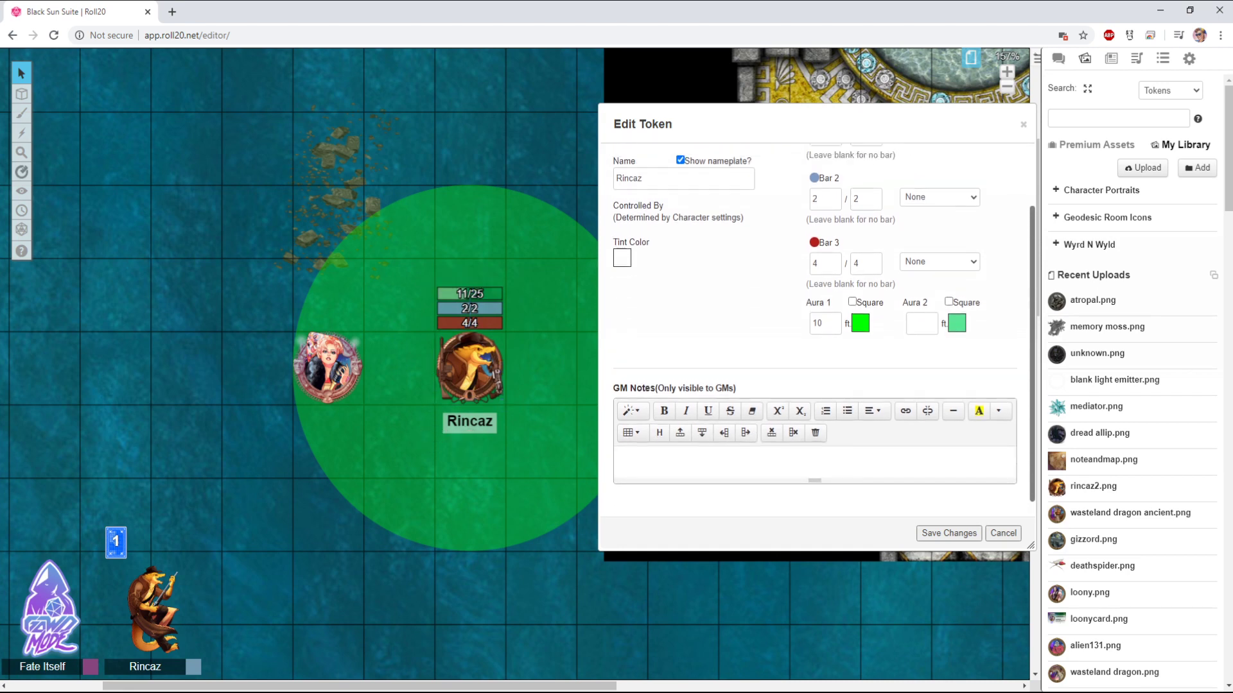
scroll(816, 328, down, 2)
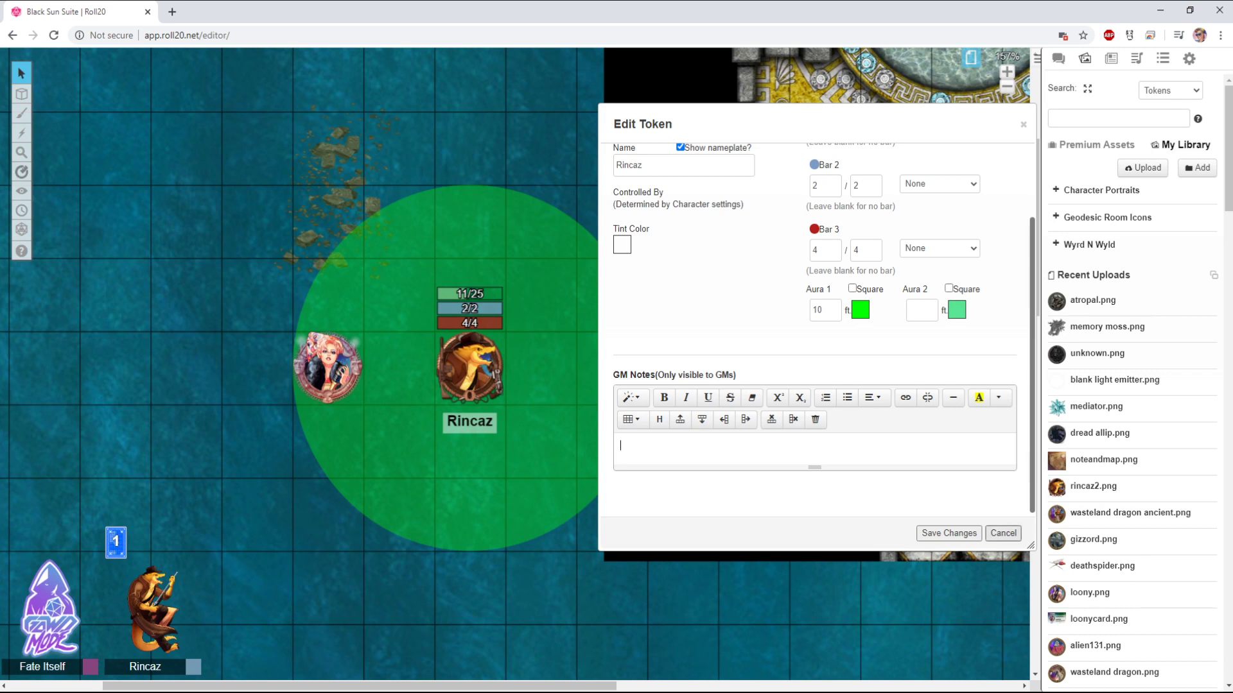
click(1003, 534)
Switch to the Map & Background layer, inspect the rubble graphic's settings and GM Notes area, and close them without saving
mouse_move(21, 94)
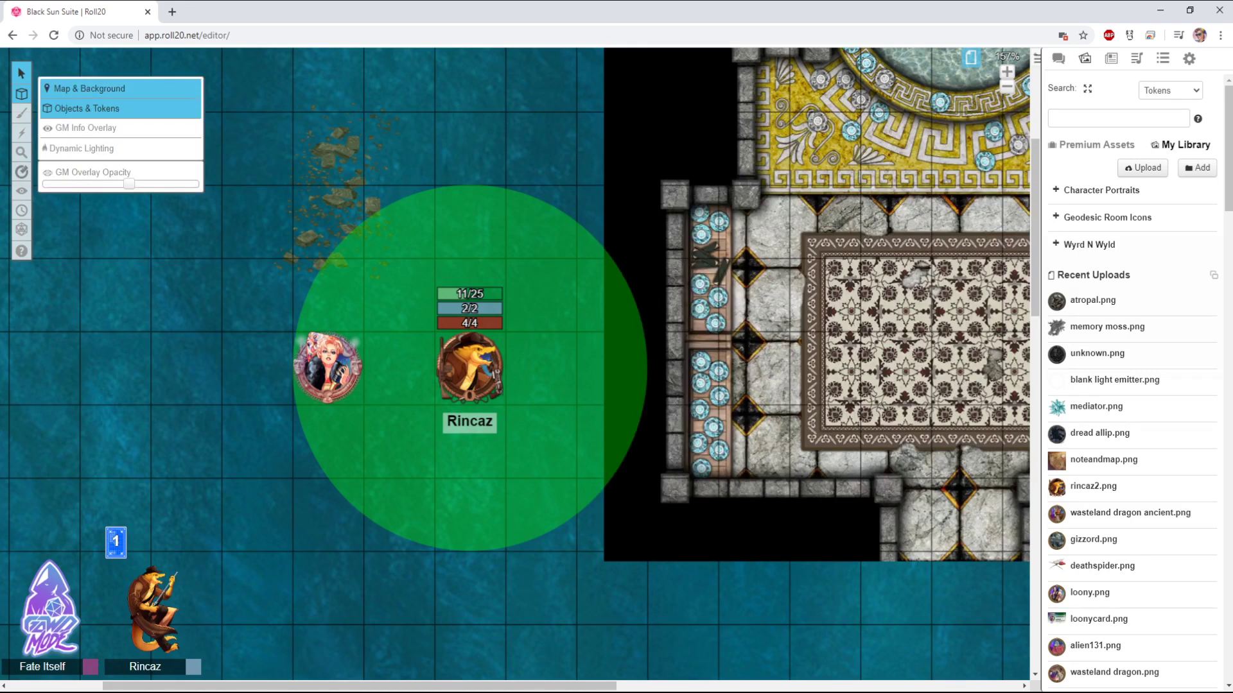
click(89, 88)
click(337, 193)
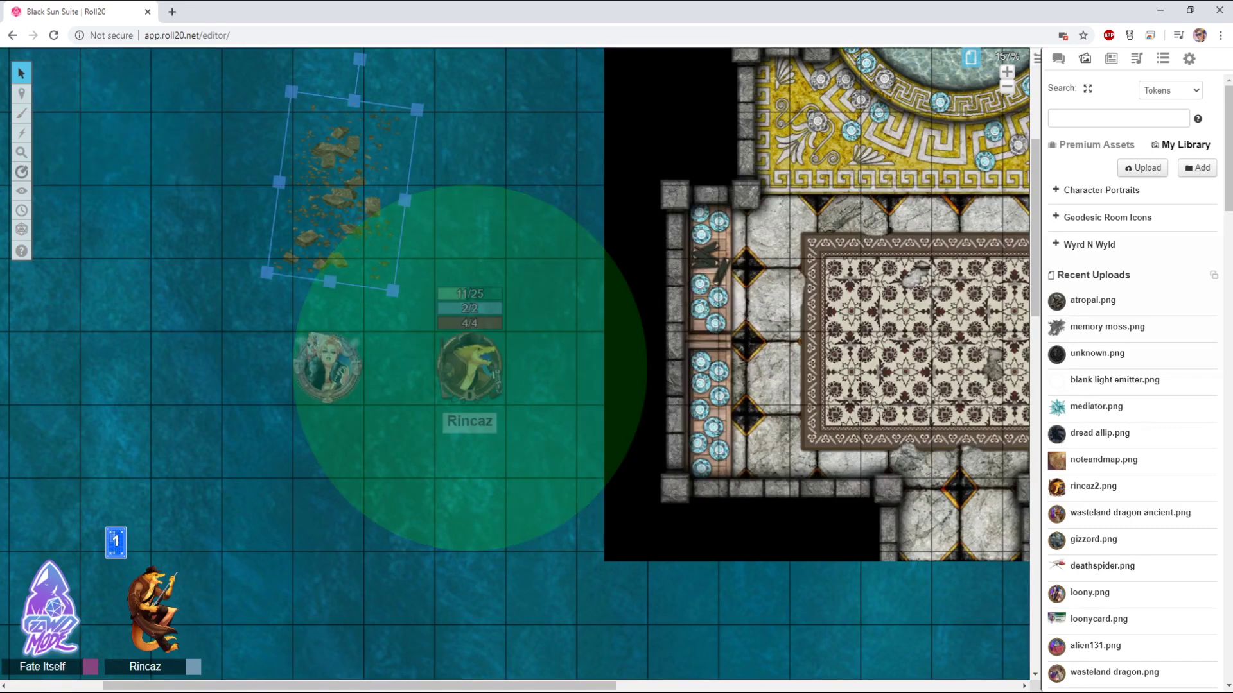
double_click(337, 193)
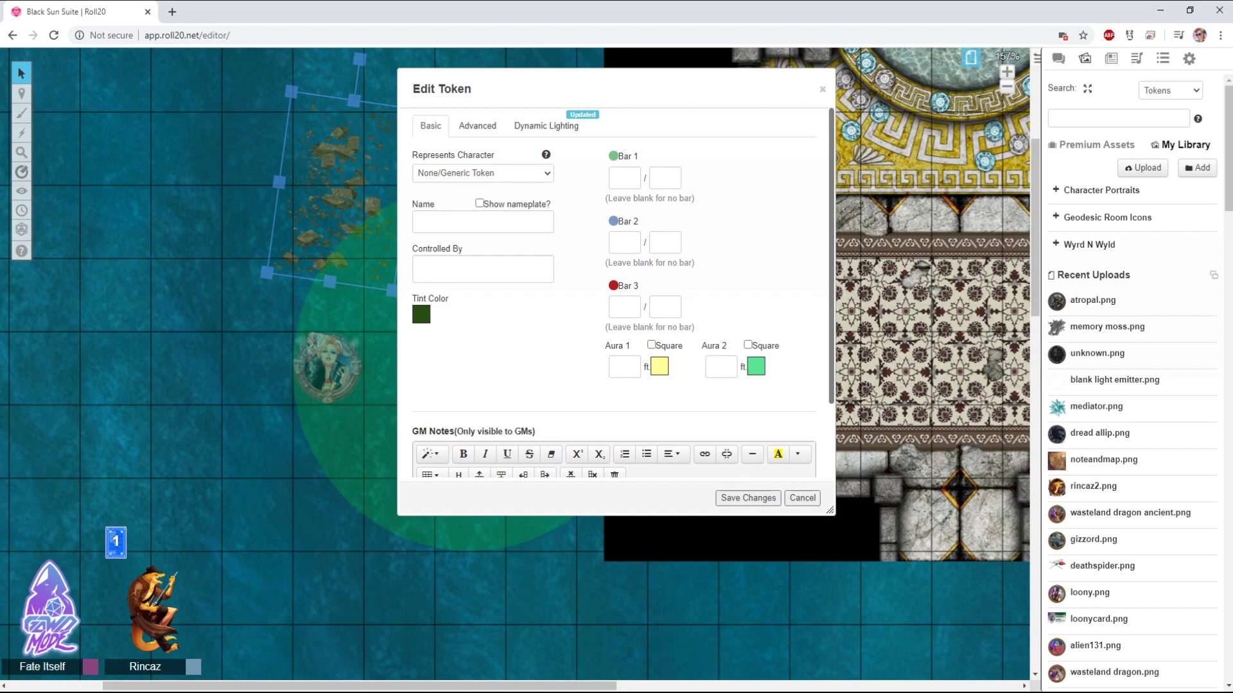
scroll(613, 289, down, 2)
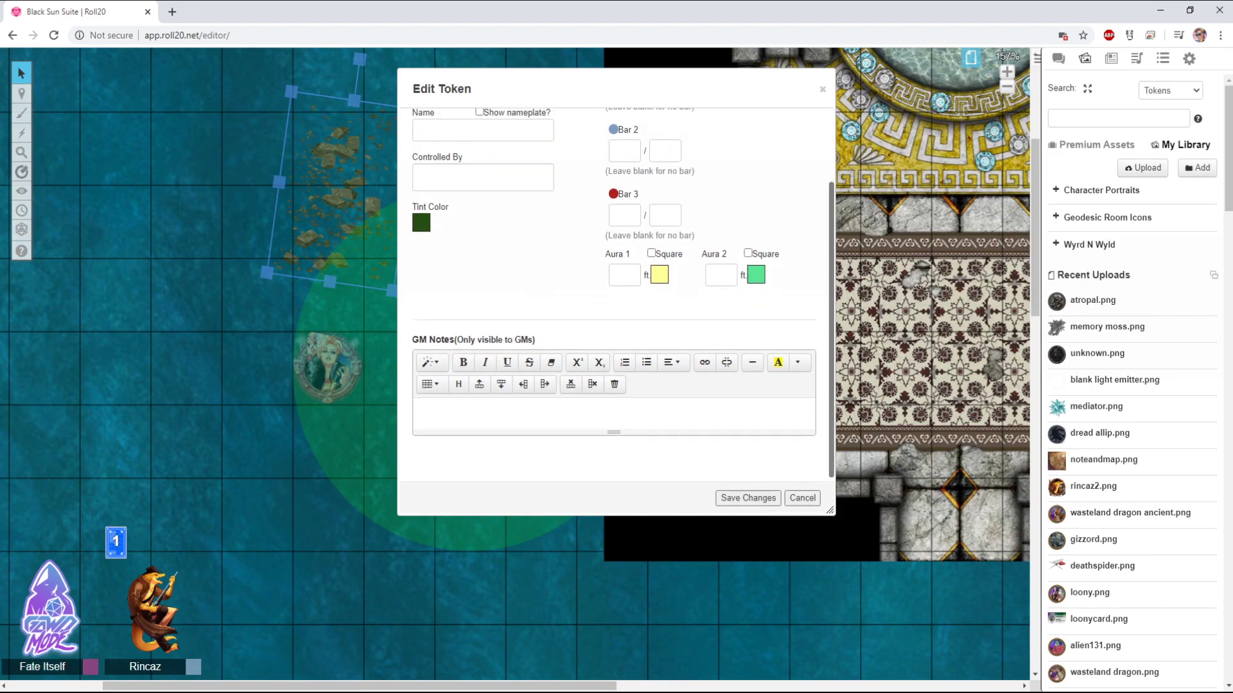
text(Make)
click(801, 498)
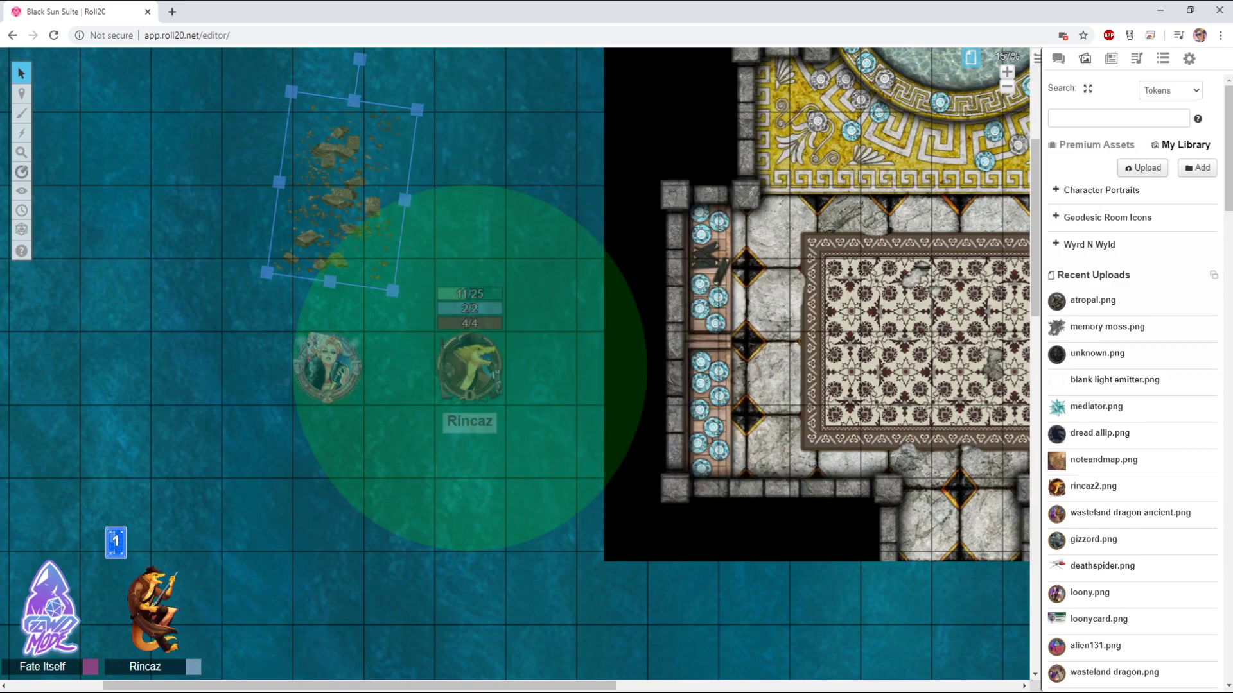
Return to the Objects & Tokens layer and open the Rincaz token's settings, checking the basic options and GM Notes
mouse_move(21, 94)
click(96, 107)
click(470, 367)
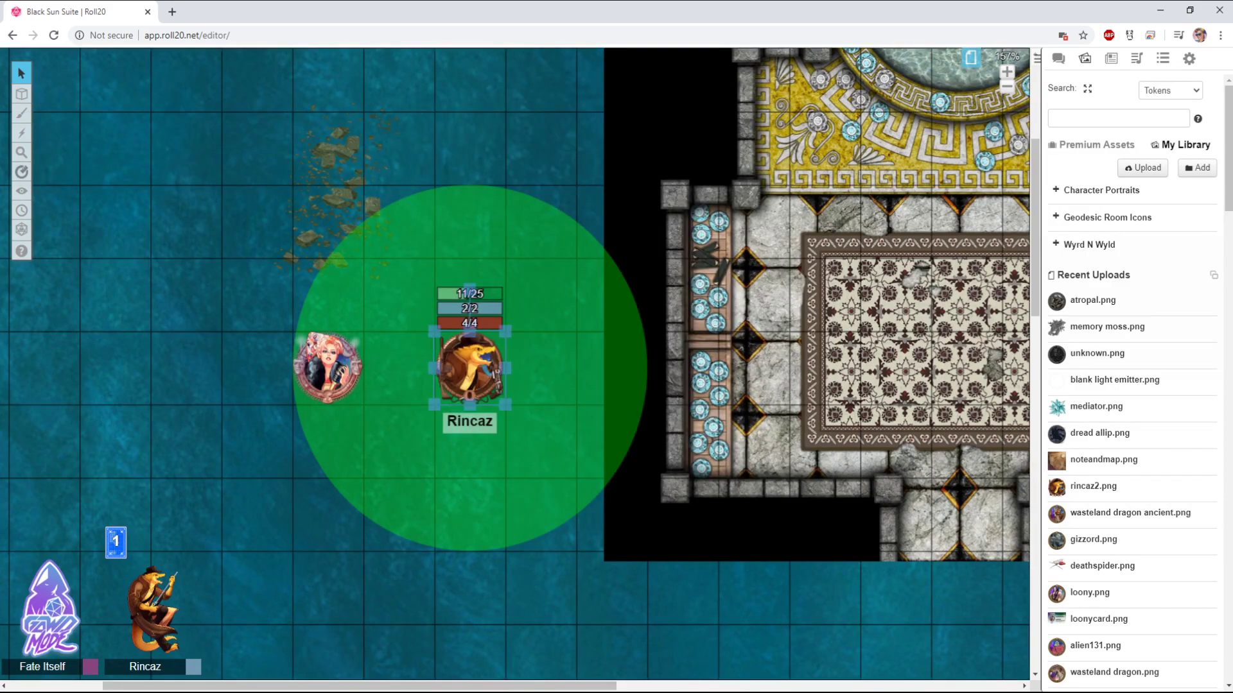
click(433, 437)
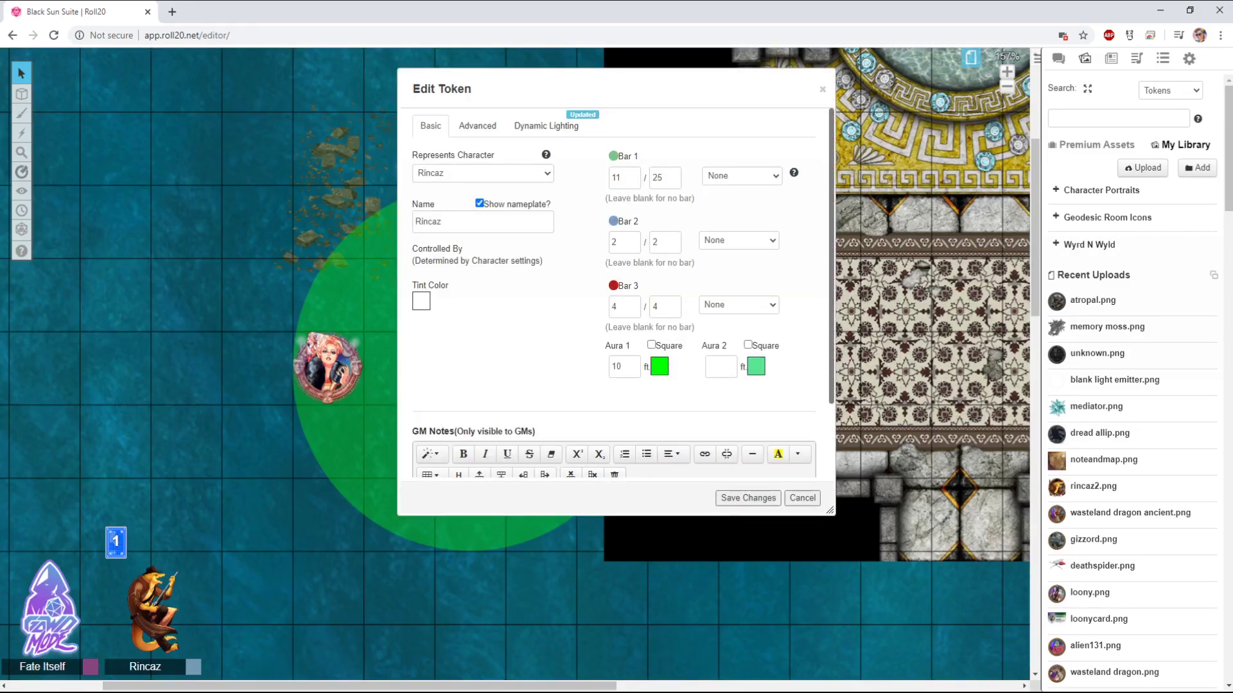
scroll(614, 289, down, 3)
scroll(482, 385, up, 3)
scroll(482, 385, down, 3)
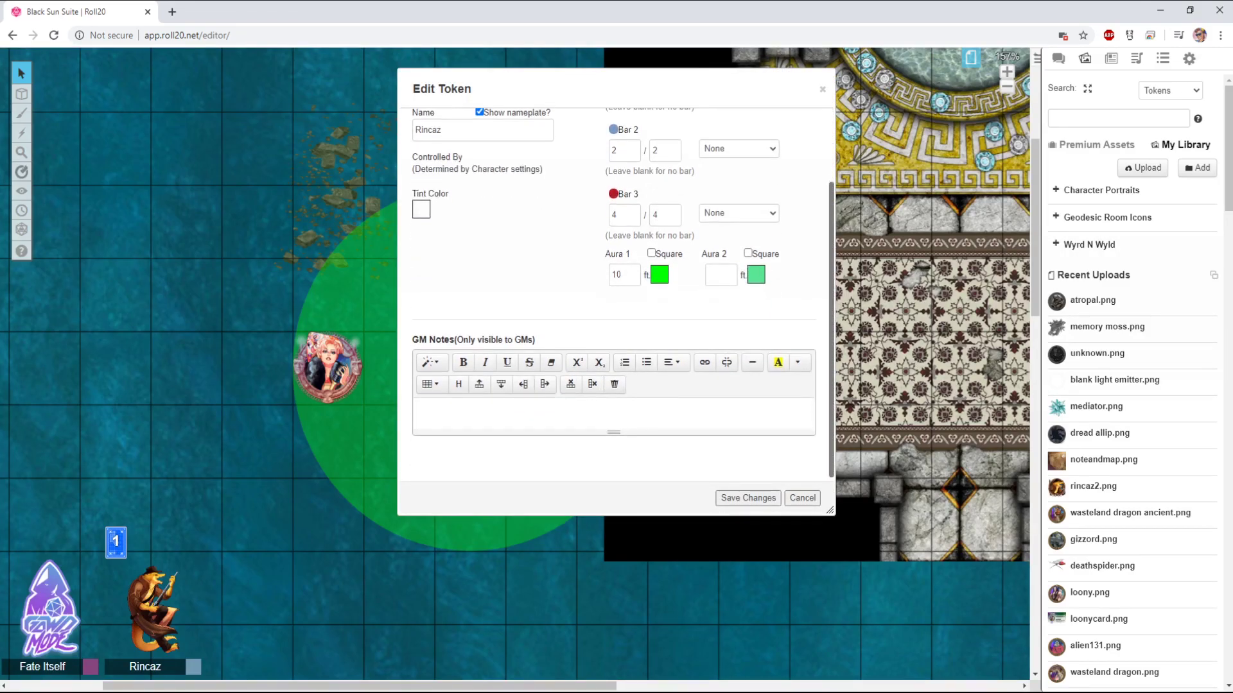
scroll(613, 289, up, 3)
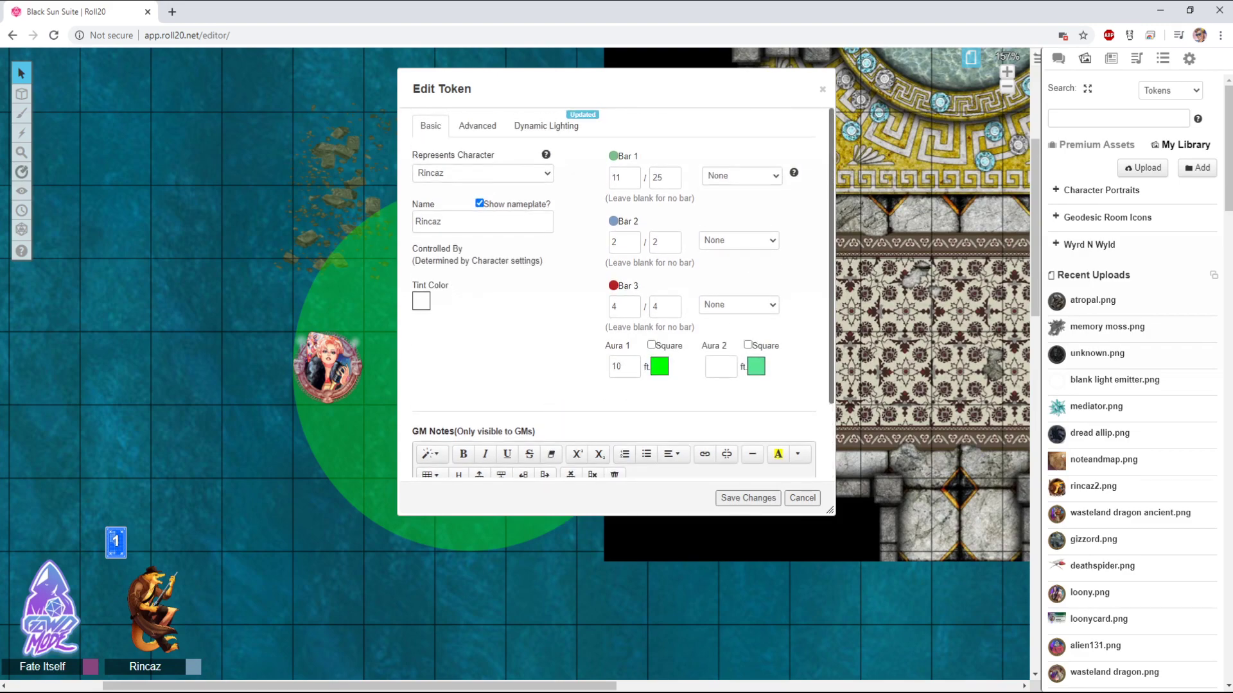
Allow all players to see the Rincaz token's name in the advanced player permissions and save the changes
click(477, 125)
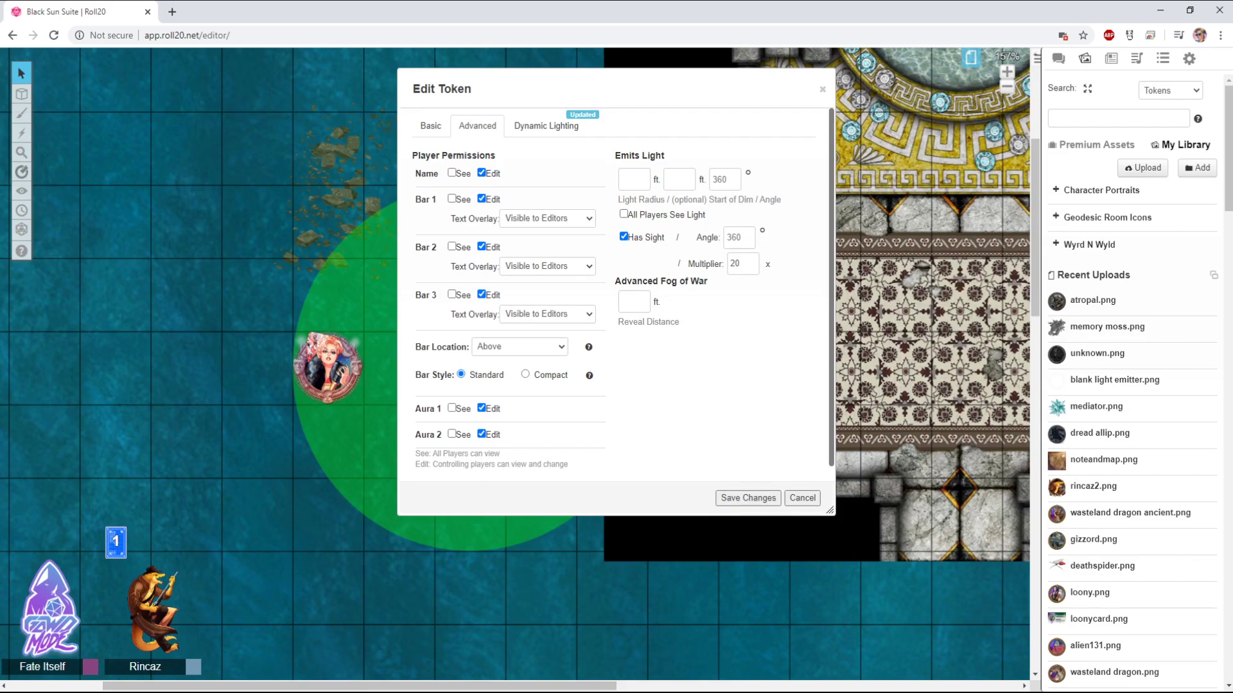
drag(450, 88, 707, 110)
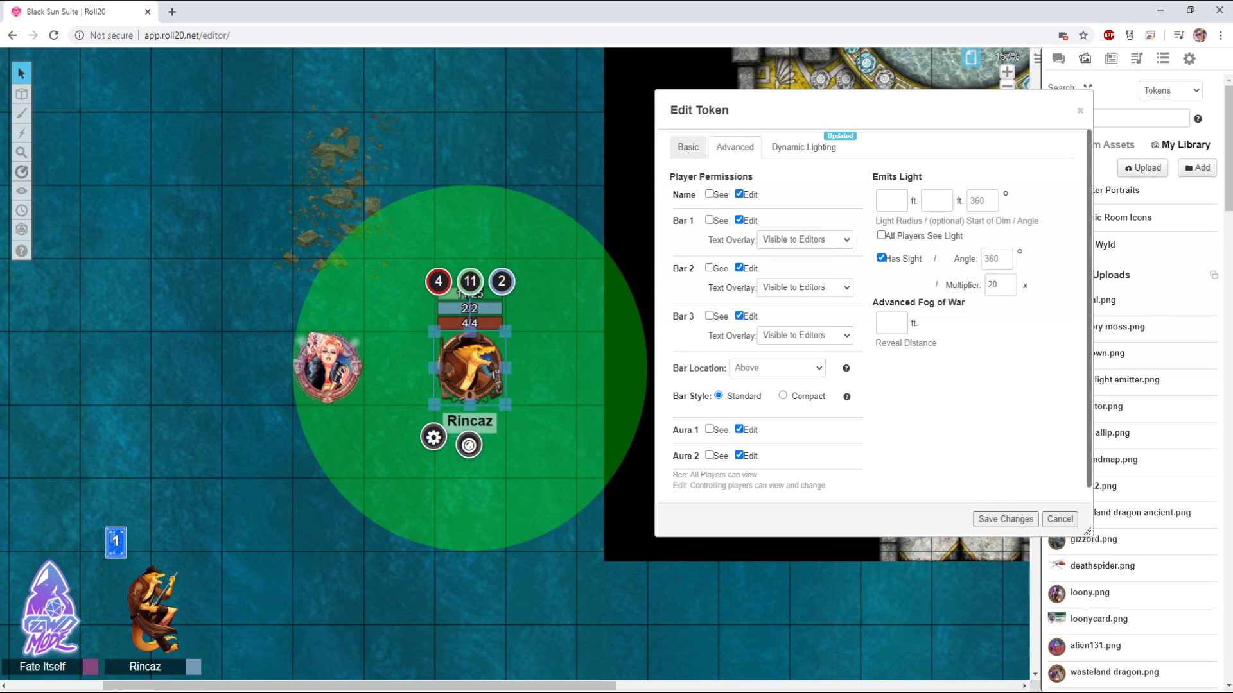
click(686, 147)
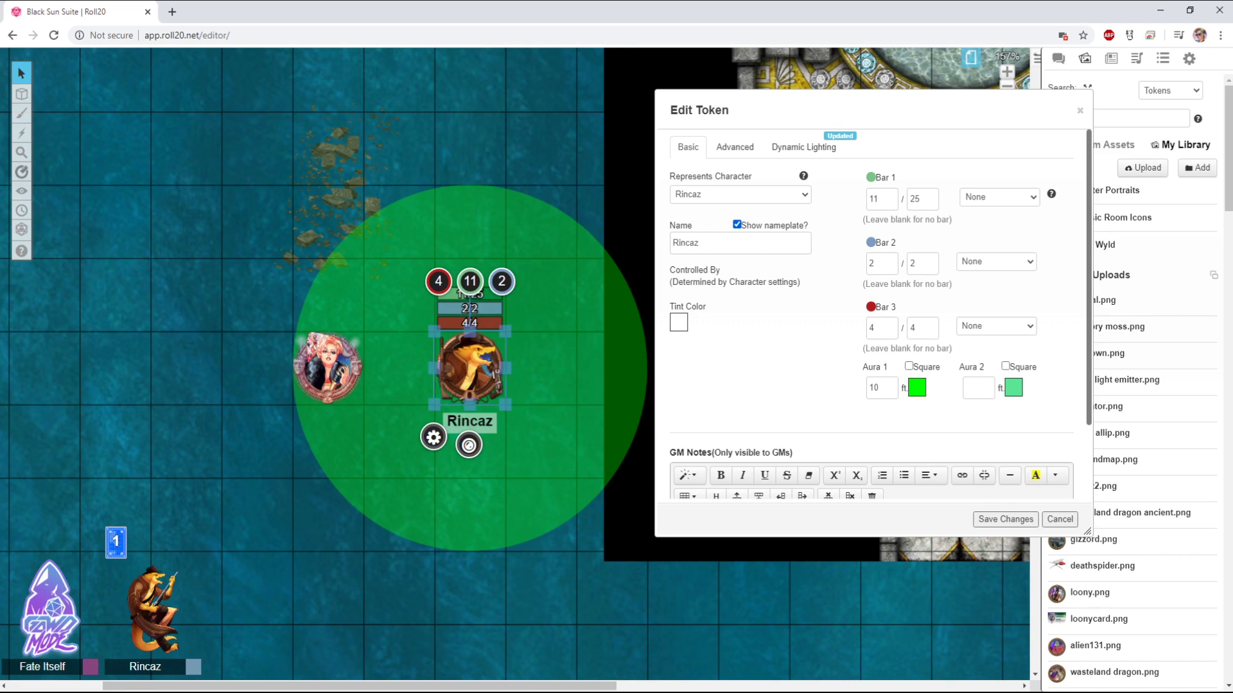
key(Escape)
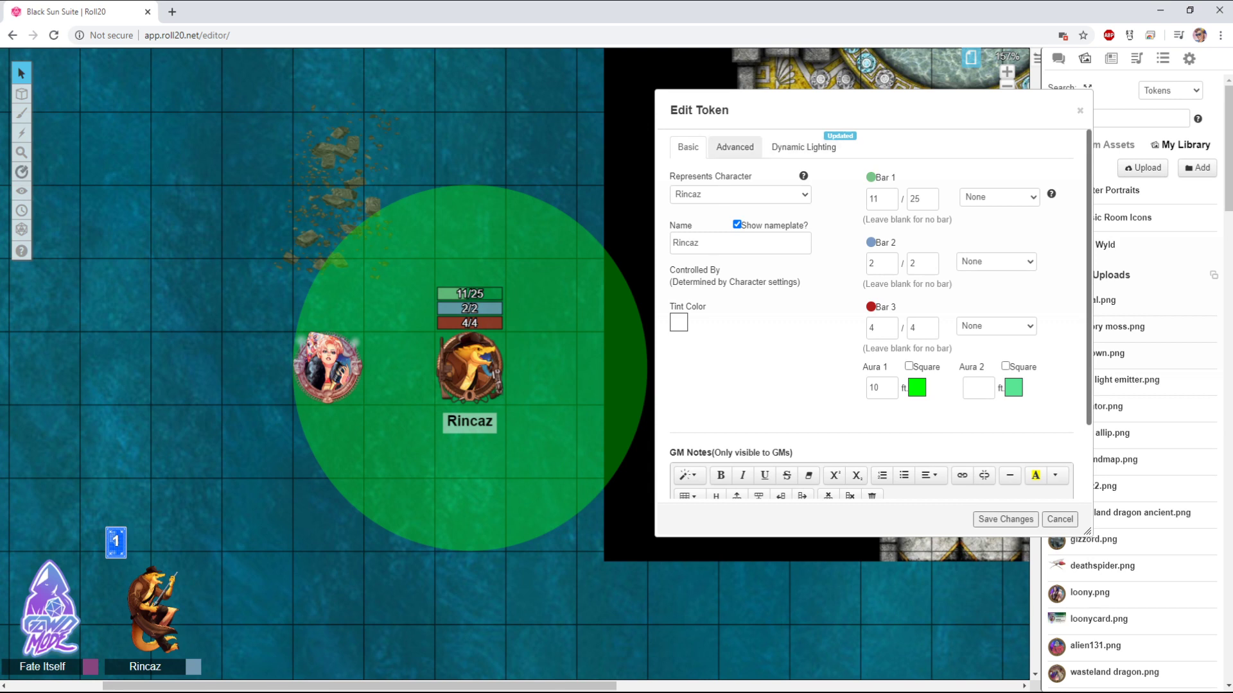
click(734, 147)
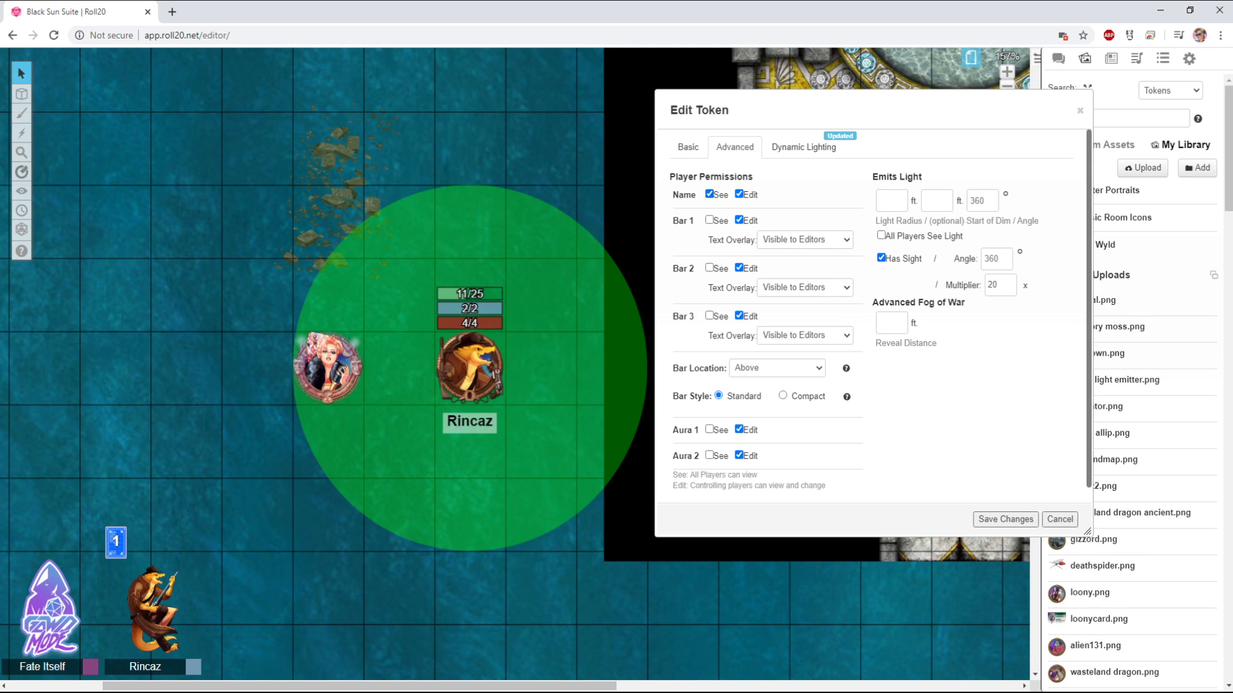
click(1005, 519)
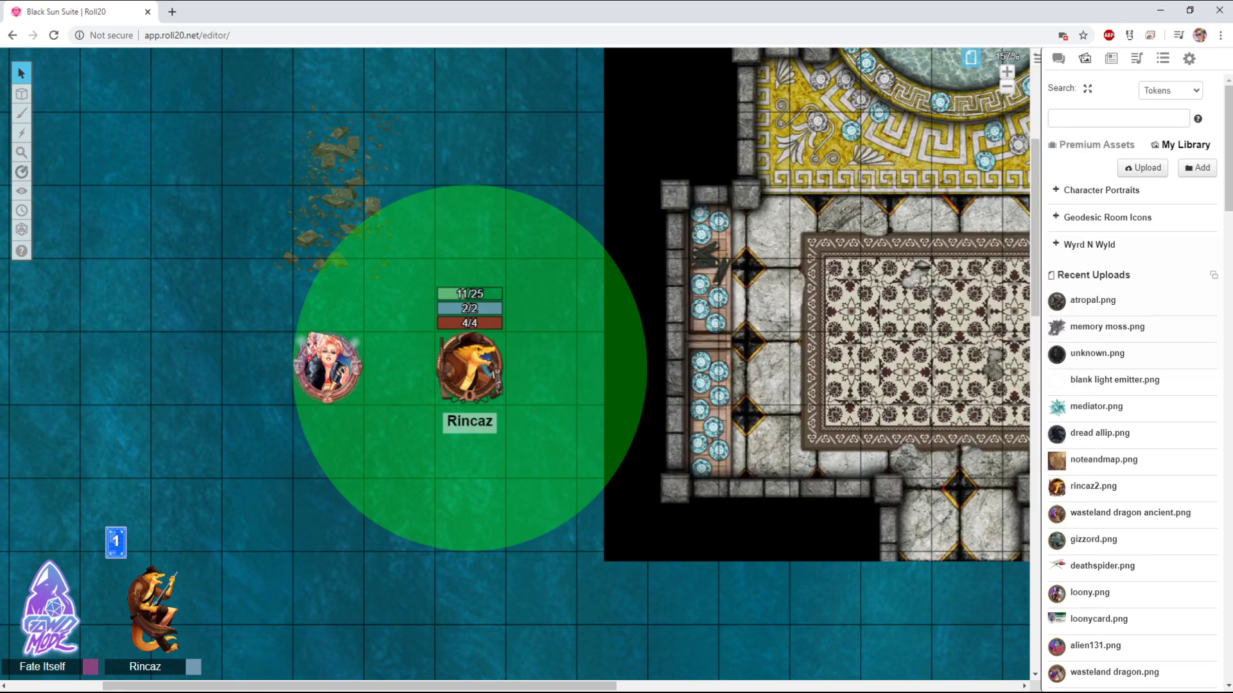
Reopen the Rincaz token's settings and compare its basic bar and aura options with the advanced See and Edit permissions
double_click(463, 391)
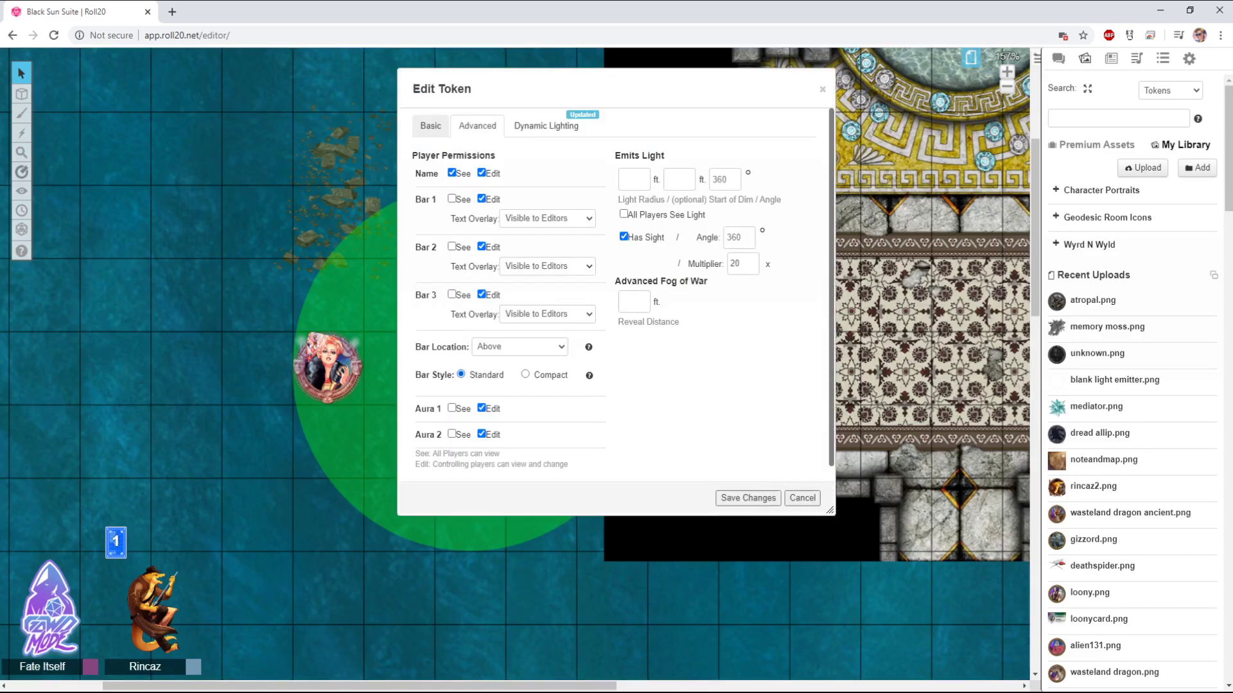
drag(442, 89, 660, 132)
click(649, 169)
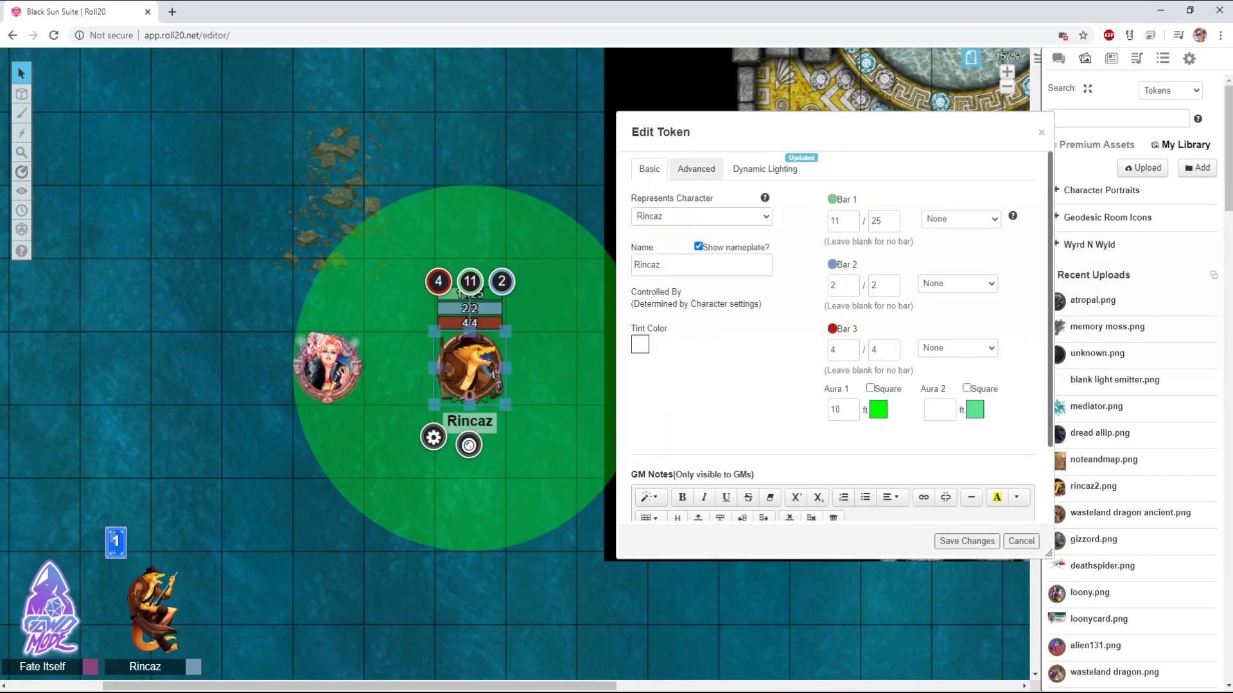
click(695, 169)
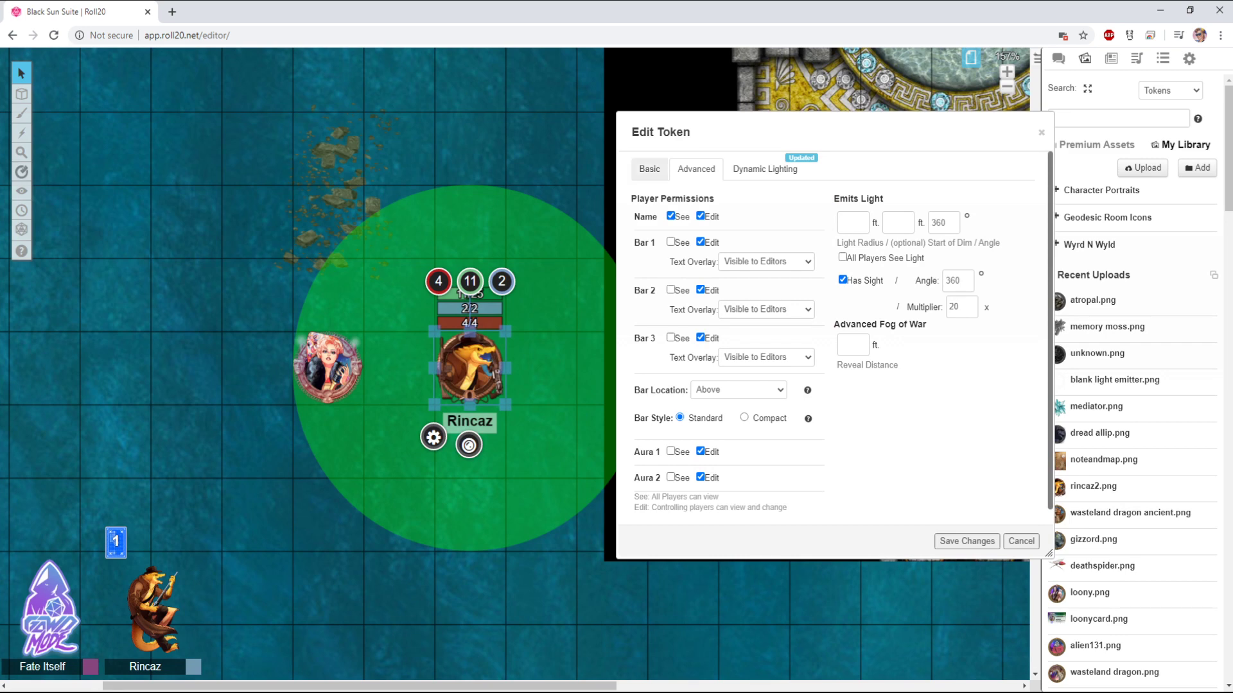
click(649, 169)
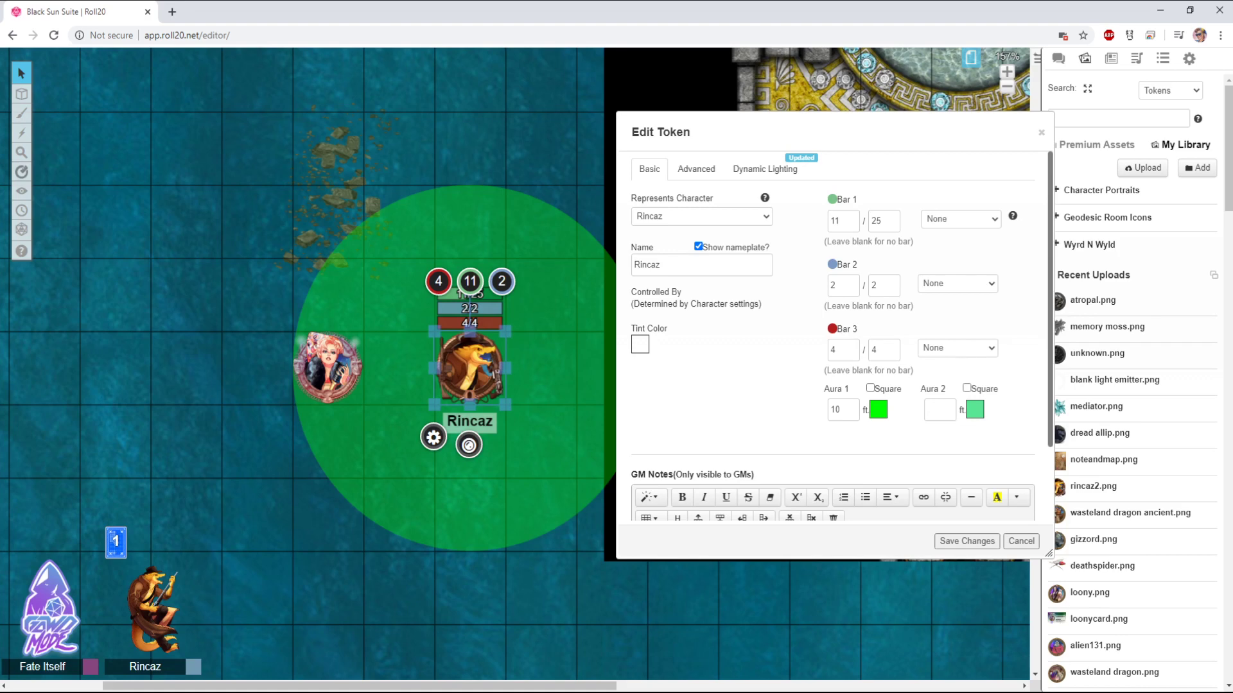
click(696, 169)
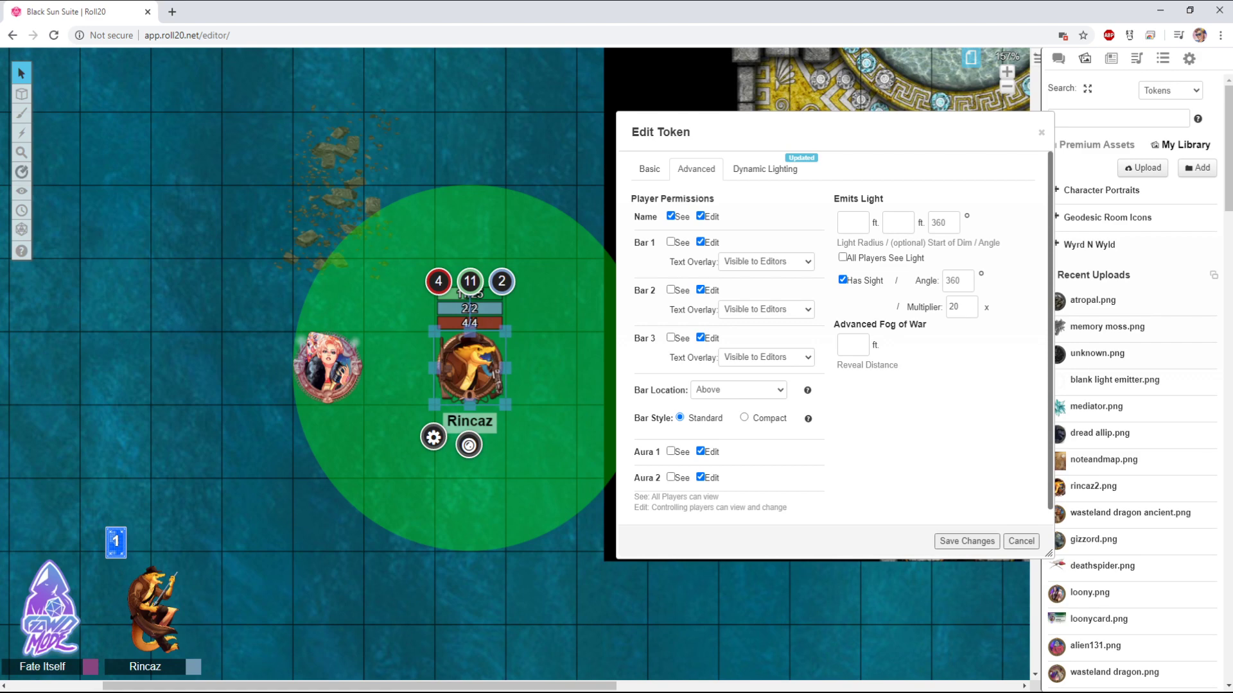
click(649, 169)
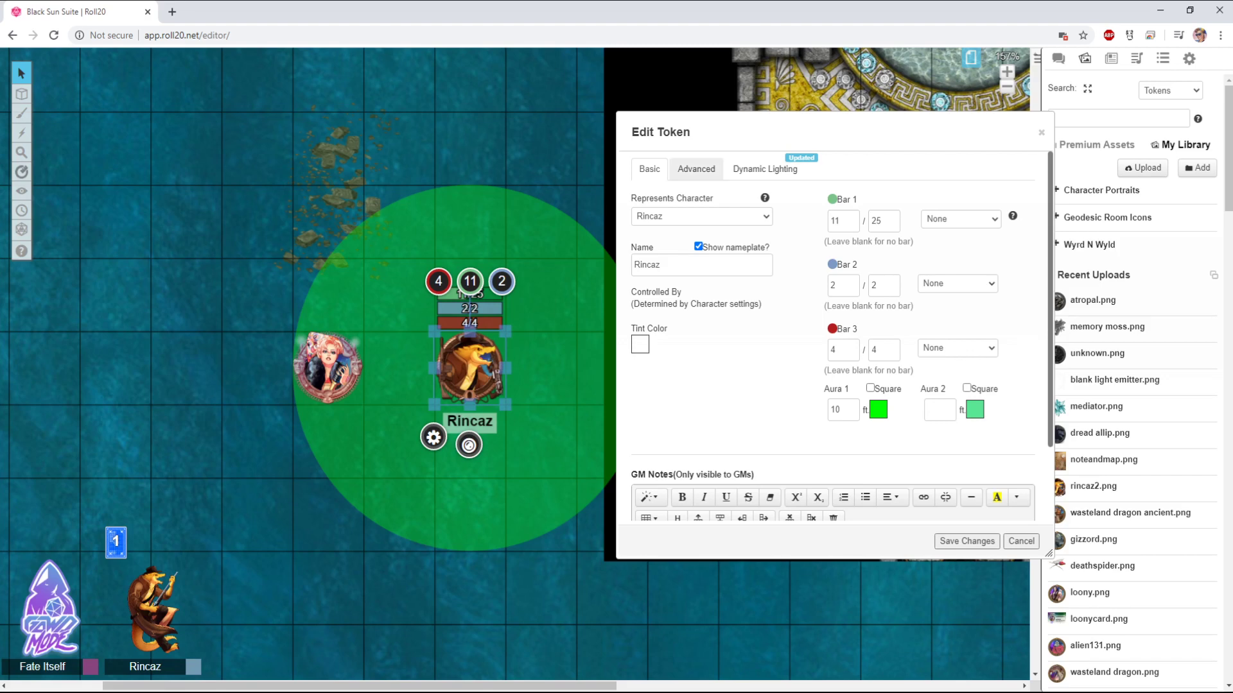
click(696, 169)
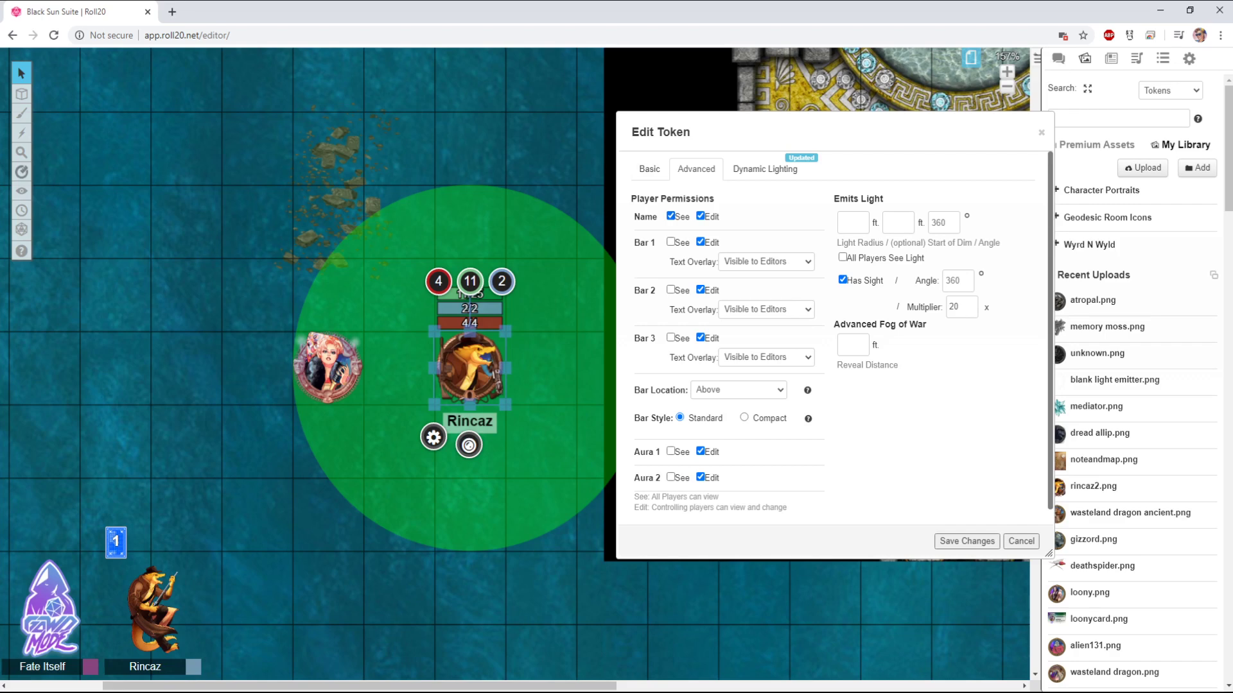
click(649, 169)
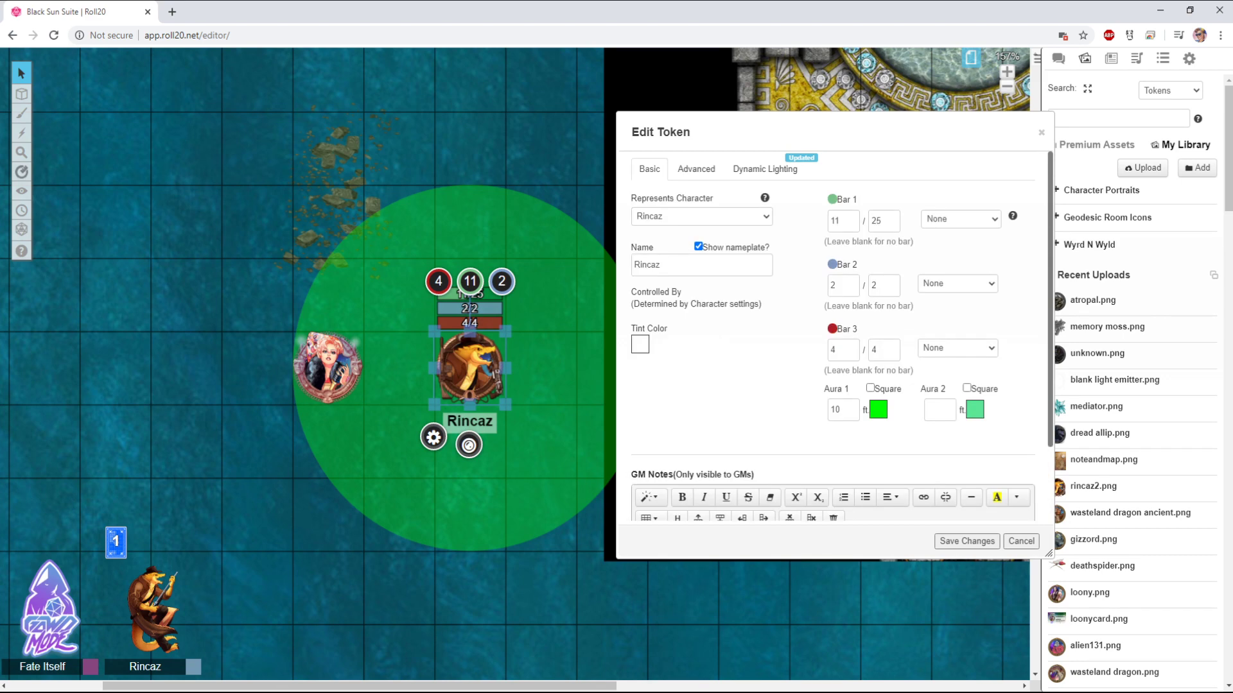
click(696, 169)
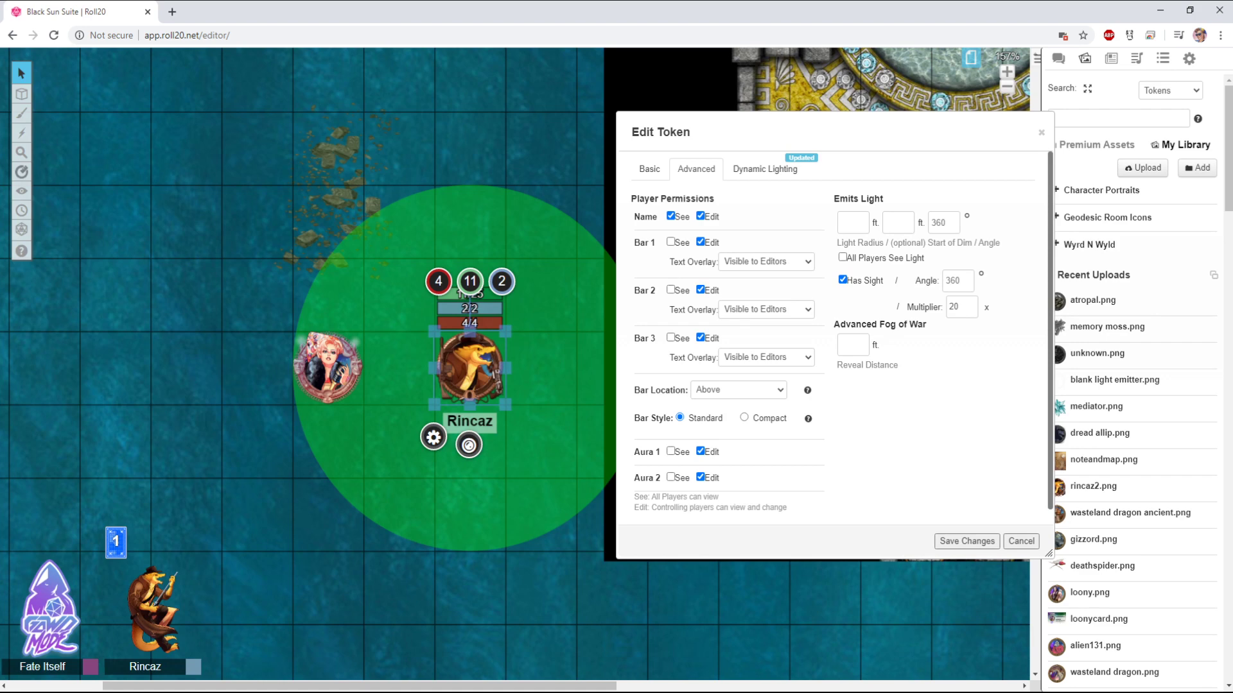
Allow all players to see Bars 1, 2 and 3 of the Rincaz token and review the Bar 1 text overlay options
click(670, 242)
click(670, 290)
click(670, 338)
click(766, 261)
click(745, 276)
click(759, 299)
click(760, 288)
key(Escape)
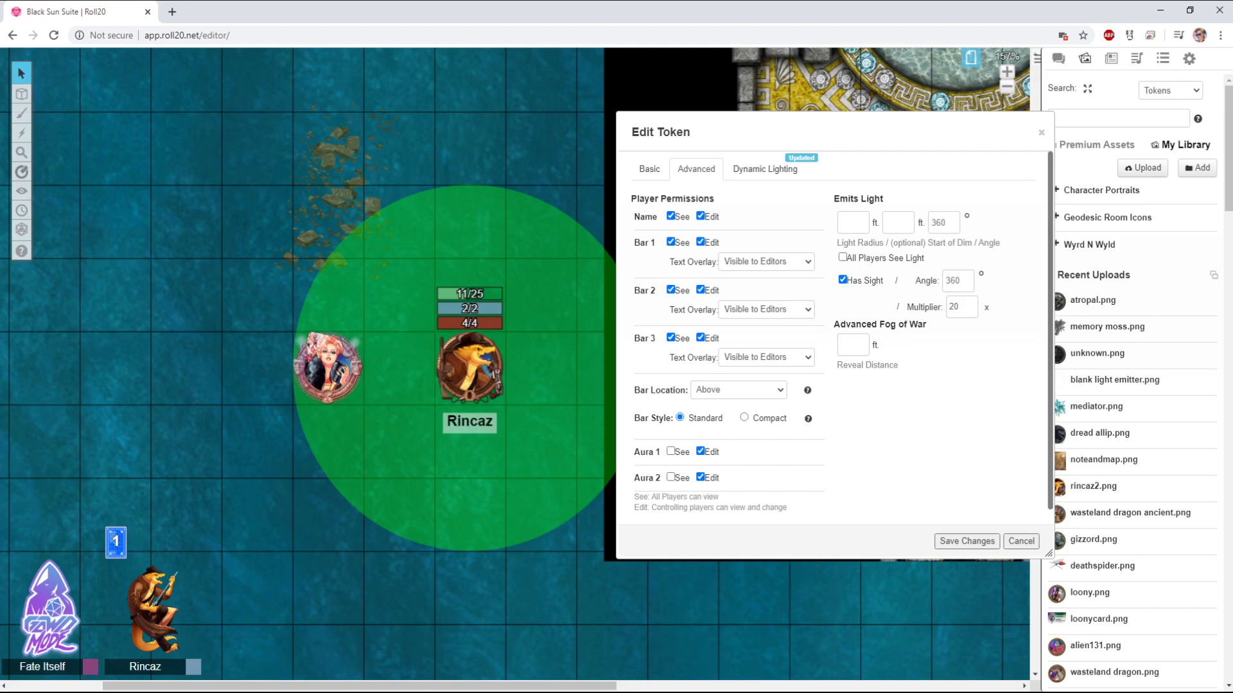
Set the Rincaz token's bar location to Top Overlapping and save the token changes
mouse_move(807, 390)
click(738, 390)
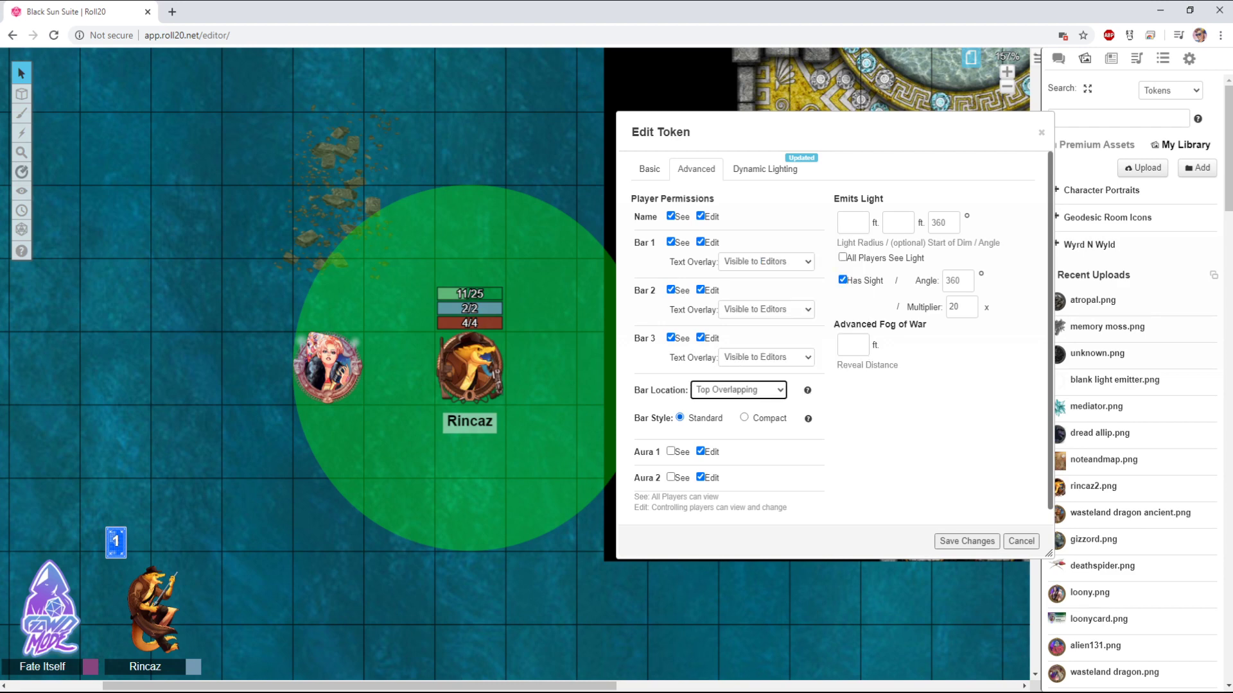
click(964, 541)
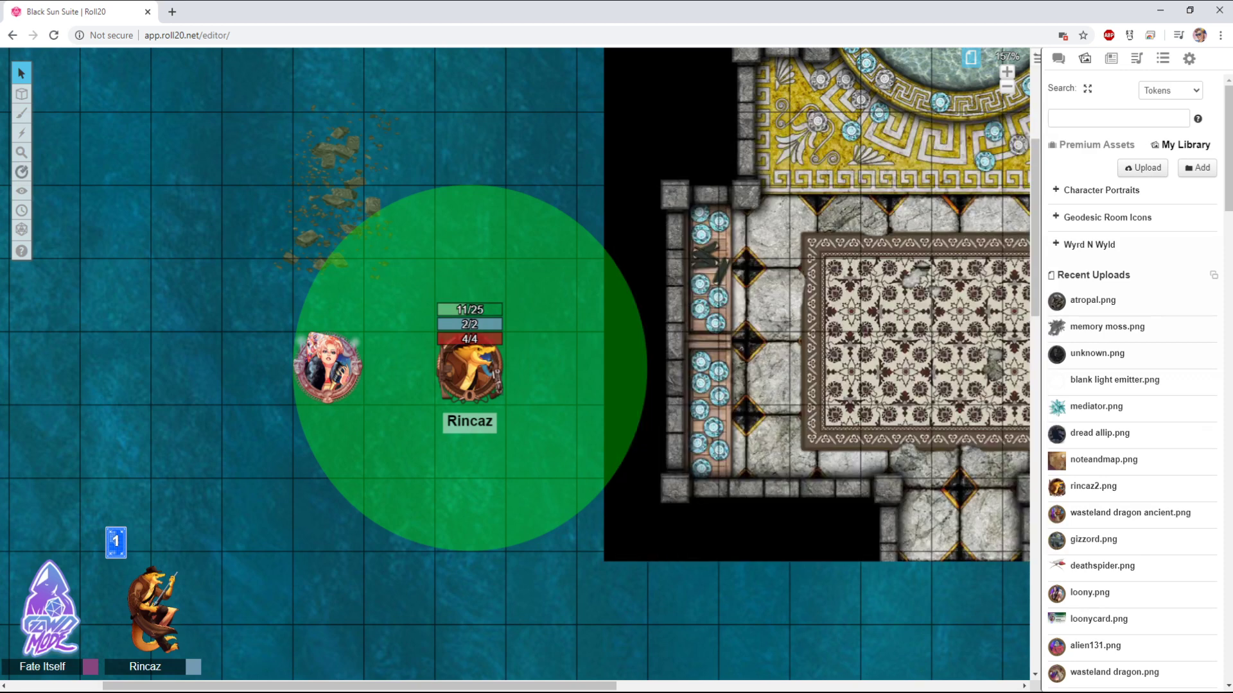
Reopen the Rincaz token's settings, set its bar location to Bottom Overlapping and save
double_click(470, 367)
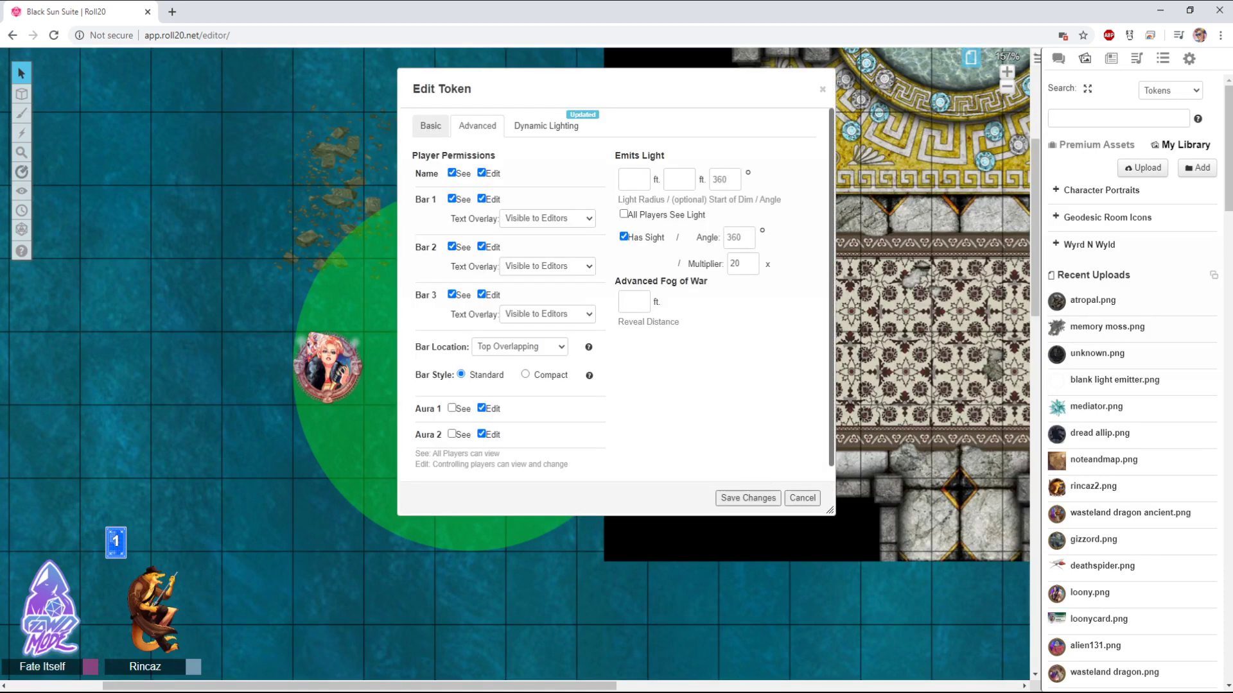
drag(488, 89, 765, 180)
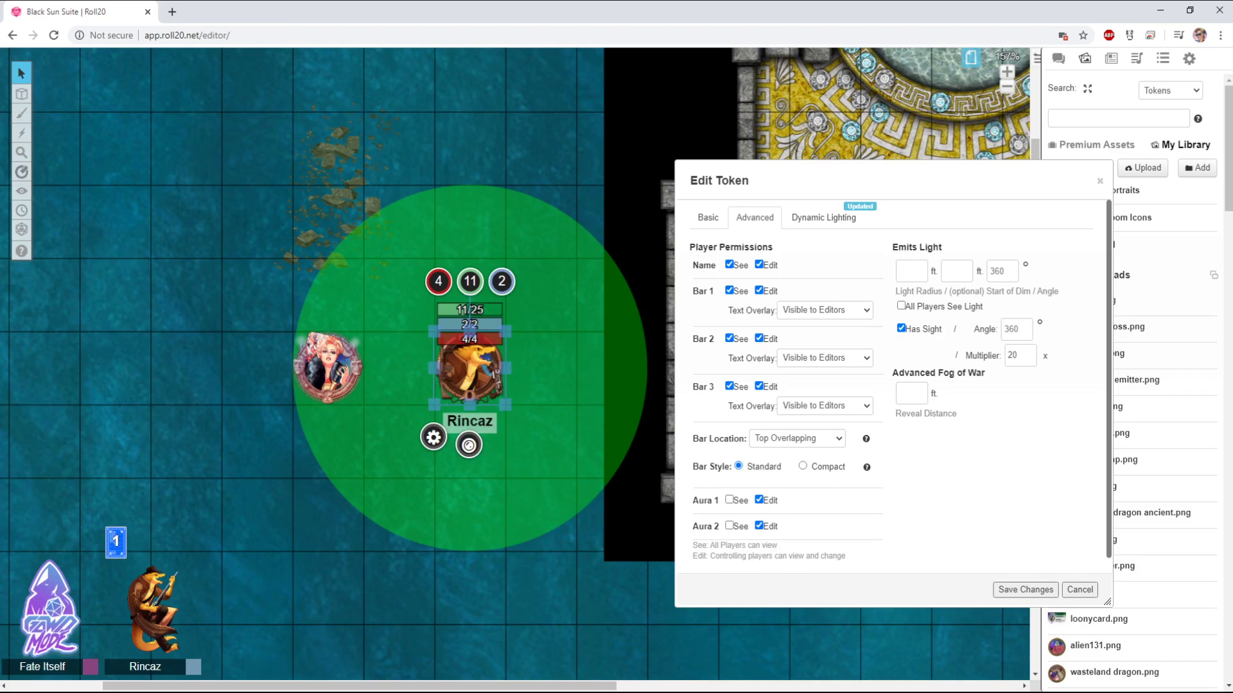
click(796, 438)
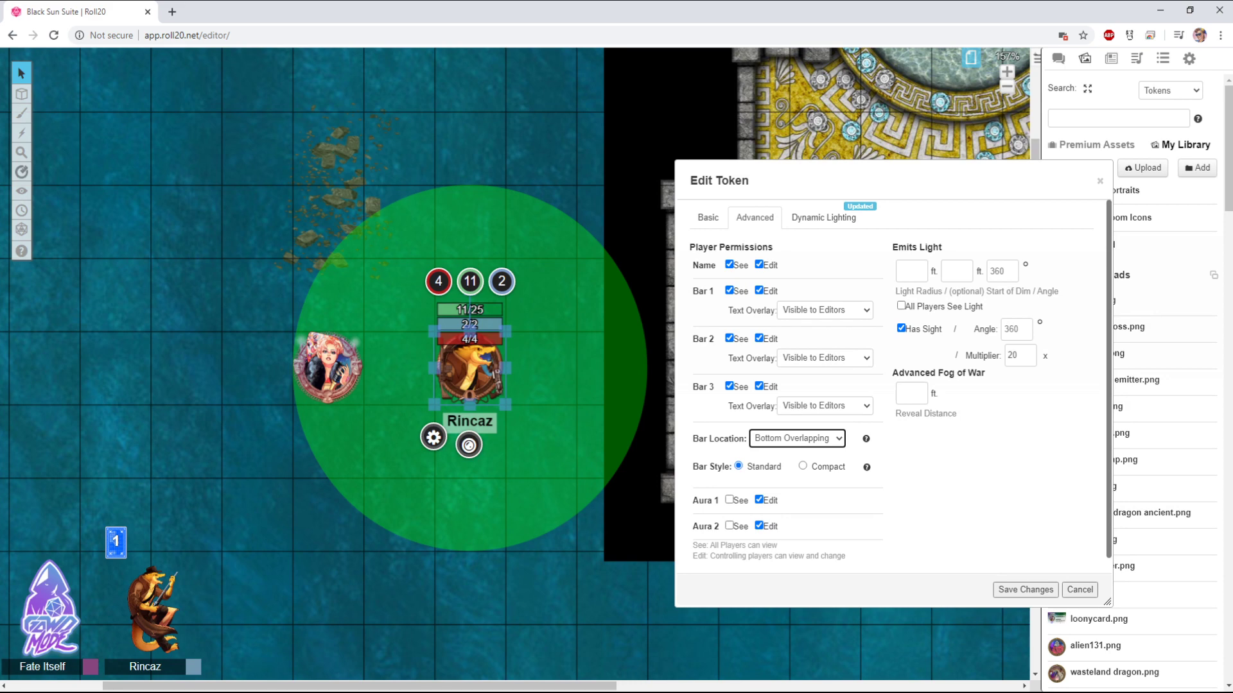
click(1026, 589)
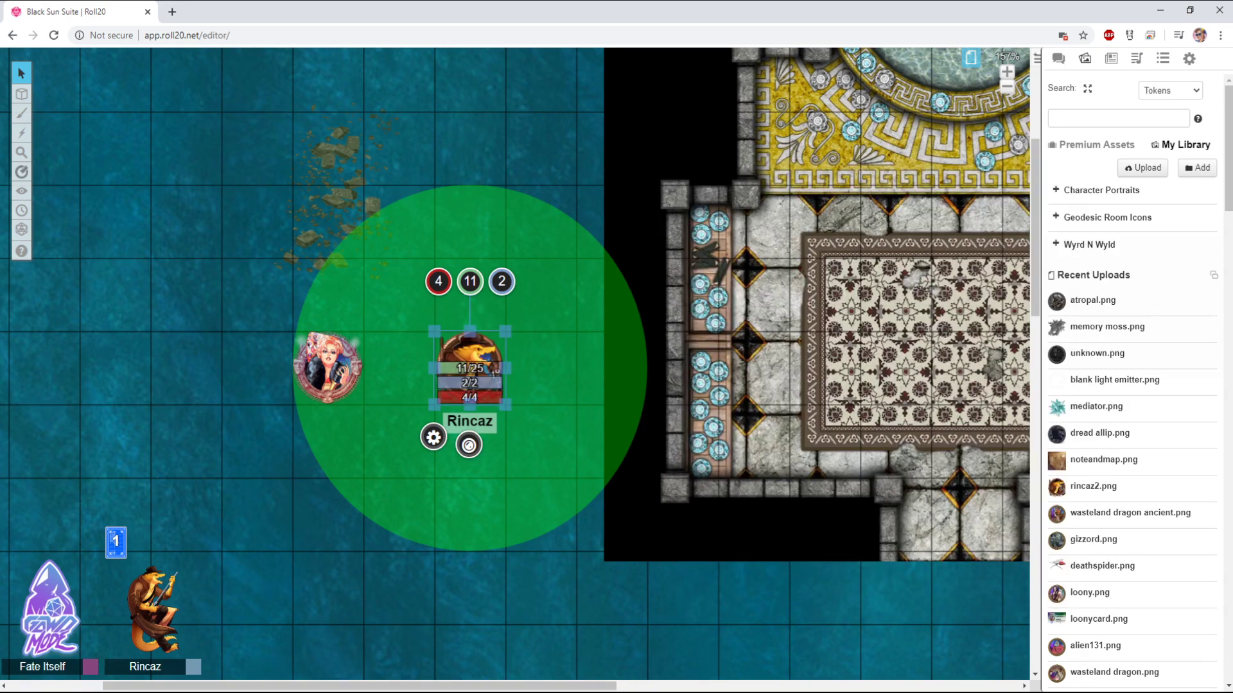
Change the Rincaz token's bar location to Below and save
click(433, 437)
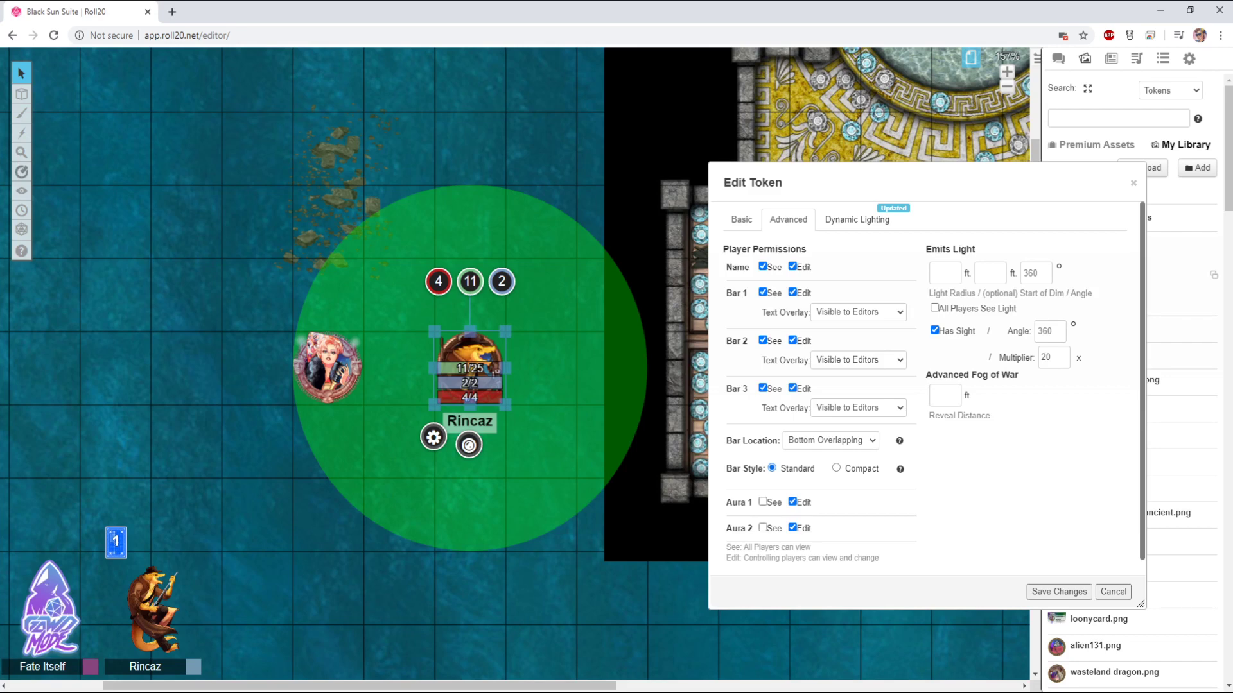
click(830, 441)
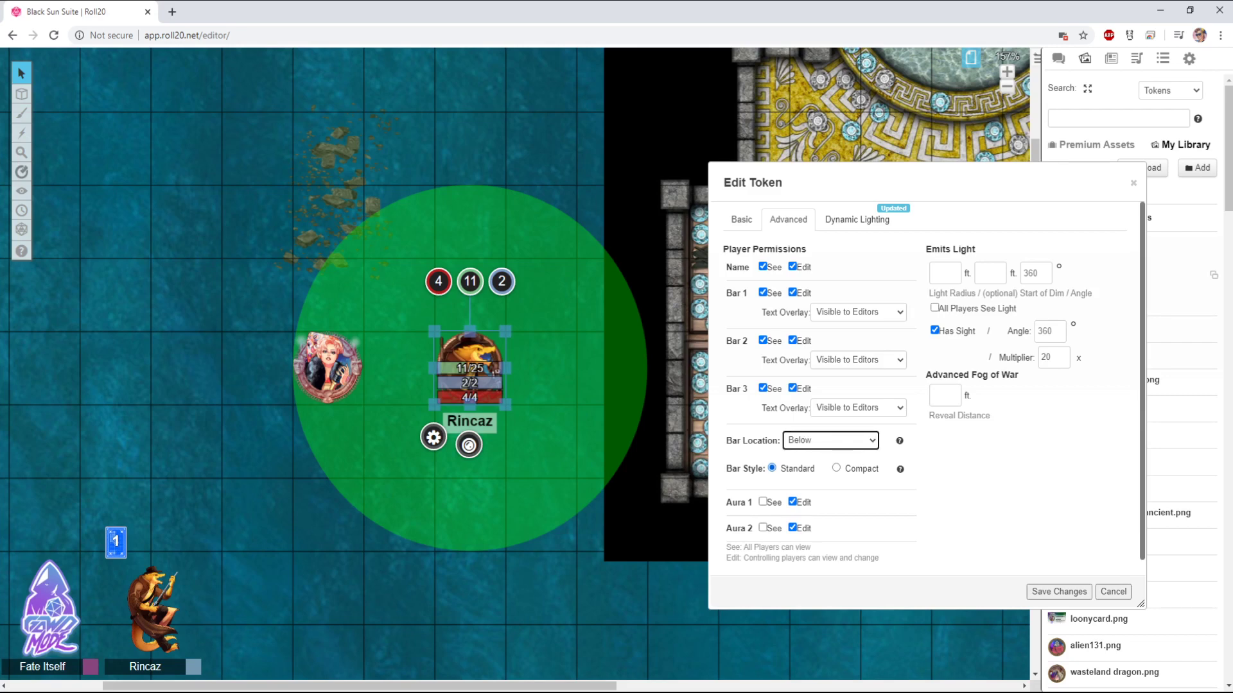
click(1059, 591)
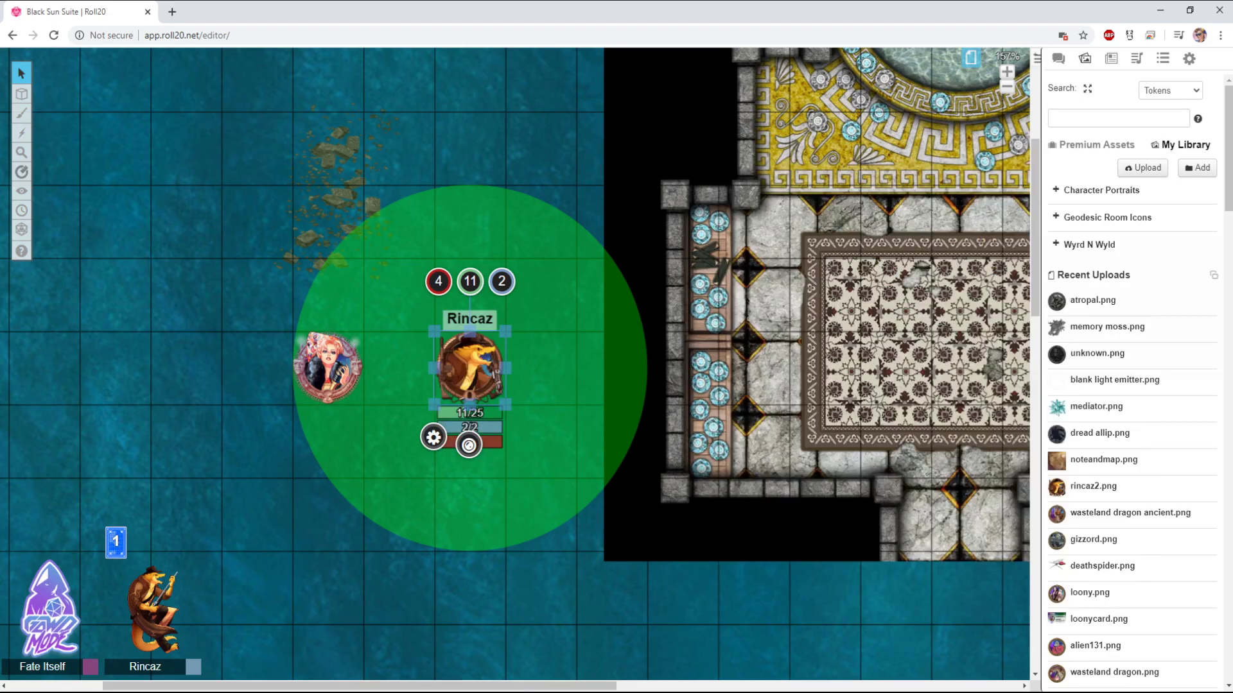
Set the Rincaz token's bar location back to Above and save
click(434, 437)
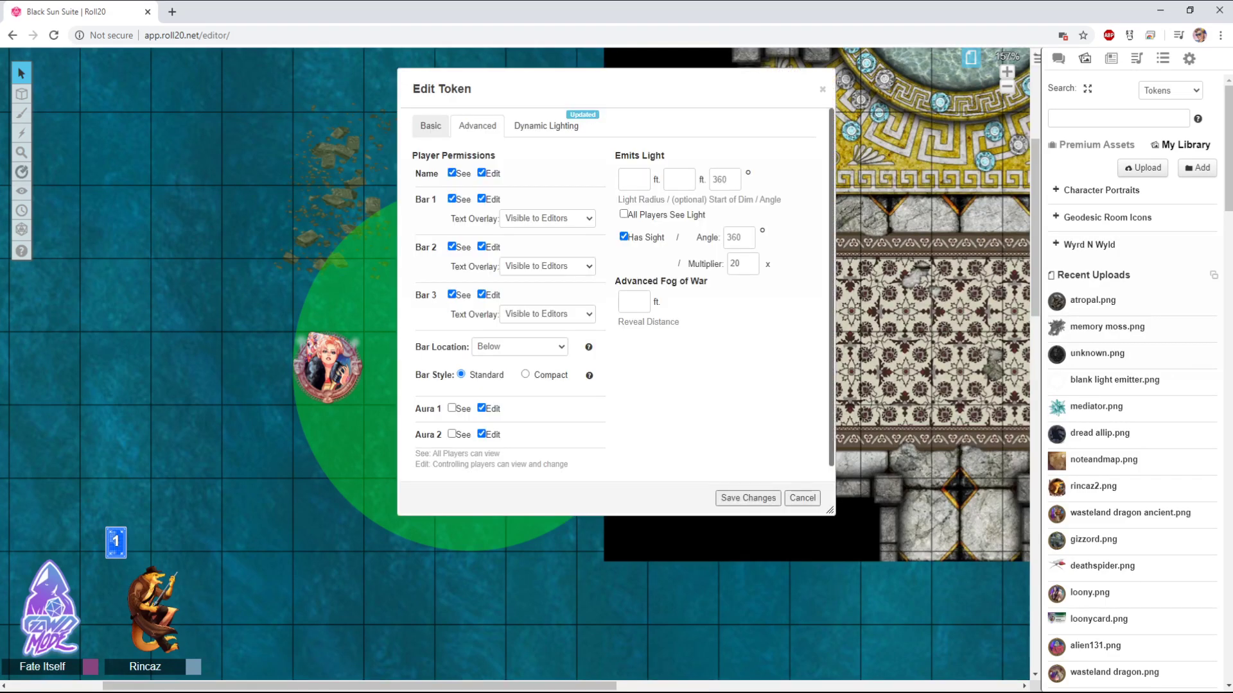
click(518, 346)
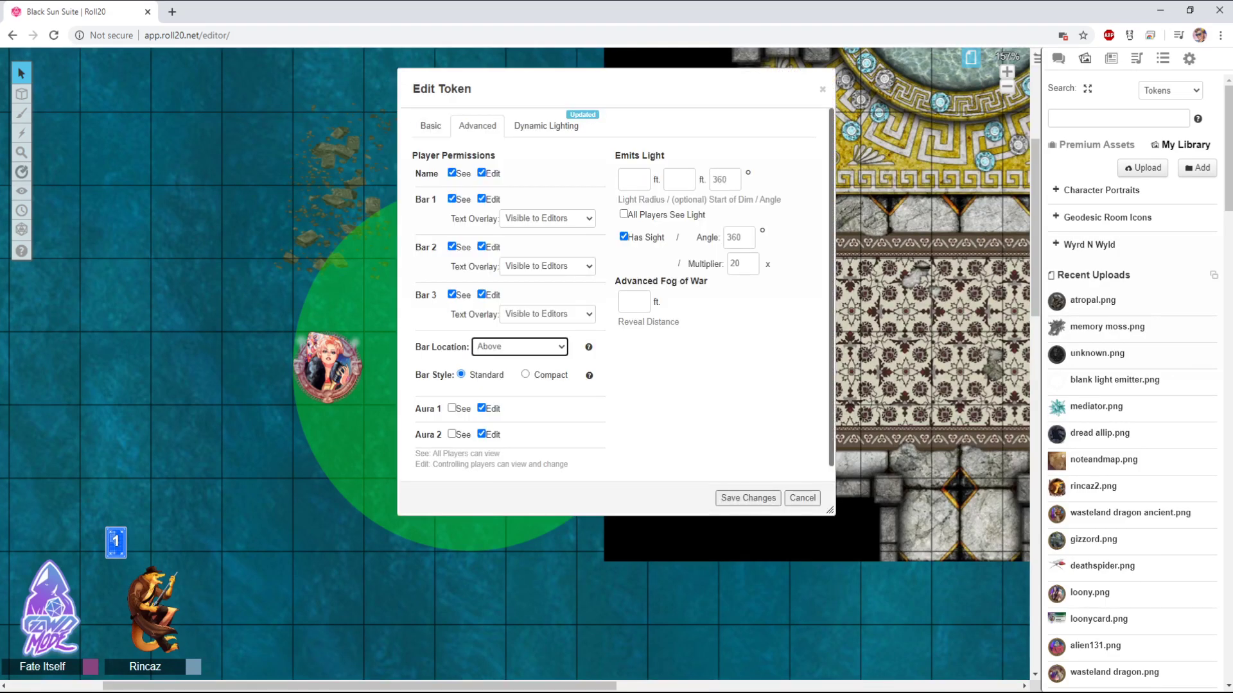
click(747, 499)
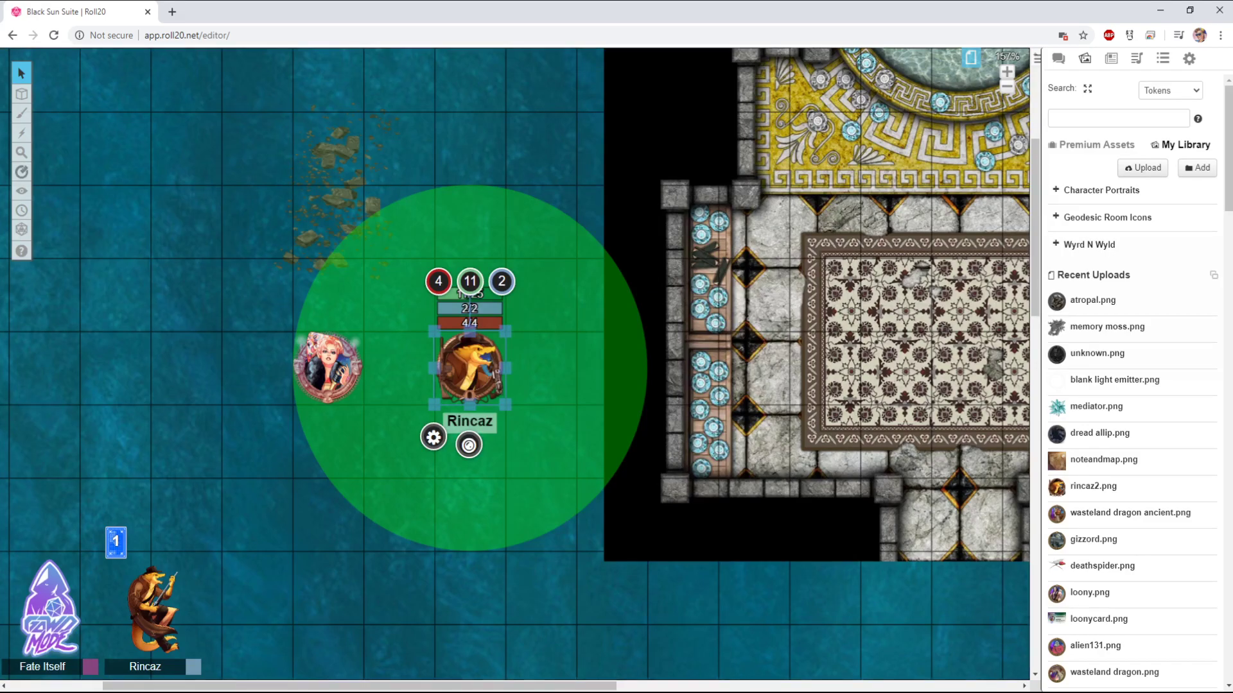
Switch the Rincaz token's bar style to Compact and save the changes
click(433, 437)
drag(545, 88, 781, 130)
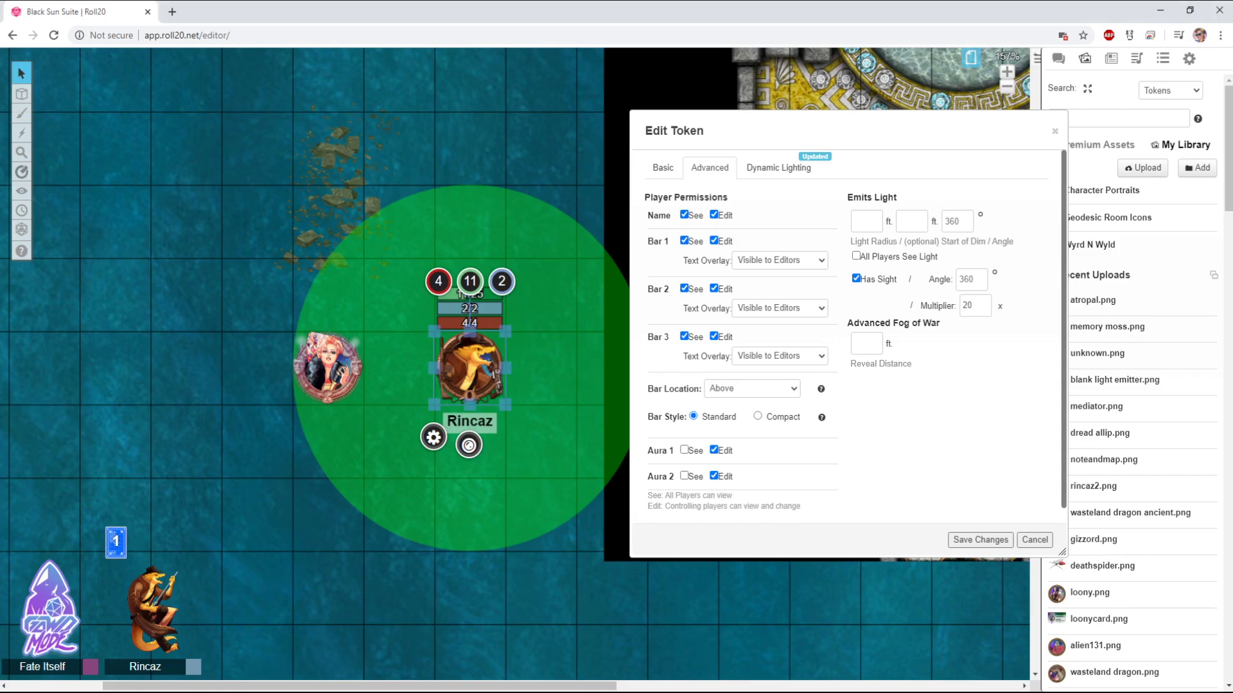
mouse_move(821, 418)
click(981, 539)
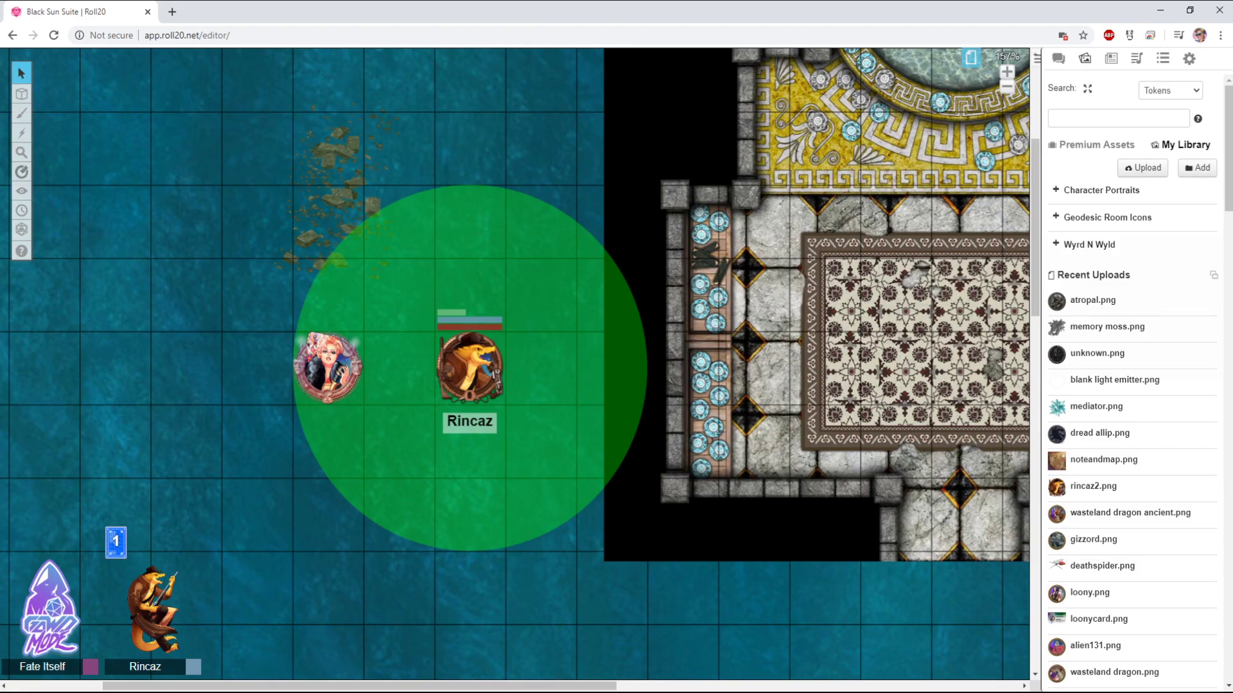
Reopen the Rincaz token's settings, review the advanced text overlay options and basic bar values, and close without saving
double_click(469, 365)
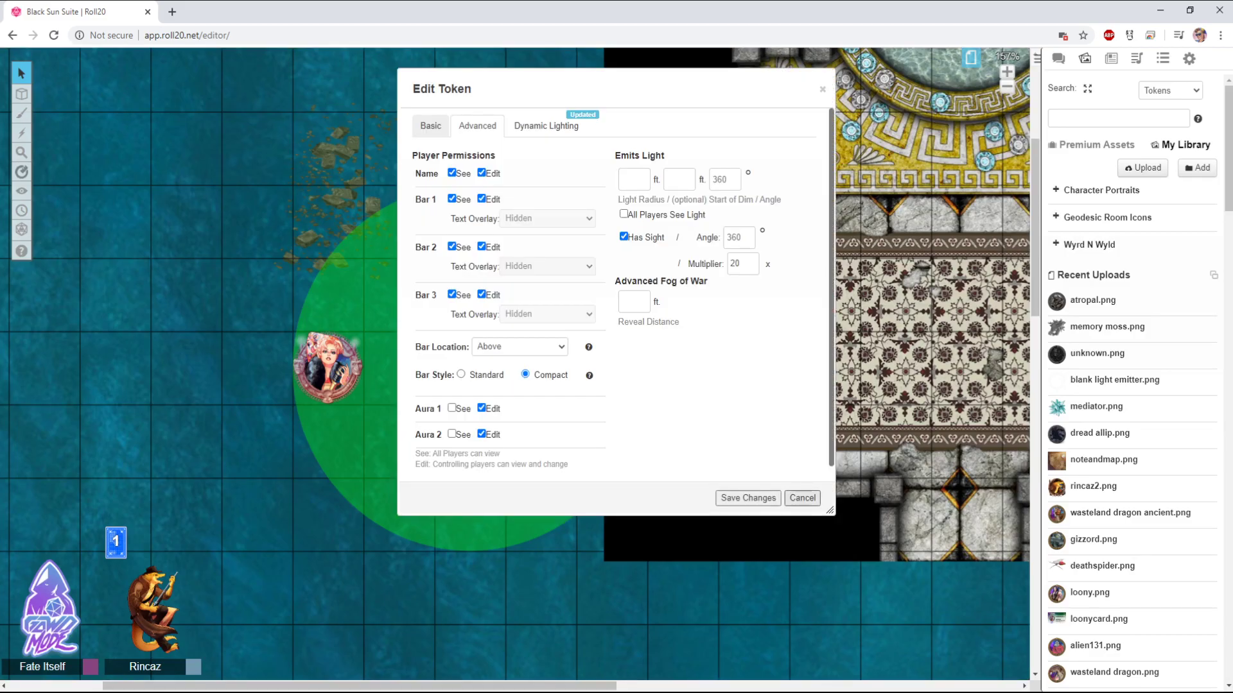
key(Escape)
key(Escape)
click(470, 367)
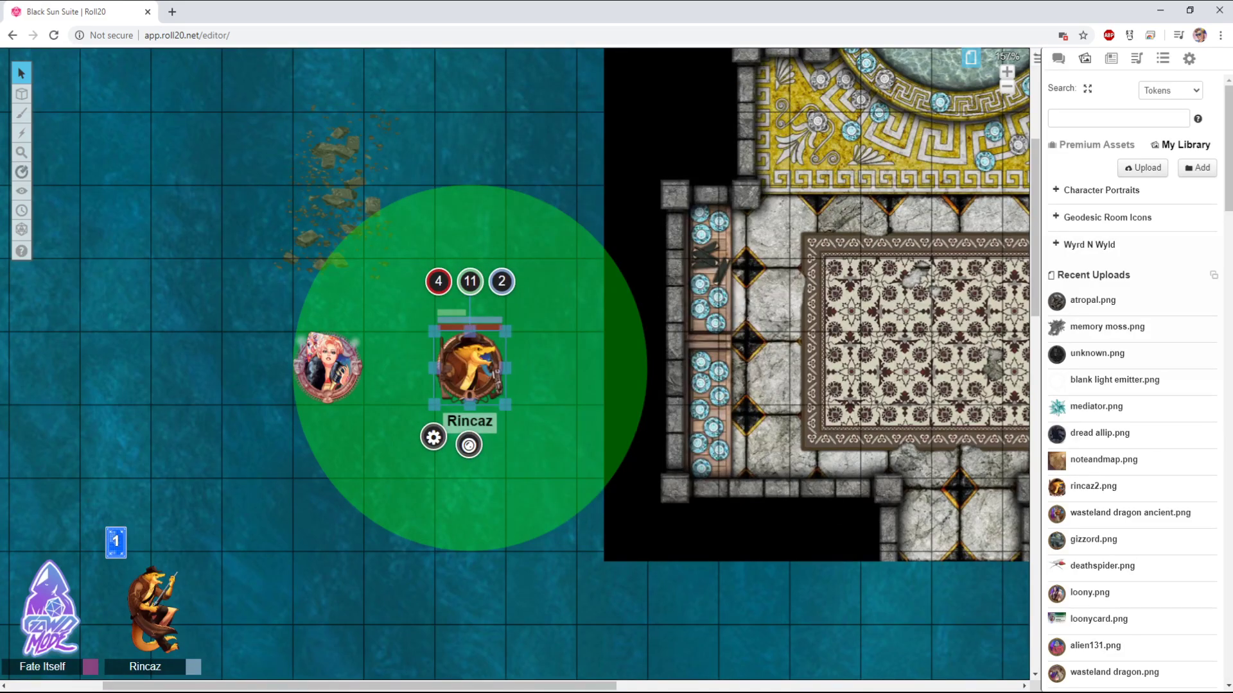
double_click(470, 367)
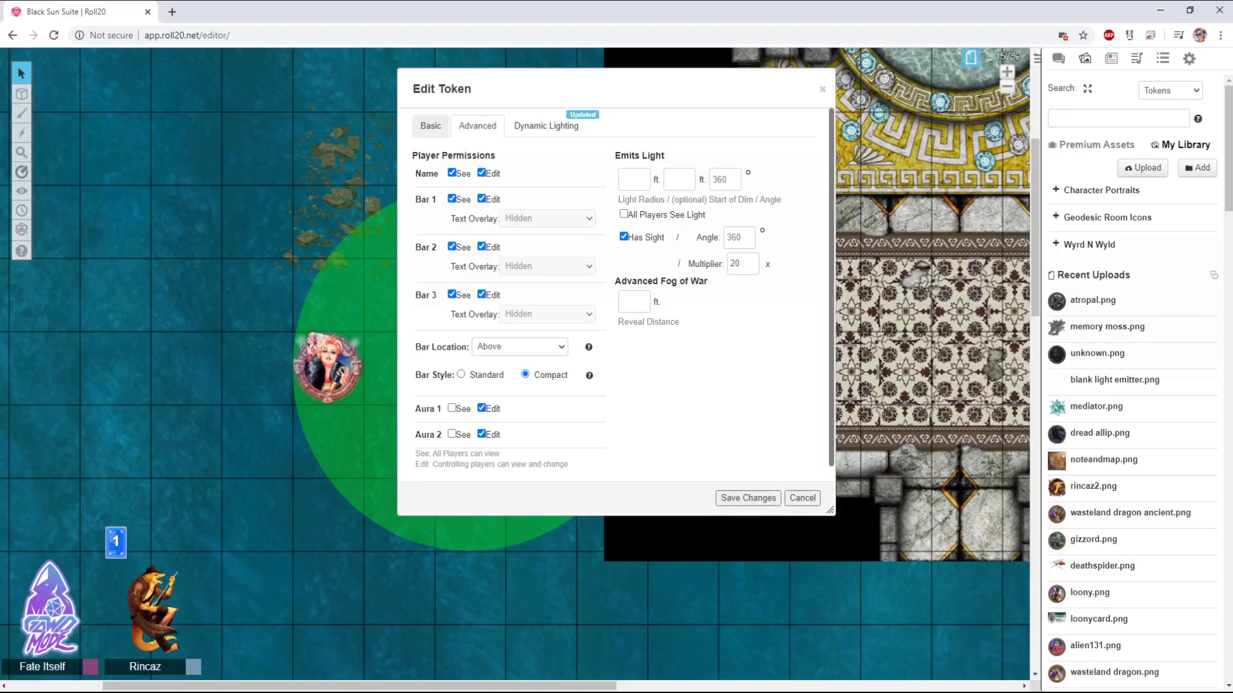
click(430, 125)
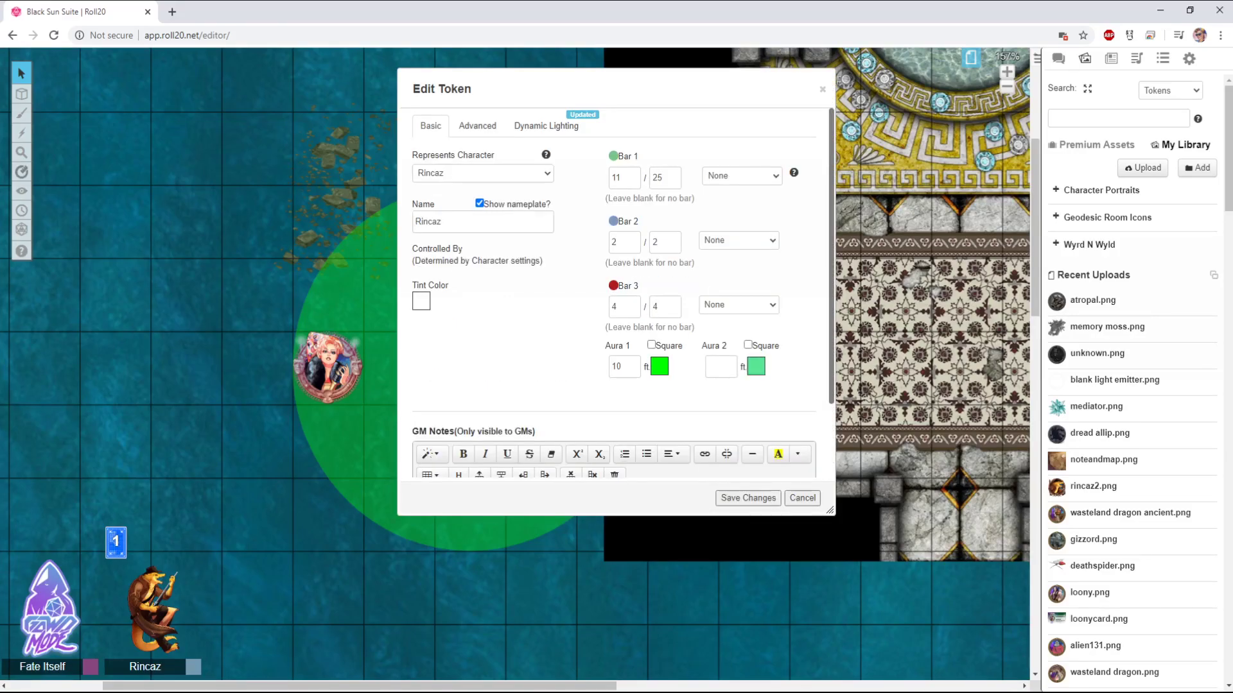
click(802, 497)
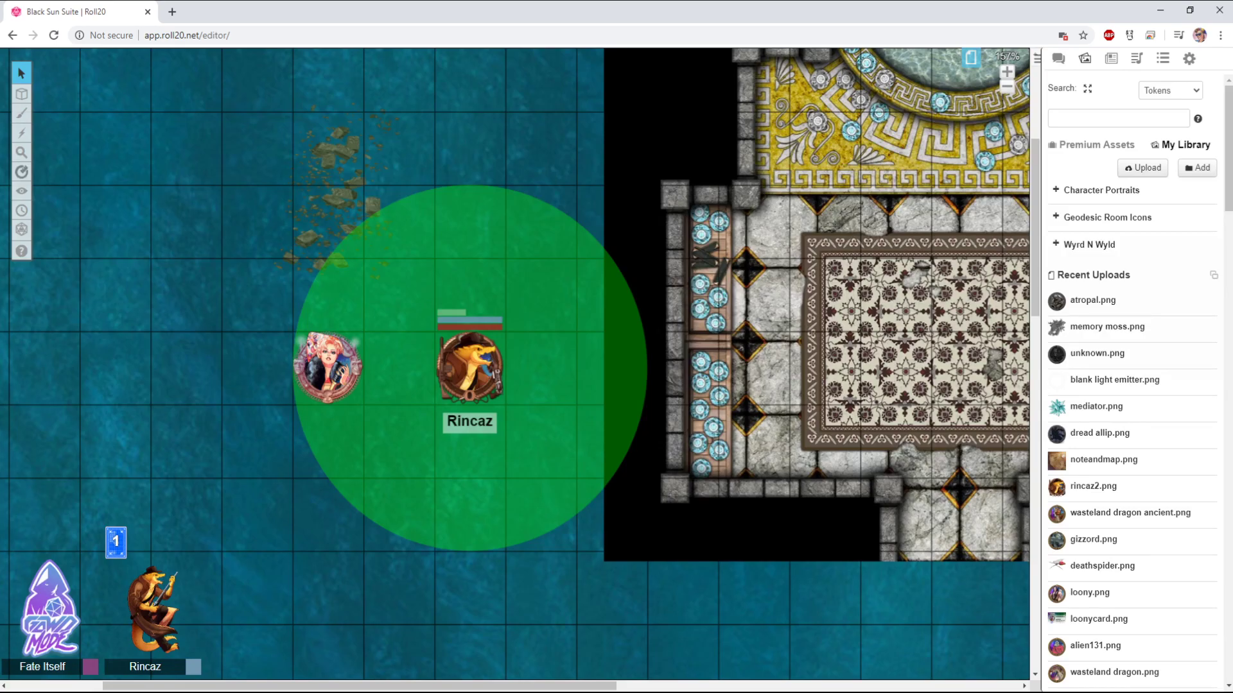
Open the Rincaz token's basic settings and set both the current and maximum values of Bar 3 to 25
double_click(459, 385)
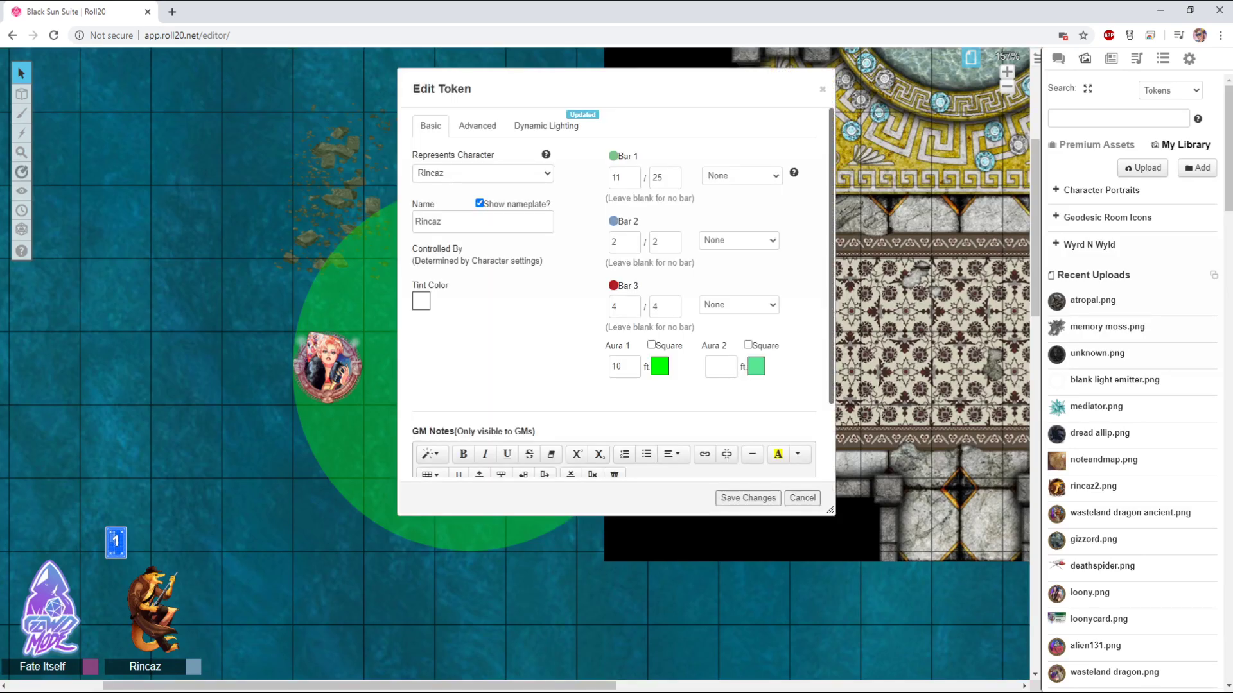
double_click(616, 177)
double_click(614, 306)
text(25)
key(Tab)
text(25)
Clear the current and maximum values of Bar 2 and Bar 1 on the Rincaz token
double_click(655, 242)
key(BackSpace)
key(shift+Tab)
key(BackSpace)
key(shift+Tab)
key(shift+Tab)
key(BackSpace)
key(shift+Tab)
key(BackSpace)
text(1)
key(BackSpace)
Set the current value of Bar 3 to 5 and save the Rincaz token
double_click(617, 307)
text(4)
click(748, 498)
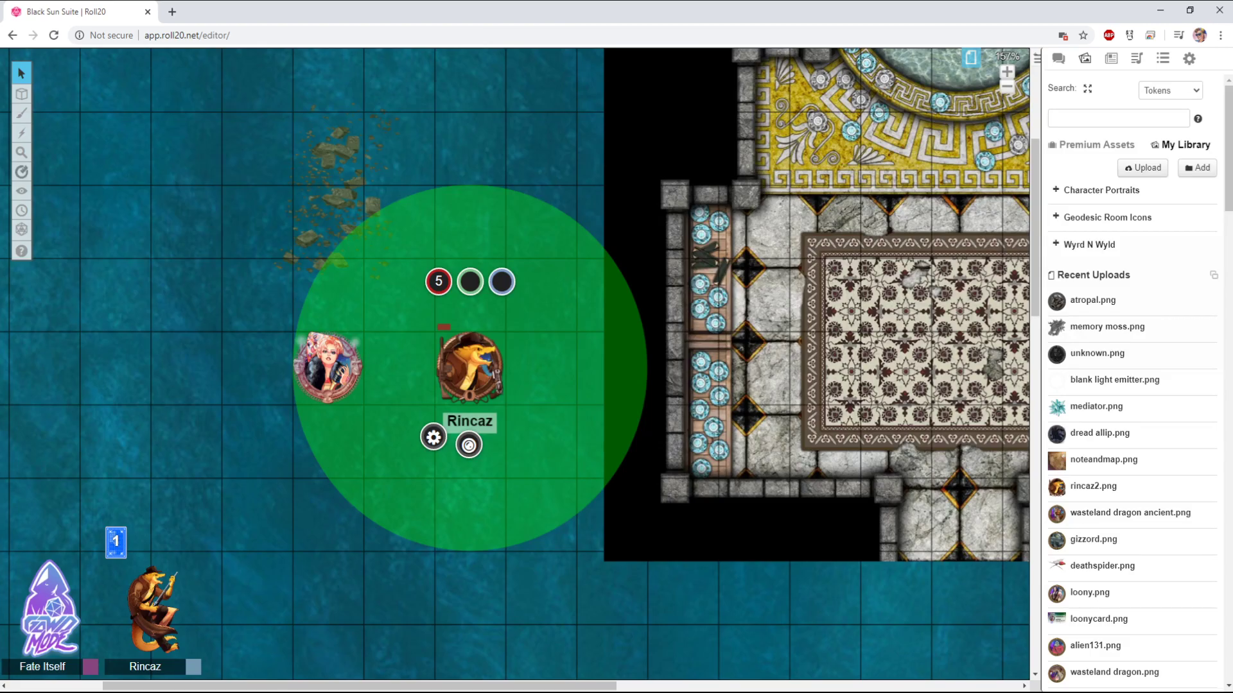
Allow all players to see Aura 1 in the Rincaz token's advanced permissions and save the changes
click(469, 367)
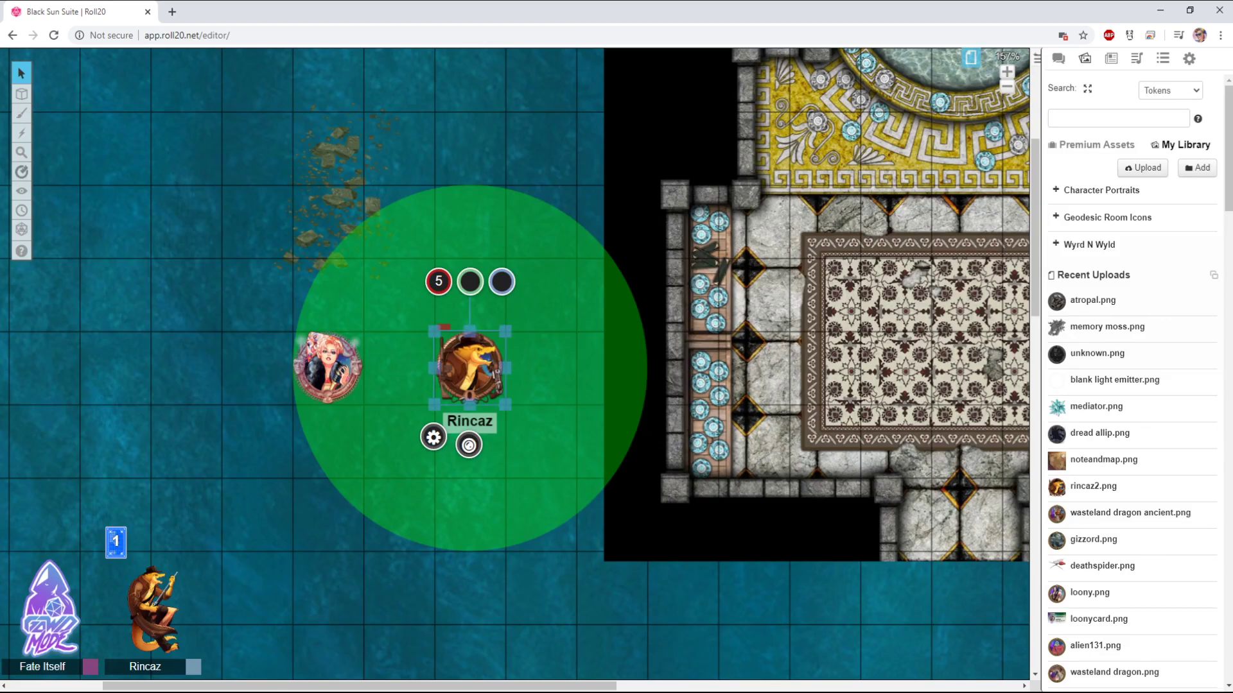
click(434, 437)
click(477, 126)
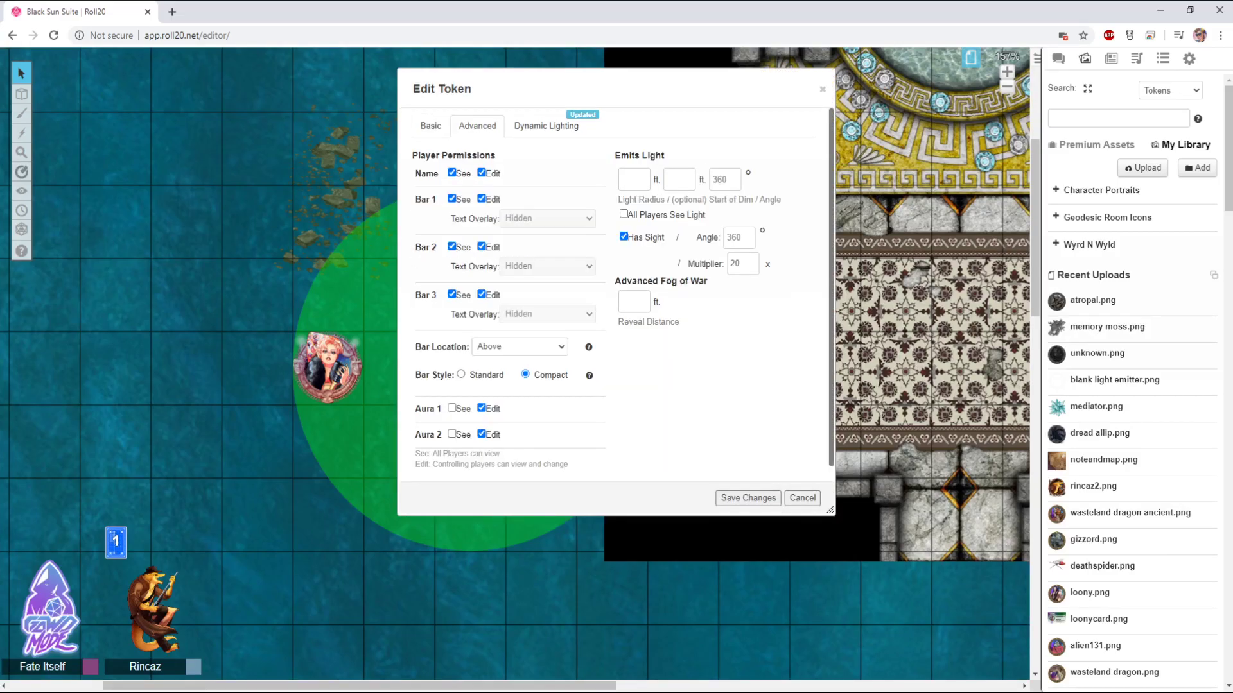
scroll(615, 293, down, 1)
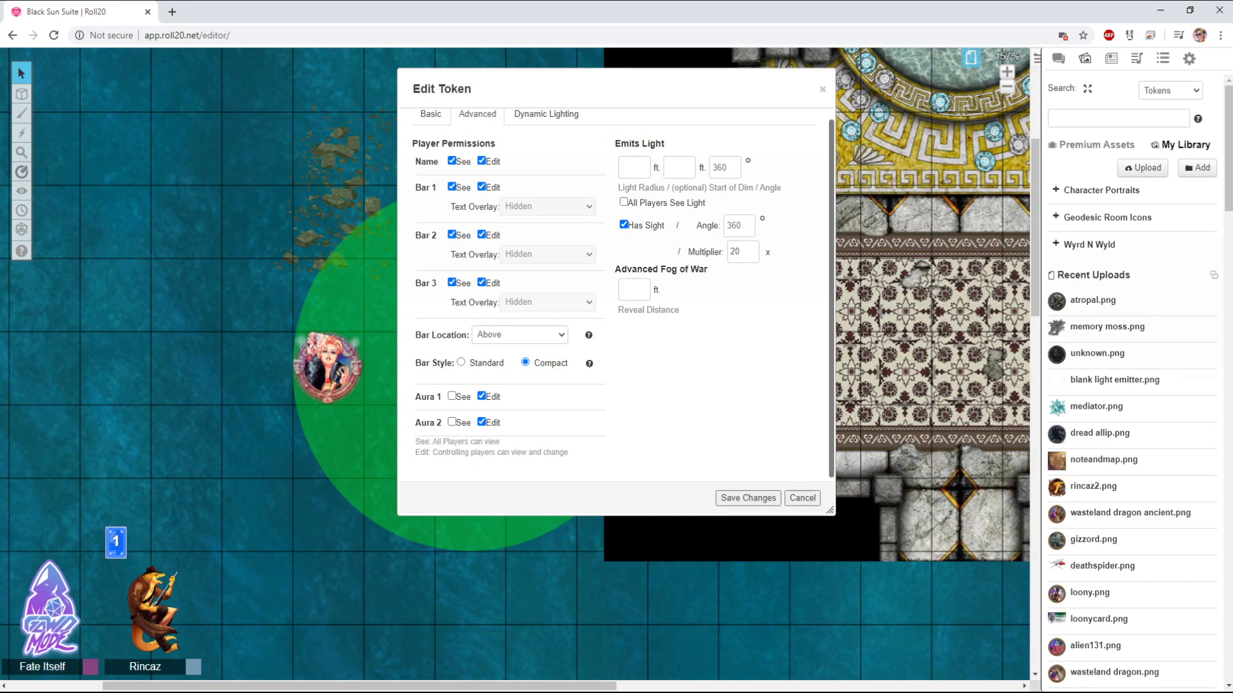
drag(488, 88, 596, 149)
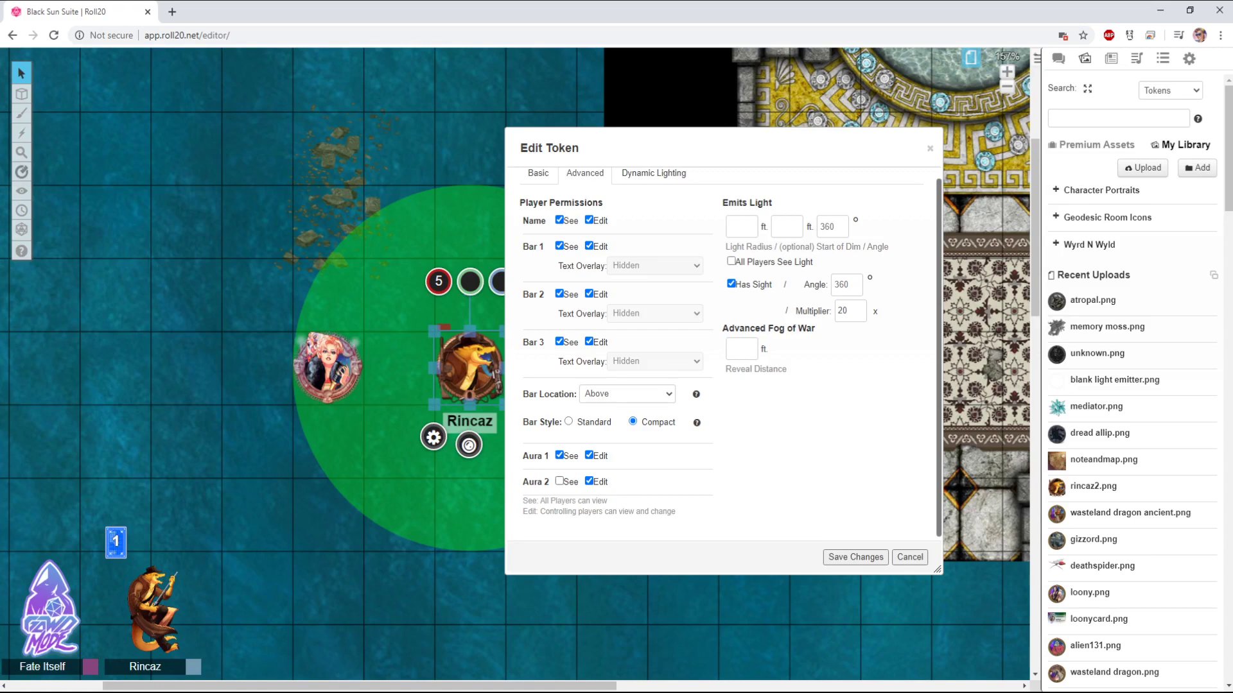
click(856, 557)
Reopen the Rincaz token's settings, compare the updated Dynamic Lighting options with the advanced light options, and close without saving
click(469, 366)
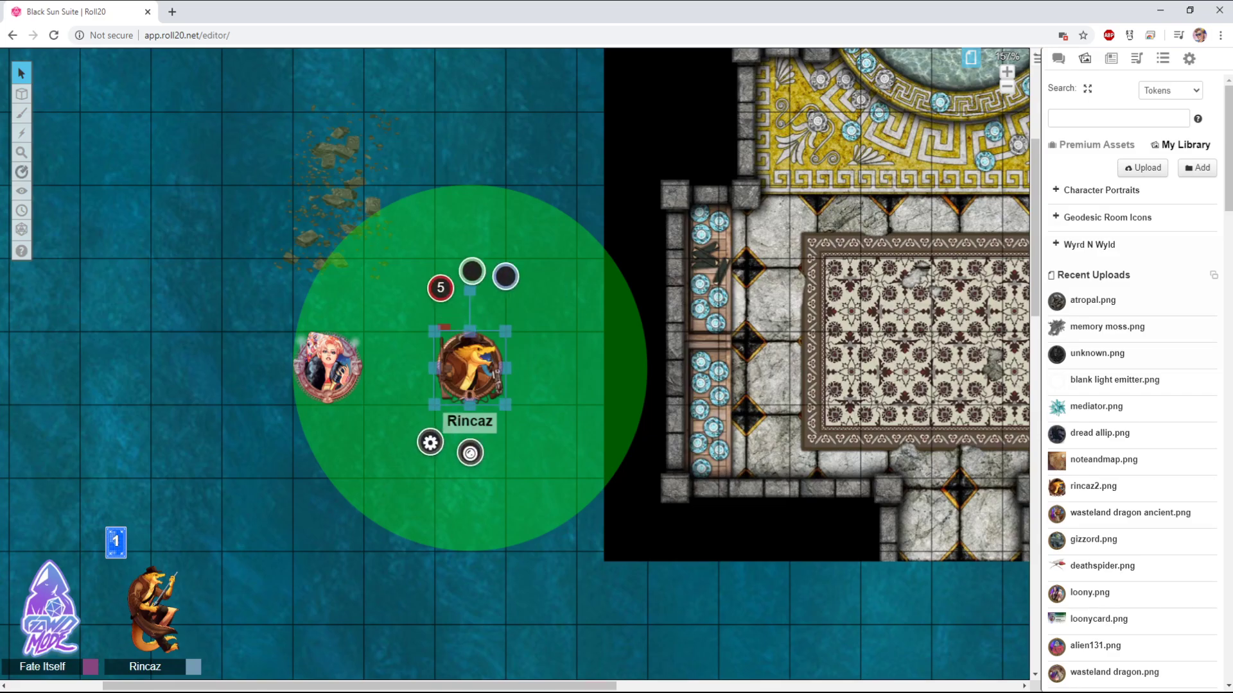
click(431, 437)
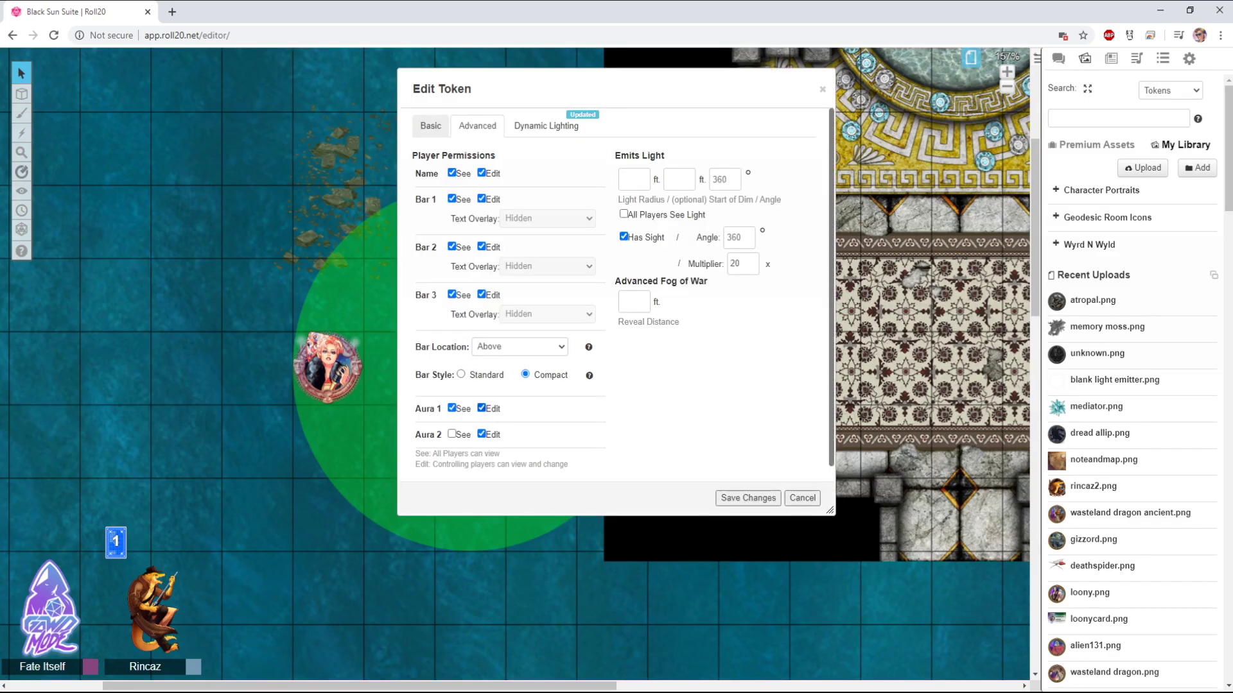
drag(578, 89, 769, 188)
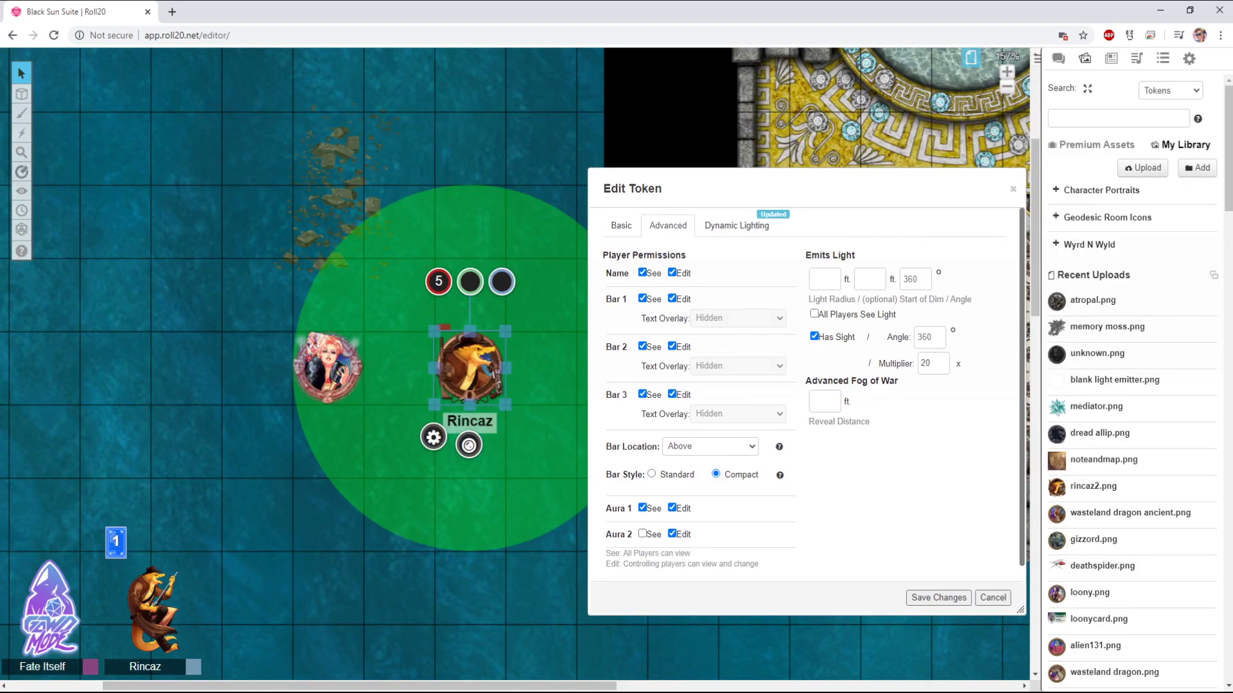
click(736, 226)
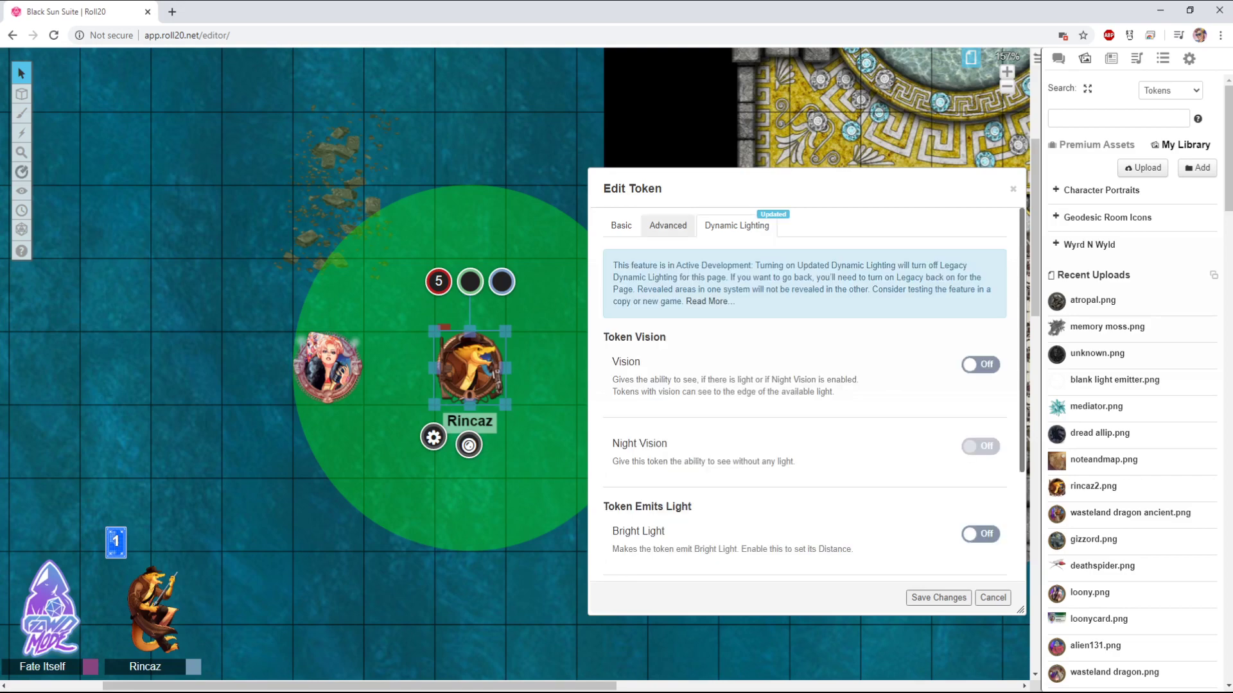
click(667, 226)
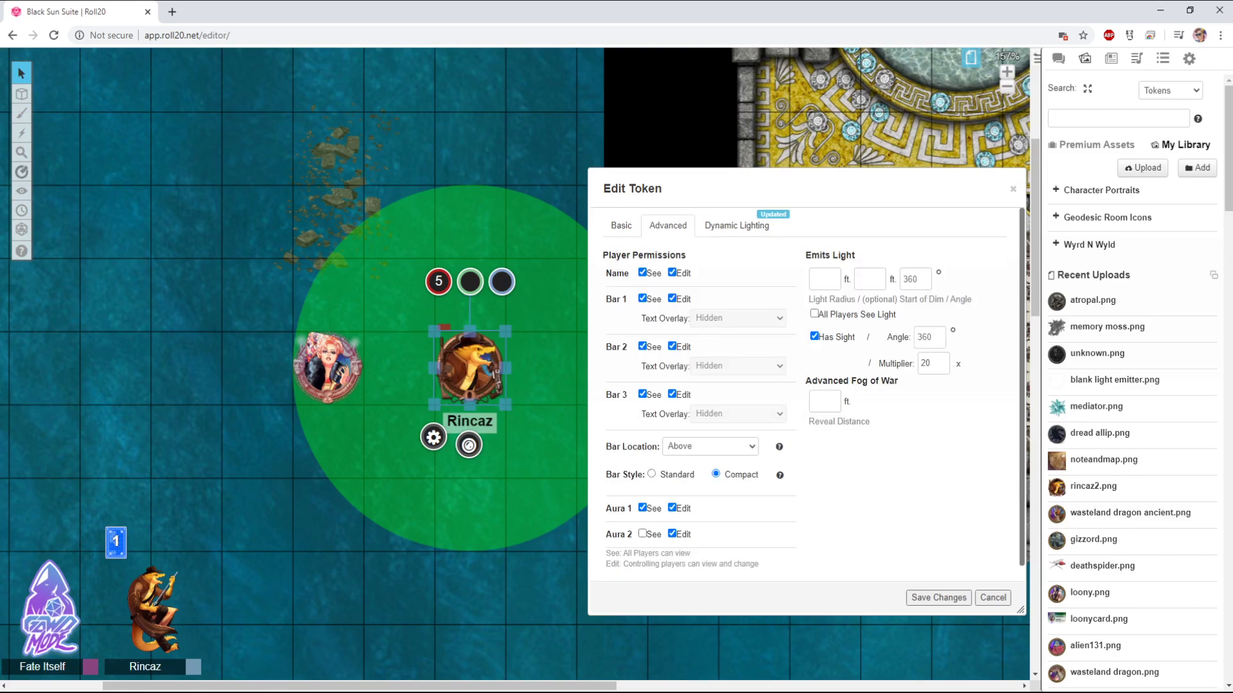
click(992, 597)
Switch to the Map & Background layer, check the dungeon map graphic's advanced options and GM Notes, and save its settings
mouse_move(21, 94)
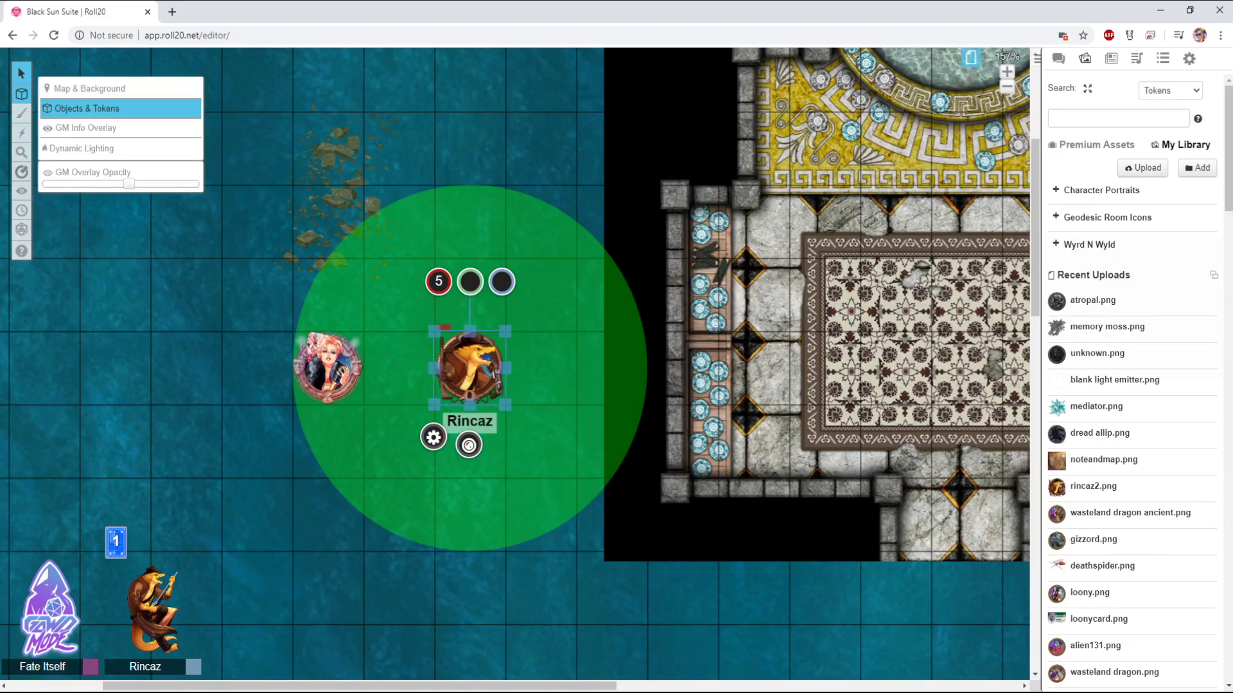
click(87, 88)
double_click(706, 289)
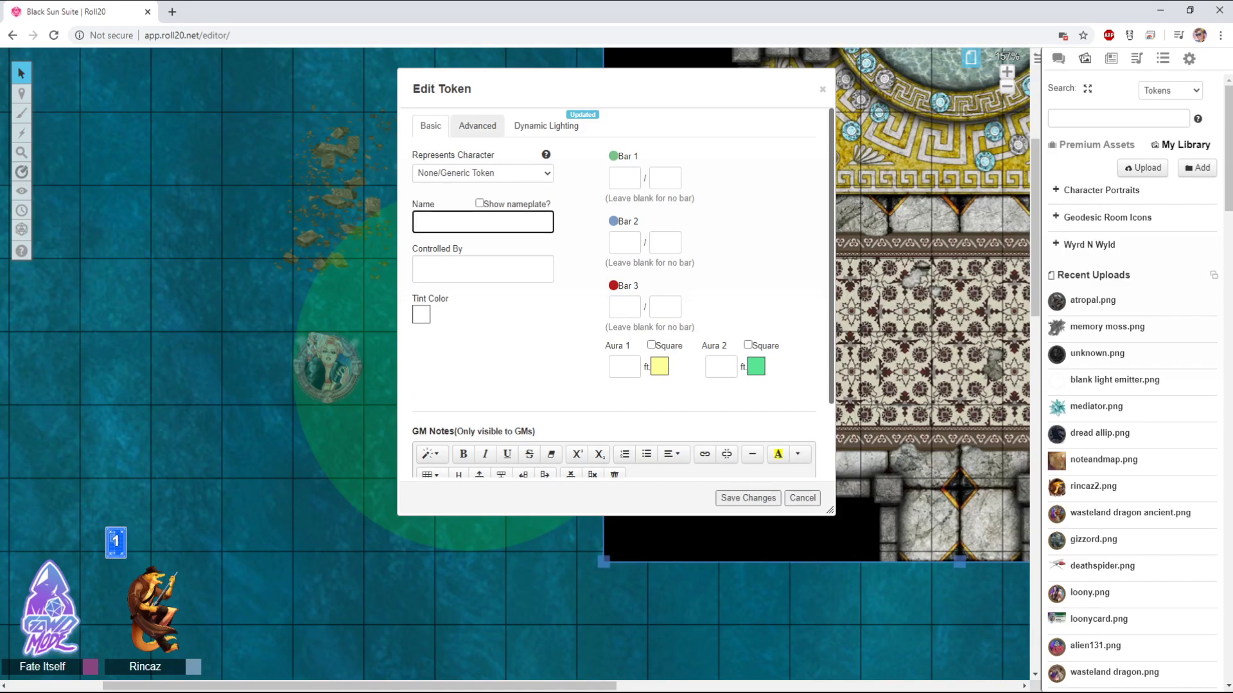
click(477, 125)
click(430, 126)
scroll(575, 443, down, 2)
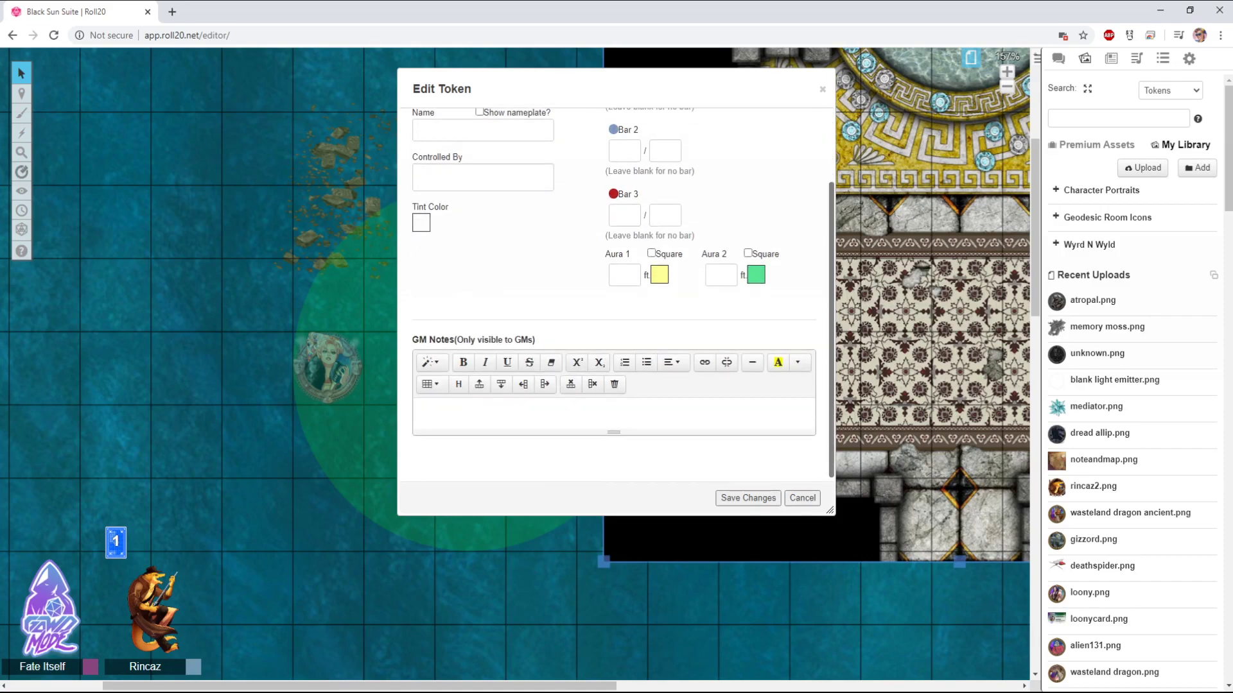
click(747, 498)
Switch to the Objects & Tokens layer, review the Rincaz token's advanced and basic settings, and close them without saving
mouse_move(21, 94)
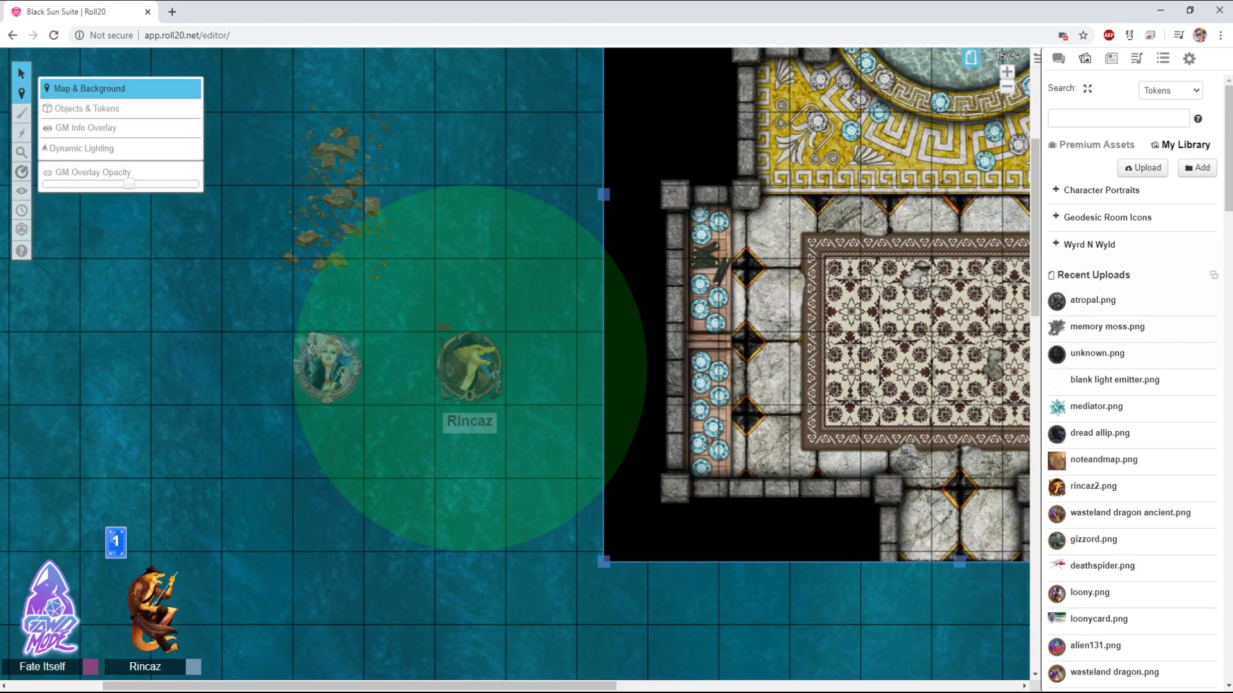
click(83, 109)
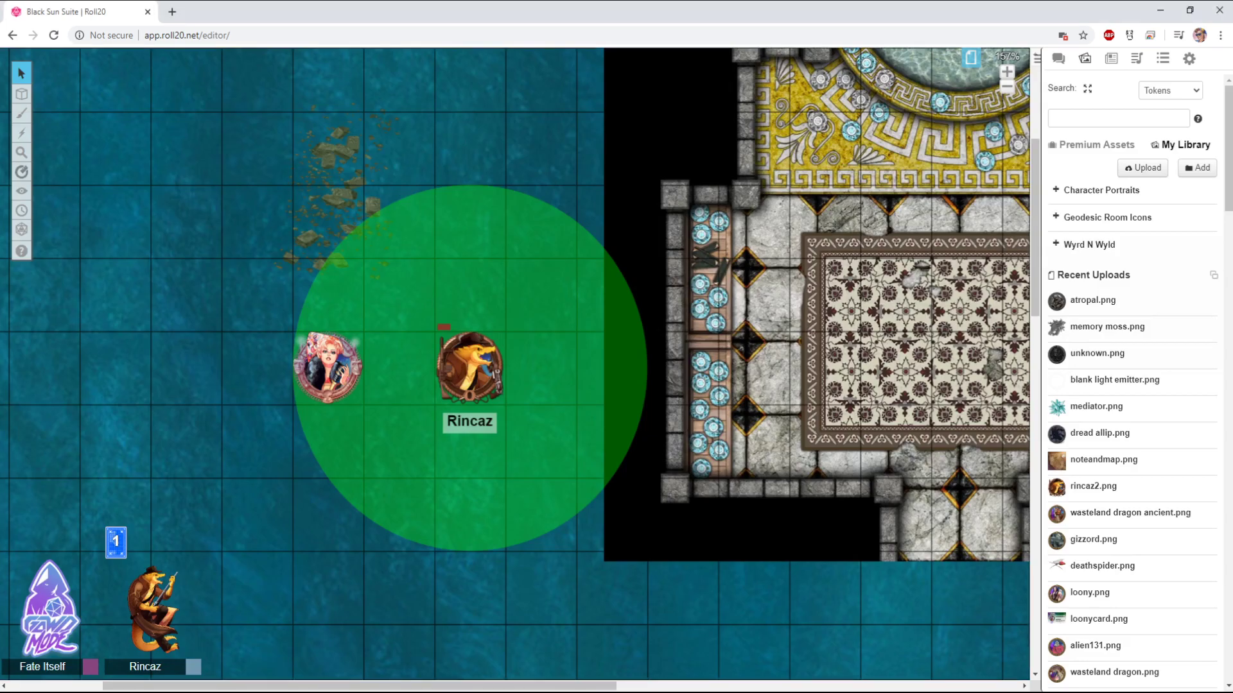
click(469, 367)
key(Escape)
mouse_move(22, 94)
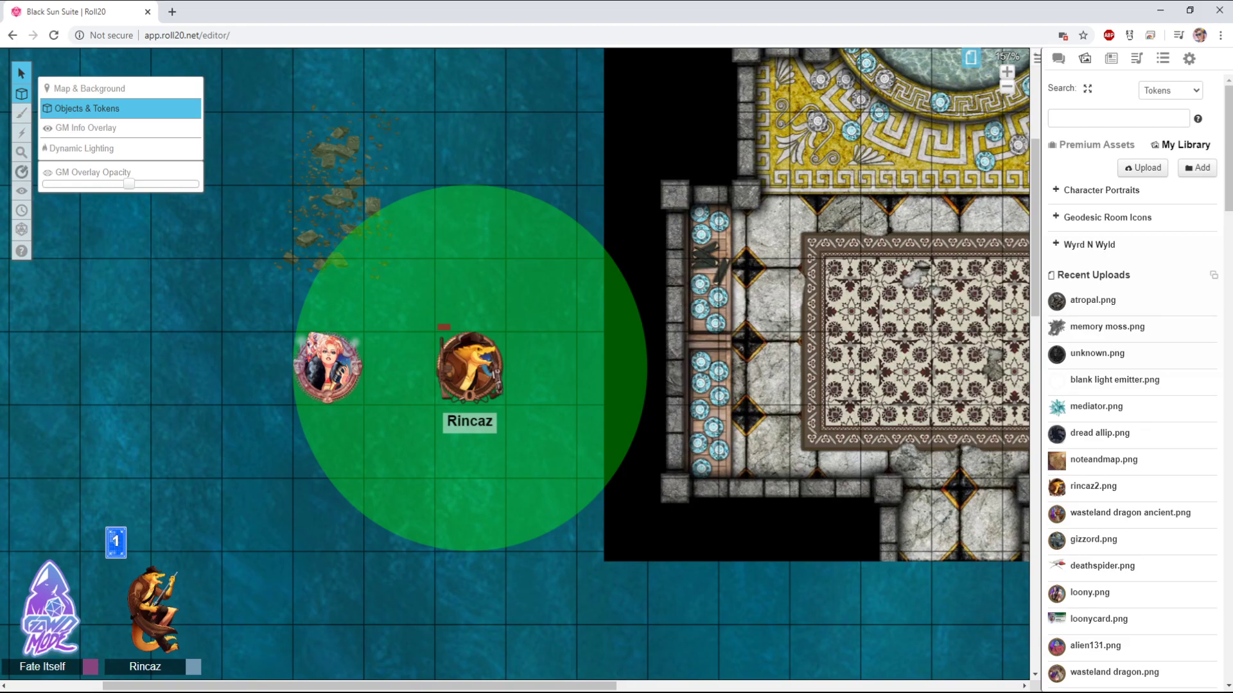
double_click(469, 366)
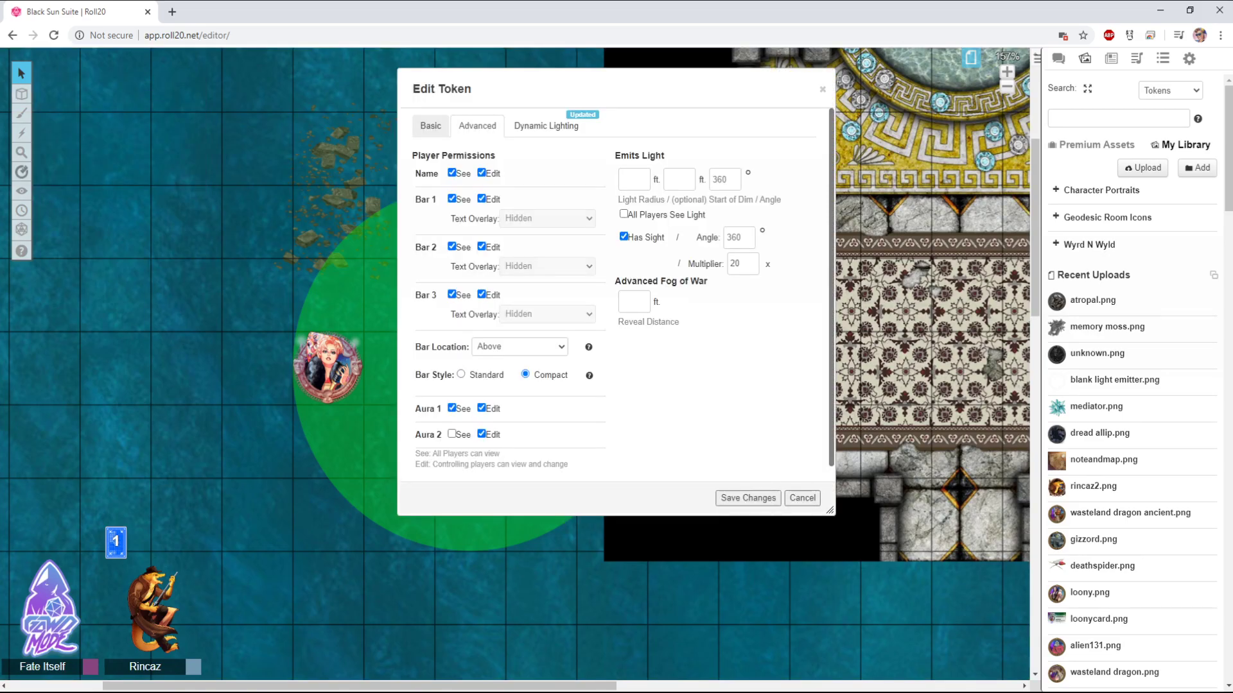
scroll(623, 294, down, 1)
click(430, 114)
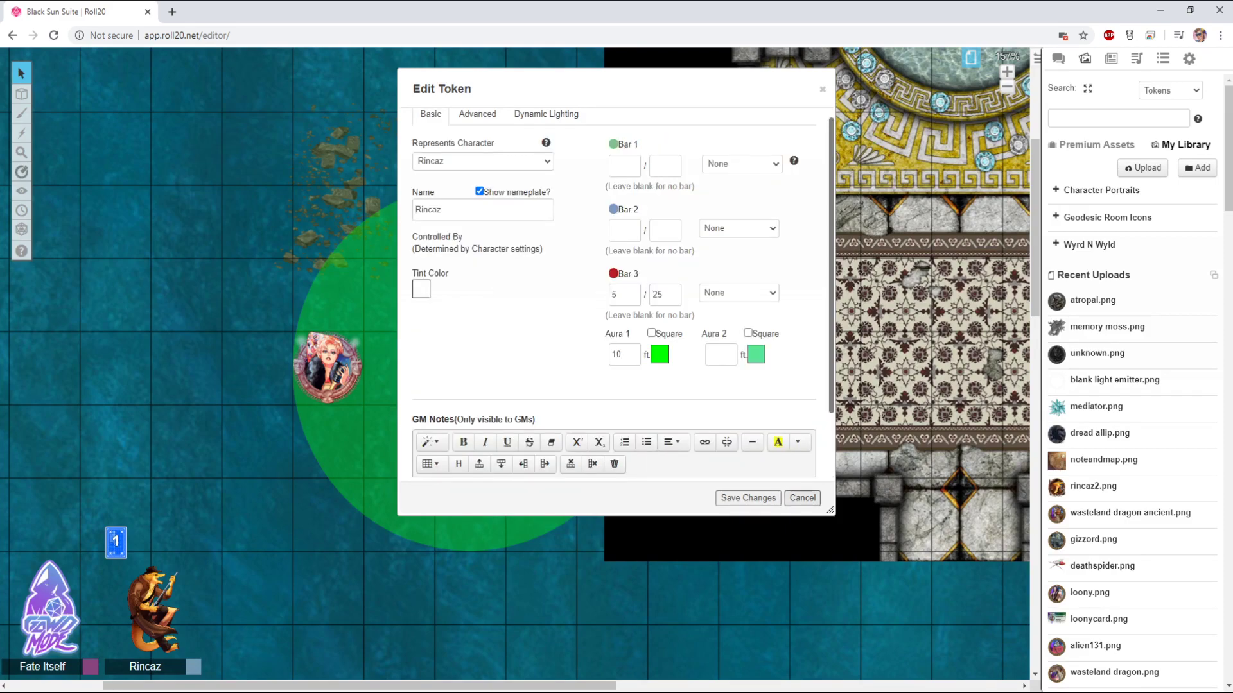
click(801, 499)
click(433, 437)
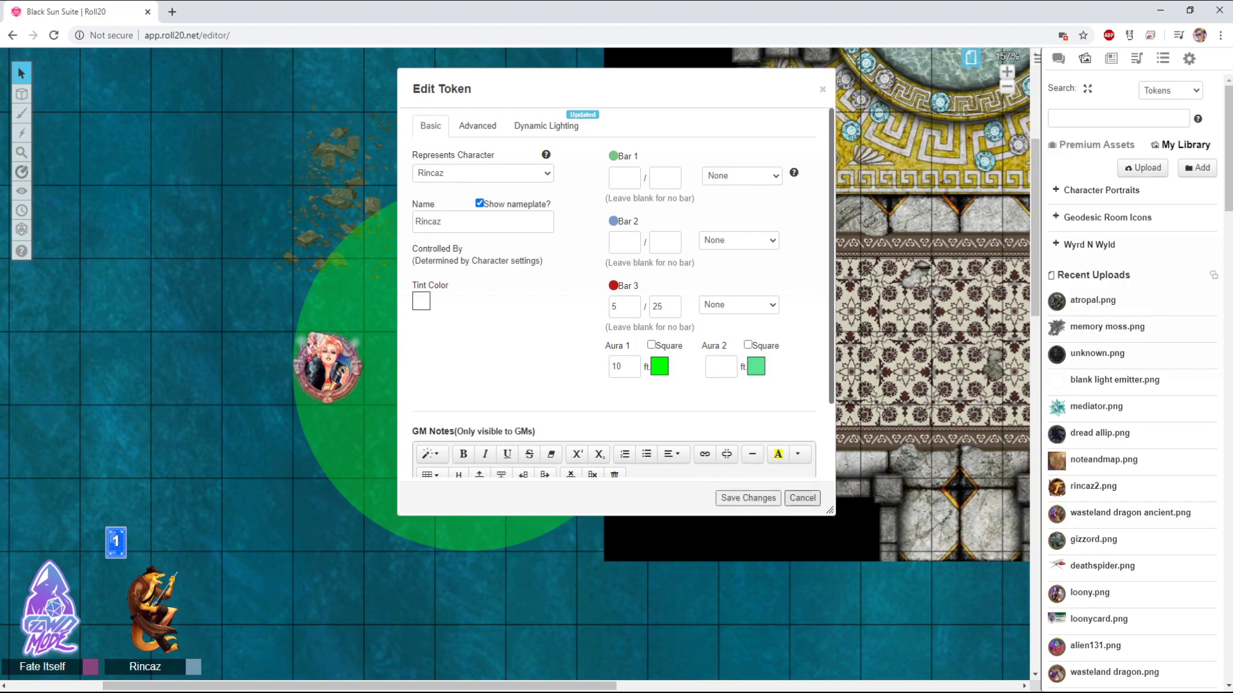
click(801, 499)
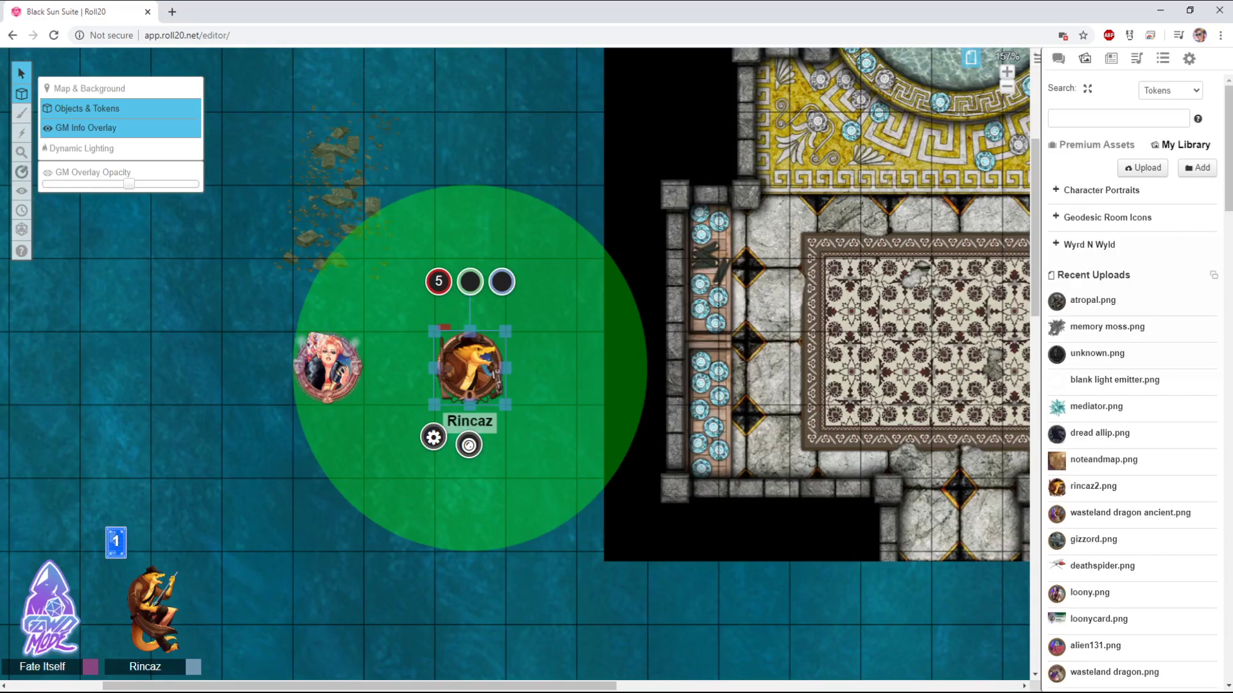
Switch to the GM Info Overlay layer, place the unknown.png token on the map, and move it beside the orange rubble
click(86, 128)
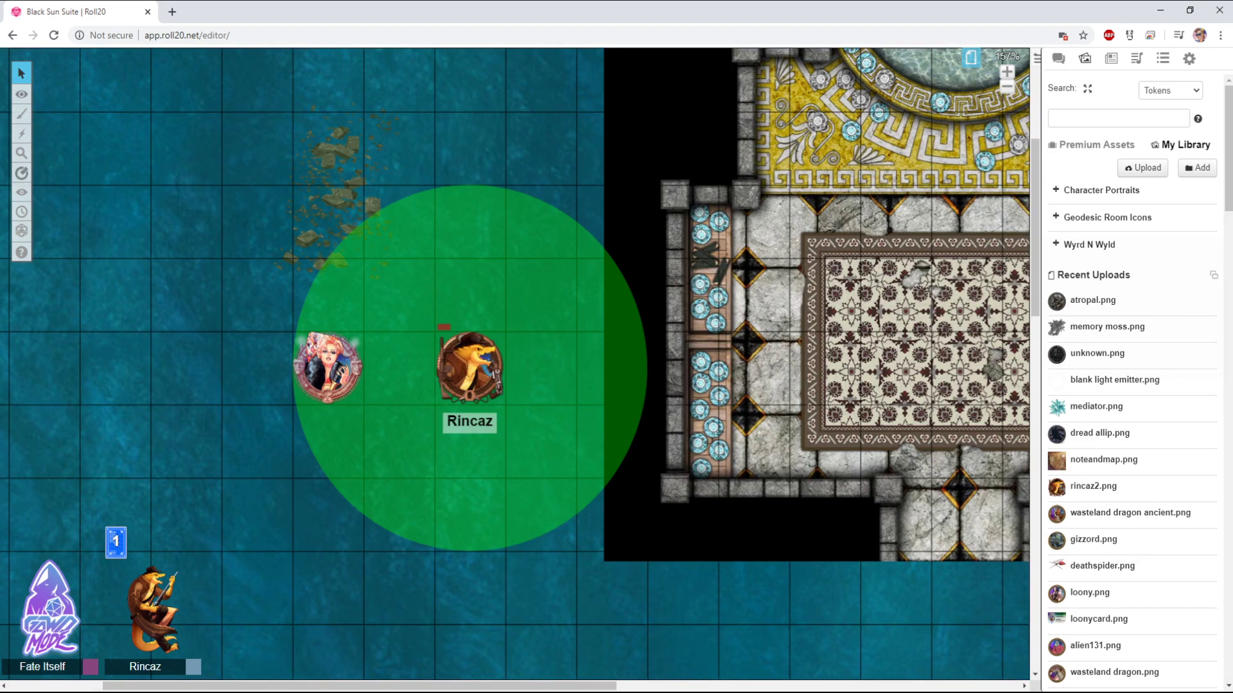
drag(1091, 354, 751, 345)
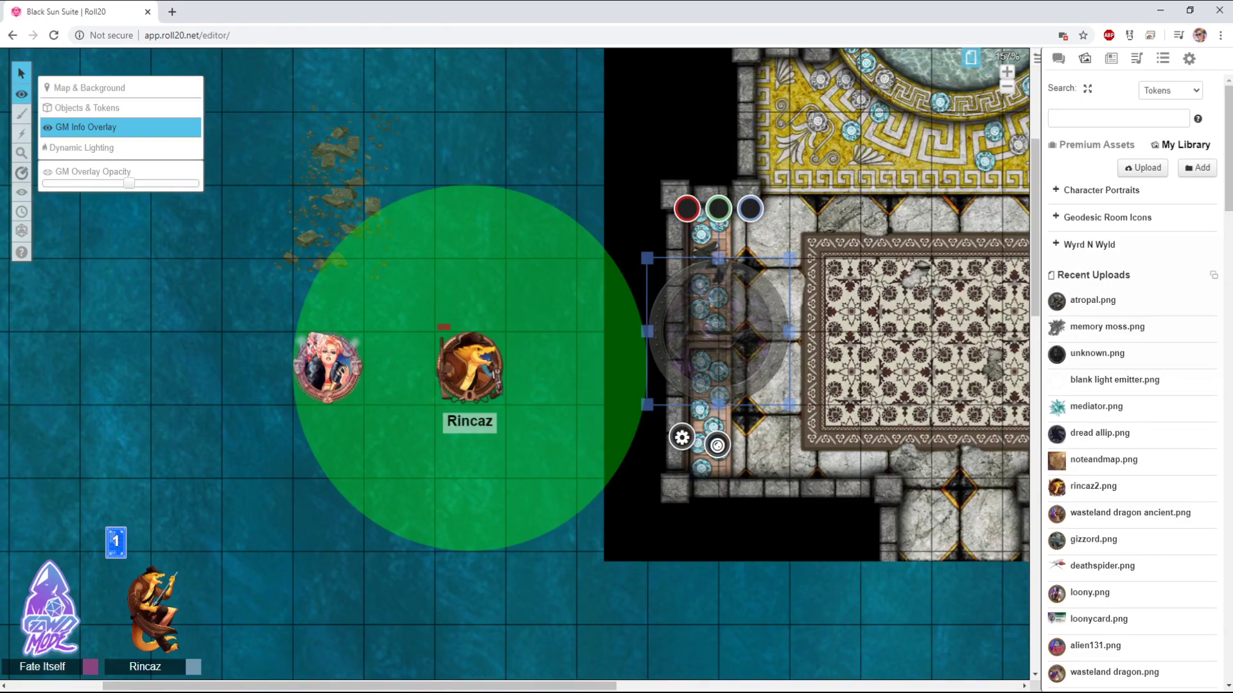
drag(719, 333, 221, 260)
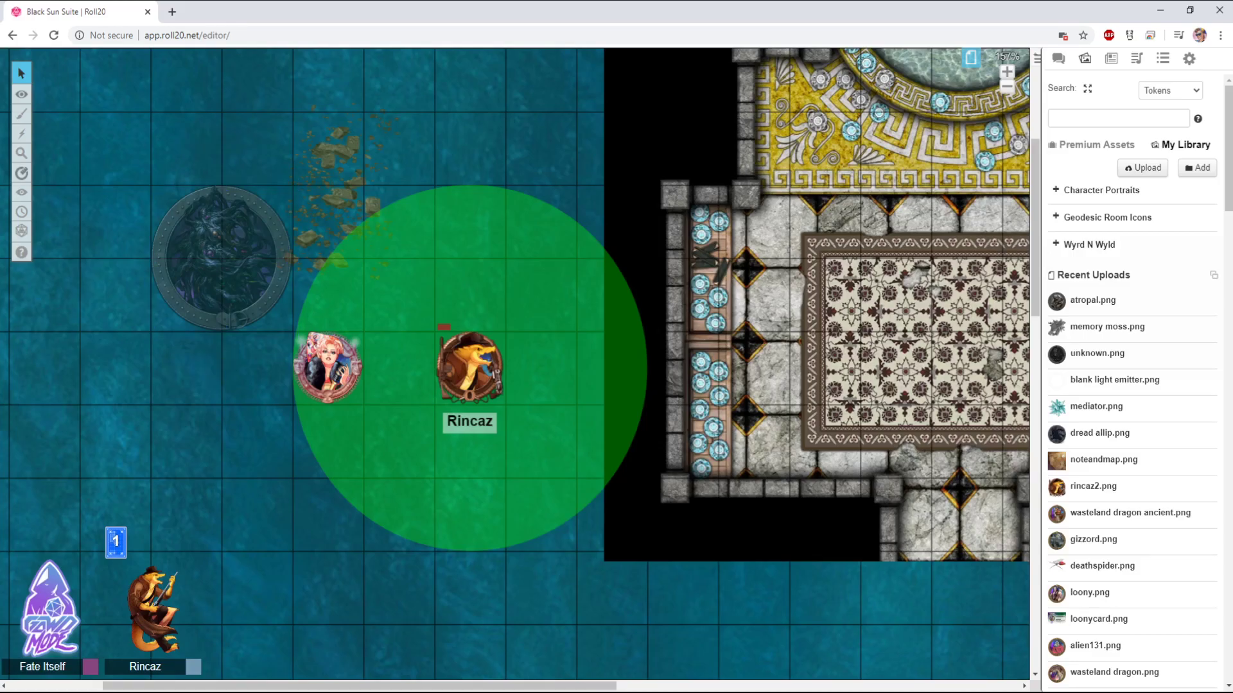
Delete the dark round token beside the orange rubble
mouse_move(22, 94)
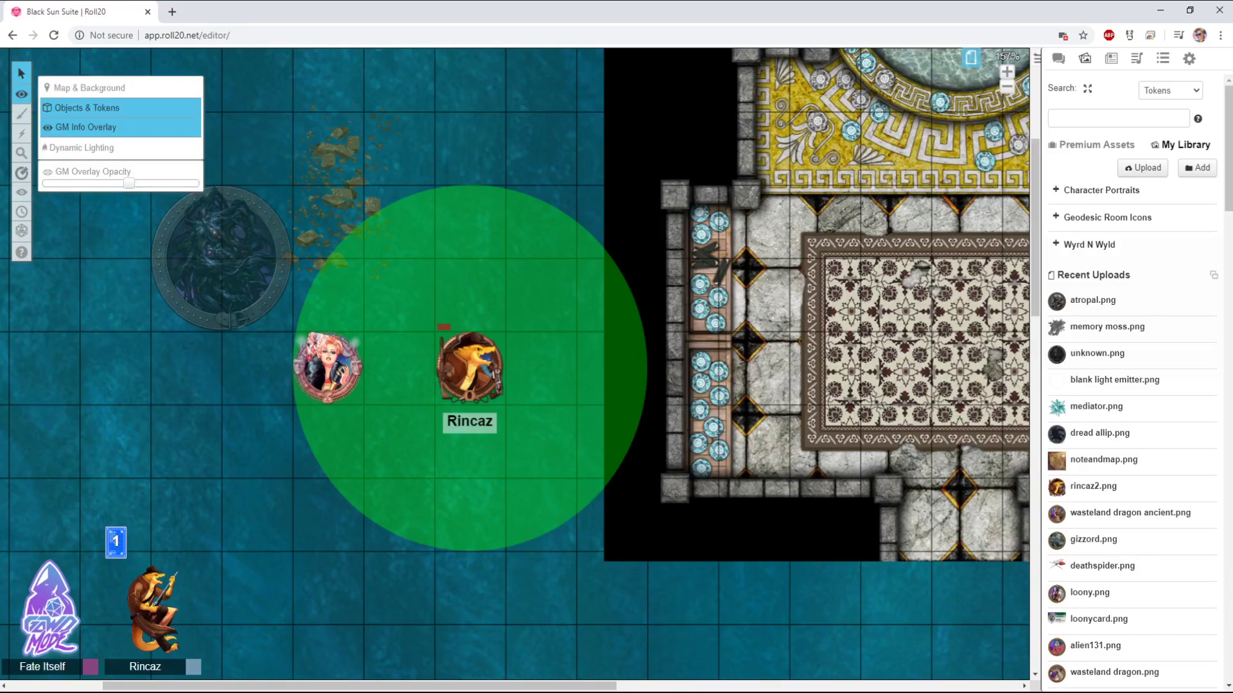
click(222, 258)
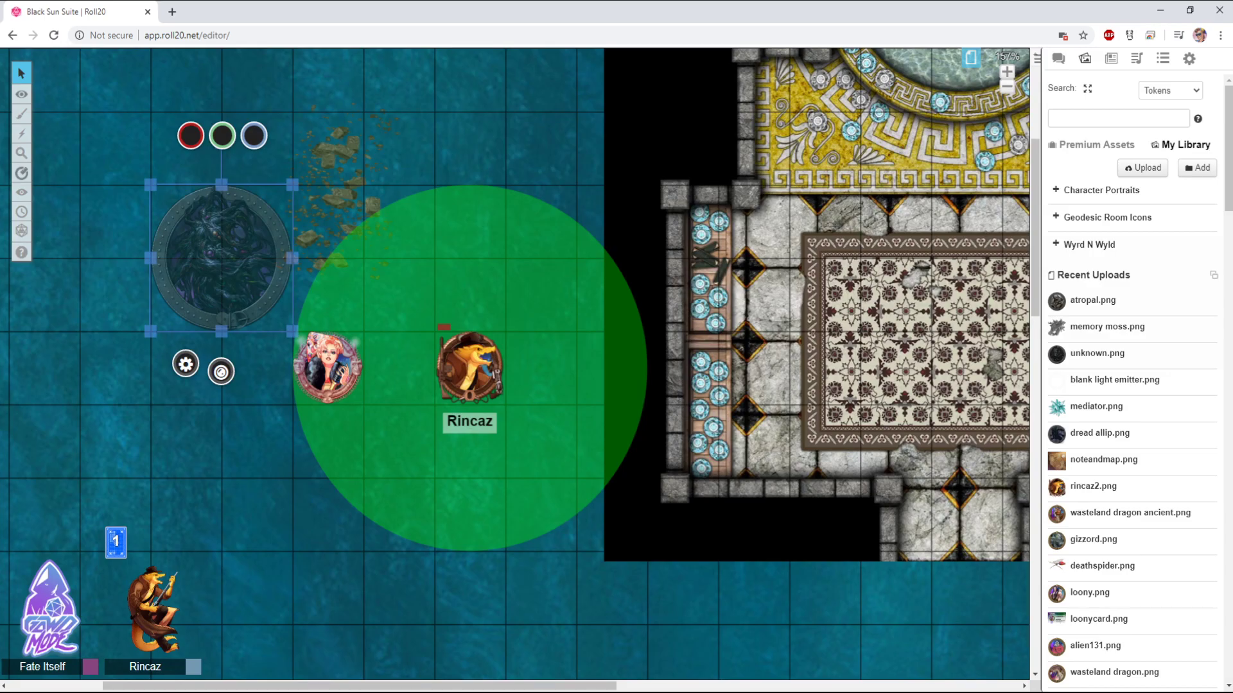
key(Delete)
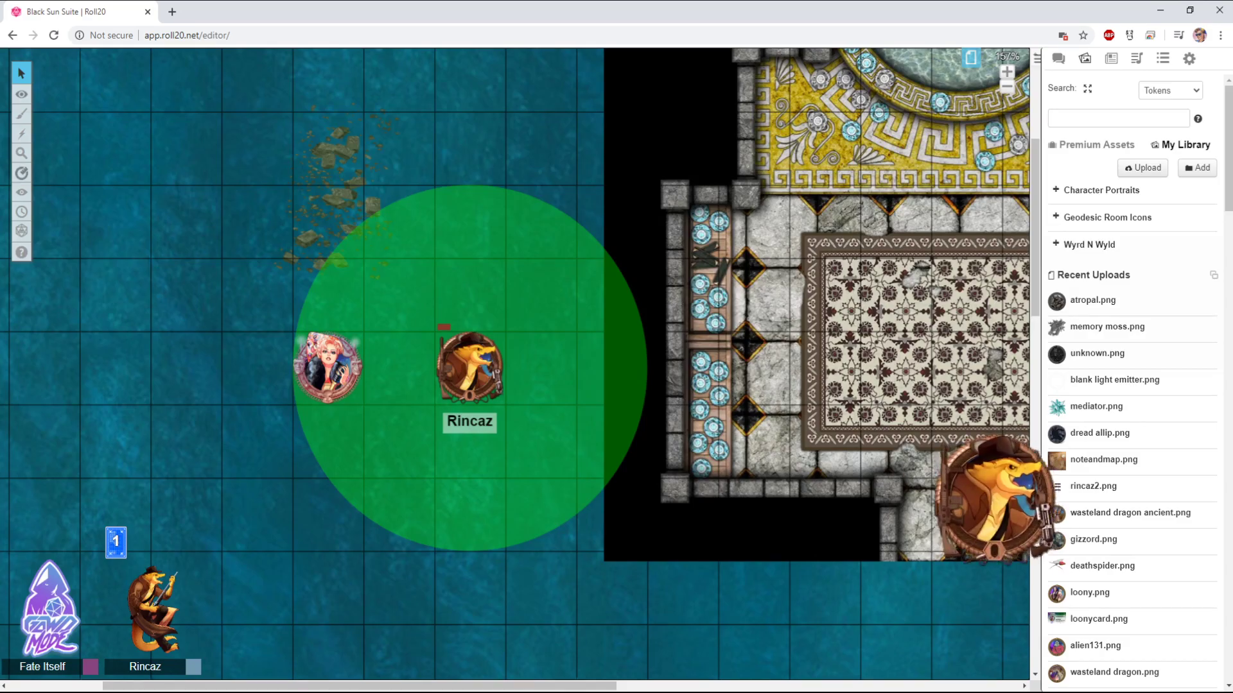
Place the wasteland dragon ancient.png token on the GM layer, enlarged to three by three squares, up and to the left of Rincaz
drag(1129, 512, 469, 148)
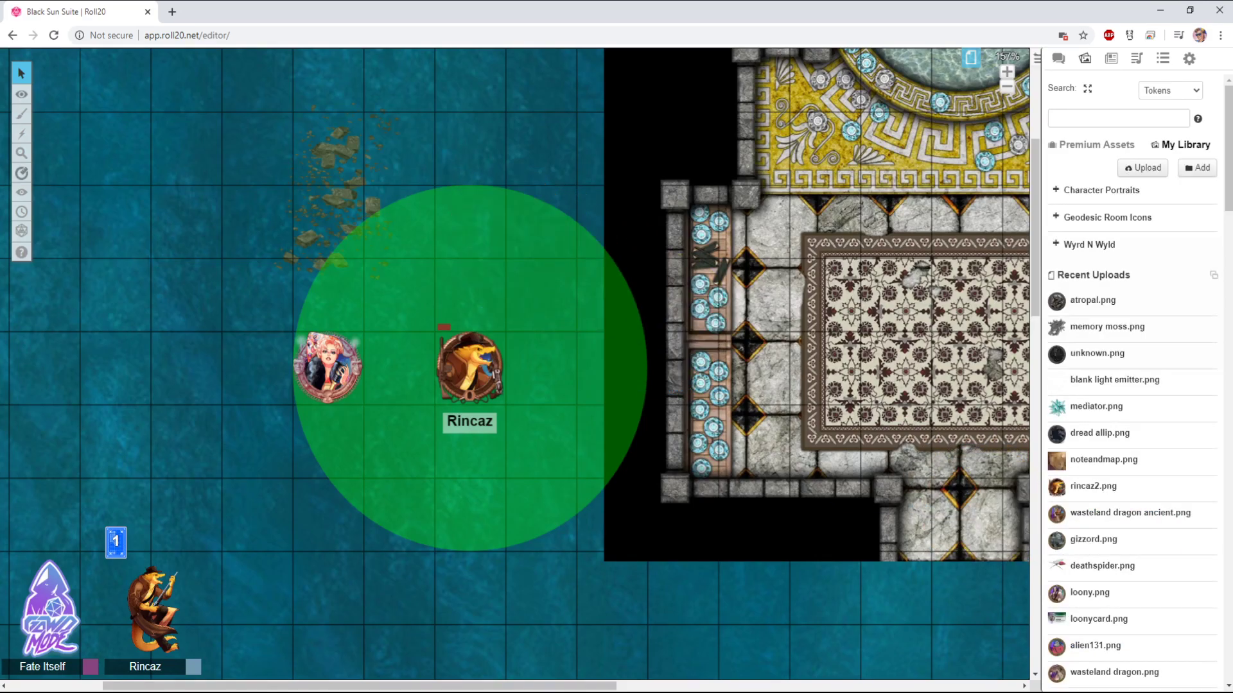
drag(505, 185, 648, 331)
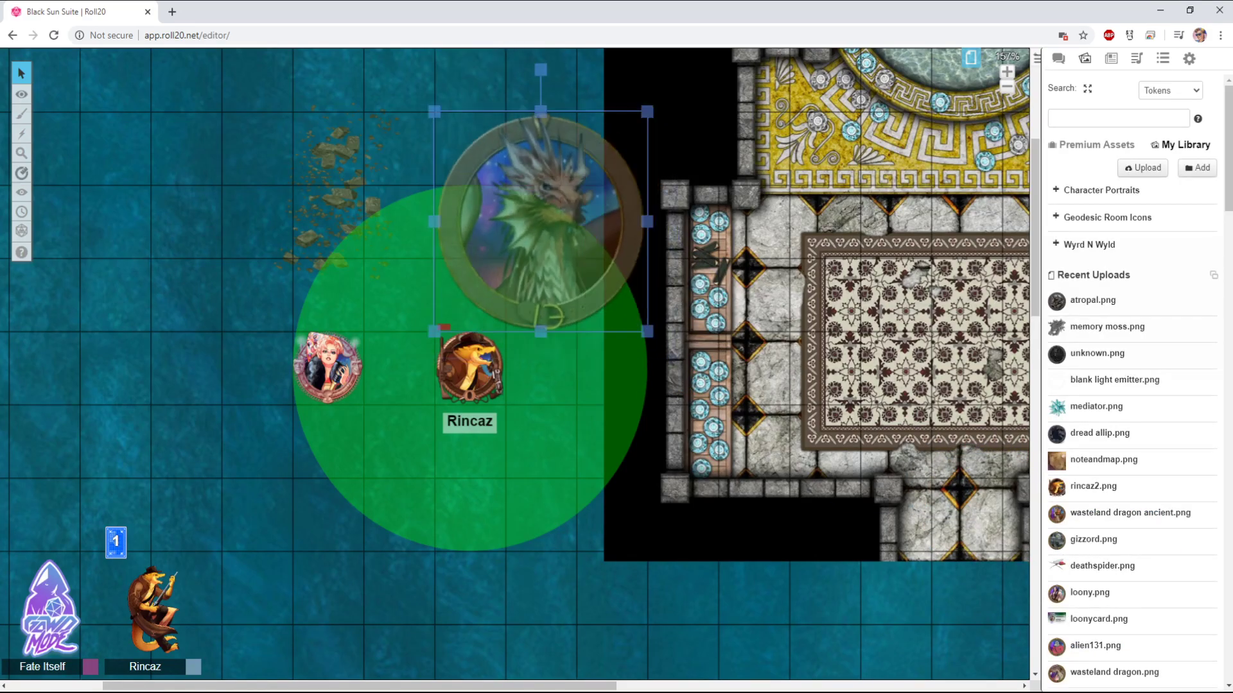
drag(540, 221, 257, 221)
key(Escape)
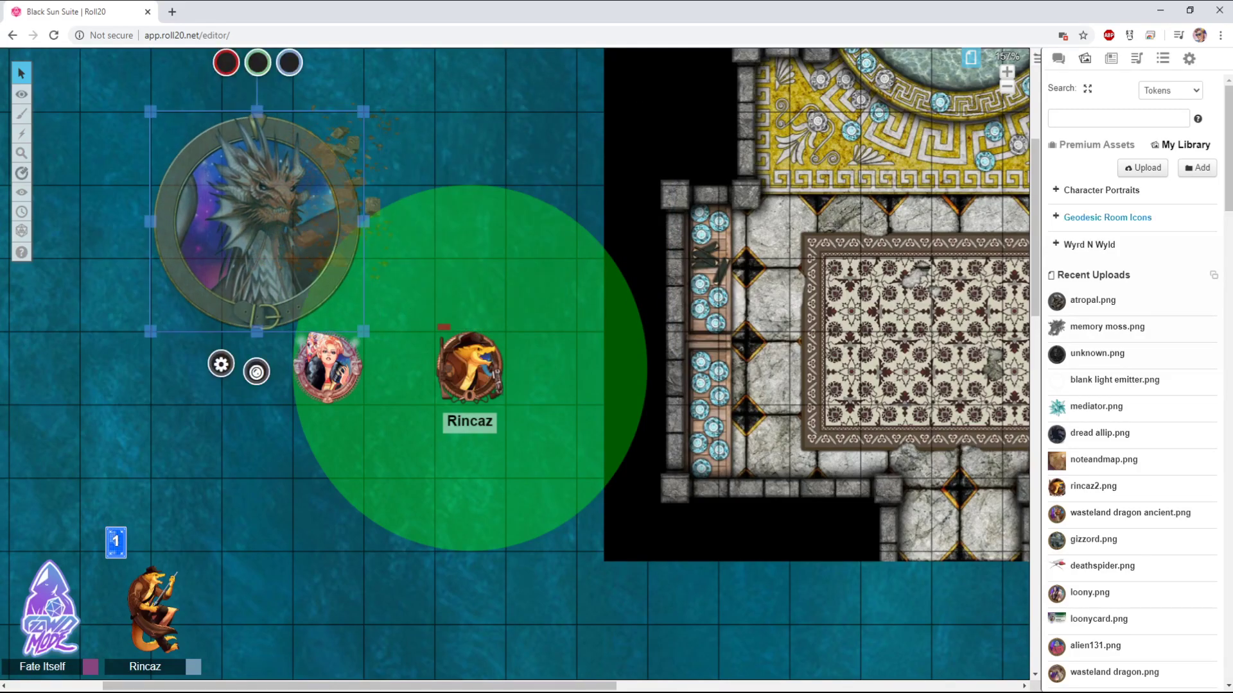
Search the art library for "hole" and place the brown-edged pit image on the map above and to the right of Rincaz
text(hole)
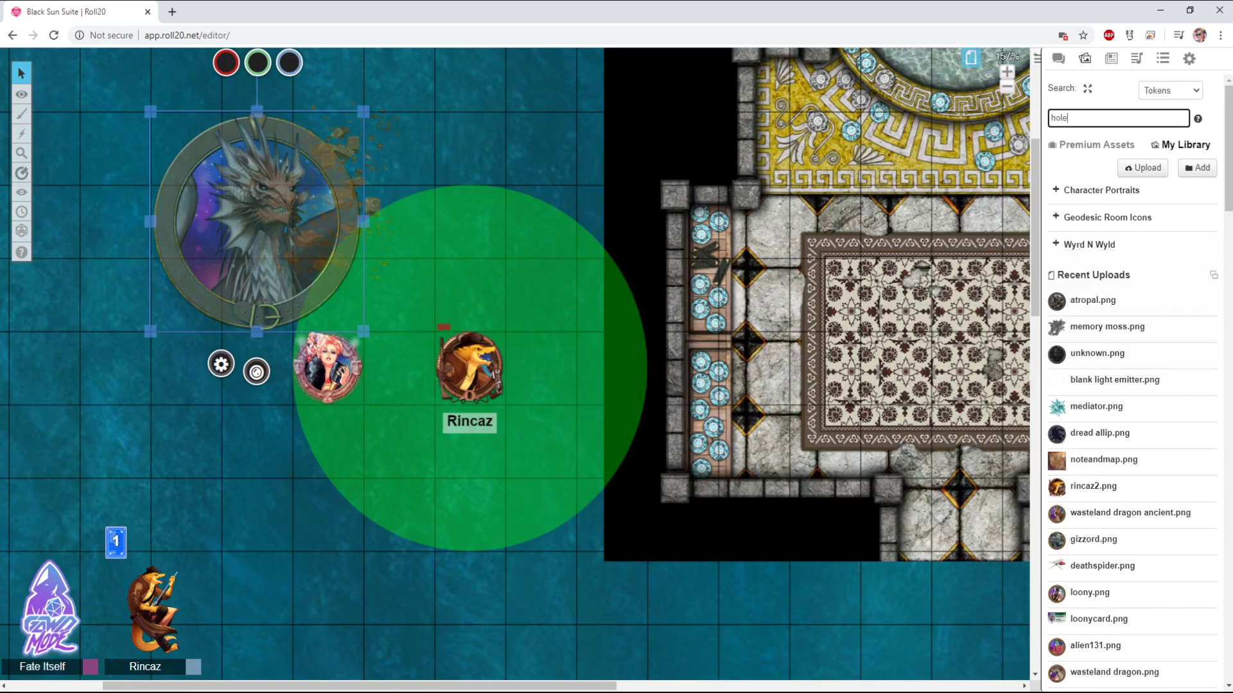
key(Return)
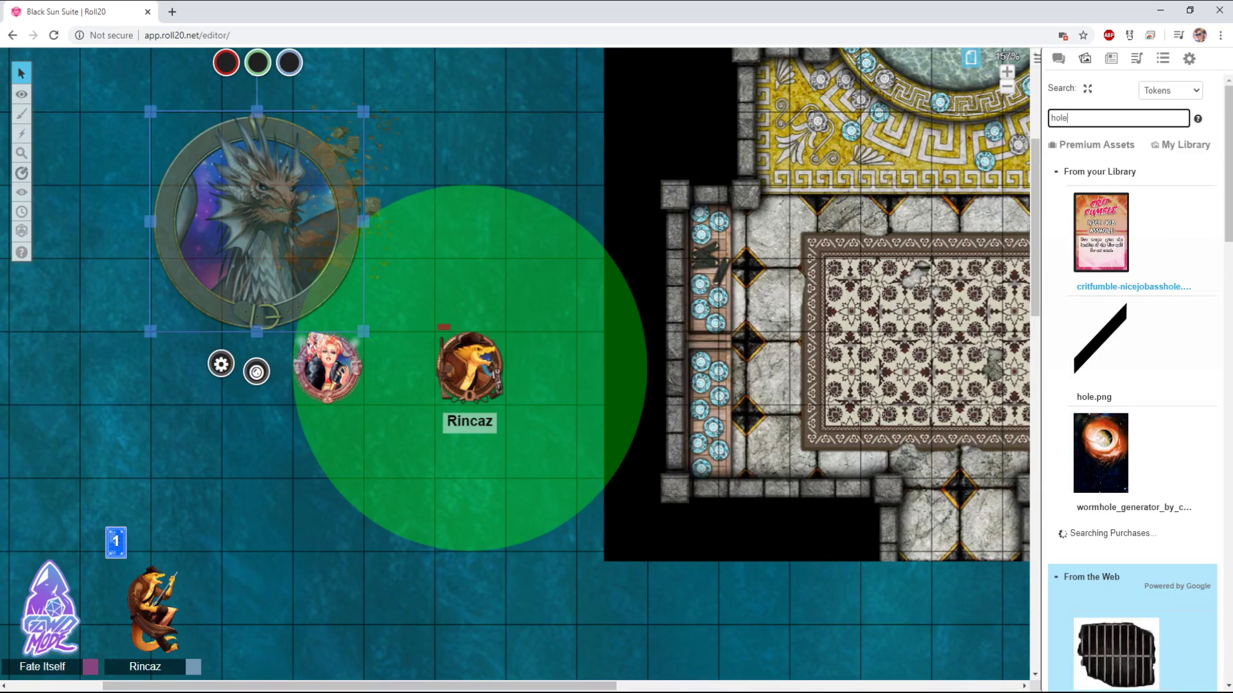
scroll(1133, 385, down, 5)
scroll(1133, 386, down, 6)
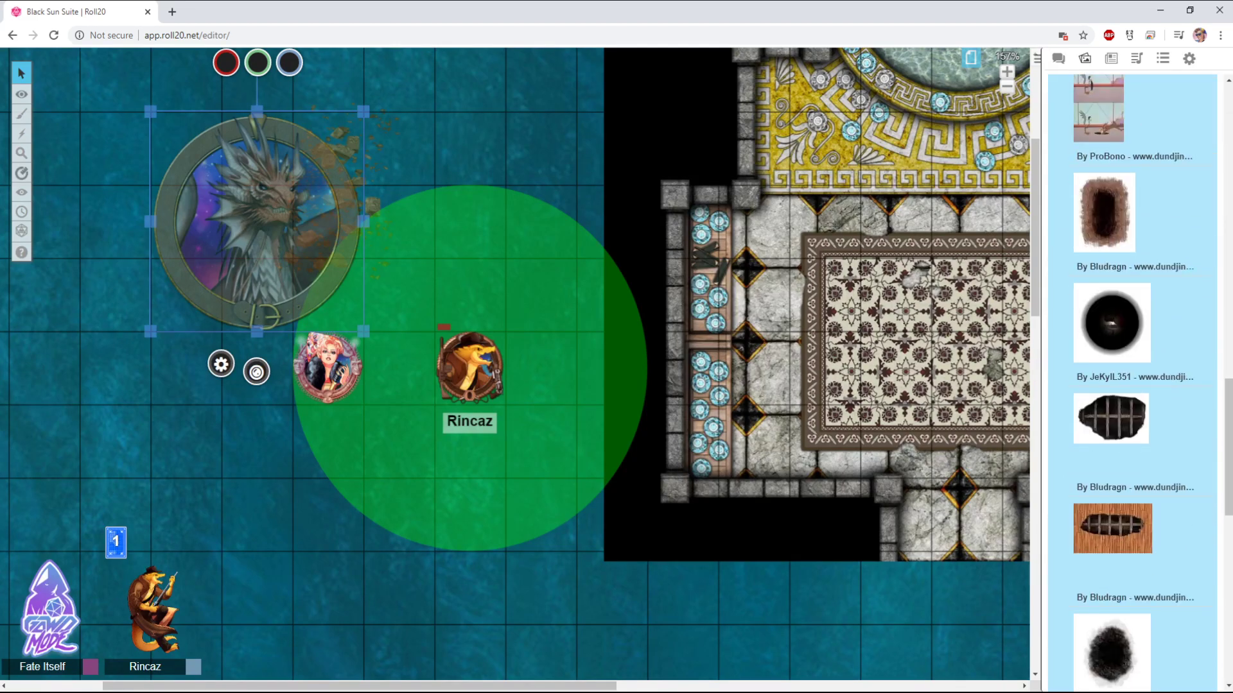
drag(1104, 212, 540, 221)
click(541, 221)
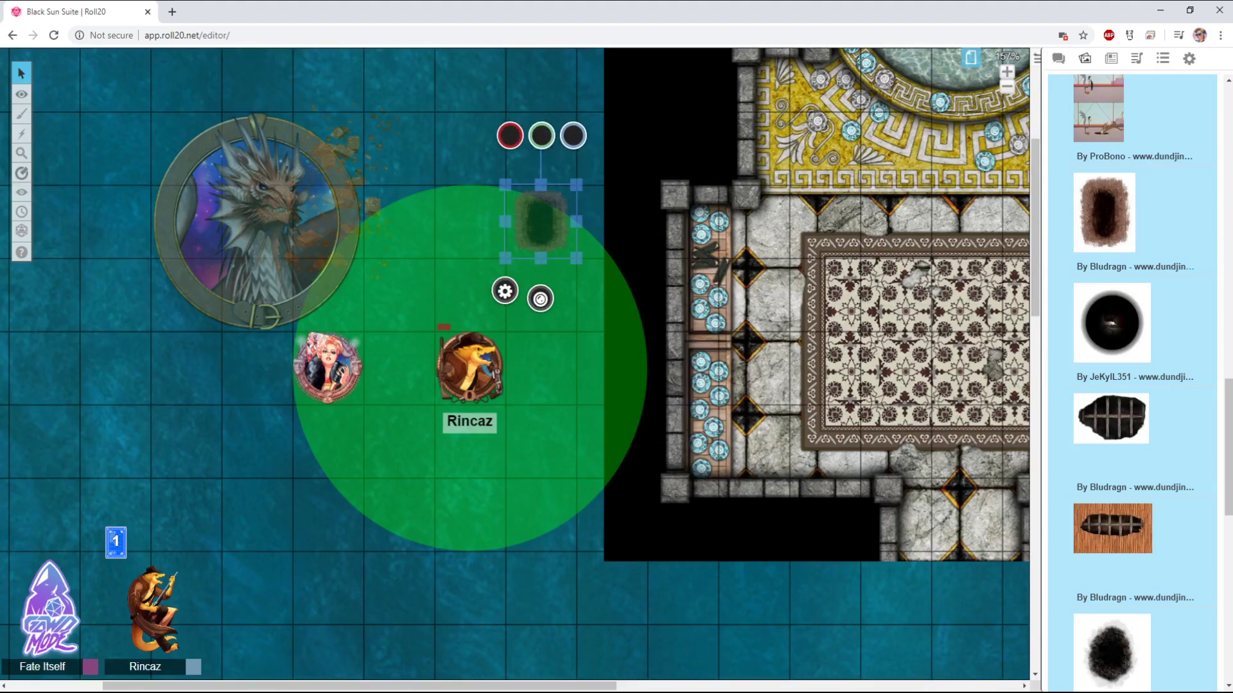
Move the pit image to the Map layer
right_click(564, 232)
mouse_move(597, 225)
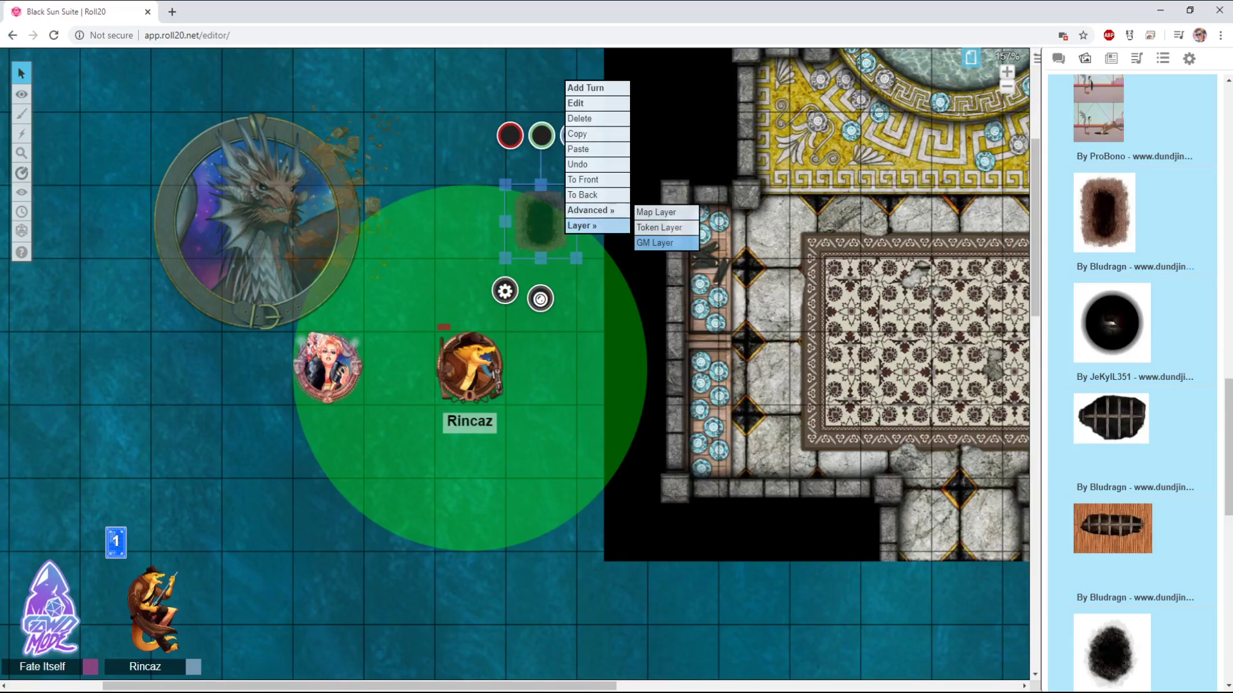
click(661, 242)
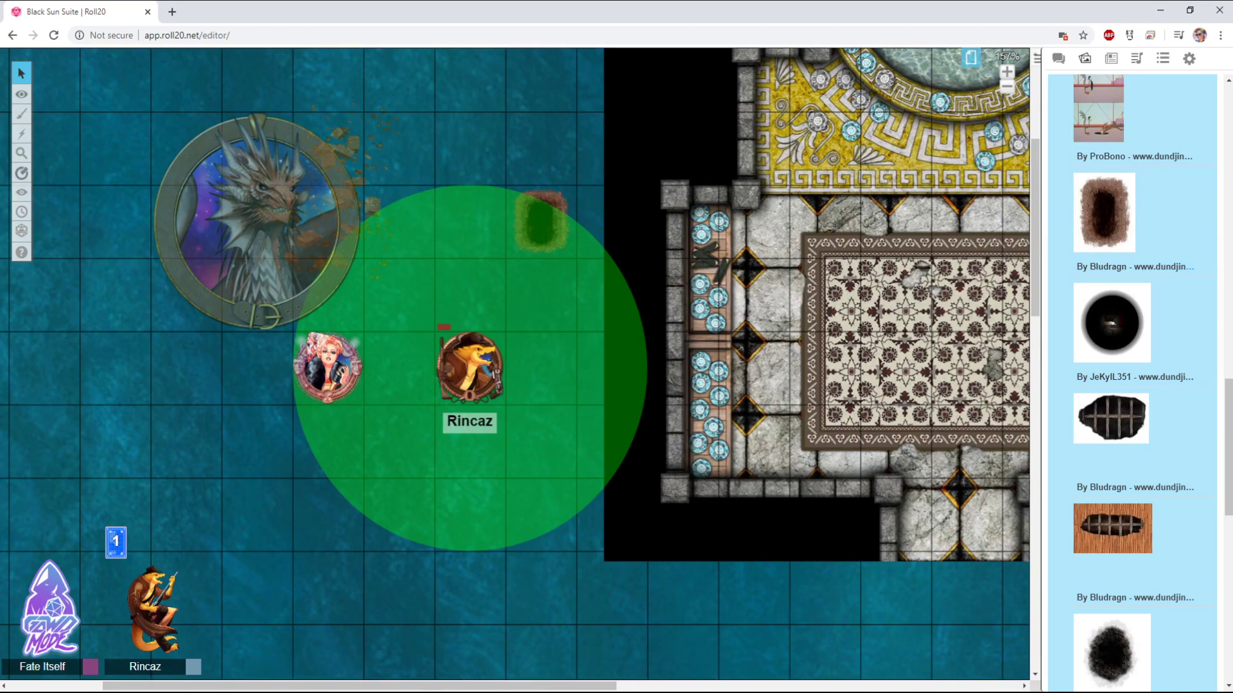
Switch to the Objects & Tokens layer, clear the Rincaz token's Aura 1 radius, and save the changes
mouse_move(21, 72)
mouse_move(21, 94)
click(77, 108)
double_click(469, 366)
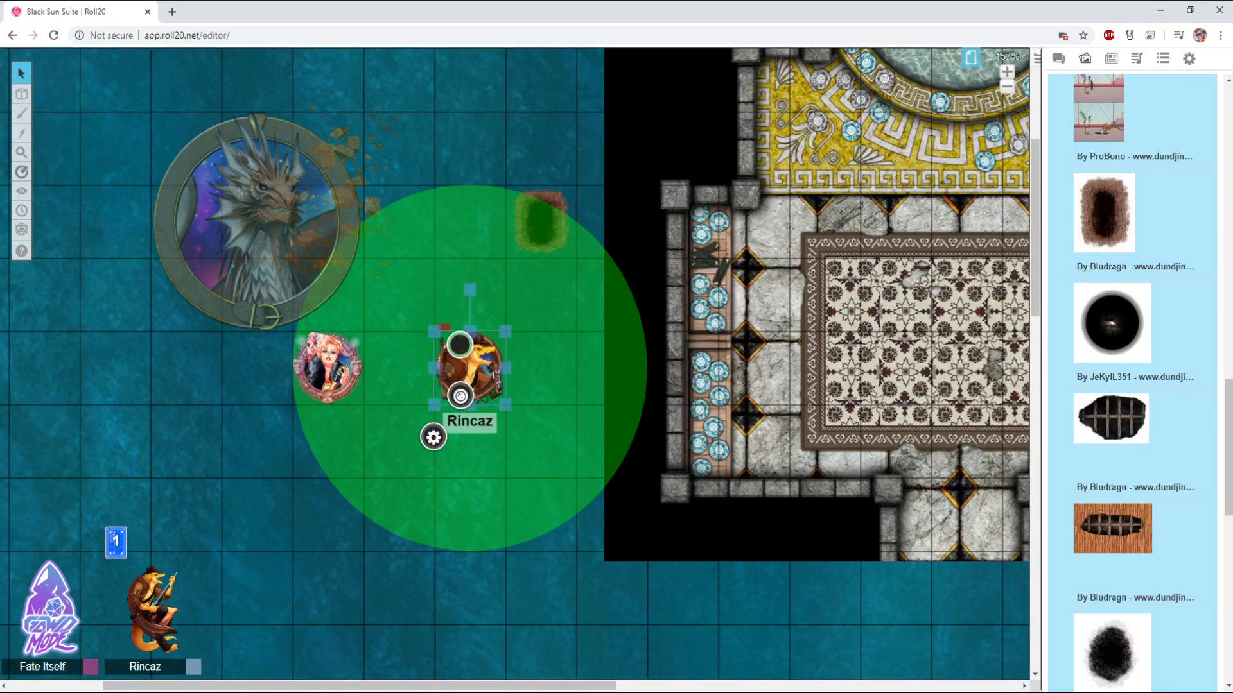
double_click(621, 366)
key(BackSpace)
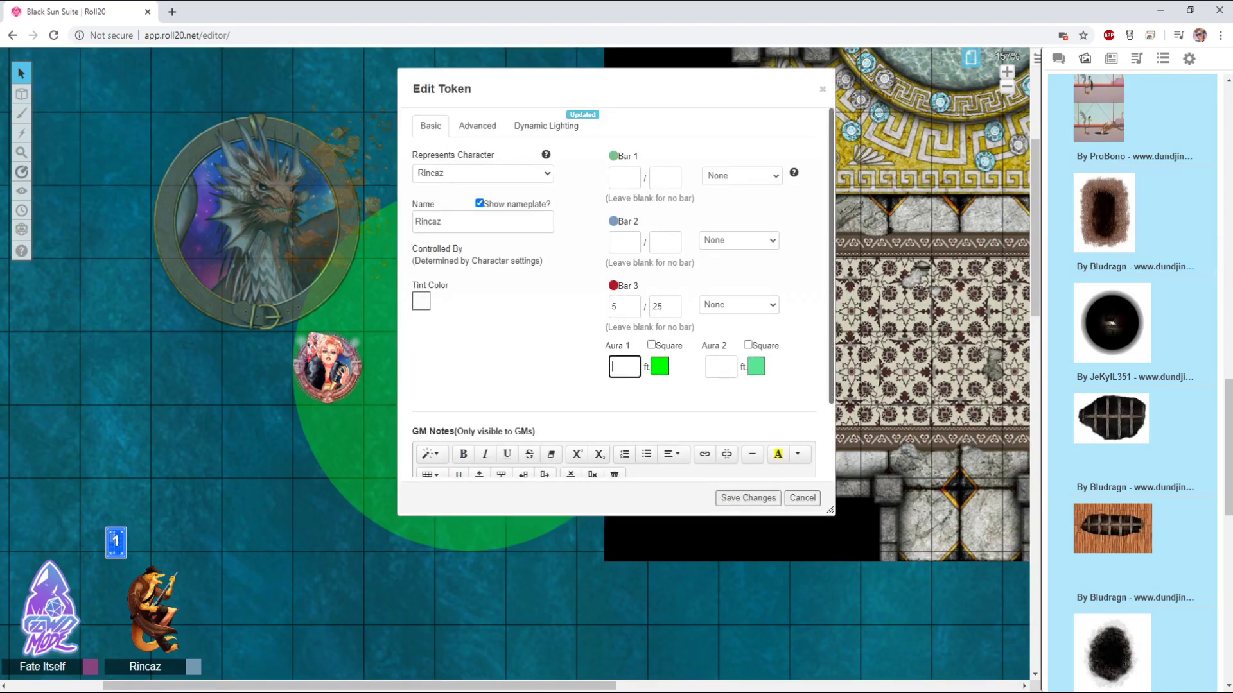
click(747, 498)
key(Escape)
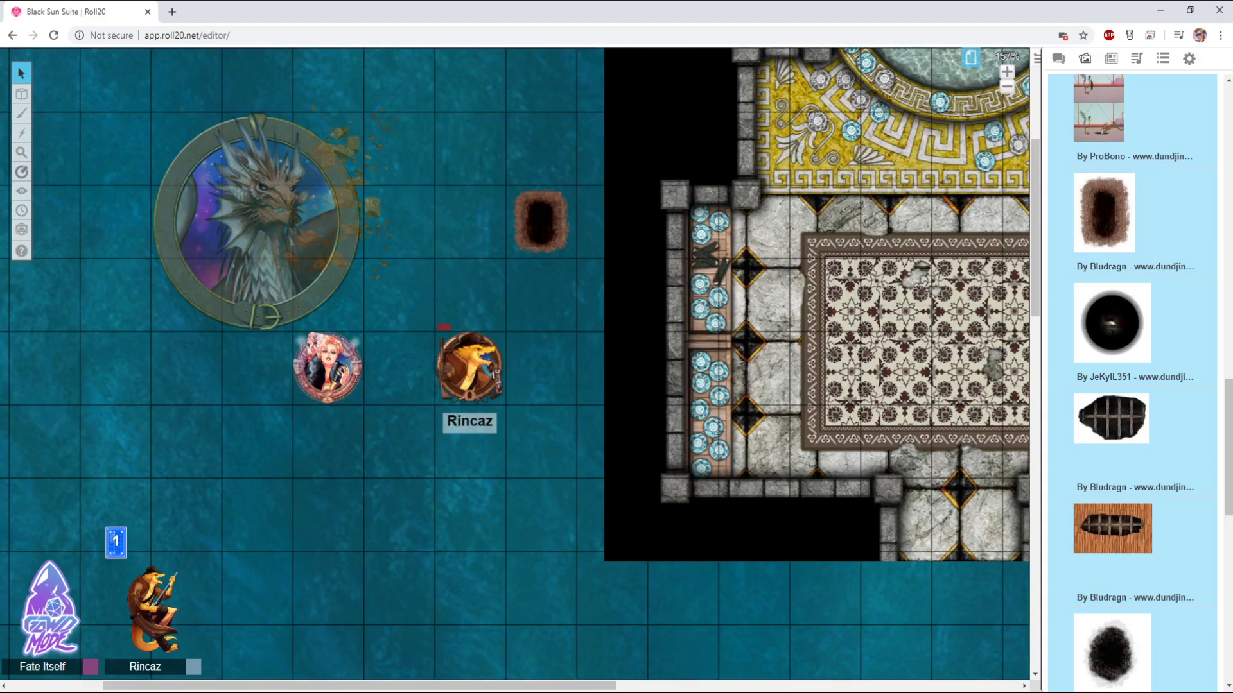
On the Map & Background layer, enlarge the pit to three by three squares and position it directly above Rincaz
mouse_move(21, 93)
click(89, 88)
click(541, 221)
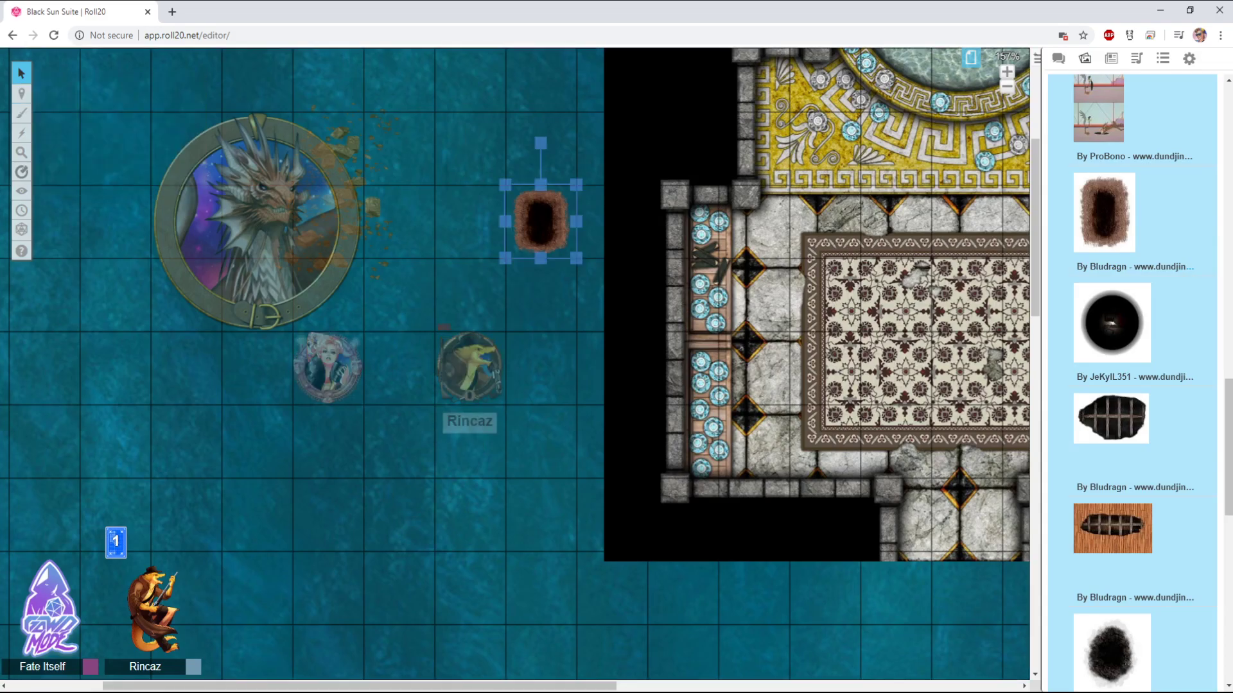
drag(506, 258, 363, 404)
drag(526, 285, 522, 193)
key(Escape)
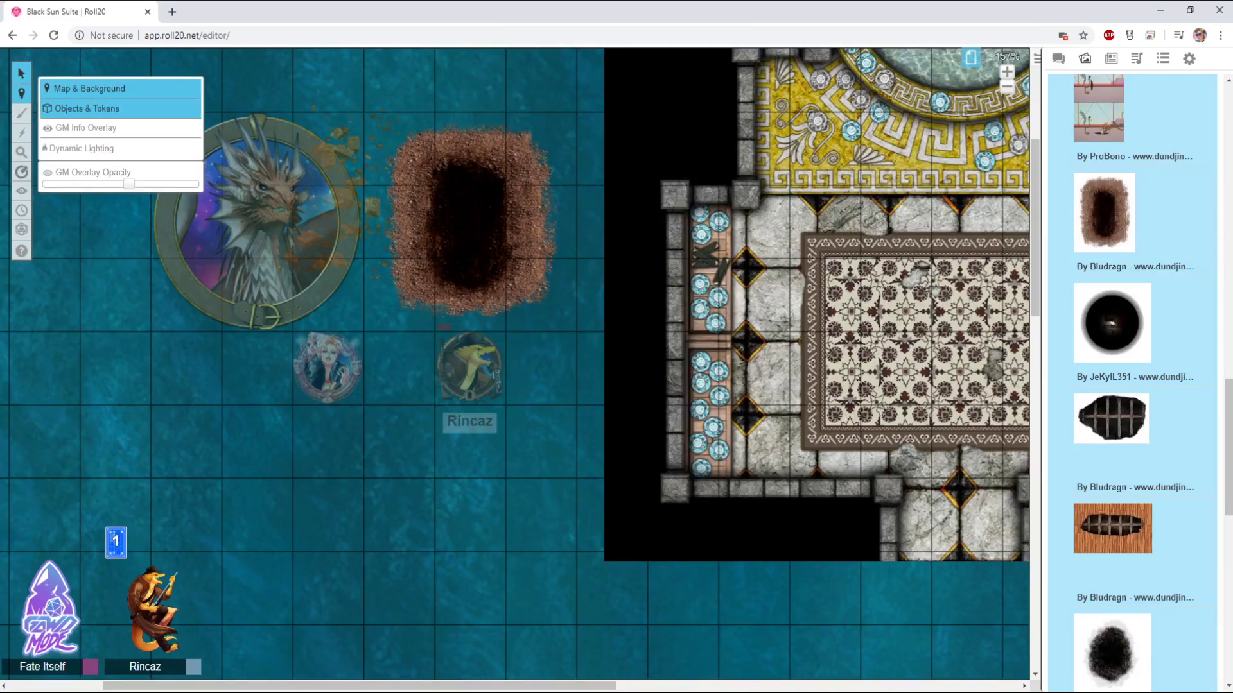
Switch to the GM Info Overlay layer and move the dragon token on top of the pit
click(87, 107)
mouse_move(21, 94)
click(86, 128)
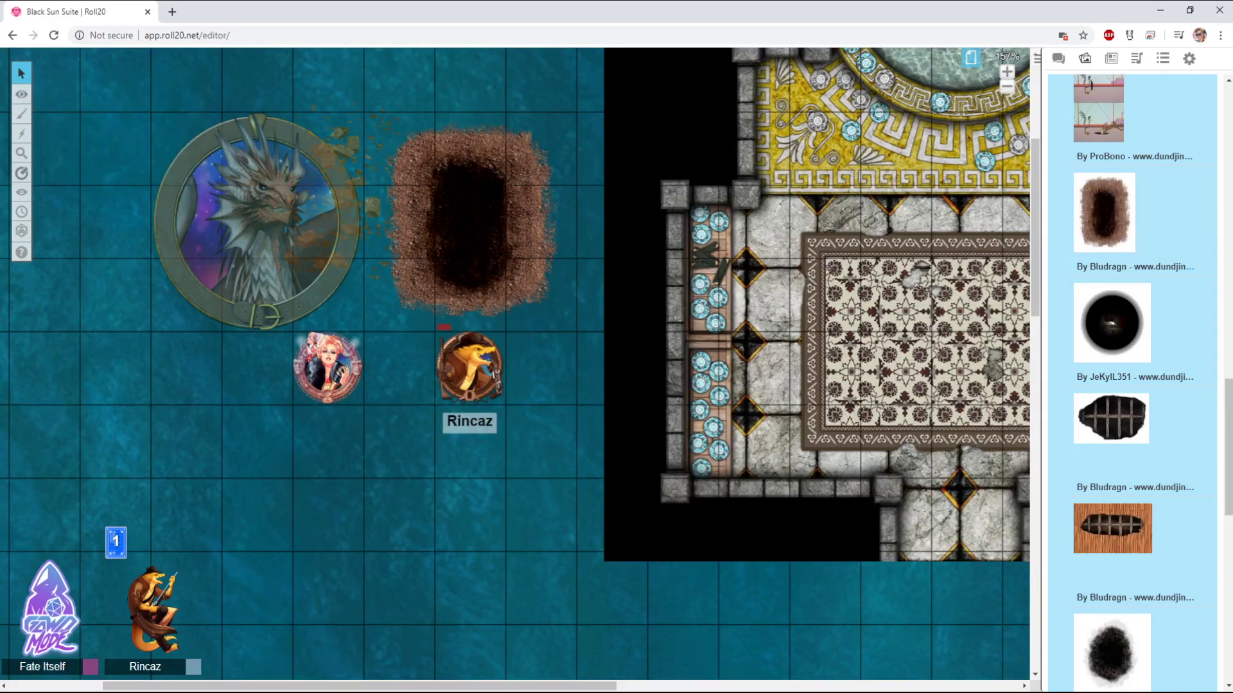
drag(257, 221, 469, 221)
key(Escape)
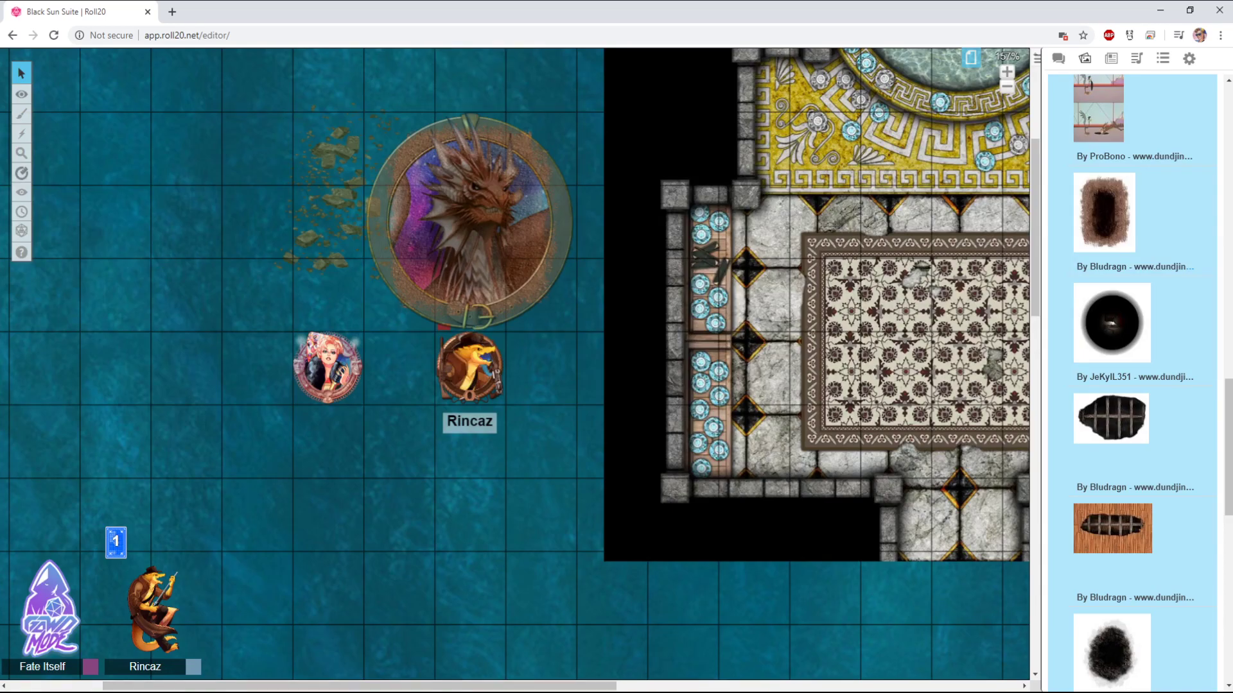
Set the dragon token's Bar 3 to 250 / 250 and save the changes
click(470, 221)
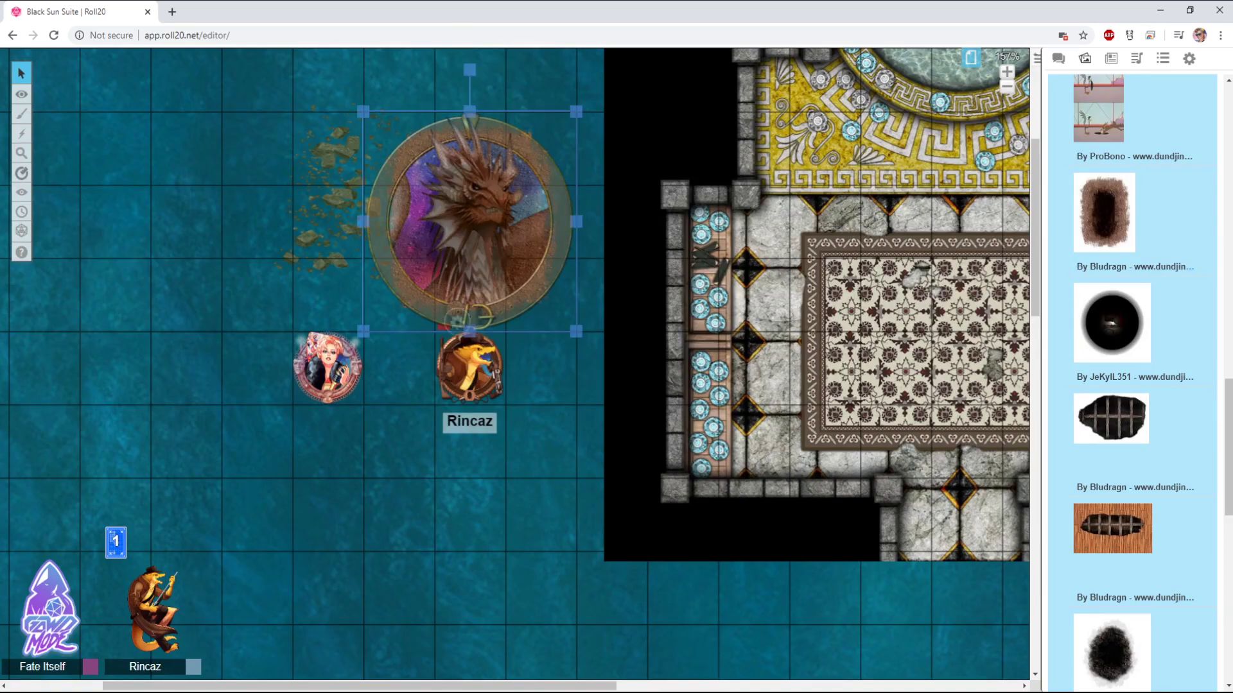
click(433, 364)
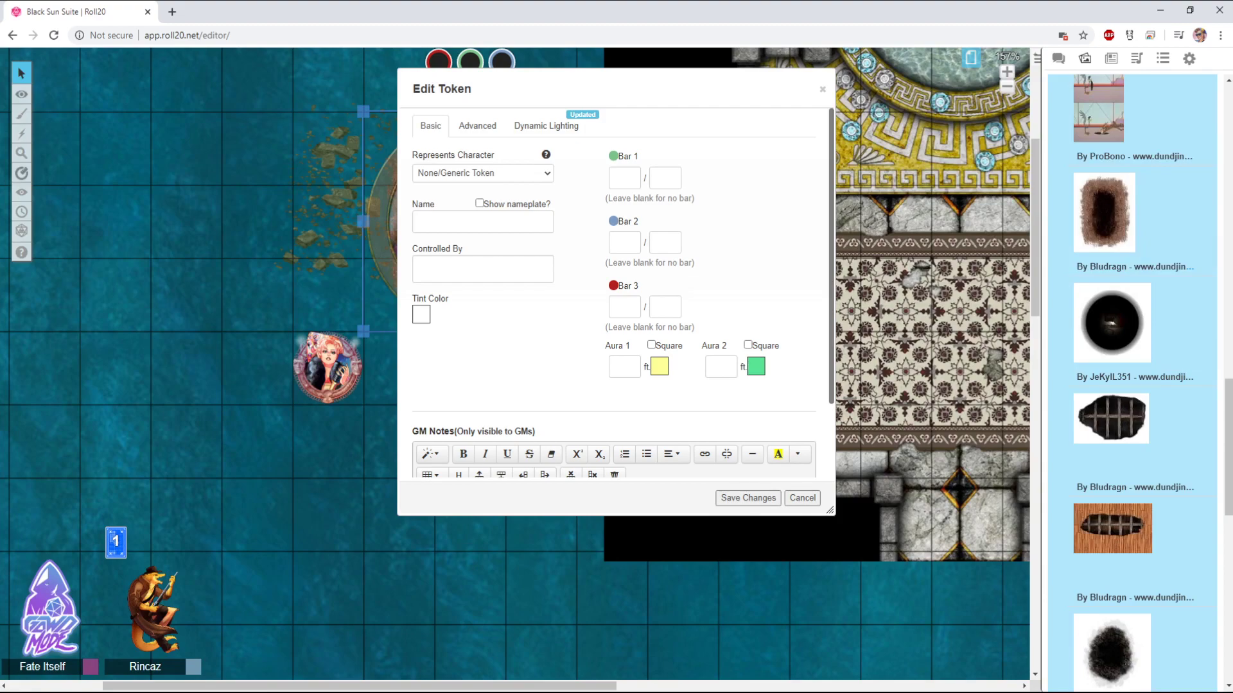
click(623, 306)
text(250)
click(665, 306)
text(250)
click(748, 499)
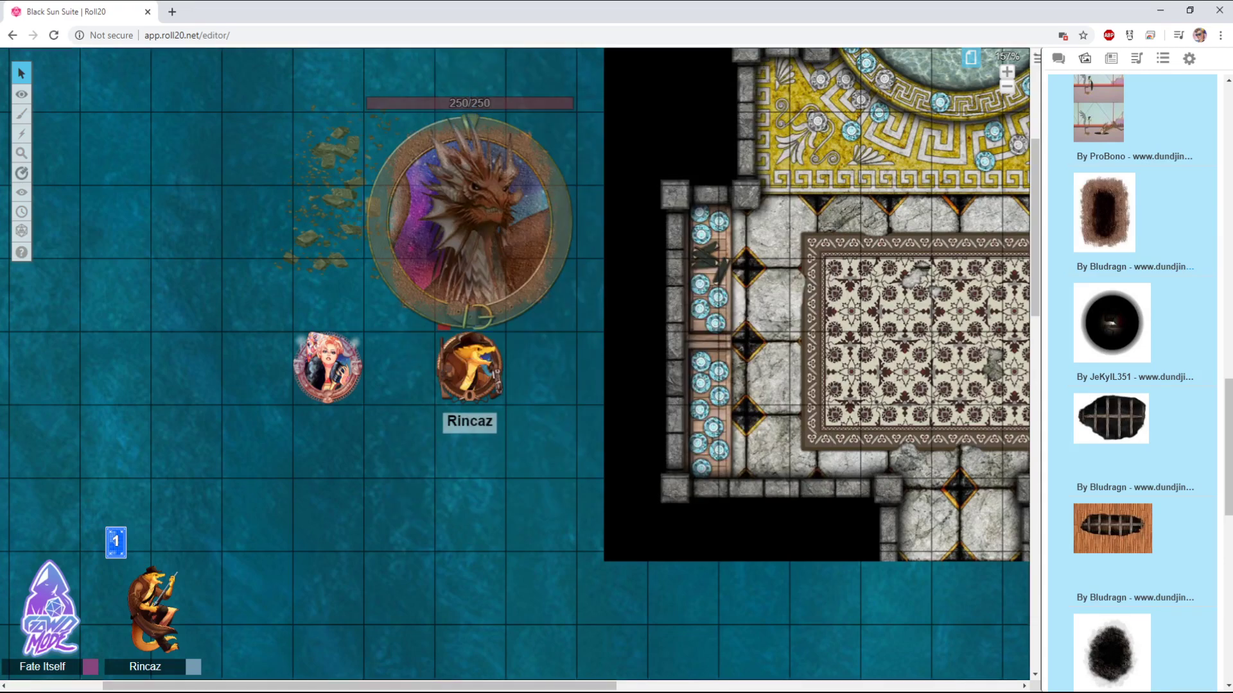
Deselect the dragon token and switch back to the Objects & Tokens layer
click(469, 221)
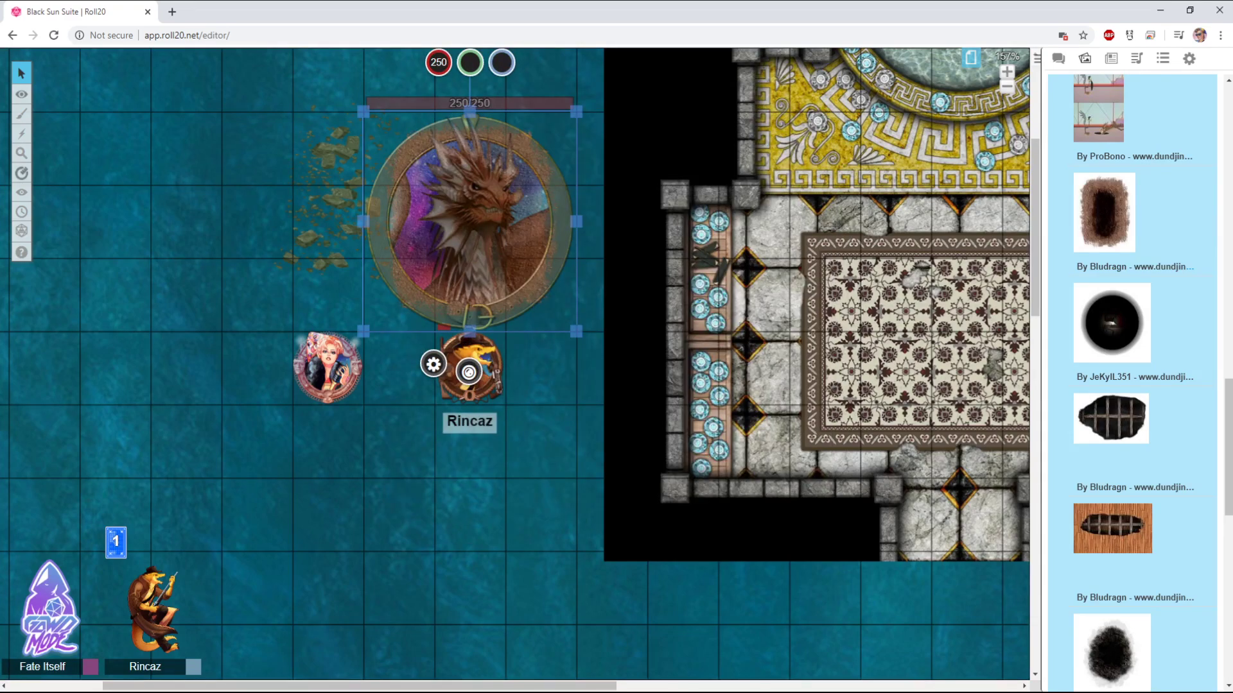
mouse_move(21, 94)
key(Escape)
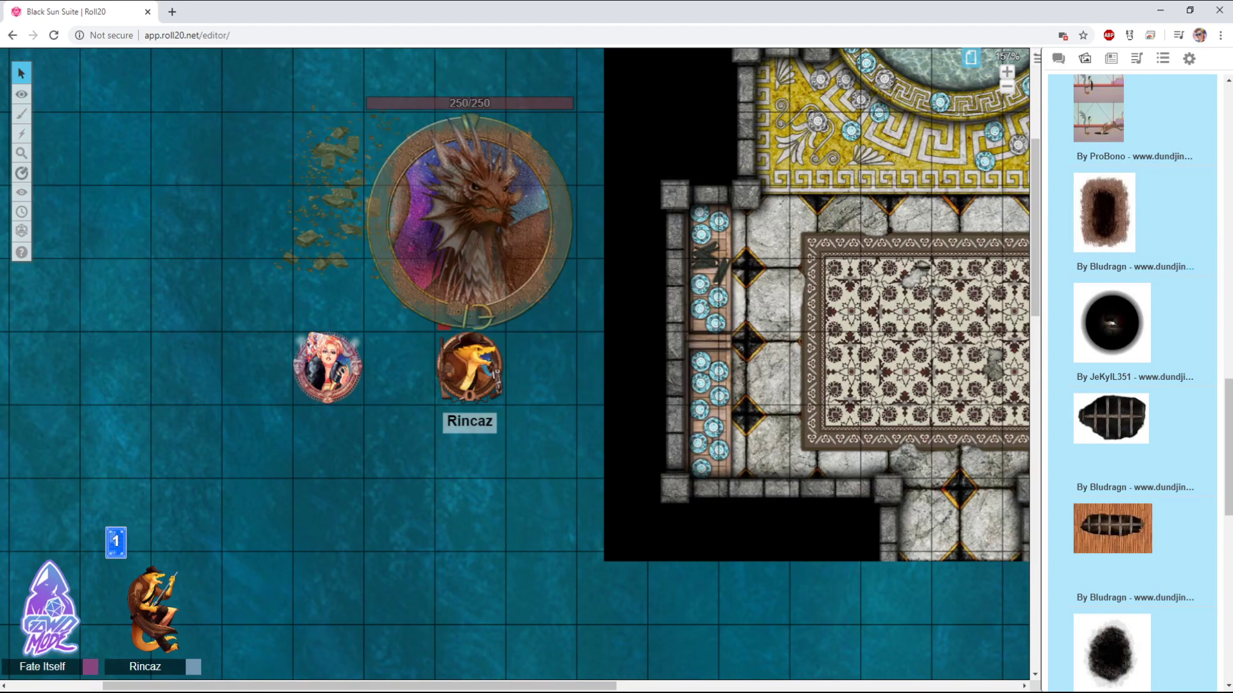
click(83, 108)
mouse_move(469, 368)
mouse_down()
mouse_move(415, 392)
mouse_move(469, 366)
mouse_up()
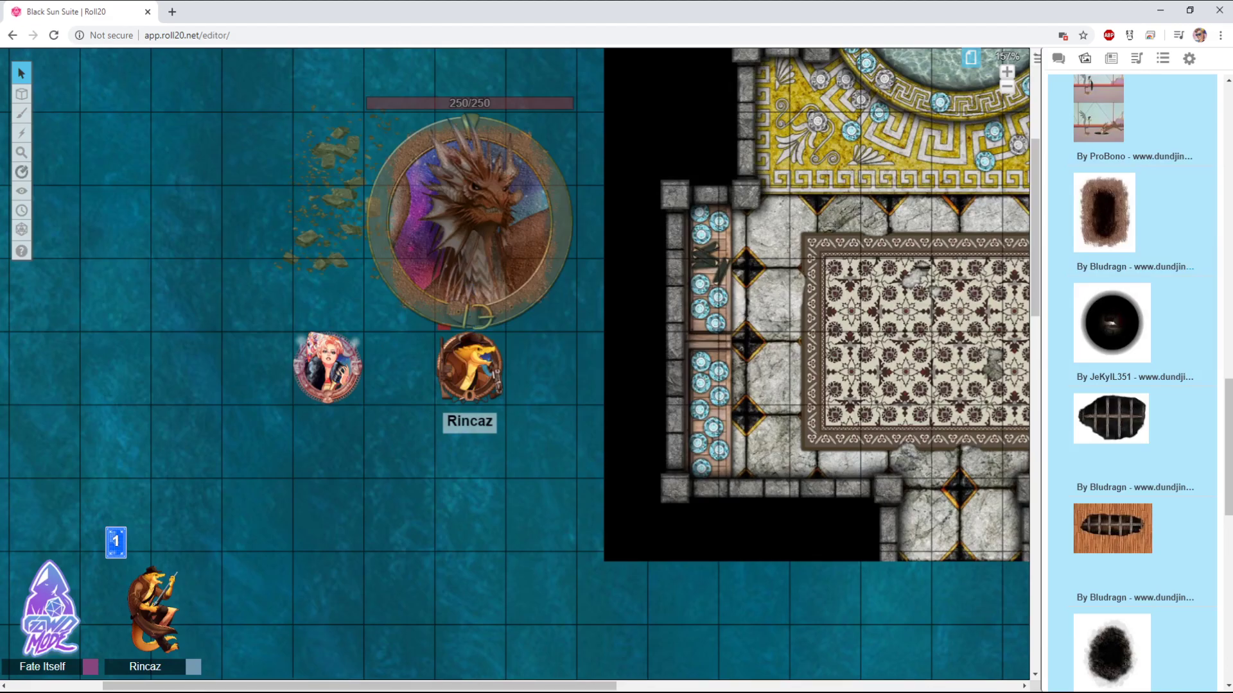
From the GM Info Overlay layer, move the dragon token above Rincaz to the Token Layer
mouse_move(21, 94)
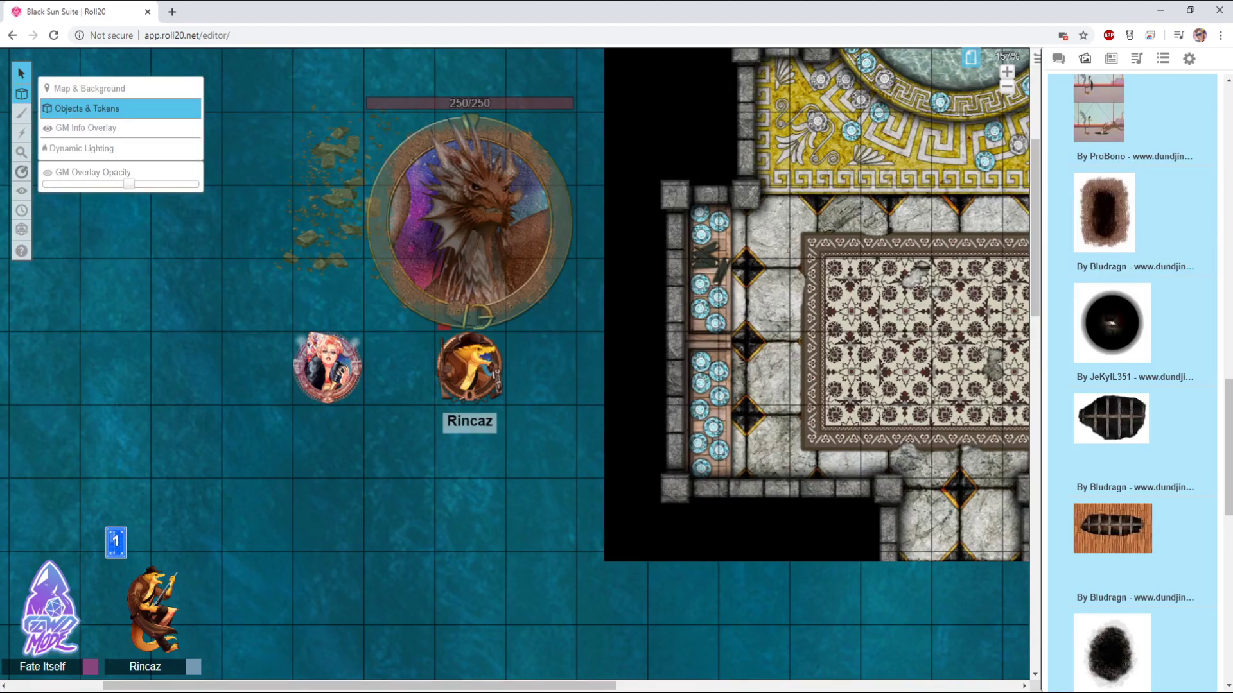
click(85, 128)
click(86, 127)
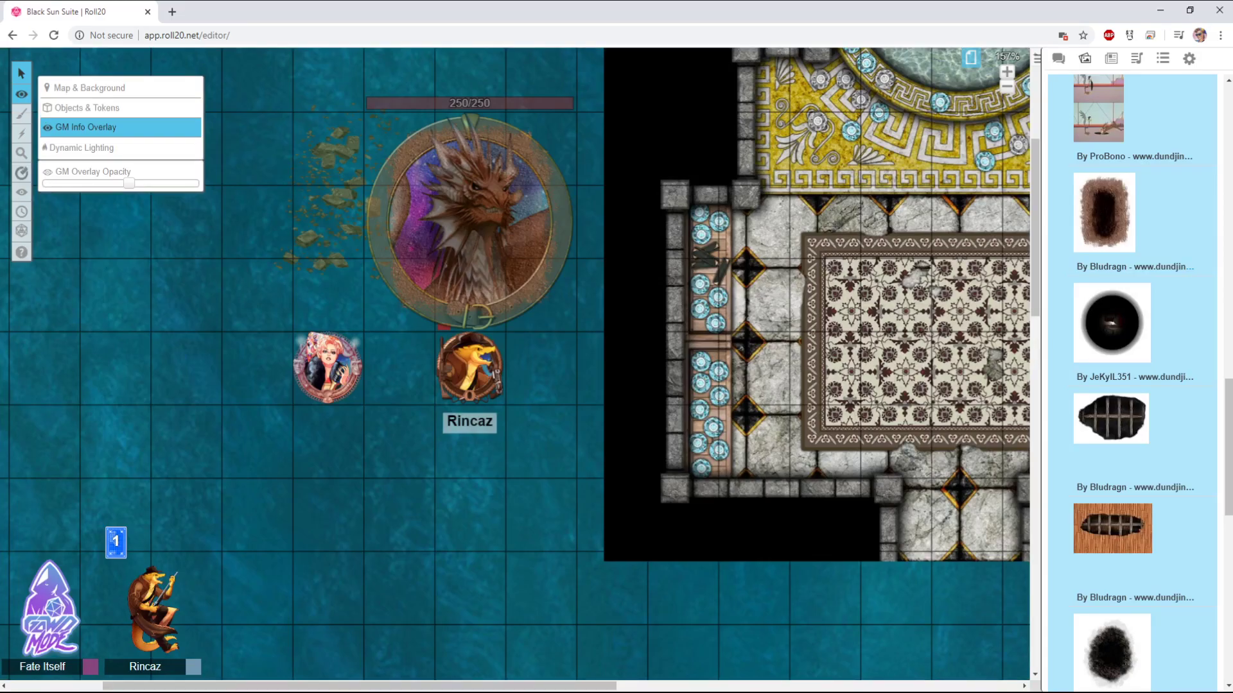
right_click(475, 161)
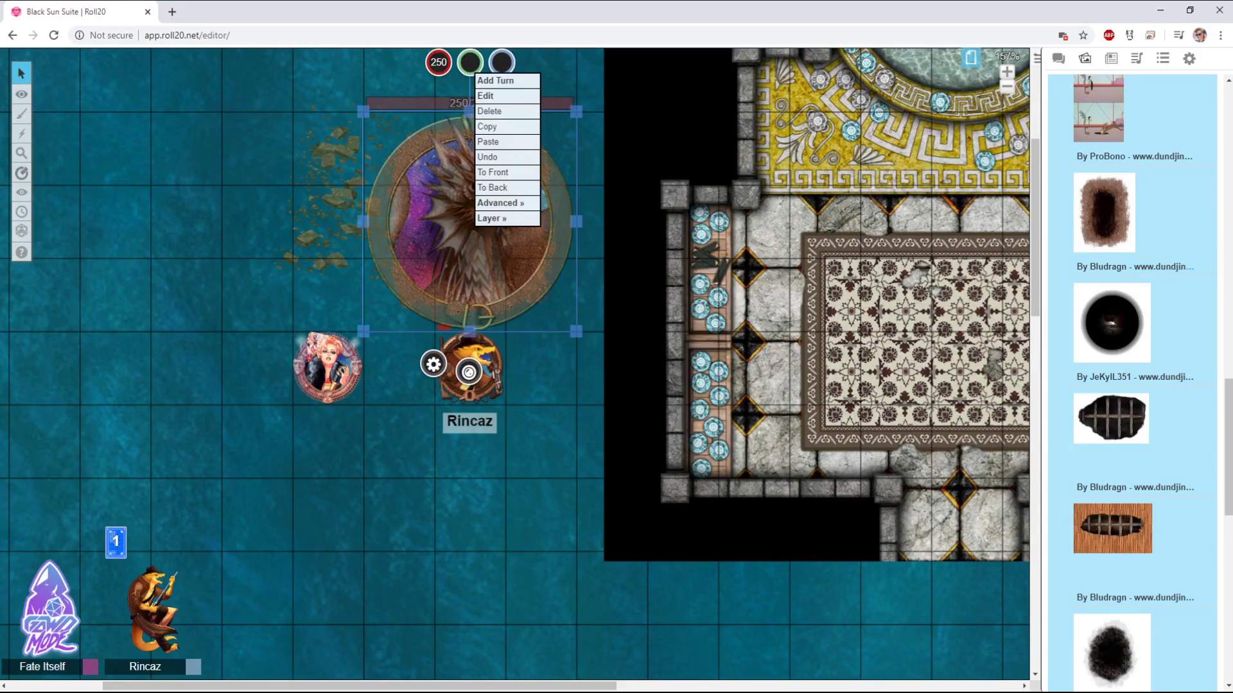
mouse_move(492, 218)
click(571, 235)
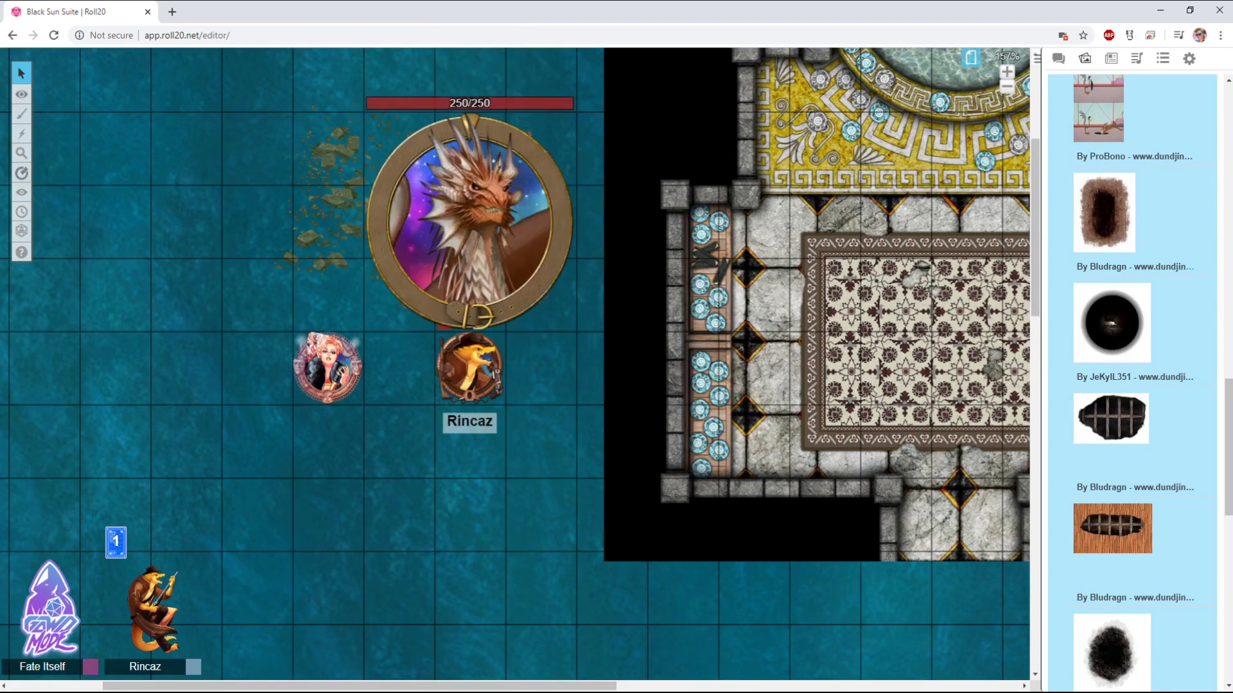
Return to the Objects & Tokens layer, select the dragon token there, and deselect it again
mouse_move(21, 93)
click(83, 108)
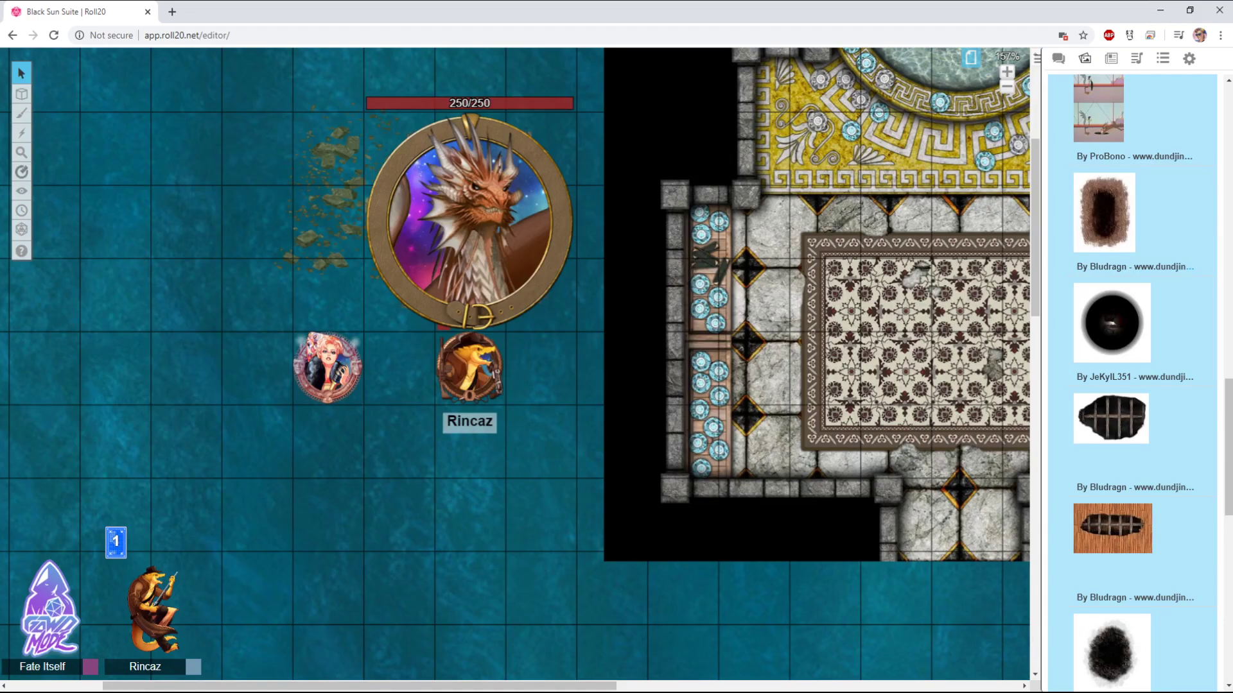
scroll(514, 363, up, 4)
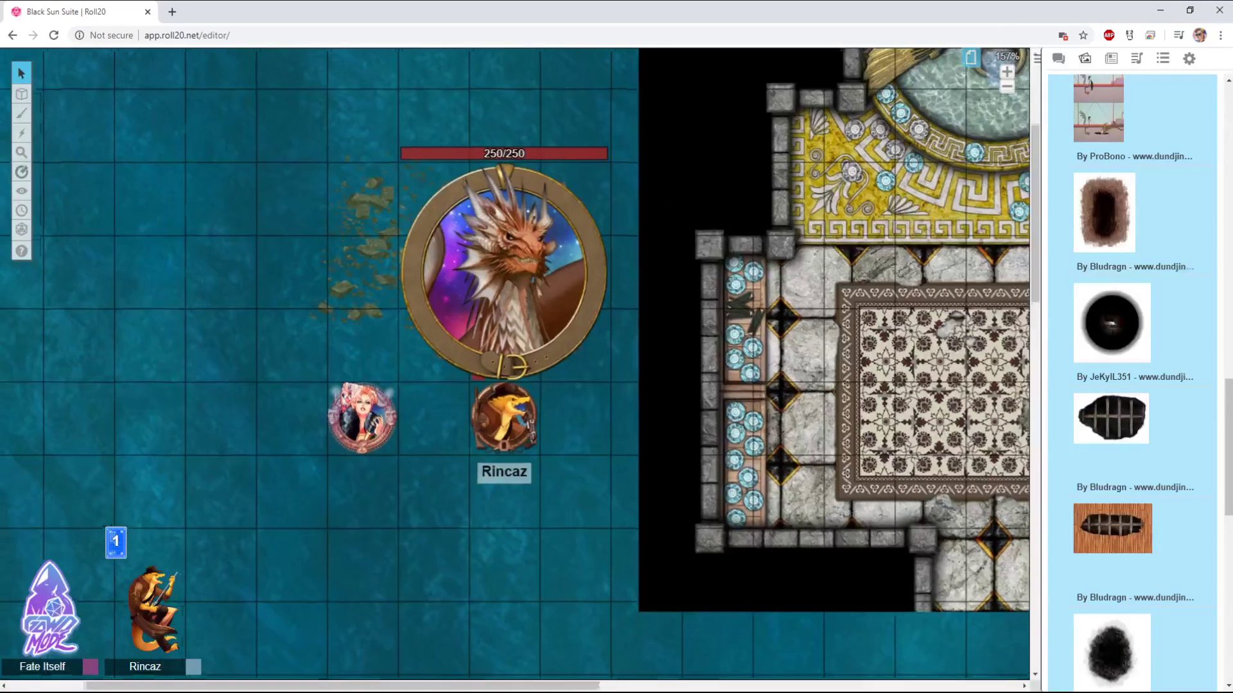
scroll(514, 363, up, 1)
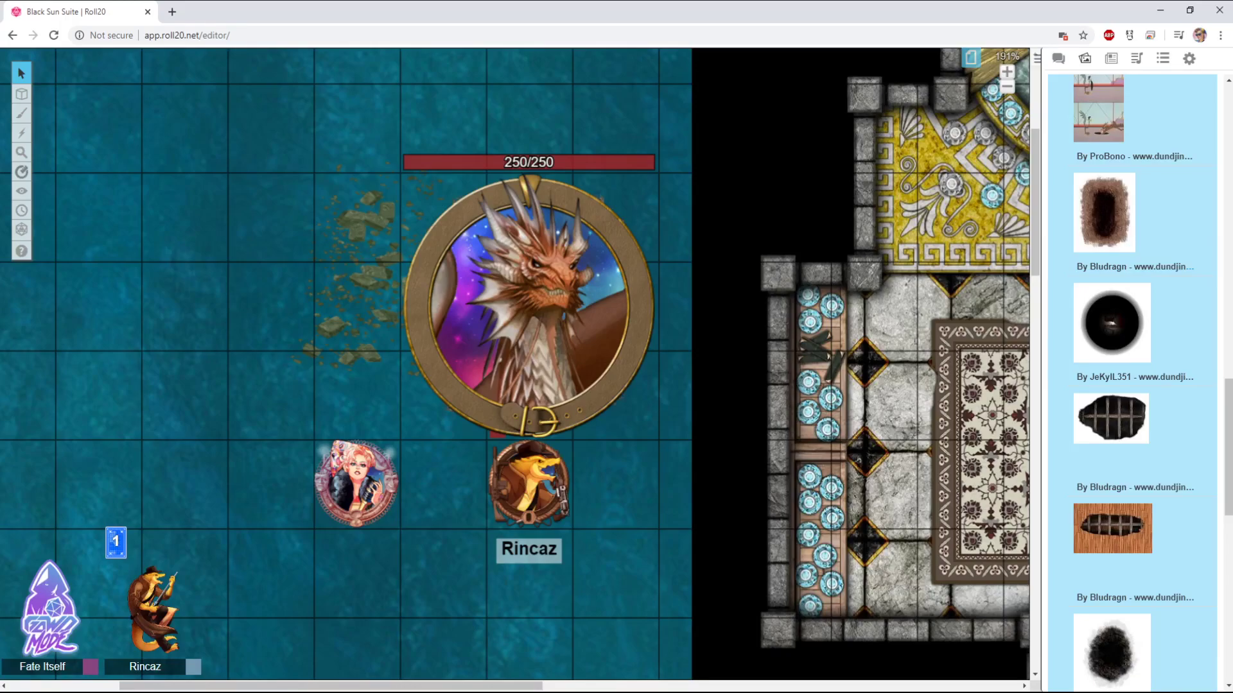
click(529, 305)
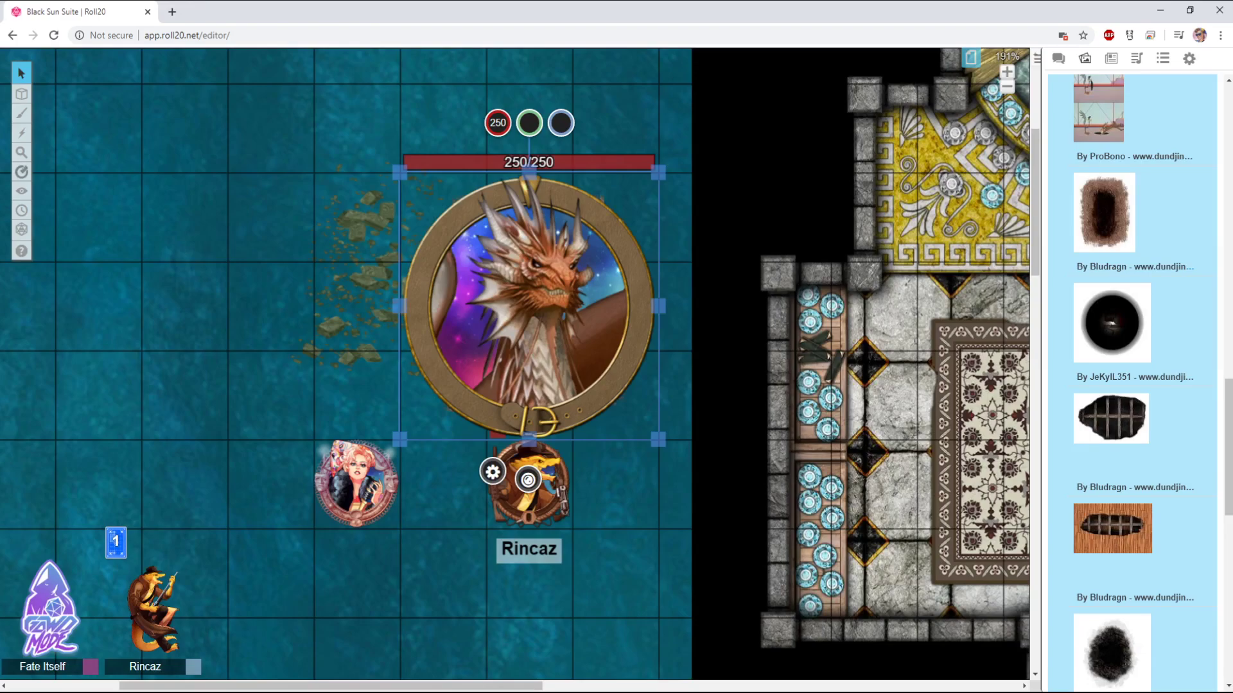
key(Escape)
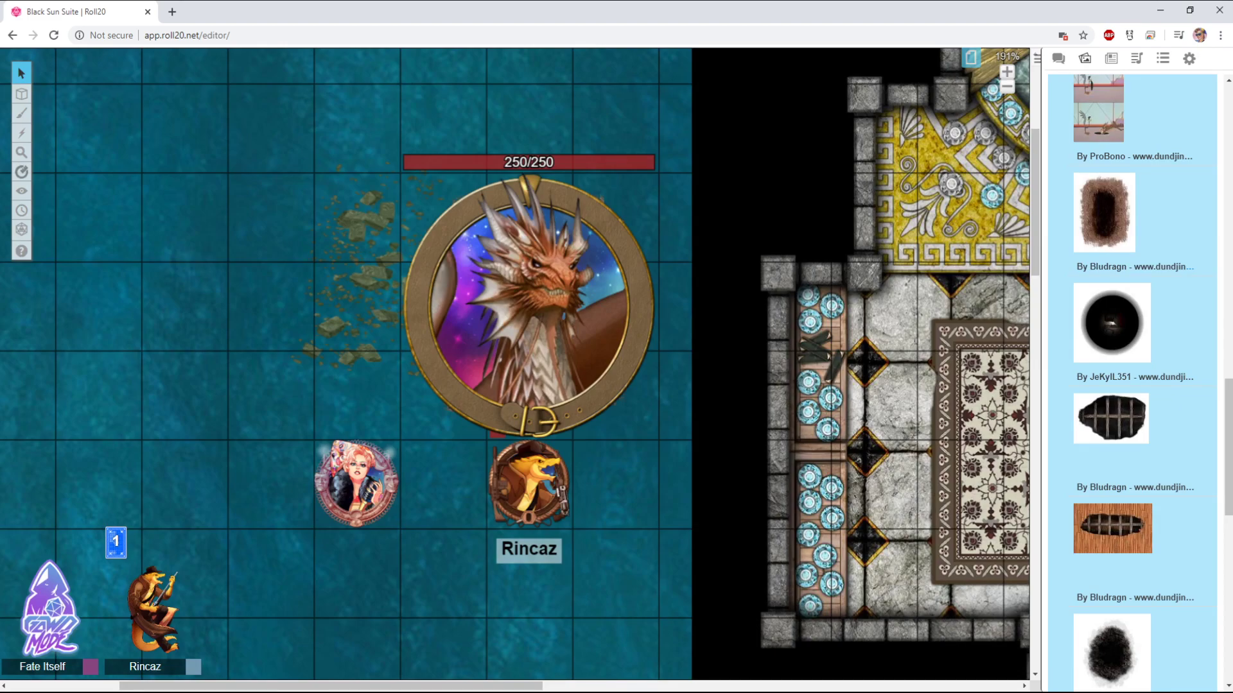
Try to open the dragon token's options from the GM Info Overlay layer and return to Objects & Tokens
mouse_move(21, 94)
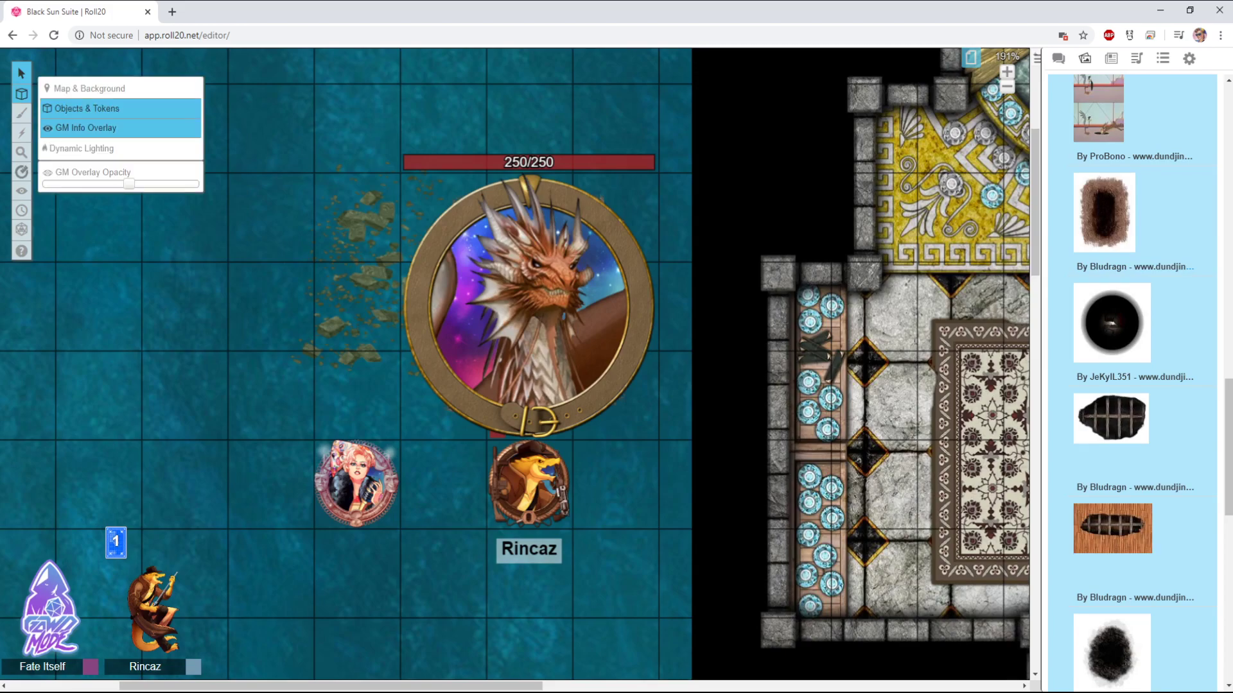
click(85, 127)
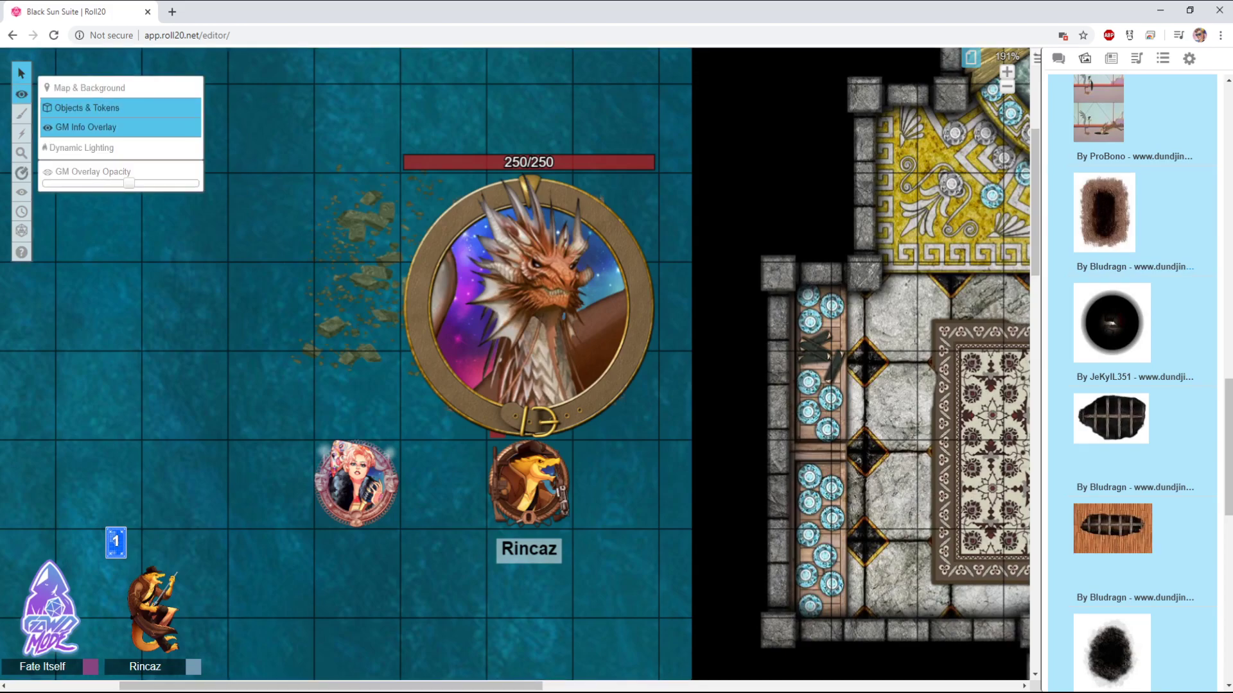
click(87, 108)
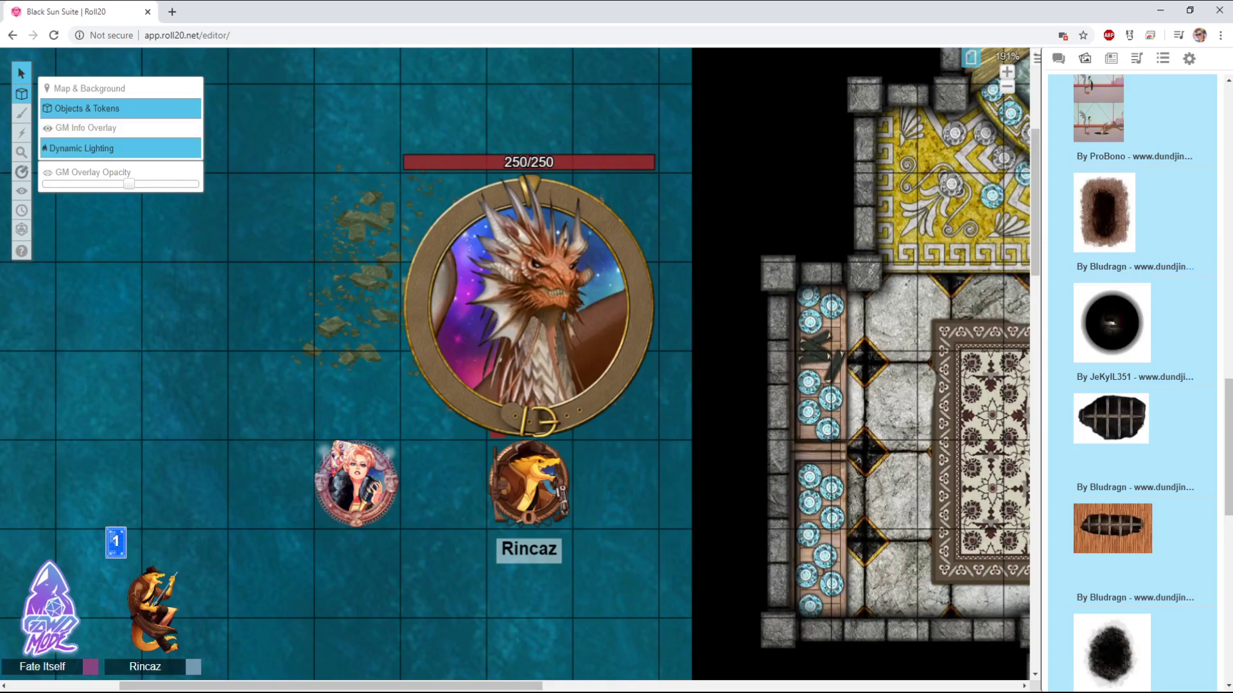
click(86, 127)
right_click(539, 265)
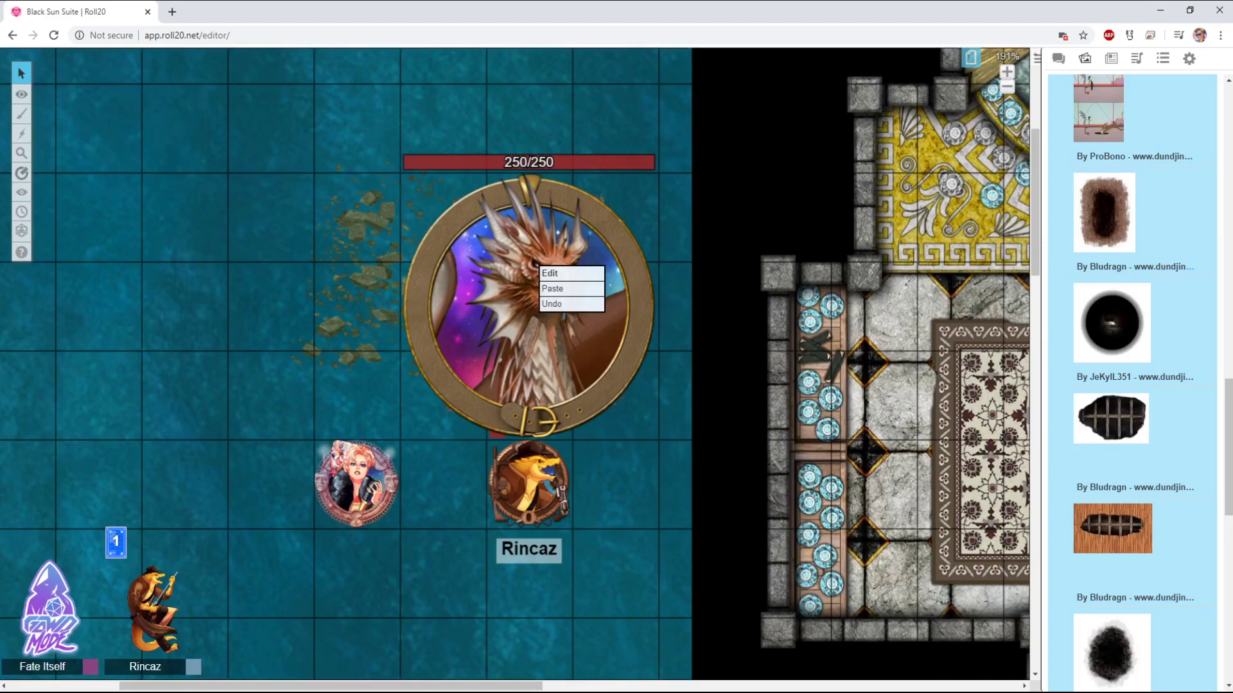
mouse_move(21, 95)
click(86, 108)
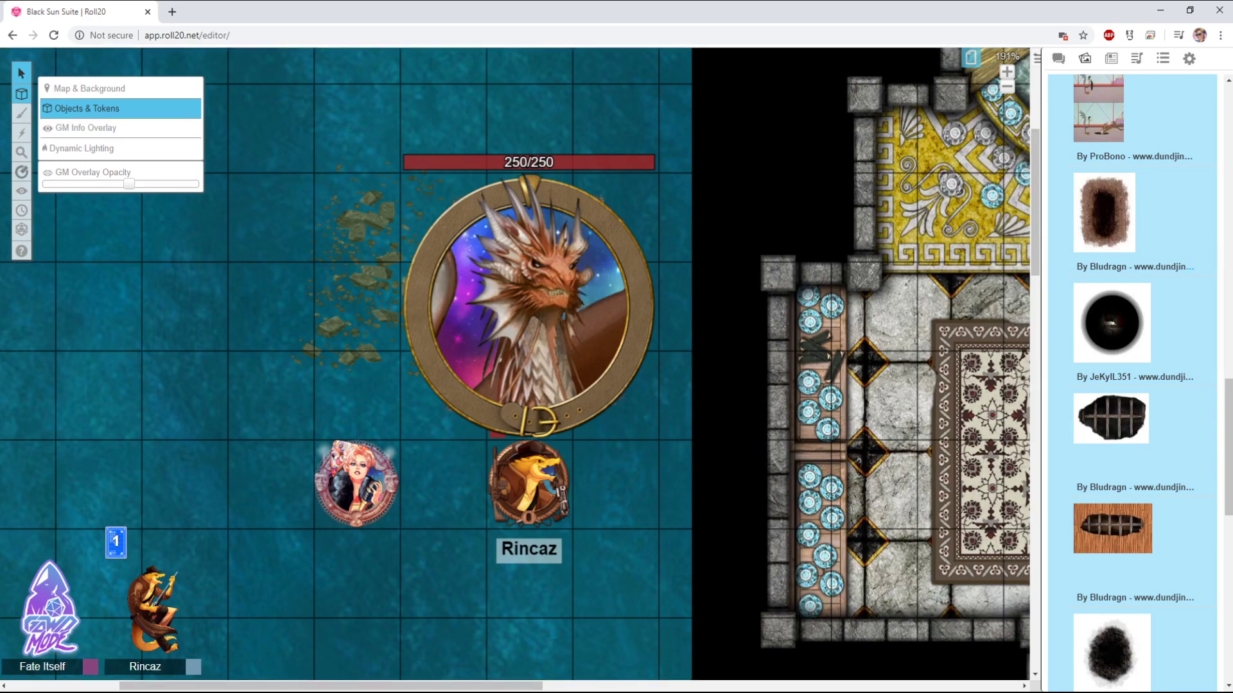
Review the page details in the Jungle (Copy) page settings, including grid, fog of war and dynamic lighting, without making changes
click(971, 58)
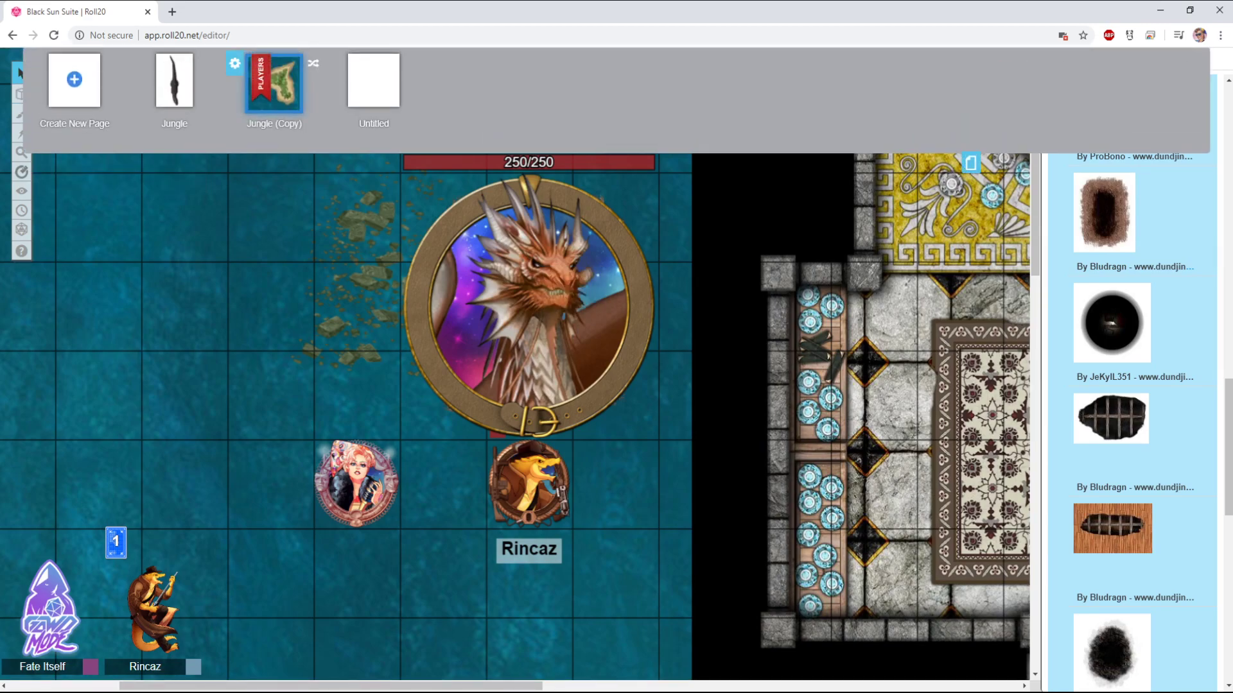
click(235, 63)
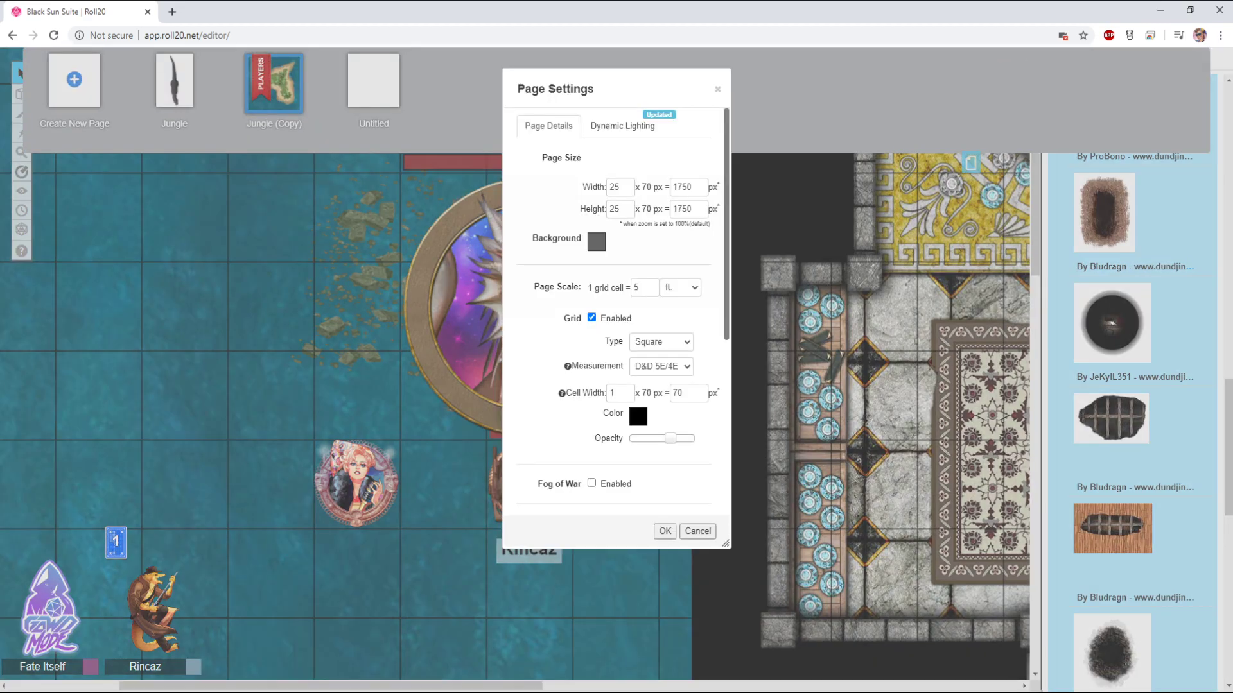
scroll(614, 308, down, 1)
scroll(614, 308, down, 3)
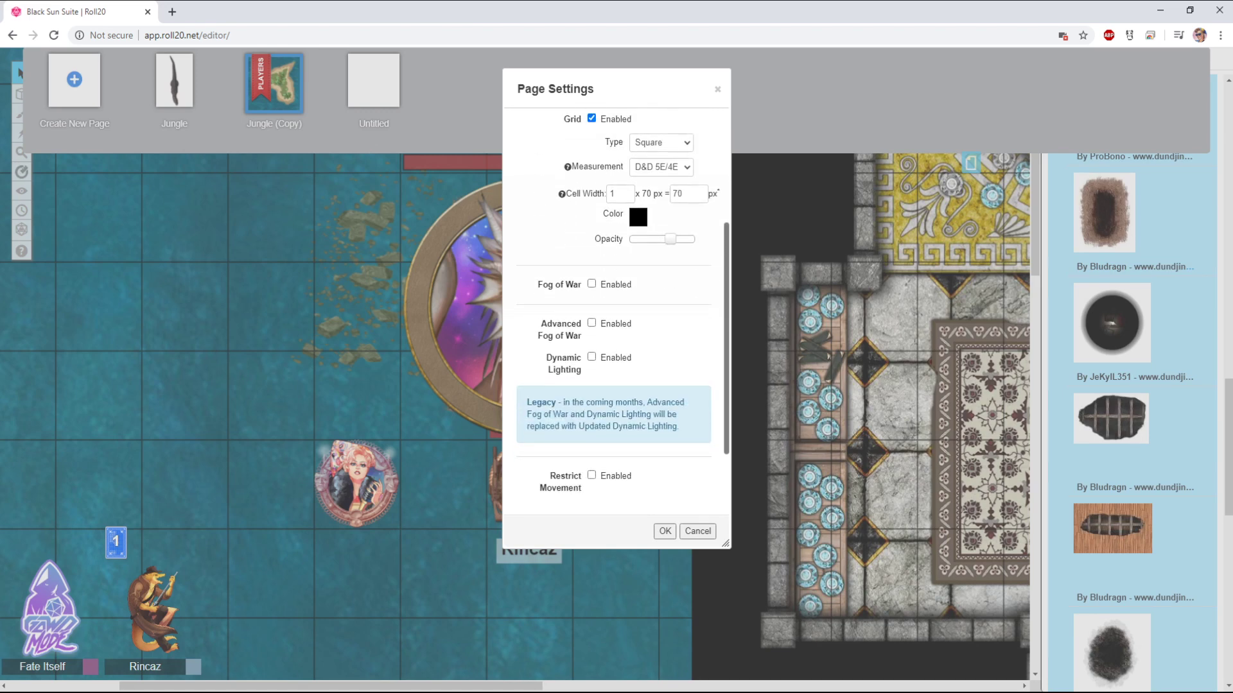
scroll(614, 308, down, 1)
scroll(614, 308, up, 5)
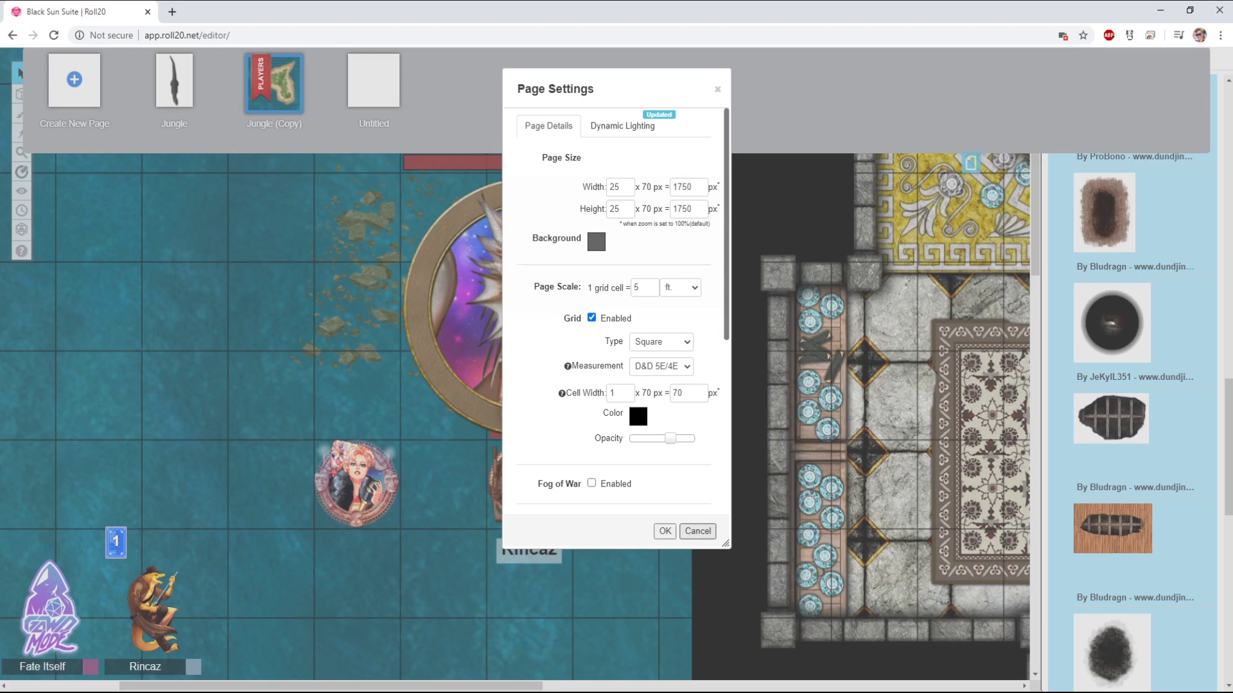
click(697, 531)
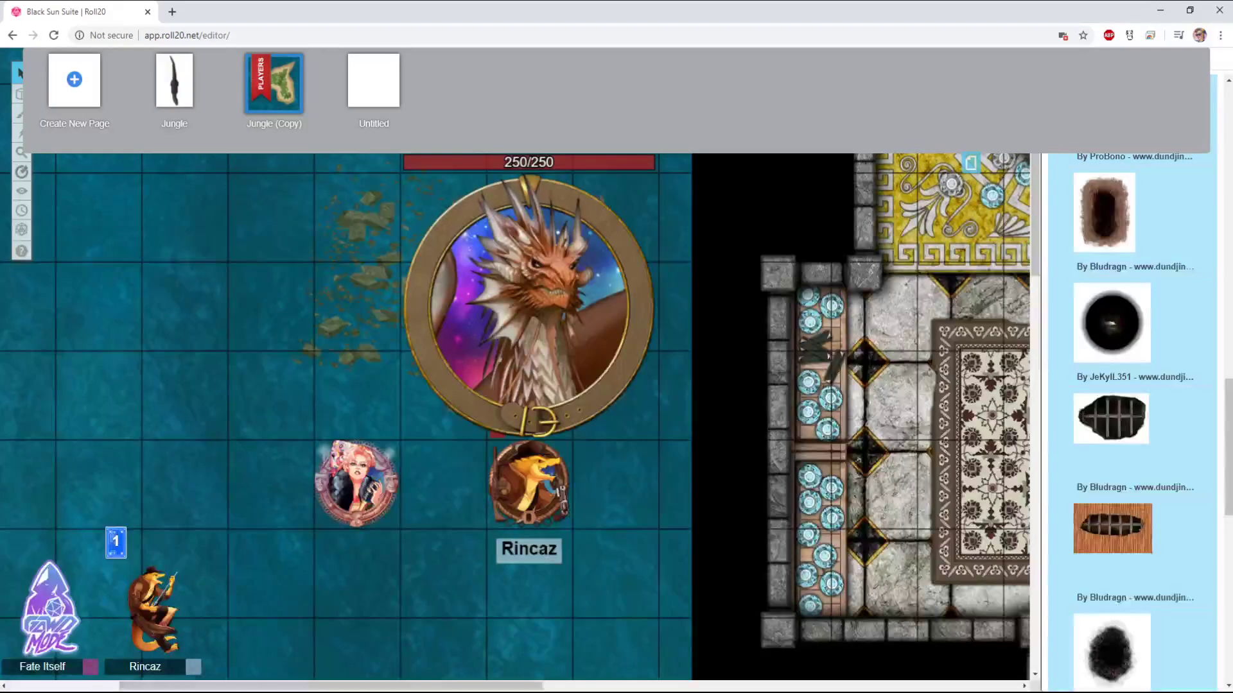
click(971, 163)
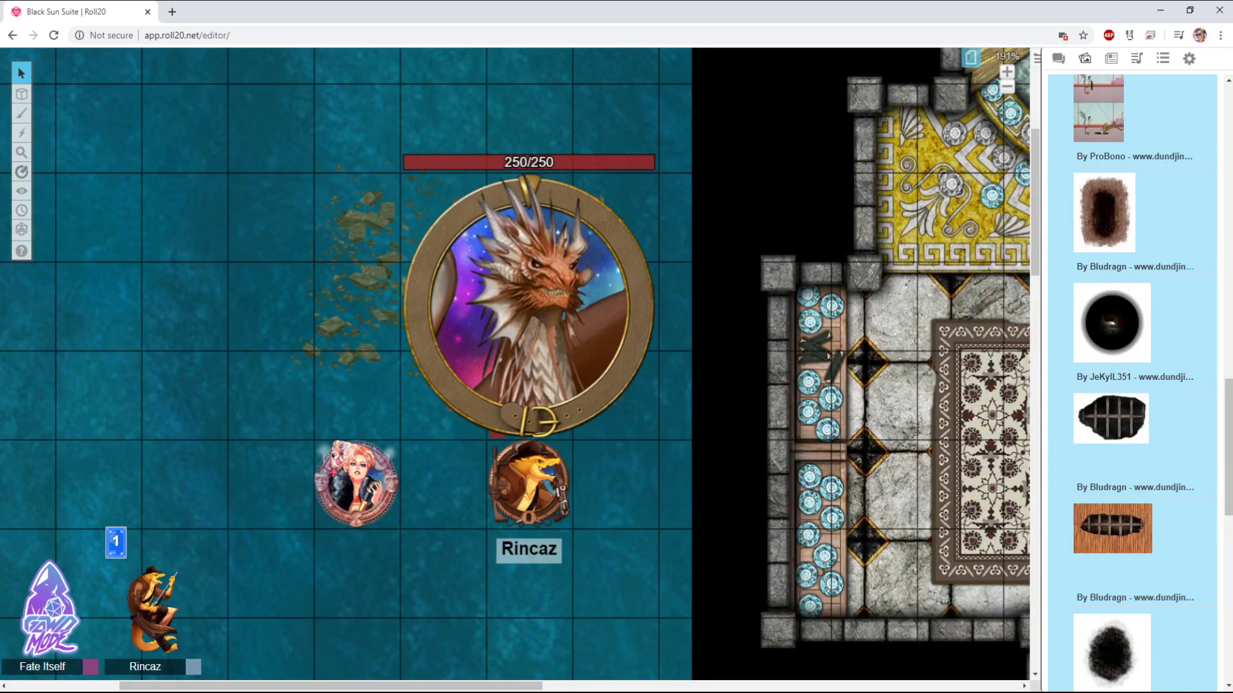
From the Objects & Tokens layer, move the dragon token back to the GM Layer
mouse_move(21, 93)
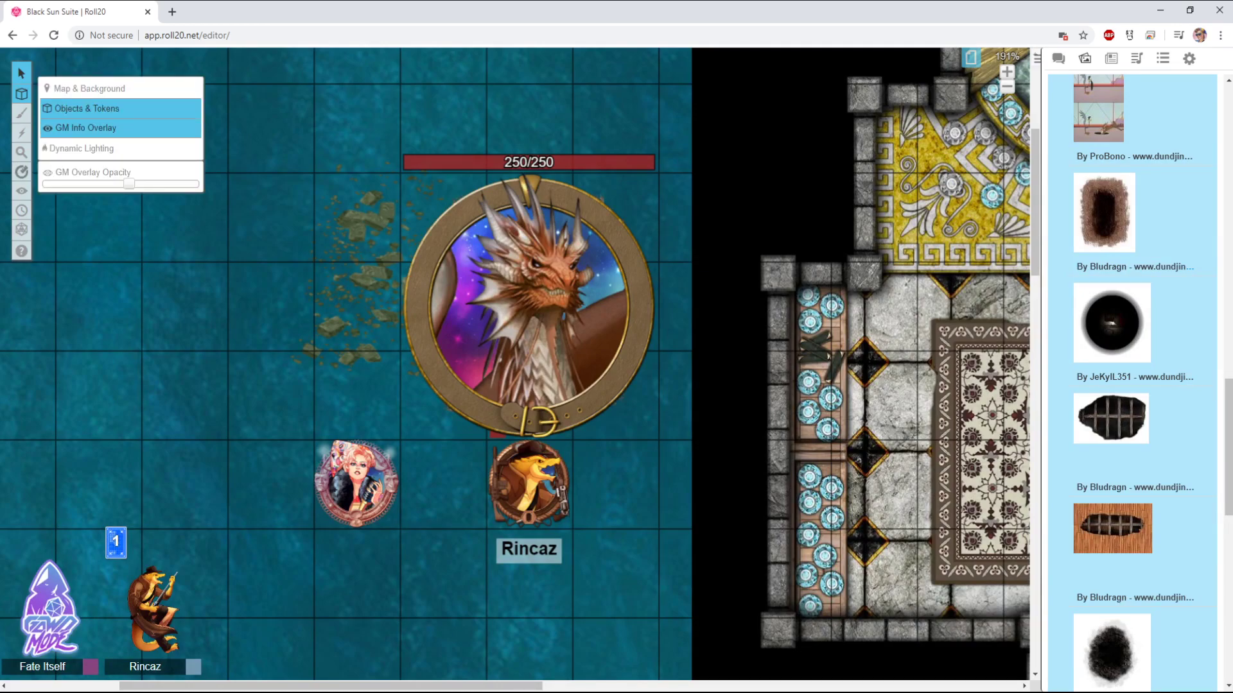
click(85, 128)
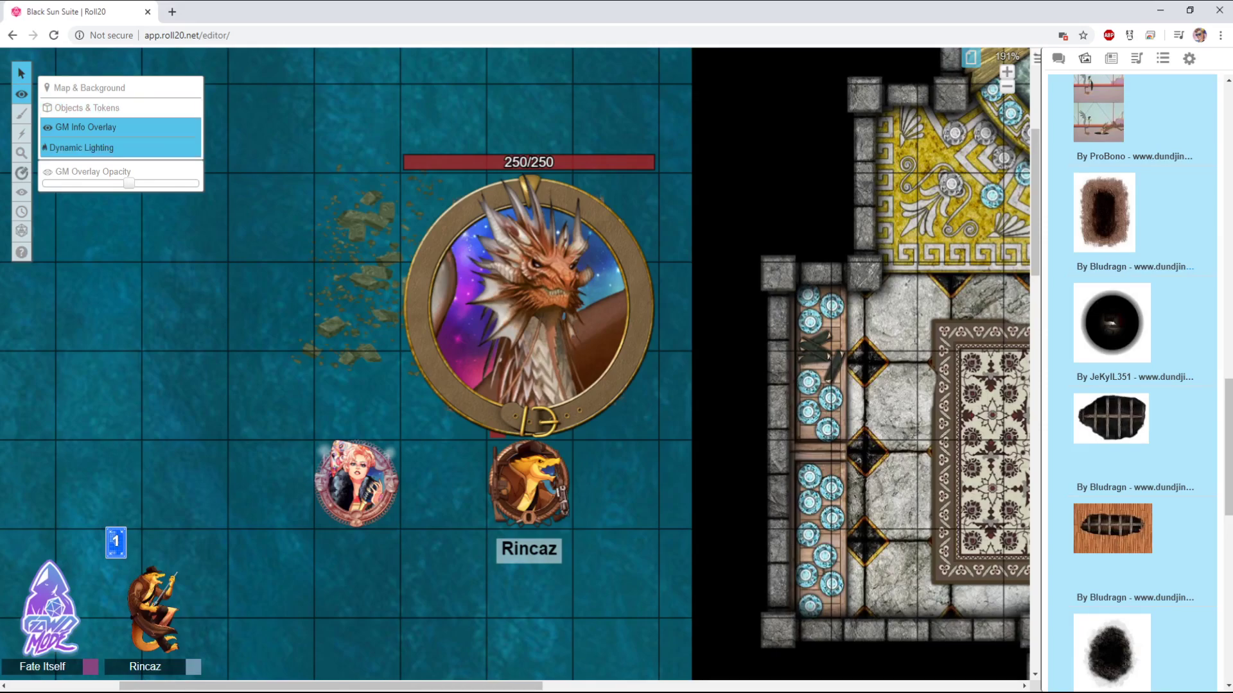
click(84, 108)
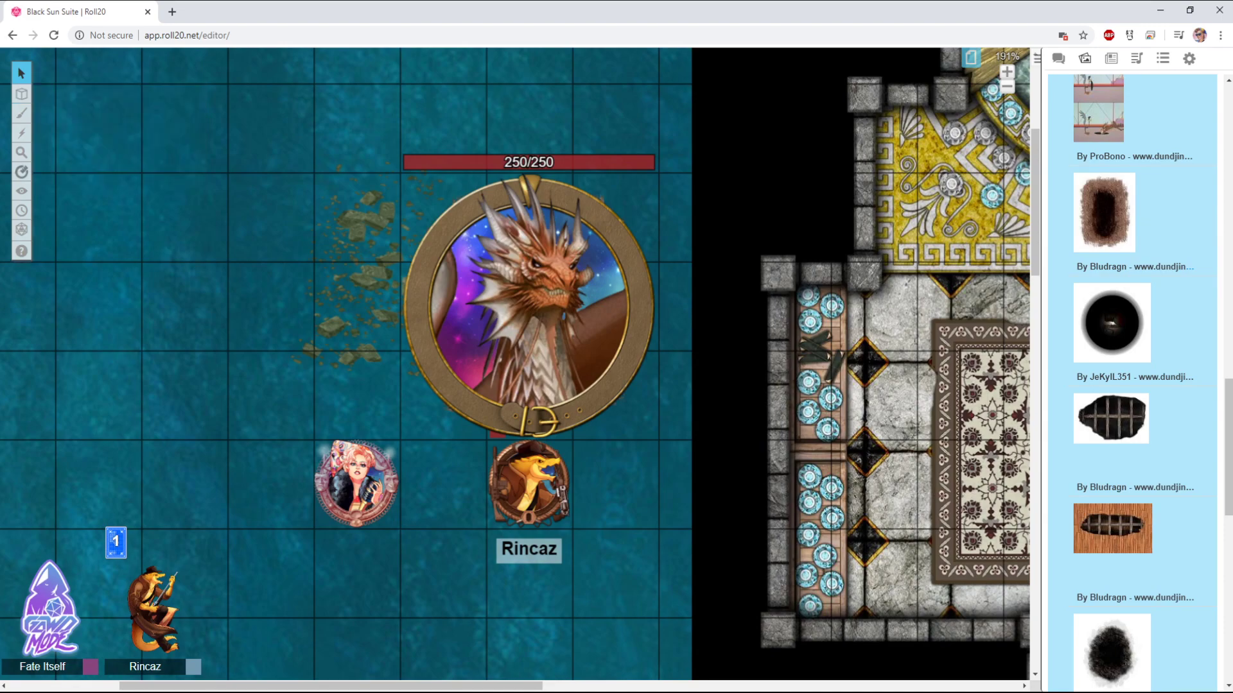
right_click(508, 165)
mouse_move(525, 307)
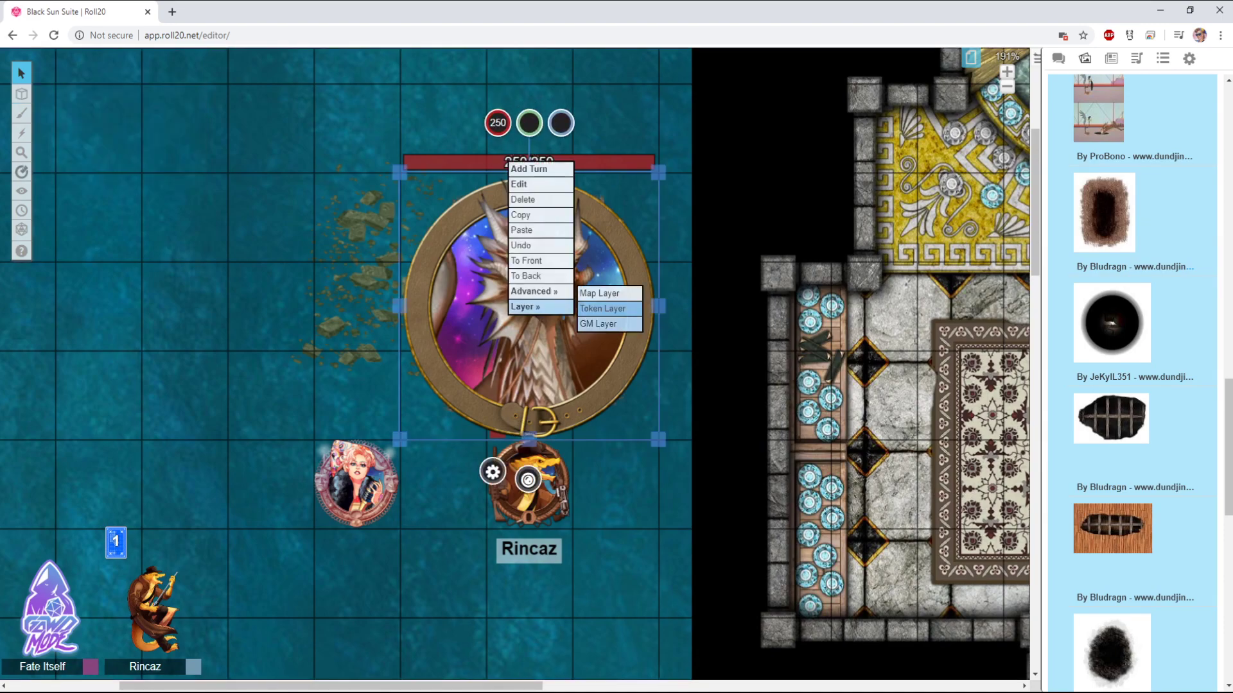
click(598, 323)
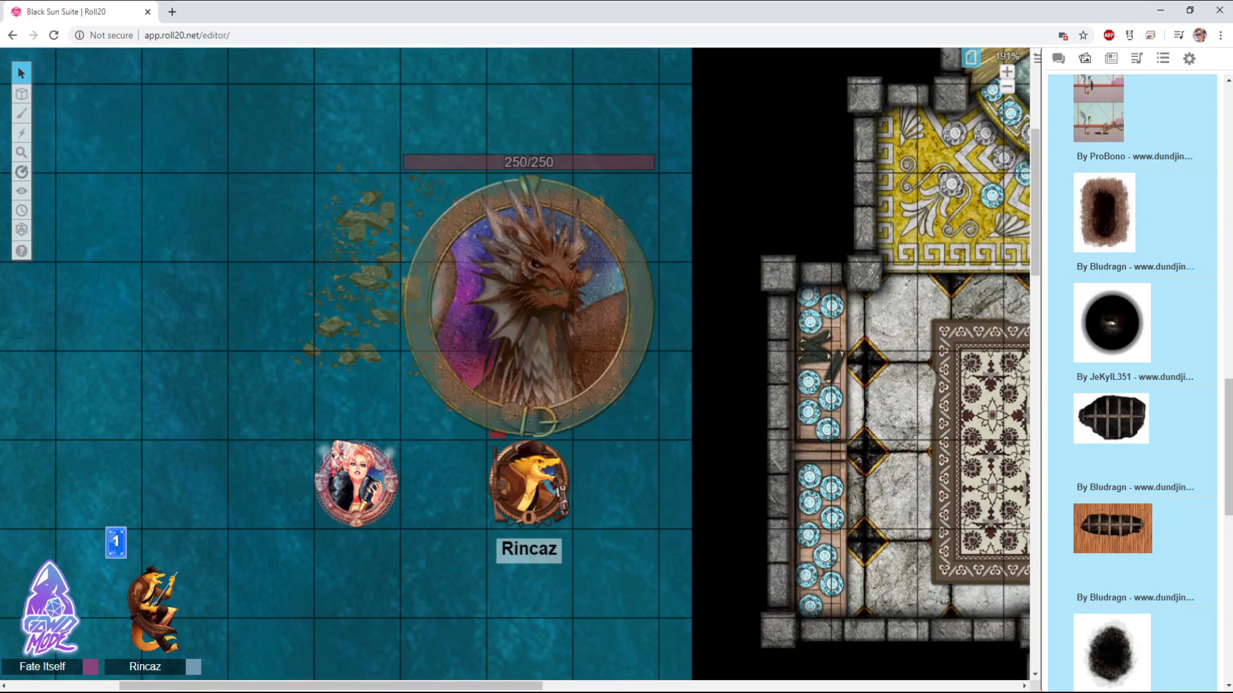
Try a lower and a higher GM Overlay Opacity, and leave it slightly above the middle of its range
mouse_move(21, 94)
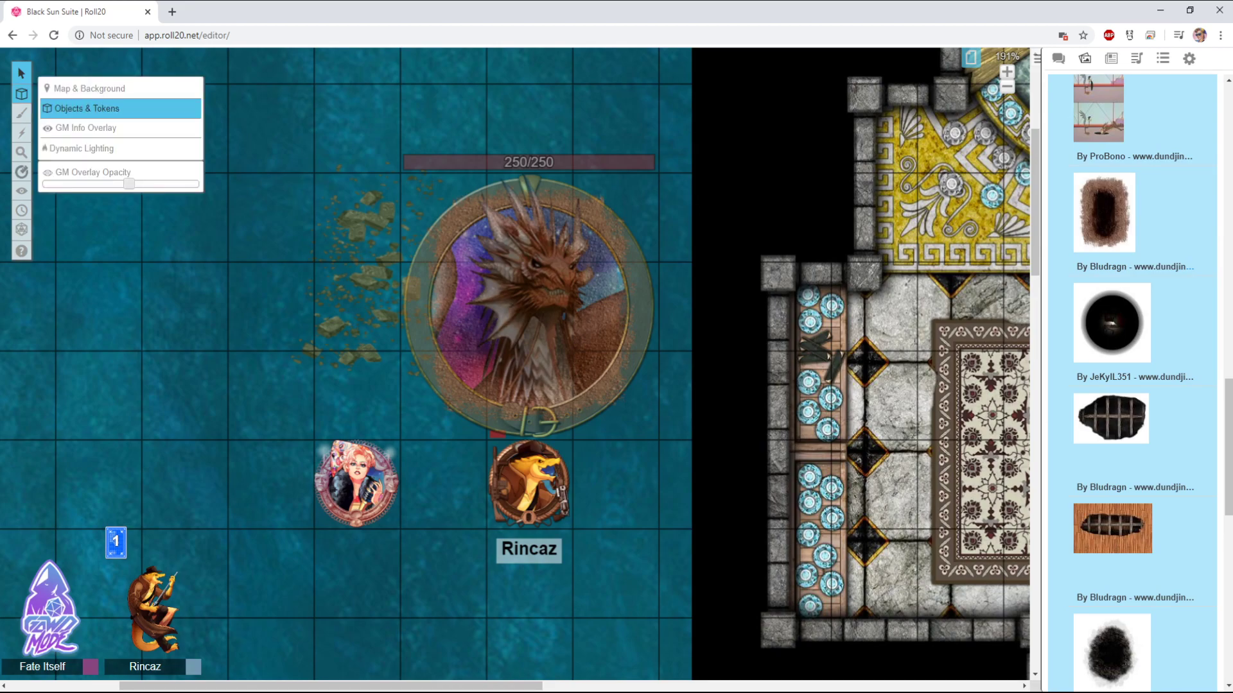
drag(128, 184, 79, 184)
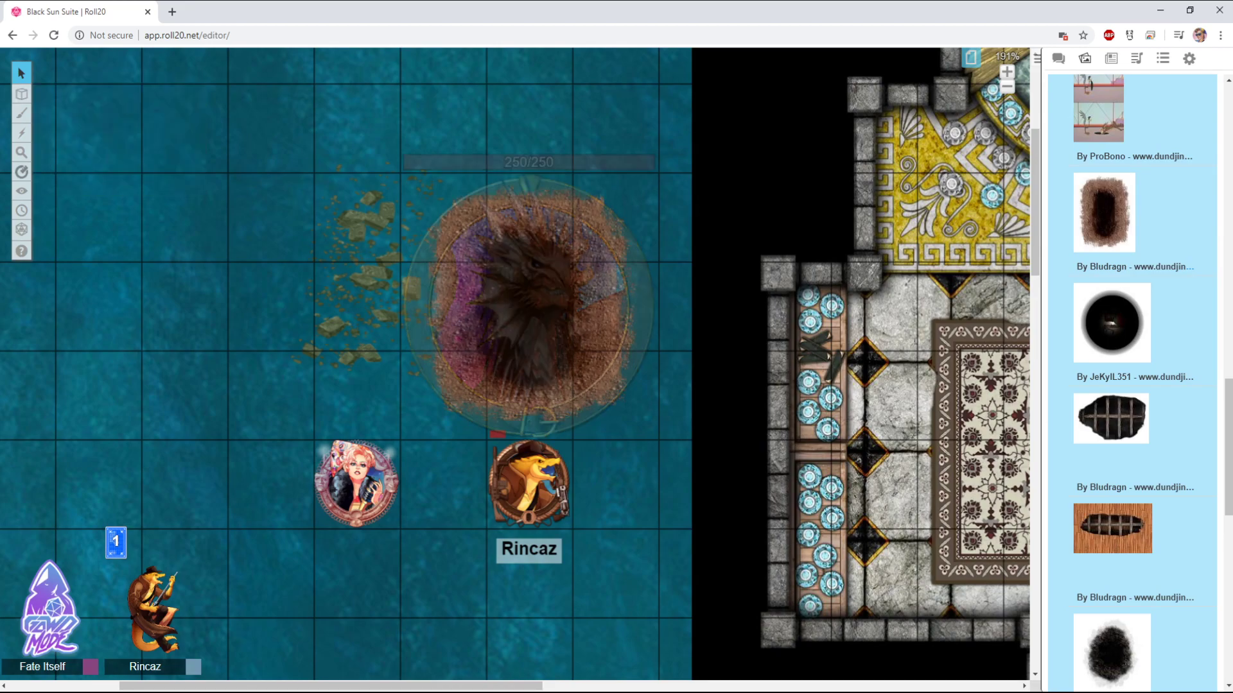
mouse_move(21, 94)
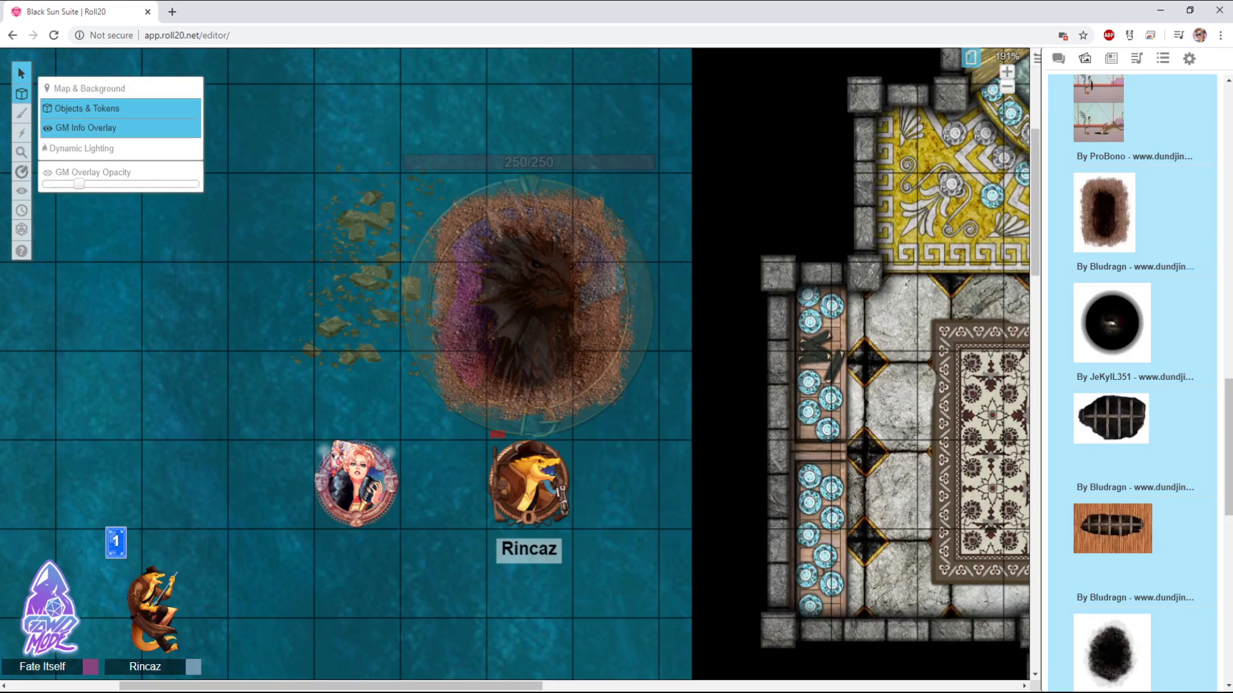
drag(79, 183, 151, 183)
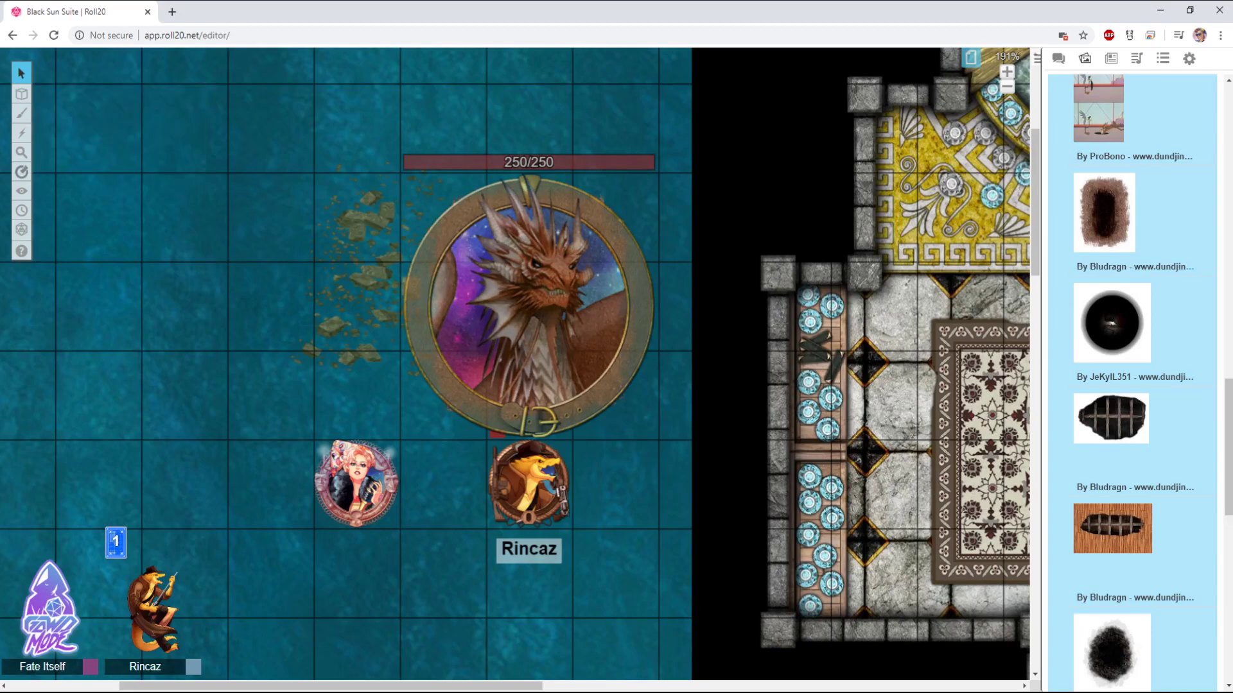
mouse_move(21, 94)
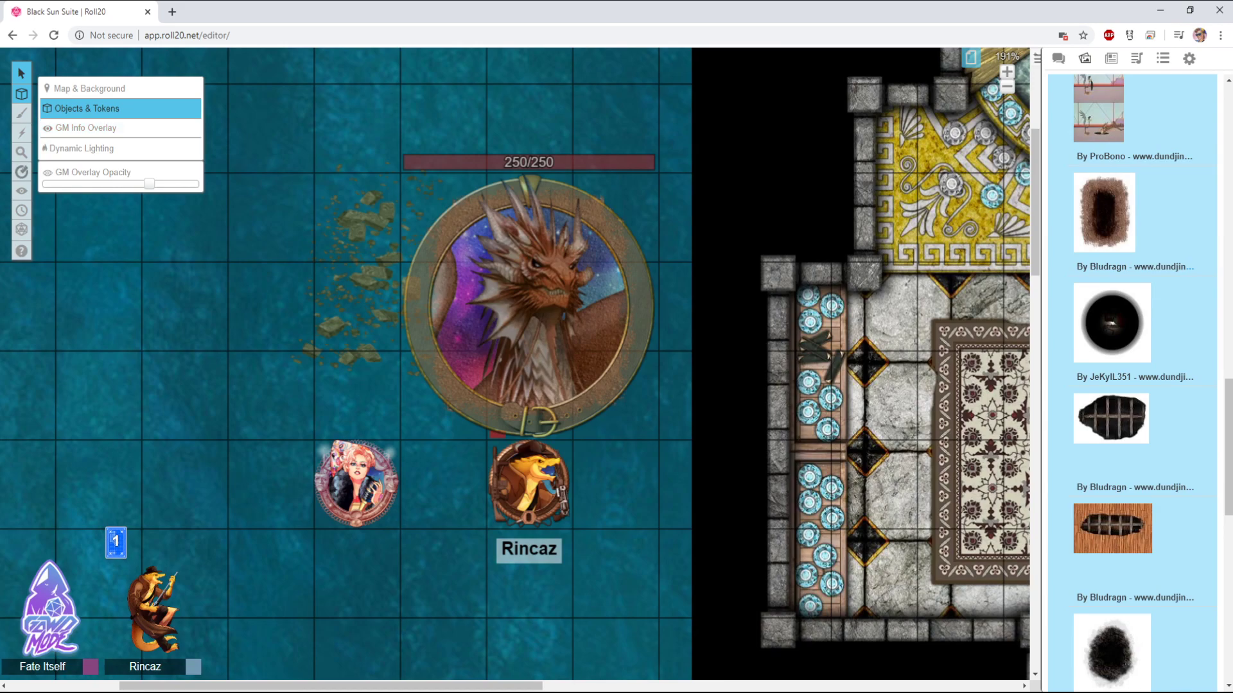
drag(149, 183, 133, 183)
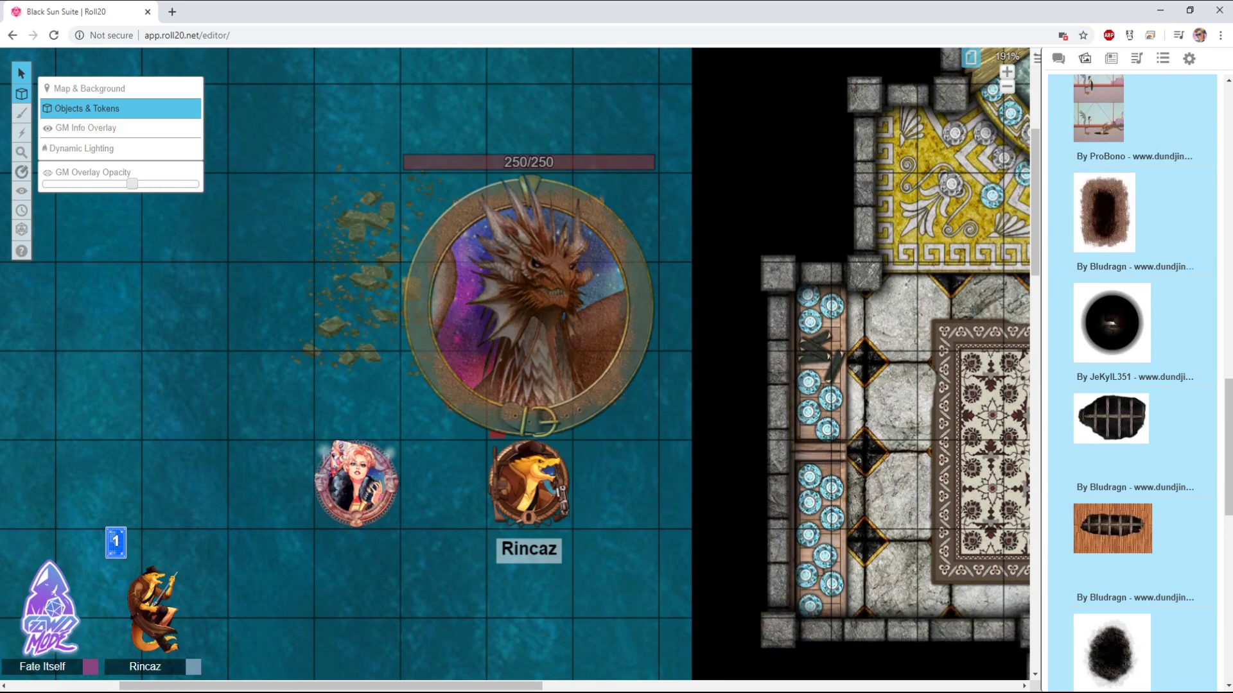
Show more of the map around the temple room and switch to the Dynamic Lighting layer
scroll(512, 366, down, 3)
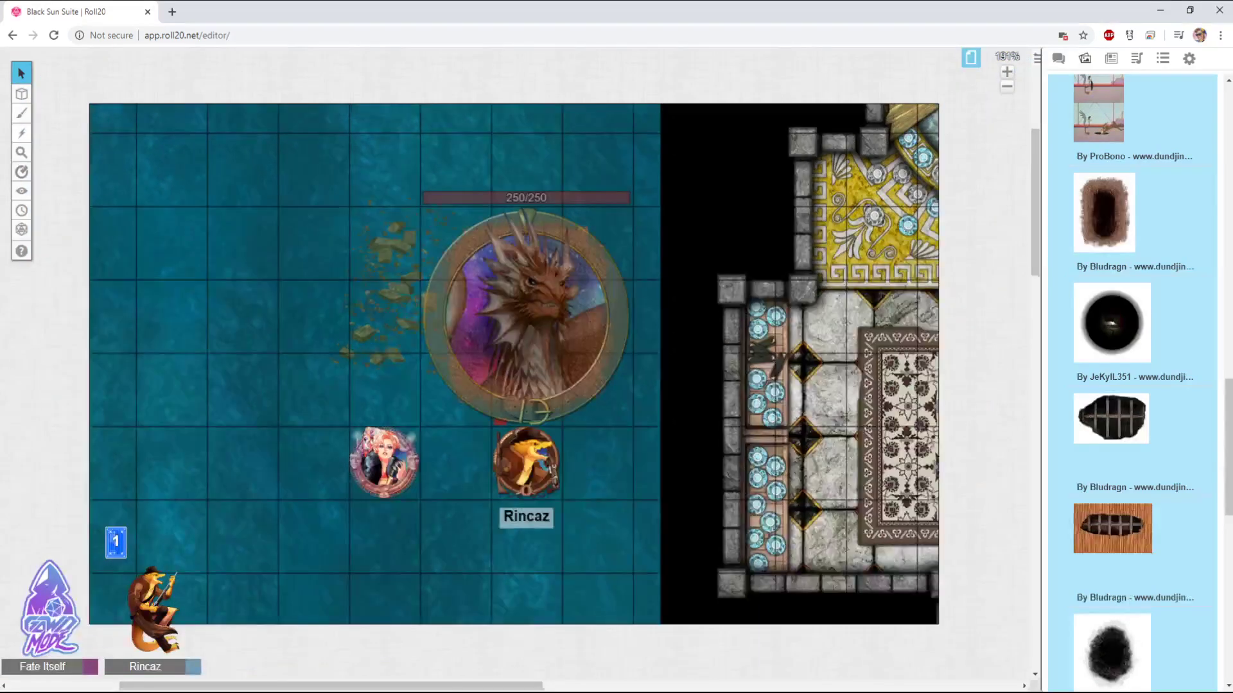
scroll(512, 366, down, 2)
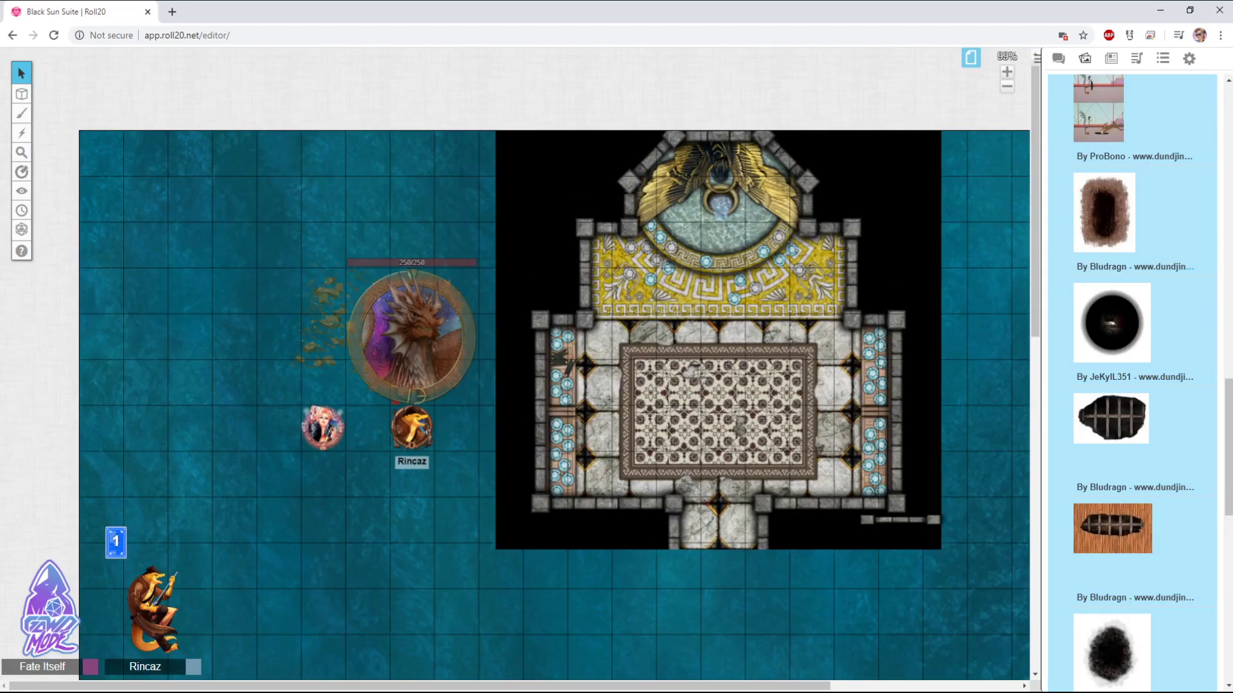
mouse_move(21, 94)
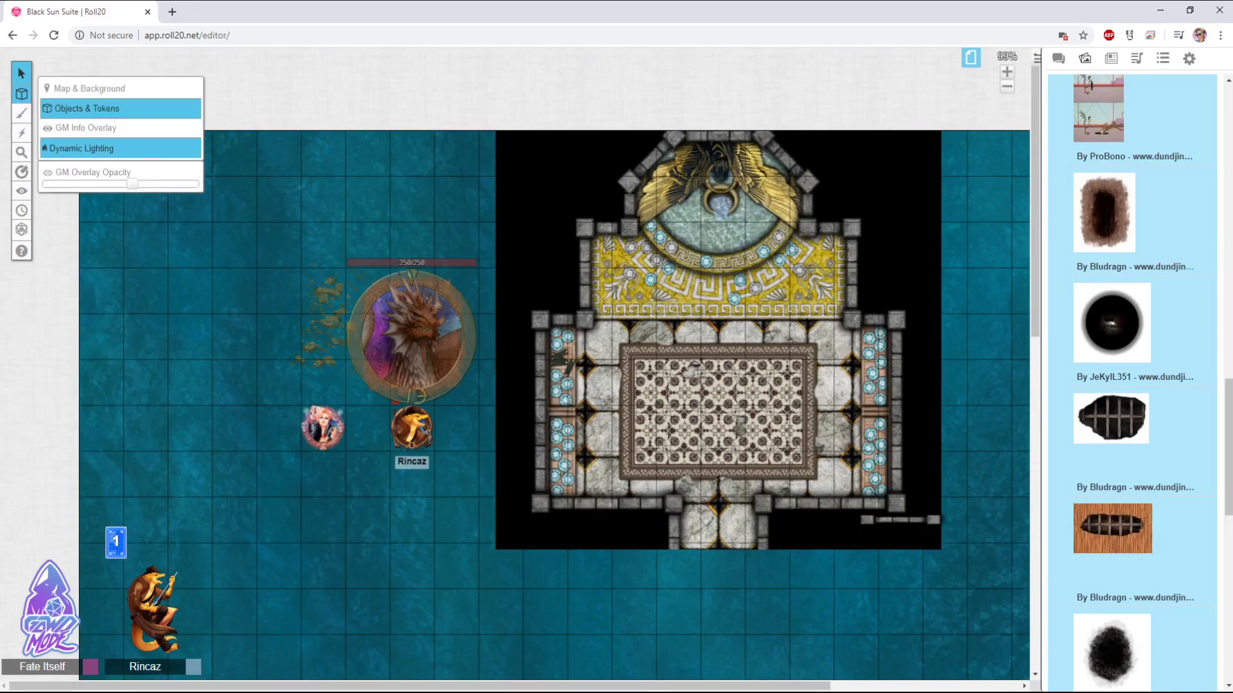
click(81, 147)
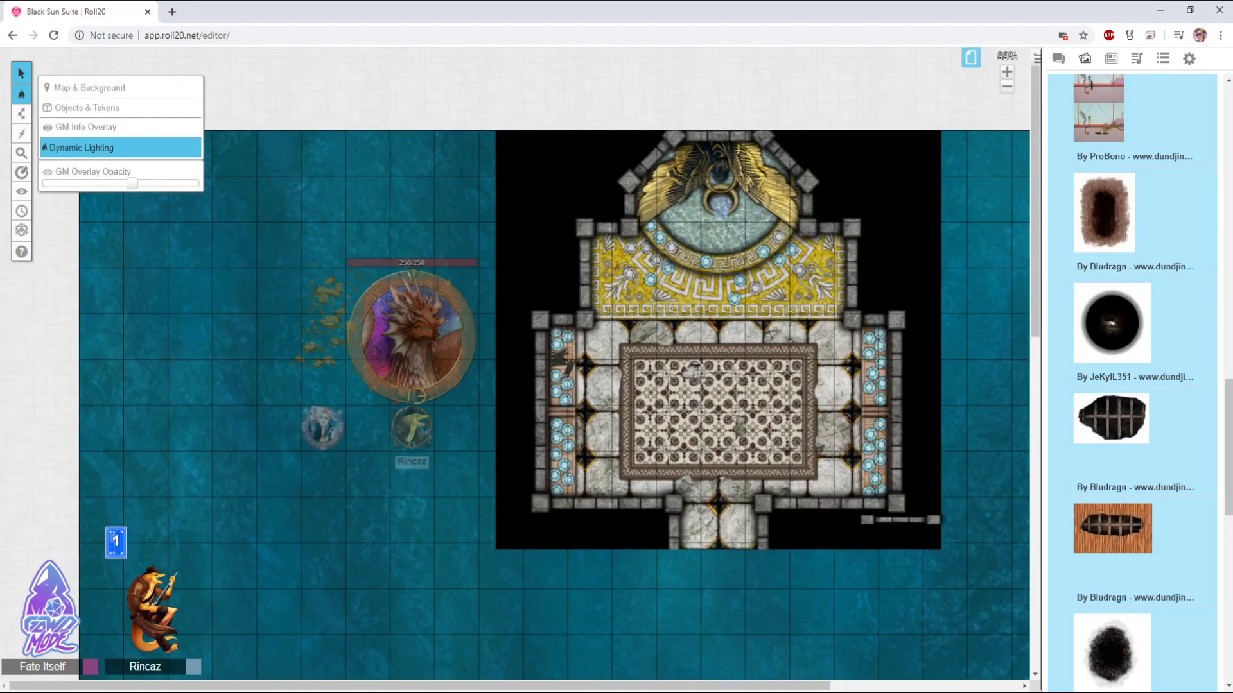
Switch to the Map & Background layer and delete the blue water background image
click(86, 107)
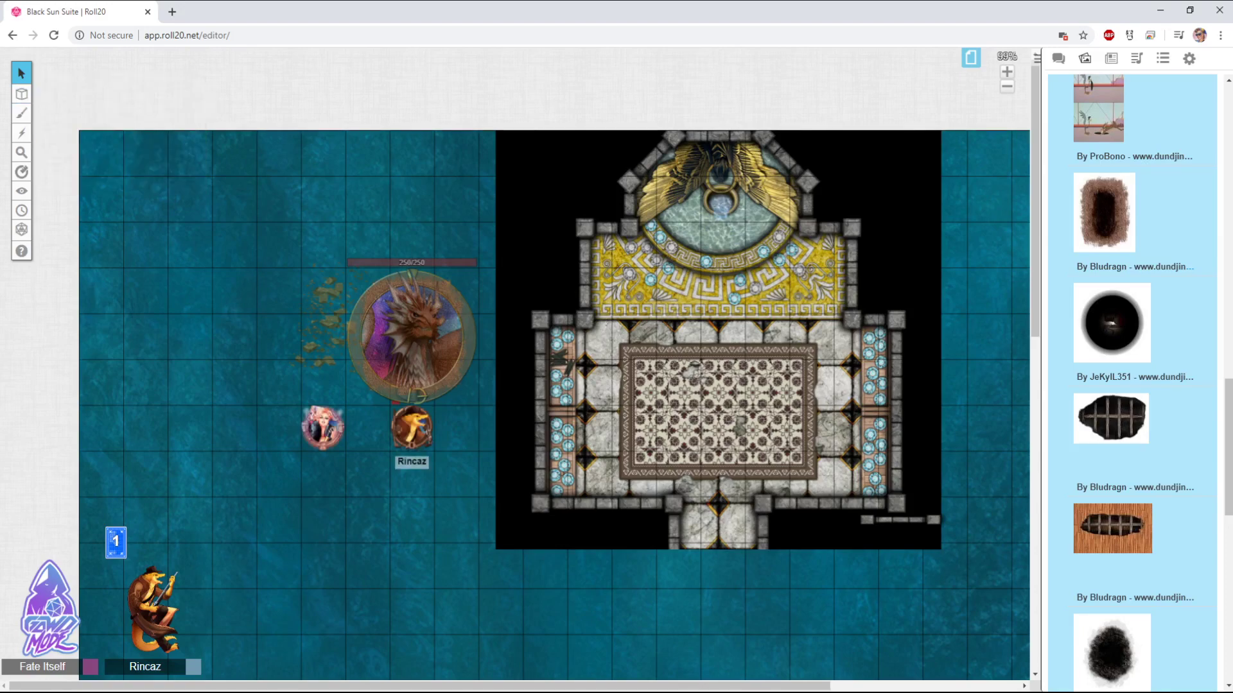
mouse_move(21, 113)
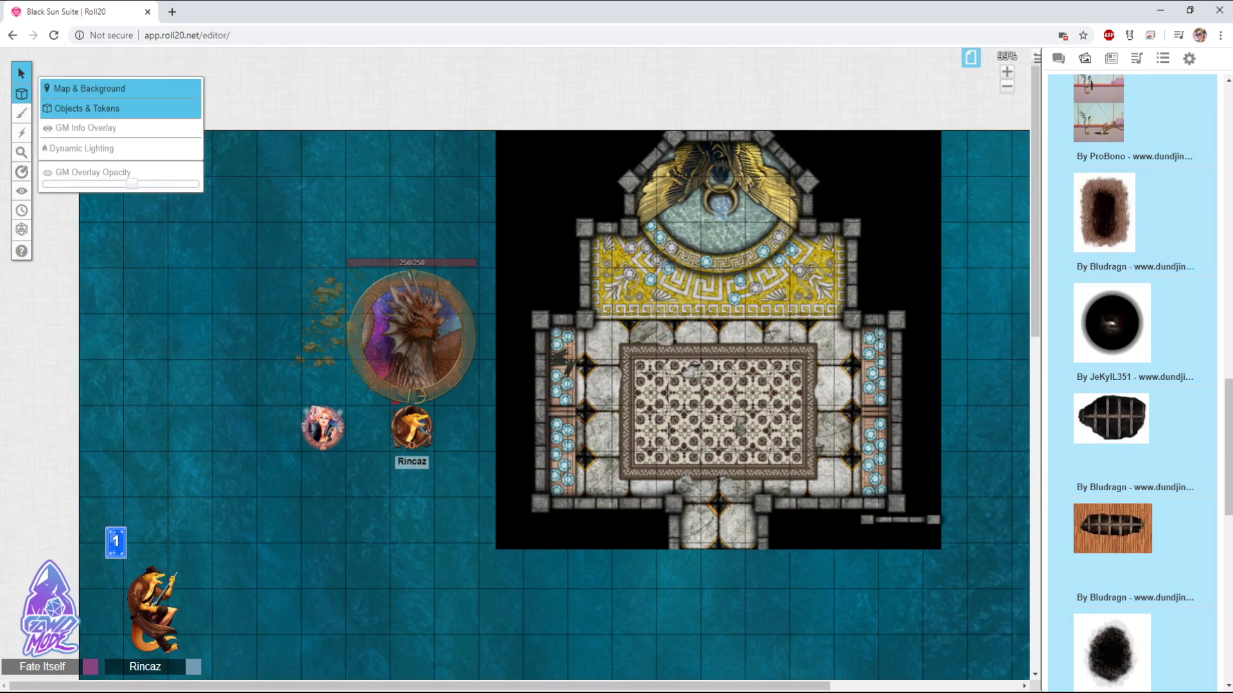
click(90, 88)
key(Delete)
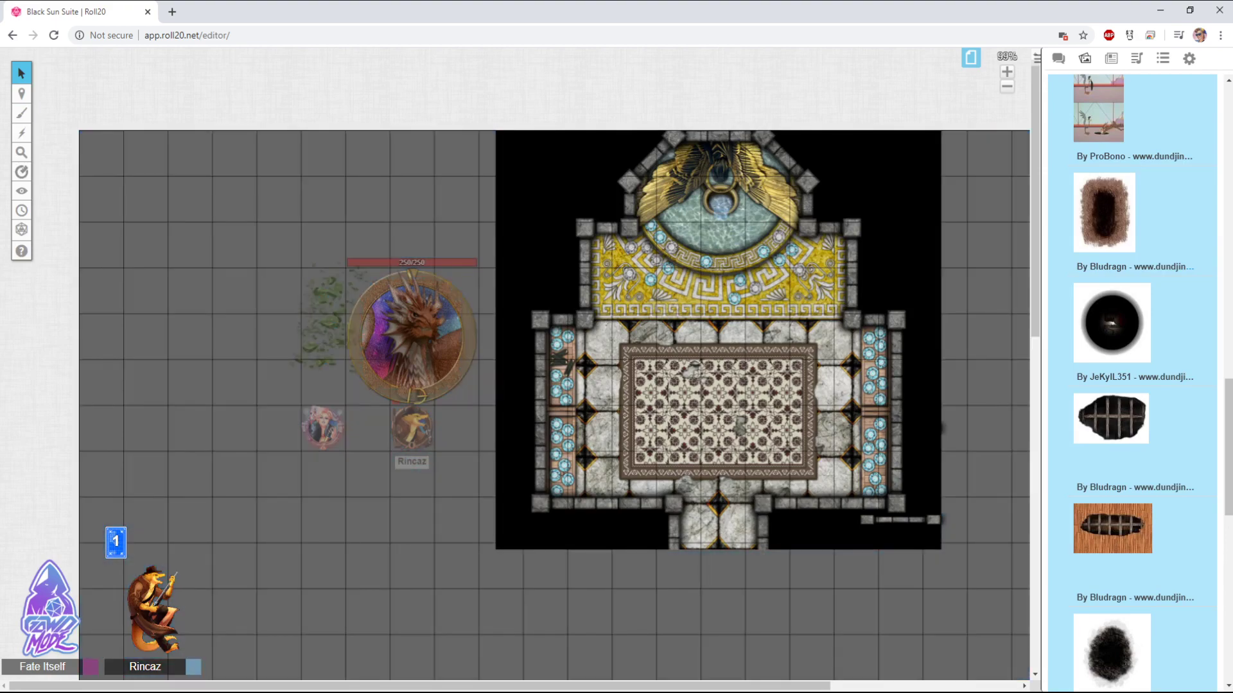
Move the temple image down to uncover the stray wall pieces beside it and delete both pieces
click(971, 57)
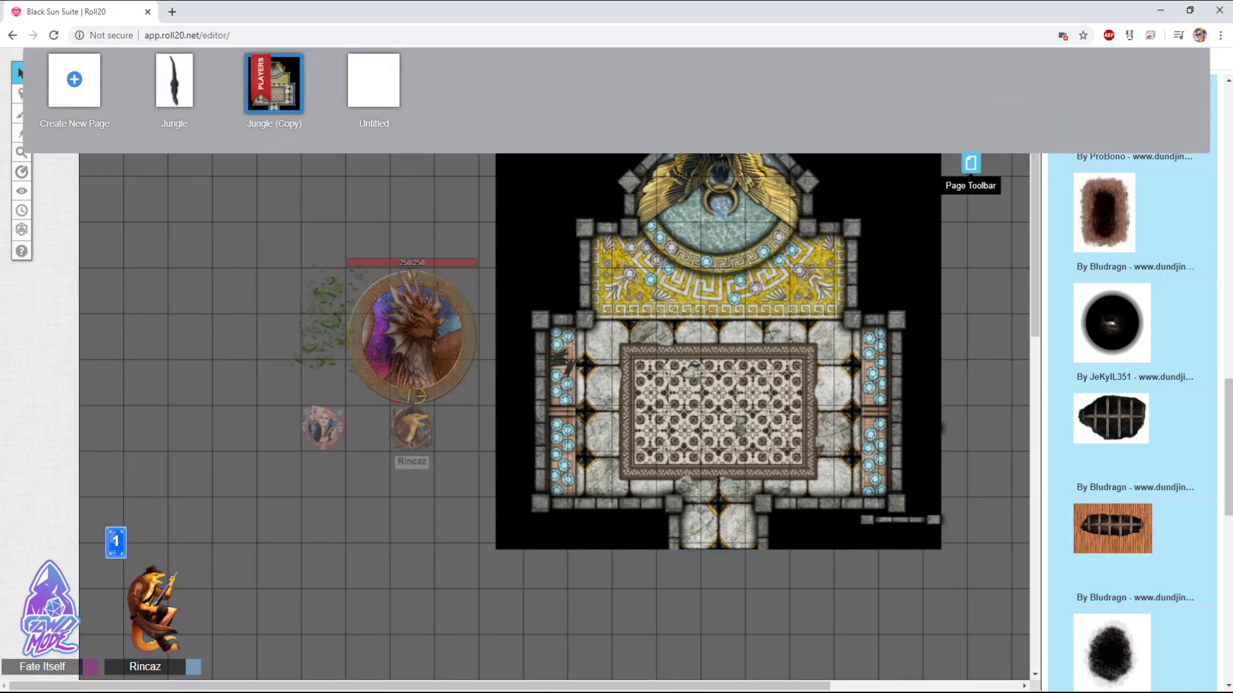
click(970, 163)
drag(617, 390, 709, 415)
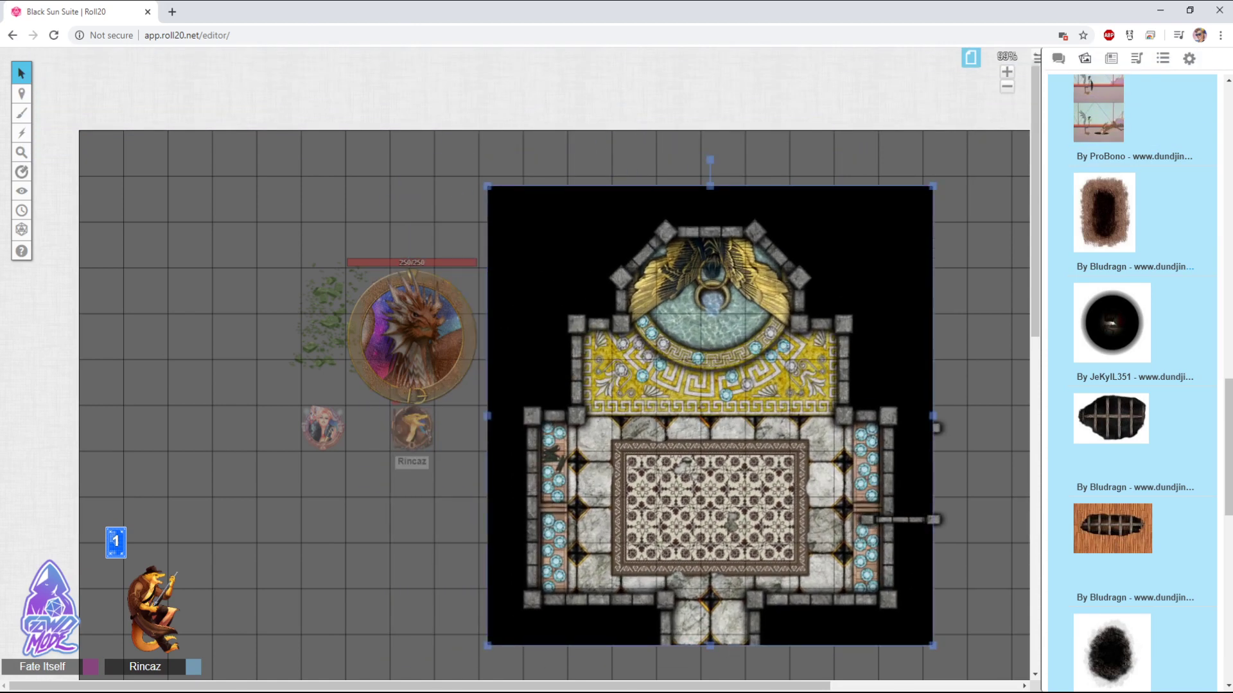
click(900, 520)
key(Delete)
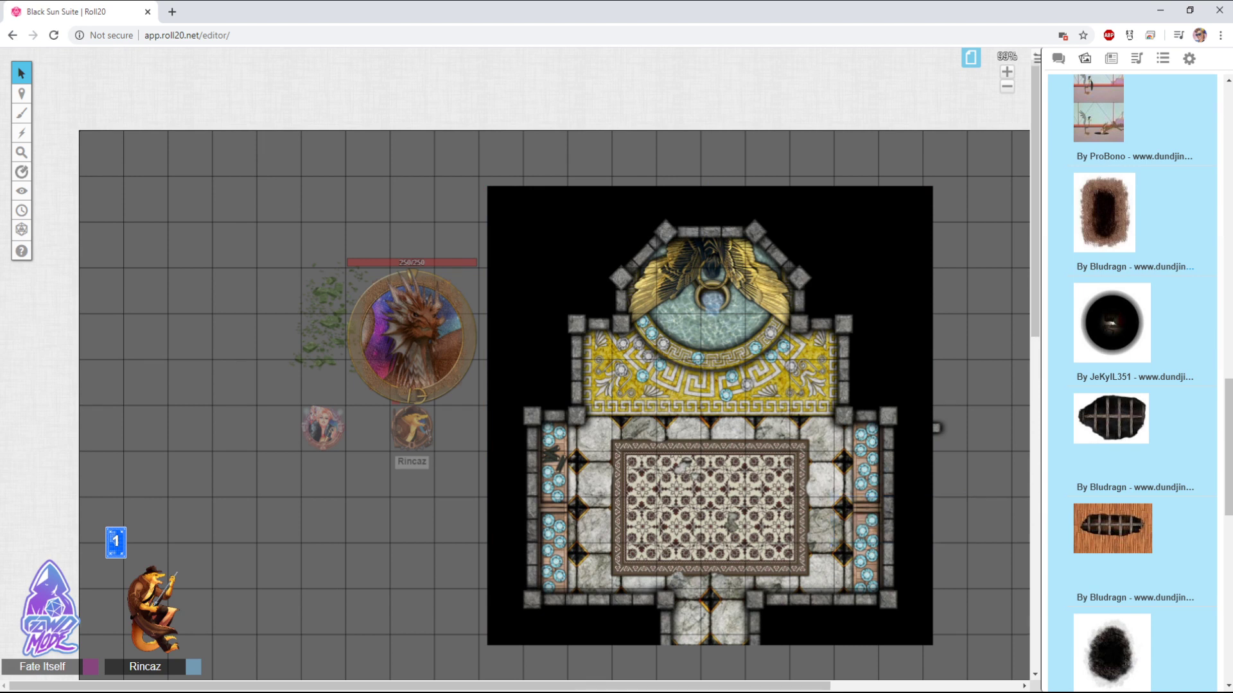
click(936, 427)
key(Delete)
Reposition the temple image toward the page's upper edge and shrink it to about nine and a half grid squares wide
drag(710, 415, 724, 378)
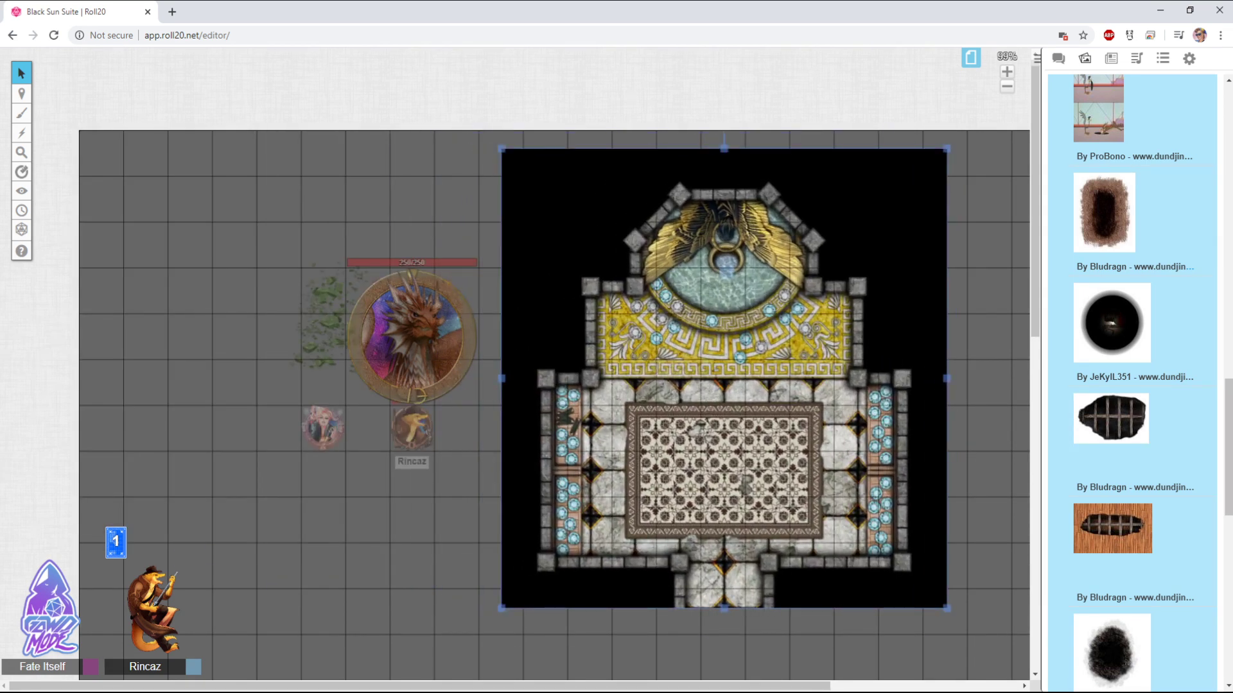
drag(501, 608, 523, 585)
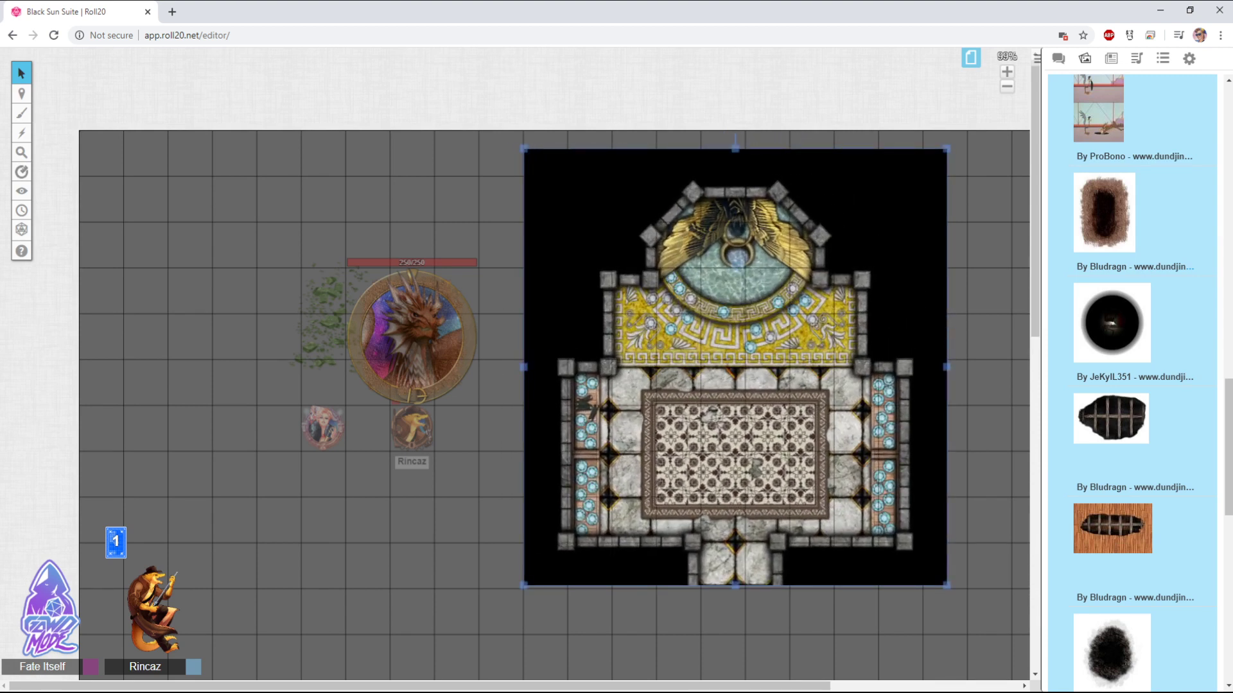
right_click(784, 421)
mouse_move(817, 537)
click(883, 553)
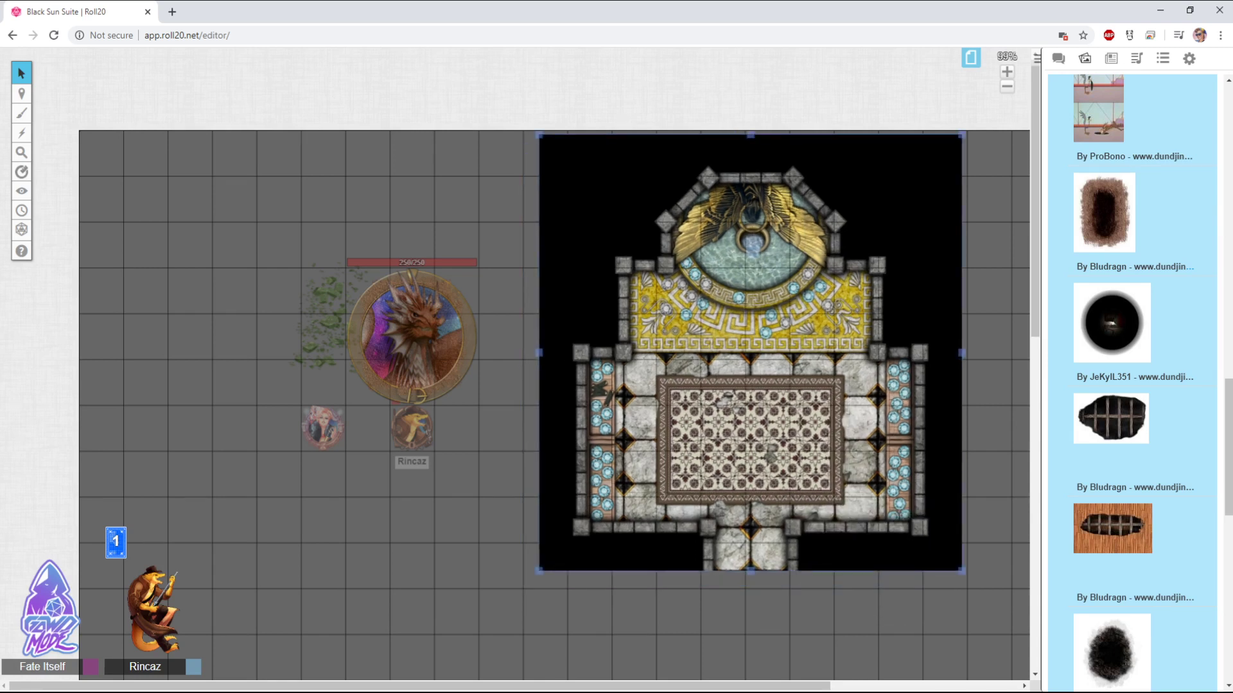
drag(750, 352, 734, 362)
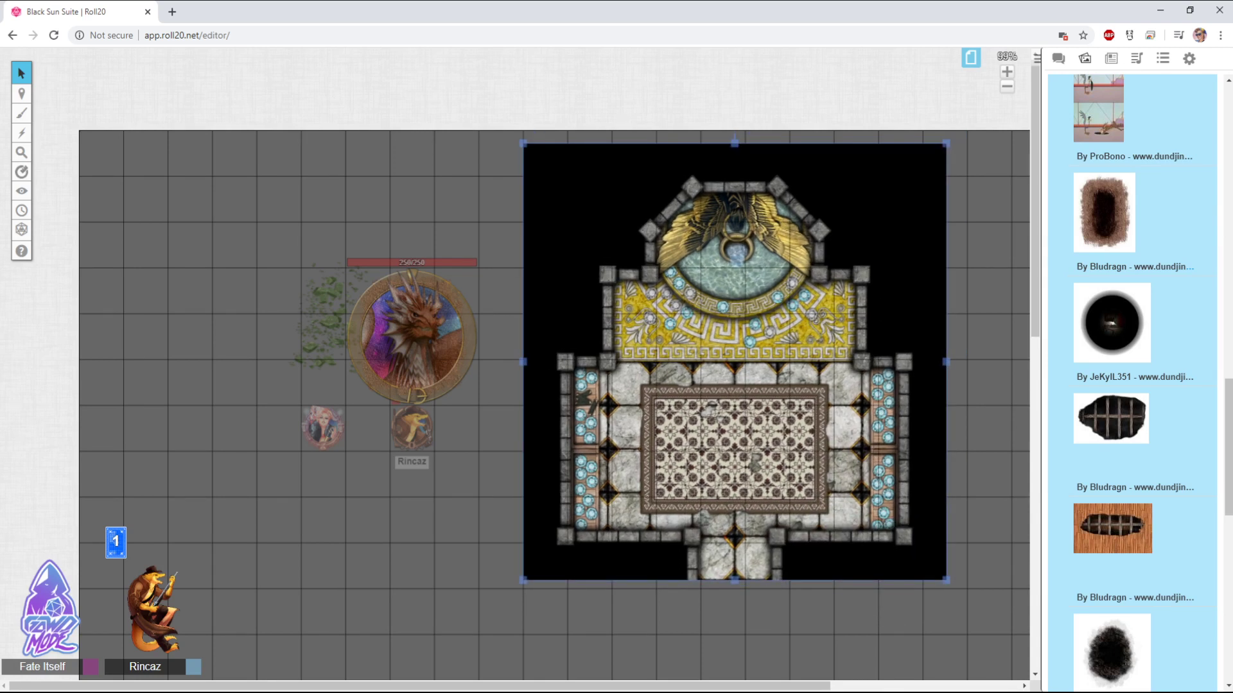
Shift the temple image slightly, keep it on the Map Layer, and shrink it to about eight by eight grid squares
mouse_move(600, 400)
mouse_down()
mouse_move(612, 402)
mouse_move(589, 396)
mouse_up()
right_click(589, 396)
mouse_move(622, 527)
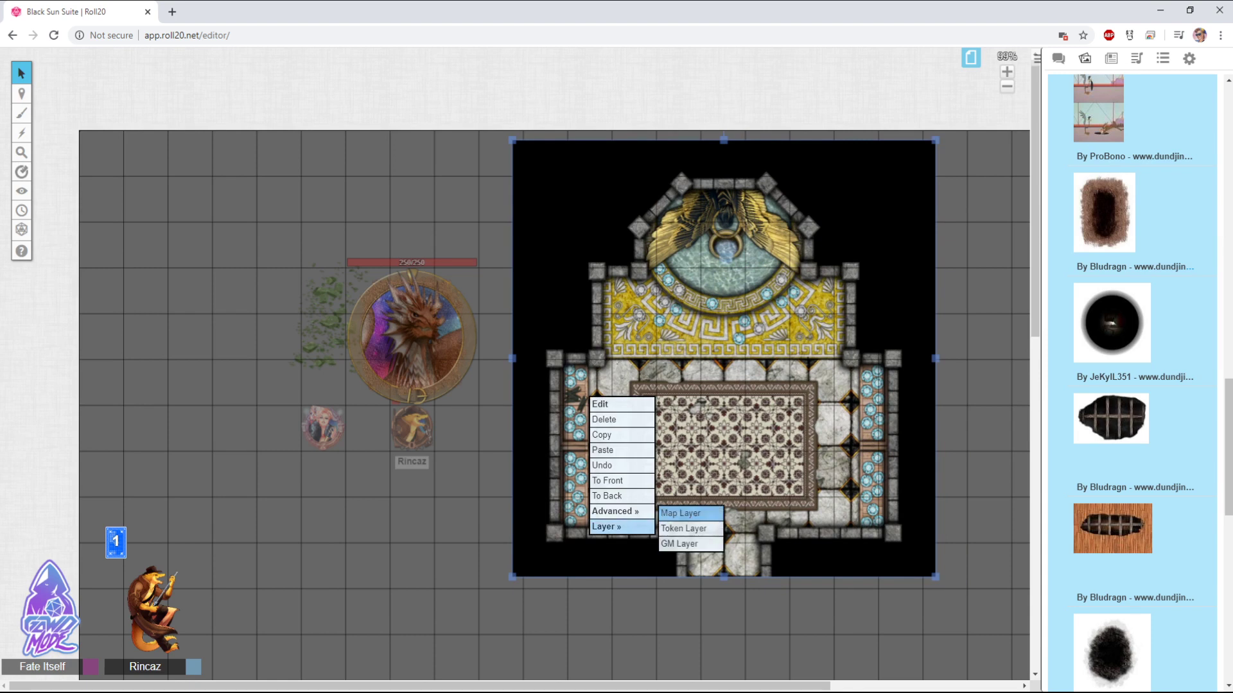
click(686, 529)
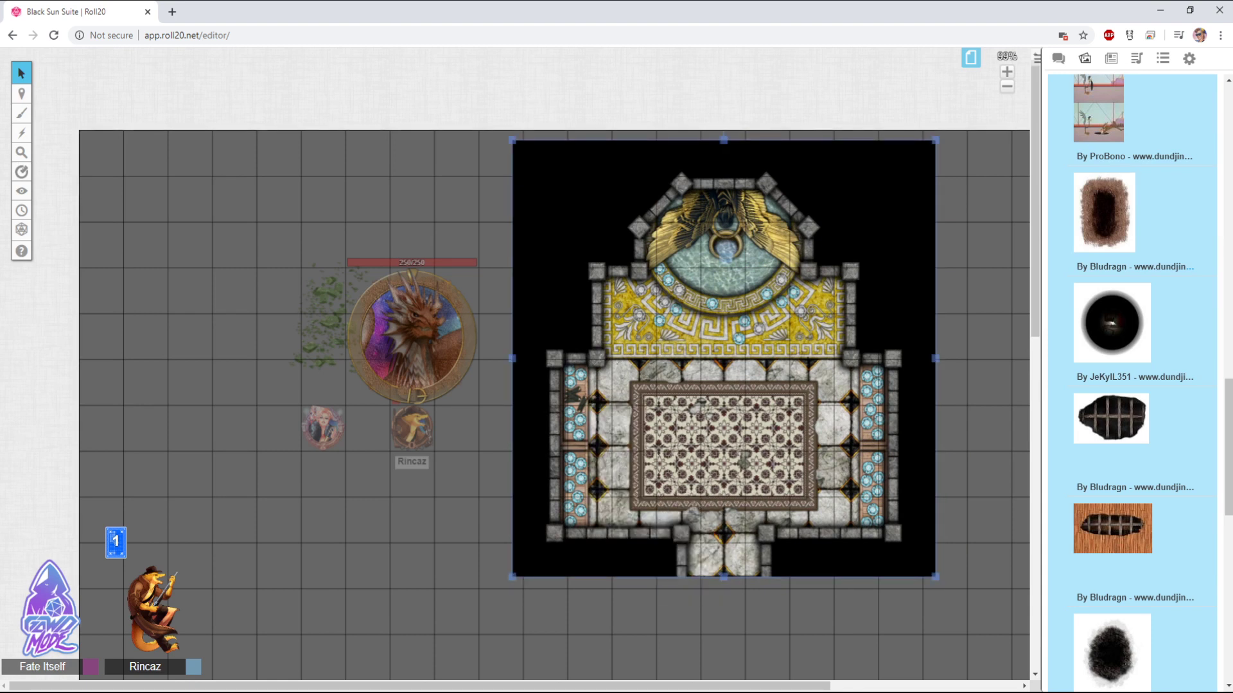
drag(512, 576, 579, 506)
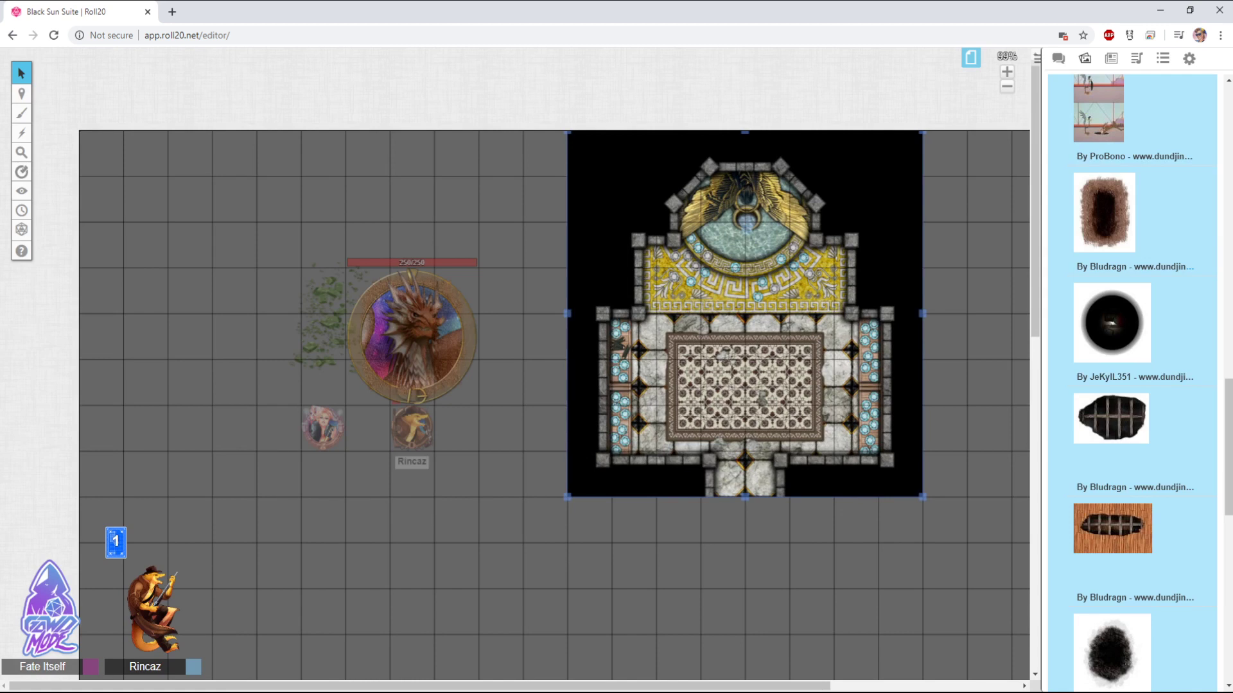
Enlarge the temple map image to about 10 by 10 grid squares and shift it west beside the dragon token
drag(922, 496, 1012, 588)
drag(789, 359, 701, 359)
key(Escape)
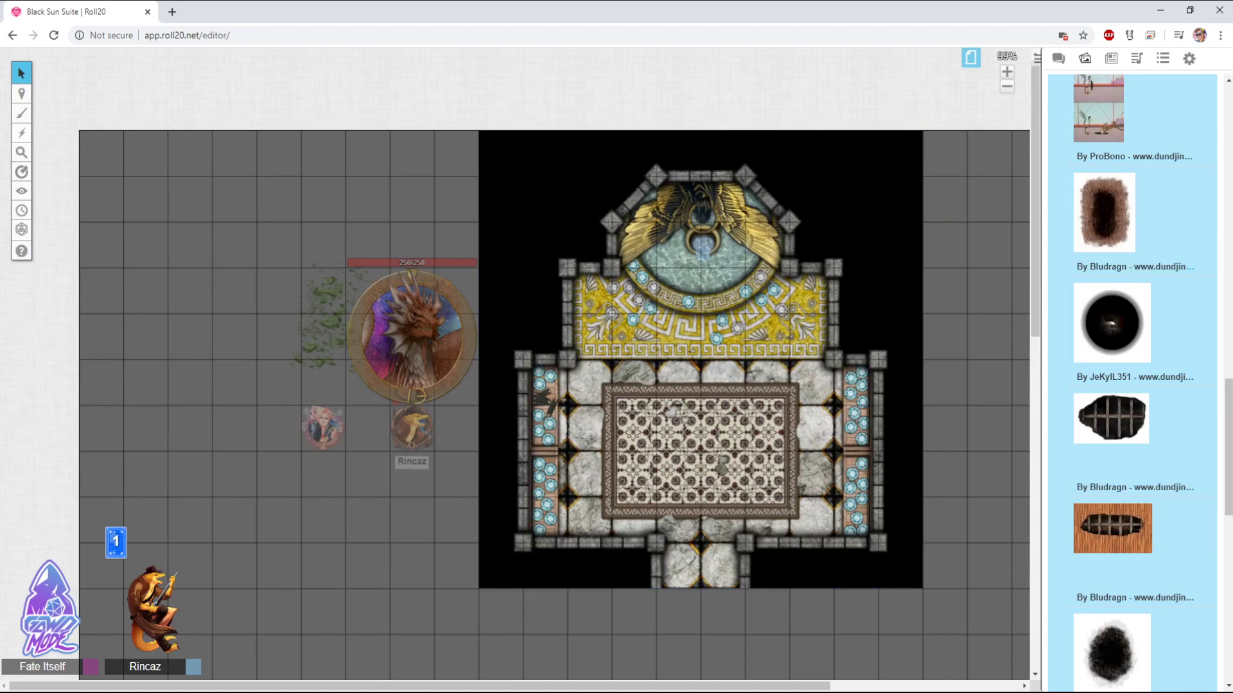
Look at the chat log, then examine the premium assets in the art library's search results
click(1058, 58)
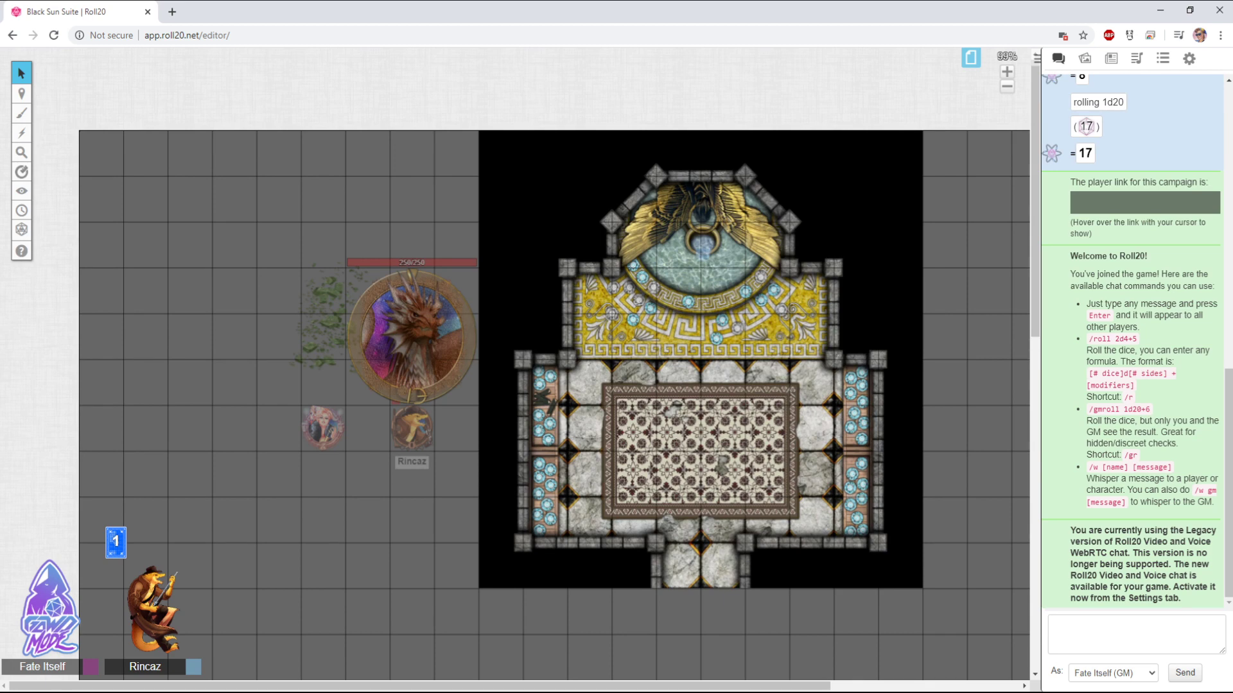
click(1084, 58)
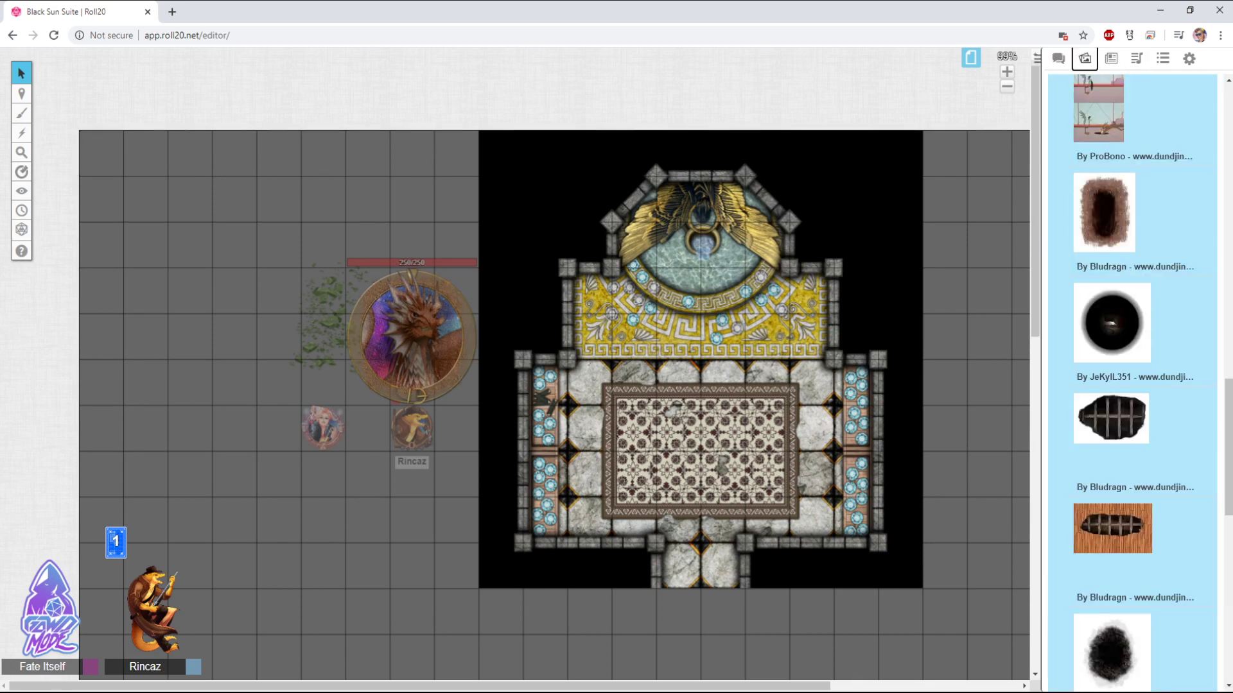
scroll(1132, 383, up, 15)
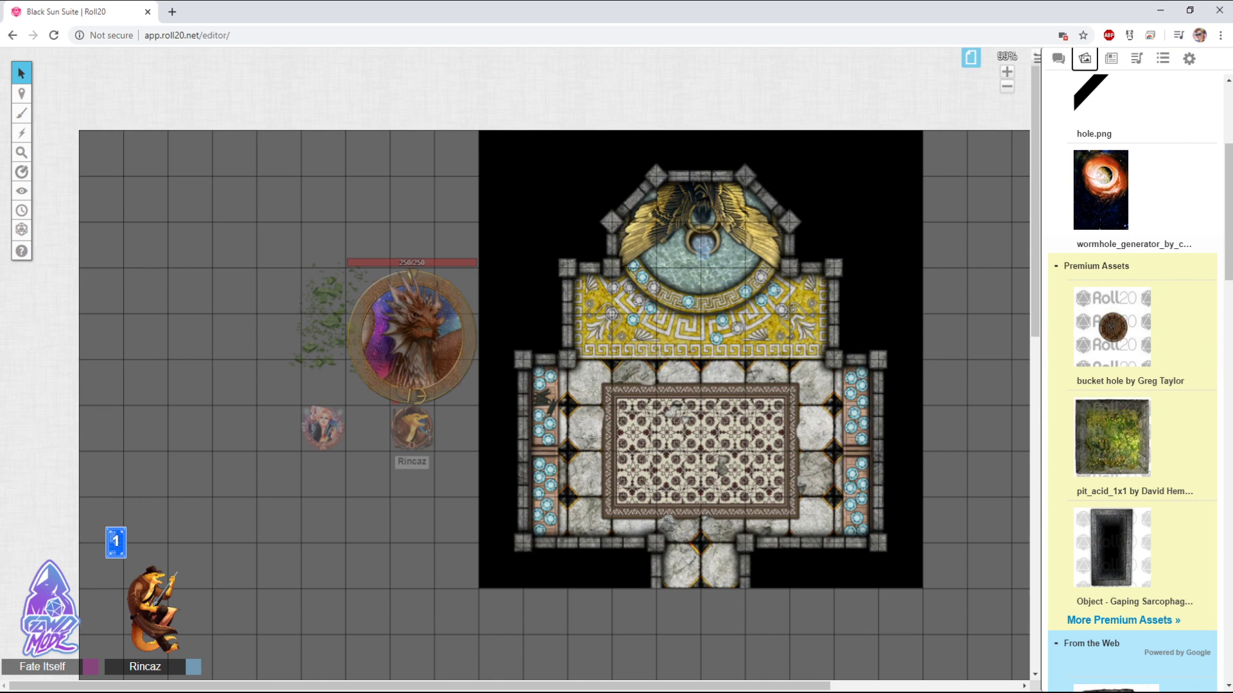
Make Objects & Tokens the active layer, then change the active layer to Dynamic Lighting
mouse_move(21, 93)
click(87, 108)
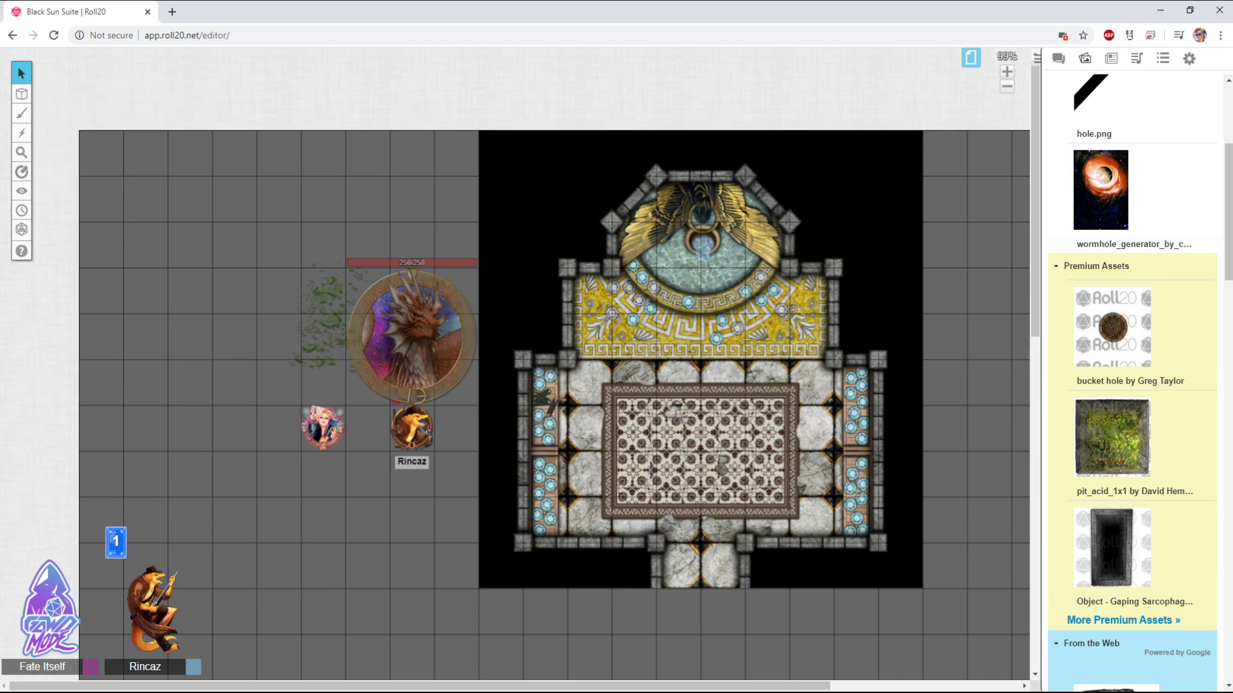
mouse_move(22, 94)
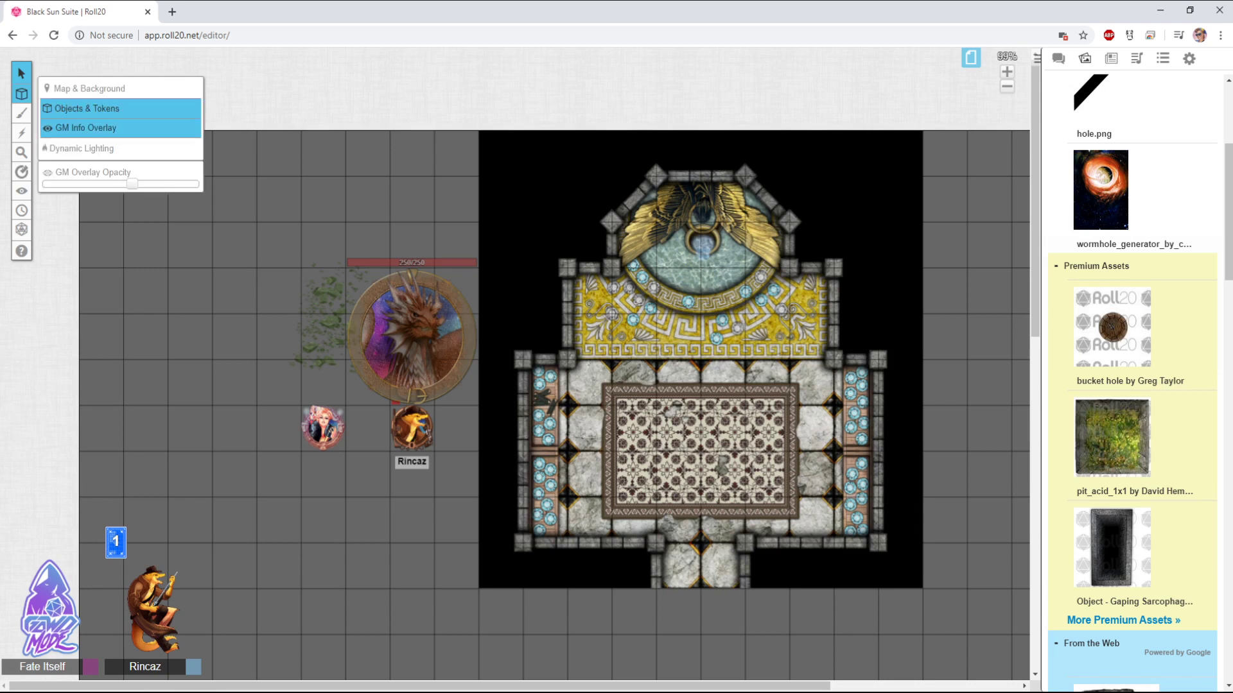
click(82, 148)
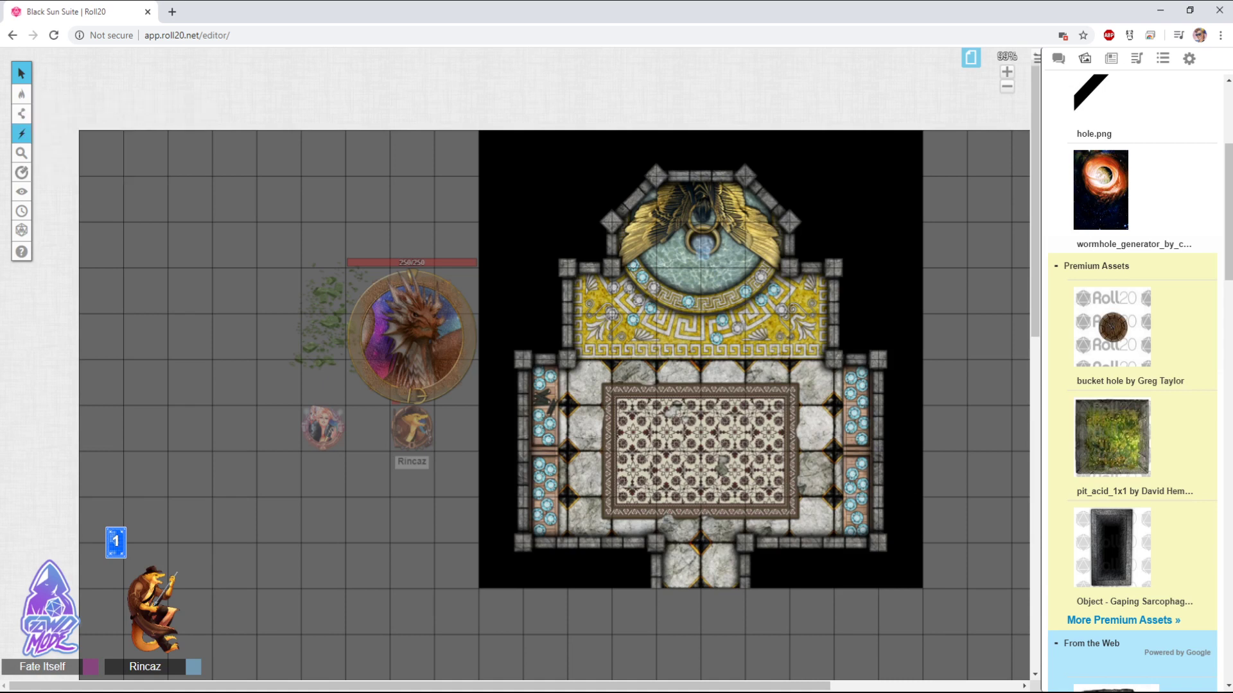
Switch to the GM Info Overlay layer and return to the Dynamic Lighting layer
mouse_move(21, 192)
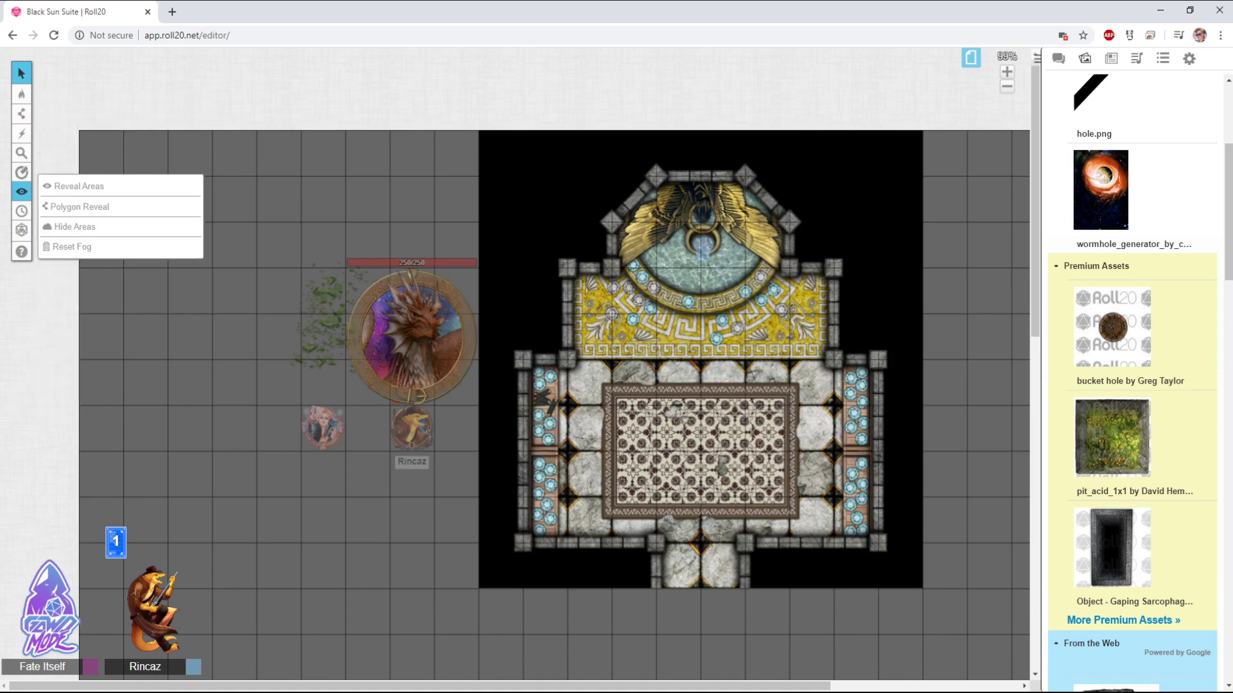
mouse_move(21, 94)
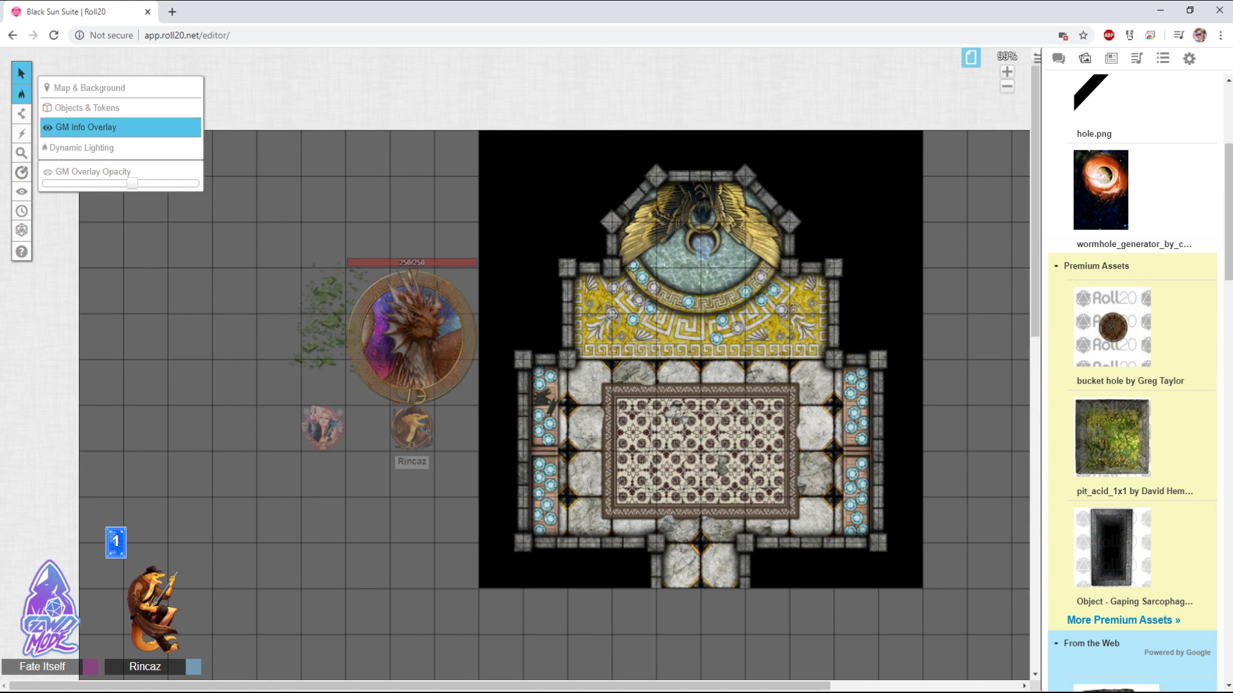
click(86, 127)
click(81, 148)
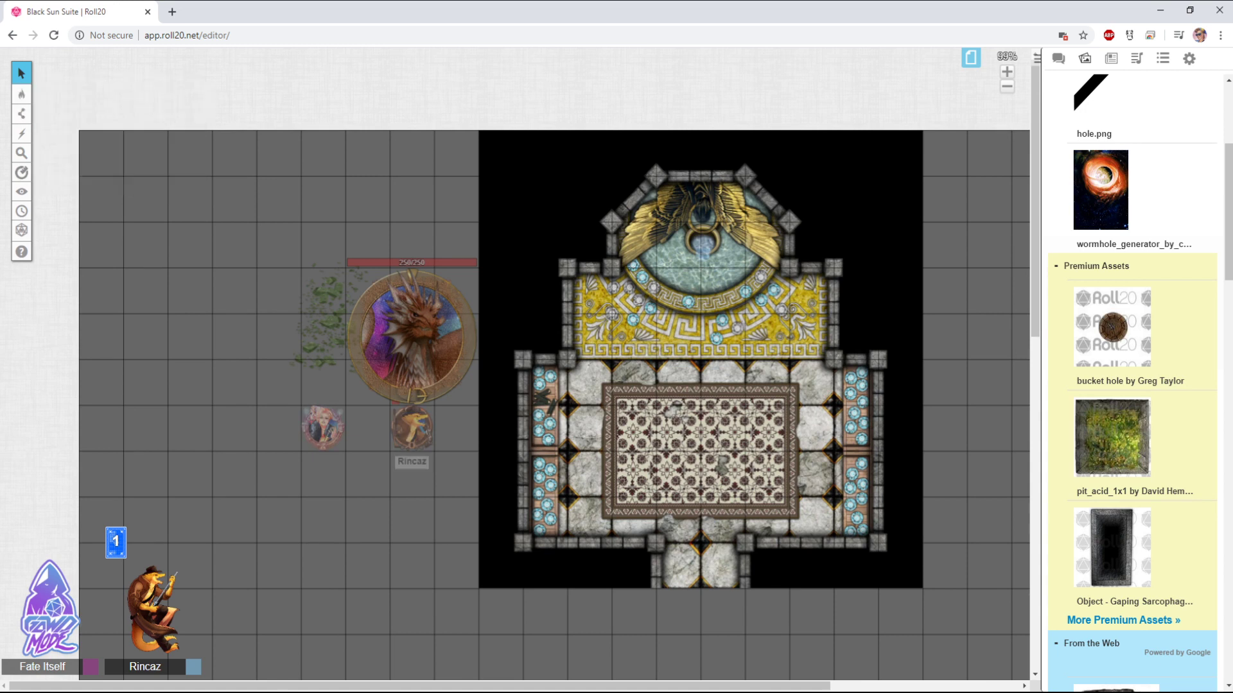
mouse_move(21, 93)
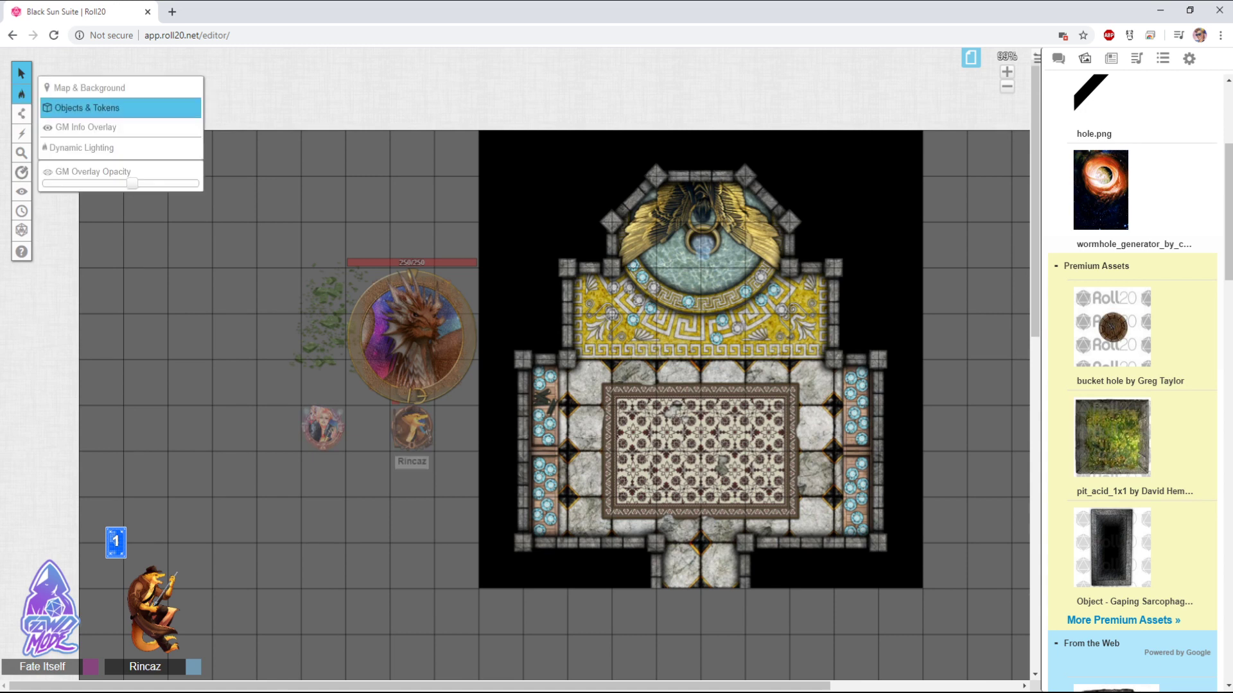
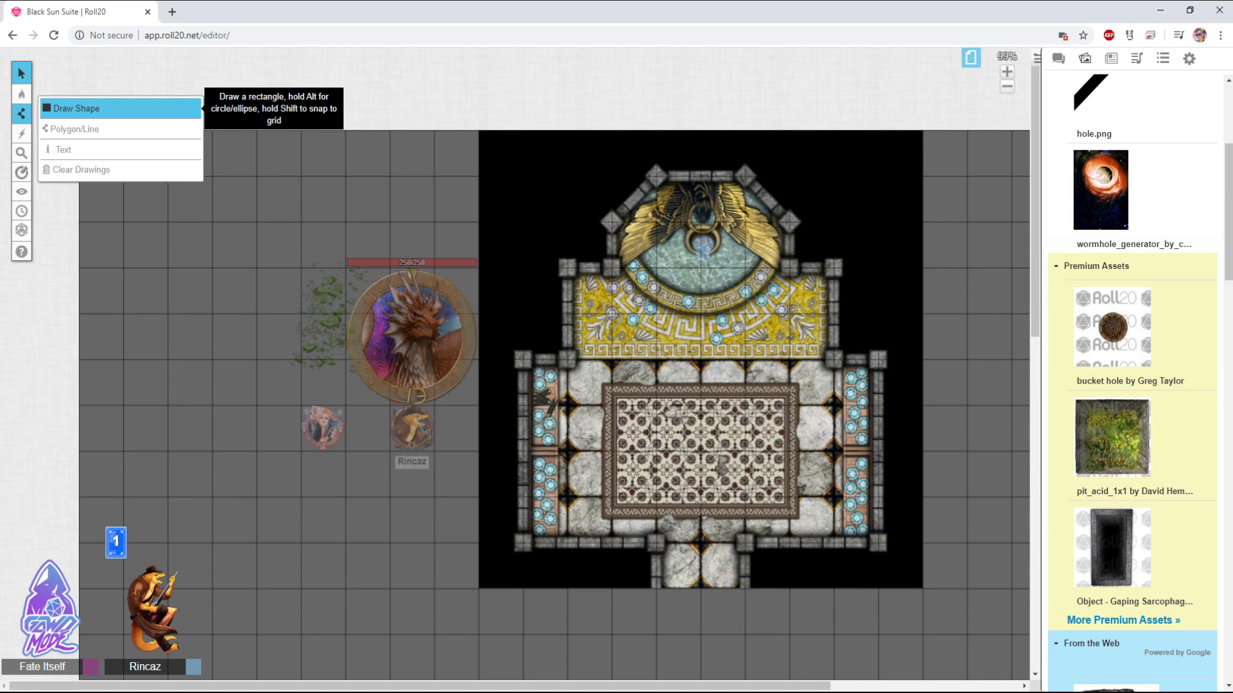
Activate the Map & Background layer and set the Draw Shape tool to a transparent outline with a blue fill
click(76, 87)
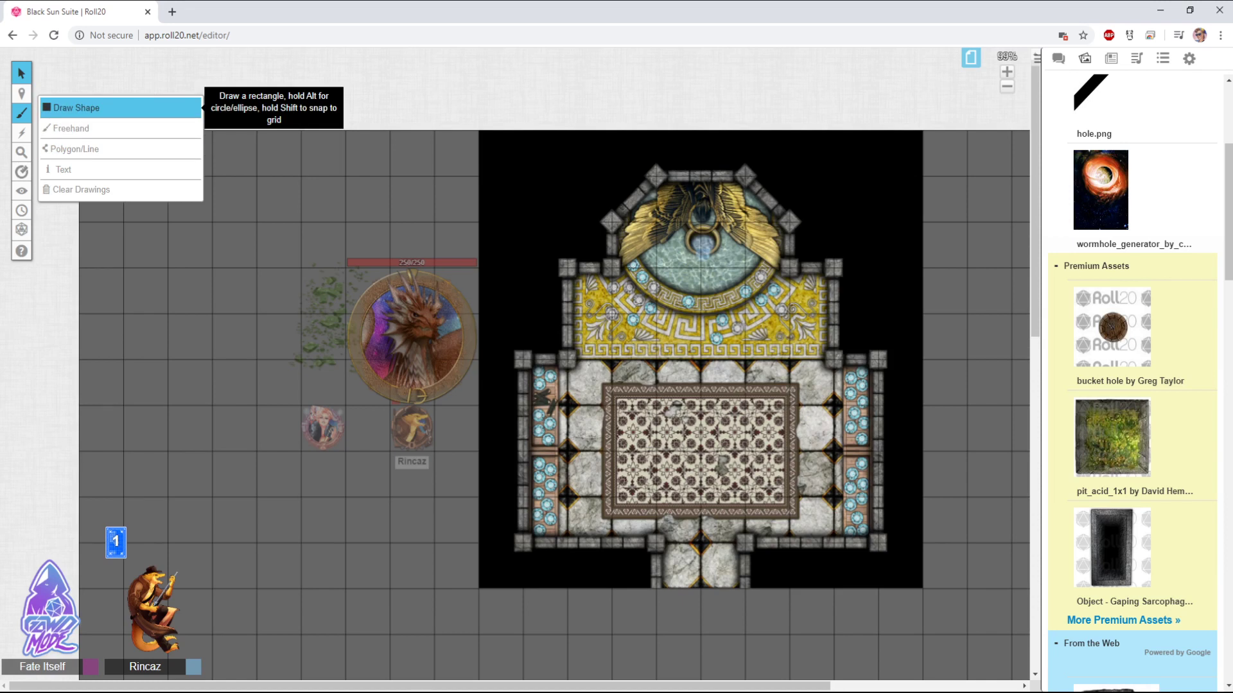
click(76, 107)
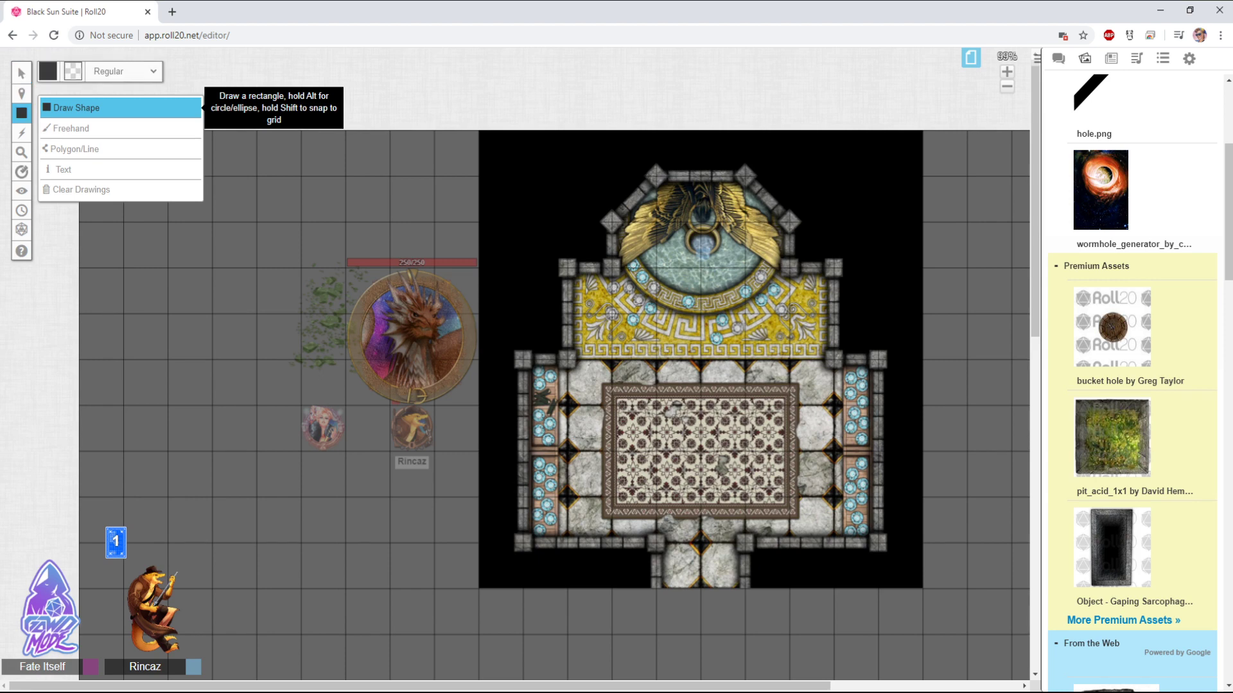
click(47, 70)
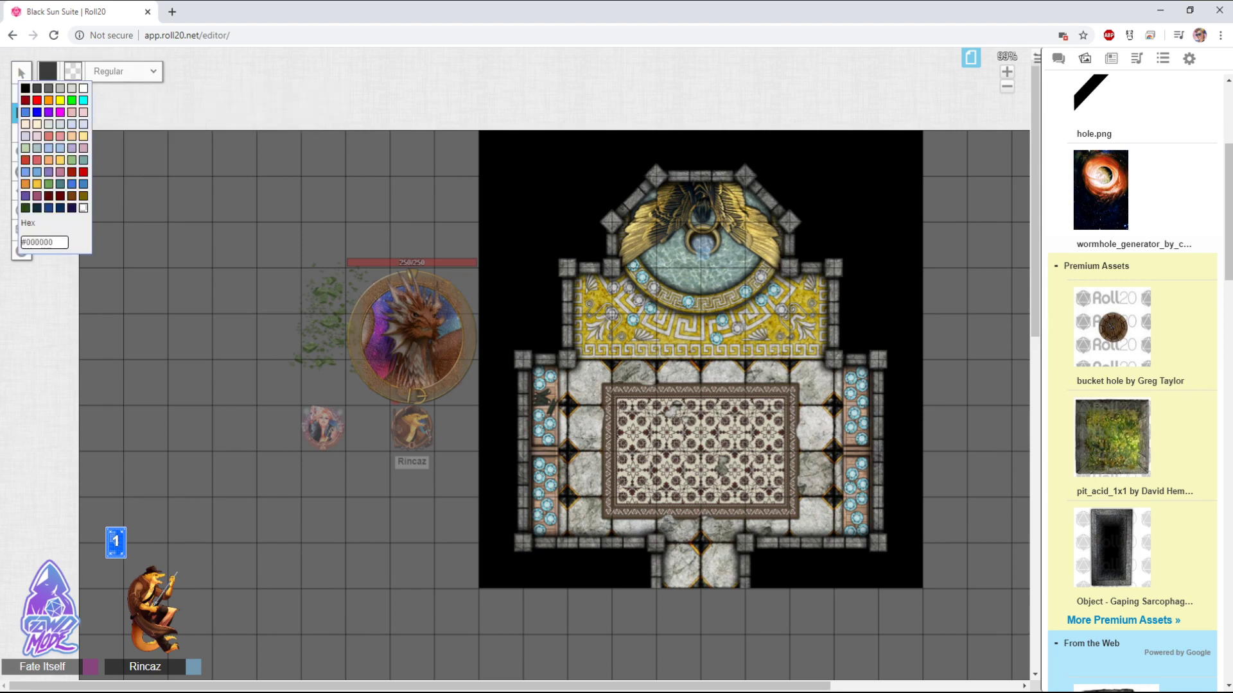
key(Escape)
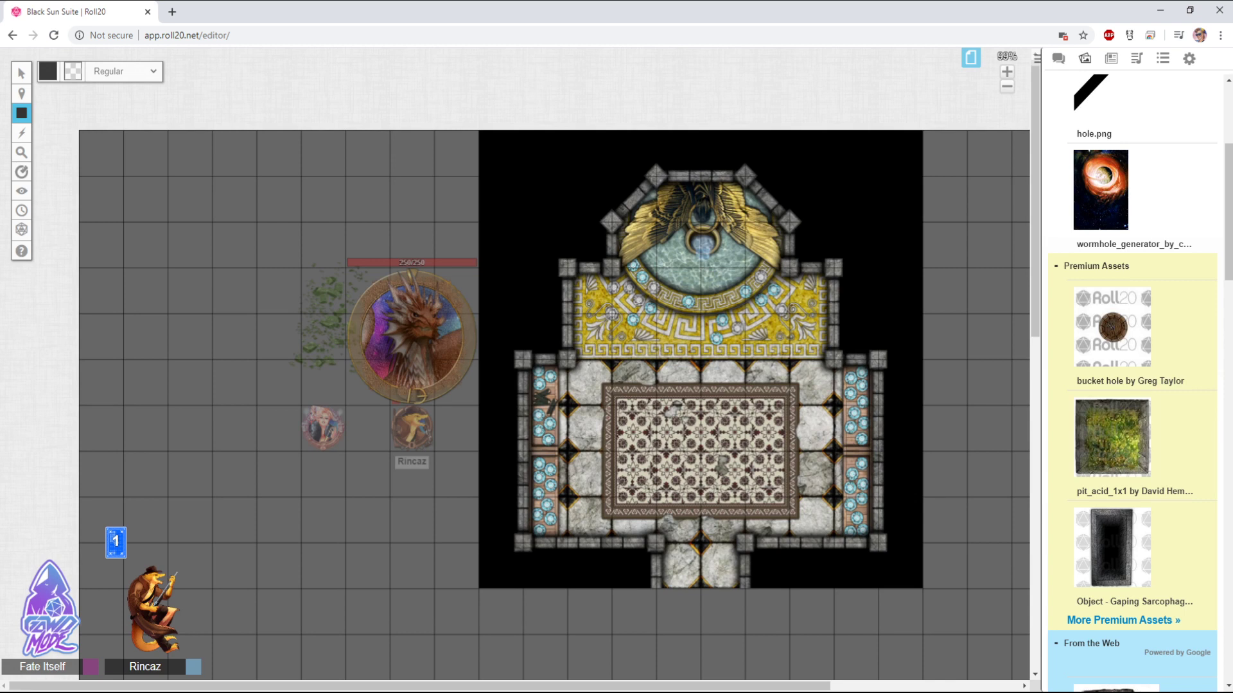
click(48, 71)
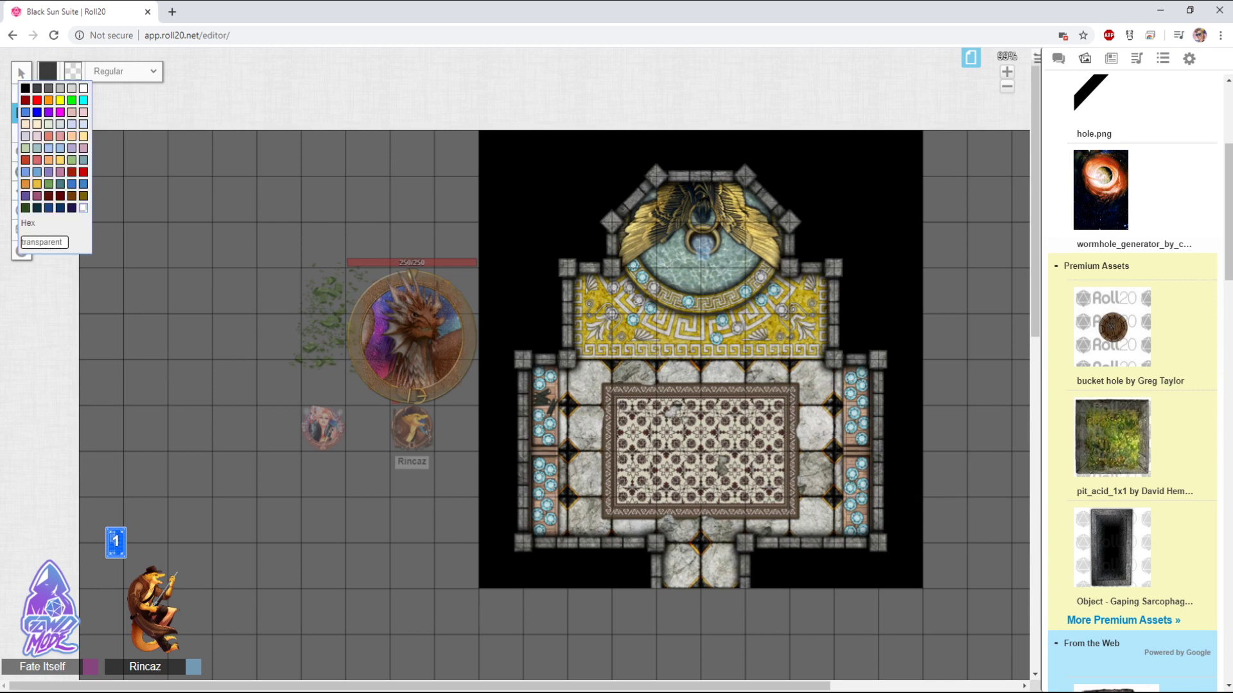
click(83, 208)
click(47, 70)
click(25, 112)
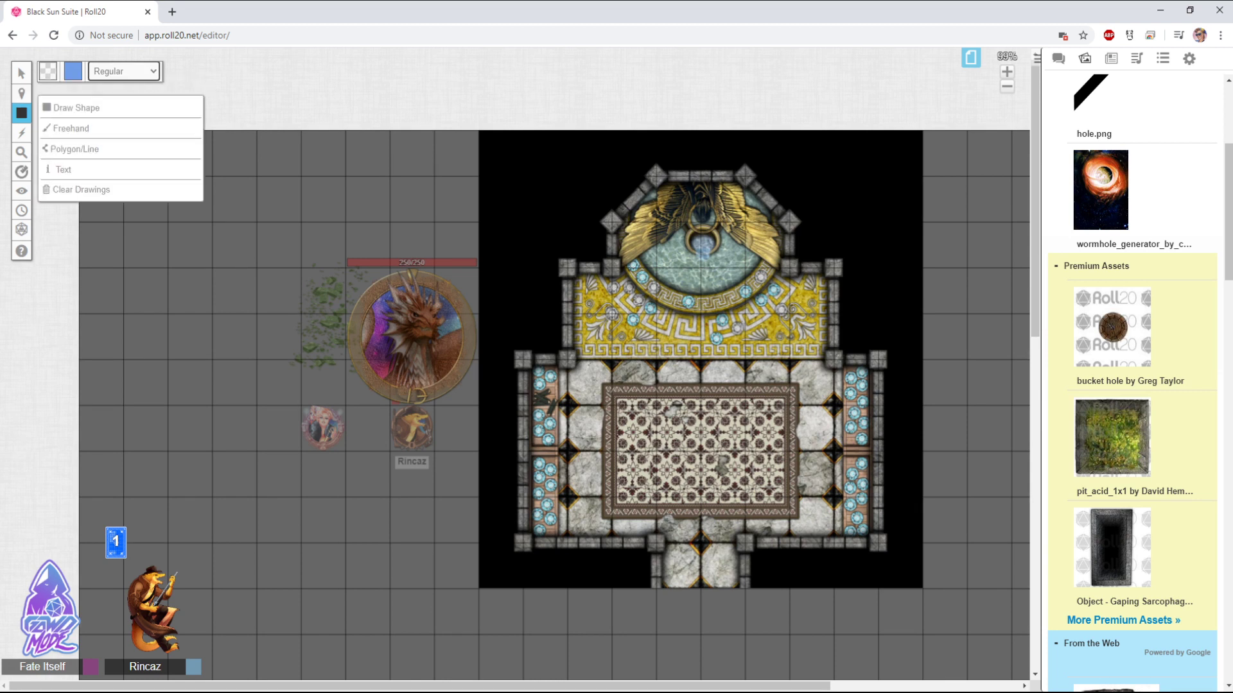
mouse_move(21, 113)
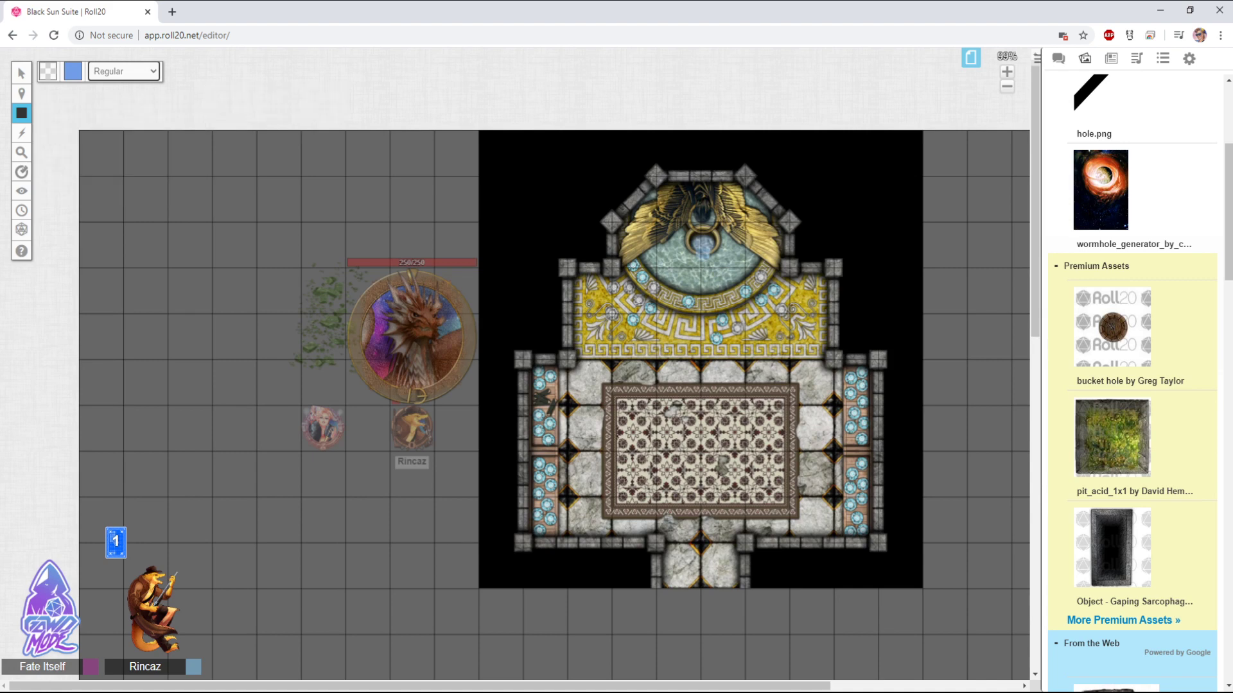
Draw a blue ellipse about 8 by 5 squares over the dragon token, move it toward the page's upper-left corner, and delete it
mouse_move(256, 233)
mouse_down()
mouse_move(380, 330)
mouse_move(489, 506)
mouse_move(611, 470)
mouse_up()
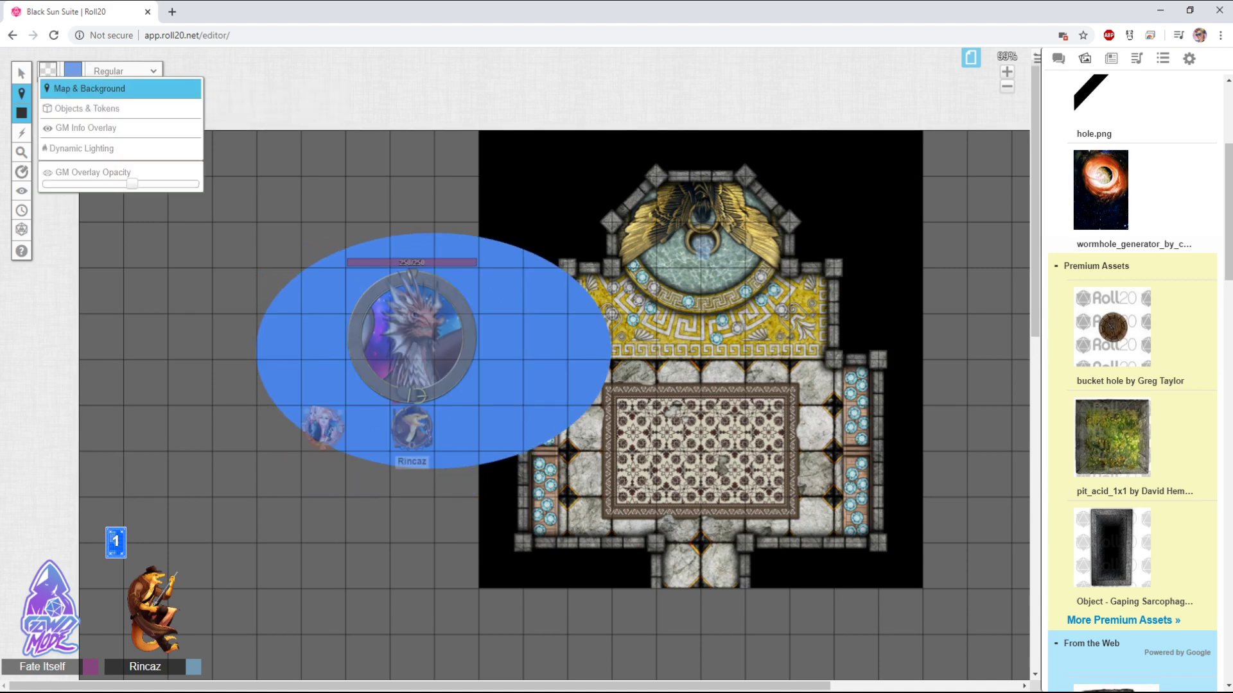
mouse_move(21, 72)
click(77, 64)
drag(514, 321, 373, 250)
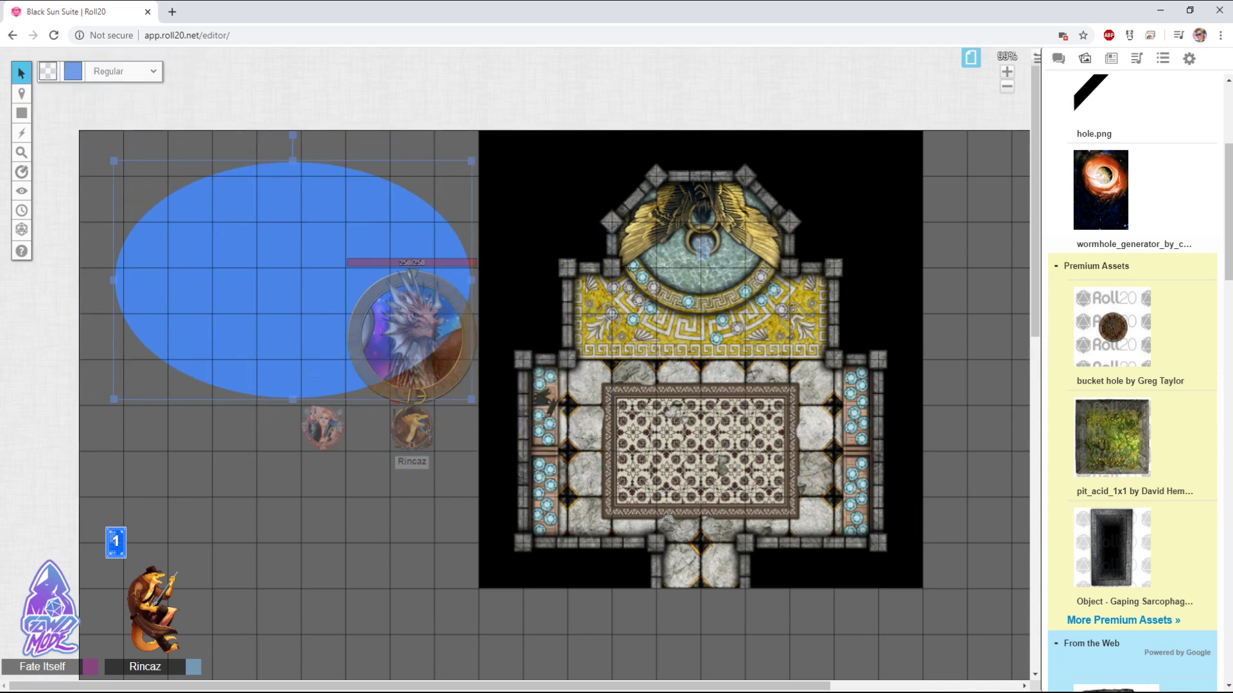
key(Delete)
Sketch a small blue-filled freehand shape, about one square wide, on the empty grid west of the dragon token
mouse_move(21, 93)
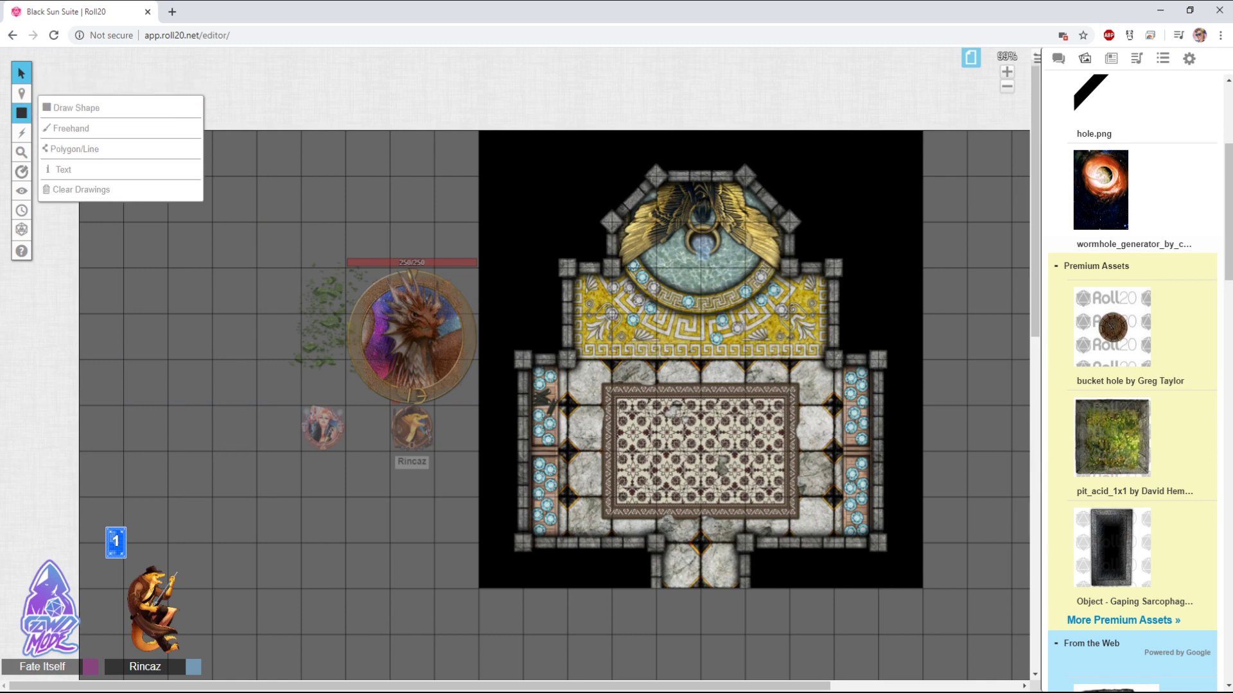
click(71, 129)
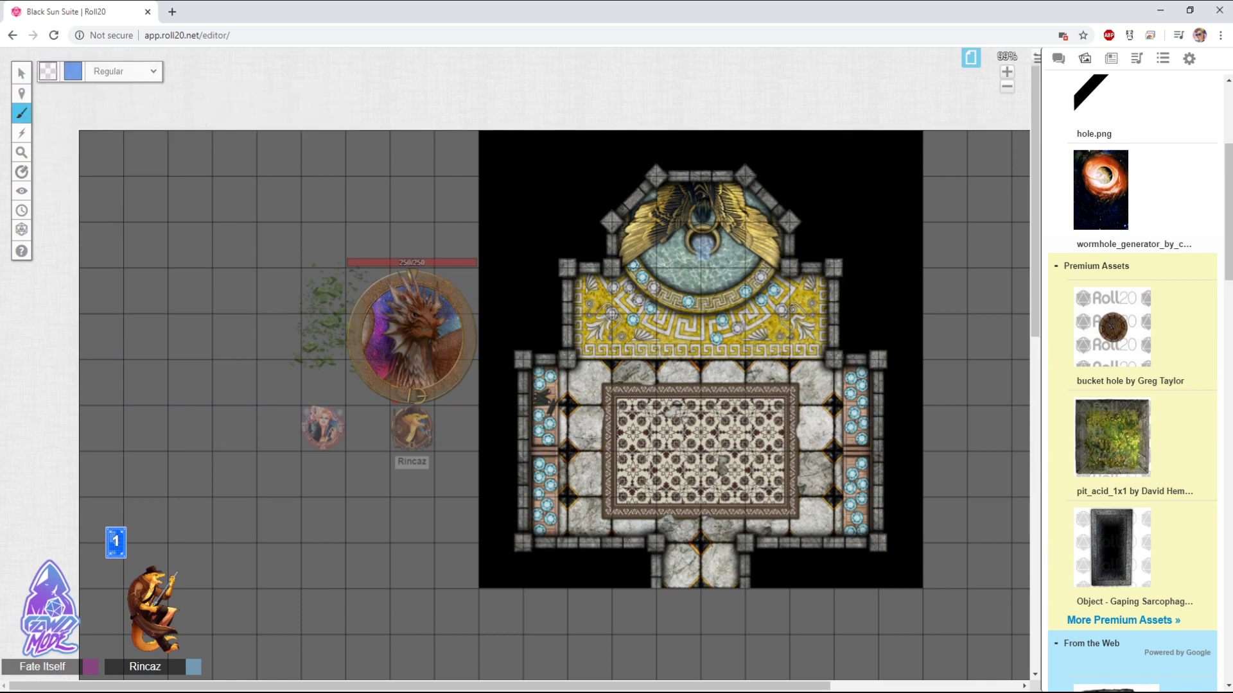
mouse_move(215, 246)
mouse_down()
mouse_move(249, 275)
mouse_move(199, 273)
mouse_up()
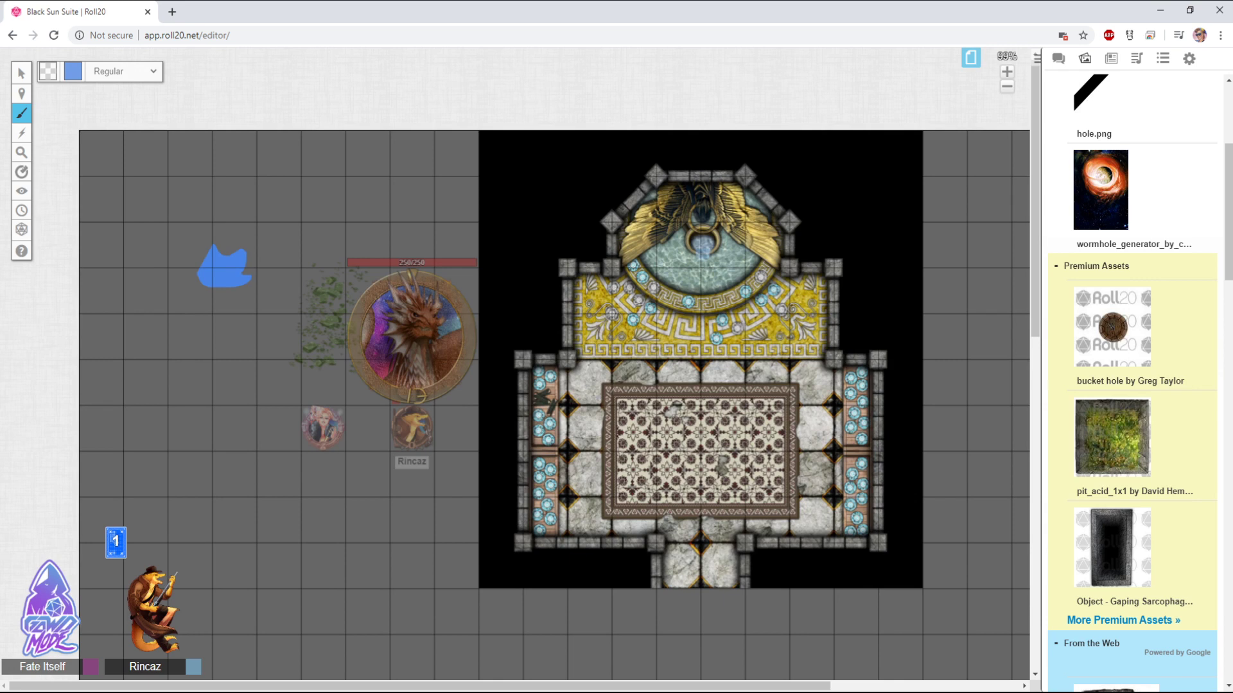
Set the drawing colors to a blue outline with transparent fill and sketch curvy freehand outlines above the filled blue shape
click(48, 71)
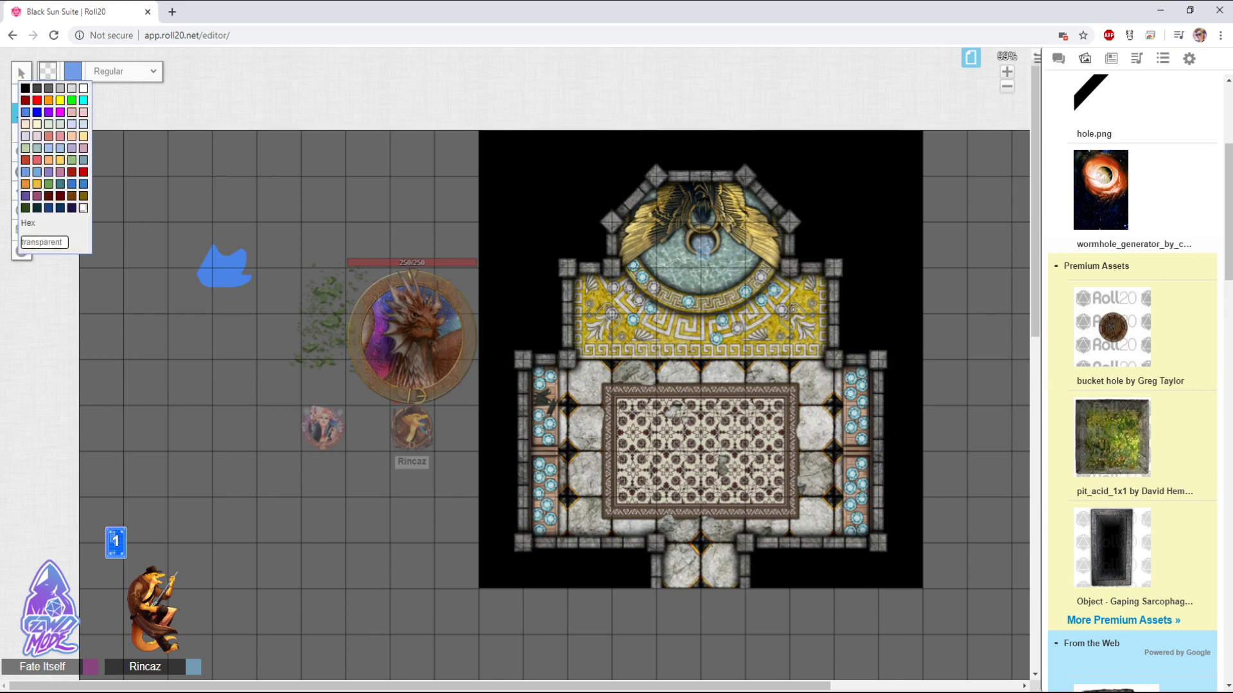
click(25, 111)
click(47, 71)
click(83, 207)
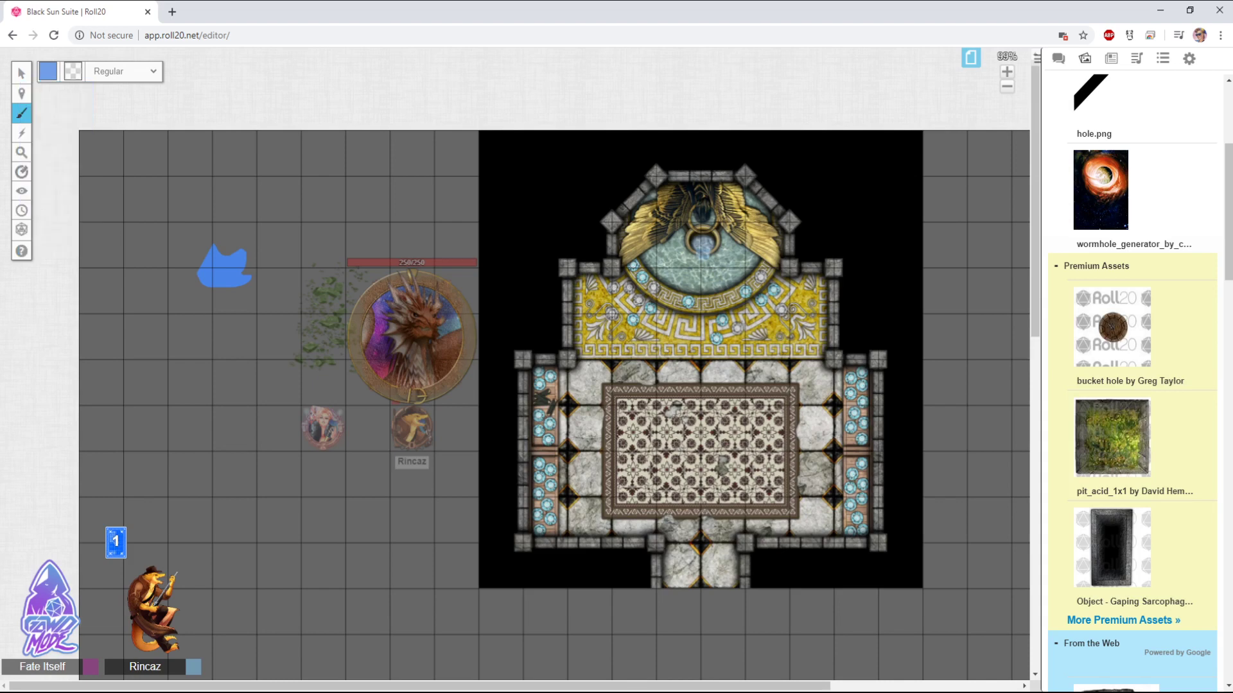
mouse_move(225, 197)
mouse_down()
mouse_move(316, 240)
mouse_move(218, 207)
mouse_up()
Change the outline color to dark green and sketch three freehand bush-like shapes below the blue drawings
mouse_move(21, 113)
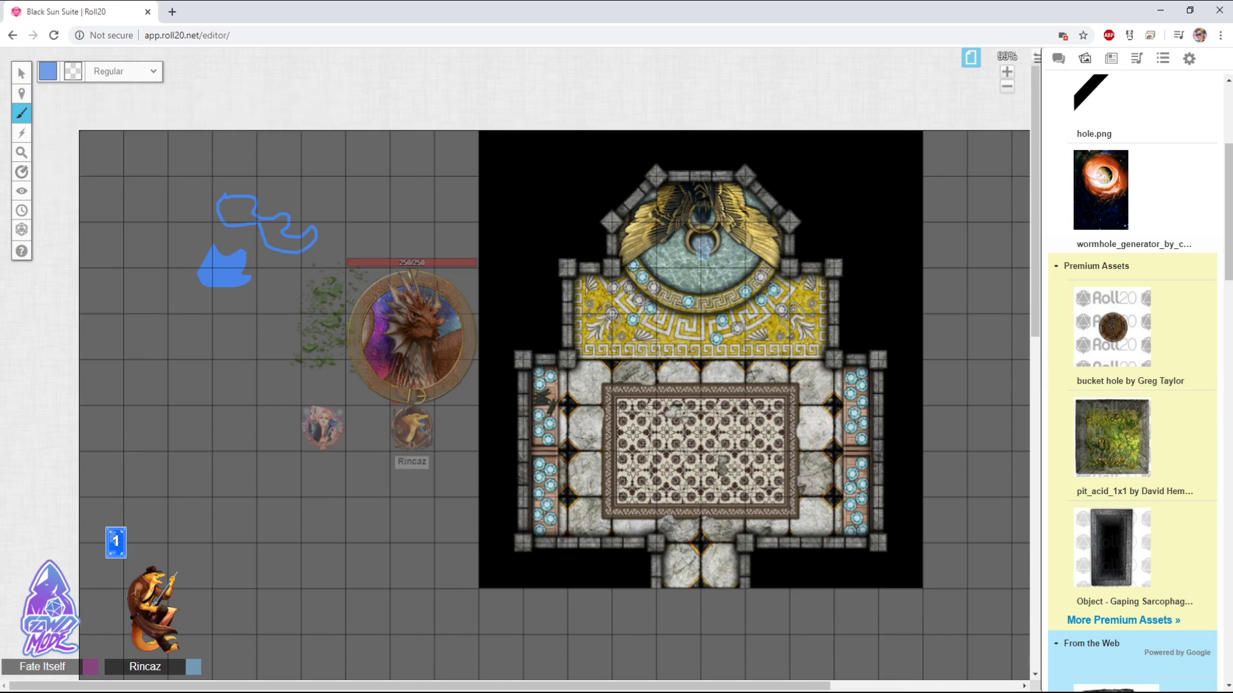
click(47, 71)
mouse_move(187, 368)
mouse_down()
mouse_move(193, 338)
mouse_move(228, 354)
mouse_move(188, 371)
mouse_up()
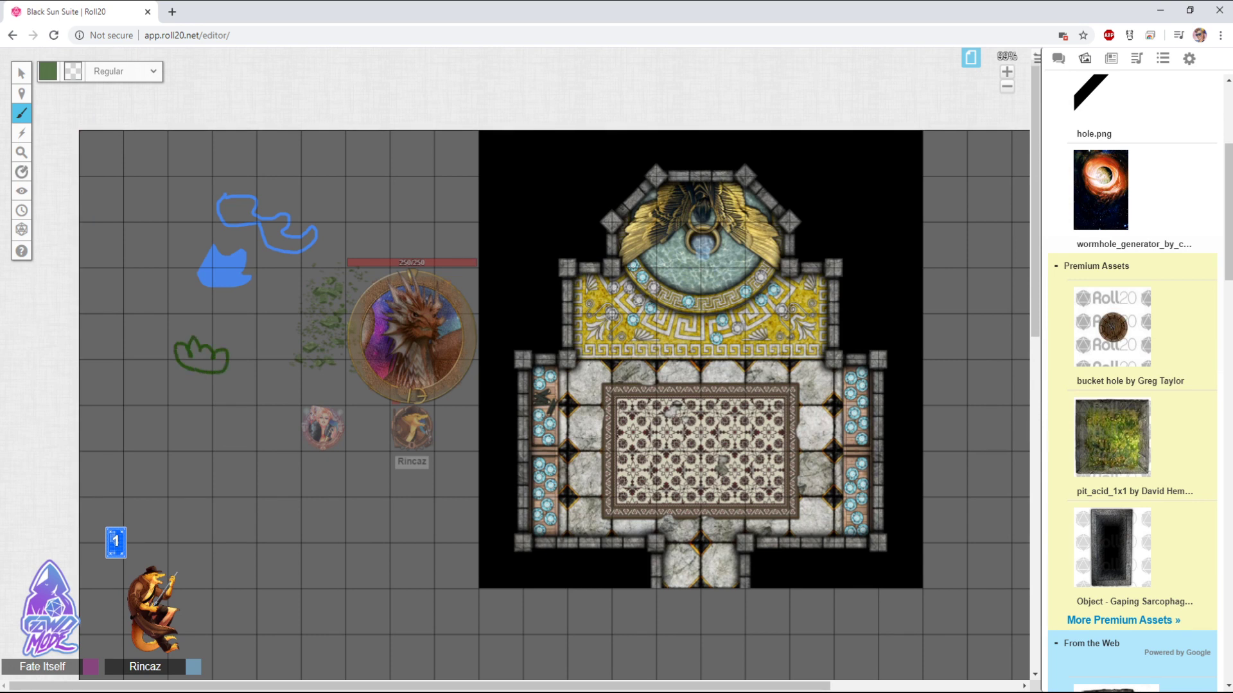
mouse_move(132, 339)
mouse_down()
mouse_move(171, 387)
mouse_move(149, 385)
mouse_up()
mouse_move(236, 394)
mouse_down()
mouse_move(260, 364)
mouse_move(249, 404)
mouse_move(233, 394)
mouse_up()
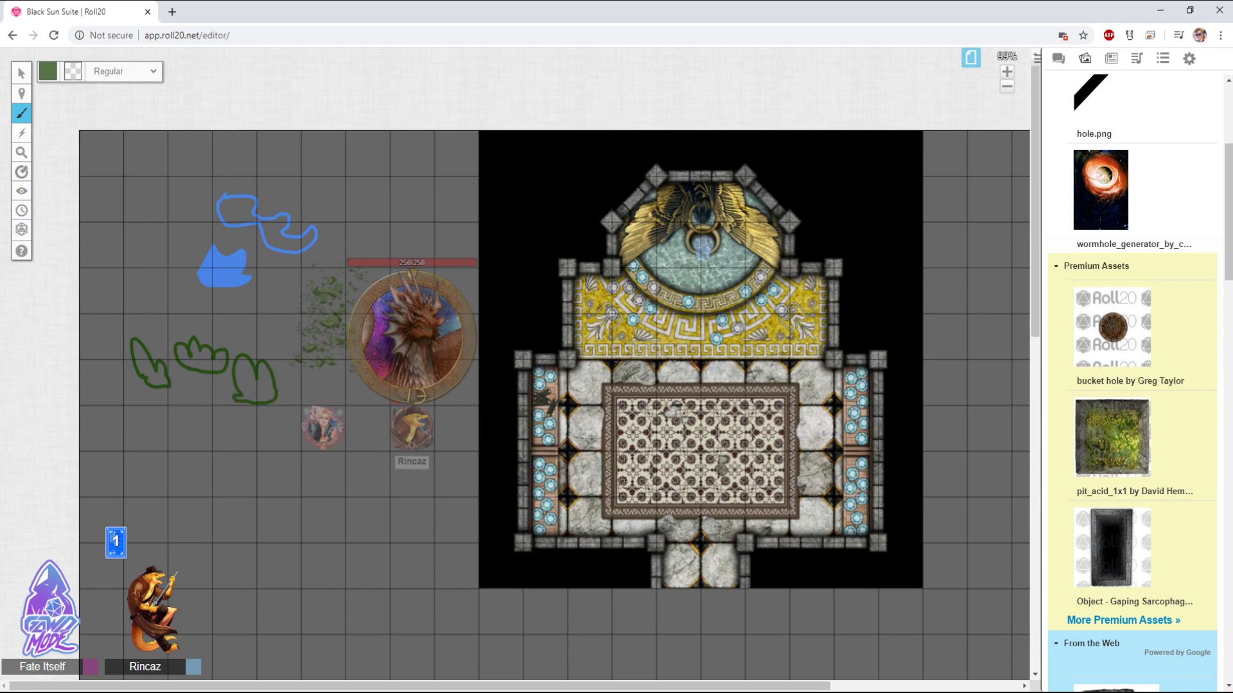
Draw a green multi-segment line with the Polygon/Line tool, angled around the blue drawings and stepping along grid corners below them
mouse_move(22, 113)
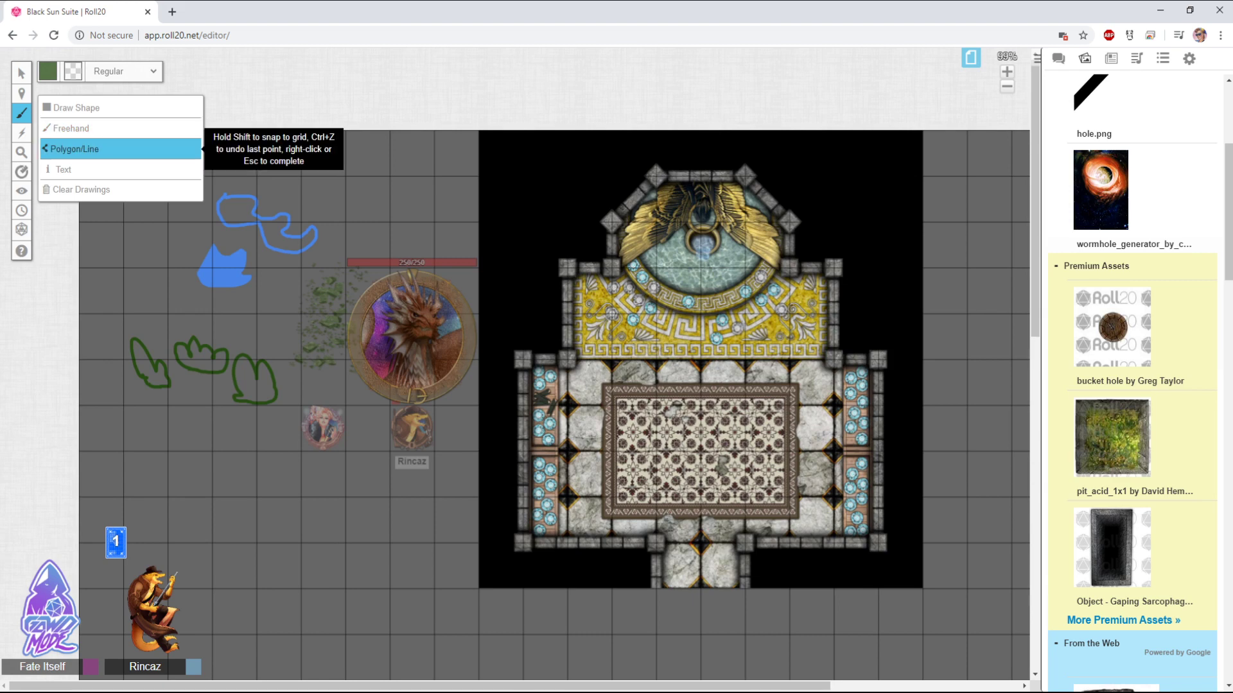
click(74, 148)
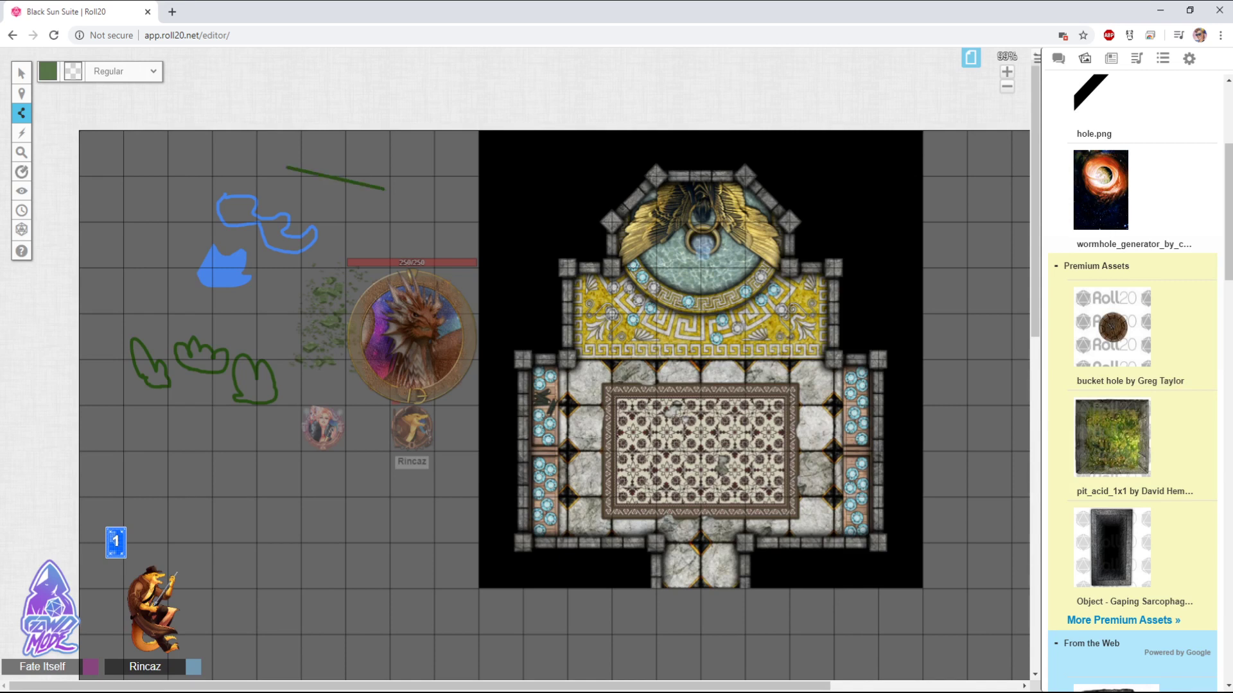
click(286, 168)
click(179, 174)
click(137, 236)
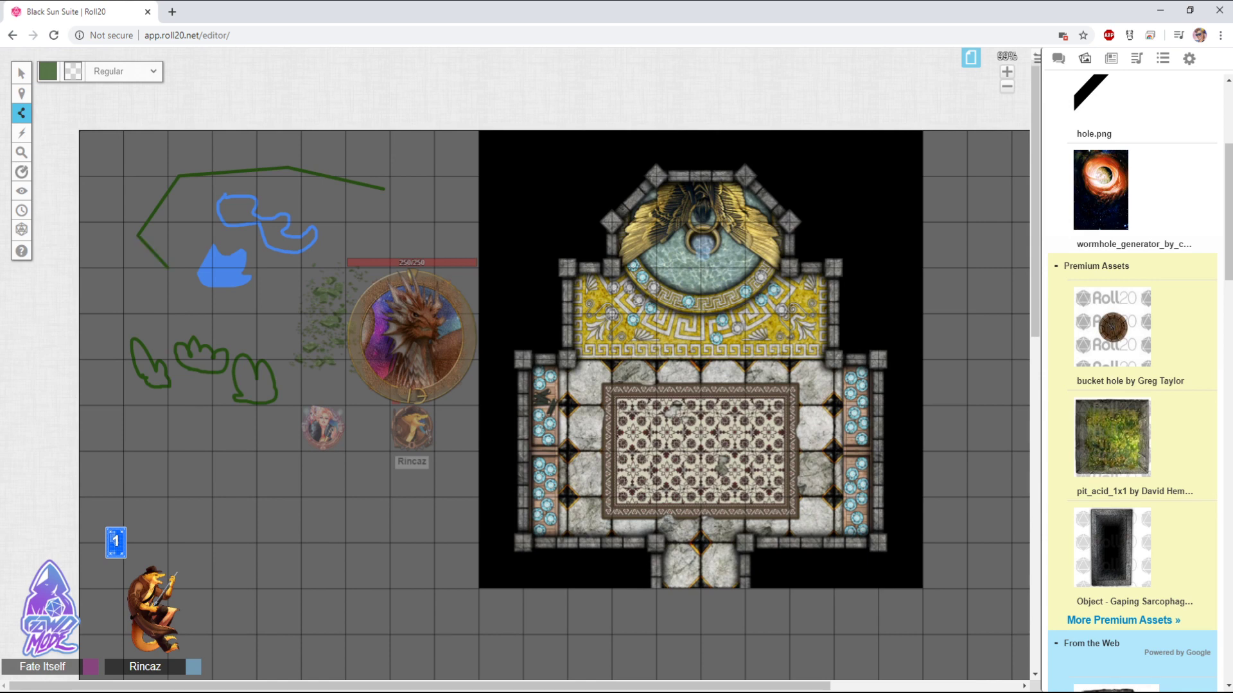
click(167, 268)
click(168, 314)
click(212, 314)
click(212, 359)
click(257, 359)
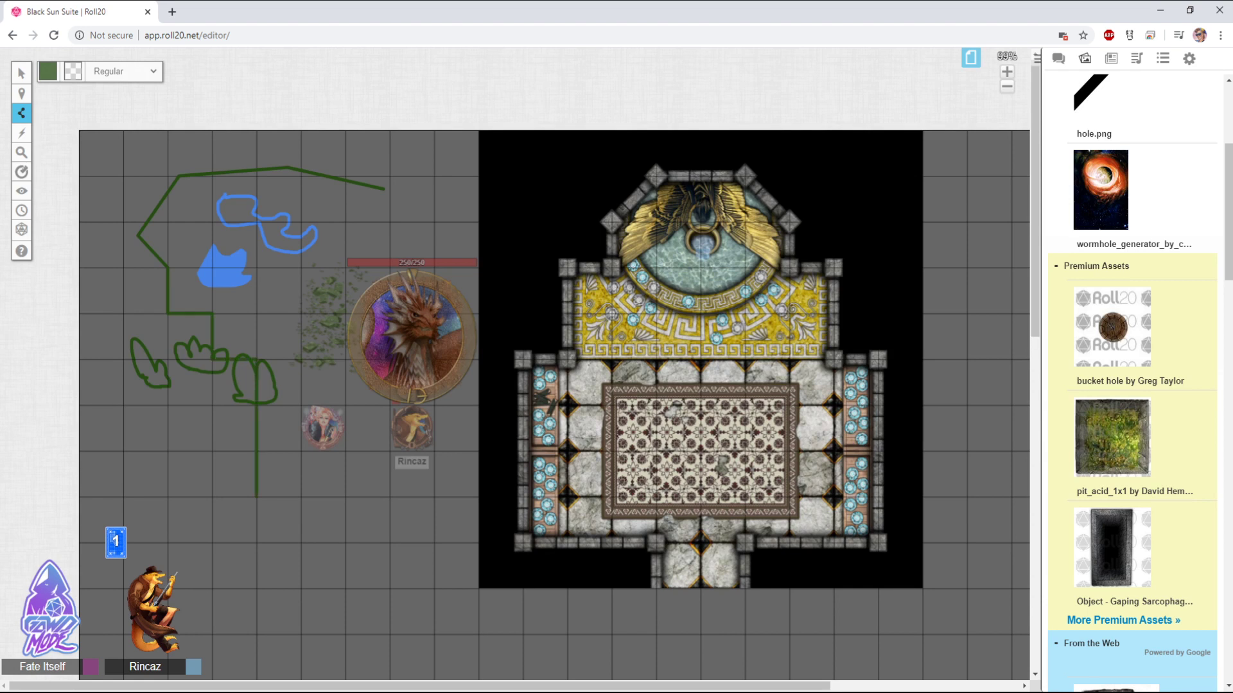
click(257, 497)
click(167, 496)
click(166, 405)
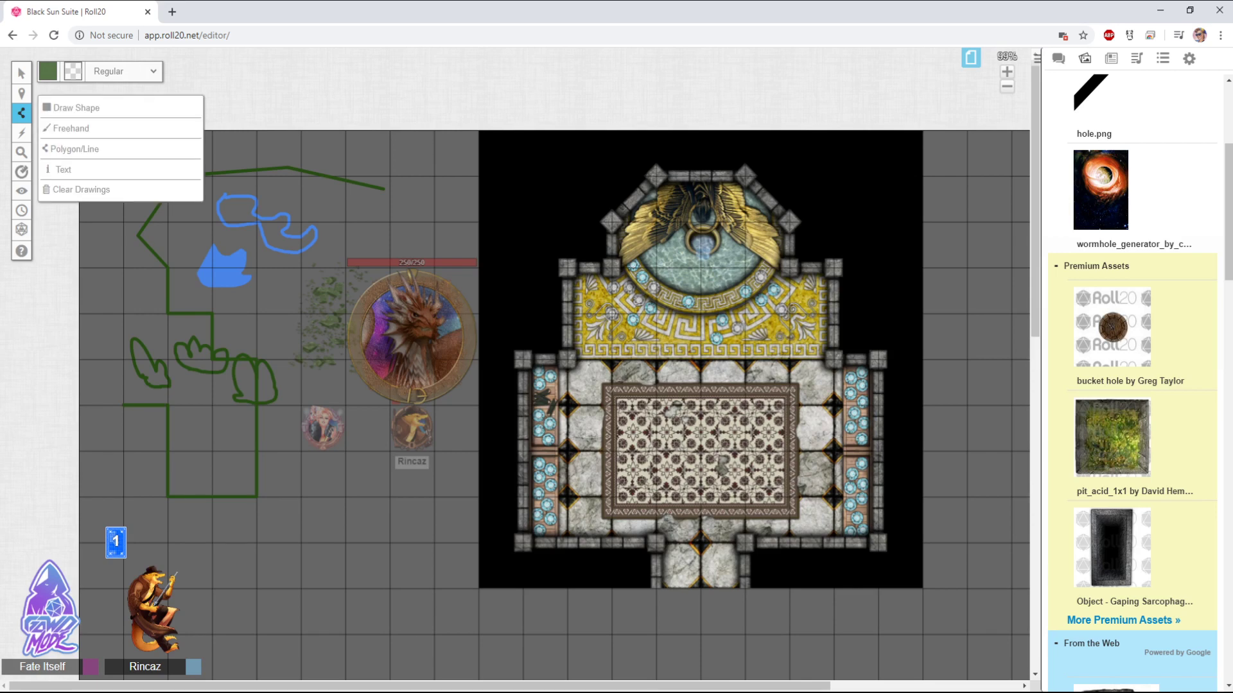
Add an "Inn" text label to the map layer, between the green line and the dragon token
click(63, 169)
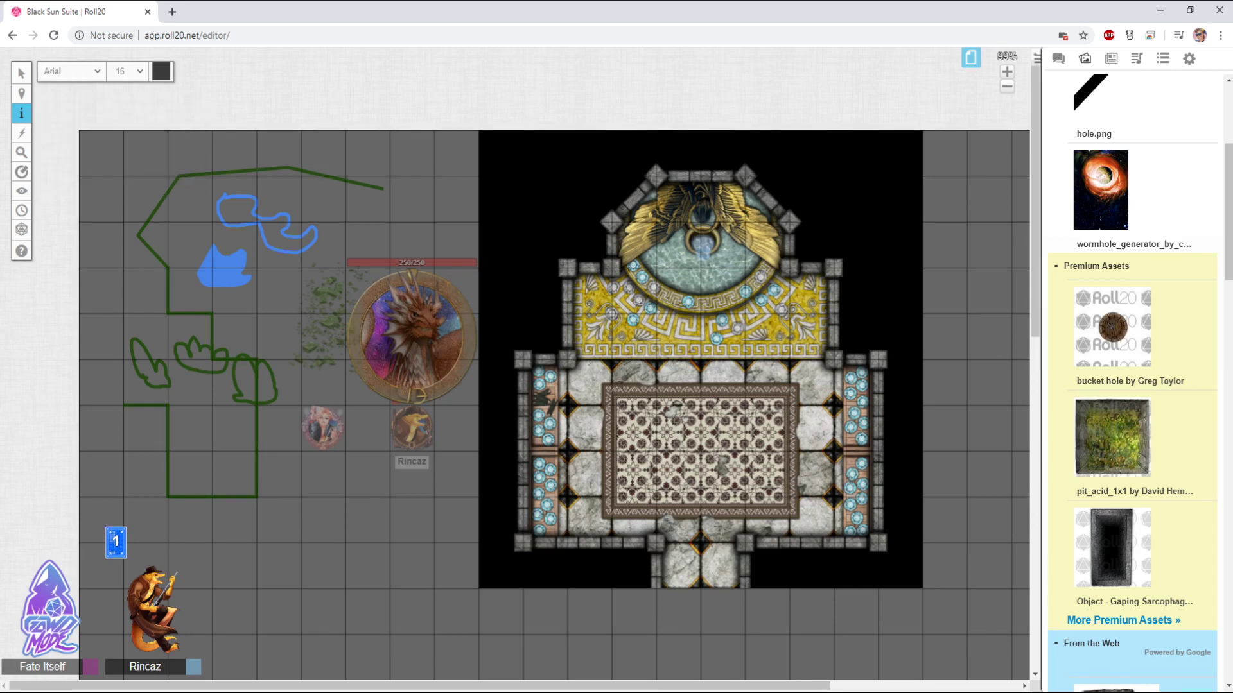
click(250, 326)
text(Te)
key(BackSpace)
key(BackSpace)
click(64, 62)
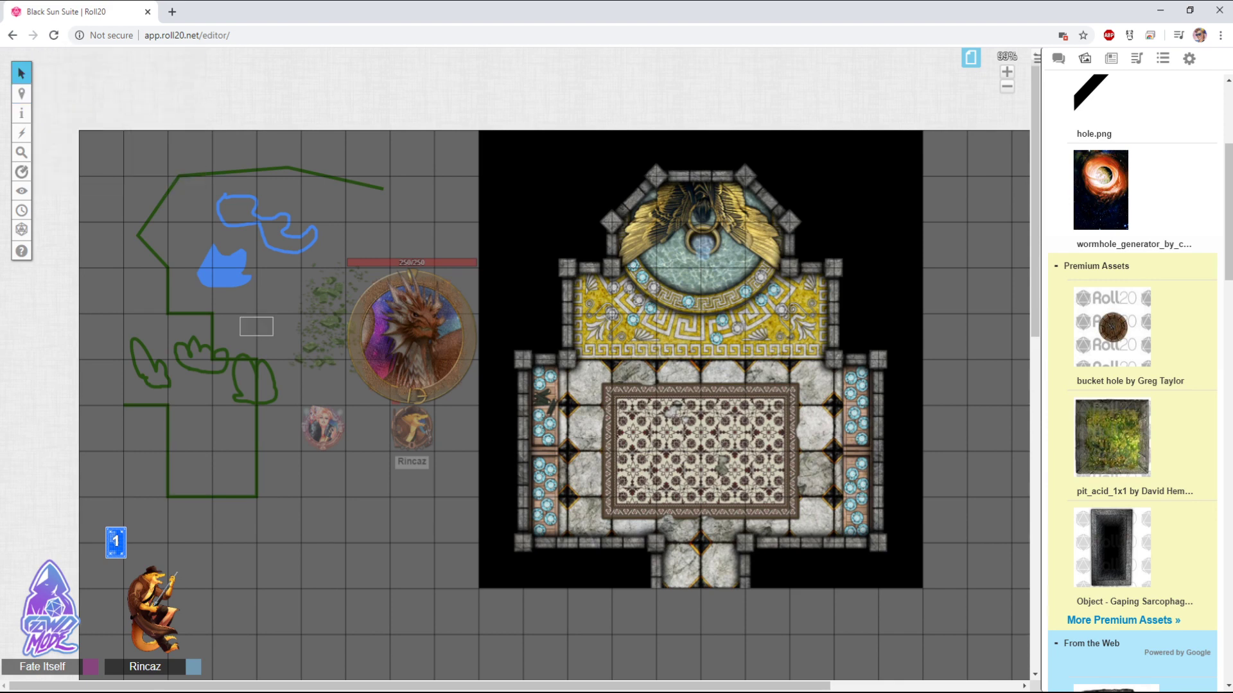
drag(256, 310, 233, 327)
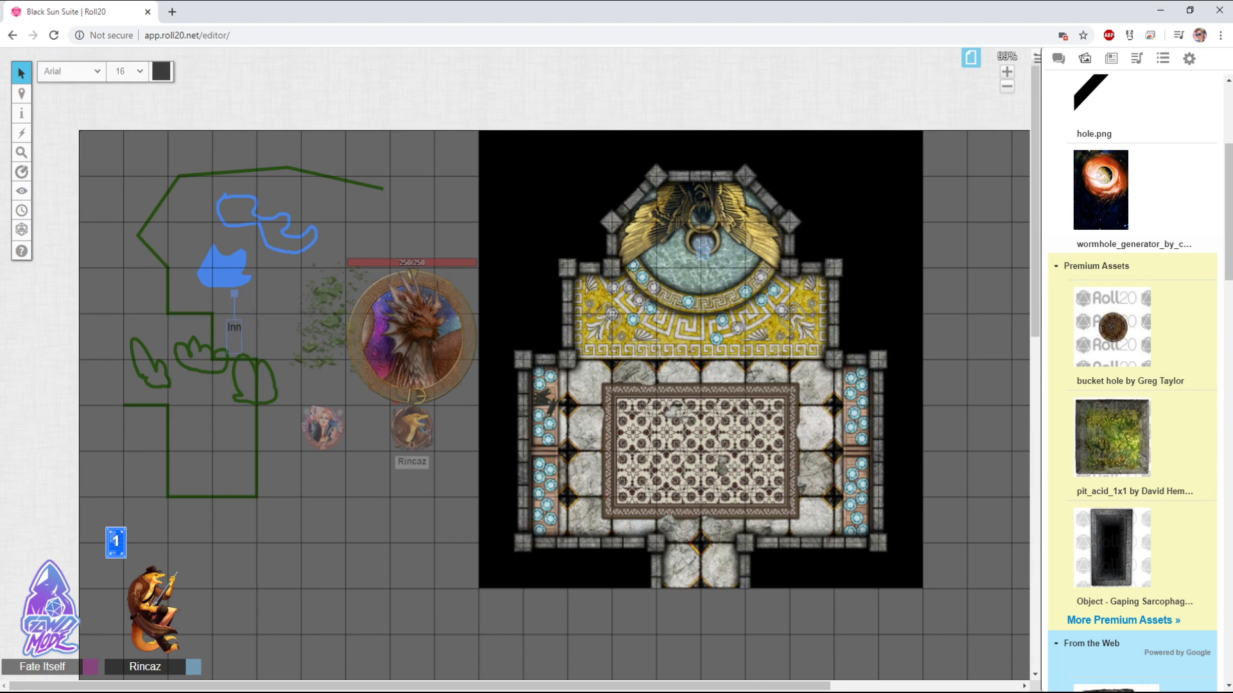
key(Escape)
On the GM Info Overlay layer, add the text "This is where the dragon appears and eats the players" south of the tokens
mouse_move(21, 113)
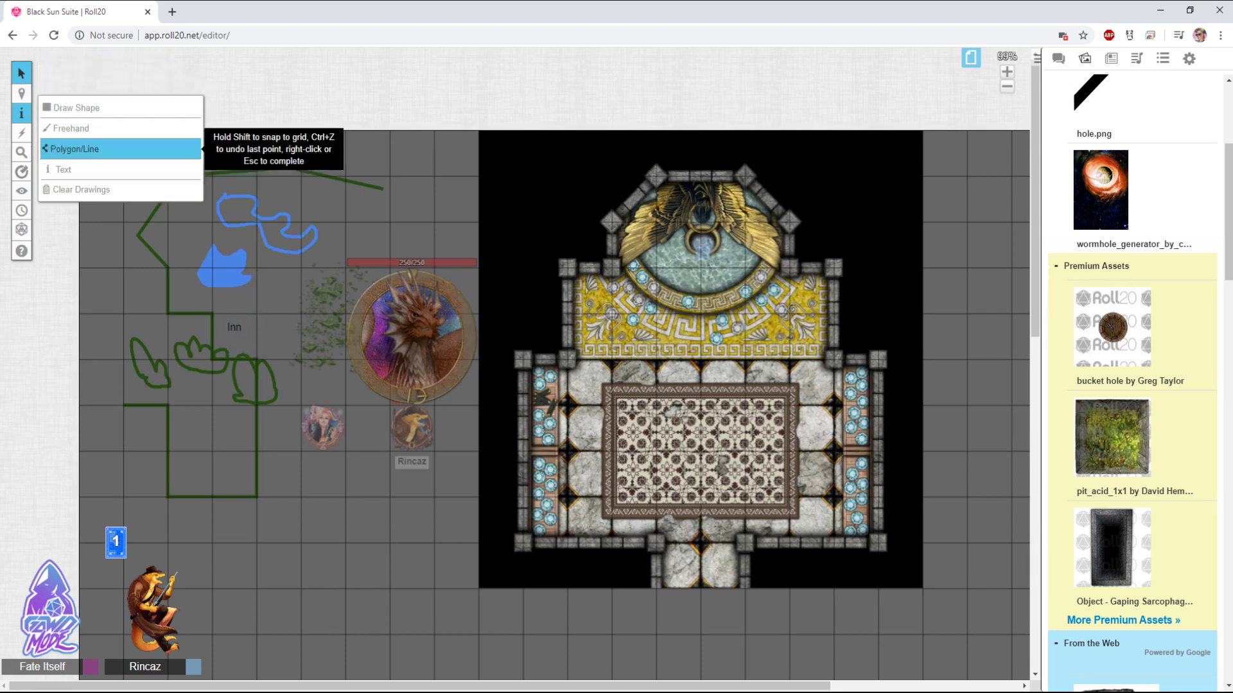
click(83, 128)
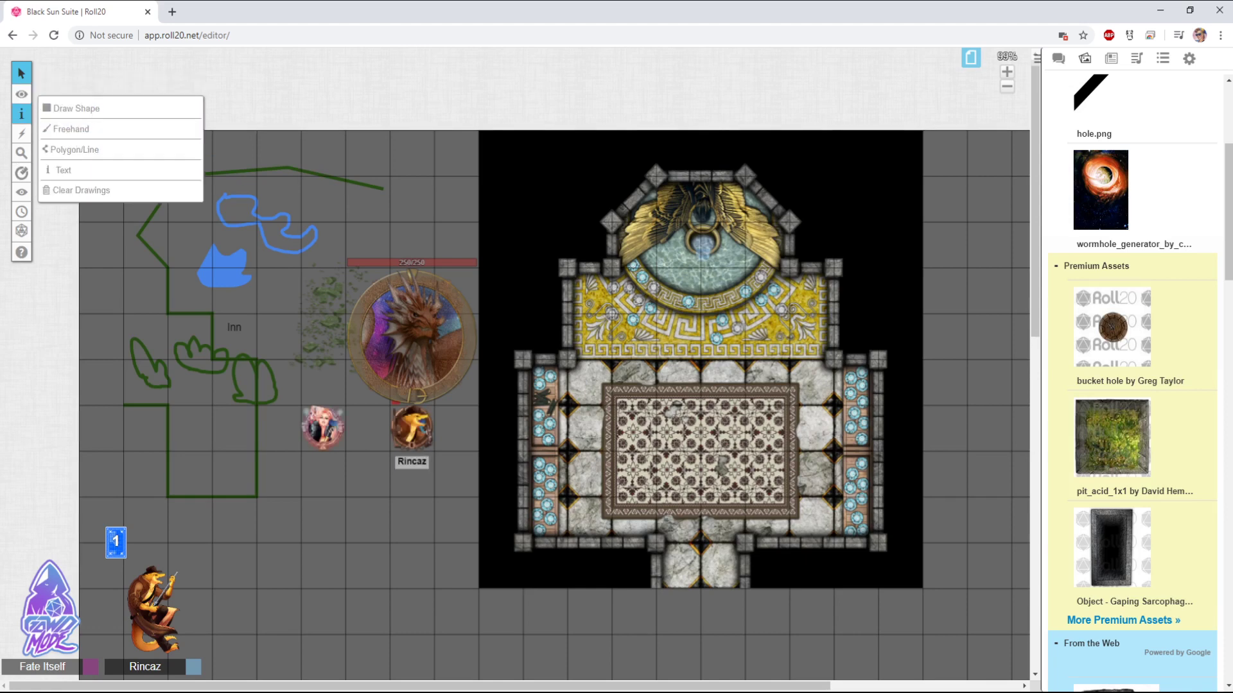
click(63, 169)
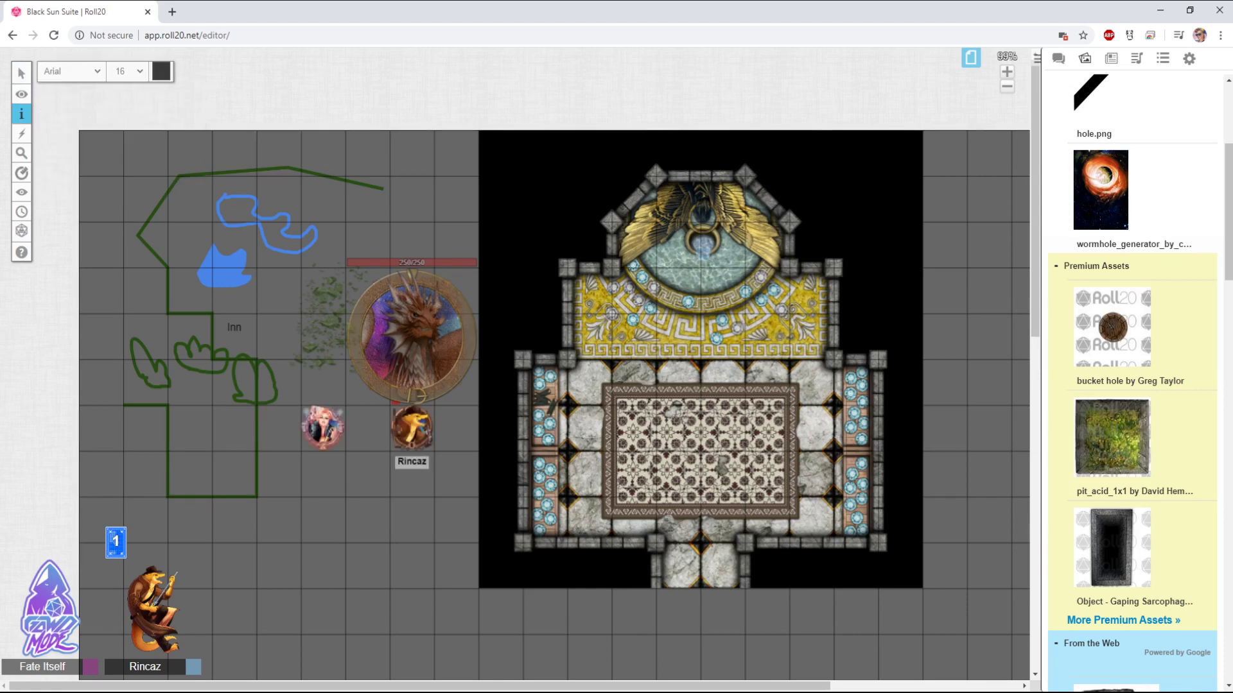
text(This is where the drag)
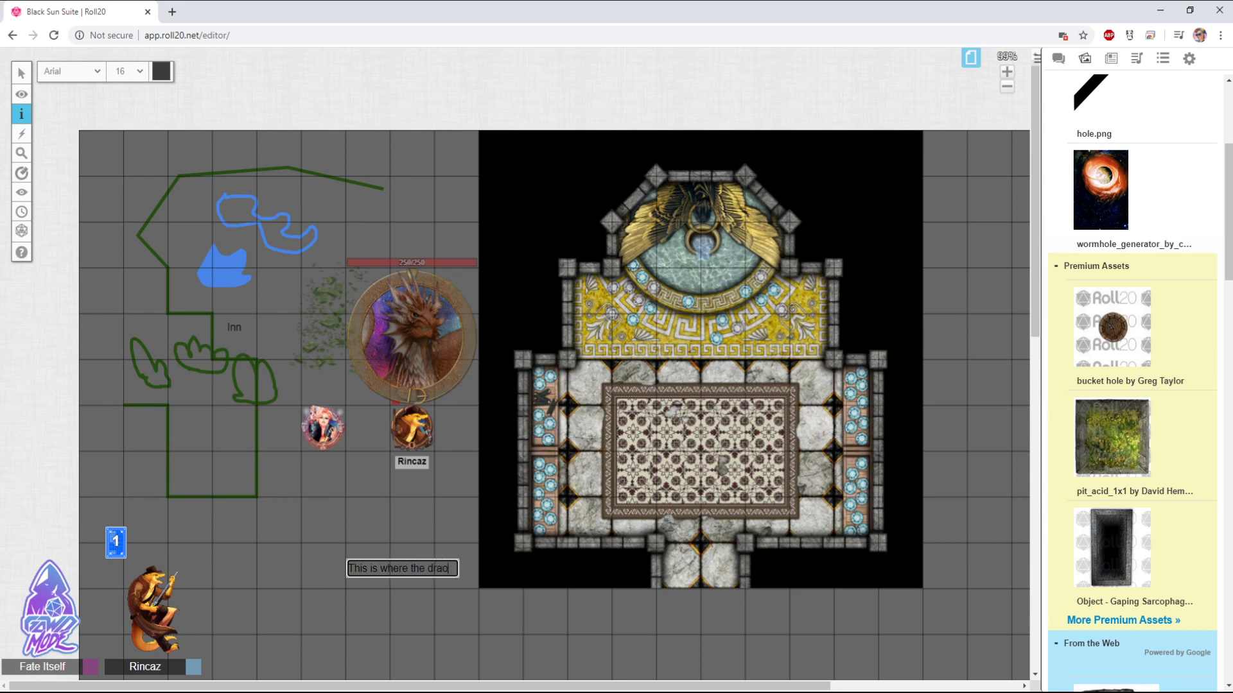
text(on appears...)
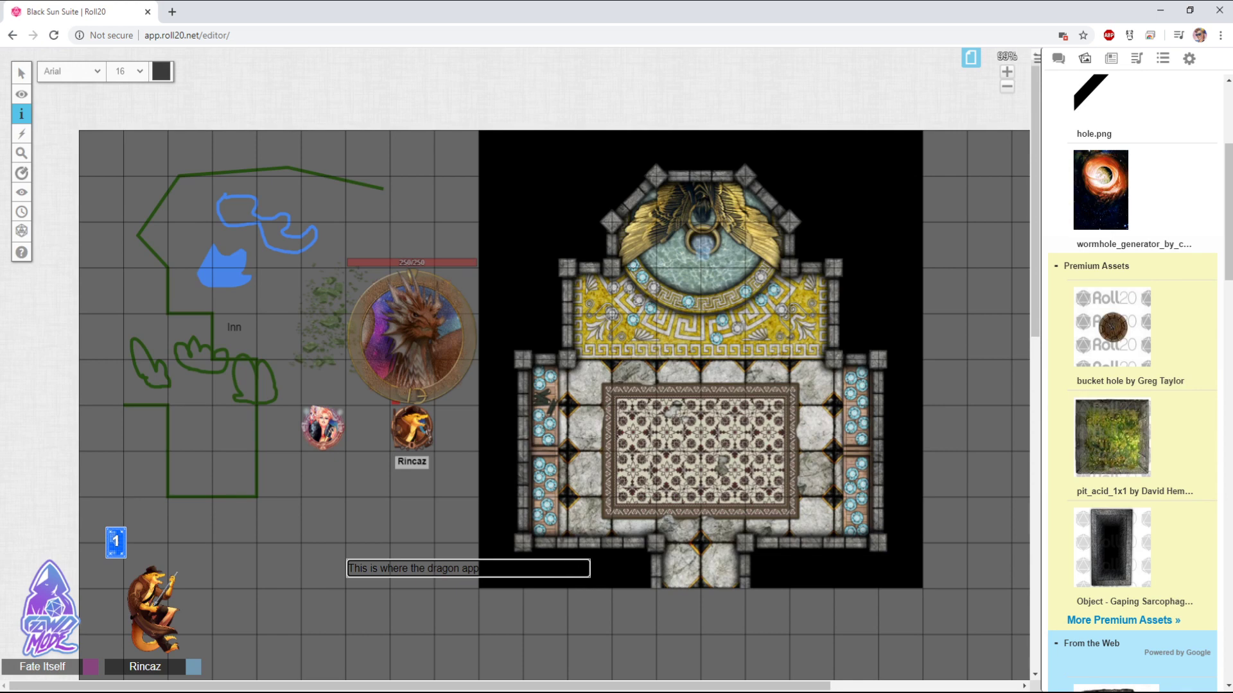
key(Return)
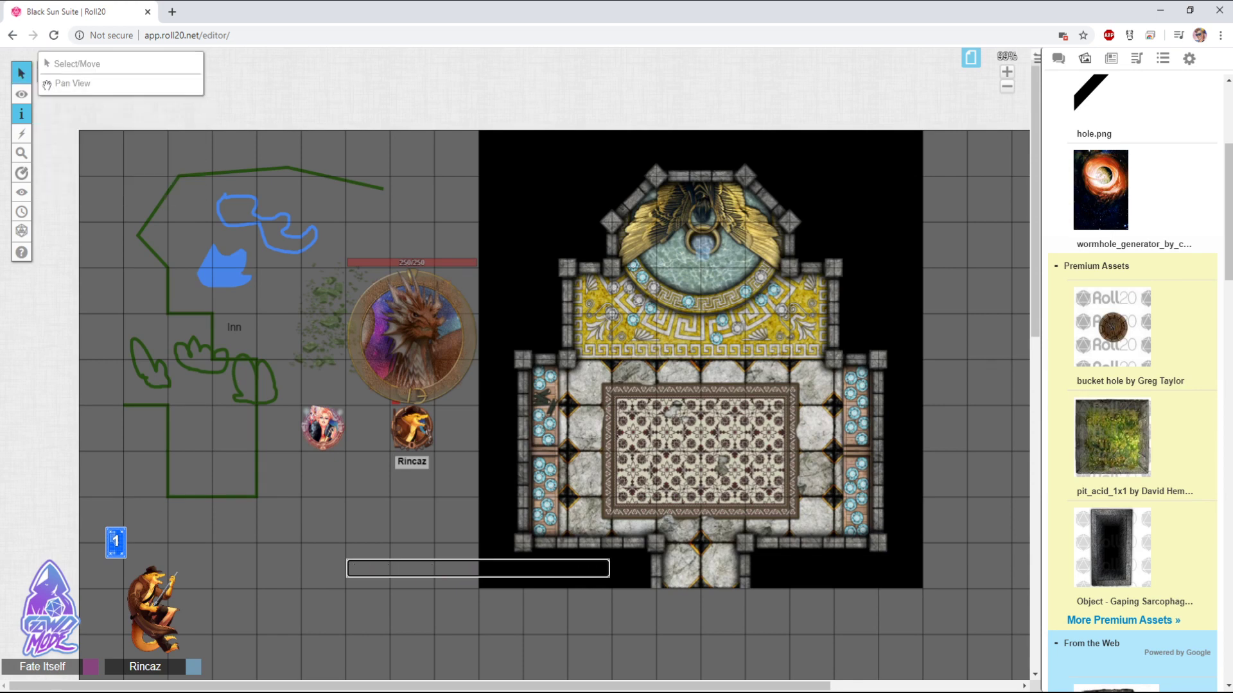
click(64, 58)
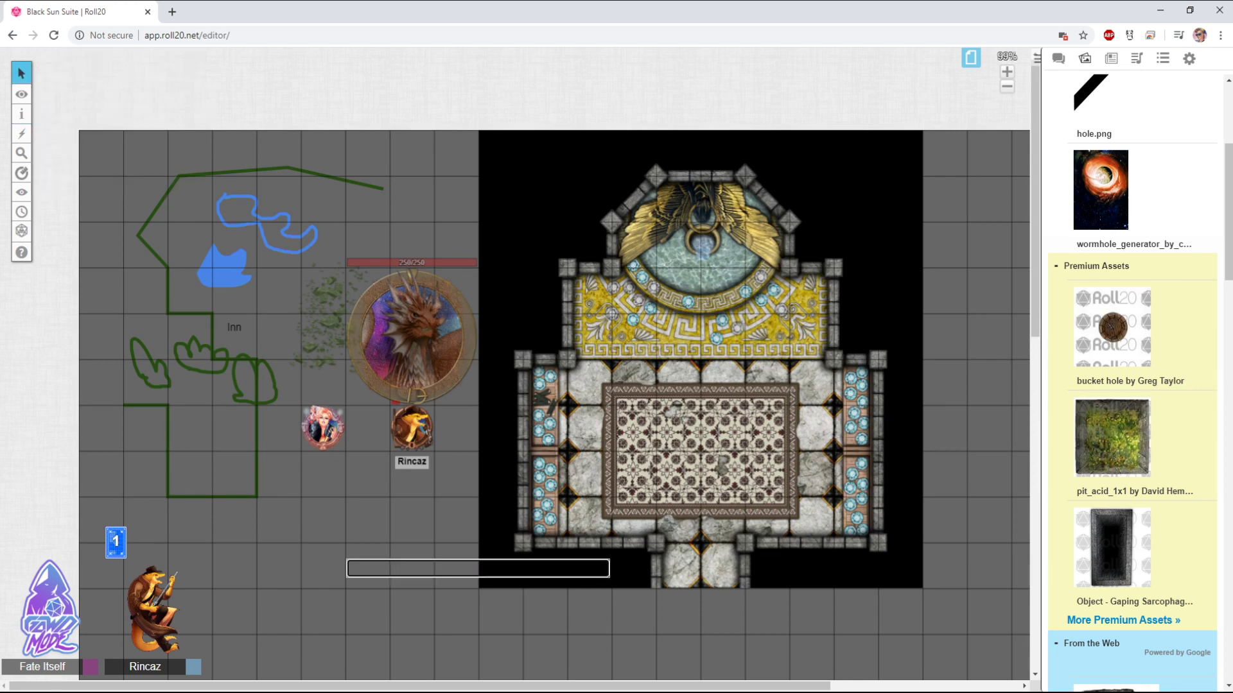
Move the dragon note clear of the temple map, first southwest of it and then to its east edge
click(413, 557)
drag(413, 557, 374, 602)
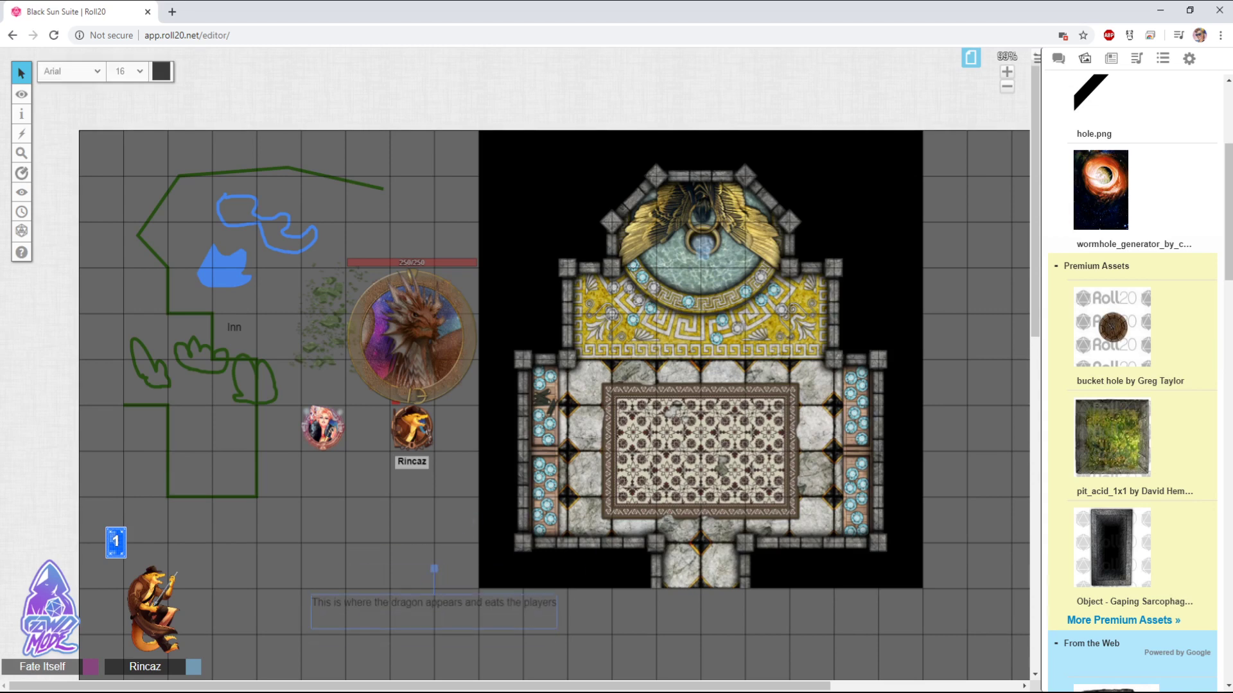
click(375, 642)
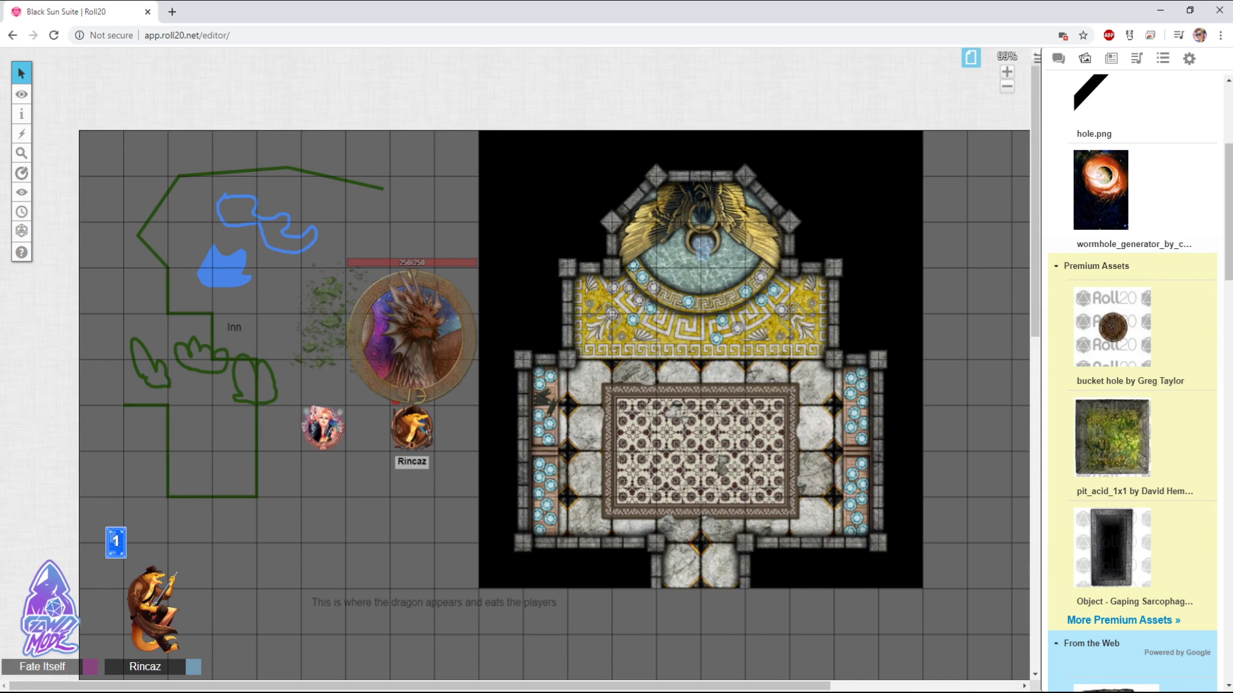
drag(360, 602, 971, 412)
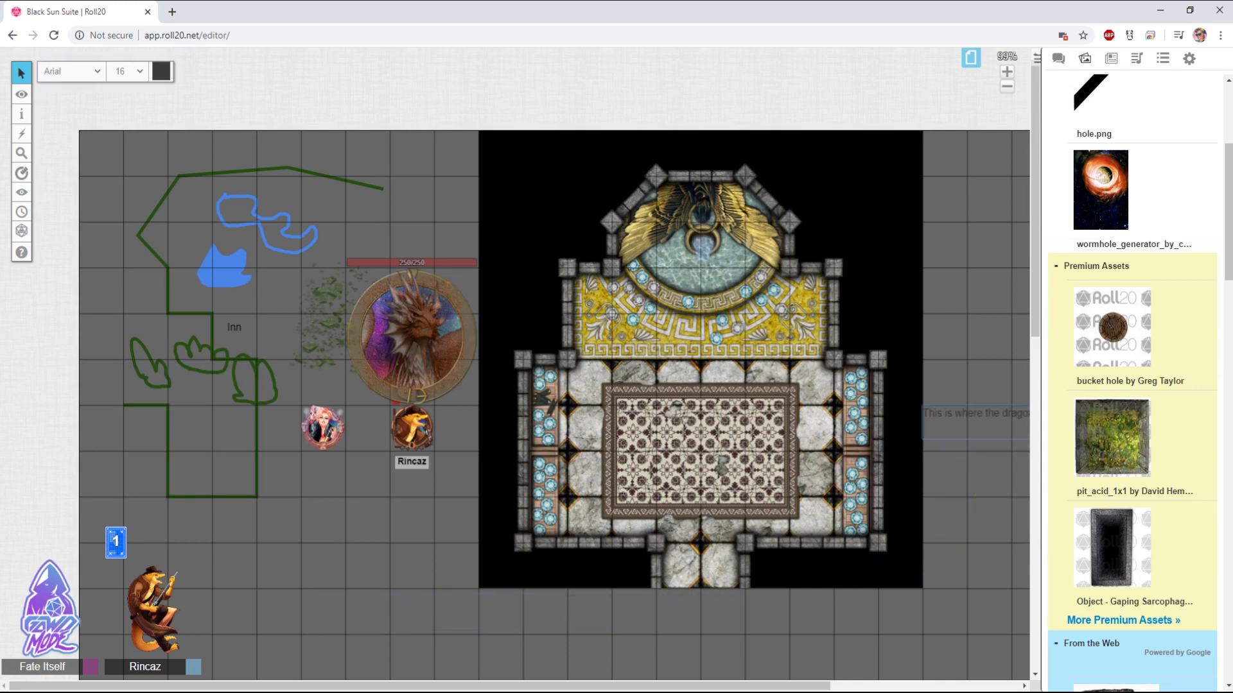
key(Escape)
click(971, 413)
key(Escape)
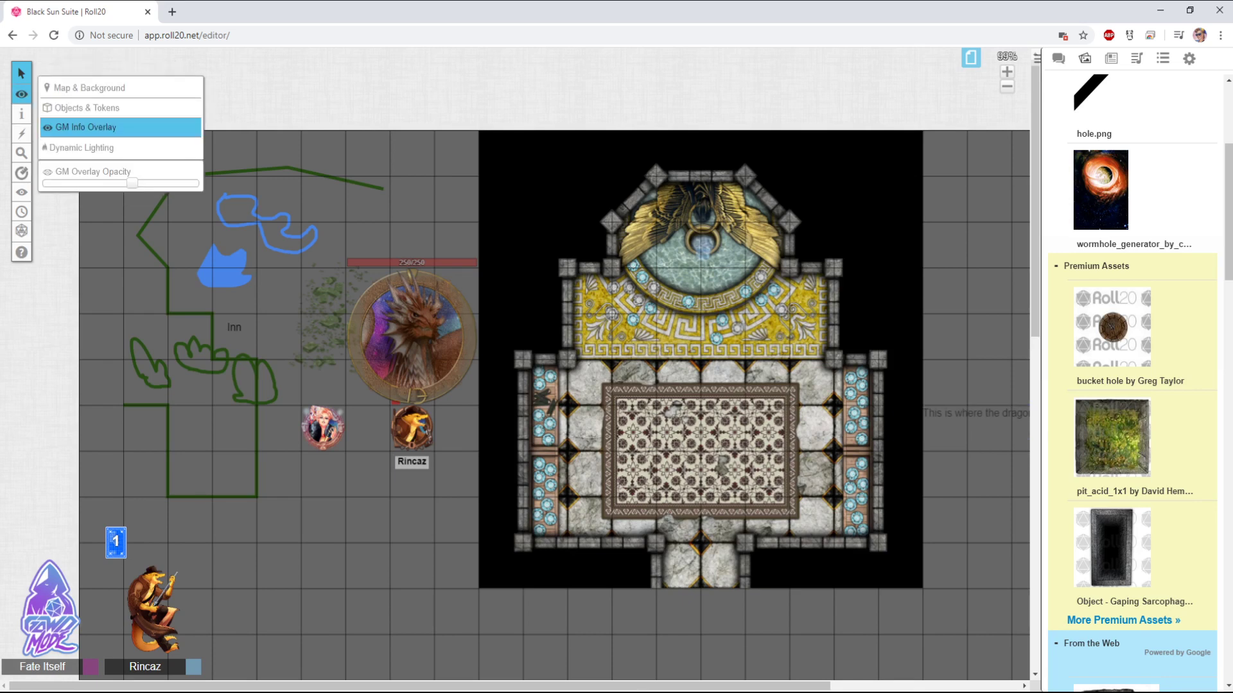
Move the dragon note to just below the southern end of the green line drawing
mouse_move(21, 114)
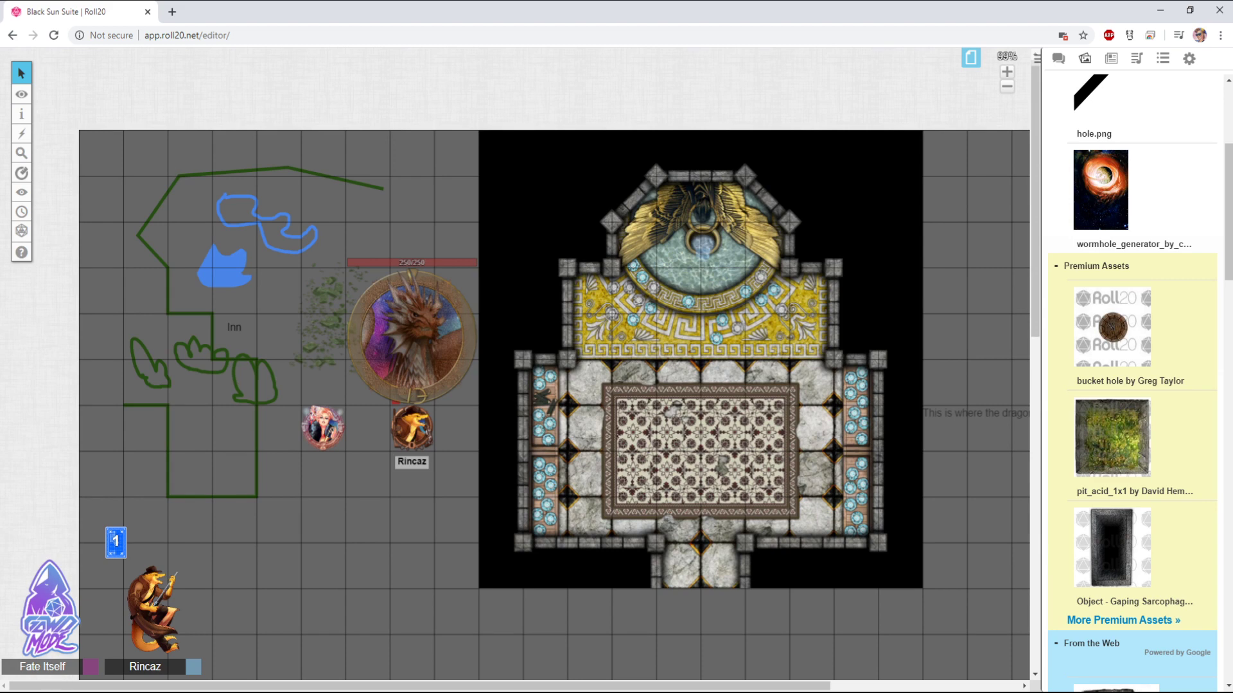
drag(976, 412, 221, 505)
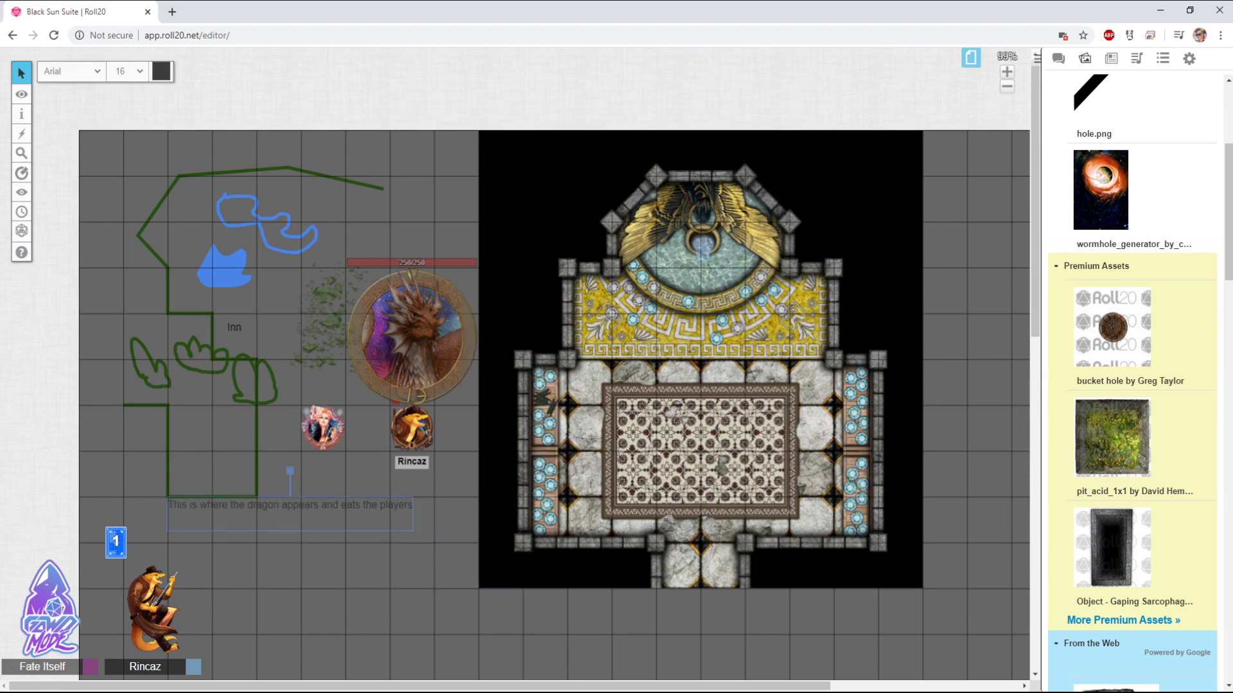
key(Escape)
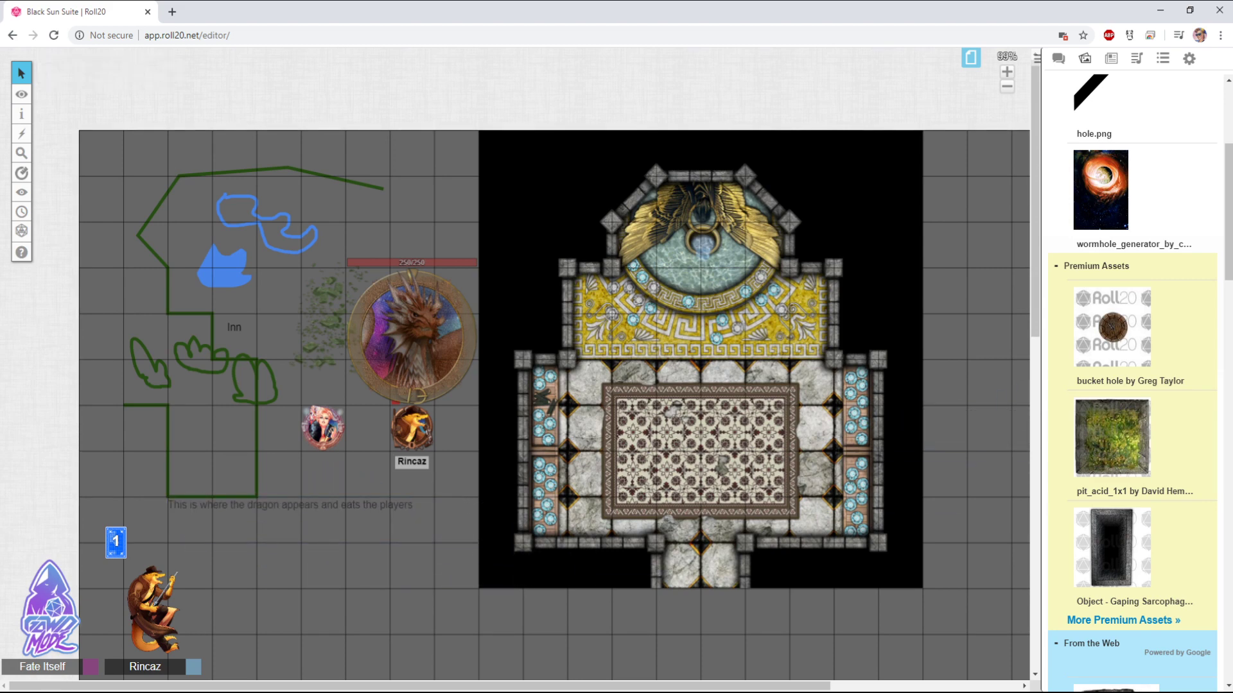
Try to reopen the dragon note for editing, directly and with the Text tool
click(289, 505)
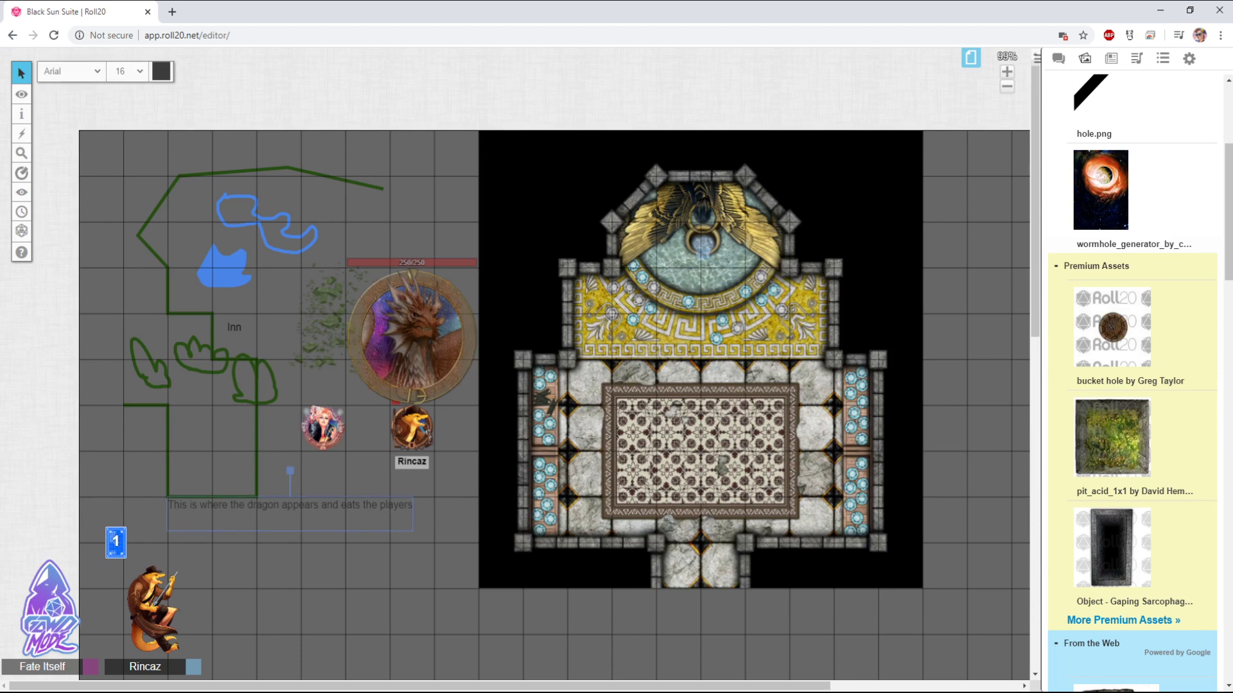
double_click(289, 506)
key(Escape)
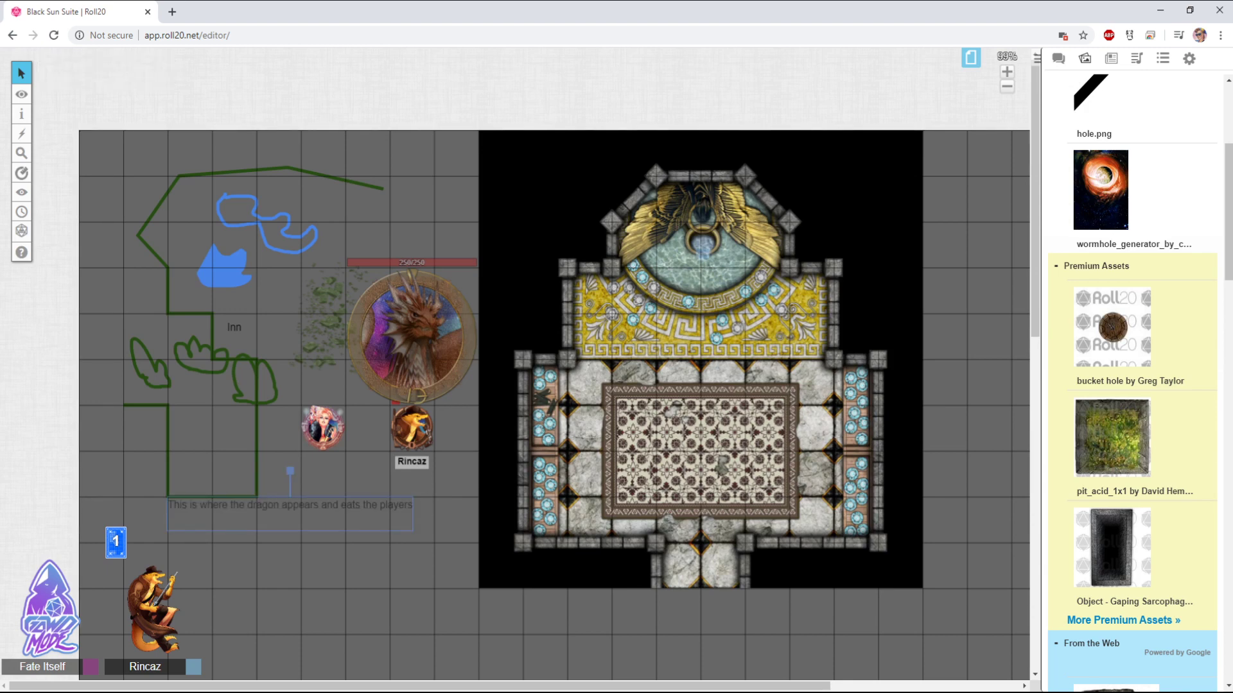
mouse_move(22, 114)
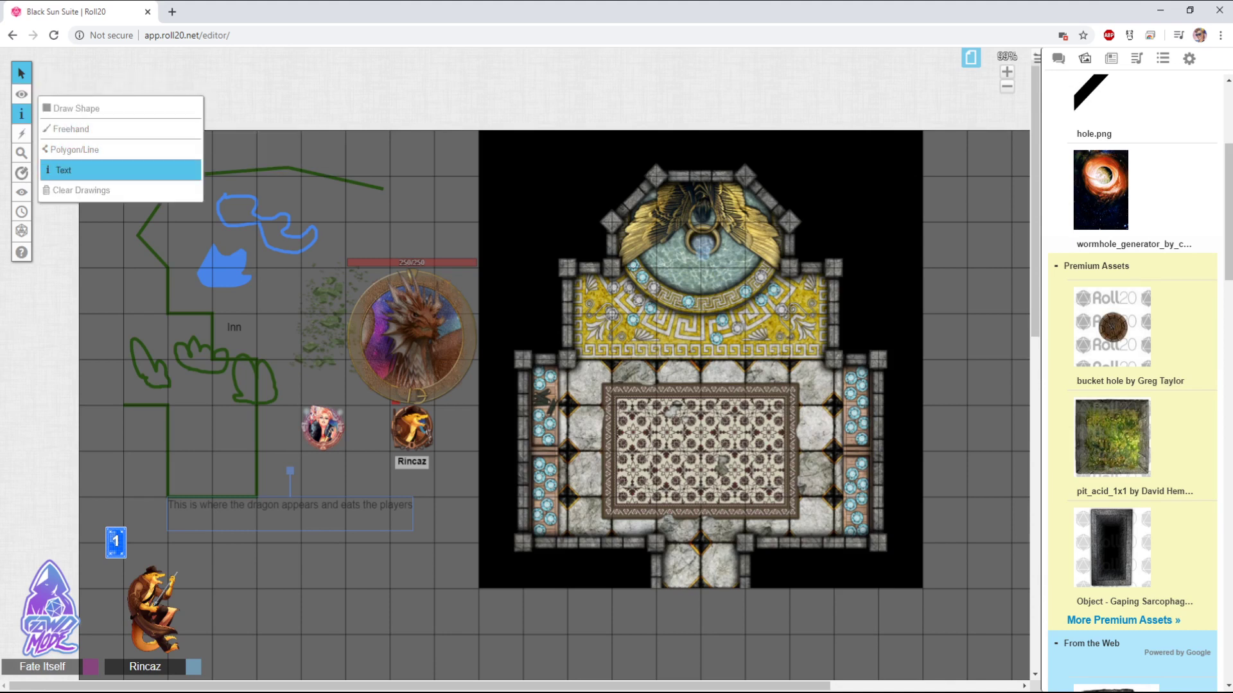
click(57, 168)
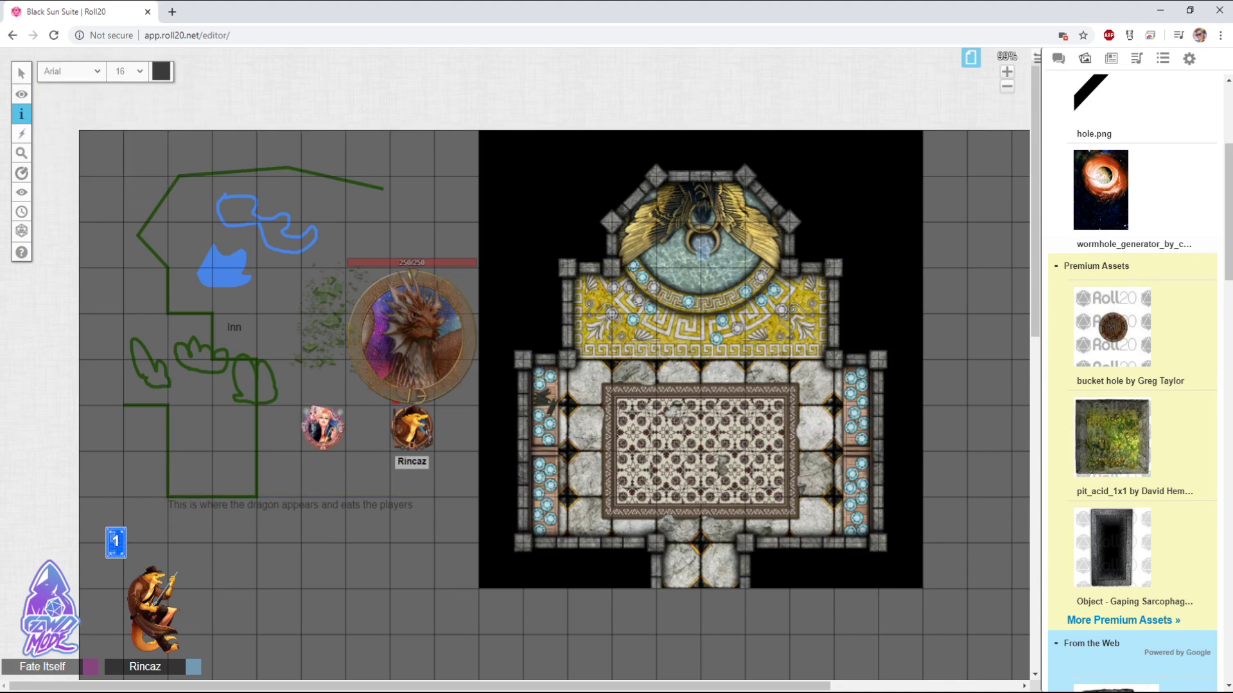
click(127, 164)
click(282, 517)
click(21, 73)
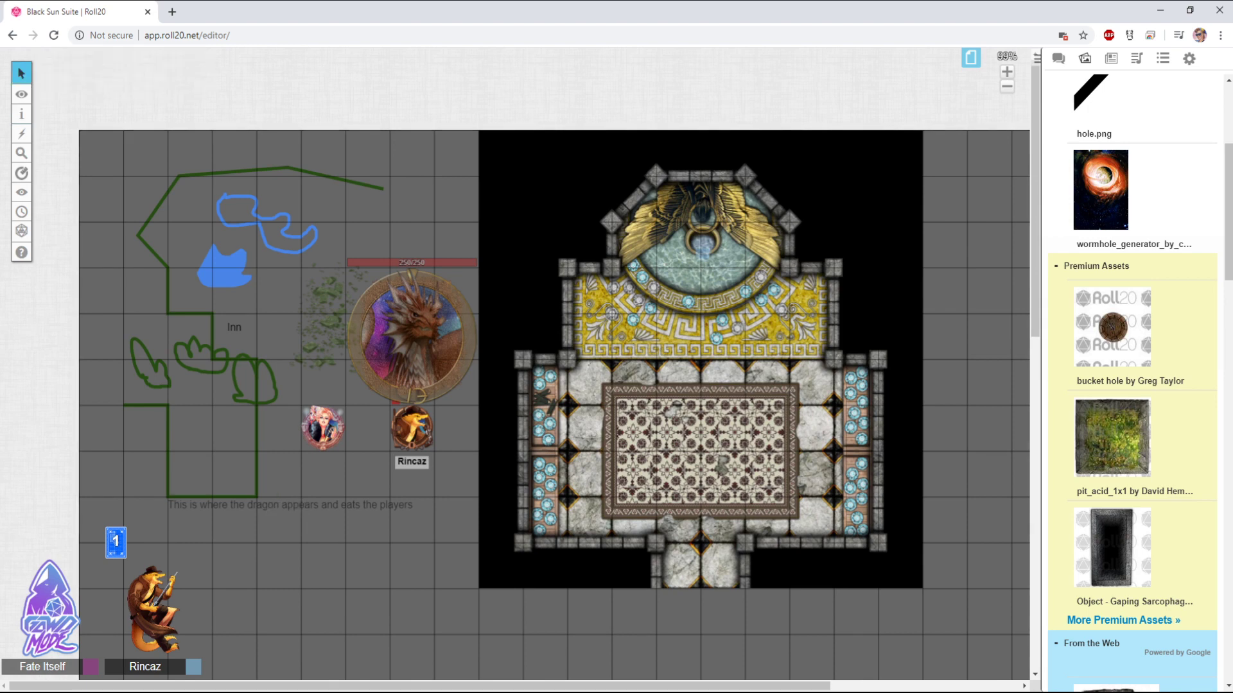
Set the dragon note's font size to 22 and its color to white
click(289, 506)
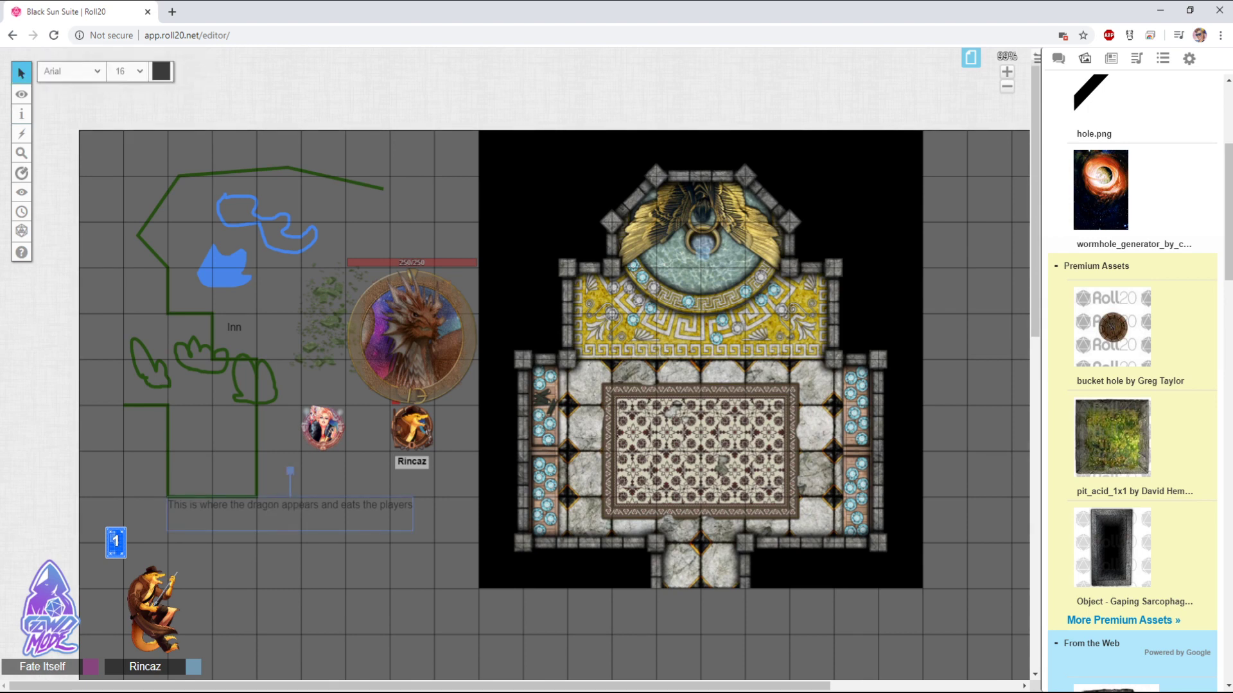
click(120, 169)
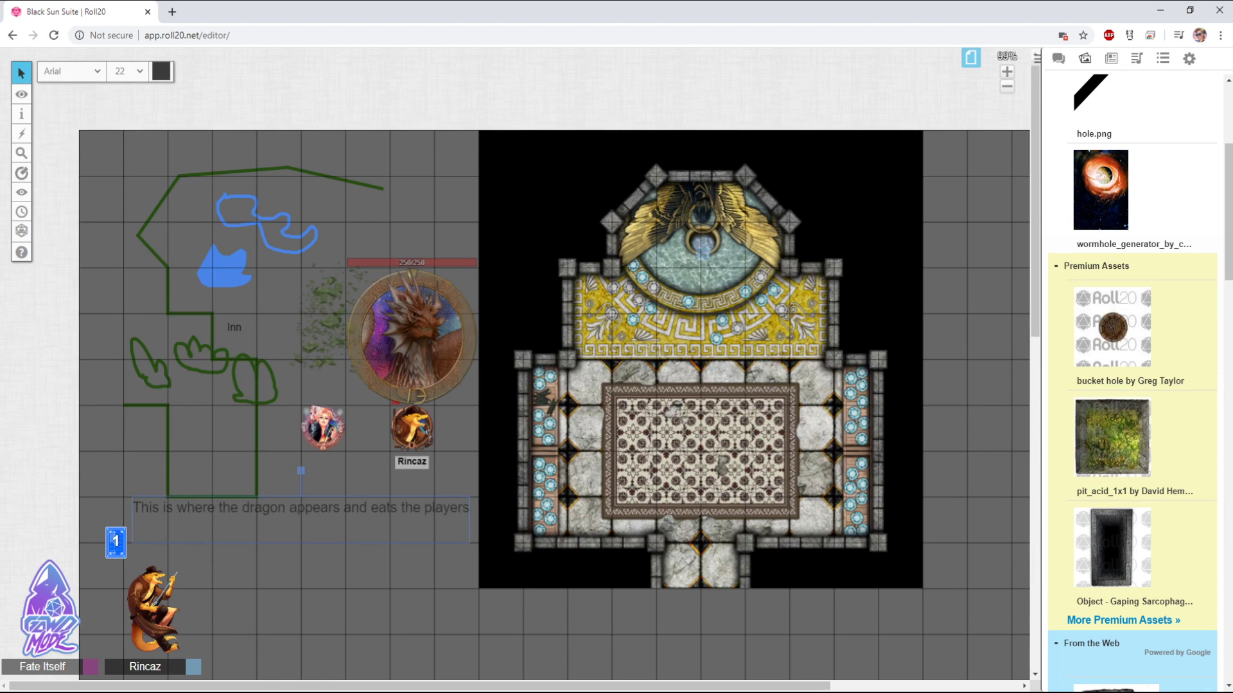
click(160, 71)
click(166, 88)
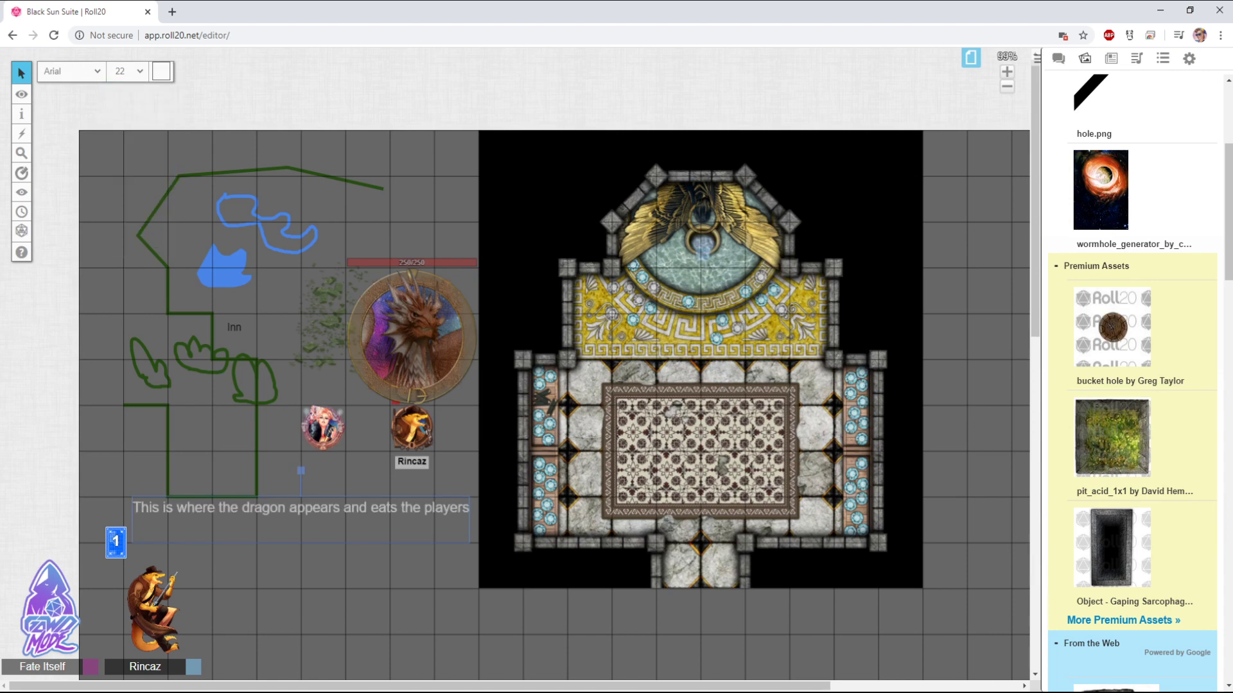
key(Escape)
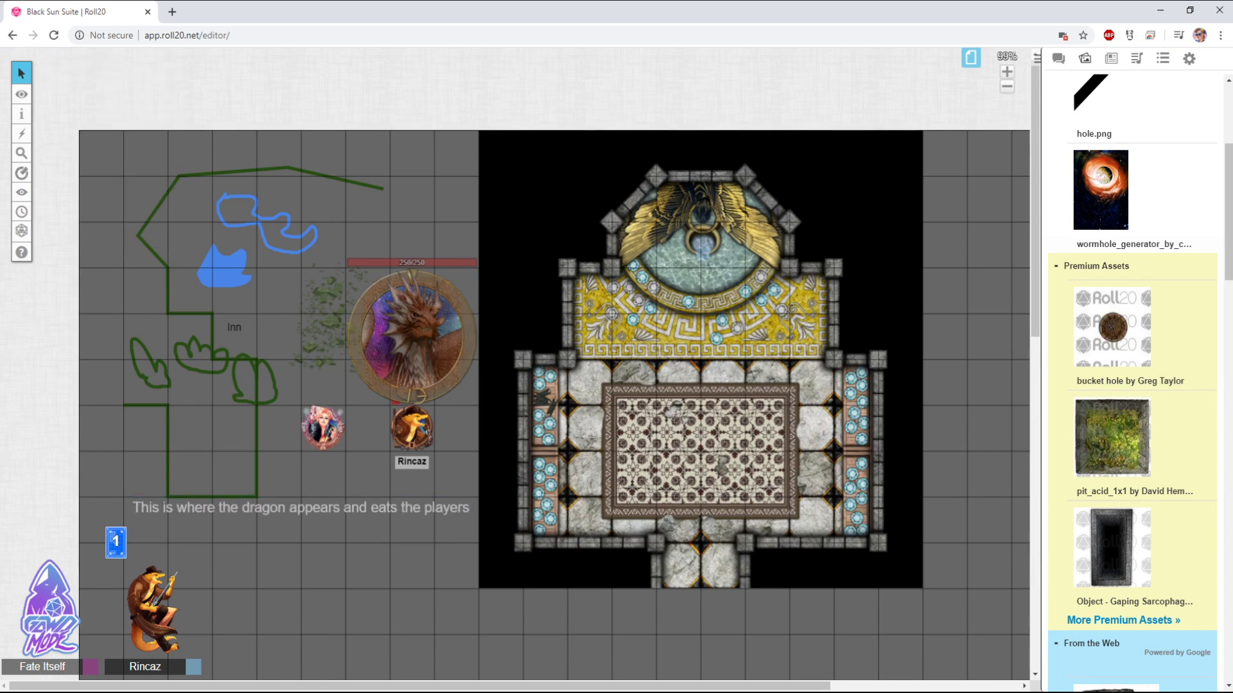
Clear all drawings and text from the GM Info Overlay layer
mouse_move(21, 93)
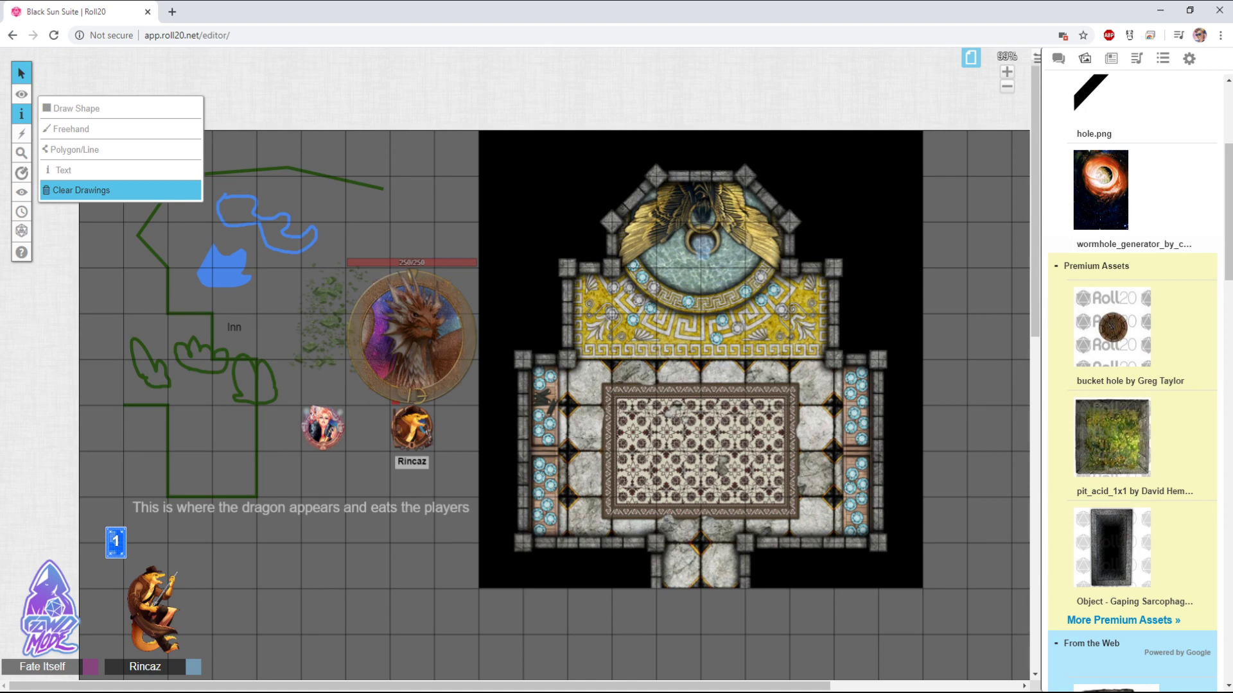
click(77, 190)
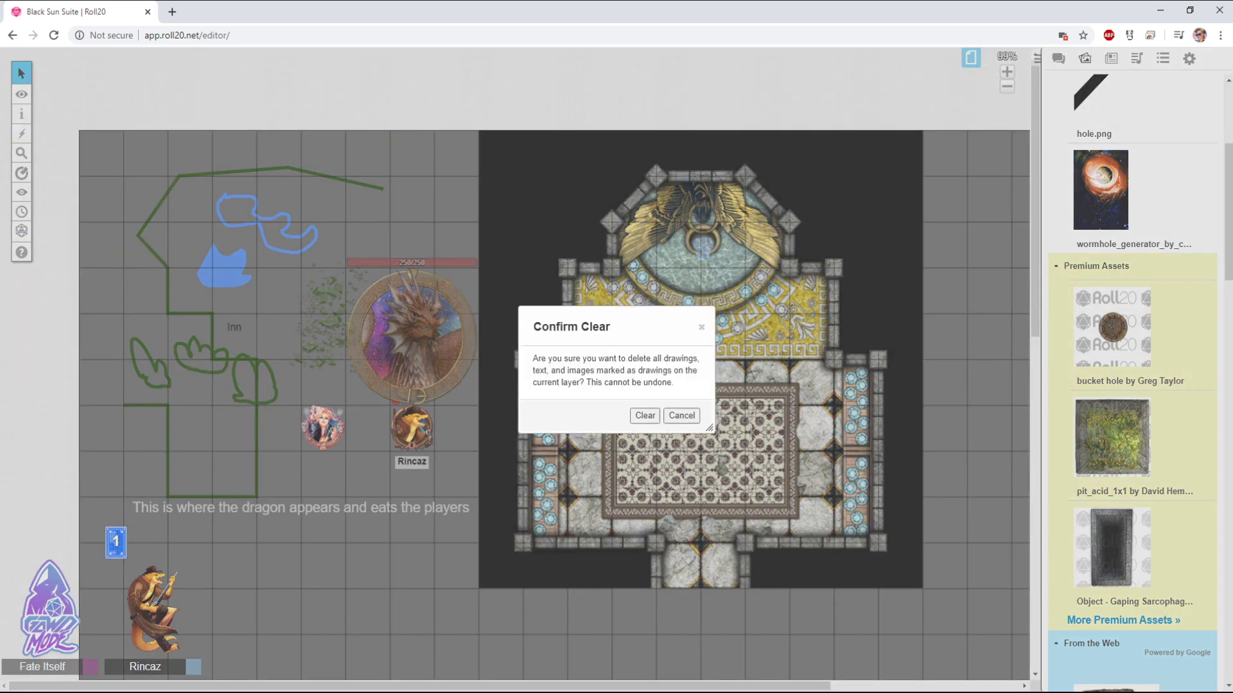
click(645, 415)
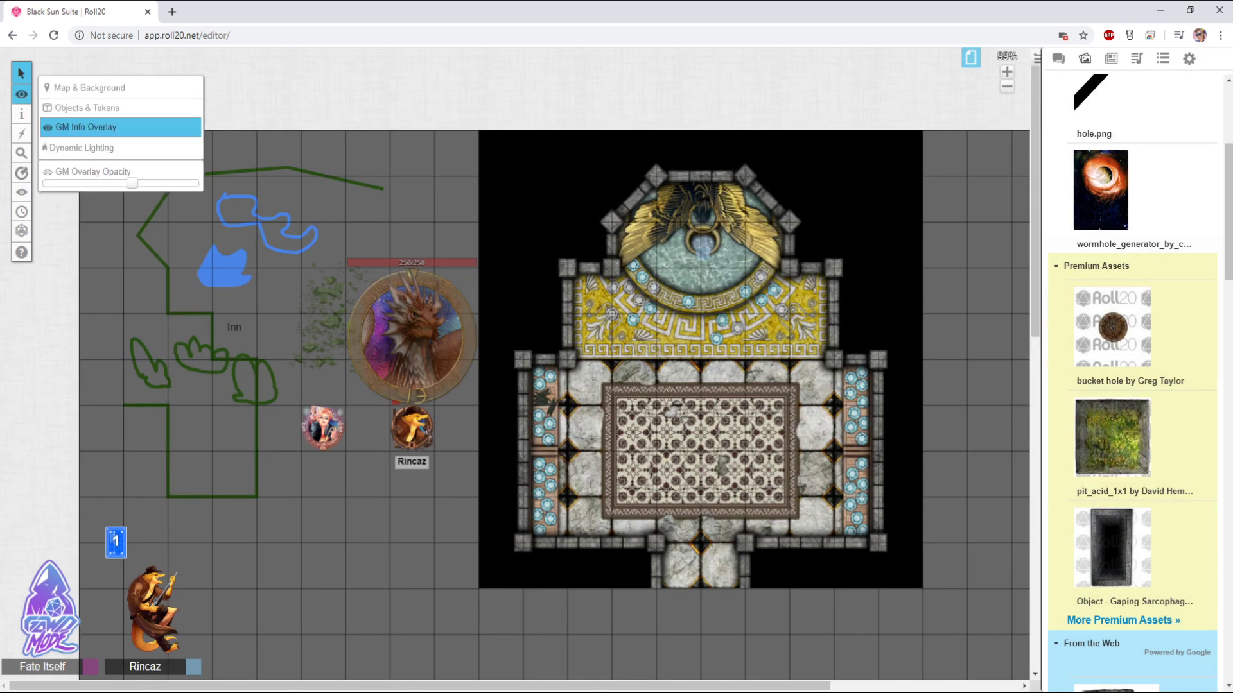
Switch to the Map & Background layer and clear all of its drawings and text
click(90, 87)
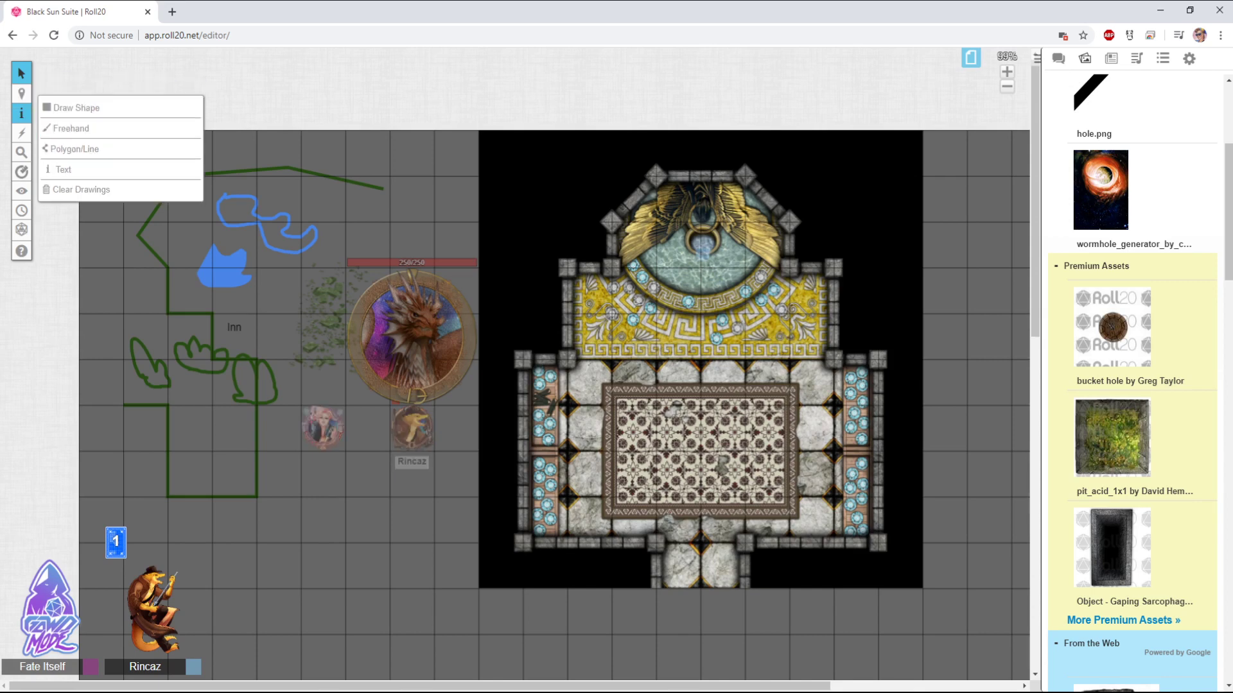
click(81, 190)
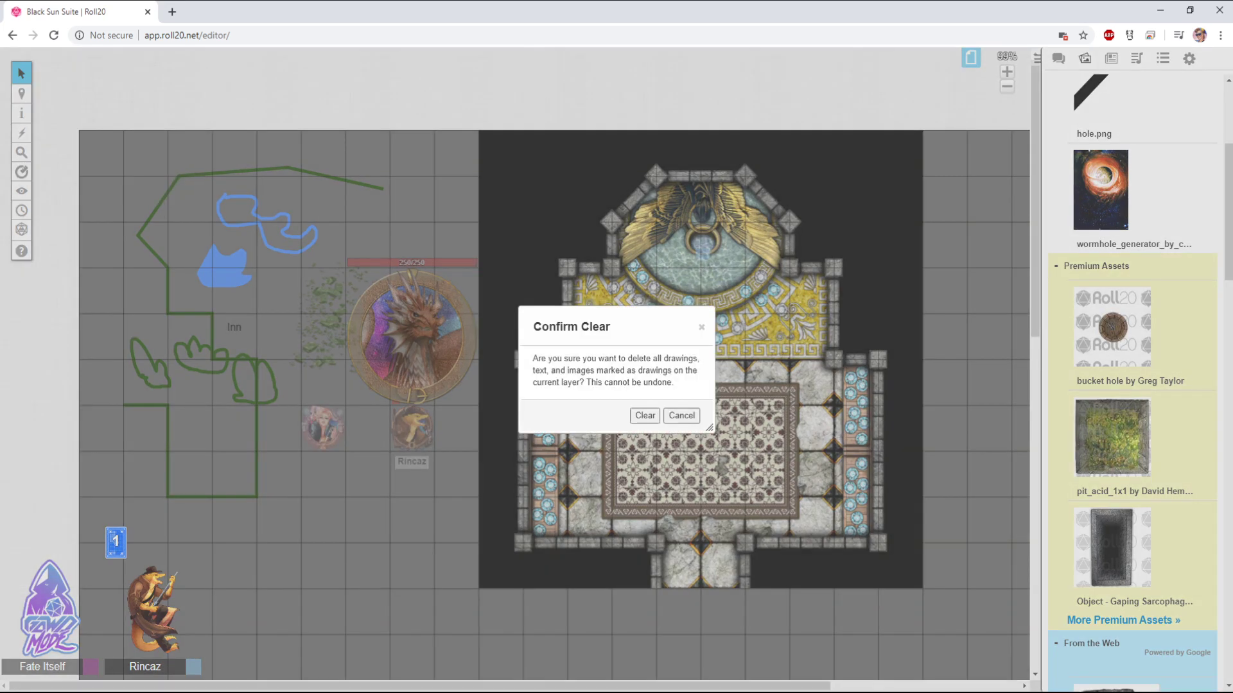
key(Return)
Cycle through the Objects & Tokens and Map & Background layers and make Dynamic Lighting the active layer
mouse_move(22, 93)
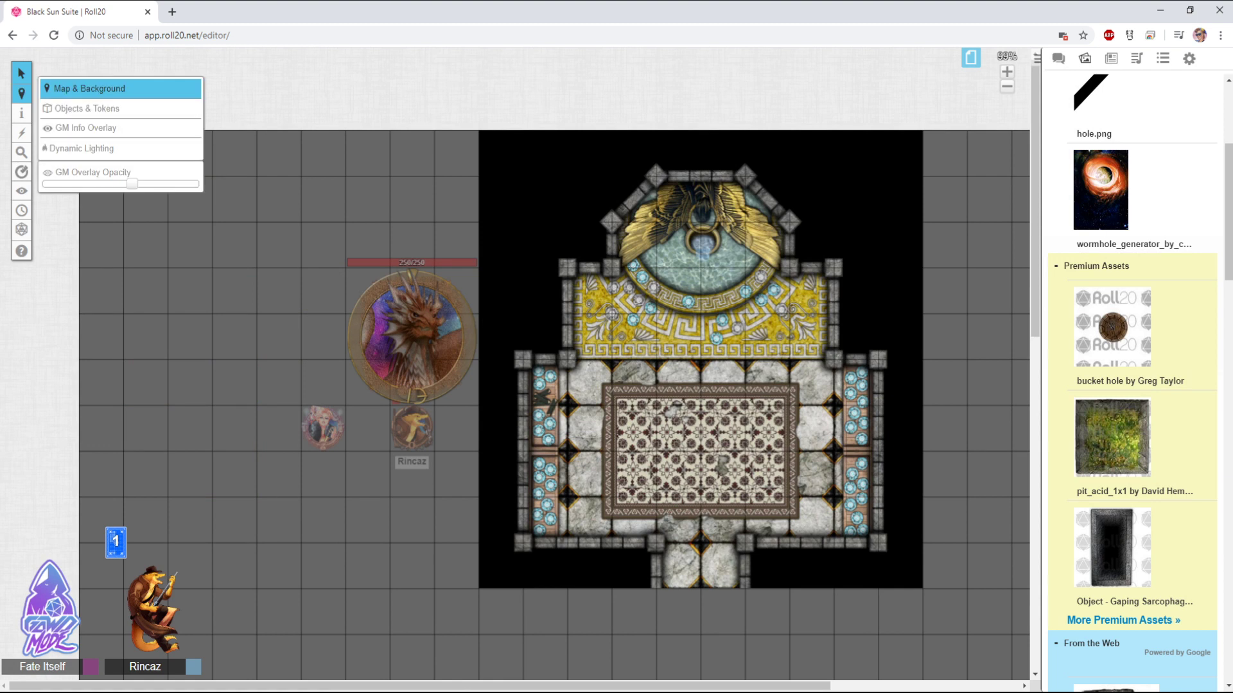
click(86, 108)
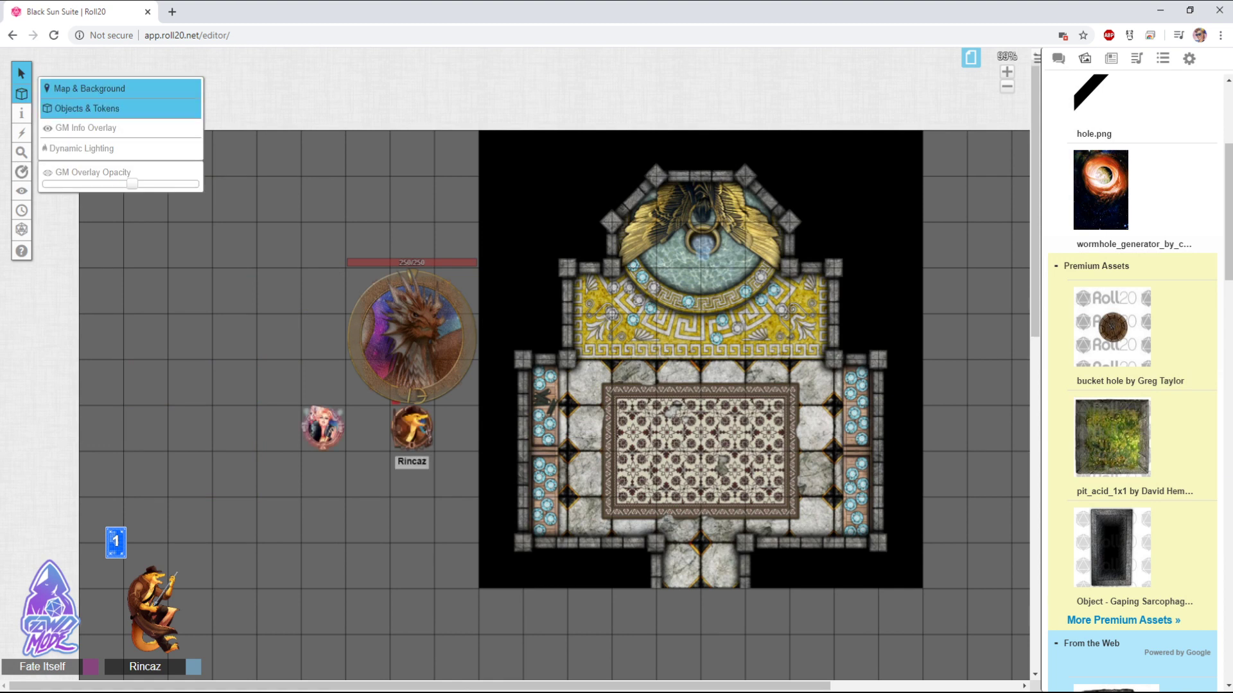
click(90, 88)
mouse_move(21, 113)
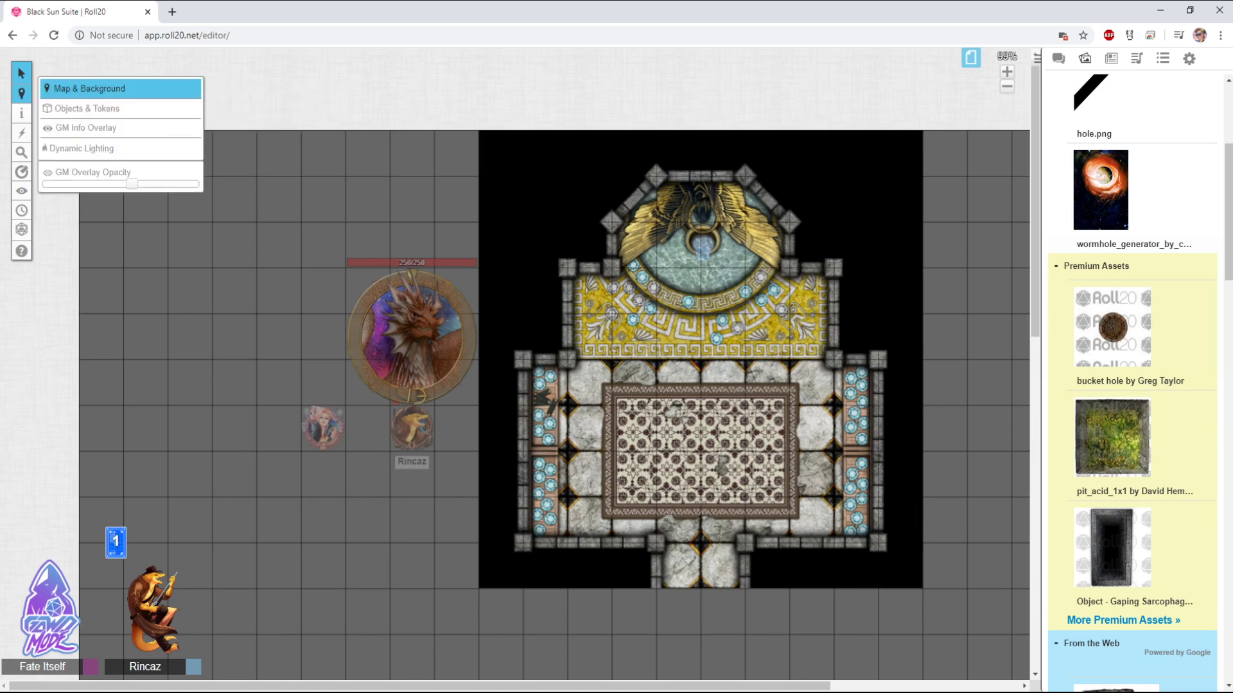
click(81, 148)
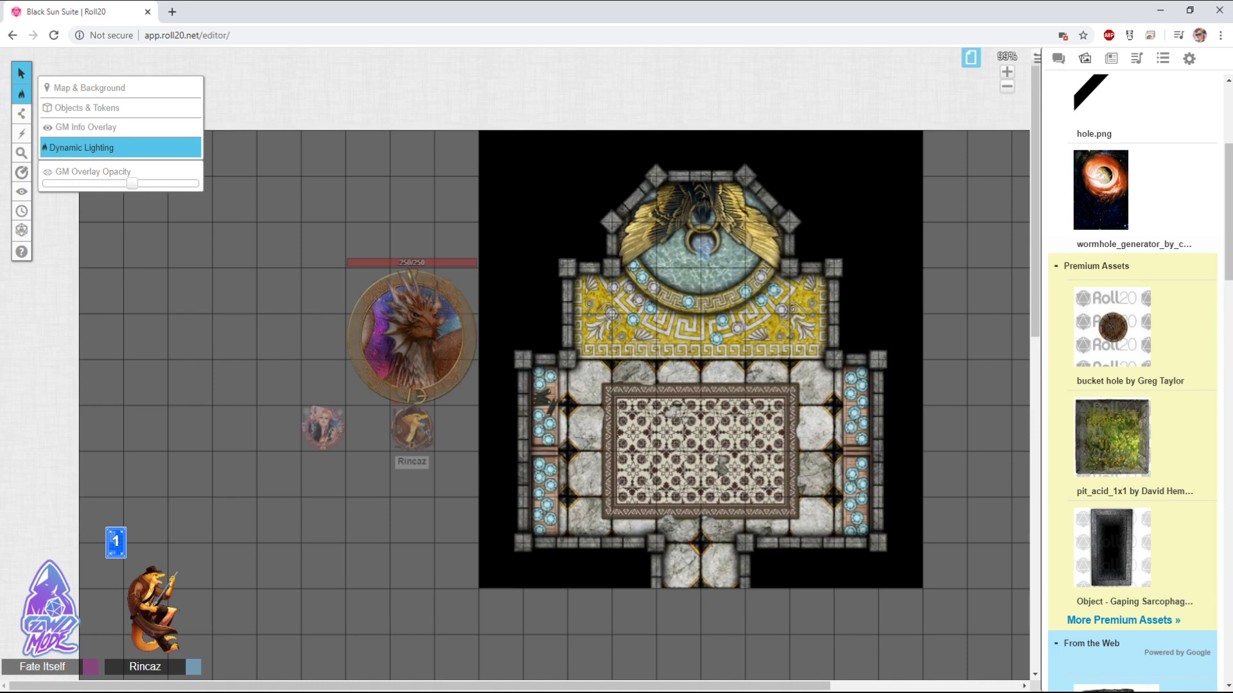
Choose the Polygon/Line tool on the Dynamic Lighting layer and set its line color to #00ff00
mouse_move(21, 114)
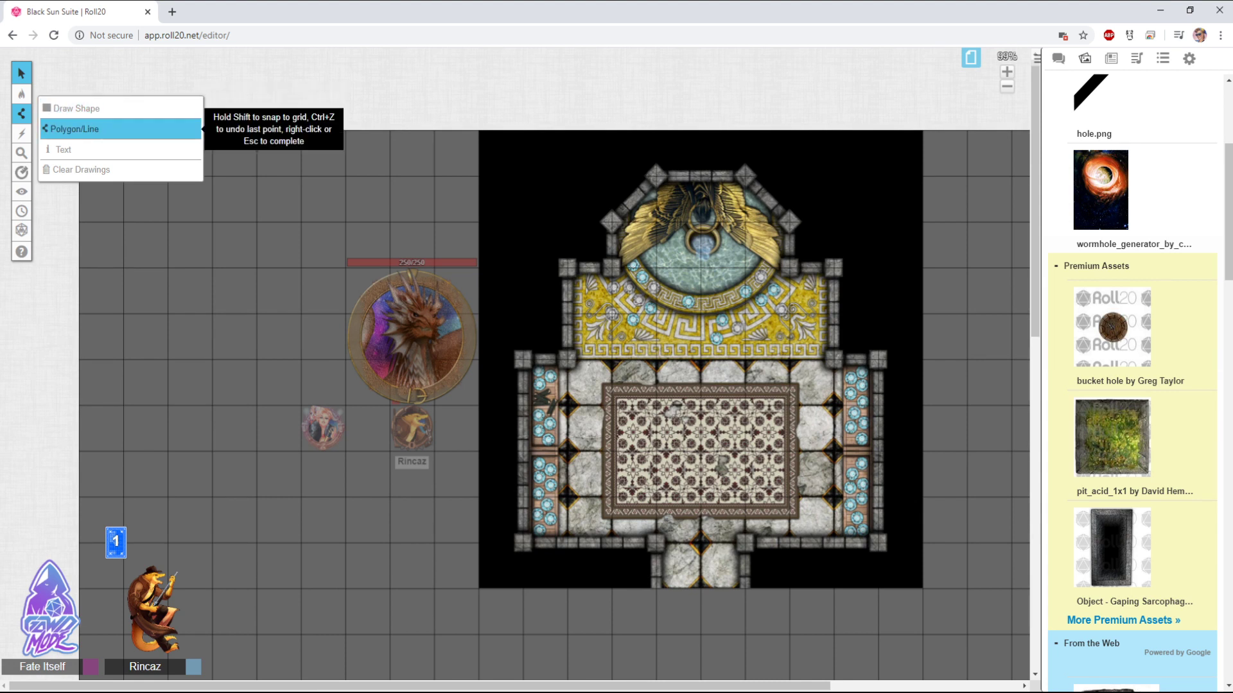
click(90, 129)
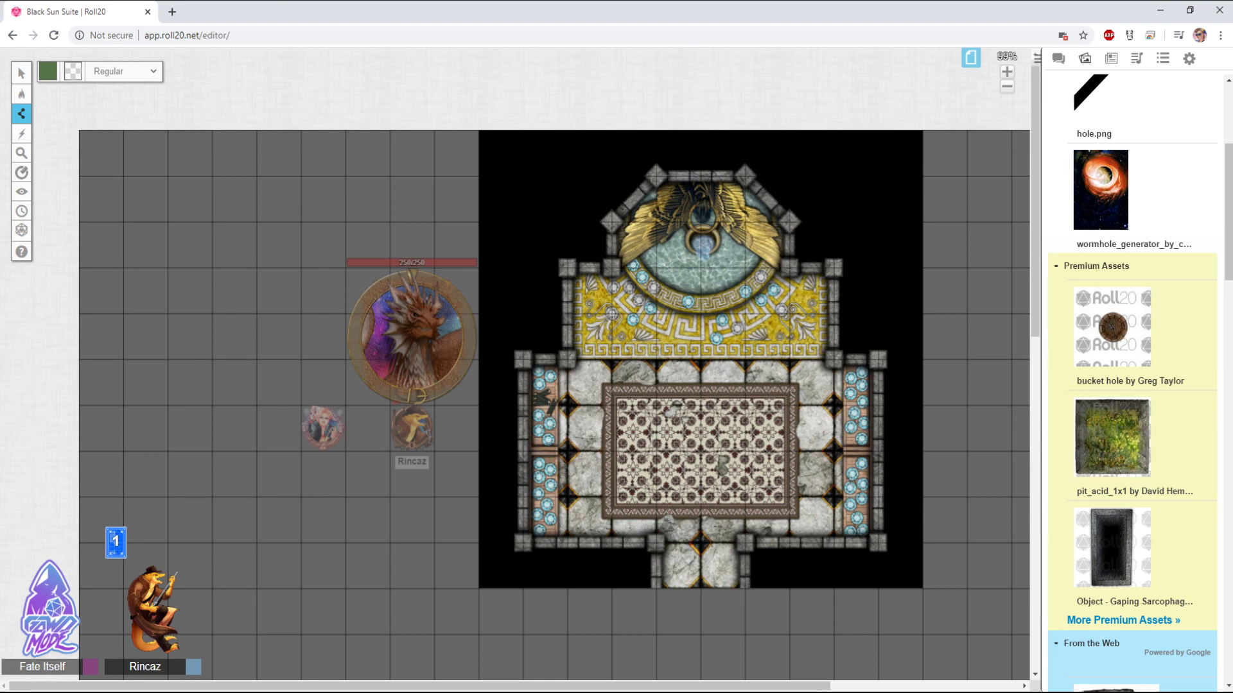
click(48, 71)
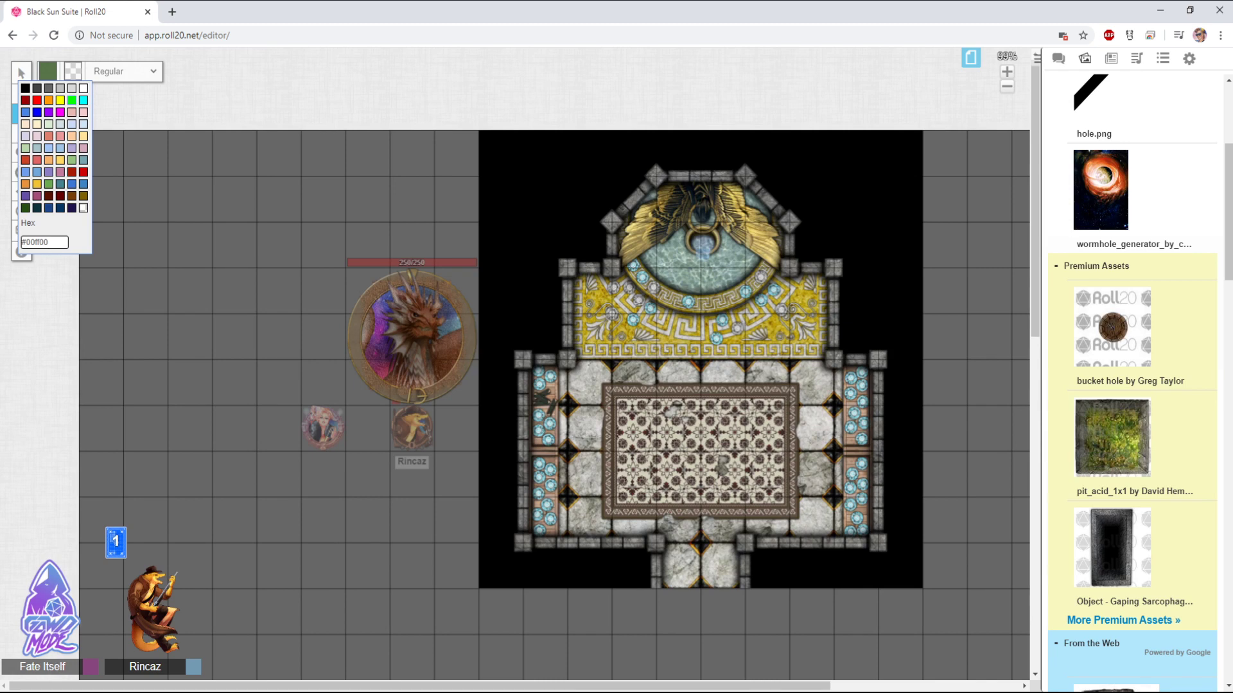
key(Return)
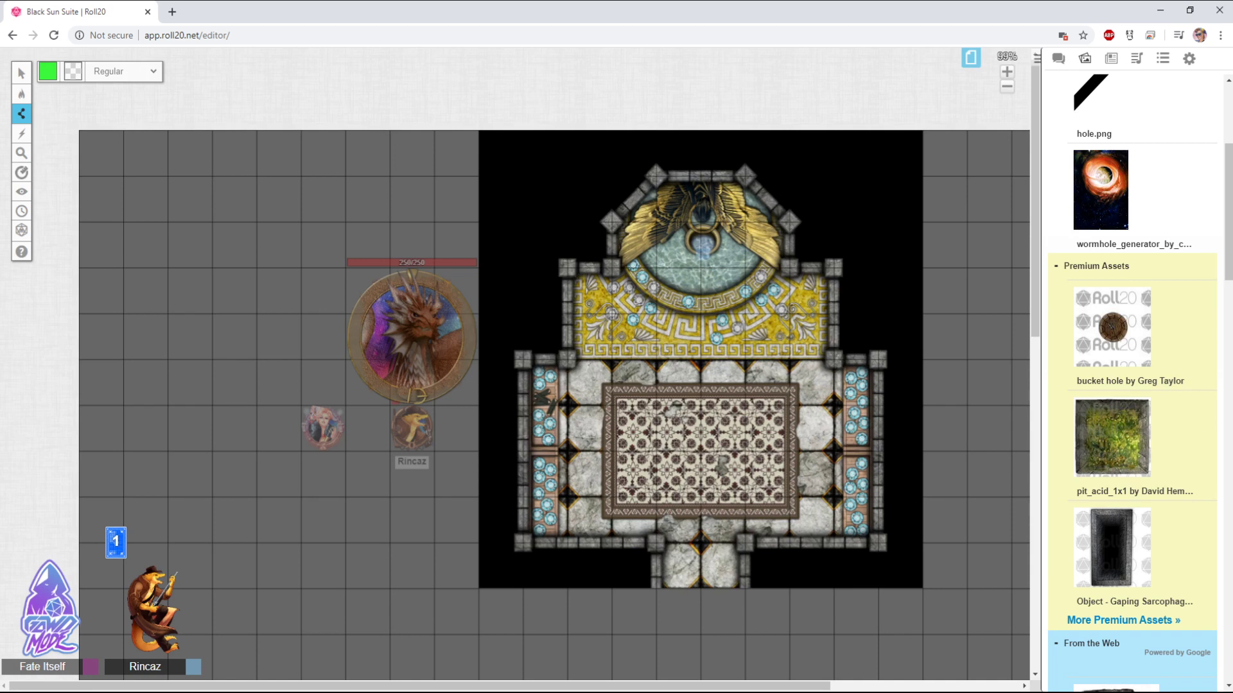
Draw a small closed green polygon in the empty grid area just above the dragon token
click(349, 225)
click(304, 276)
click(318, 298)
click(398, 231)
click(387, 200)
click(387, 201)
click(356, 214)
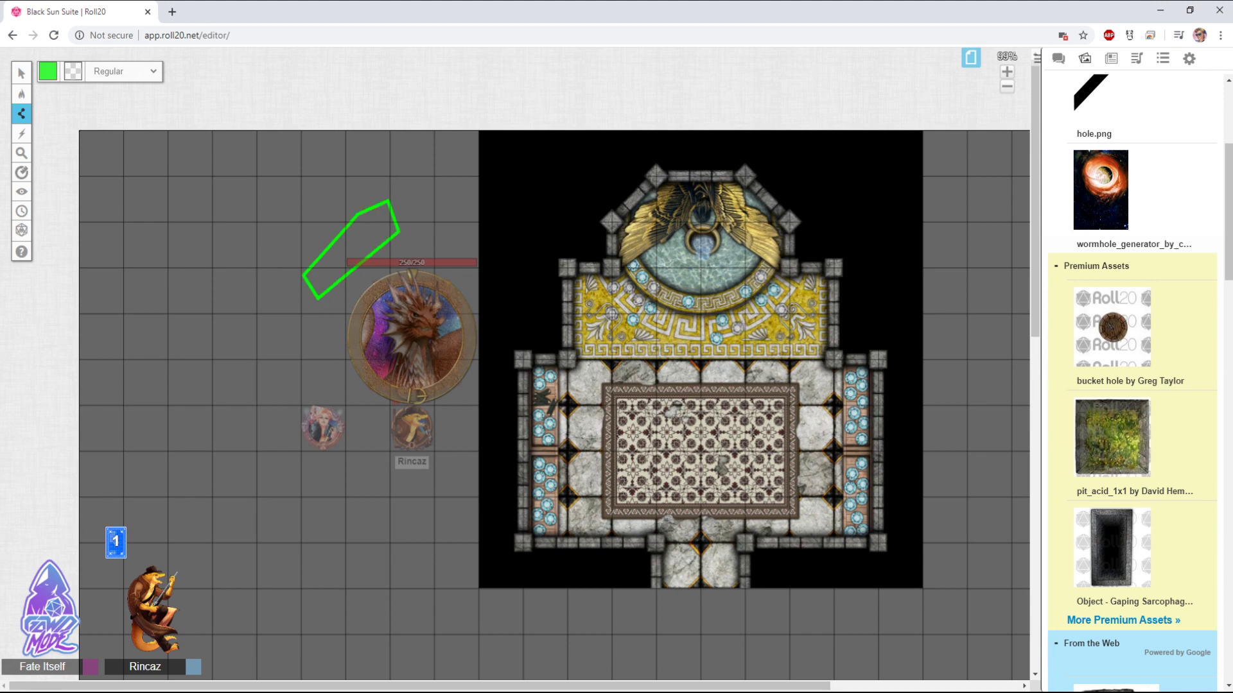
Clear all drawings from the Dynamic Lighting layer
mouse_move(21, 113)
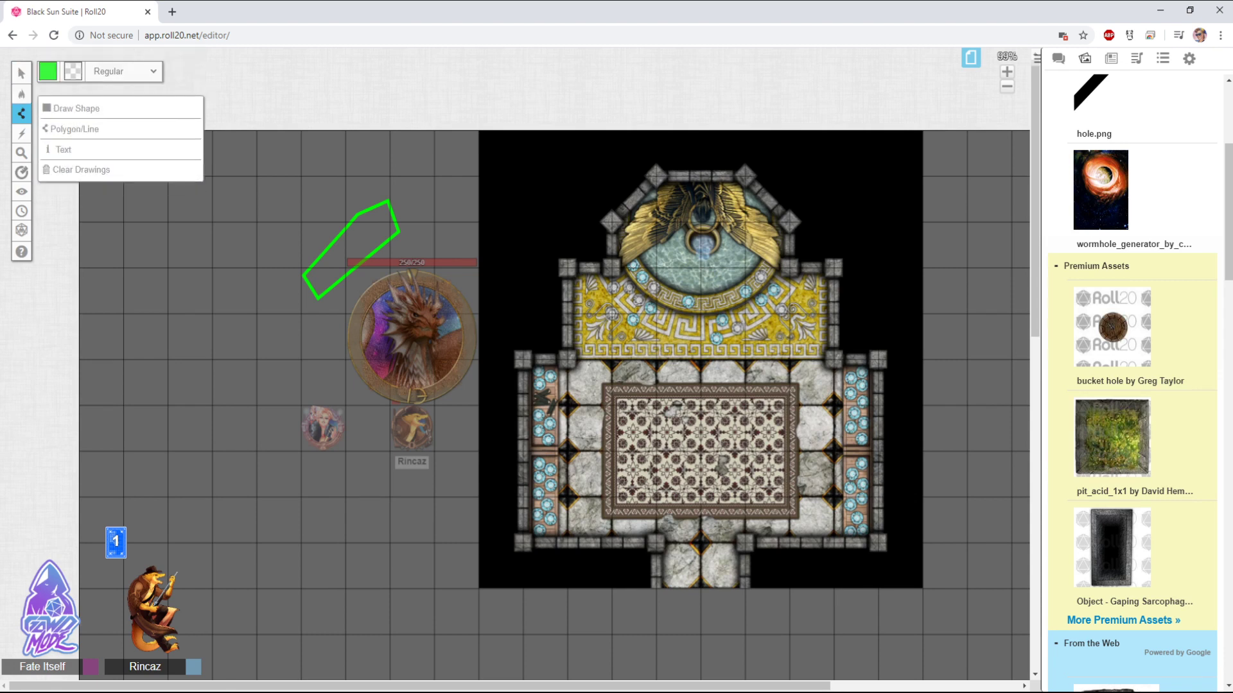
click(81, 169)
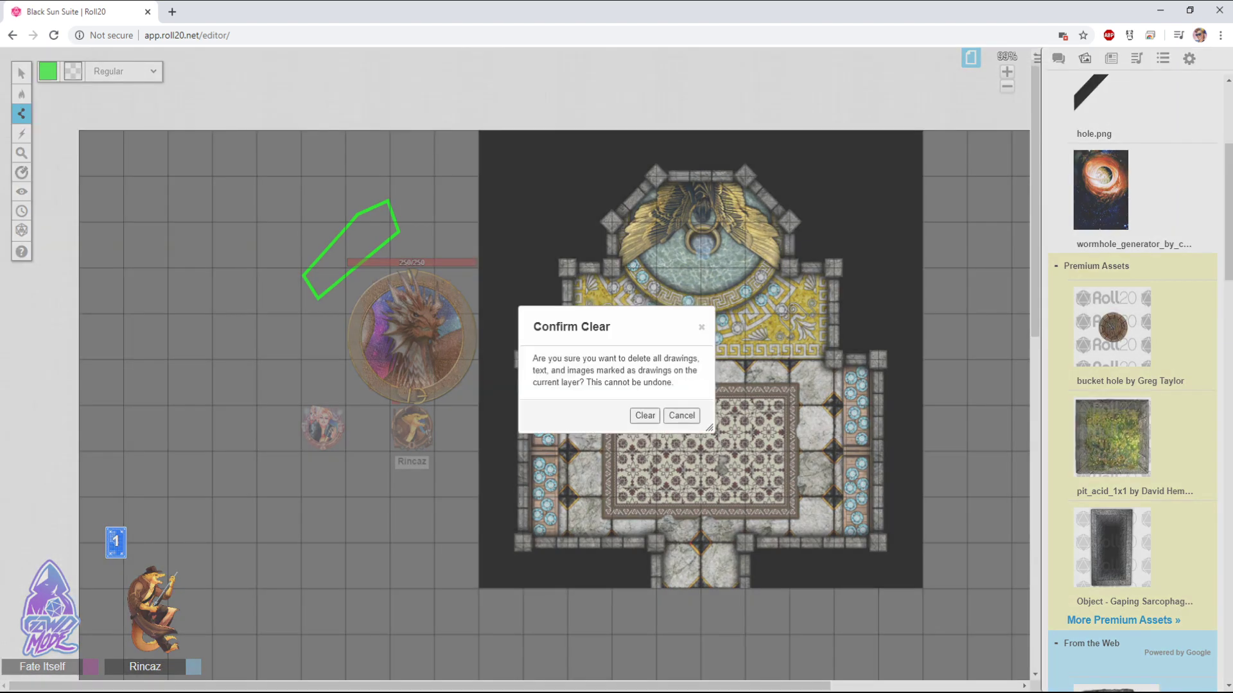
click(645, 415)
Start a green grid-snapped polygon along the room's southwest wall and outline an L-shaped corridor running south from the entrance and back up
mouse_move(22, 94)
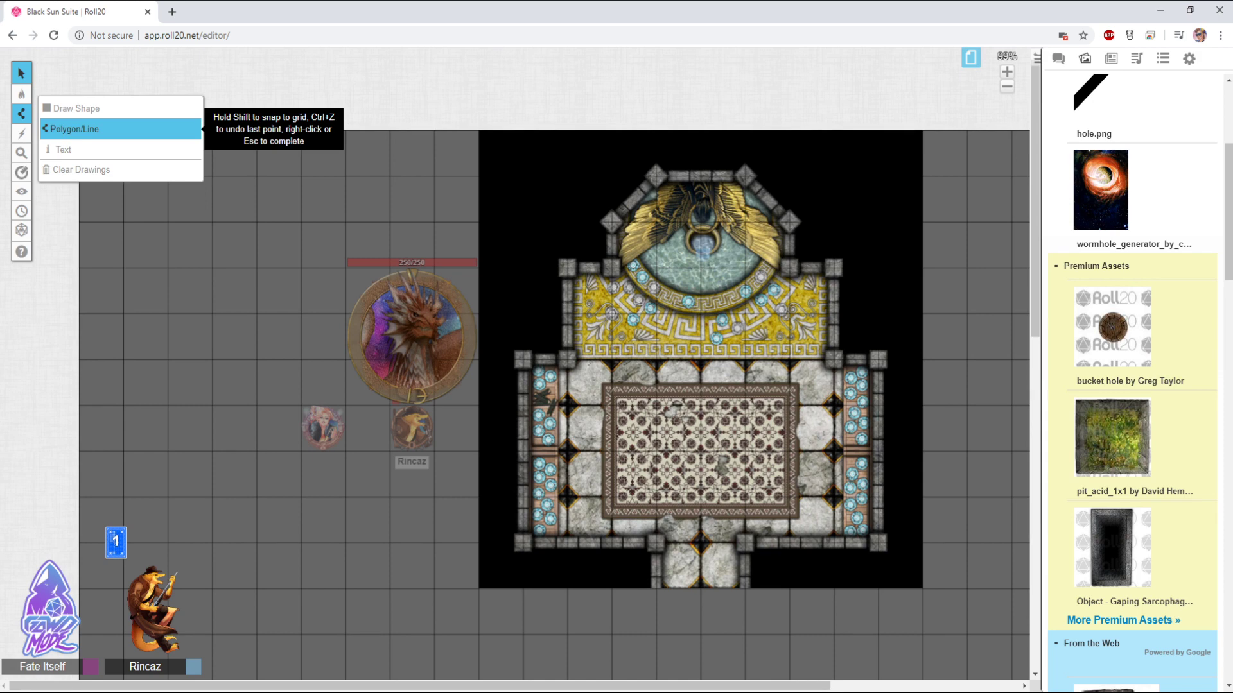
click(75, 128)
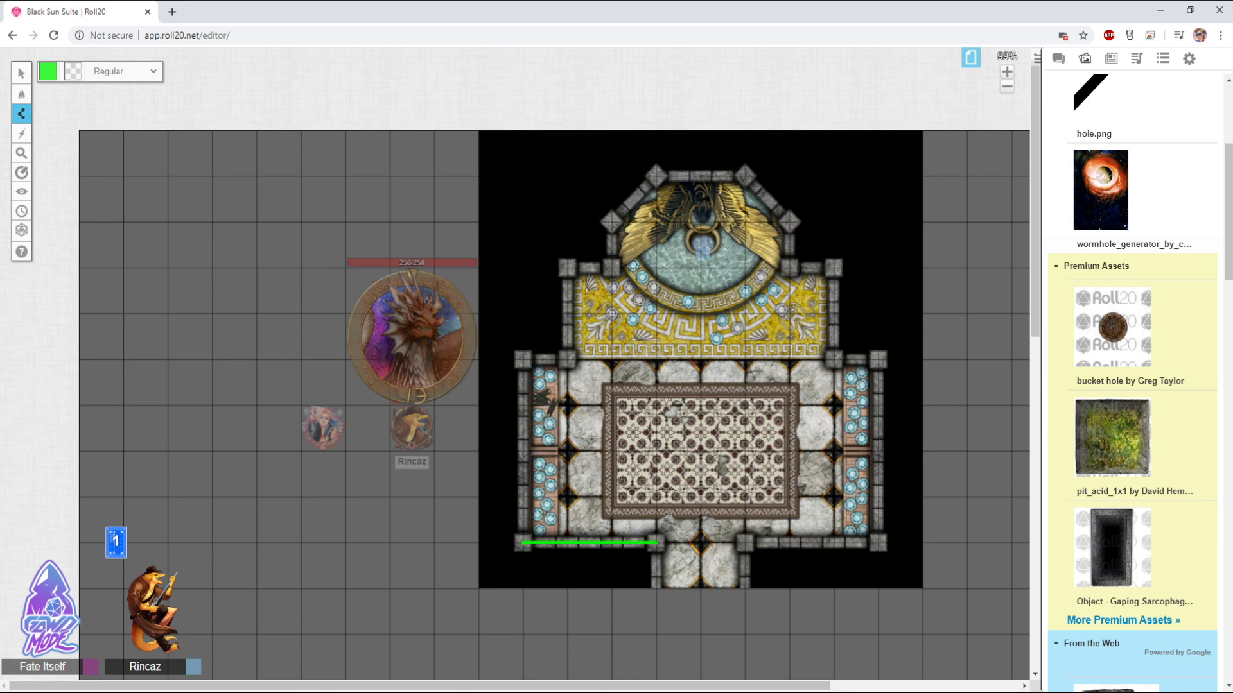
scroll(552, 359, down, 3)
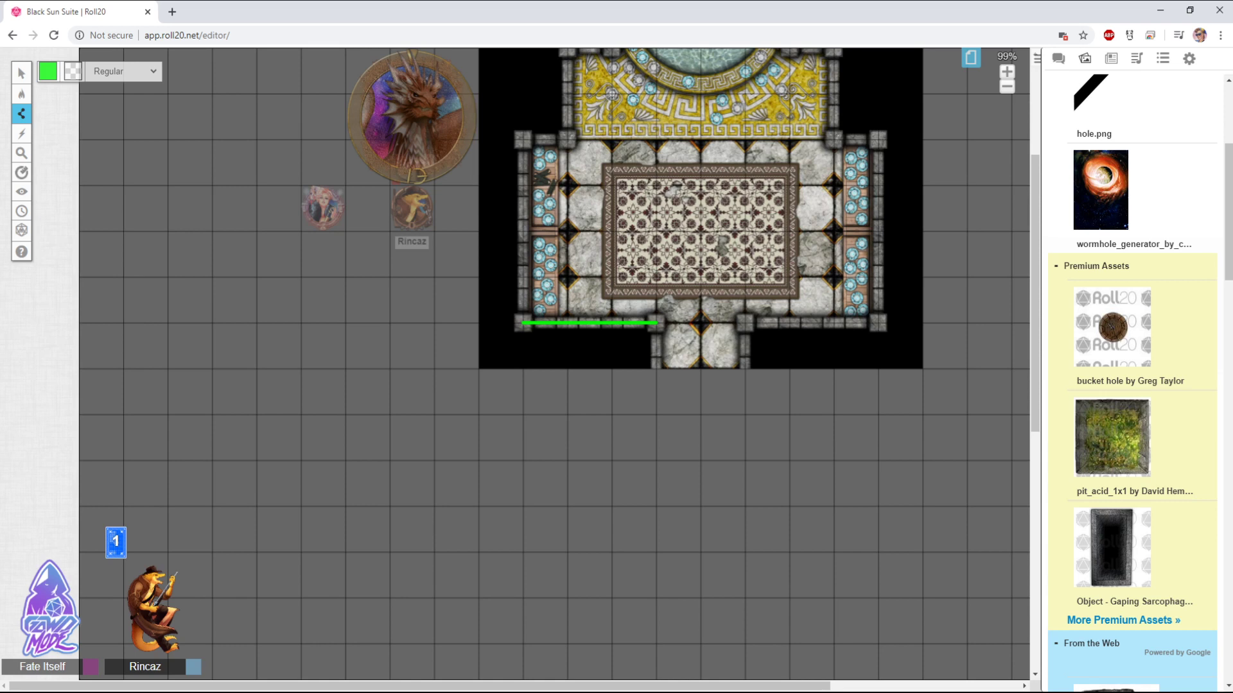
click(656, 505)
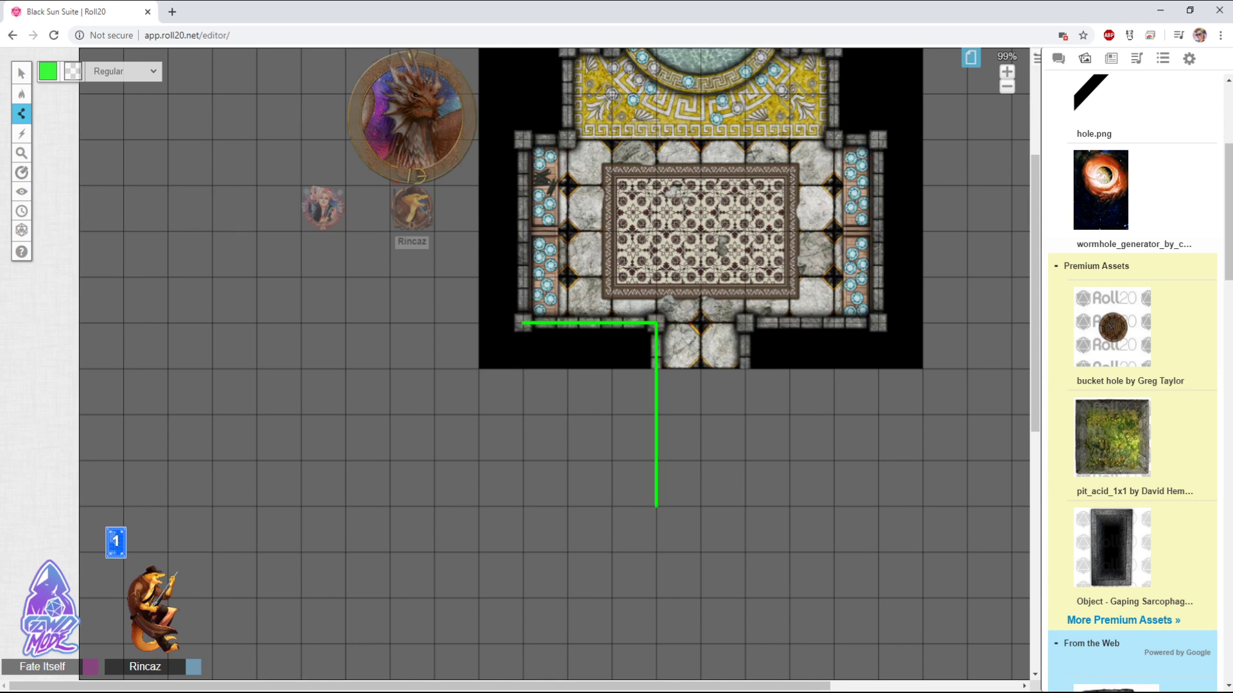
click(655, 507)
click(523, 507)
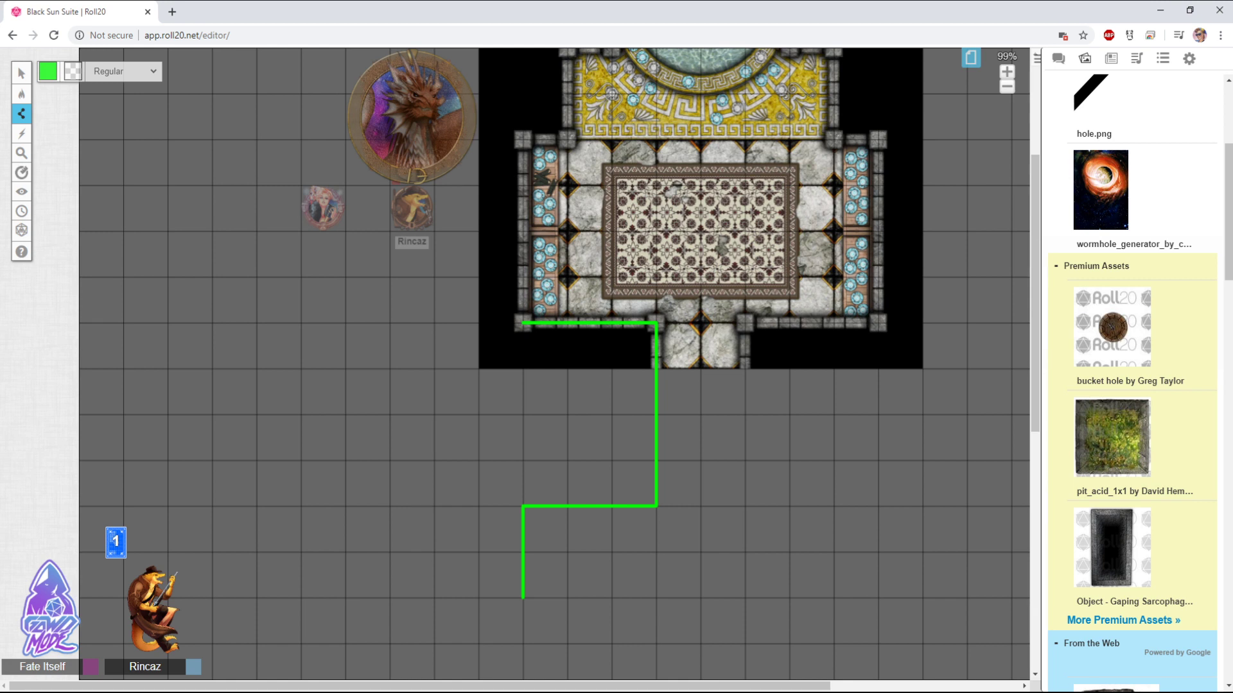
click(523, 599)
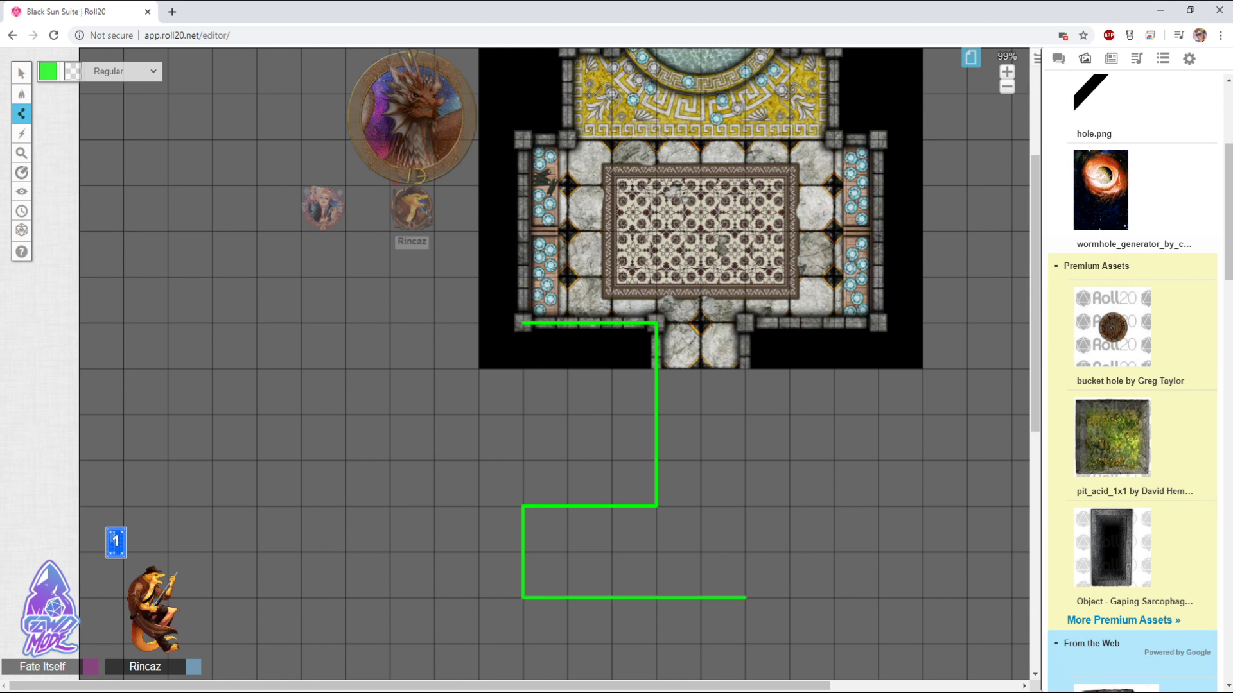
click(744, 598)
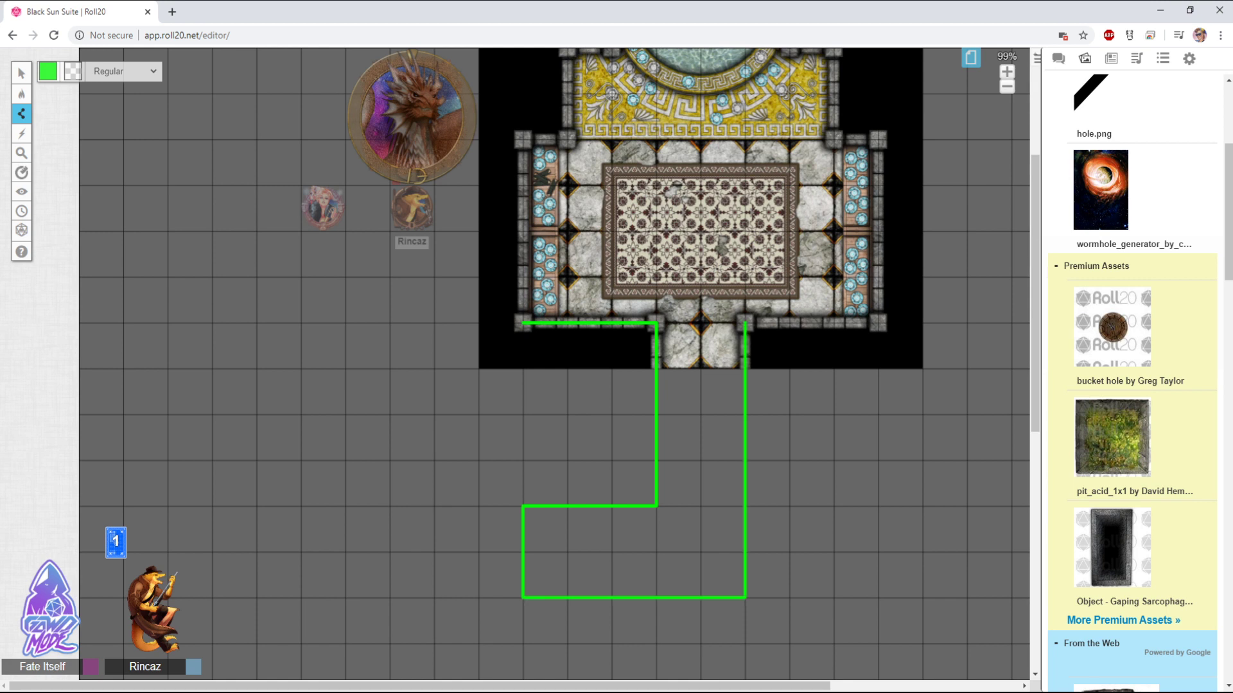
click(745, 323)
Continue the green outline along the room's southeast and east walls, following the stepped corners up to the domed alcove
click(879, 323)
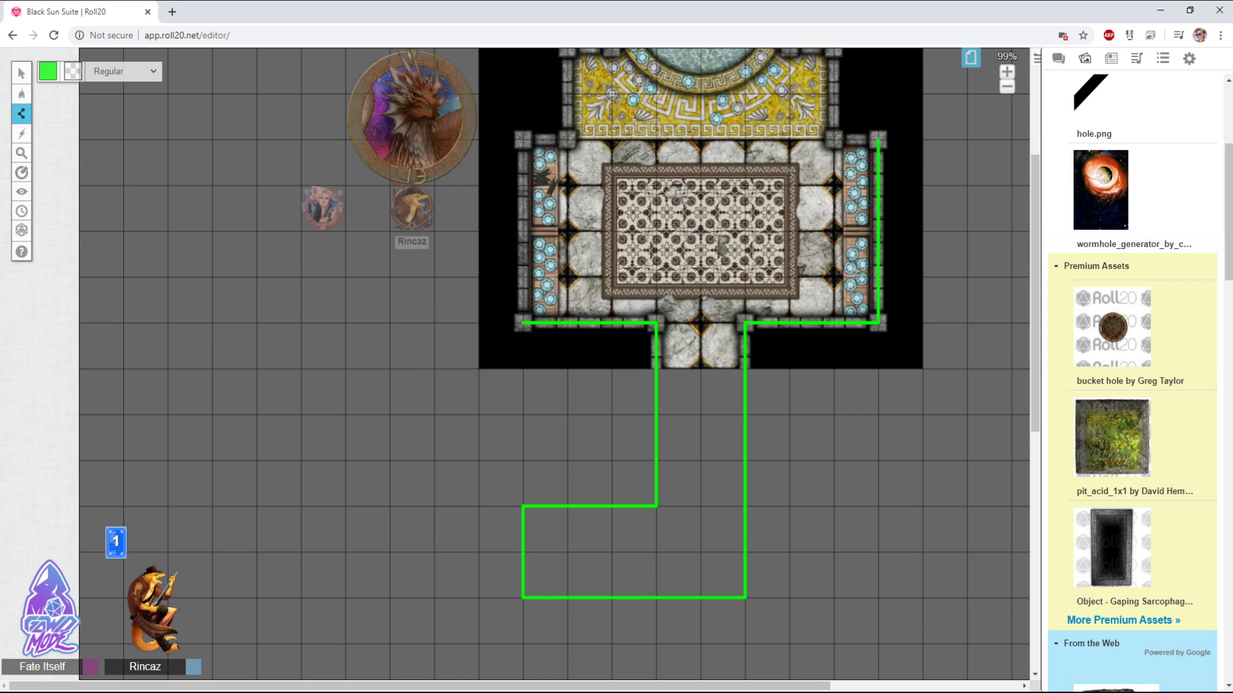
scroll(878, 139, up, 5)
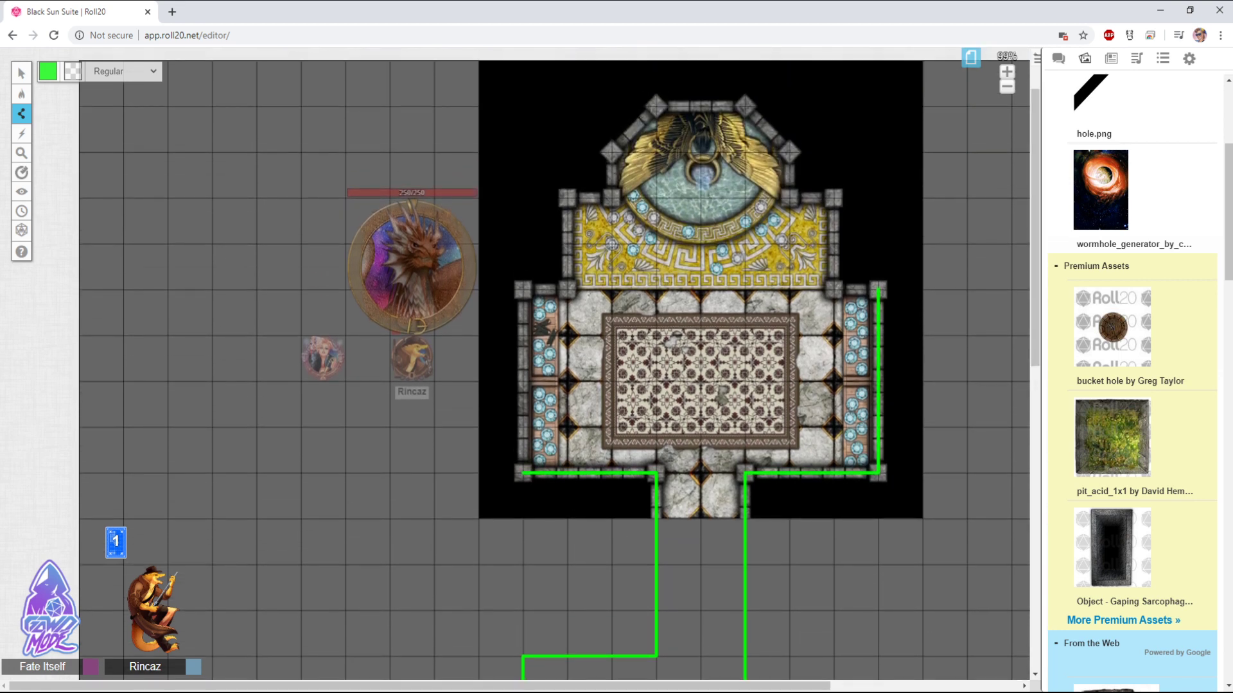
click(878, 290)
click(832, 291)
click(833, 197)
click(788, 198)
click(790, 152)
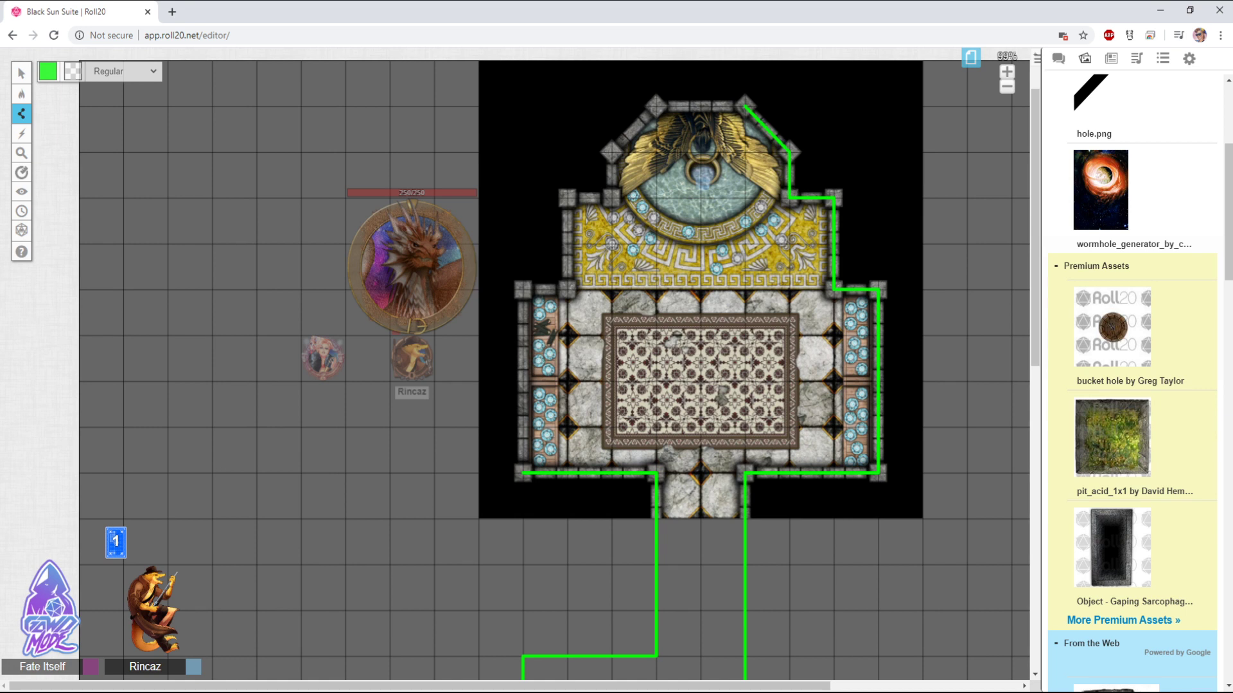
Continue the outline around the top of the alcove and down the stepped west walls, closing it at its starting corner
click(745, 105)
click(655, 105)
click(610, 152)
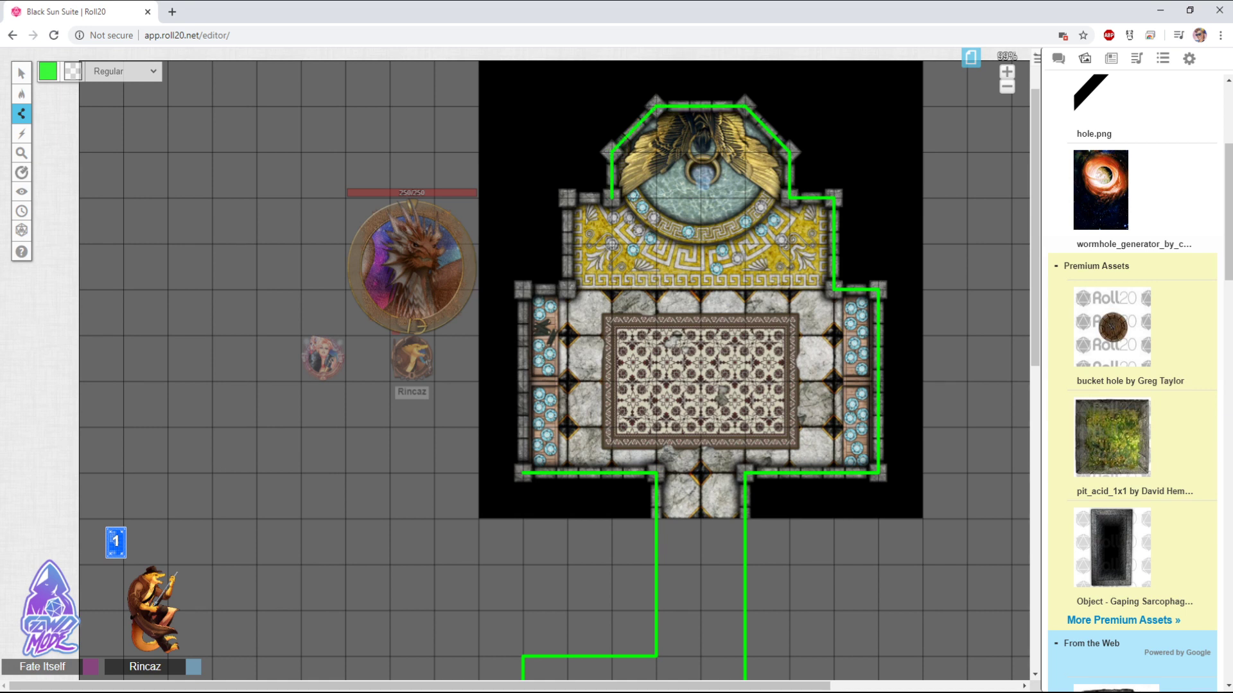
click(612, 198)
click(567, 198)
click(568, 292)
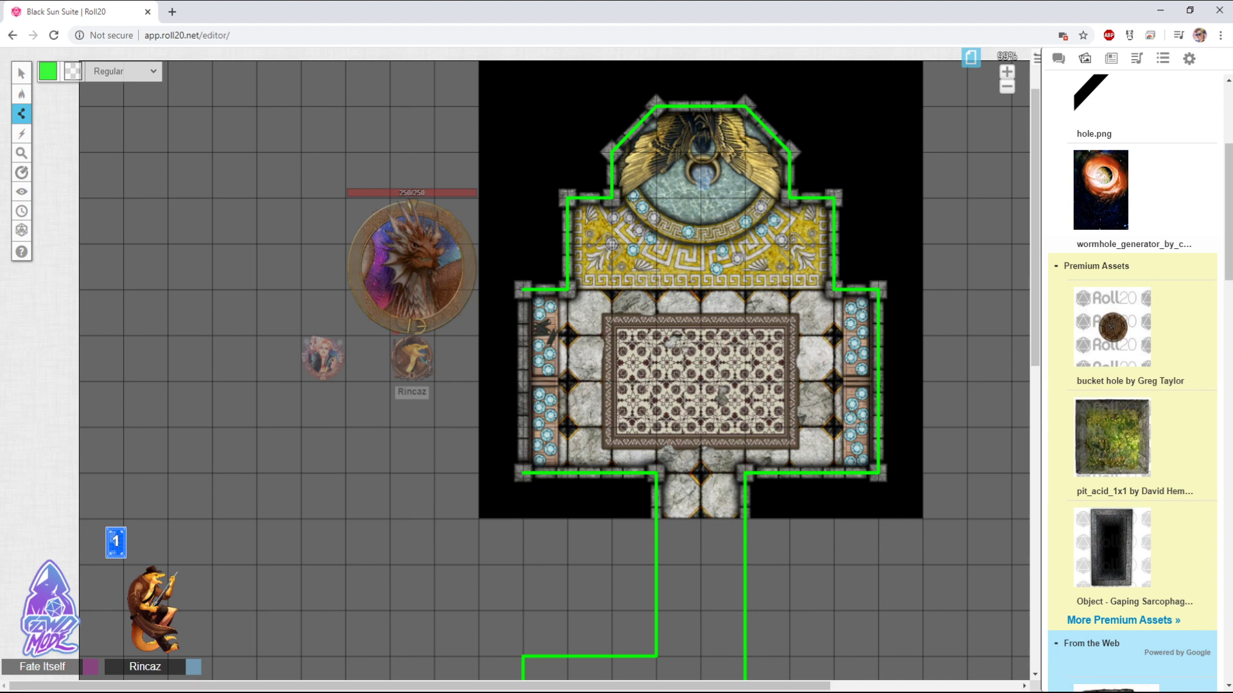
click(522, 290)
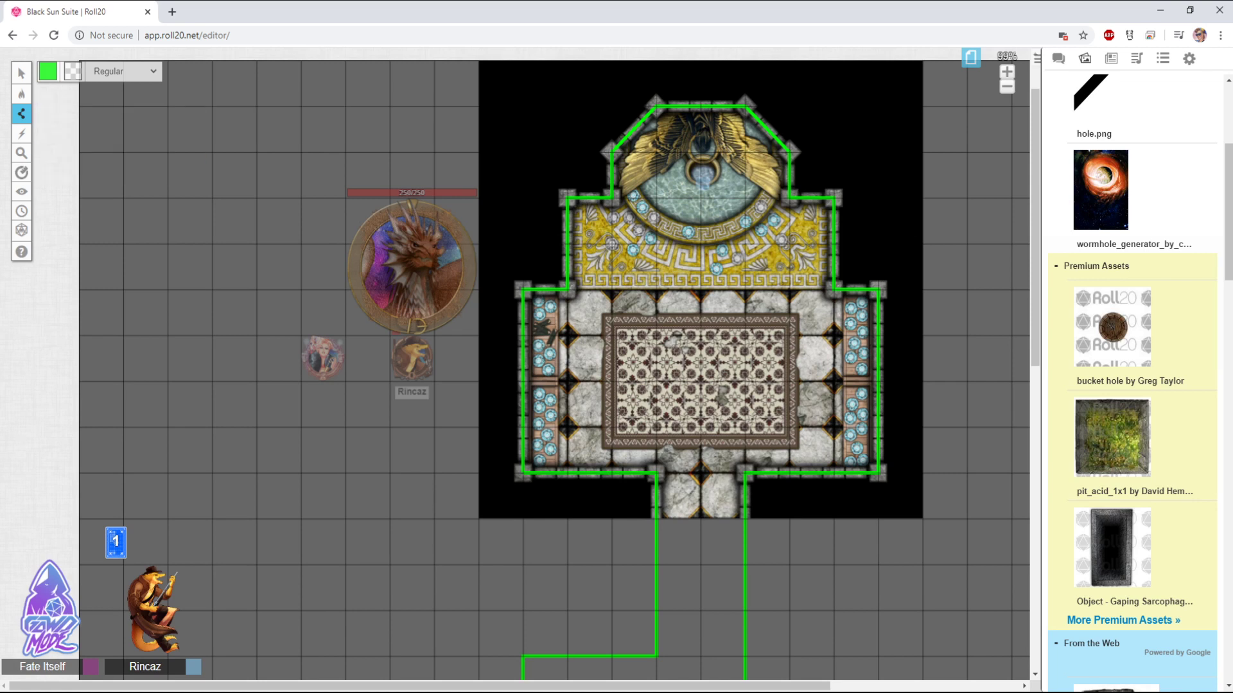
Select and move the green wall outline southwest off the room's walls, and undo the move
mouse_move(21, 74)
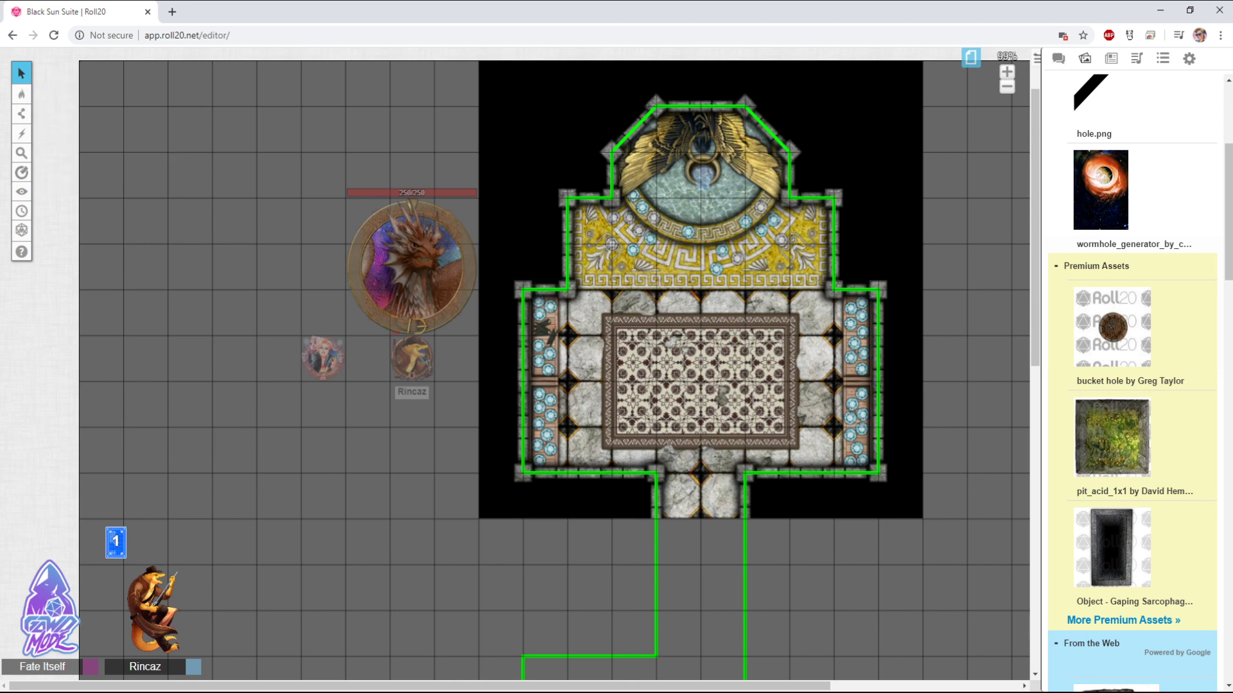
drag(745, 494, 546, 538)
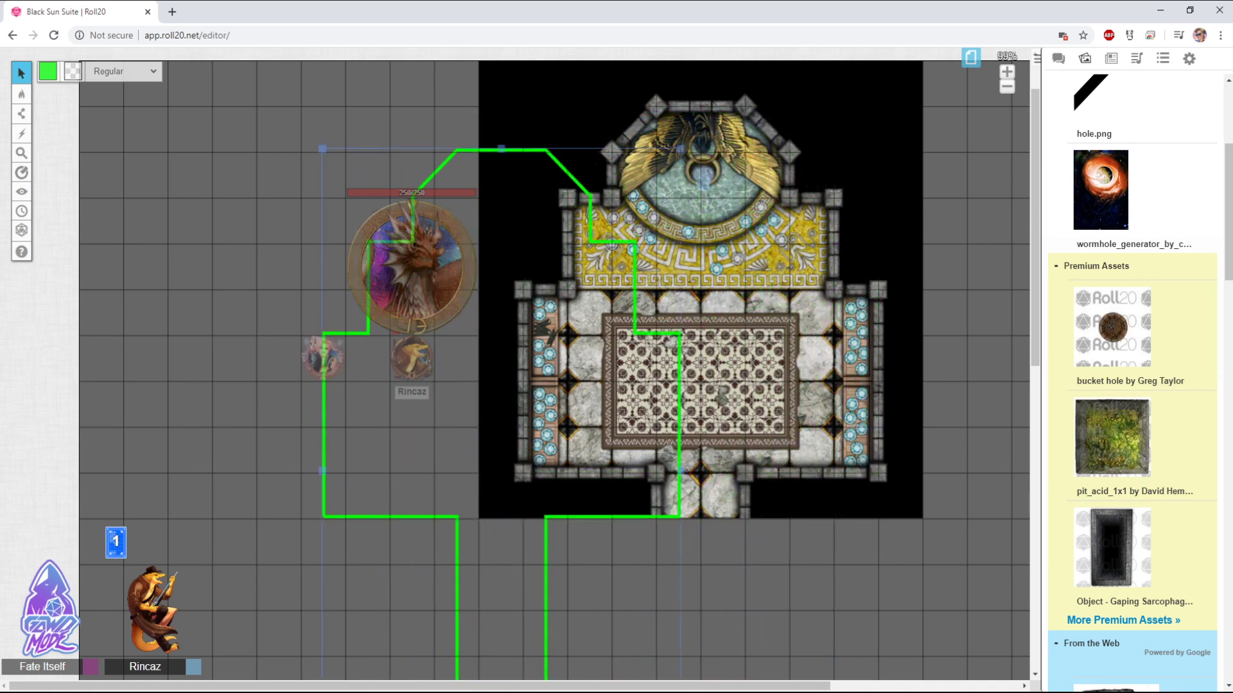
key(ctrl+z)
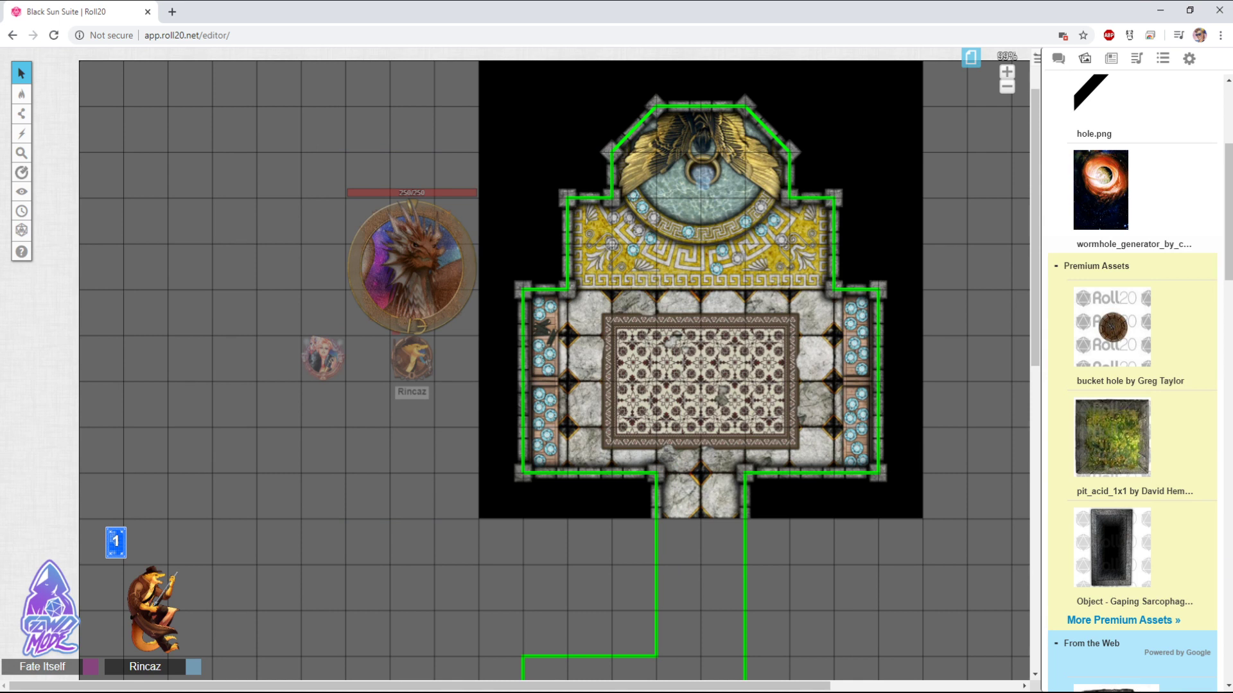
Draw a red (#ff0000) line four grid squares long across the room's south entrance, extending past both corridor walls
mouse_move(21, 114)
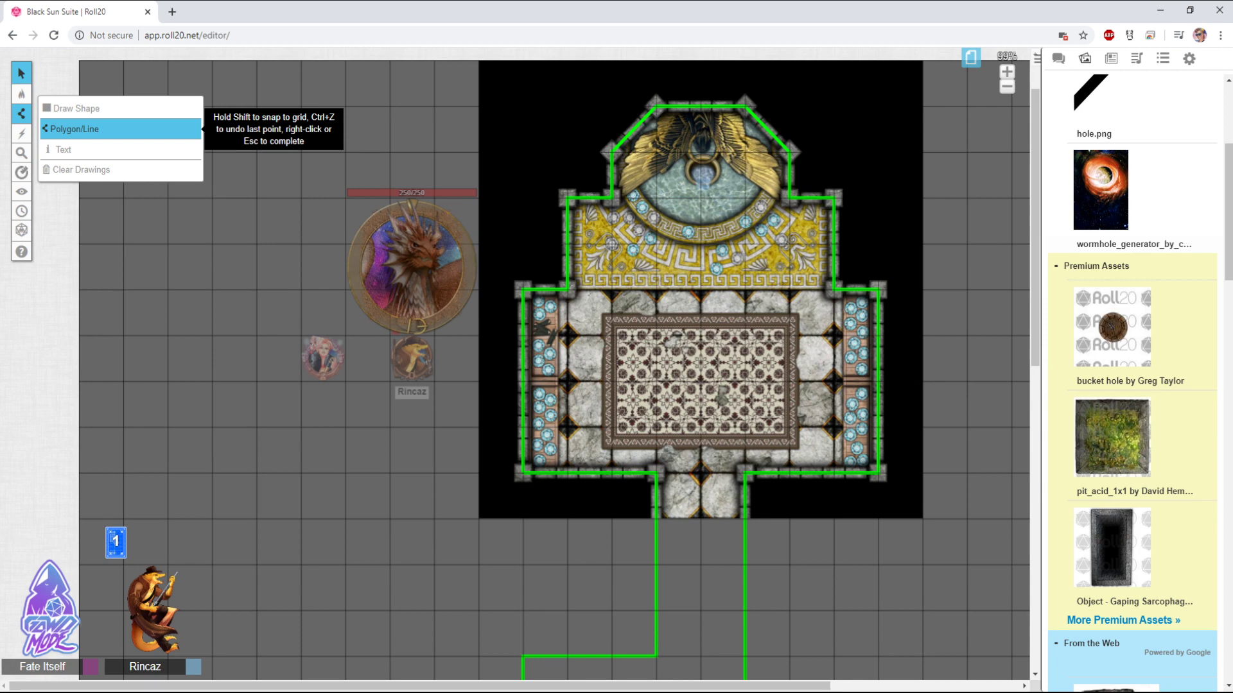
click(71, 128)
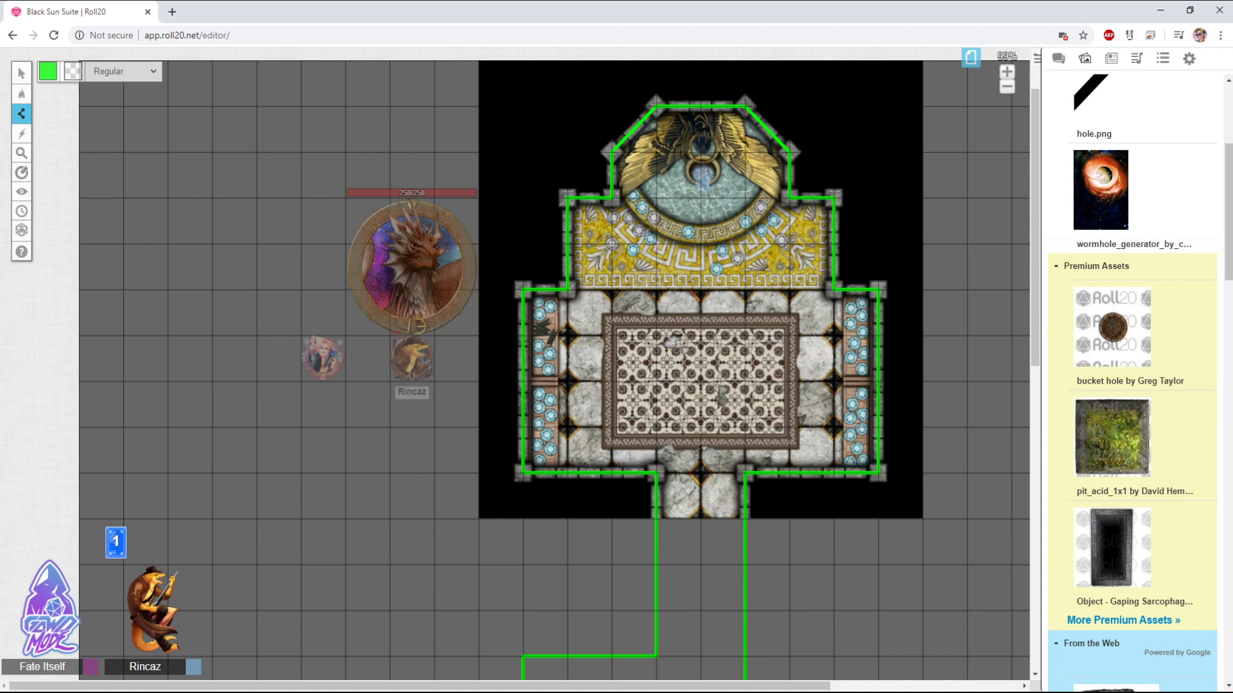
click(48, 70)
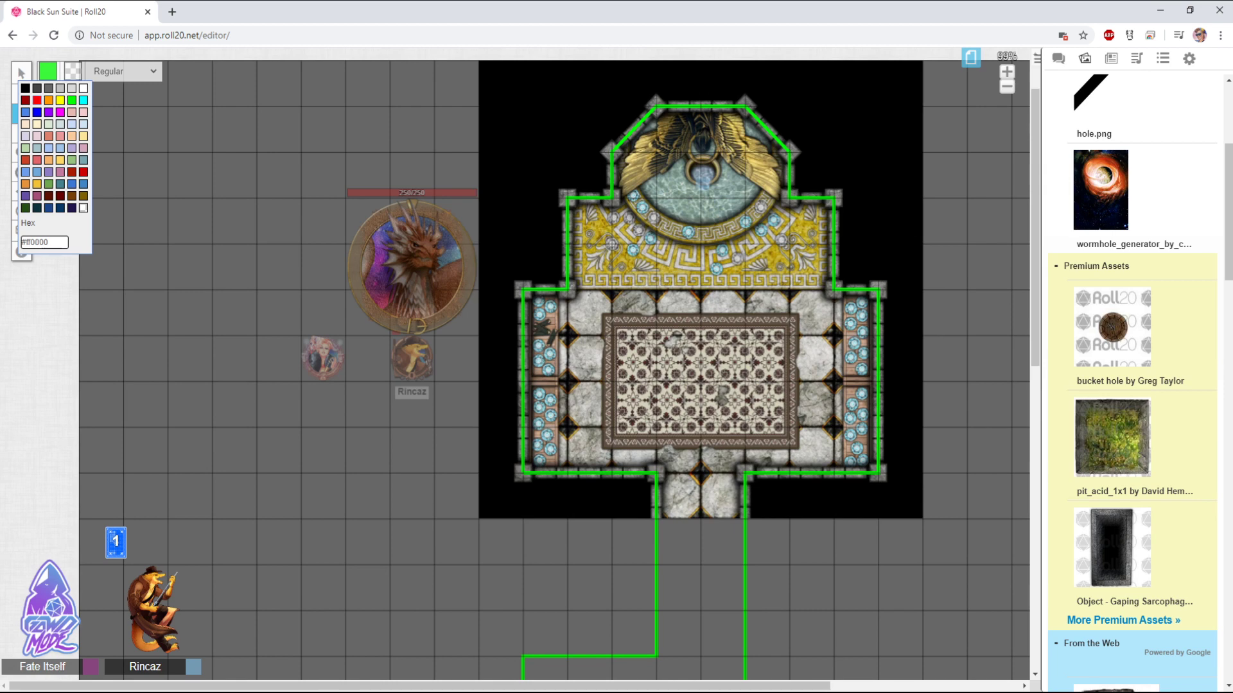
click(36, 100)
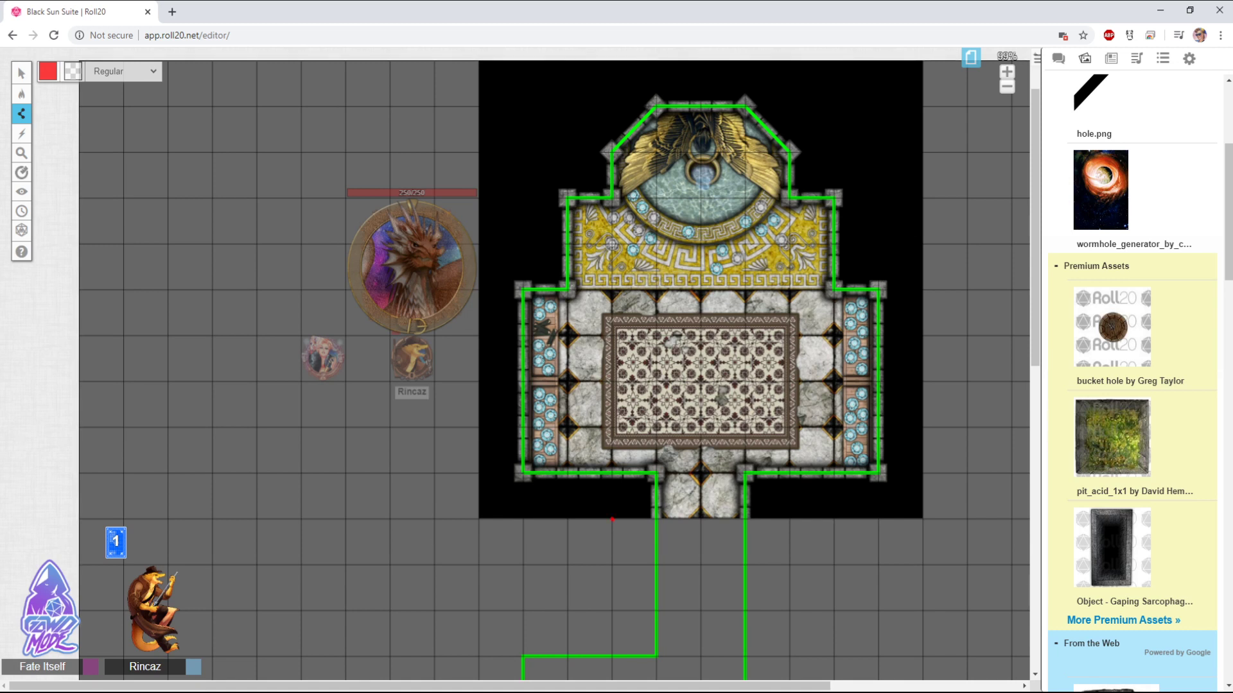
click(612, 519)
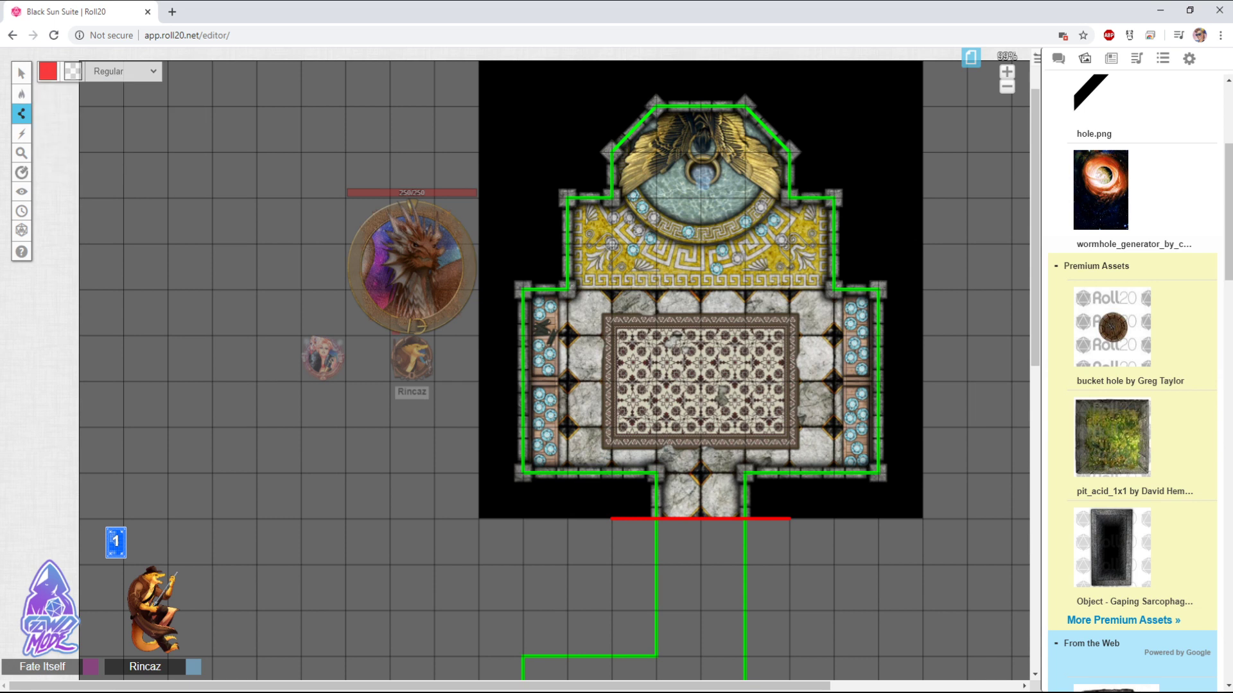
Cycle through the Objects & Tokens and Map & Background layers to compare how the lines display, and return to Dynamic Lighting
mouse_move(21, 93)
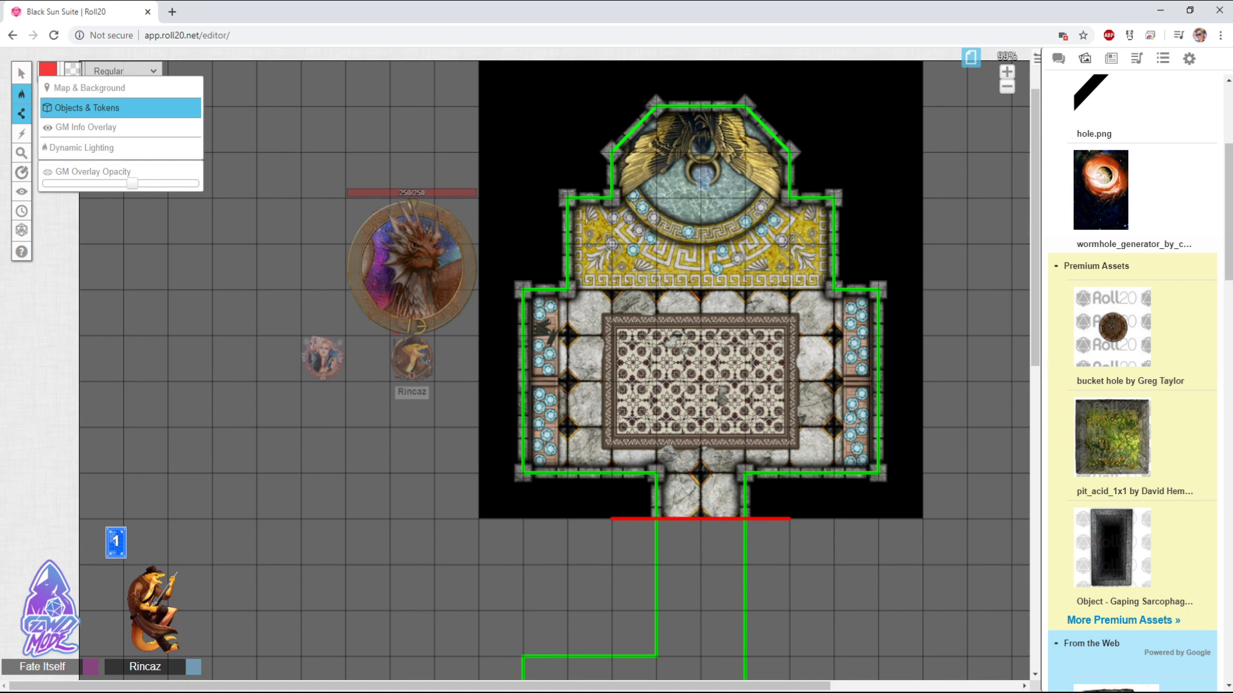
click(80, 108)
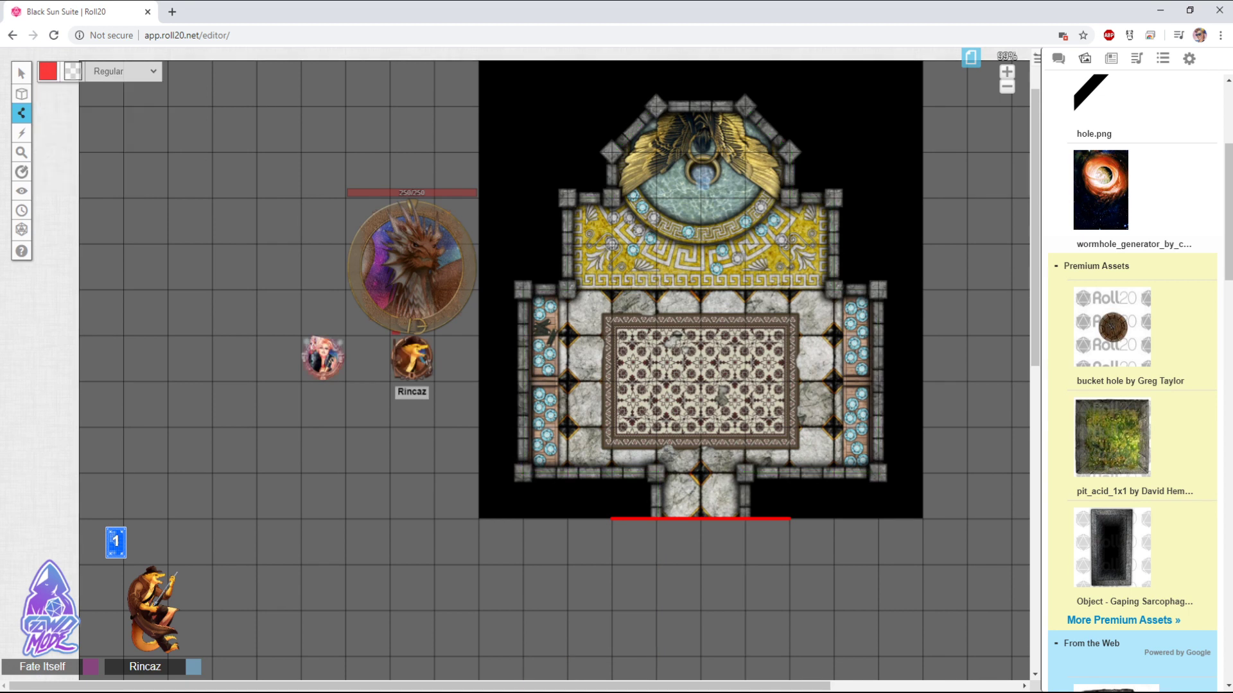
click(80, 148)
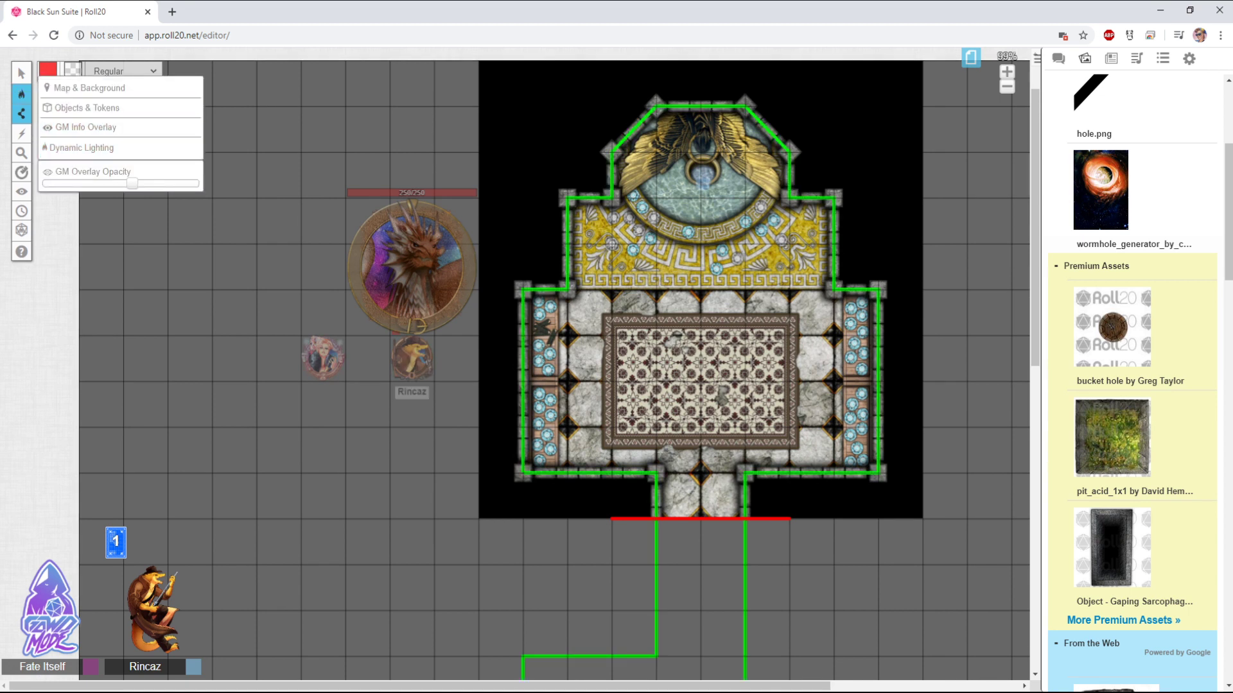
mouse_move(22, 94)
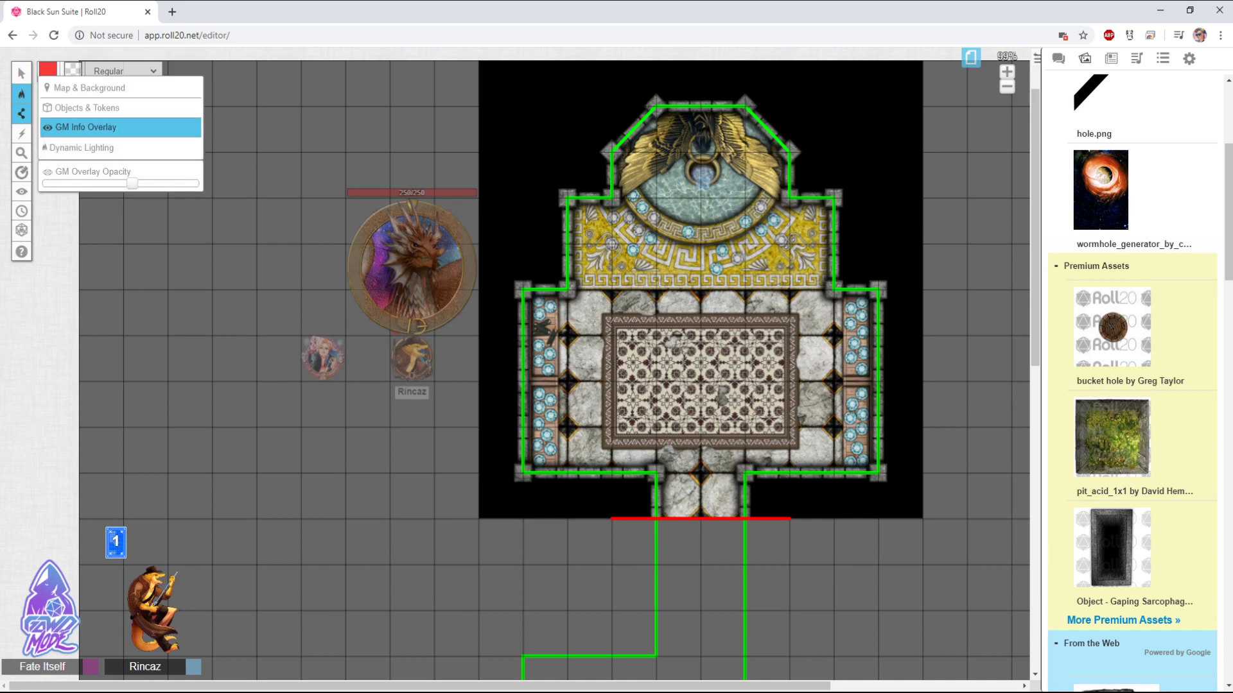
click(80, 128)
click(80, 108)
click(80, 88)
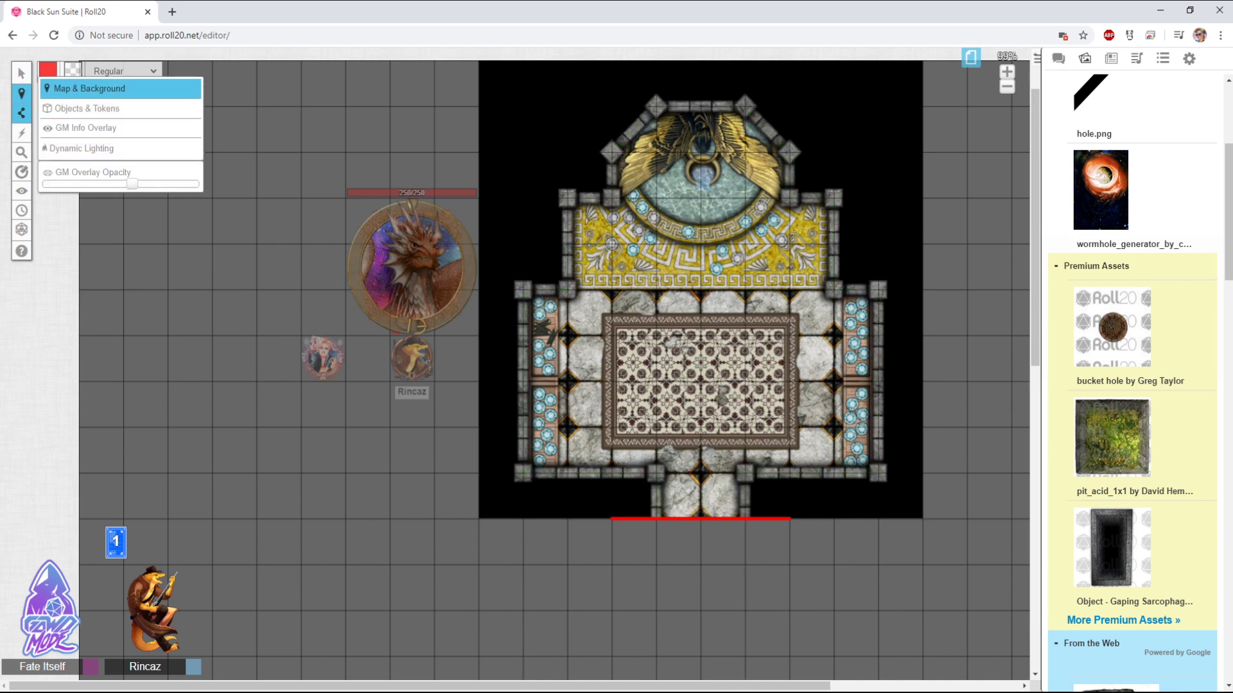
mouse_move(21, 113)
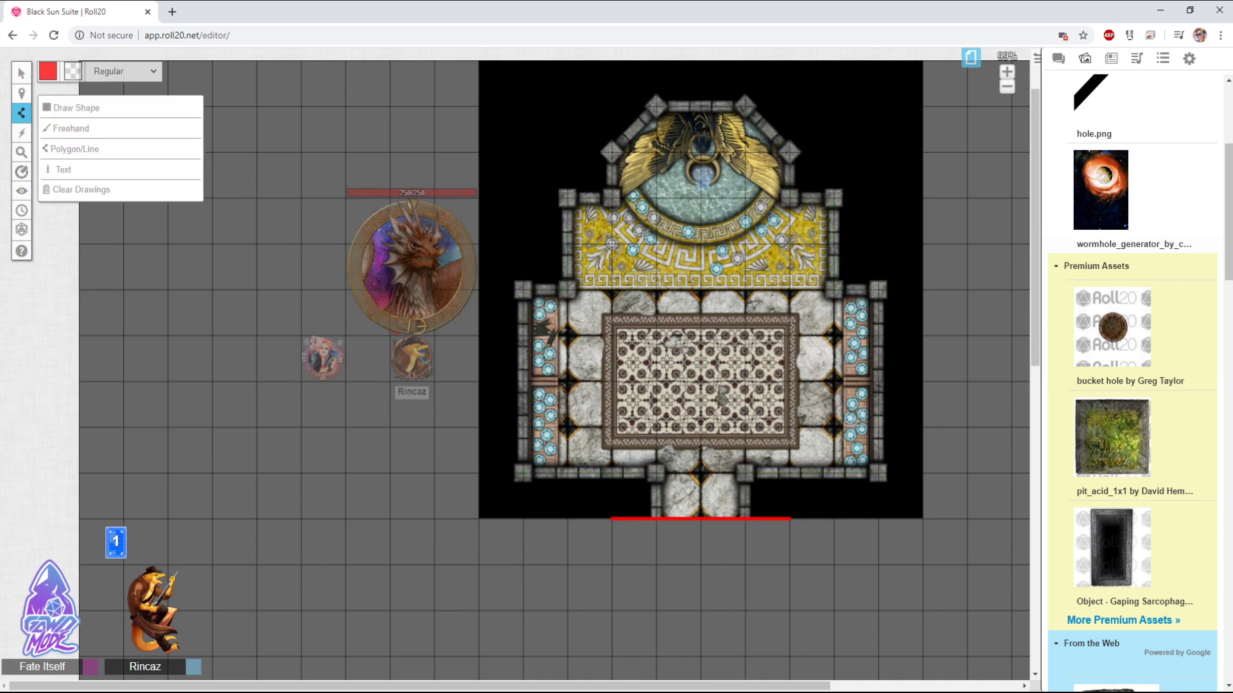
click(80, 148)
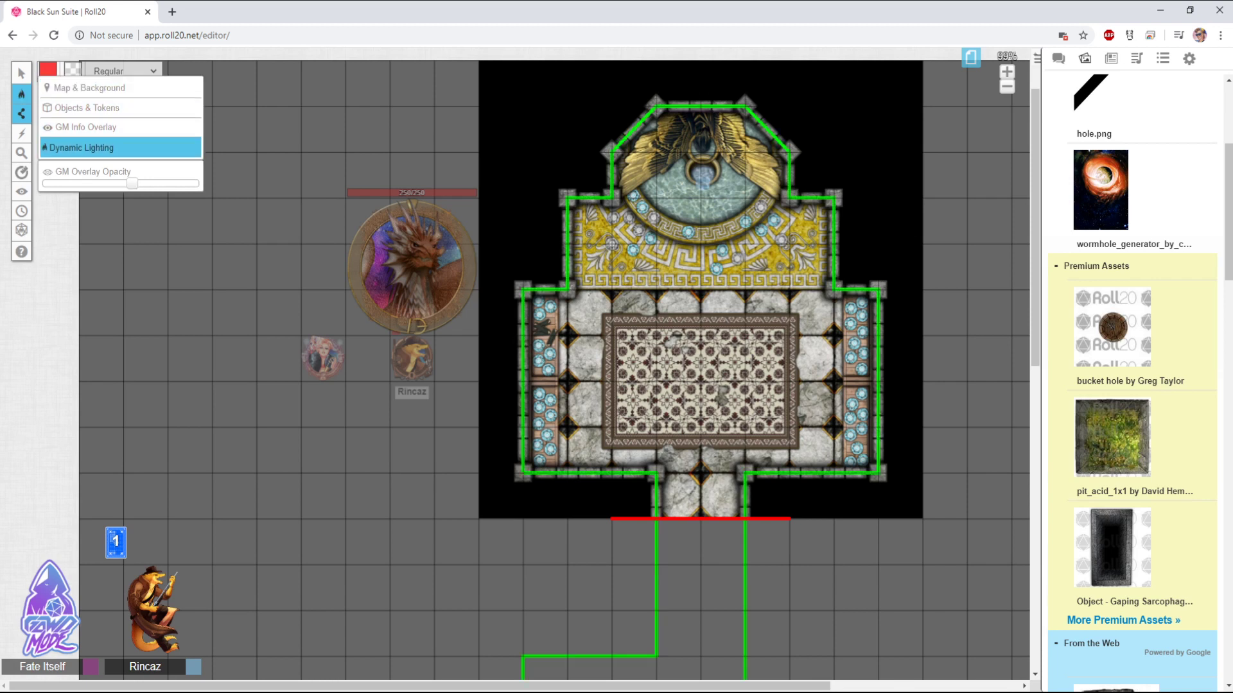
Delete the red line across the room's south entrance and undo the deletion, then view the line's editing options
mouse_move(21, 73)
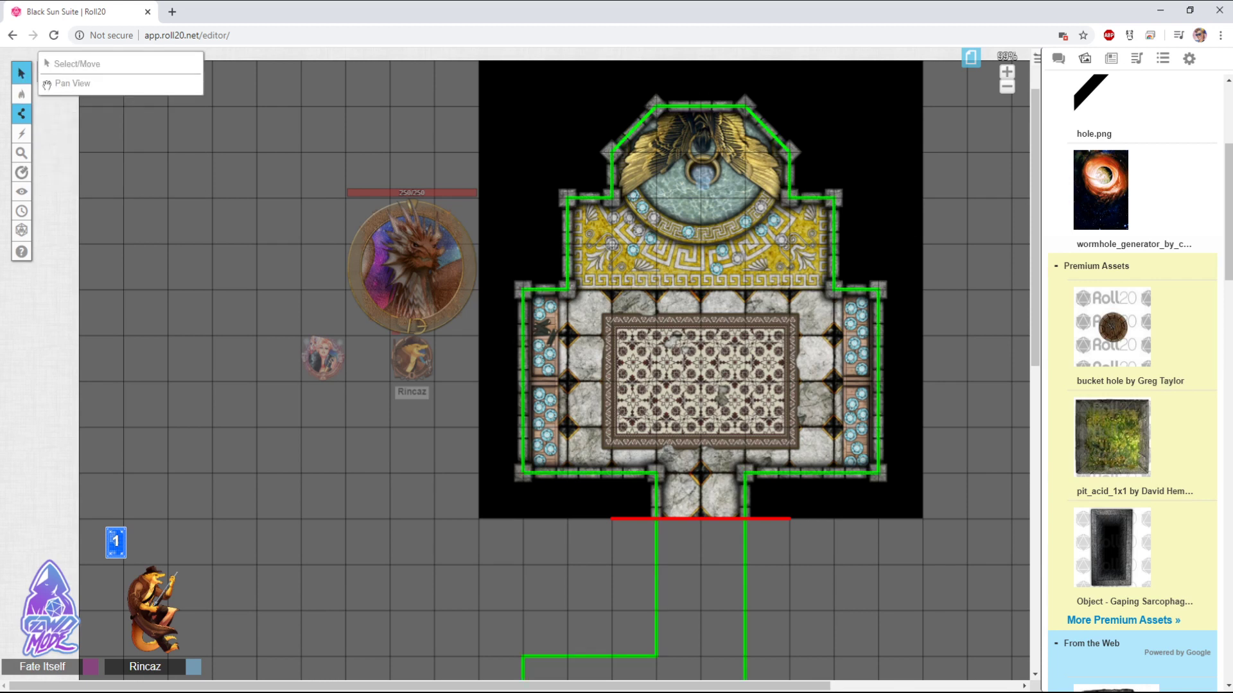
click(83, 63)
drag(696, 485, 711, 543)
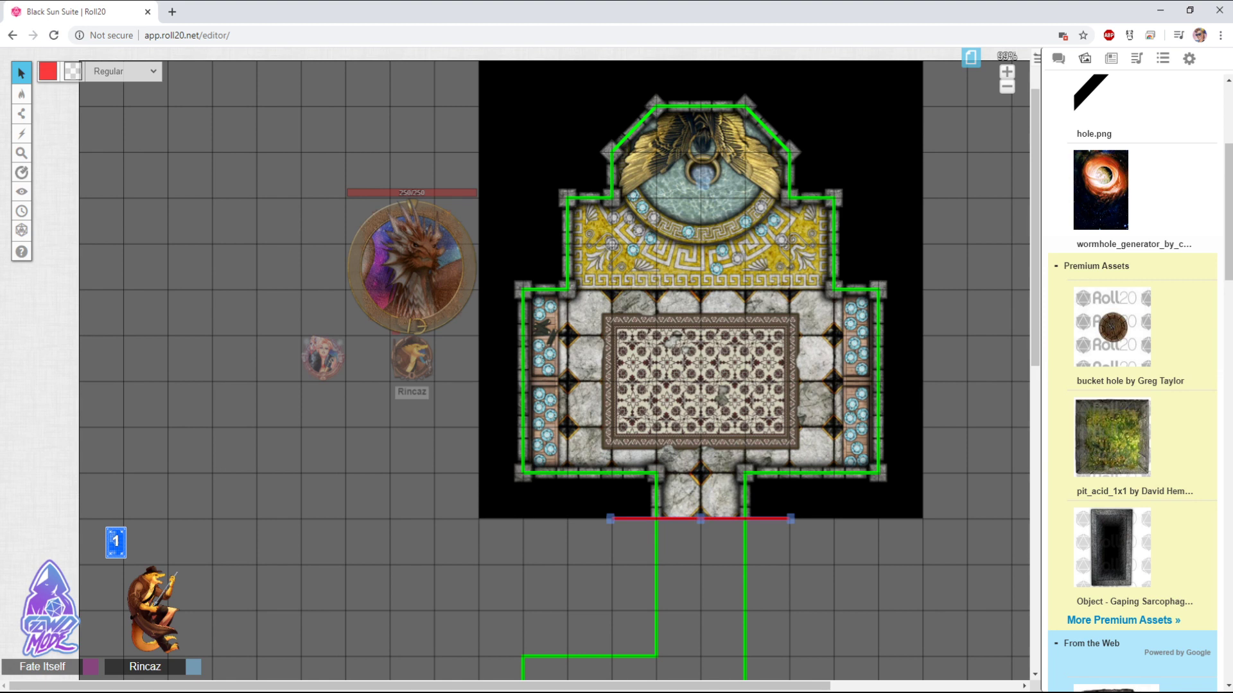
key(Delete)
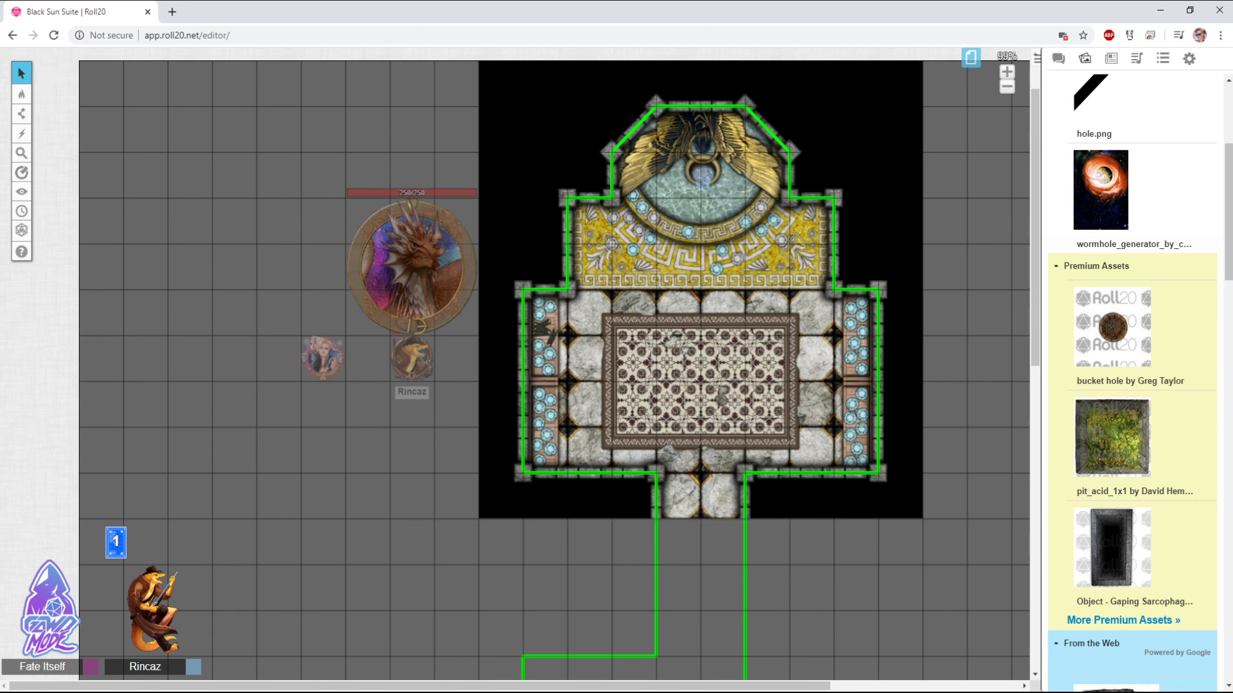
key(ctrl+z)
right_click(697, 517)
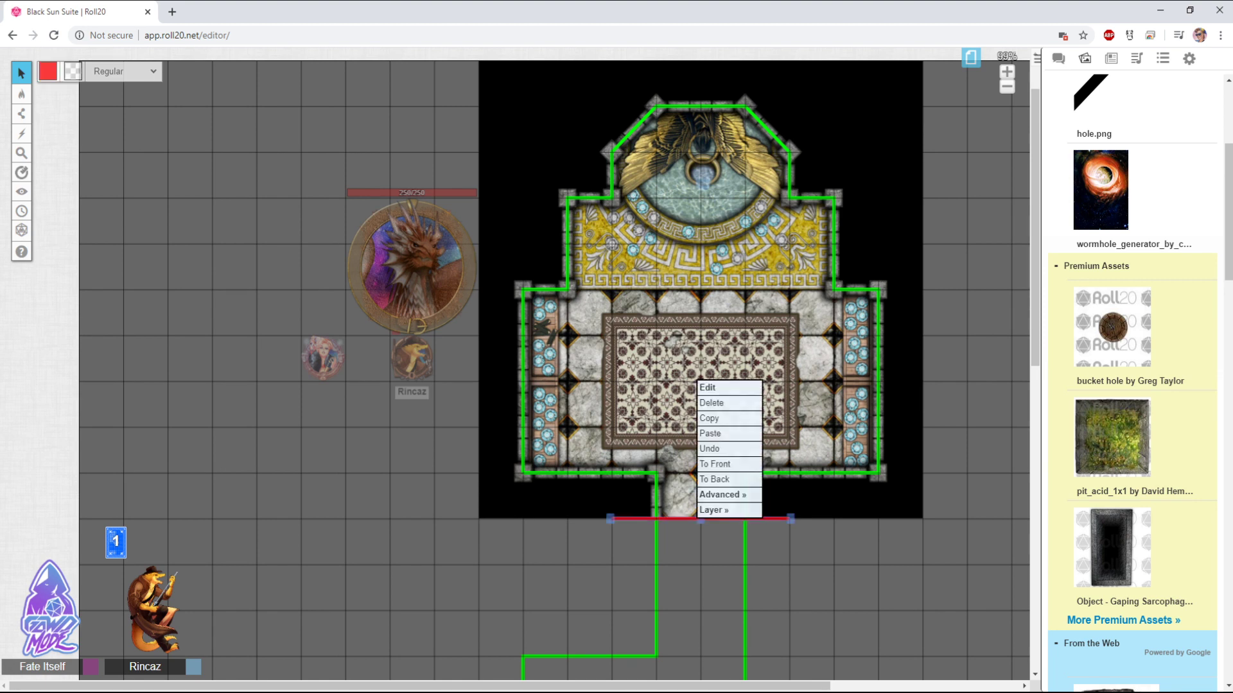
mouse_move(729, 510)
key(Escape)
Compare the map as seen from the Map & Background, Objects & Tokens, GM Info Overlay and Dynamic Lighting layers
mouse_move(21, 93)
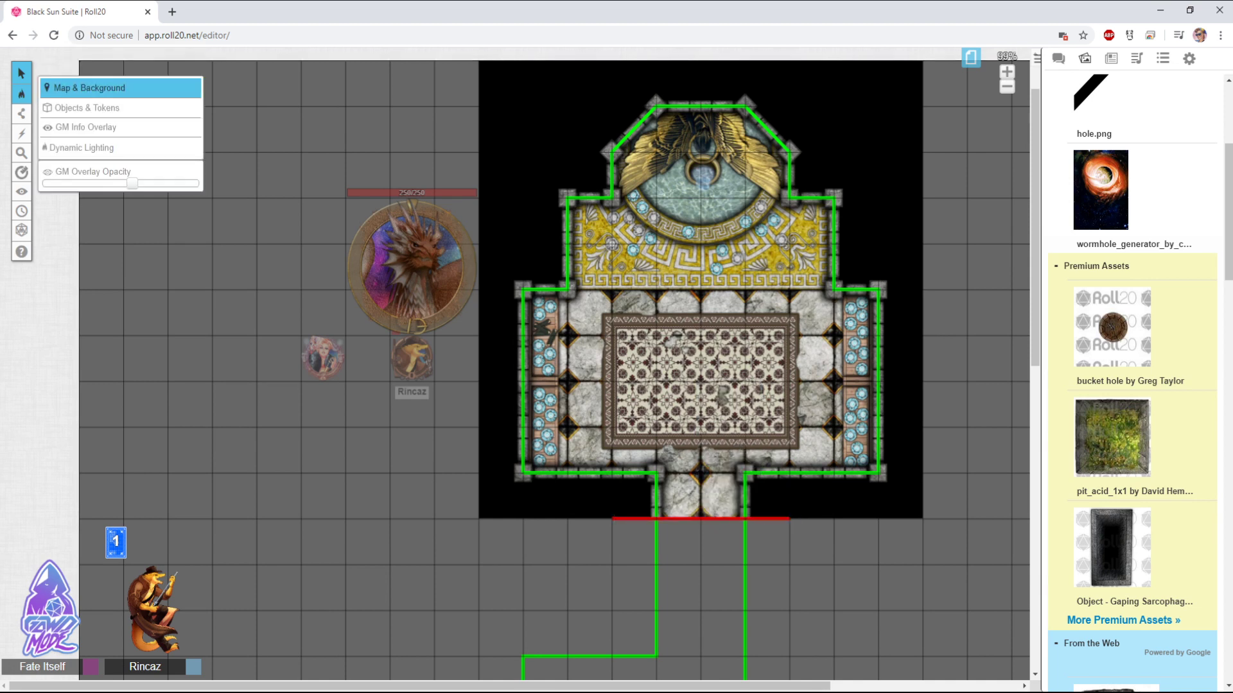
click(89, 88)
click(87, 108)
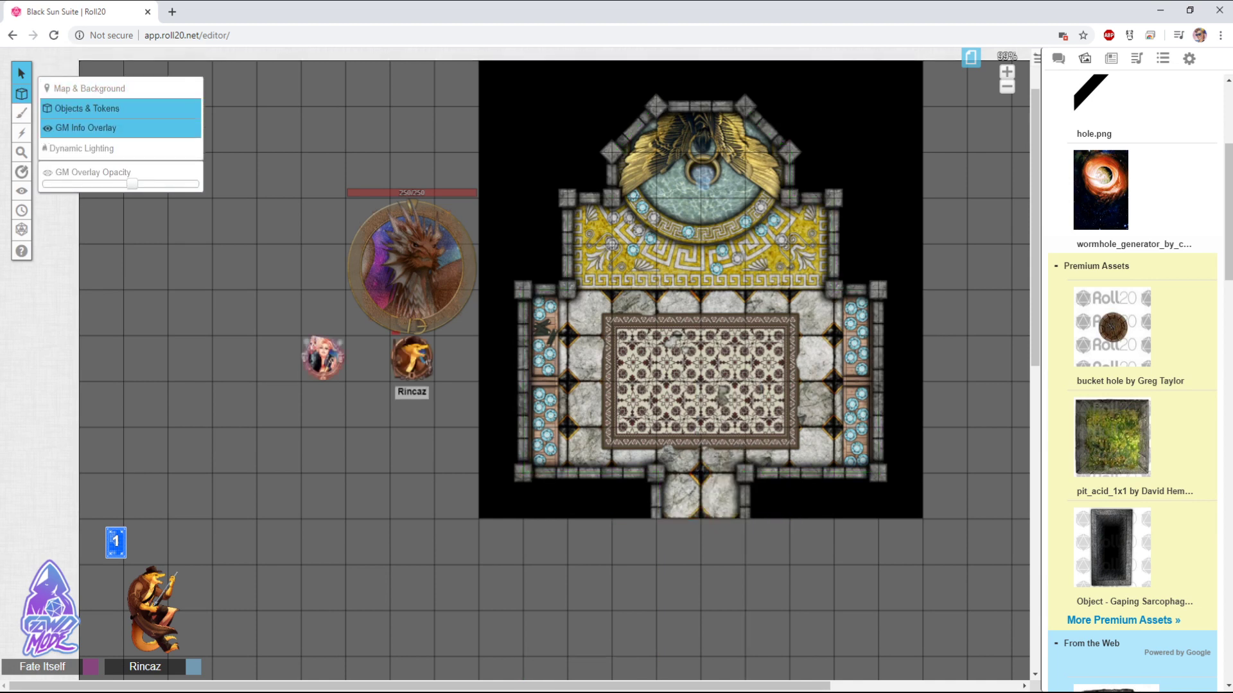
click(86, 128)
click(81, 147)
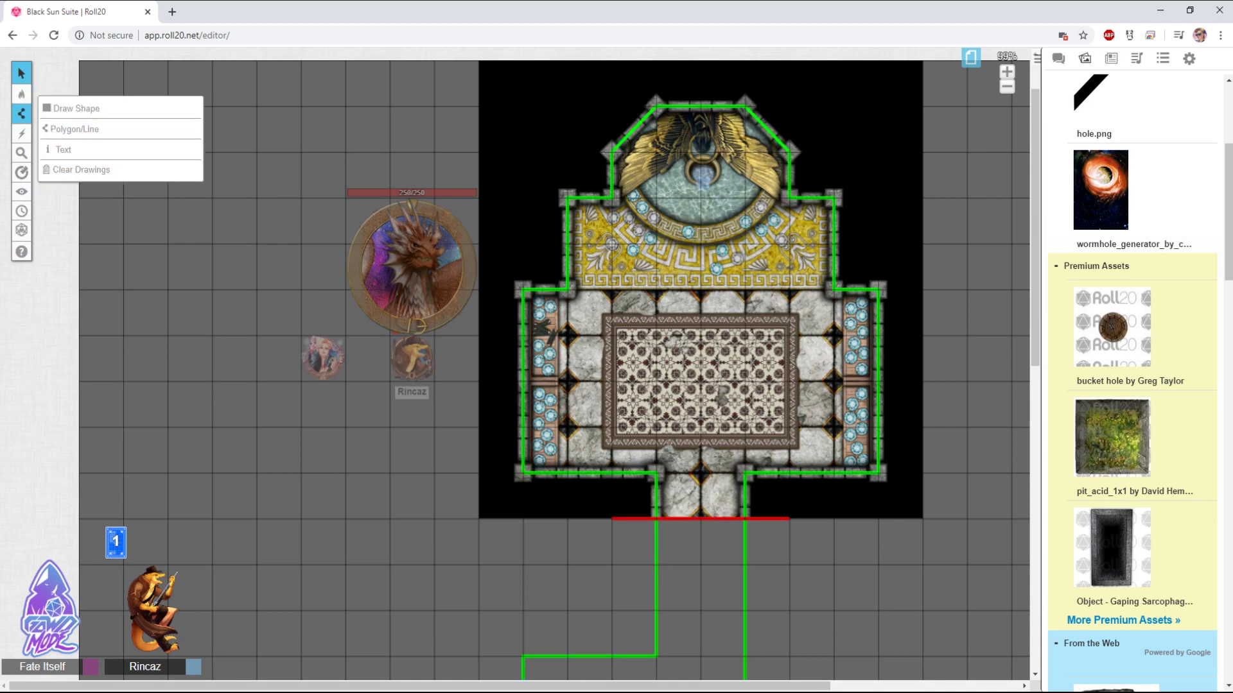
click(85, 127)
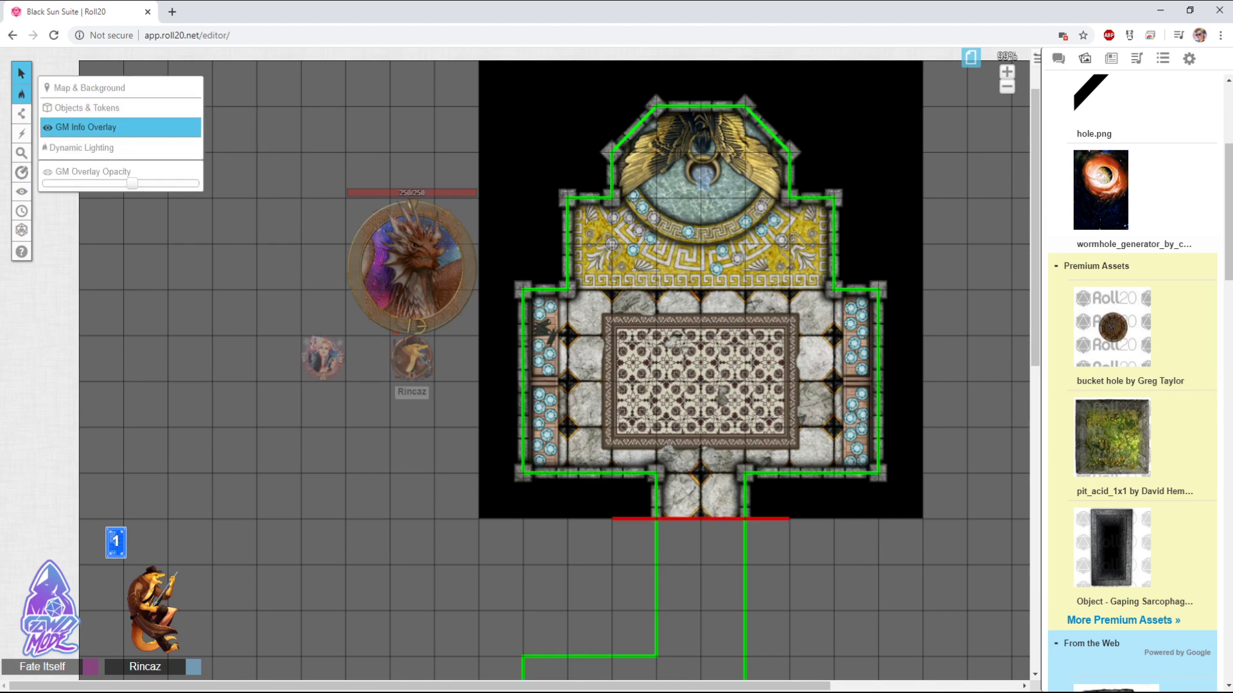
click(90, 88)
click(87, 108)
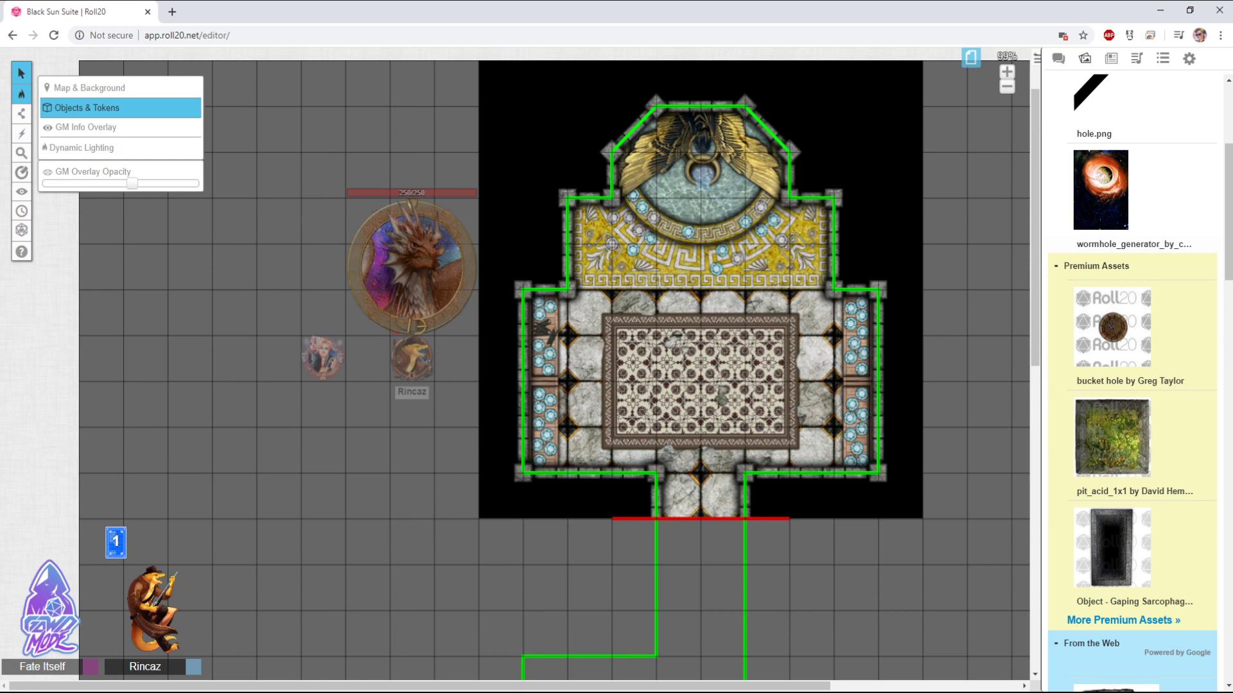
click(85, 127)
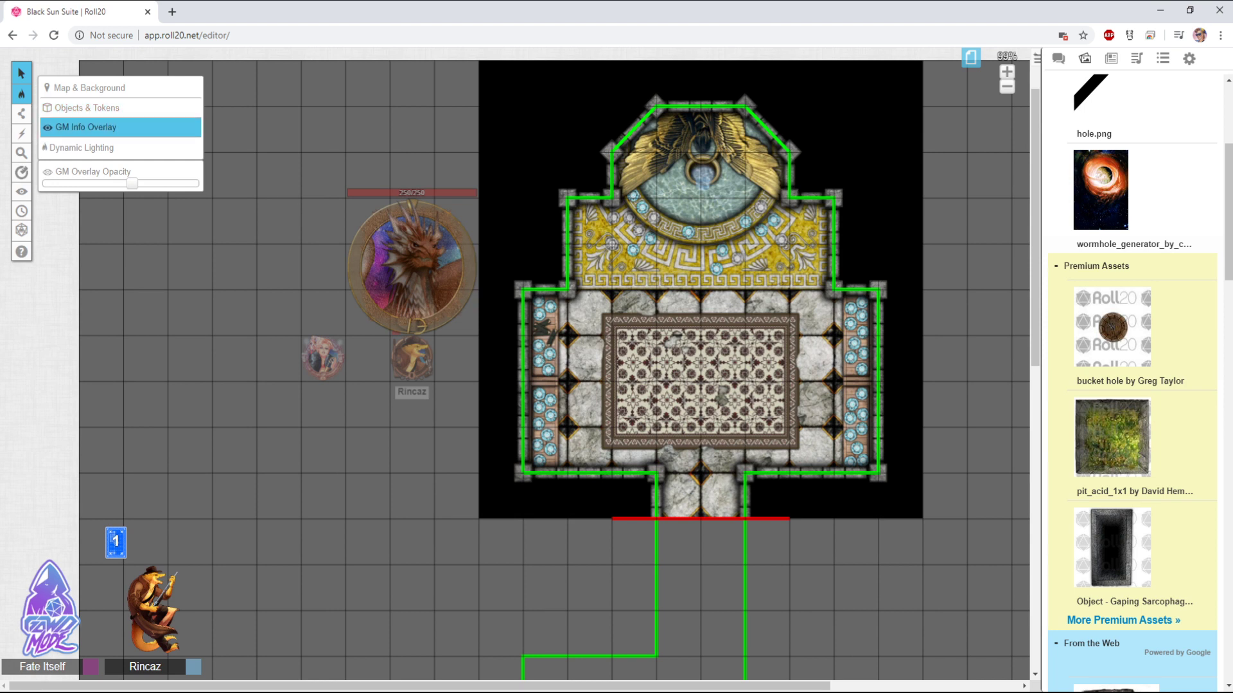
click(87, 108)
click(85, 128)
click(86, 107)
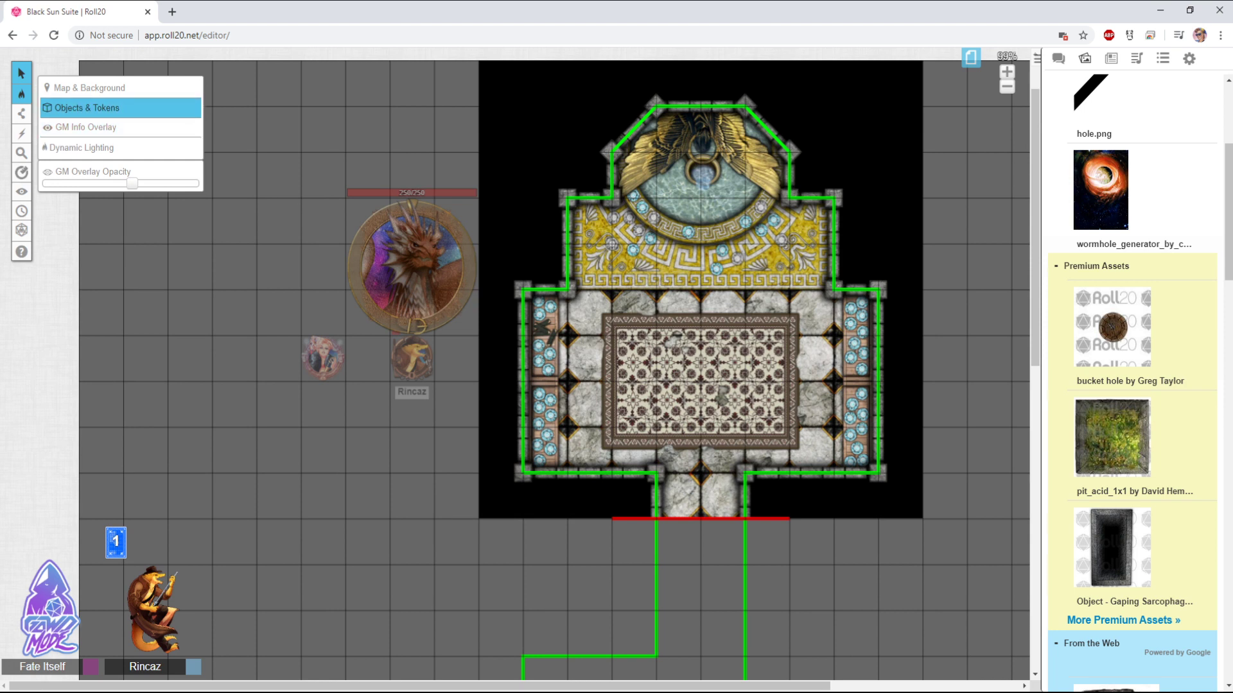
click(86, 127)
click(82, 148)
click(86, 127)
Make Objects & Tokens the active layer and move the Rincaz token six grid squares east onto the room's carpet
mouse_move(21, 114)
click(96, 108)
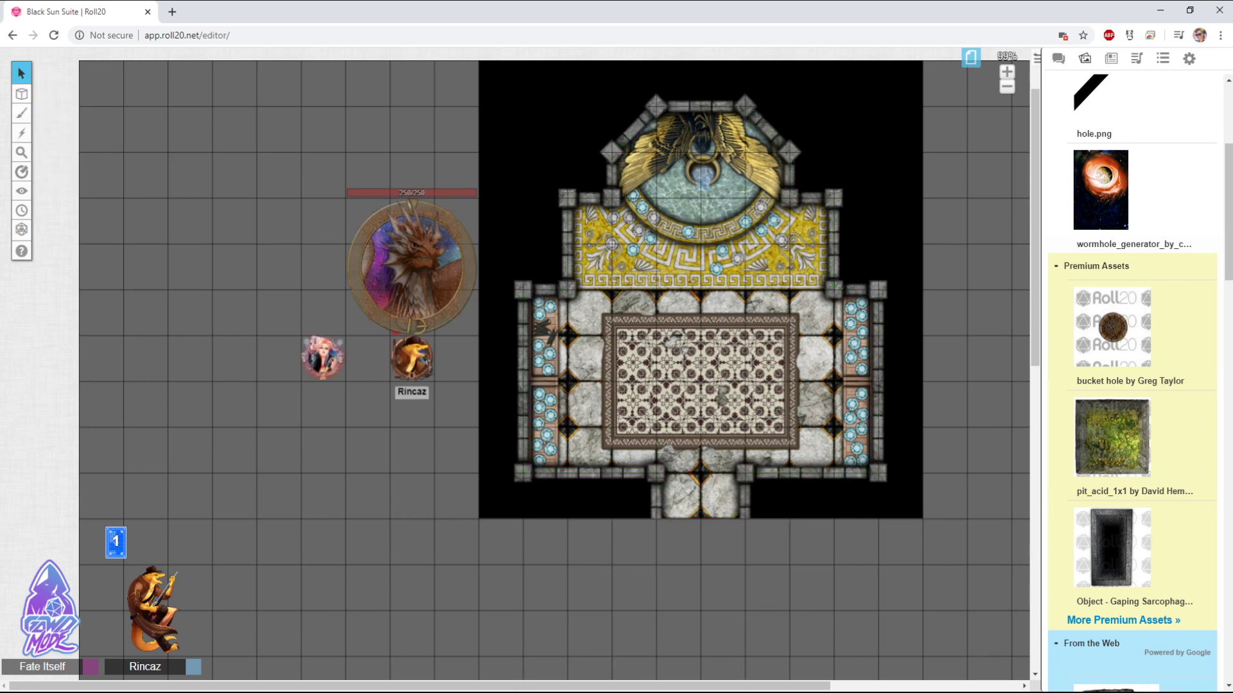
drag(411, 357, 678, 357)
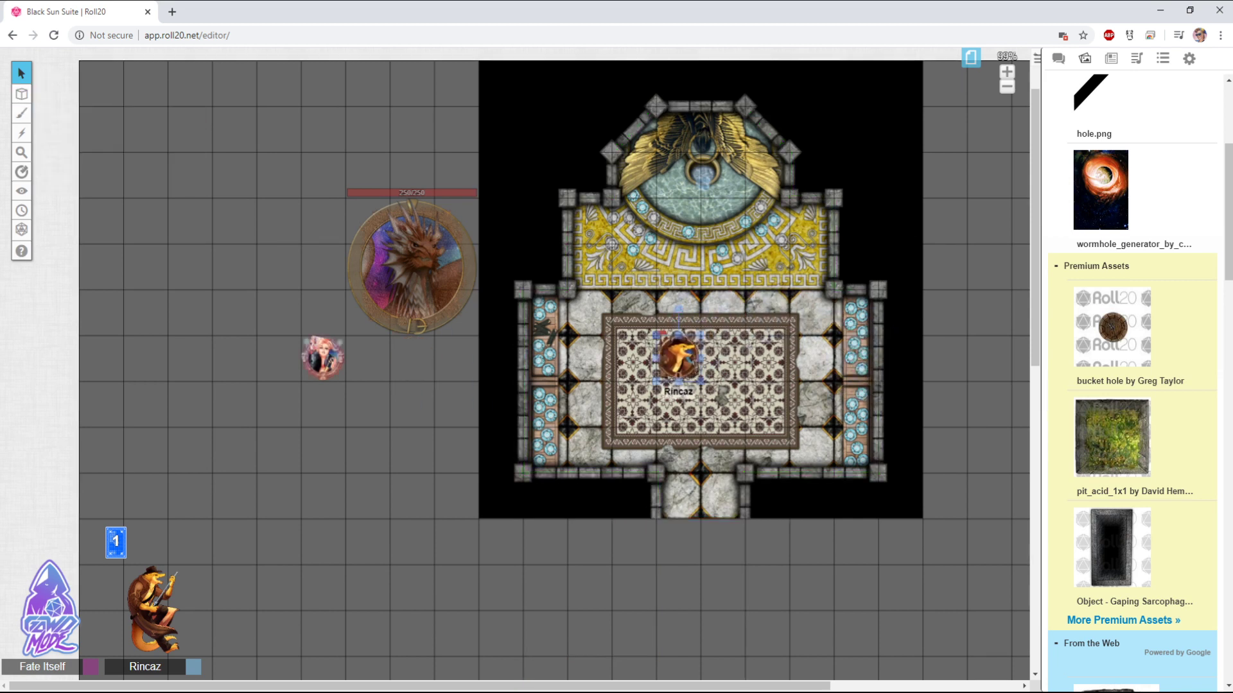
key(Escape)
Open the Rincaz token's settings and look through its Basic, Advanced and Dynamic Lighting options
click(678, 357)
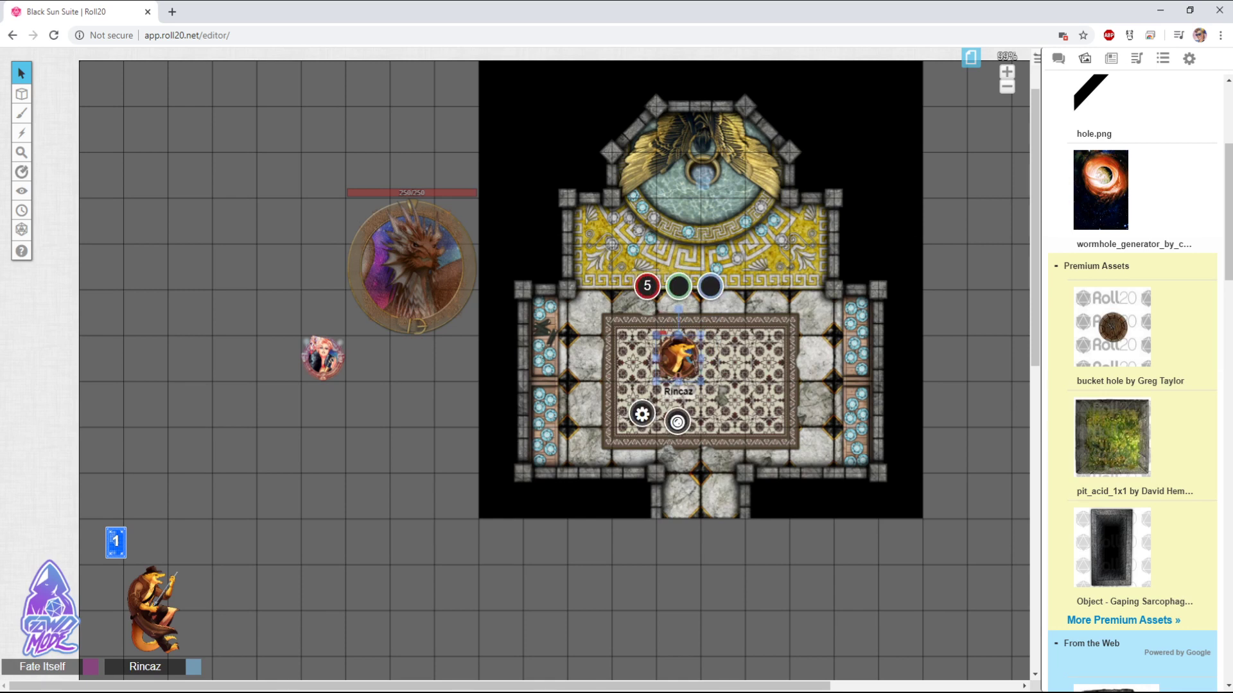
click(642, 414)
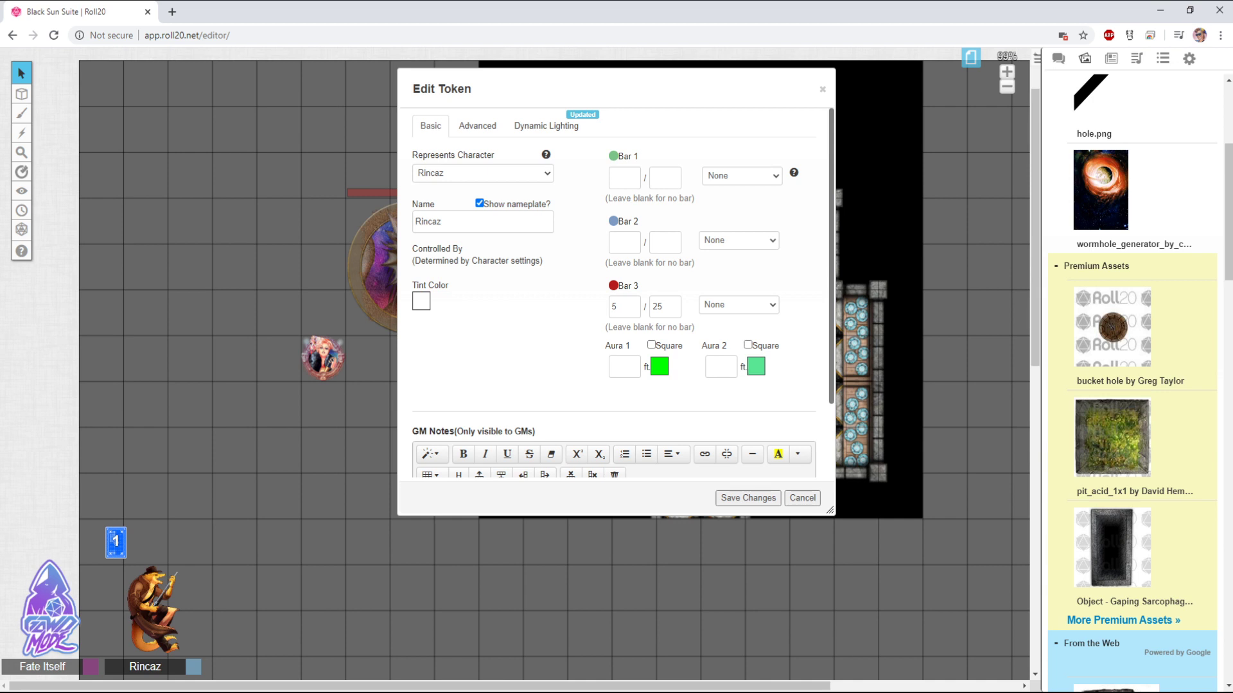
click(477, 126)
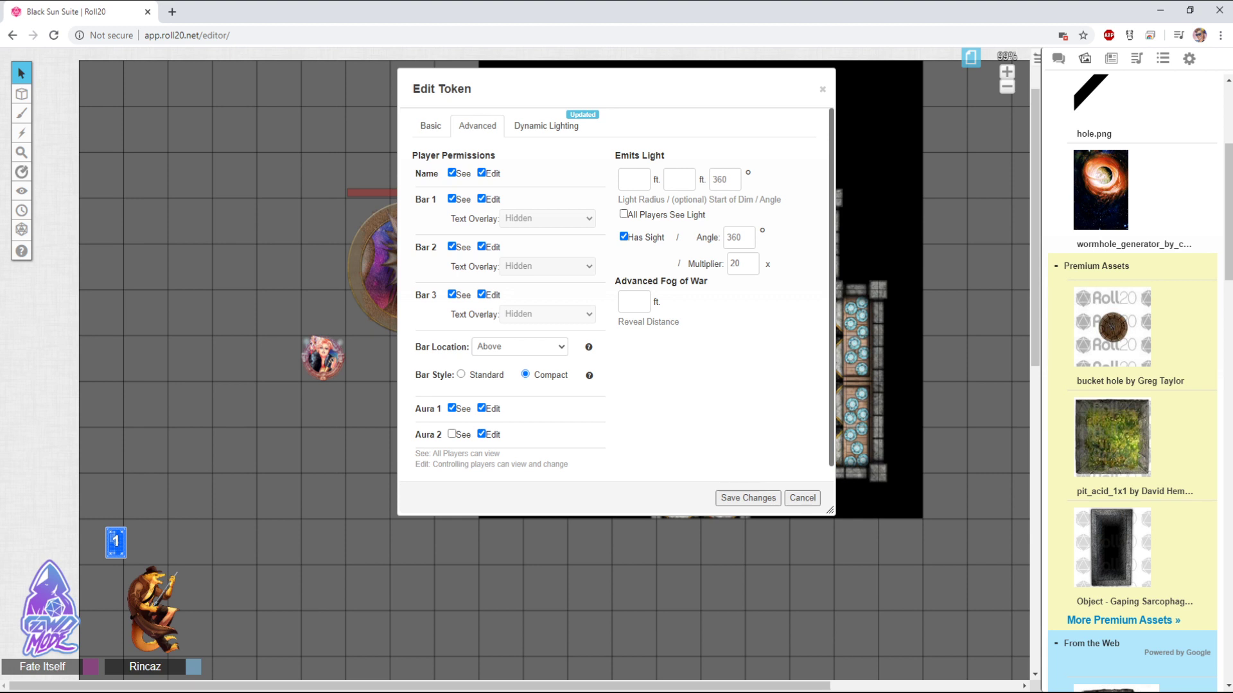
click(545, 126)
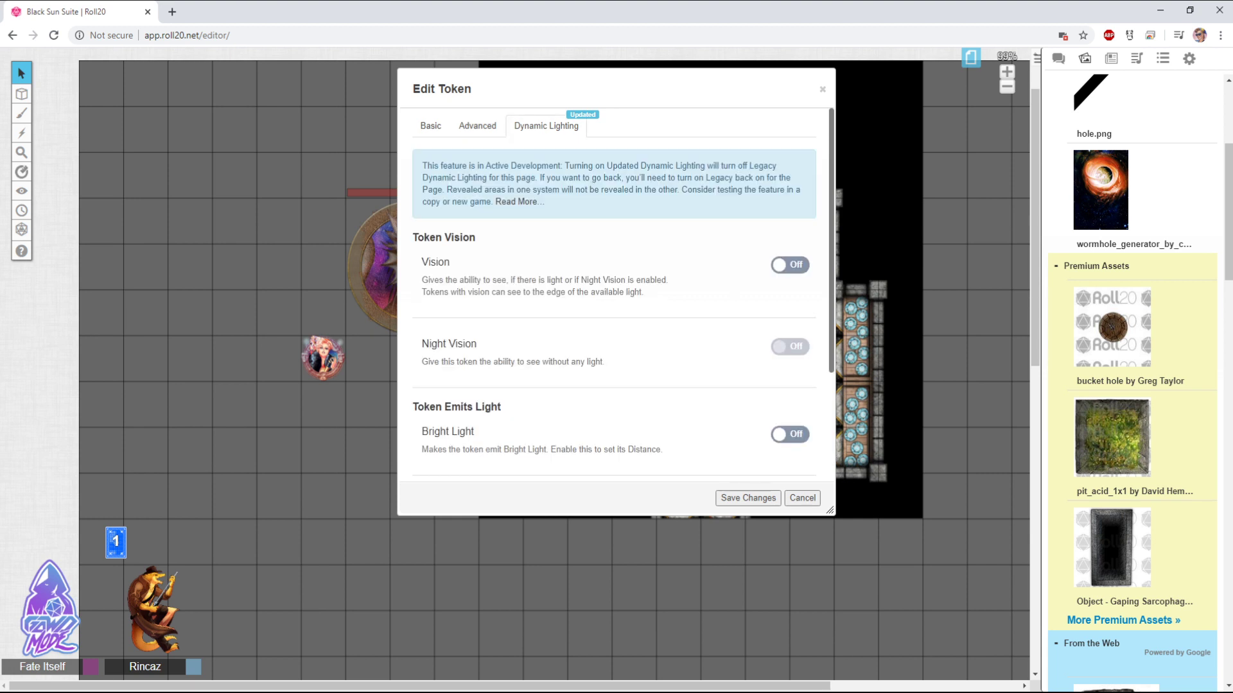
scroll(615, 302, down, 3)
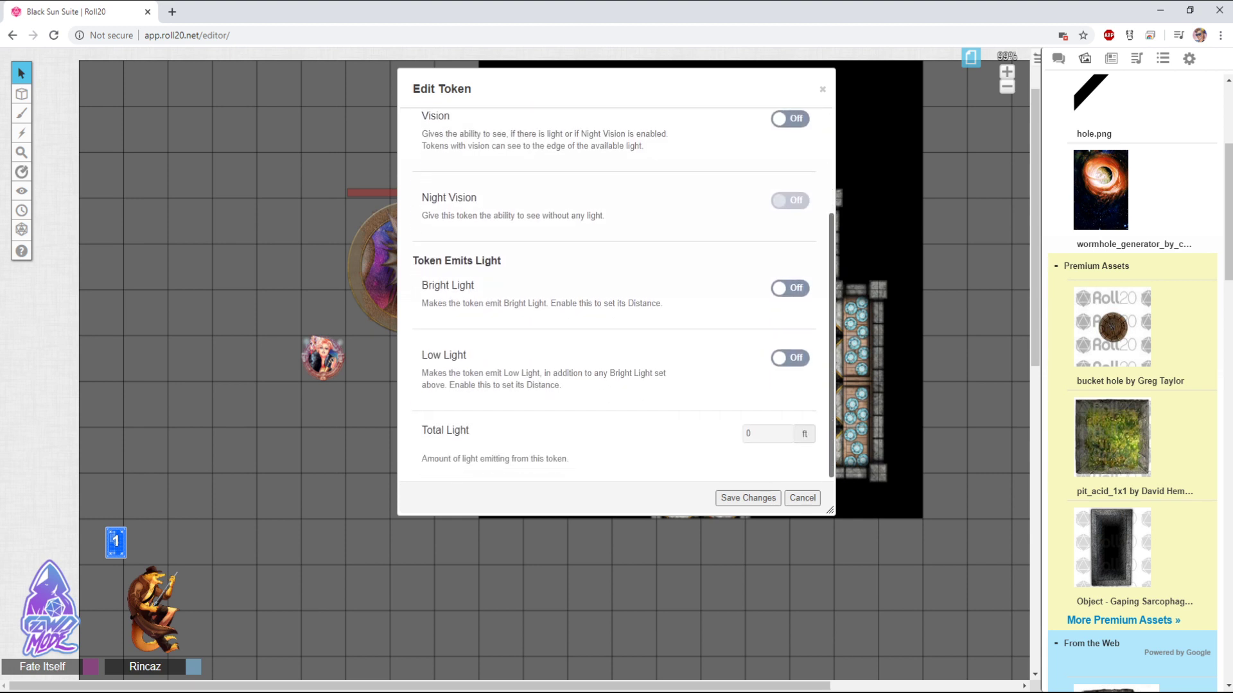
scroll(615, 296, up, 3)
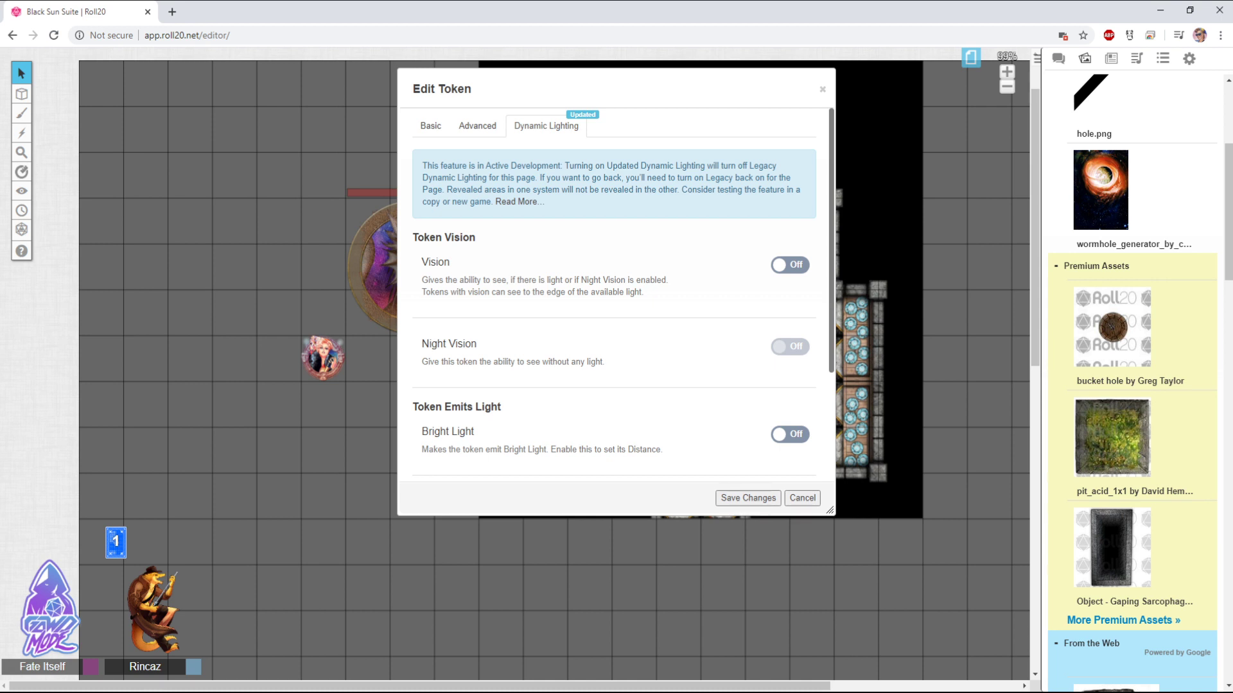
Compare the token's advanced light and sight settings with the vision and light-emission options of updated Dynamic Lighting
click(477, 125)
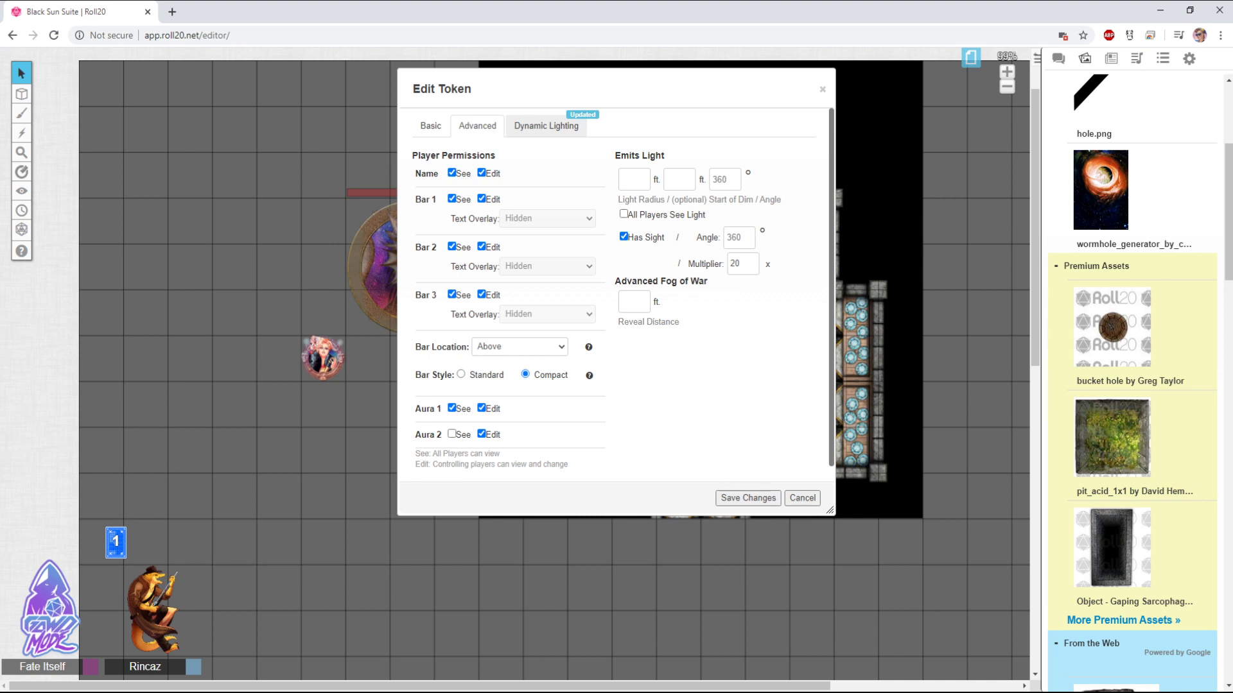
click(545, 126)
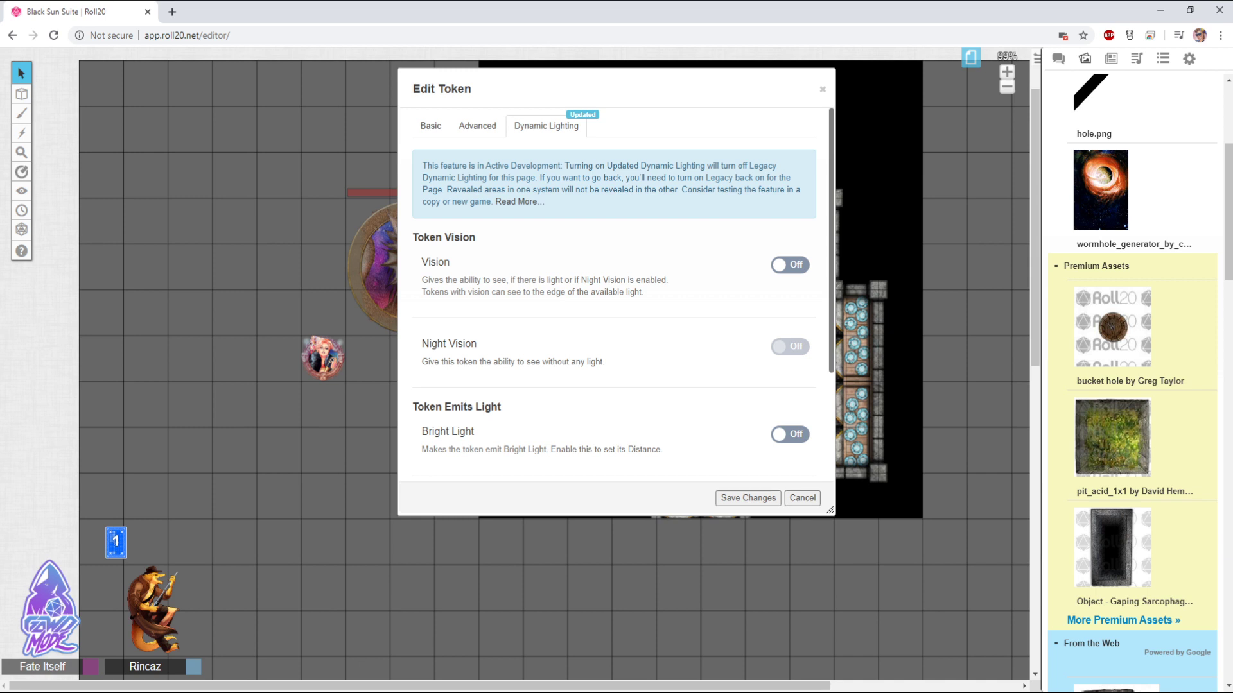
scroll(616, 289, down, 3)
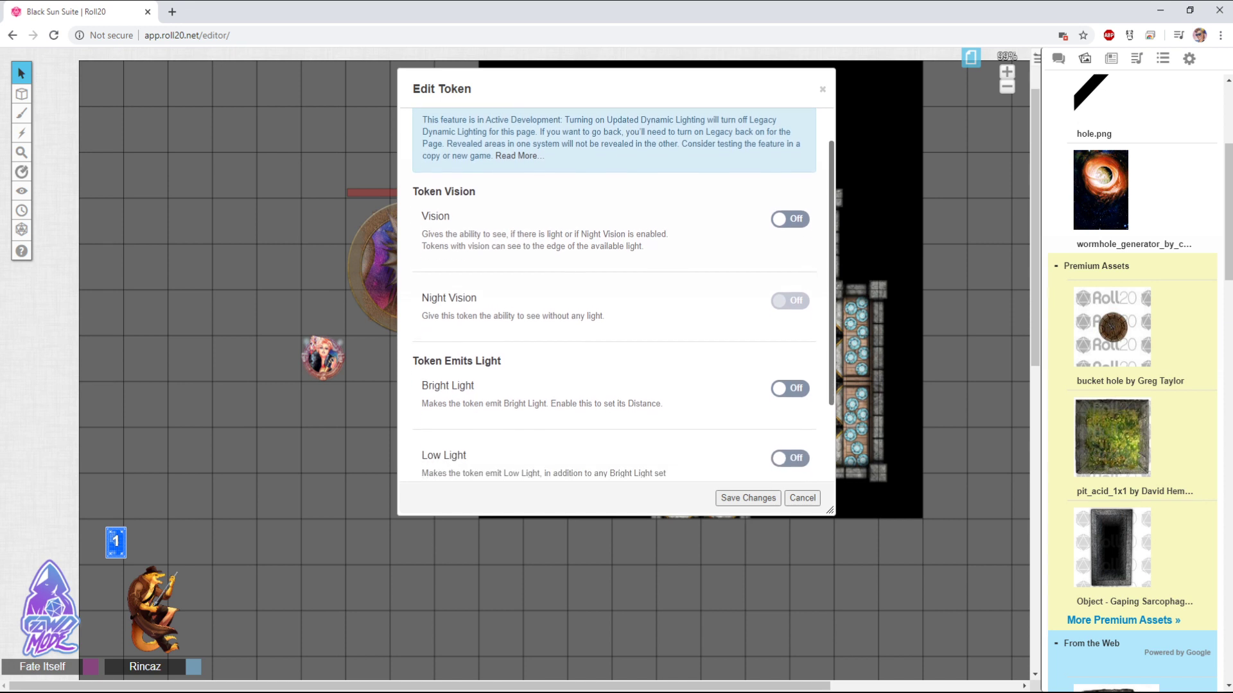
scroll(616, 289, up, 2)
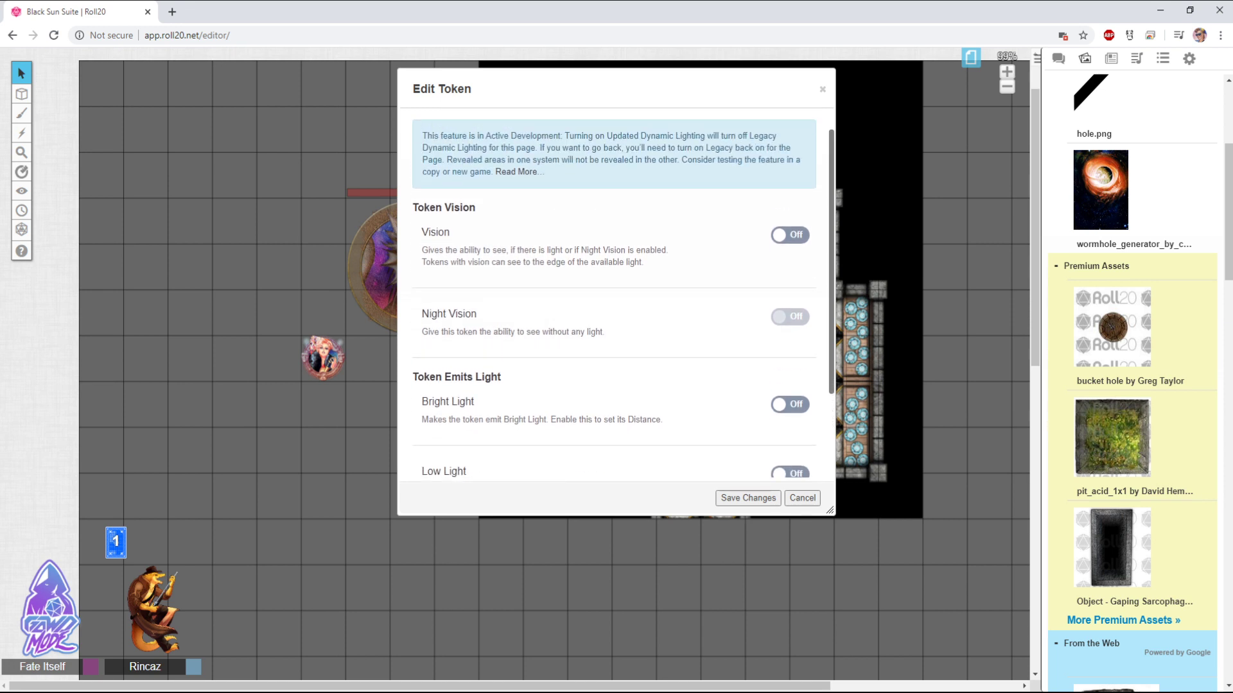
scroll(617, 289, down, 1)
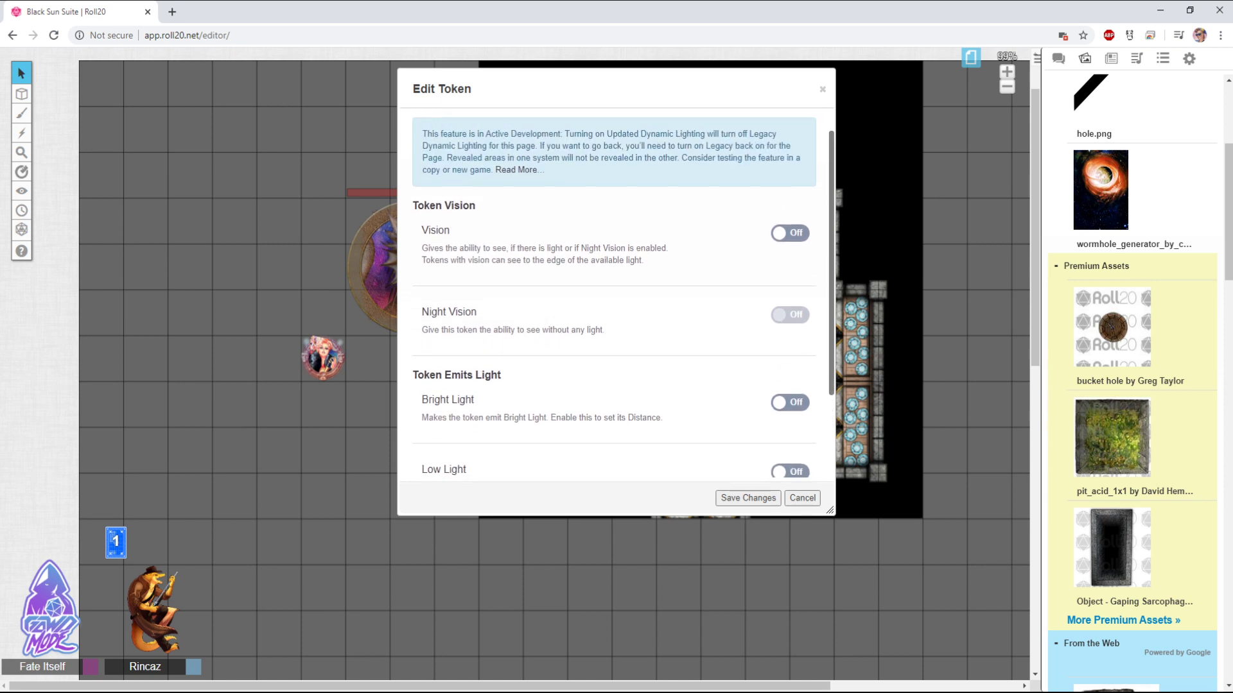
scroll(616, 289, down, 1)
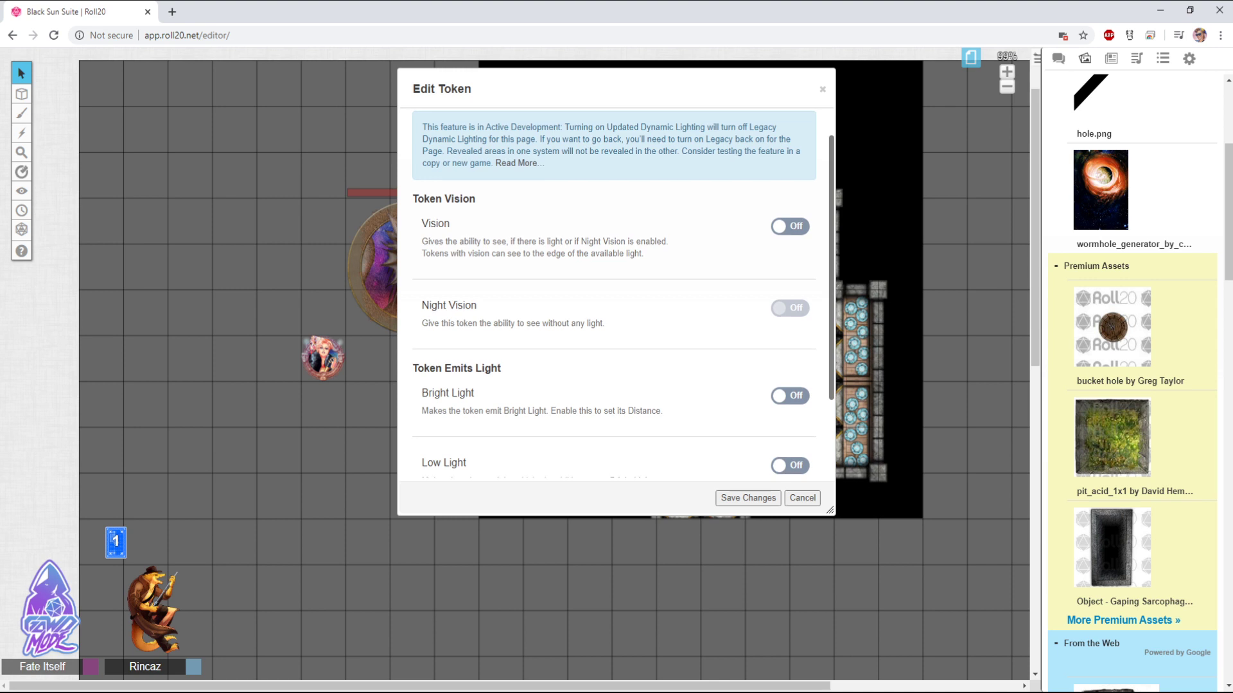
scroll(617, 289, down, 1)
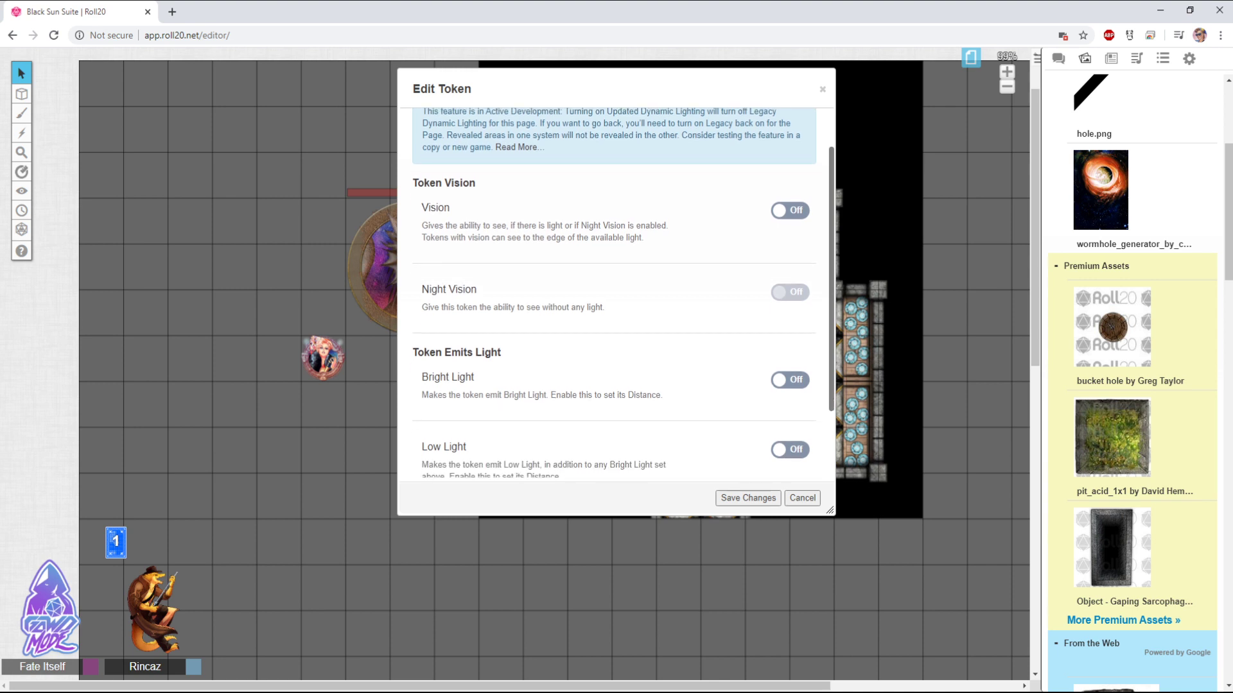
scroll(616, 289, down, 1)
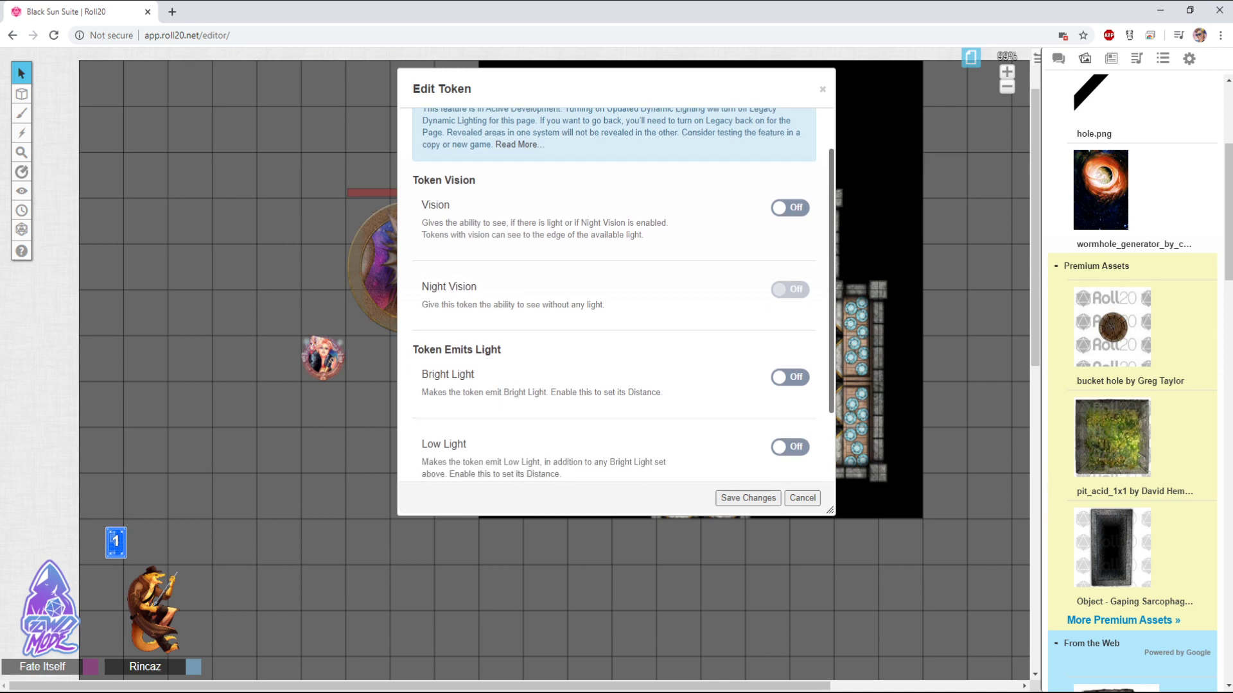
scroll(616, 288, down, 1)
scroll(617, 289, down, 1)
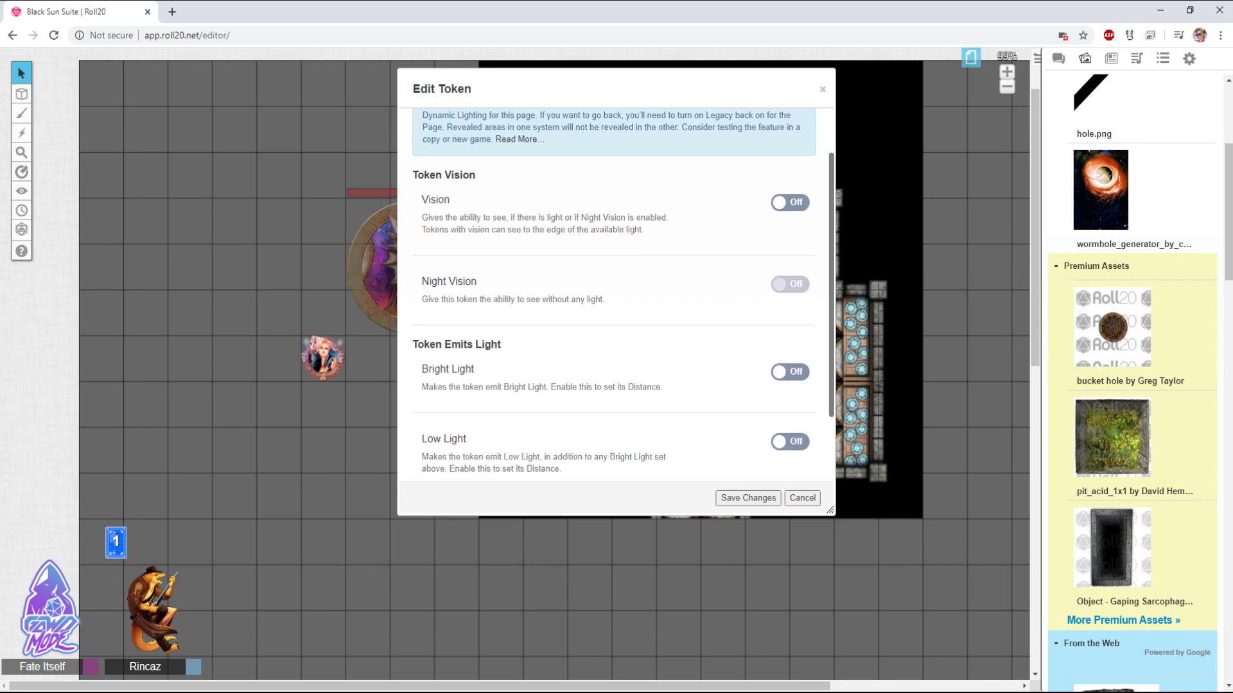
scroll(616, 289, down, 1)
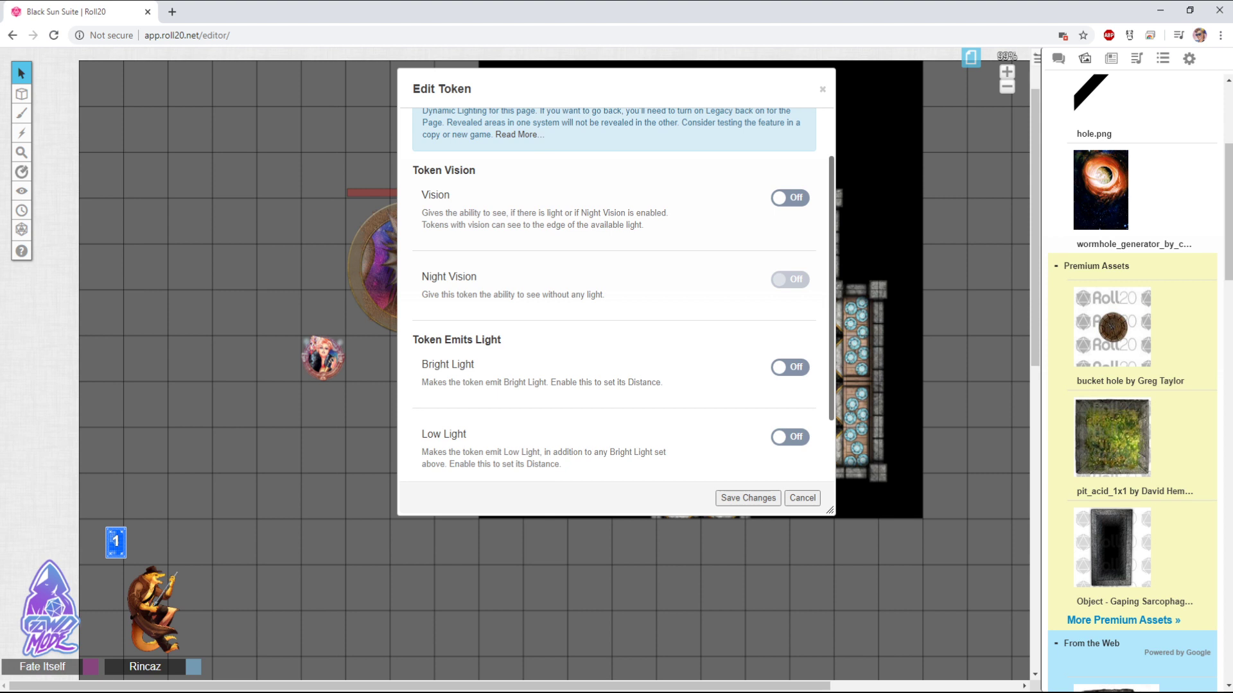
scroll(616, 289, up, 1)
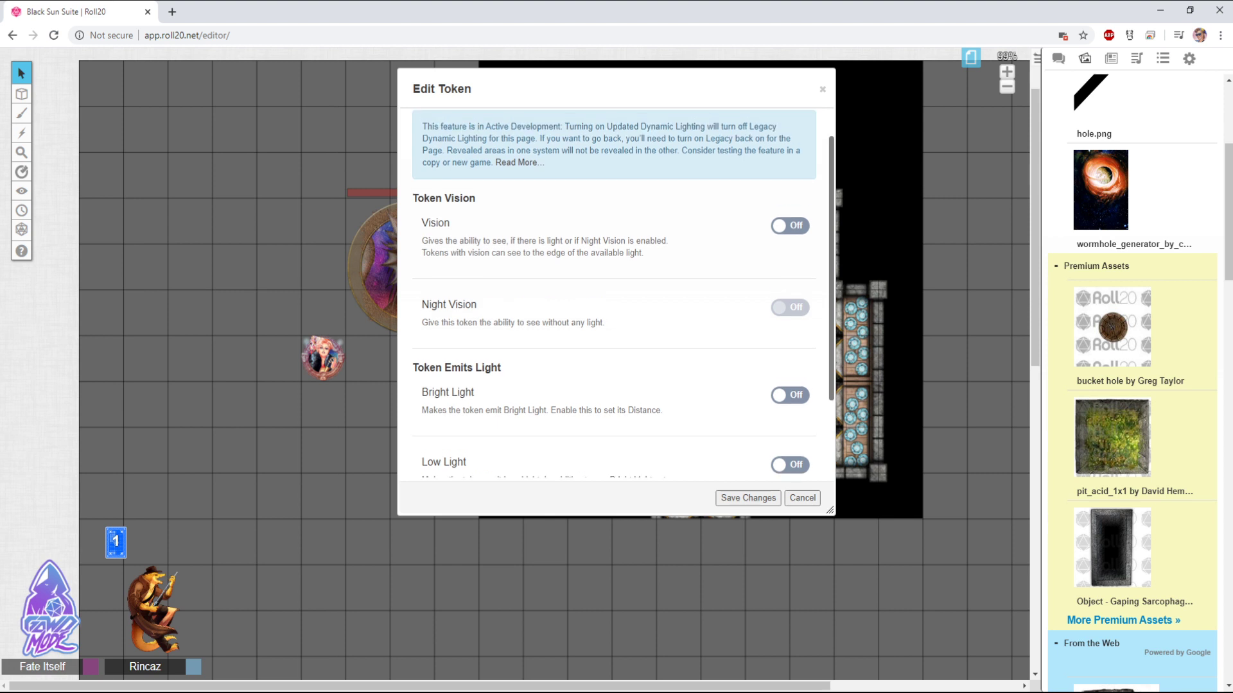
scroll(616, 295, down, 3)
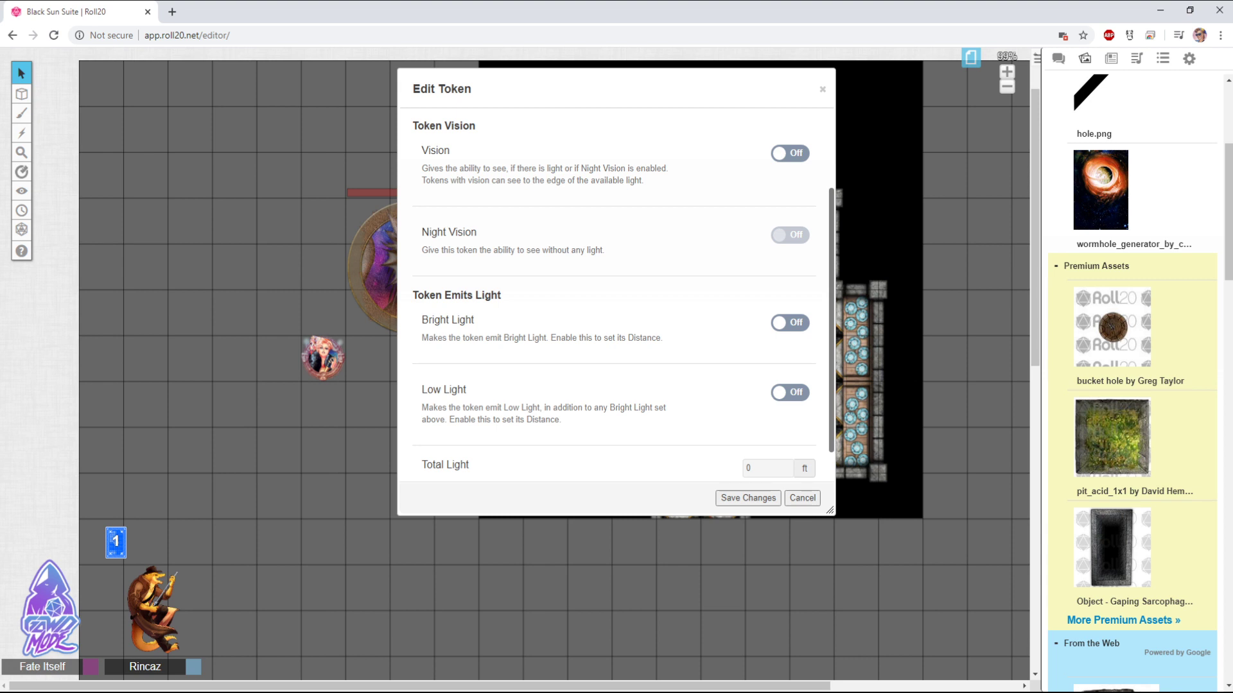
scroll(616, 295, down, 1)
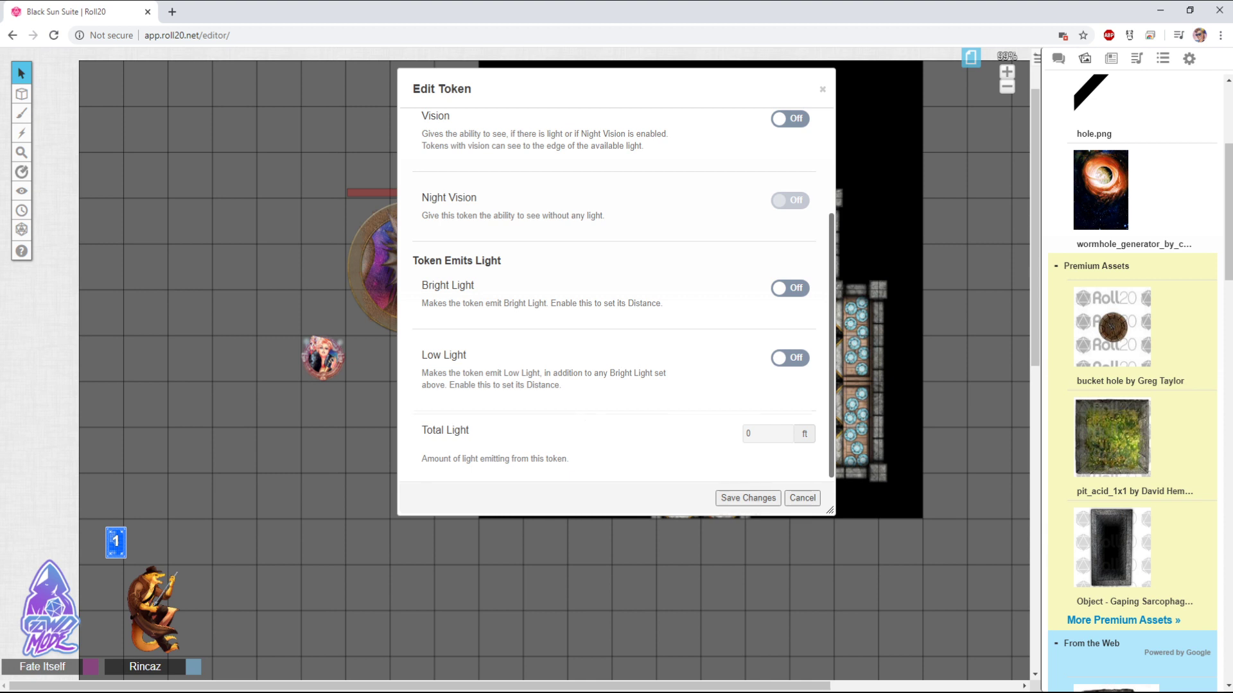
scroll(615, 295, up, 3)
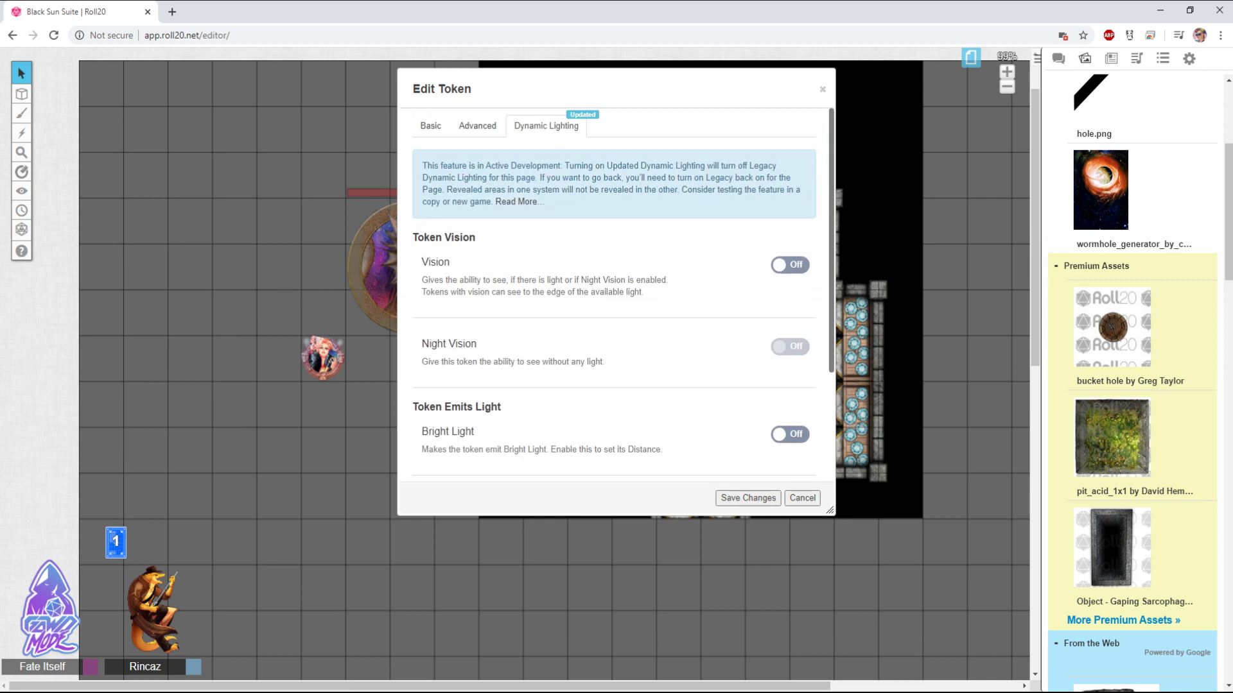
click(478, 125)
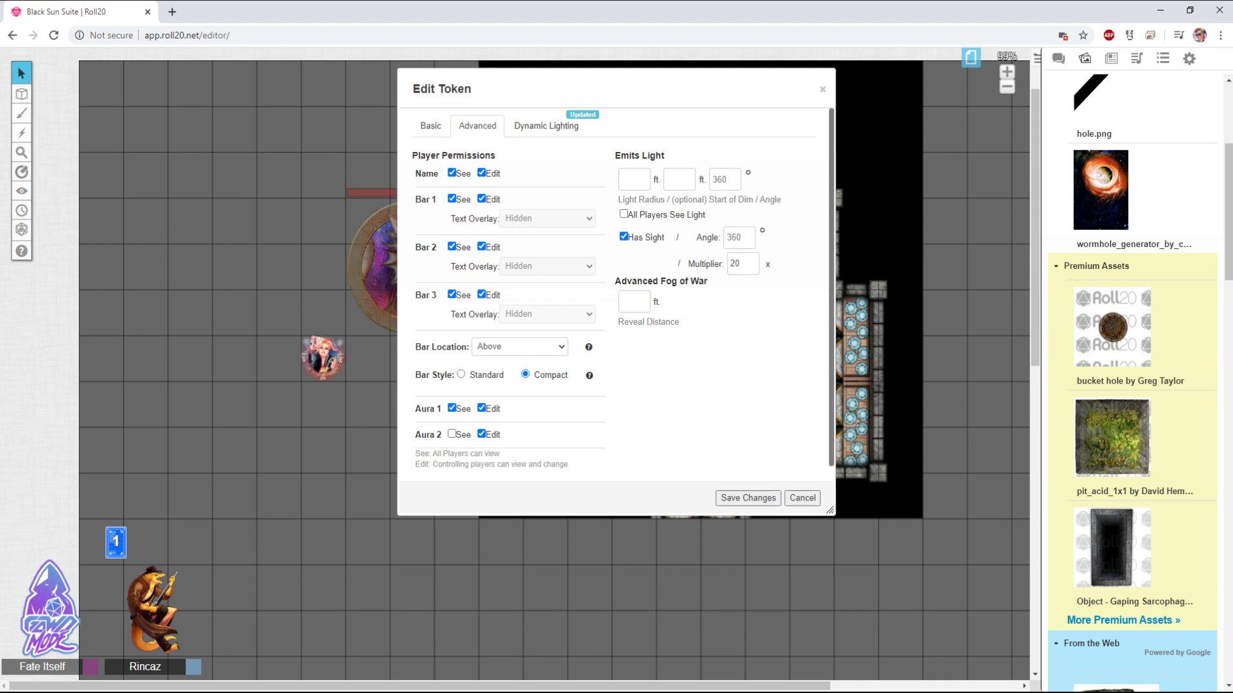
click(545, 126)
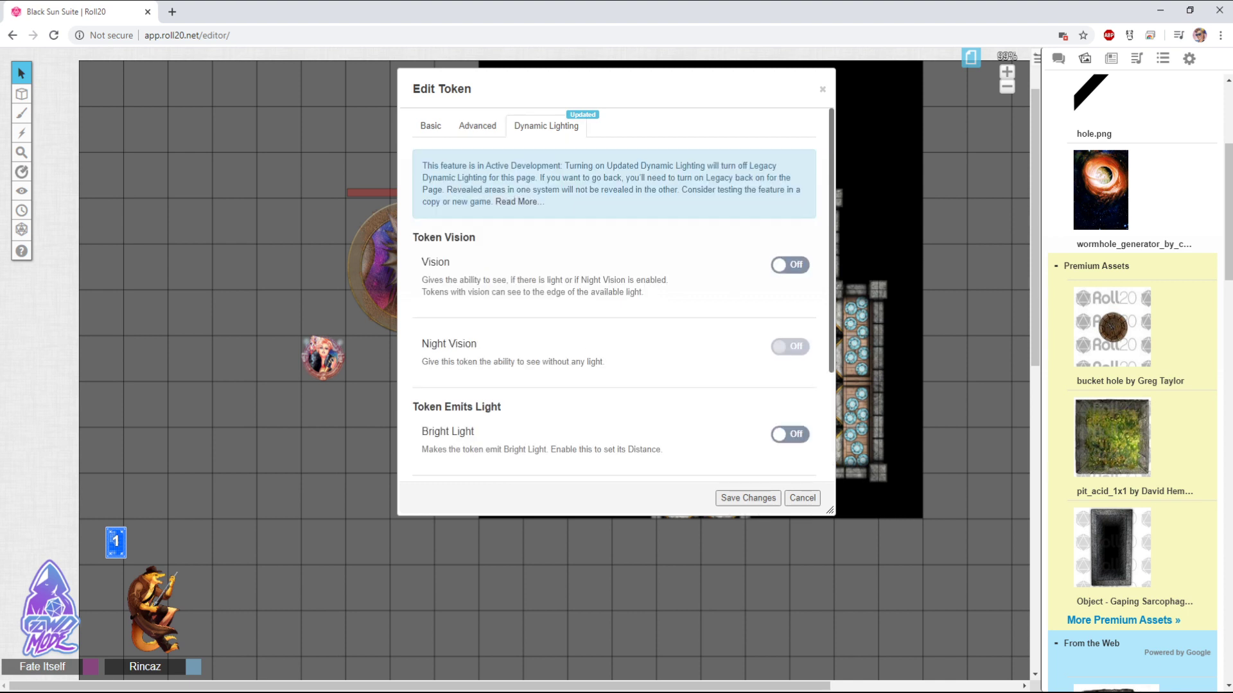
Review the Rincaz token's updated Dynamic Lighting options and its advanced light and sight settings, then close them without changes
scroll(615, 292, down, 1)
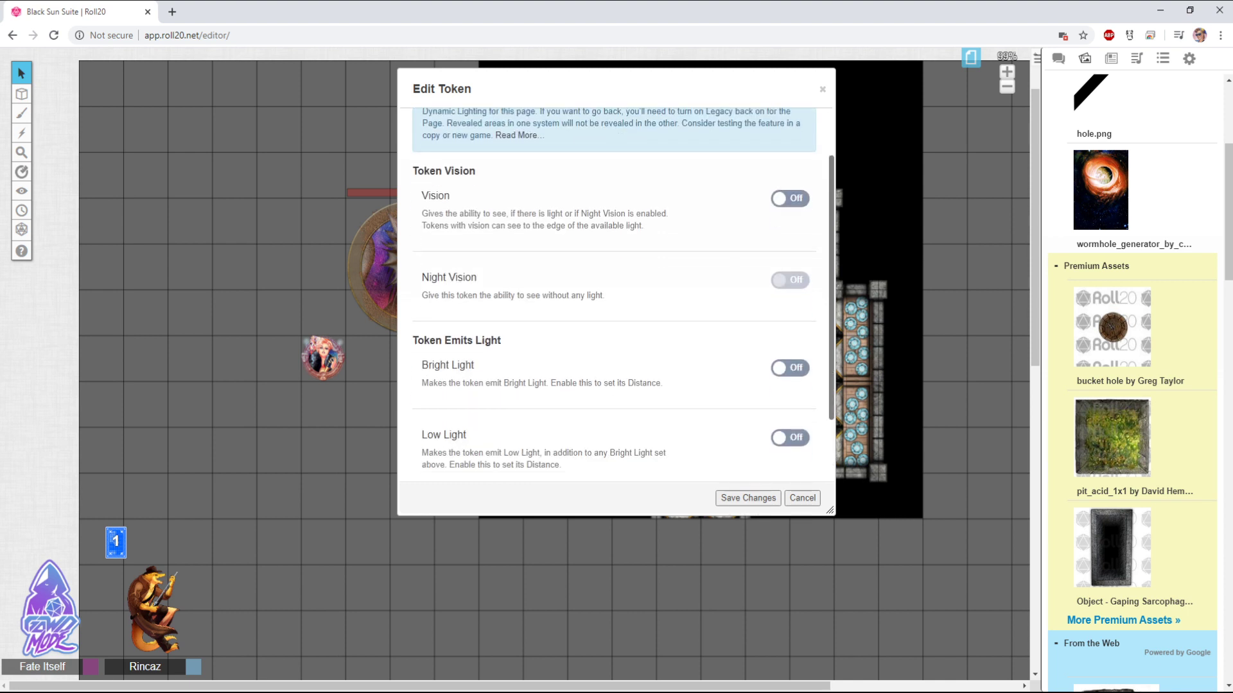
scroll(614, 292, down, 1)
scroll(614, 292, up, 3)
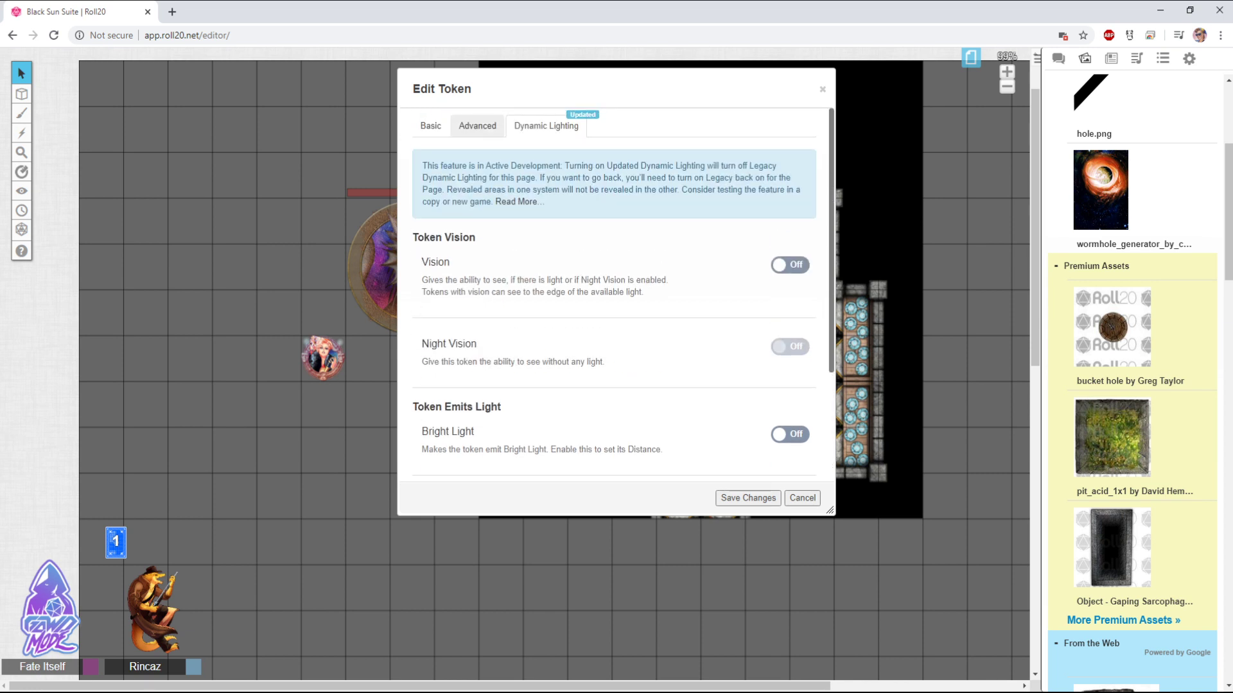
click(477, 126)
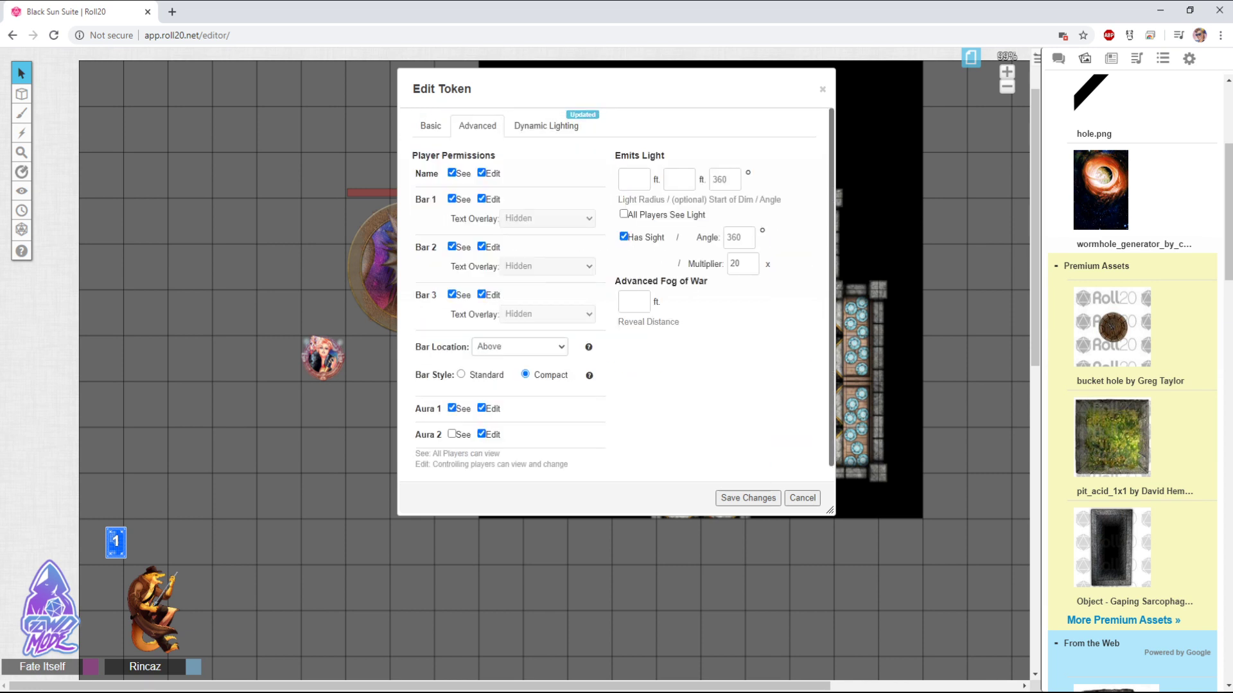
drag(449, 89, 224, 125)
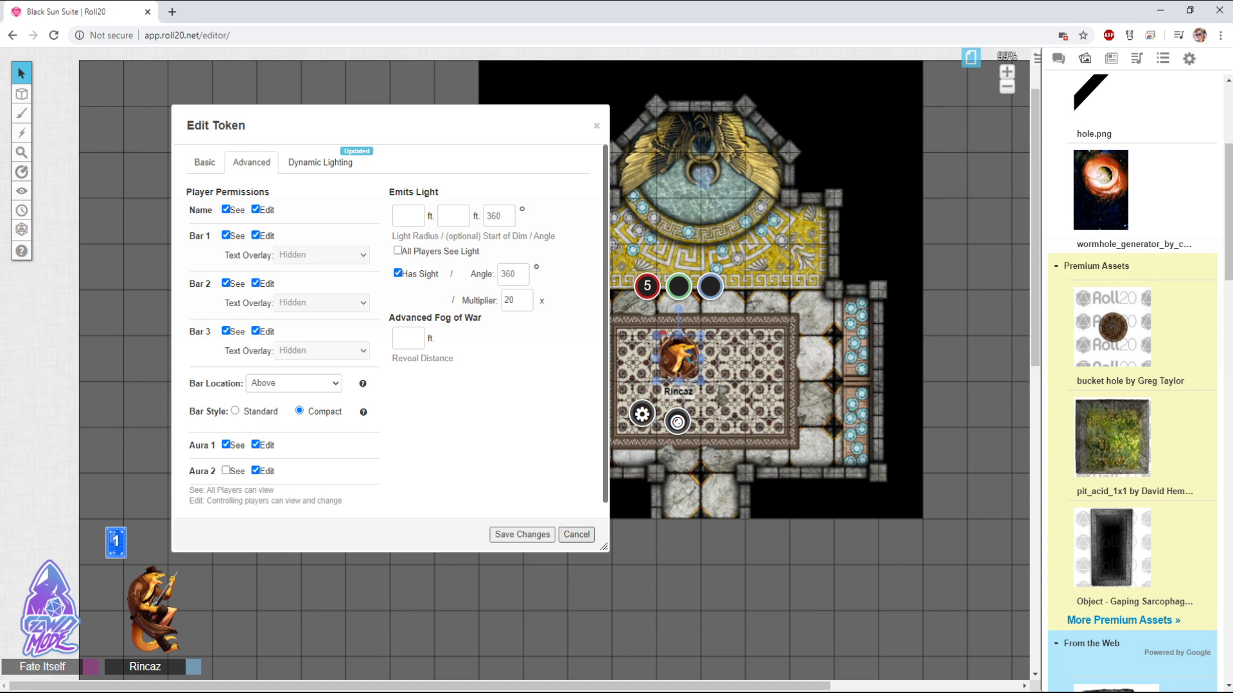
click(576, 534)
click(576, 534)
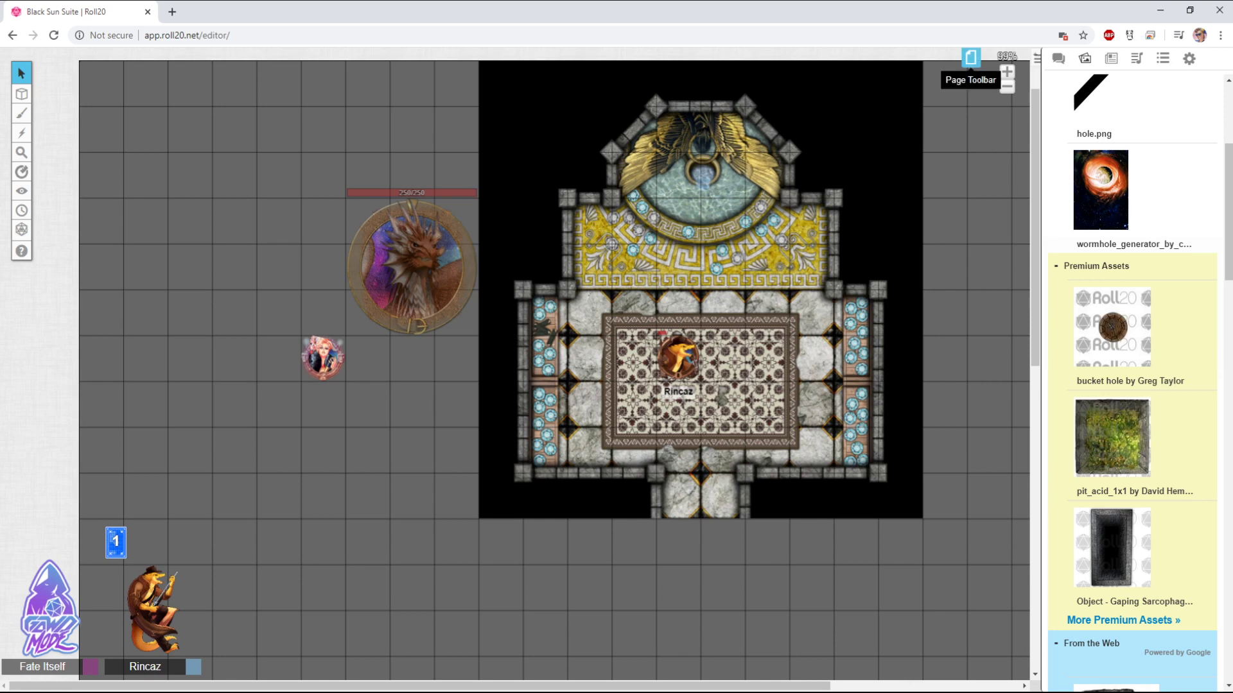
Open the settings of the Jungle (Copy) page and look over its page details and updated Dynamic Lighting options
click(971, 59)
mouse_move(235, 63)
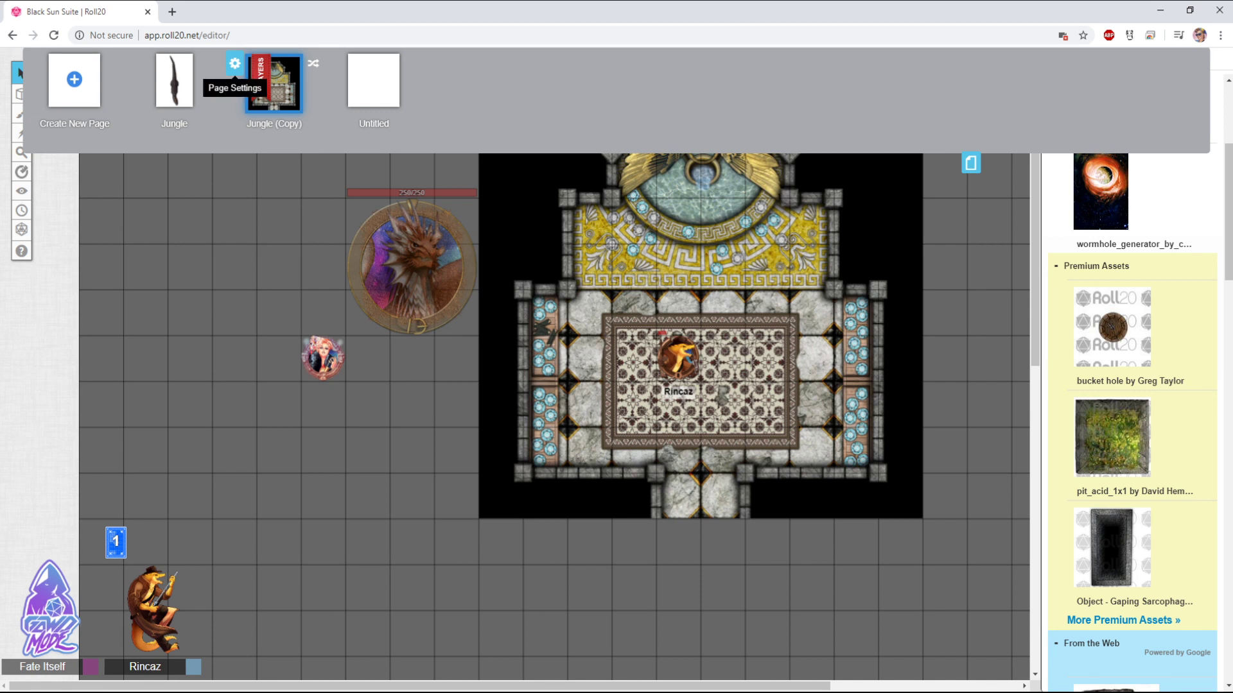
click(234, 64)
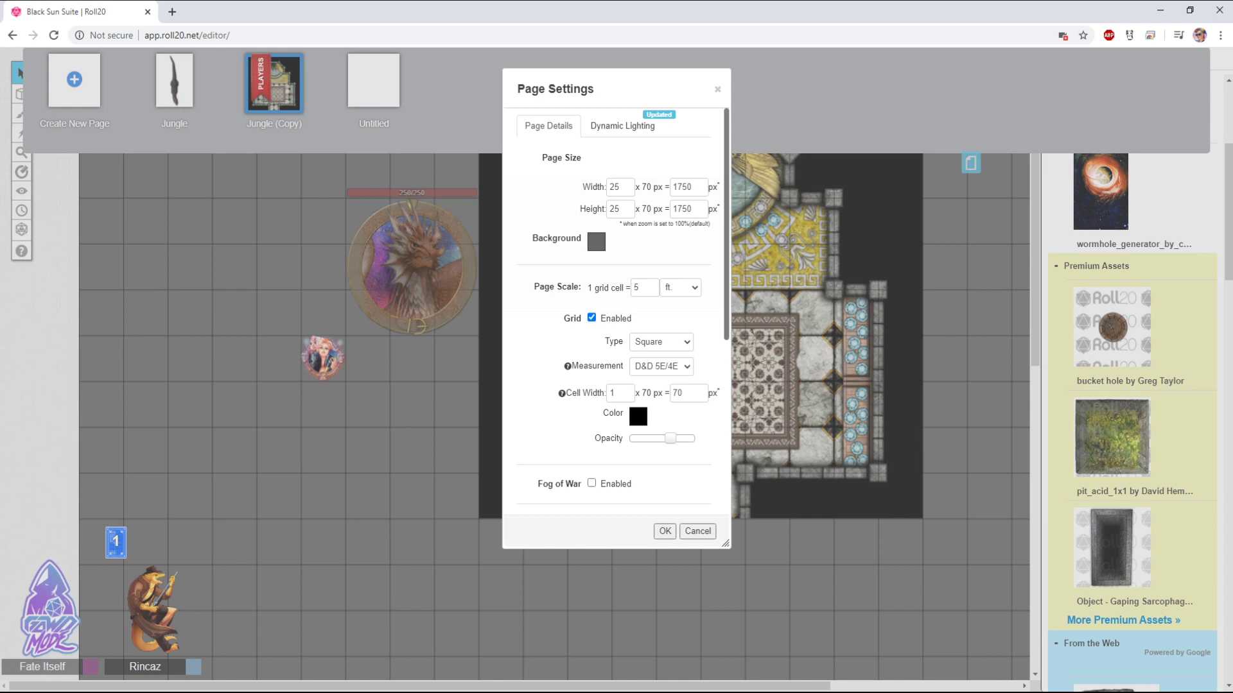
scroll(616, 308, down, 2)
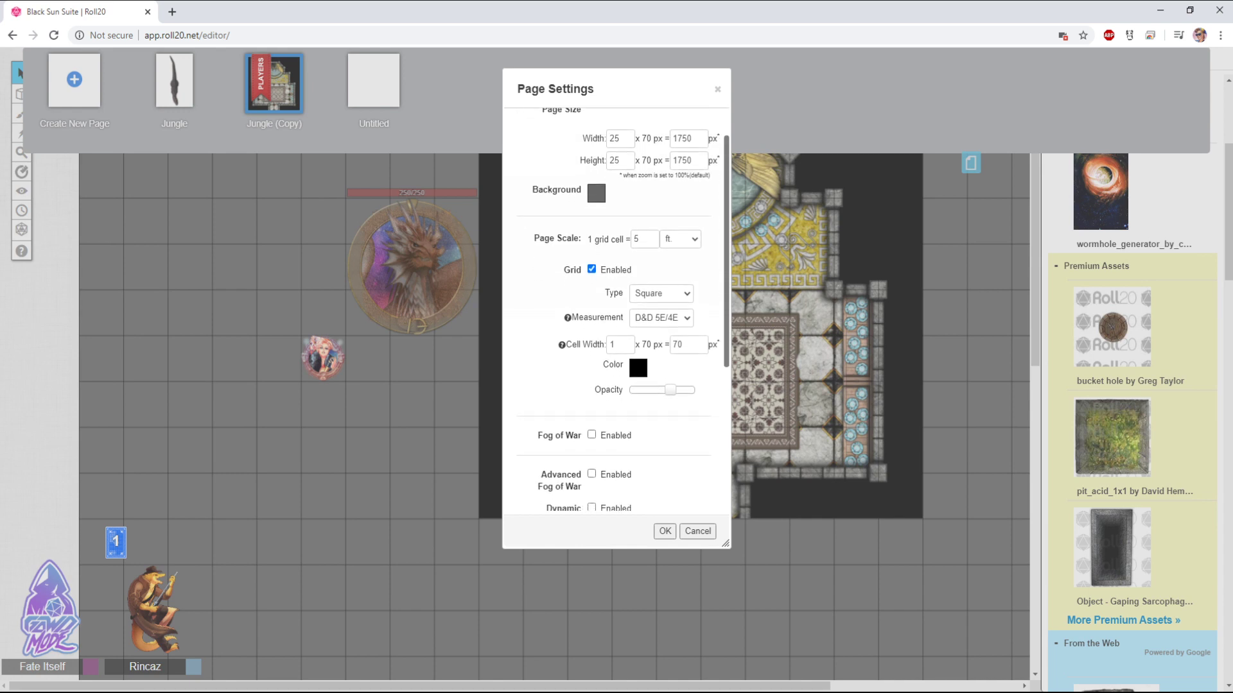
scroll(616, 308, up, 2)
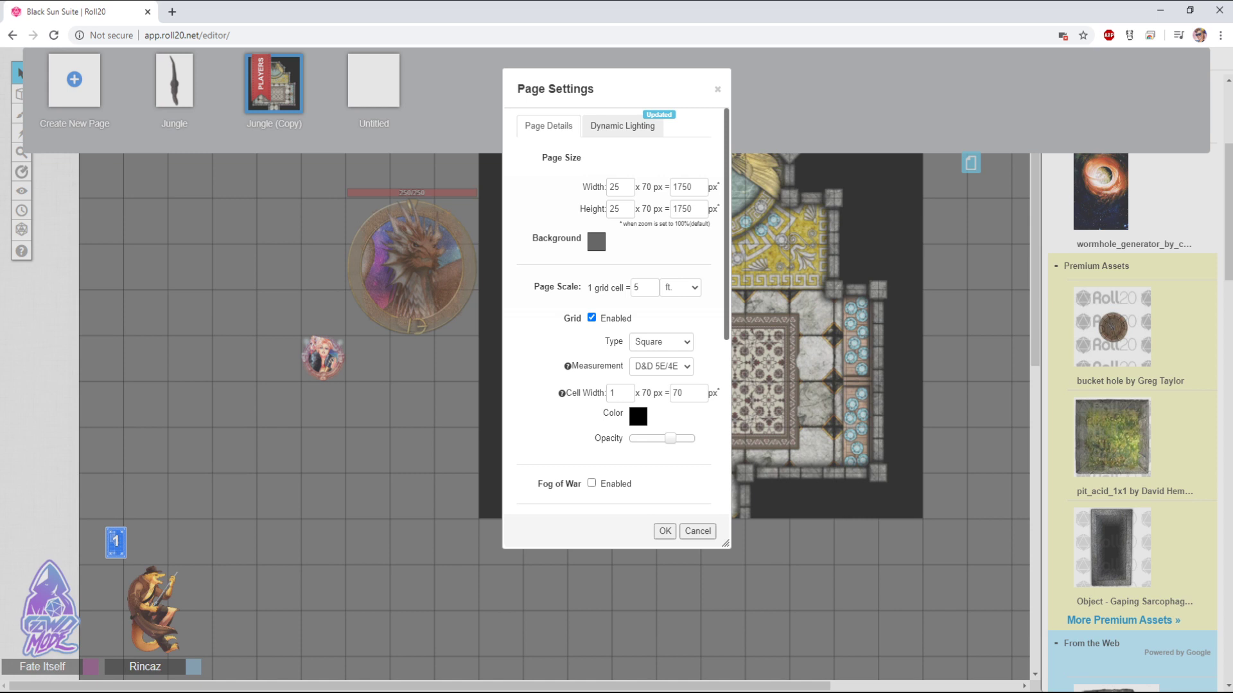
click(621, 126)
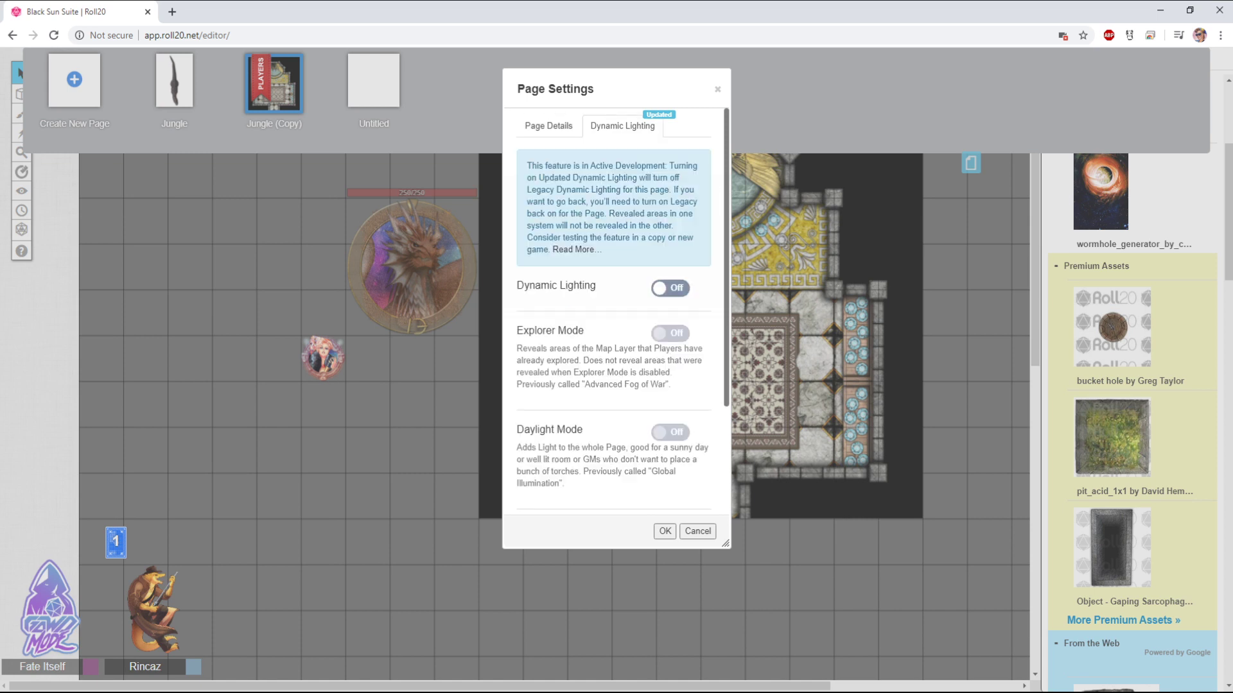
Enable legacy Dynamic Lighting in the Jungle (Copy) page details and save the page settings
click(548, 126)
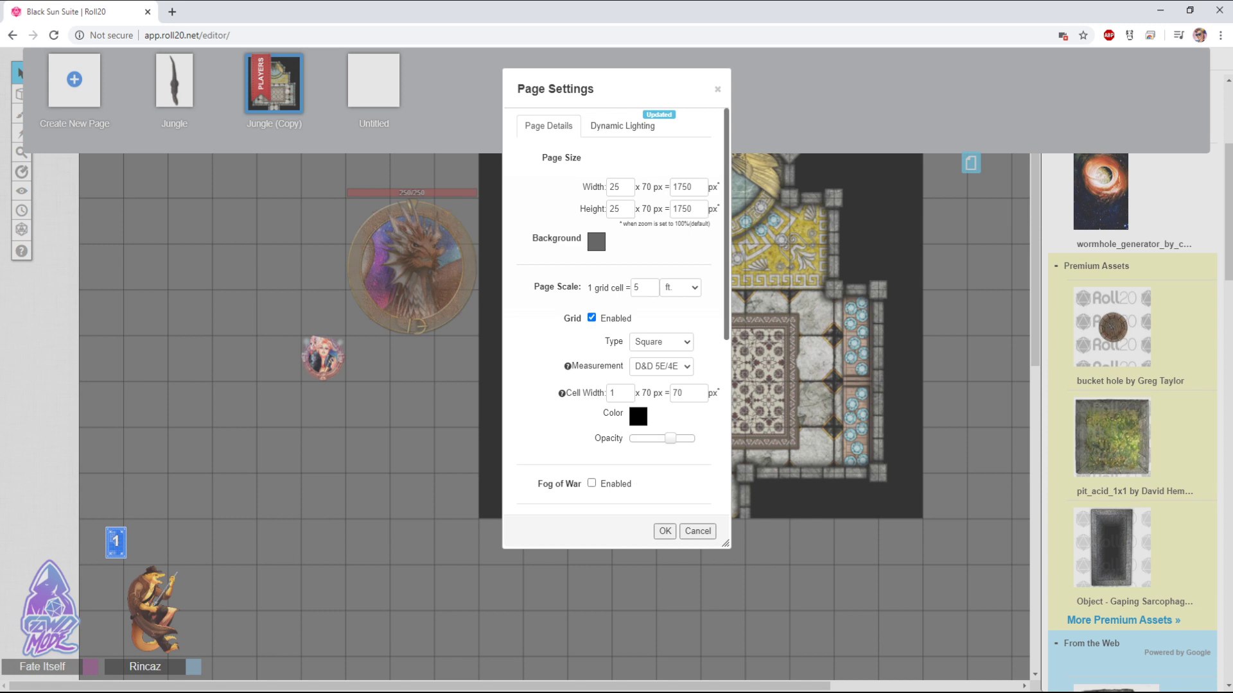
scroll(617, 308, down, 1)
scroll(617, 309, up, 1)
scroll(616, 309, down, 6)
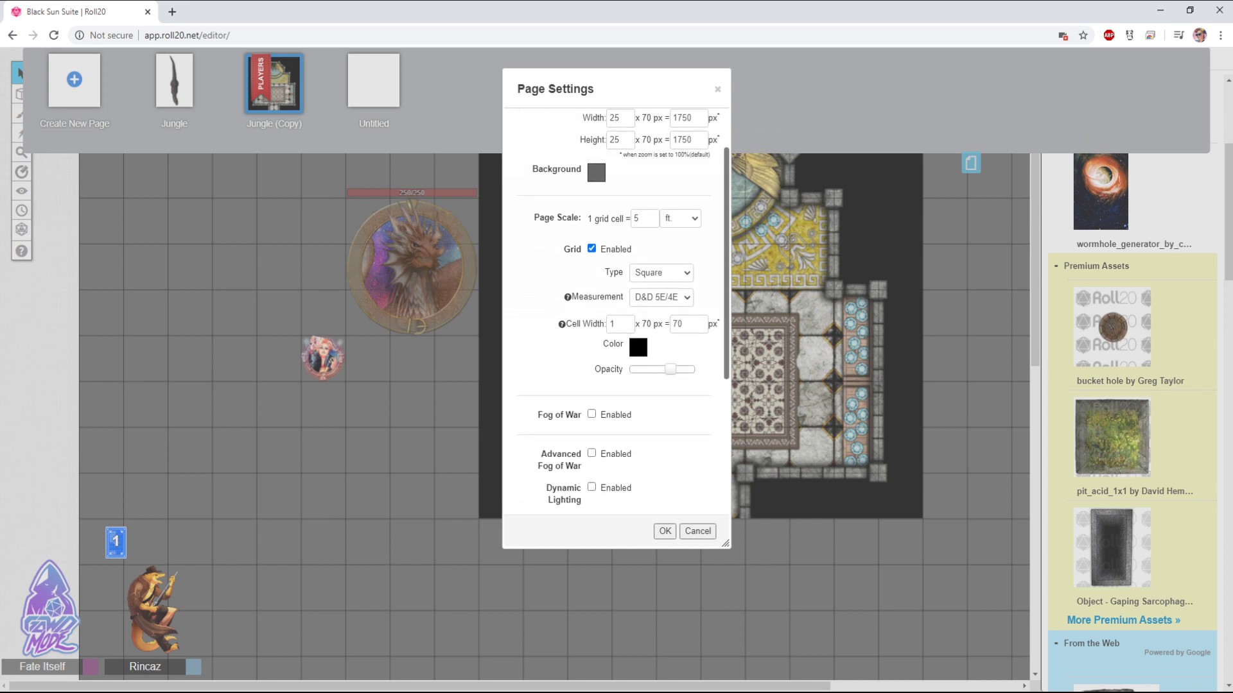
scroll(617, 308, down, 4)
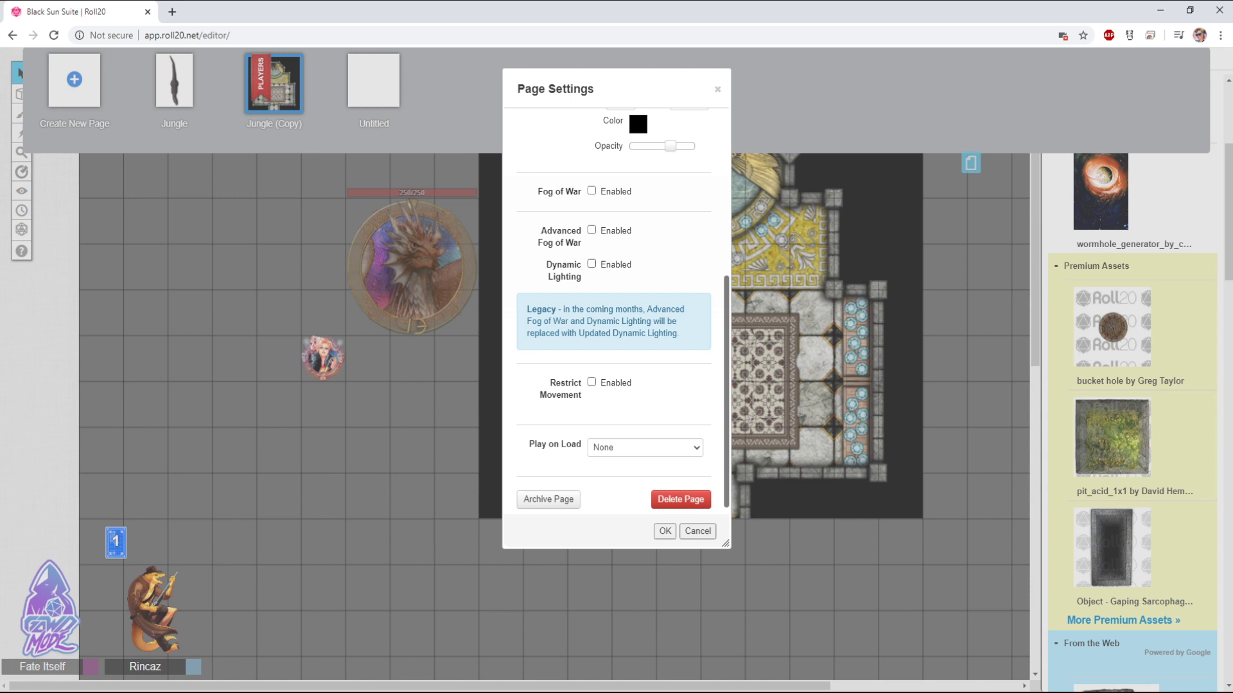
click(591, 264)
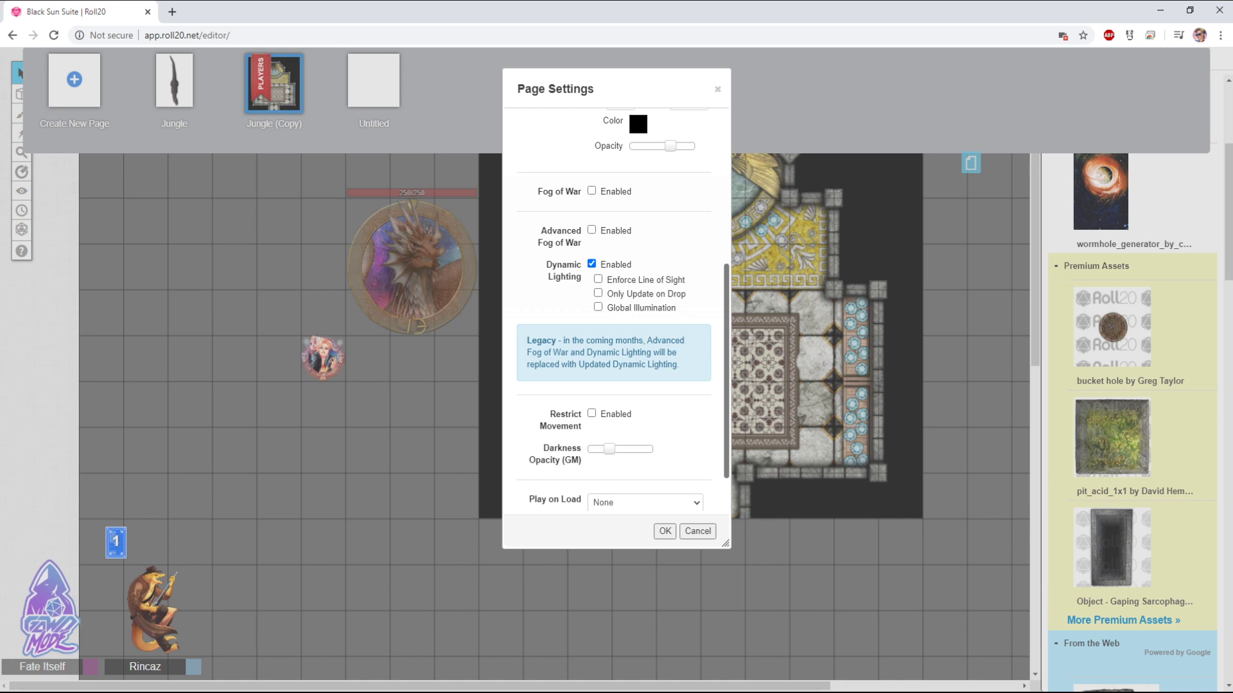
drag(609, 89, 373, 101)
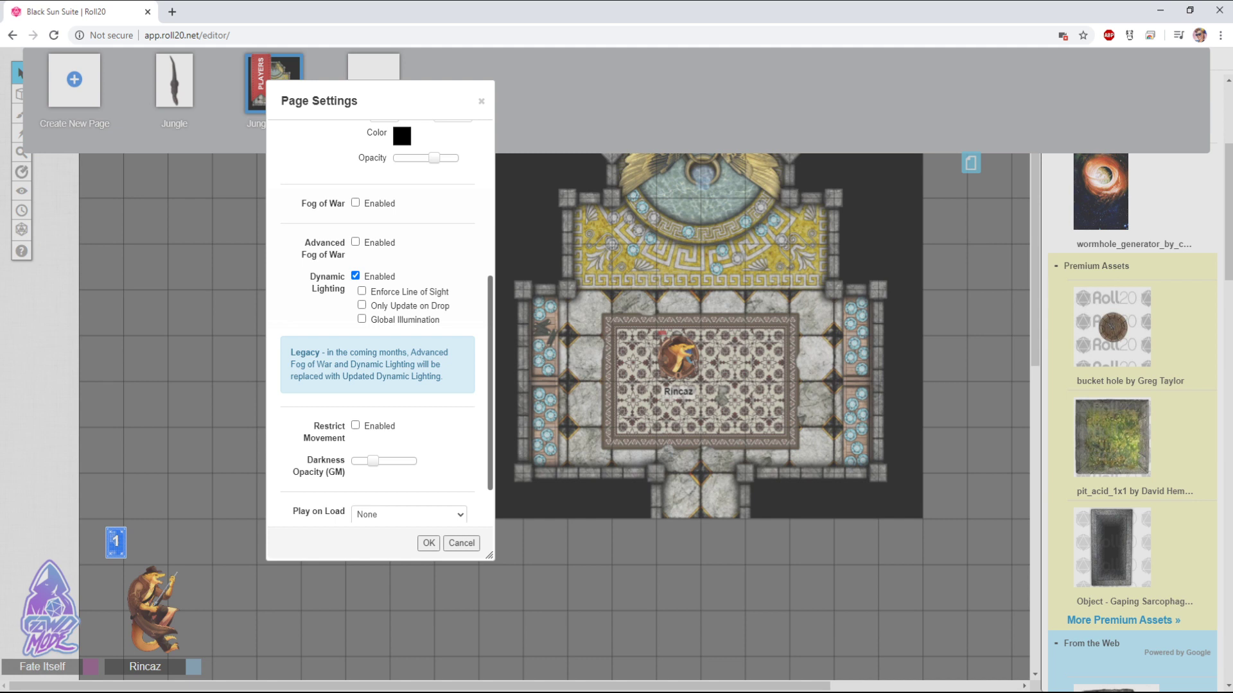
scroll(379, 321, down, 1)
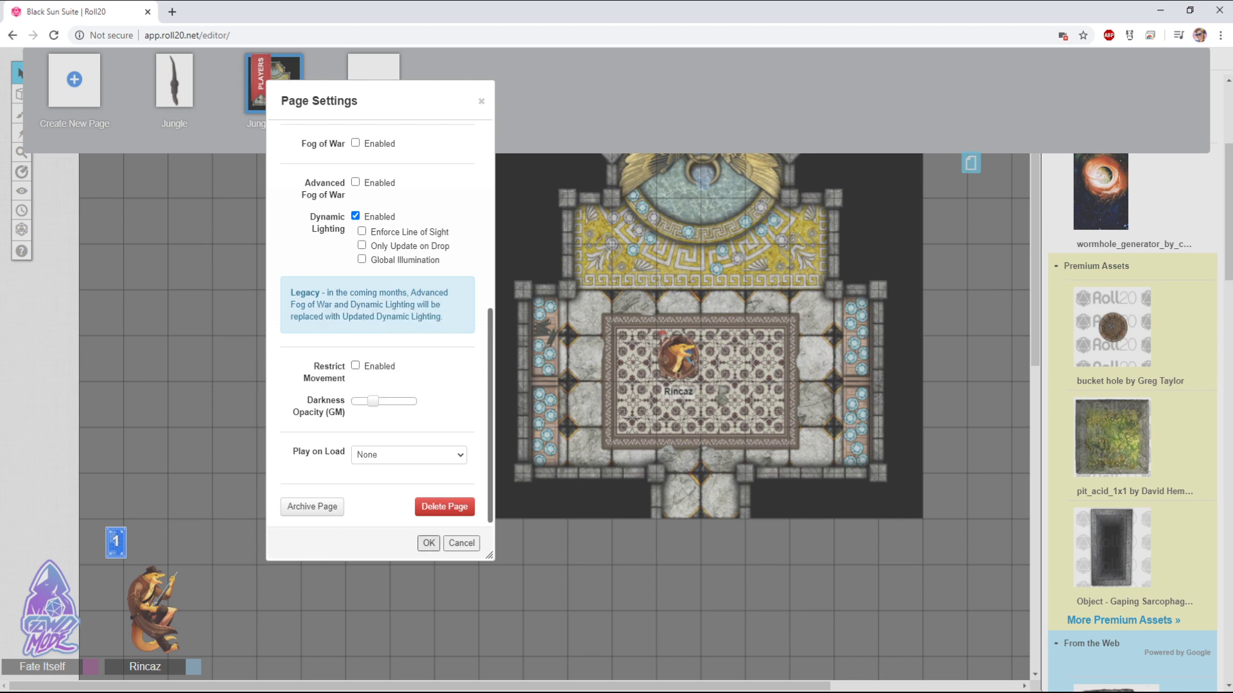
click(429, 543)
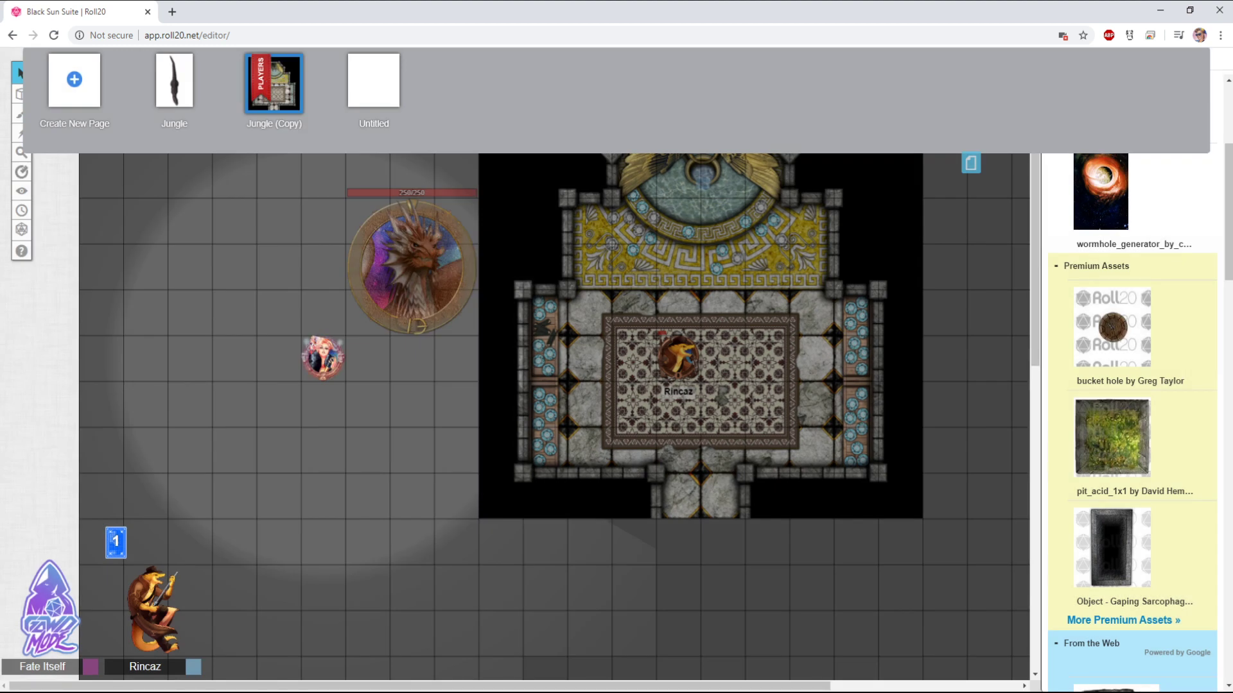
Move the pink-haired token two grid squares west and check the Rincaz token's advanced light and sight settings
click(322, 357)
drag(322, 357, 234, 357)
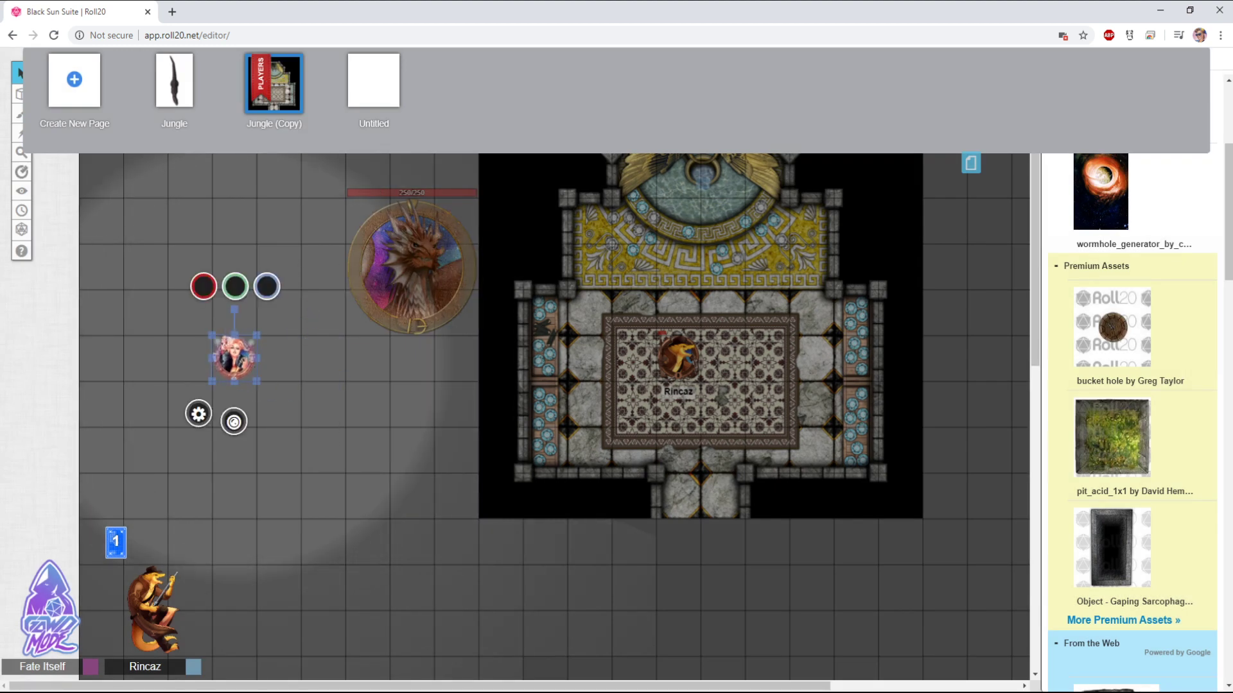
click(678, 358)
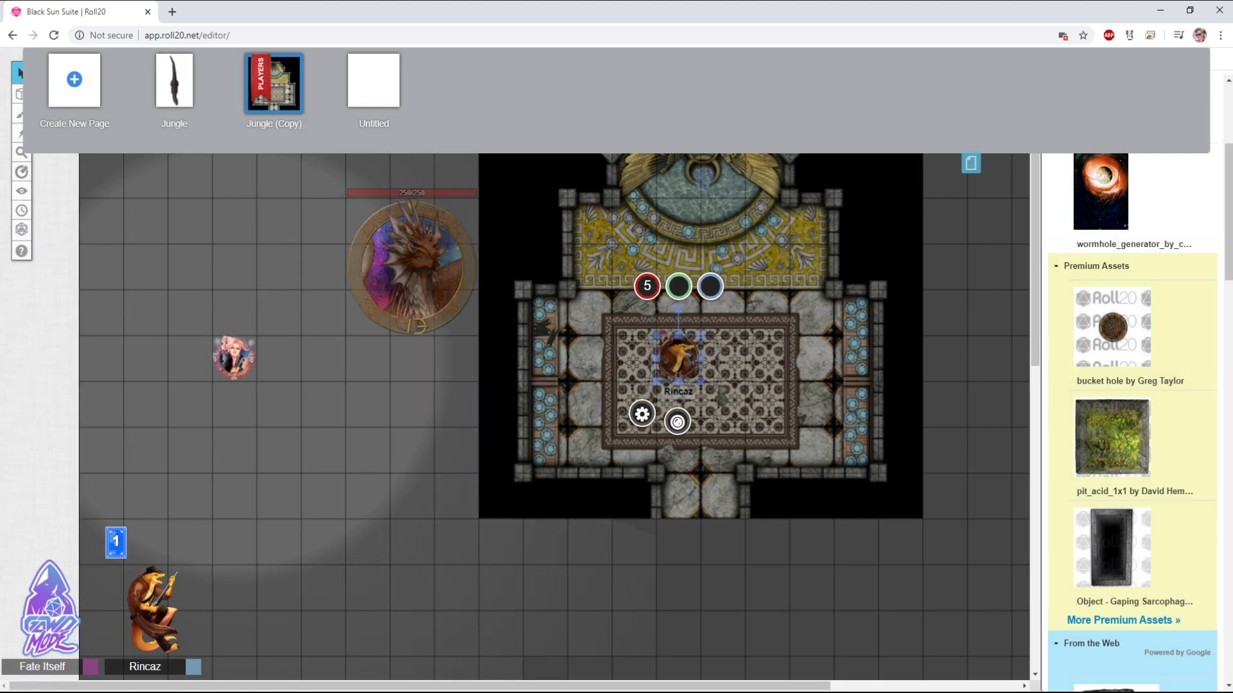
click(642, 414)
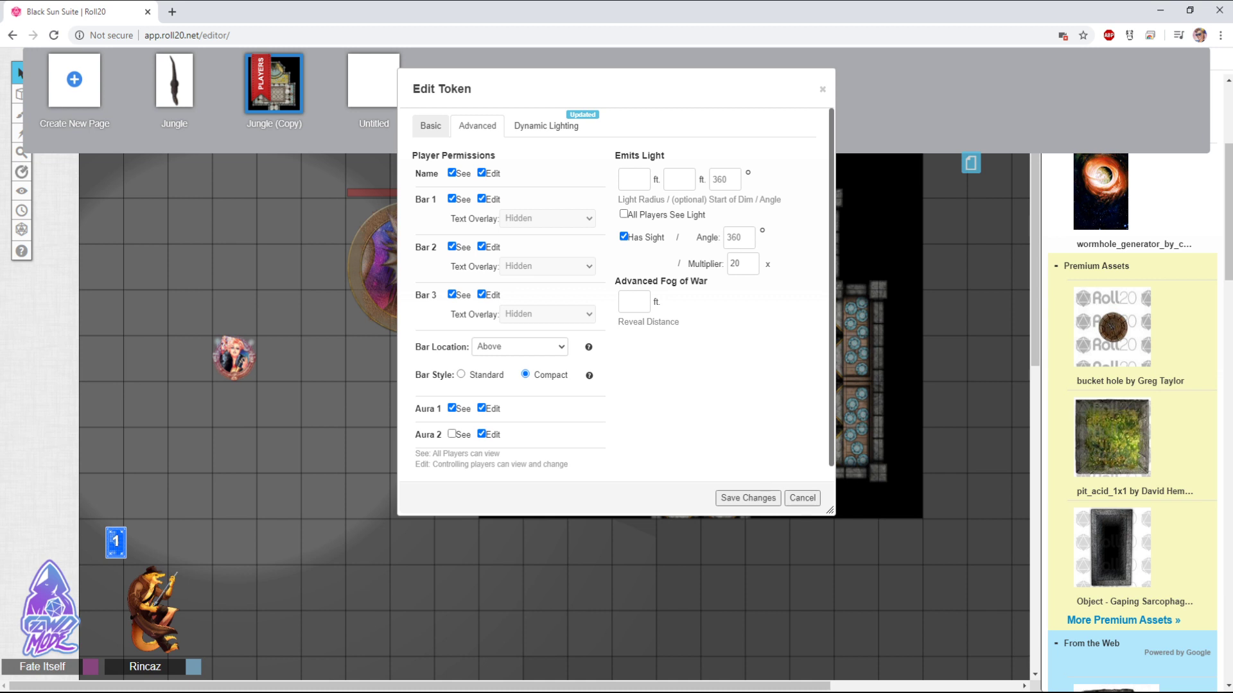
click(748, 498)
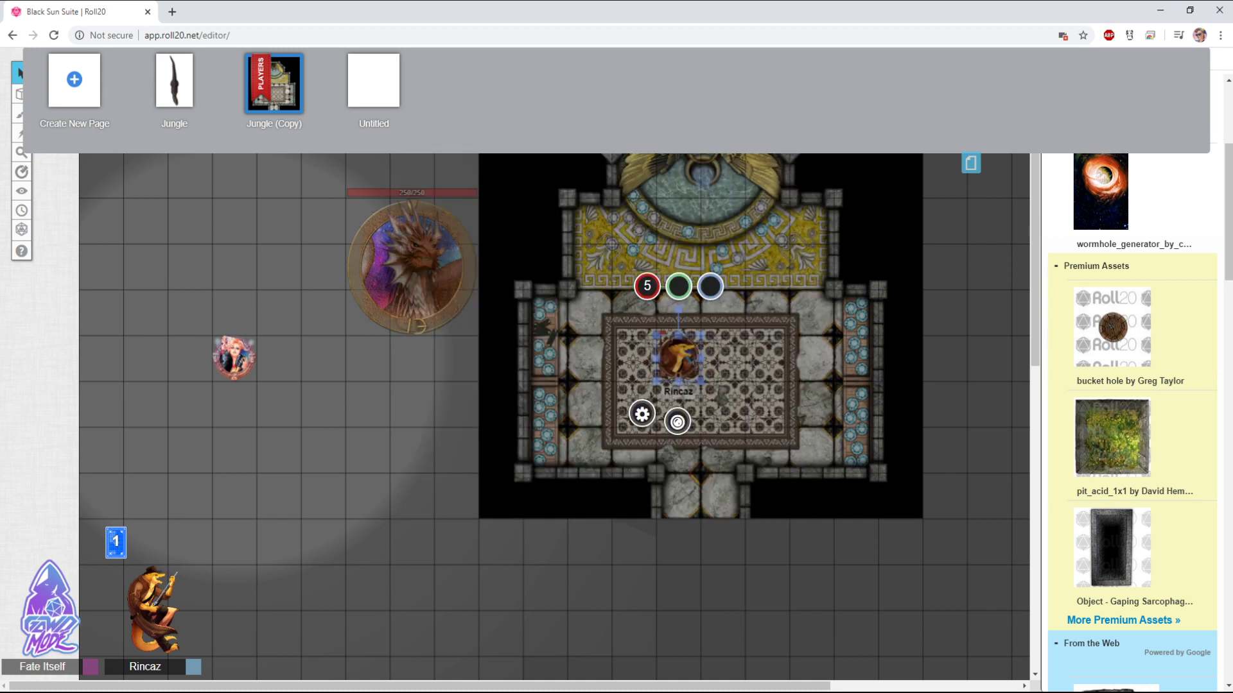
key(Escape)
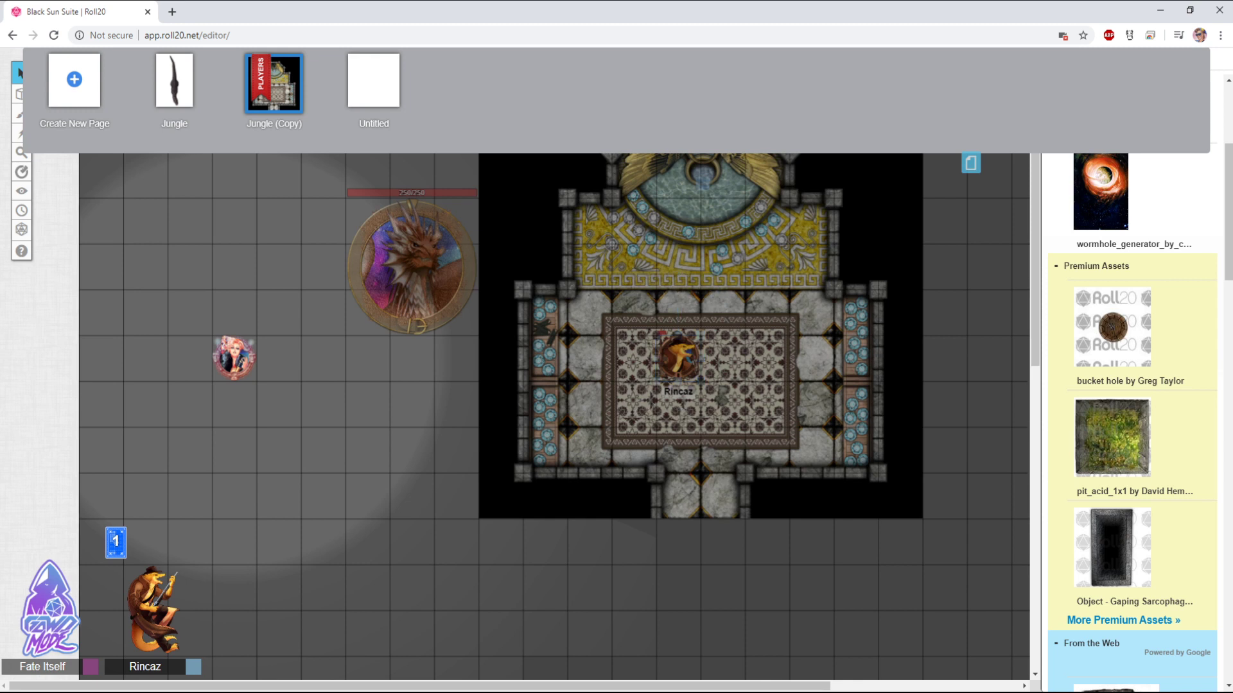
Move the pink-haired token one more grid square west and close the page toolbar
drag(234, 357, 189, 357)
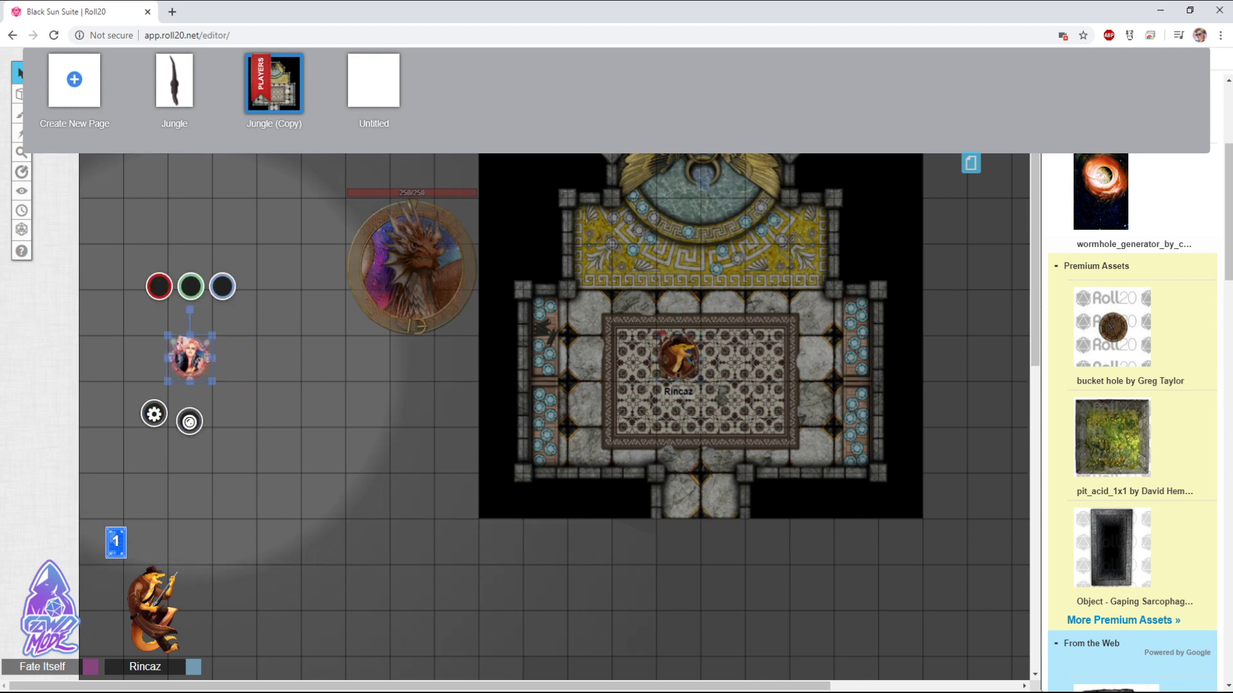
key(Escape)
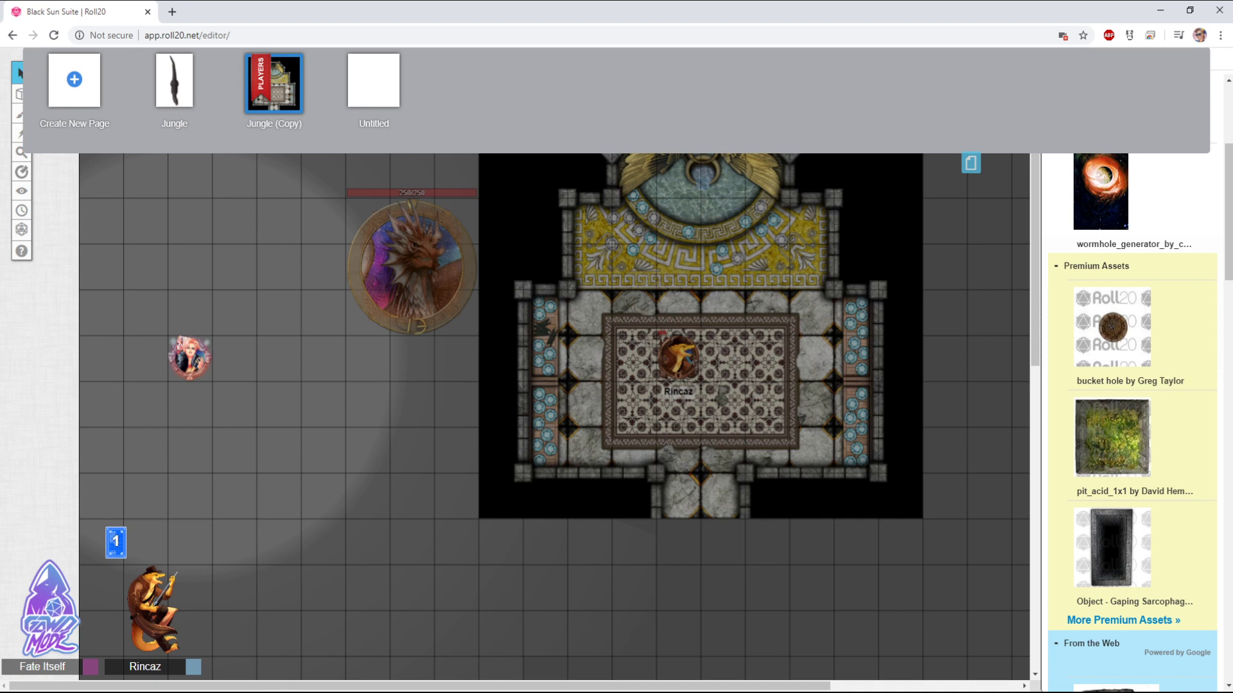
click(970, 163)
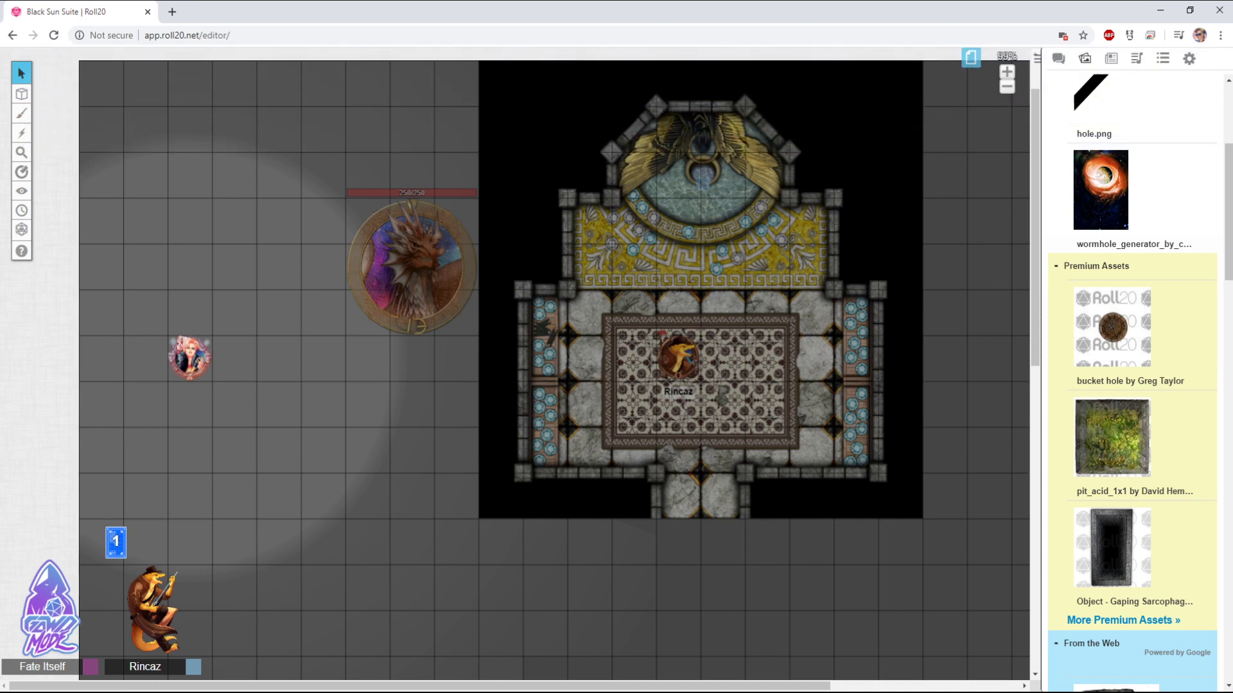
Preview the map twice from the Rincaz token's line of sight, returning to the full GM view each time
click(678, 358)
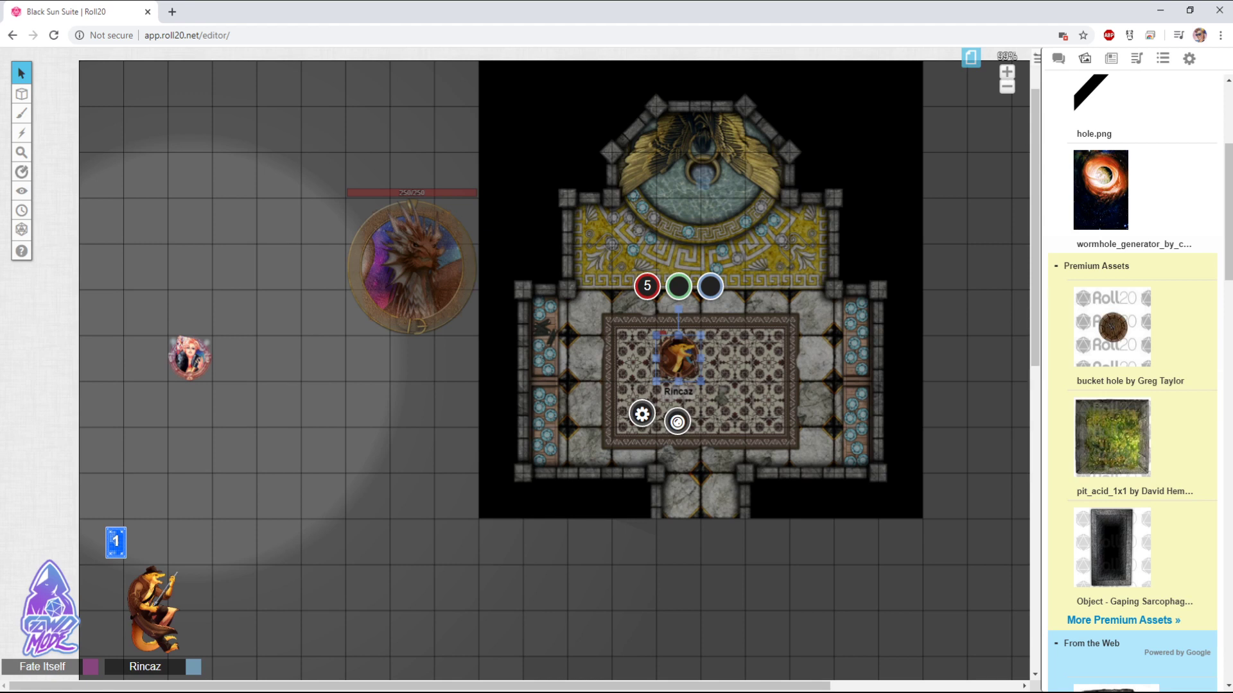
key(ctrl+l)
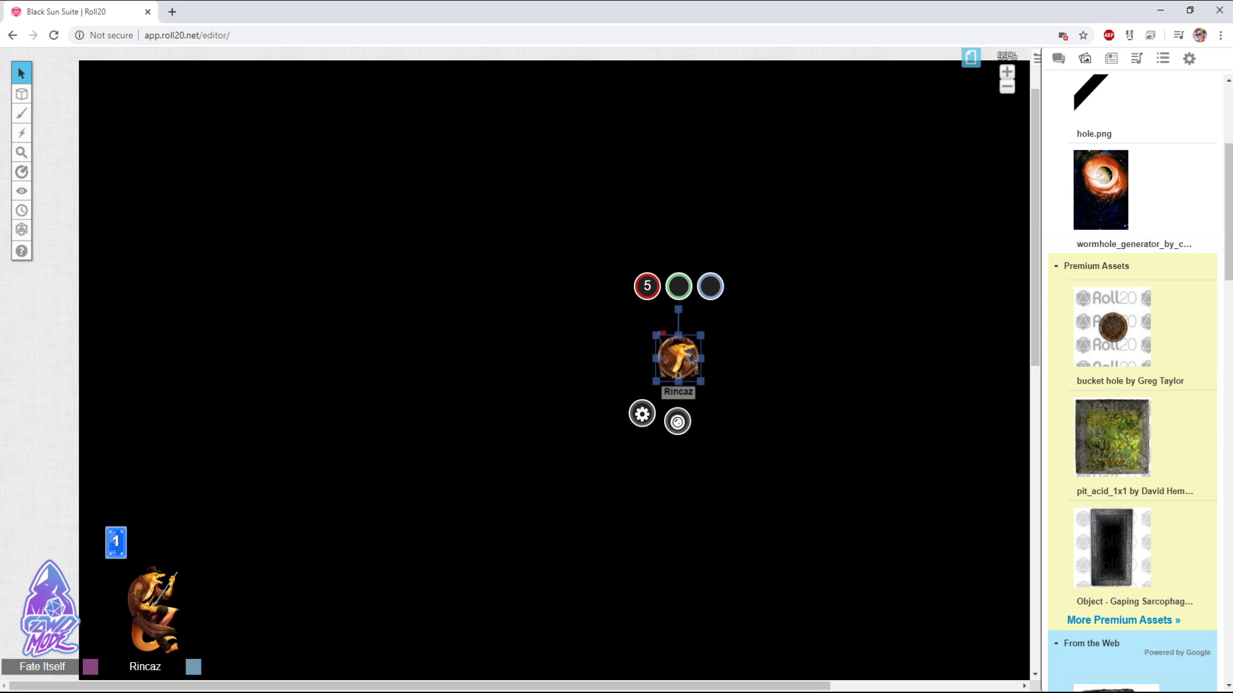
key(Escape)
click(678, 358)
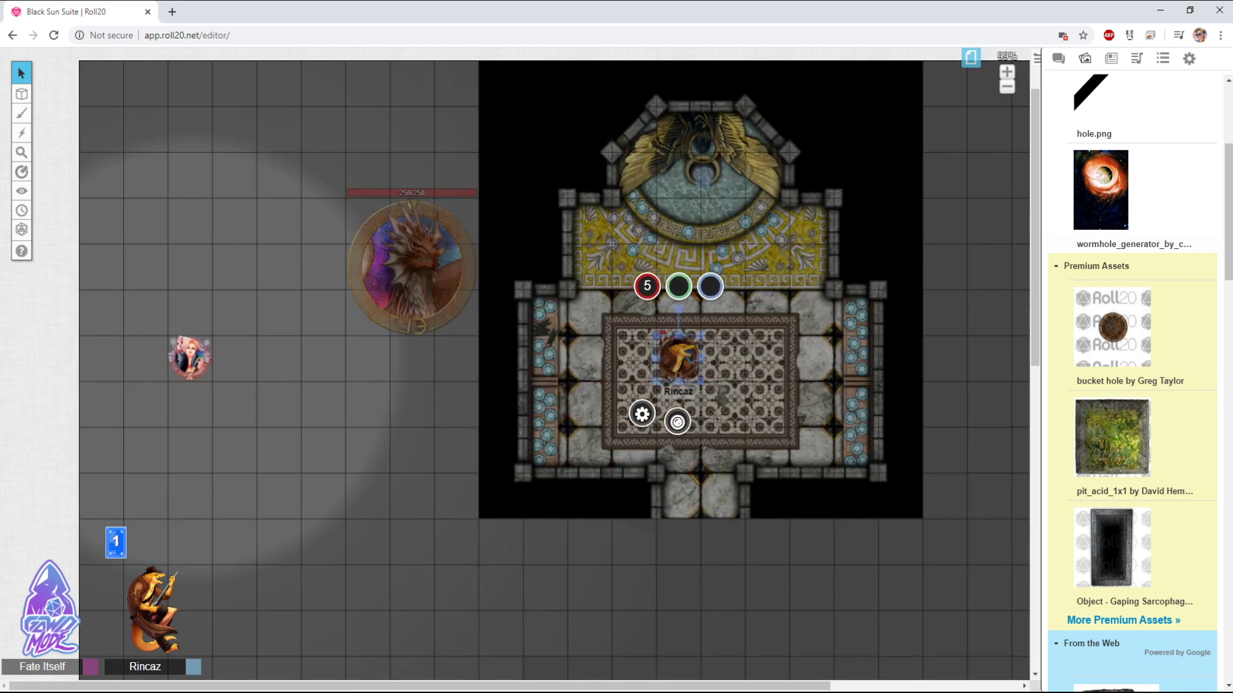
key(ctrl+l)
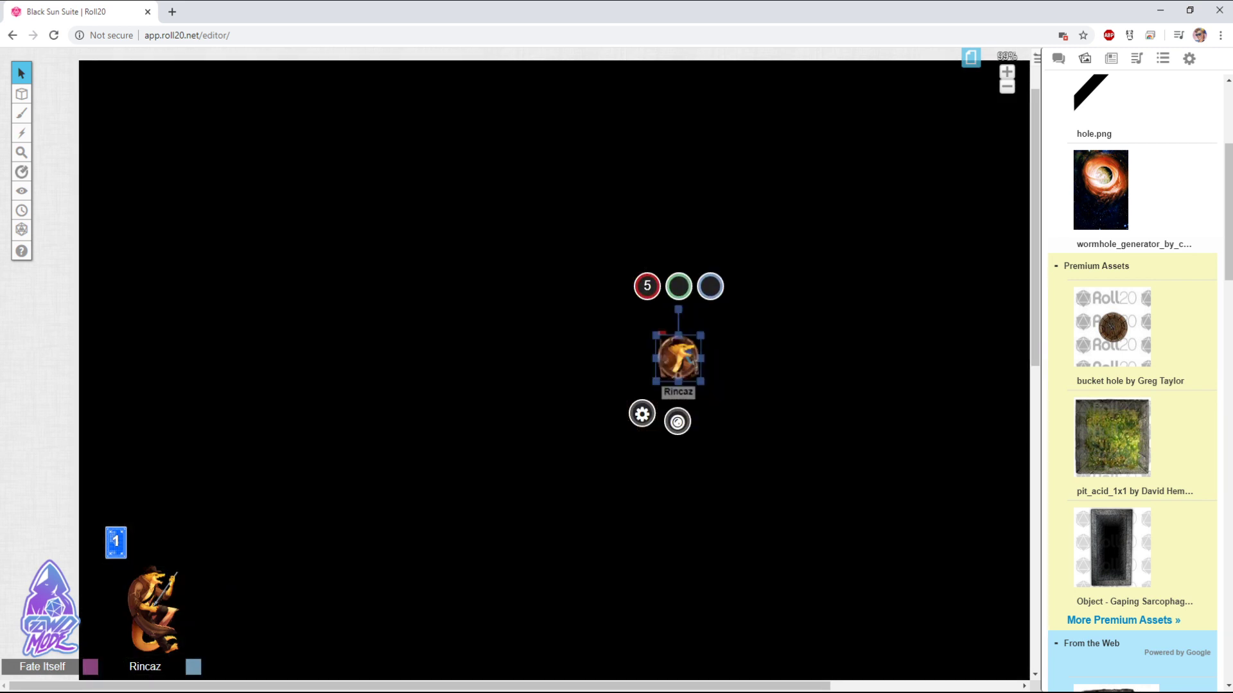
key(Escape)
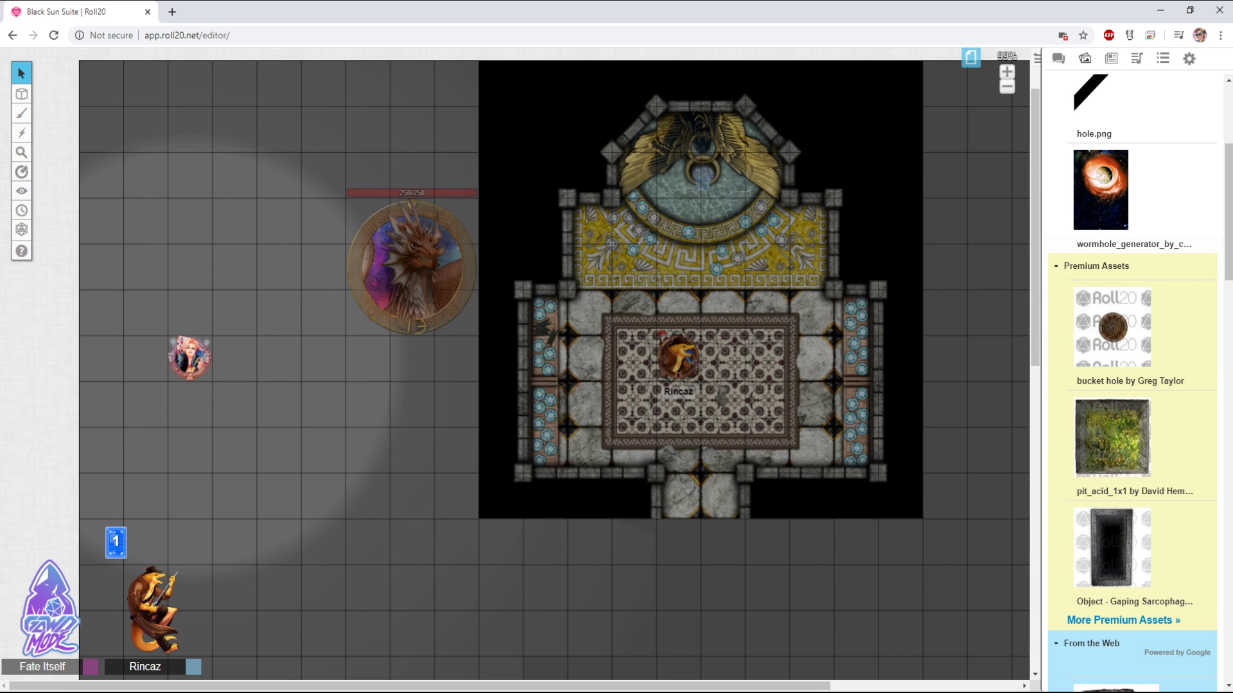
Make the Rincaz token emit light with a 5 ft radius and dim light starting at 0 ft, and save it
double_click(677, 356)
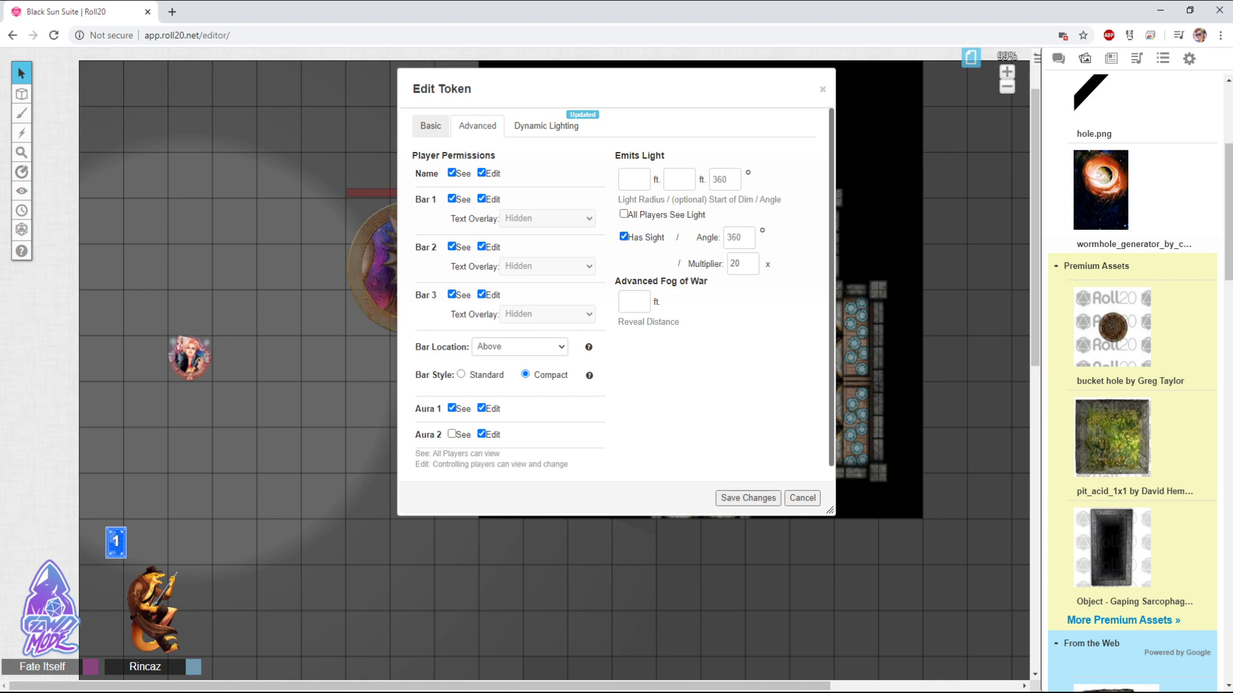
drag(520, 88, 343, 134)
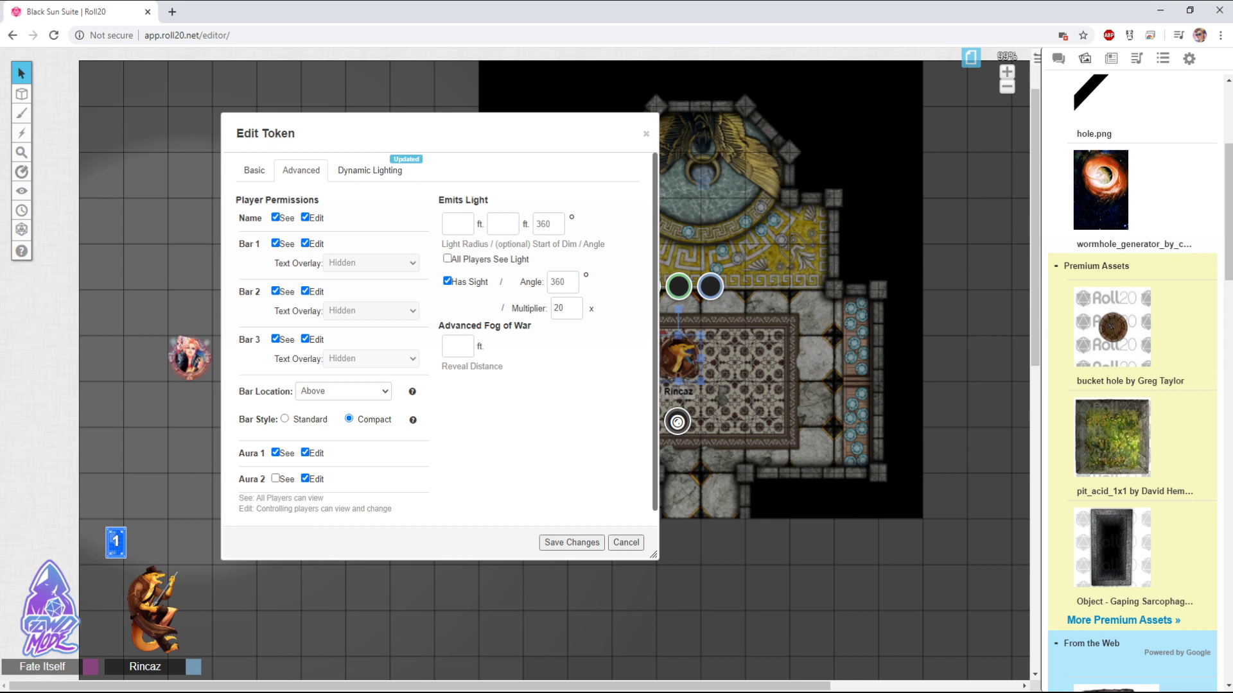
click(445, 224)
text(5)
key(Tab)
text(0)
click(572, 543)
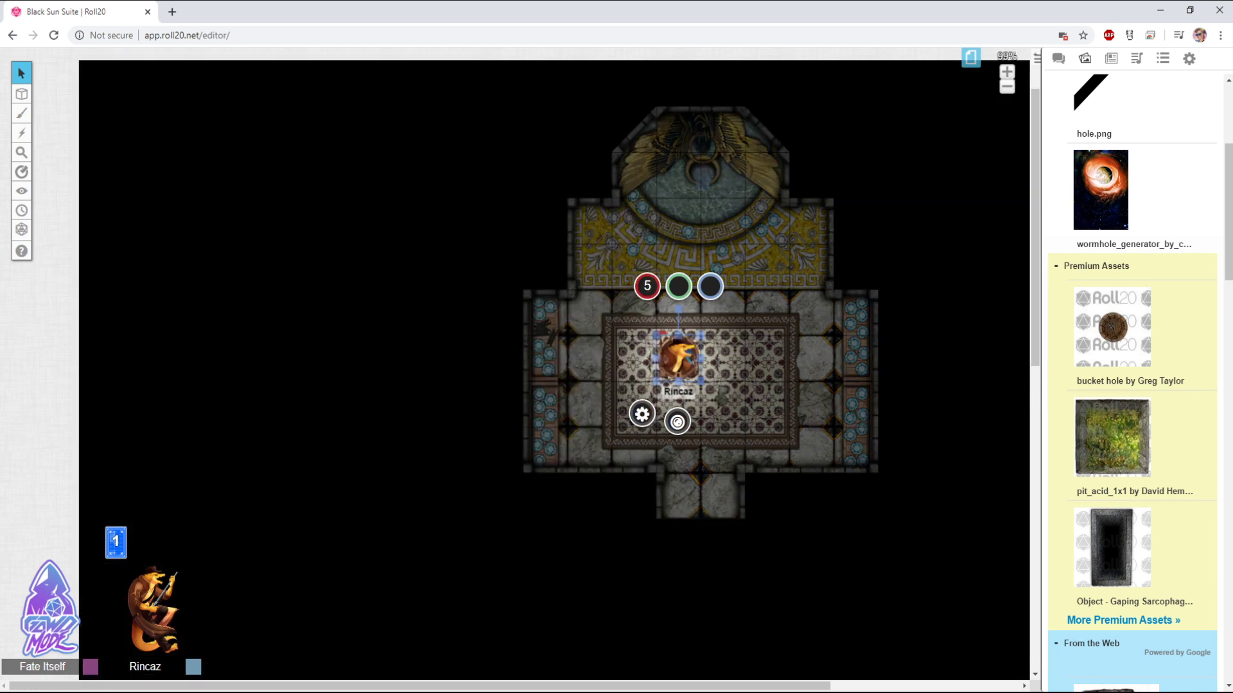
Set the Rincaz token's sight multiplier to 5 in its advanced settings and save the change
click(642, 414)
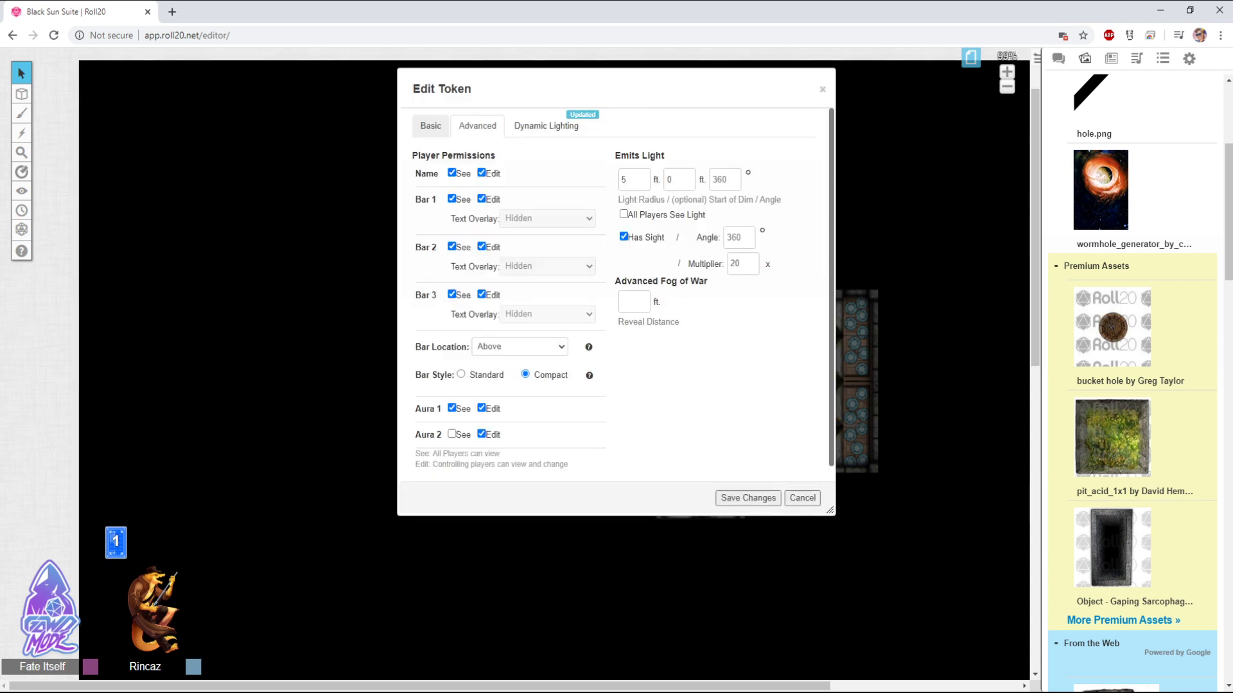
drag(617, 89, 457, 132)
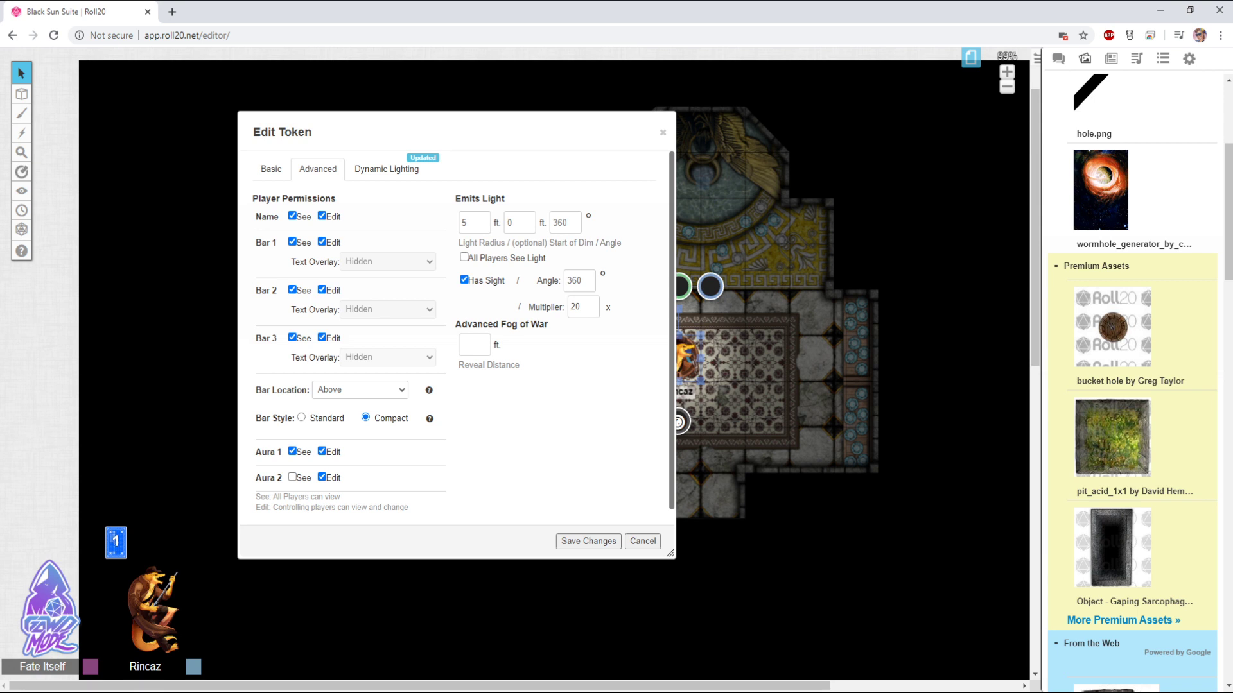
double_click(575, 307)
click(588, 542)
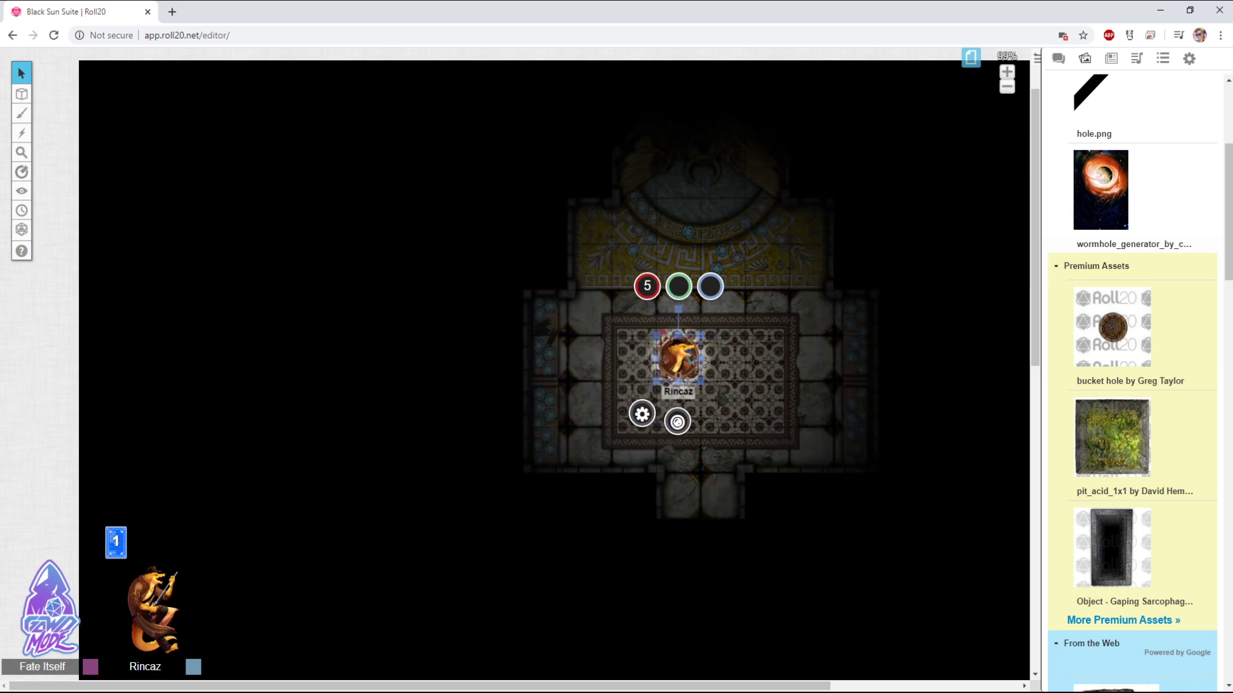
Set the Rincaz token's sight multiplier to 1, save it, recheck the advanced settings and return to the full GM view
click(641, 414)
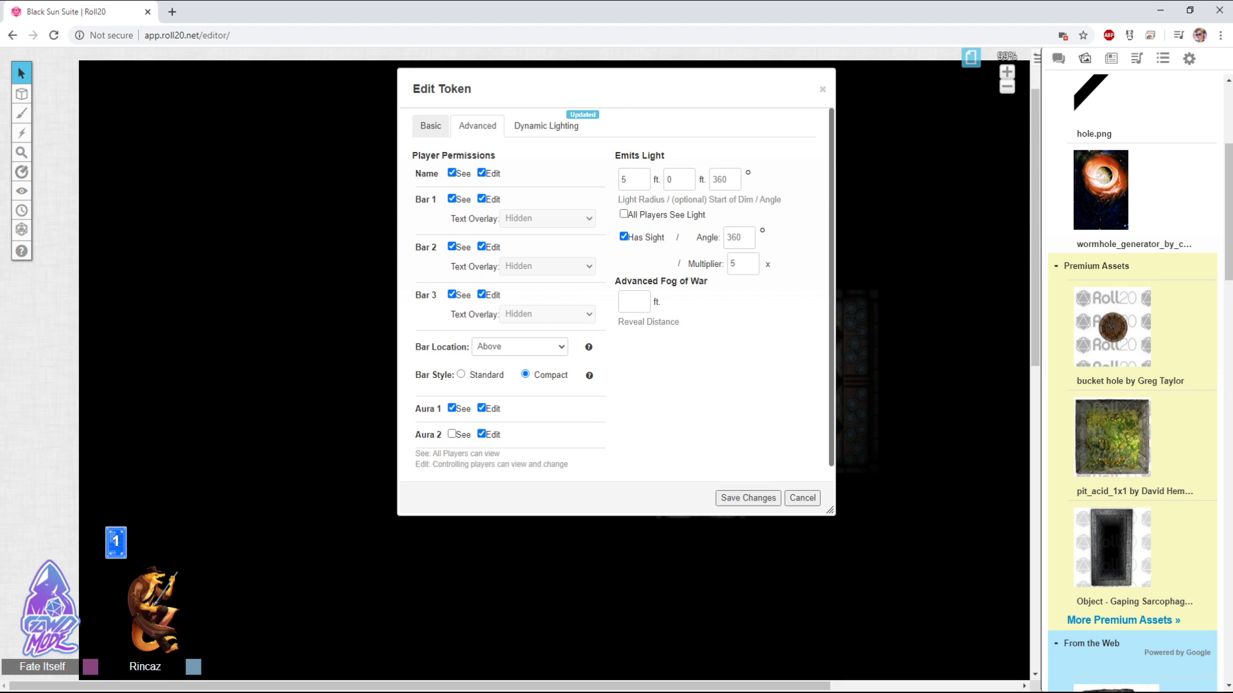
double_click(733, 264)
text(1)
click(748, 498)
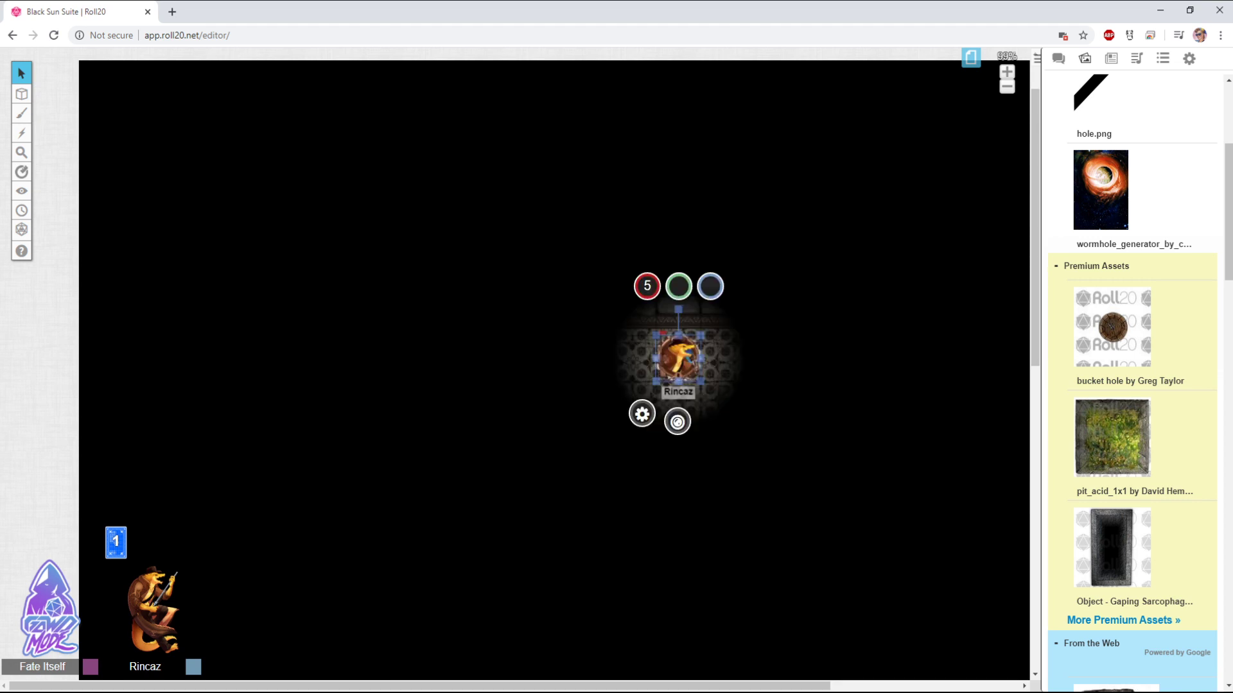
click(642, 414)
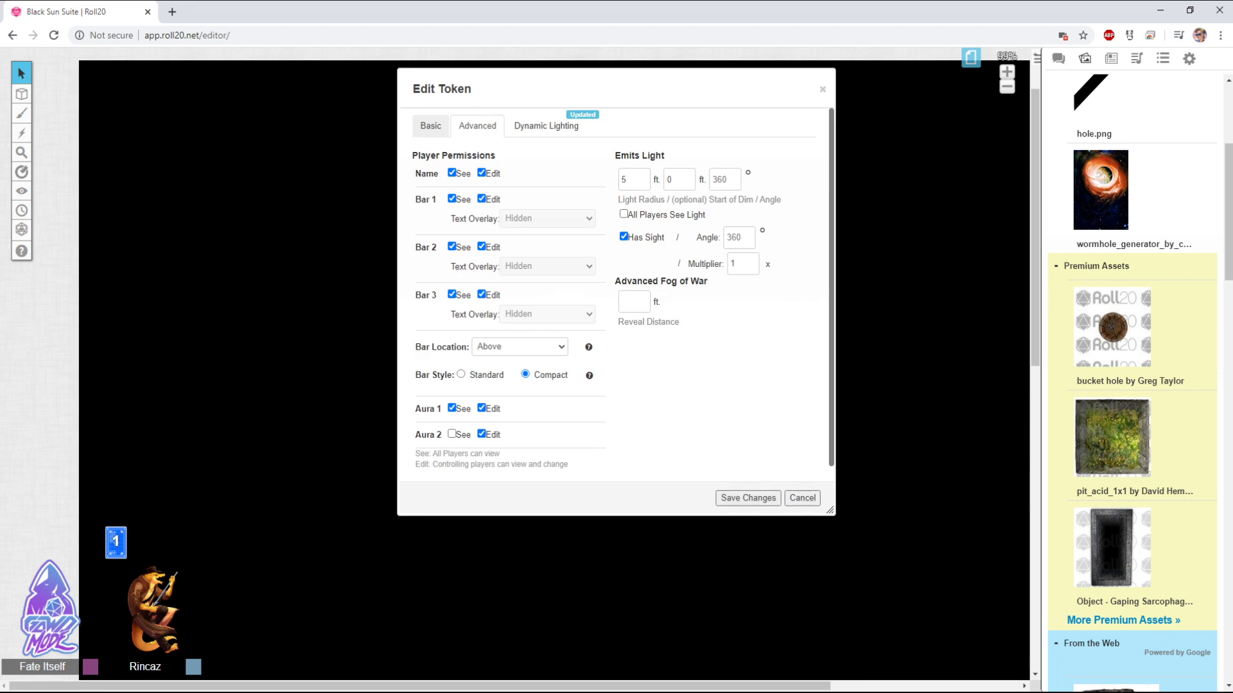
click(748, 498)
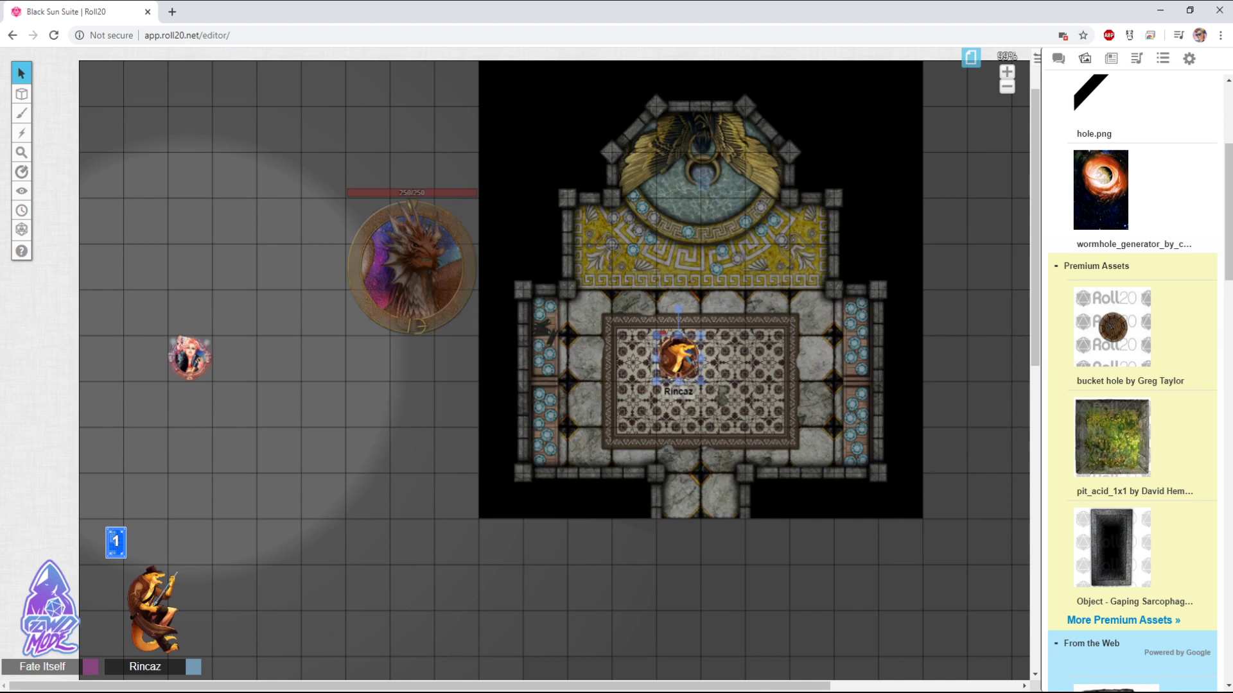
Clear the Rincaz token's start-of-dim distance and save it to preview fully bright light from its line of sight
double_click(678, 358)
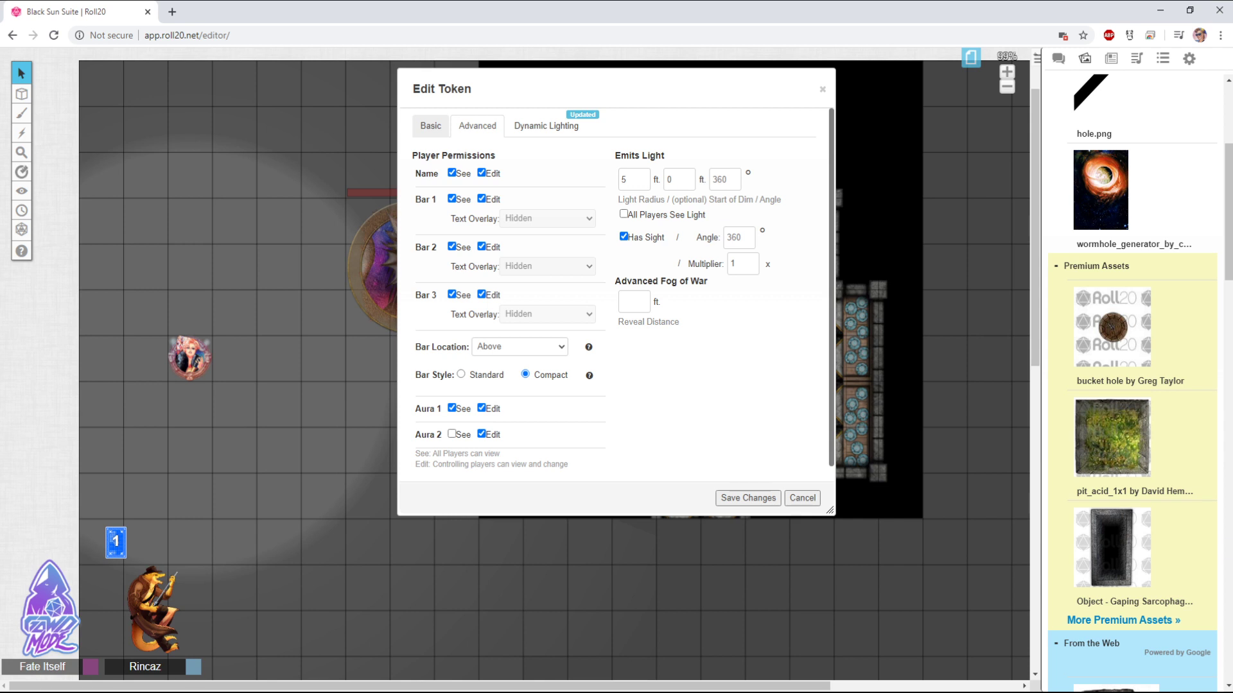
double_click(671, 179)
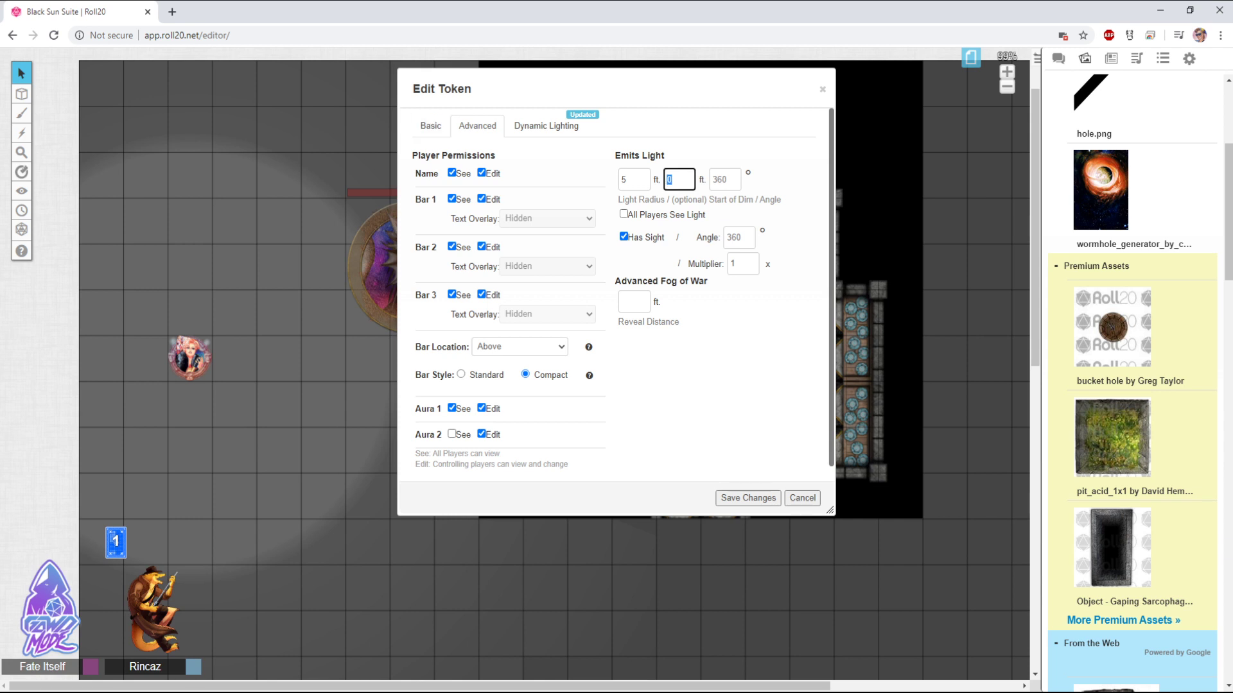
key(BackSpace)
click(747, 497)
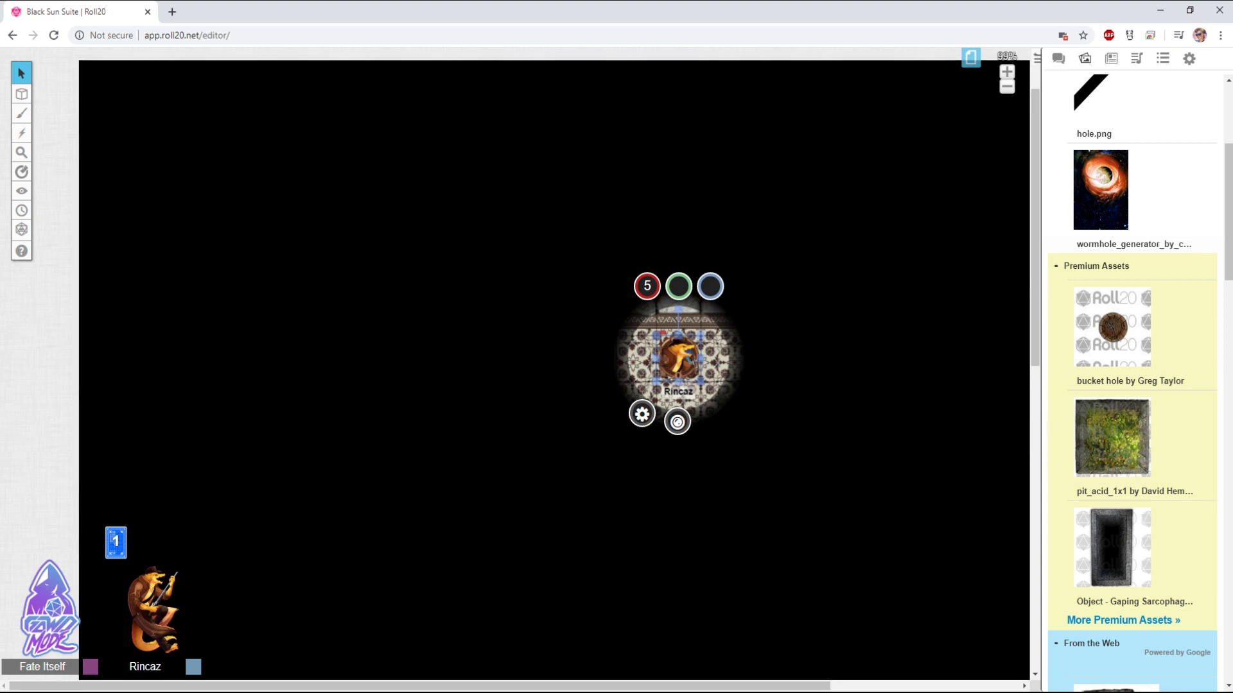
Set the Rincaz token's start-of-dim distance back to 0 ft and save the change
click(642, 414)
click(678, 179)
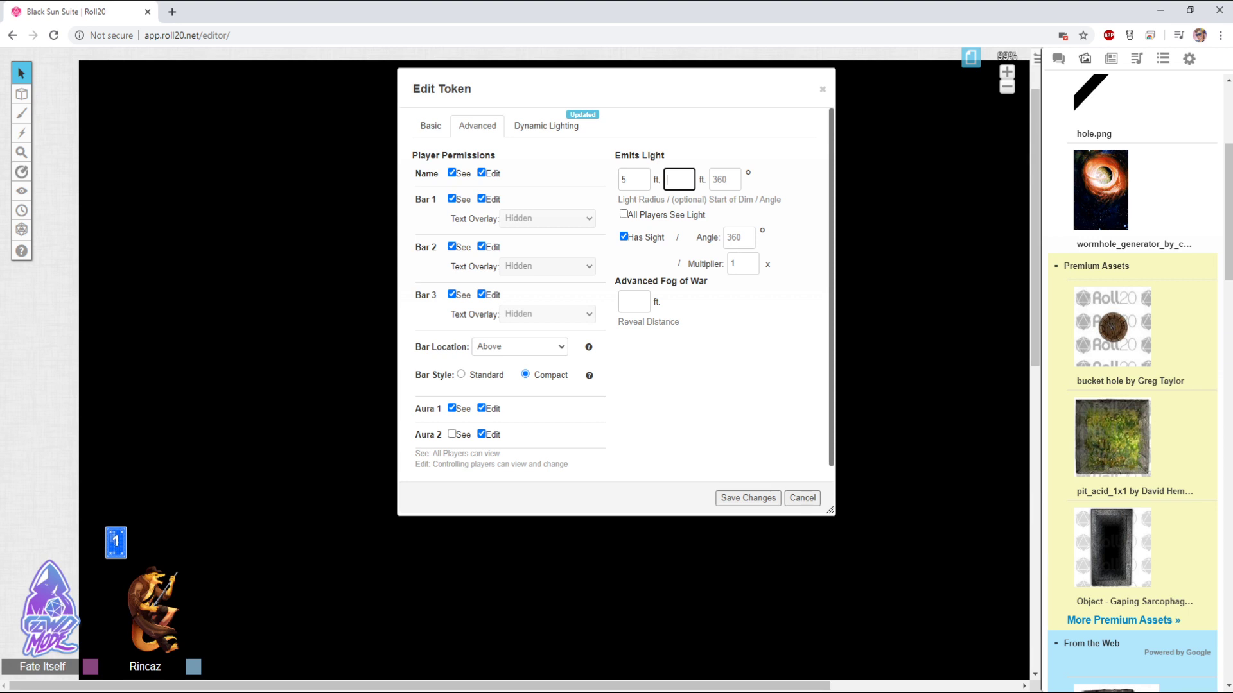
text(0)
click(747, 498)
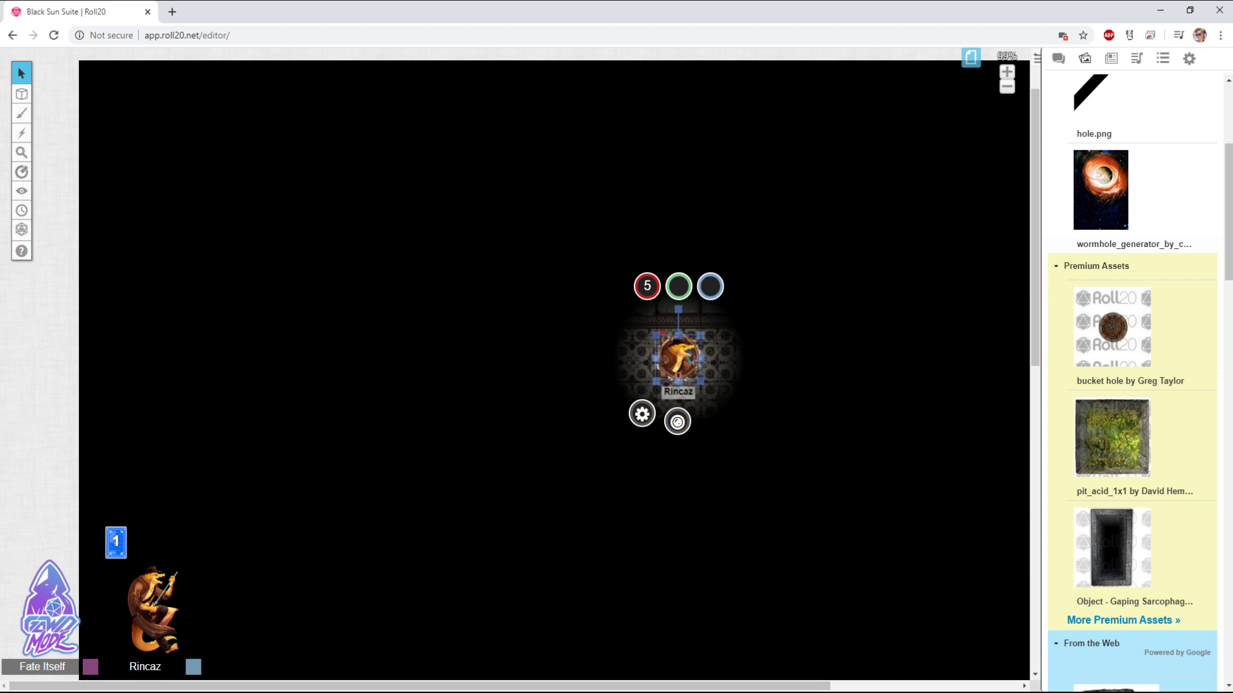
Inspect the Rincaz token's dim light up close from its line of sight and return to the full GM view
click(717, 388)
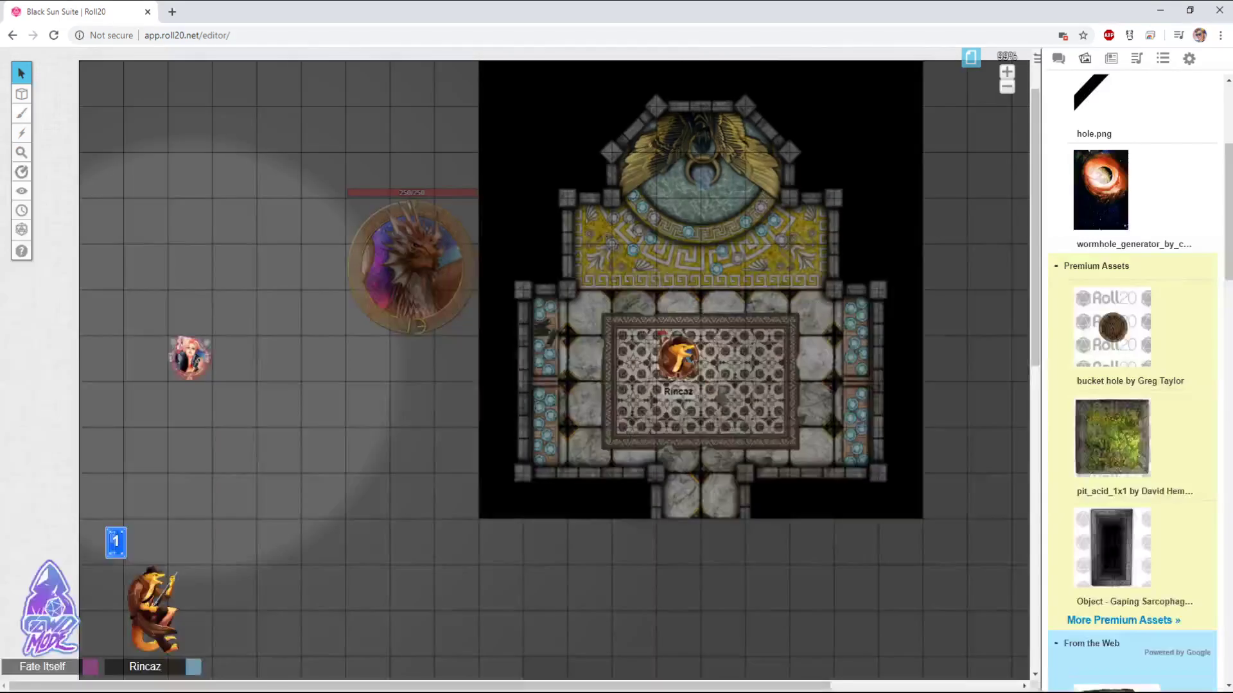
click(677, 360)
key(ctrl+l)
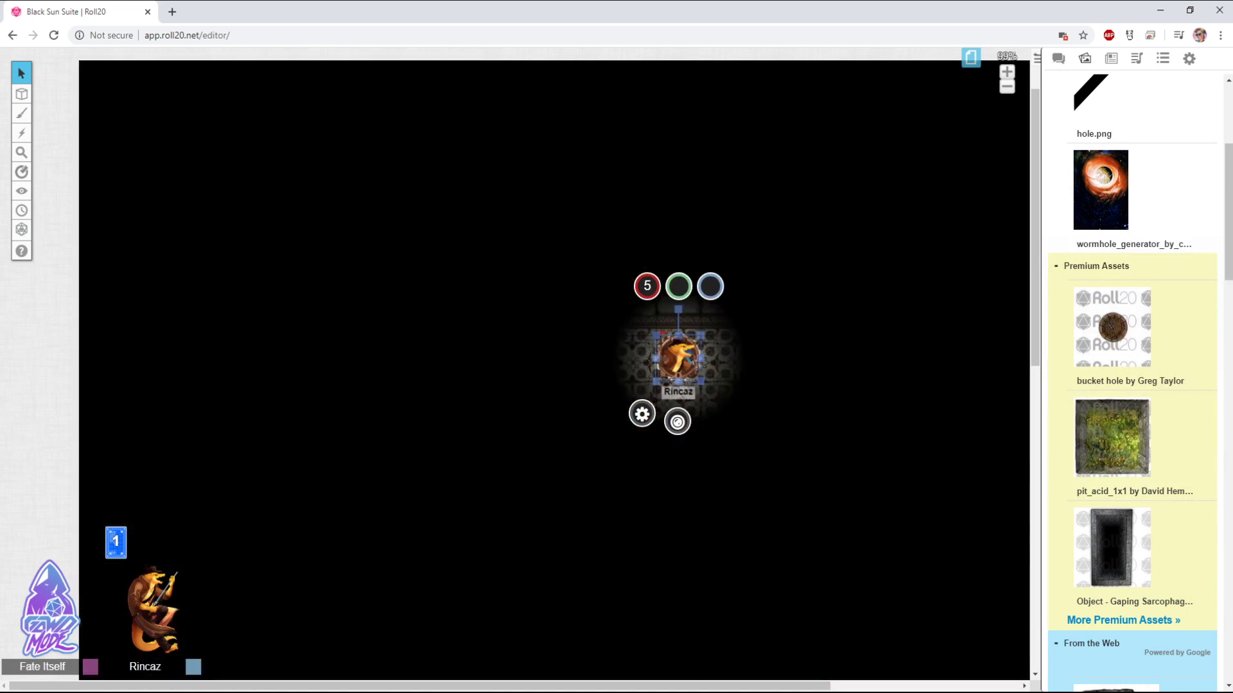
drag(769, 368, 608, 366)
scroll(520, 353, up, 5)
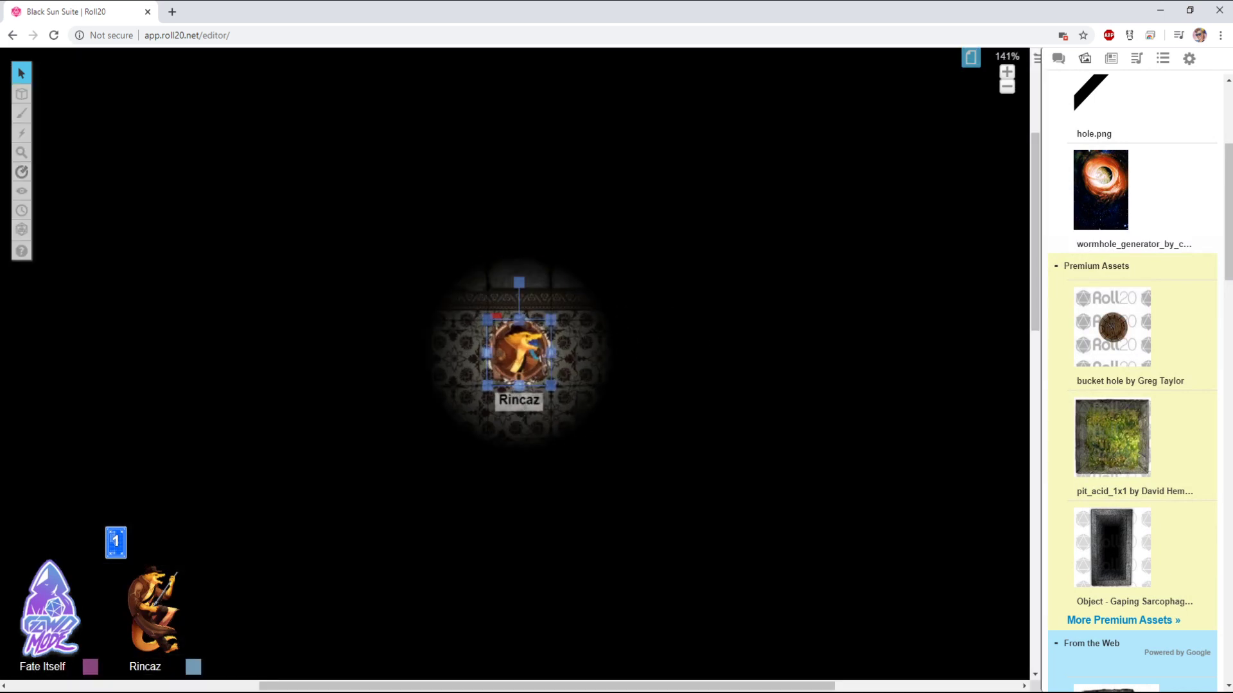
scroll(520, 353, down, 2)
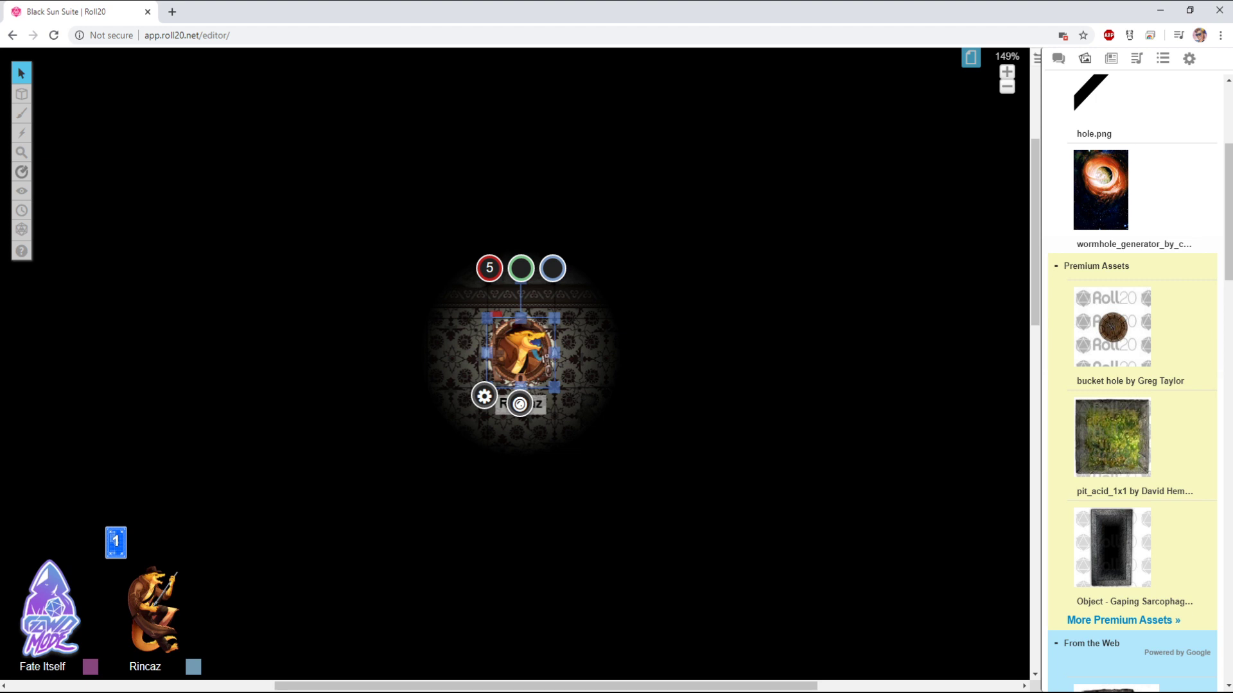
click(632, 416)
click(520, 352)
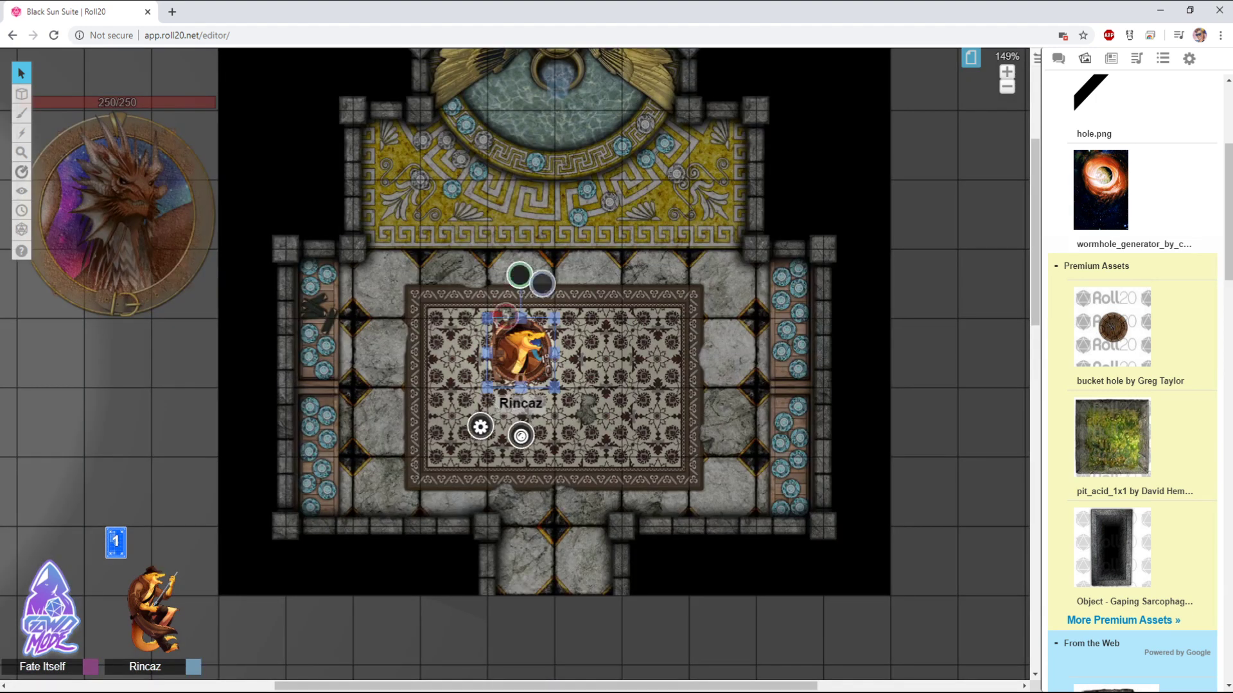
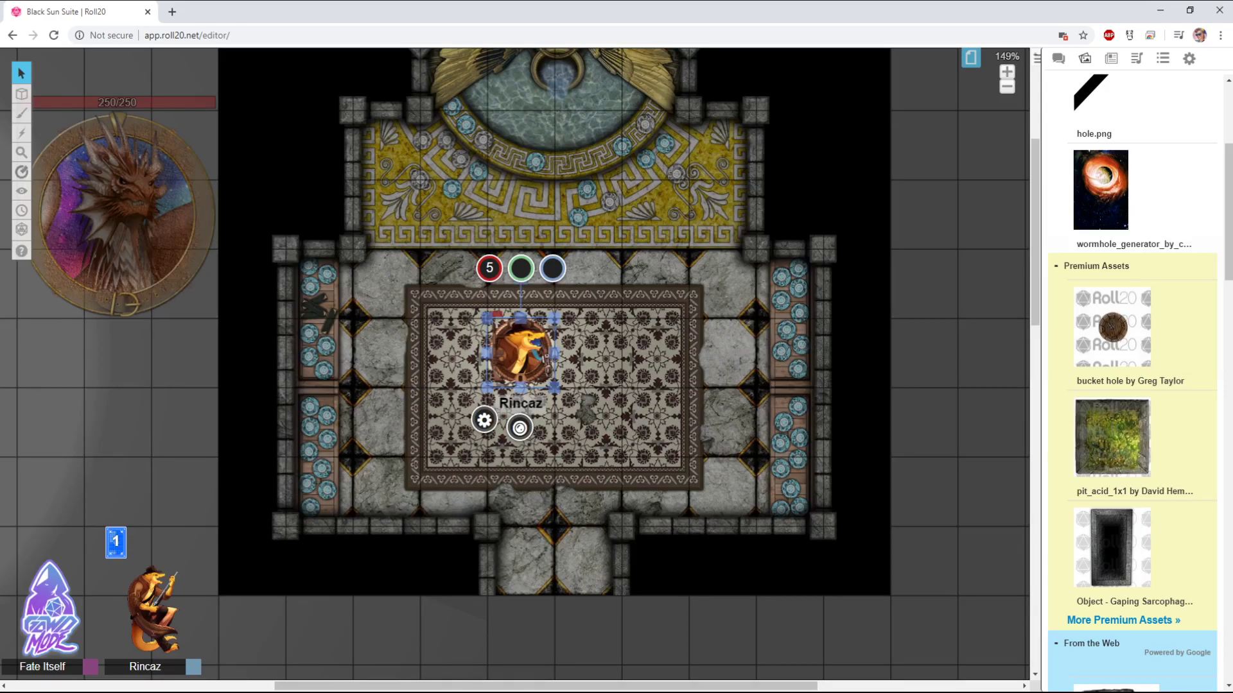
Switch the Rincaz token's line-of-sight preview on, off and on again to compare it with the GM view
key(Escape)
click(521, 352)
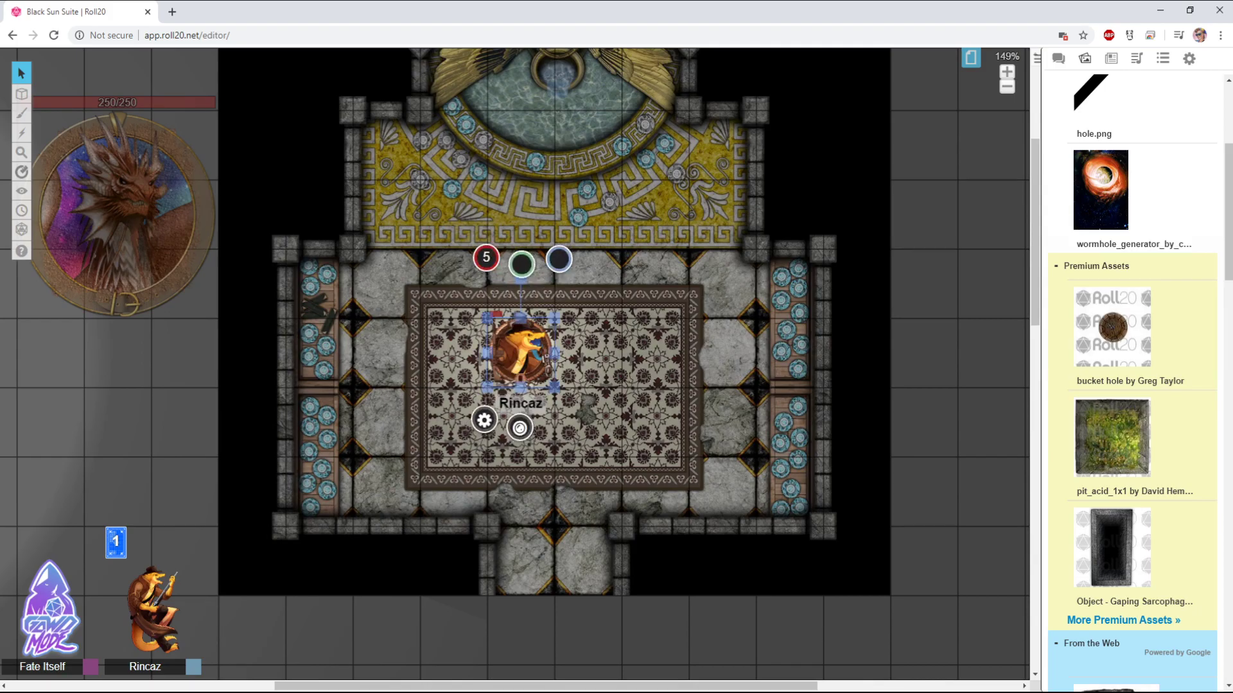
key(ctrl+l)
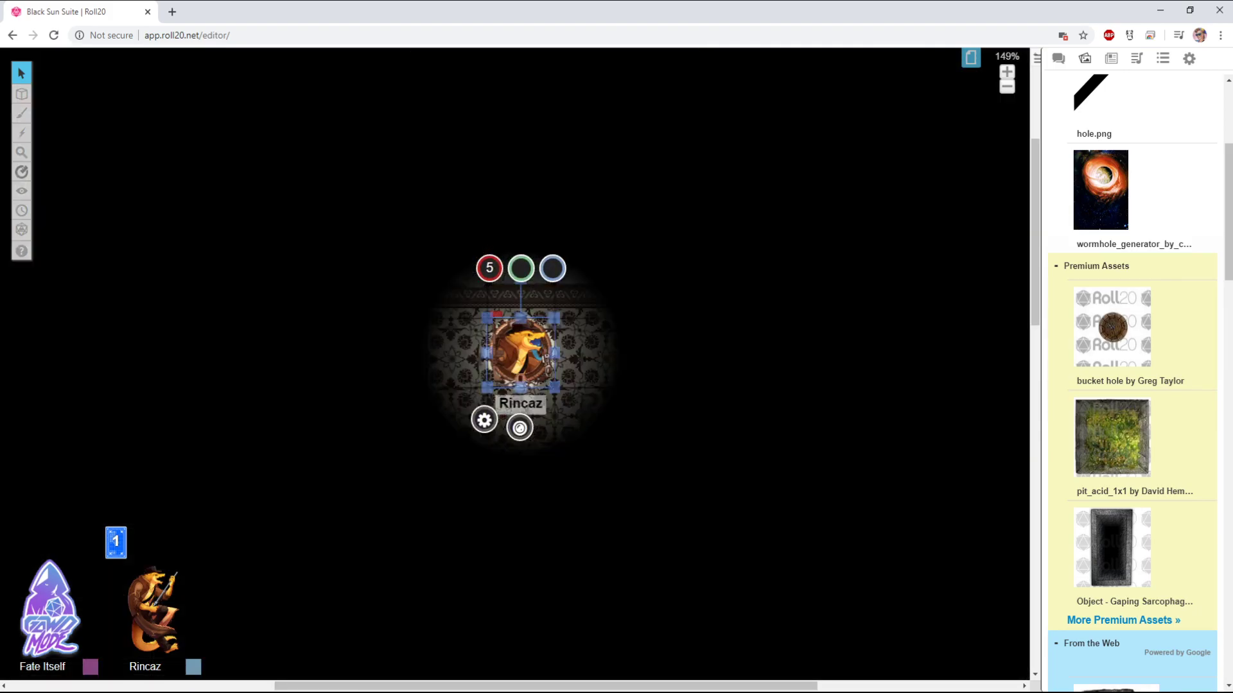
key(Escape)
click(520, 352)
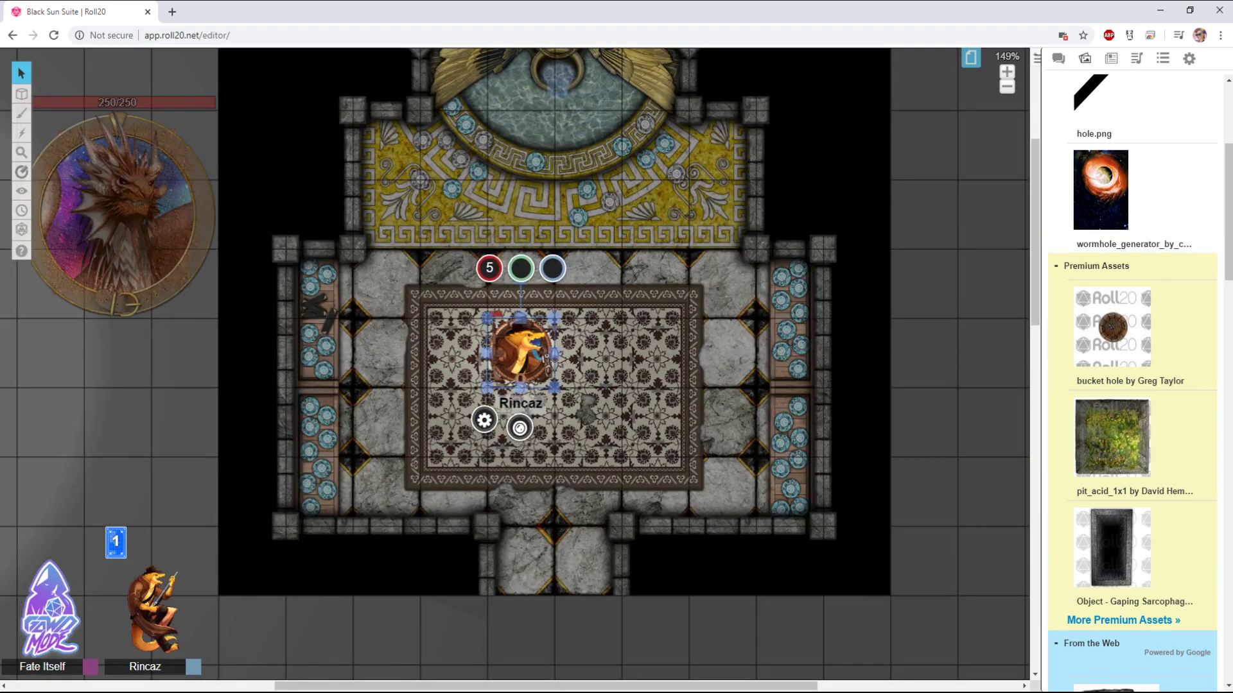
key(ctrl+l)
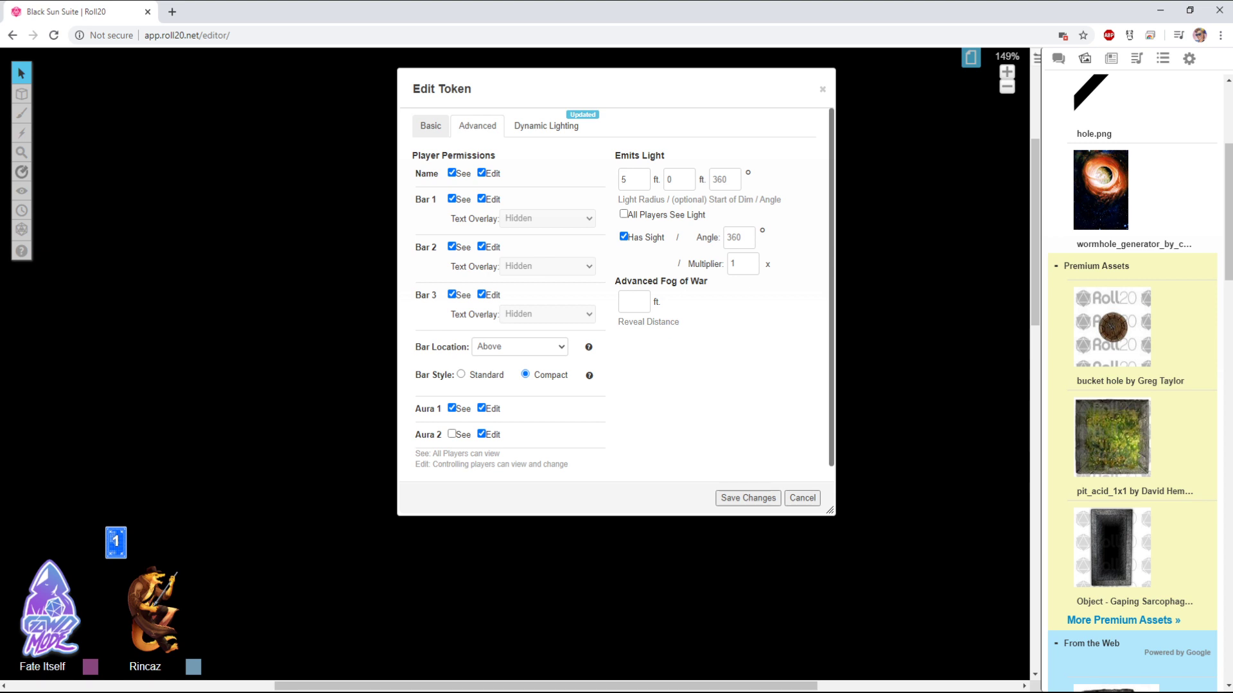
Set the Rincaz token's light radius to 1 ft, save it and preview the light from its line of sight
double_click(633, 180)
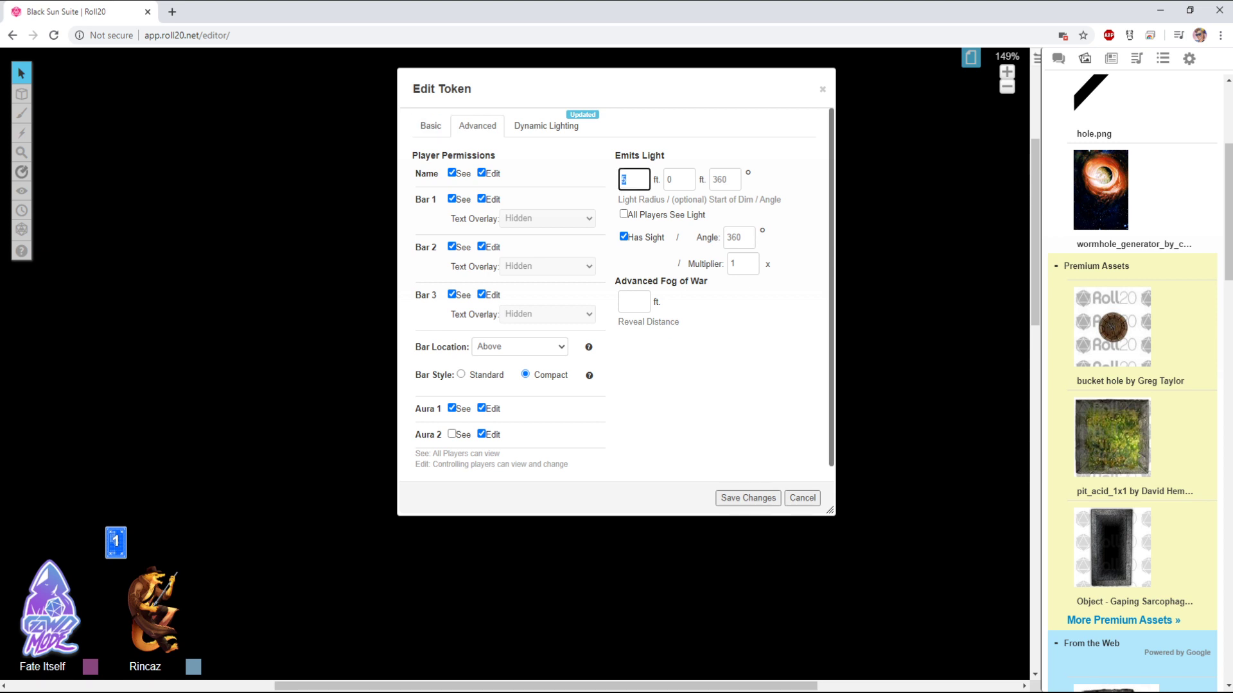
click(747, 498)
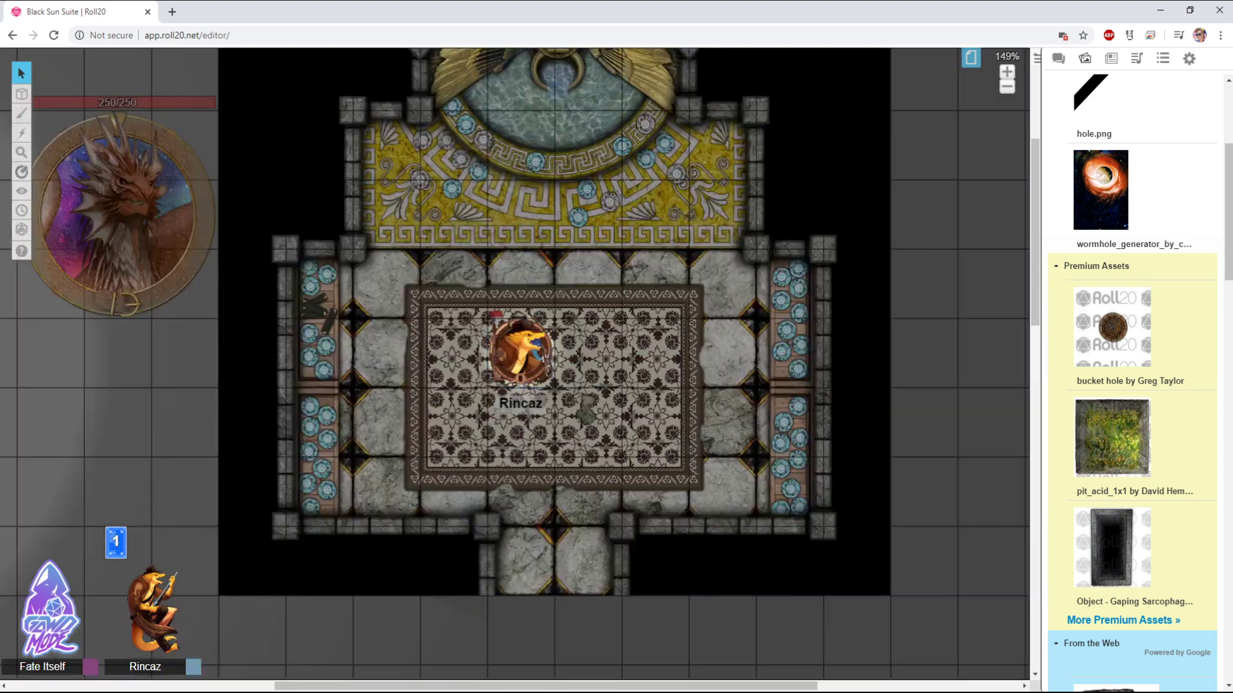
click(520, 352)
key(ctrl+l)
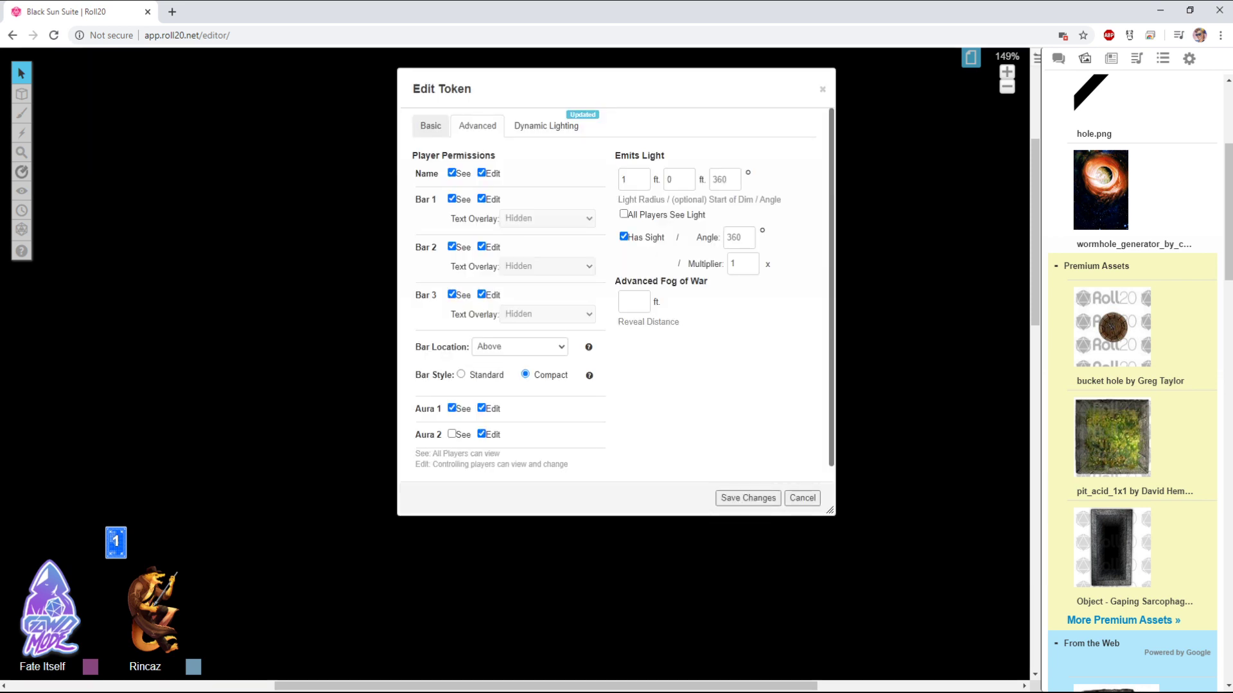
click(748, 498)
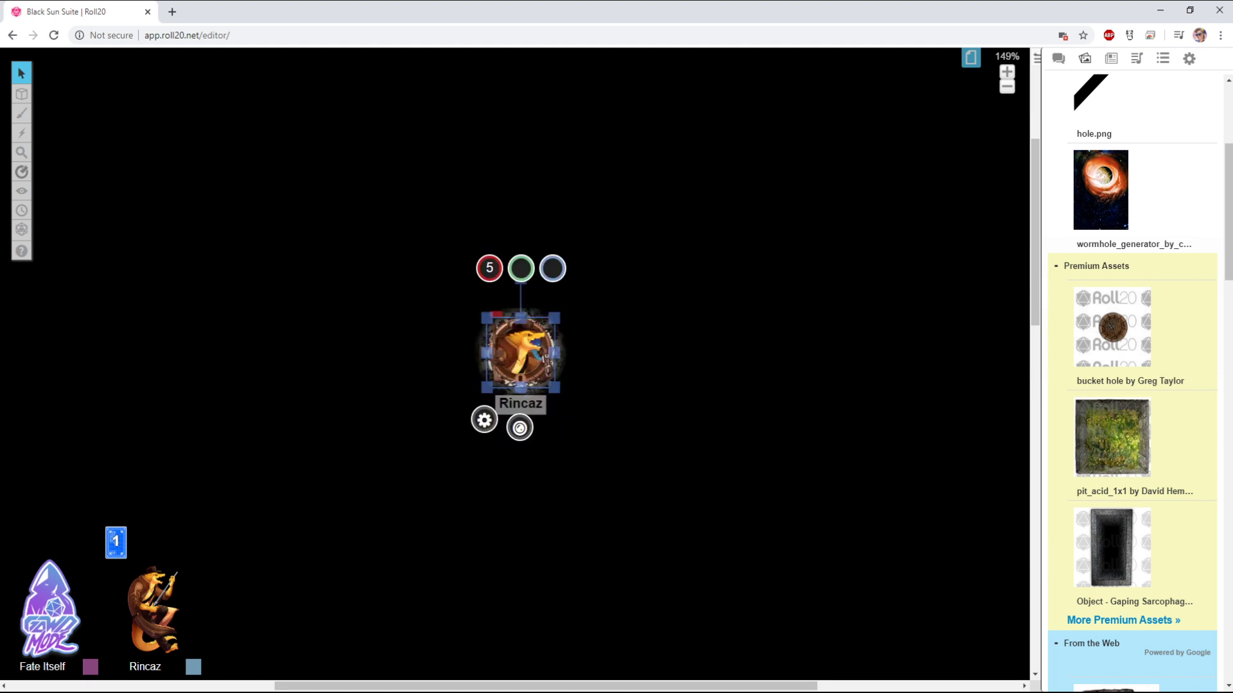
Set the Rincaz token's light radius back to 5 ft, save it, preview its line of sight and return to the GM view
key(ctrl+l)
double_click(520, 352)
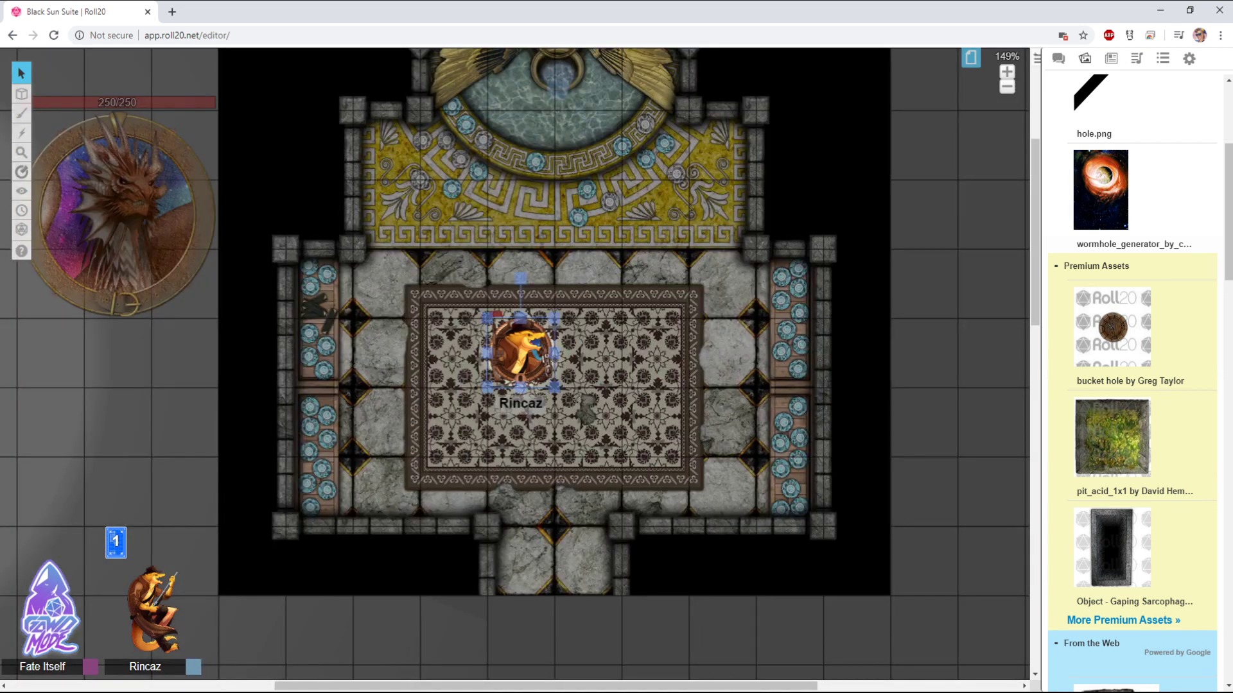
drag(632, 179, 613, 181)
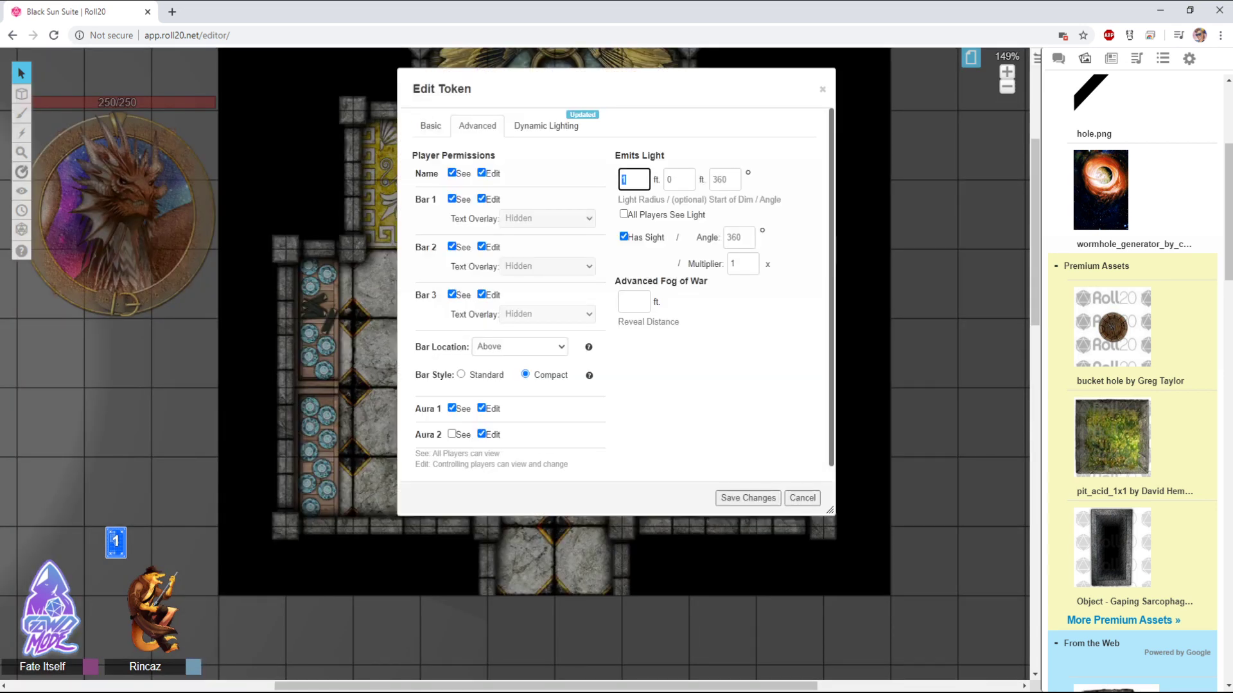
text(5)
click(748, 498)
key(Return)
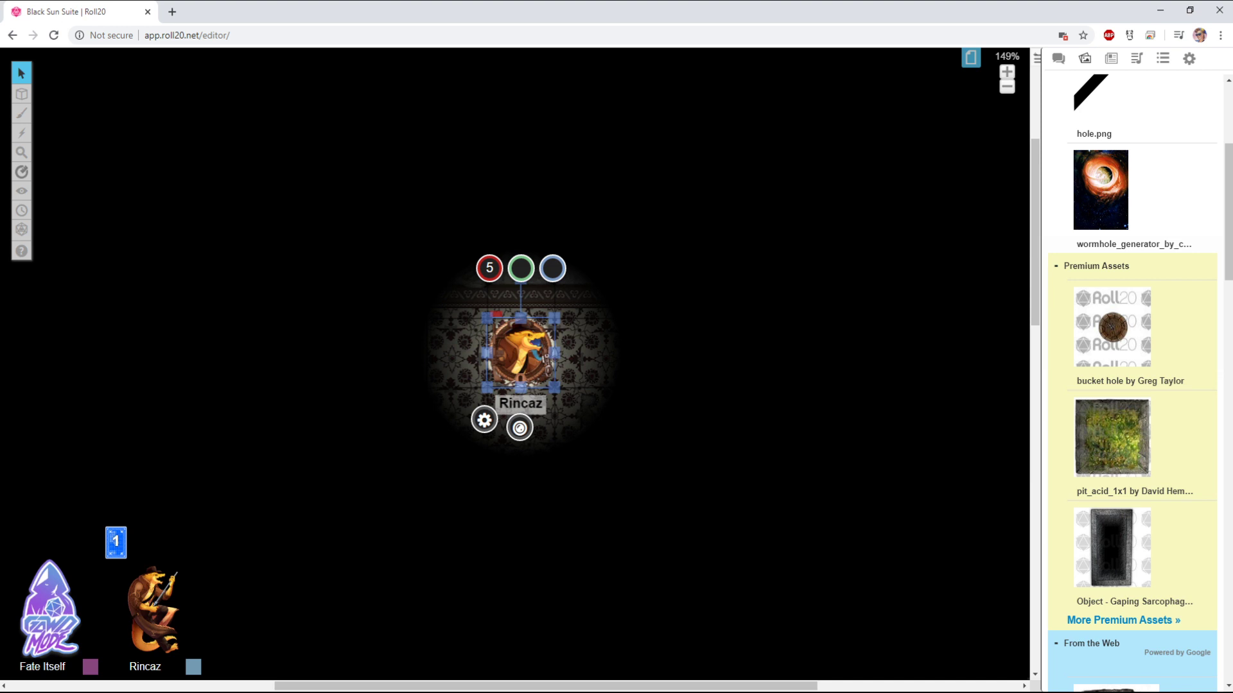
key(ctrl+l)
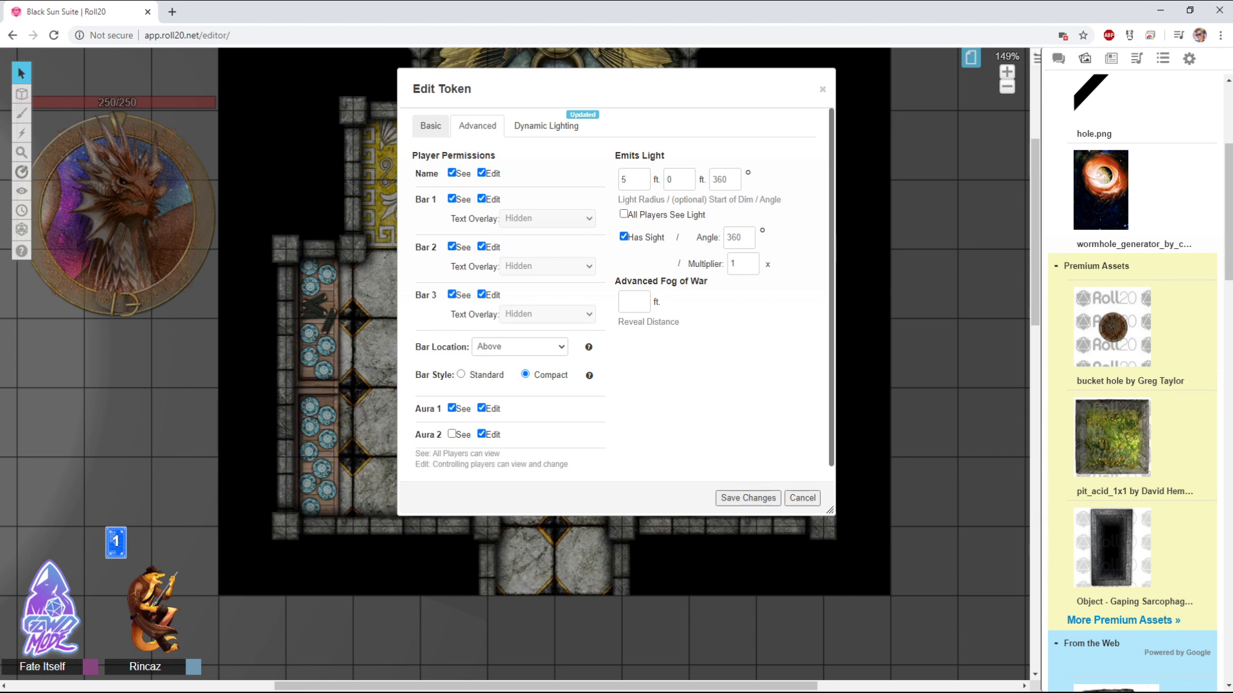
Raise the Rincaz token's sight multiplier to 5 and save the change
drag(617, 88, 427, 92)
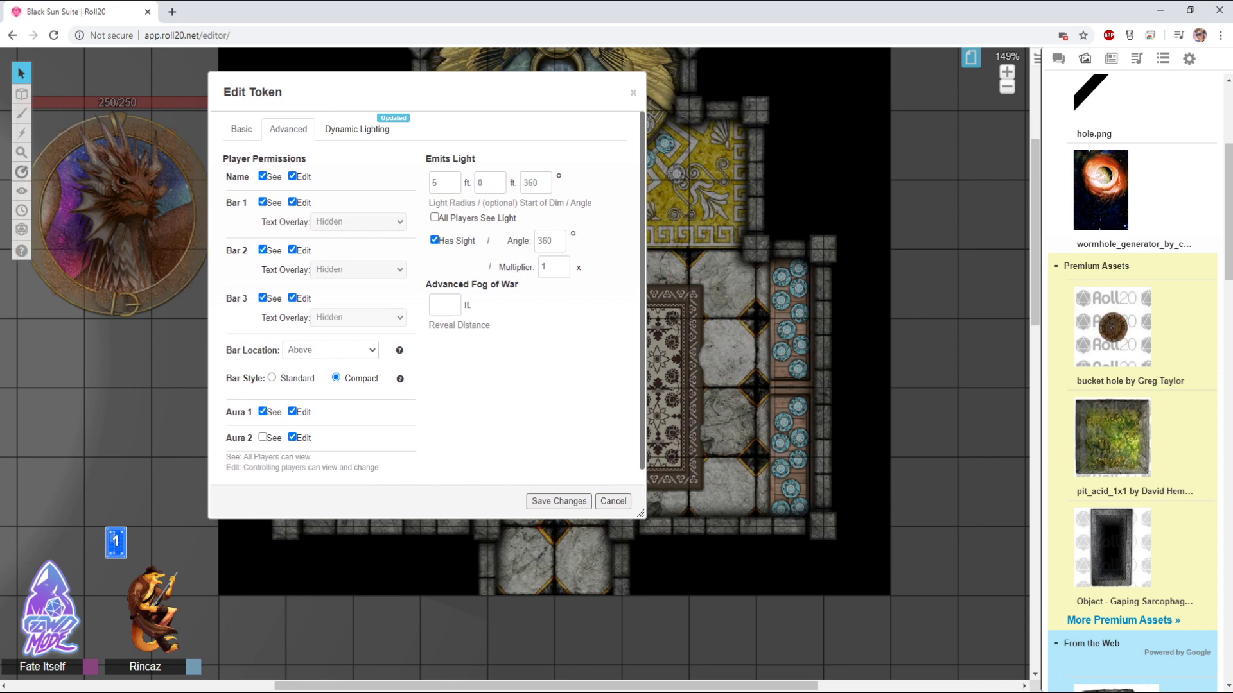
double_click(543, 267)
text(1)
key(ctrl+a)
text(1)
click(557, 502)
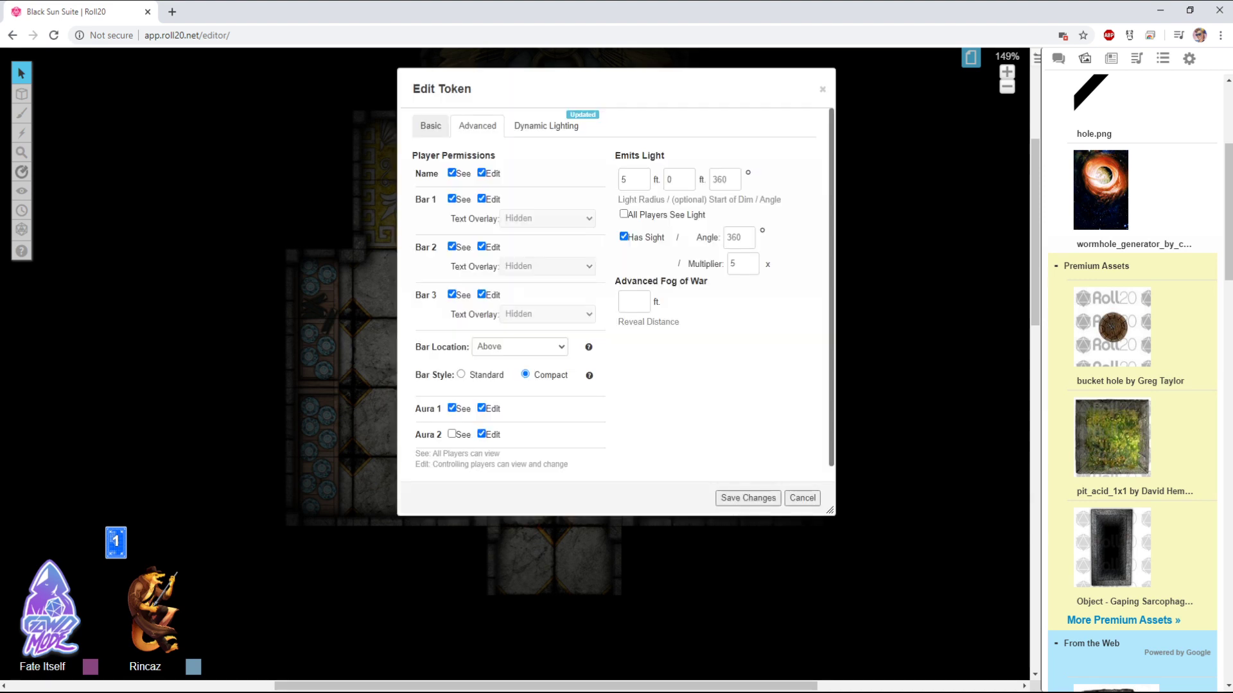
Set the Rincaz token's sight multiplier to 3 and save the change
double_click(742, 264)
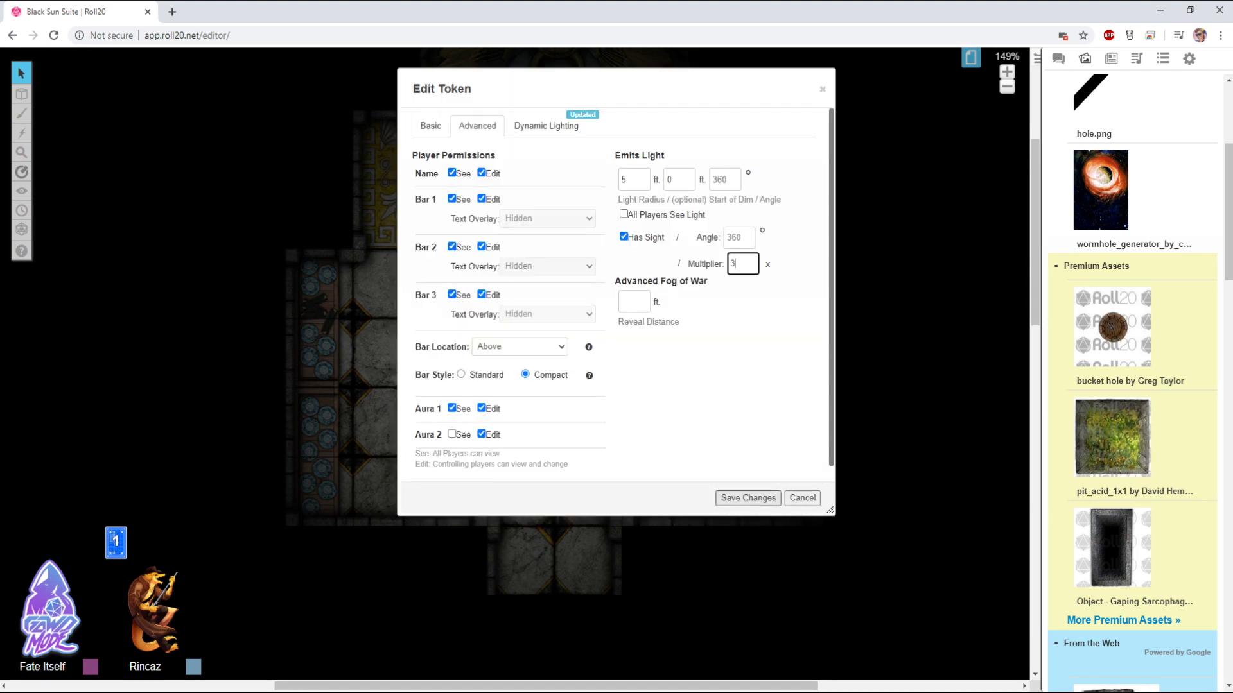
click(747, 498)
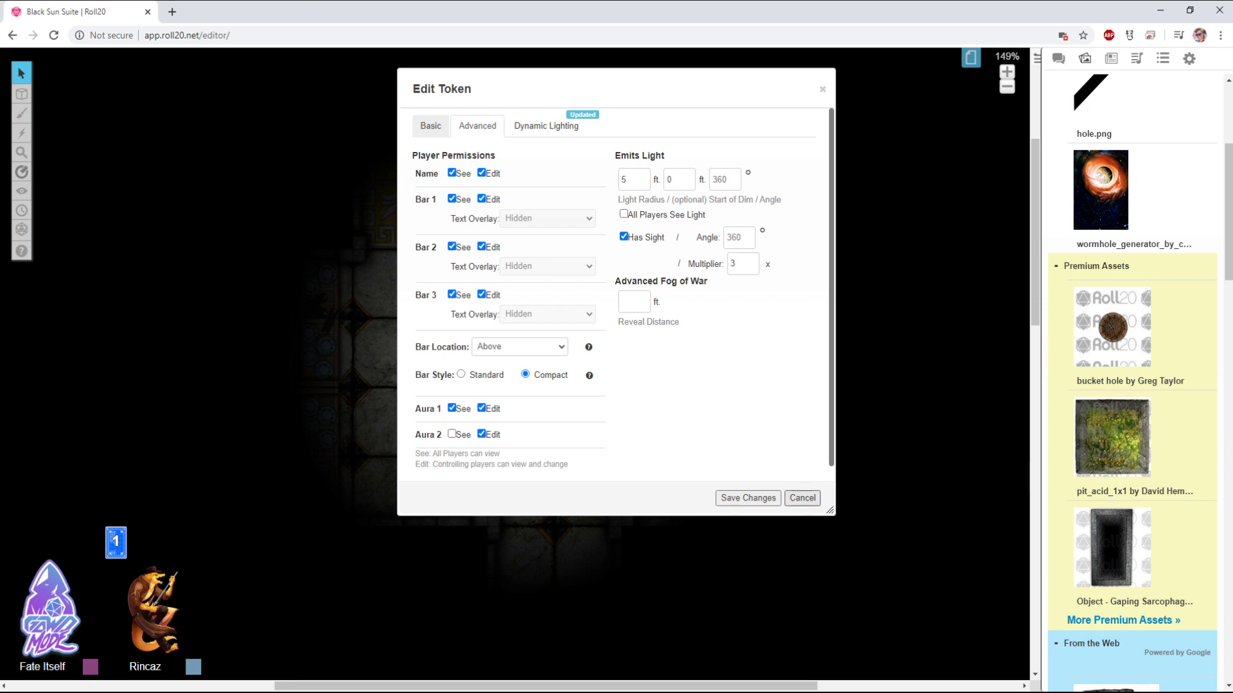
click(802, 498)
Set the Rincaz token's sight angle to 180 degrees, preview its line of sight, and save its light radius as 0 ft
click(738, 238)
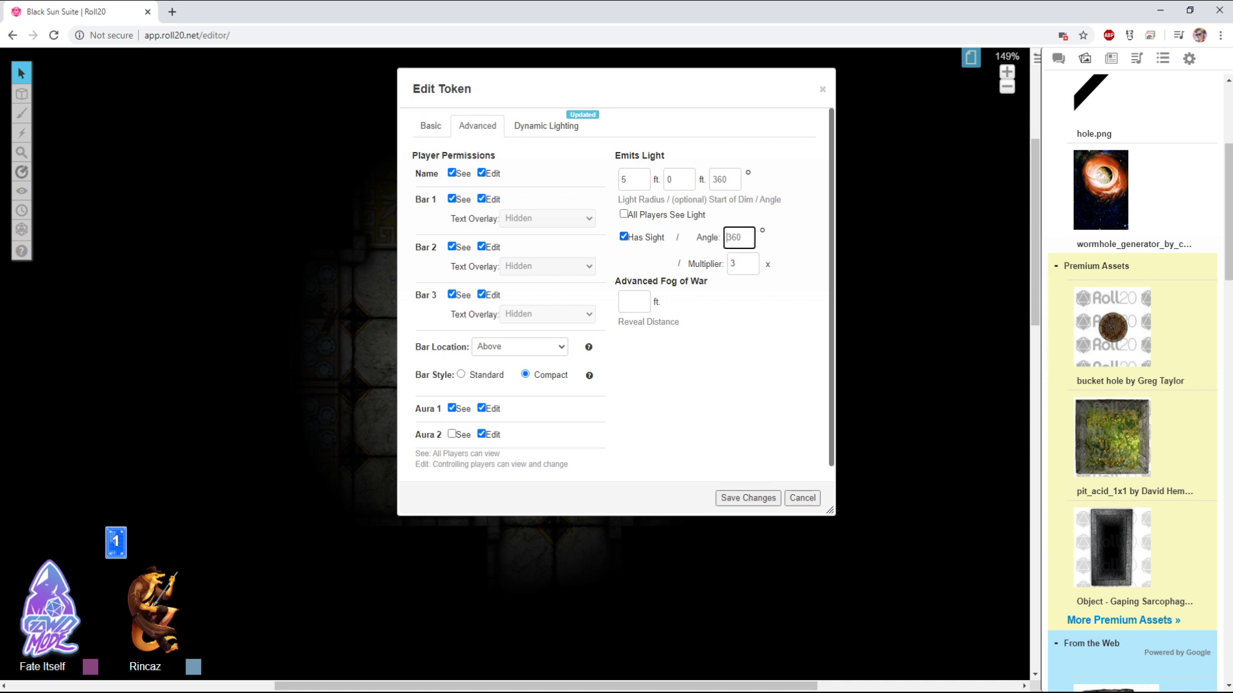
text(180)
click(748, 498)
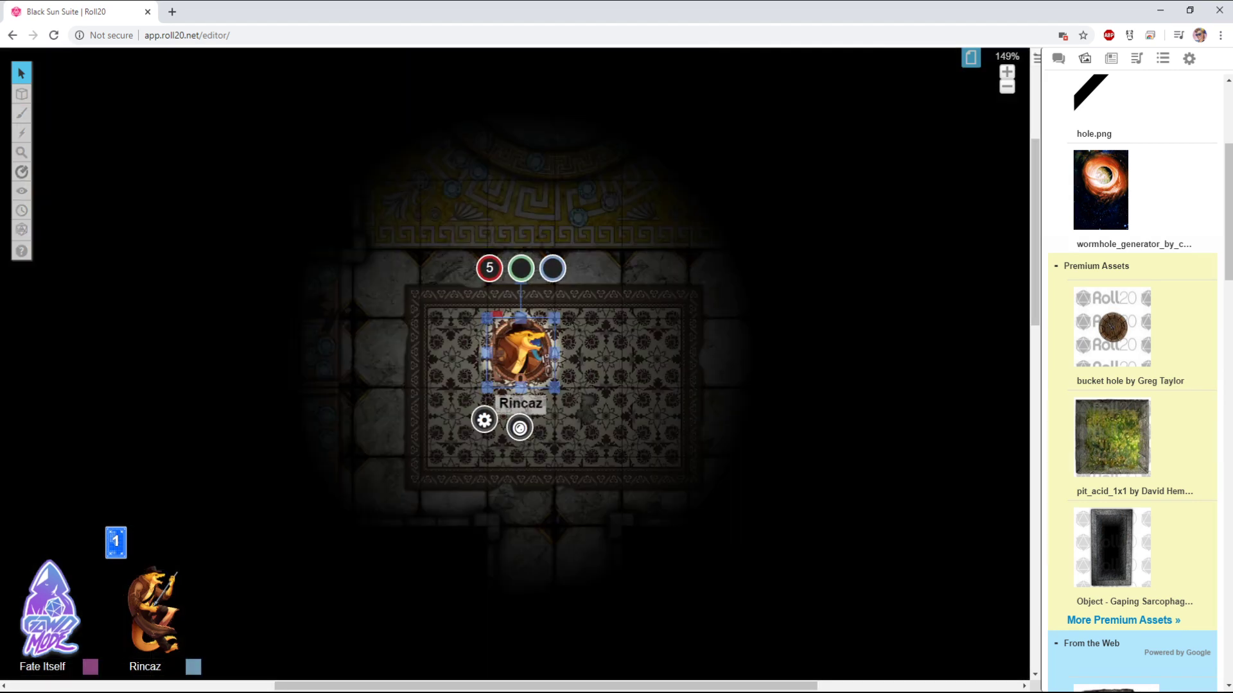
key(ctrl+l)
double_click(521, 353)
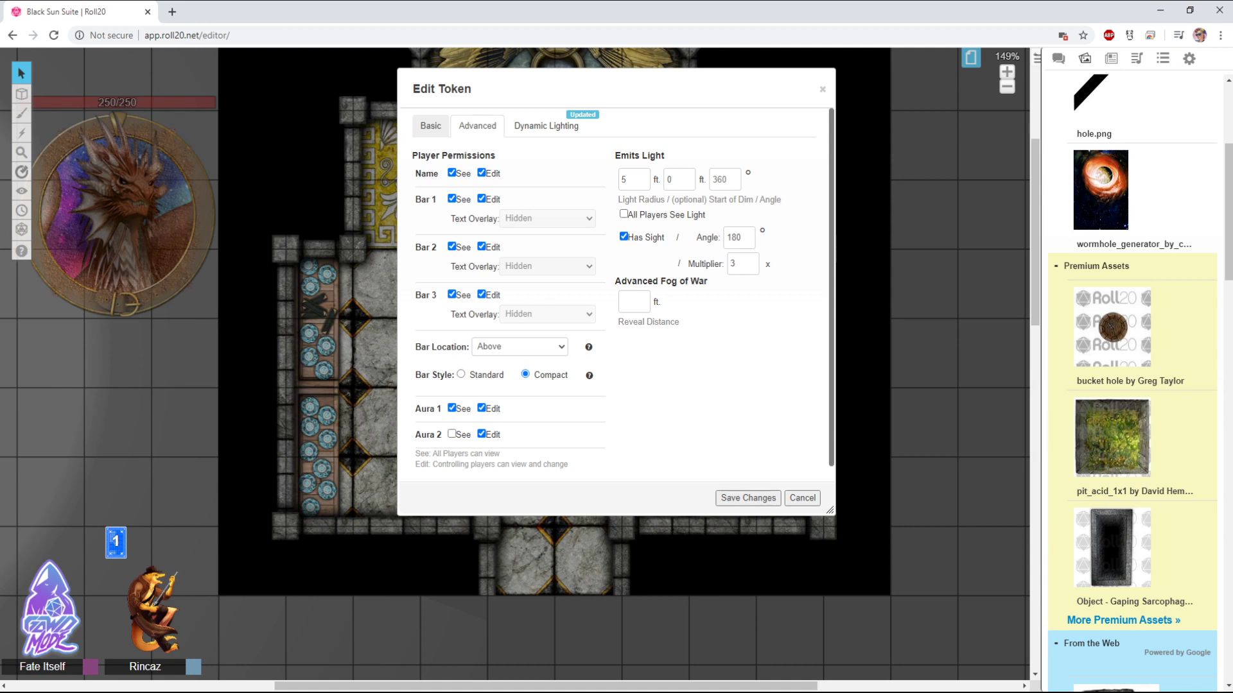
click(748, 498)
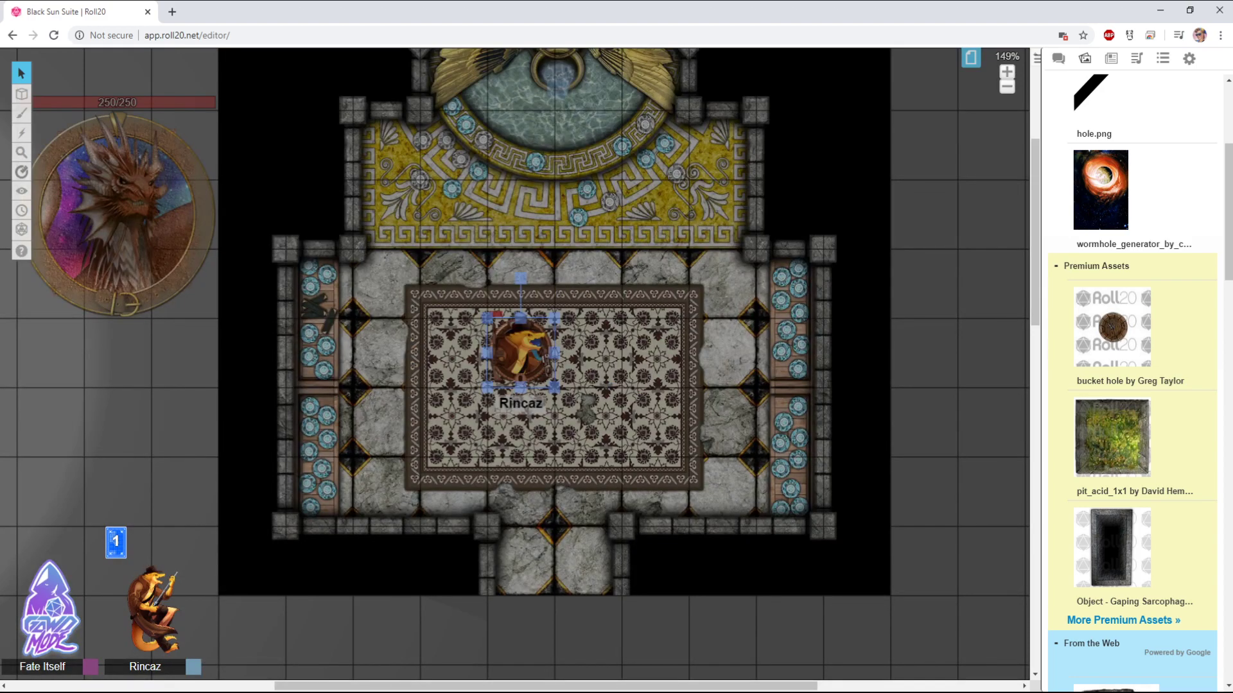
Restore the Rincaz token's light radius to 5 ft and its sight angle to 360 degrees, and save the changes
double_click(521, 352)
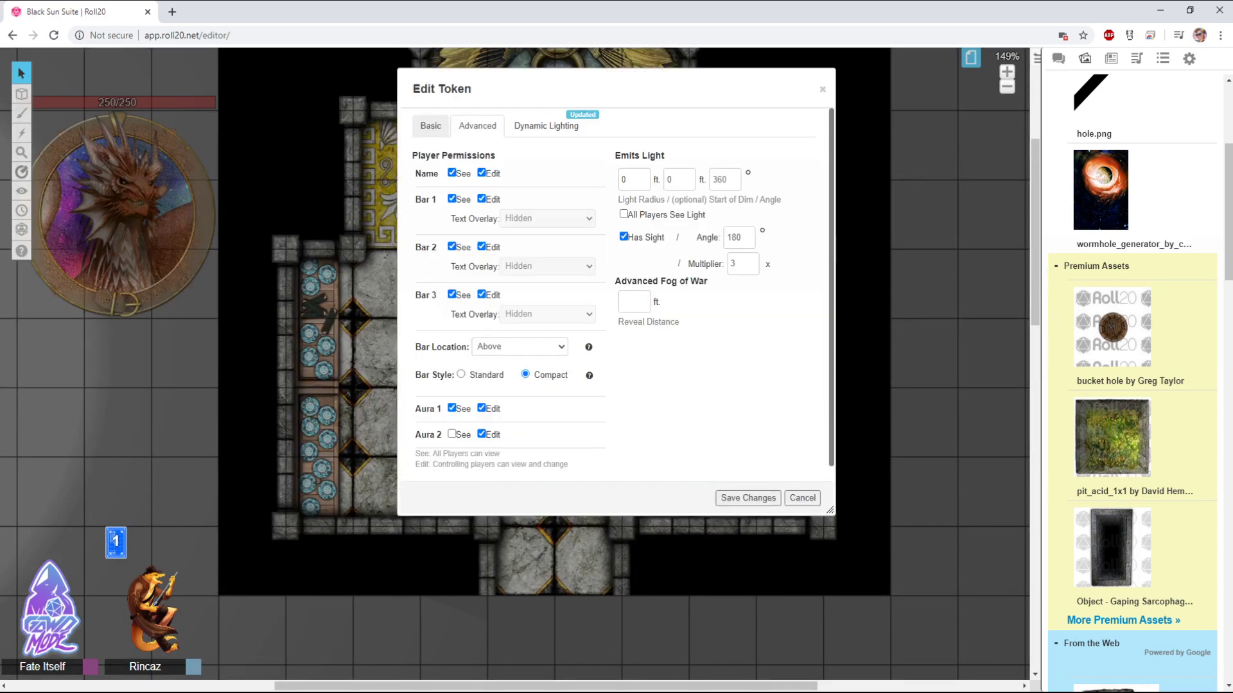
double_click(742, 263)
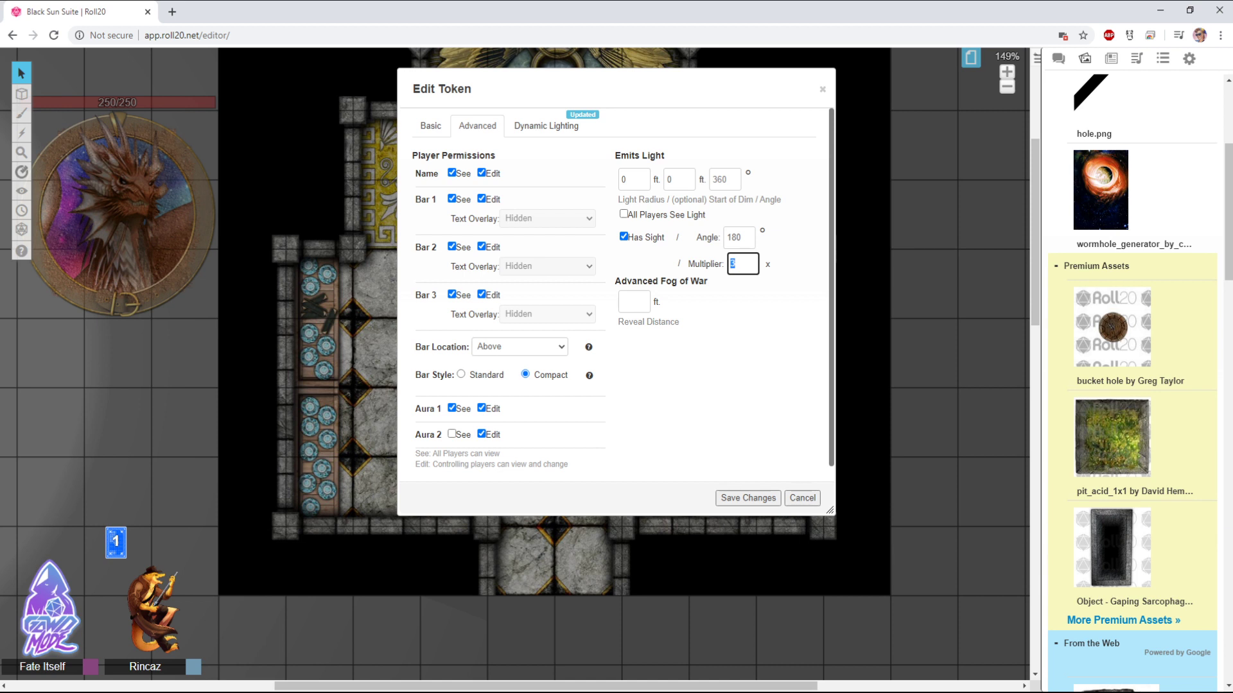
double_click(624, 179)
text(5)
click(742, 237)
drag(742, 237, 725, 238)
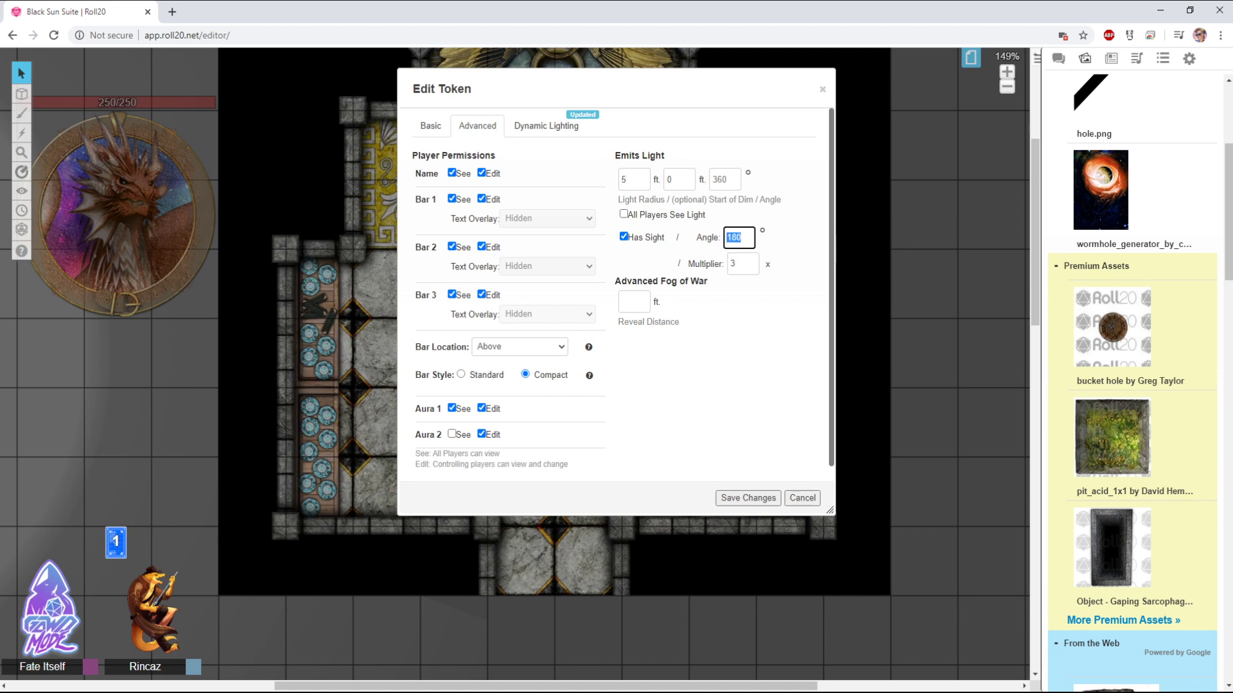
text(360)
key(Tab)
click(748, 498)
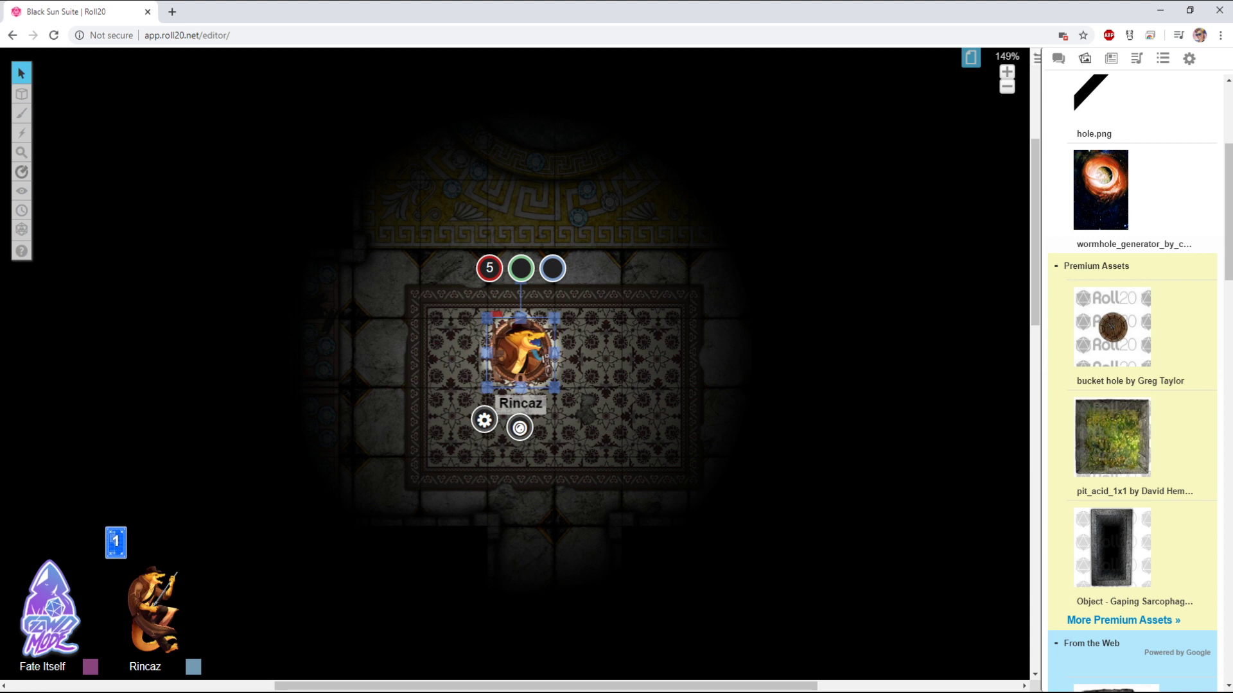
Reopen the Rincaz token's settings, search the journal for "torch", and check the macros, decks and rollable tables
click(484, 420)
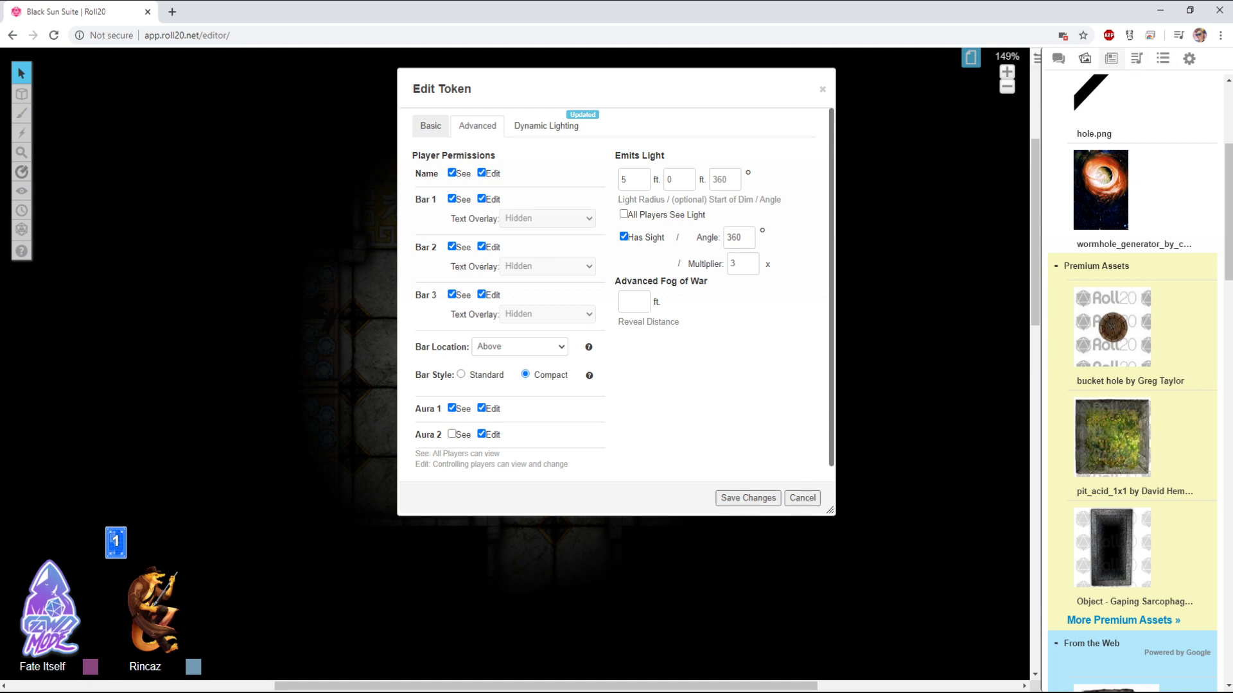
click(1111, 58)
click(1163, 57)
click(1111, 57)
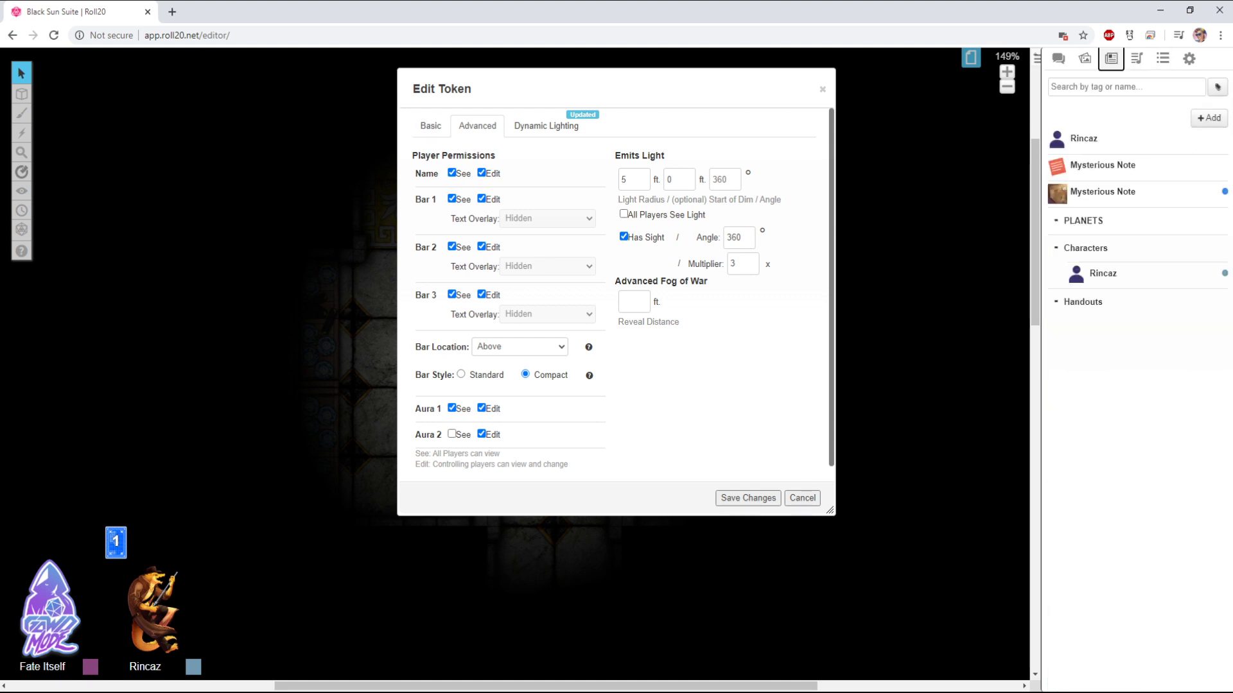
click(1126, 87)
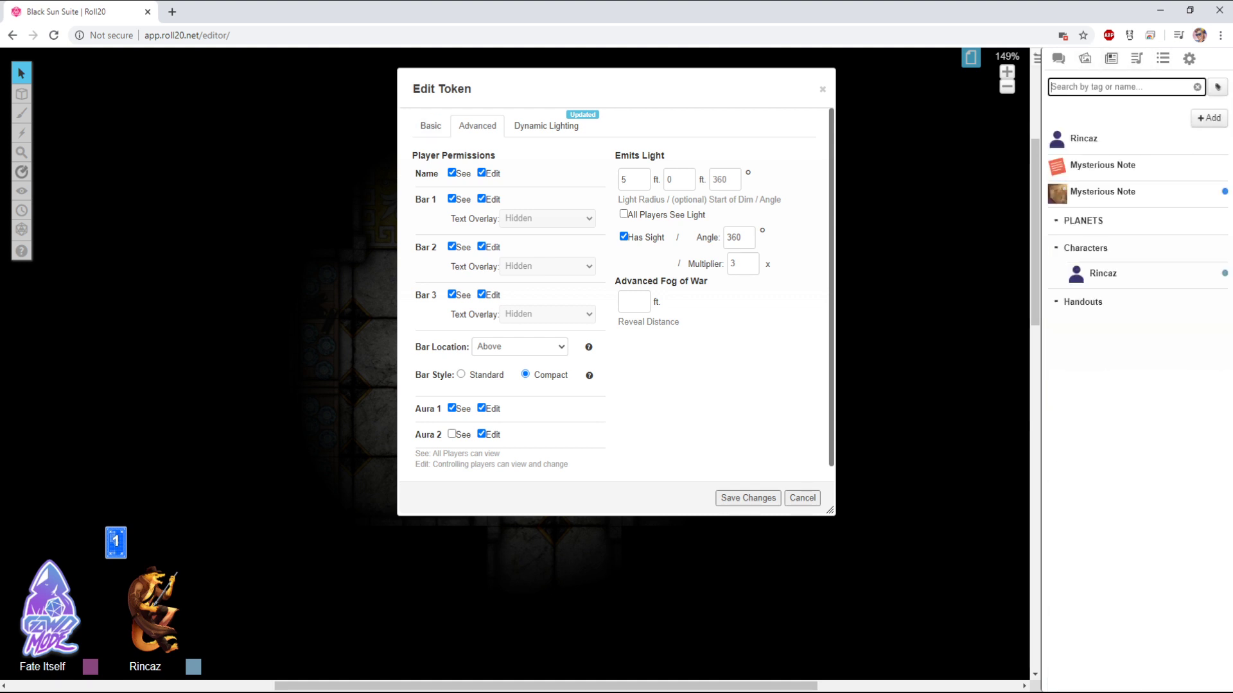
text(torch)
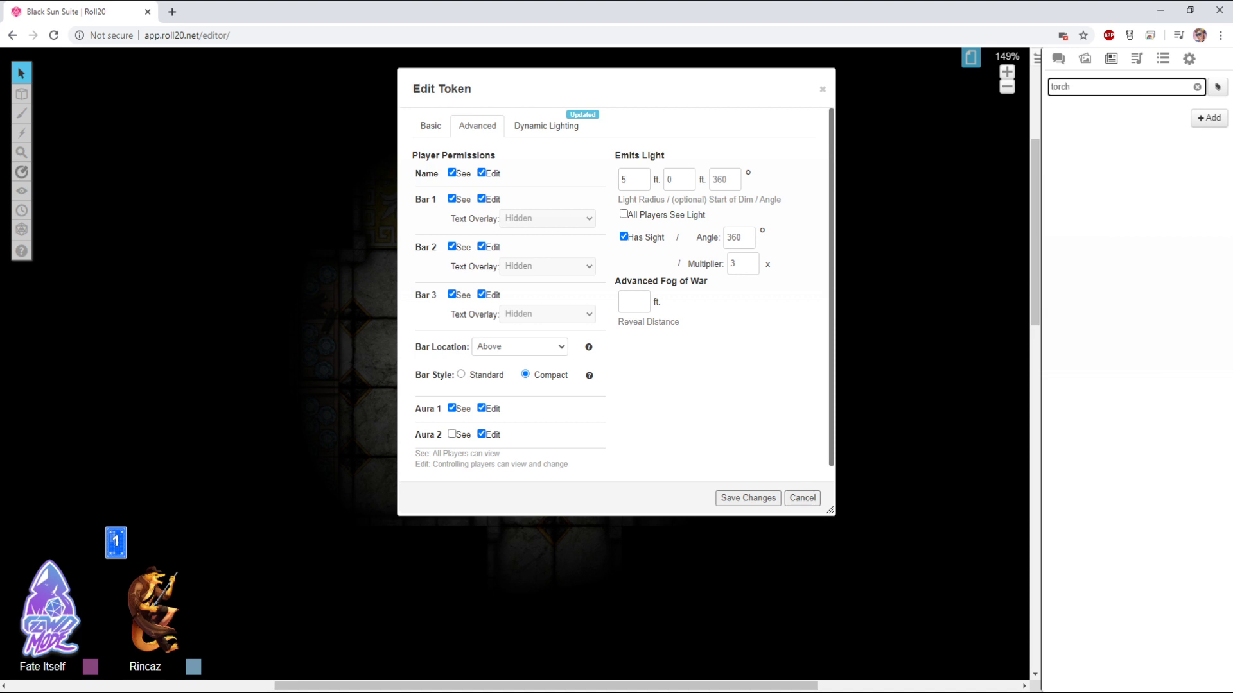
click(1162, 58)
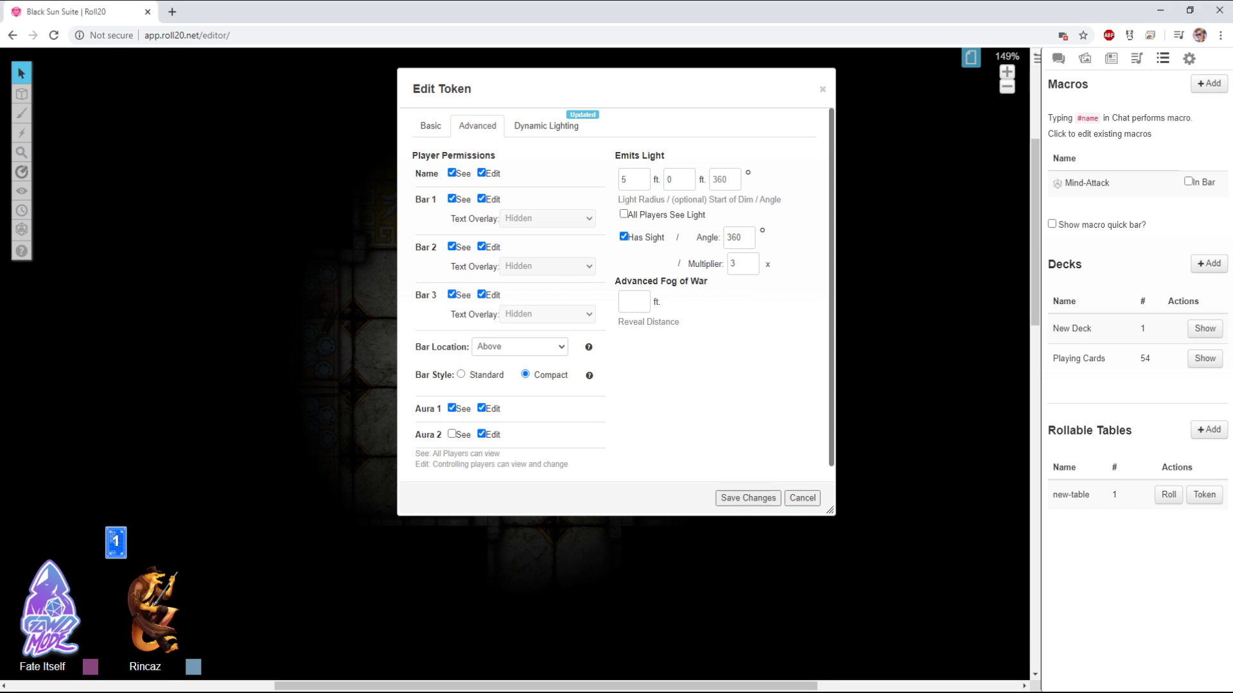
Set the Rincaz token's sight multiplier to 1, save it, preview its line of sight and return to the GM view
double_click(732, 264)
text(1)
click(748, 498)
key(Escape)
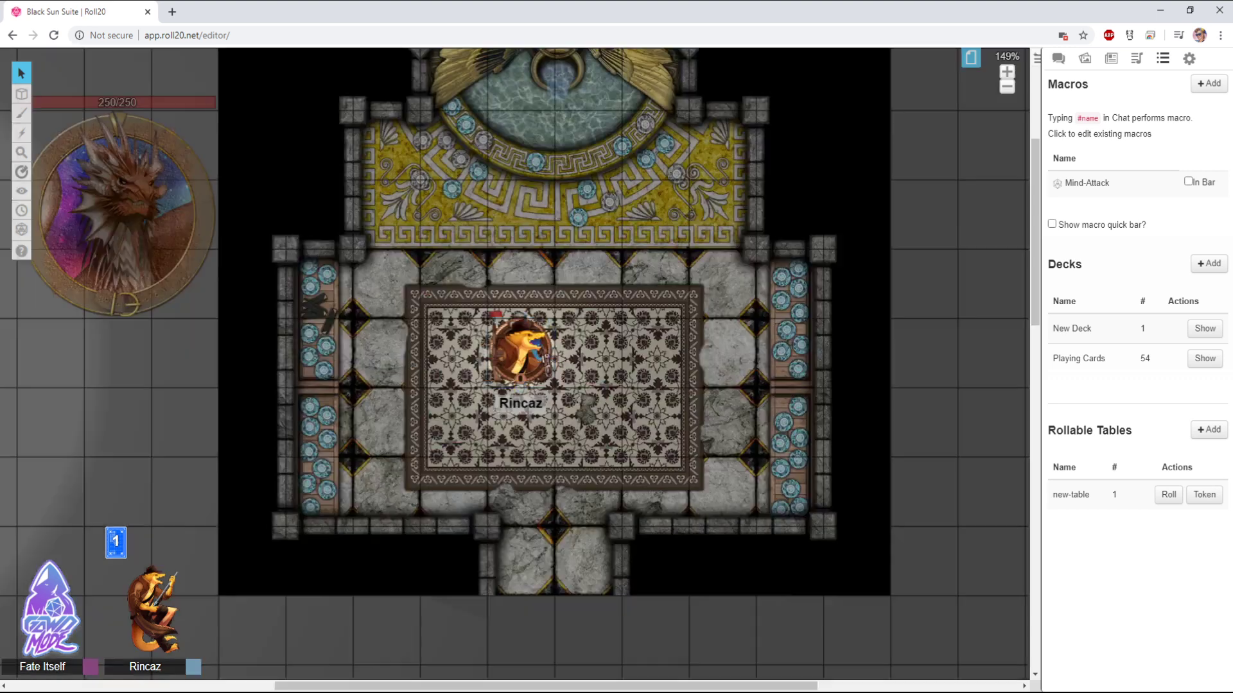
click(520, 352)
key(ctrl+l)
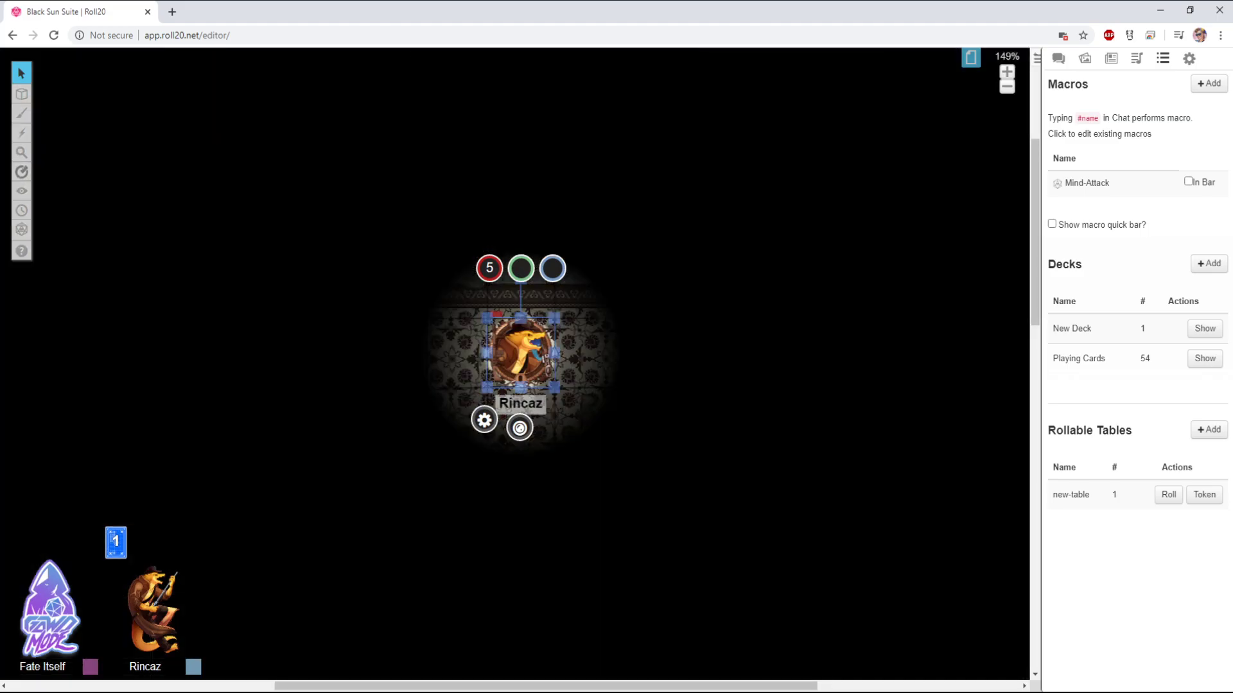
key(Escape)
Give the Rincaz token a 40 ft light radius with dim light starting at 20 ft, and test it by moving the token across the carpet
click(520, 350)
double_click(520, 350)
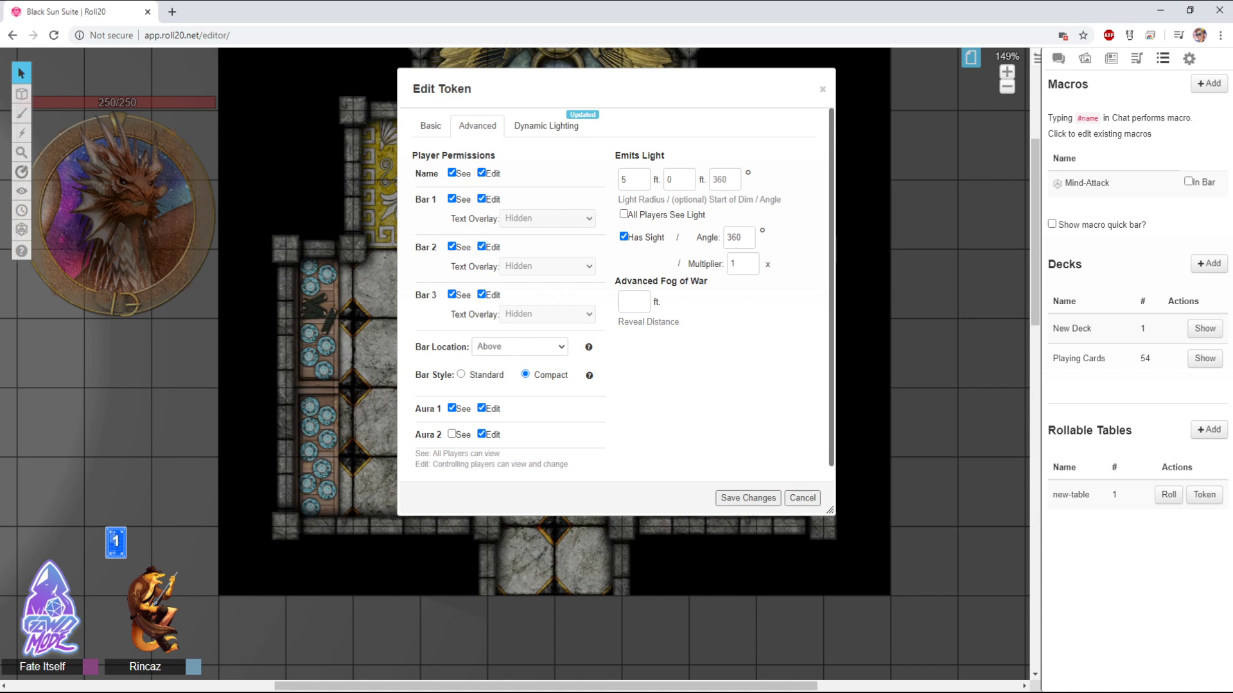
double_click(623, 179)
text(40)
double_click(669, 180)
text(20)
click(748, 498)
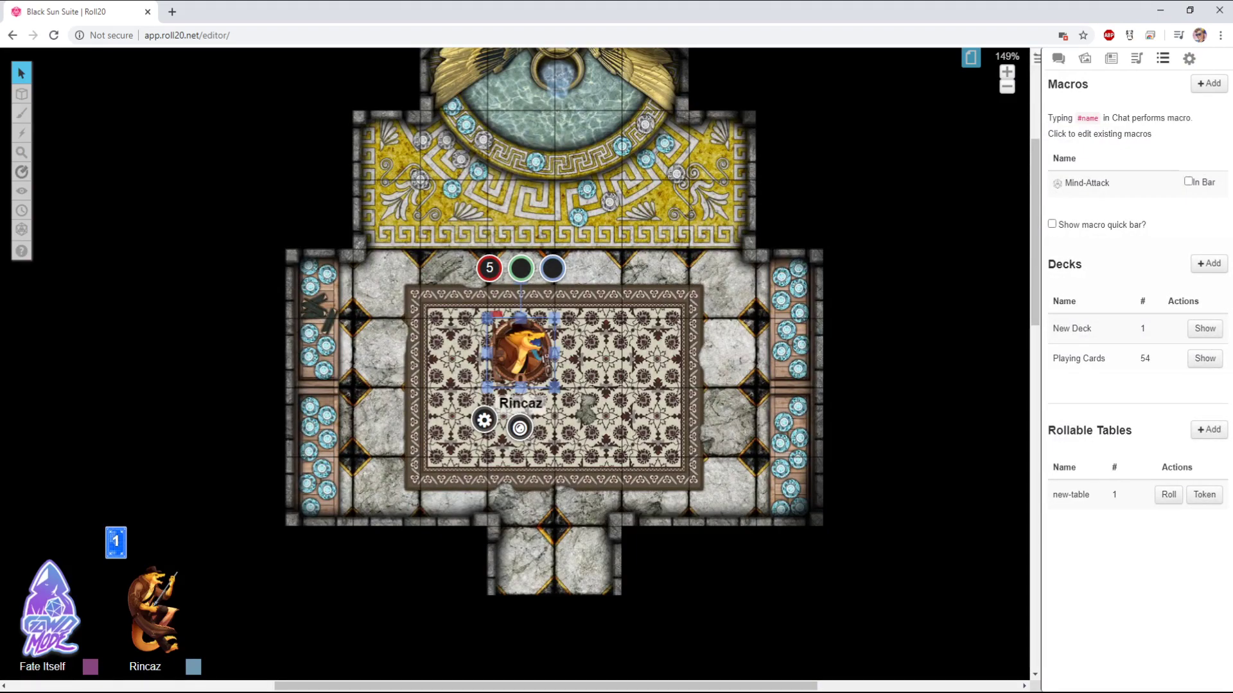
drag(545, 360, 748, 360)
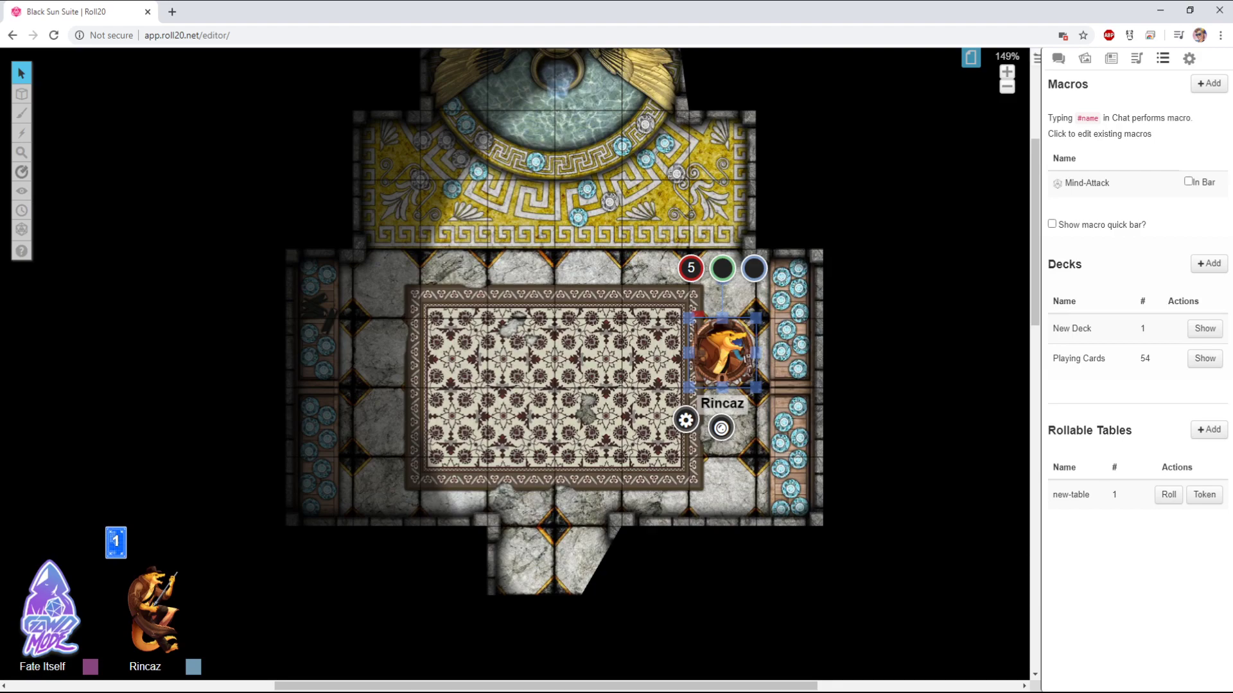
drag(723, 353, 588, 352)
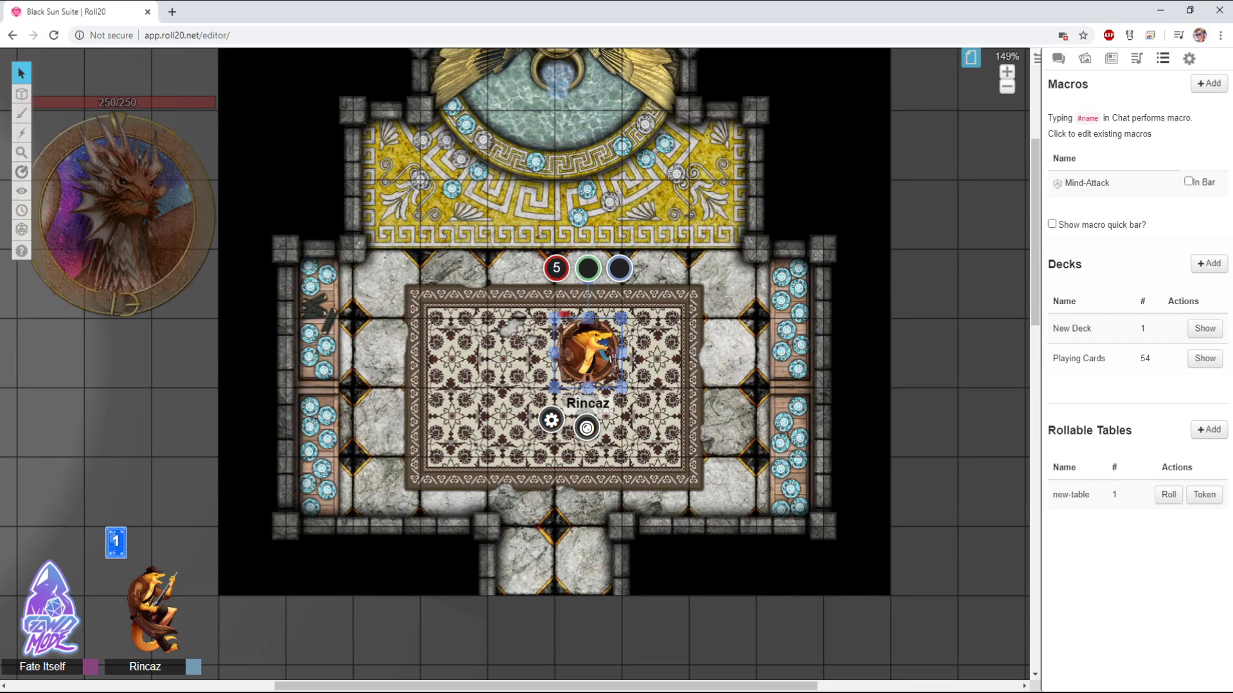
Set the Rincaz token's light radius to 120 ft with dim light starting at 60 ft, and save the changes
click(588, 353)
click(551, 419)
drag(615, 89, 291, 126)
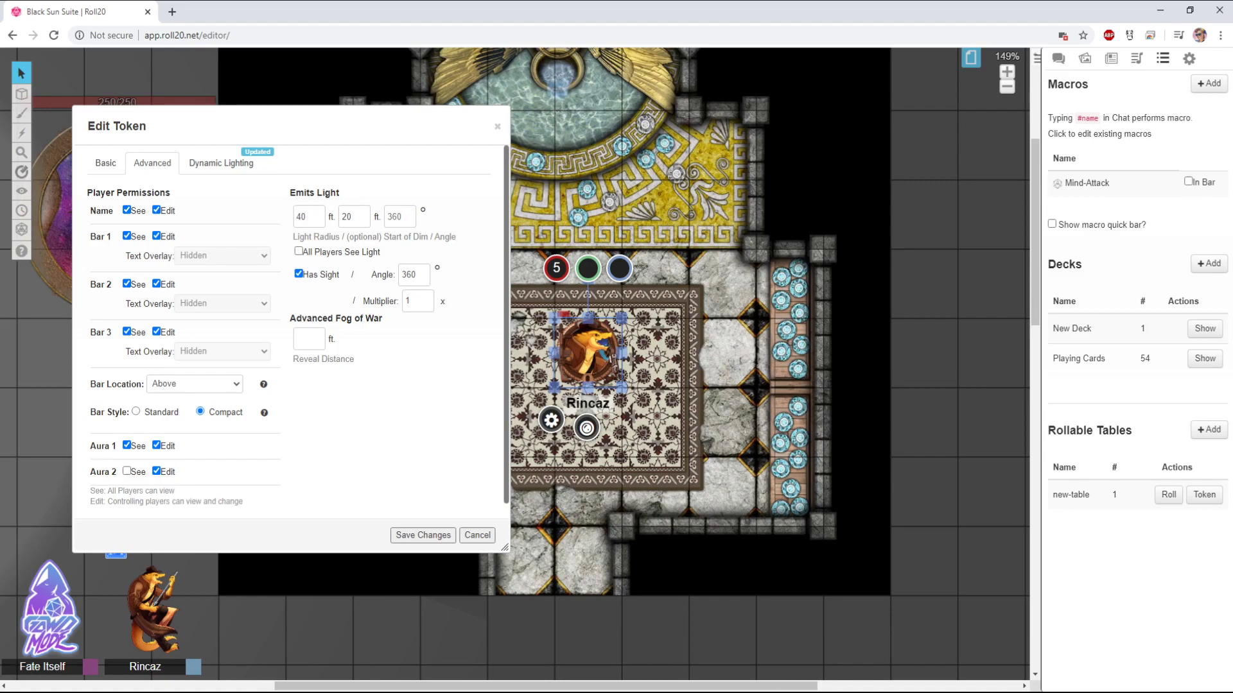
double_click(302, 216)
text(120)
key(Tab)
text(60)
click(388, 216)
click(423, 534)
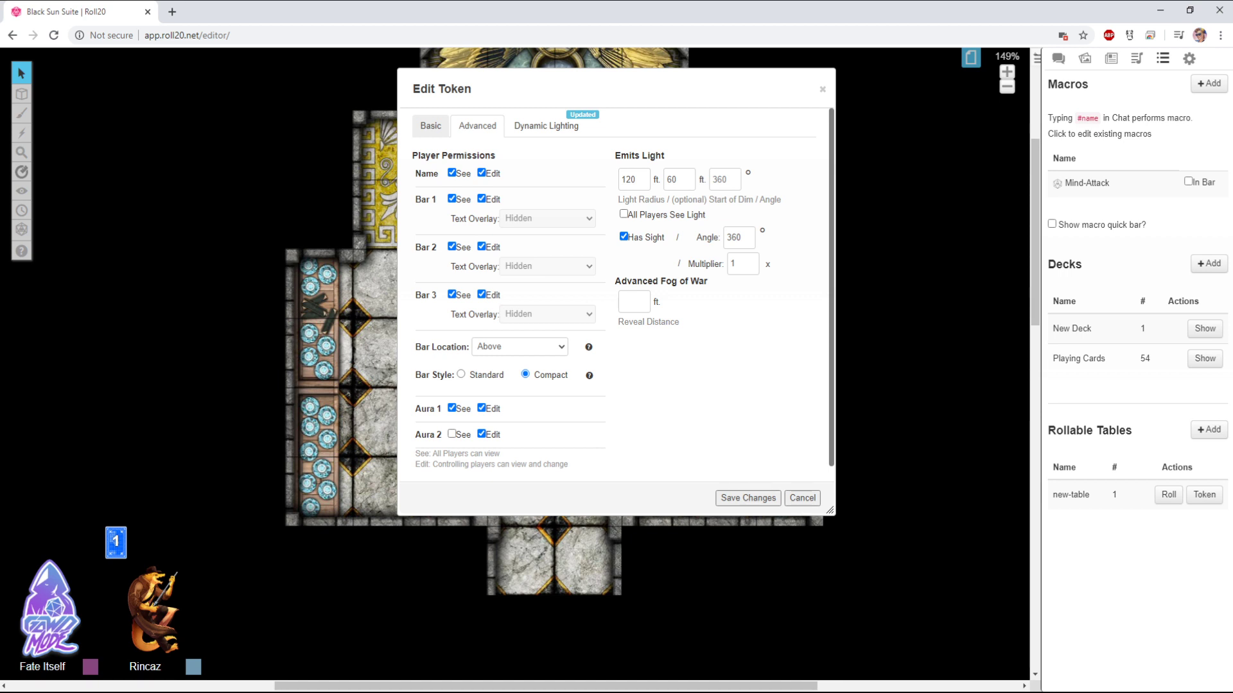
Narrow the angle of the Rincaz token's emitted light to 15 degrees and save the change
click(724, 179)
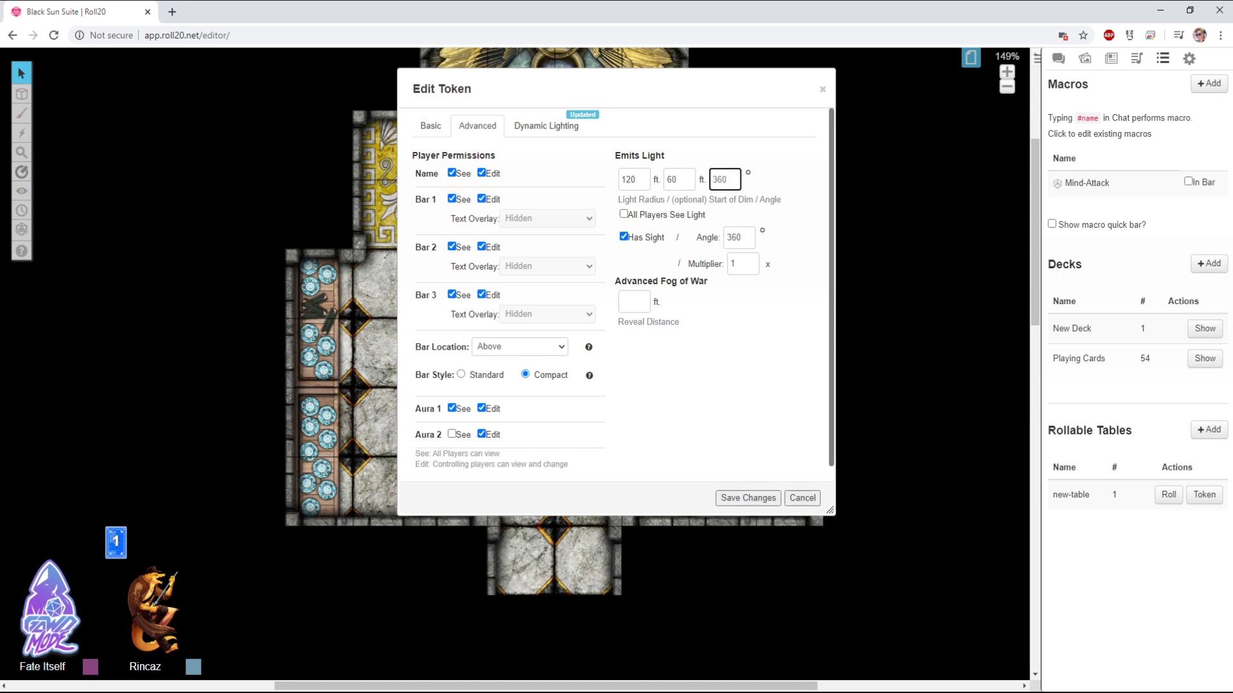
key(Delete)
key(Delete)
key(Delete)
text(15)
click(748, 498)
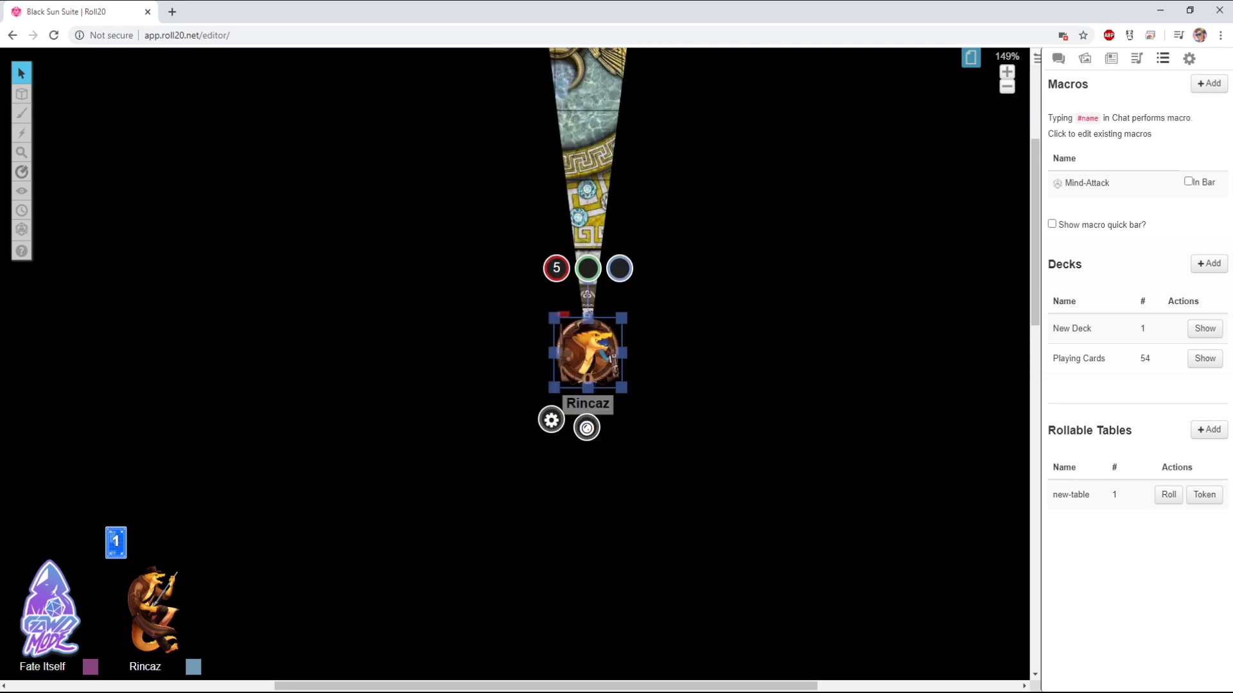
Rotate the Rincaz token a quarter turn so its light cone points at the west wall, and return to the GM view
drag(624, 267, 605, 328)
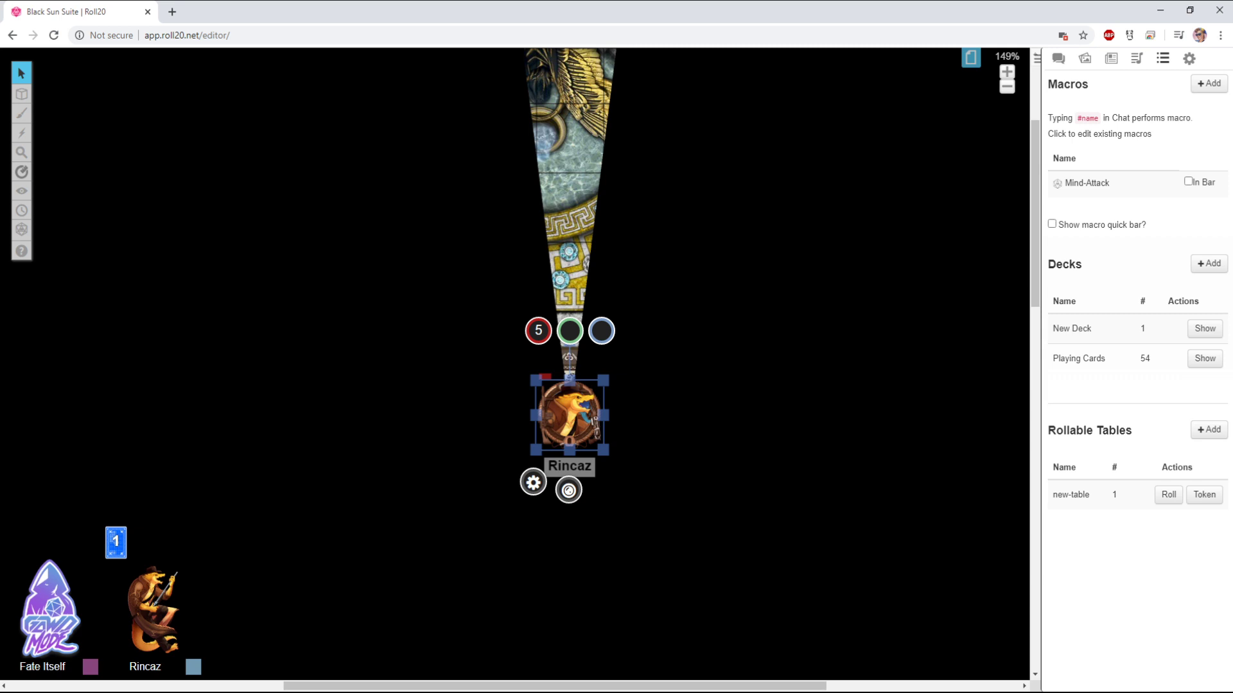
mouse_move(570, 346)
mouse_down()
mouse_move(547, 350)
mouse_move(569, 340)
mouse_up()
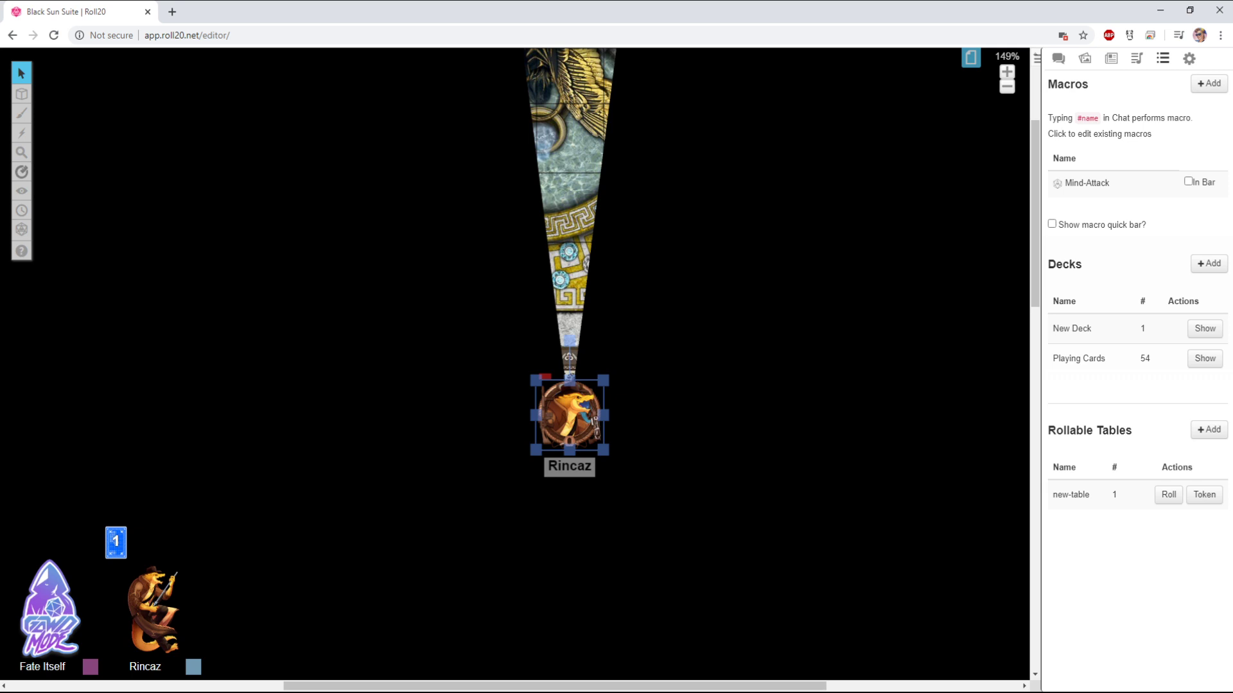
drag(570, 339, 499, 415)
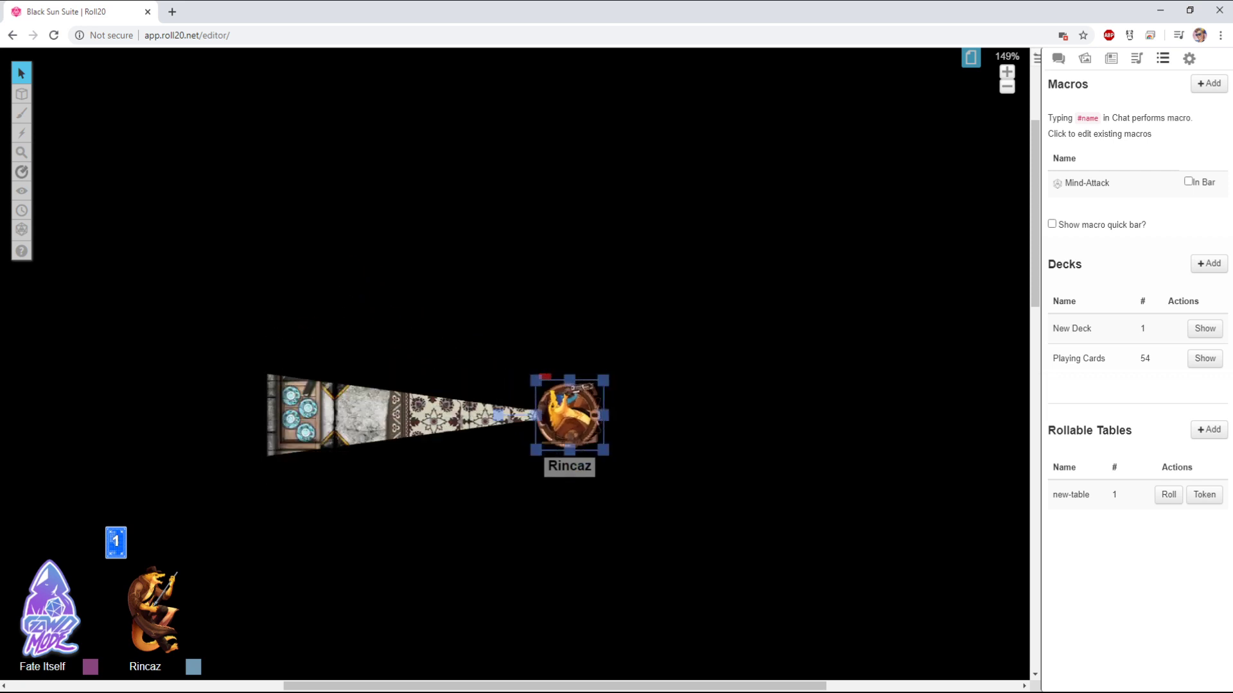
key(Escape)
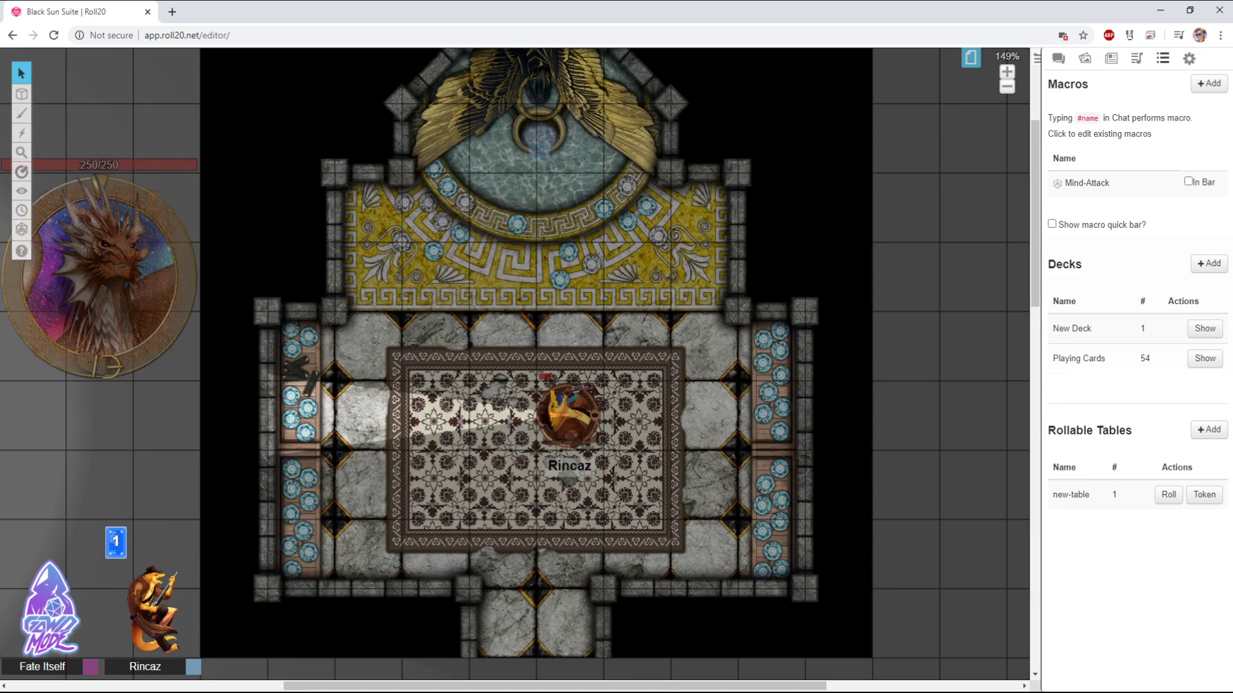
On the GM Info Overlay layer, move the dragon token onto the room's pool and shrink it to two by two squares
scroll(514, 363, left, 2)
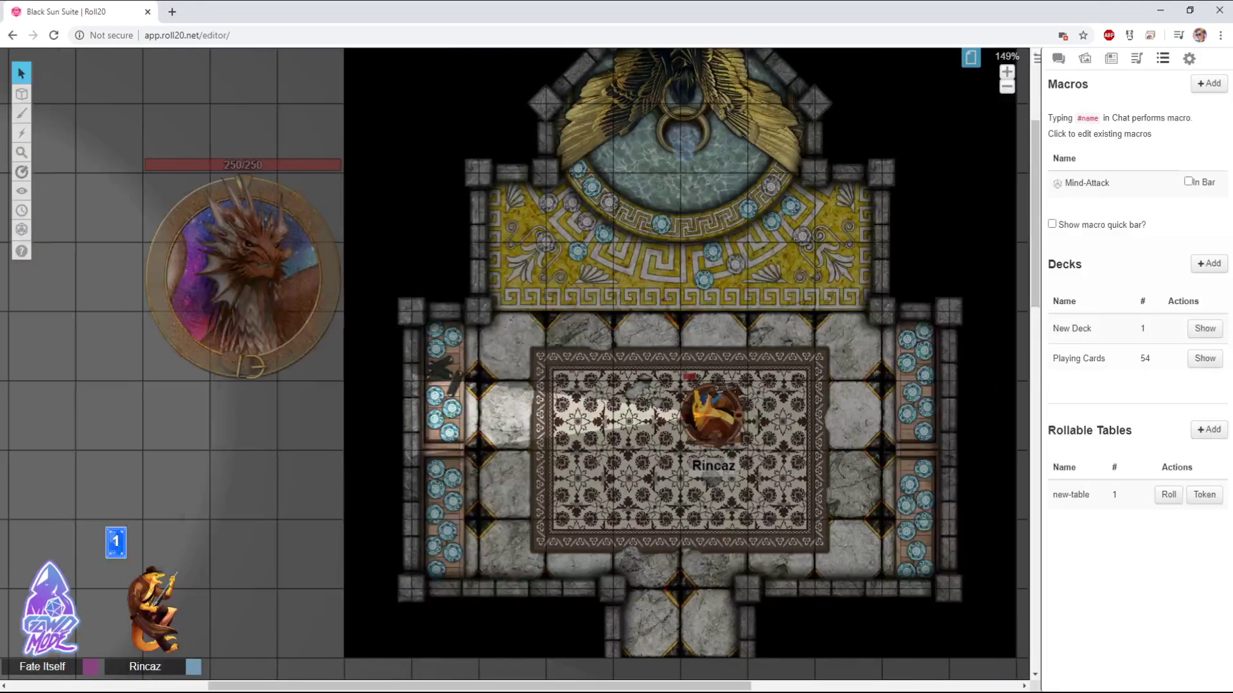
mouse_move(21, 94)
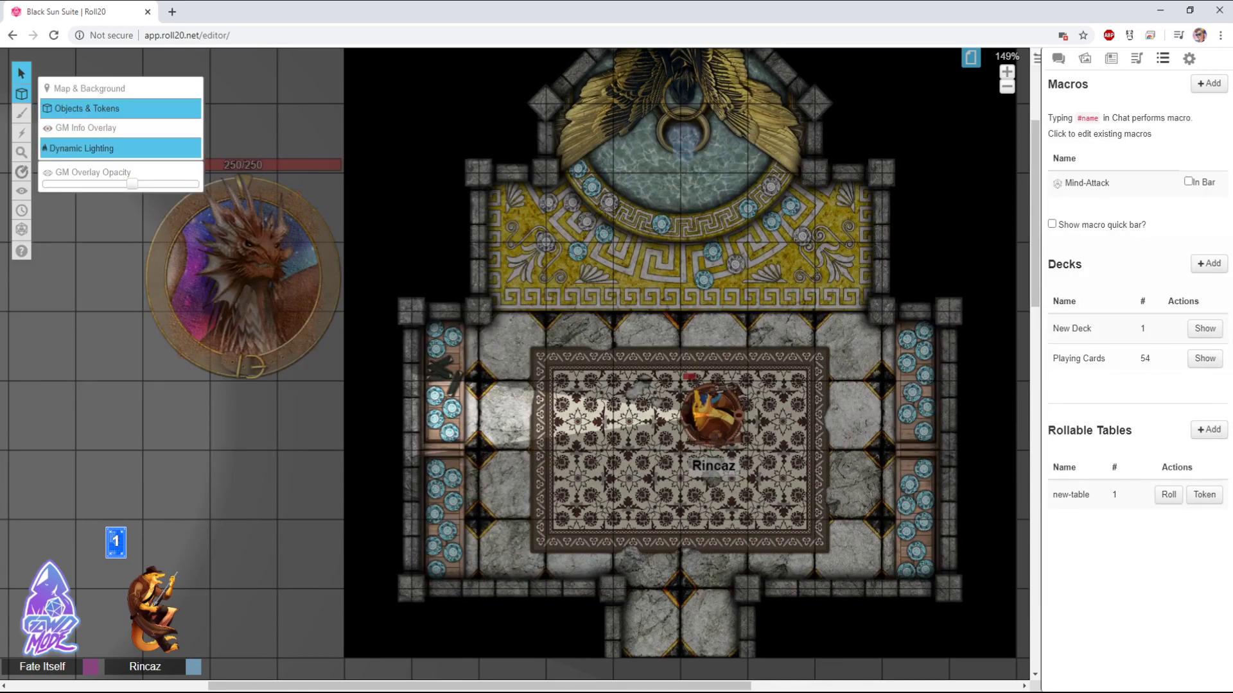
click(83, 127)
drag(242, 276, 645, 138)
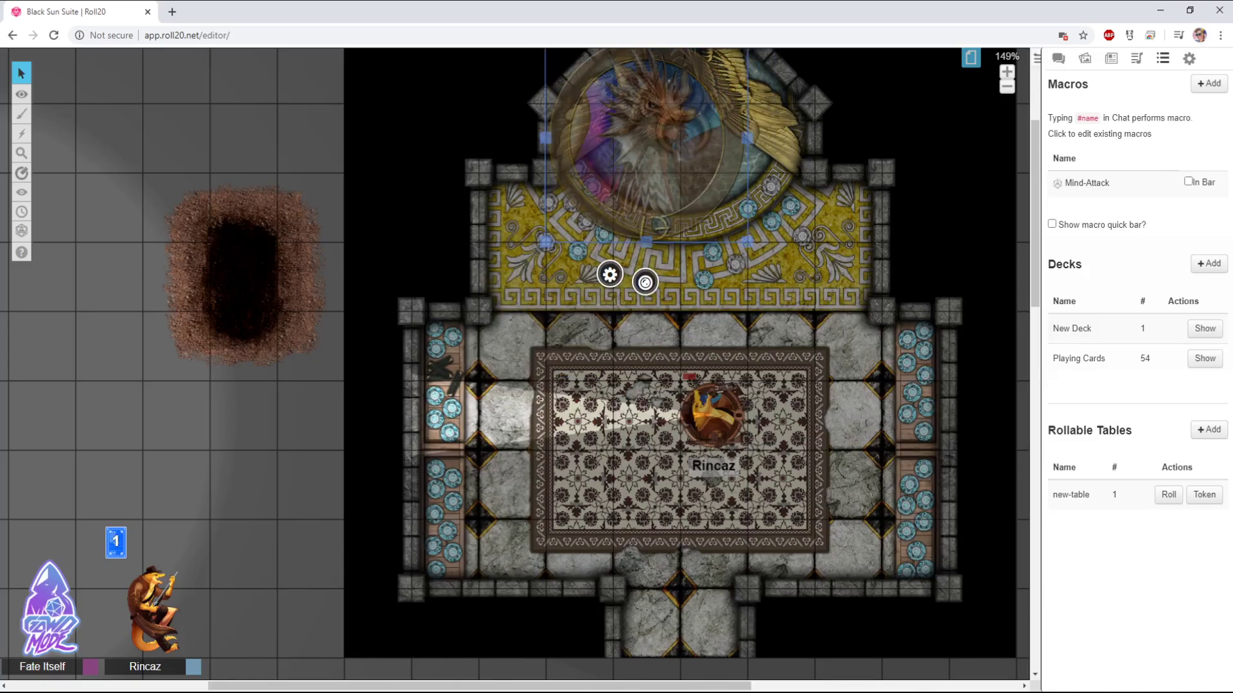
drag(545, 241, 613, 172)
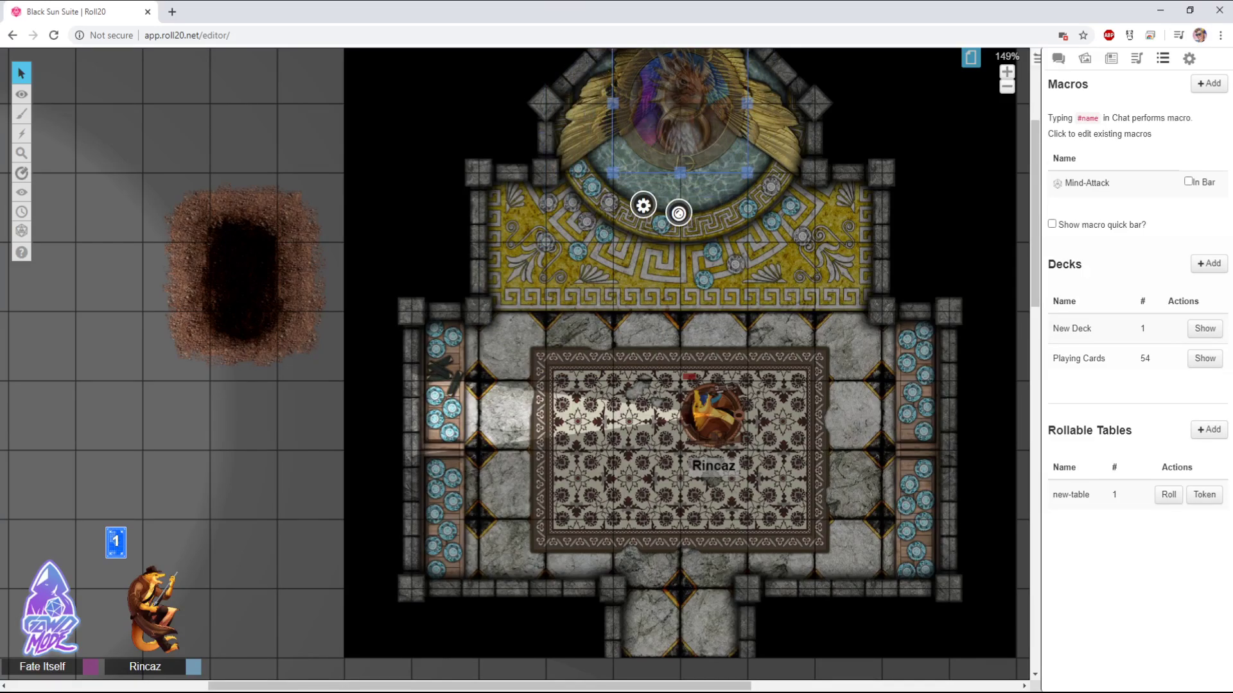
drag(680, 109, 682, 173)
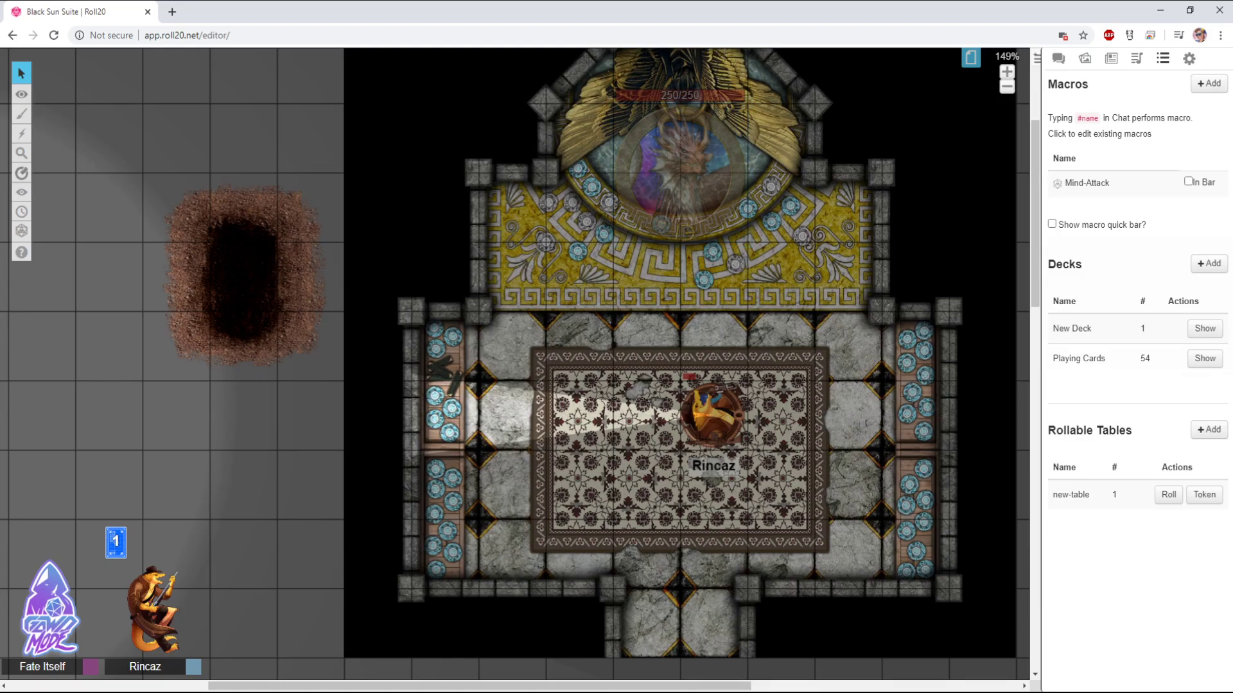
Transfer the dragon token from the GM Info Overlay layer to the Objects & Tokens layer
right_click(705, 146)
mouse_move(740, 214)
click(803, 217)
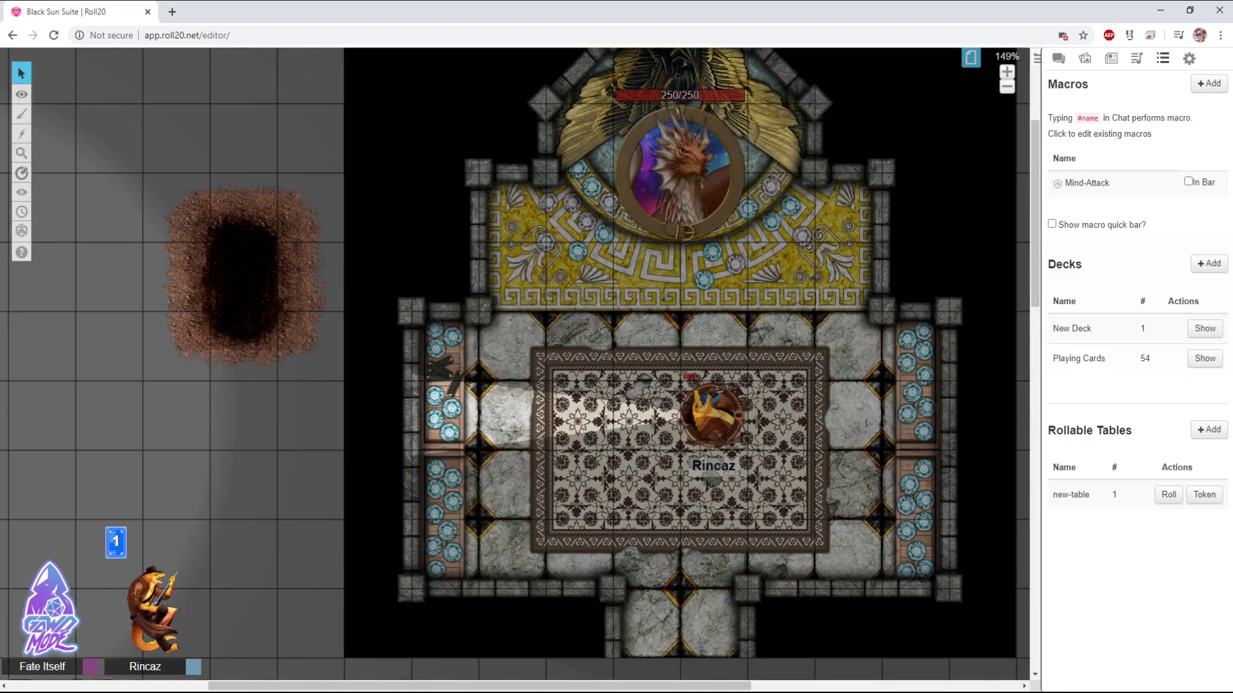
On the Objects & Tokens layer, set the pink-haired woman token's emitted light radius to 5 ft and save the changes
scroll(515, 364, left, 5)
mouse_move(21, 94)
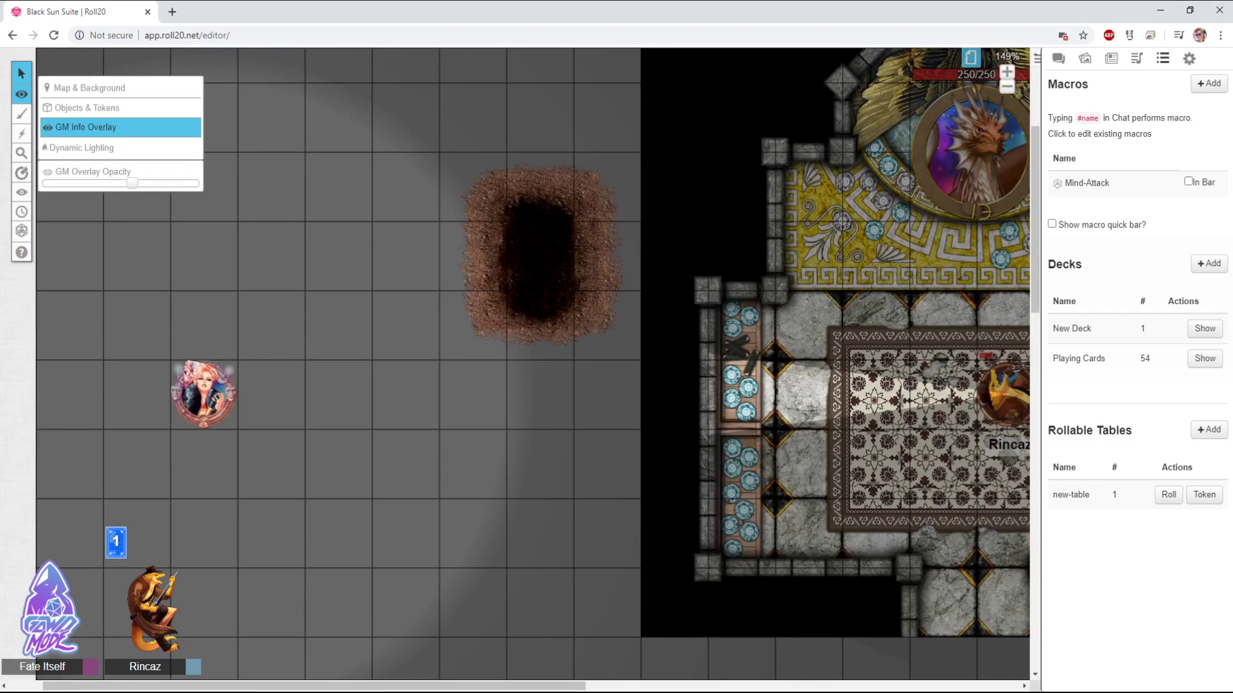
click(77, 108)
double_click(204, 394)
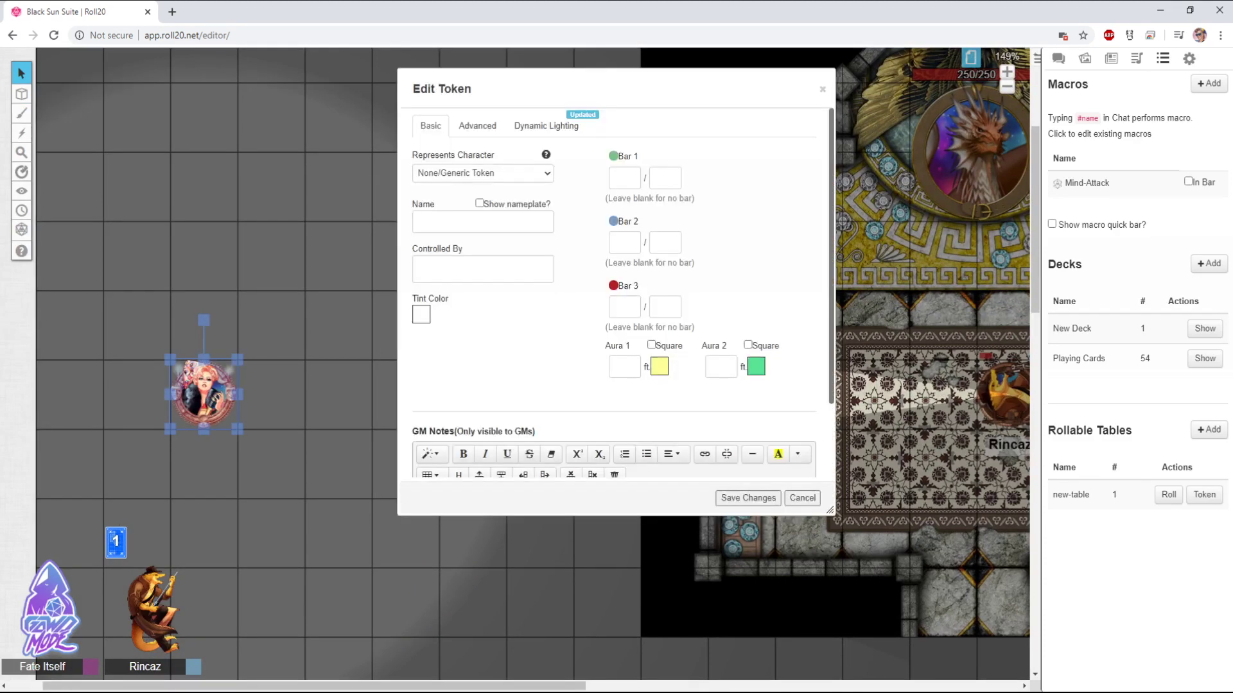
click(476, 126)
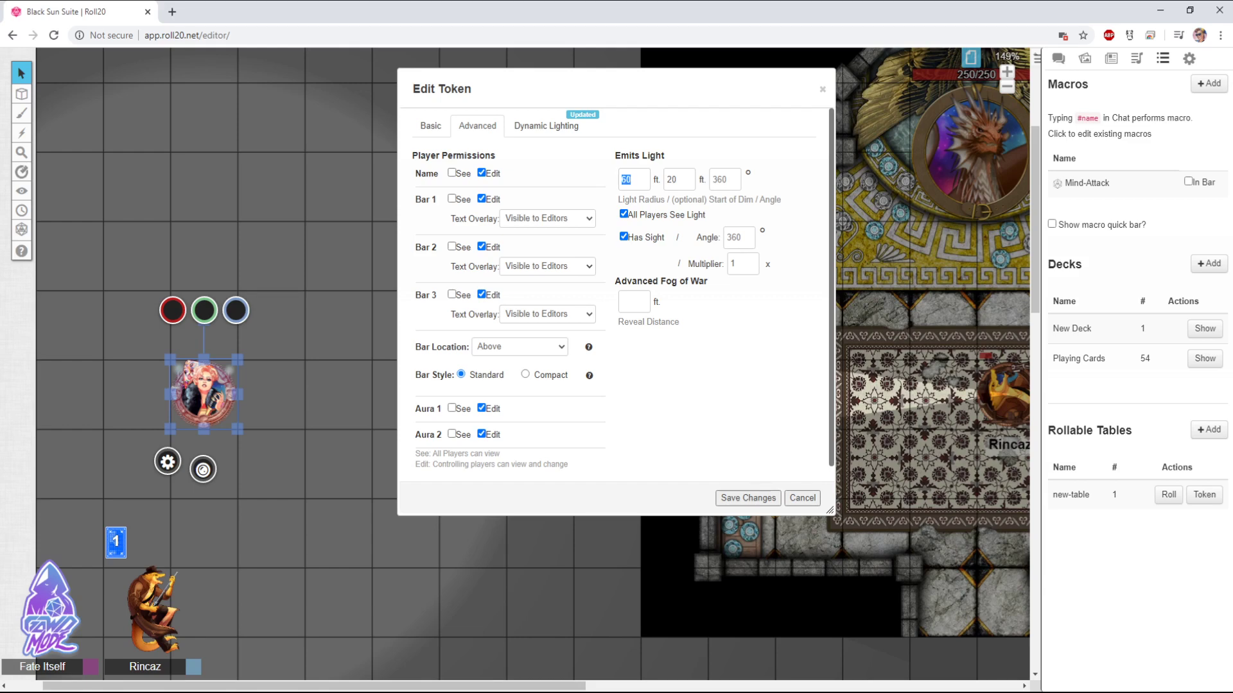
double_click(626, 179)
text(5)
key(Tab)
click(748, 499)
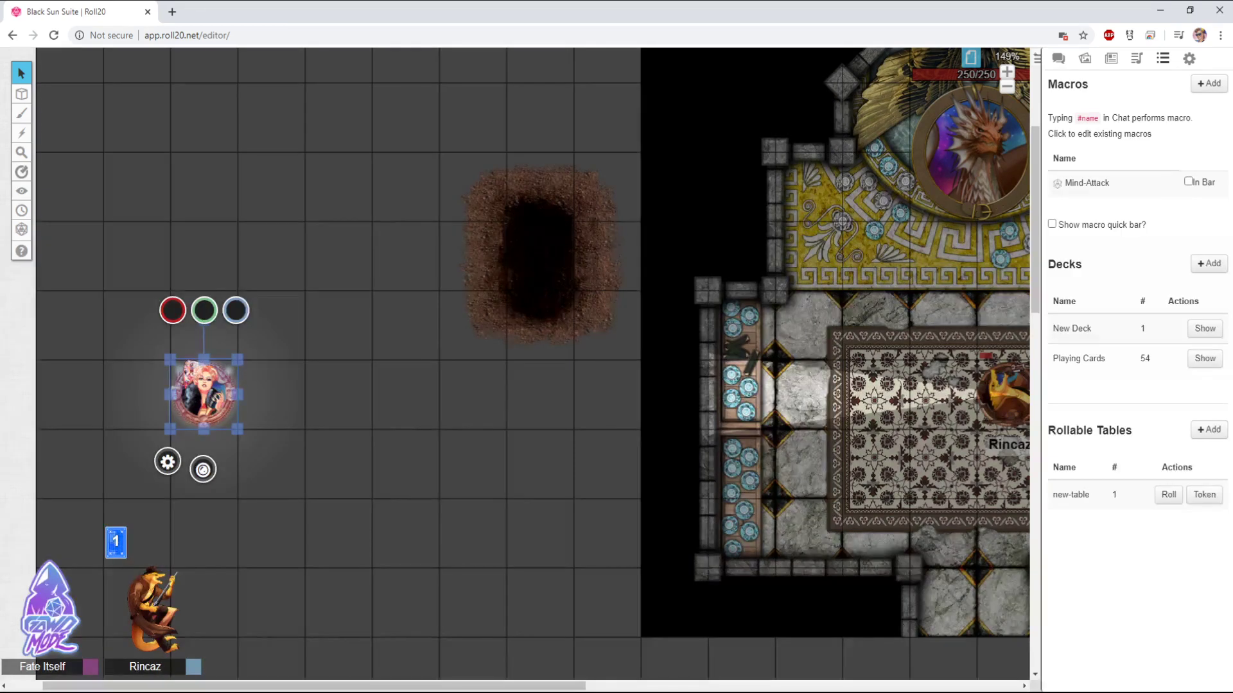
Move the pink-haired woman token in stages to the open grid south of the temple, previewing its line of sight along the way
drag(204, 394, 540, 533)
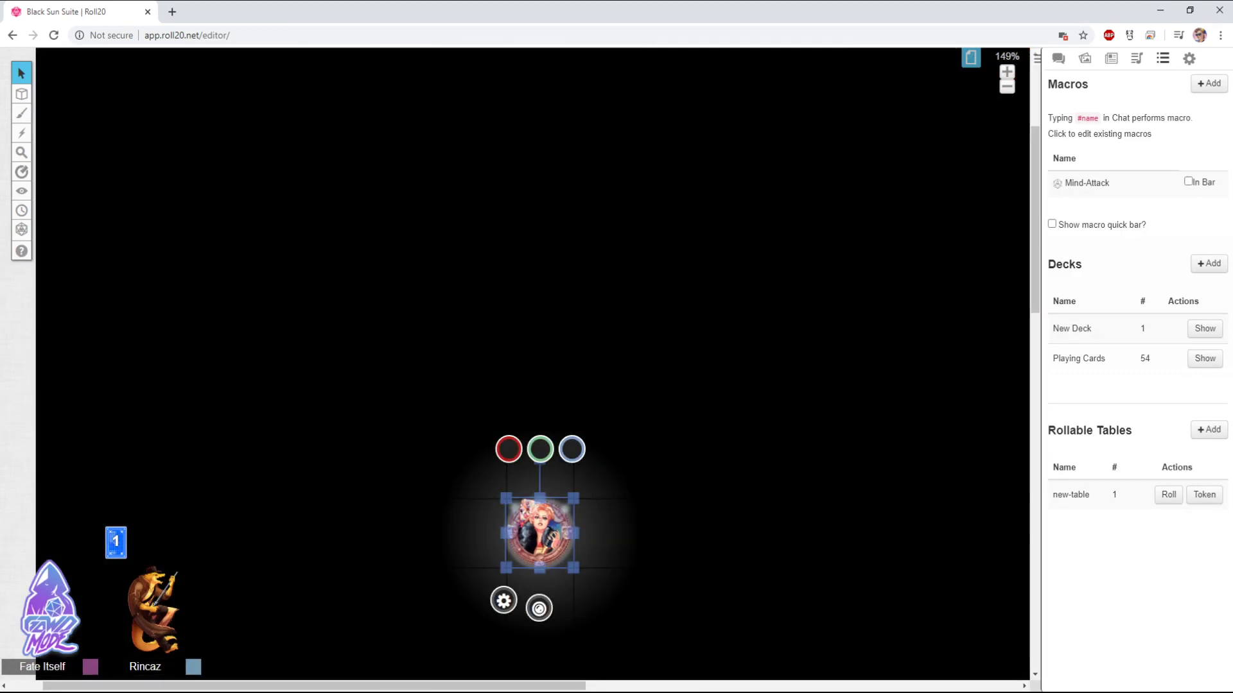
key(Escape)
scroll(533, 362, down, 3)
scroll(533, 362, right, 2)
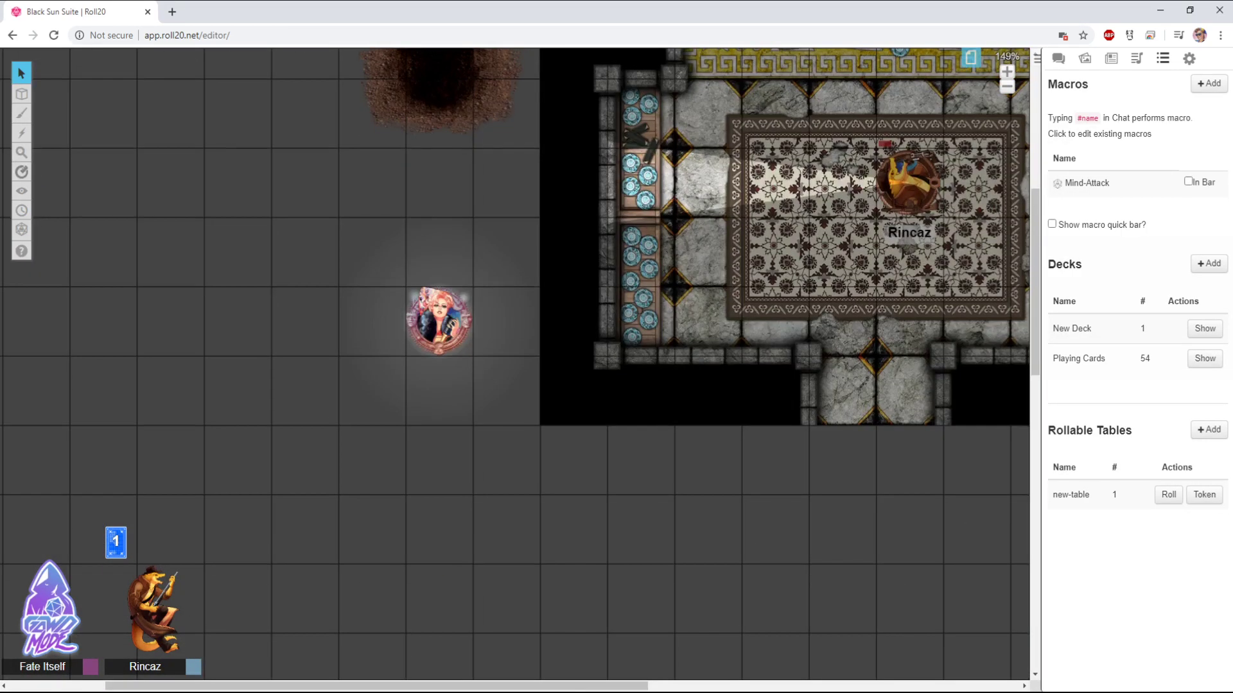
drag(439, 321, 775, 530)
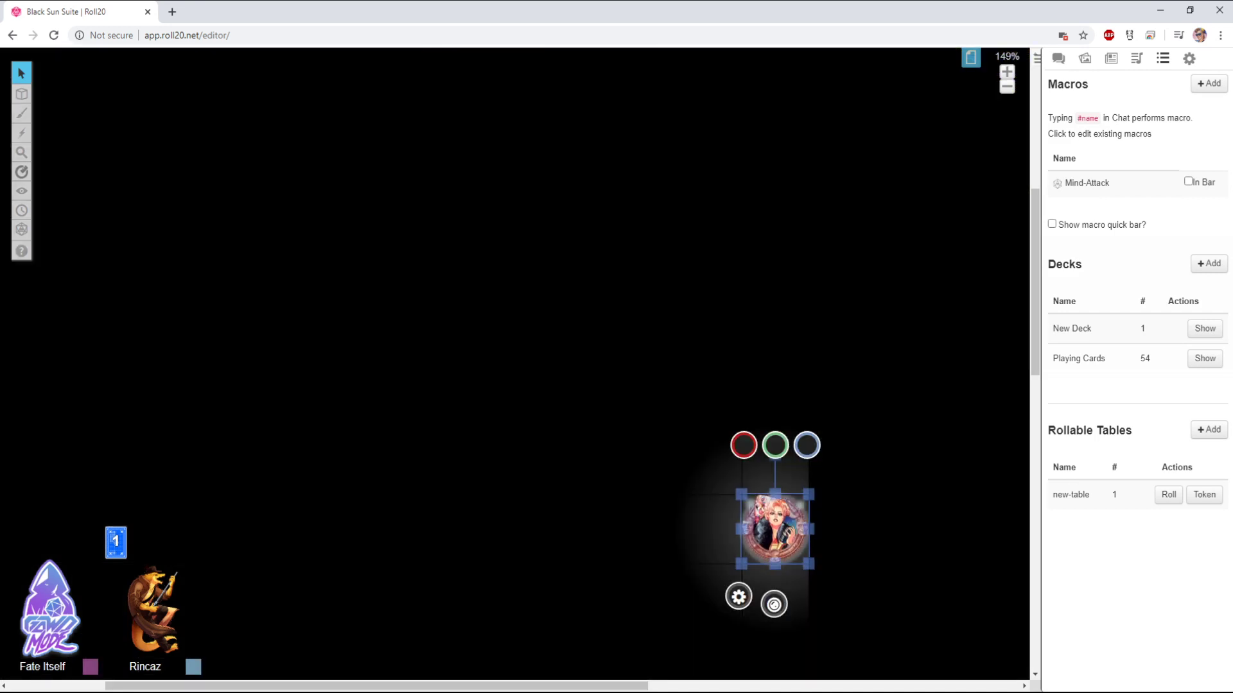
scroll(513, 362, right, 3)
key(Escape)
drag(540, 510, 607, 581)
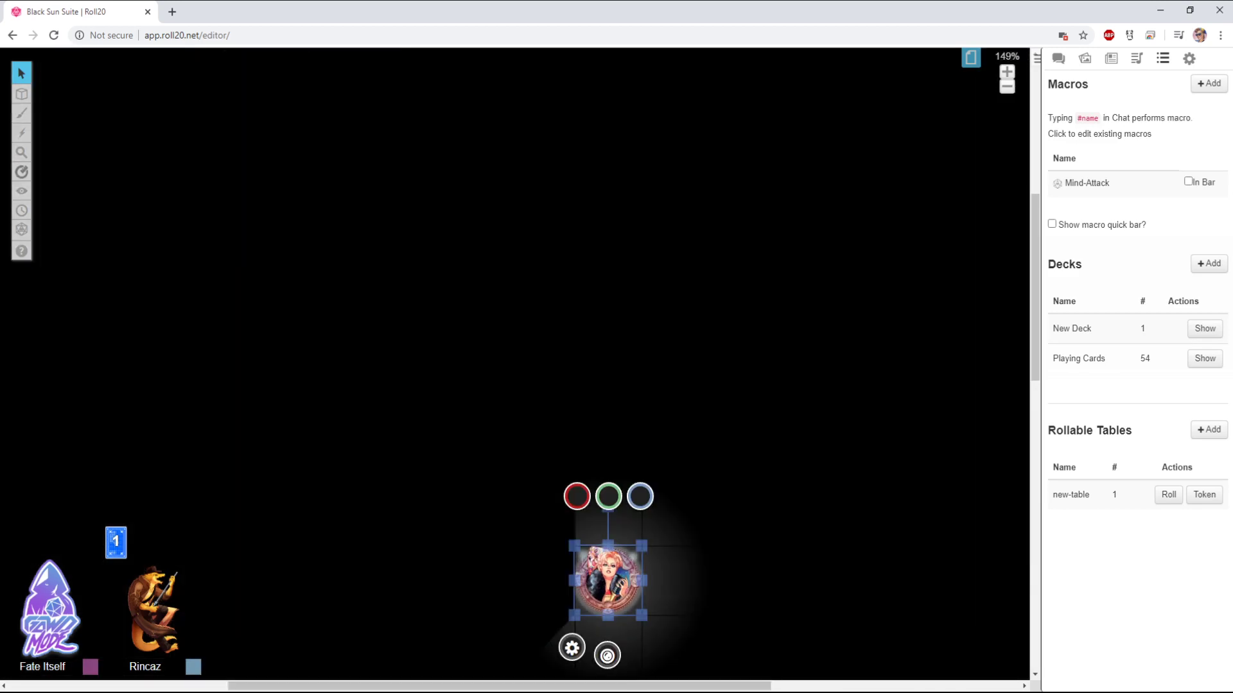
key(Escape)
scroll(514, 363, down, 2)
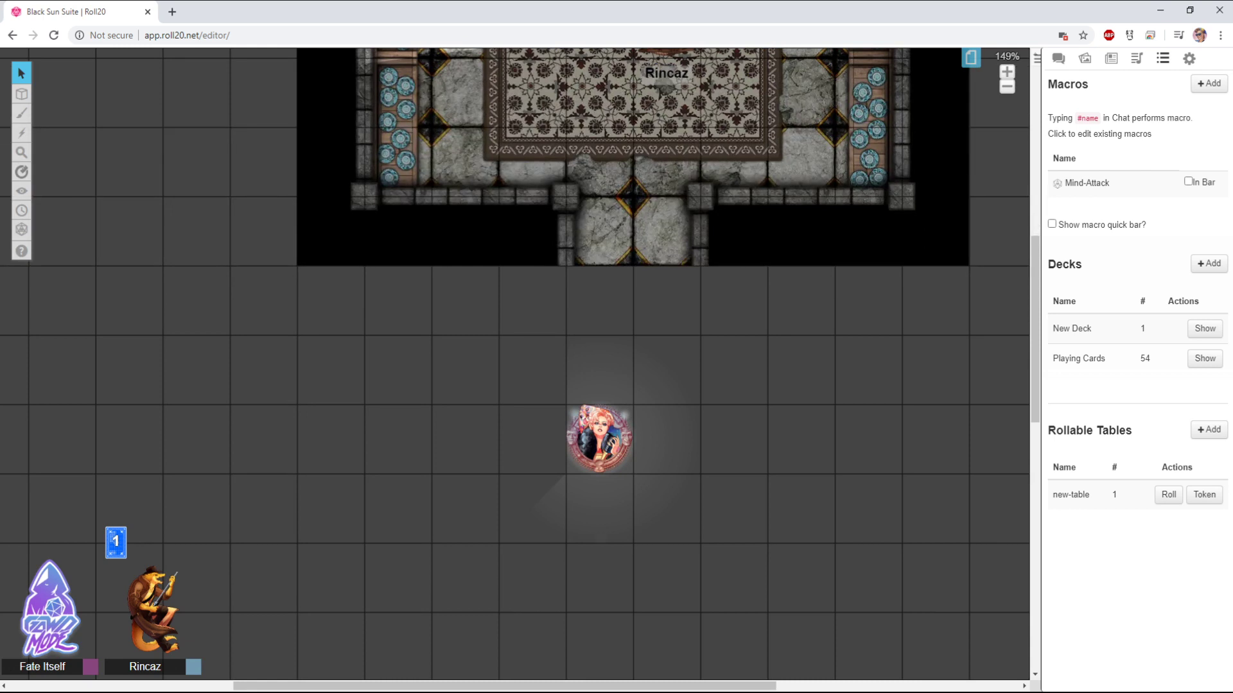
drag(599, 439, 532, 506)
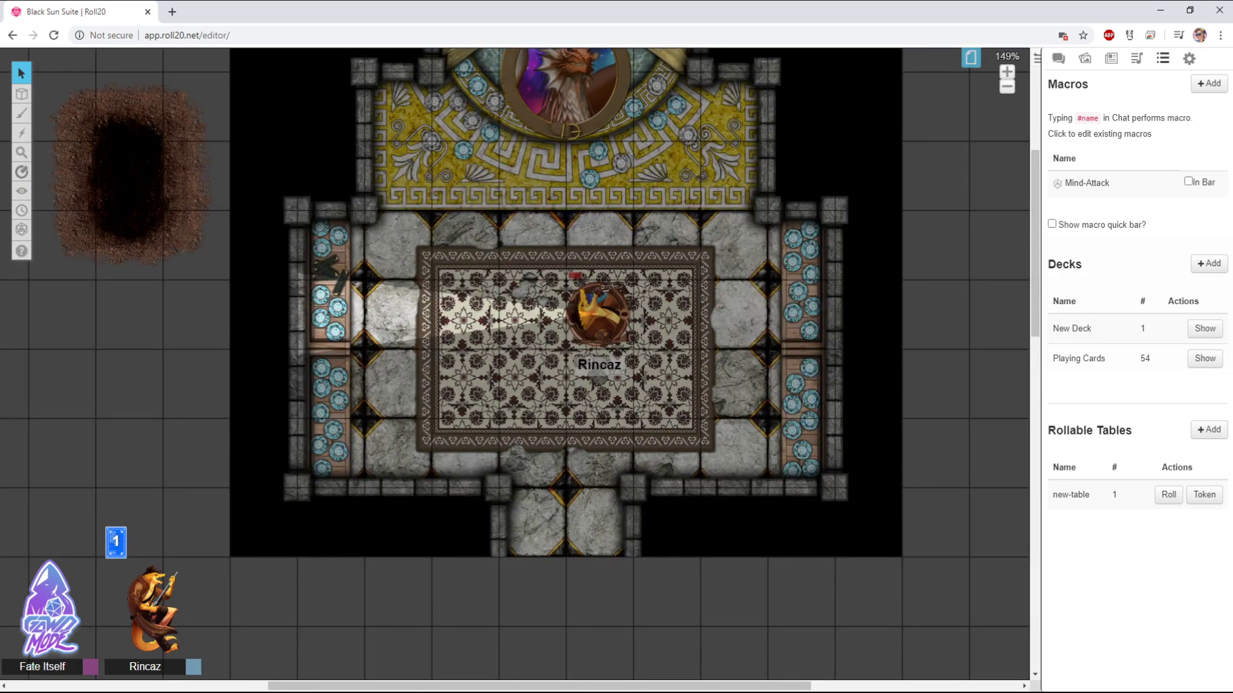
mouse_move(21, 94)
scroll(515, 363, down, 4)
scroll(515, 364, up, 7)
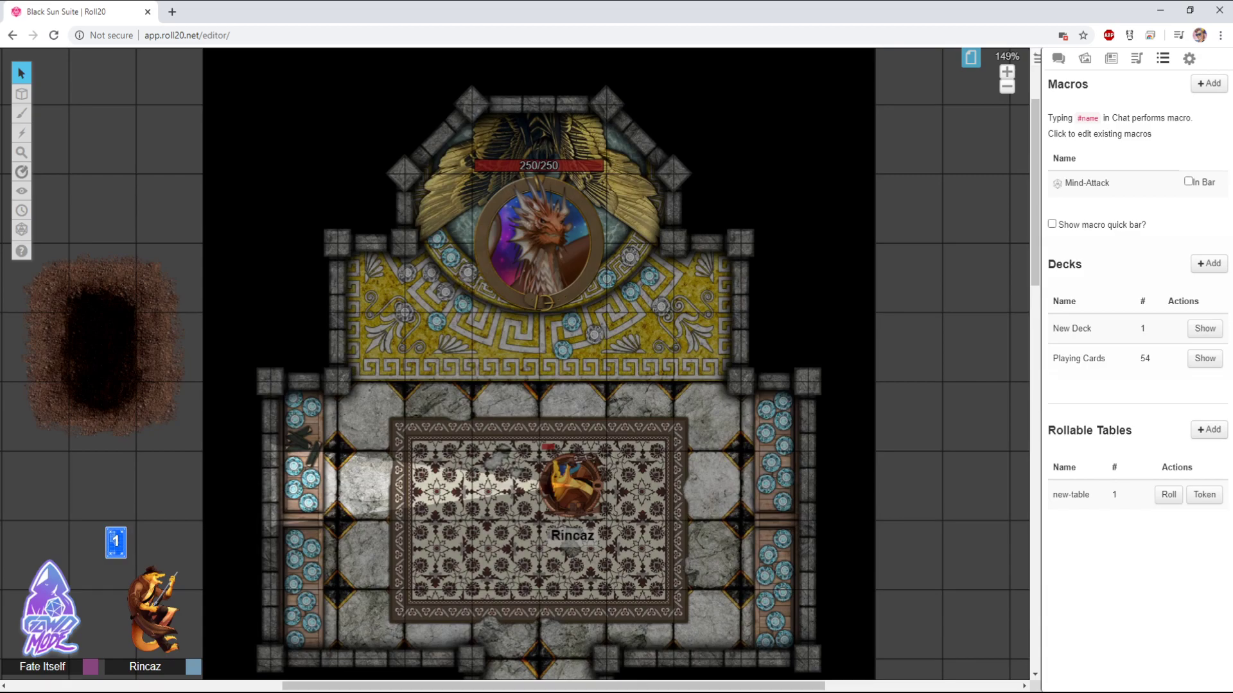
click(283, 568)
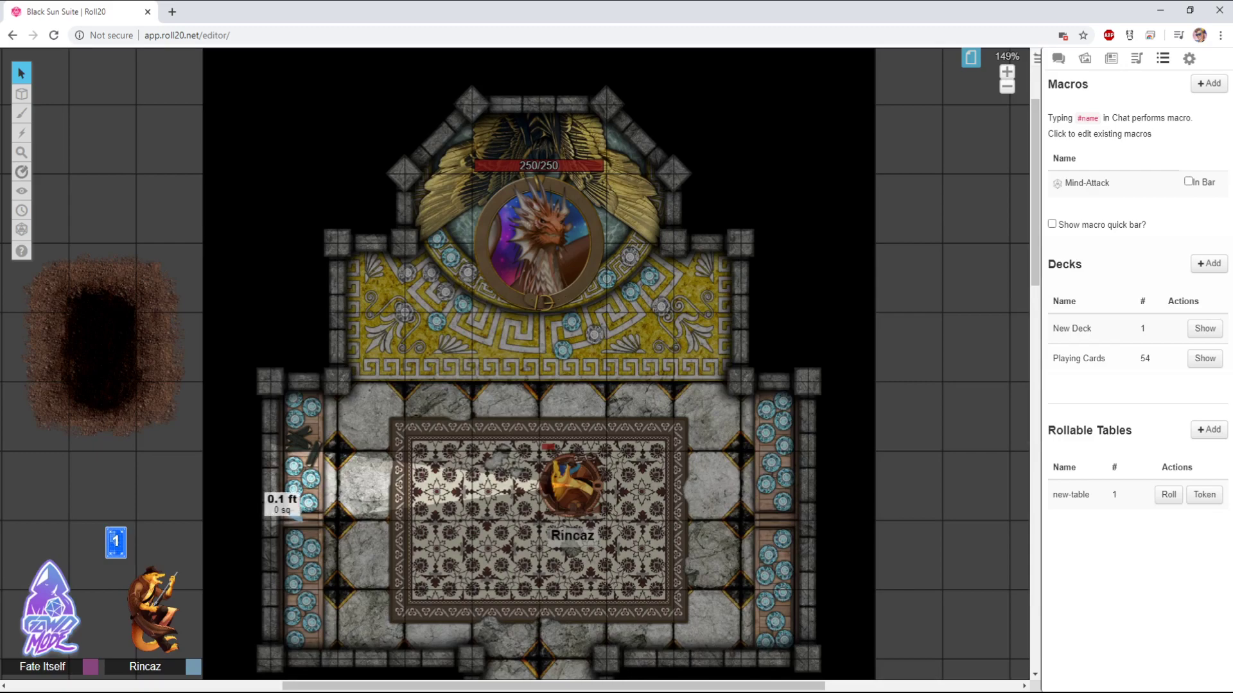
drag(270, 303, 282, 504)
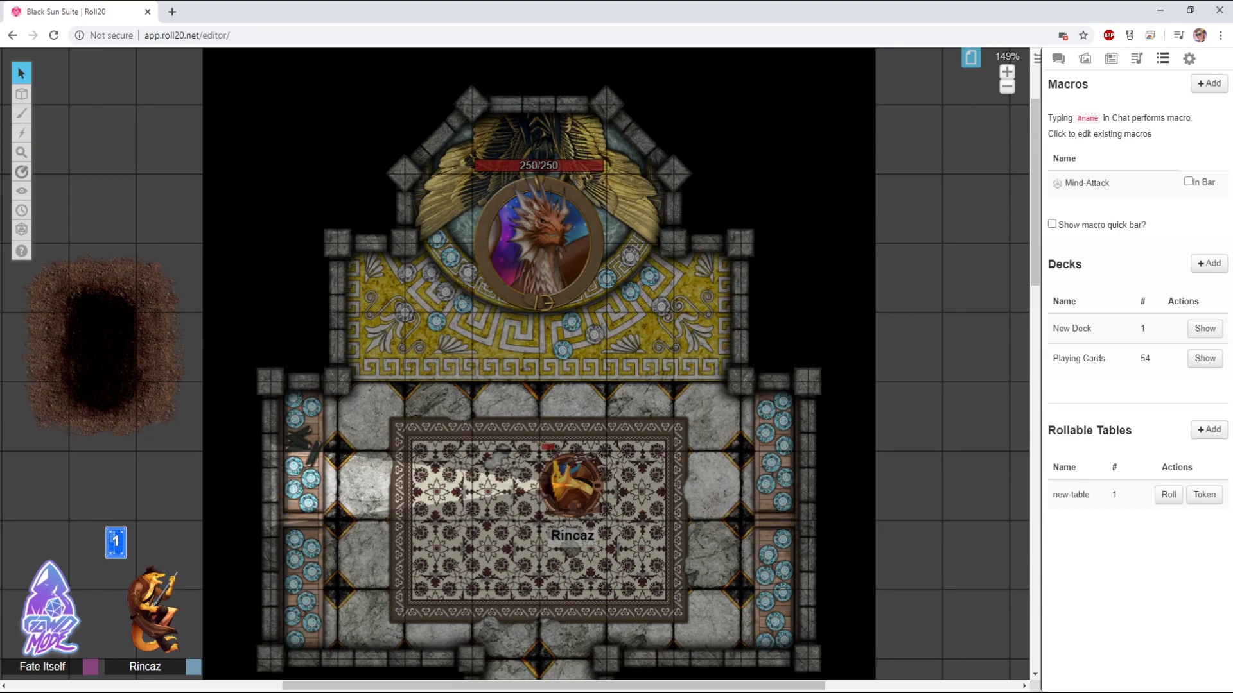
drag(218, 512, 411, 512)
drag(218, 604, 366, 605)
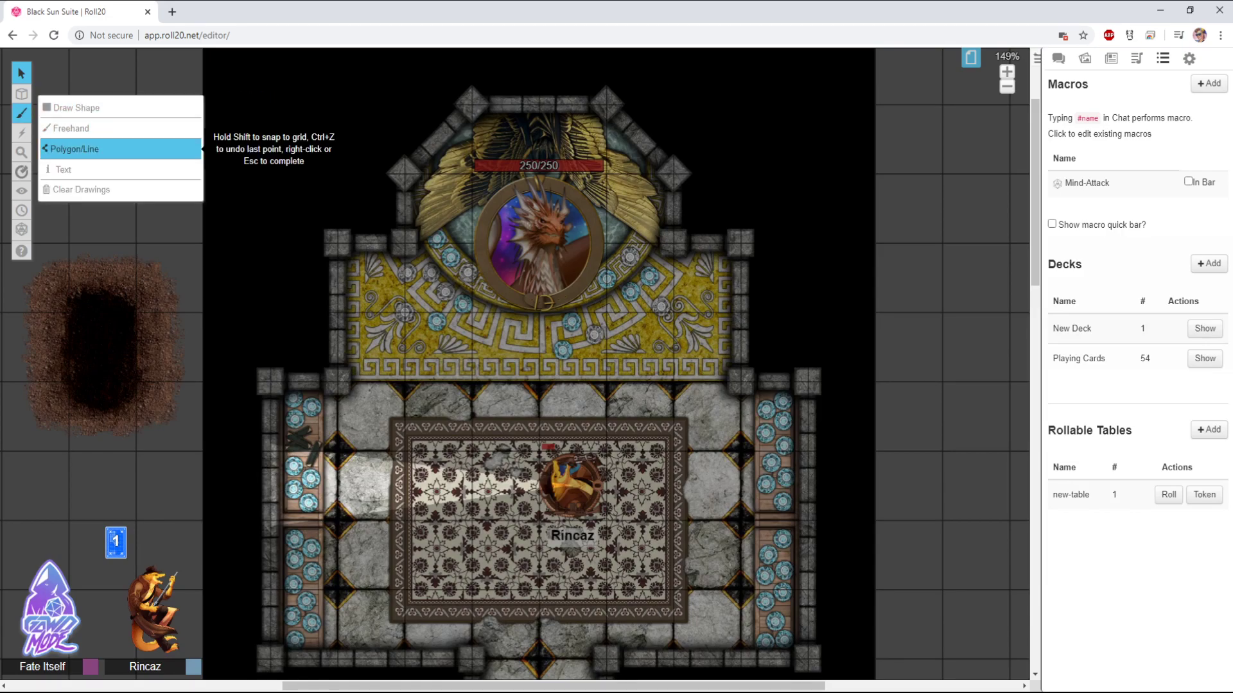
On the Dynamic Lighting layer, draw two short purple polygon lines along the boundary between the carpeted room and the gold-tiled alcove
click(75, 149)
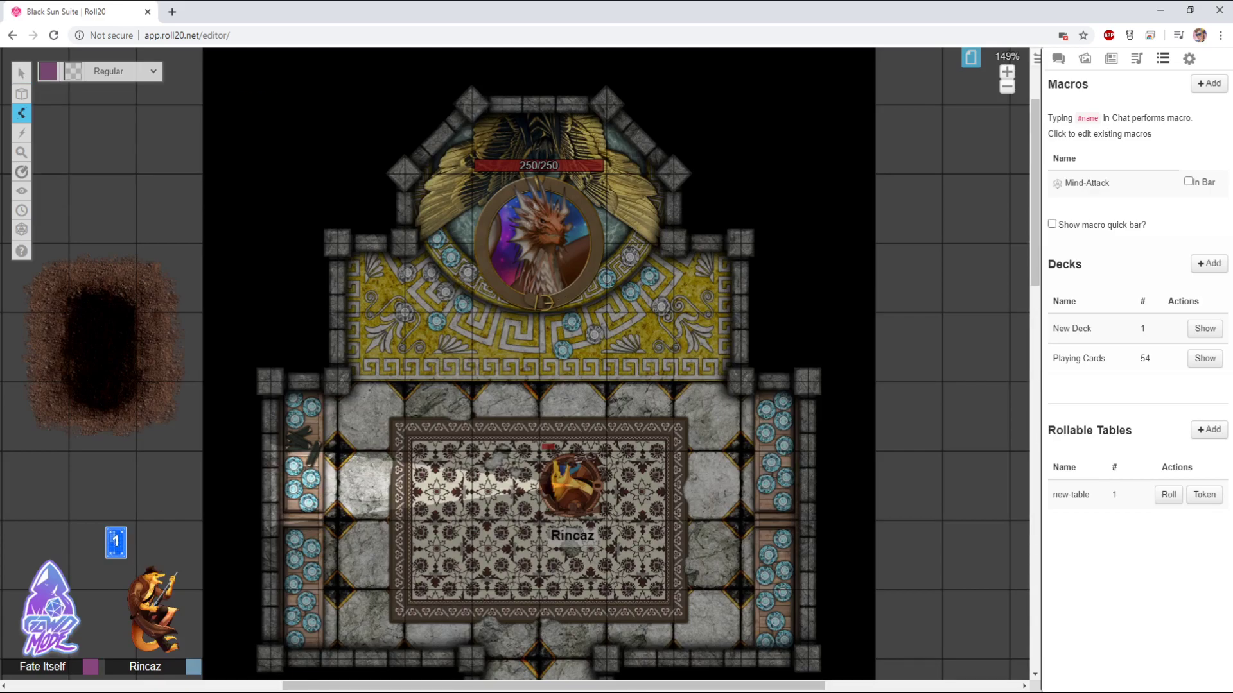
mouse_move(22, 93)
click(83, 148)
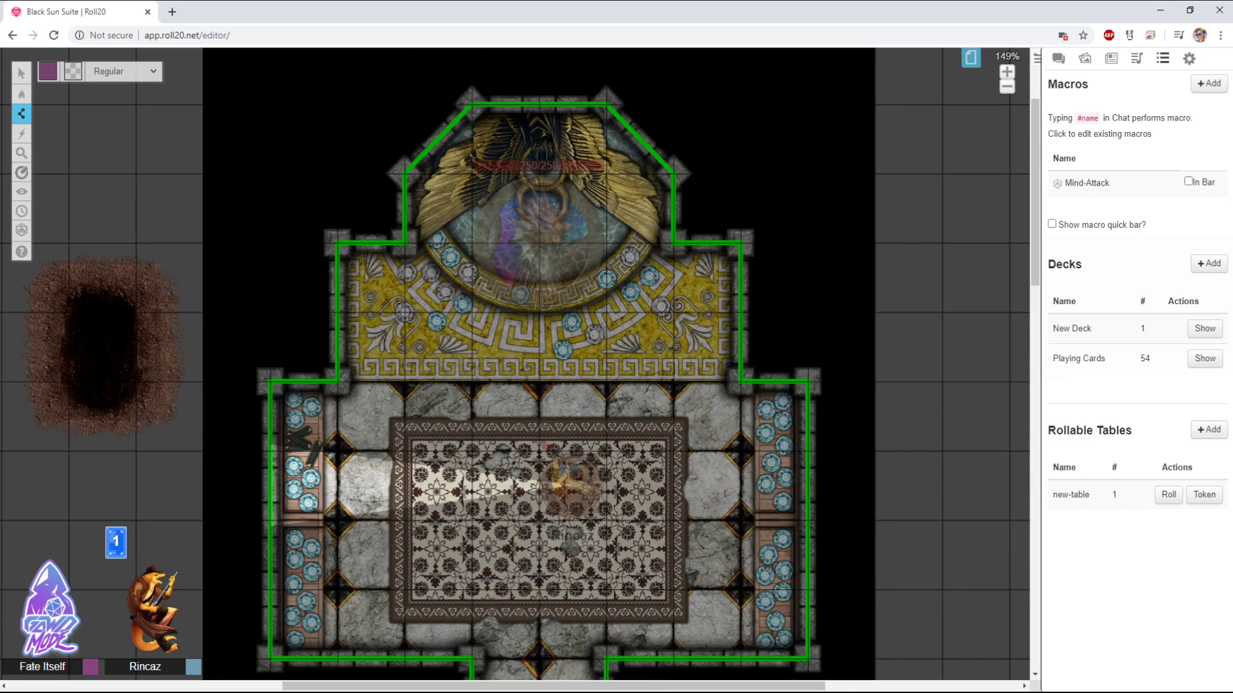
mouse_move(21, 113)
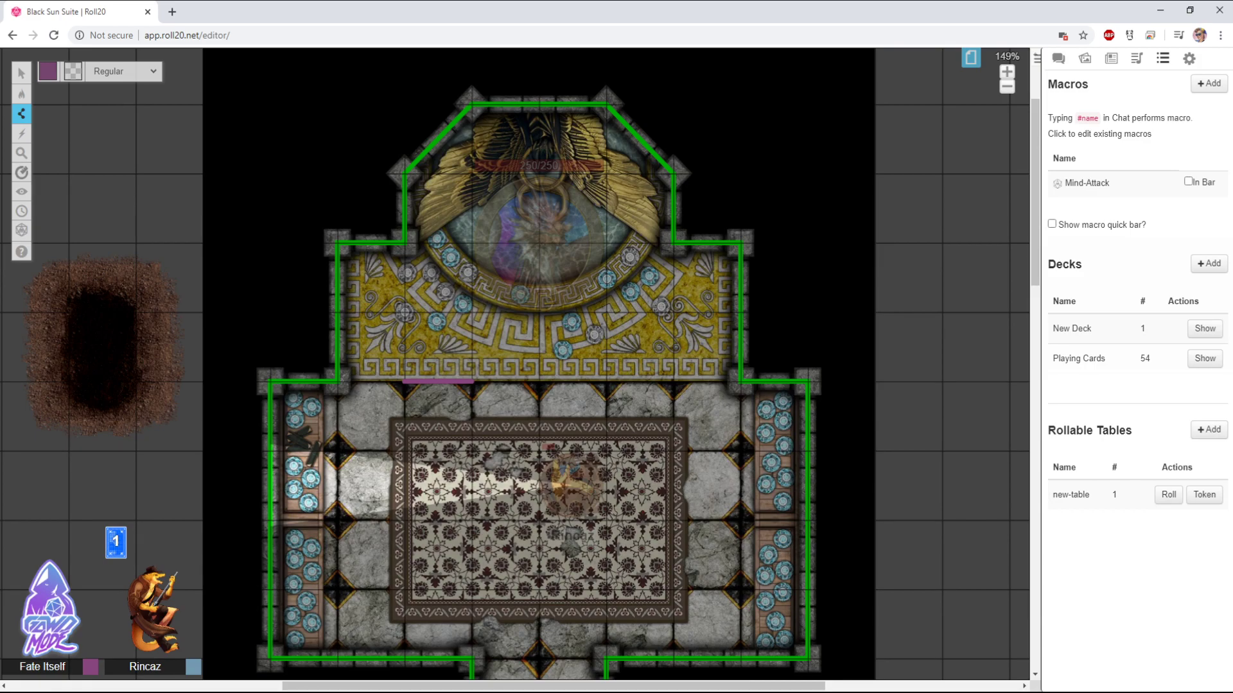
right_click(472, 382)
Return to the Objects & Tokens layer, select the Rincaz token and preview its line of sight
mouse_move(22, 94)
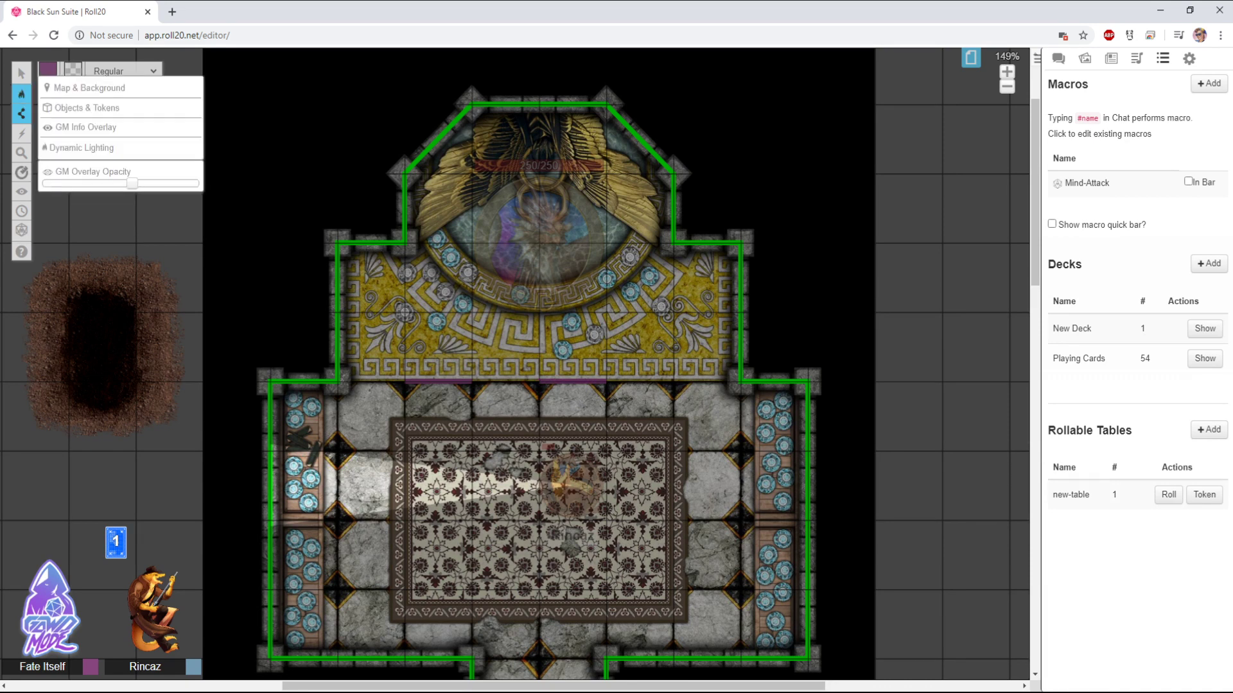
click(71, 108)
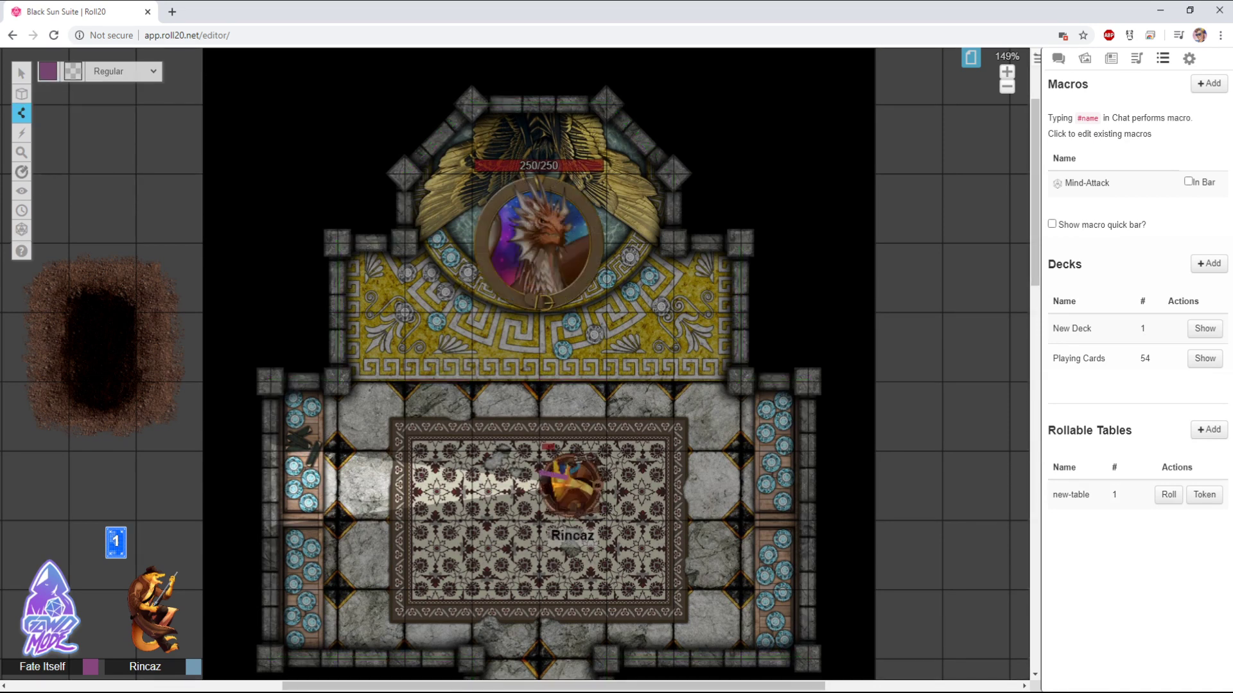
right_click(567, 478)
click(96, 63)
click(571, 485)
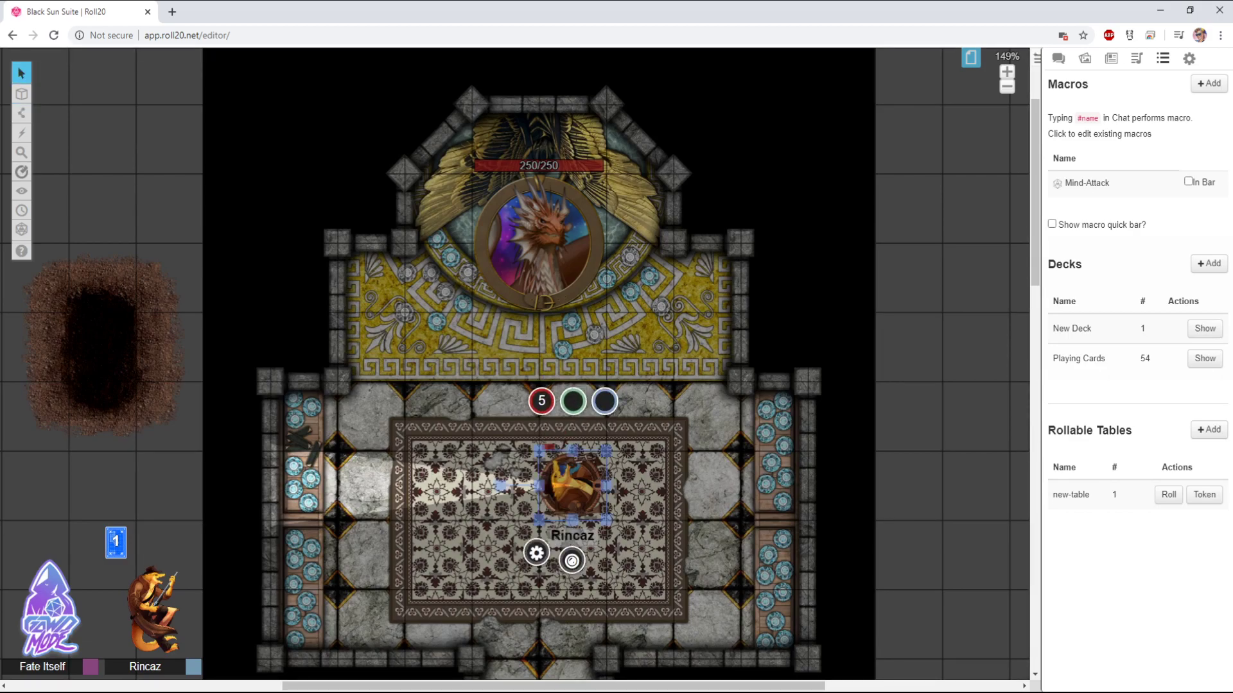
key(ctrl+l)
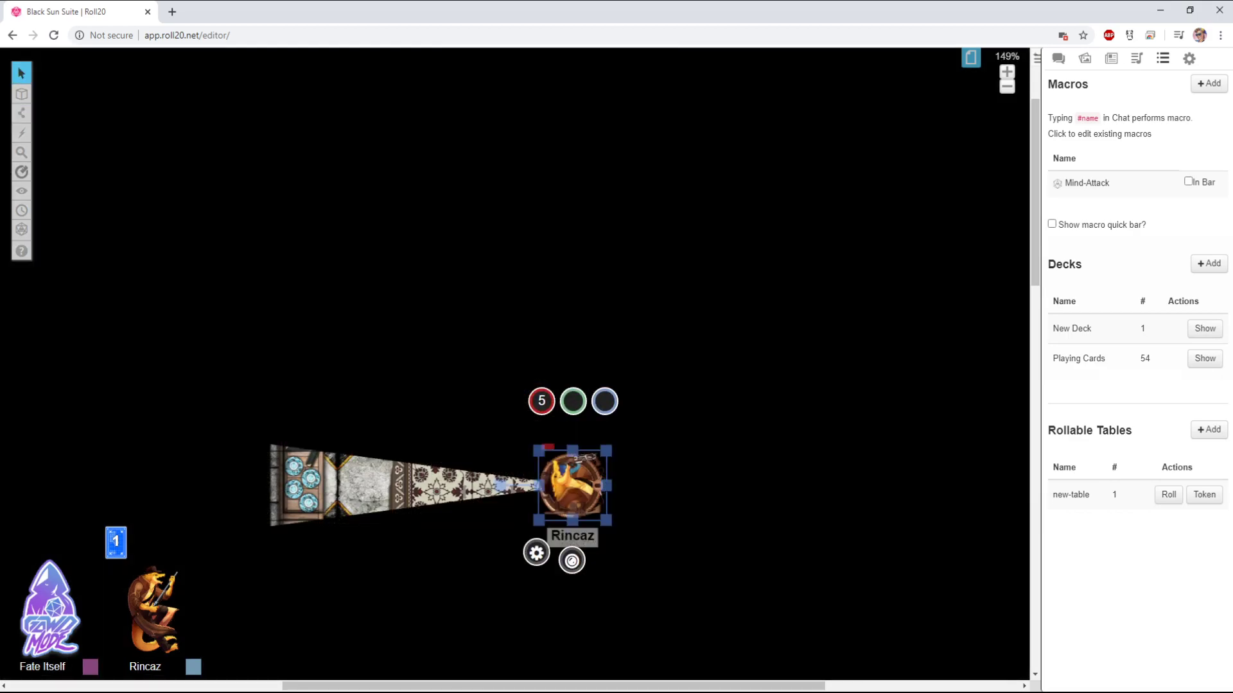
mouse_move(500, 485)
mouse_down()
mouse_move(522, 434)
mouse_move(501, 485)
mouse_up()
click(502, 482)
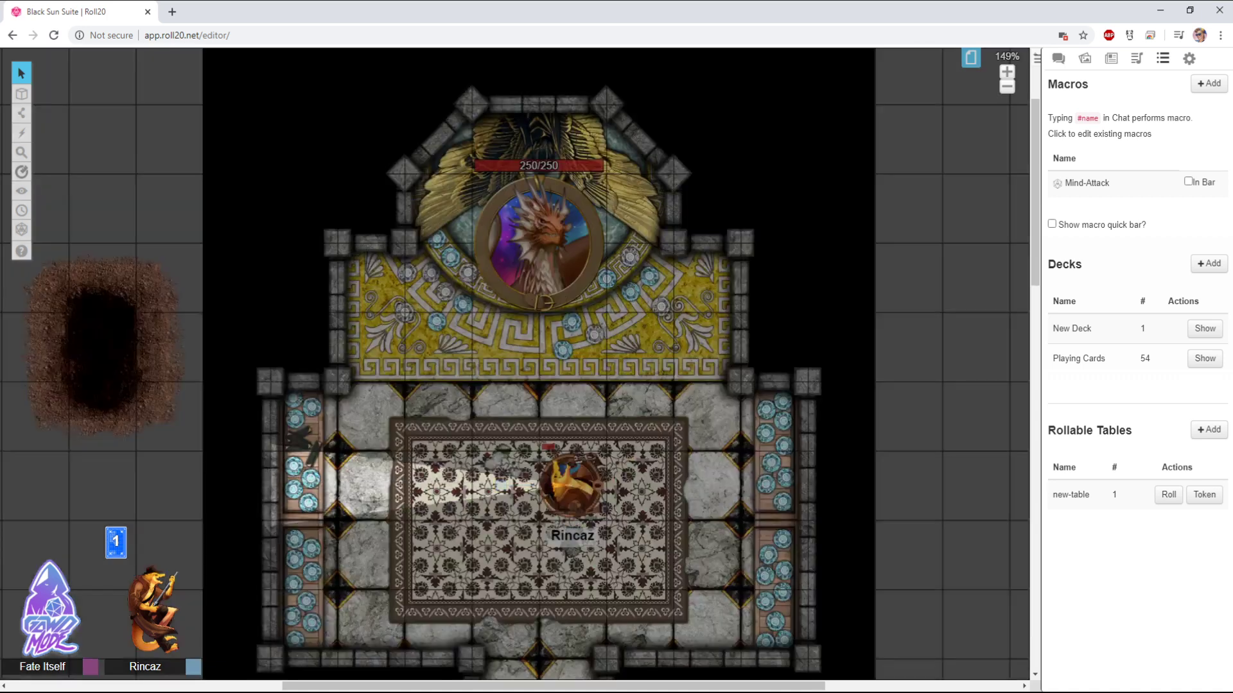
Delete both short purple lines from the Dynamic Lighting layer and return to the Objects & Tokens layer
mouse_move(21, 94)
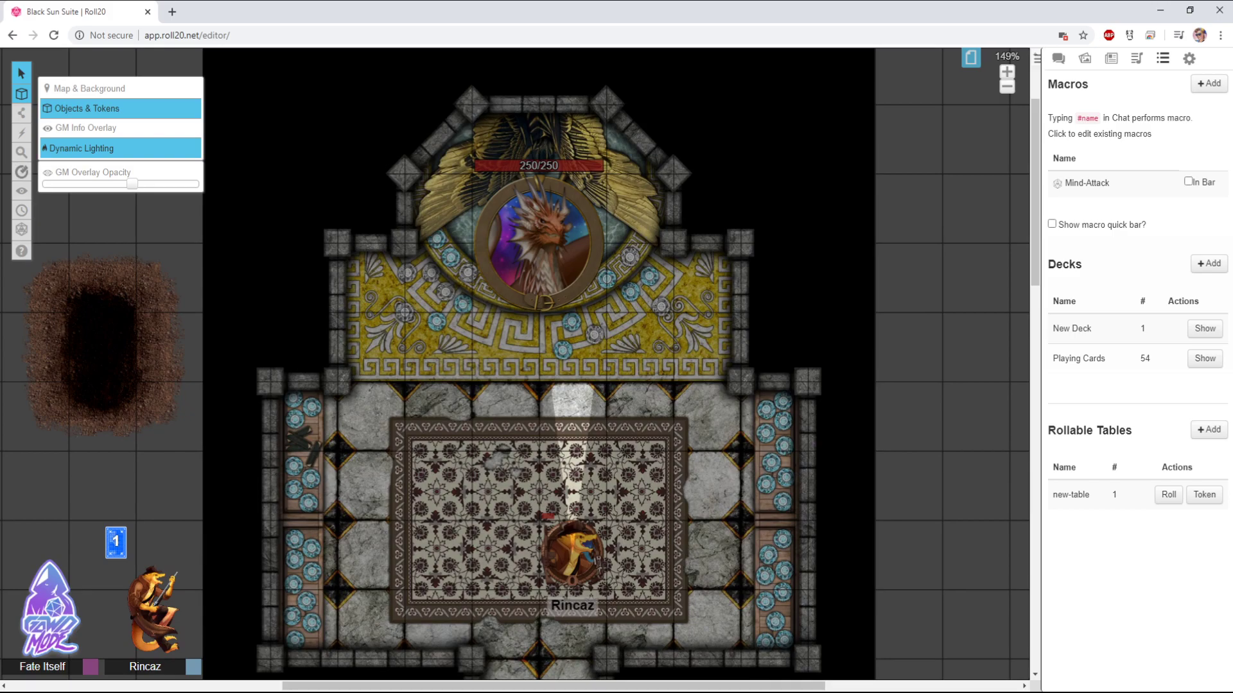
click(77, 148)
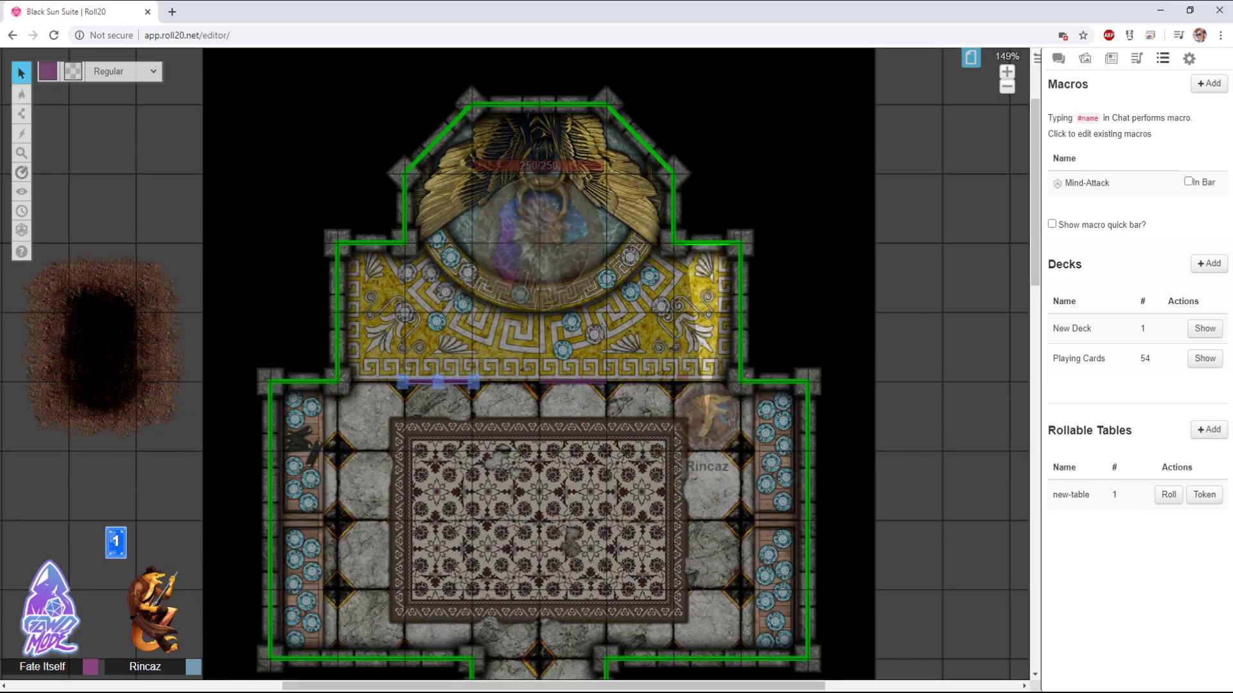
key(Delete)
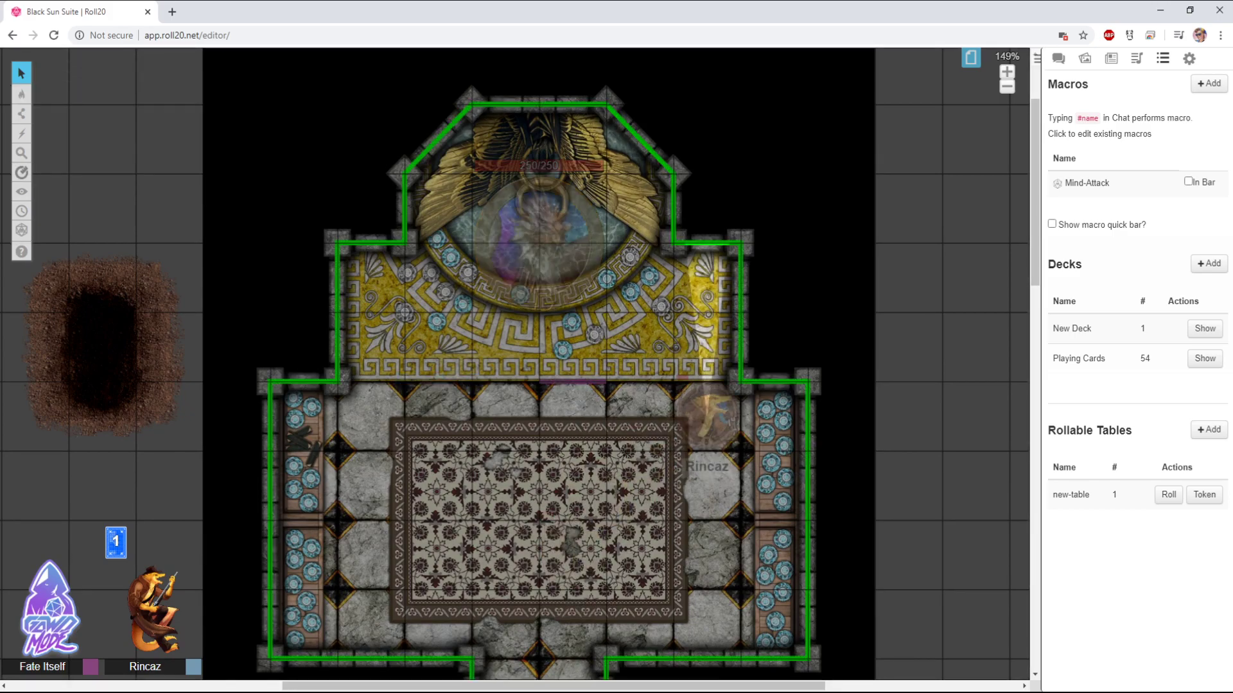
click(572, 382)
key(Delete)
mouse_move(21, 94)
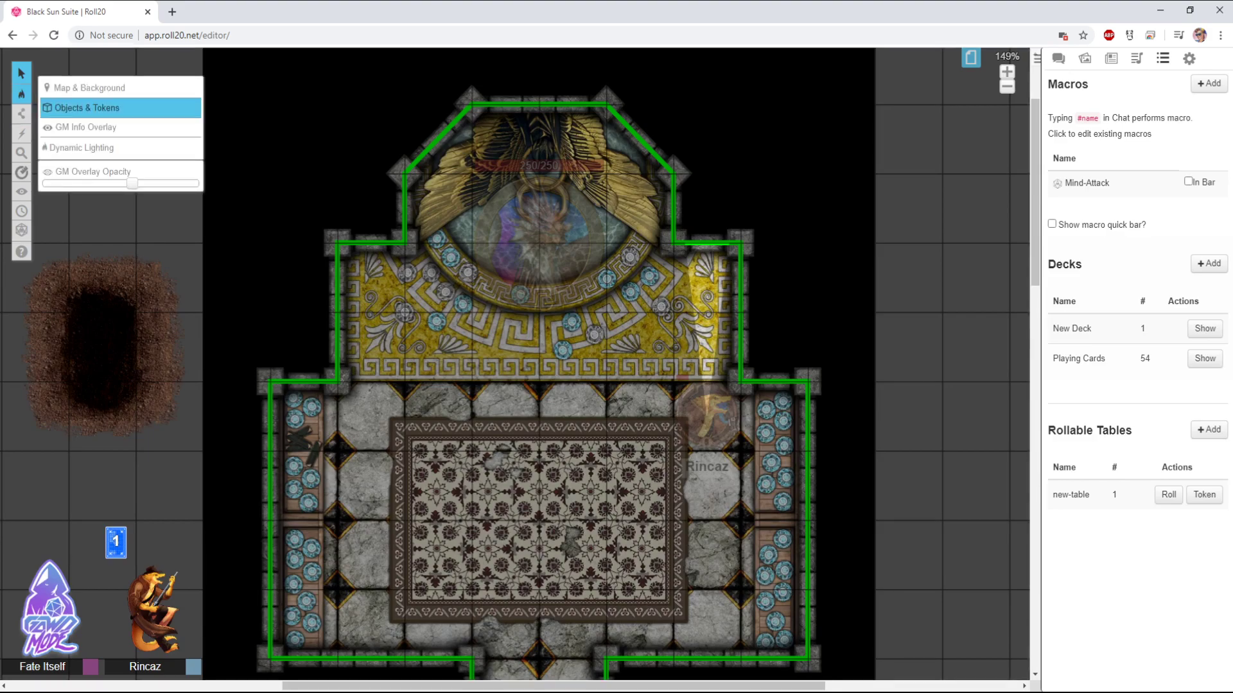
click(71, 108)
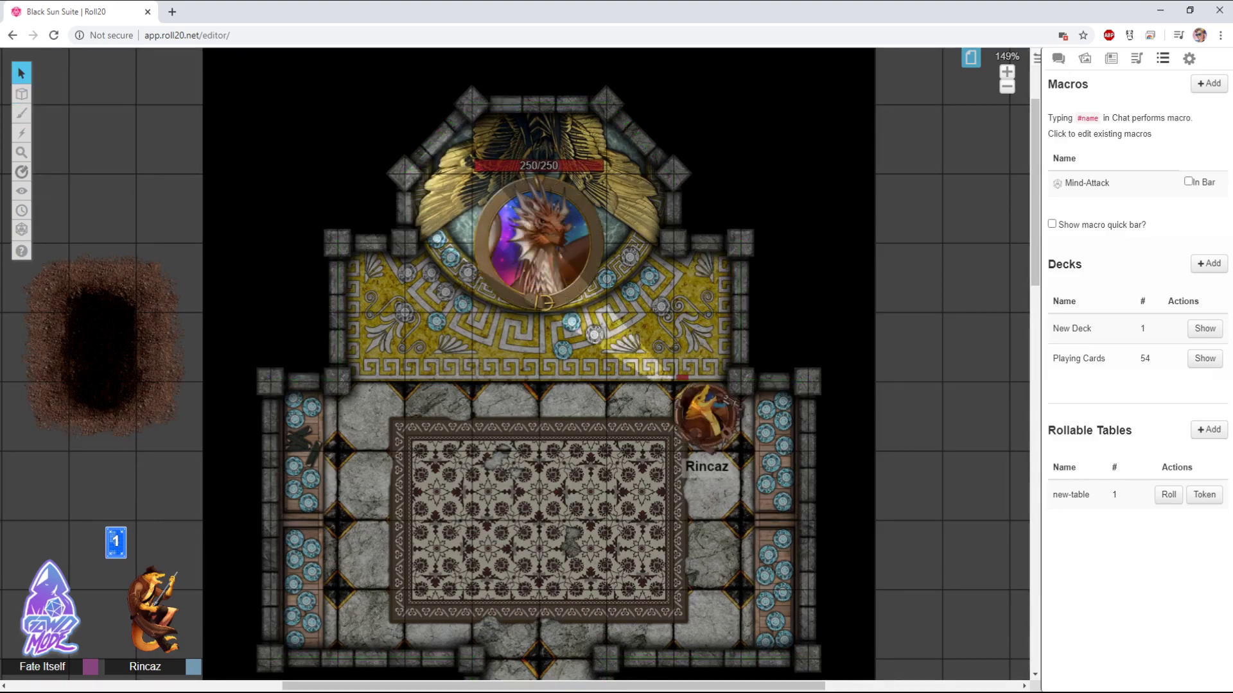
Move the Rincaz token back onto the carpet's southern part and rotate it north toward the dragon while previewing its line of sight
drag(706, 417, 572, 552)
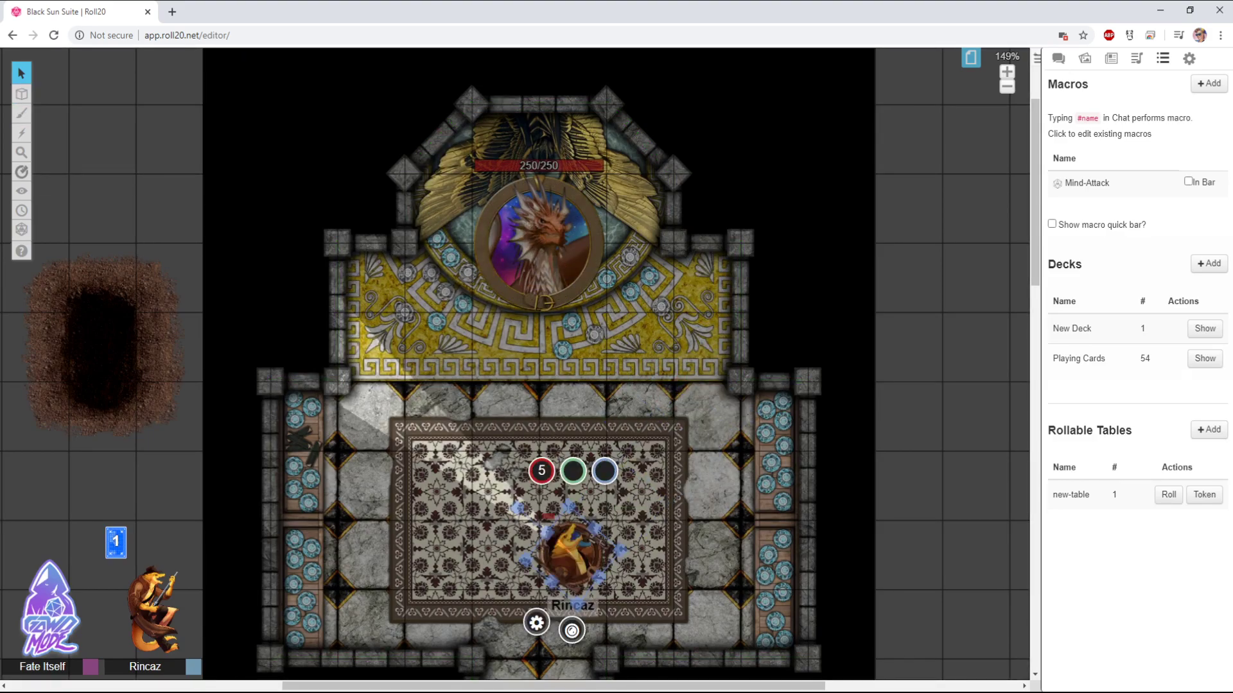
key(Escape)
click(572, 552)
scroll(514, 363, down, 6)
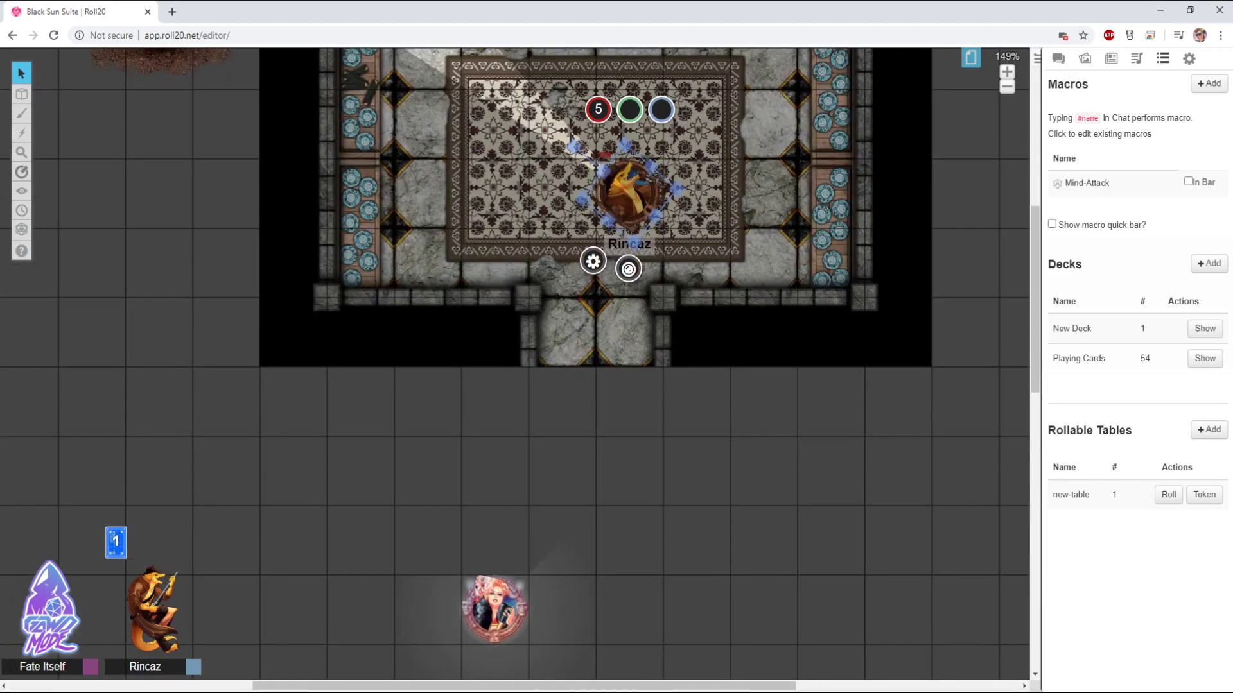
scroll(513, 359, up, 5)
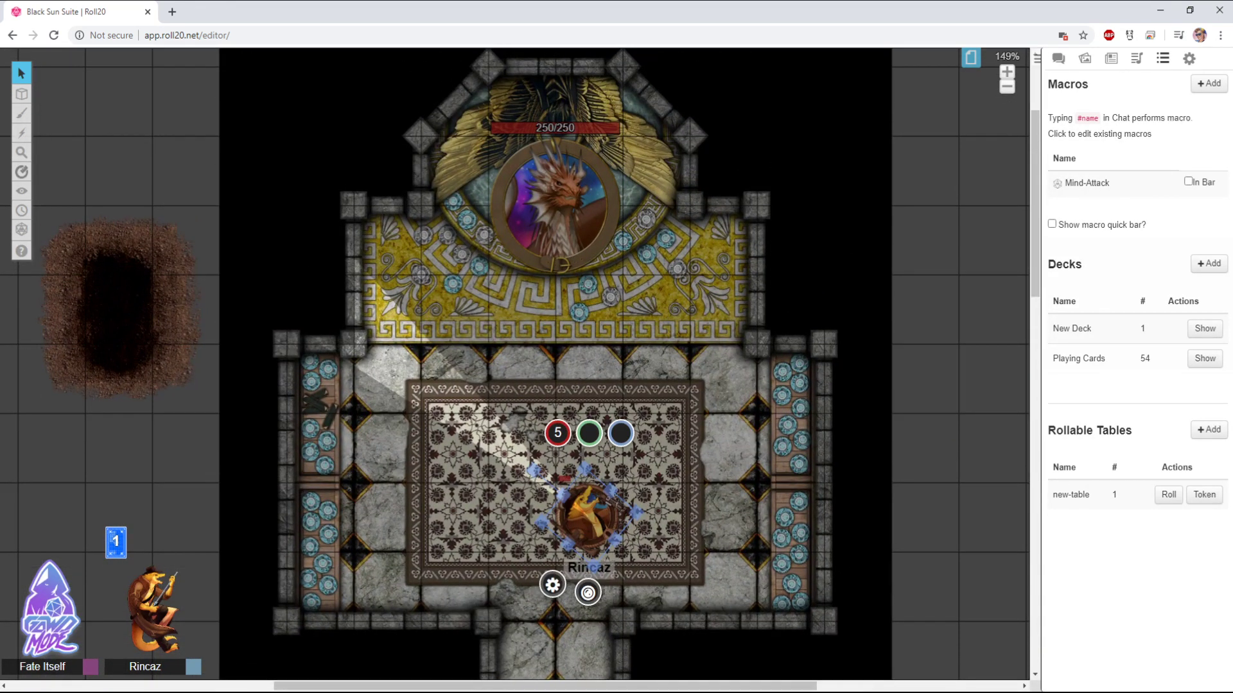
key(ctrl+l)
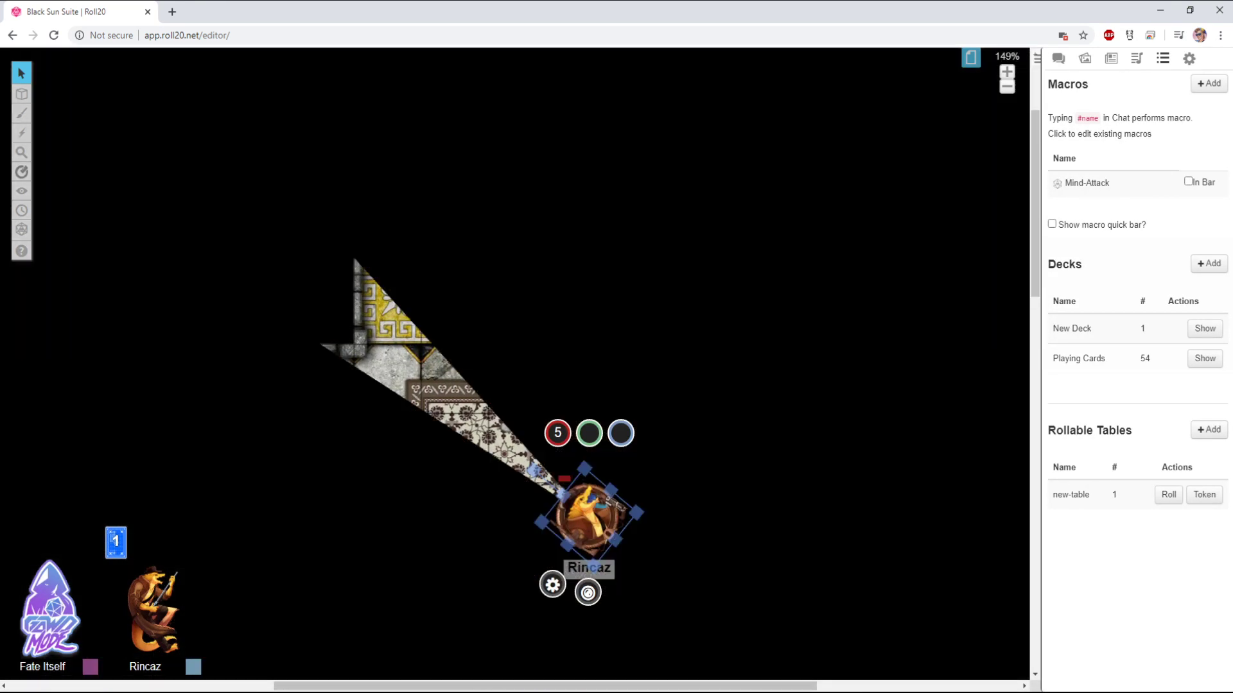
drag(534, 471, 589, 450)
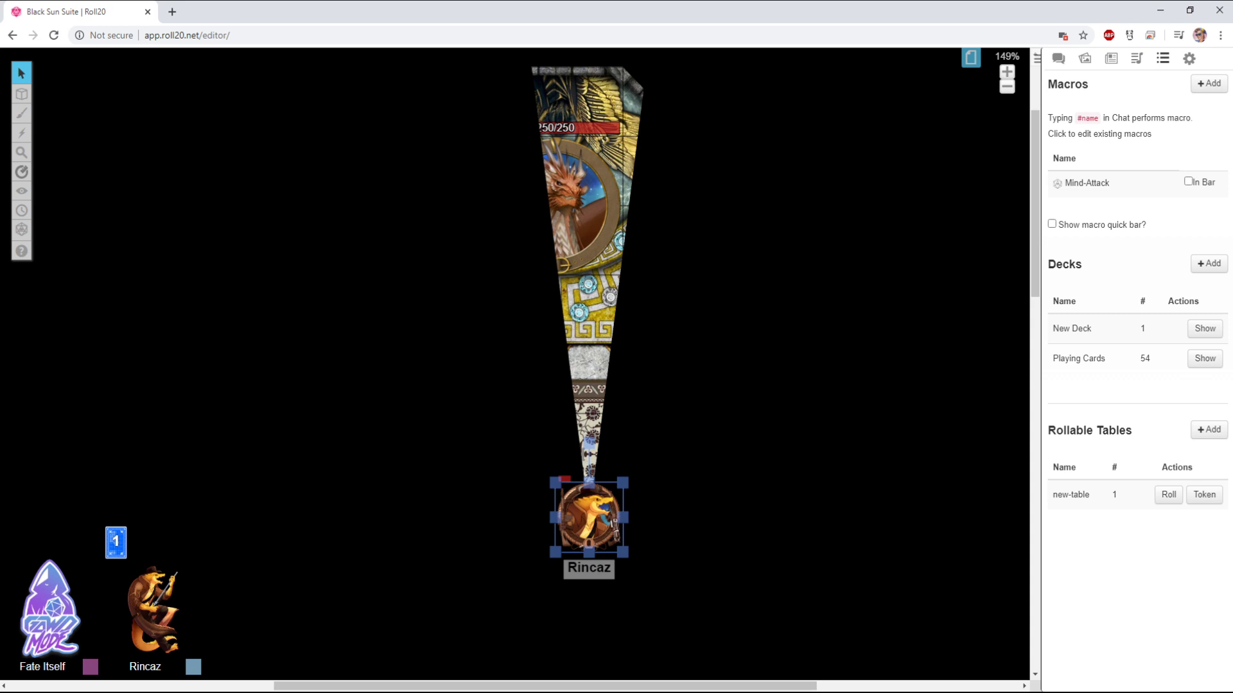
key(ctrl+l)
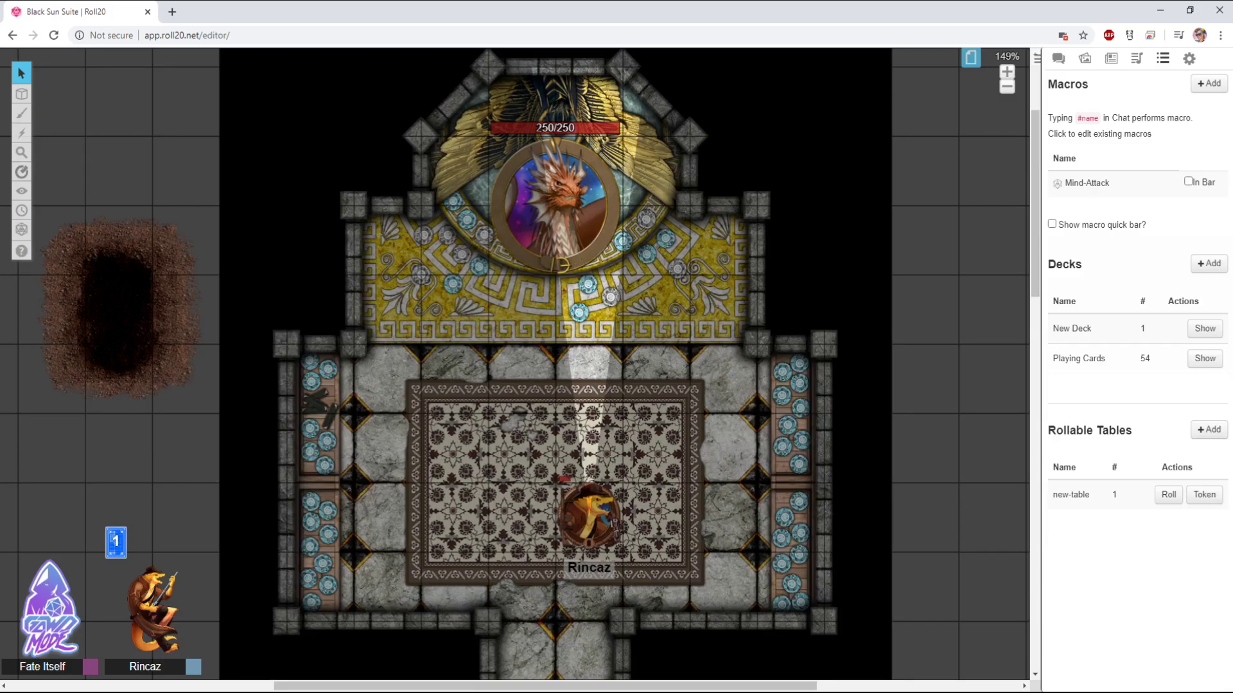
Select the pink-haired woman's token in the open area south of the room and preview its line of sight
scroll(514, 364, down, 3)
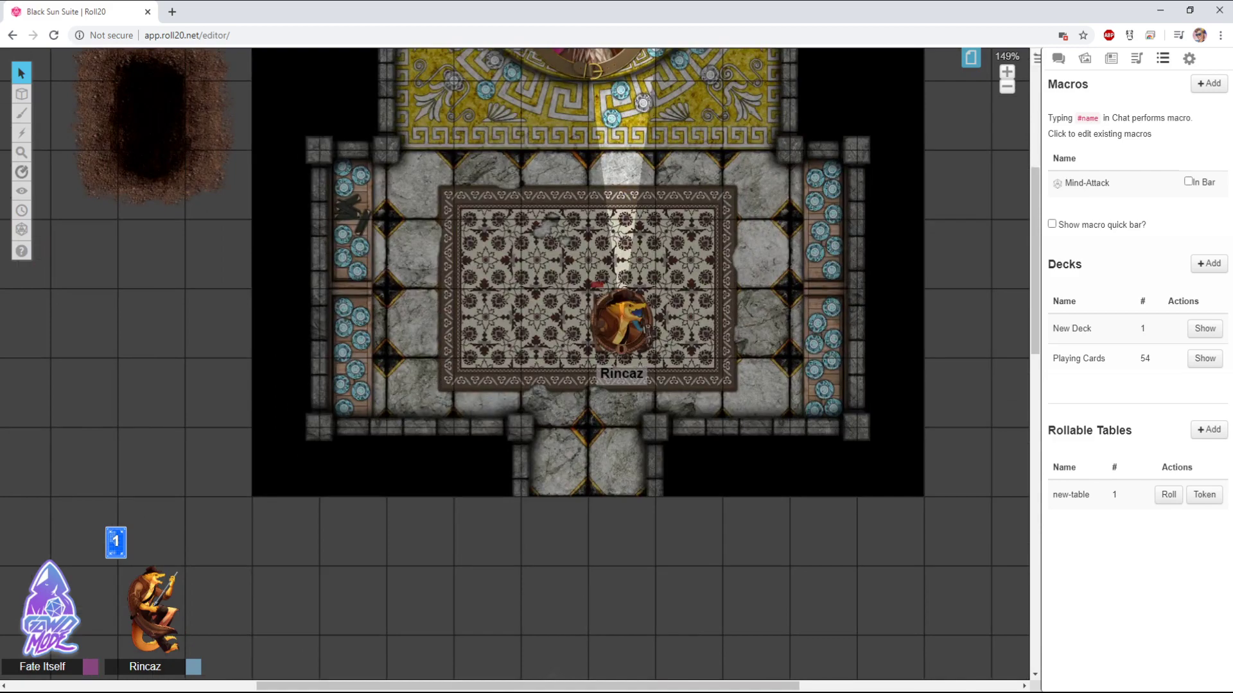
scroll(513, 364, down, 3)
click(488, 563)
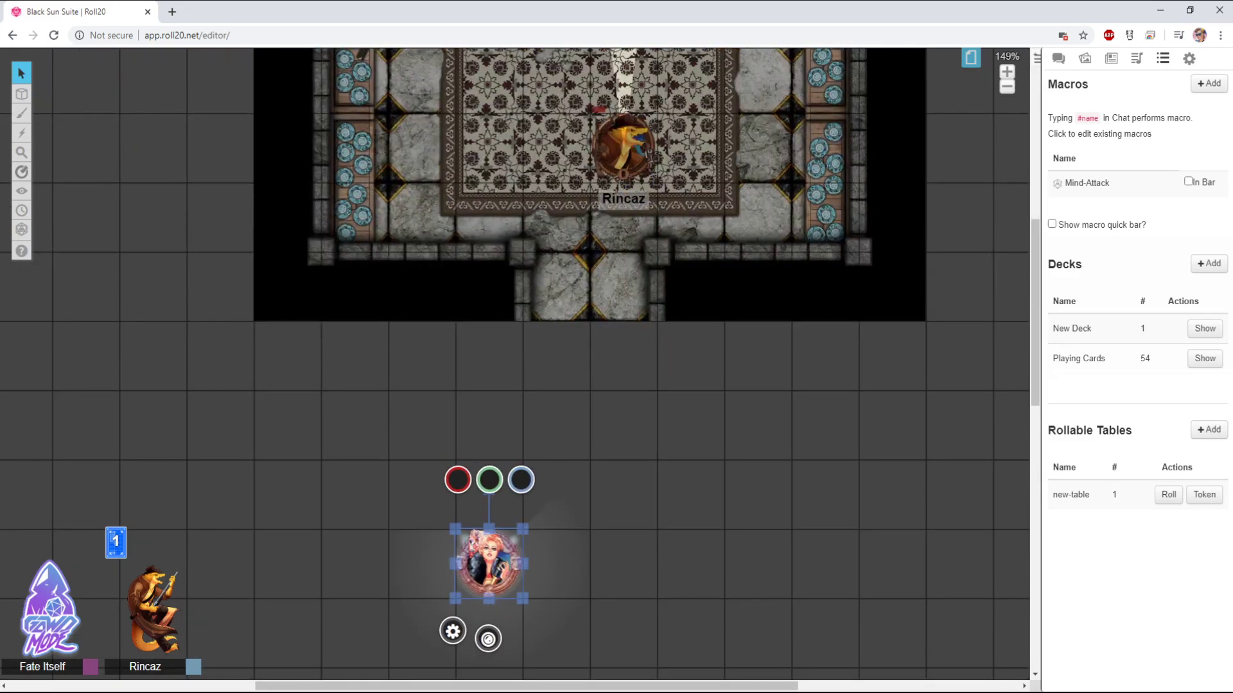
key(ctrl+l)
scroll(514, 364, down, 3)
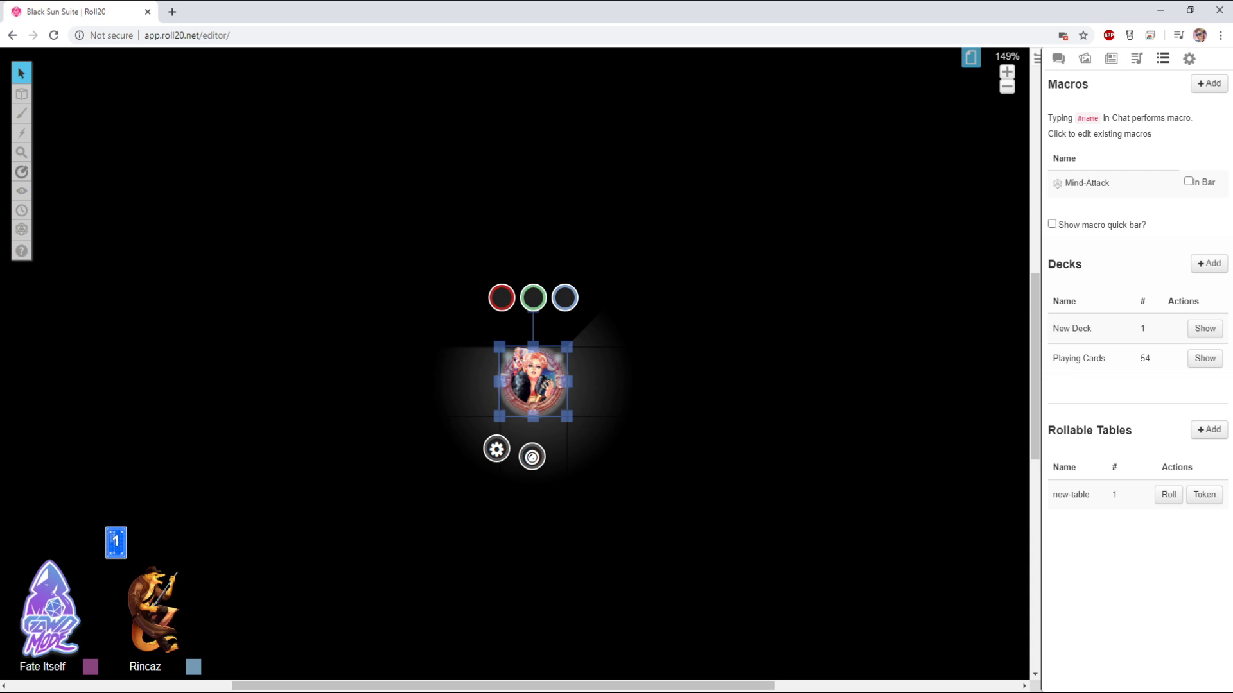
scroll(515, 364, up, 5)
key(Escape)
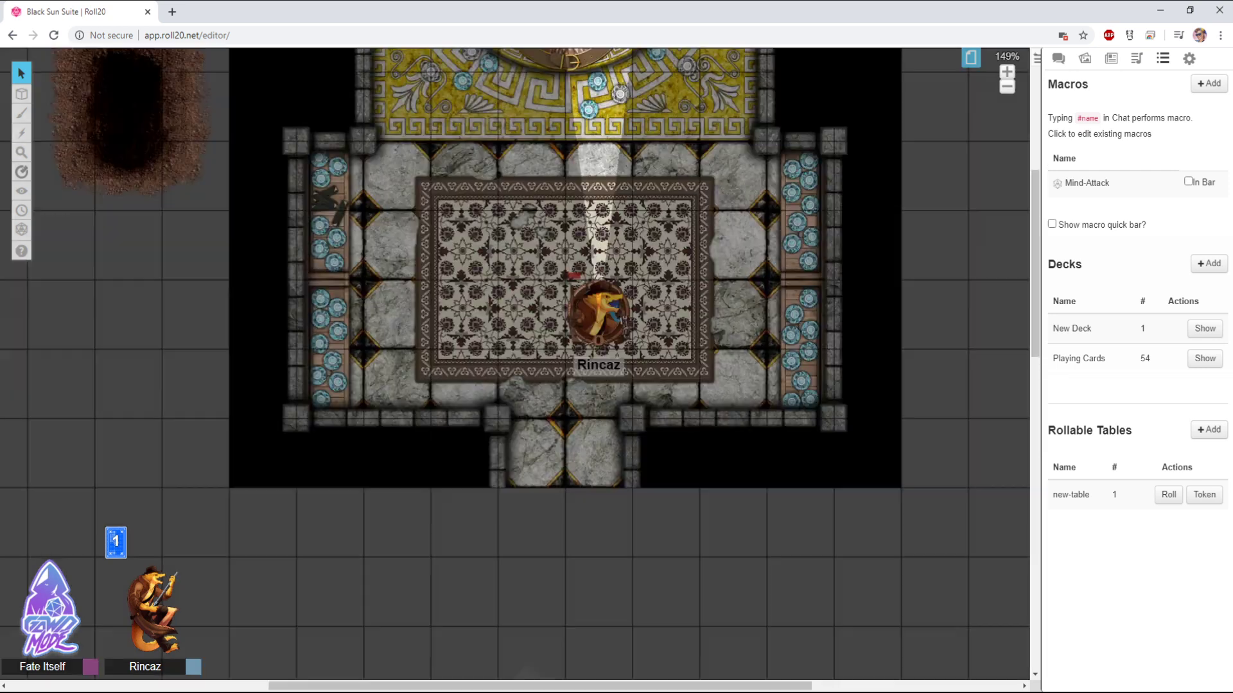
Set the Rincaz token's emitted light to a 20 ft radius, dim from 10 ft, with a 360° angle
scroll(515, 364, up, 4)
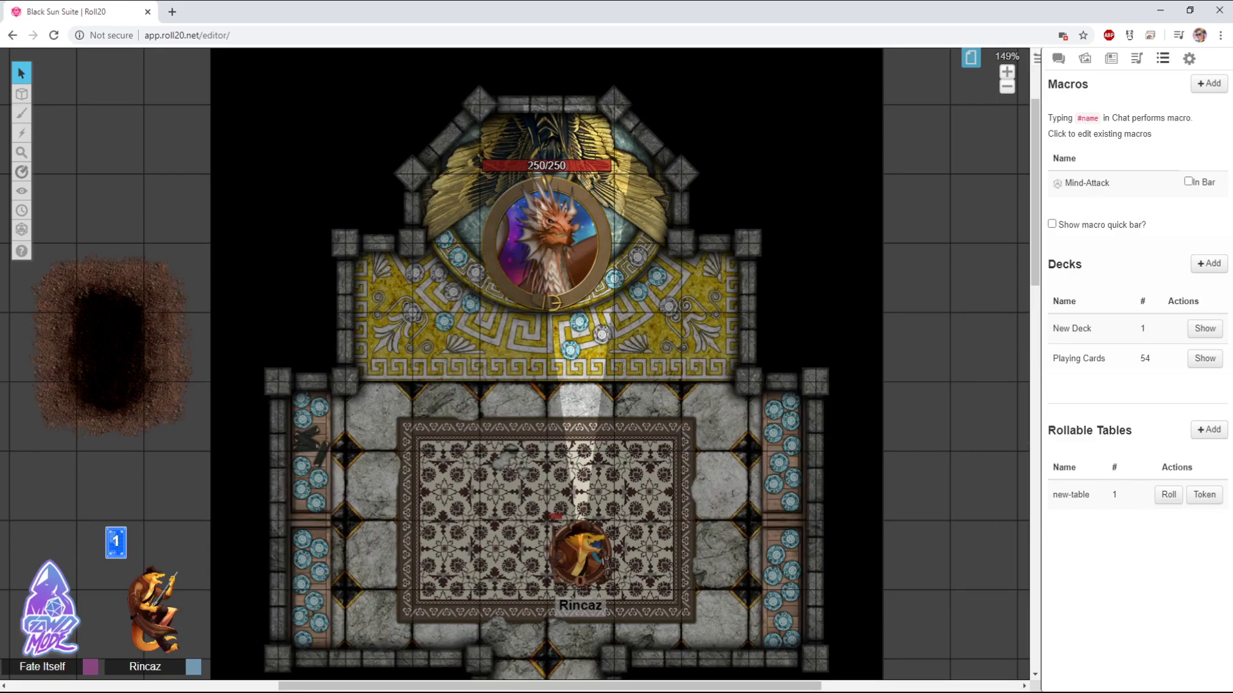
scroll(514, 364, down, 5)
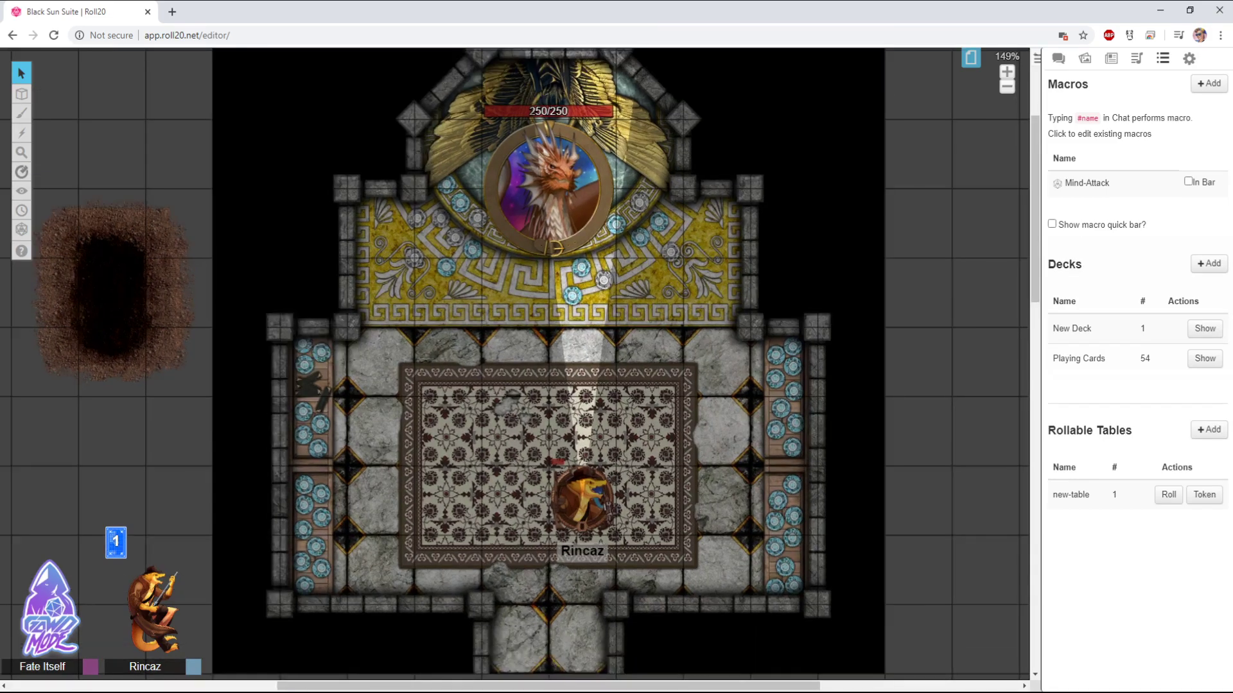
scroll(514, 364, down, 2)
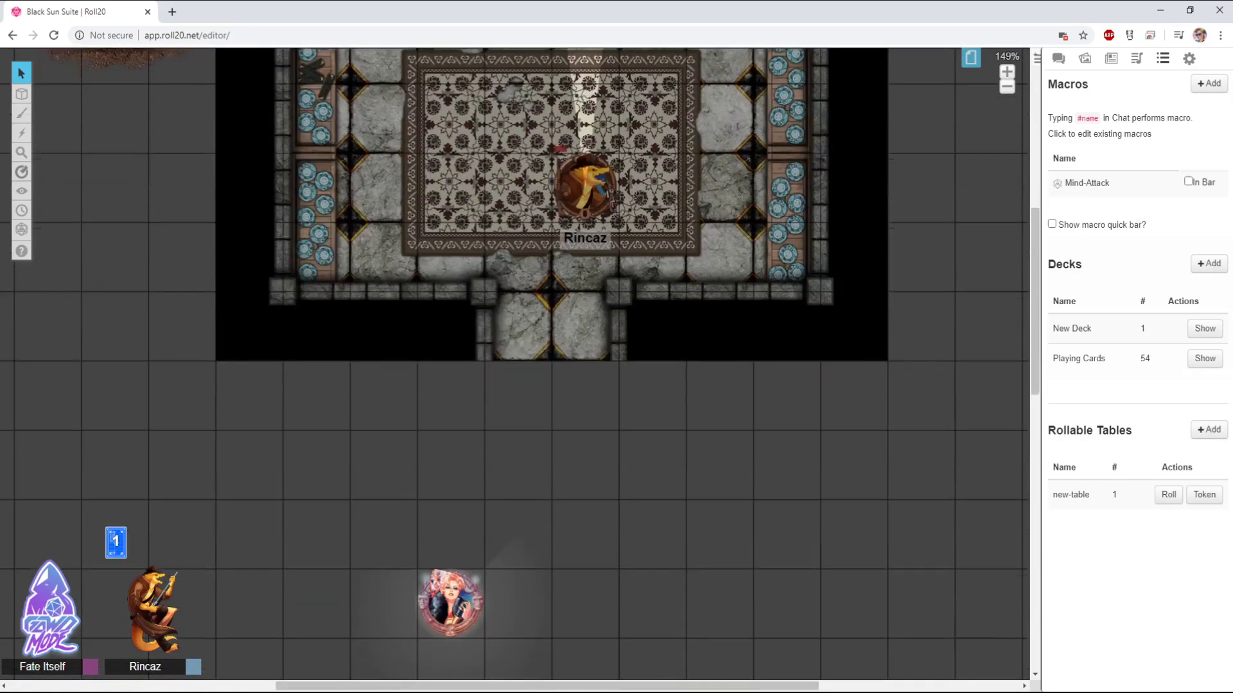
click(585, 186)
click(548, 256)
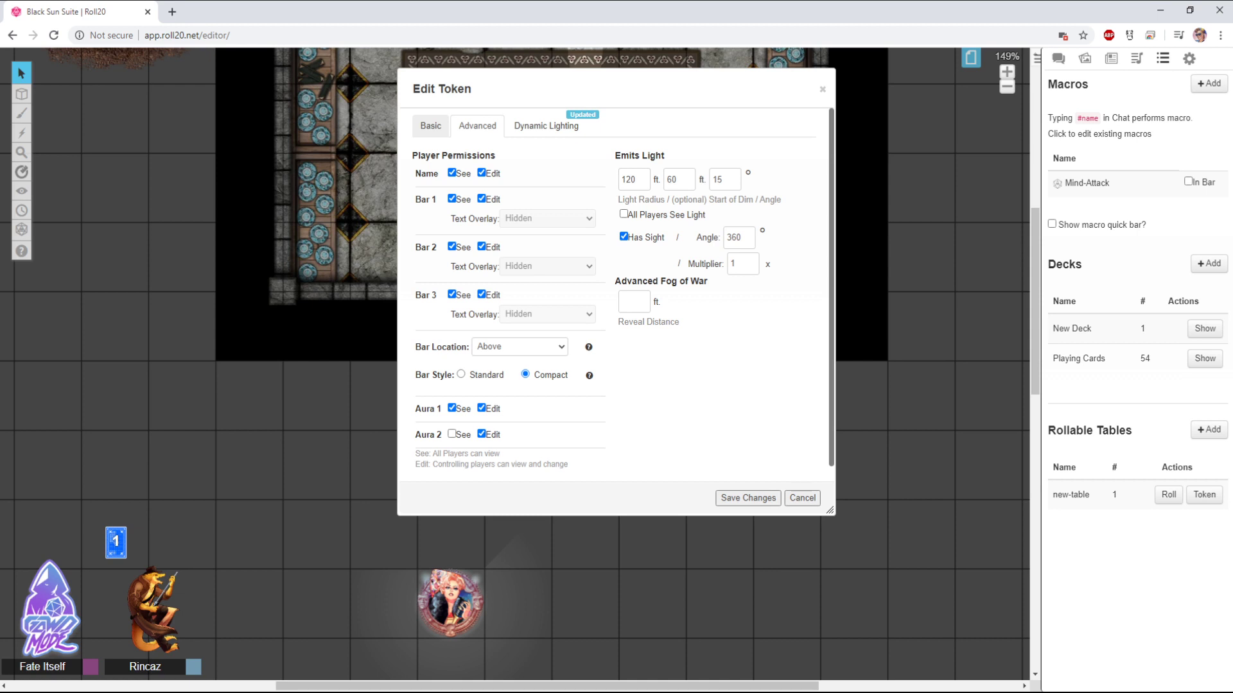
double_click(718, 179)
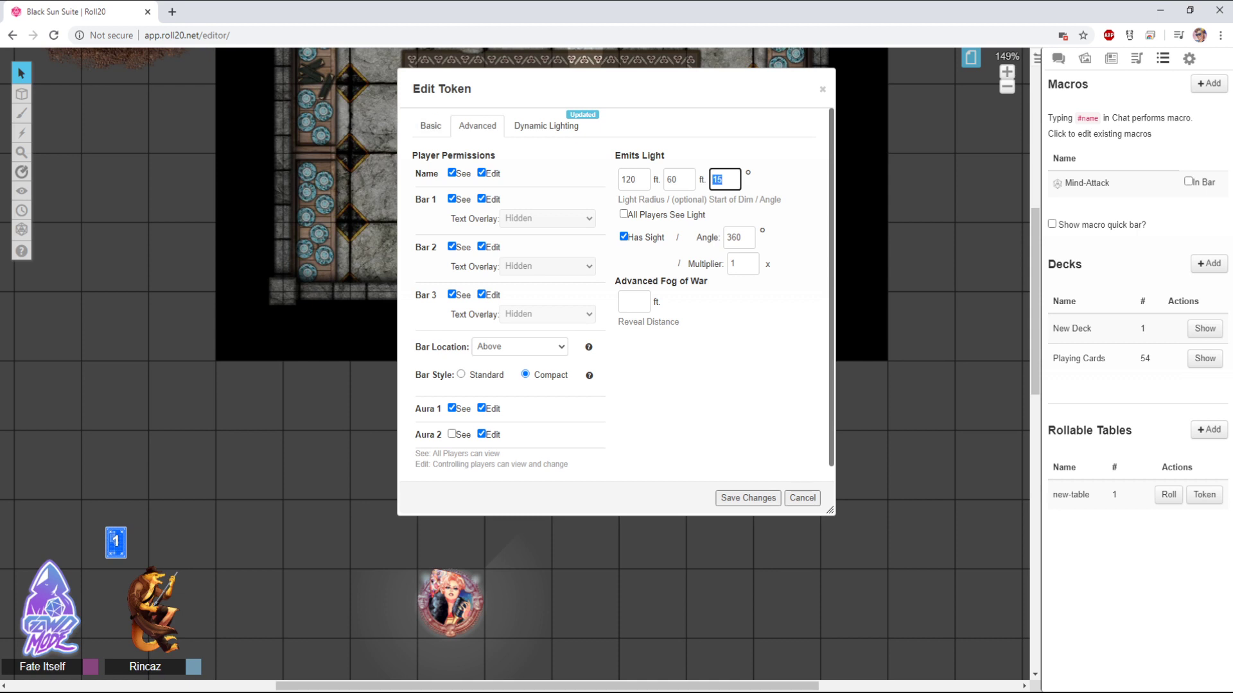
text(360)
double_click(632, 179)
text(20)
key(Tab)
text(10)
click(748, 499)
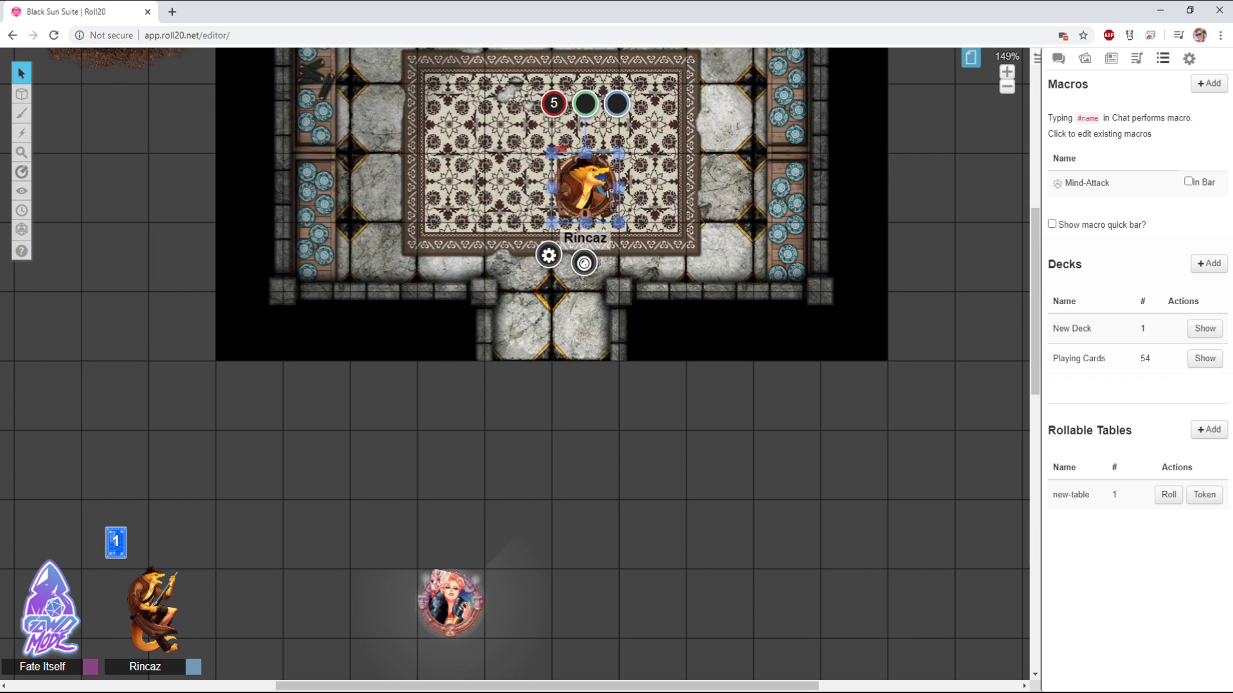
Preview Rincaz's line of sight and move the token one square west on the carpet
scroll(586, 321, up, 4)
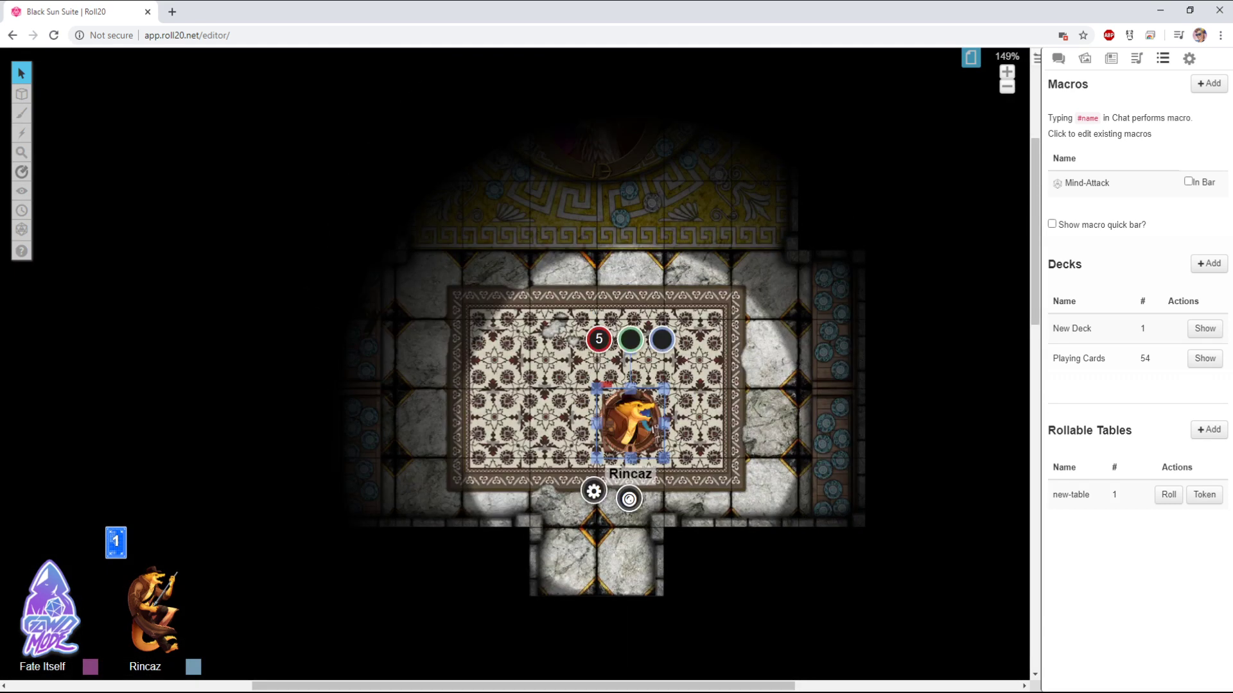
scroll(586, 321, down, 2)
scroll(588, 289, down, 1)
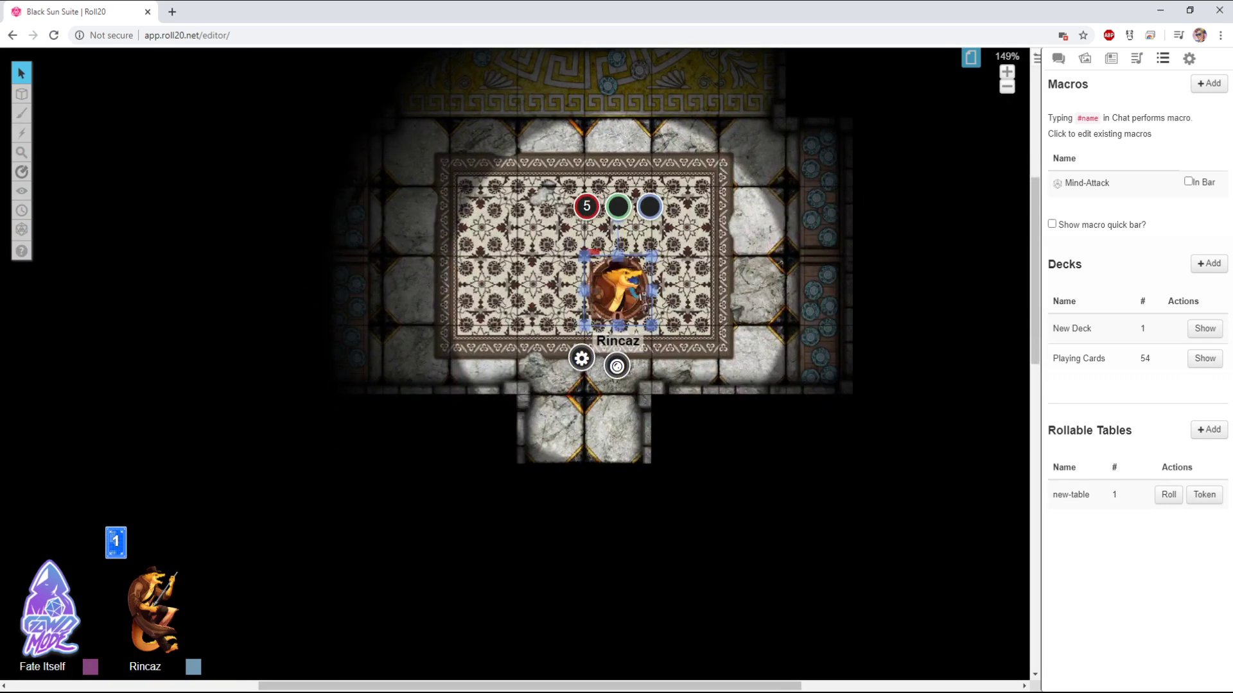
key(Left)
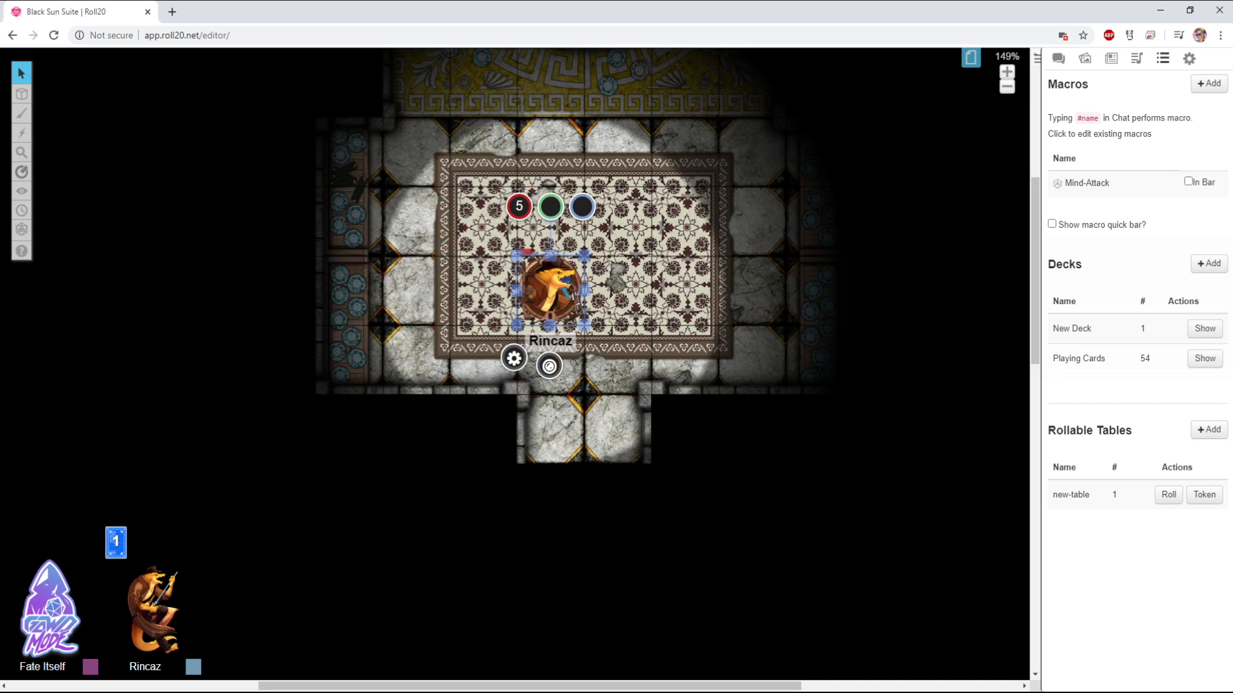
key(Escape)
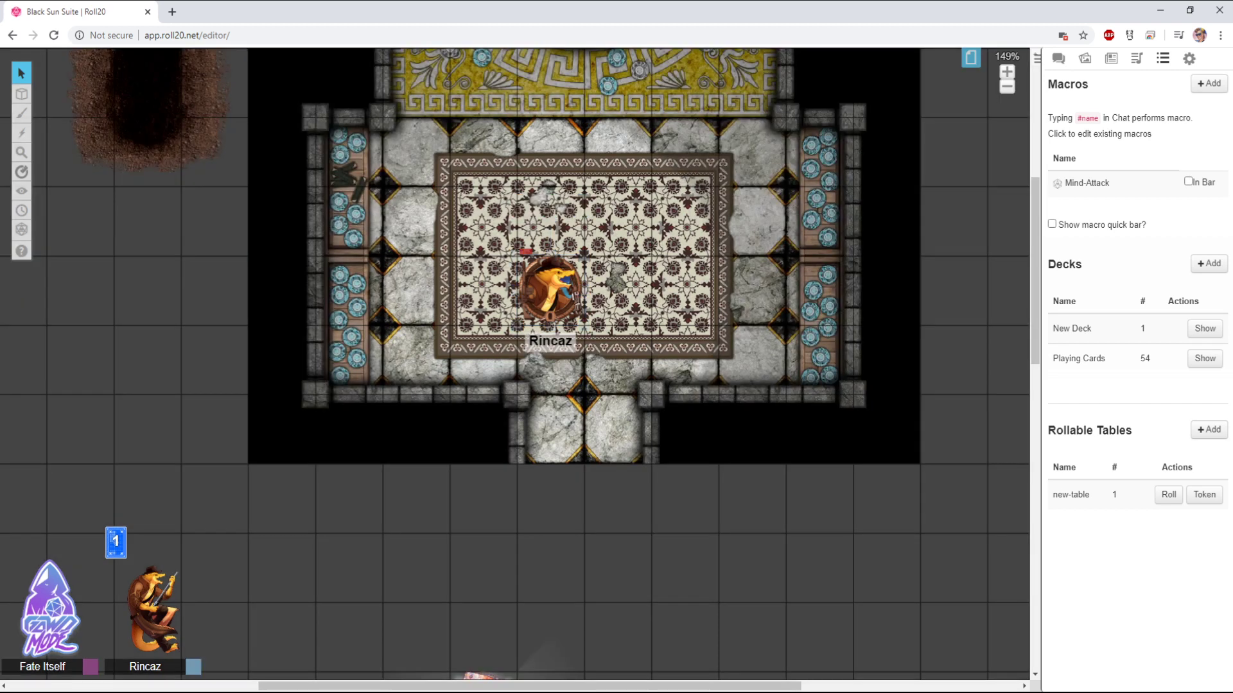
Move the pink-haired woman's token one square east and preview its line of sight
scroll(513, 363, down, 3)
click(501, 520)
key(Right)
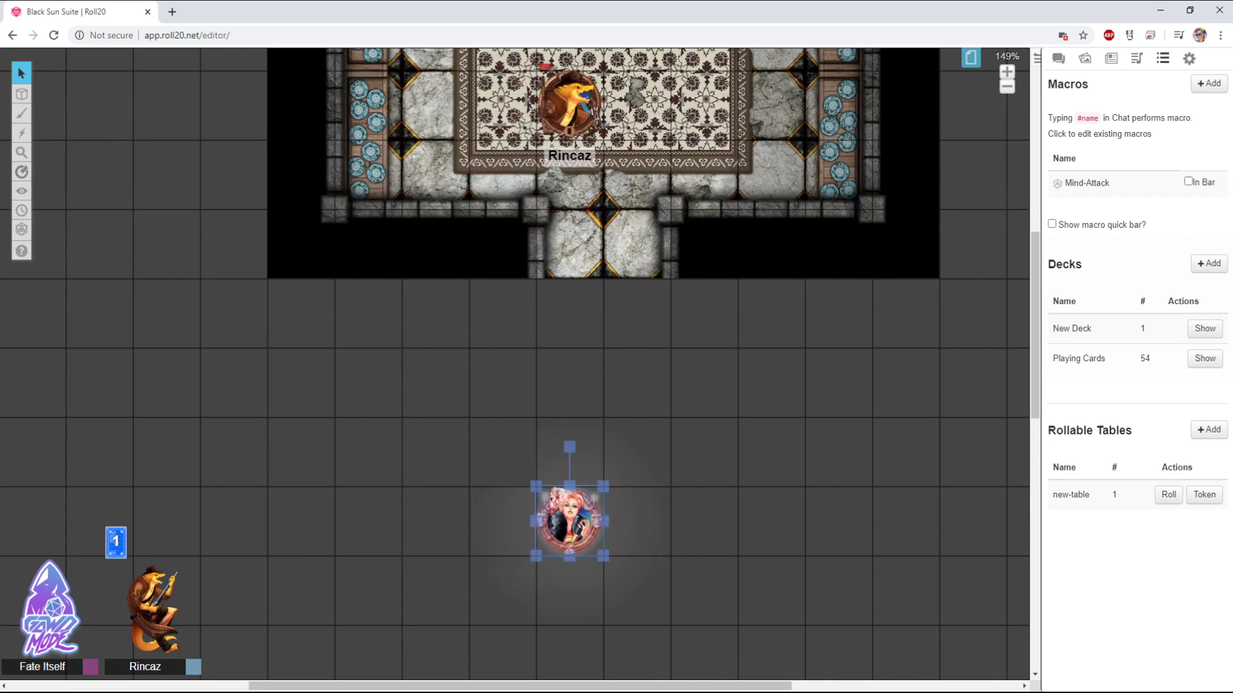
key(Escape)
click(569, 520)
key(ctrl+l)
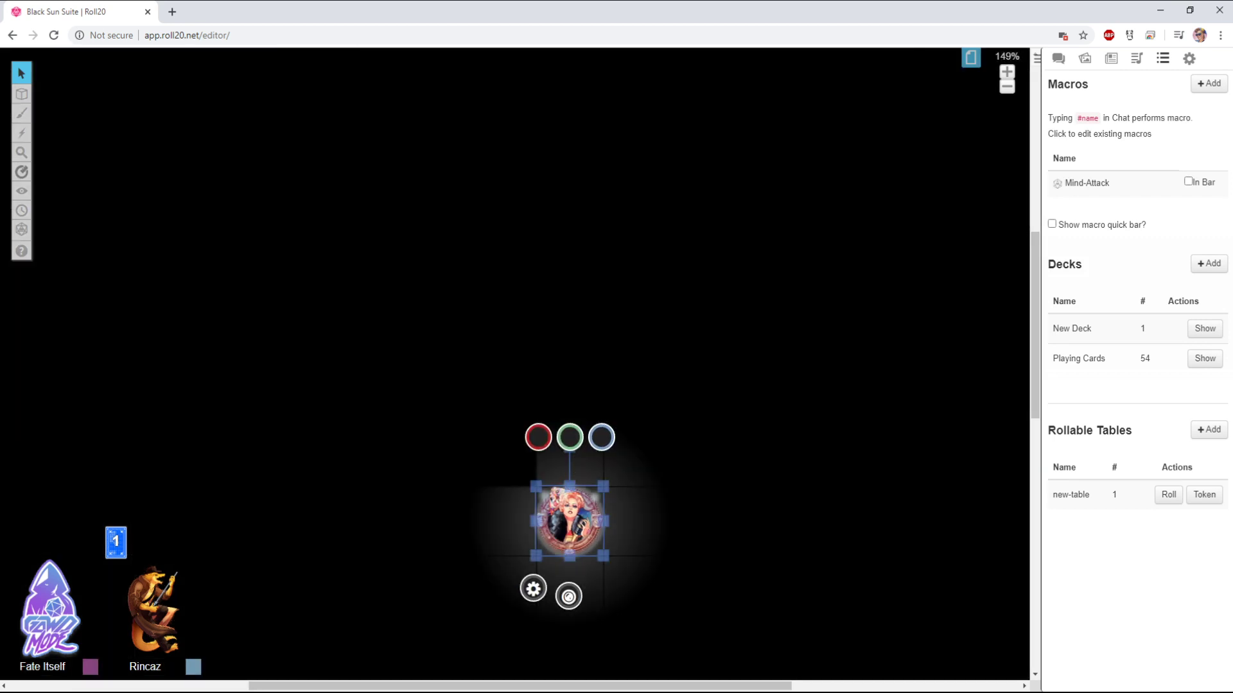
Set the pink-haired woman's emitted light to a 20 ft radius with dim light starting at 10 ft
click(533, 588)
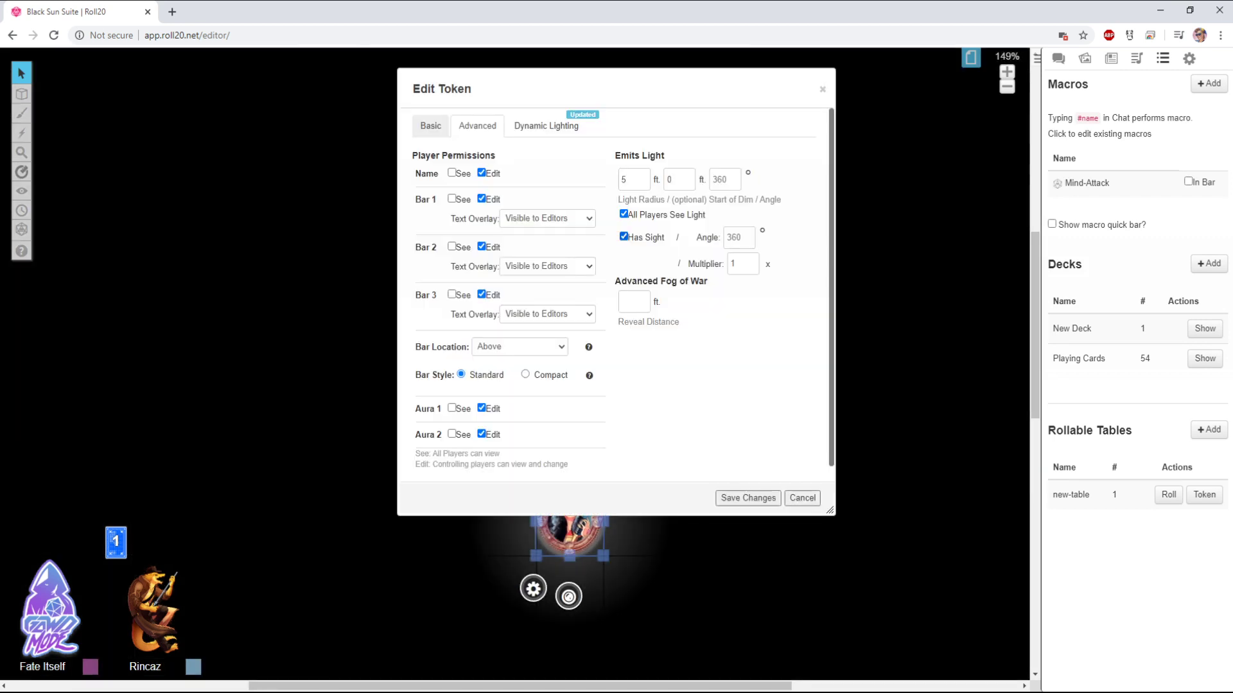
double_click(633, 179)
text(20)
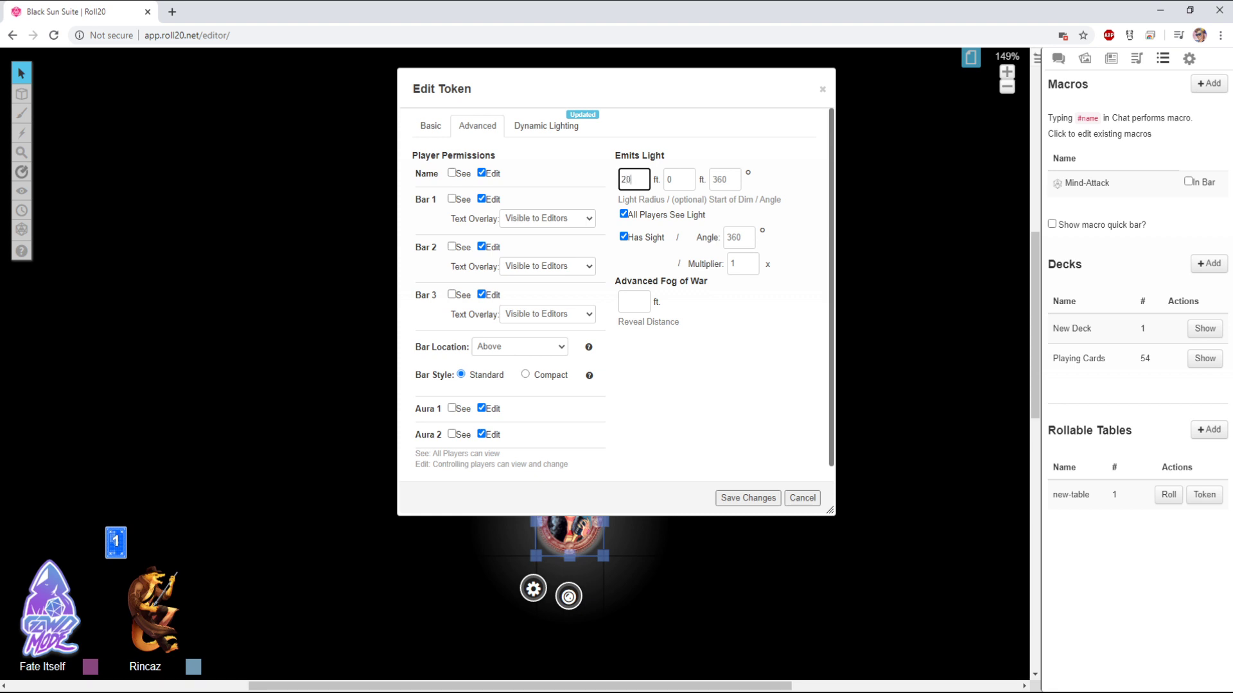
key(Tab)
text(10)
click(748, 499)
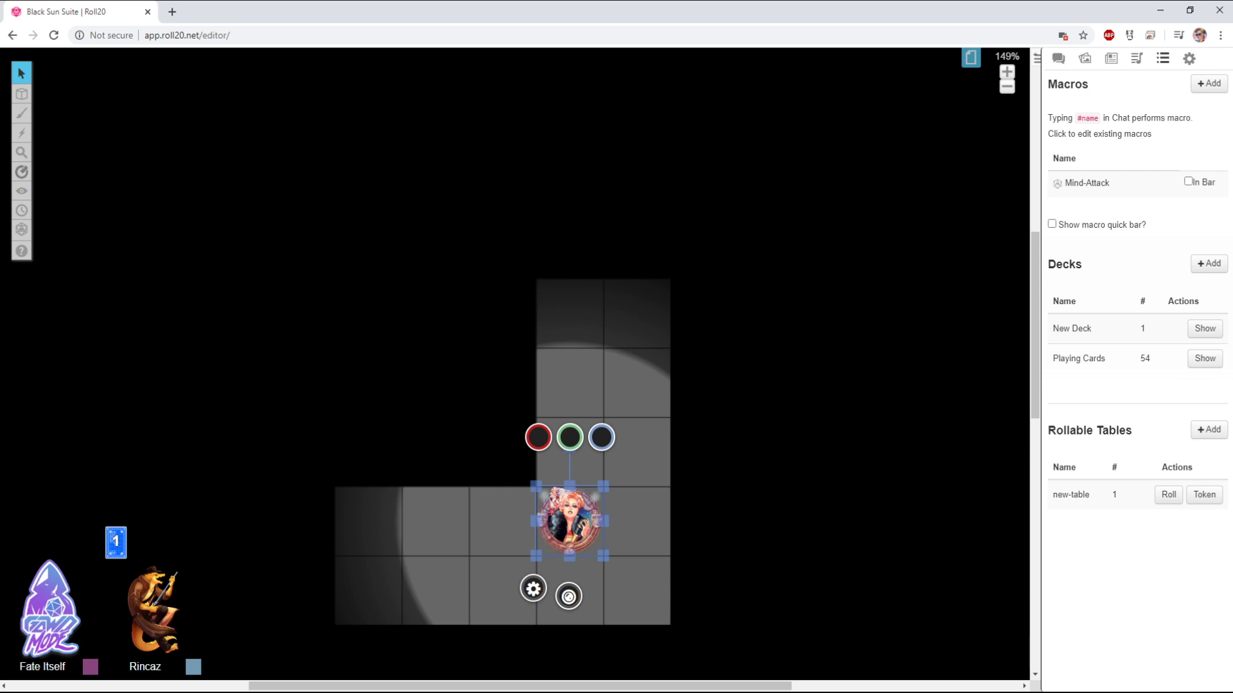
key(Escape)
Check the barriers on the Dynamic Lighting layer, then move Rincaz on the Objects & Tokens layer two squares south into the room's exit
scroll(515, 364, up, 2)
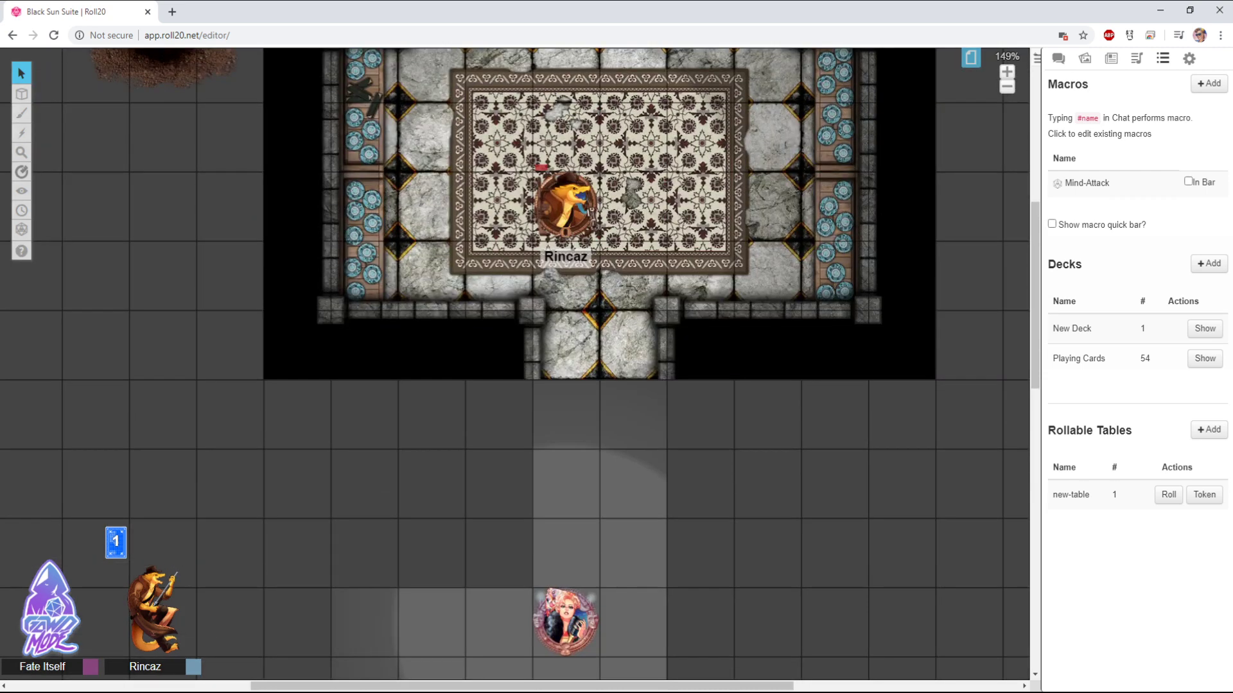
mouse_move(21, 94)
click(96, 148)
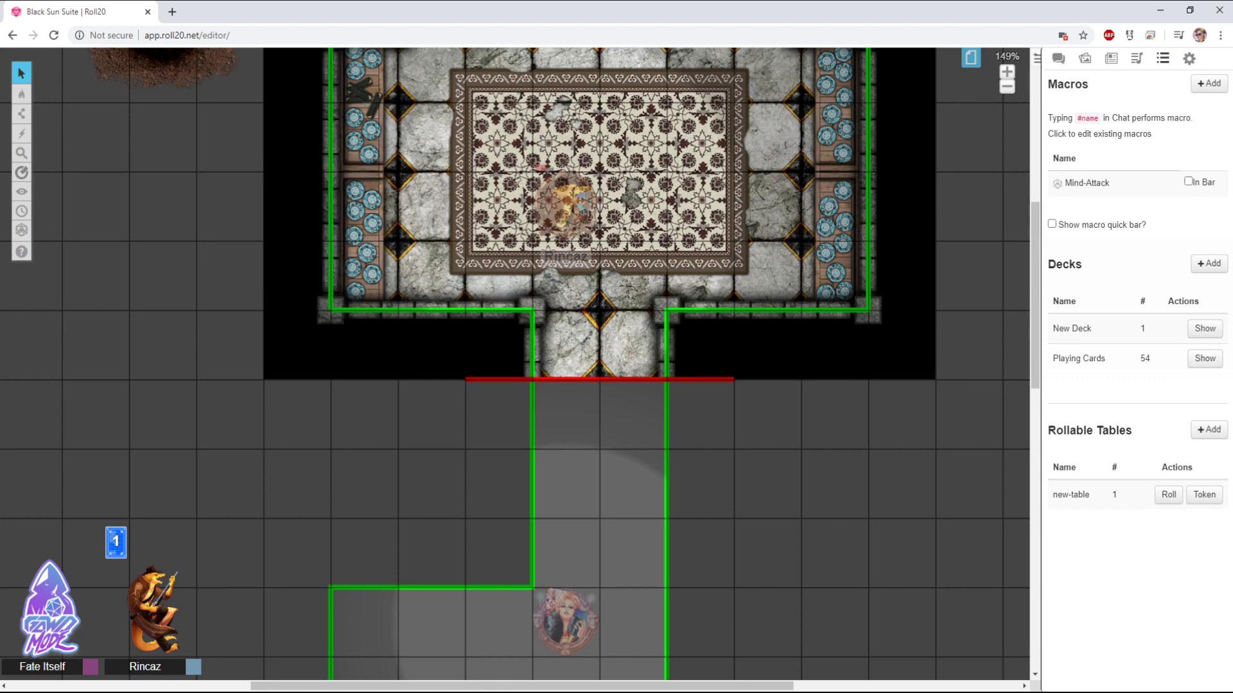
mouse_move(21, 93)
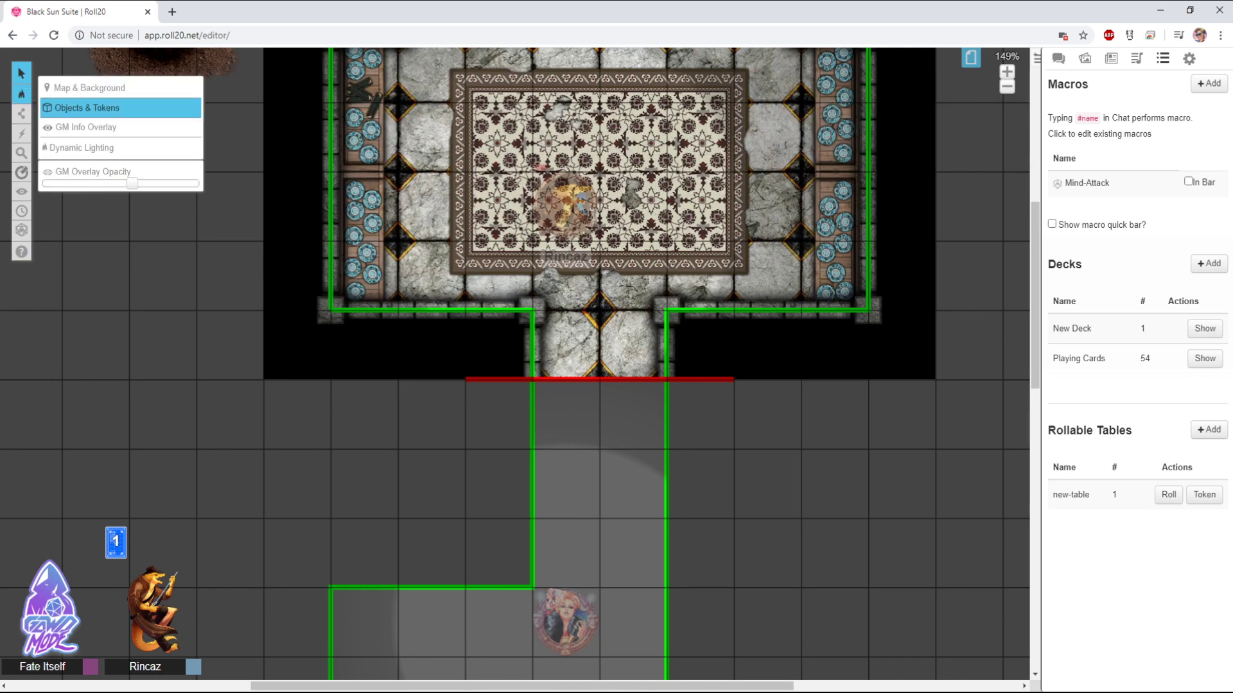
click(96, 107)
drag(575, 275, 567, 345)
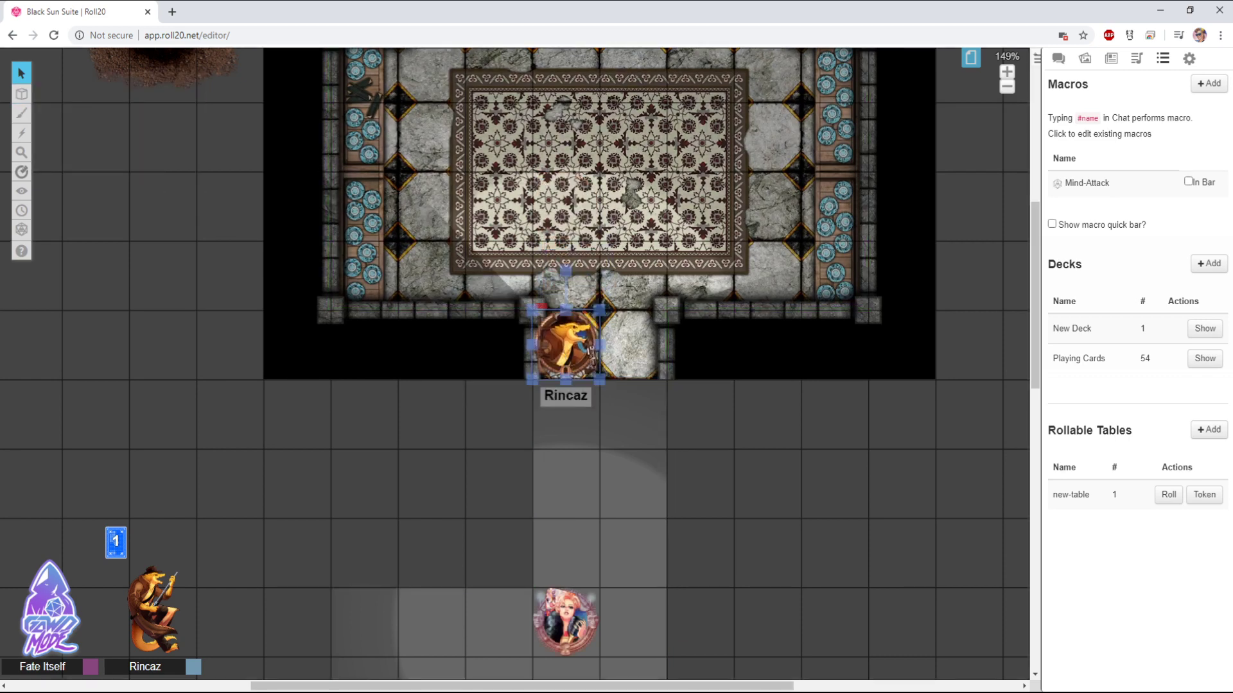
key(Escape)
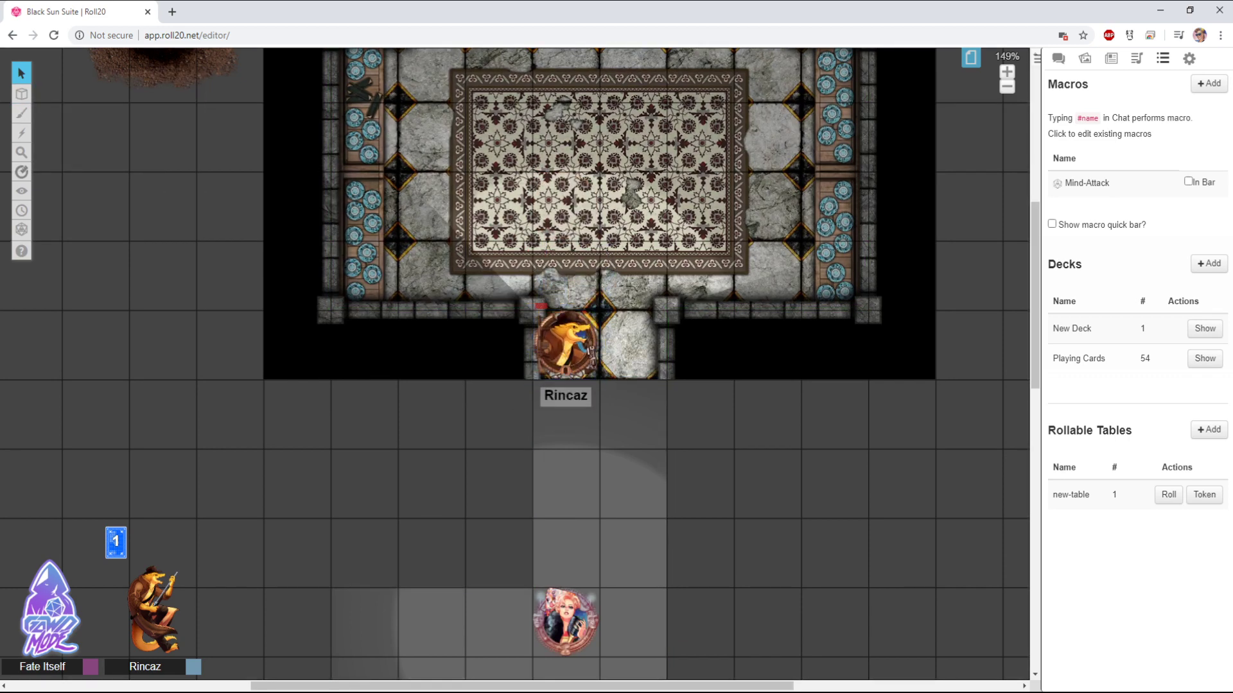
Delete the red barrier line across the room's southern exit from the Dynamic Lighting layer and return to the Objects & Tokens layer
mouse_move(21, 94)
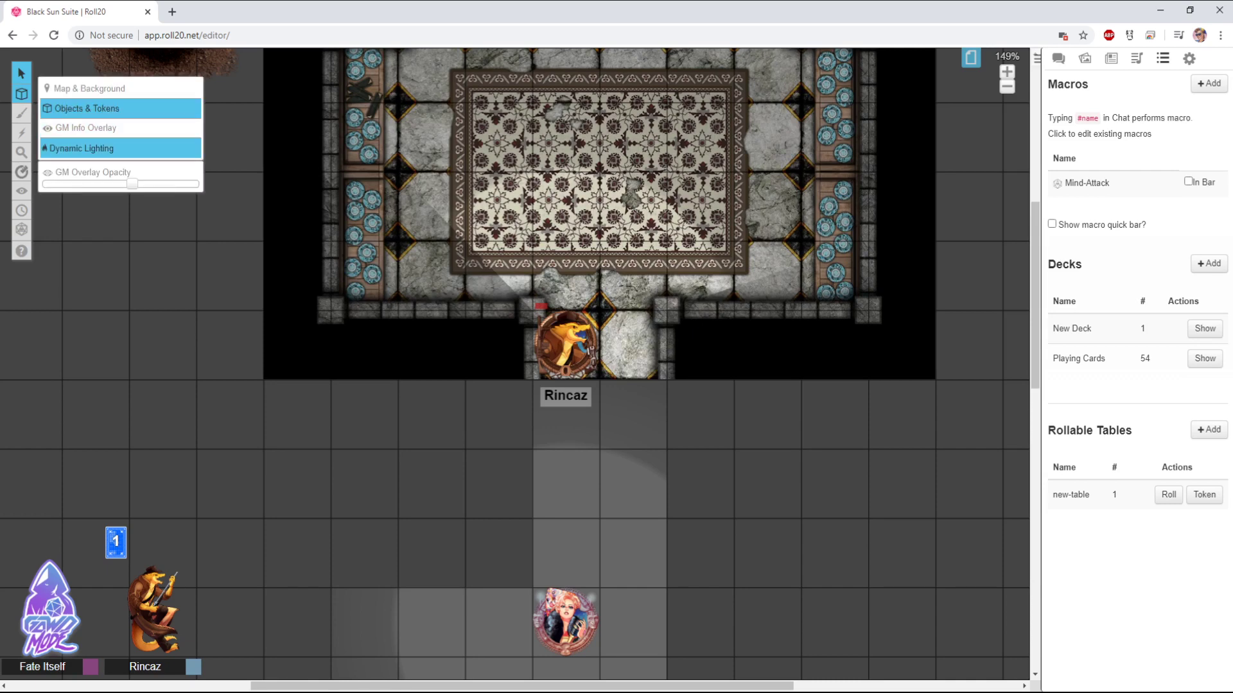
click(82, 149)
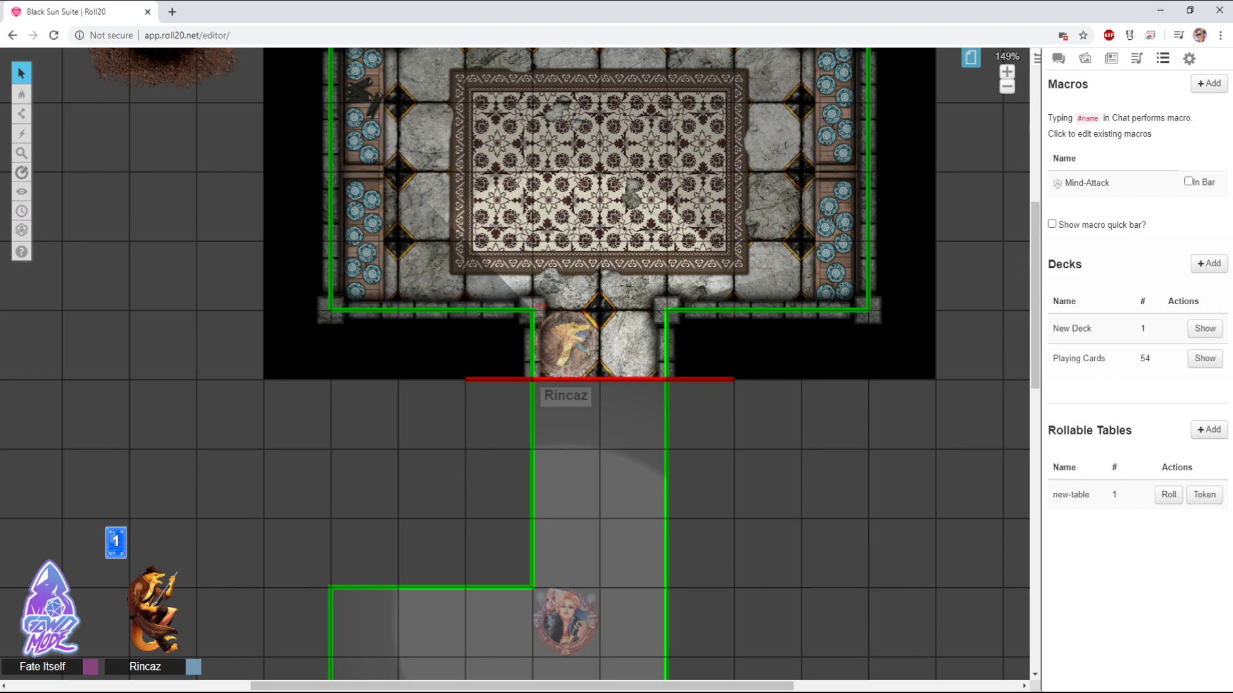
click(621, 379)
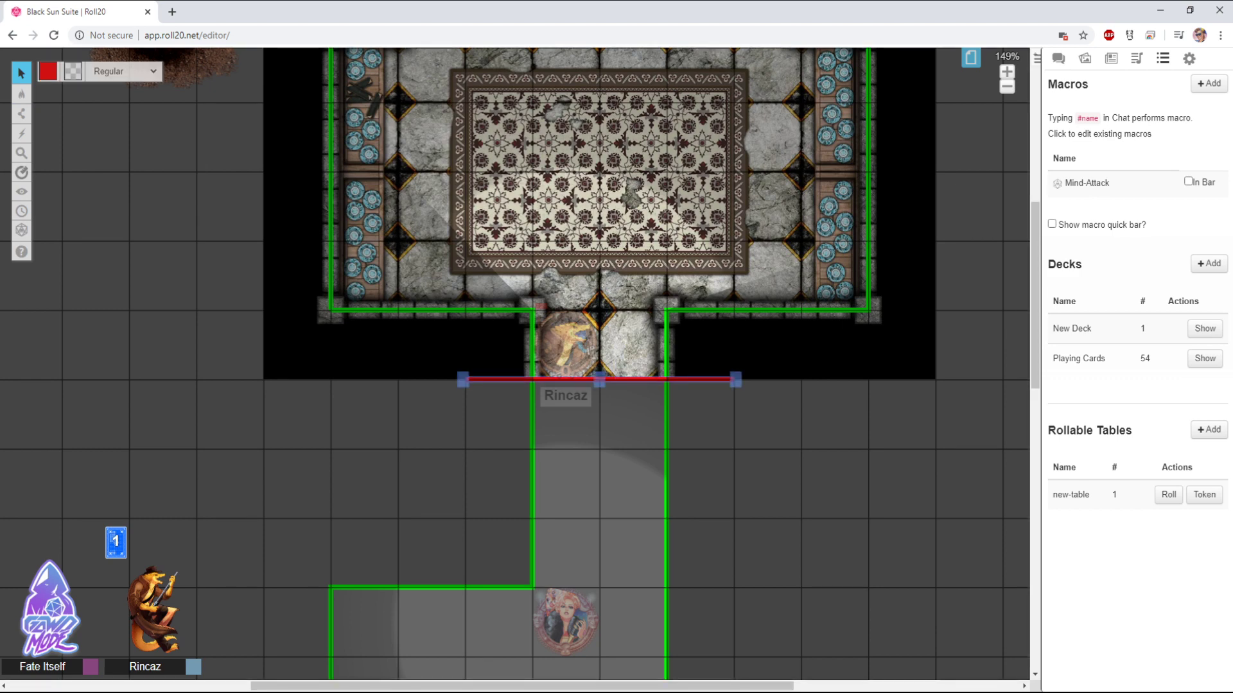
key(Delete)
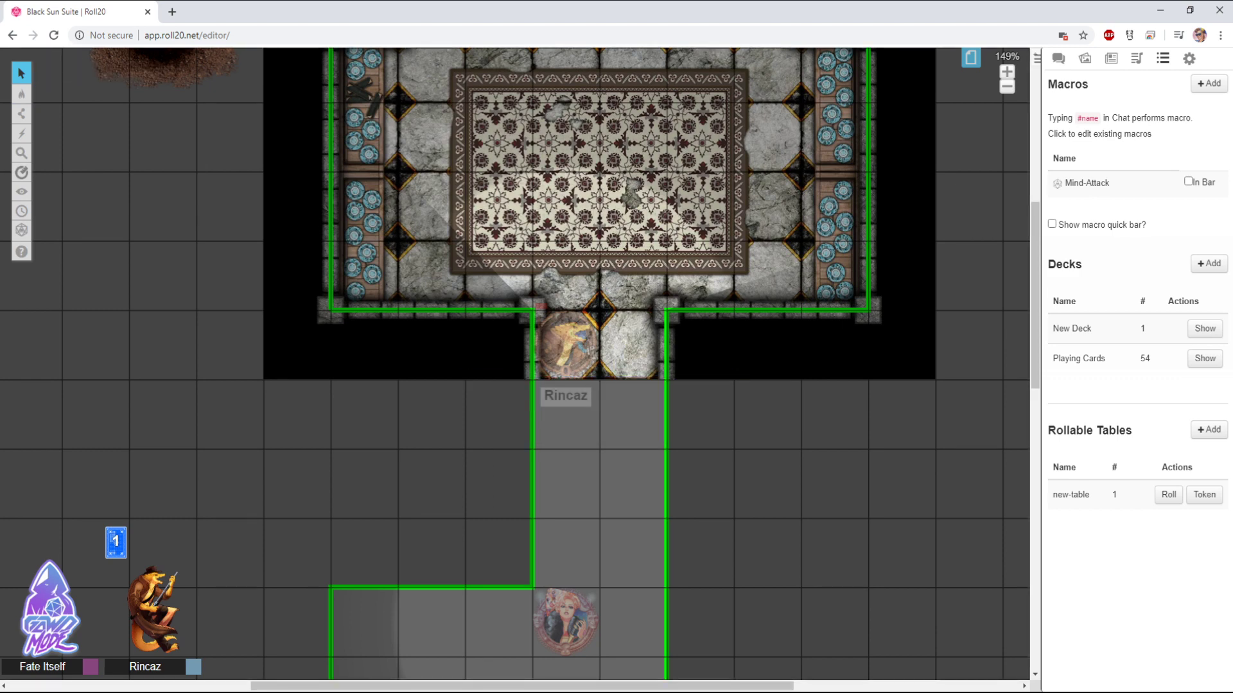
mouse_move(21, 94)
click(82, 108)
Preview the line of sight of Rincaz and of the pink-haired woman's token along the corridor
scroll(515, 364, down, 1)
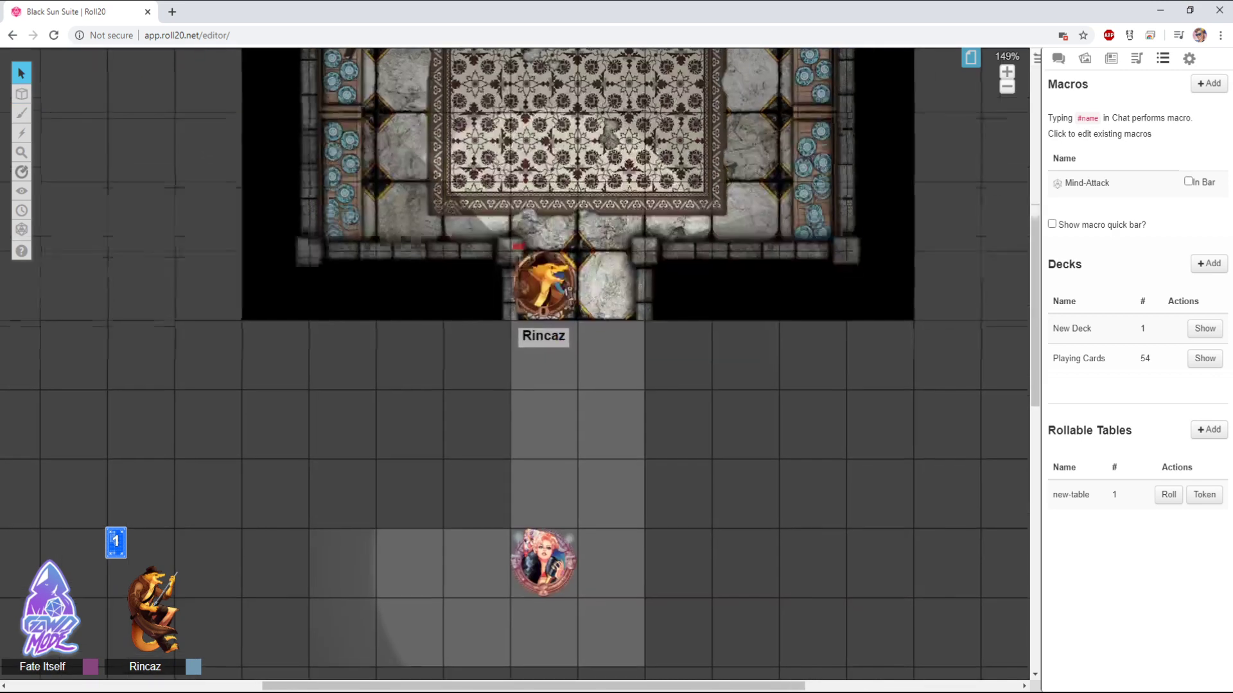
click(544, 283)
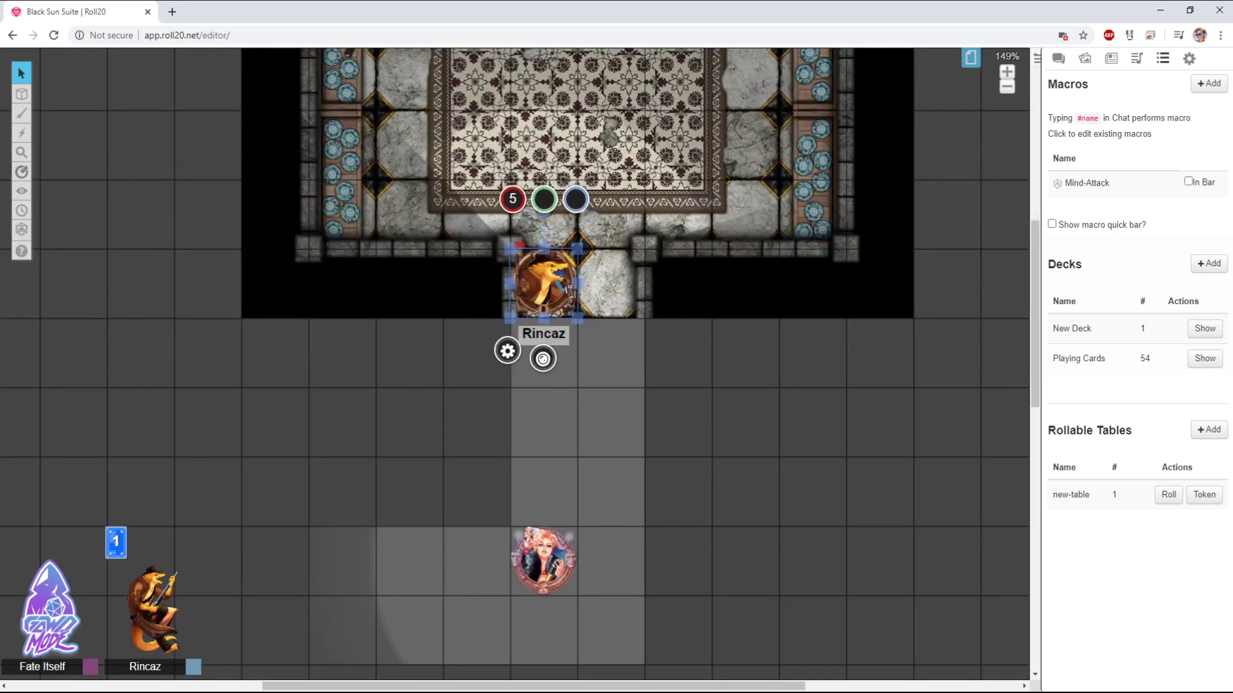
key(ctrl+l)
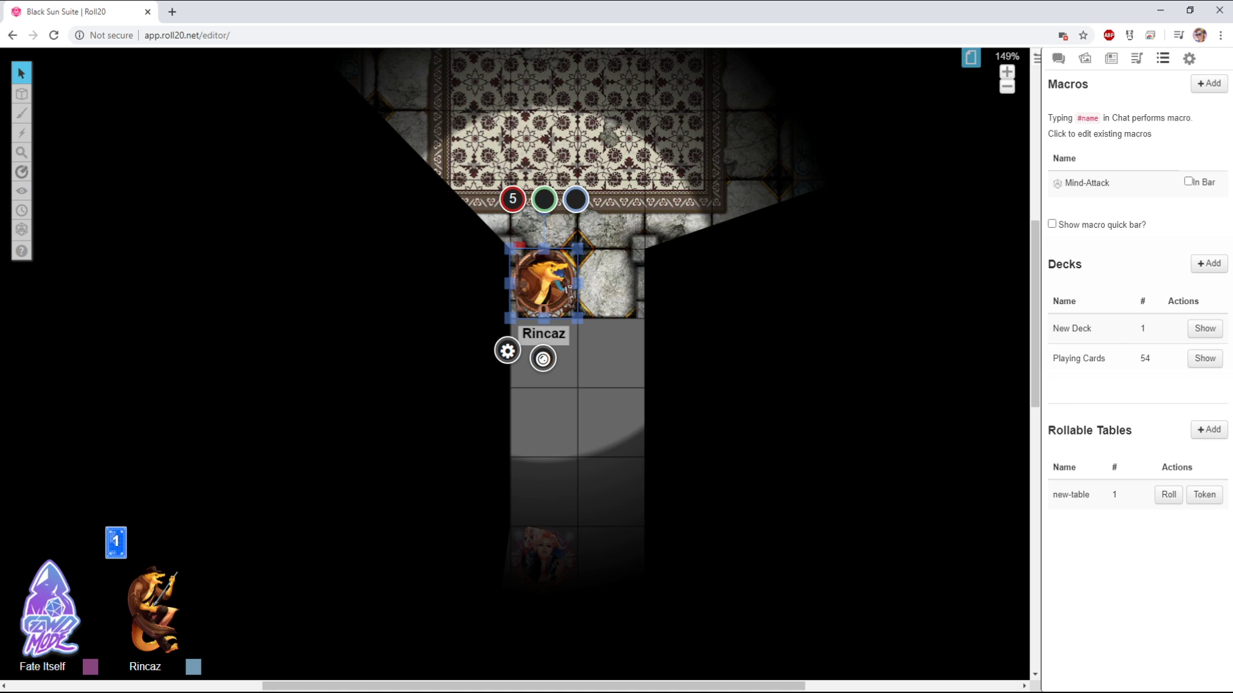
scroll(514, 363, down, 1)
click(546, 493)
key(ctrl+l)
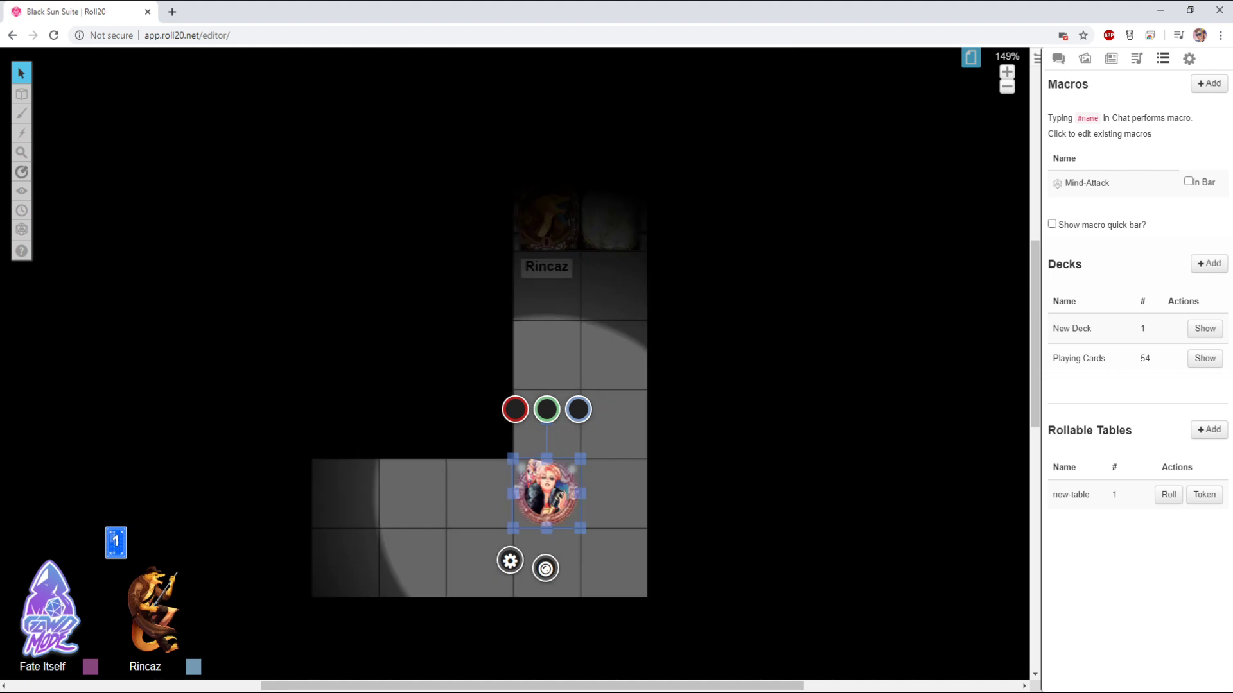
Move the pink-haired woman's token two squares north up the corridor toward Rincaz and end its line-of-sight preview
drag(547, 493, 546, 524)
key(Escape)
scroll(514, 364, up, 3)
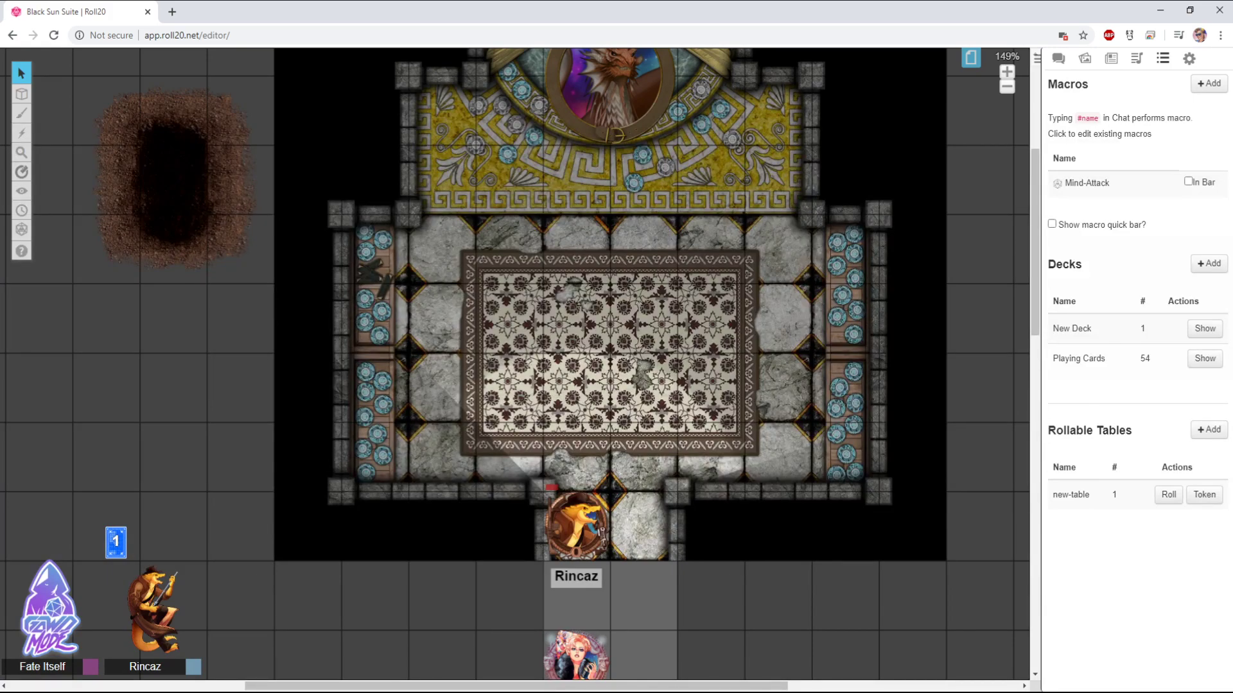
Move the dragon token from the winged alcove down into the corridor directly south of the room's exit
scroll(514, 364, down, 3)
scroll(513, 364, up, 3)
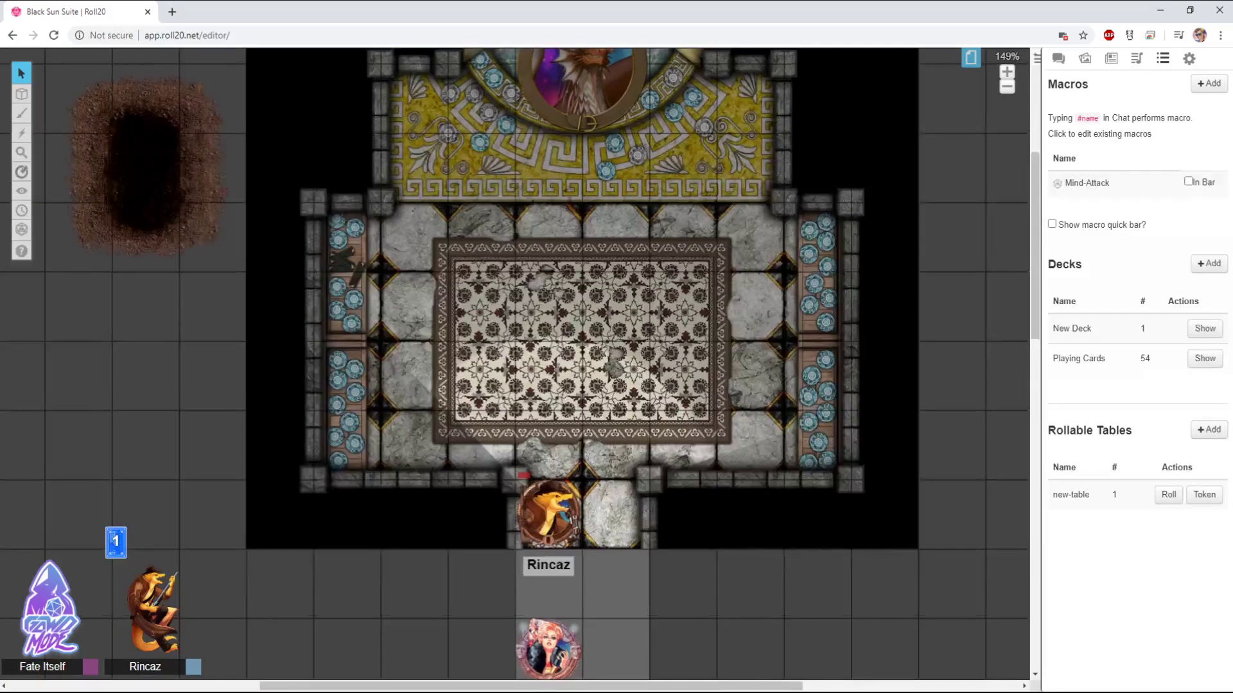
drag(582, 77, 582, 618)
scroll(514, 364, down, 4)
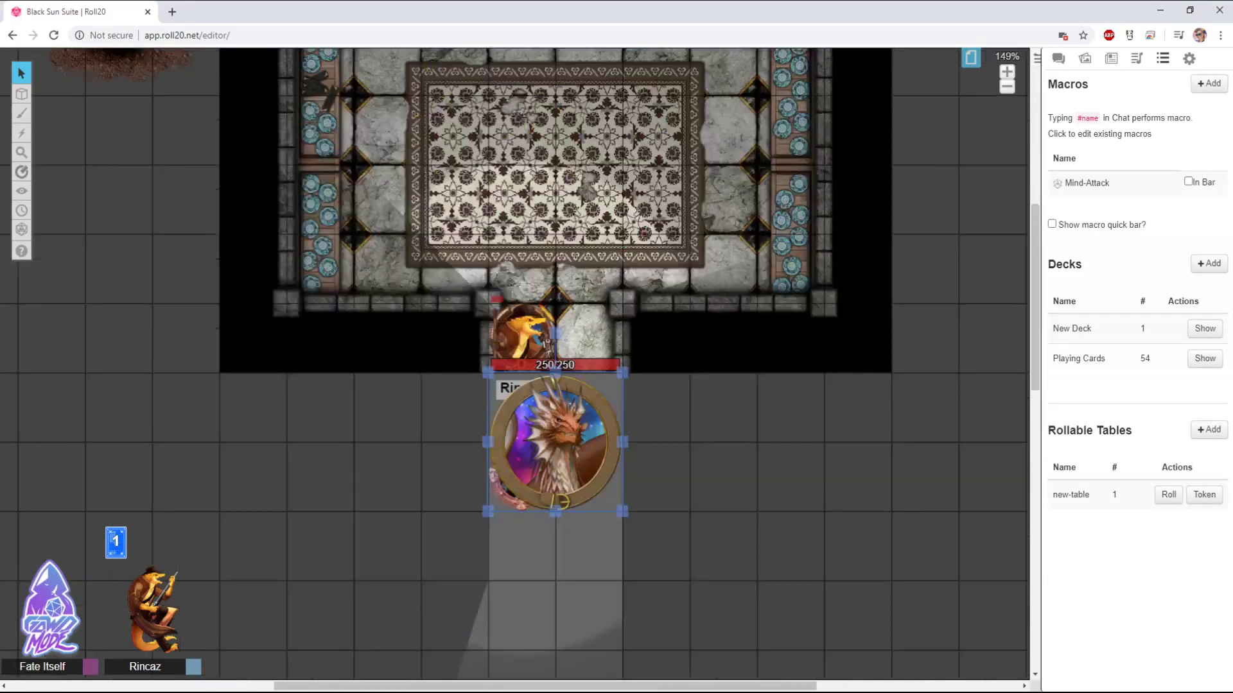
Move the dragon token two squares south down the corridor and delete the pink-haired woman's token
drag(538, 358, 538, 495)
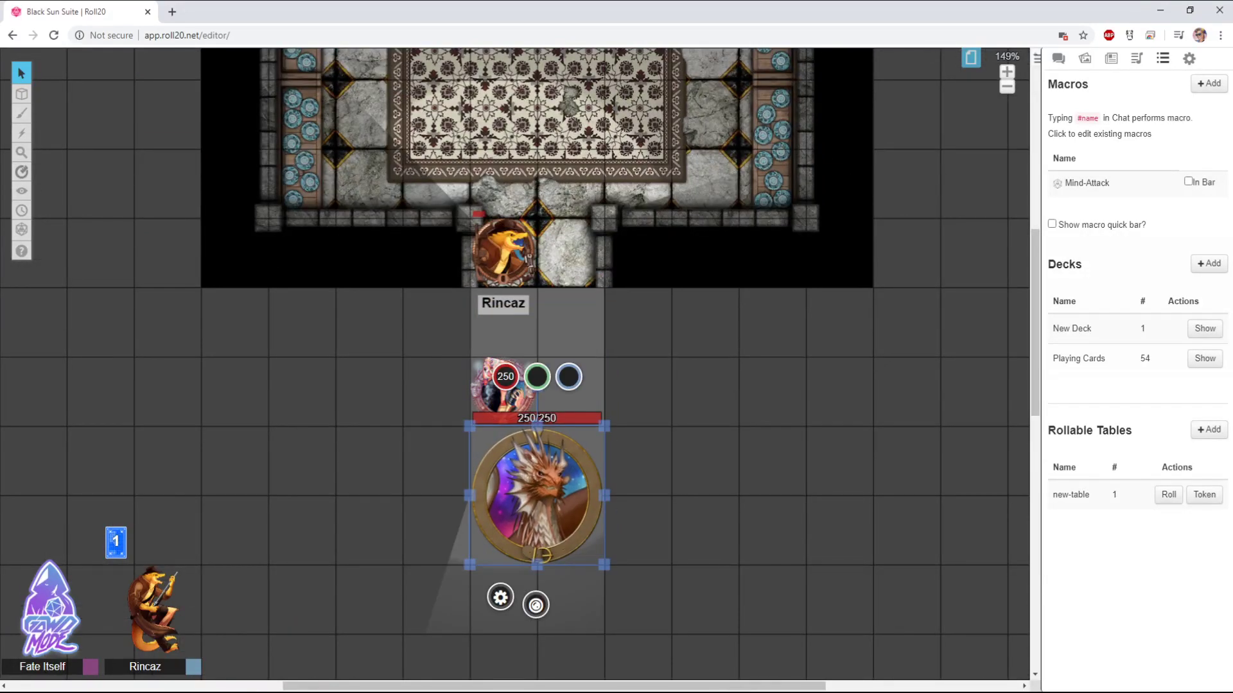
click(494, 392)
key(Delete)
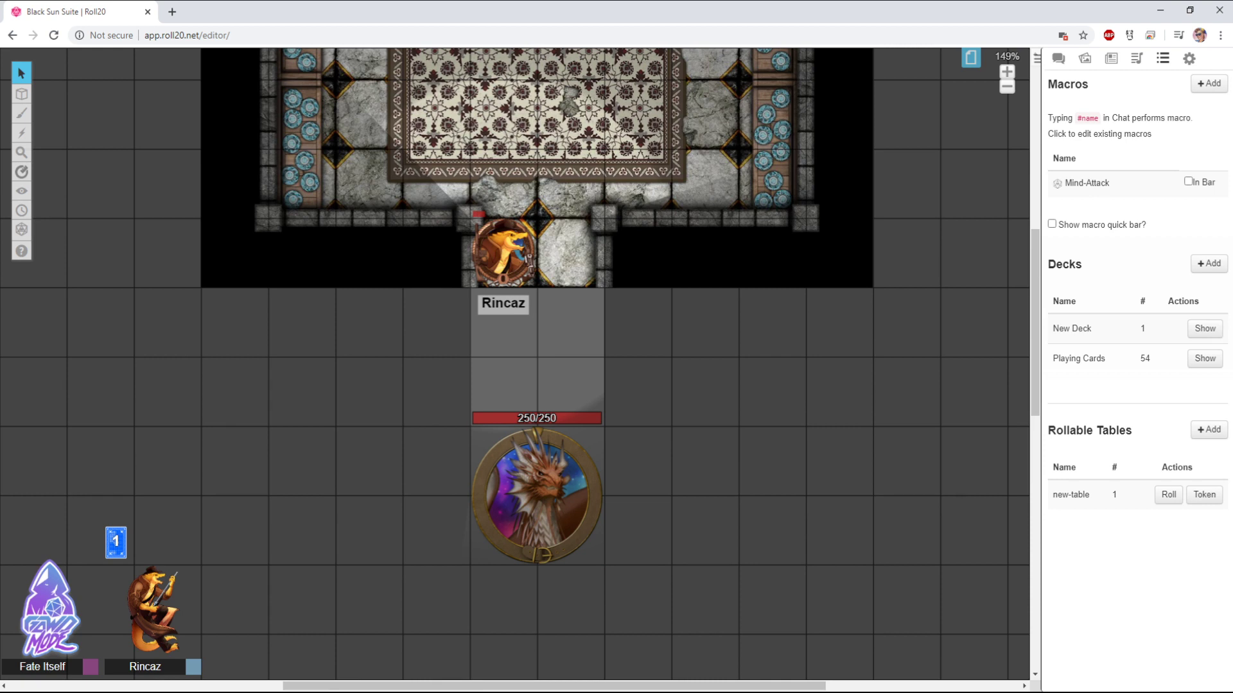
Draw a horizontal red barrier line about four squares long just south of Rincaz on the Dynamic Lighting layer and return to the Objects & Tokens layer
mouse_move(21, 93)
click(83, 148)
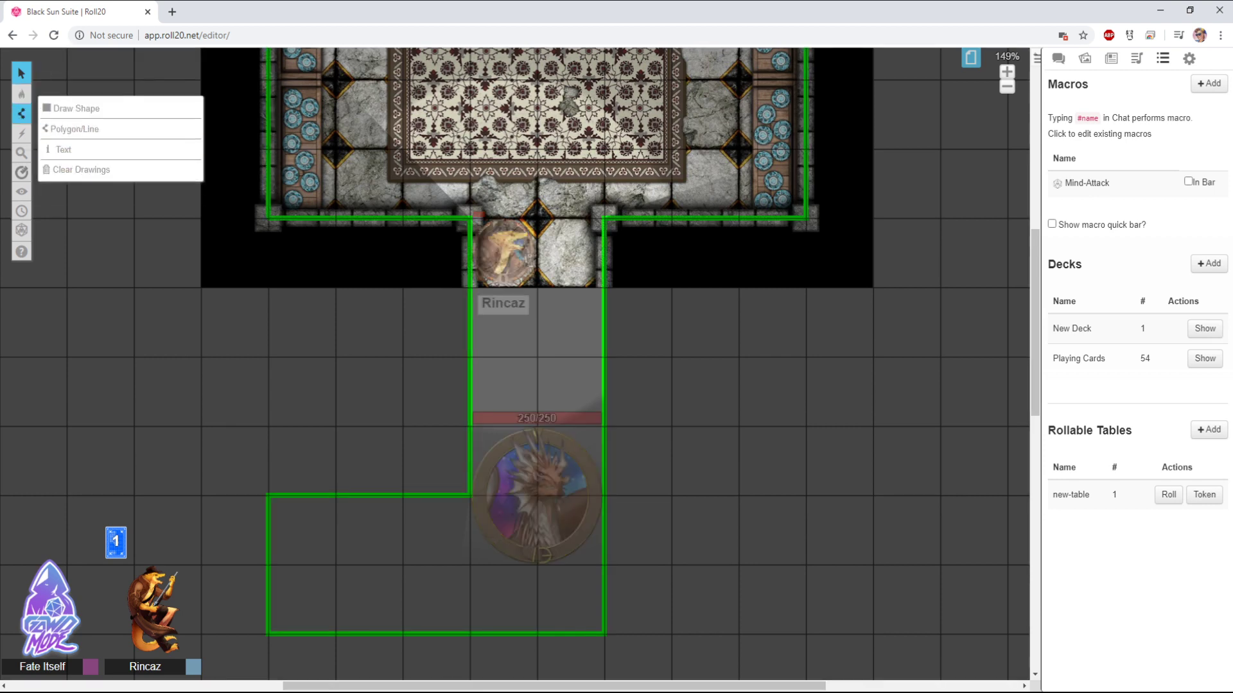
click(74, 129)
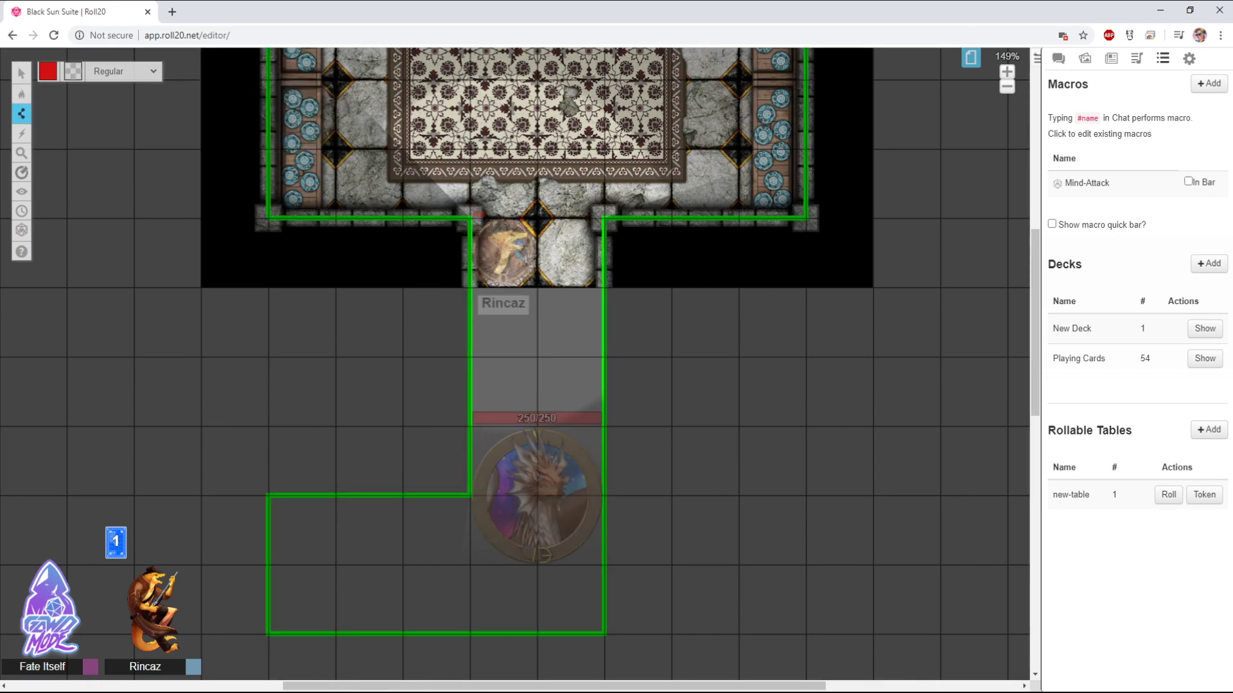
click(404, 287)
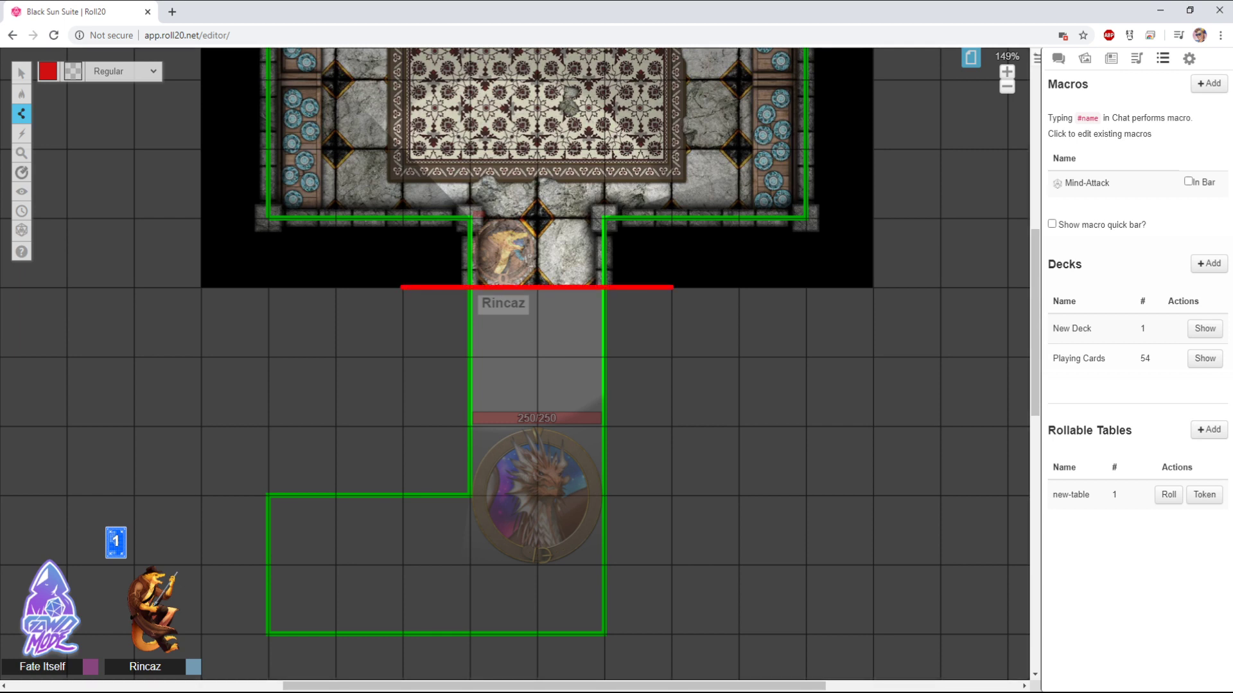
right_click(673, 287)
mouse_move(21, 94)
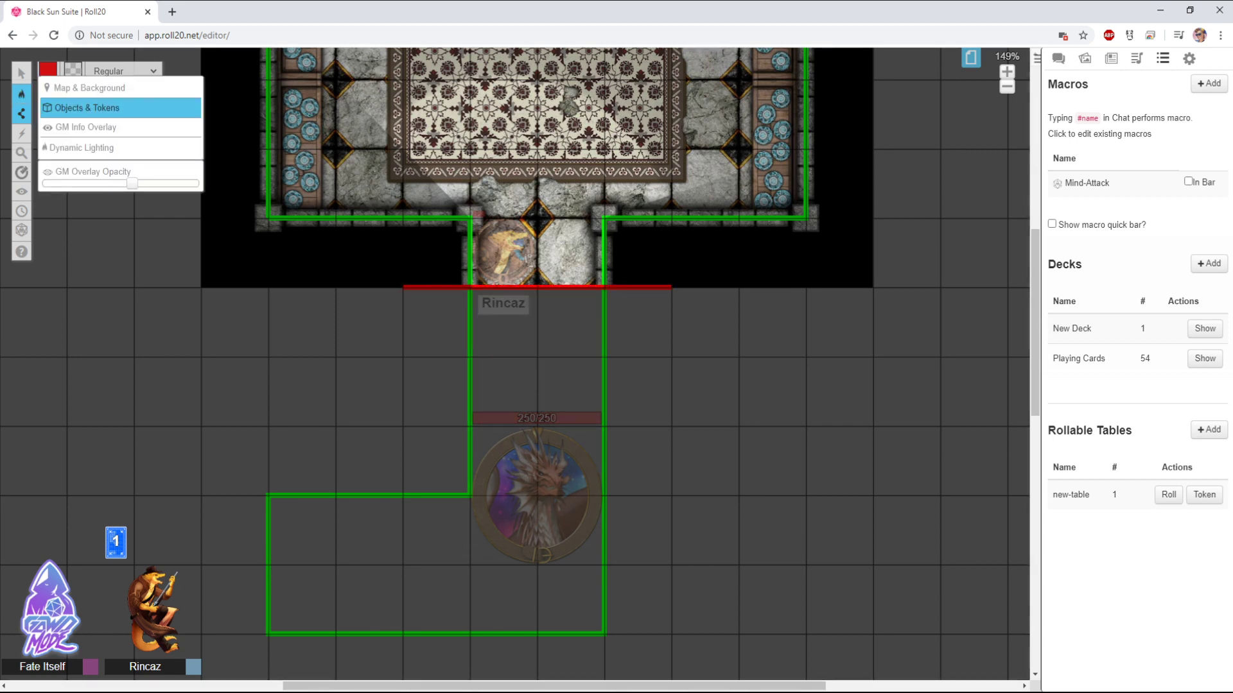
click(84, 108)
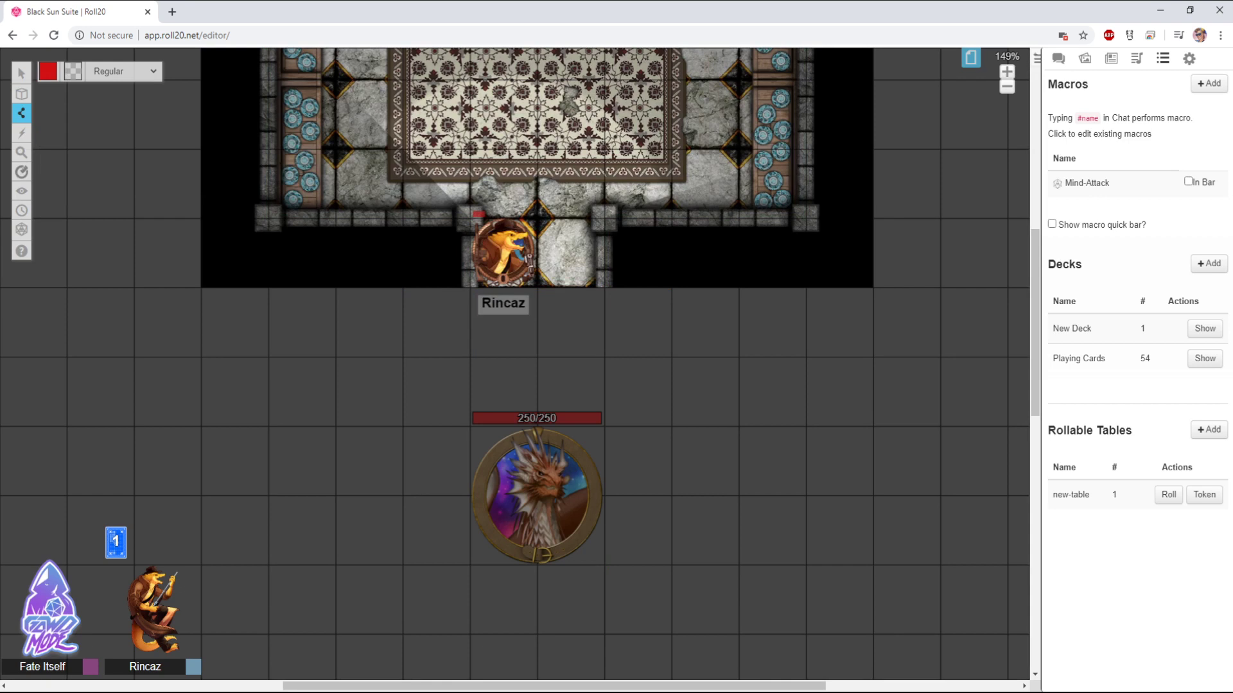
mouse_move(21, 73)
click(71, 62)
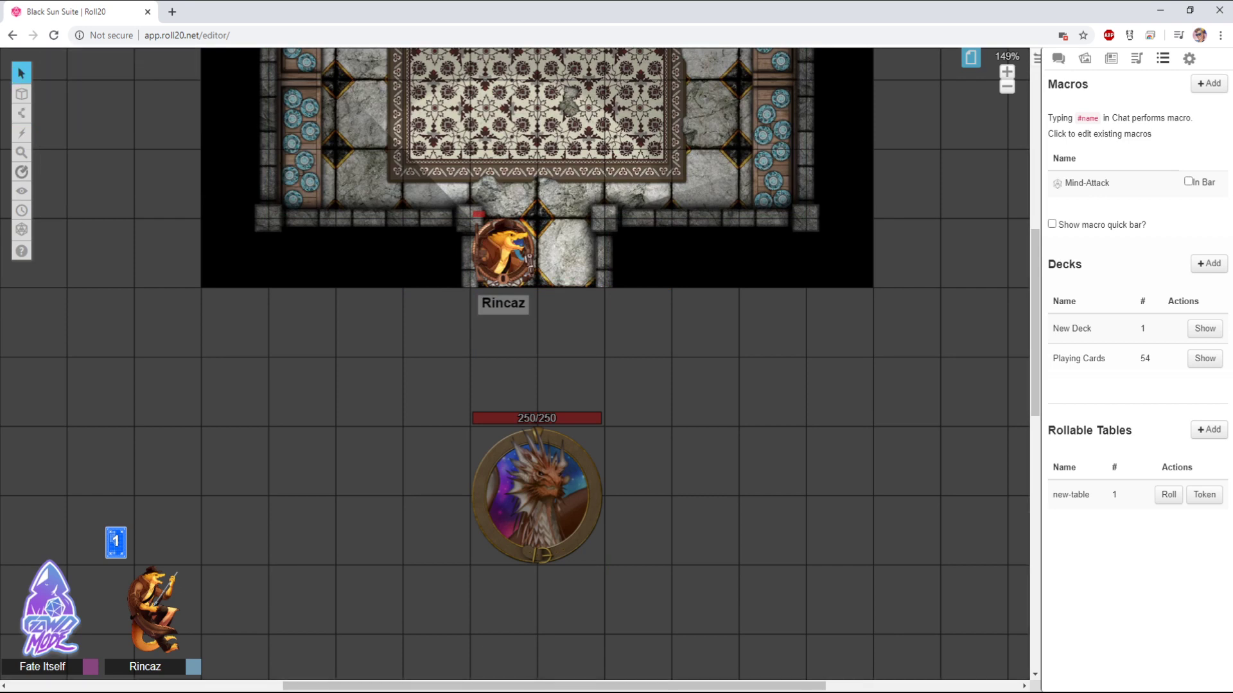
Examine the barrier lines around the room and its southern exit on the Dynamic Lighting layer, ending back on the Objects & Tokens layer
mouse_move(21, 93)
click(84, 149)
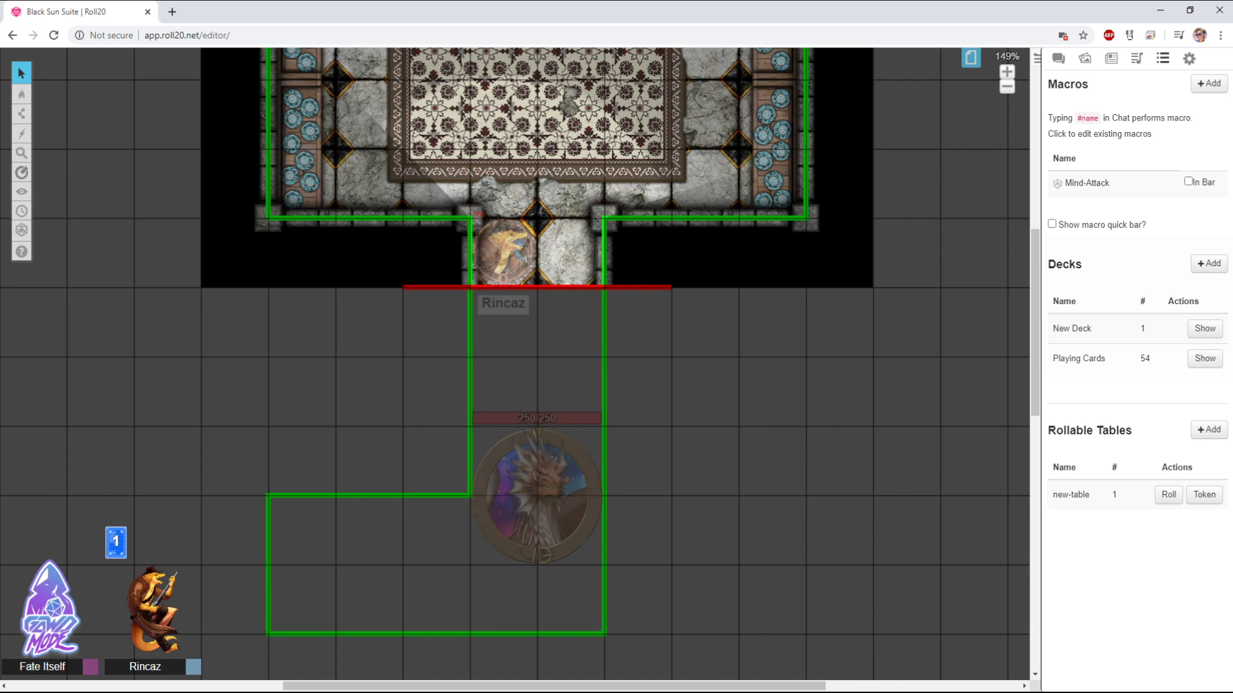
scroll(520, 363, up, 3)
scroll(520, 363, right, 1)
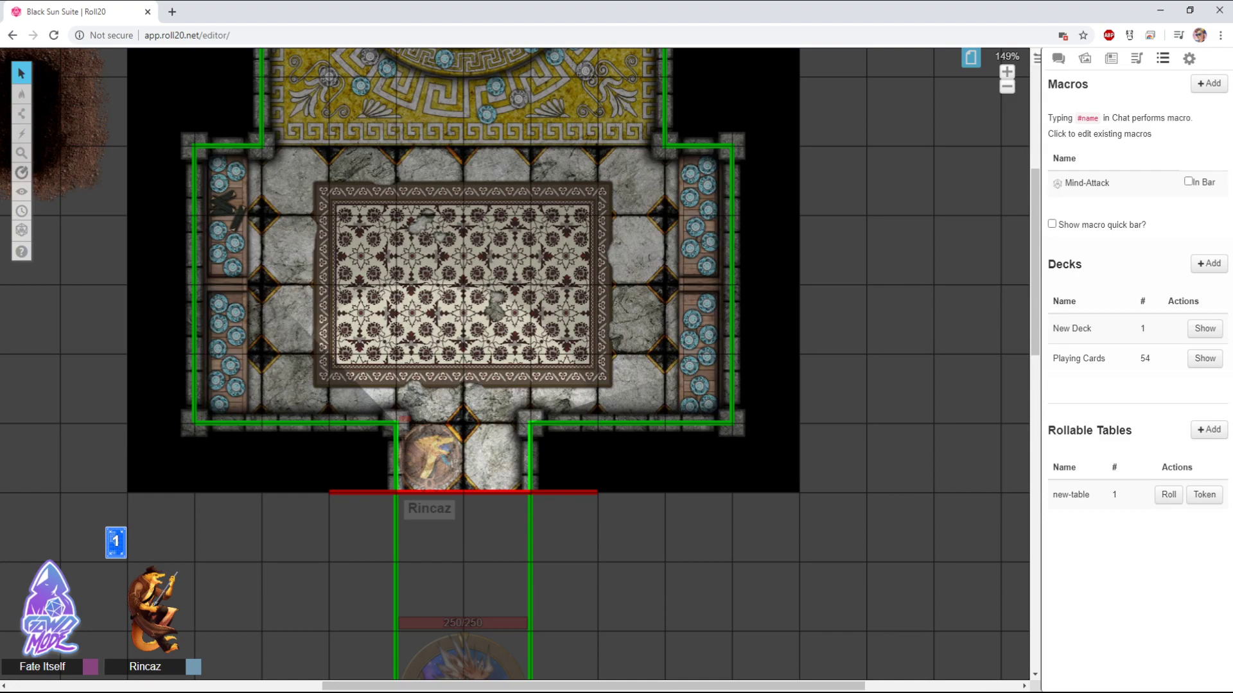
mouse_move(21, 94)
click(77, 107)
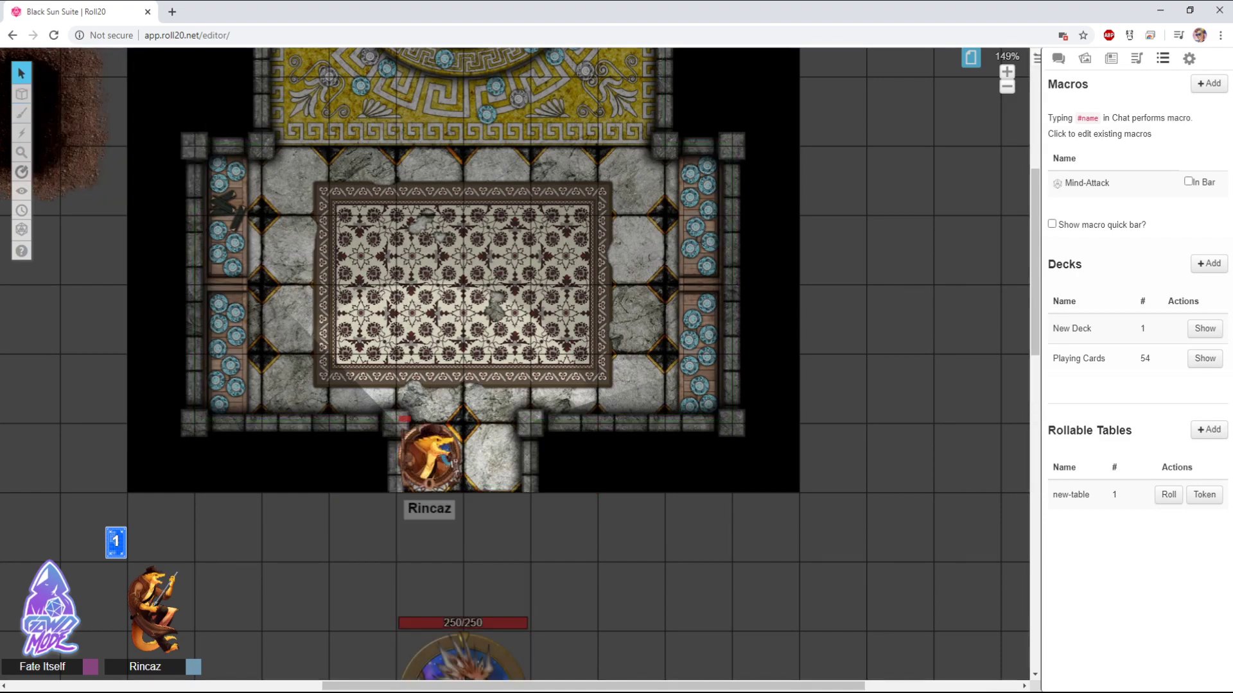
Preview Rincaz's line of sight from the room's southern exit and end the preview
drag(472, 364, 554, 411)
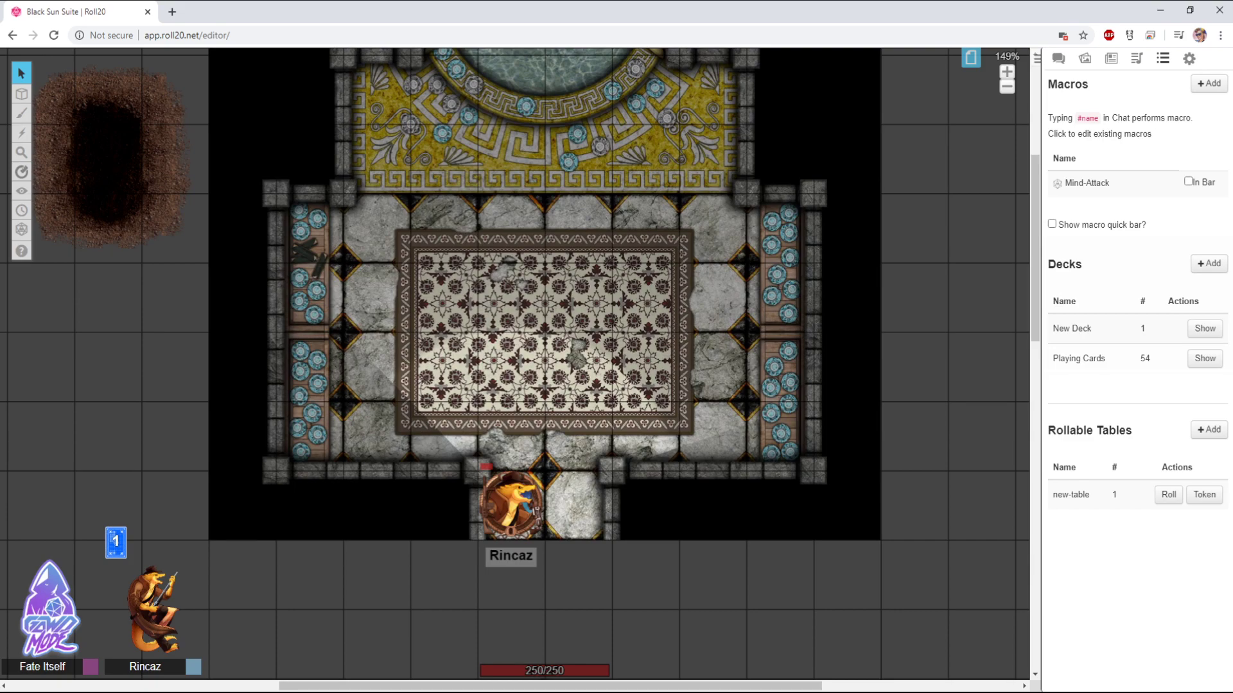
click(512, 504)
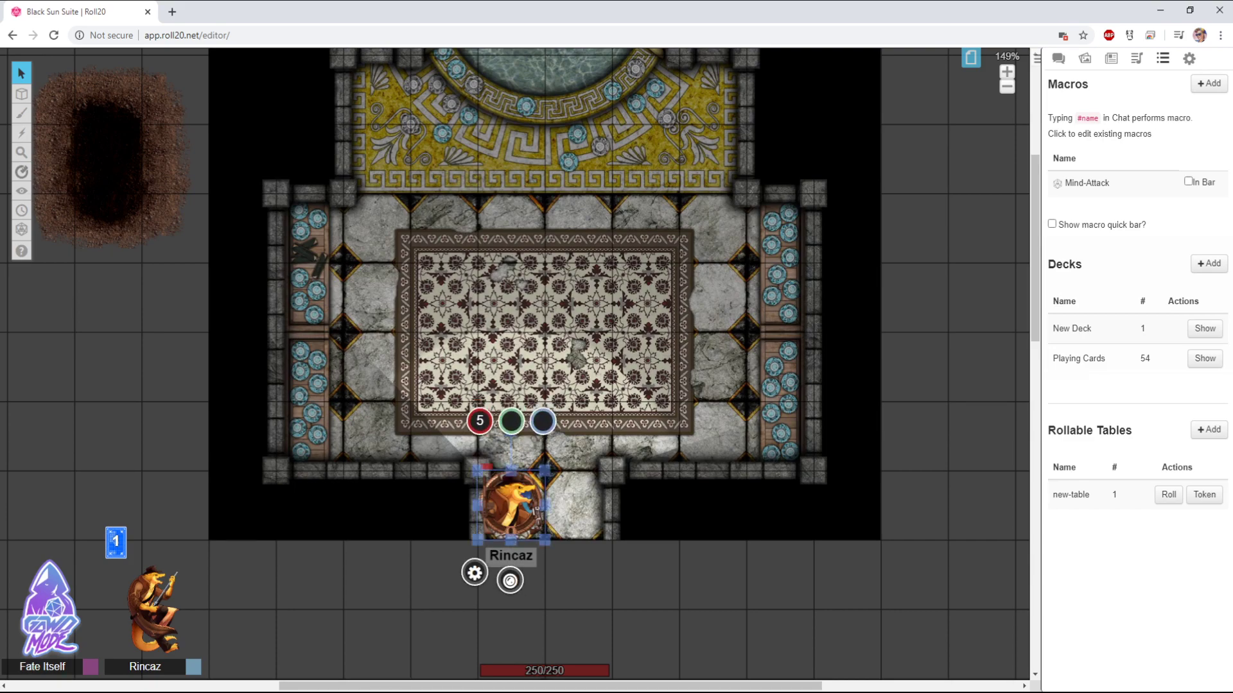
key(ctrl+l)
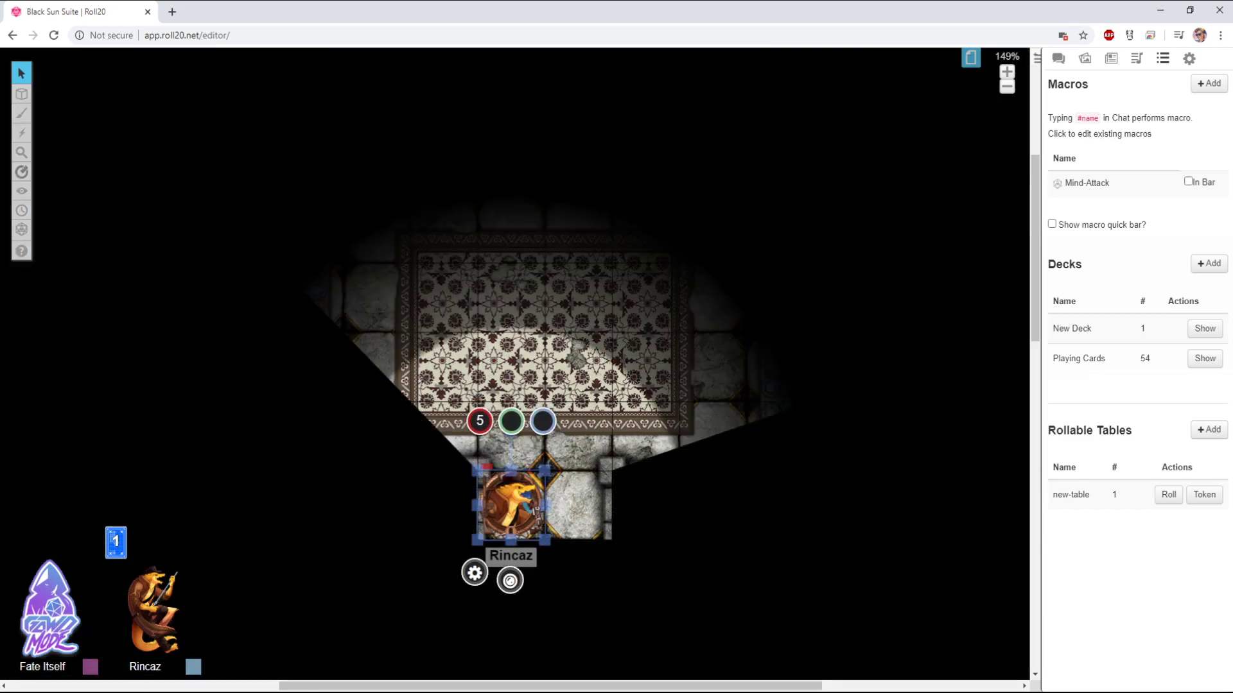
key(Escape)
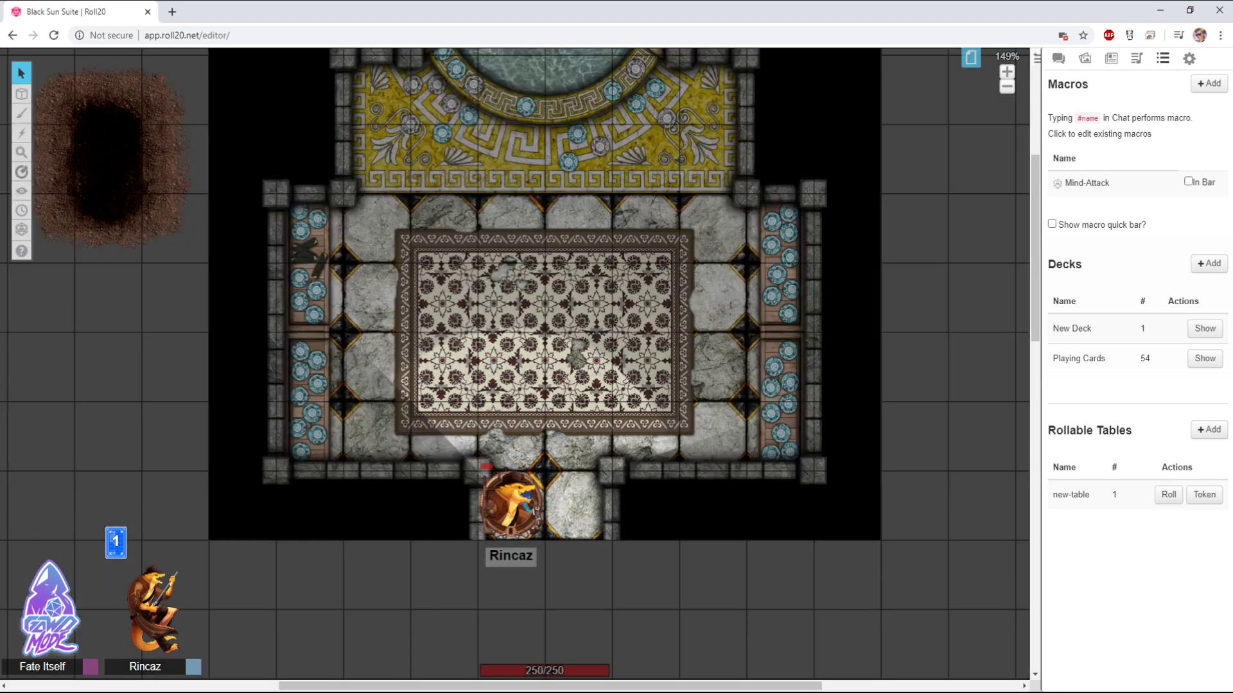
Draw a closed red triangular barrier over the upper part of the carpet on the Dynamic Lighting layer and return to the Objects & Tokens layer
scroll(514, 363, down, 2)
scroll(513, 363, down, 2)
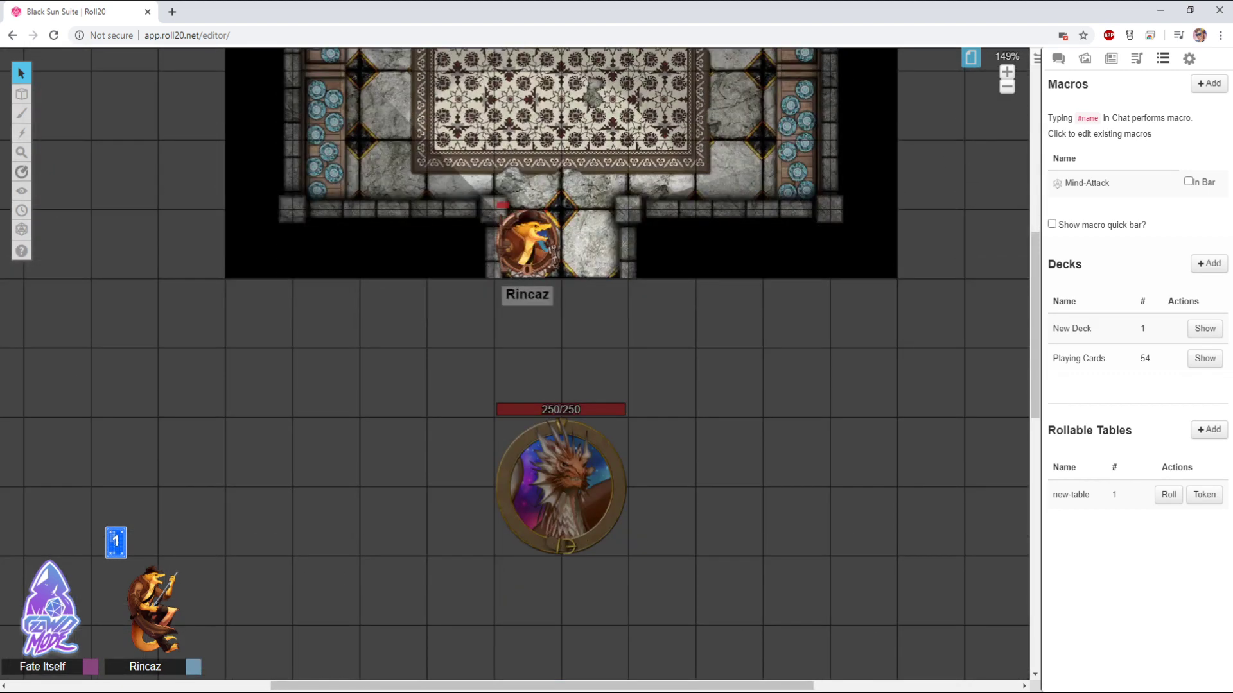
scroll(513, 364, up, 5)
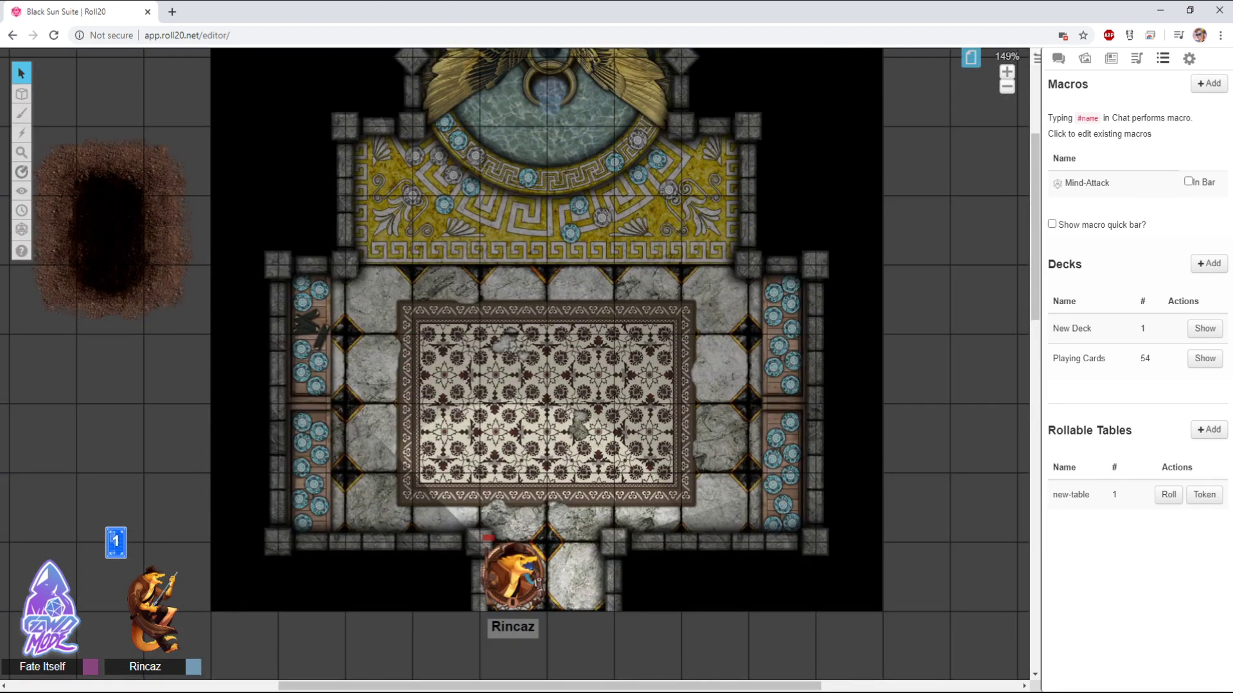
mouse_move(21, 94)
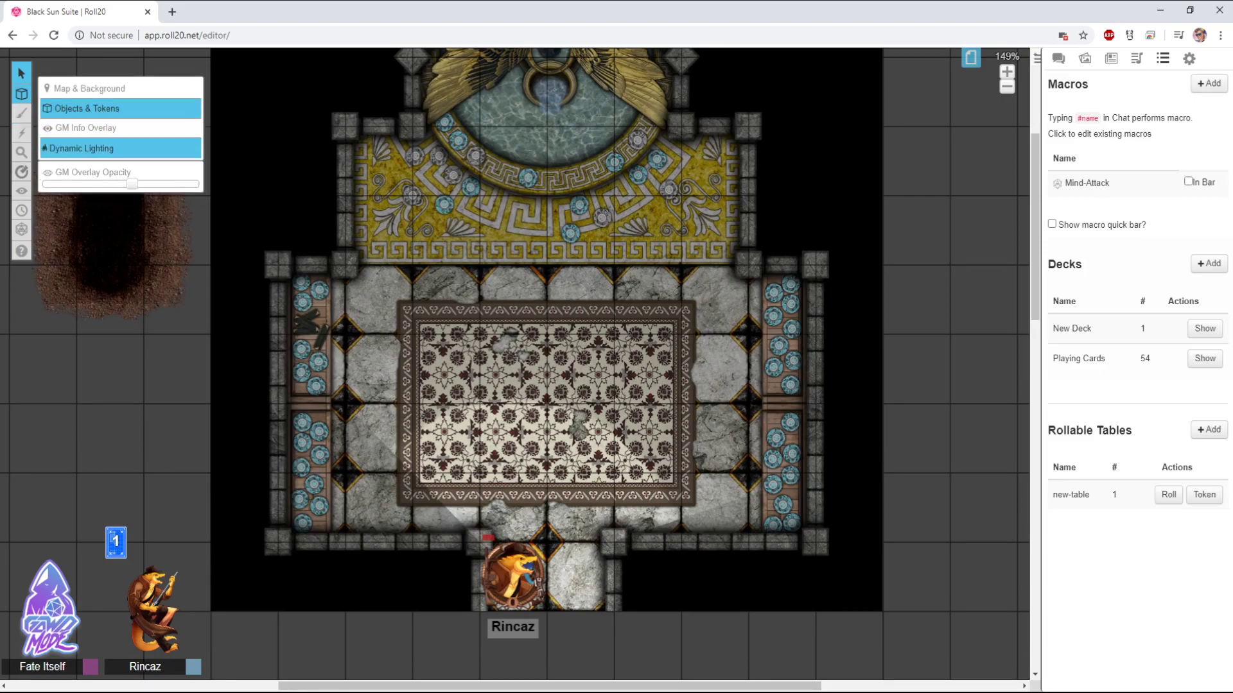
click(81, 148)
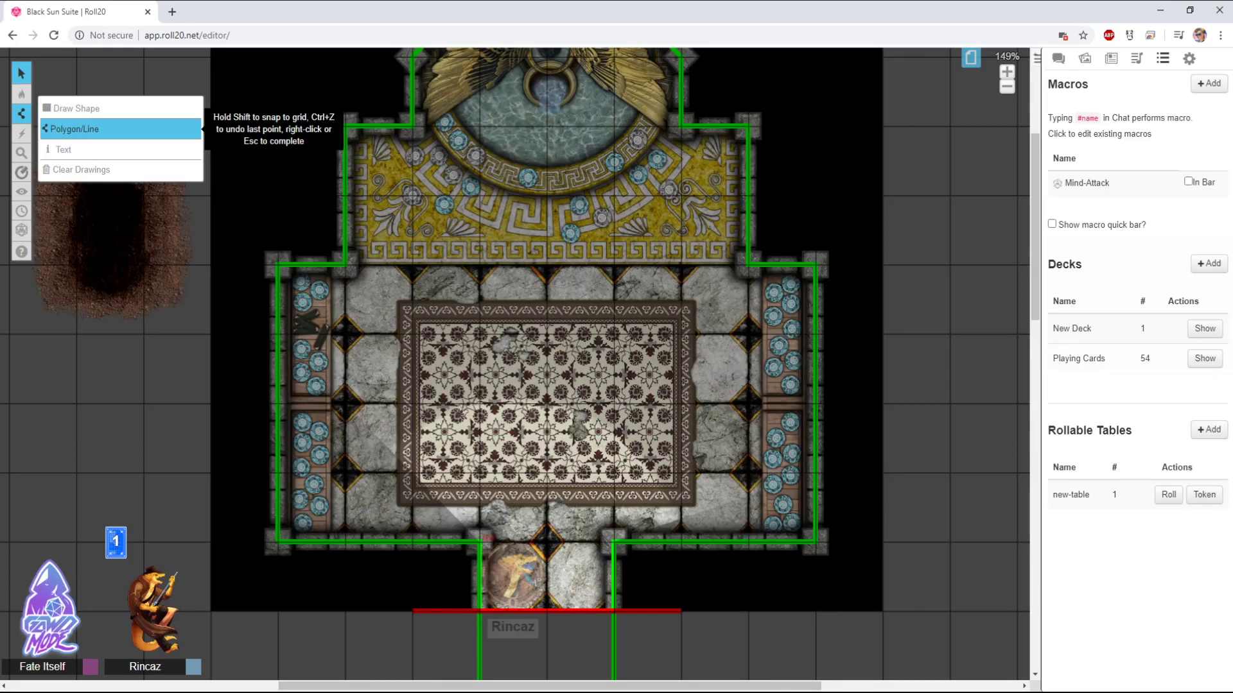
click(74, 128)
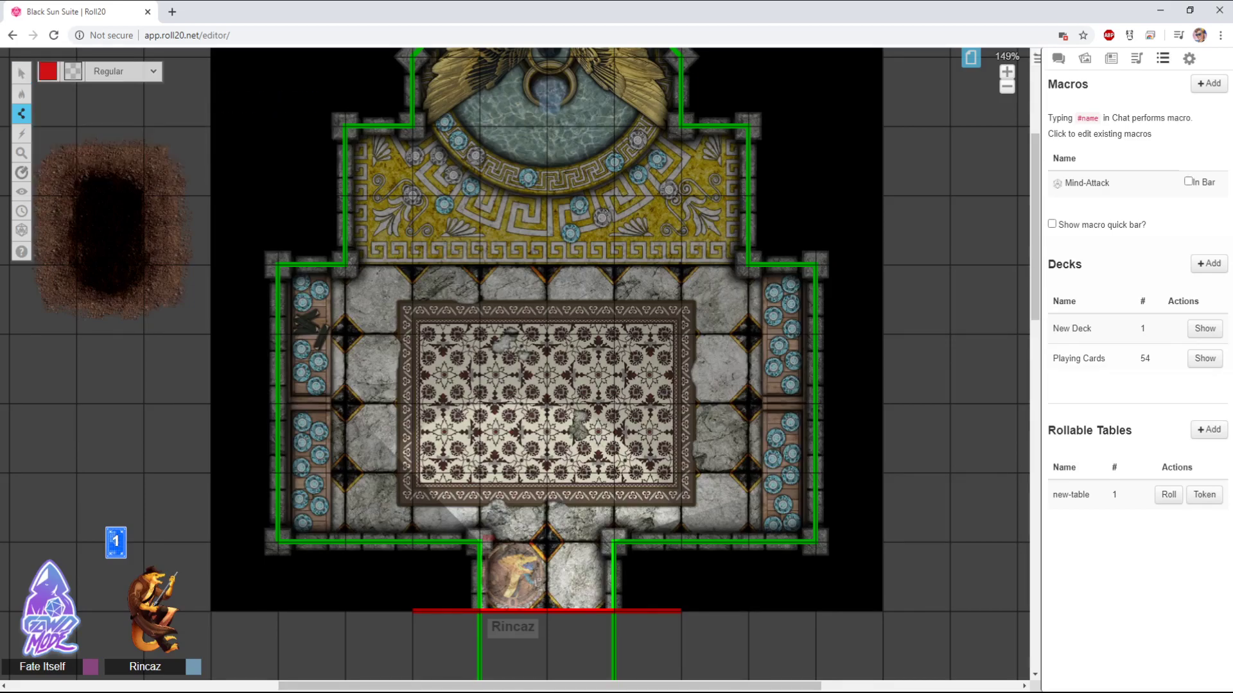
click(547, 332)
click(519, 372)
click(599, 378)
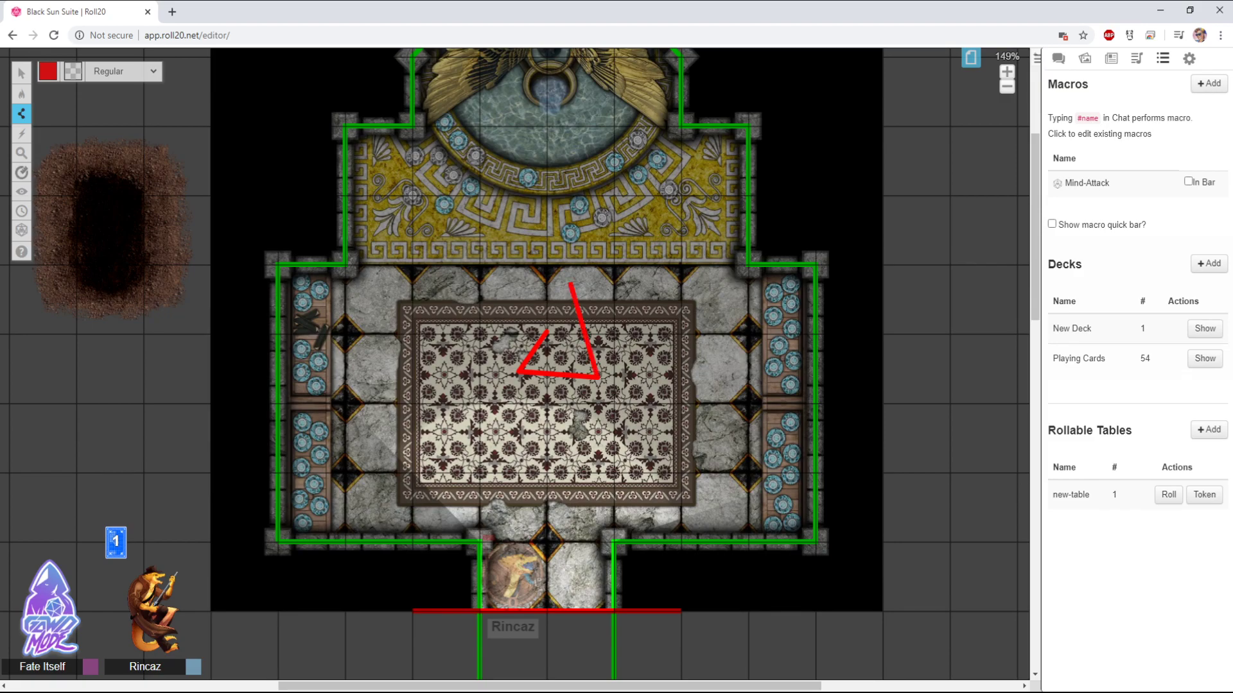
click(571, 283)
click(547, 332)
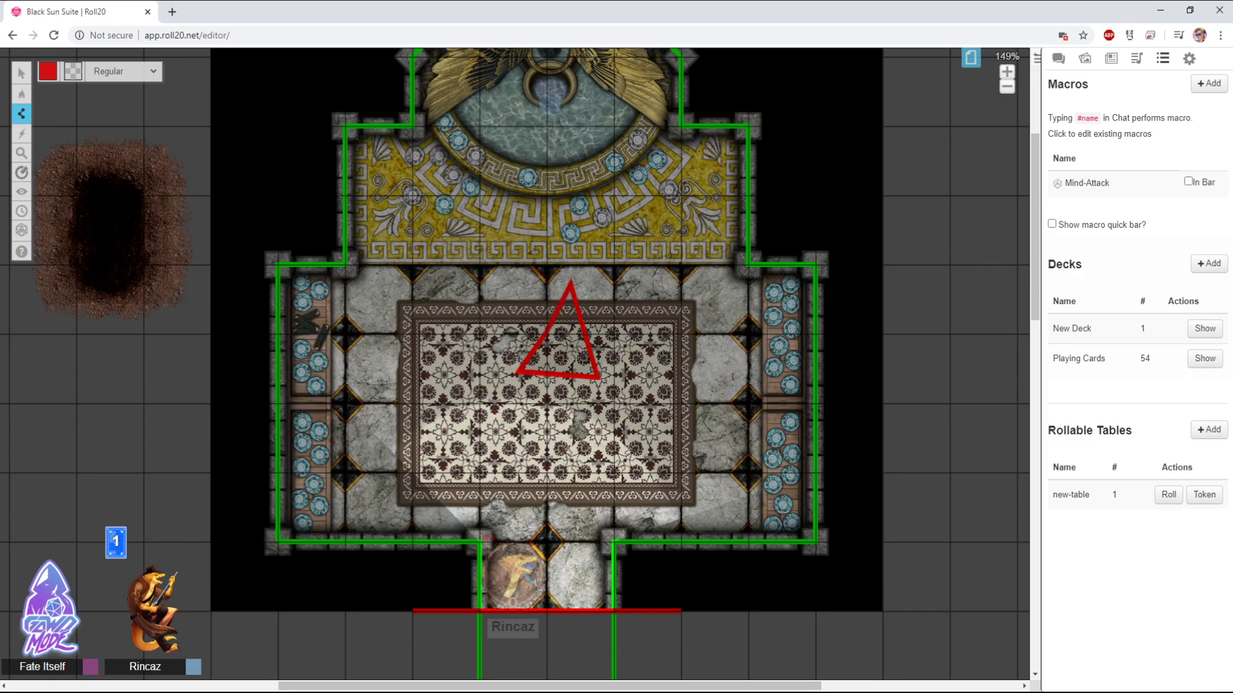
click(73, 107)
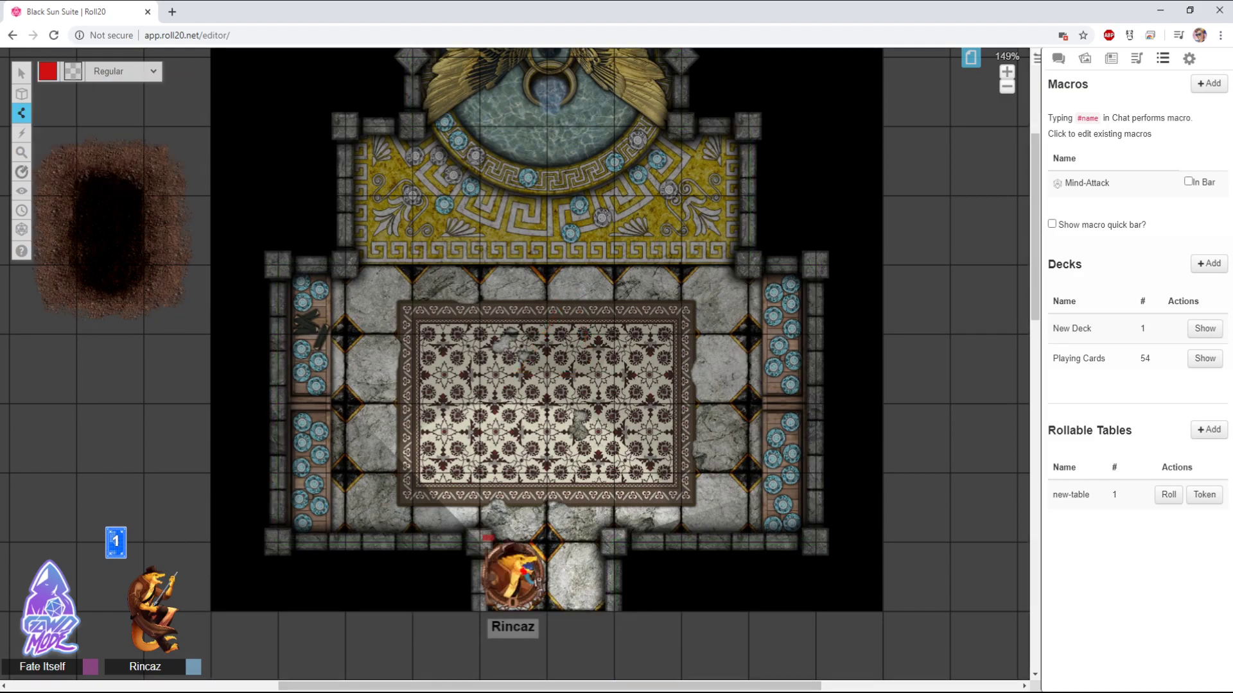
Move Rincaz onto the carpet east of the triangular barrier and on to the square just south of it, previewing the token's line of sight
mouse_move(22, 94)
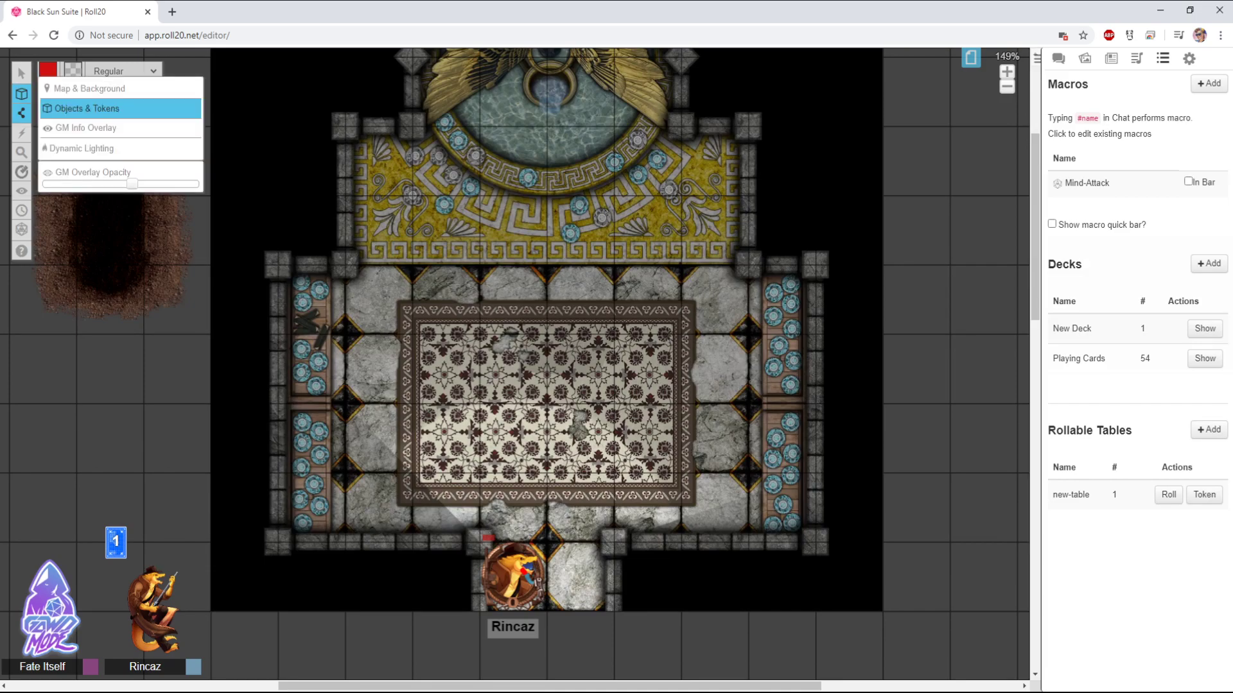
click(74, 64)
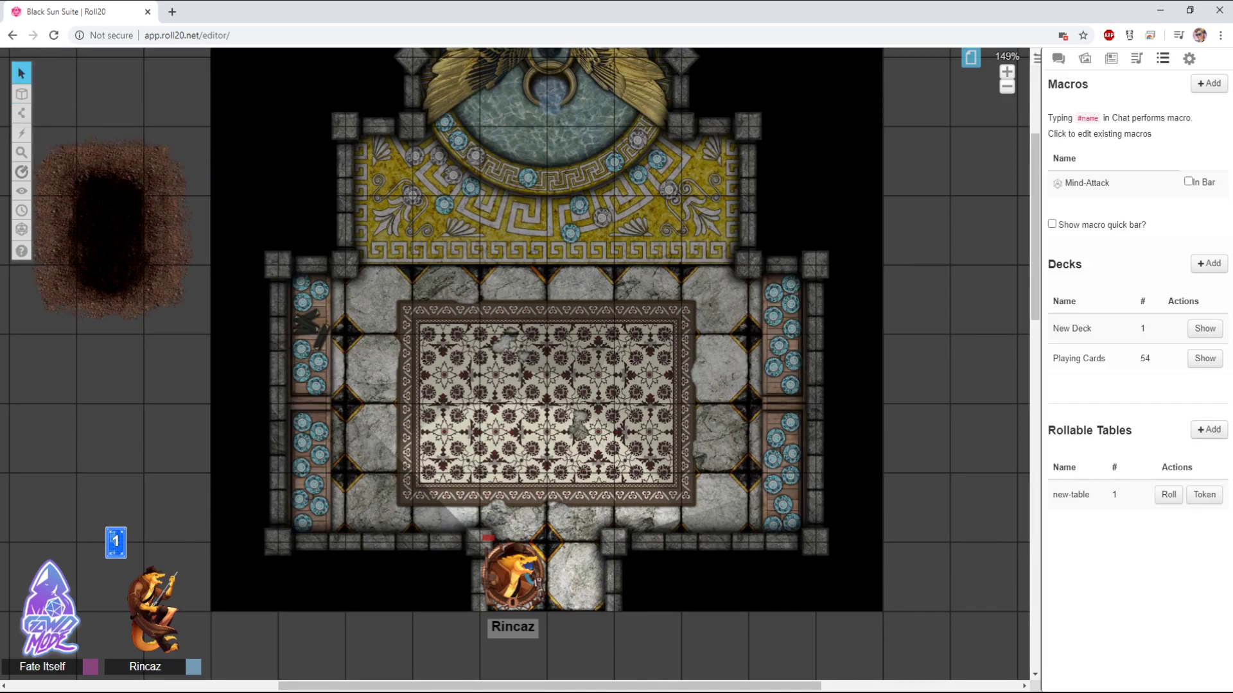
drag(513, 574, 647, 330)
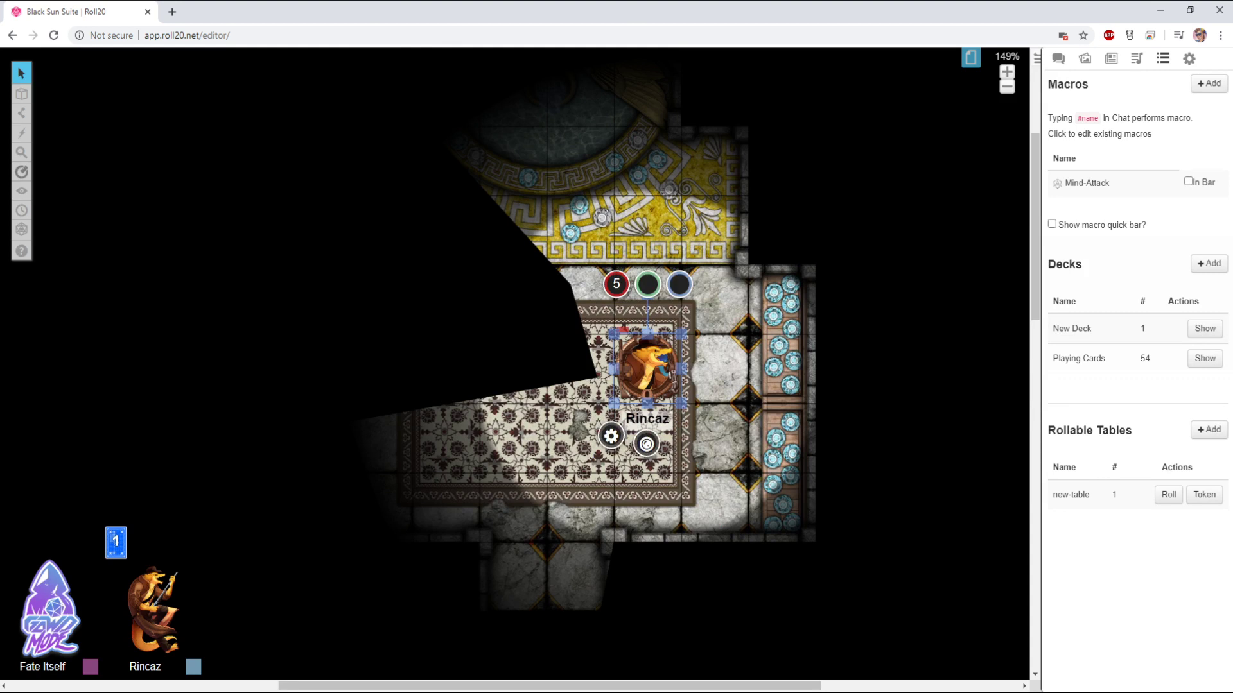
drag(647, 367, 552, 492)
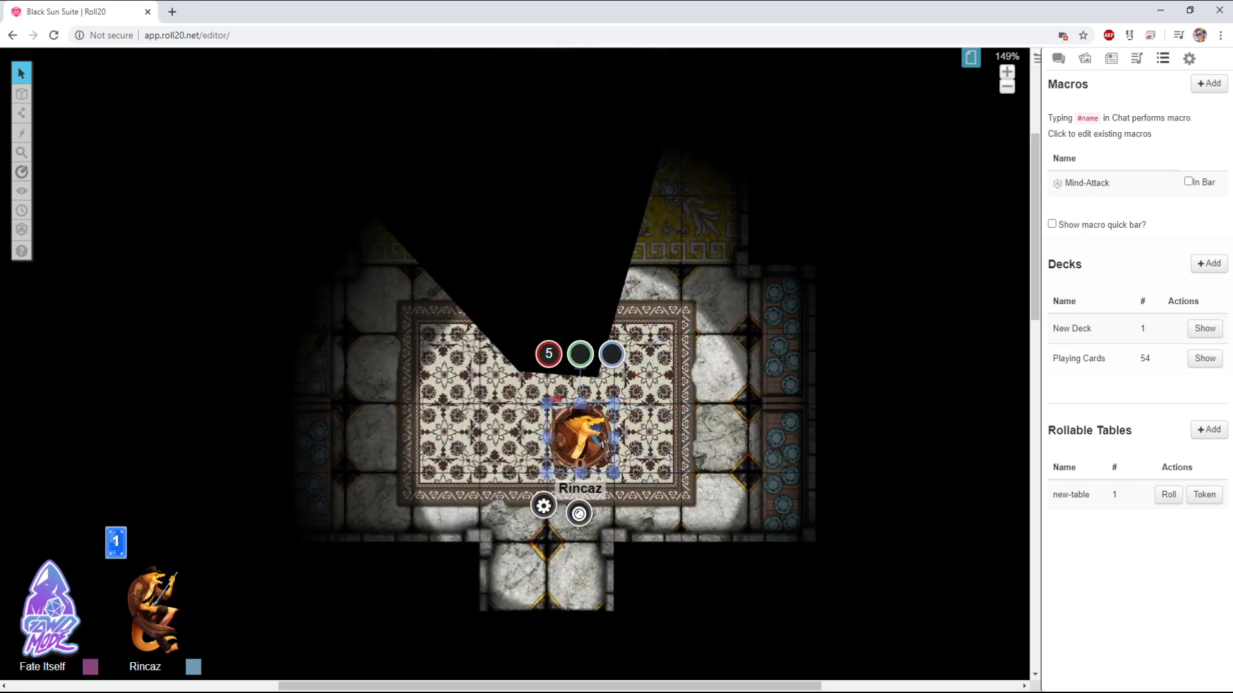
Delete the red triangular barrier on the carpet from the Dynamic Lighting layer
mouse_move(22, 94)
click(77, 146)
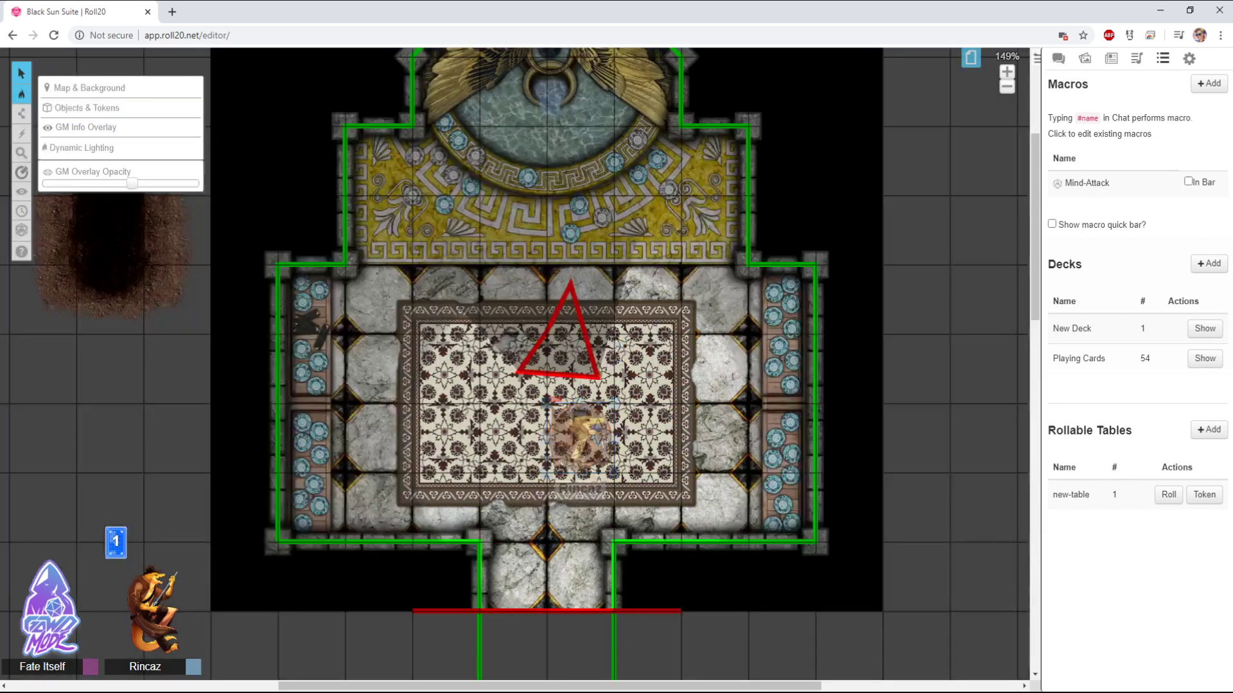
click(565, 347)
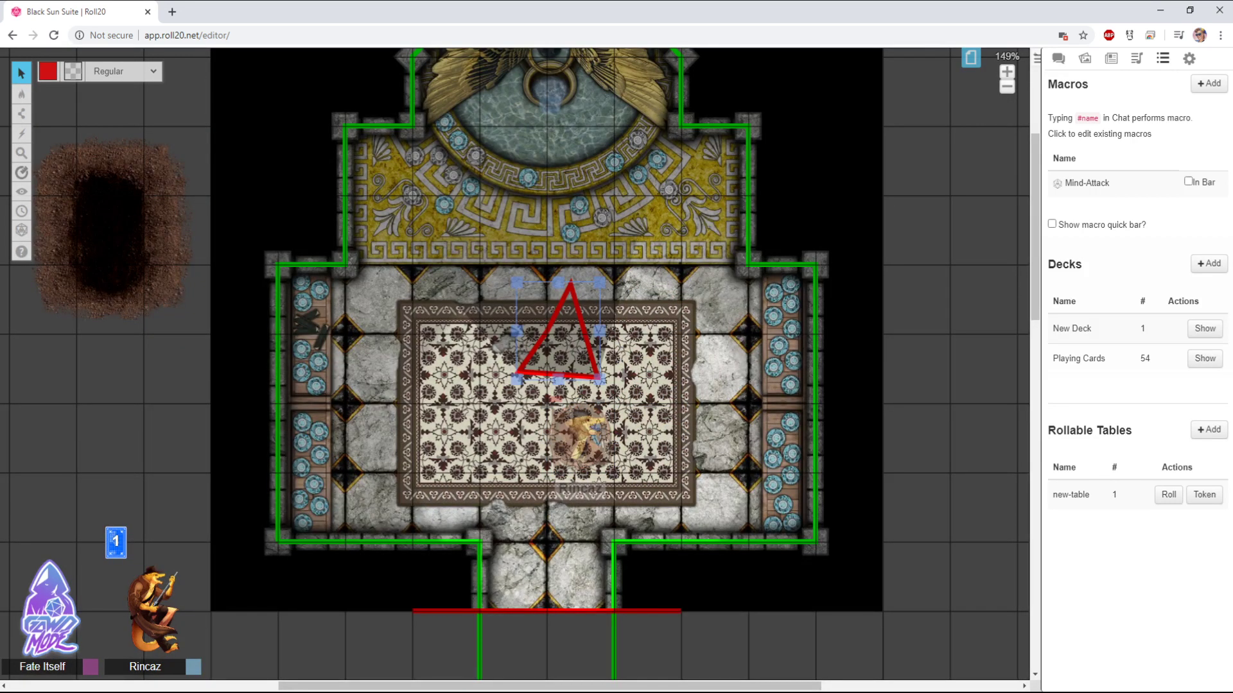
key(Delete)
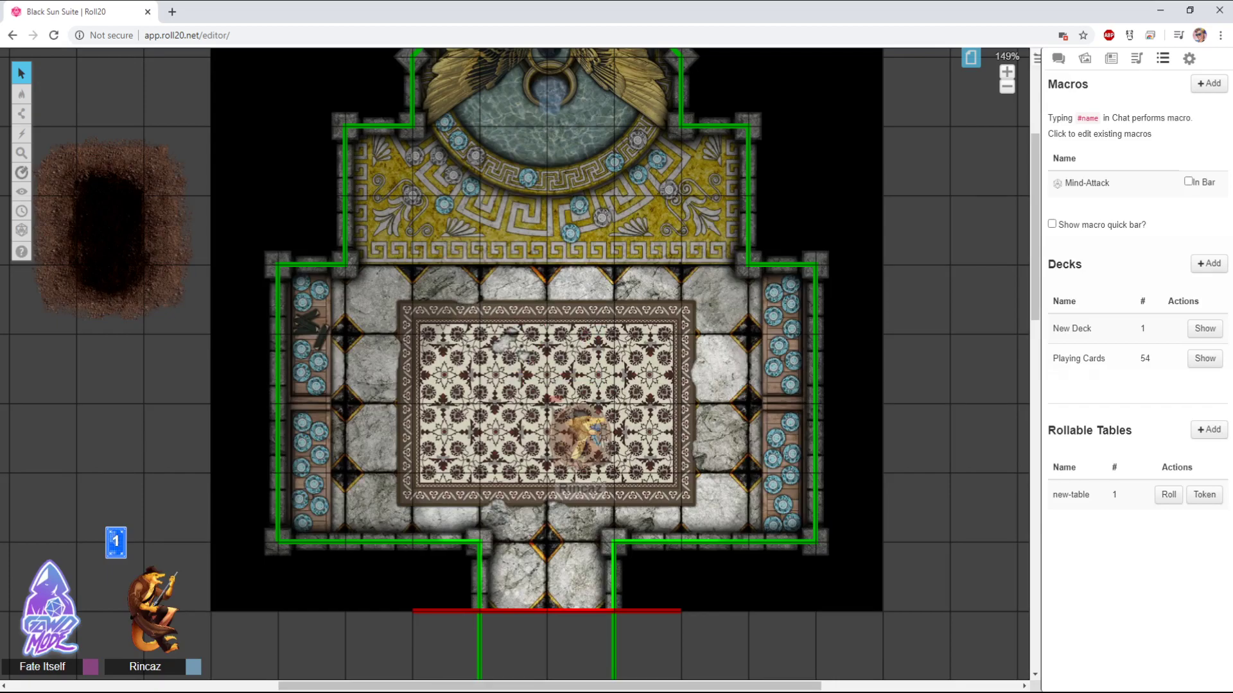
Restore the Select tool and return to the Objects & Tokens layer
mouse_move(21, 93)
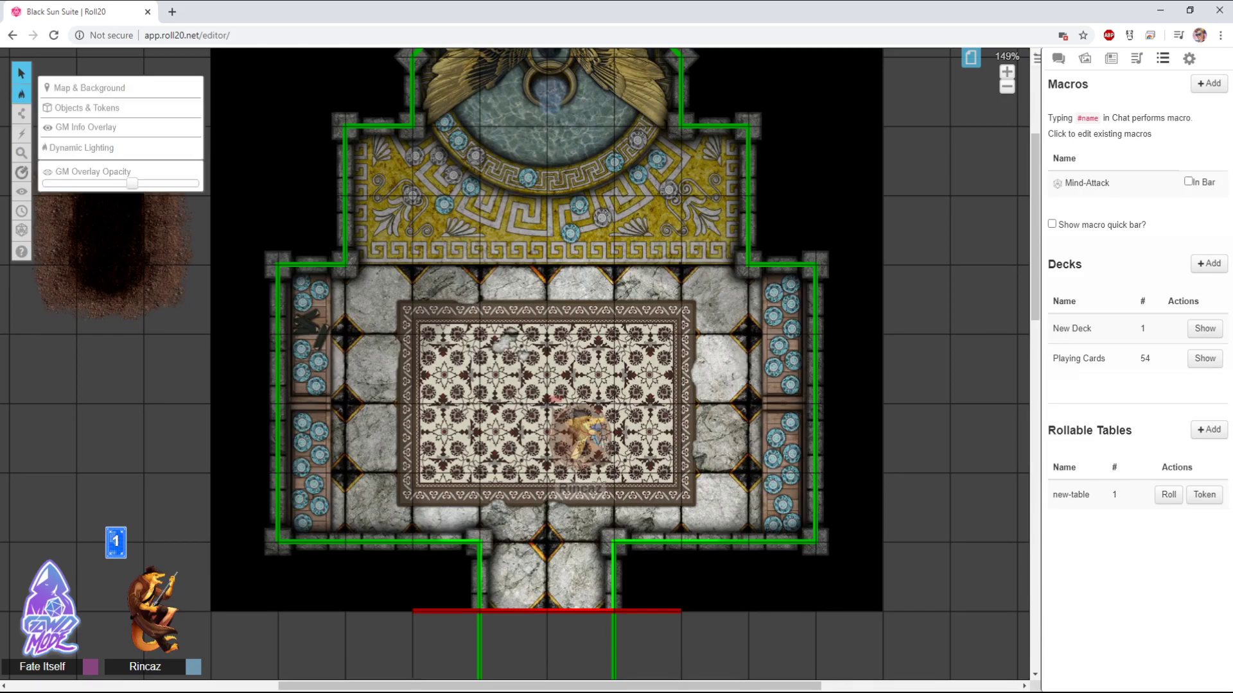
mouse_move(21, 133)
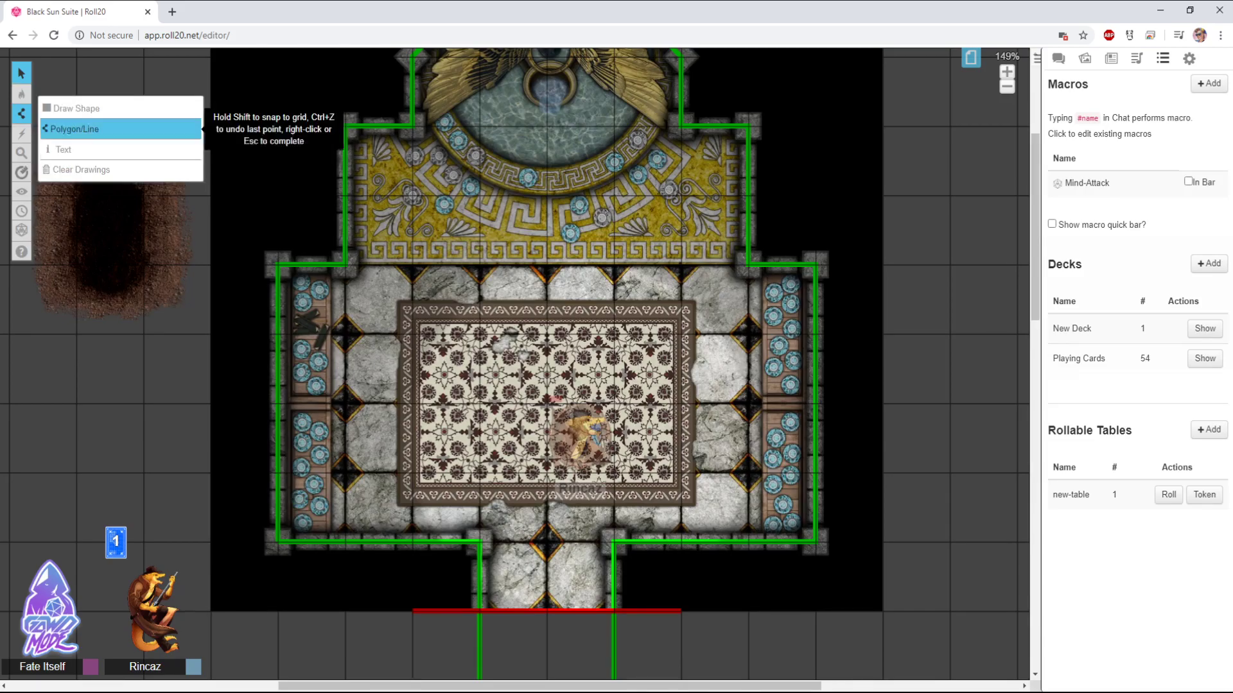
click(64, 127)
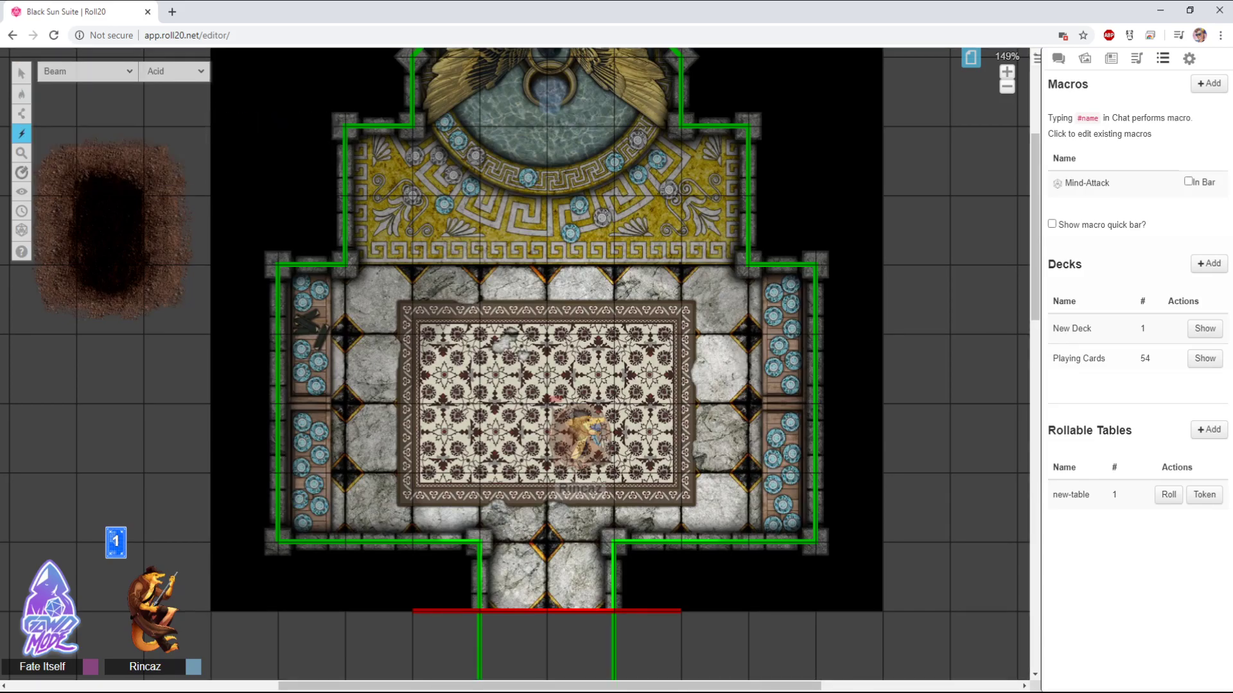
mouse_move(21, 73)
click(77, 64)
mouse_move(21, 114)
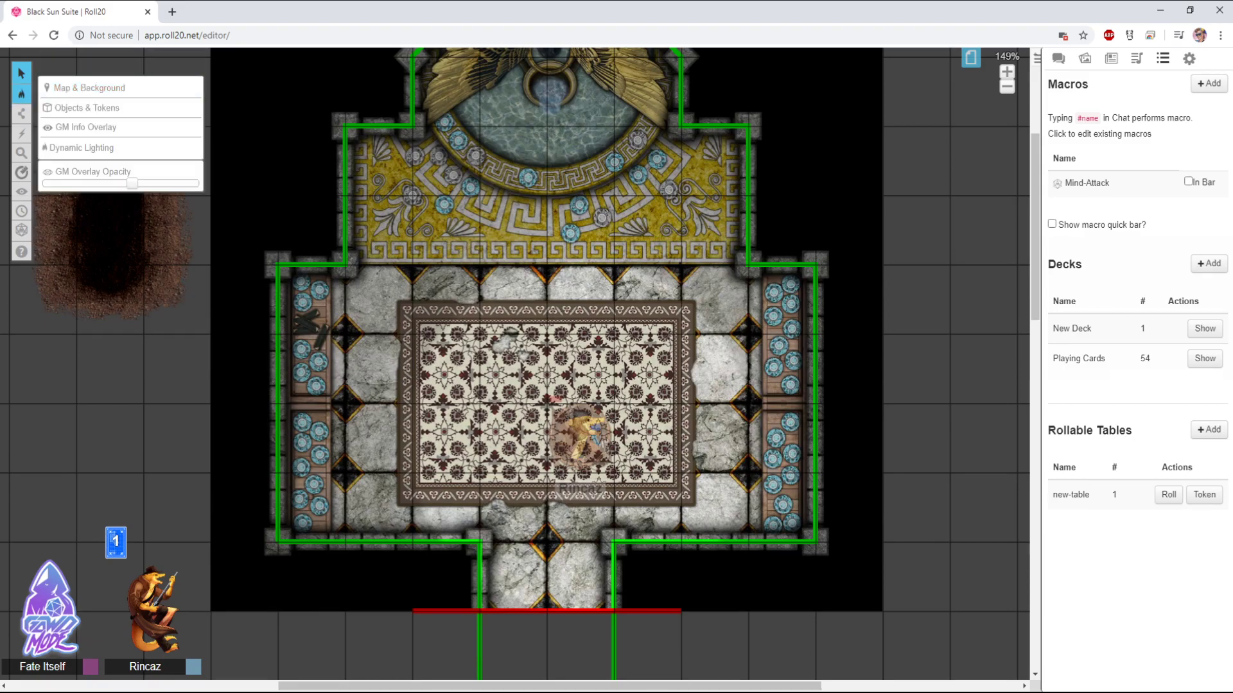
click(77, 105)
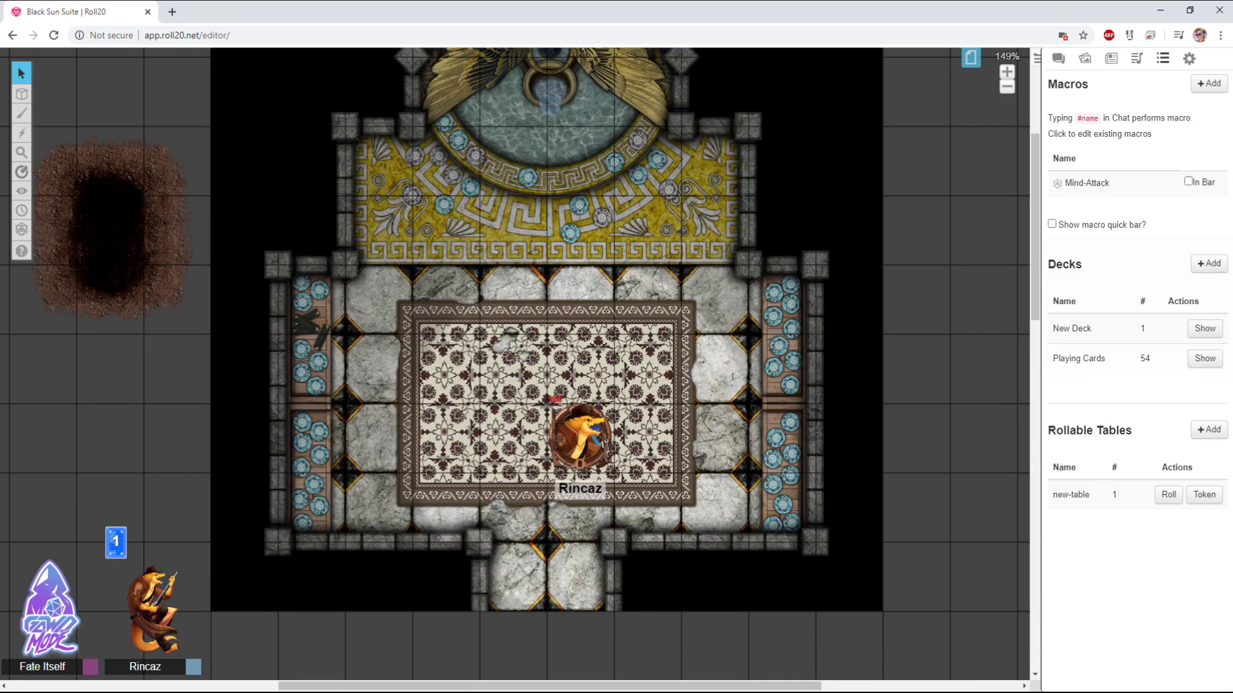
Examine the updated Dynamic Lighting options in the page settings of Jungle (Copy), widening the dialog, and close it without saving
mouse_move(21, 94)
click(970, 58)
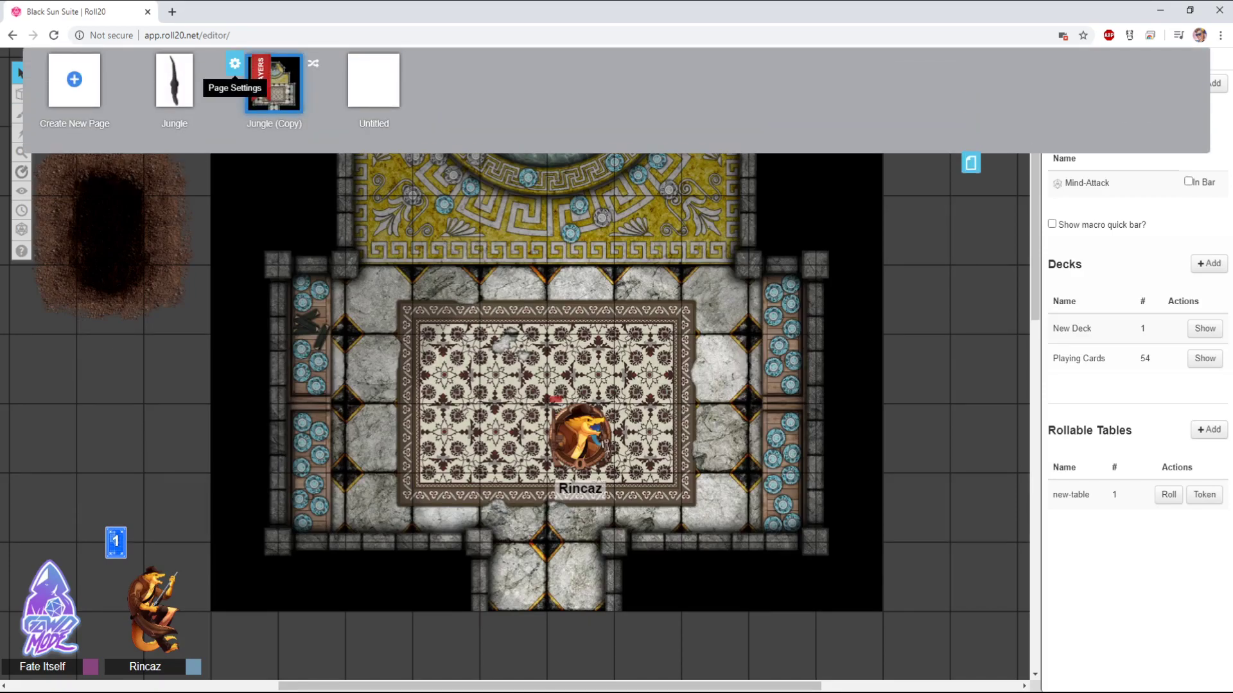
click(235, 64)
click(622, 125)
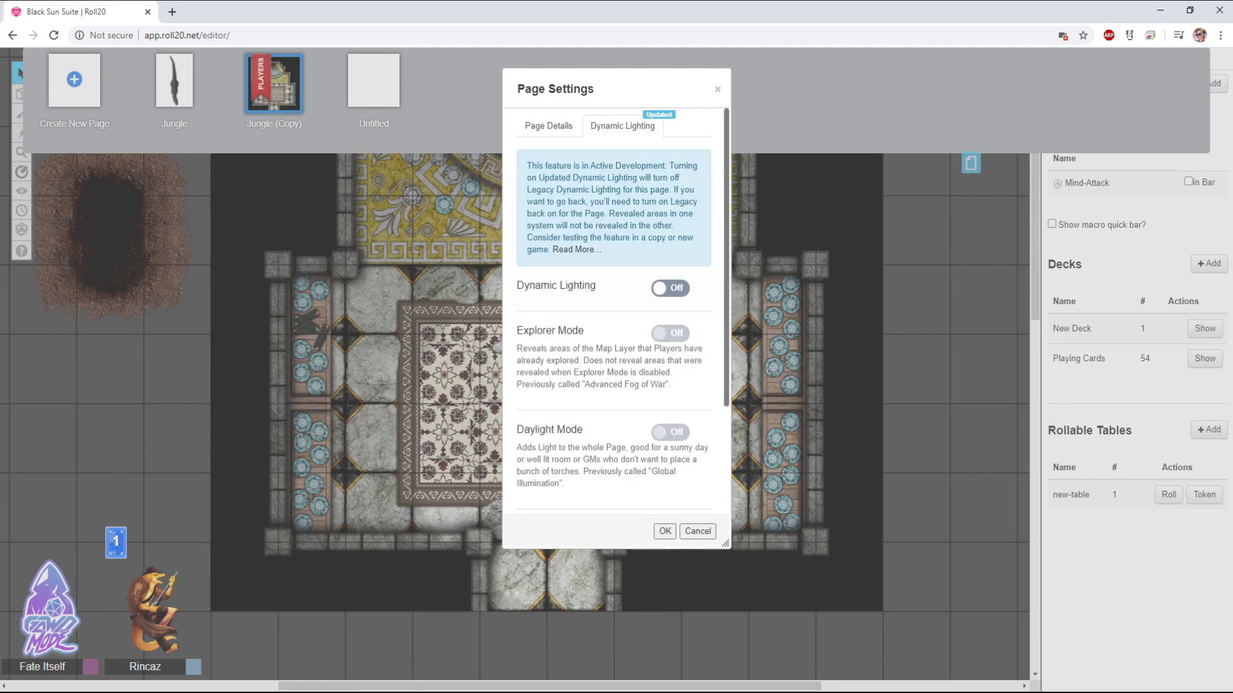
drag(503, 345, 325, 345)
scroll(526, 311, down, 1)
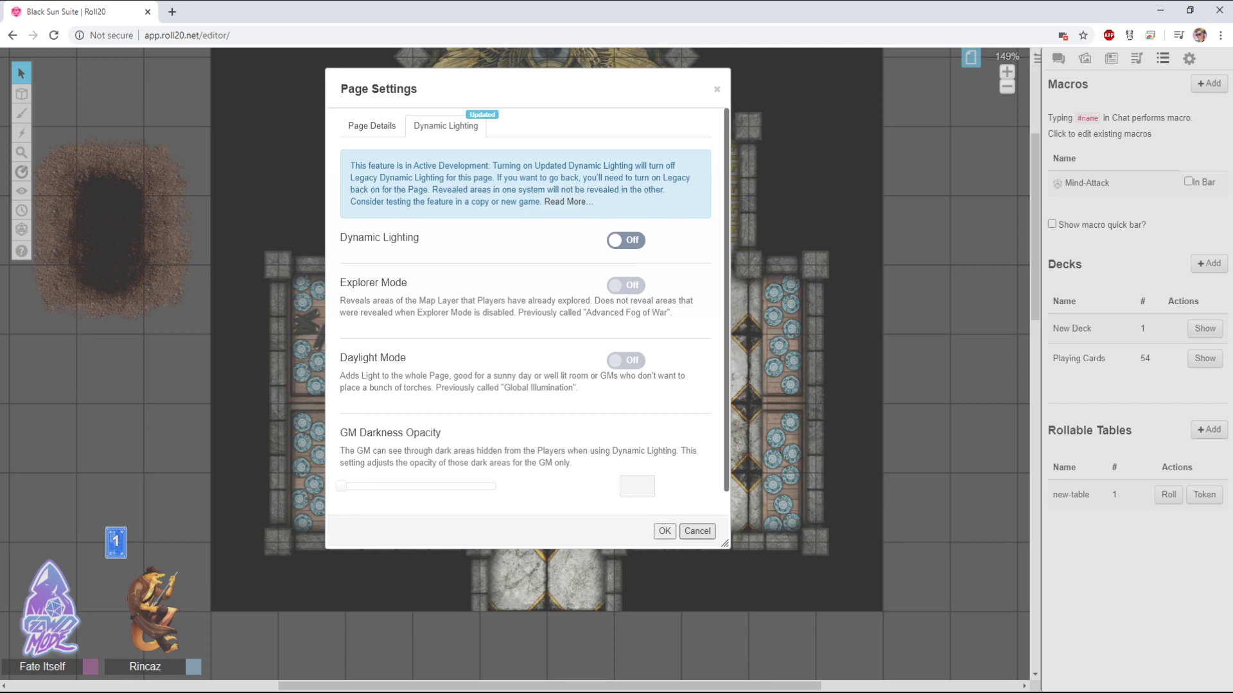
click(696, 530)
Review the updated vision and light emission options in Rincaz's token settings and close them without saving
click(580, 439)
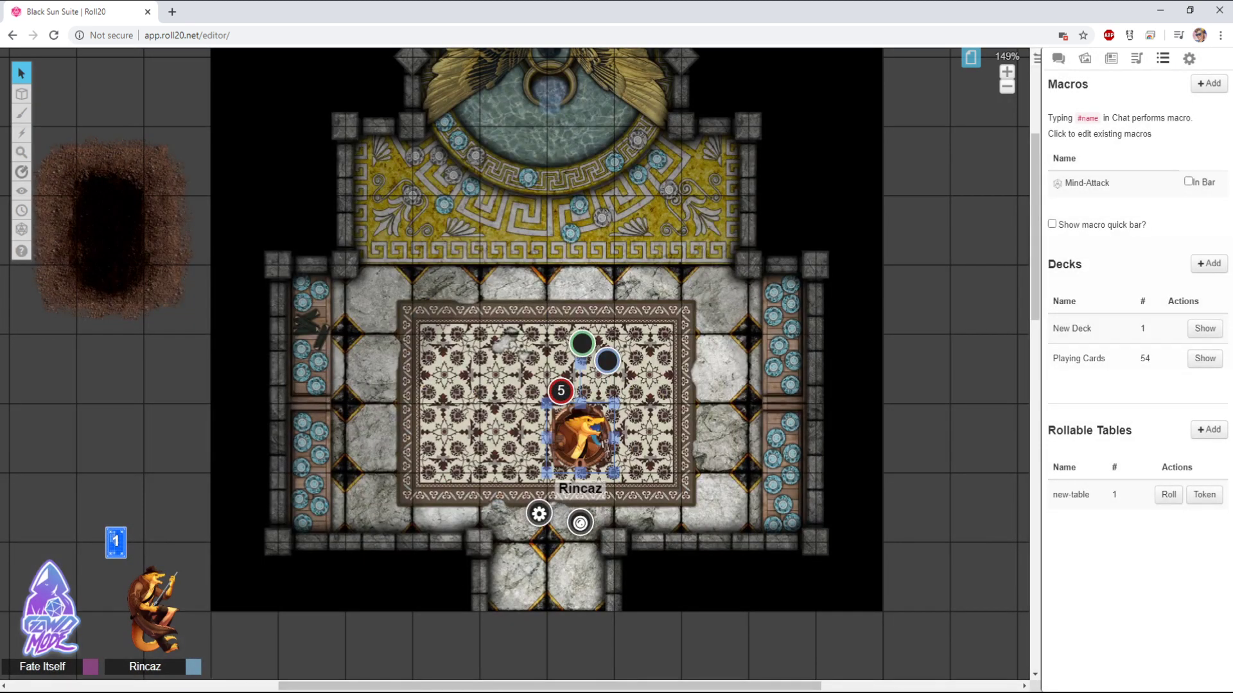
click(539, 513)
click(545, 125)
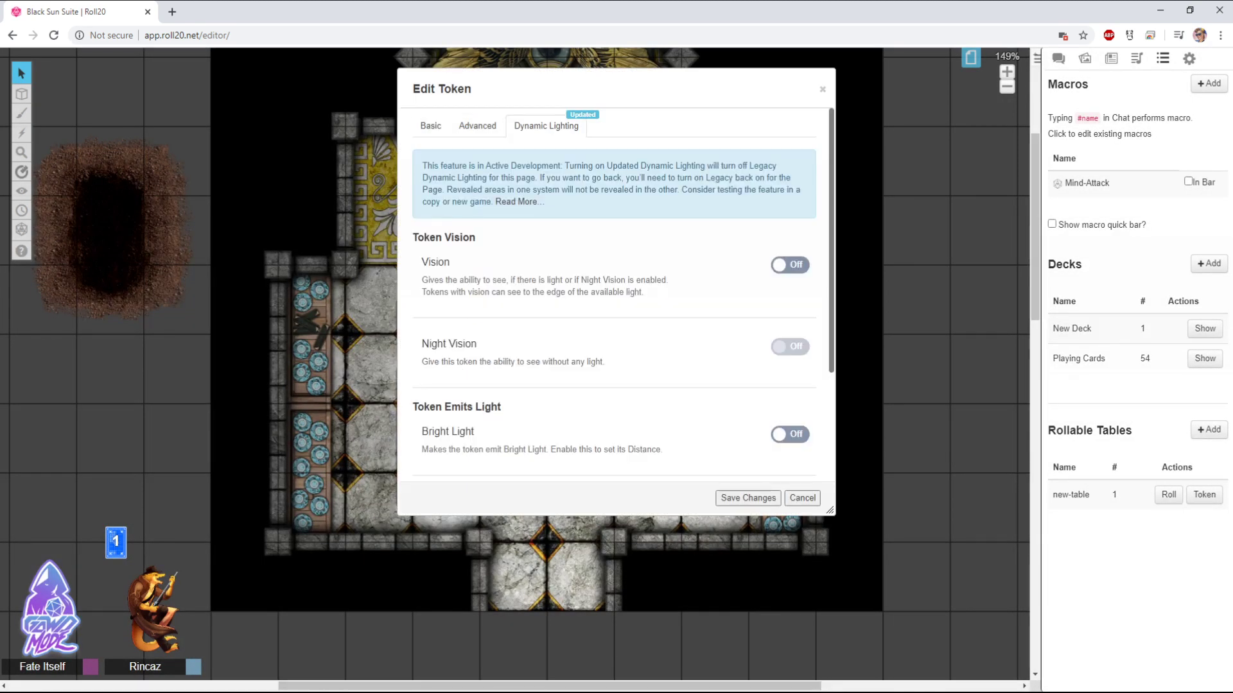
scroll(614, 292, down, 1)
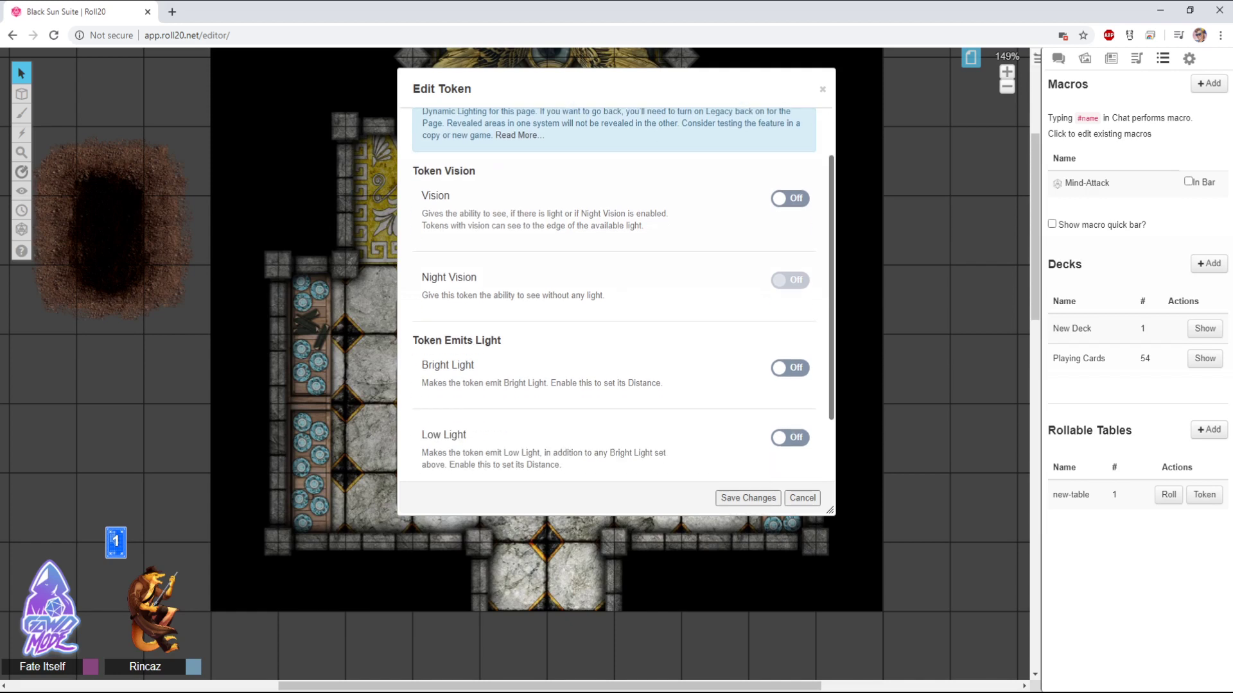
scroll(614, 293, down, 1)
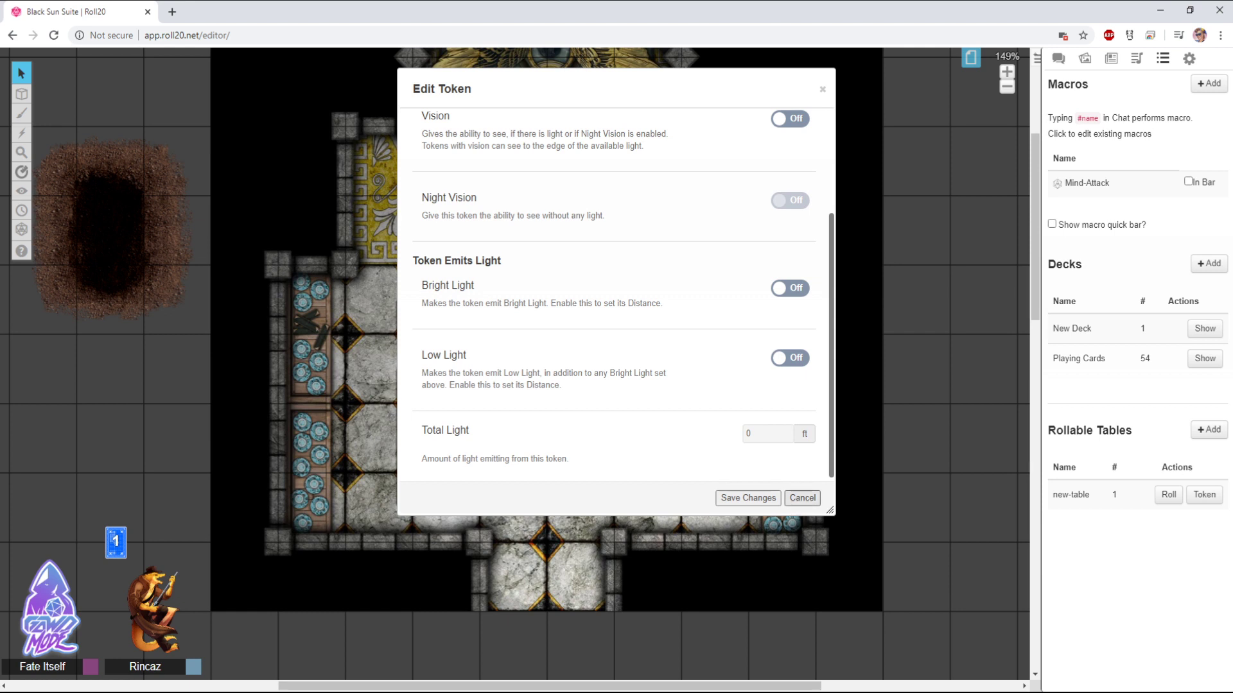
scroll(614, 293, up, 2)
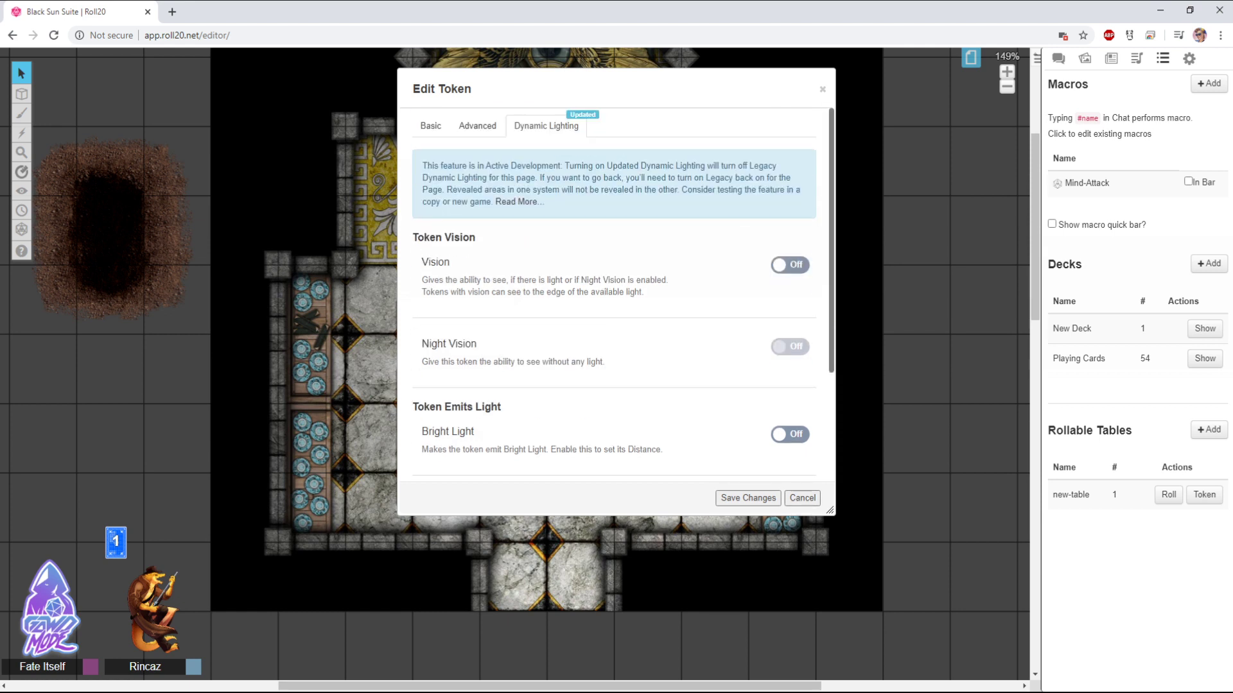
scroll(613, 293, down, 2)
click(801, 497)
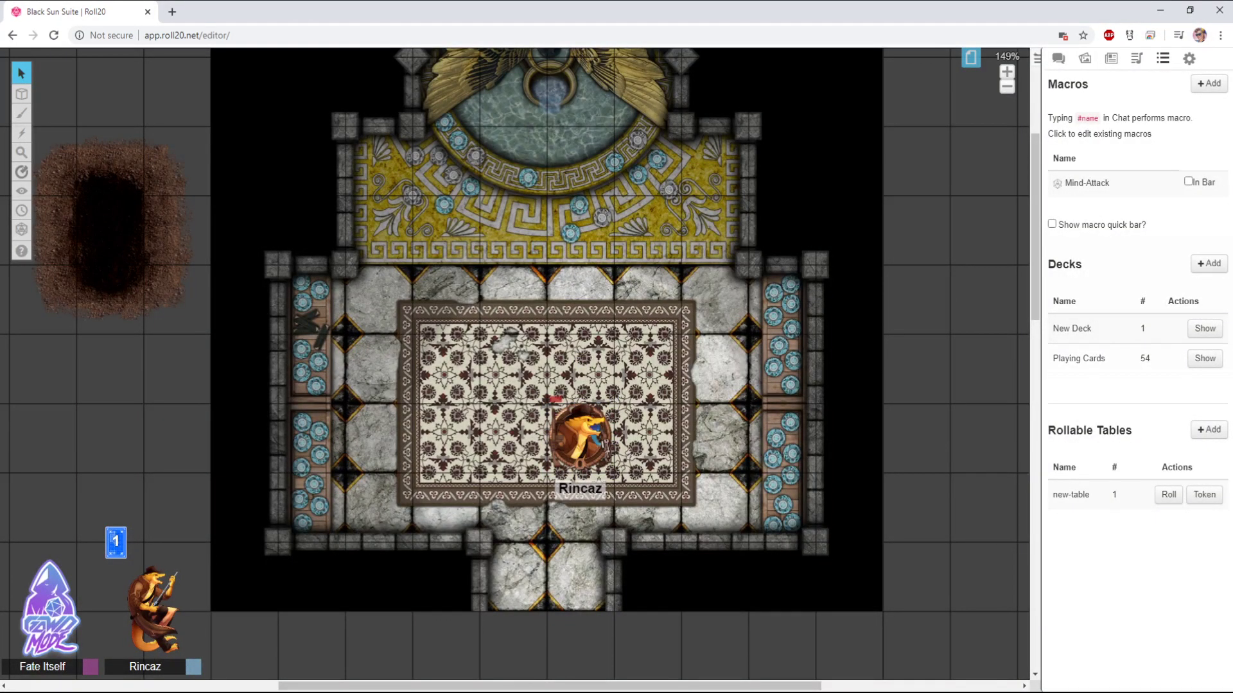
Preview Rincaz's line of sight from the carpet and deselect the token
click(605, 447)
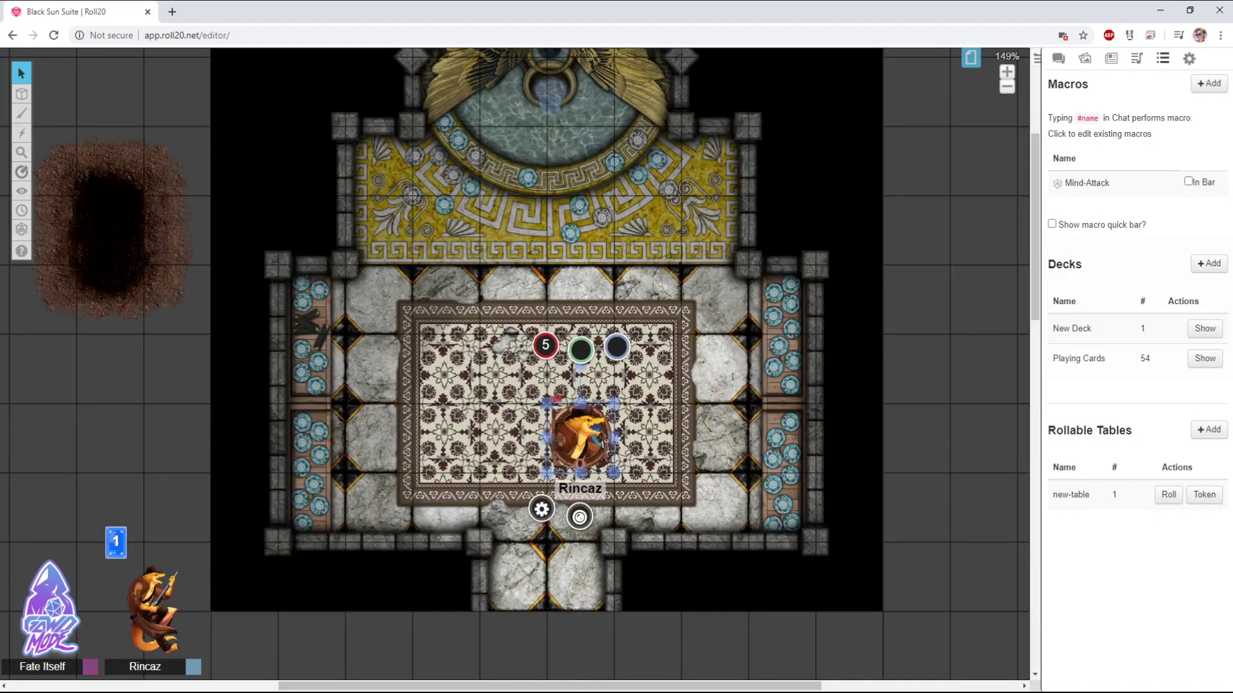
key(ctrl+l)
key(Escape)
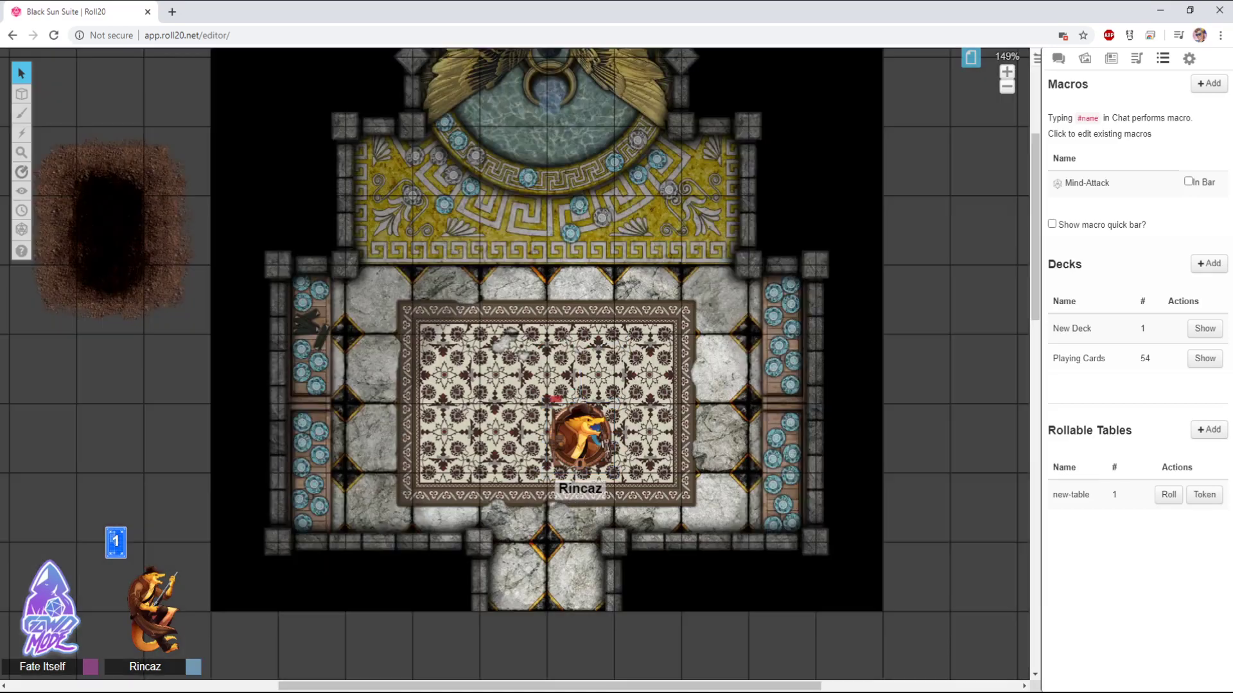
drag(605, 448, 626, 510)
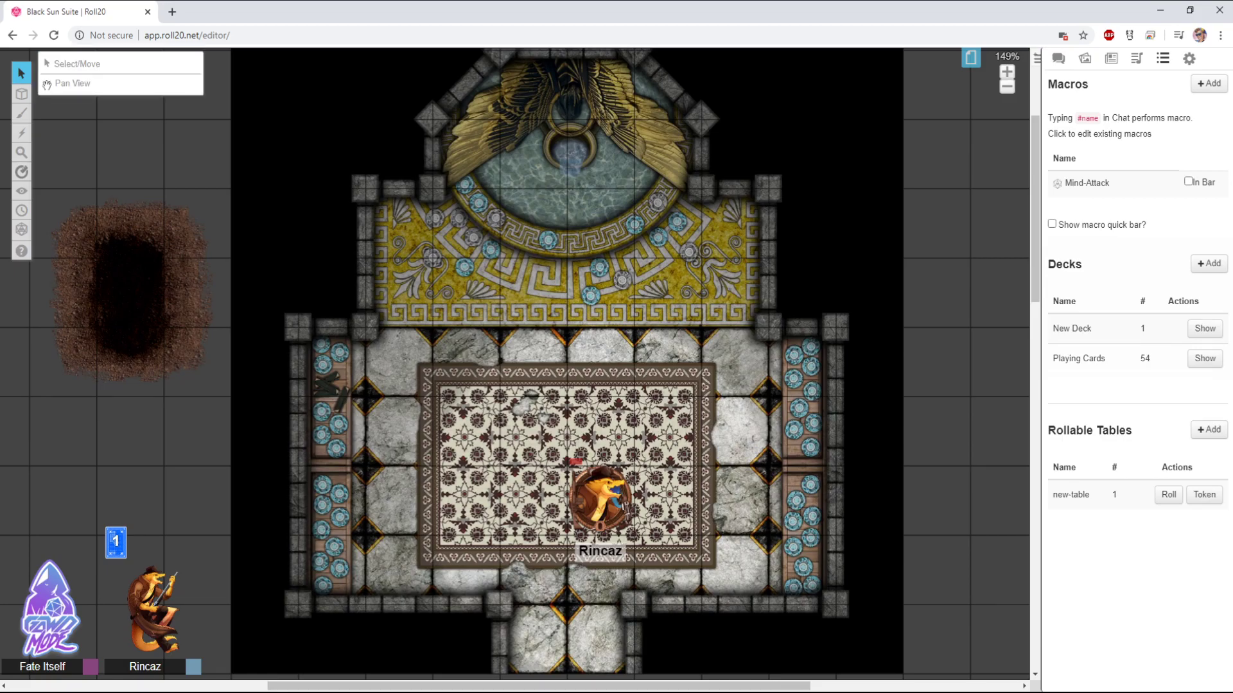
mouse_move(21, 94)
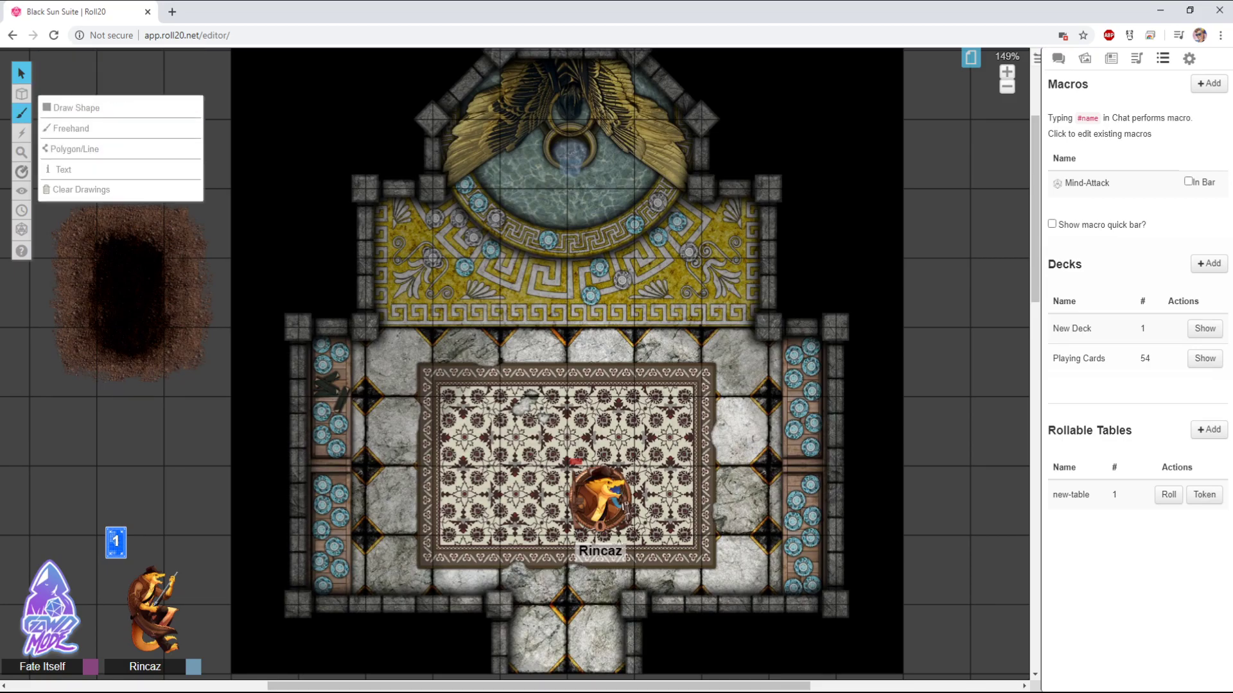
click(21, 133)
mouse_move(21, 73)
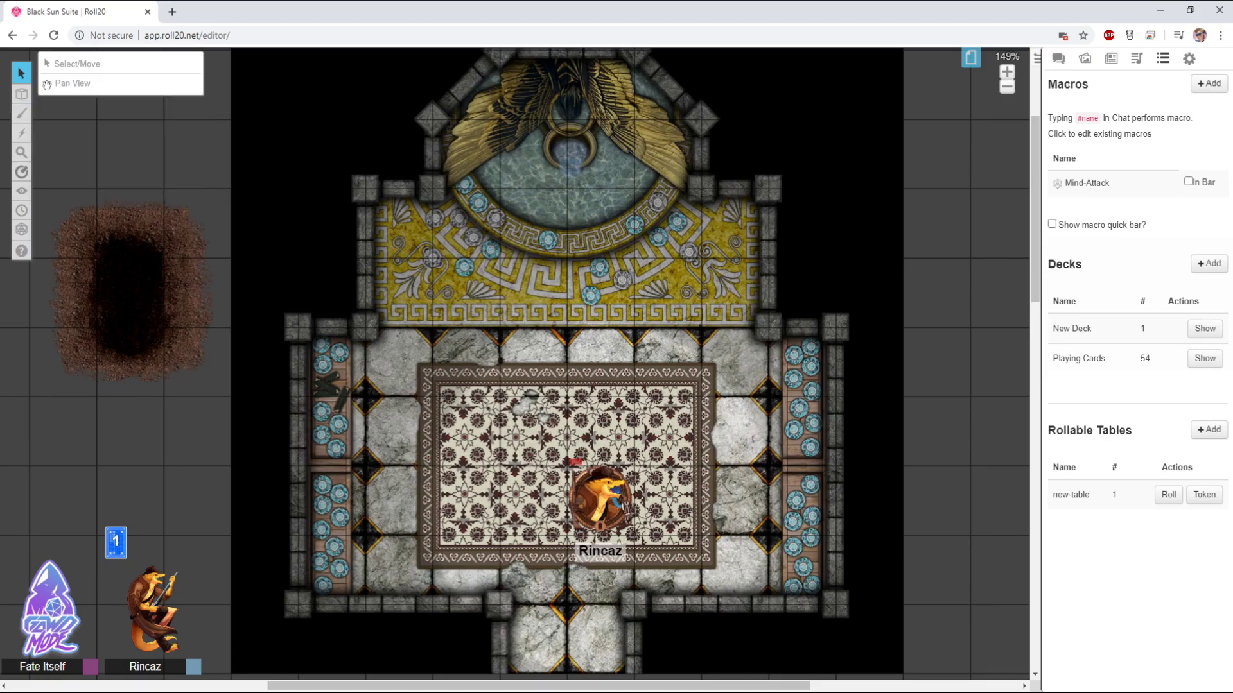